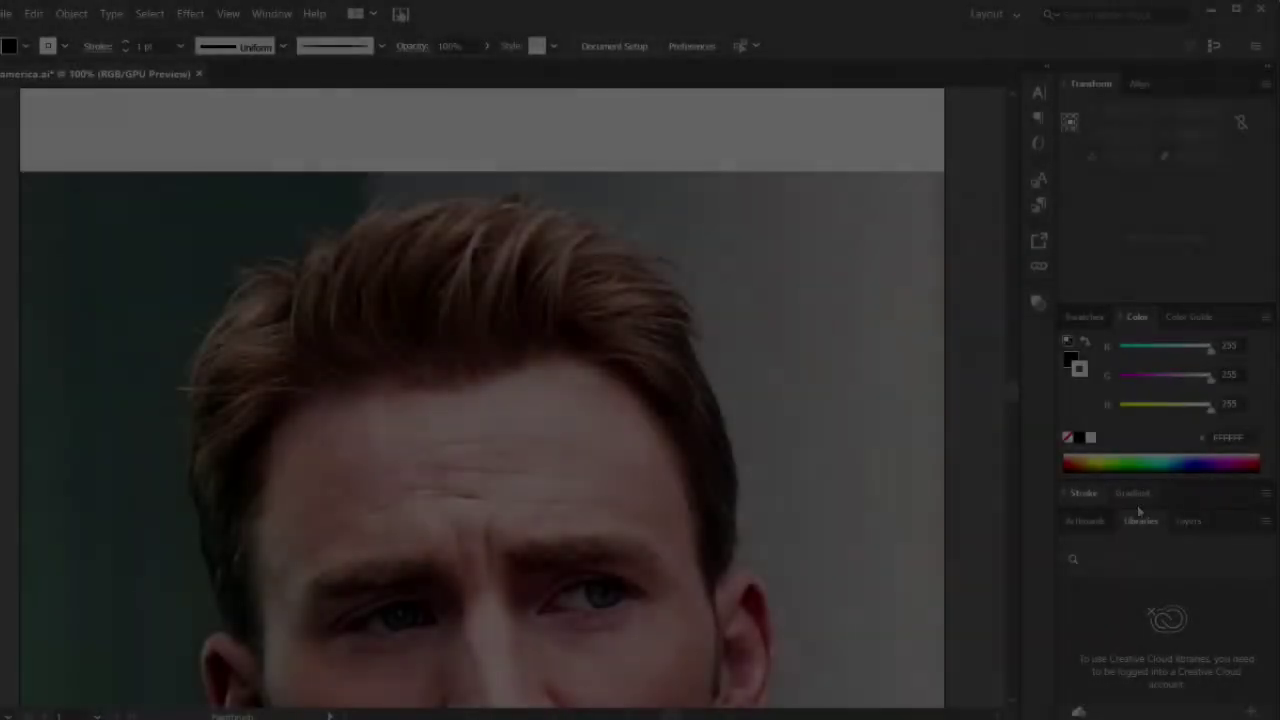
# - Make photo Layer 1 a template with Dim Images at 100%, and add Layer 2 above it
pyautogui.doubleClick(1134, 548)
pyautogui.click(480, 332)
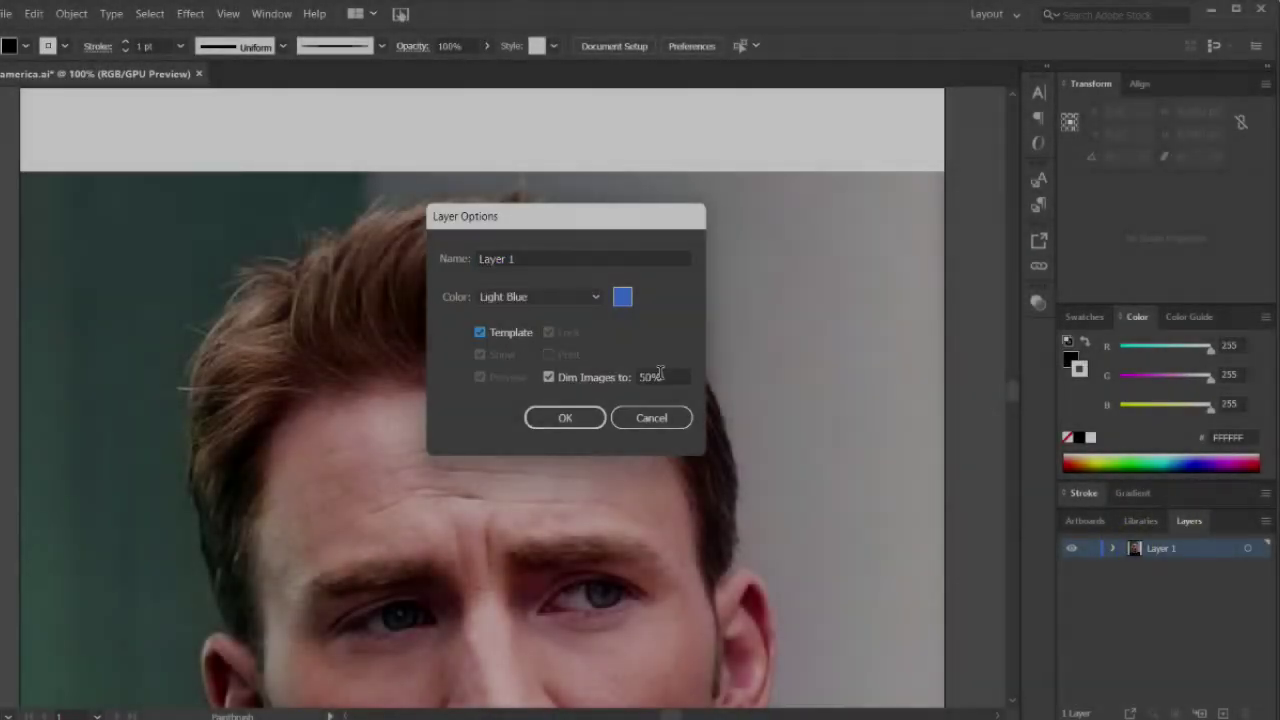
pyautogui.doubleClick(660, 376)
pyautogui.write('100')
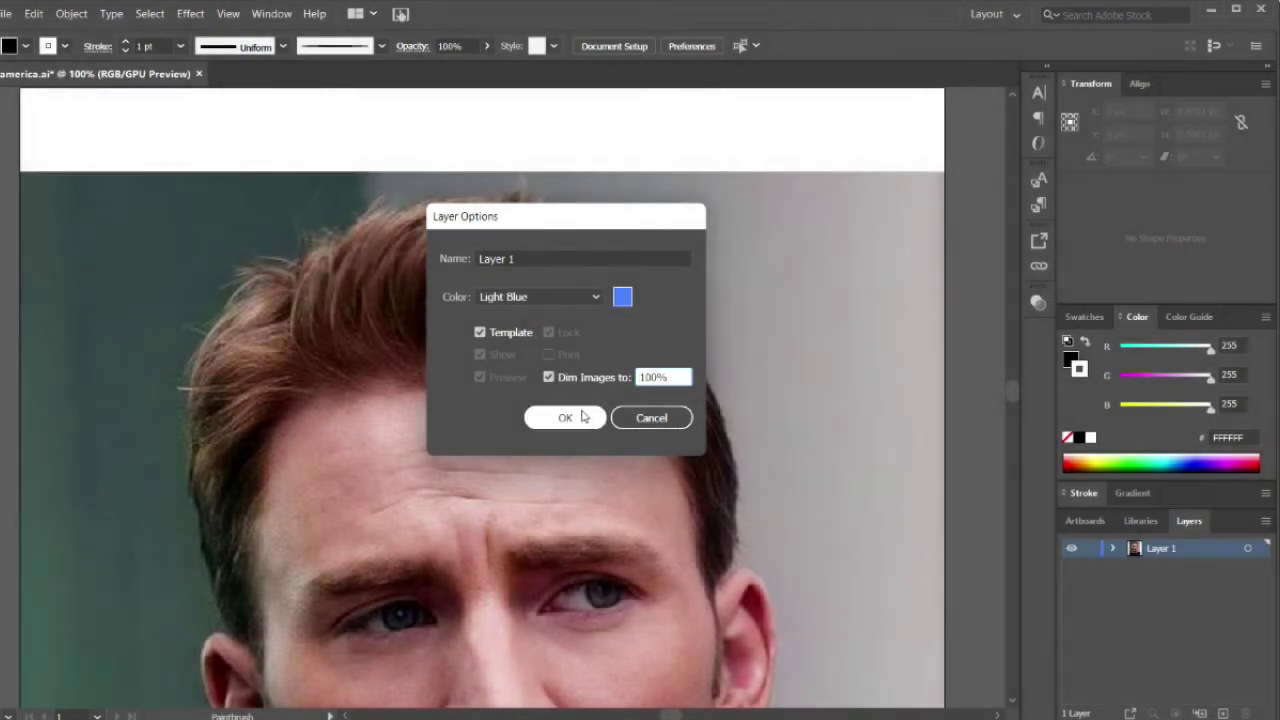
pyautogui.click(585, 416)
pyautogui.click(1222, 713)
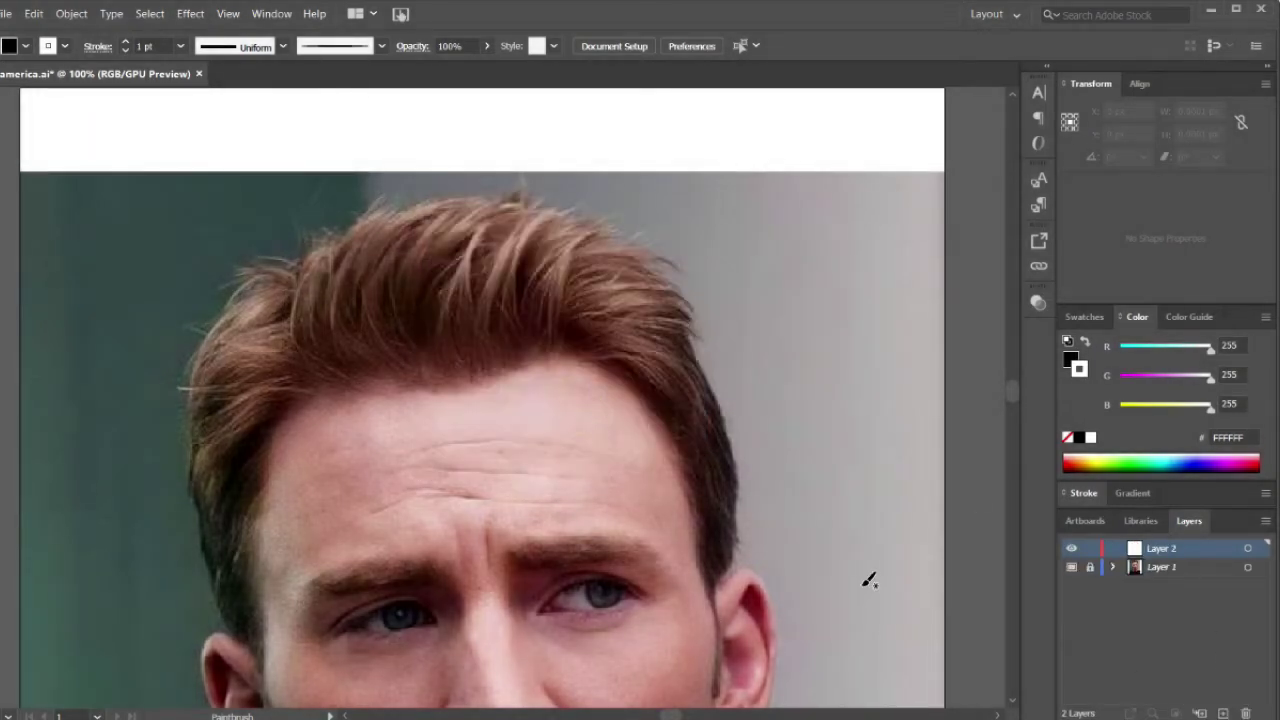
# - Zoom to 200% and paint the first two curved strands along the left hairline
pyautogui.hotkey('ctrl', '+')
pyautogui.hotkey('ctrl', '+')
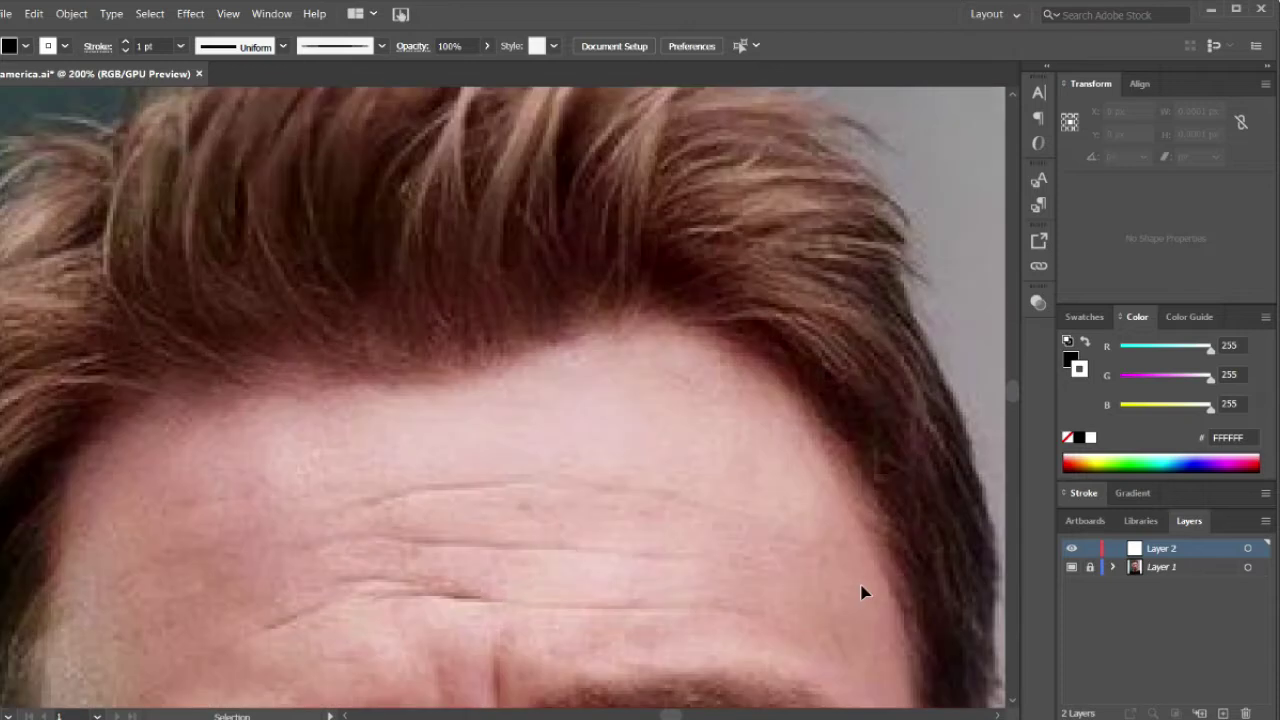
pyautogui.scroll(5, 869, 581)
pyautogui.scroll(-2, 869, 581)
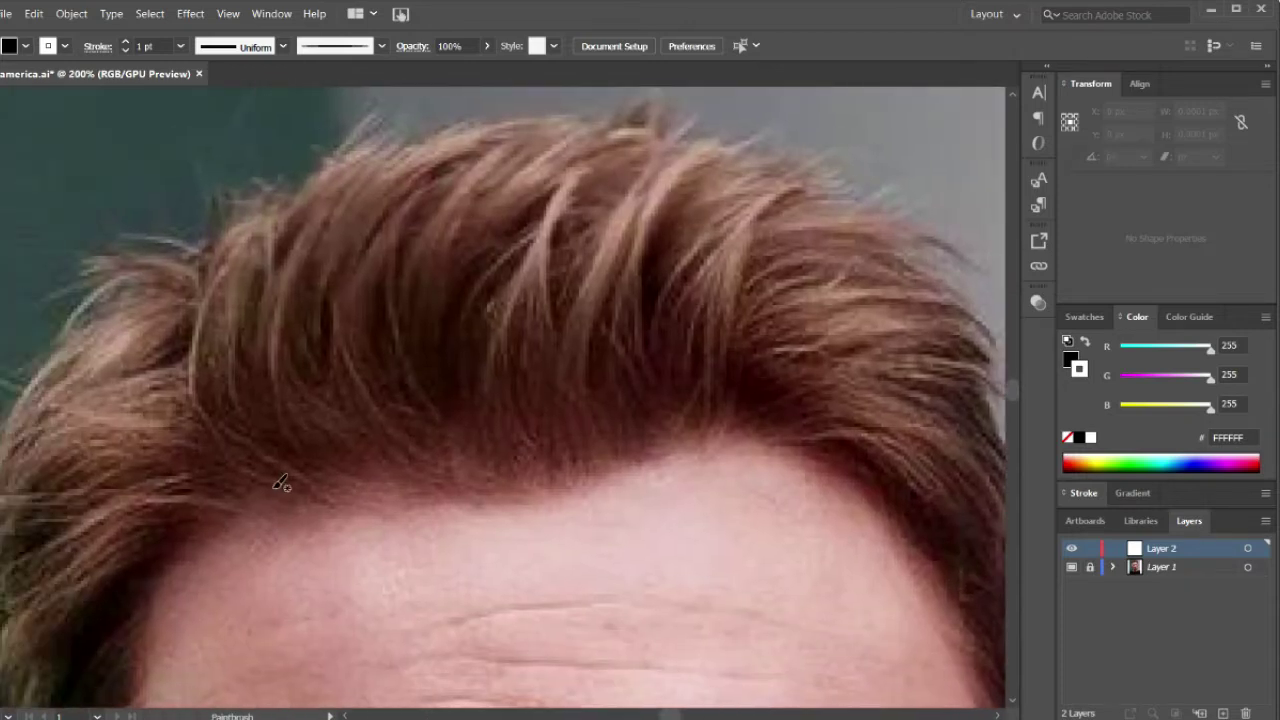
pyautogui.moveTo(300, 496); pyautogui.dragTo(281, 483)
pyautogui.moveTo(295, 208); pyautogui.dragTo(289, 214)
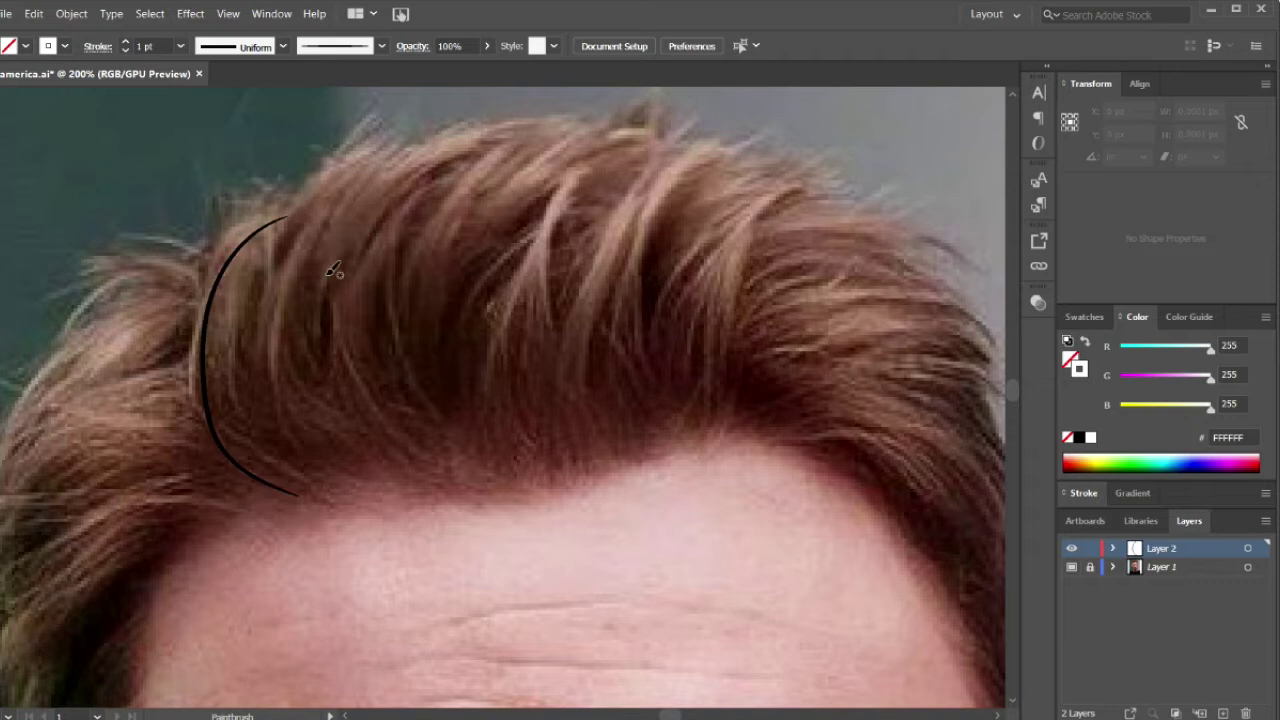
pyautogui.click(285, 462)
pyautogui.moveTo(329, 497)
pyautogui.mouseDown()
pyautogui.moveTo(259, 404)
pyautogui.moveTo(284, 301)
pyautogui.mouseUp()
pyautogui.moveTo(372, 276); pyautogui.dragTo(363, 281)
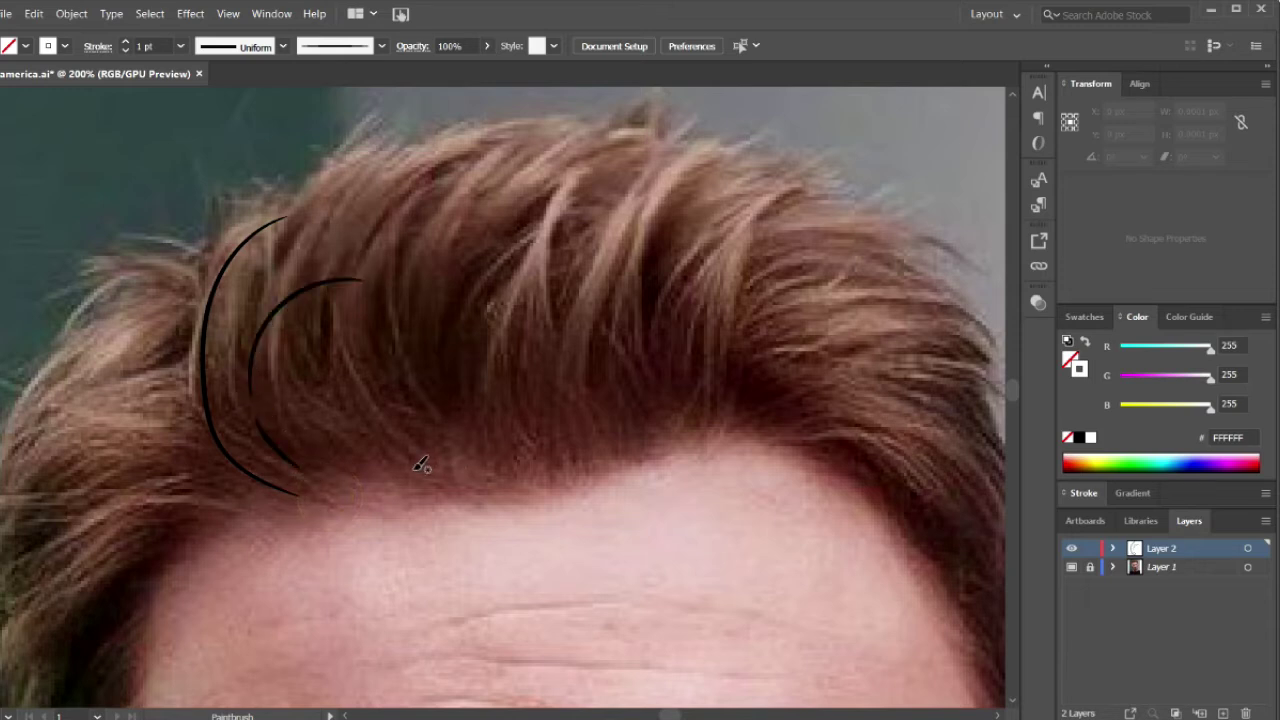
pyautogui.click(385, 468)
# - Paint five more curved strands from the left hairline up into the upper hair
pyautogui.moveTo(343, 434); pyautogui.dragTo(322, 376)
pyautogui.moveTo(457, 174); pyautogui.dragTo(450, 178)
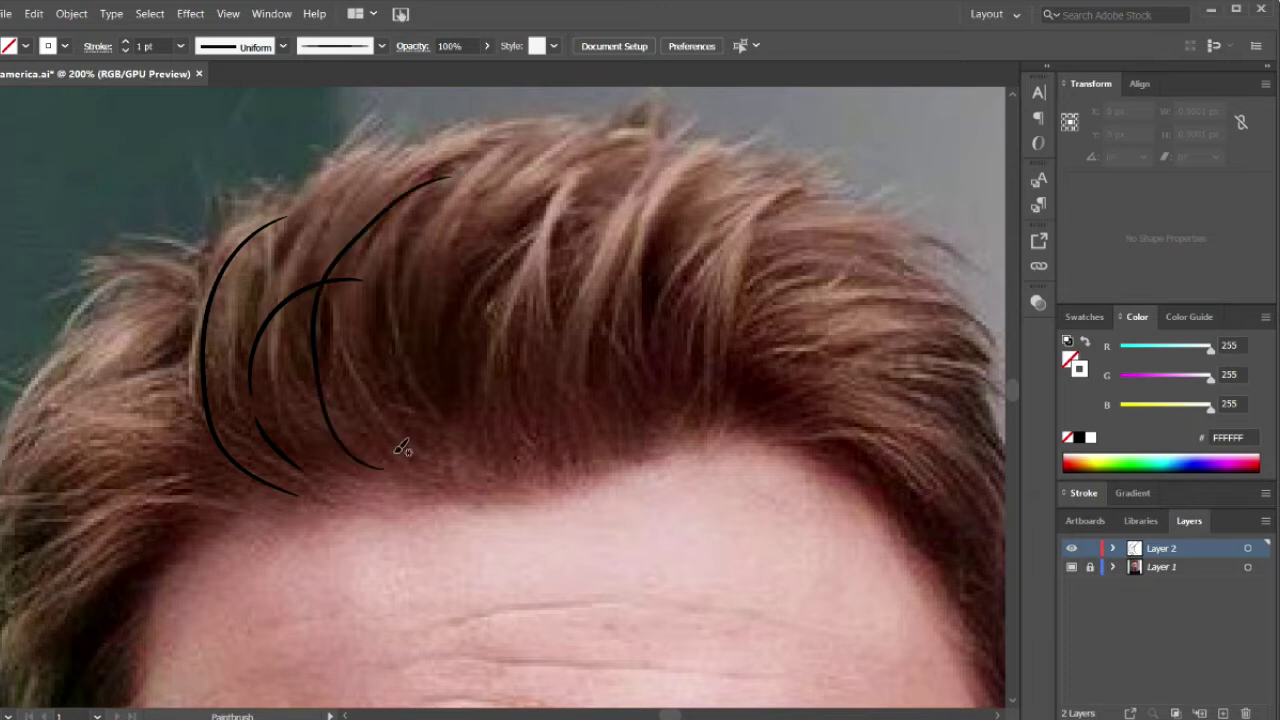
pyautogui.moveTo(349, 474); pyautogui.dragTo(284, 392)
pyautogui.moveTo(388, 198); pyautogui.dragTo(394, 197)
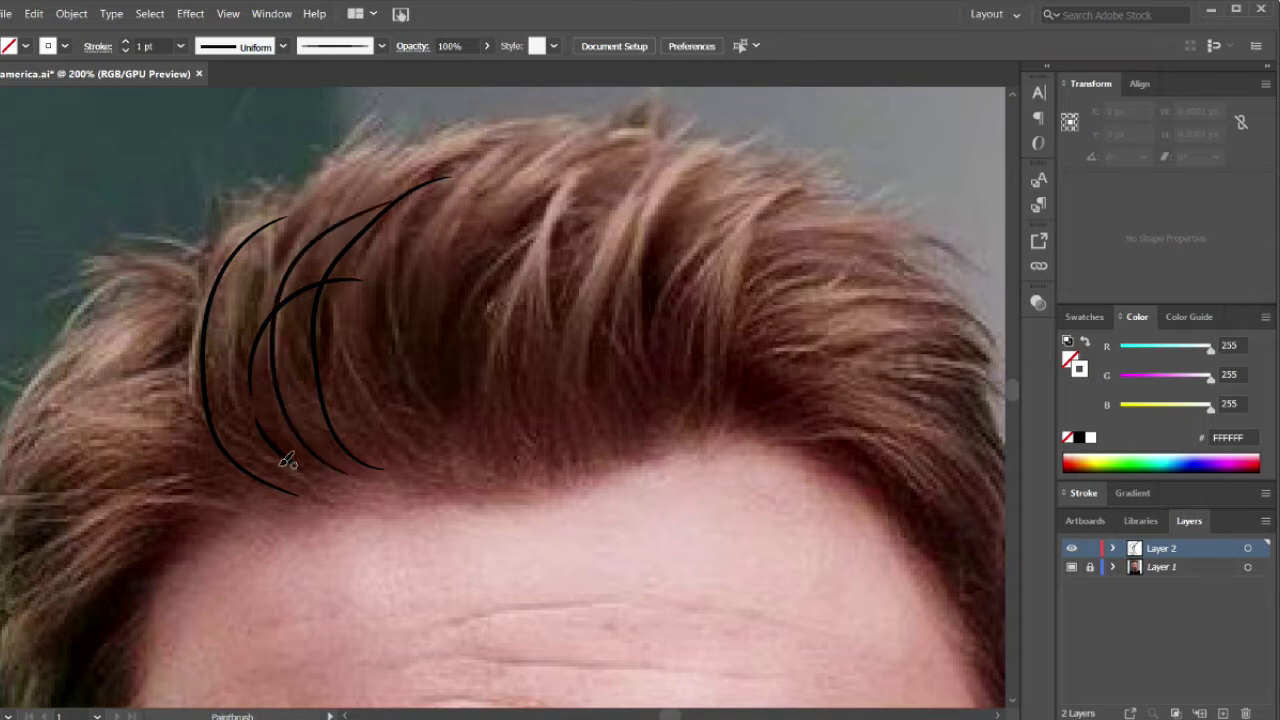
pyautogui.moveTo(296, 468); pyautogui.dragTo(245, 393)
pyautogui.moveTo(409, 178); pyautogui.dragTo(406, 181)
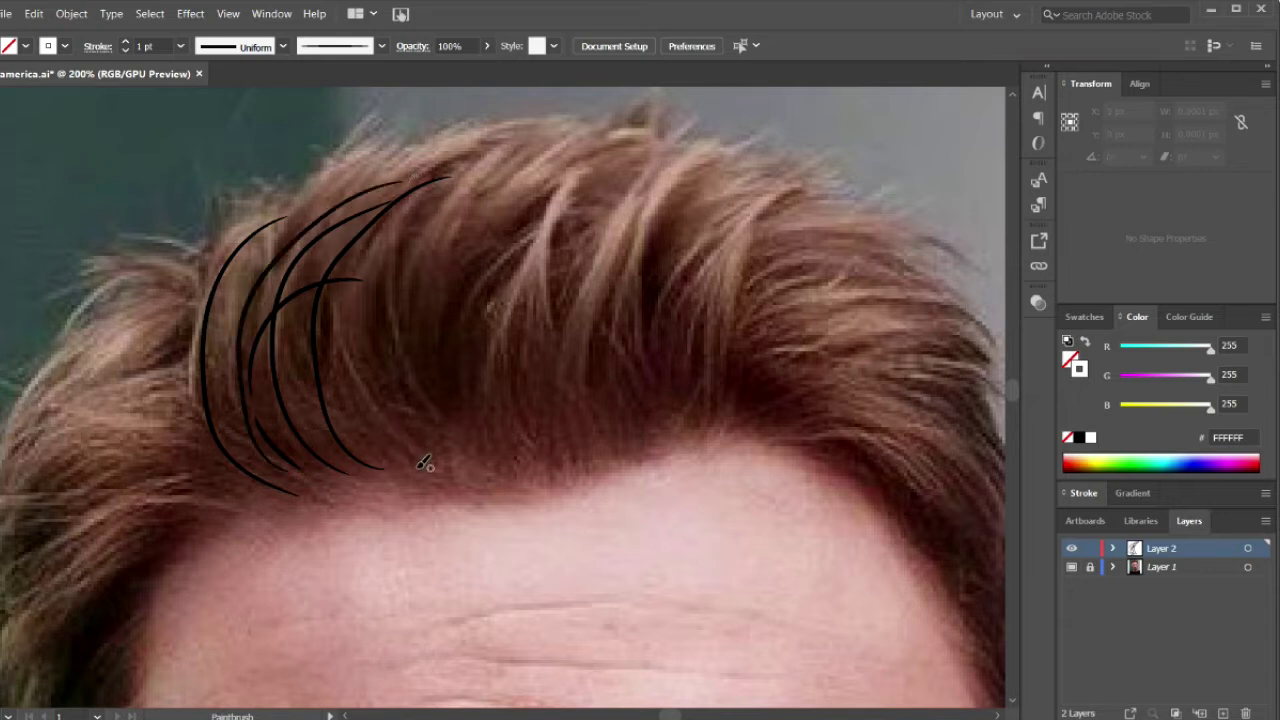
pyautogui.moveTo(424, 475); pyautogui.dragTo(378, 453)
pyautogui.moveTo(476, 190); pyautogui.dragTo(466, 198)
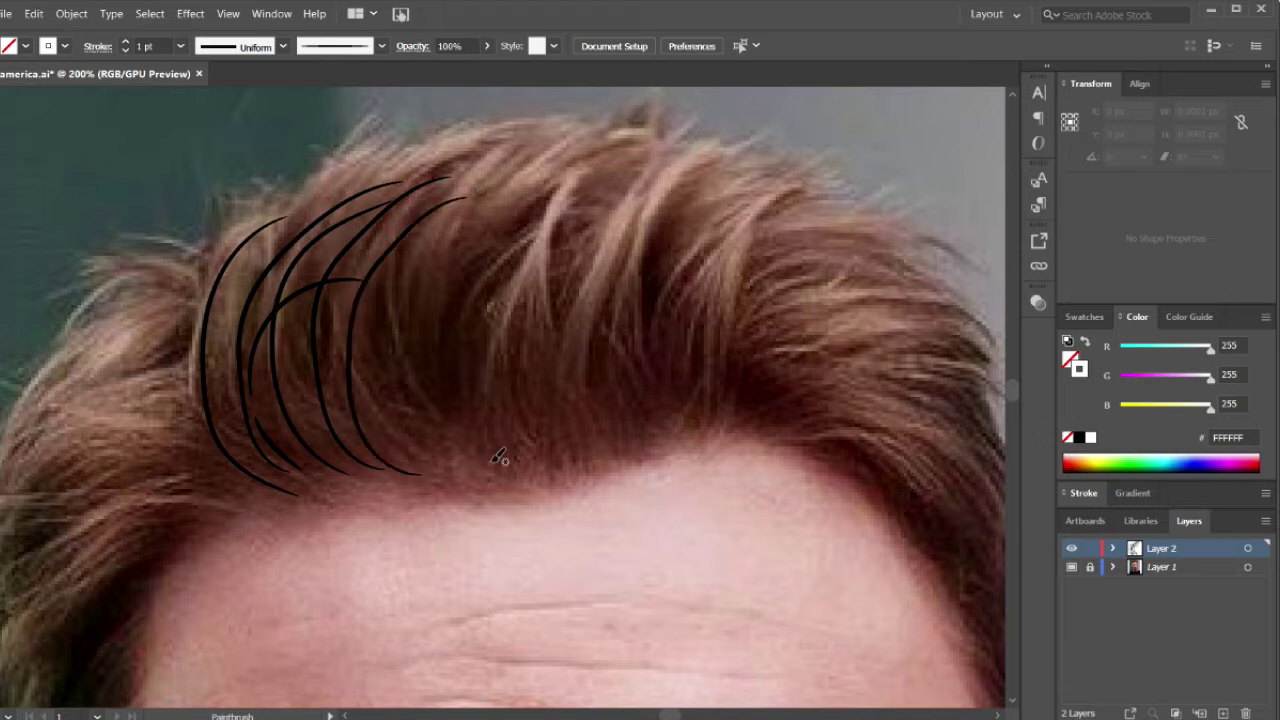
pyautogui.moveTo(457, 471); pyautogui.dragTo(391, 374)
pyautogui.moveTo(512, 213); pyautogui.dragTo(505, 215)
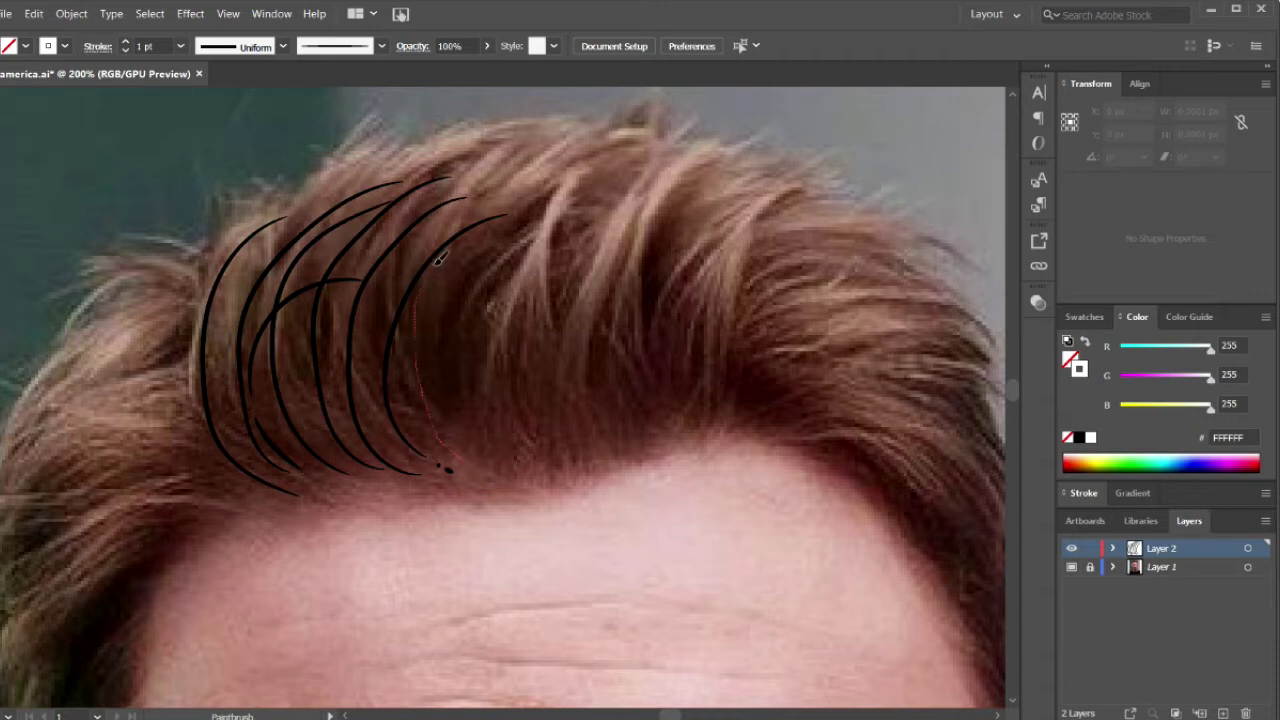
# - Try a long strand toward the crown, then undo it, the newest strand and the stray dots
pyautogui.moveTo(548, 143); pyautogui.dragTo(582, 135)
pyautogui.press('v')
pyautogui.hotkey('ctrl', 'z')
pyautogui.click(471, 457)
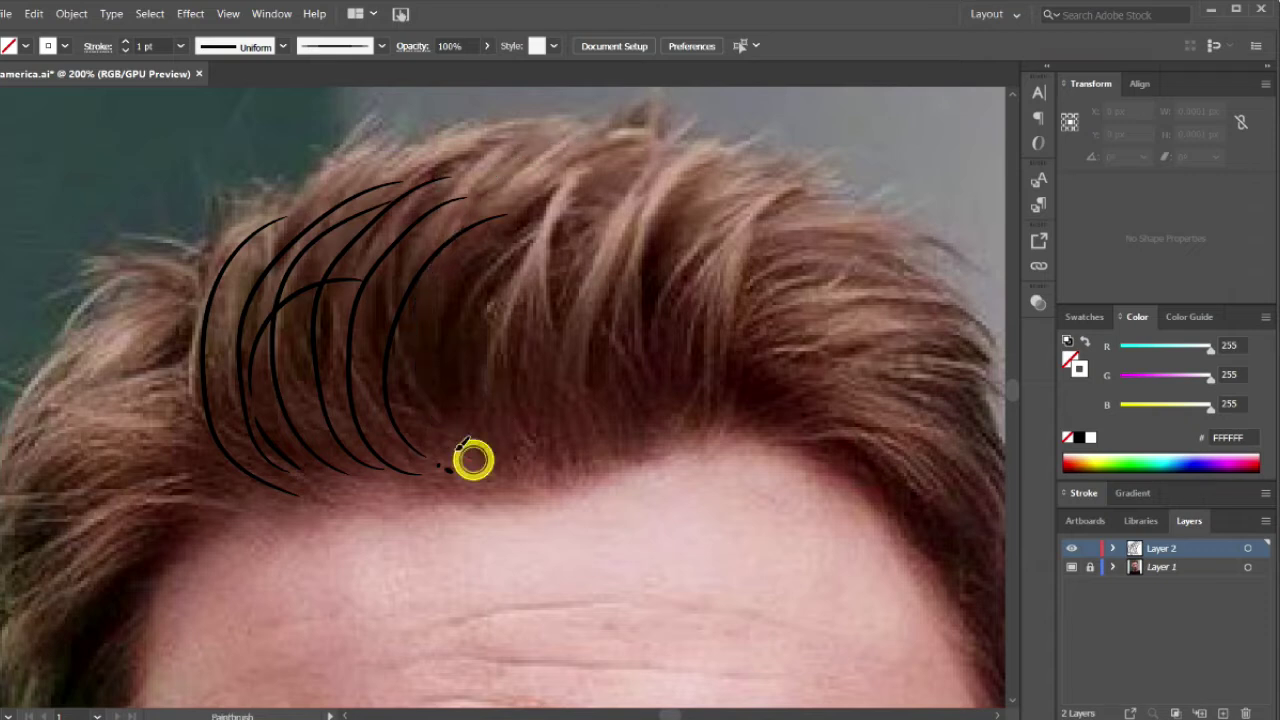
pyautogui.moveTo(507, 222); pyautogui.dragTo(508, 224)
pyautogui.press('v')
pyautogui.hotkey('ctrl', 'z')
pyautogui.hotkey('ctrl', 'z')
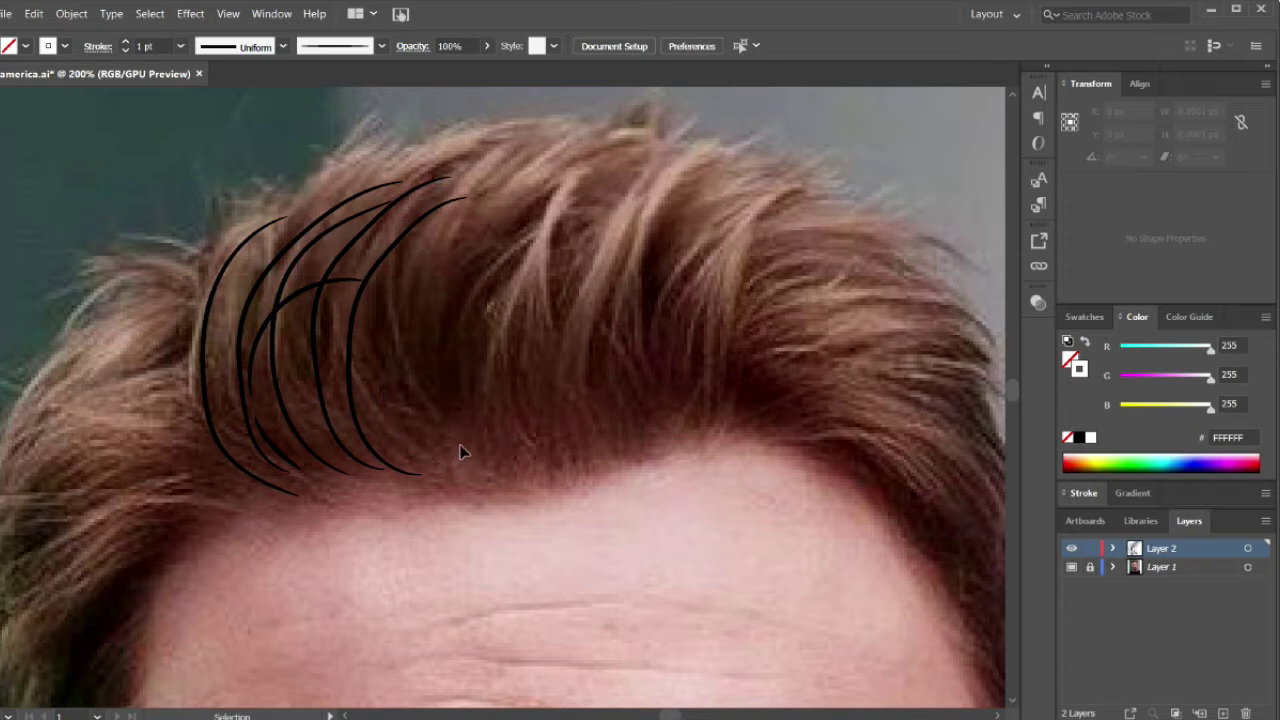
pyautogui.hotkey('ctrl', 'z')
# - Replace the last strand and paint curved strands across the middle of the front hair
pyautogui.click(438, 470)
pyautogui.moveTo(416, 454); pyautogui.dragTo(366, 399)
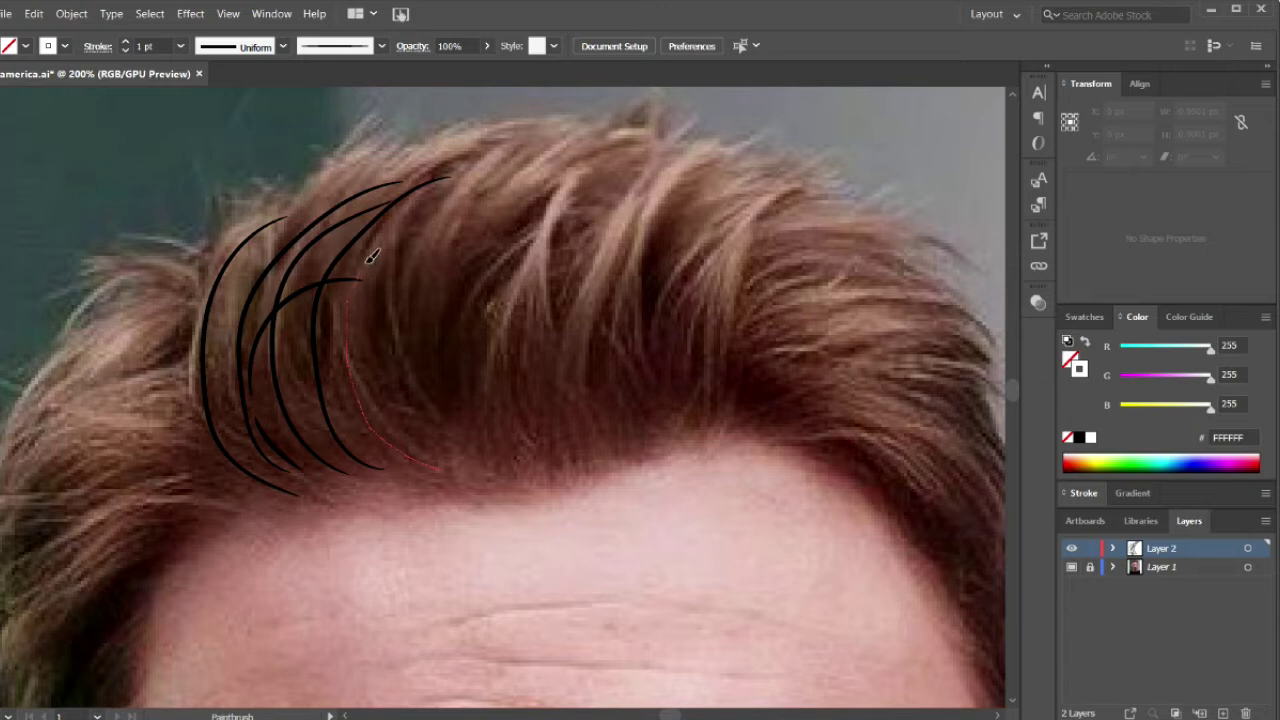
pyautogui.moveTo(450, 192); pyautogui.dragTo(450, 190)
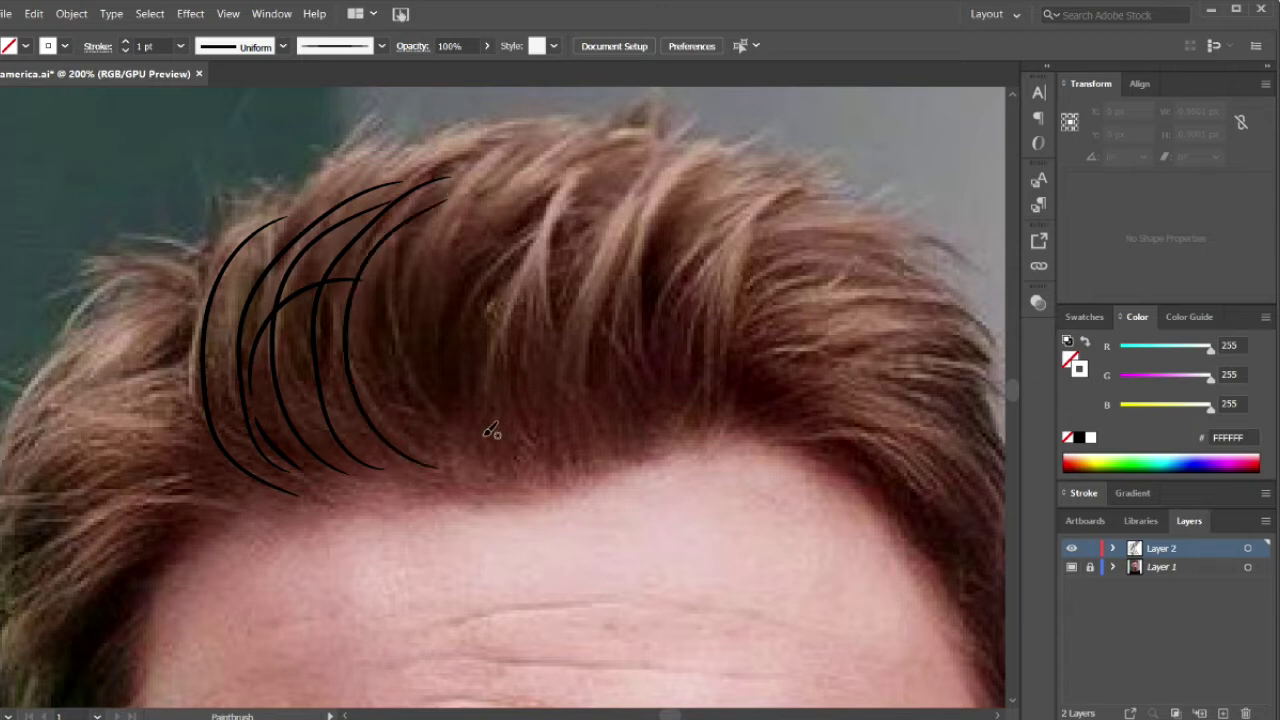
pyautogui.moveTo(471, 449); pyautogui.dragTo(423, 418)
pyautogui.moveTo(480, 205); pyautogui.dragTo(512, 182)
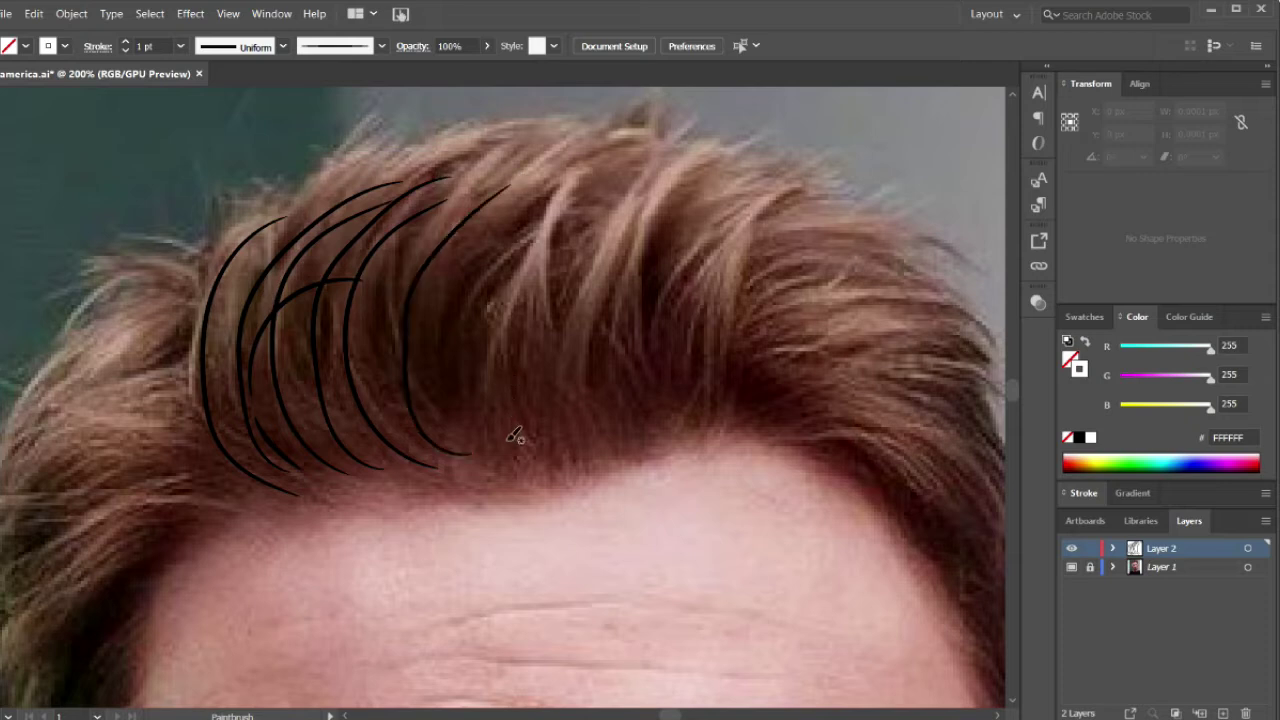
pyautogui.moveTo(507, 441); pyautogui.dragTo(533, 284)
pyautogui.moveTo(565, 228); pyautogui.dragTo(572, 208)
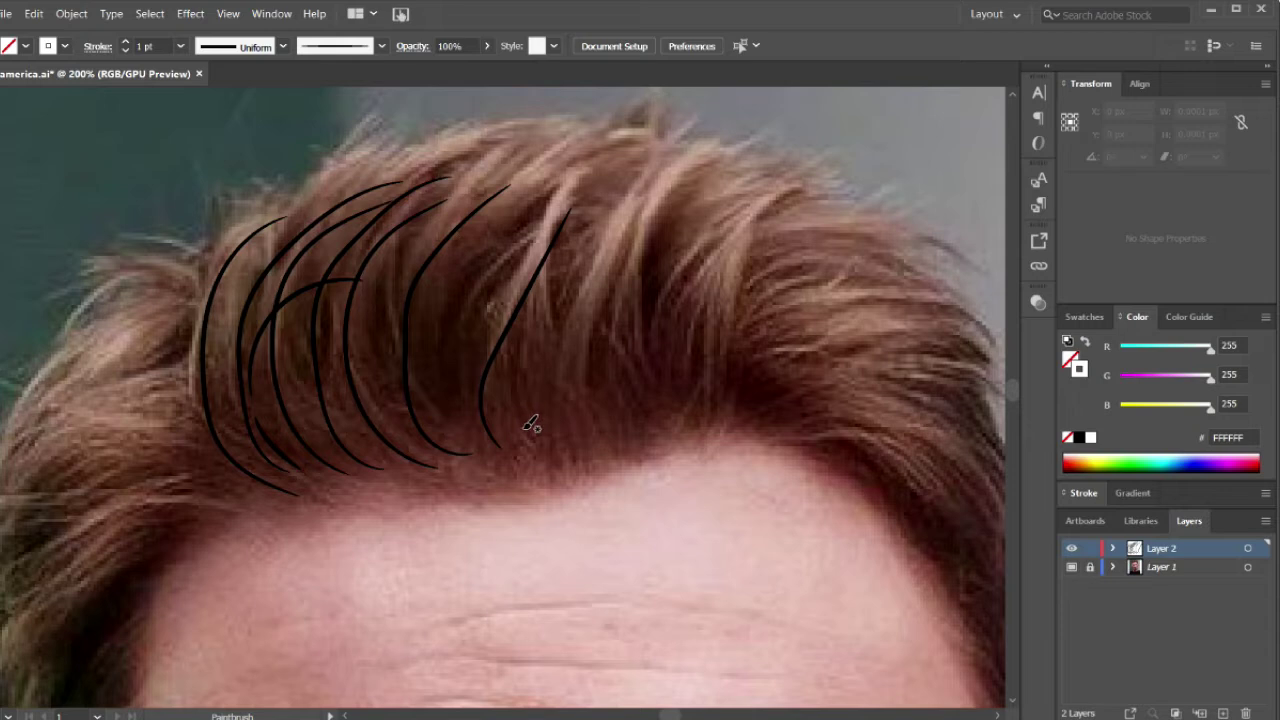
pyautogui.moveTo(531, 426); pyautogui.dragTo(590, 314)
pyautogui.moveTo(628, 250); pyautogui.dragTo(648, 210)
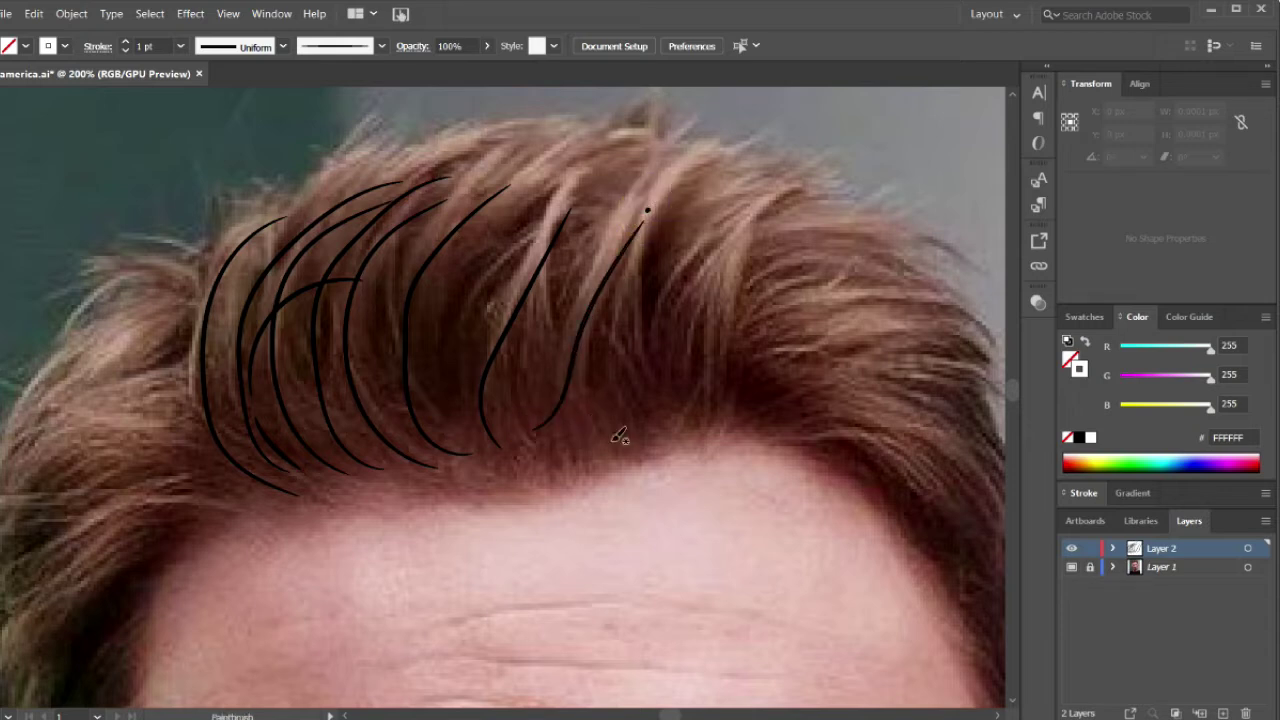
# - Paint several curved strands up the right side of the front hair
pyautogui.moveTo(611, 441); pyautogui.dragTo(619, 338)
pyautogui.moveTo(652, 262); pyautogui.dragTo(655, 258)
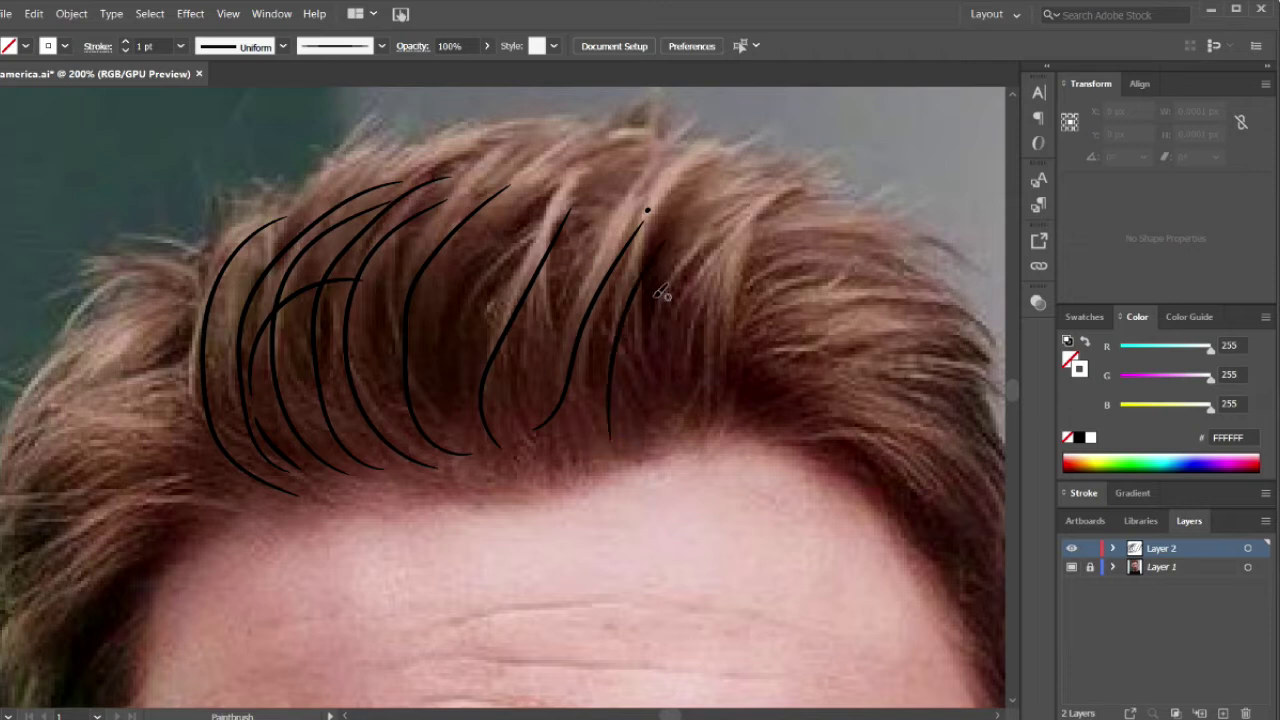
pyautogui.moveTo(667, 397); pyautogui.dragTo(668, 298)
pyautogui.moveTo(773, 205); pyautogui.dragTo(774, 207)
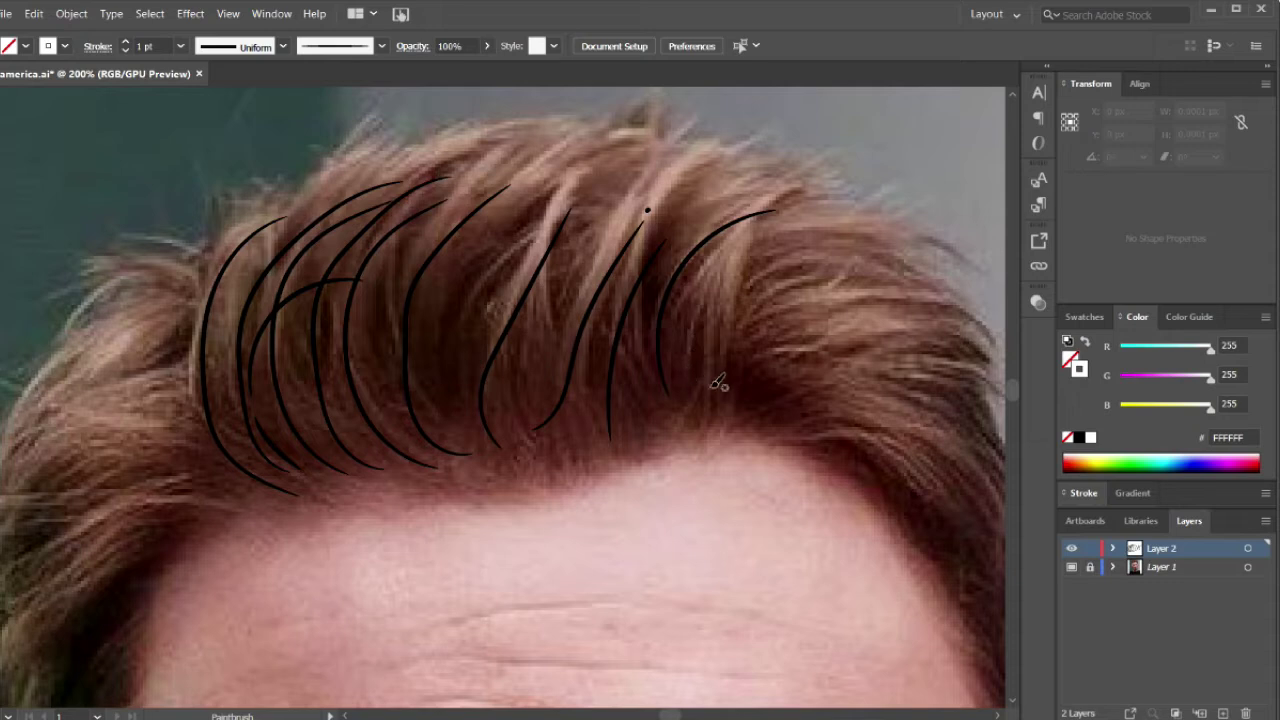
pyautogui.moveTo(708, 403)
pyautogui.mouseDown()
pyautogui.moveTo(740, 350)
pyautogui.moveTo(760, 234)
pyautogui.mouseUp()
pyautogui.moveTo(690, 395); pyautogui.dragTo(705, 280)
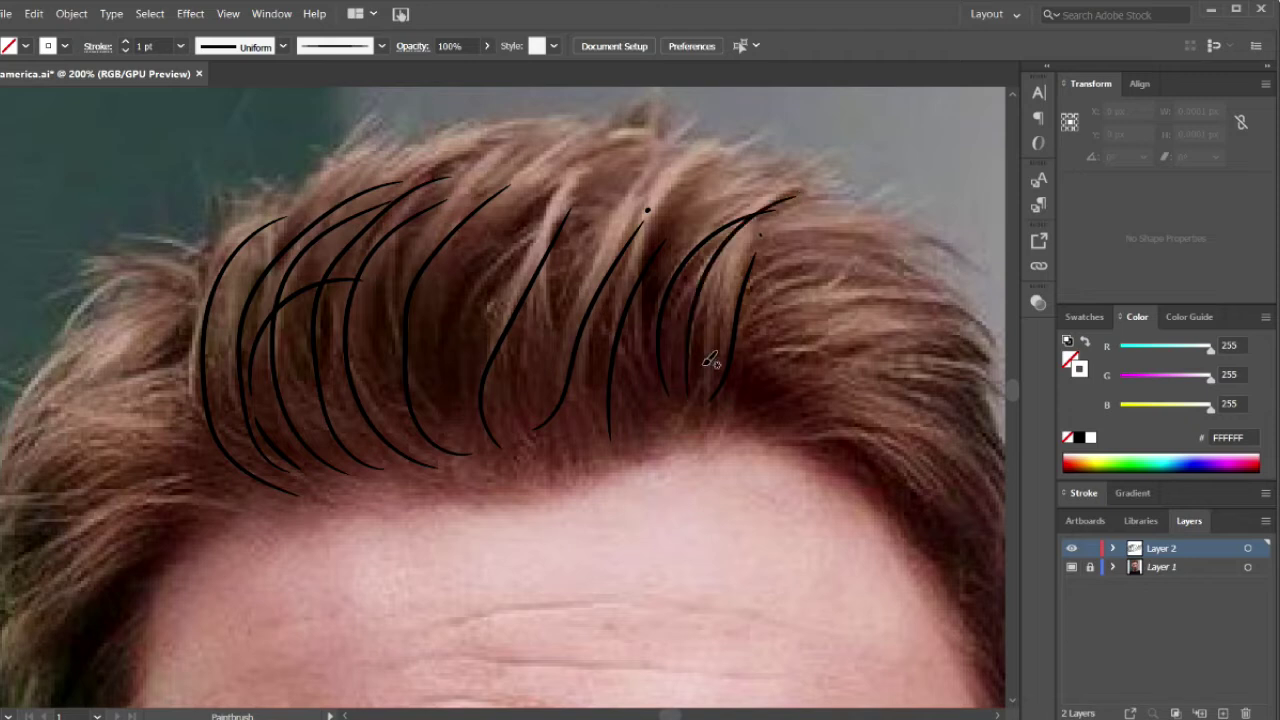
pyautogui.moveTo(731, 334); pyautogui.dragTo(762, 213)
# - Undo the misplaced right strand, then restore it with redo
pyautogui.press('v')
pyautogui.hotkey('ctrl', 'z')
pyautogui.press('b')
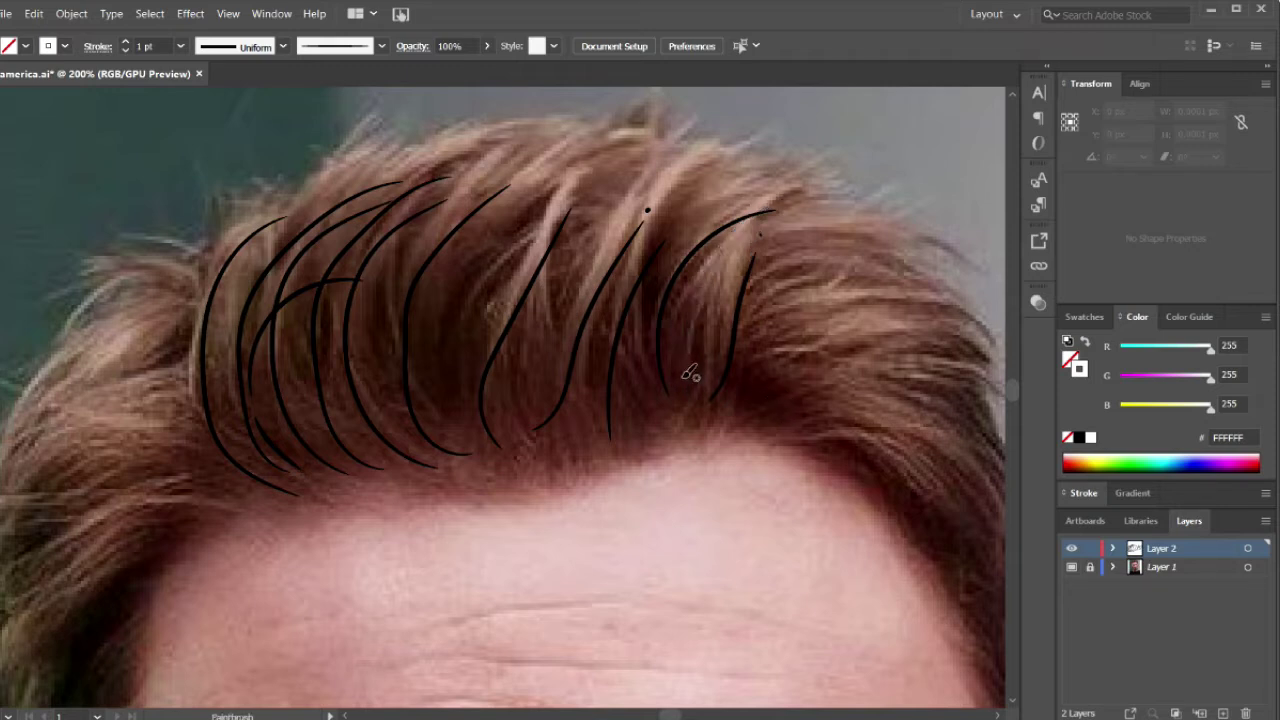
pyautogui.press('ctrl')
pyautogui.hotkey('ctrl', 'shift', 'z')
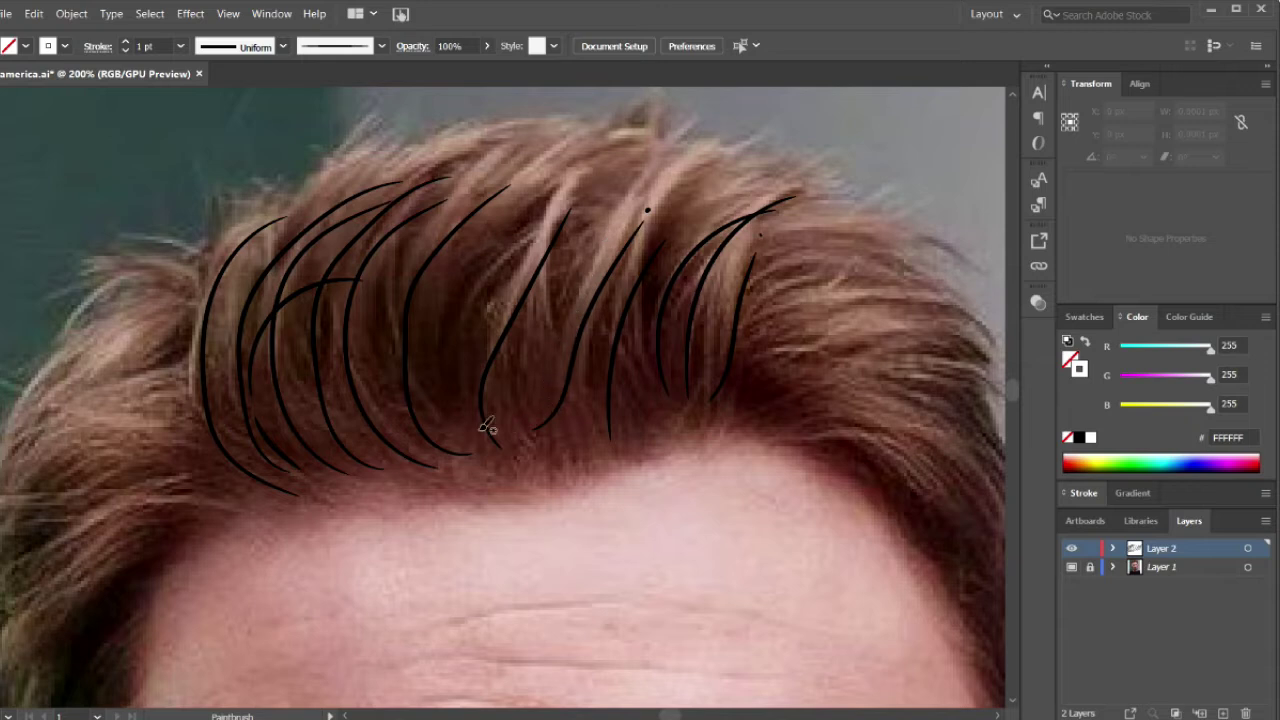
# - Add a tall middle strand and three strands curving down the right edge
pyautogui.moveTo(457, 427); pyautogui.dragTo(448, 396)
pyautogui.moveTo(589, 166); pyautogui.dragTo(586, 168)
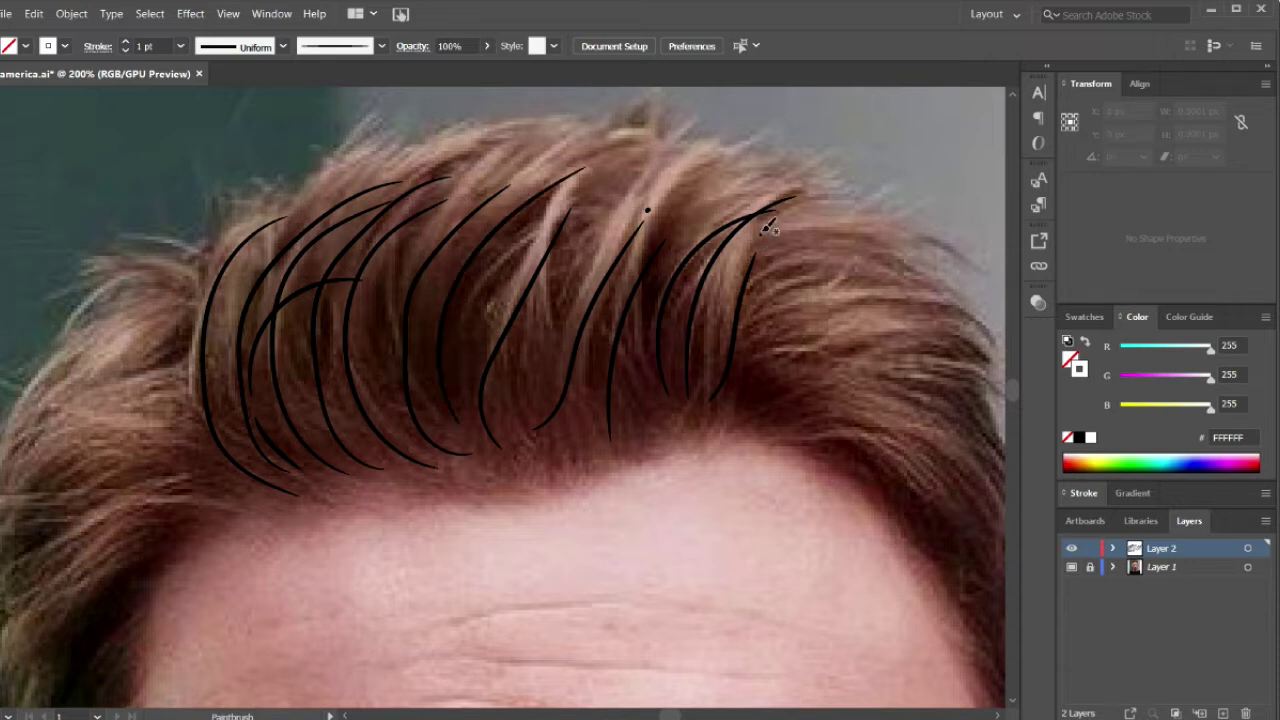
pyautogui.moveTo(762, 230); pyautogui.dragTo(905, 245)
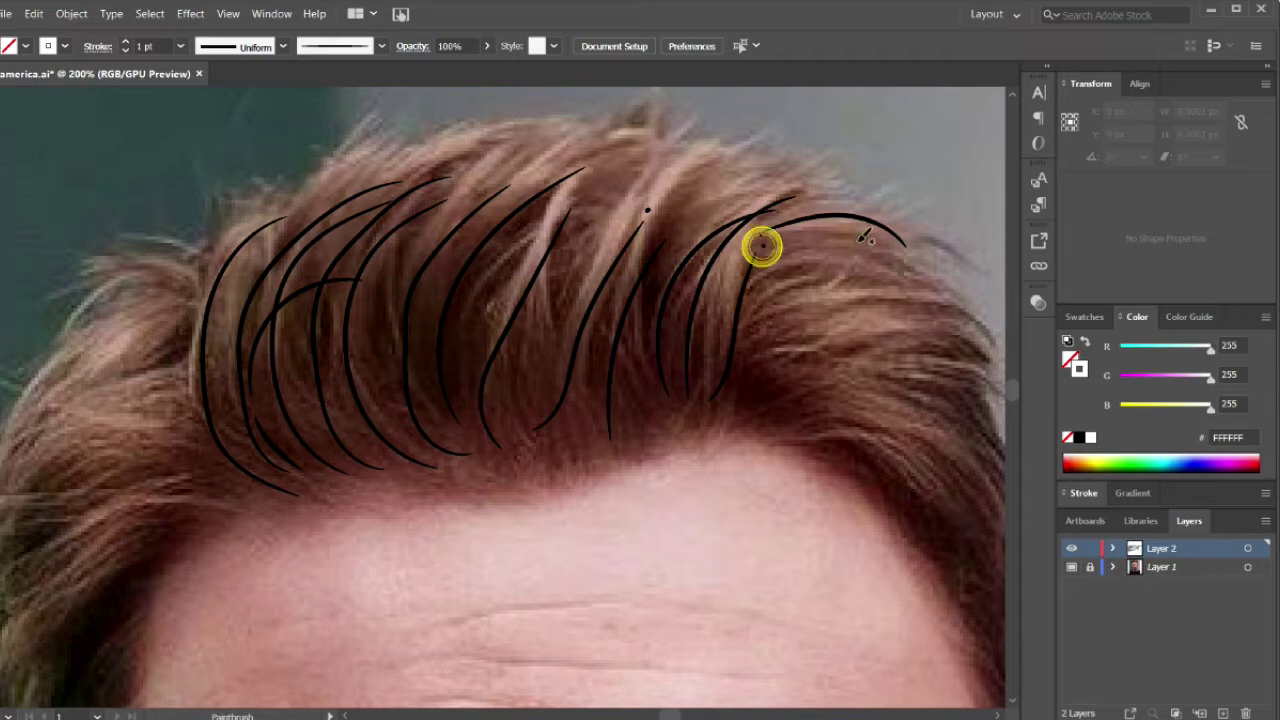
pyautogui.moveTo(862, 243); pyautogui.dragTo(927, 280)
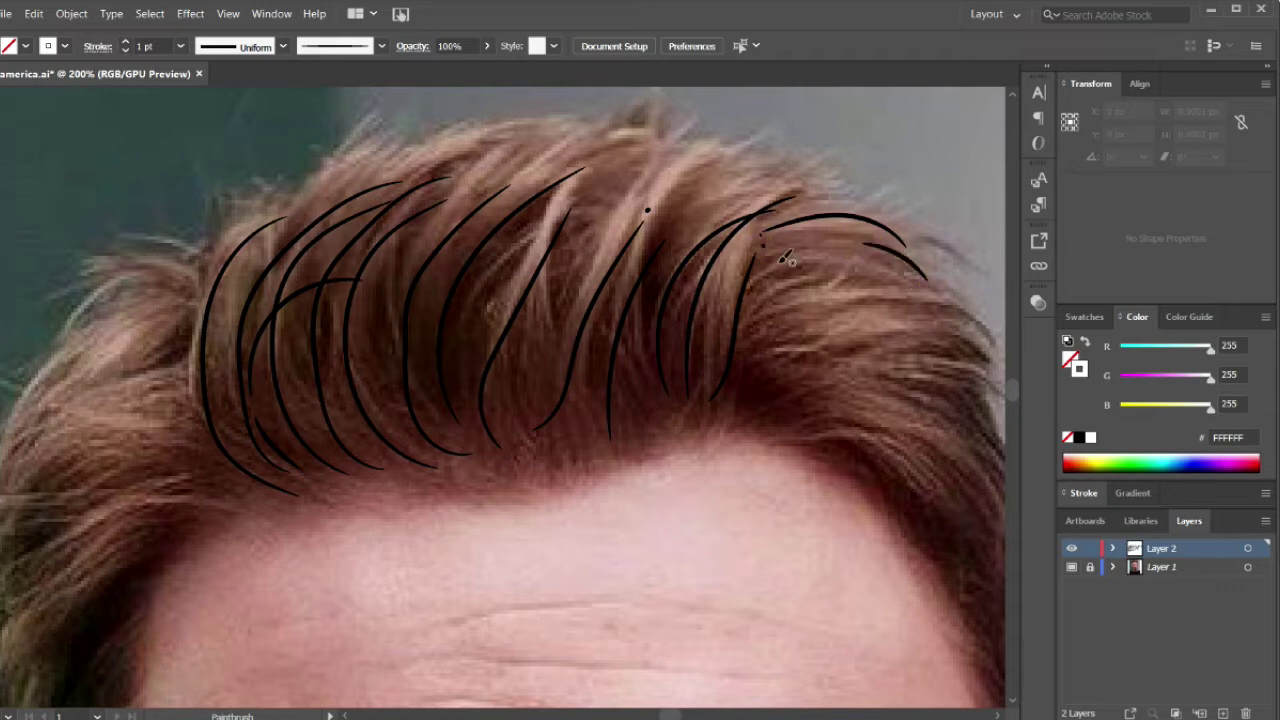
pyautogui.moveTo(824, 261); pyautogui.dragTo(905, 300)
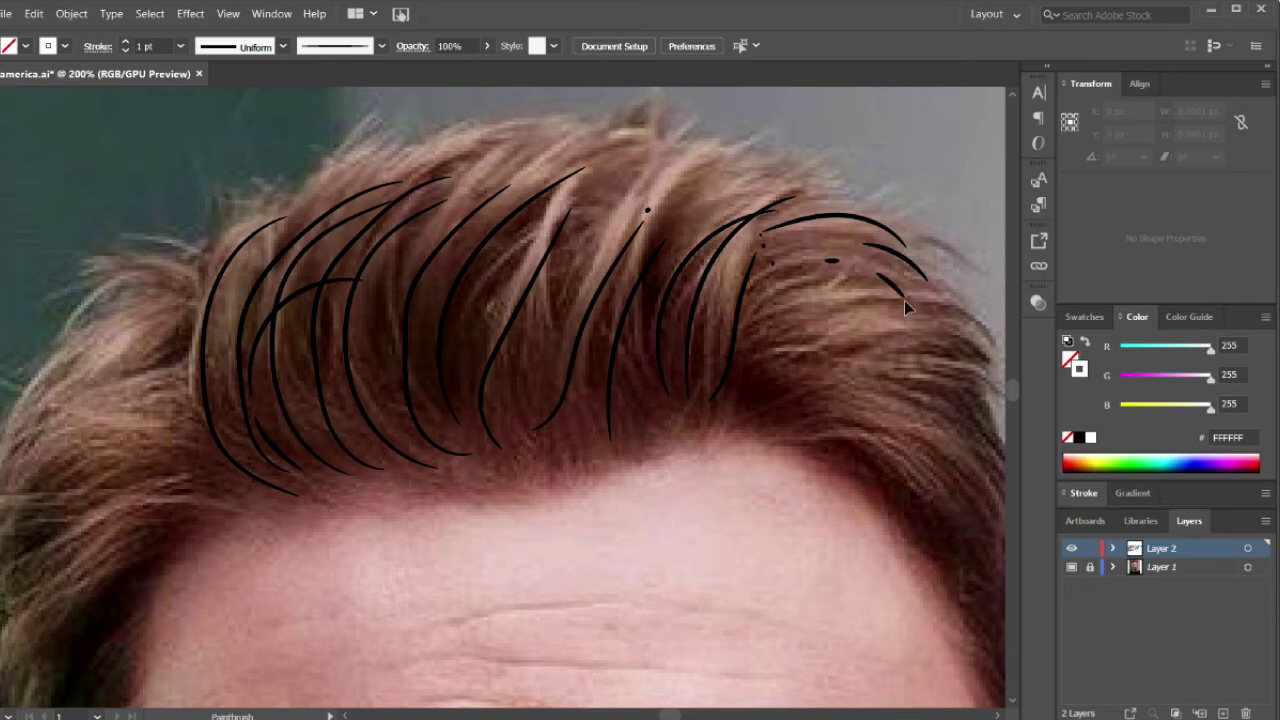
# - Paint several strands across the right side of the quiff
pyautogui.keyDown('ctrl'); pyautogui.click(772, 267); pyautogui.keyUp('ctrl')
pyautogui.moveTo(955, 310); pyautogui.dragTo(945, 305)
pyautogui.keyDown('ctrl'); pyautogui.click(758, 298); pyautogui.keyUp('ctrl')
pyautogui.moveTo(765, 295); pyautogui.dragTo(905, 297)
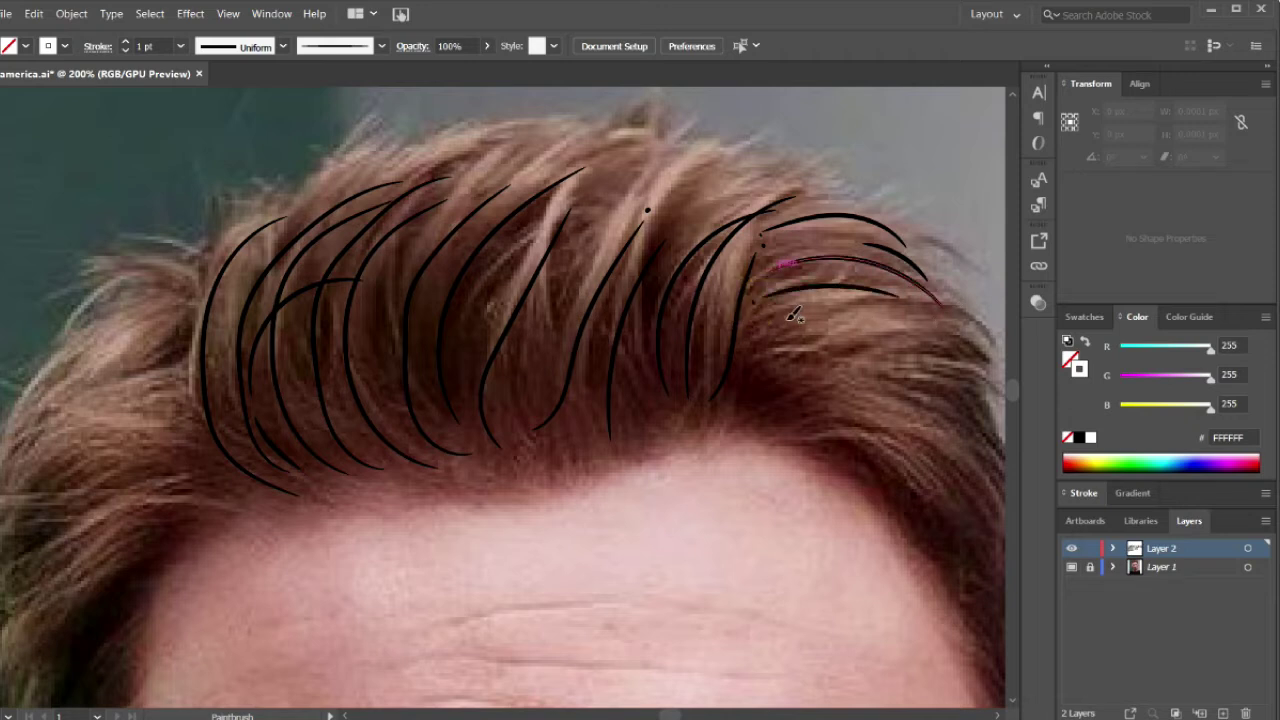
pyautogui.moveTo(760, 313); pyautogui.dragTo(843, 302)
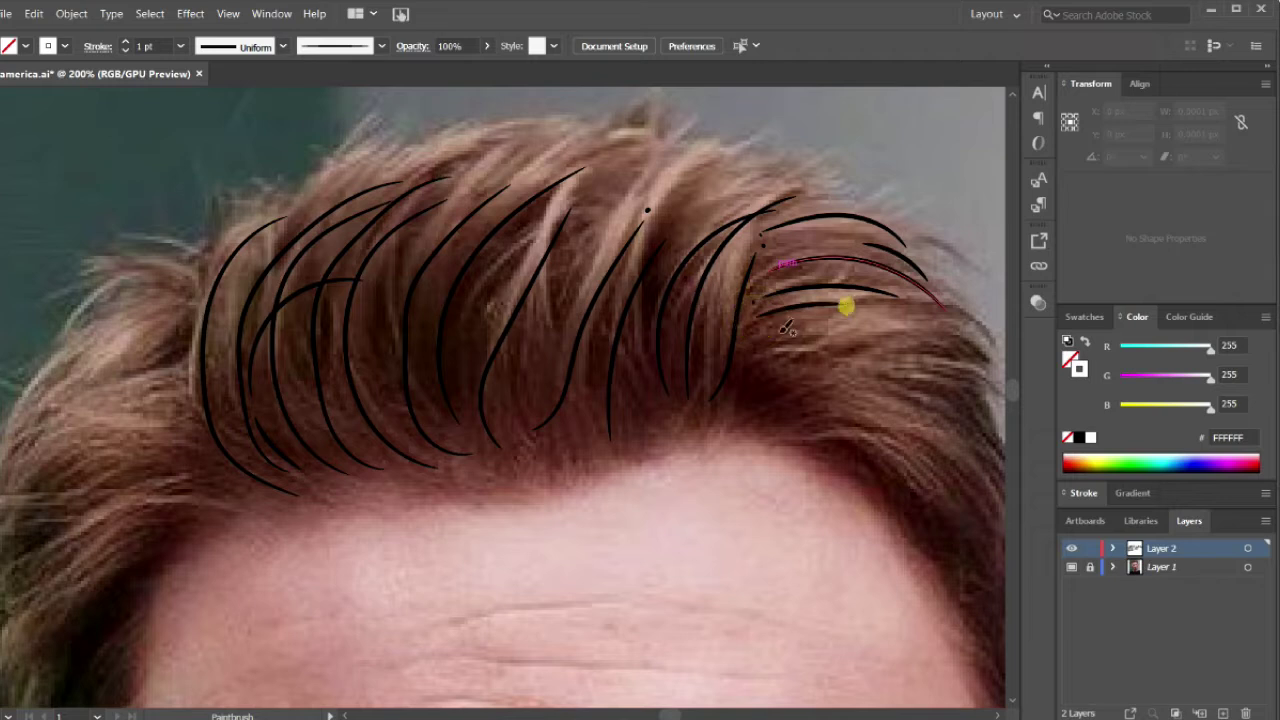
pyautogui.moveTo(760, 340)
pyautogui.mouseDown()
pyautogui.moveTo(862, 318)
pyautogui.moveTo(970, 372)
pyautogui.mouseUp()
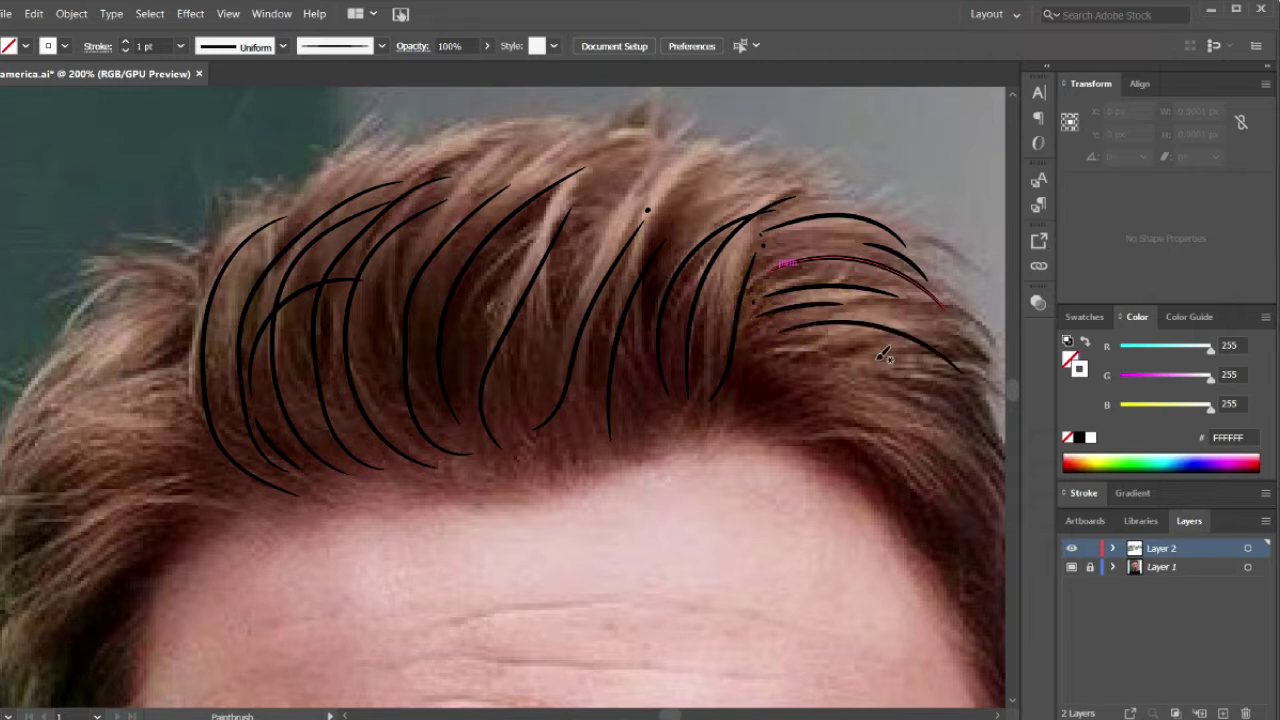
pyautogui.moveTo(757, 352); pyautogui.dragTo(837, 354)
# - Paint lower curved strands sweeping down toward the right temple
pyautogui.moveTo(753, 353); pyautogui.dragTo(855, 360)
pyautogui.moveTo(768, 380); pyautogui.dragTo(940, 400)
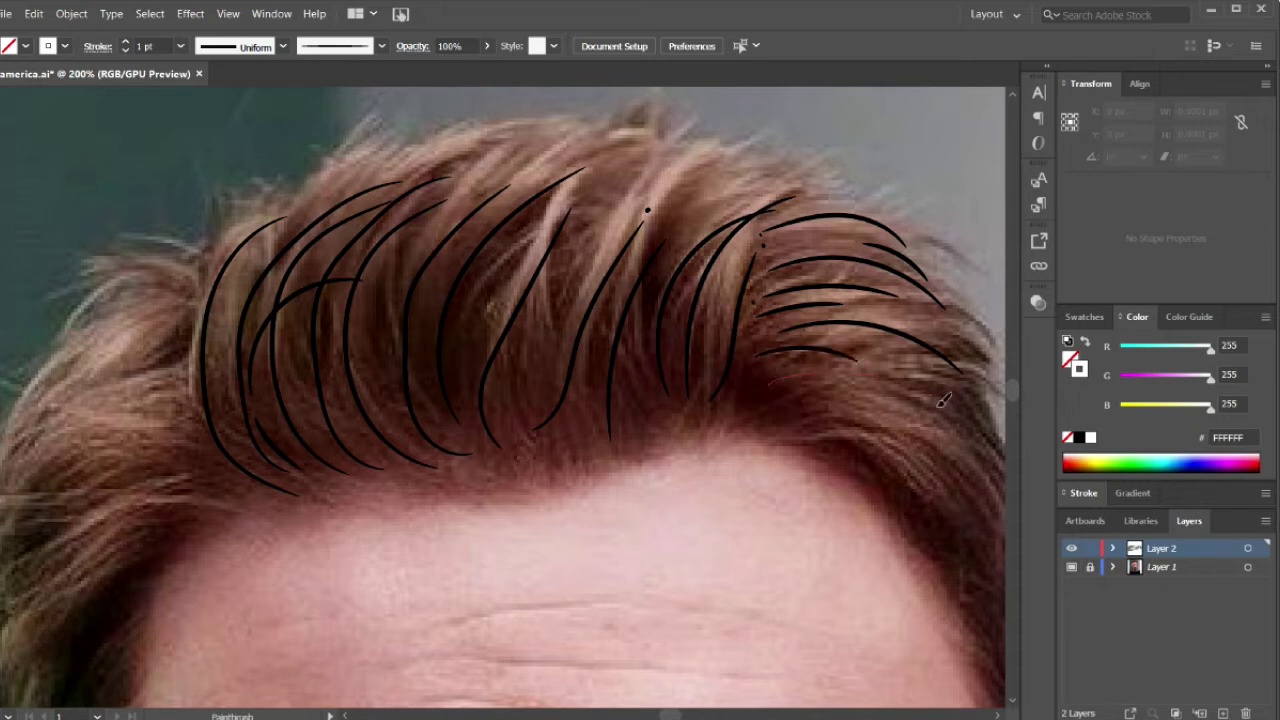
pyautogui.moveTo(846, 383); pyautogui.dragTo(958, 435)
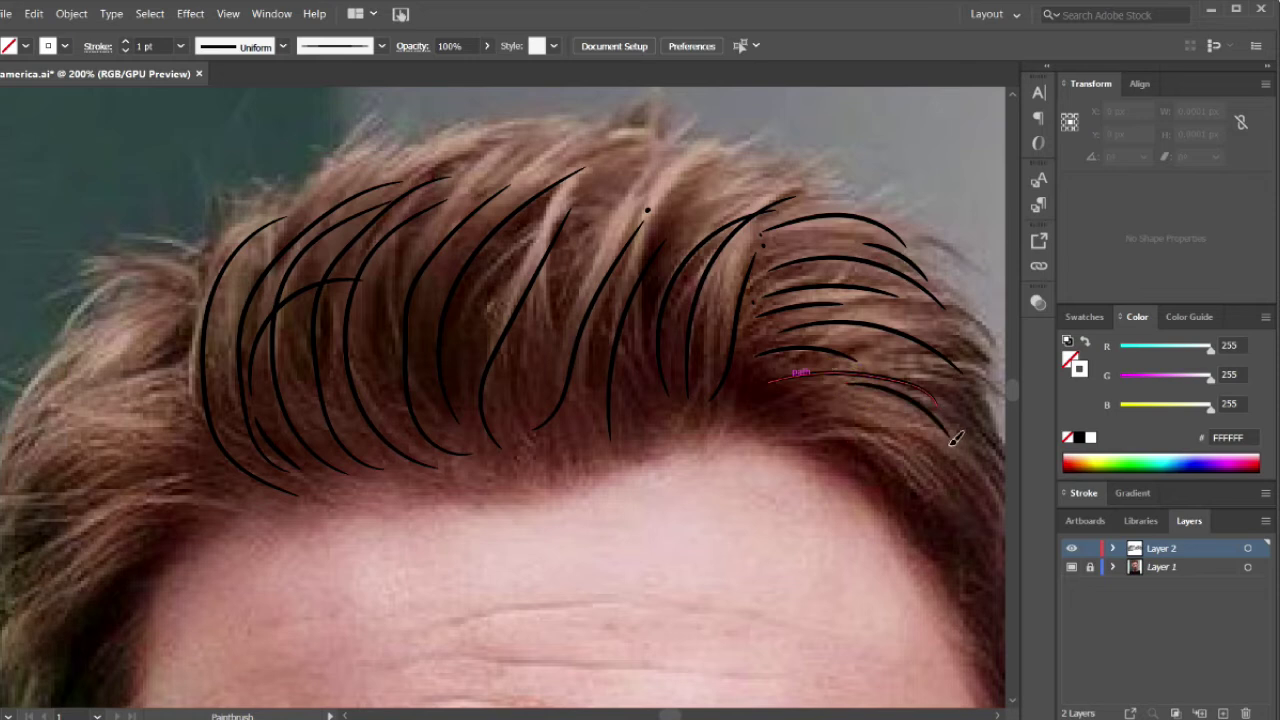
pyautogui.click(737, 420)
pyautogui.click(846, 400)
pyautogui.moveTo(743, 423); pyautogui.dragTo(915, 410)
pyautogui.click(788, 430)
pyautogui.moveTo(811, 423); pyautogui.dragTo(926, 470)
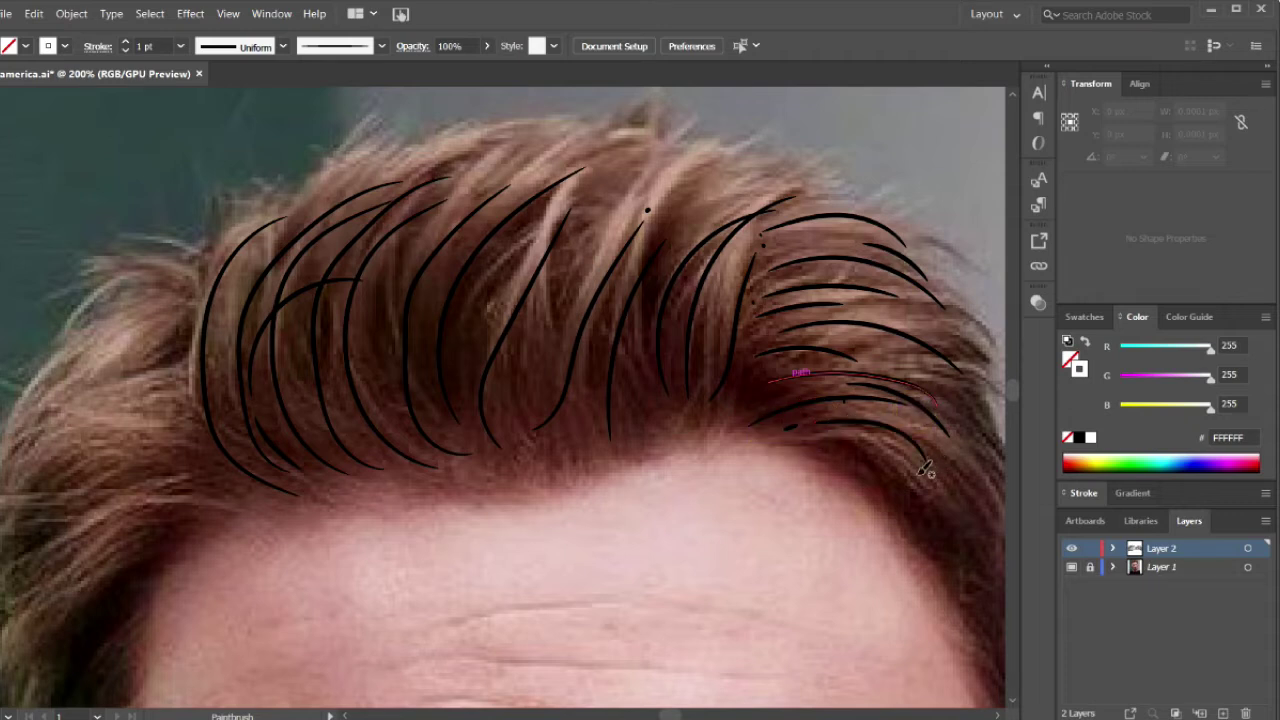
# - Trace two strands along the right hairline
pyautogui.scroll(-3, 926, 470)
pyautogui.hscroll(4, 926, 470)
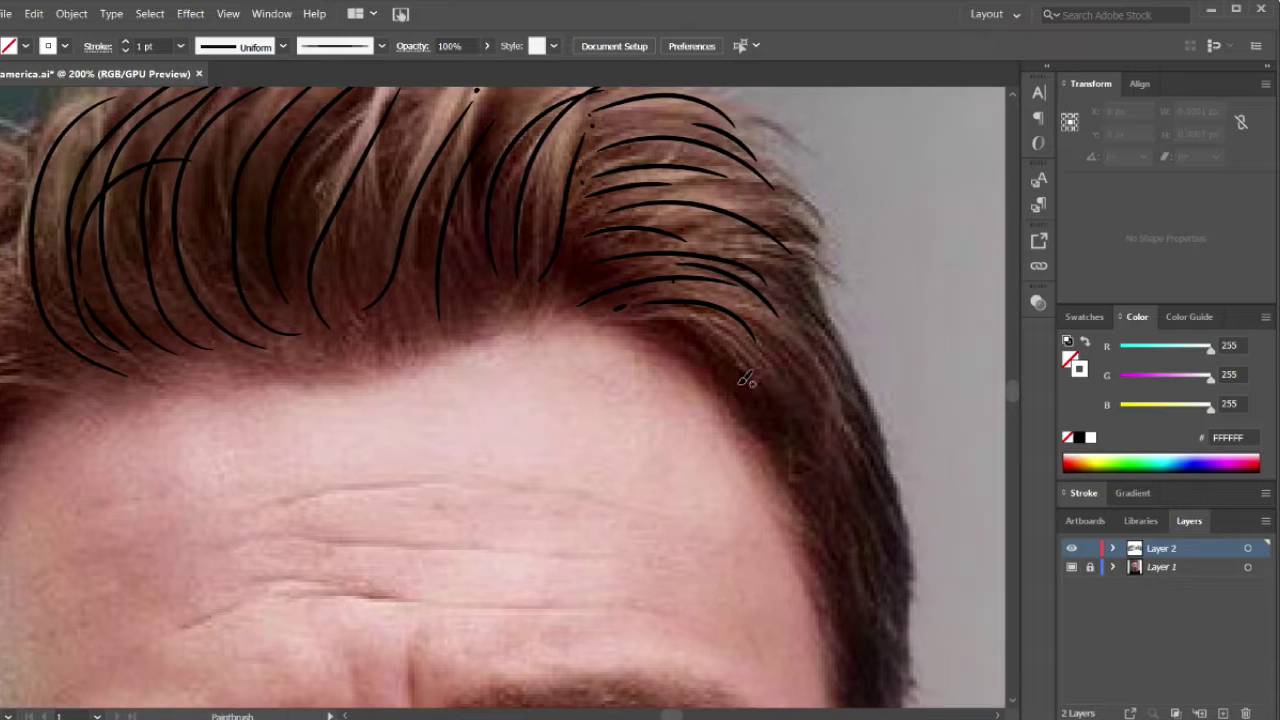
pyautogui.moveTo(642, 328)
pyautogui.mouseDown()
pyautogui.moveTo(685, 317)
pyautogui.moveTo(758, 350)
pyautogui.mouseUp()
pyautogui.moveTo(677, 344); pyautogui.dragTo(766, 423)
# - Draw the outermost strand on the quiff's left edge, undo it and redraw it
pyautogui.hscroll(-3, 878, 463)
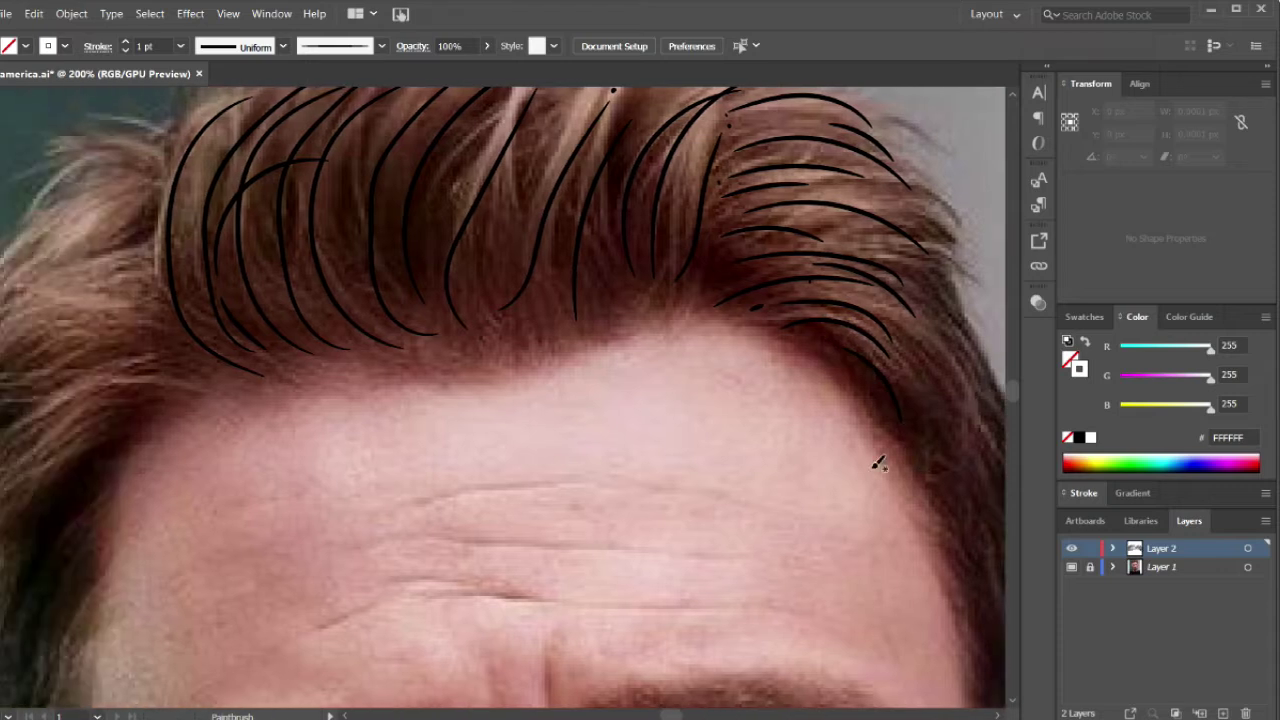
pyautogui.hscroll(-2, 877, 462)
pyautogui.scroll(2, 840, 460)
pyautogui.scroll(3, 800, 456)
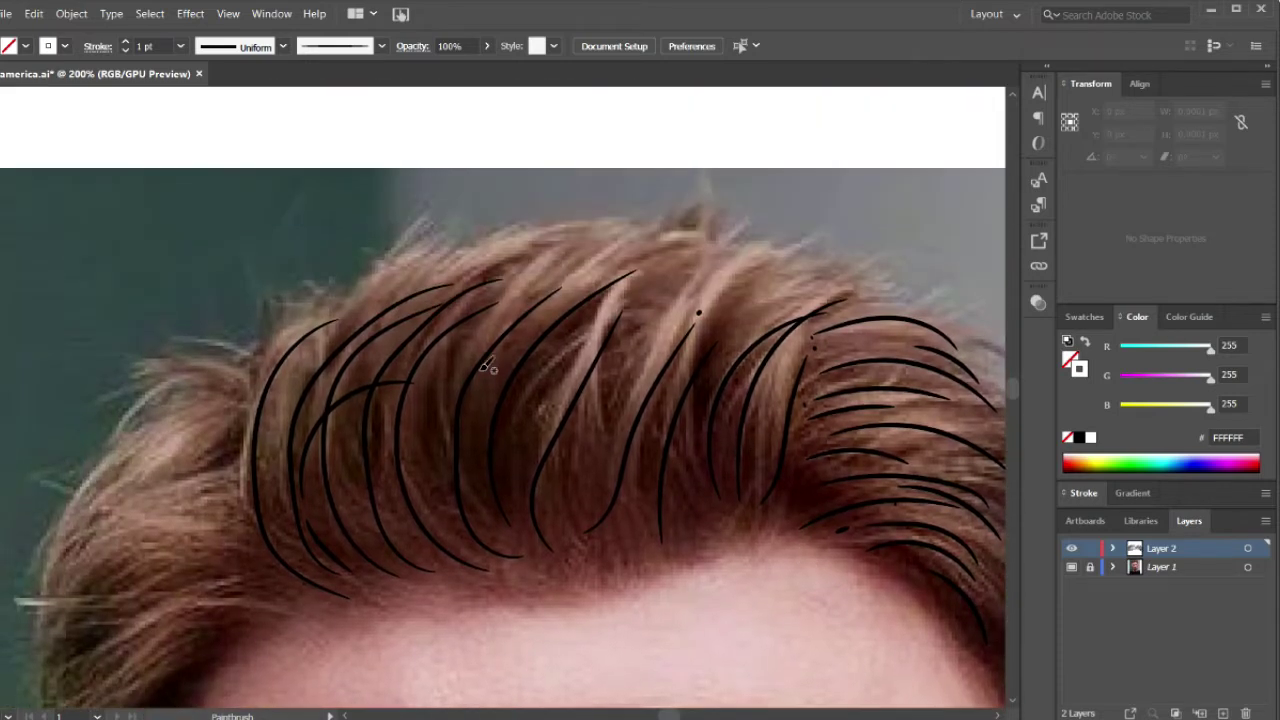
pyautogui.moveTo(246, 509); pyautogui.dragTo(250, 479)
pyautogui.moveTo(310, 315); pyautogui.dragTo(308, 318)
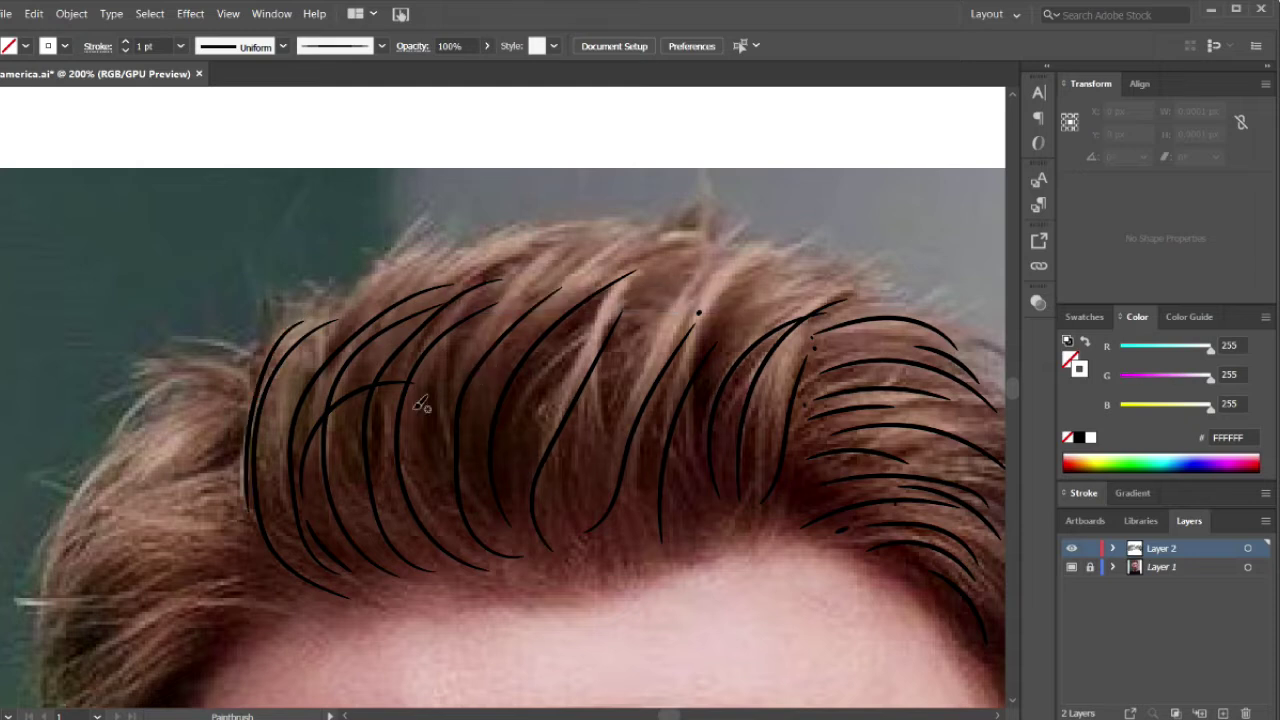
pyautogui.hotkey('ctrl', 'z')
pyautogui.click(272, 542)
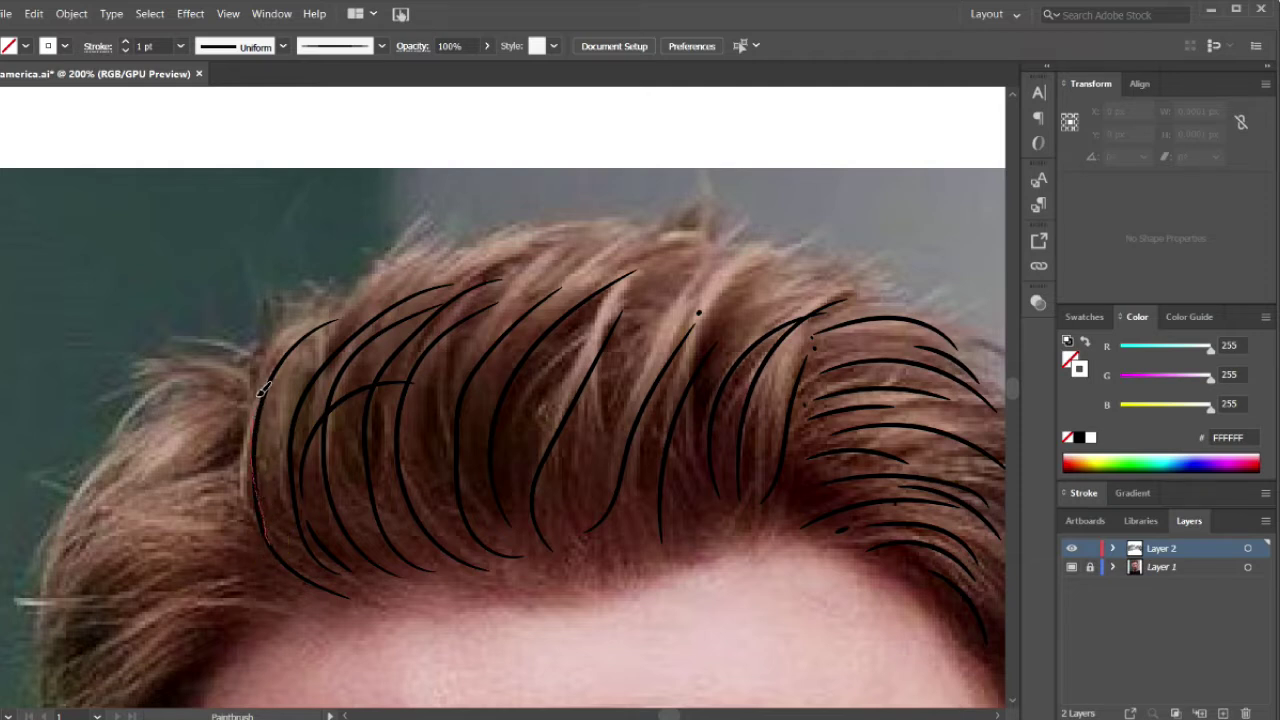
pyautogui.moveTo(318, 314); pyautogui.dragTo(322, 315)
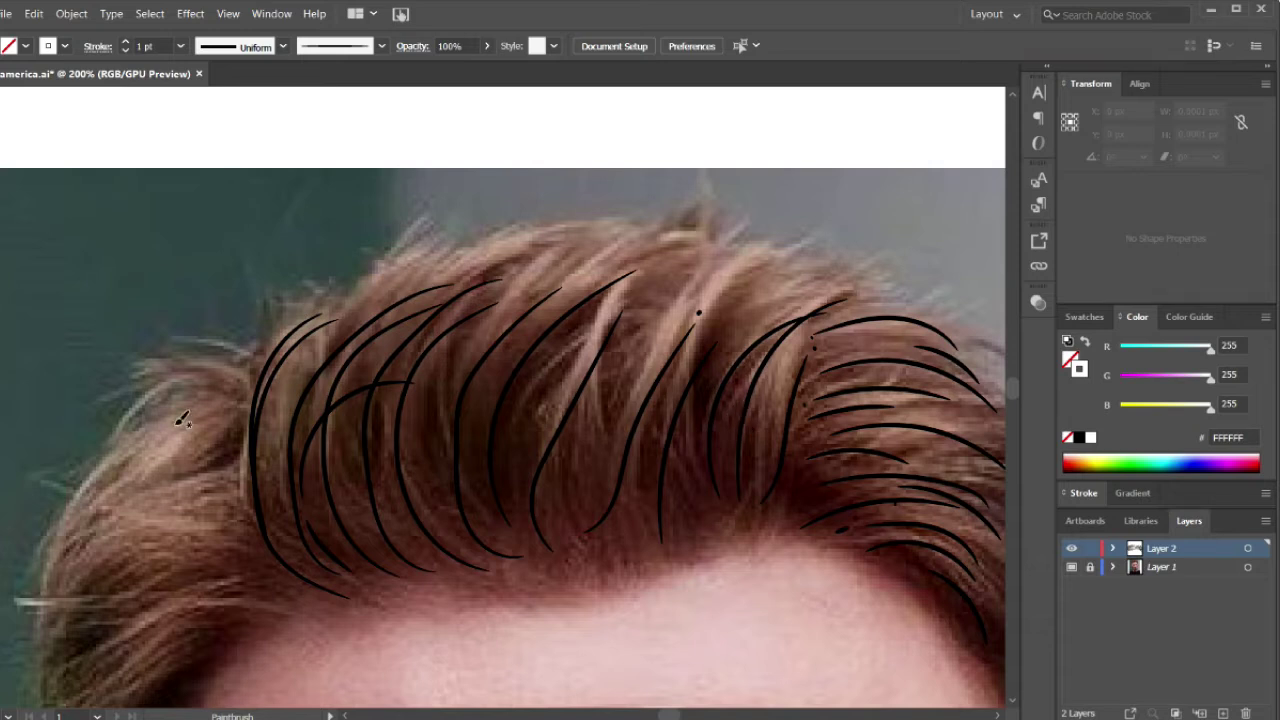
# - Paint two leftward strands along the left hairline, redoing the first one
pyautogui.hscroll(-3, 184, 418)
pyautogui.scroll(-3, 184, 418)
pyautogui.hscroll(-3, 188, 415)
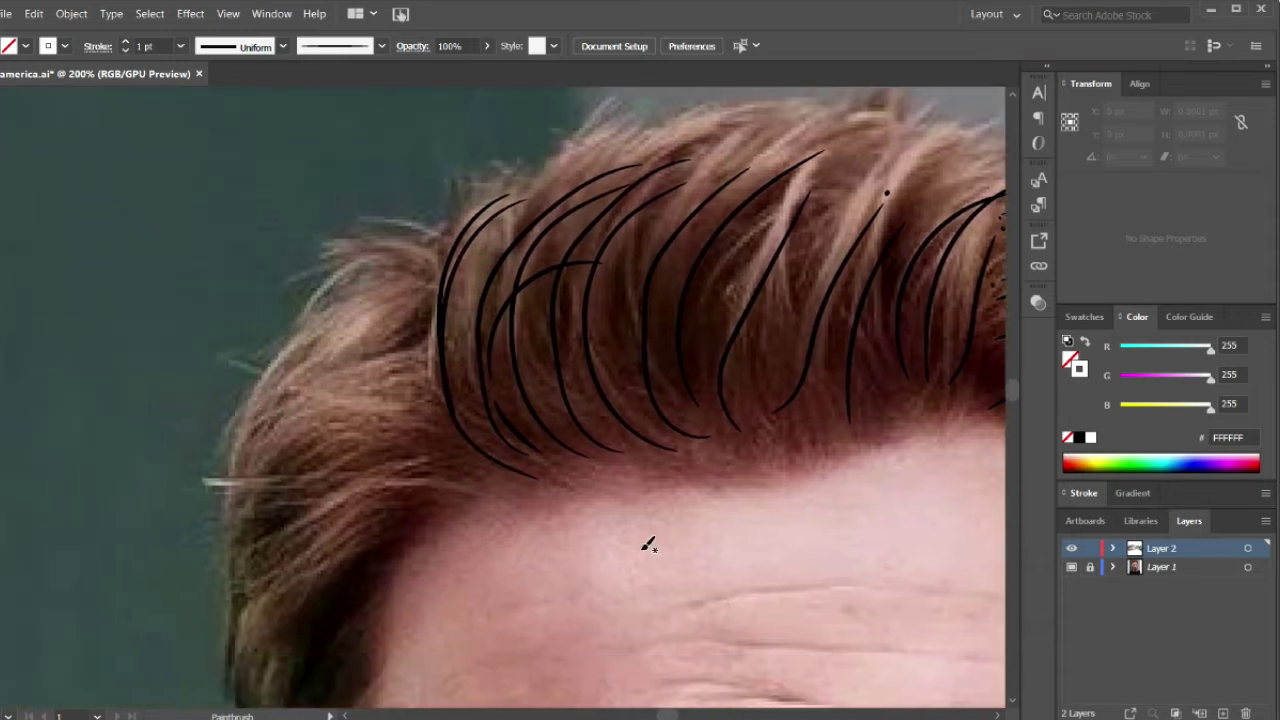
pyautogui.moveTo(476, 485); pyautogui.dragTo(325, 498)
pyautogui.hotkey('ctrl', 'z')
pyautogui.moveTo(472, 486); pyautogui.dragTo(315, 475)
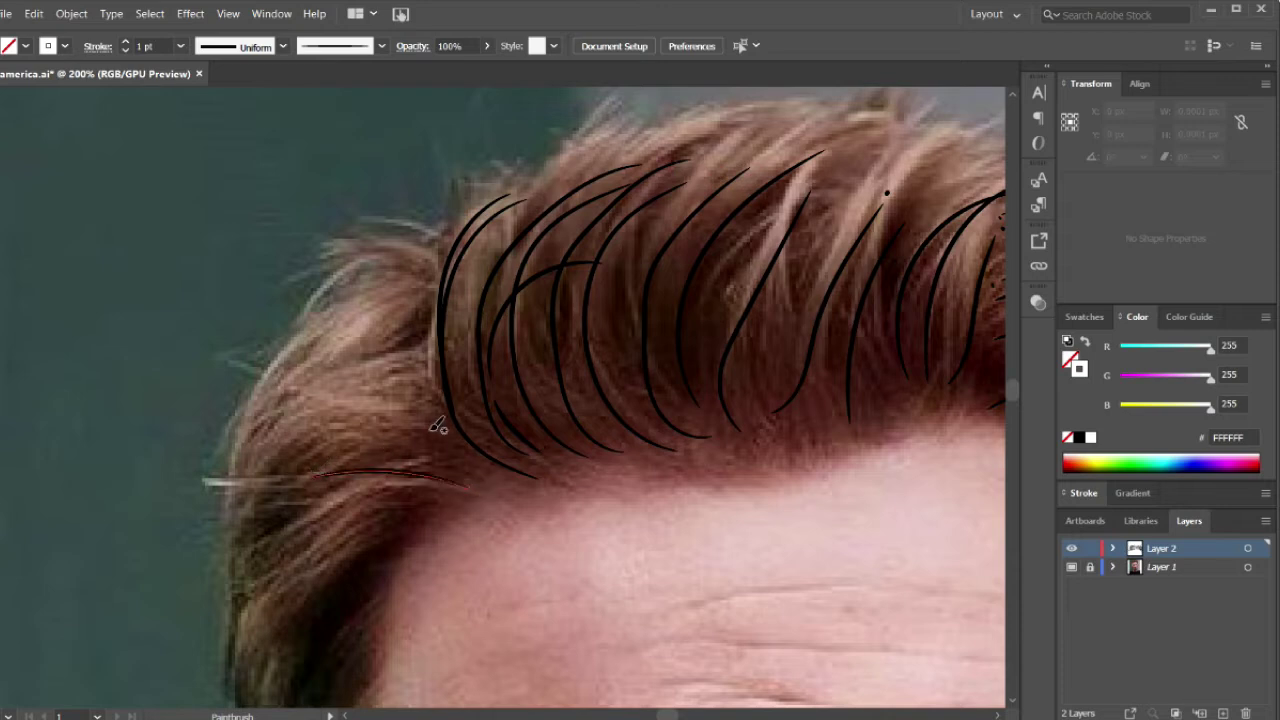
pyautogui.moveTo(437, 452); pyautogui.dragTo(320, 448)
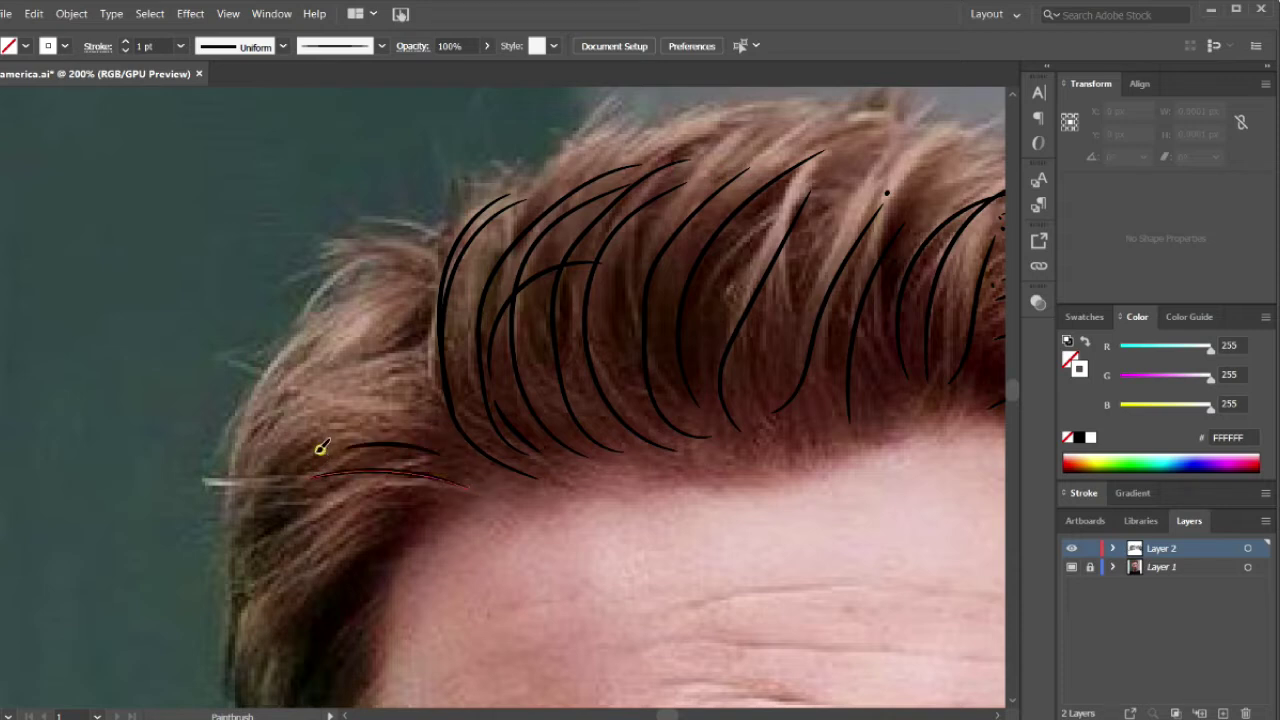
# - Paint strands sweeping left higher up the side hair, redoing the top one
pyautogui.click(440, 437)
pyautogui.moveTo(316, 409); pyautogui.dragTo(310, 411)
pyautogui.moveTo(437, 409); pyautogui.dragTo(344, 376)
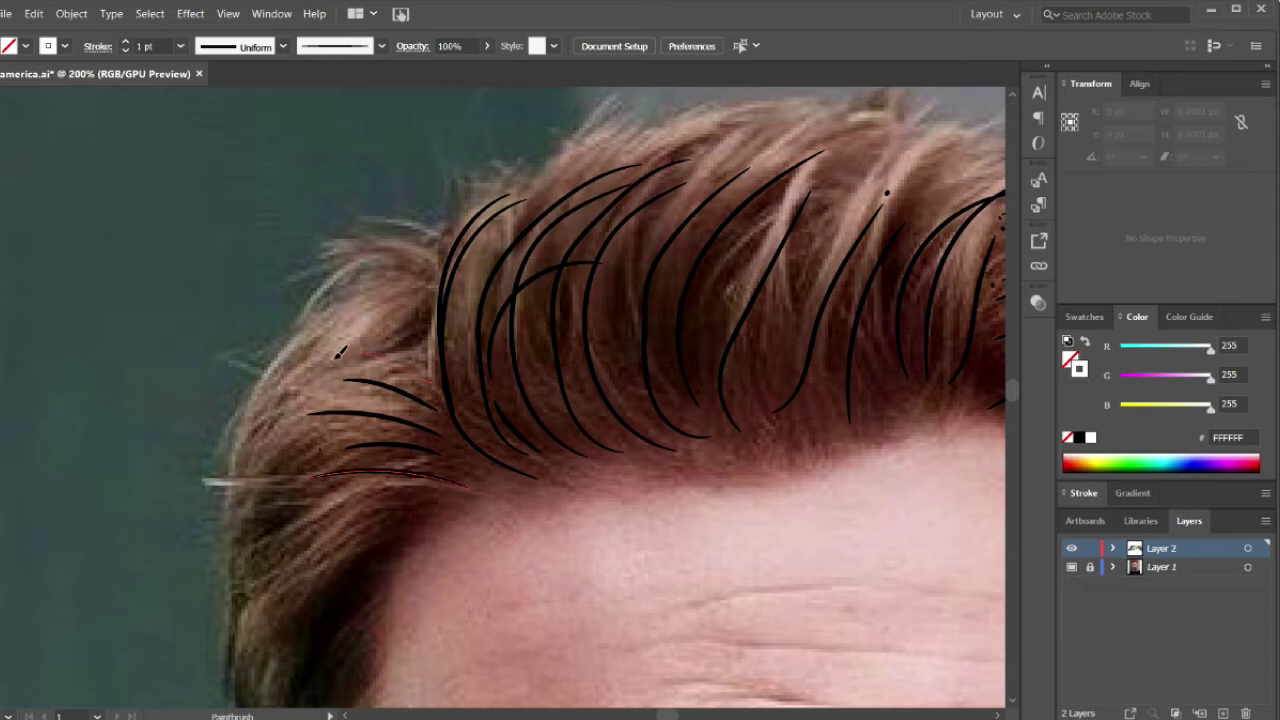
pyautogui.moveTo(430, 382); pyautogui.dragTo(300, 377)
pyautogui.keyDown('ctrl'); pyautogui.click(460, 352); pyautogui.keyUp('ctrl')
pyautogui.hotkey('ctrl', 'z')
pyautogui.moveTo(432, 386); pyautogui.dragTo(330, 354)
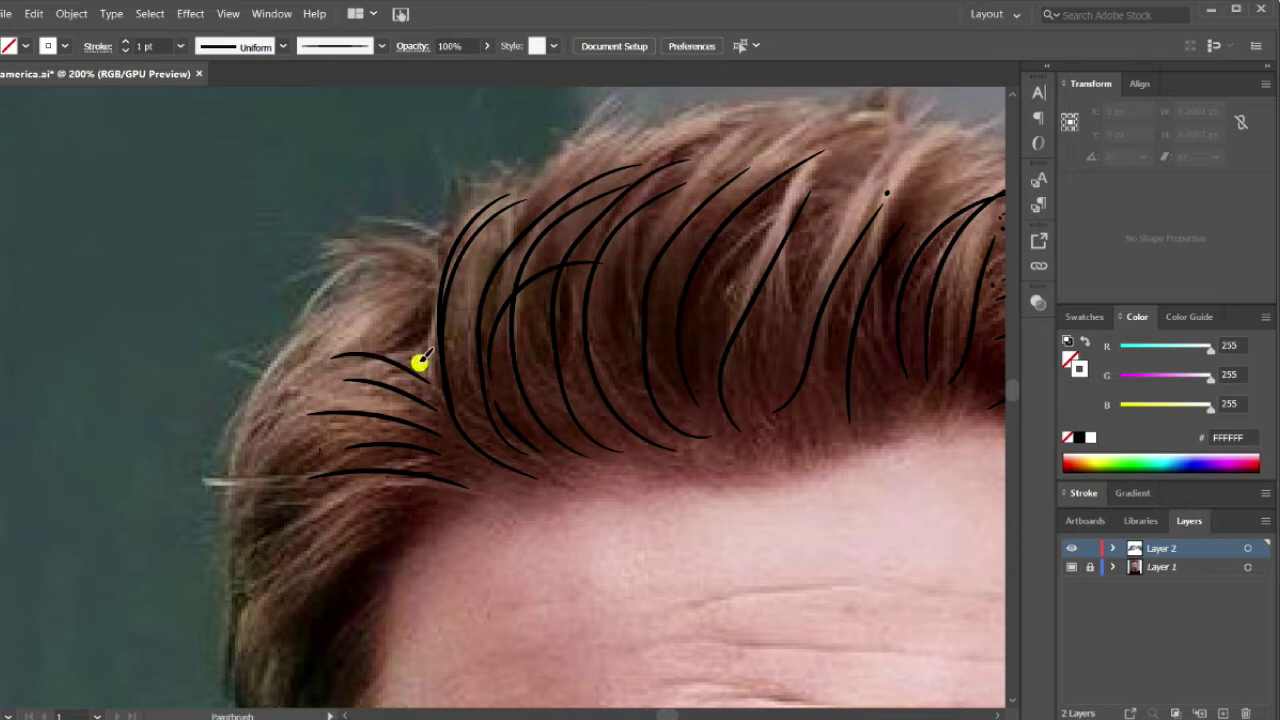
pyautogui.moveTo(420, 358); pyautogui.dragTo(330, 348)
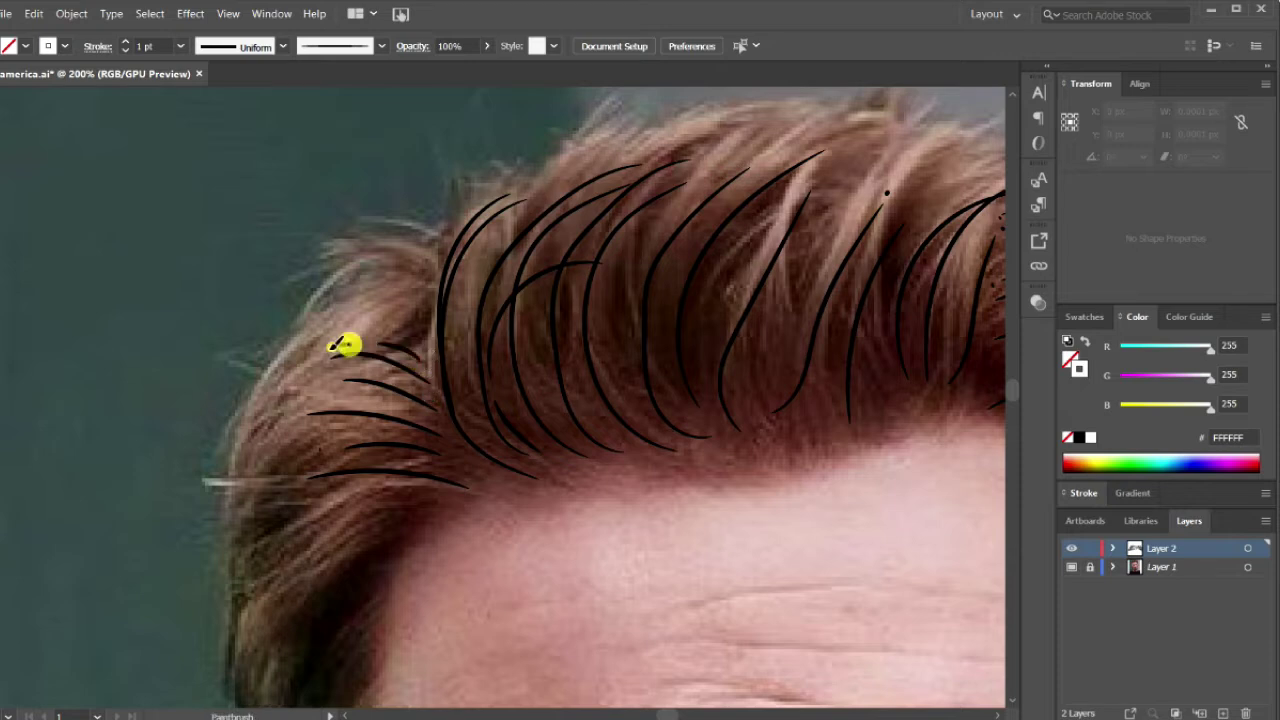
pyautogui.hotkey('ctrl', 'z')
# - Add short strands near the quiff's top left, deleting an unwanted one
pyautogui.click(416, 330)
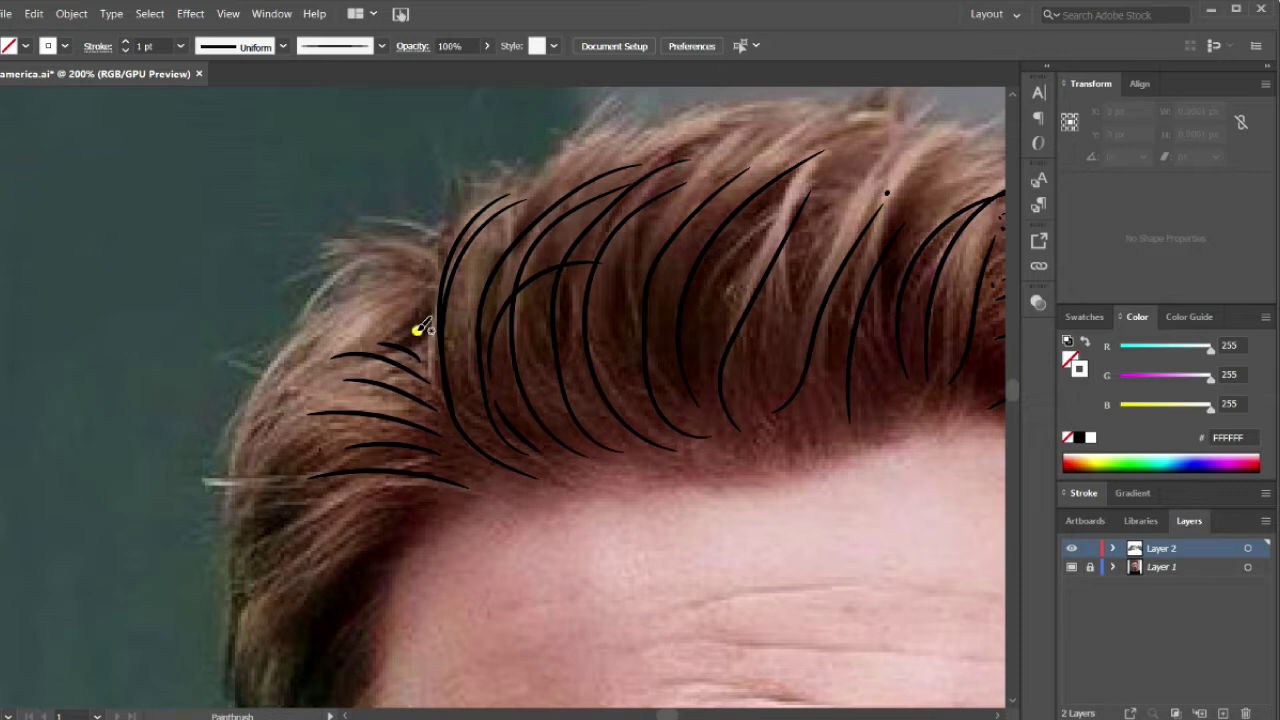
pyautogui.moveTo(416, 330); pyautogui.dragTo(337, 337)
pyautogui.moveTo(416, 334); pyautogui.dragTo(361, 338)
pyautogui.press('v')
pyautogui.press('b')
pyautogui.moveTo(436, 280); pyautogui.dragTo(393, 289)
pyautogui.moveTo(430, 298)
pyautogui.mouseDown()
pyautogui.moveTo(376, 308)
pyautogui.moveTo(374, 320)
pyautogui.mouseUp()
pyautogui.press('v')
pyautogui.press('Delete')
pyautogui.press('b')
# - Paint curved strands sweeping left below the quiff, replacing a bad one
pyautogui.moveTo(430, 292); pyautogui.dragTo(330, 307)
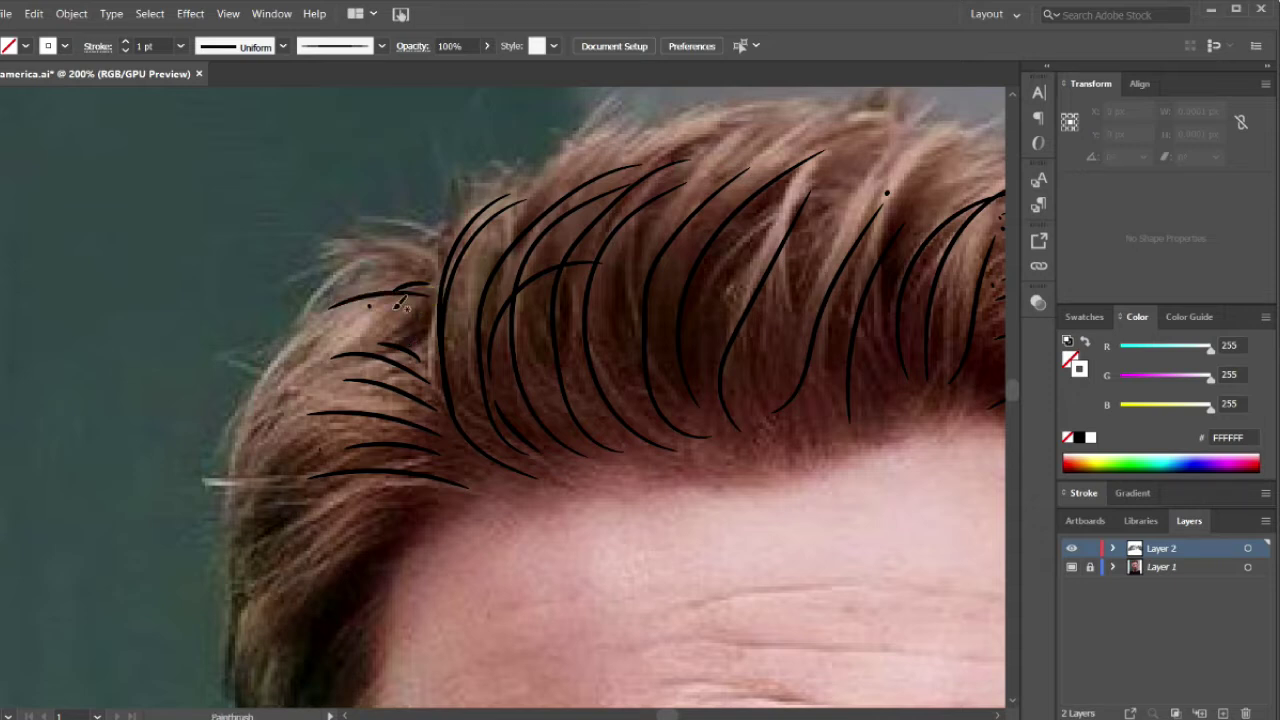
pyautogui.moveTo(420, 306); pyautogui.dragTo(322, 346)
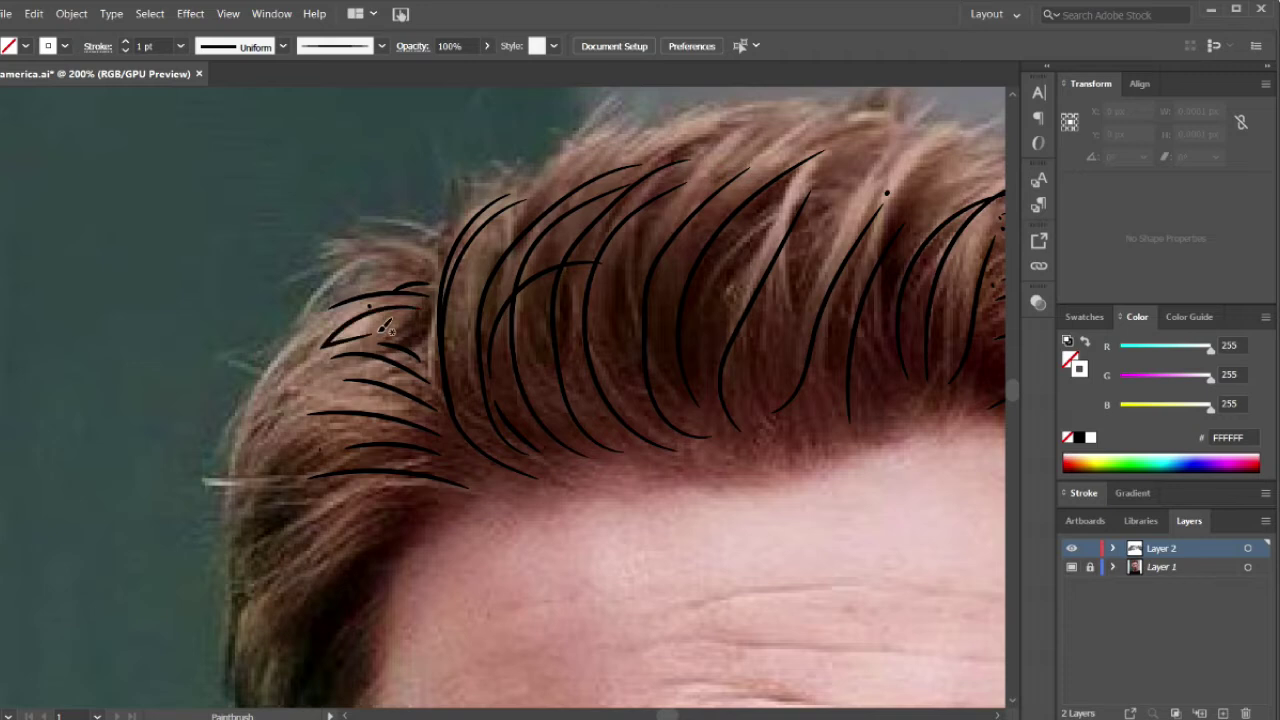
pyautogui.hotkey('ctrl', 'z')
pyautogui.moveTo(425, 305)
pyautogui.mouseDown()
pyautogui.moveTo(333, 326)
pyautogui.moveTo(422, 311)
pyautogui.moveTo(334, 348)
pyautogui.mouseUp()
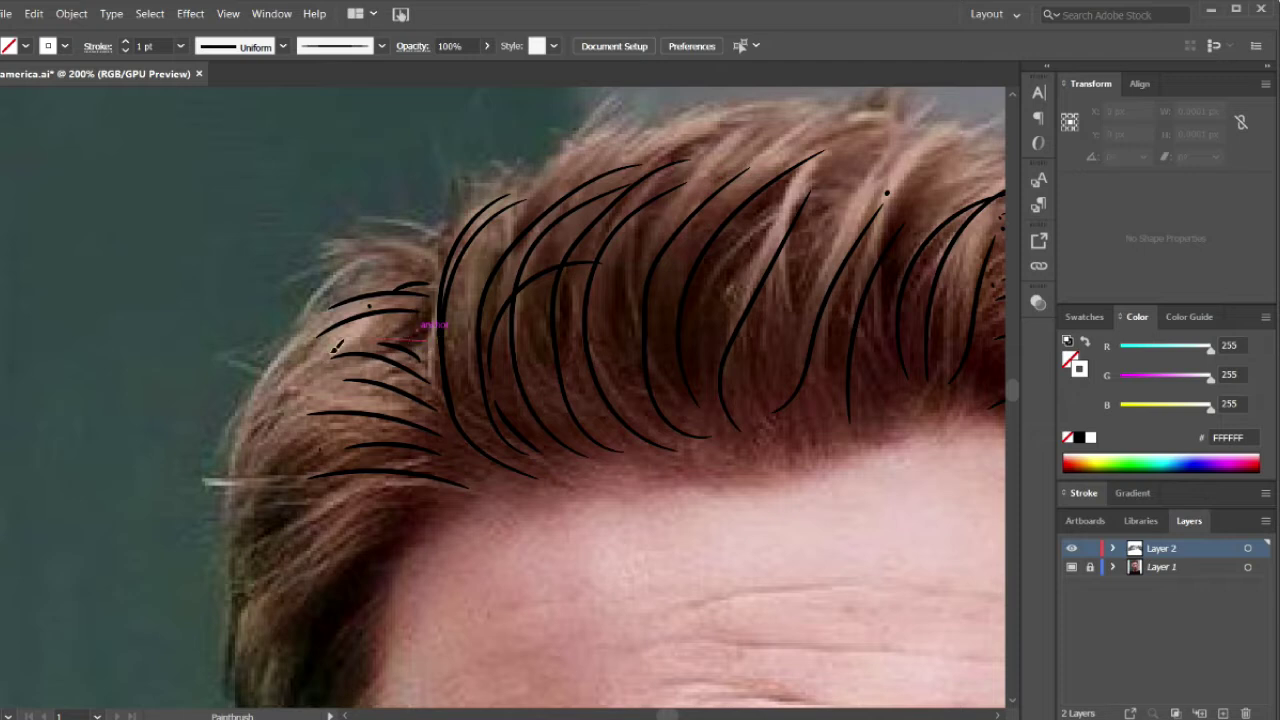
pyautogui.moveTo(429, 277)
pyautogui.mouseDown()
pyautogui.moveTo(386, 262)
pyautogui.moveTo(326, 292)
pyautogui.mouseUp()
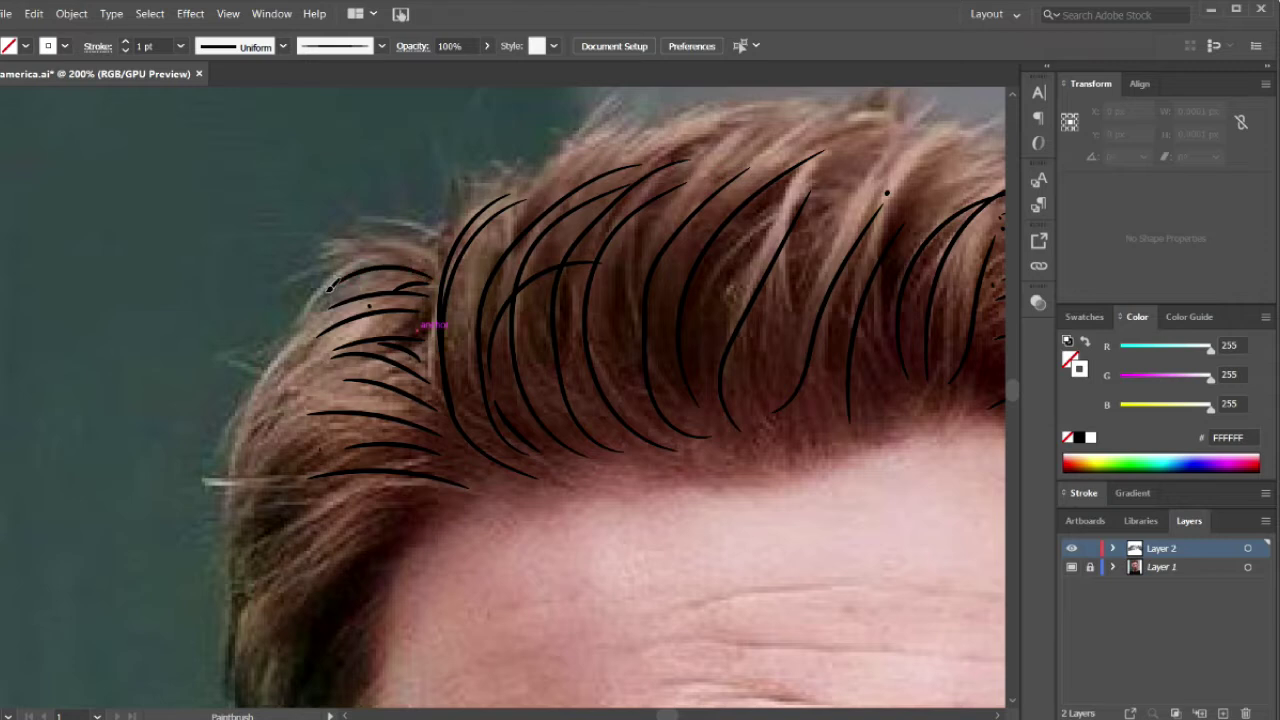
# - Add two more strands sweeping left across the lower side hair
pyautogui.scroll(-2, 524, 305)
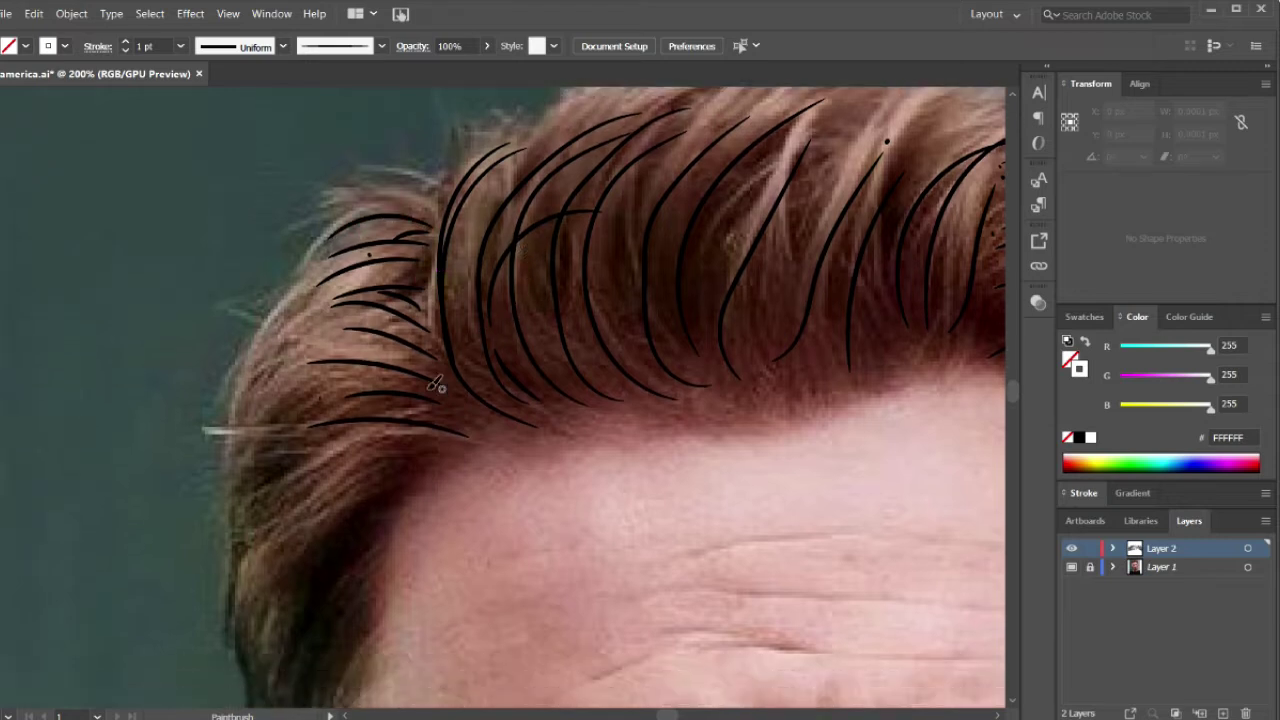
pyautogui.moveTo(432, 368); pyautogui.dragTo(313, 366)
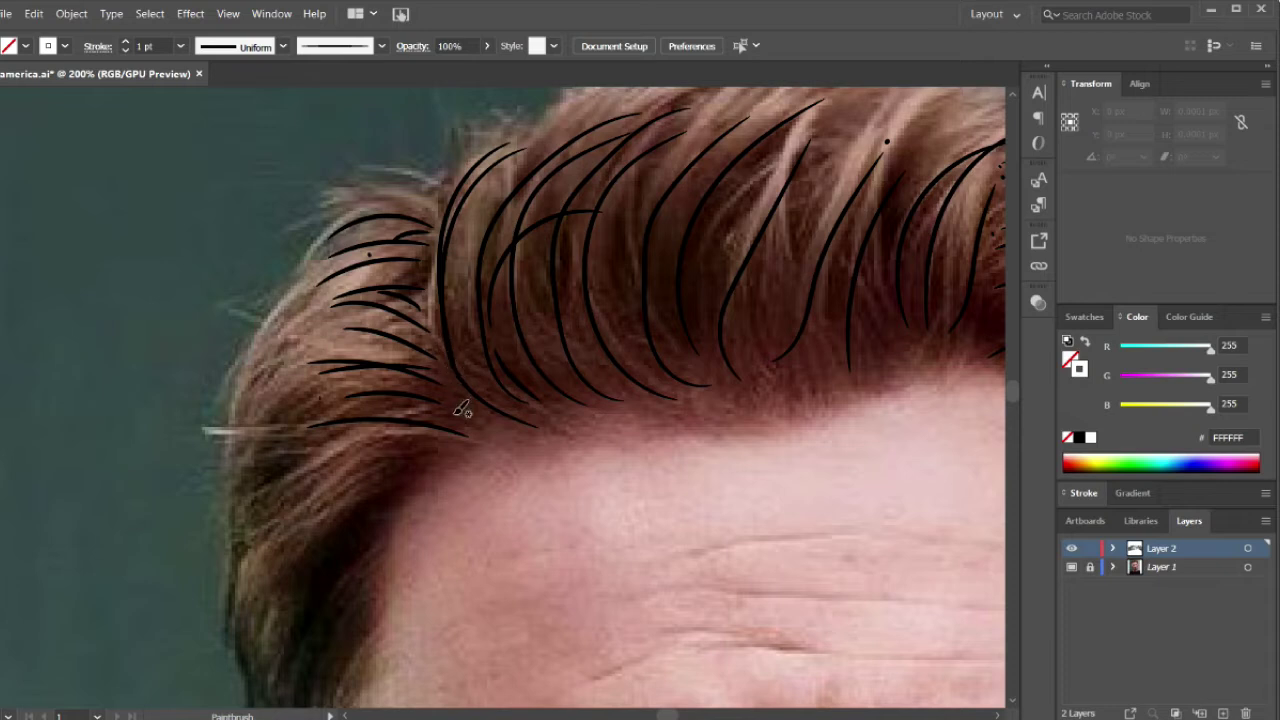
pyautogui.moveTo(468, 436); pyautogui.dragTo(318, 403)
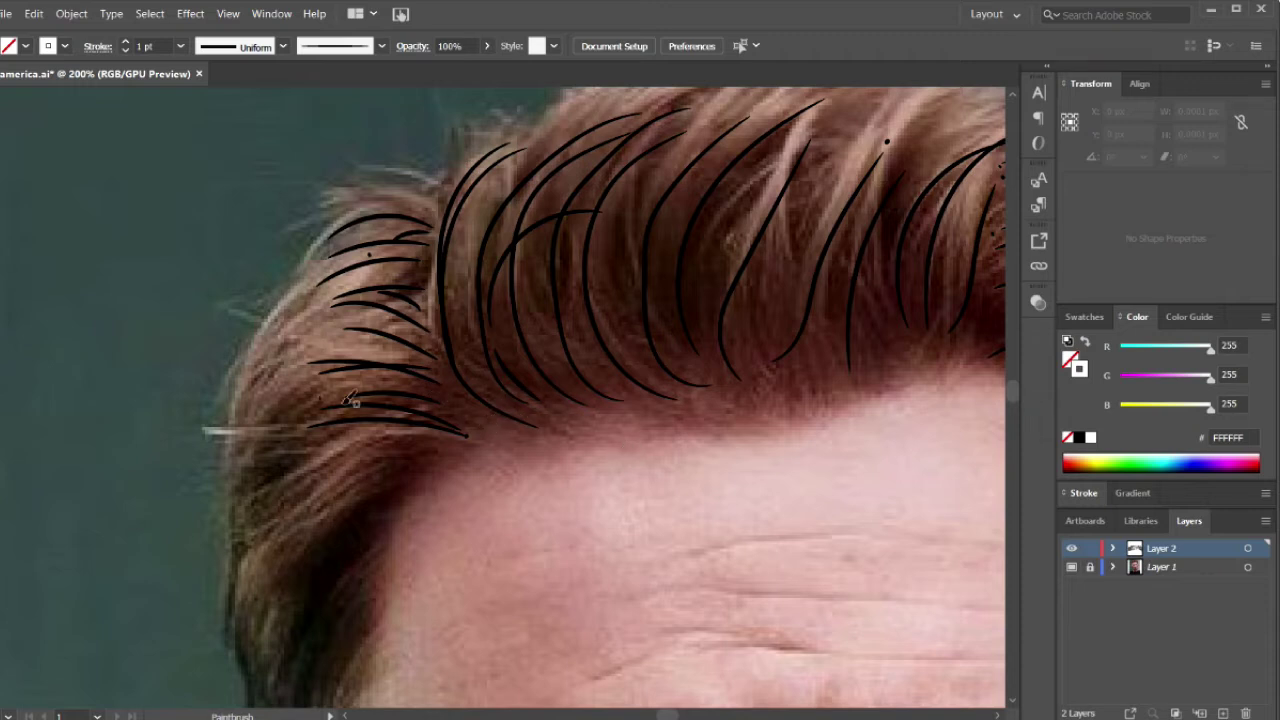
pyautogui.scroll(-3, 434, 360)
# - Paint strands down the left temple hairline, removing a stray brush dot
pyautogui.scroll(3, 434, 360)
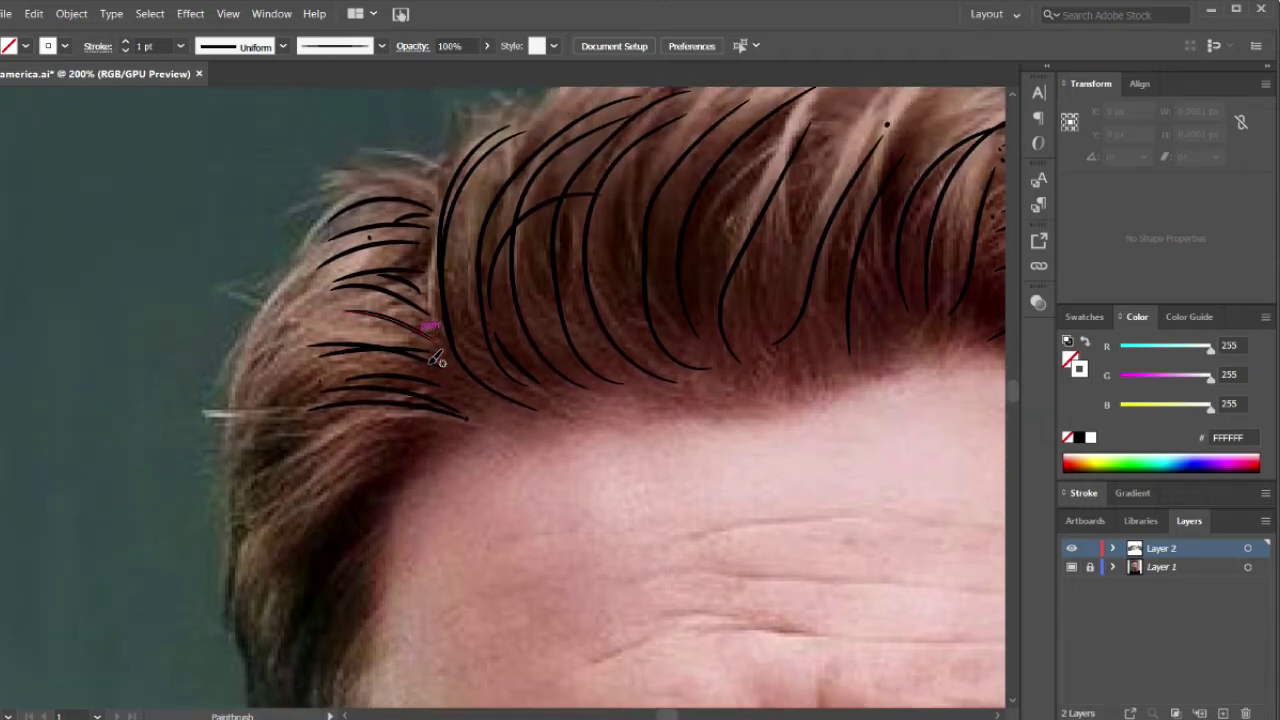
pyautogui.scroll(-3, 449, 449)
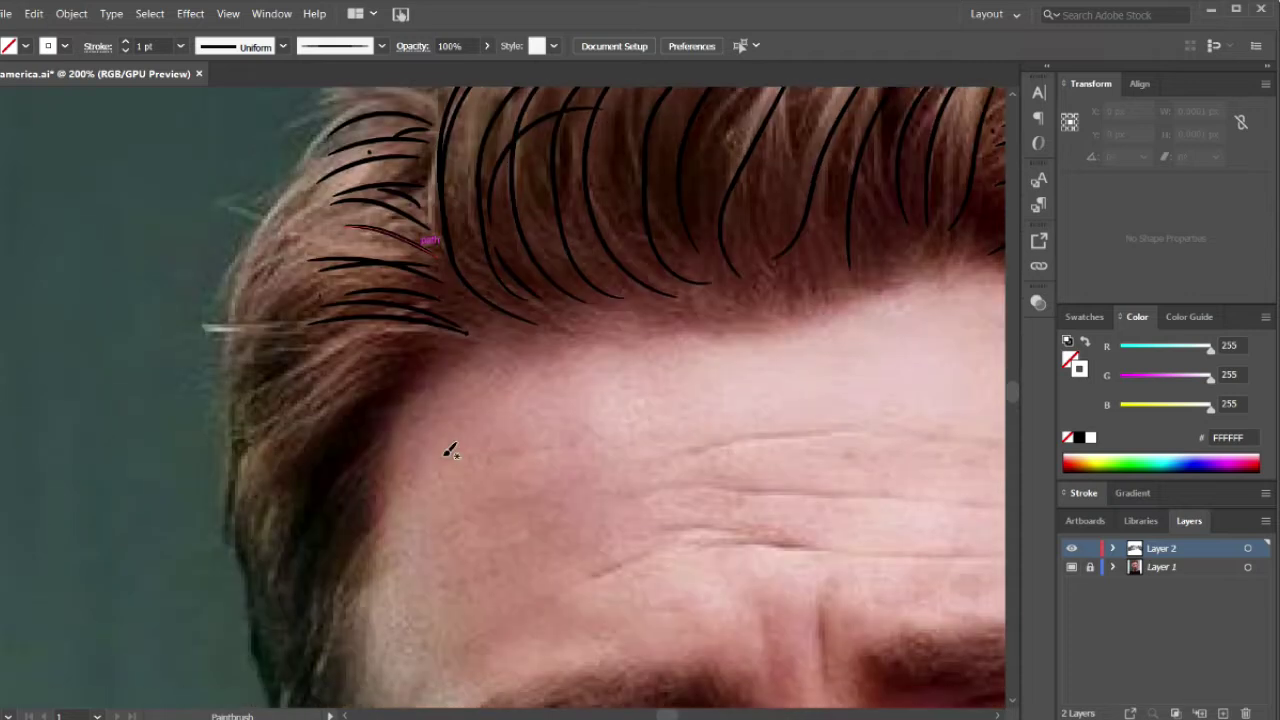
pyautogui.click(353, 349)
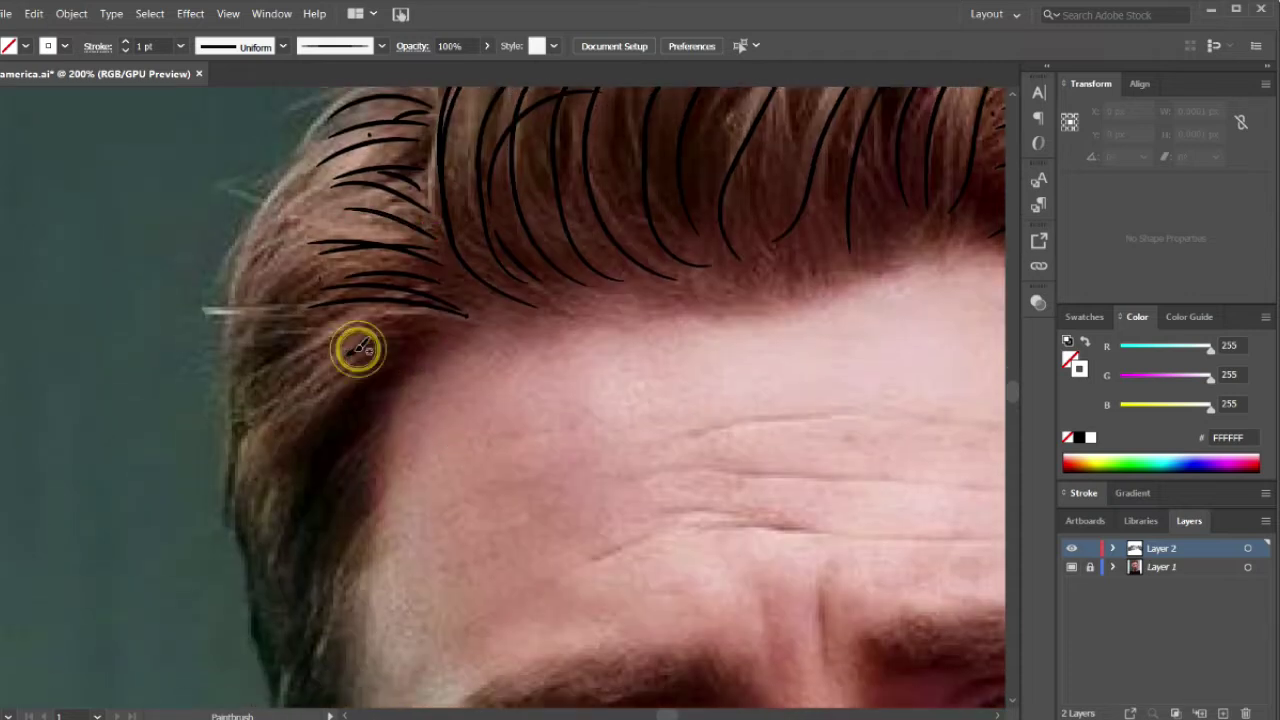
pyautogui.moveTo(380, 349); pyautogui.dragTo(340, 372)
pyautogui.press('v')
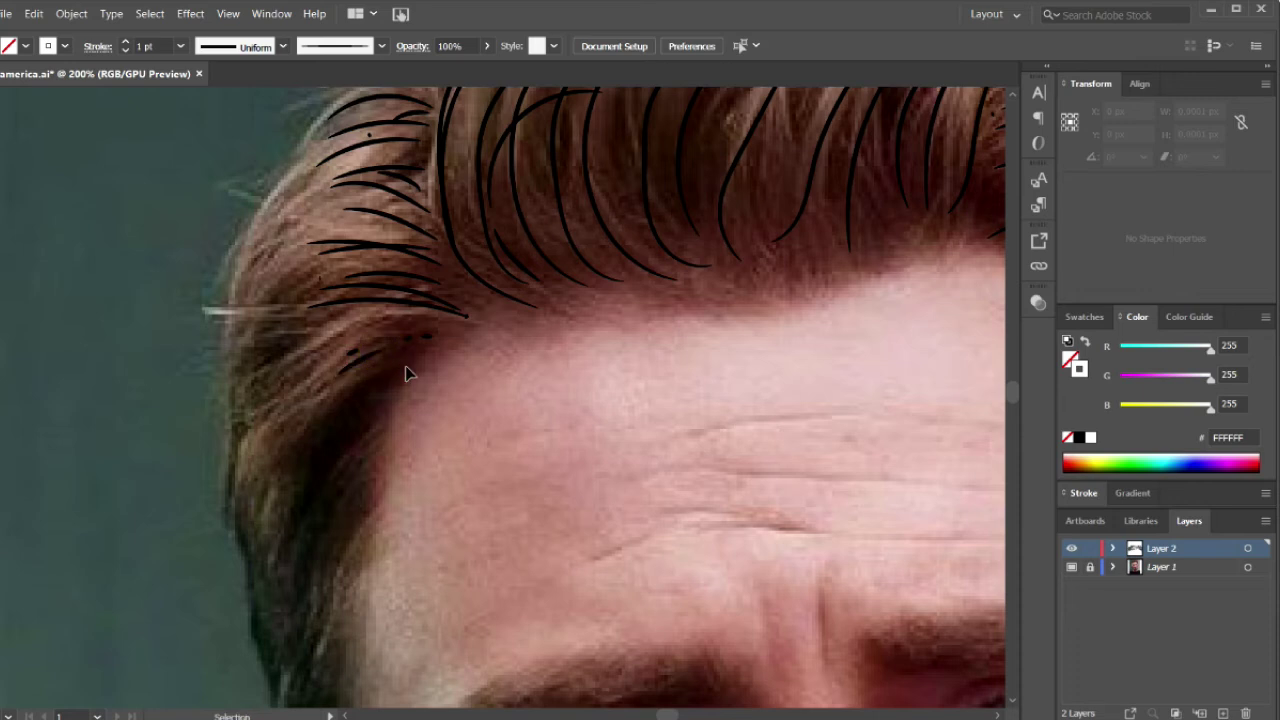
pyautogui.hotkey('ctrl', 'z')
pyautogui.press('b')
pyautogui.moveTo(437, 334); pyautogui.dragTo(338, 347)
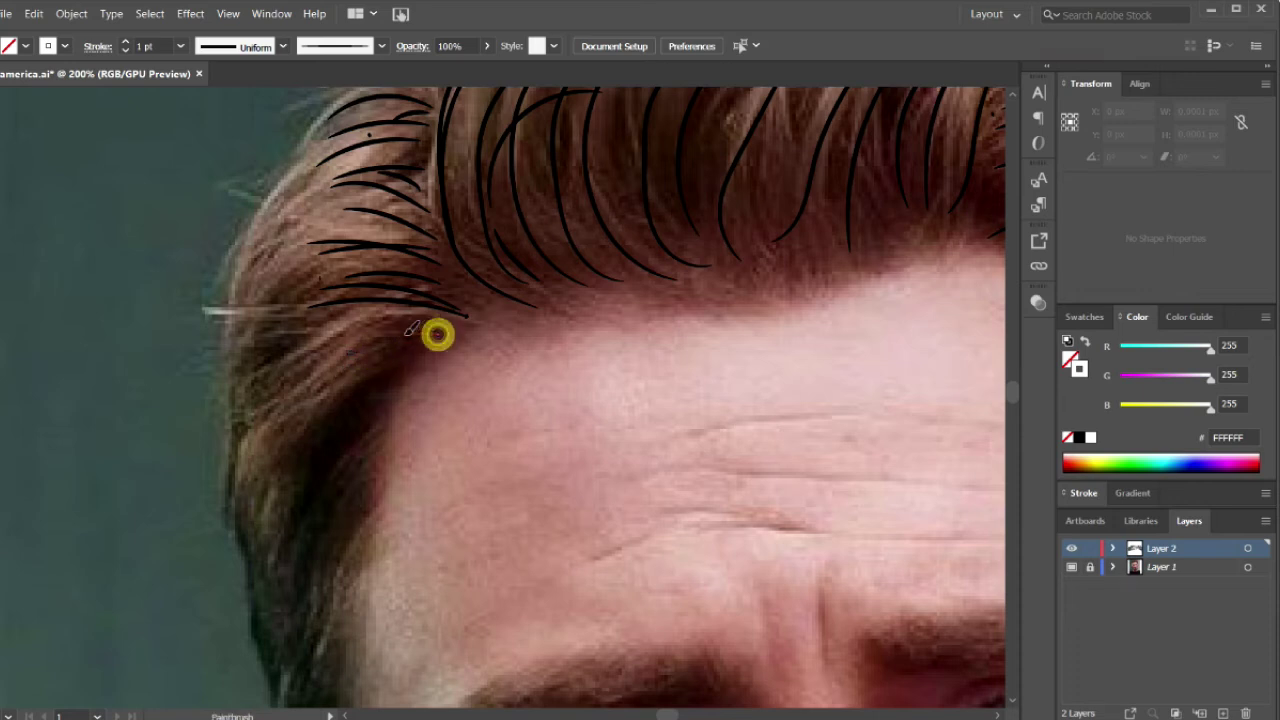
pyautogui.moveTo(409, 366); pyautogui.dragTo(320, 405)
pyautogui.click(380, 397)
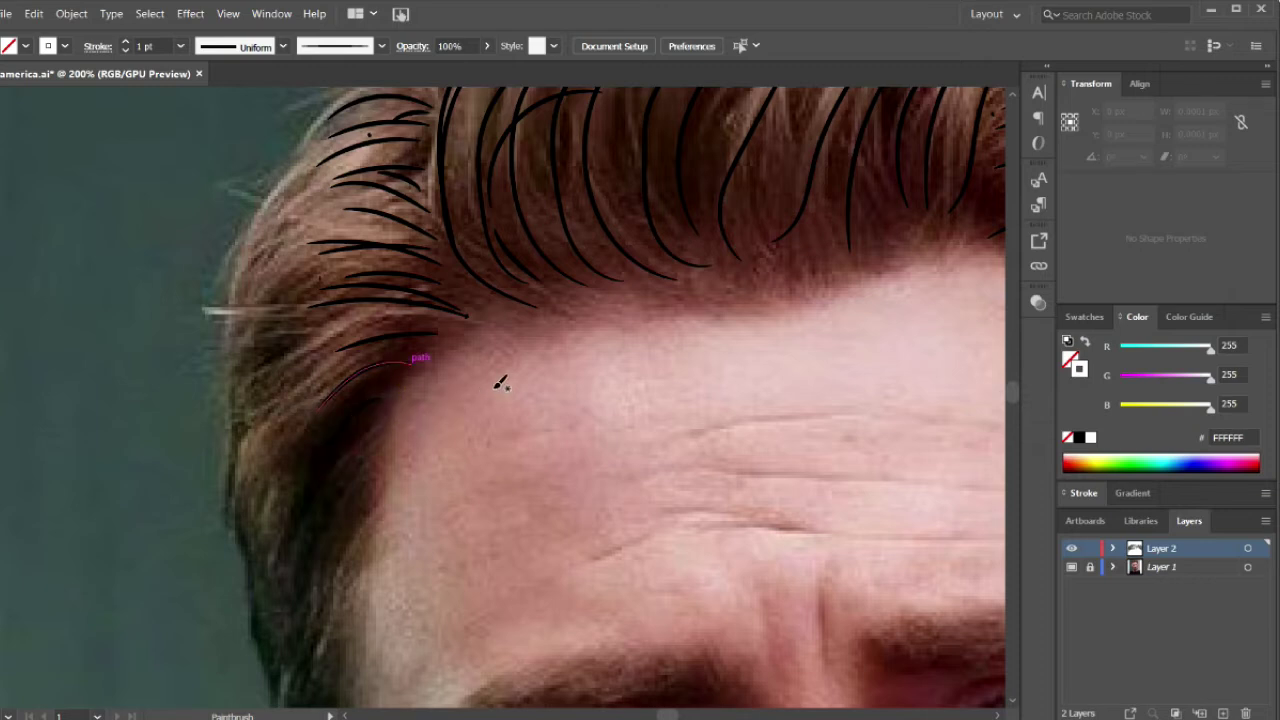
# - Add four more strands below the temple strands and on the upper left hair
pyautogui.hscroll(-3, 500, 383)
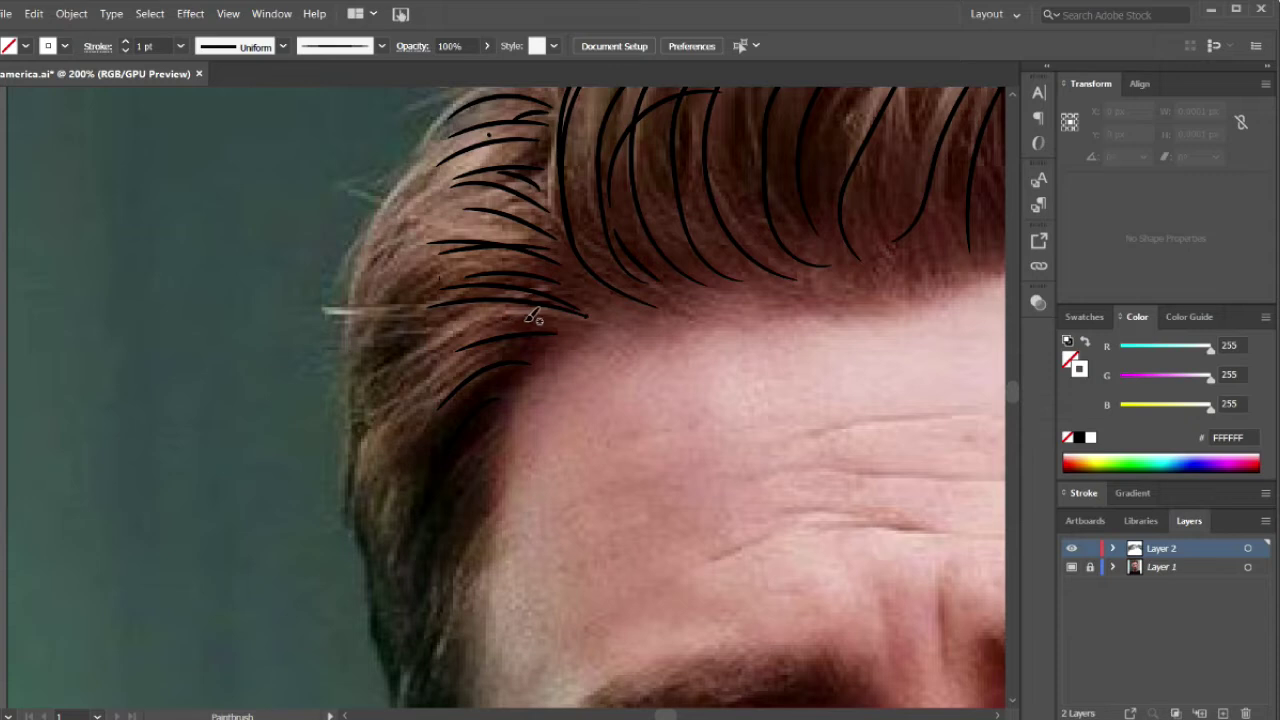
pyautogui.moveTo(550, 314); pyautogui.dragTo(410, 330)
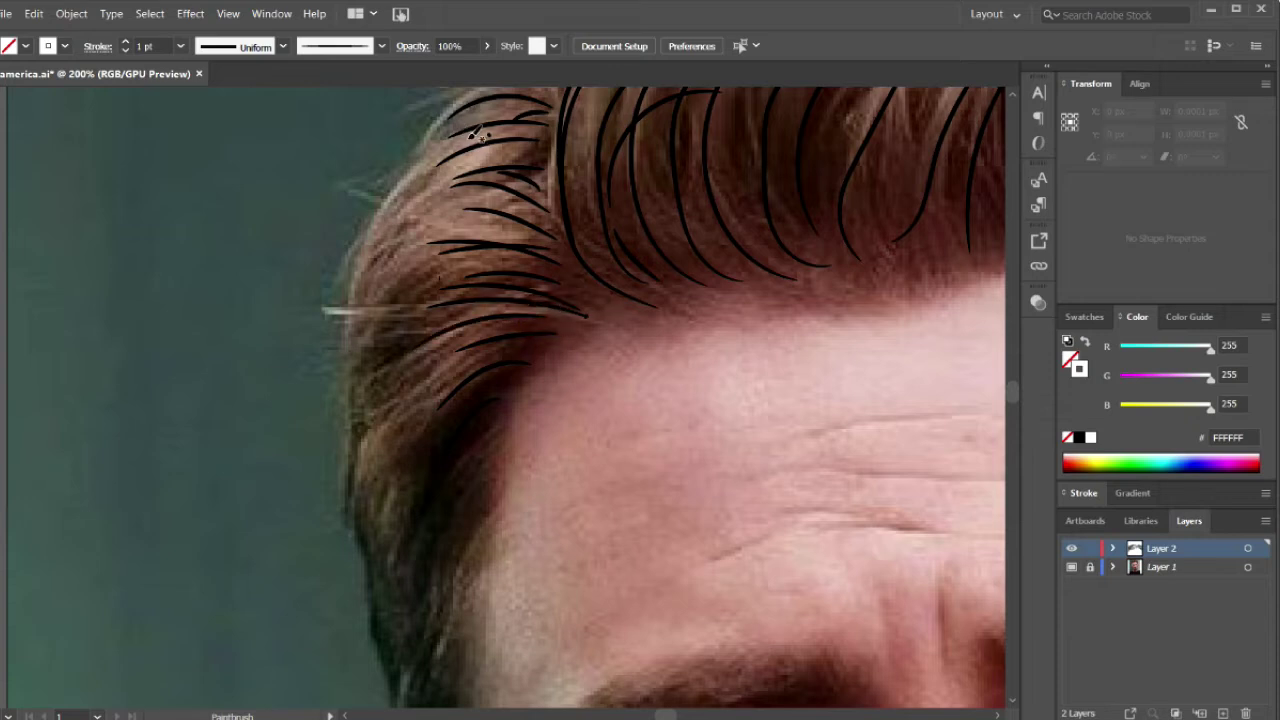
pyautogui.moveTo(392, 192); pyautogui.dragTo(470, 137)
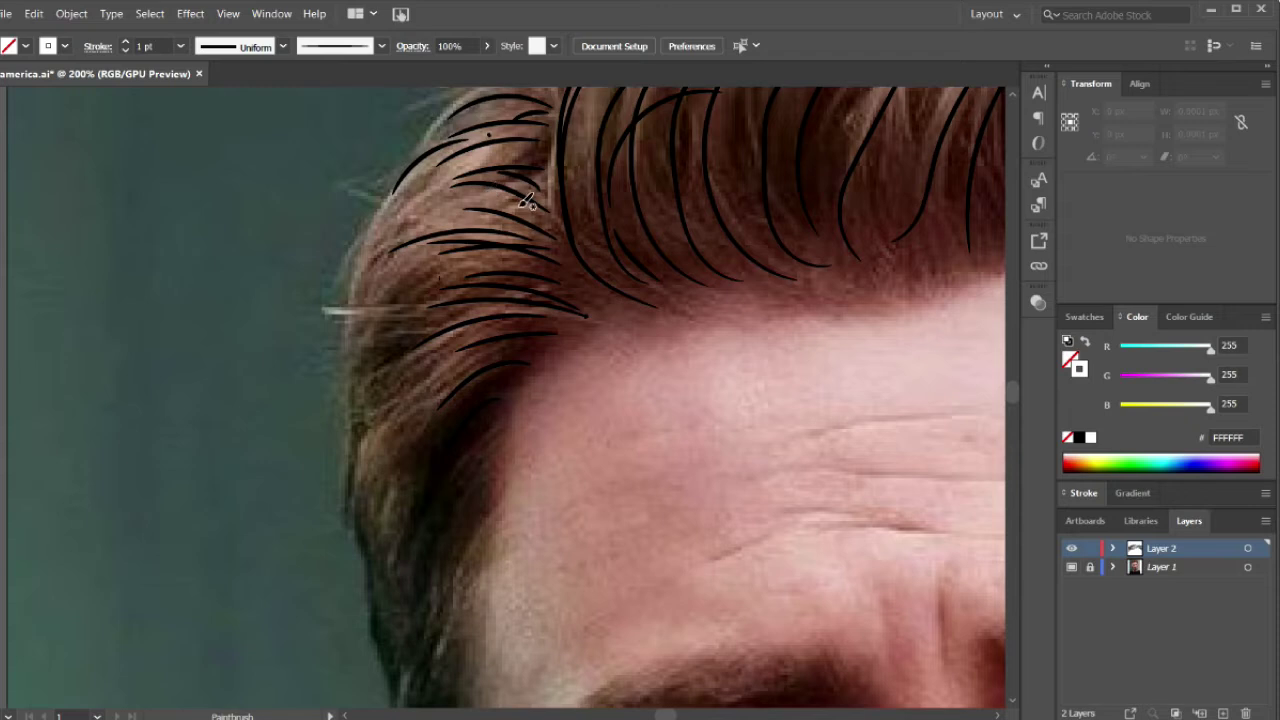
pyautogui.moveTo(548, 228); pyautogui.dragTo(466, 208)
pyautogui.moveTo(392, 243); pyautogui.dragTo(390, 246)
pyautogui.scroll(-1, 900, 286)
pyautogui.scroll(-1, 620, 283)
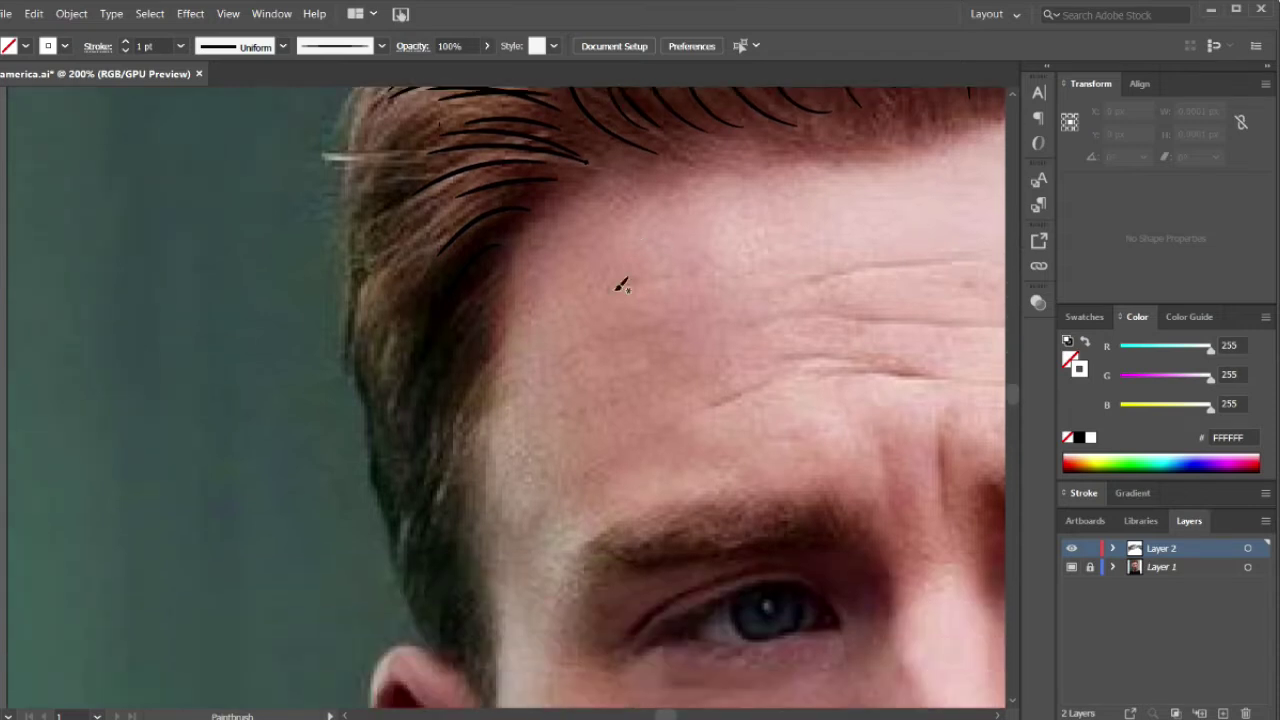
# - Brush short curved strands down the left temple hairline, undoing and redrawing the misplaced long strand
pyautogui.scroll(-1, 471, 286)
pyautogui.moveTo(494, 288); pyautogui.dragTo(452, 382)
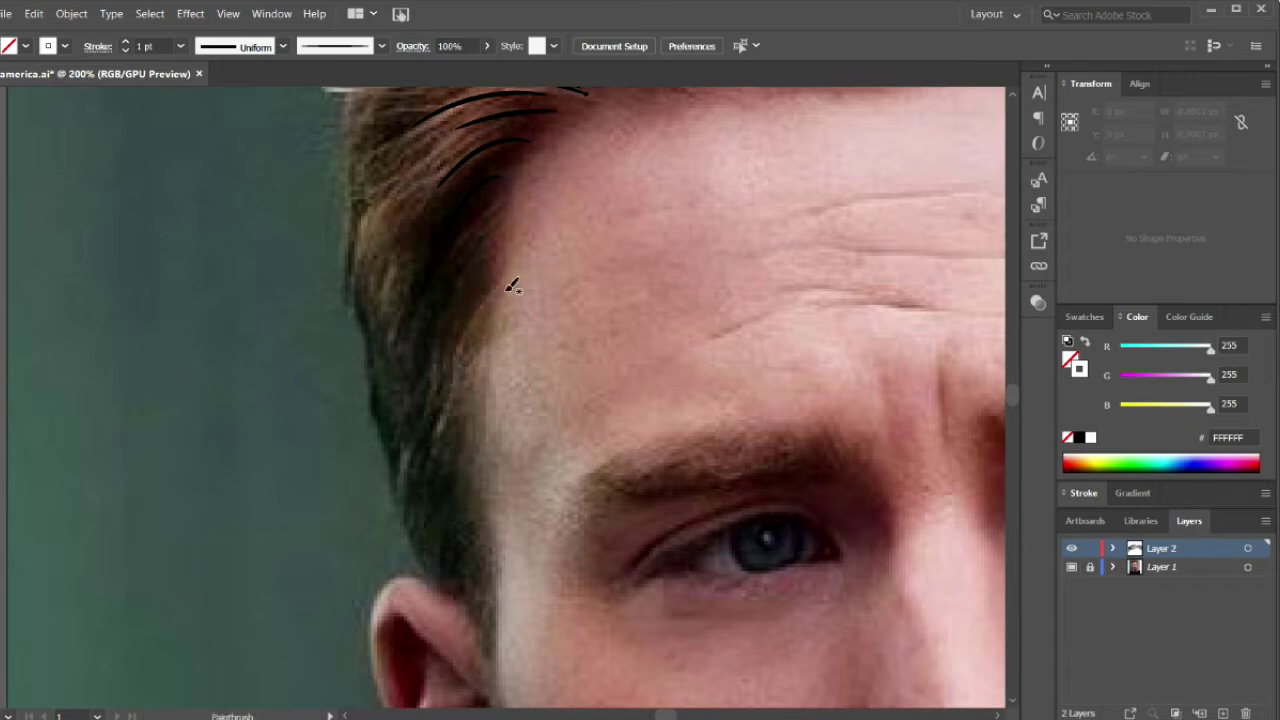
pyautogui.moveTo(494, 289)
pyautogui.mouseDown()
pyautogui.moveTo(456, 380)
pyautogui.moveTo(467, 410)
pyautogui.mouseUp()
pyautogui.moveTo(488, 367); pyautogui.dragTo(477, 444)
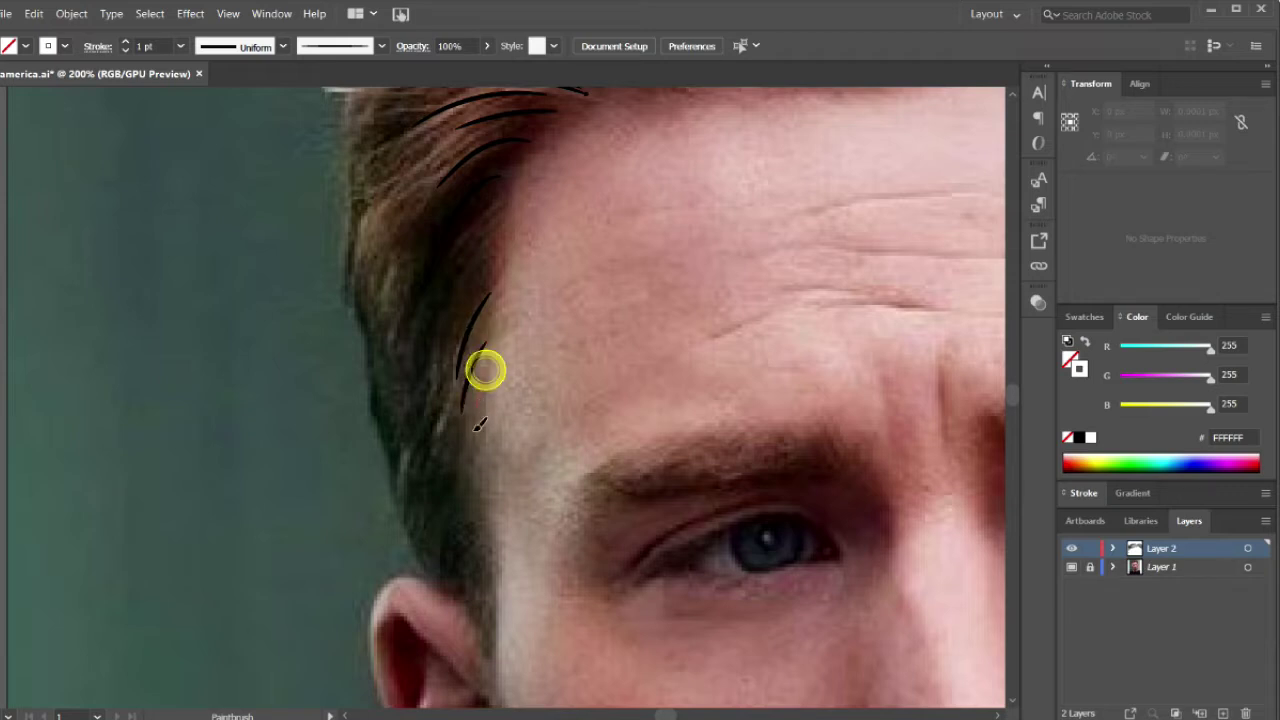
pyautogui.scroll(3, 504, 484)
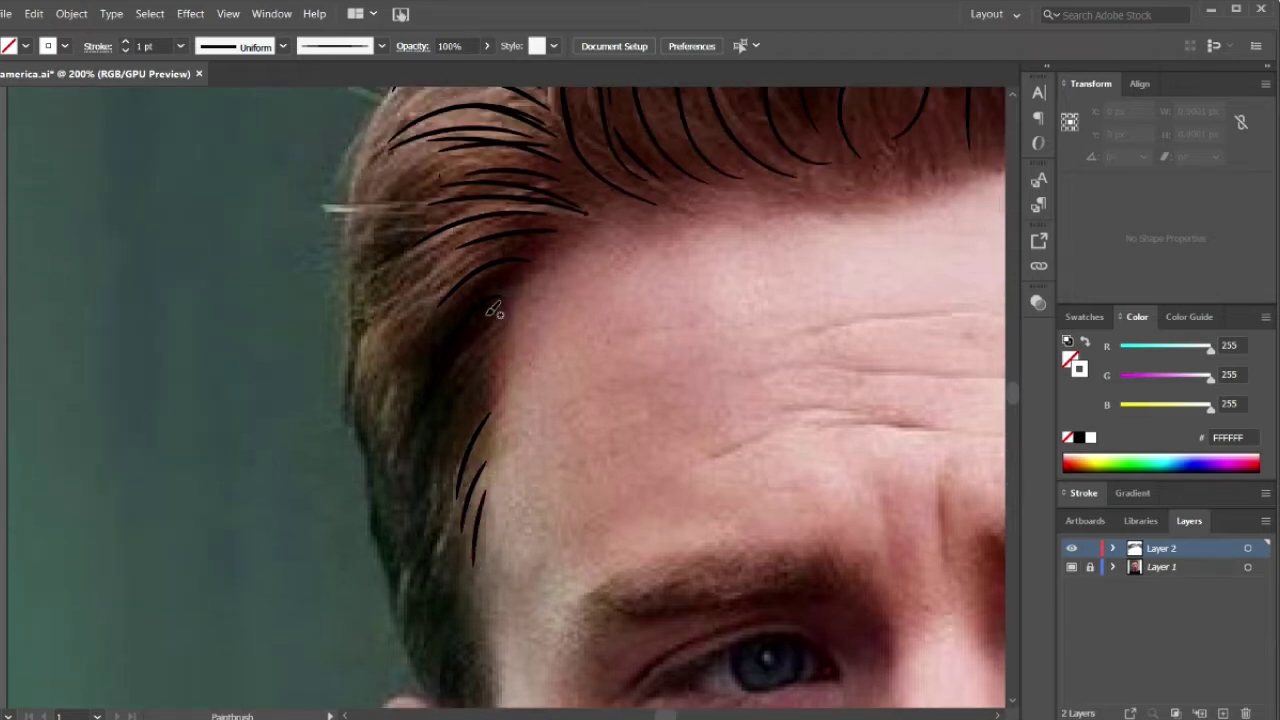
pyautogui.moveTo(516, 242); pyautogui.dragTo(393, 345)
pyautogui.hotkey('ctrl', 'z')
pyautogui.moveTo(533, 240); pyautogui.dragTo(401, 299)
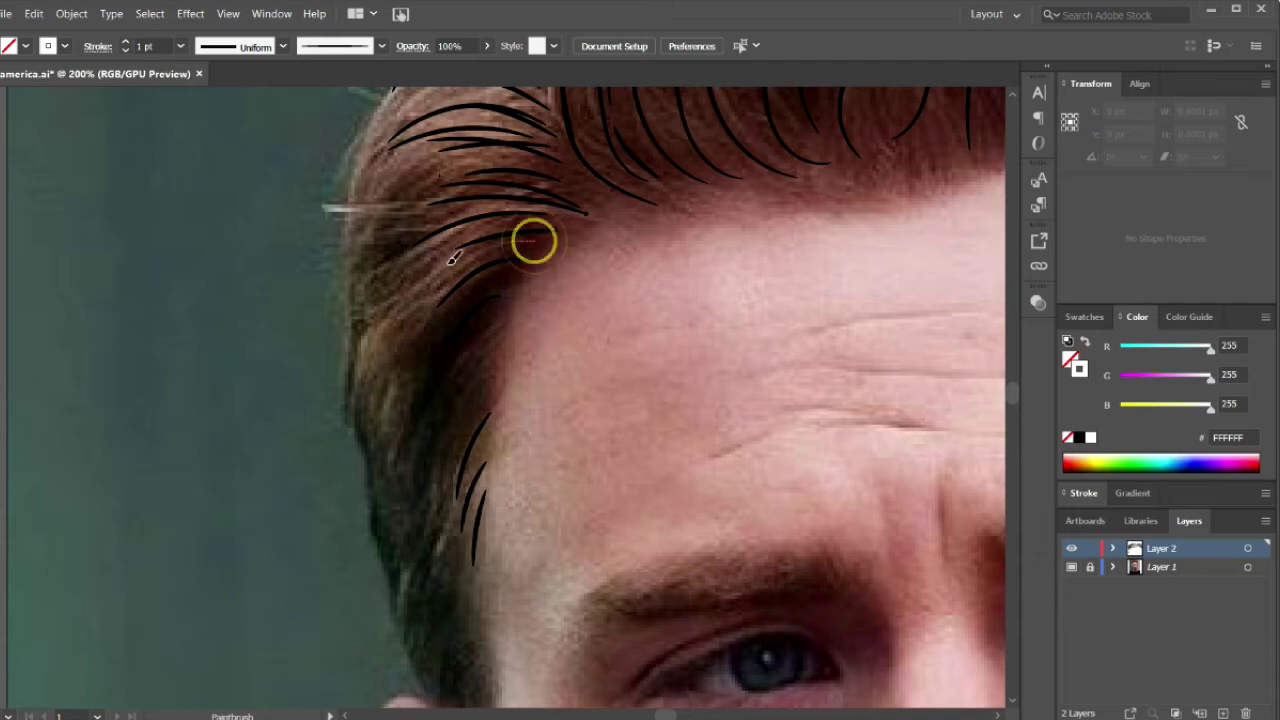
pyautogui.scroll(3, 628, 243)
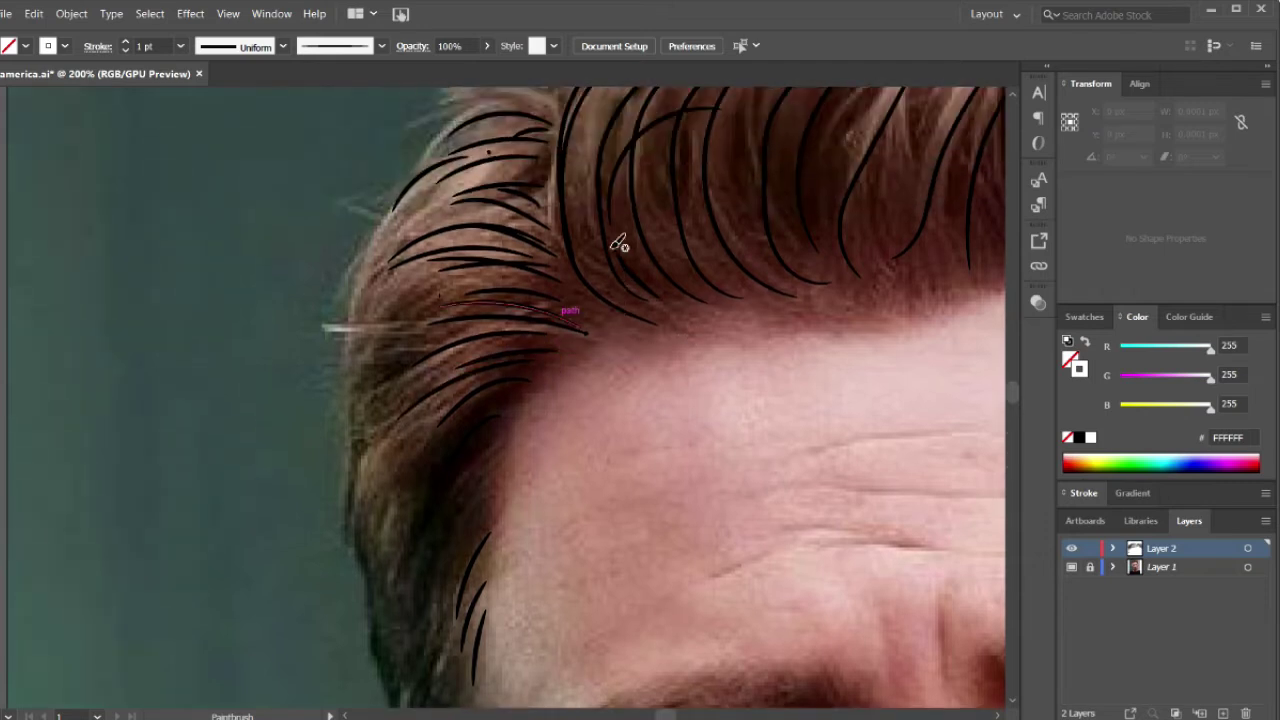
# - Brush three leftward strands across the front hair above the left temple
pyautogui.moveTo(542, 166); pyautogui.dragTo(404, 224)
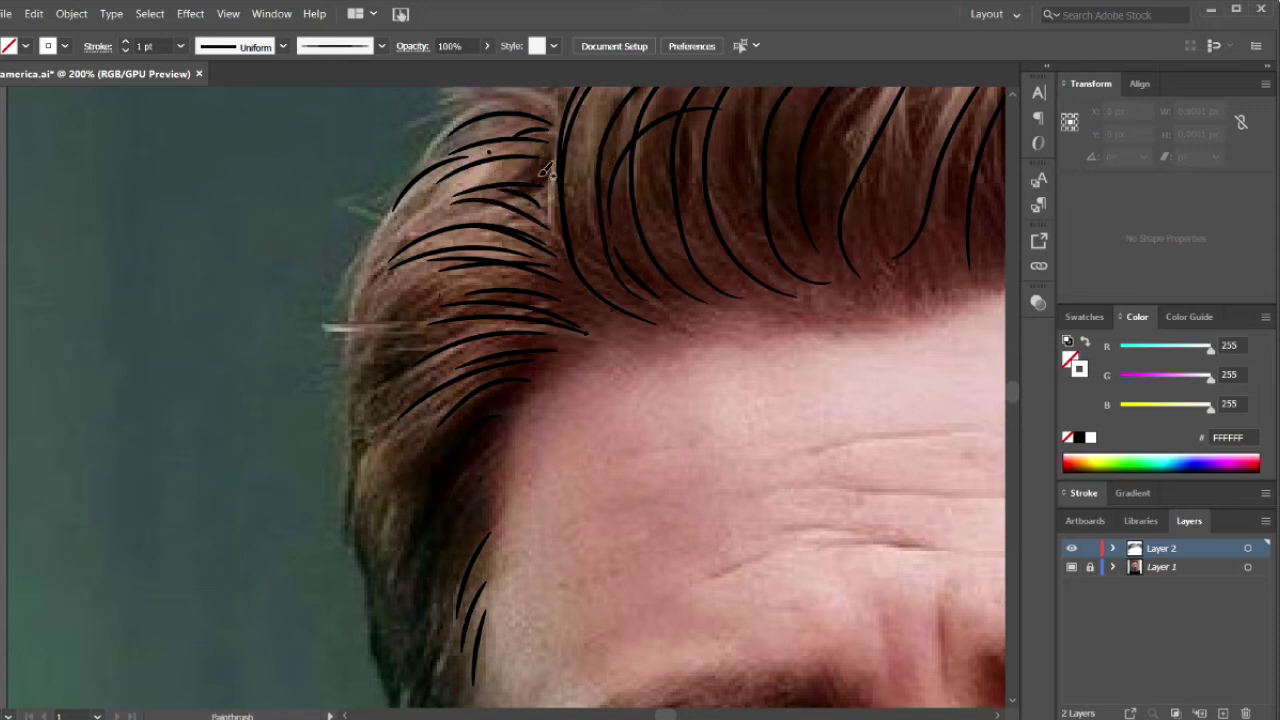
pyautogui.press('ctrl')
pyautogui.moveTo(560, 291)
pyautogui.mouseDown()
pyautogui.moveTo(444, 277)
pyautogui.moveTo(408, 299)
pyautogui.mouseUp()
pyautogui.moveTo(526, 229)
pyautogui.mouseDown()
pyautogui.moveTo(444, 212)
pyautogui.moveTo(396, 234)
pyautogui.mouseUp()
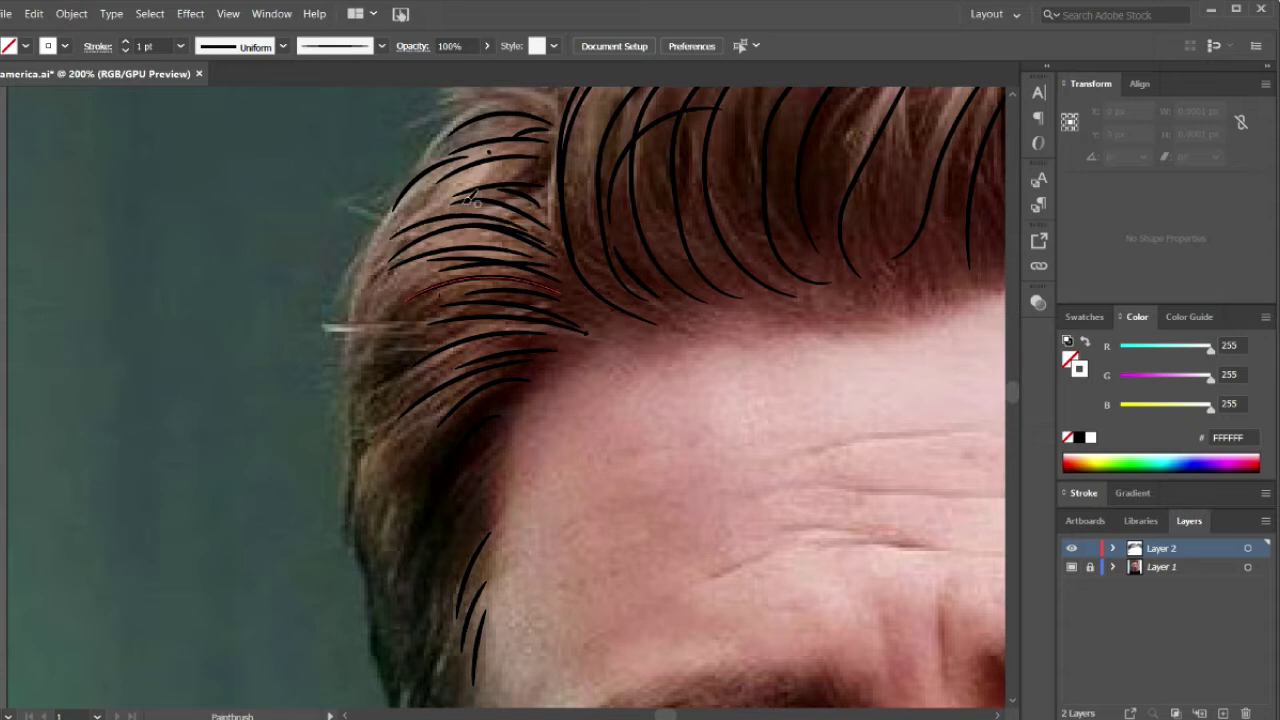
pyautogui.rightClick(516, 178)
pyautogui.click(500, 176)
# - Add three more short strands across the upper left hair beside the quiff
pyautogui.moveTo(534, 170)
pyautogui.mouseDown()
pyautogui.moveTo(477, 169)
pyautogui.moveTo(457, 194)
pyautogui.mouseUp()
pyautogui.moveTo(538, 172); pyautogui.dragTo(445, 188)
pyautogui.moveTo(545, 178); pyautogui.dragTo(488, 183)
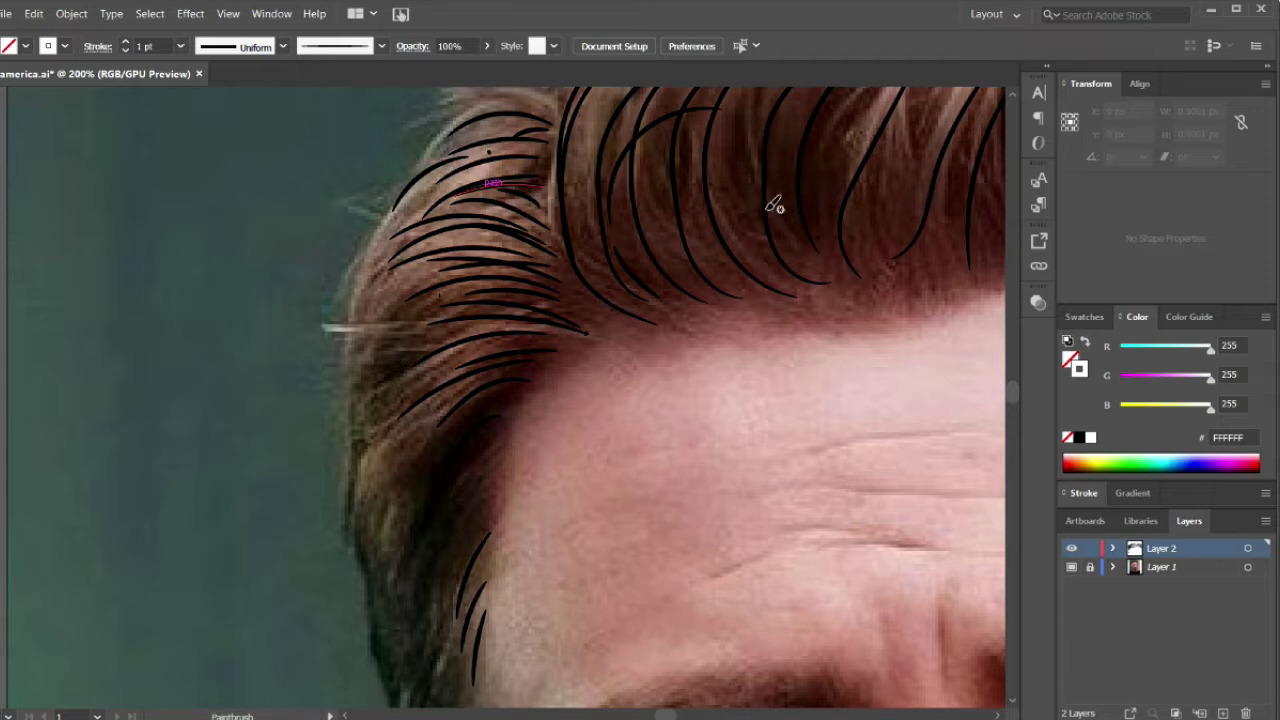
pyautogui.hscroll(3, 777, 206)
pyautogui.scroll(1, 698, 212)
pyautogui.scroll(2, 680, 222)
pyautogui.rightClick(670, 224)
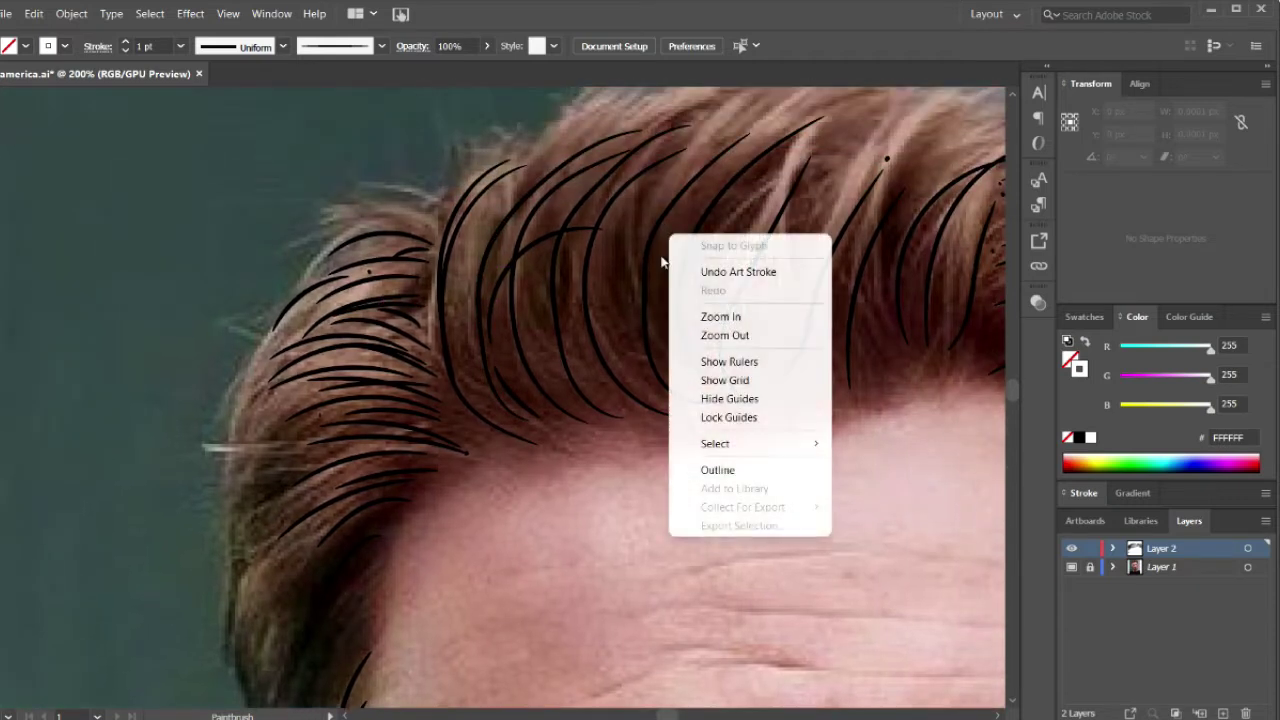
pyautogui.click(628, 314)
# - Draw long strands rising from the front hairline, then undo the two bad strokes
pyautogui.scroll(3, 628, 316)
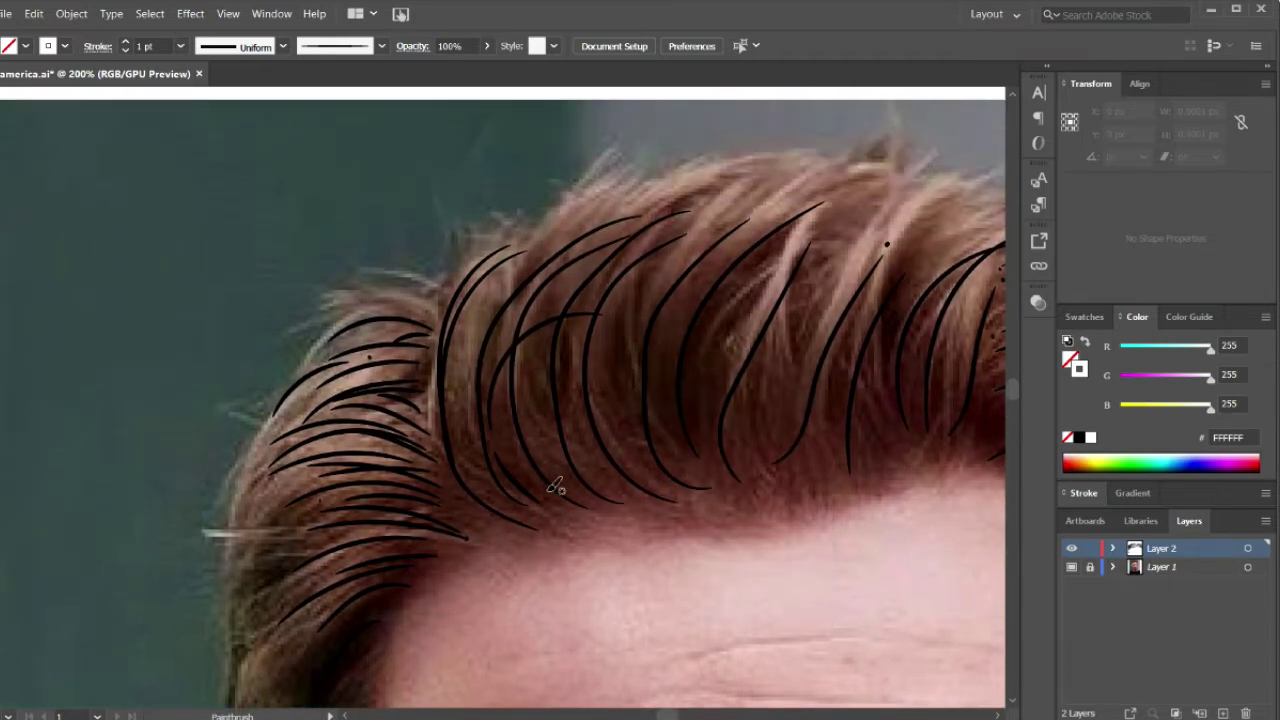
pyautogui.moveTo(610, 508); pyautogui.dragTo(543, 462)
pyautogui.moveTo(591, 503)
pyautogui.mouseDown()
pyautogui.moveTo(545, 458)
pyautogui.moveTo(557, 295)
pyautogui.moveTo(726, 192)
pyautogui.mouseUp()
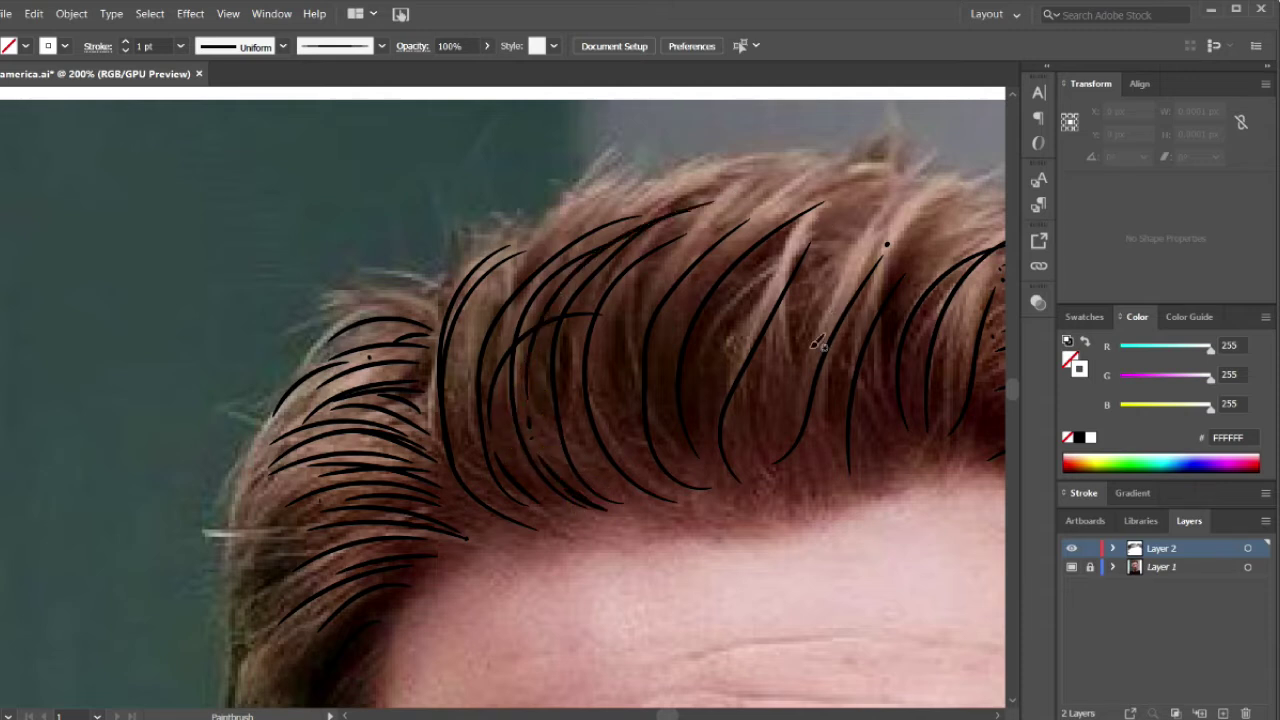
pyautogui.moveTo(681, 491); pyautogui.dragTo(616, 372)
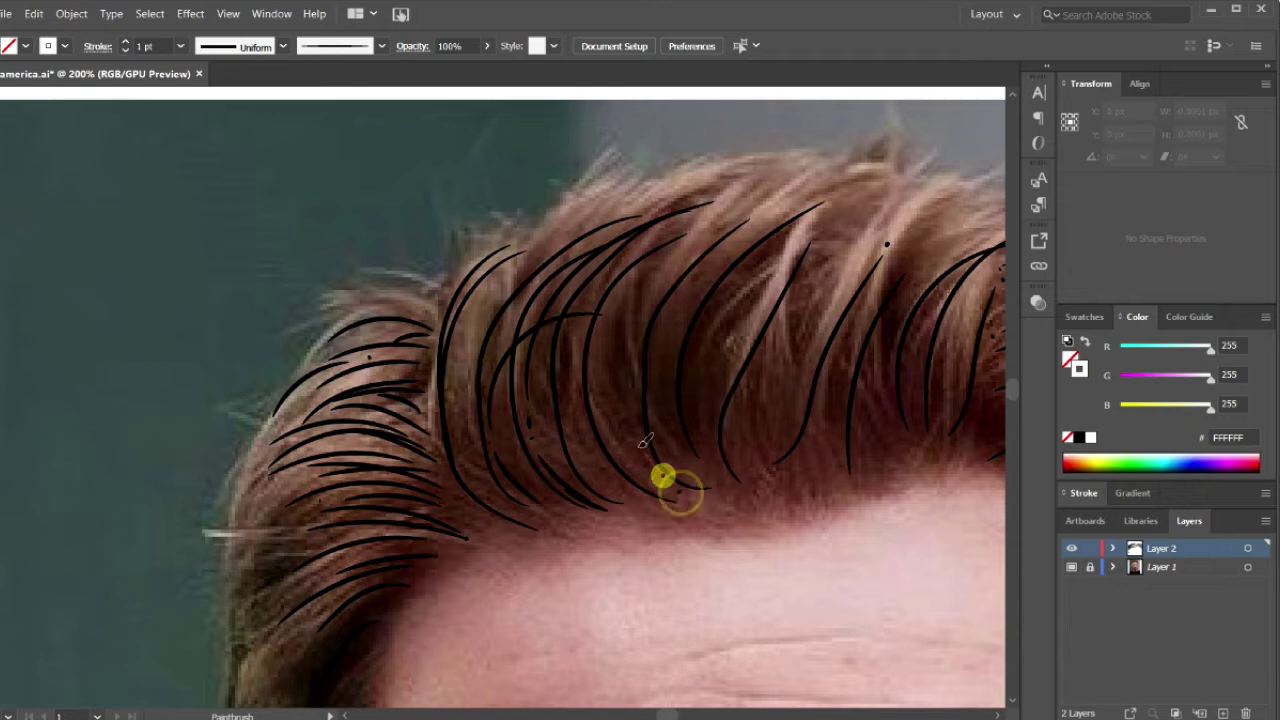
pyautogui.moveTo(654, 289); pyautogui.dragTo(848, 166)
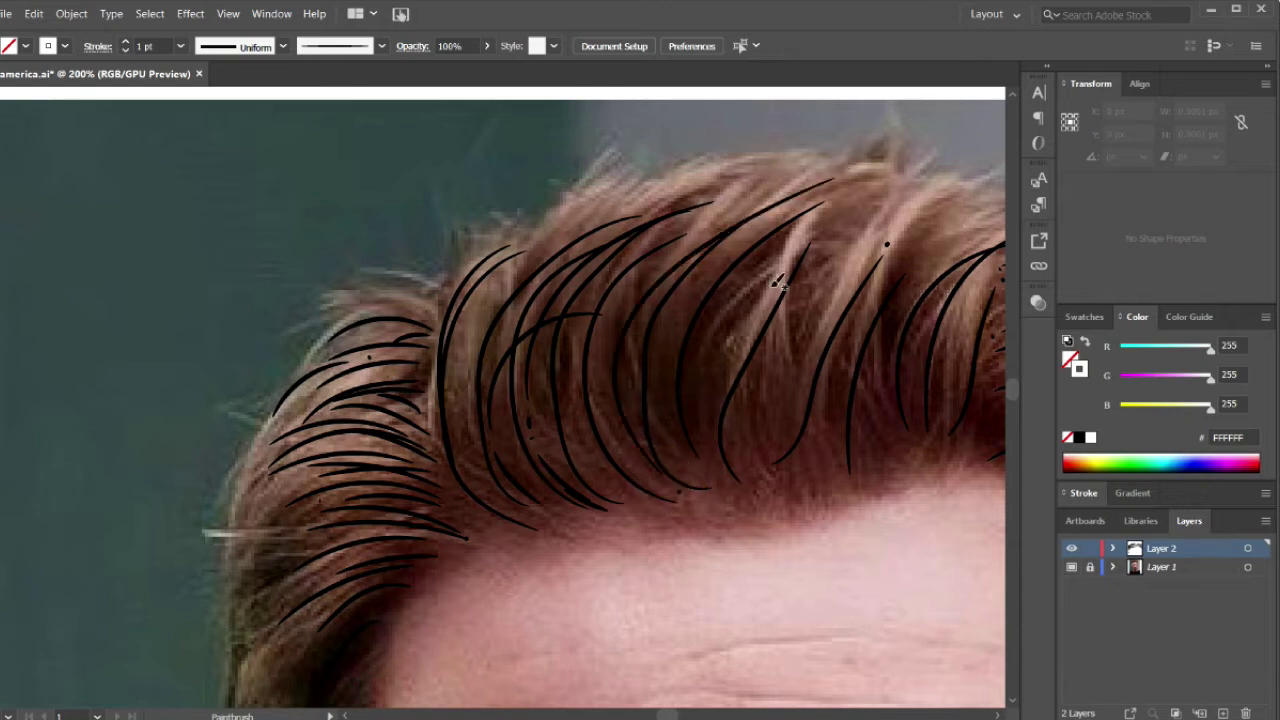
pyautogui.hotkey('ctrl', 'z')
pyautogui.hotkey('ctrl', 'z')
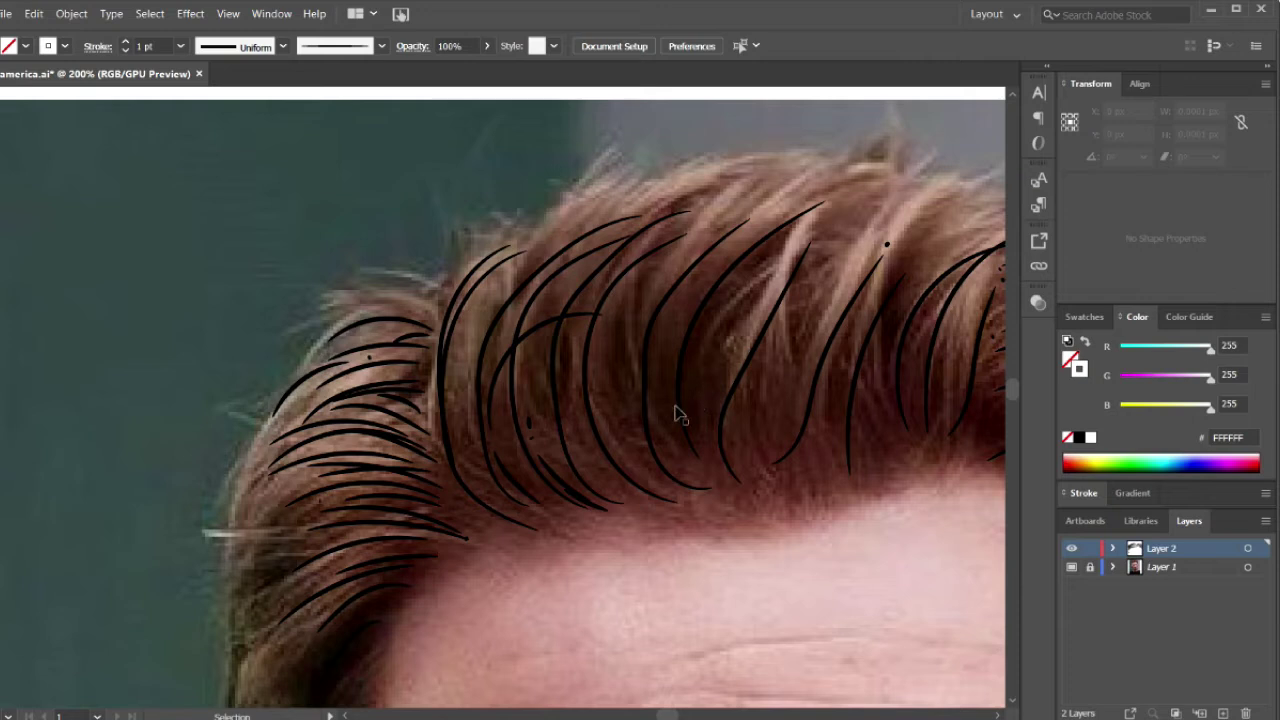
# - Redraw long strands from the hairline up through the middle and right of the quiff
pyautogui.moveTo(545, 437); pyautogui.dragTo(534, 372)
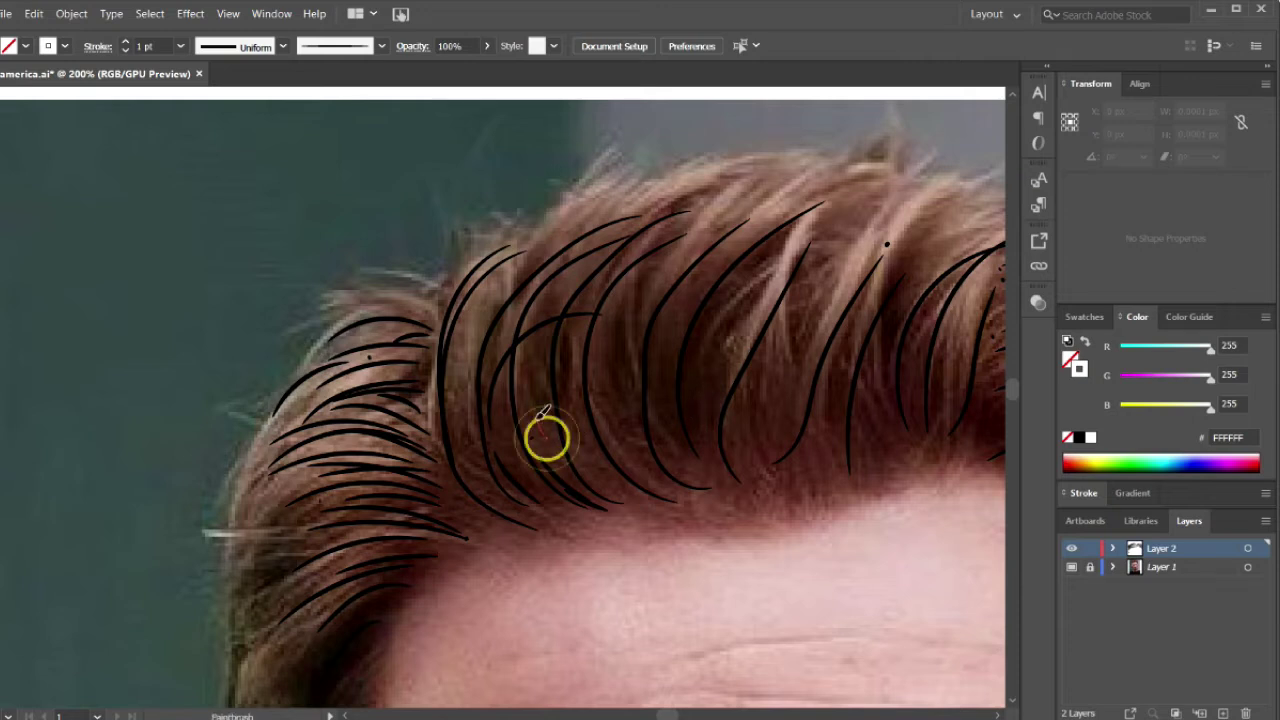
pyautogui.moveTo(626, 226); pyautogui.dragTo(630, 222)
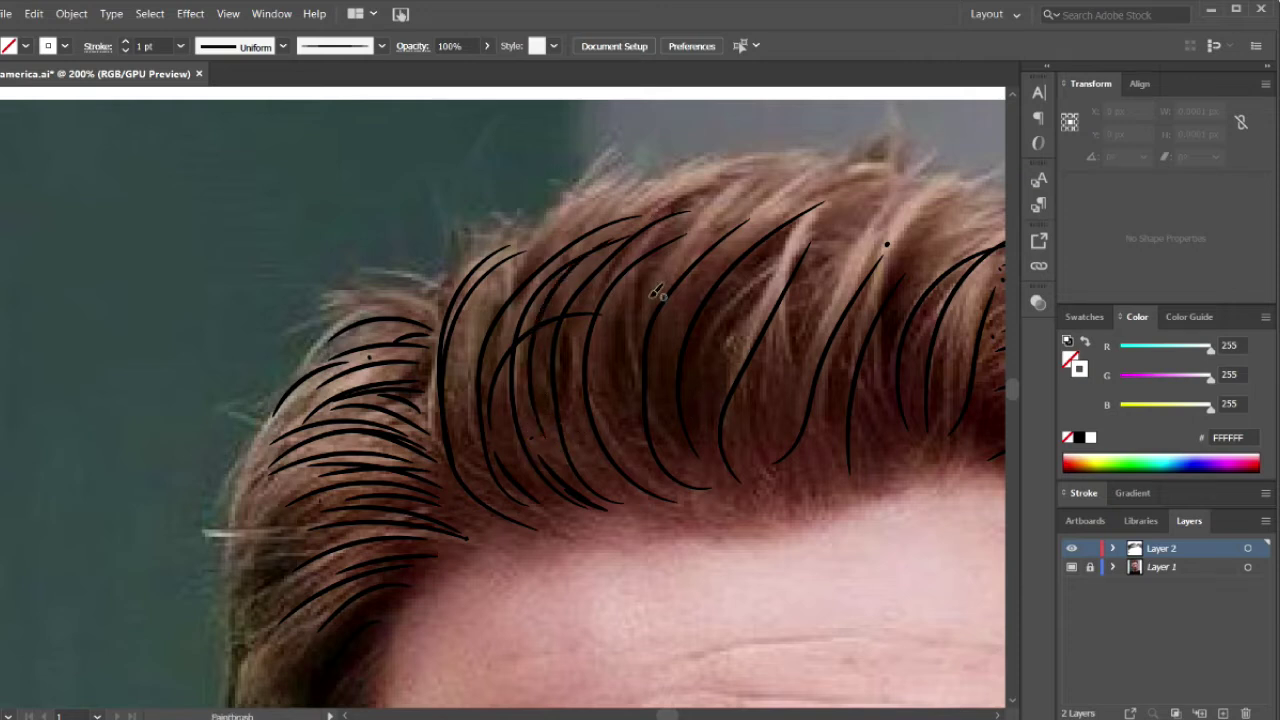
pyautogui.moveTo(668, 488); pyautogui.dragTo(607, 398)
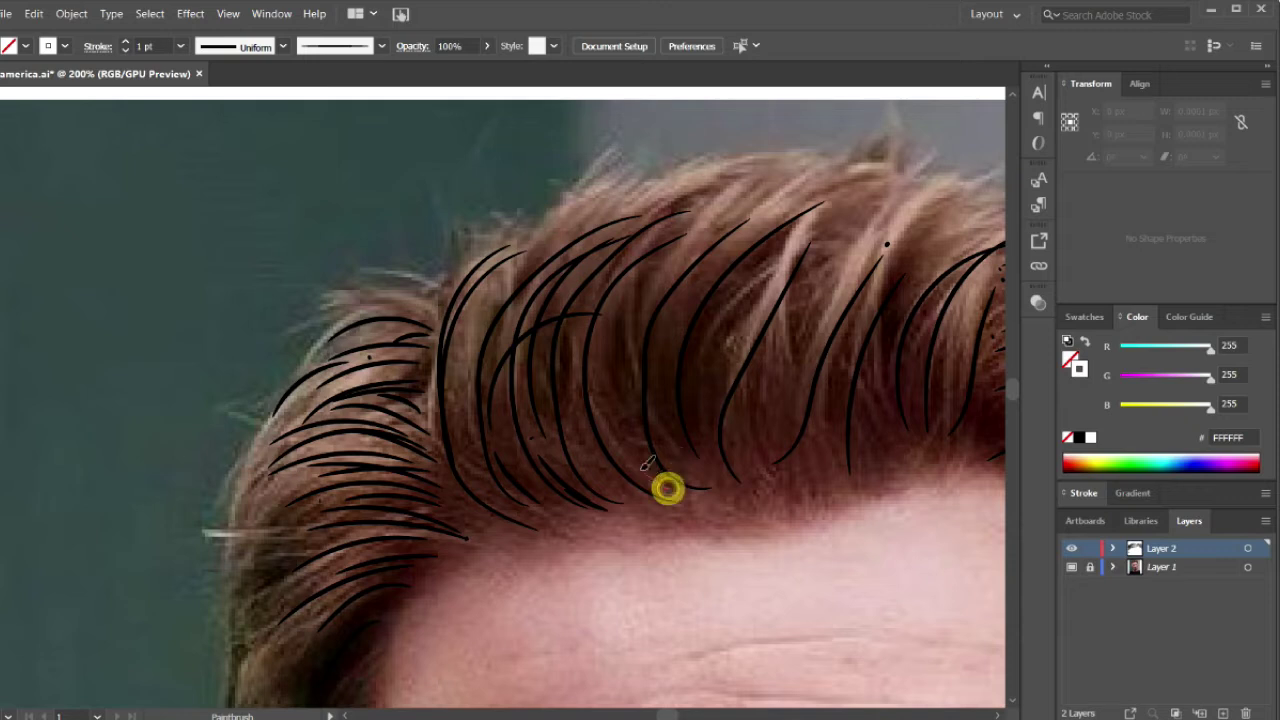
pyautogui.moveTo(655, 265); pyautogui.dragTo(838, 196)
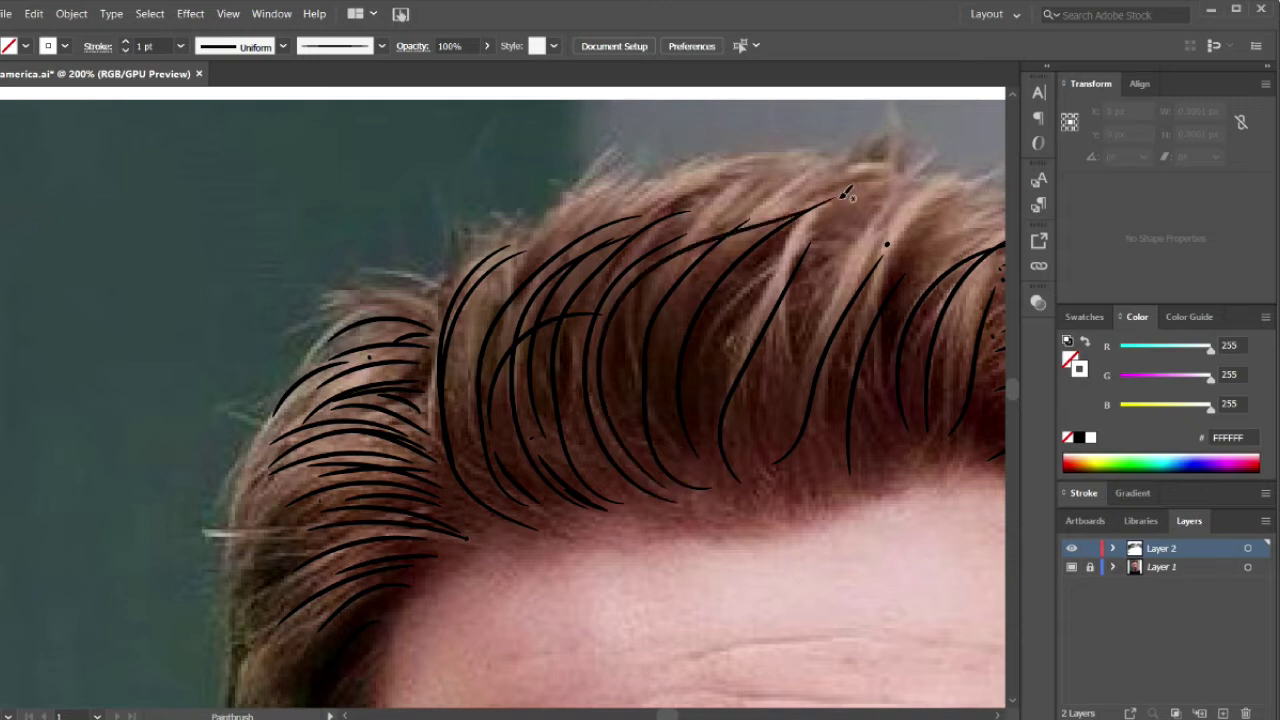
pyautogui.moveTo(701, 430); pyautogui.dragTo(714, 358)
pyautogui.moveTo(815, 205); pyautogui.dragTo(826, 170)
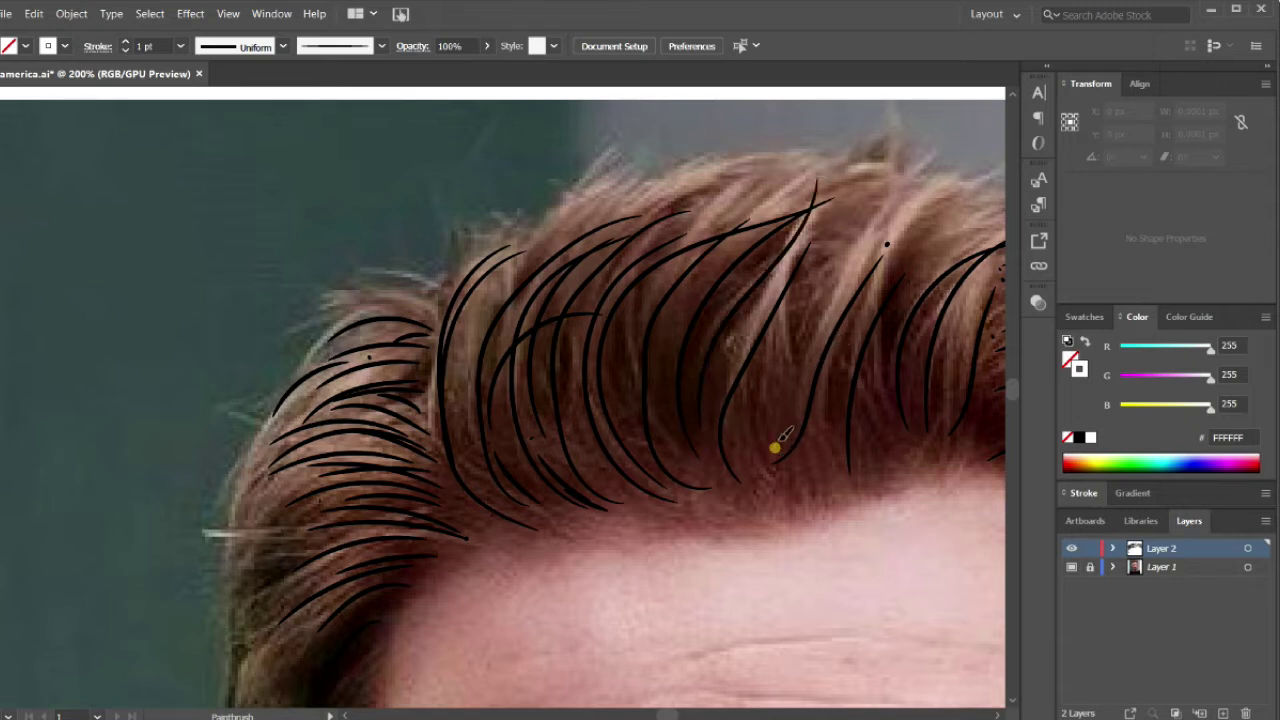
pyautogui.moveTo(779, 440); pyautogui.dragTo(801, 296)
pyautogui.moveTo(836, 217); pyautogui.dragTo(880, 185)
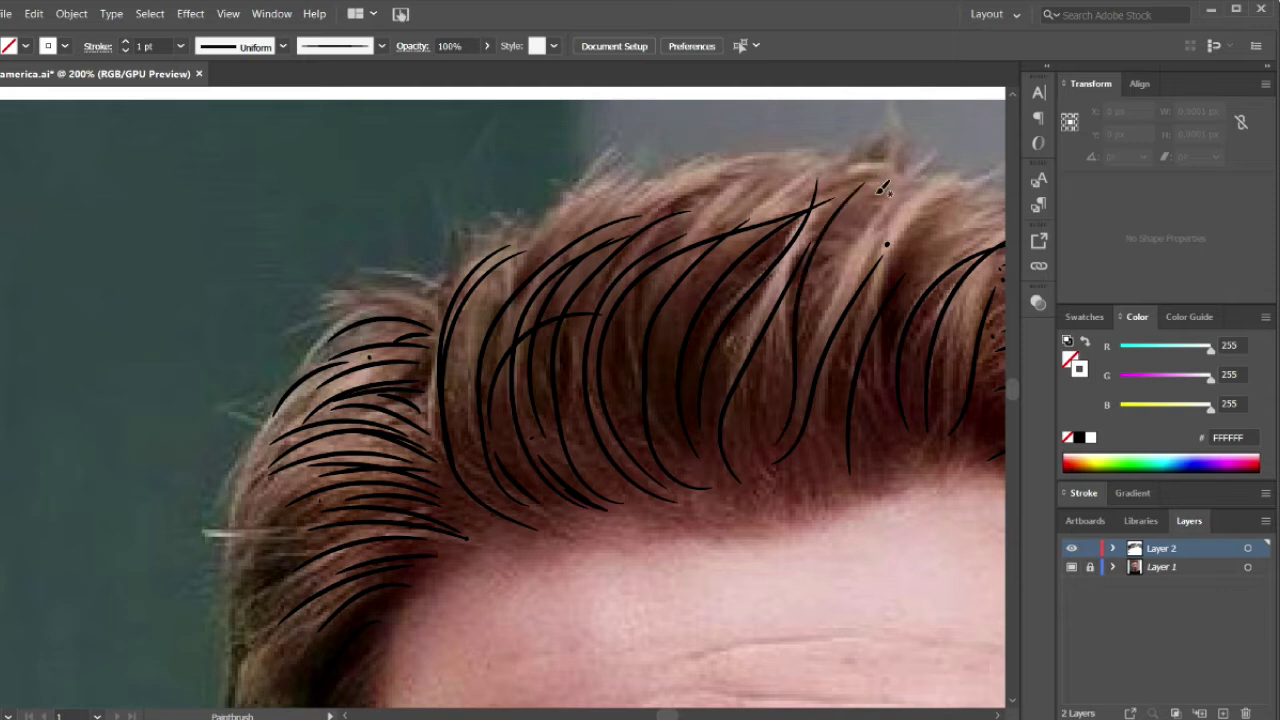
pyautogui.hscroll(5, 903, 287)
# - Paint upward strands from the front hairline into the quiff, undoing stray marks in the upper hair
pyautogui.hscroll(1, 790, 370)
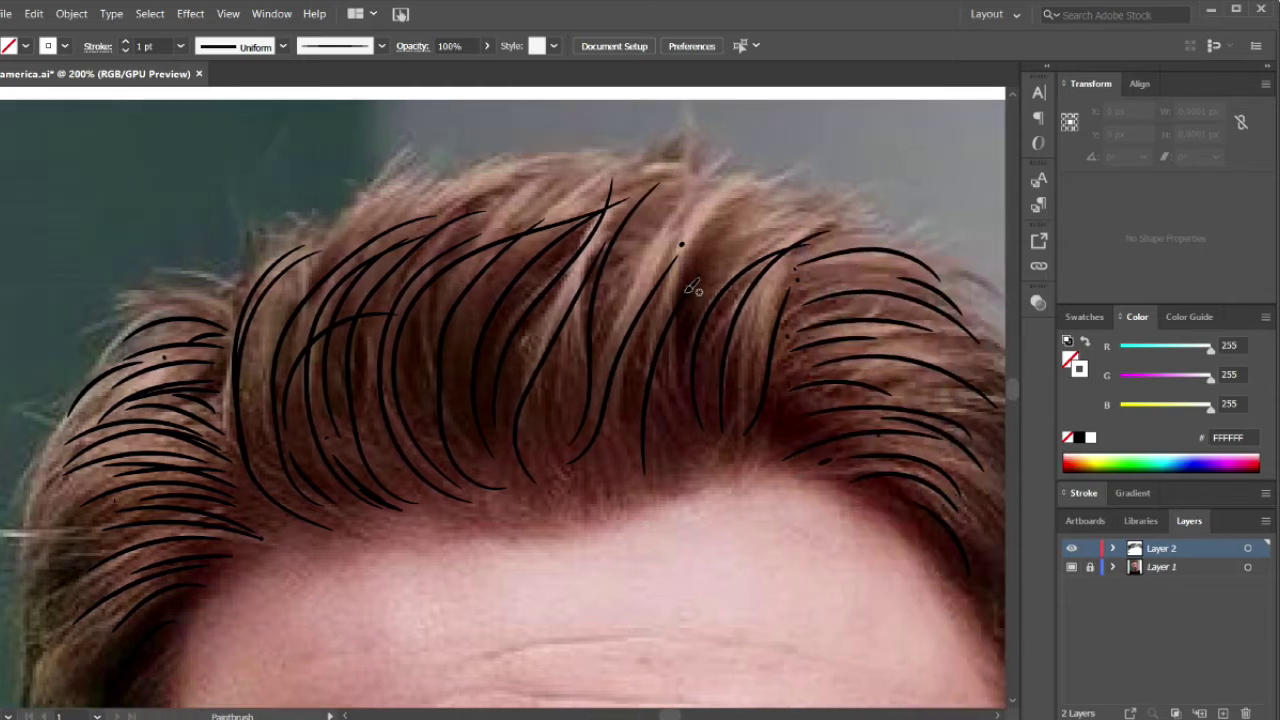
pyautogui.moveTo(690, 431); pyautogui.dragTo(676, 323)
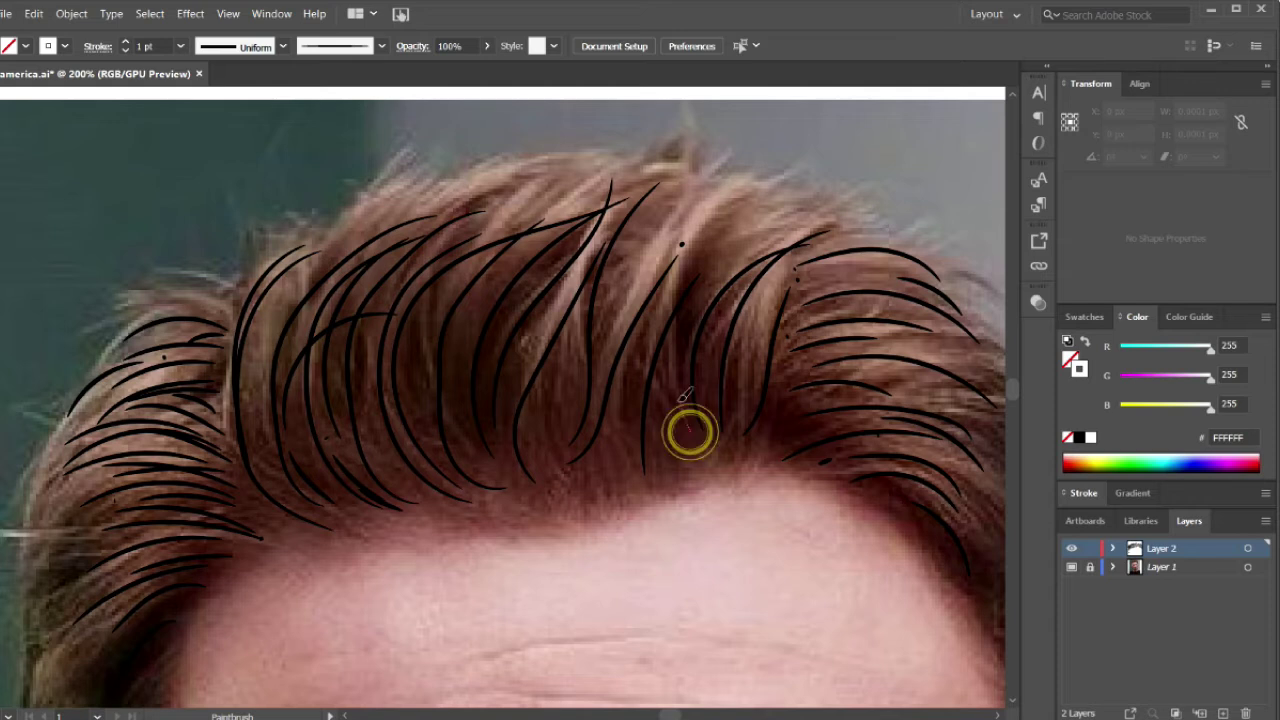
pyautogui.moveTo(711, 206); pyautogui.dragTo(722, 192)
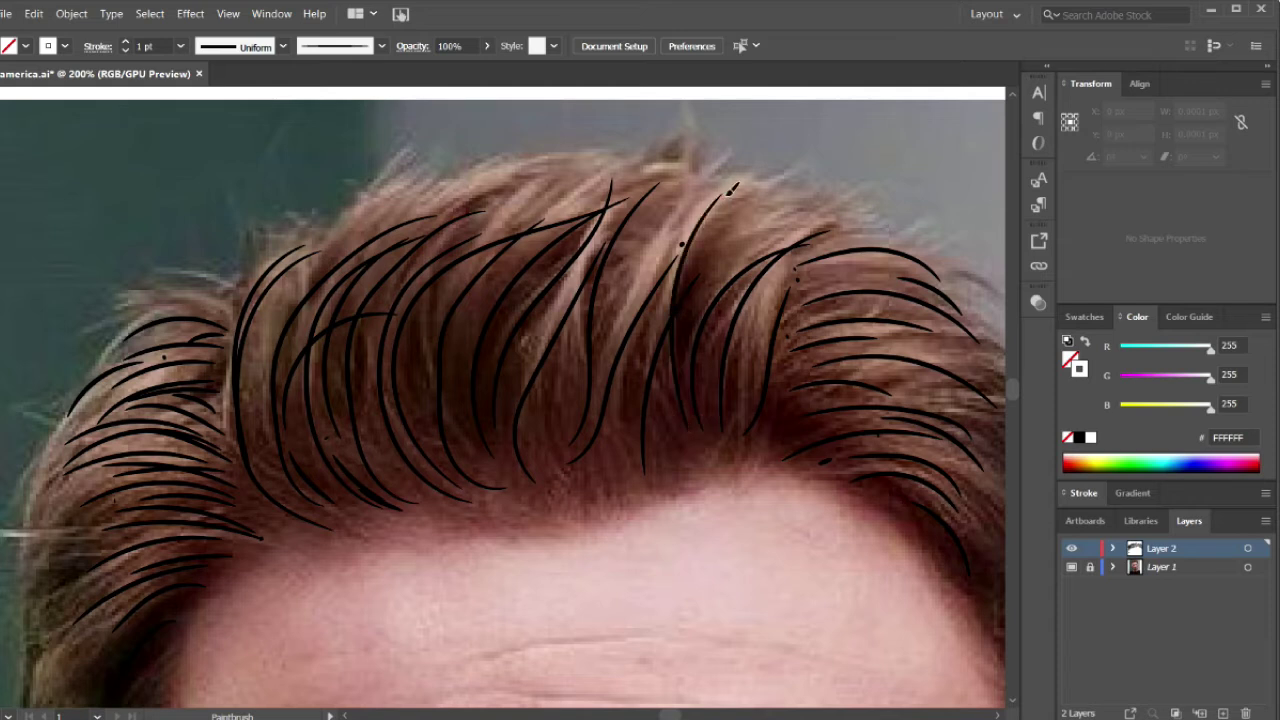
pyautogui.moveTo(616, 422); pyautogui.dragTo(637, 318)
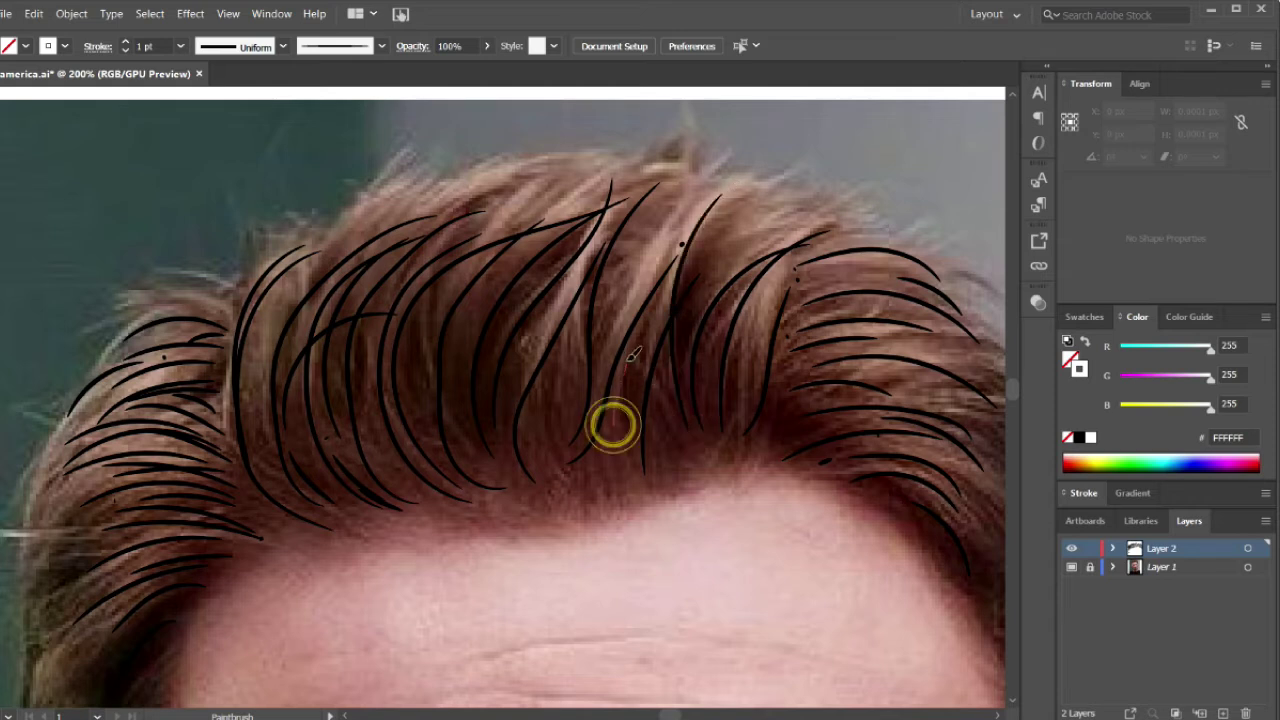
pyautogui.moveTo(715, 212); pyautogui.dragTo(778, 194)
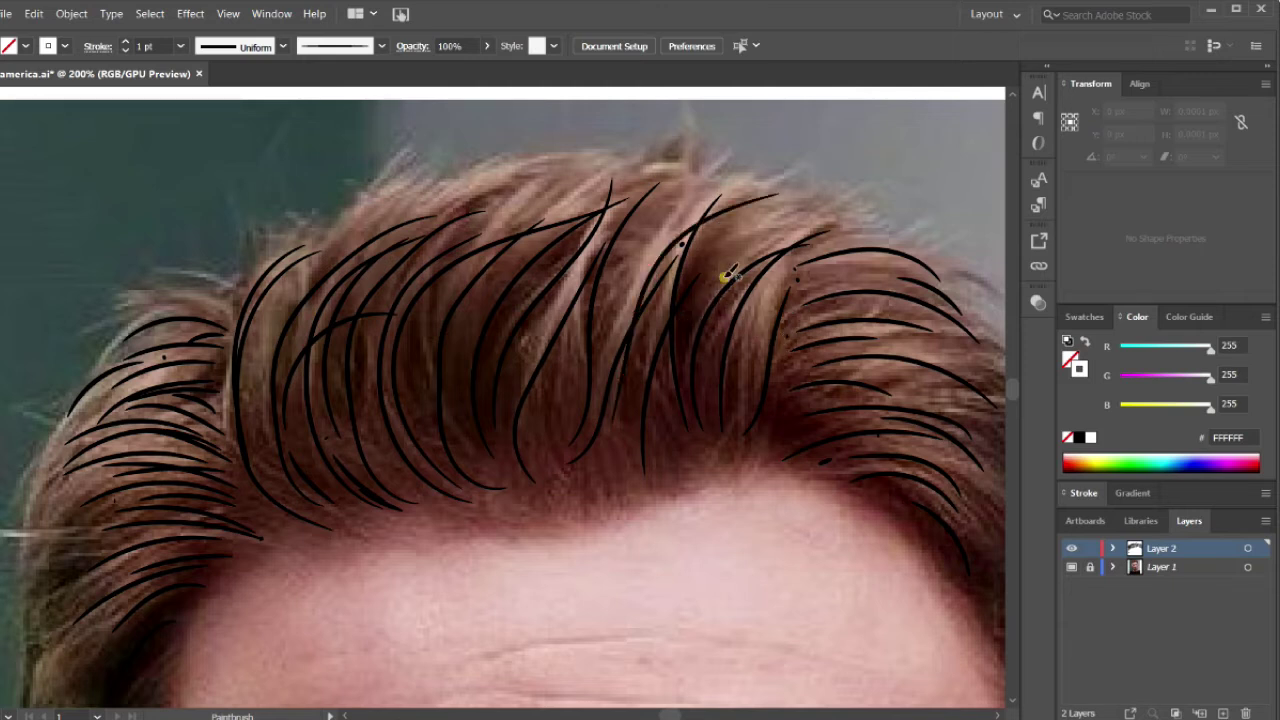
pyautogui.moveTo(724, 276); pyautogui.dragTo(832, 224)
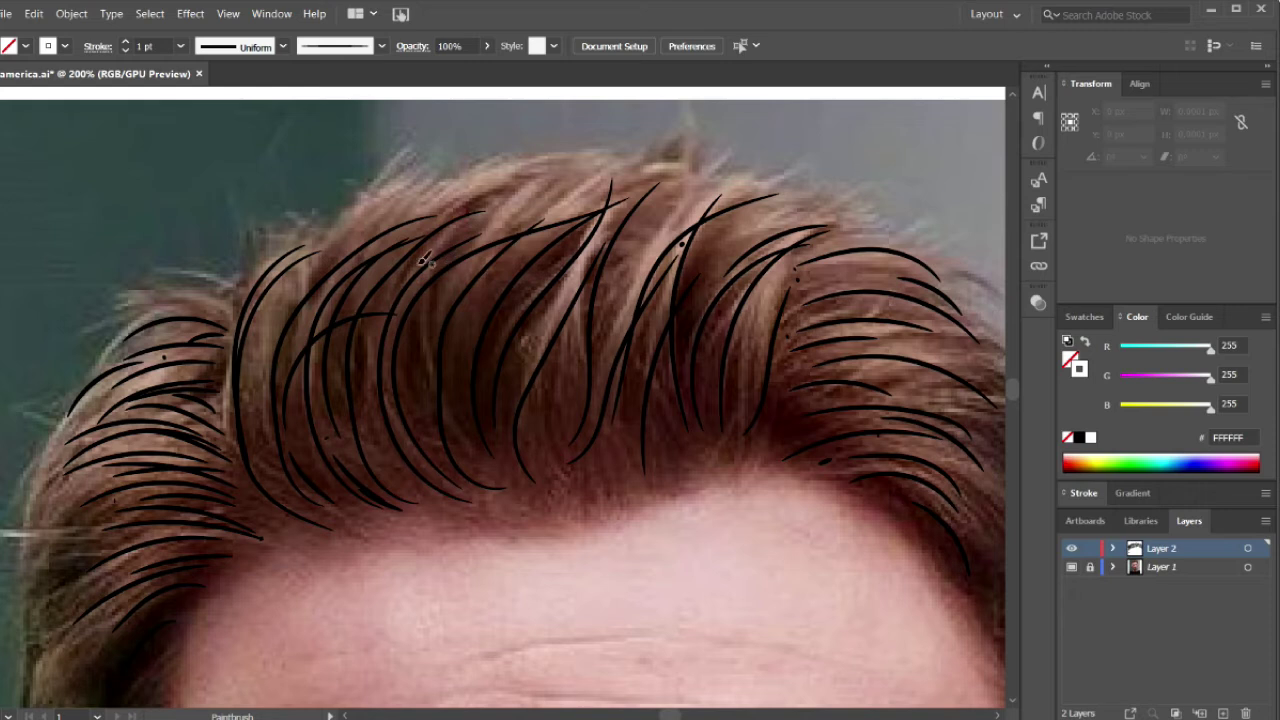
pyautogui.moveTo(478, 245); pyautogui.dragTo(560, 190)
pyautogui.press('v')
pyautogui.hotkey('ctrl', 'z')
pyautogui.hotkey('ctrl', 'z')
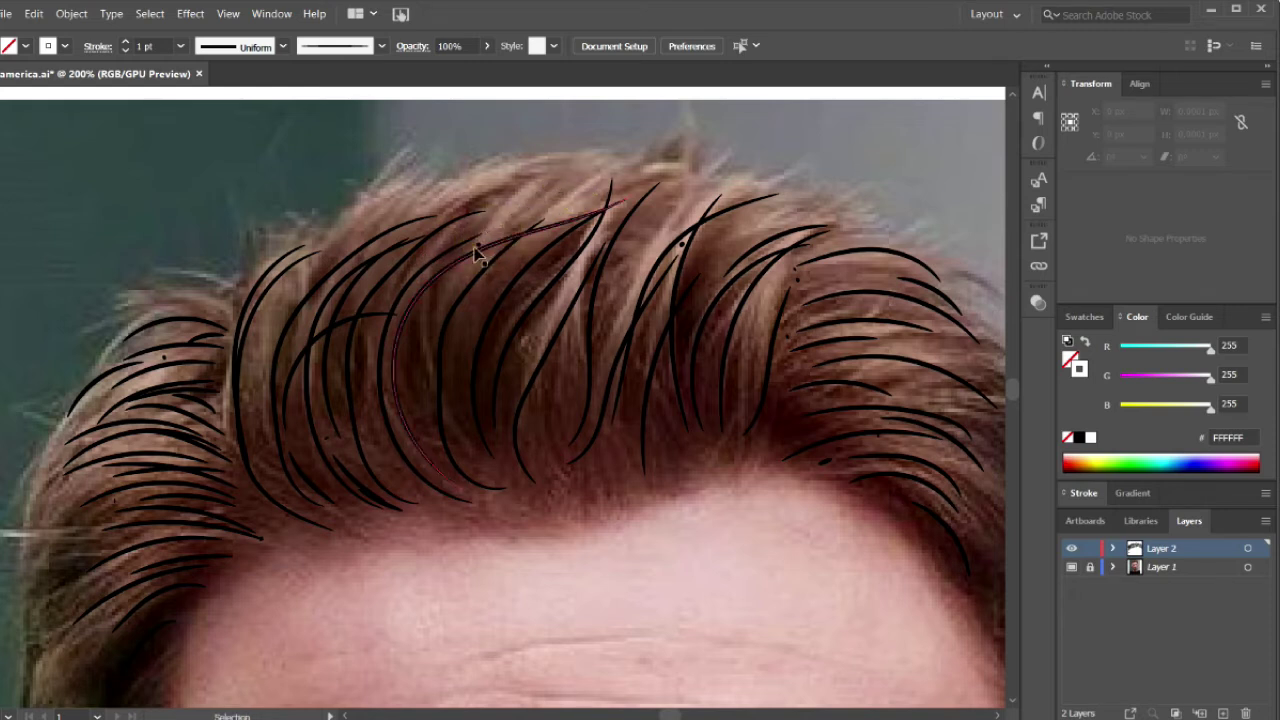
pyautogui.press('b')
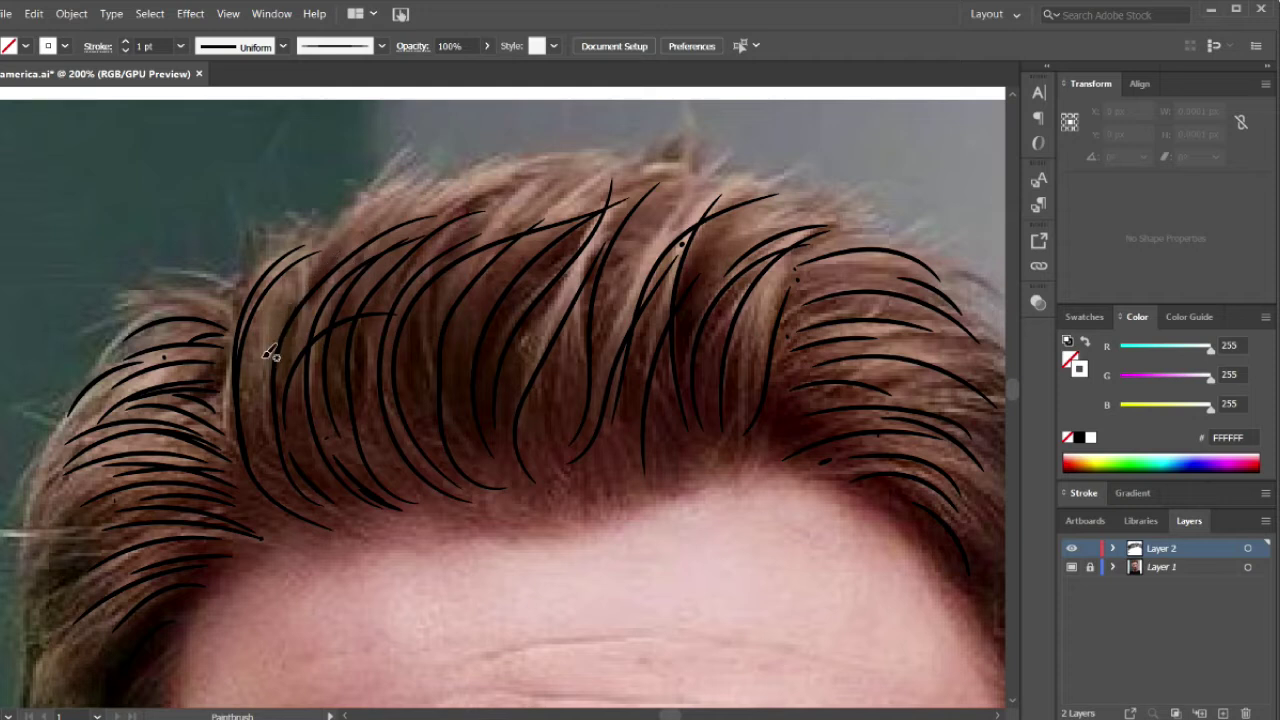
# - Paint strands from the forehead hairline rising up and to the right
pyautogui.moveTo(283, 486); pyautogui.dragTo(266, 356)
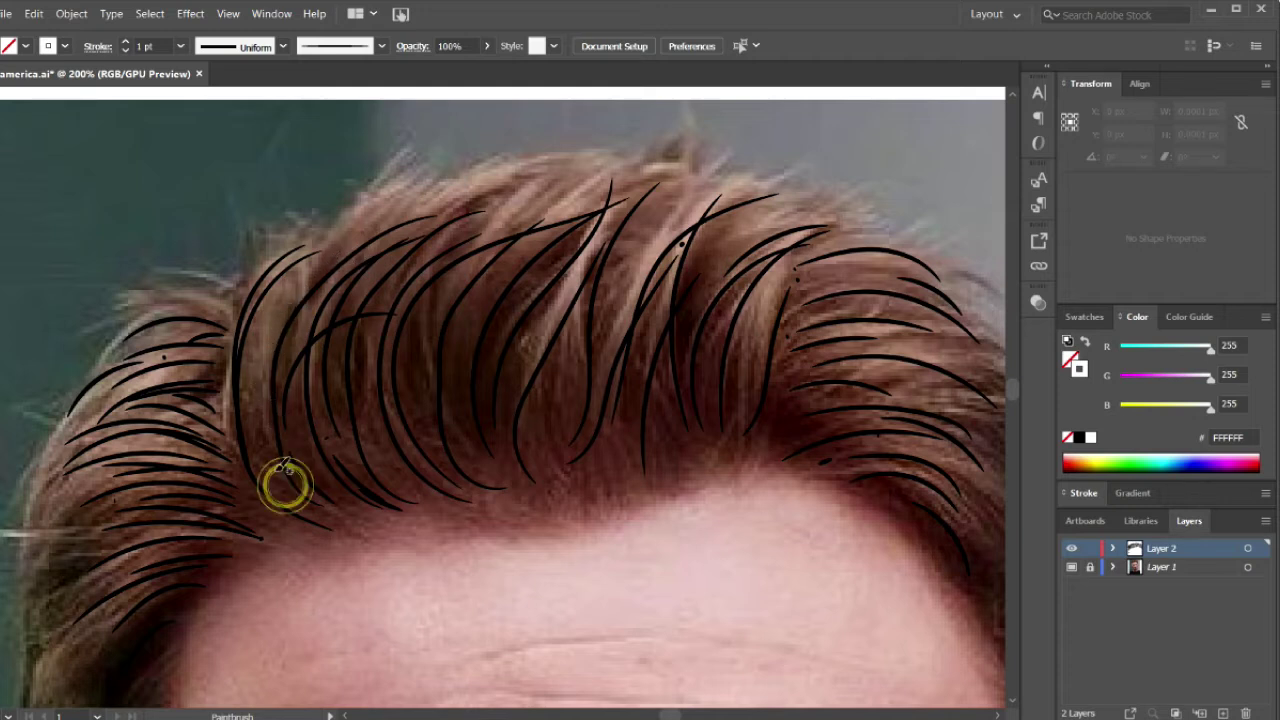
pyautogui.press('b')
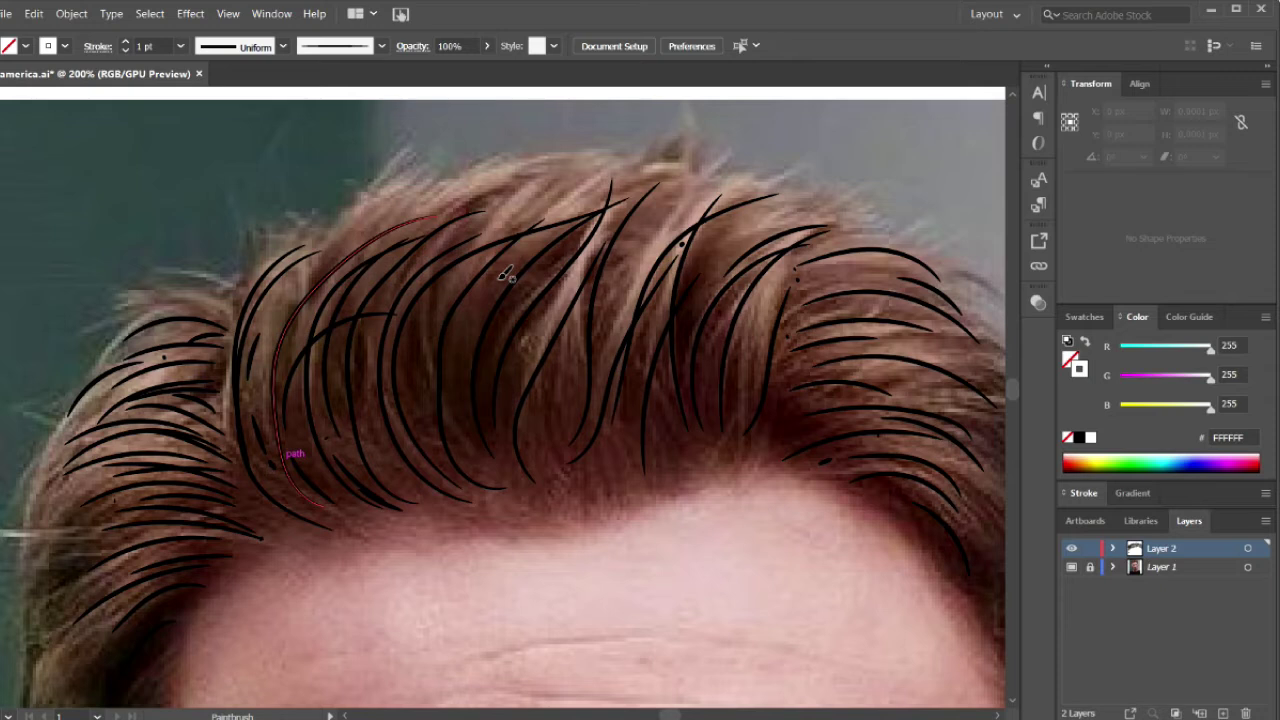
pyautogui.press('v')
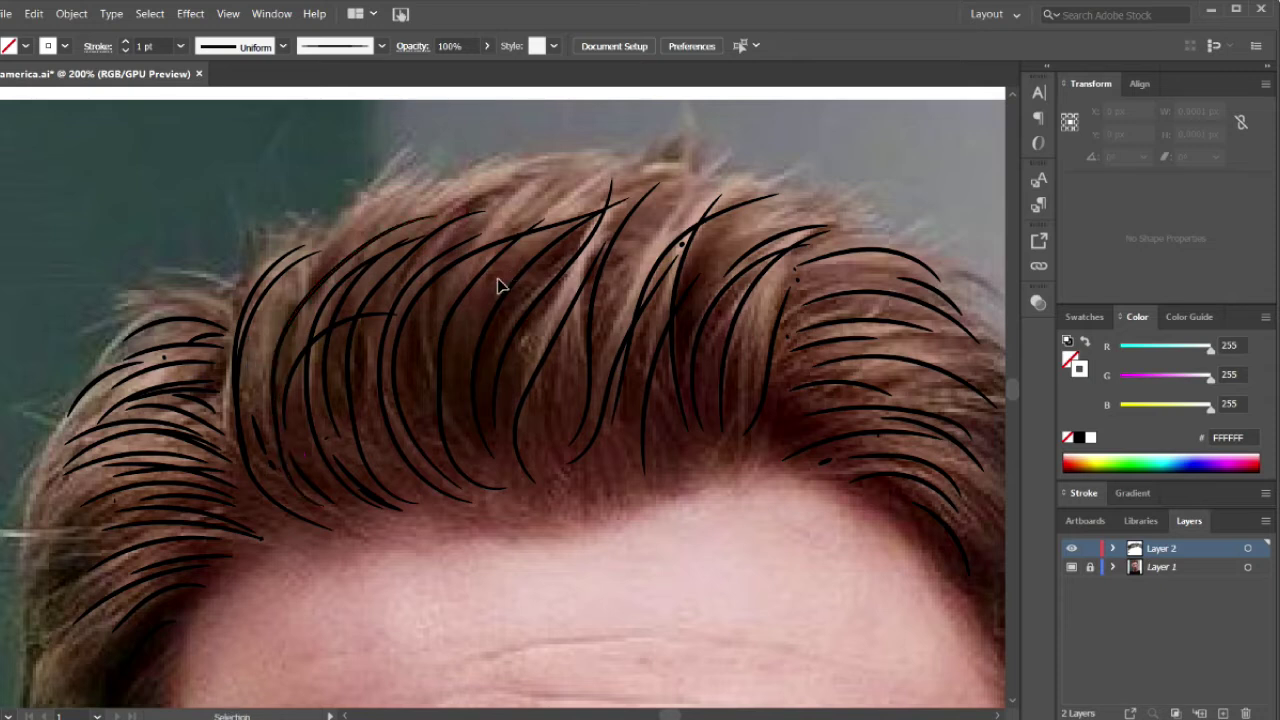
pyautogui.press('b')
pyautogui.click(543, 514)
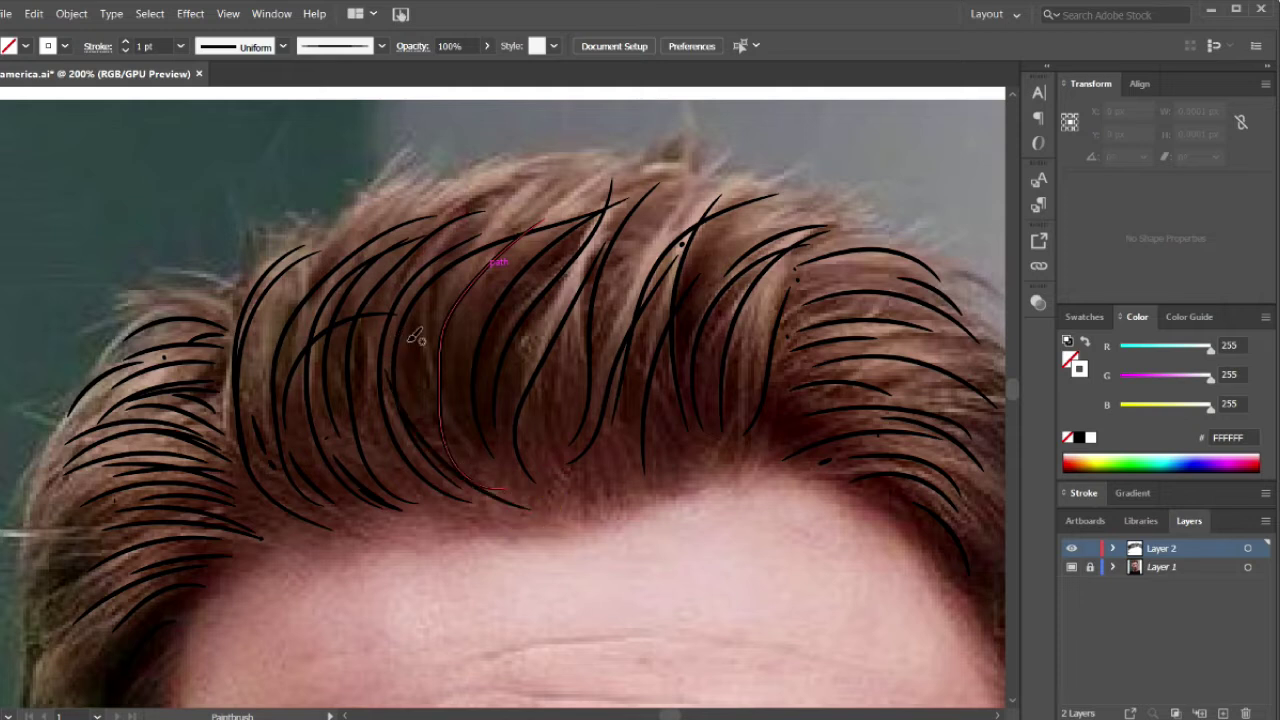
pyautogui.click(524, 489)
pyautogui.moveTo(524, 489); pyautogui.dragTo(477, 414)
pyautogui.click(550, 499)
pyautogui.moveTo(550, 499); pyautogui.dragTo(640, 374)
pyautogui.moveTo(605, 487); pyautogui.dragTo(702, 305)
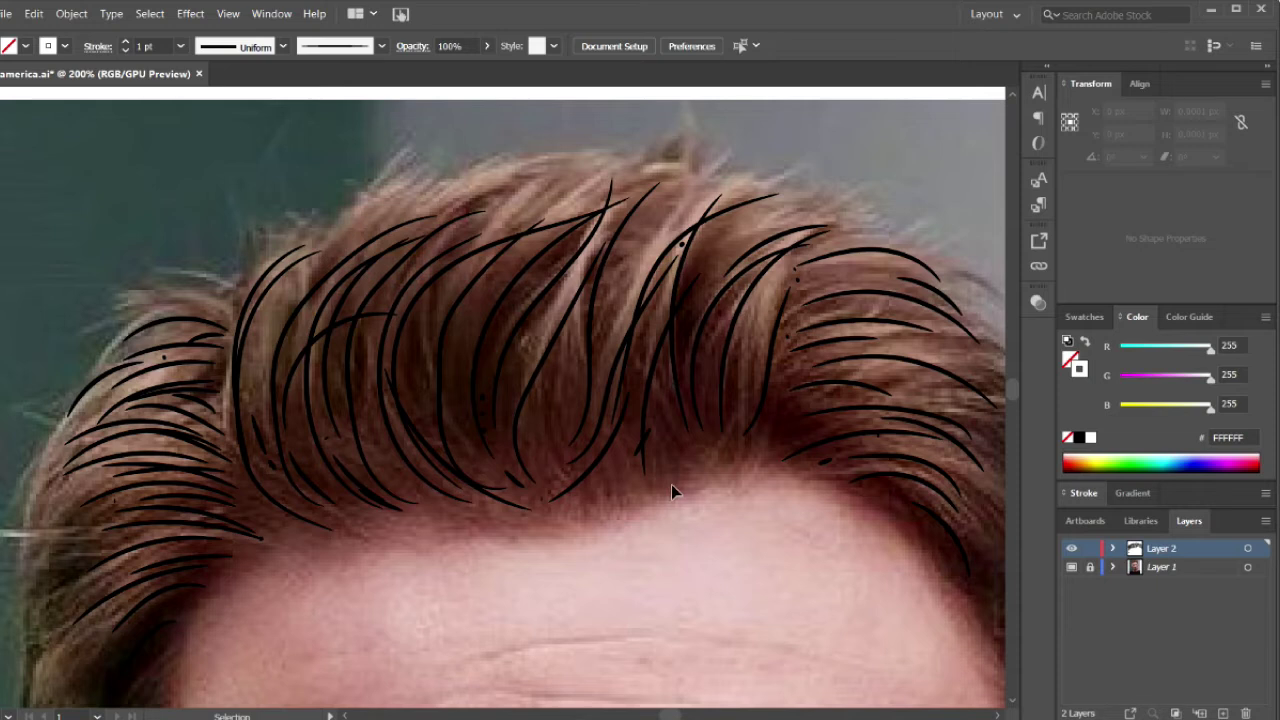
pyautogui.press('b')
# - Add strands from the hairline up the right side and centre of the hair
pyautogui.moveTo(587, 491); pyautogui.dragTo(647, 393)
pyautogui.moveTo(675, 313); pyautogui.dragTo(680, 305)
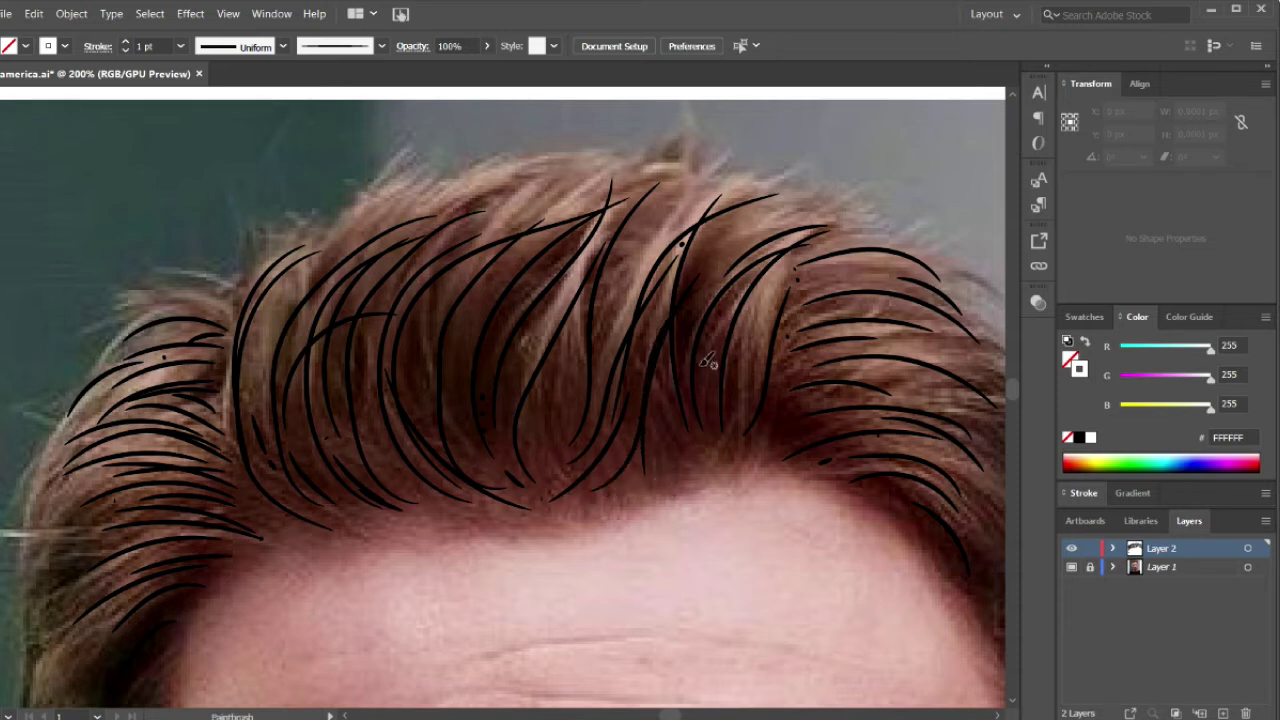
pyautogui.moveTo(676, 464); pyautogui.dragTo(718, 420)
pyautogui.moveTo(721, 337); pyautogui.dragTo(757, 275)
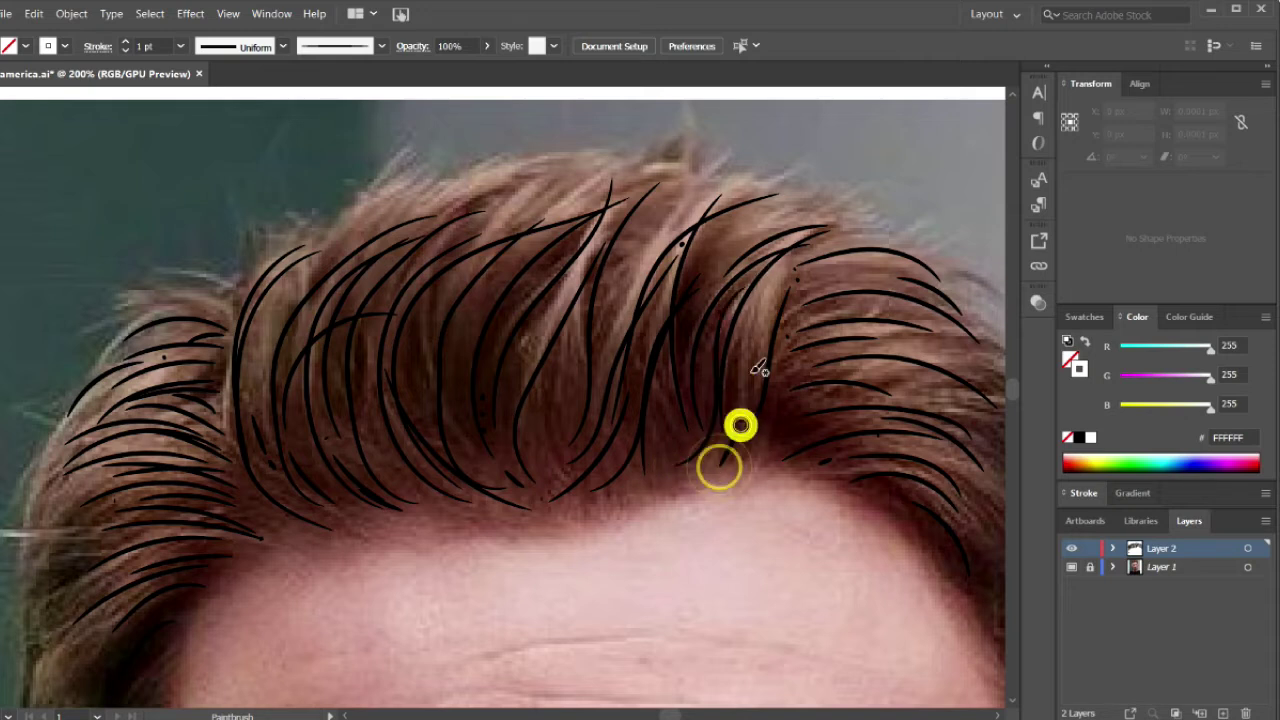
pyautogui.press('v')
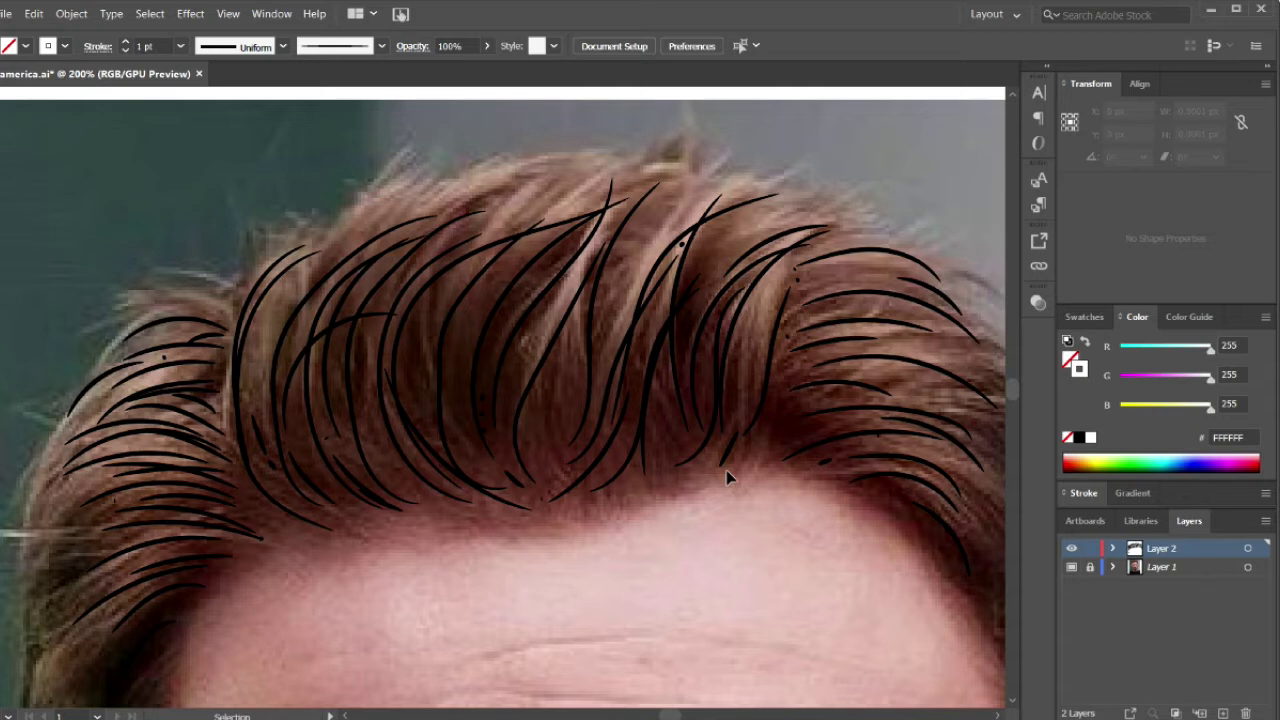
pyautogui.moveTo(711, 470); pyautogui.dragTo(790, 300)
pyautogui.moveTo(533, 496)
pyautogui.mouseDown()
pyautogui.moveTo(566, 368)
pyautogui.moveTo(618, 274)
pyautogui.mouseUp()
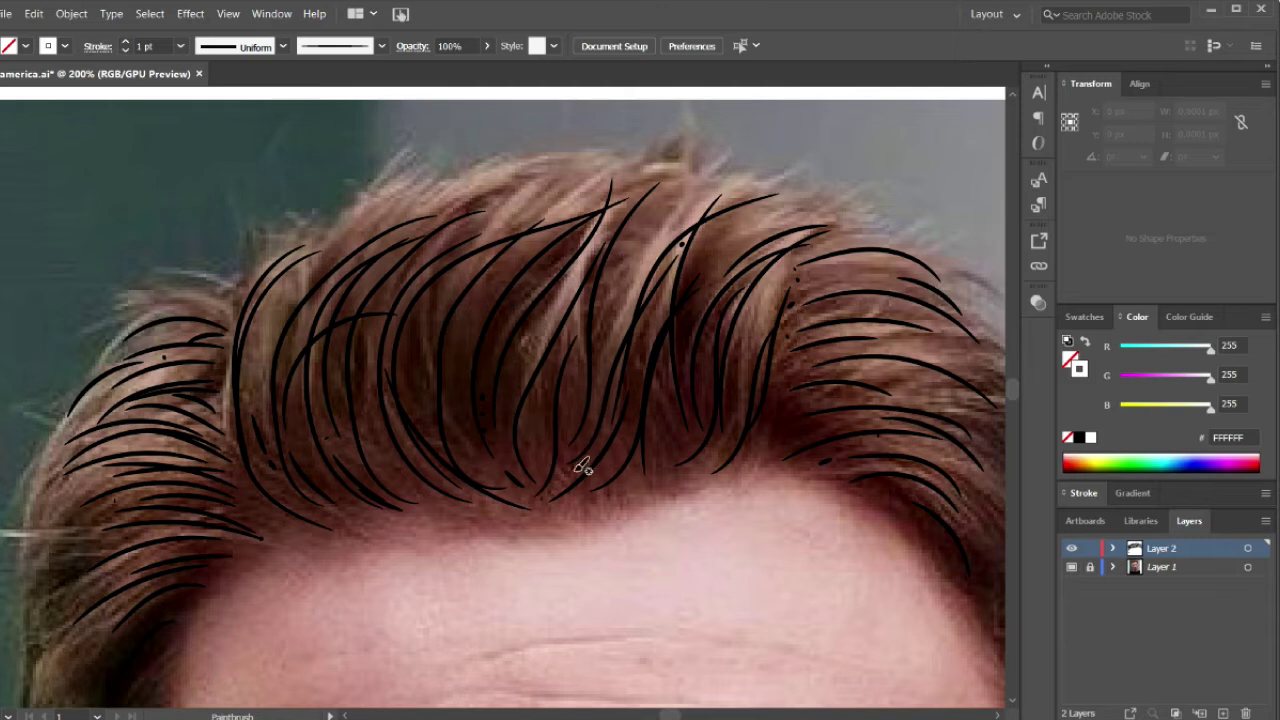
pyautogui.moveTo(468, 512); pyautogui.dragTo(430, 405)
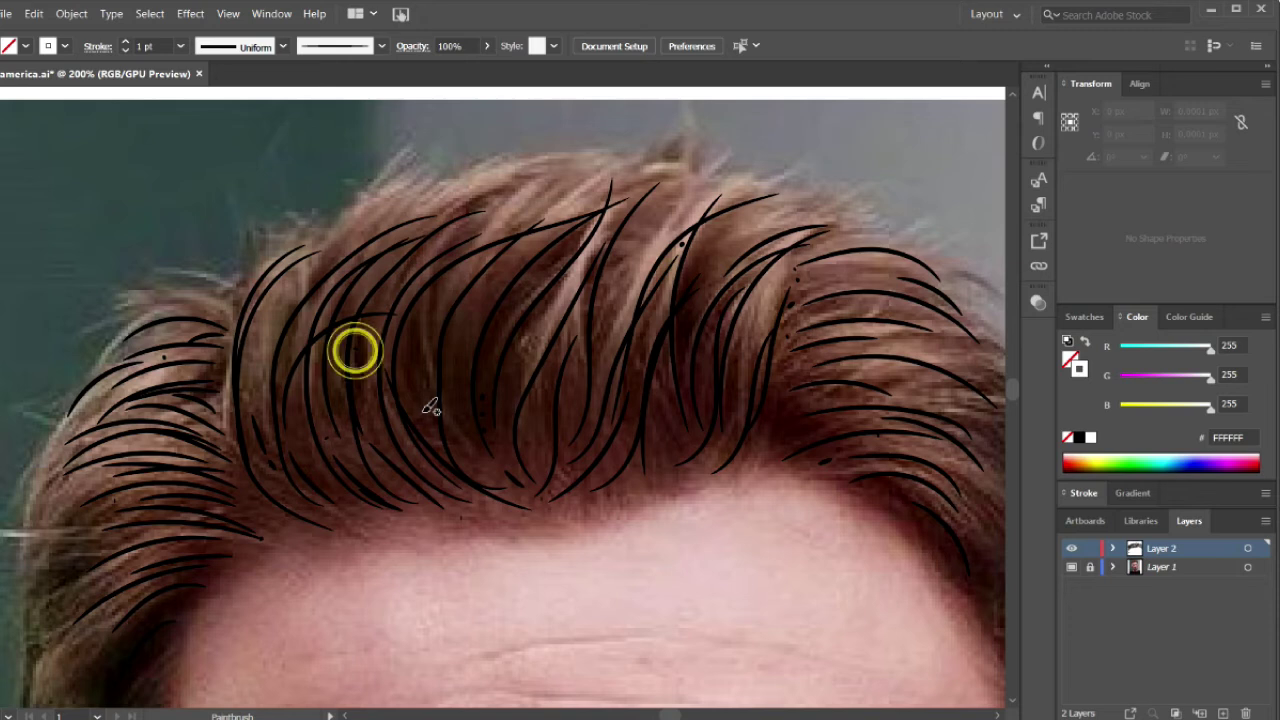
# - Paint two more strands rising from the left-centre hairline
pyautogui.press('v')
pyautogui.press('b')
pyautogui.moveTo(461, 523); pyautogui.dragTo(405, 340)
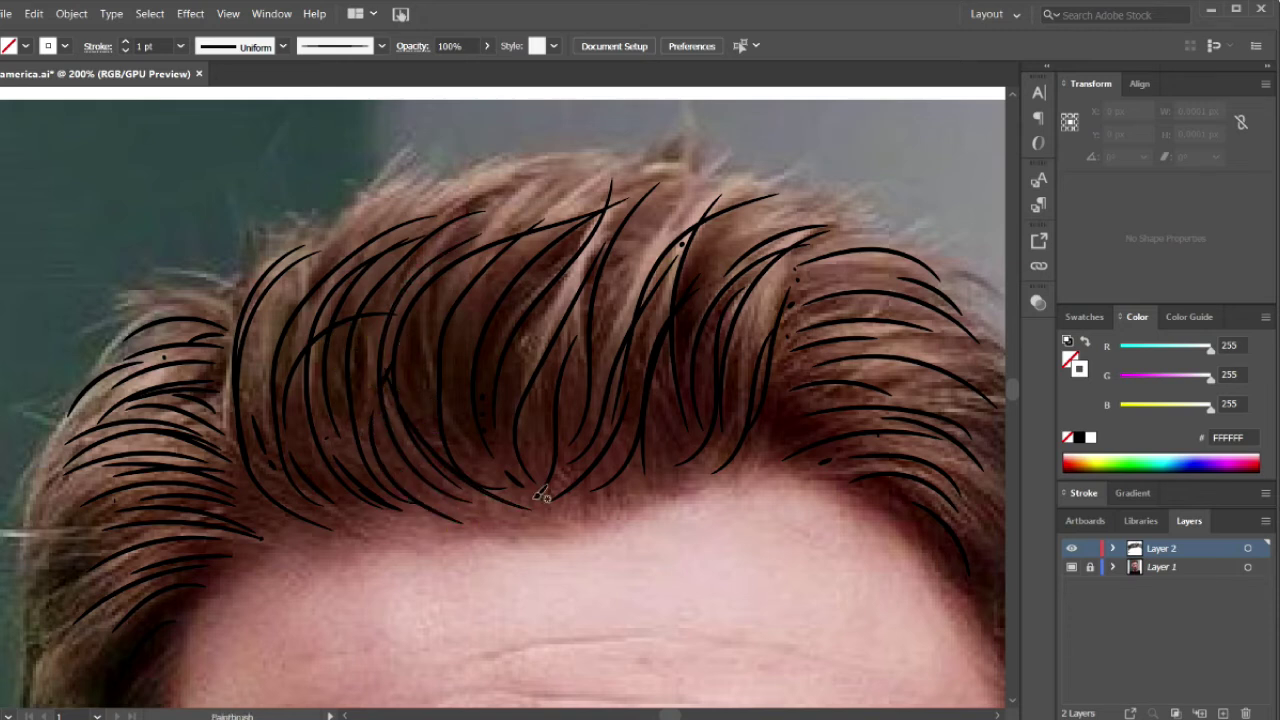
pyautogui.moveTo(505, 476); pyautogui.dragTo(532, 252)
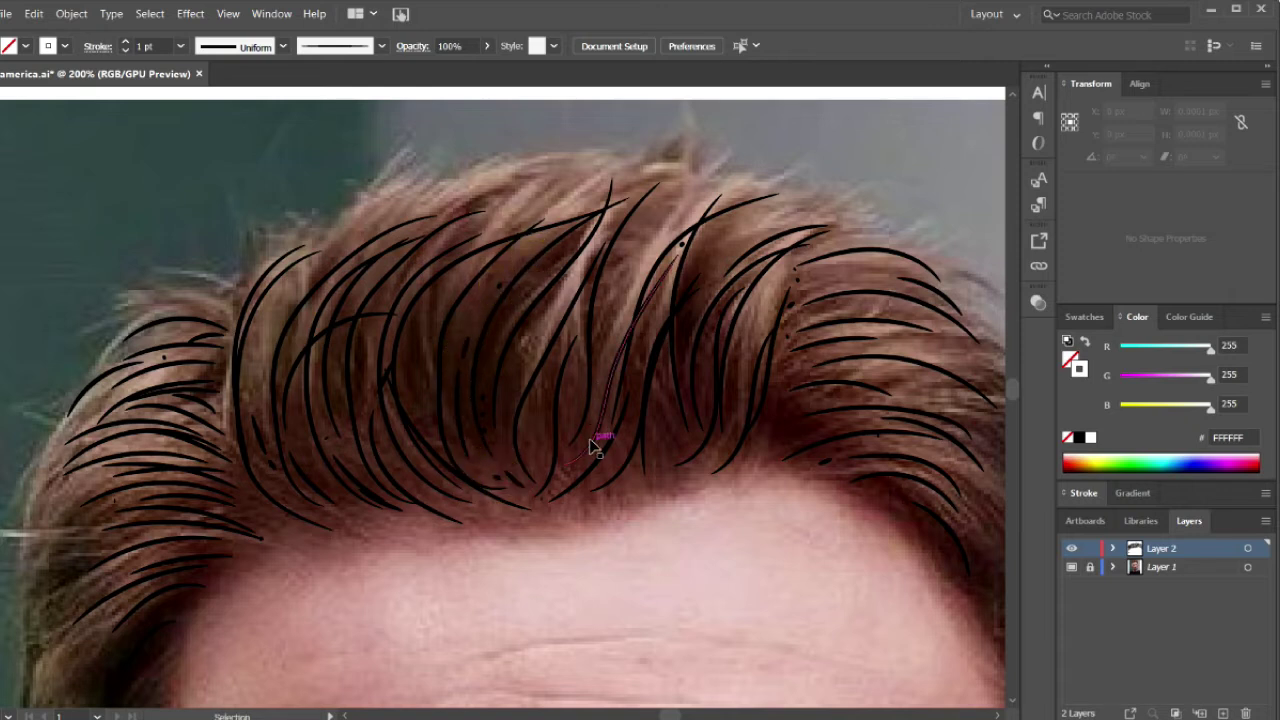
# - Inspect a hair strand's anchor points with Direct Selection, then deselect it
pyautogui.press('v')
pyautogui.press('a')
pyautogui.click(445, 419)
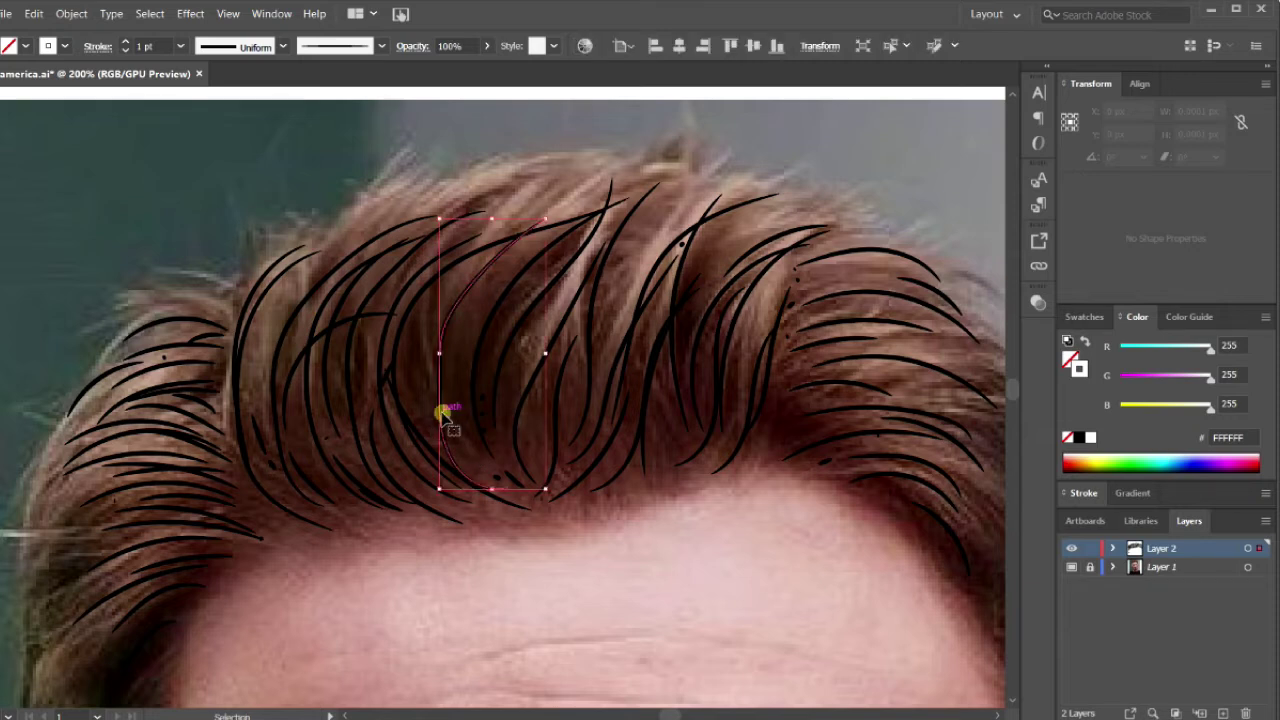
pyautogui.press('v')
pyautogui.hotkey('ctrl', 'shift', 'a')
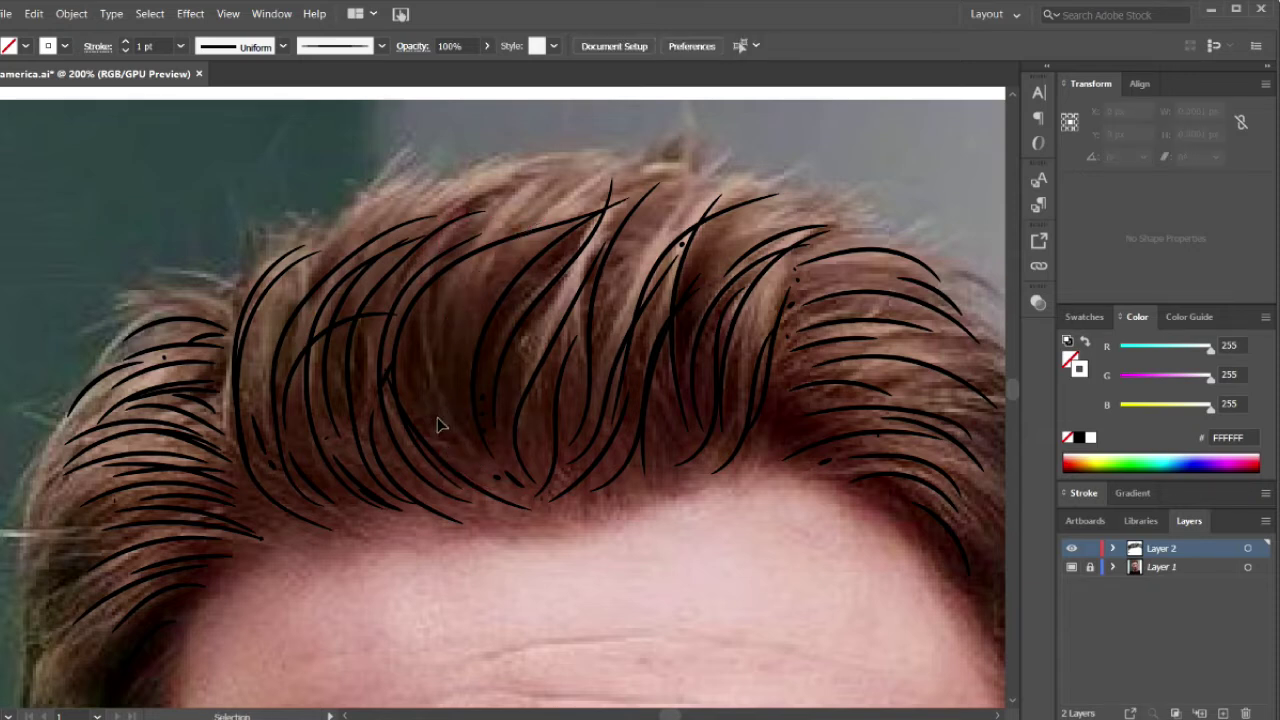
pyautogui.press('b')
# - Add long strands linking the forehead hairline and quiff top, plus a small left stroke
pyautogui.moveTo(505, 488); pyautogui.dragTo(524, 480)
pyautogui.moveTo(548, 232); pyautogui.dragTo(505, 442)
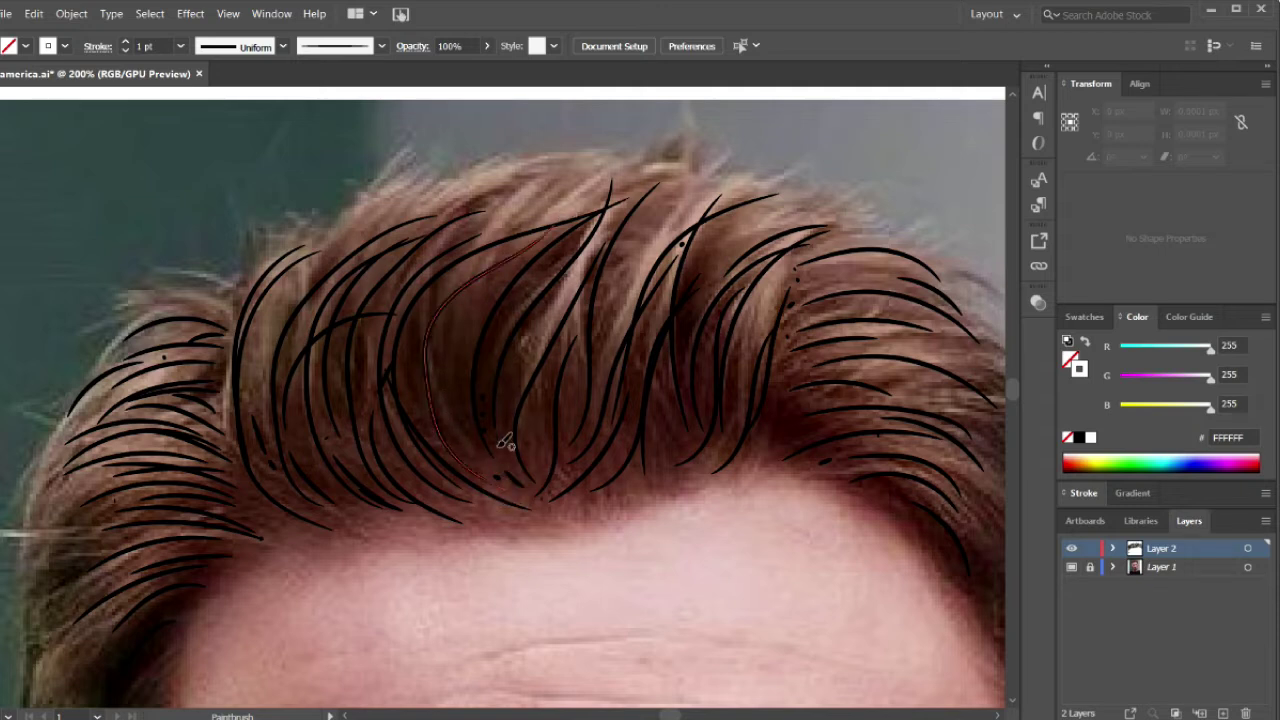
pyautogui.moveTo(497, 451); pyautogui.dragTo(498, 455)
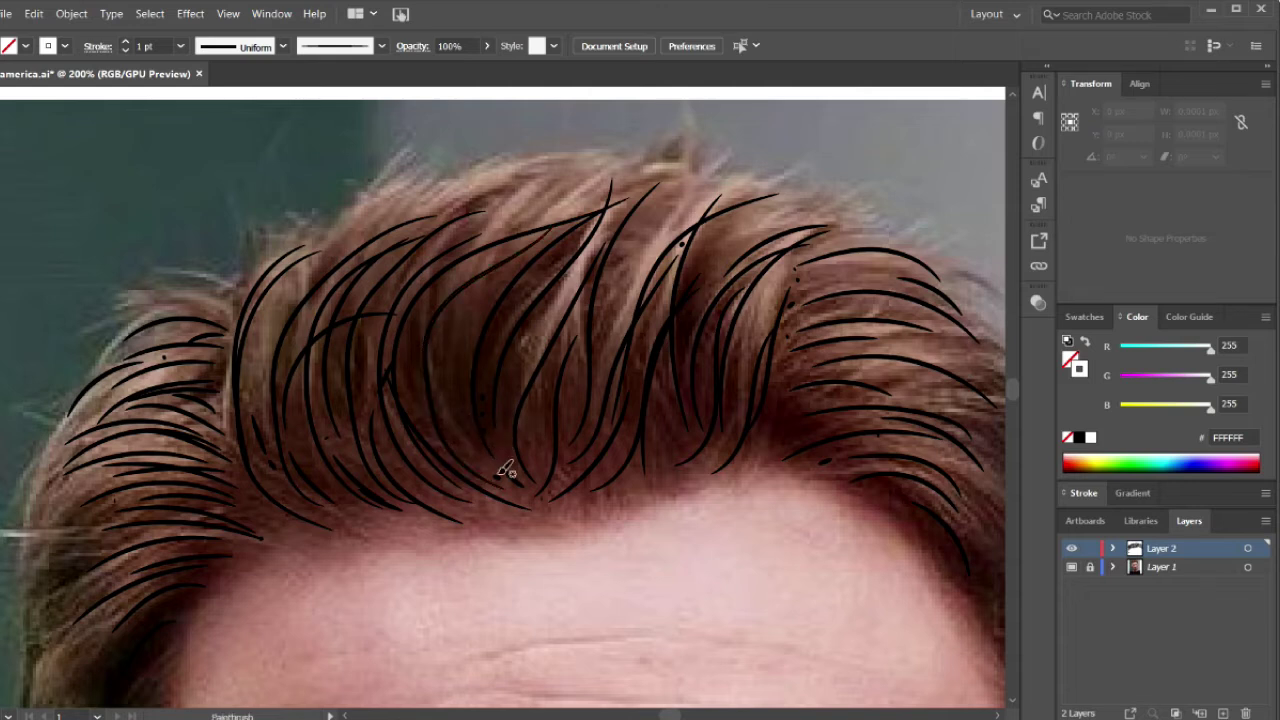
pyautogui.keyDown('ctrl'); pyautogui.click(498, 482); pyautogui.keyUp('ctrl')
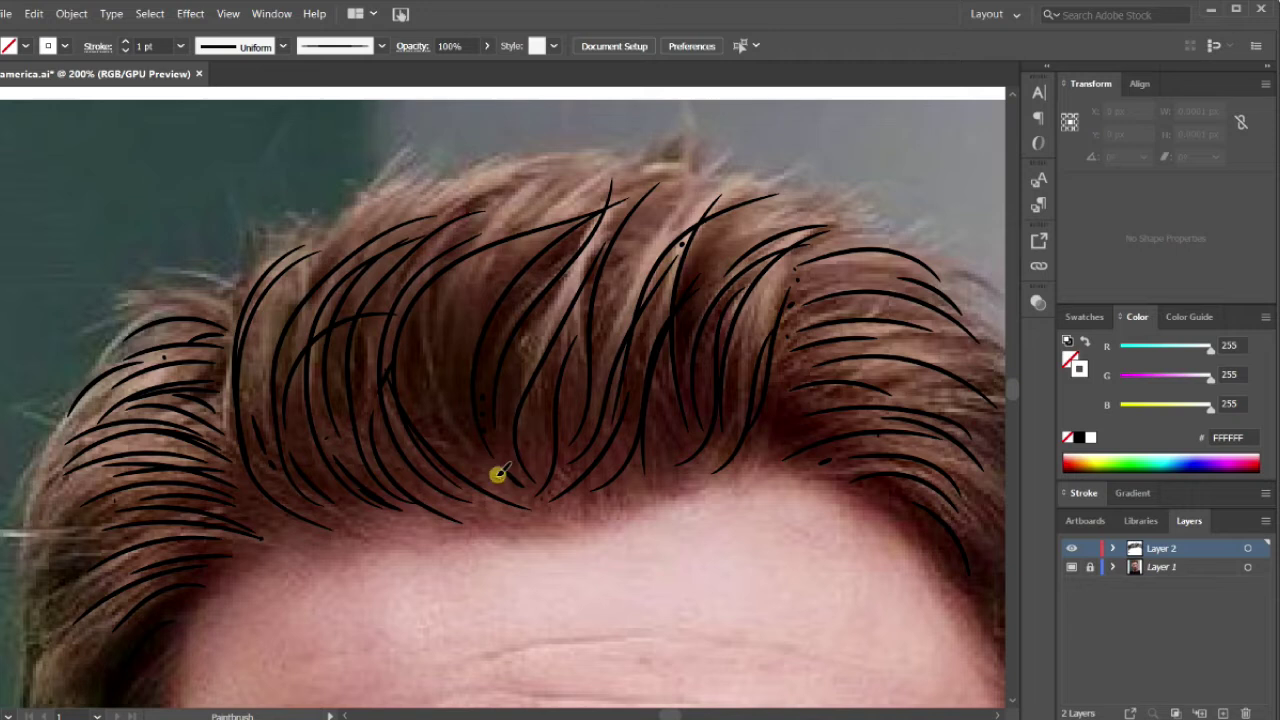
pyautogui.moveTo(498, 474); pyautogui.dragTo(447, 322)
pyautogui.moveTo(497, 242); pyautogui.dragTo(533, 196)
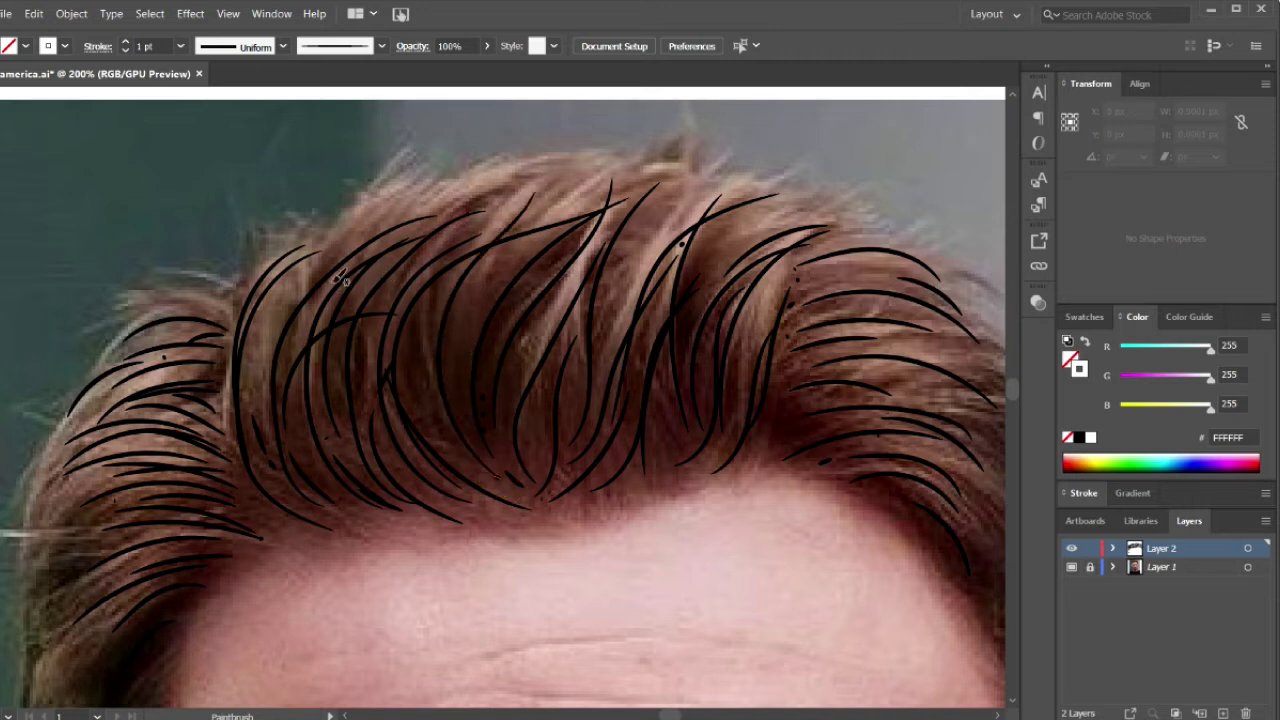
pyautogui.moveTo(255, 450); pyautogui.dragTo(266, 414)
# - Smooth the small zigzag stroke on the left into a curve by dragging an anchor
pyautogui.press('v')
pyautogui.click(257, 429)
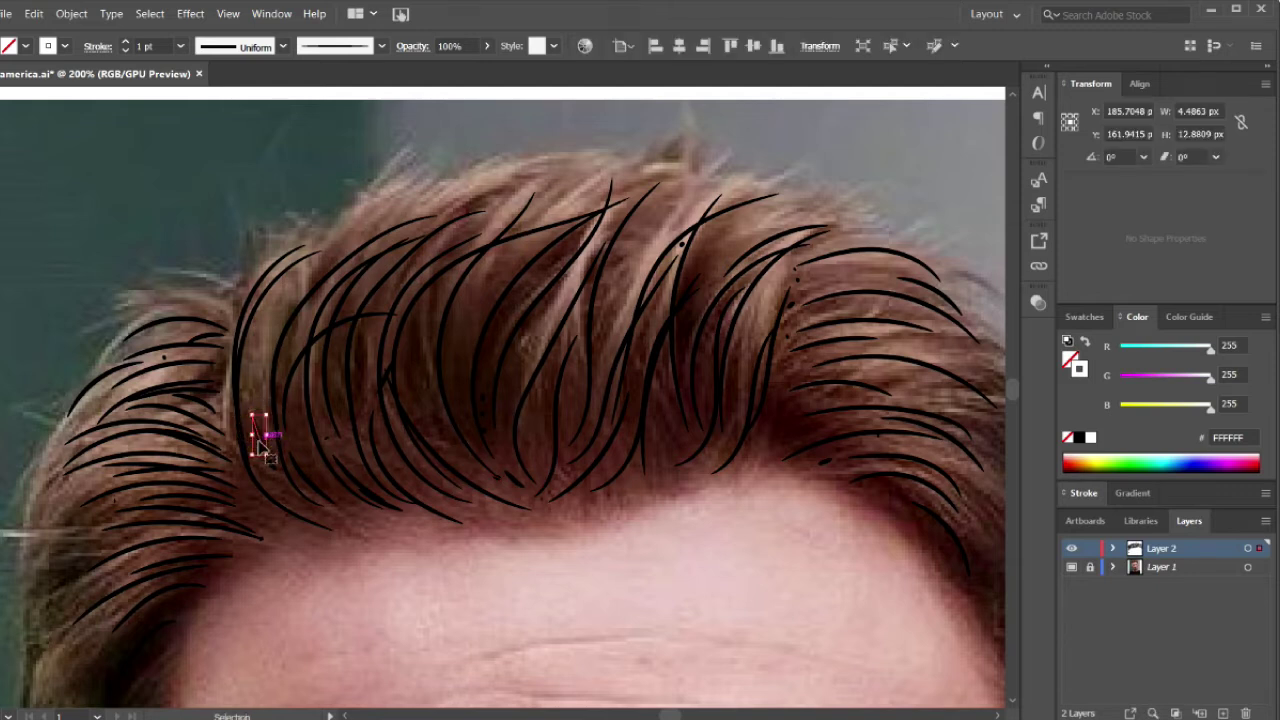
pyautogui.press('a')
pyautogui.moveTo(266, 458); pyautogui.dragTo(278, 478)
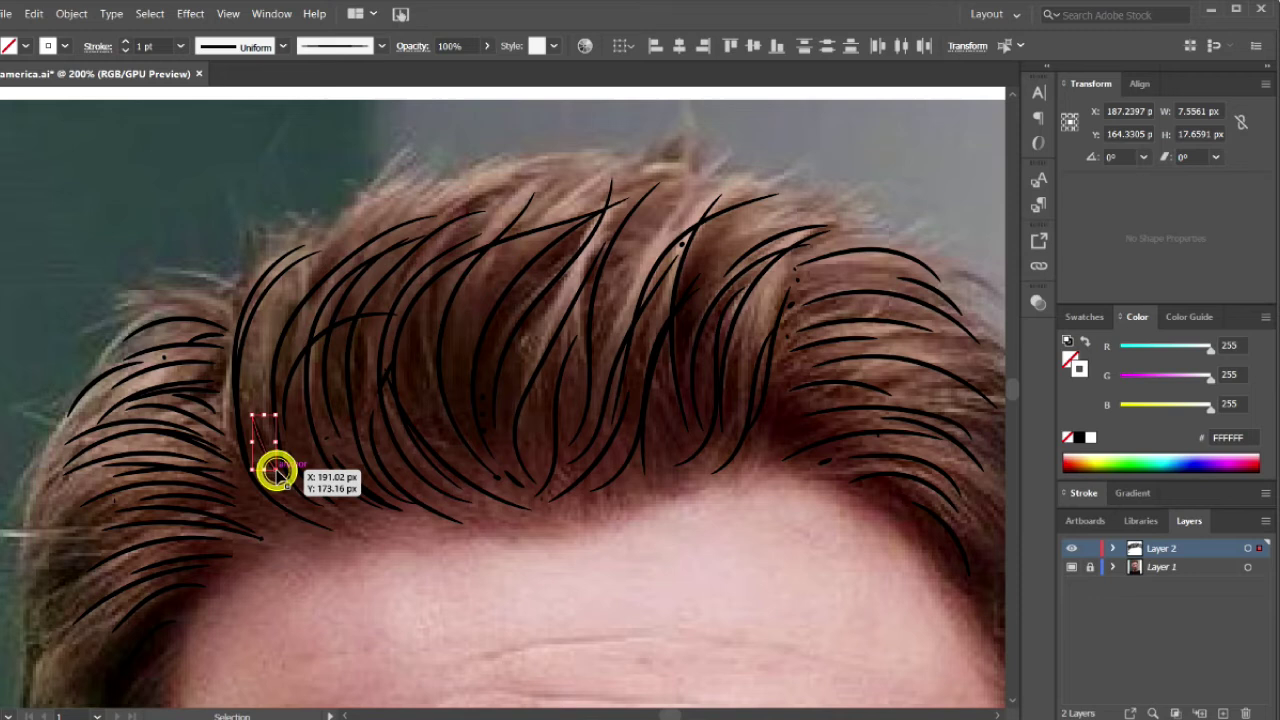
pyautogui.press('v')
pyautogui.click(279, 478)
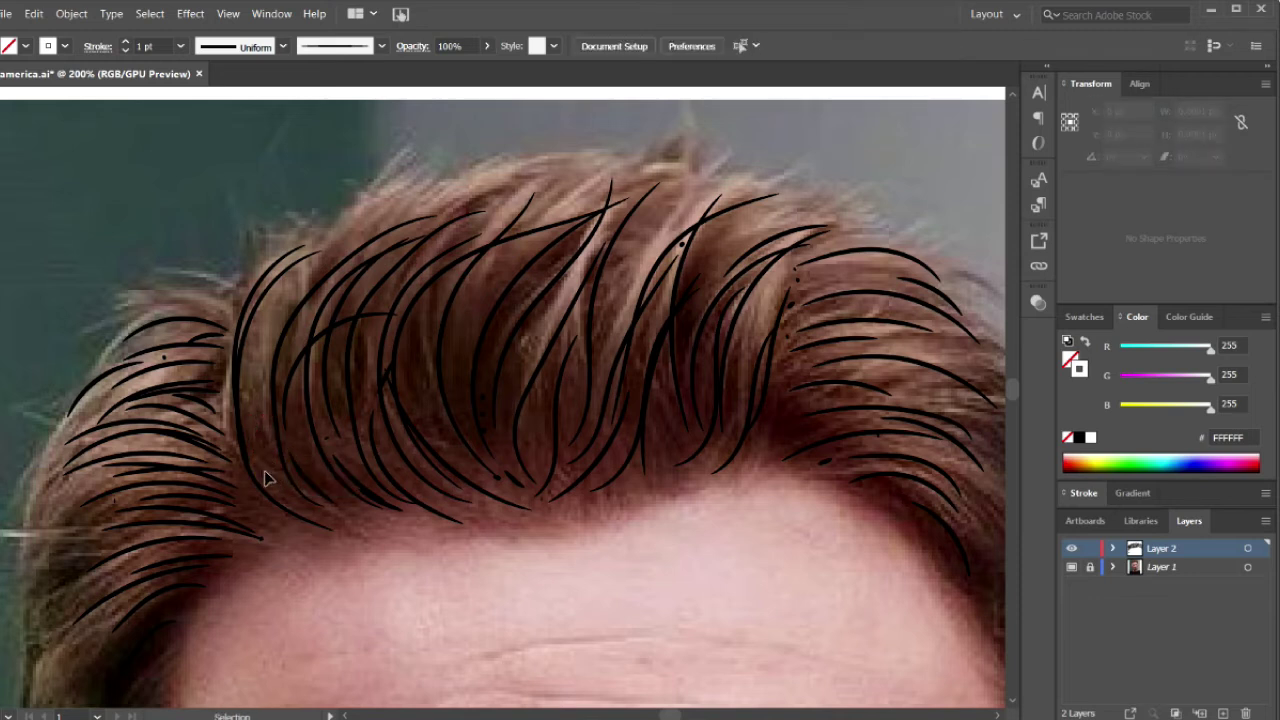
pyautogui.press('b')
# - Paint strands up the left of the quiff and along its top, repainting the unwanted top one
pyautogui.moveTo(286, 492); pyautogui.dragTo(280, 472)
pyautogui.moveTo(380, 228); pyautogui.dragTo(388, 212)
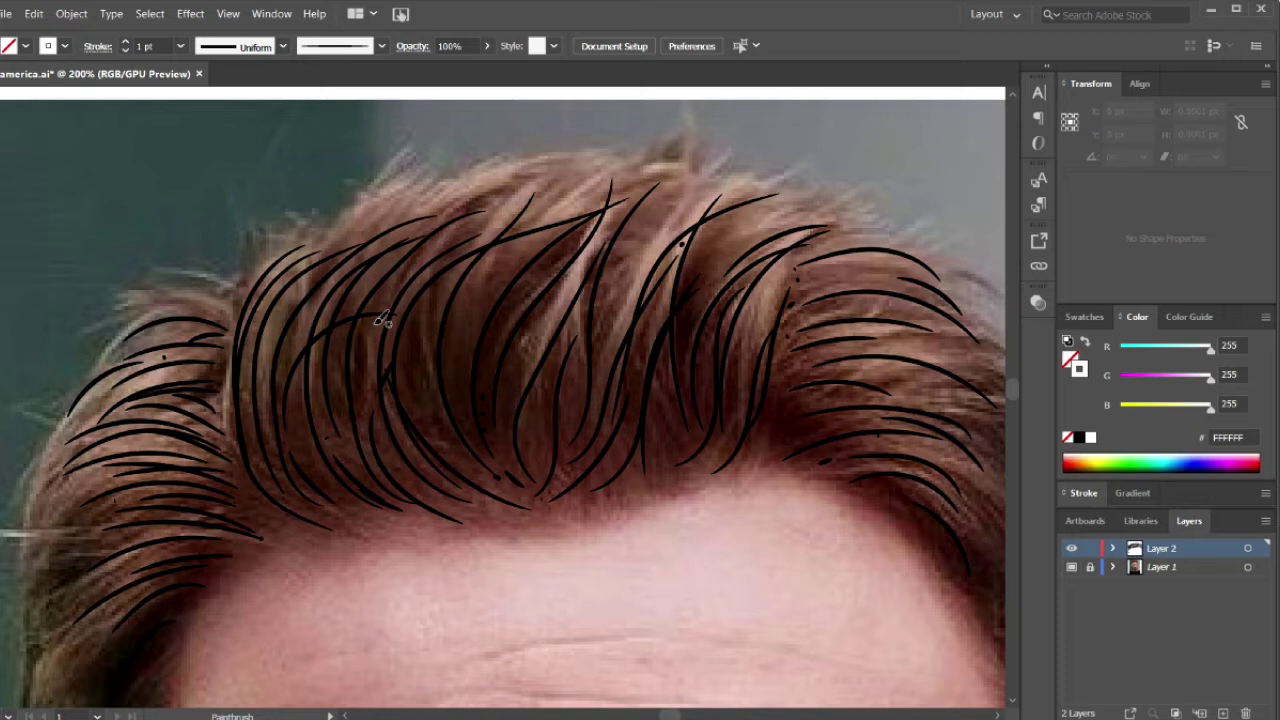
pyautogui.moveTo(380, 333); pyautogui.dragTo(376, 330)
pyautogui.moveTo(440, 205); pyautogui.dragTo(530, 178)
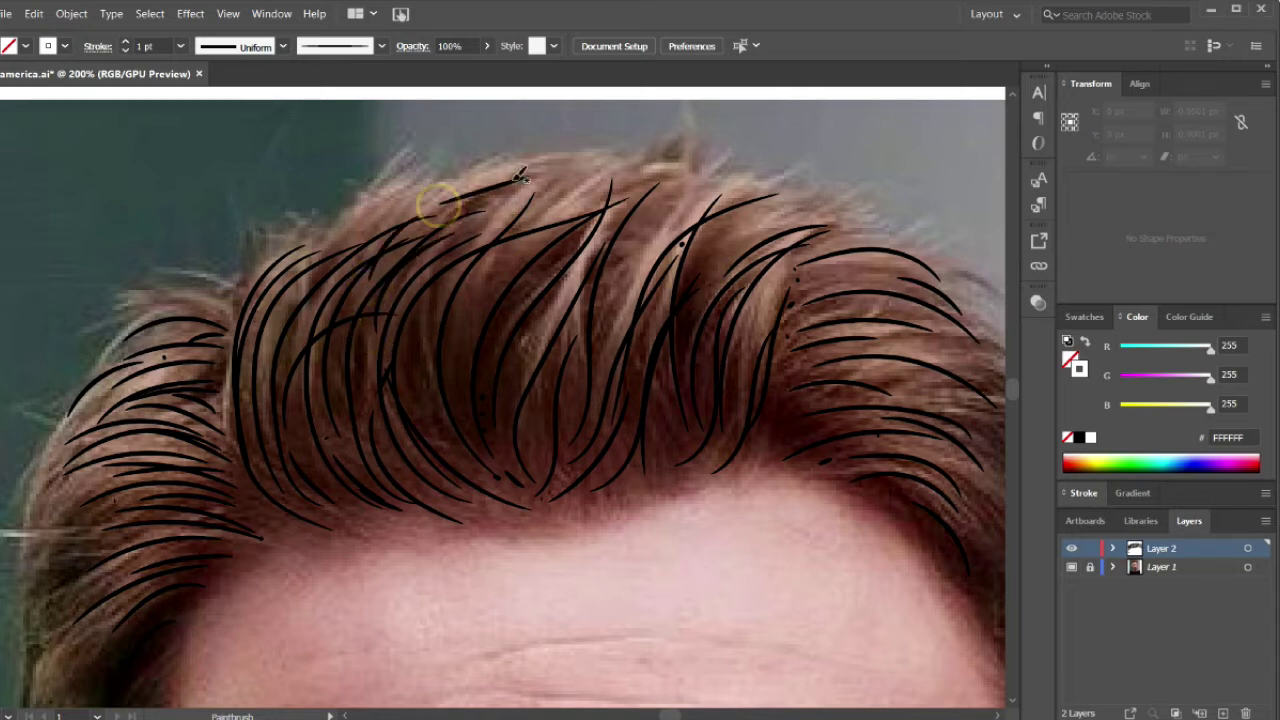
pyautogui.press('v')
pyautogui.hotkey('ctrl', 'z')
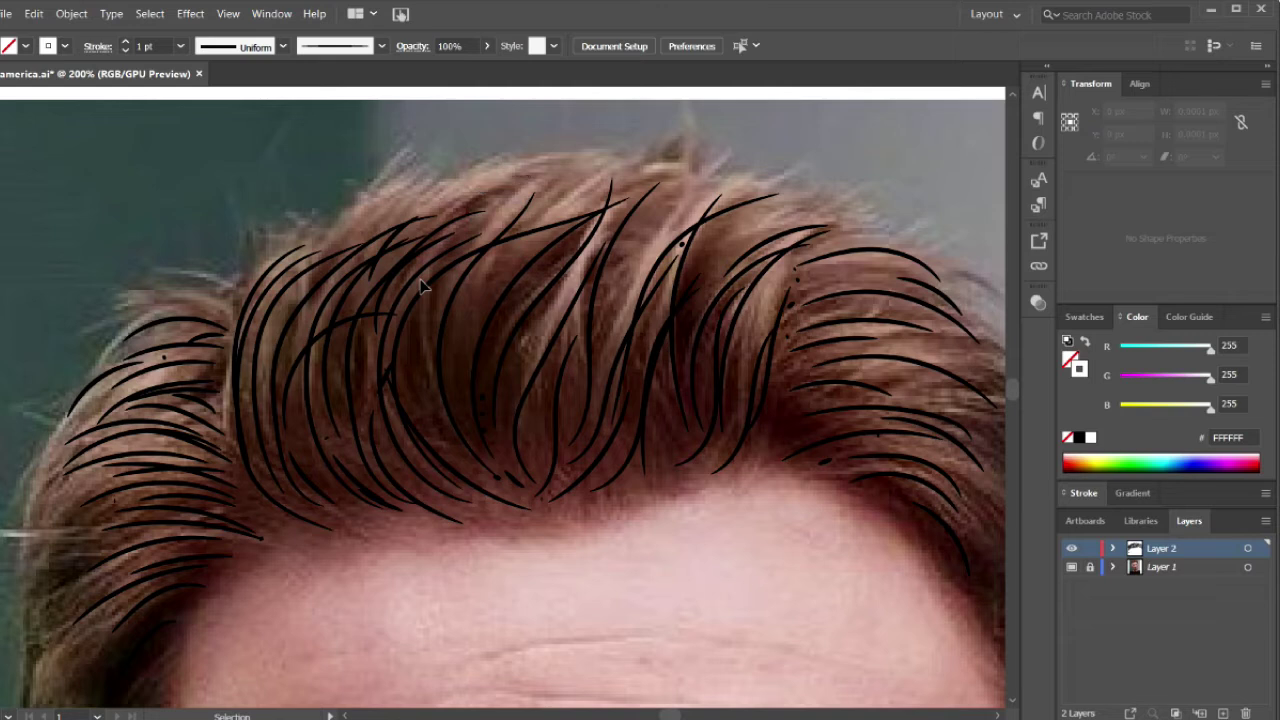
pyautogui.press('b')
pyautogui.moveTo(480, 197); pyautogui.dragTo(532, 175)
# - Paint strands from the right hairline and mid-hair up to the top of the quiff
pyautogui.keyDown('ctrl'); pyautogui.click(455, 232); pyautogui.keyUp('ctrl')
pyautogui.keyDown('ctrl'); pyautogui.click(626, 306); pyautogui.keyUp('ctrl')
pyautogui.moveTo(597, 380); pyautogui.dragTo(626, 322)
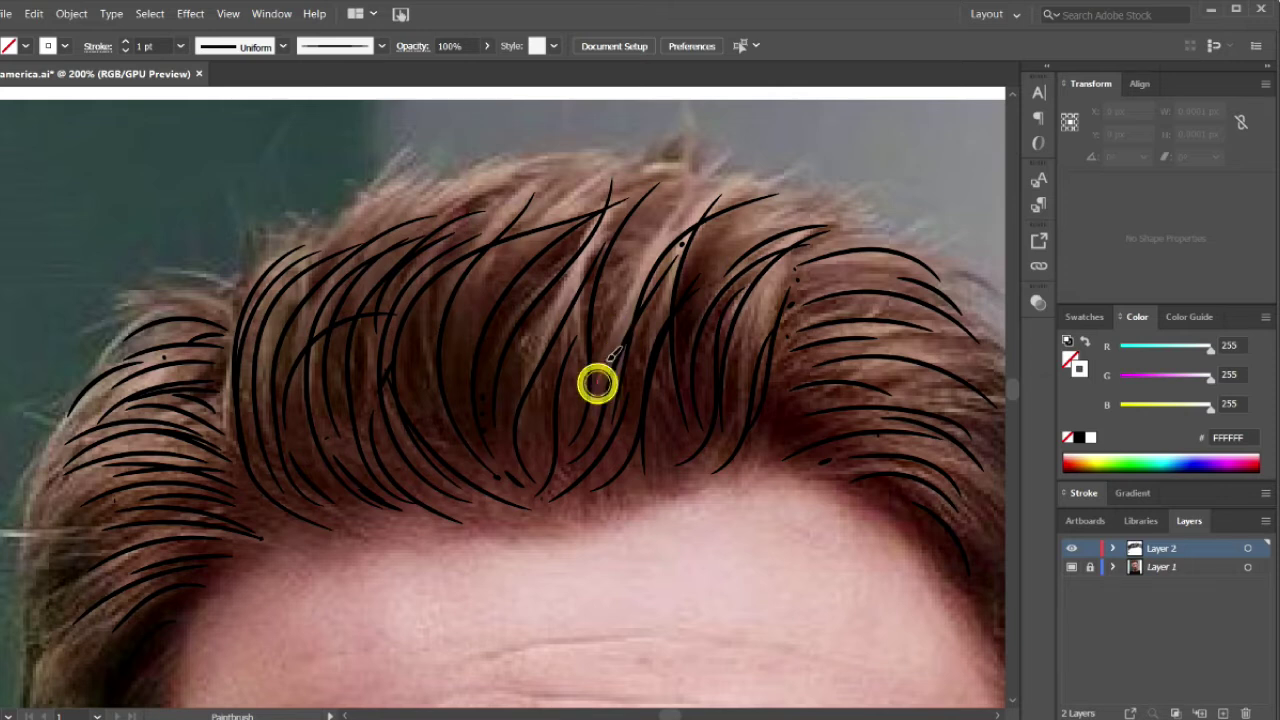
pyautogui.moveTo(693, 208); pyautogui.dragTo(780, 183)
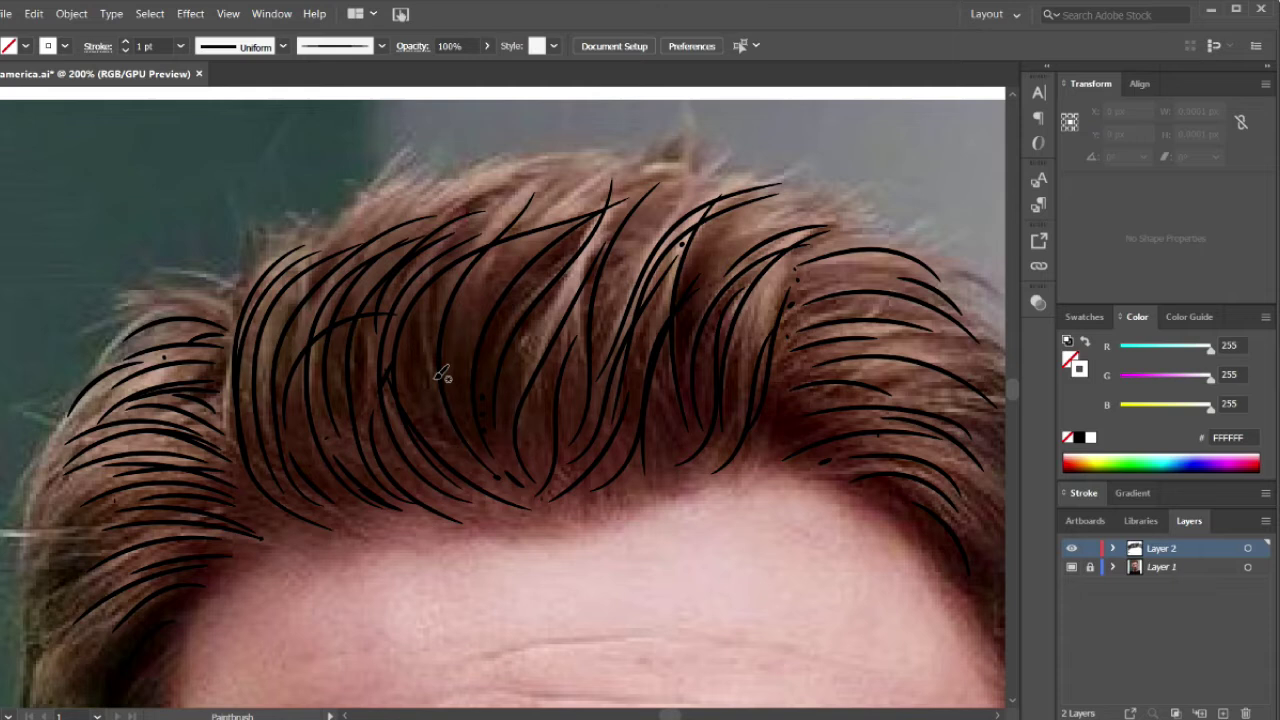
pyautogui.click(470, 432)
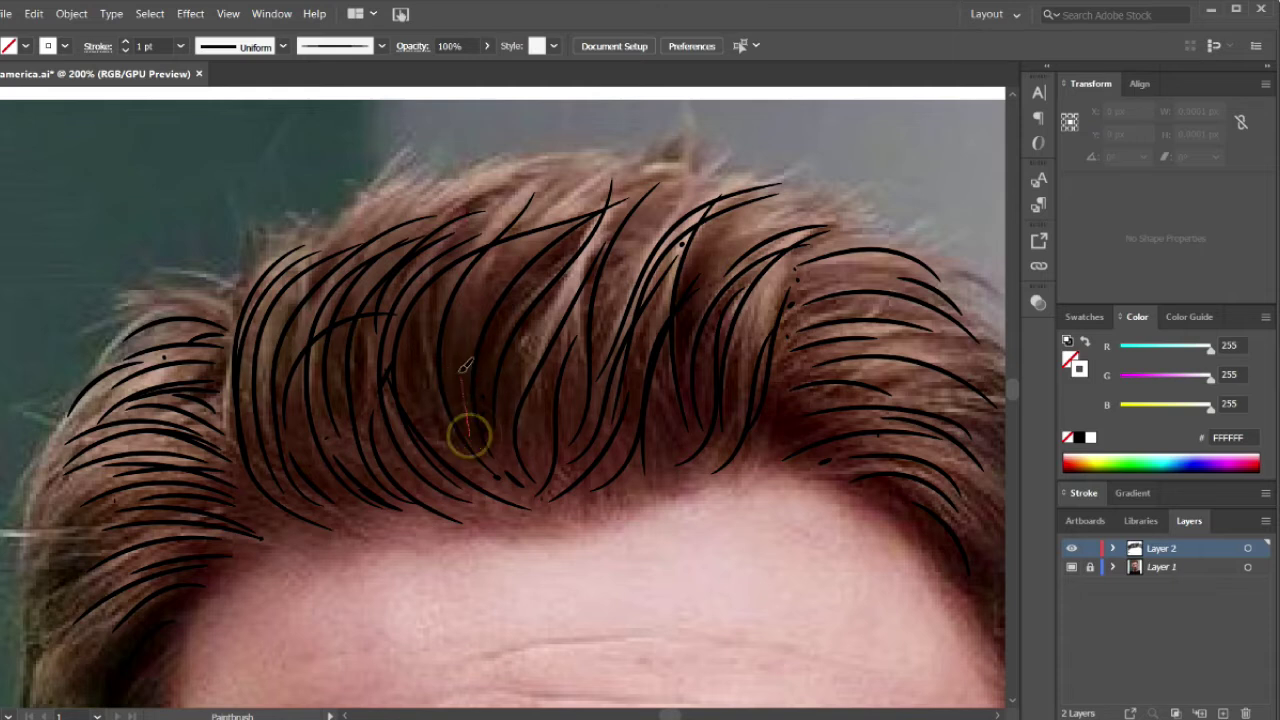
pyautogui.moveTo(472, 295); pyautogui.dragTo(601, 152)
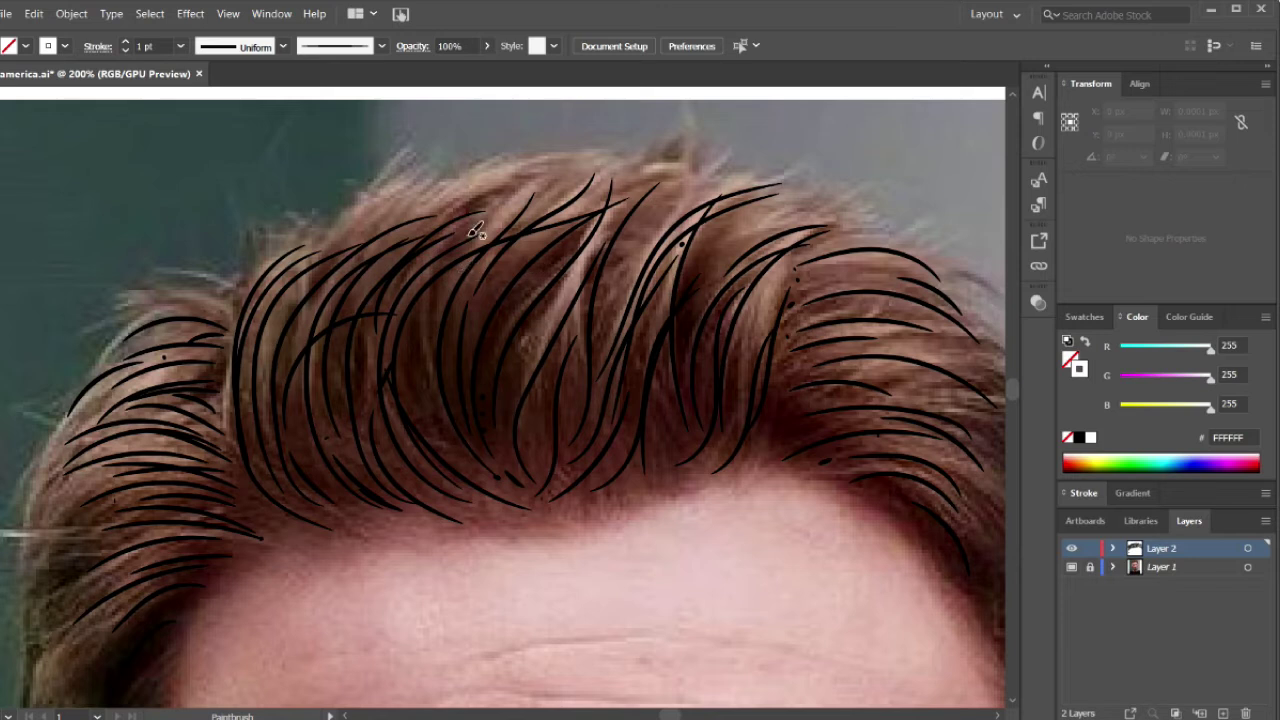
pyautogui.moveTo(360, 286); pyautogui.dragTo(428, 220)
pyautogui.moveTo(541, 162); pyautogui.dragTo(543, 160)
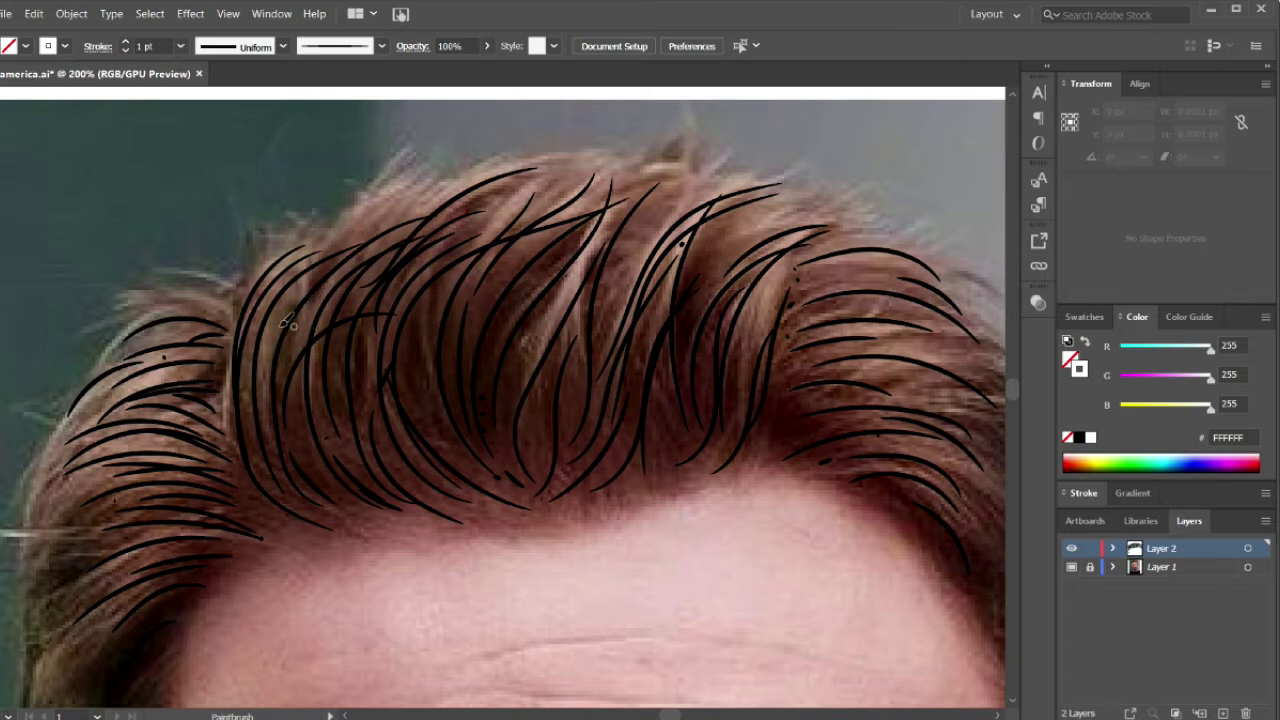
# - Top off the quiff with strands rising from the left to the crown, then view the whole portrait
pyautogui.moveTo(280, 350); pyautogui.dragTo(372, 244)
pyautogui.moveTo(337, 266); pyautogui.dragTo(460, 178)
pyautogui.moveTo(523, 223); pyautogui.dragTo(594, 151)
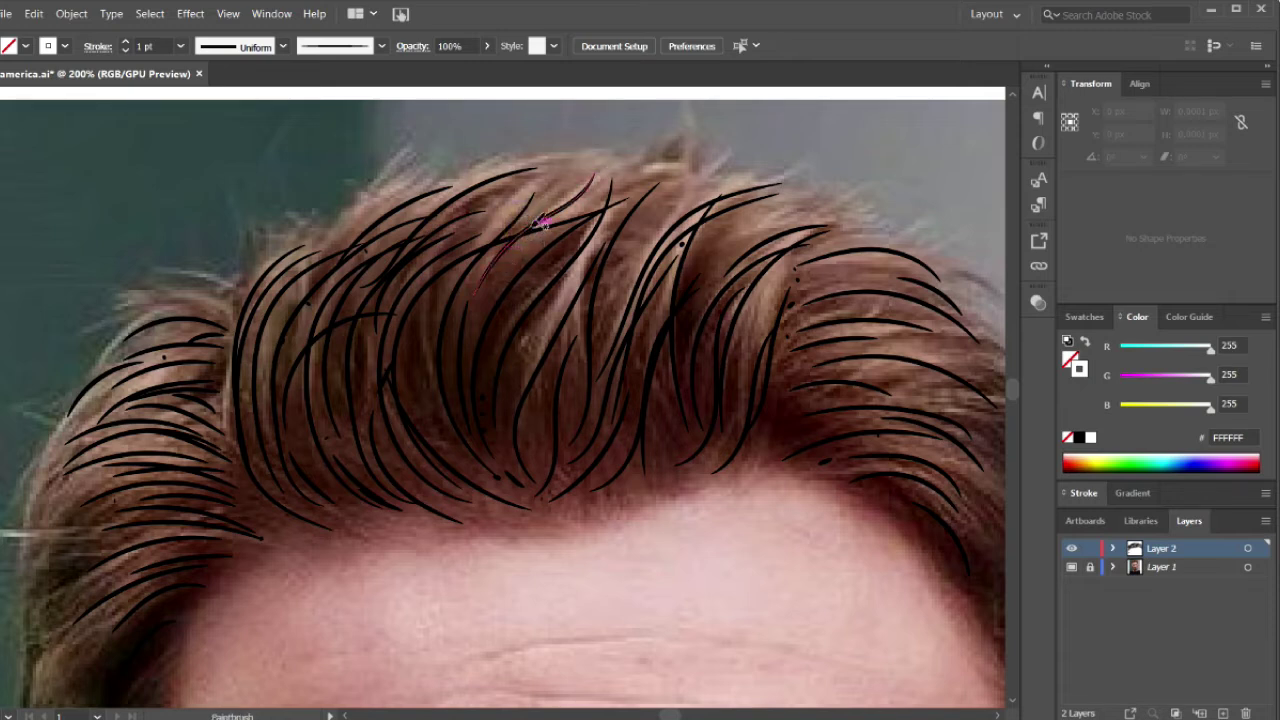
pyautogui.moveTo(543, 200); pyautogui.dragTo(584, 170)
pyautogui.press('b')
pyautogui.moveTo(540, 224); pyautogui.dragTo(598, 150)
pyautogui.hotkey('ctrl', '0')
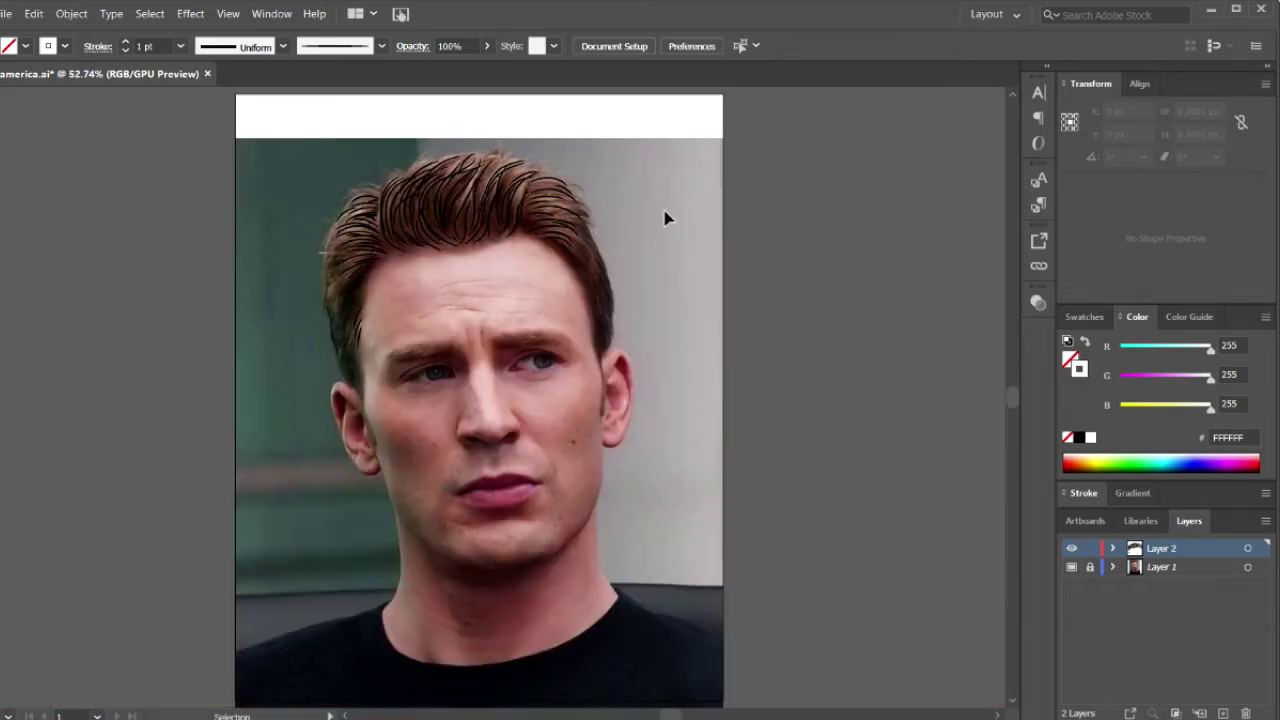
# - Zoom in on the hair and draw short black strands on the right side
pyautogui.hotkey('ctrl', '=')
pyautogui.hotkey('ctrl', '=')
pyautogui.hotkey('ctrl', '=')
pyautogui.hotkey('ctrl', '=')
pyautogui.scroll(2, 673, 205)
pyautogui.scroll(1, 670, 200)
pyautogui.scroll(1, 663, 189)
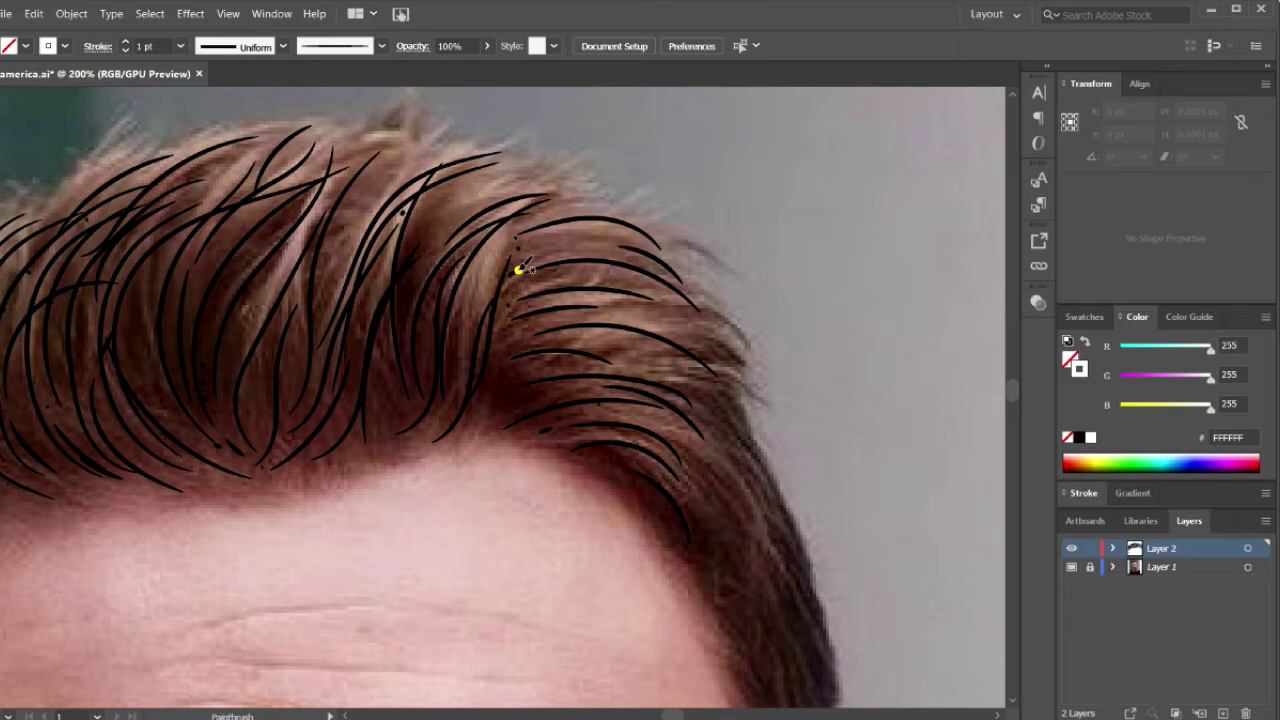
pyautogui.moveTo(520, 265); pyautogui.dragTo(596, 252)
pyautogui.click(586, 380)
pyautogui.moveTo(499, 421); pyautogui.dragTo(513, 413)
pyautogui.click(577, 385)
# - Add more short paintbrush strands across the right side of the quiff
pyautogui.press('v')
pyautogui.press('b')
pyautogui.click(508, 417)
pyautogui.click(605, 388)
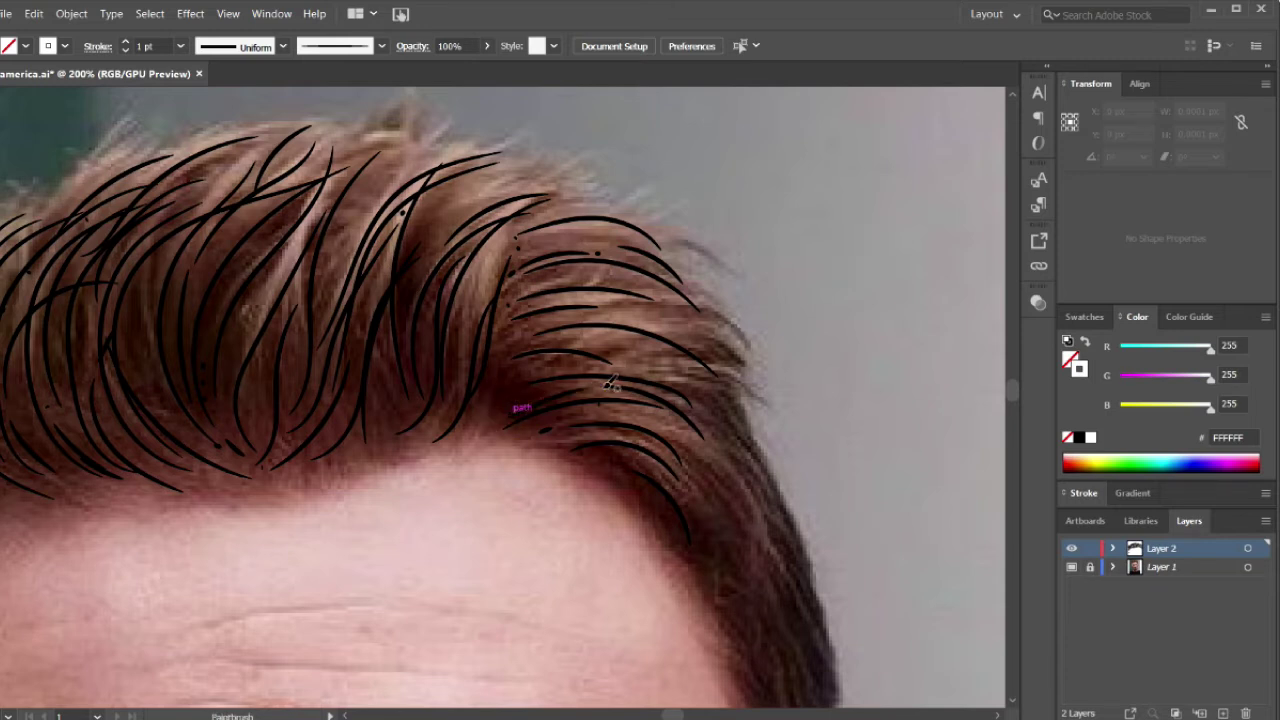
pyautogui.click(514, 346)
pyautogui.click(586, 331)
pyautogui.press('v')
pyautogui.press('b')
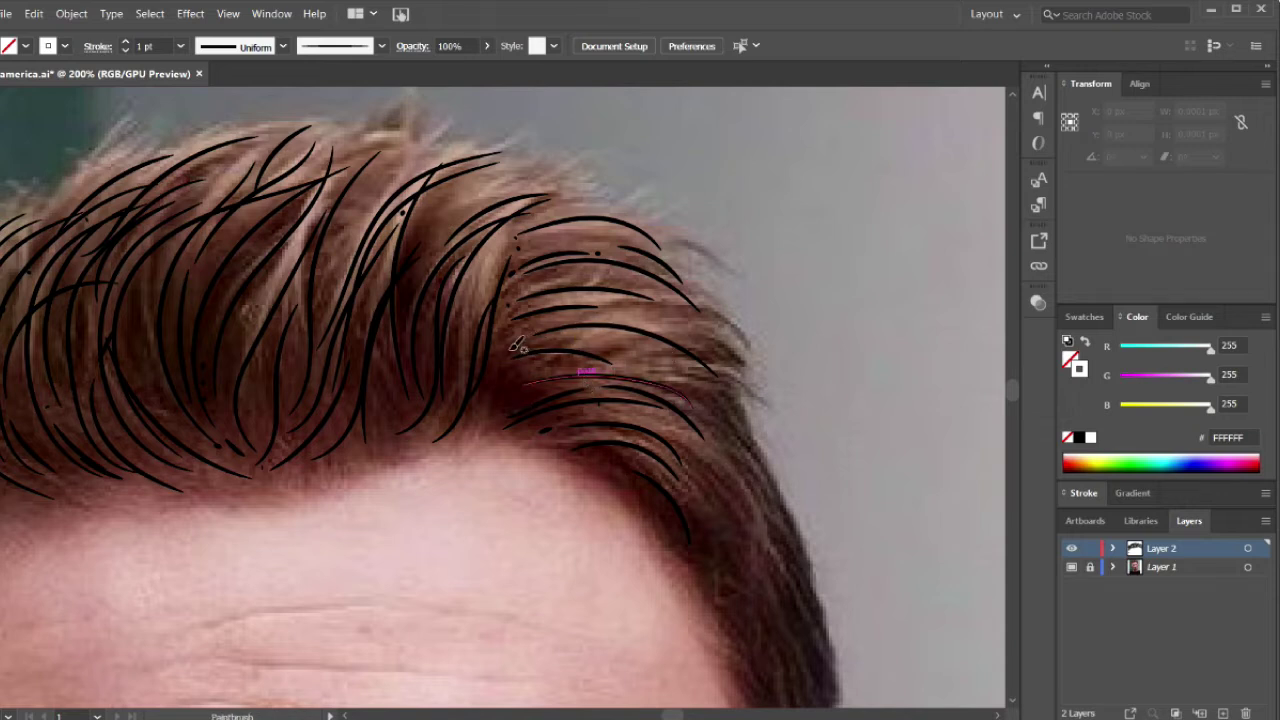
pyautogui.click(592, 333)
pyautogui.click(512, 347)
# - Draw curved strands along the hair's upper right and top edge
pyautogui.click(524, 244)
pyautogui.moveTo(524, 244); pyautogui.dragTo(640, 248)
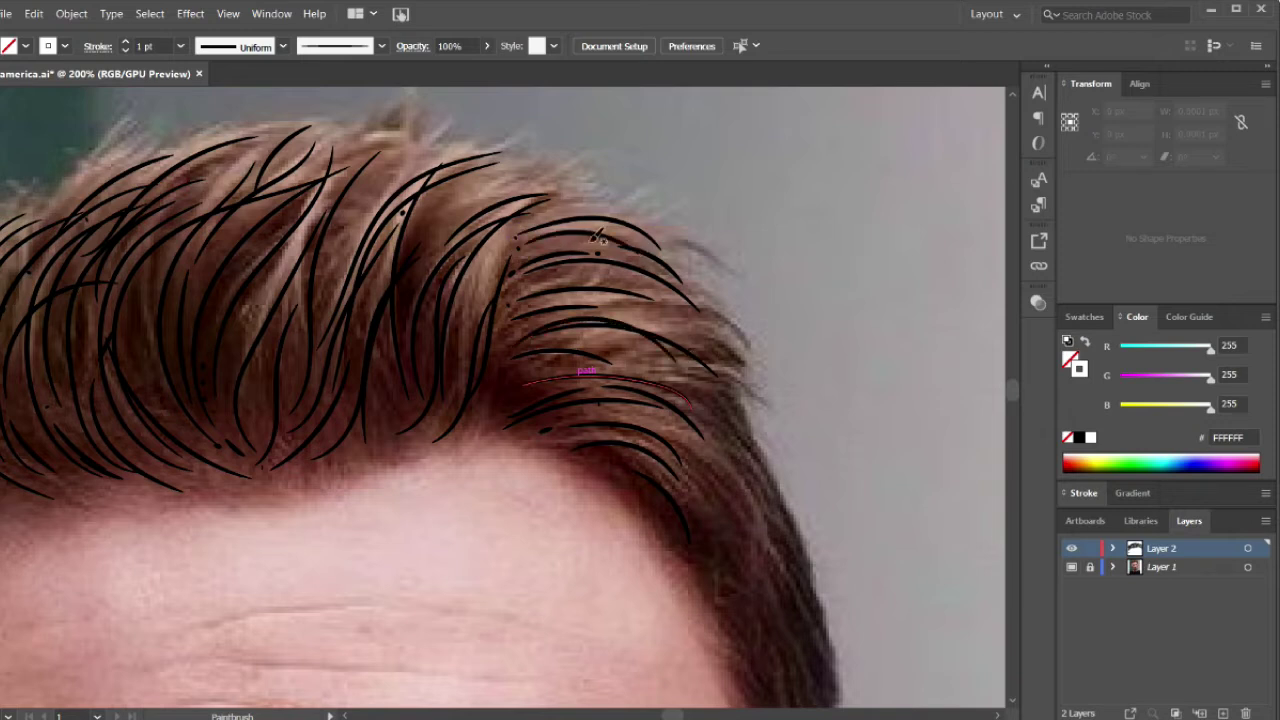
pyautogui.moveTo(533, 220); pyautogui.dragTo(622, 215)
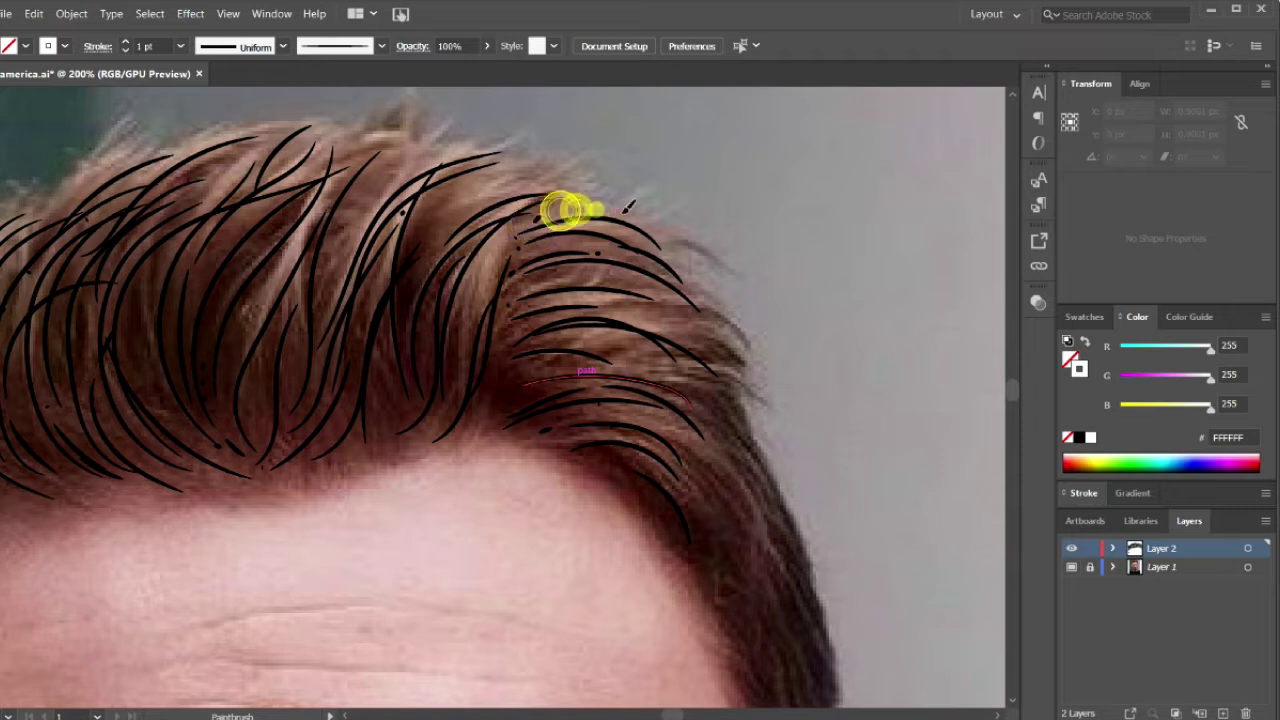
pyautogui.press('z')
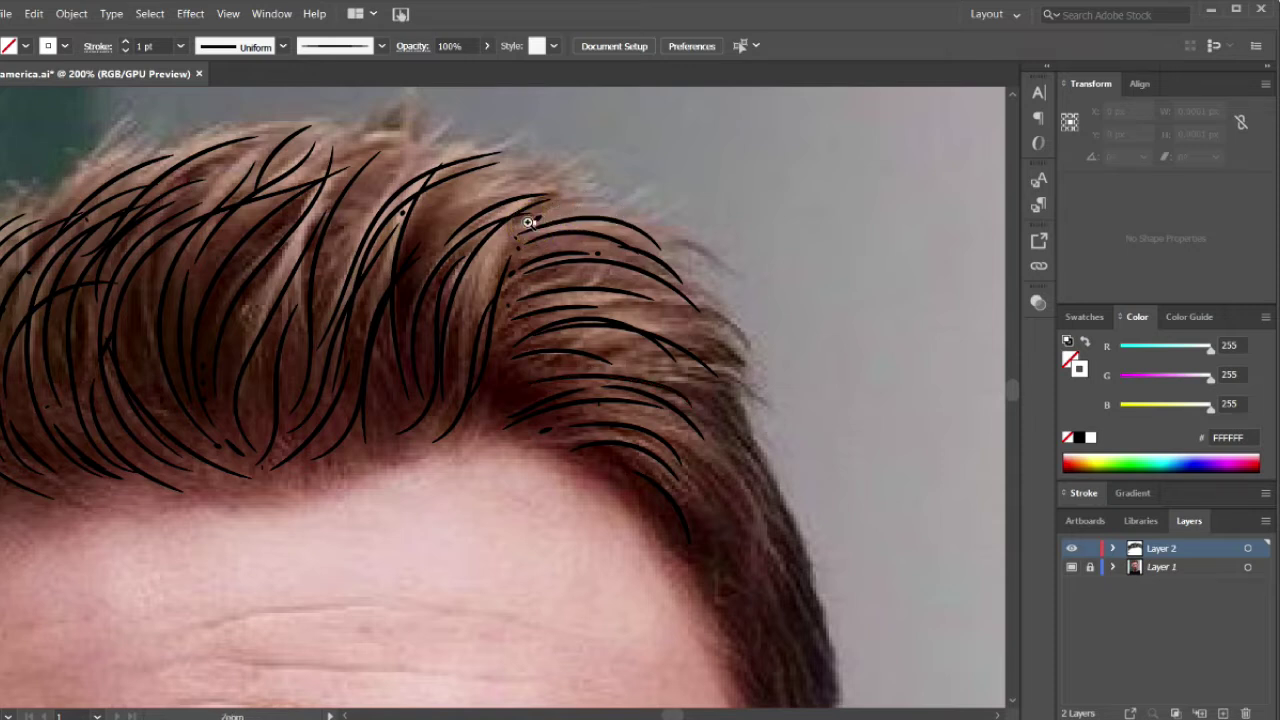
pyautogui.press('z')
pyautogui.press('b')
pyautogui.moveTo(575, 215); pyautogui.dragTo(656, 248)
pyautogui.moveTo(520, 223)
pyautogui.mouseDown()
pyautogui.moveTo(582, 198)
pyautogui.moveTo(660, 248)
pyautogui.mouseUp()
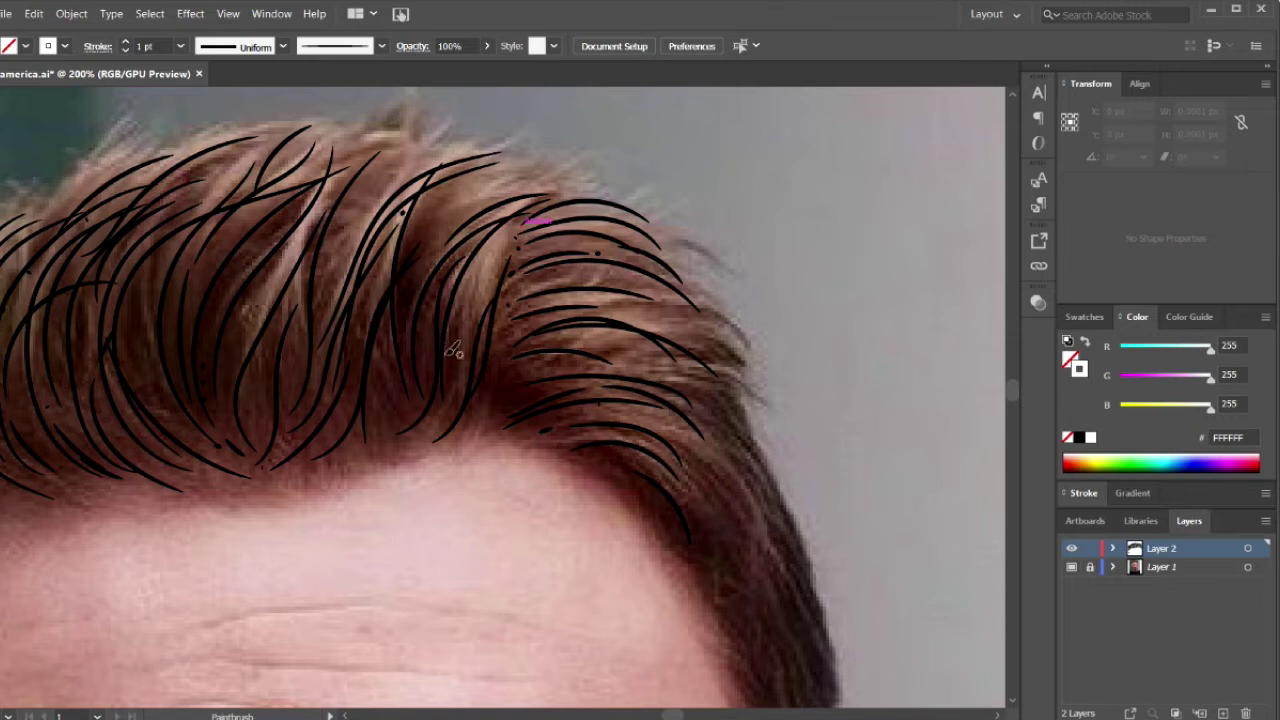
# - Add strands near the hairline, at the hair top and down the left side
pyautogui.moveTo(426, 427); pyautogui.dragTo(428, 423)
pyautogui.moveTo(457, 357); pyautogui.dragTo(470, 308)
pyautogui.click(466, 300)
pyautogui.press('v')
pyautogui.press('b')
pyautogui.moveTo(429, 432)
pyautogui.mouseDown()
pyautogui.moveTo(452, 410)
pyautogui.moveTo(478, 306)
pyautogui.moveTo(515, 238)
pyautogui.mouseUp()
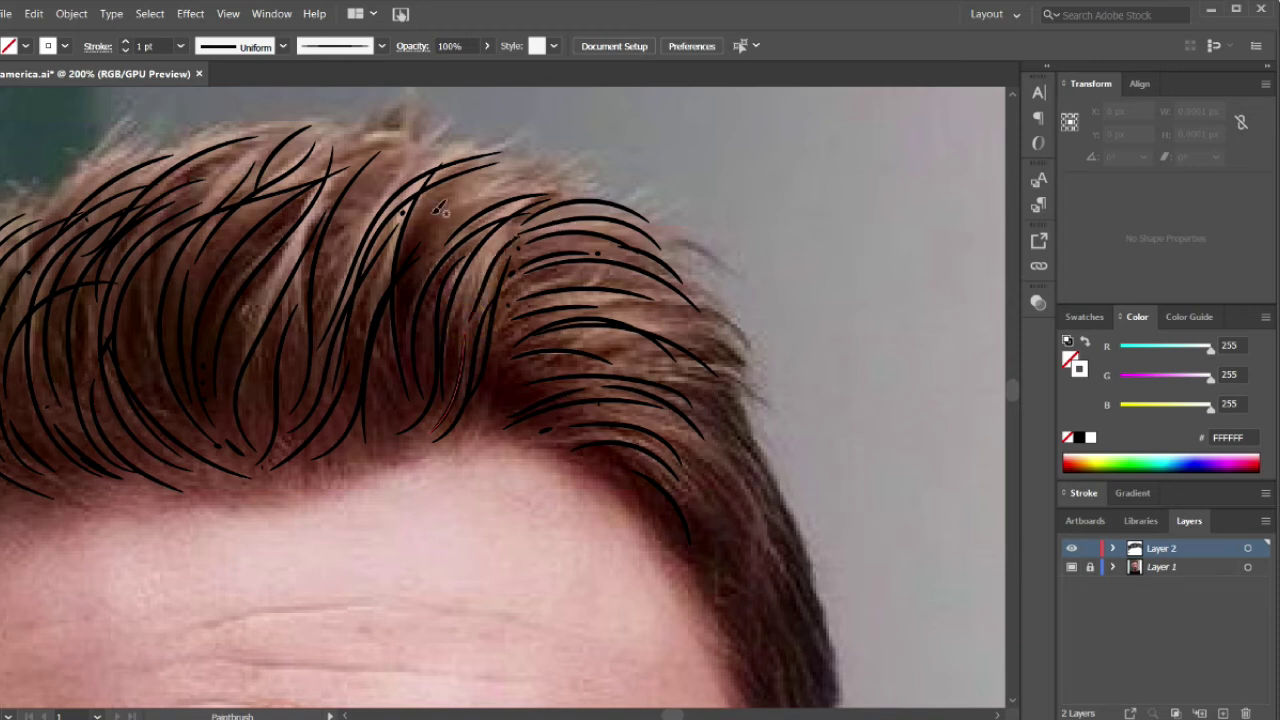
pyautogui.click(414, 280)
pyautogui.moveTo(525, 189); pyautogui.dragTo(496, 194)
pyautogui.hotkey('ctrl', '-')
pyautogui.moveTo(322, 450); pyautogui.dragTo(316, 281)
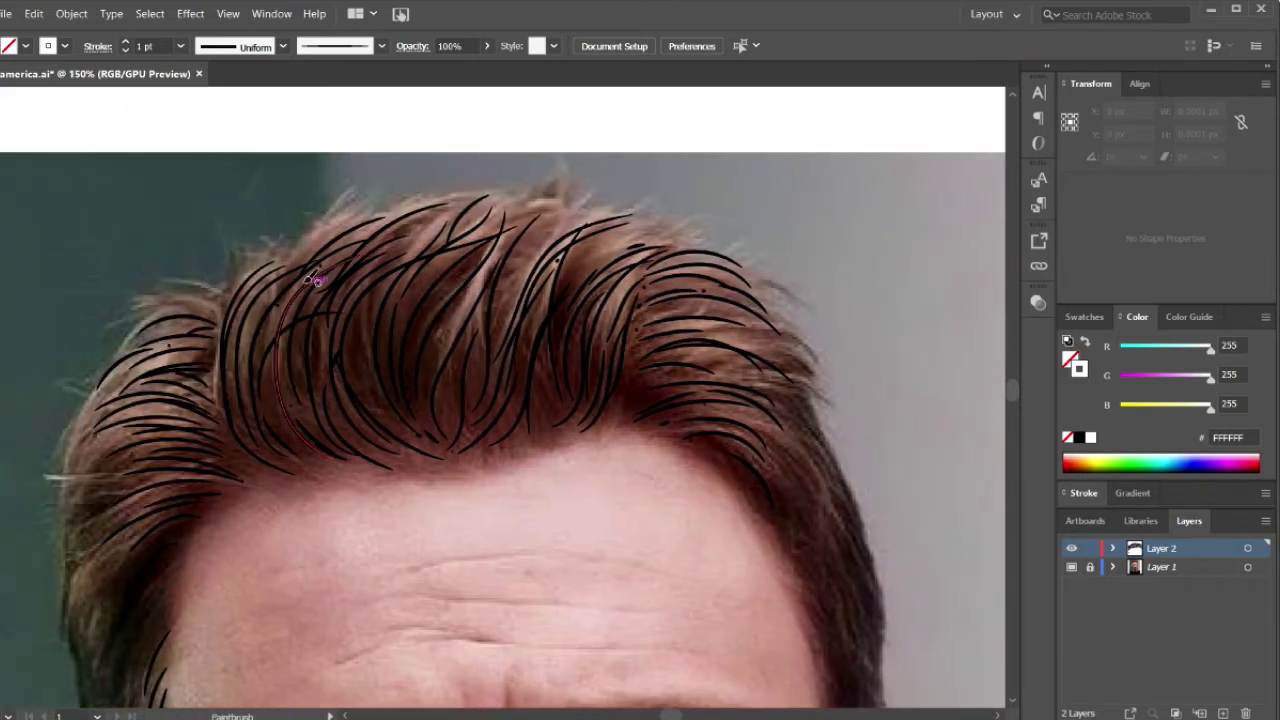
# - Try marquee-selecting the hair strands, then deselect them
pyautogui.hotkey('ctrl', 'z')
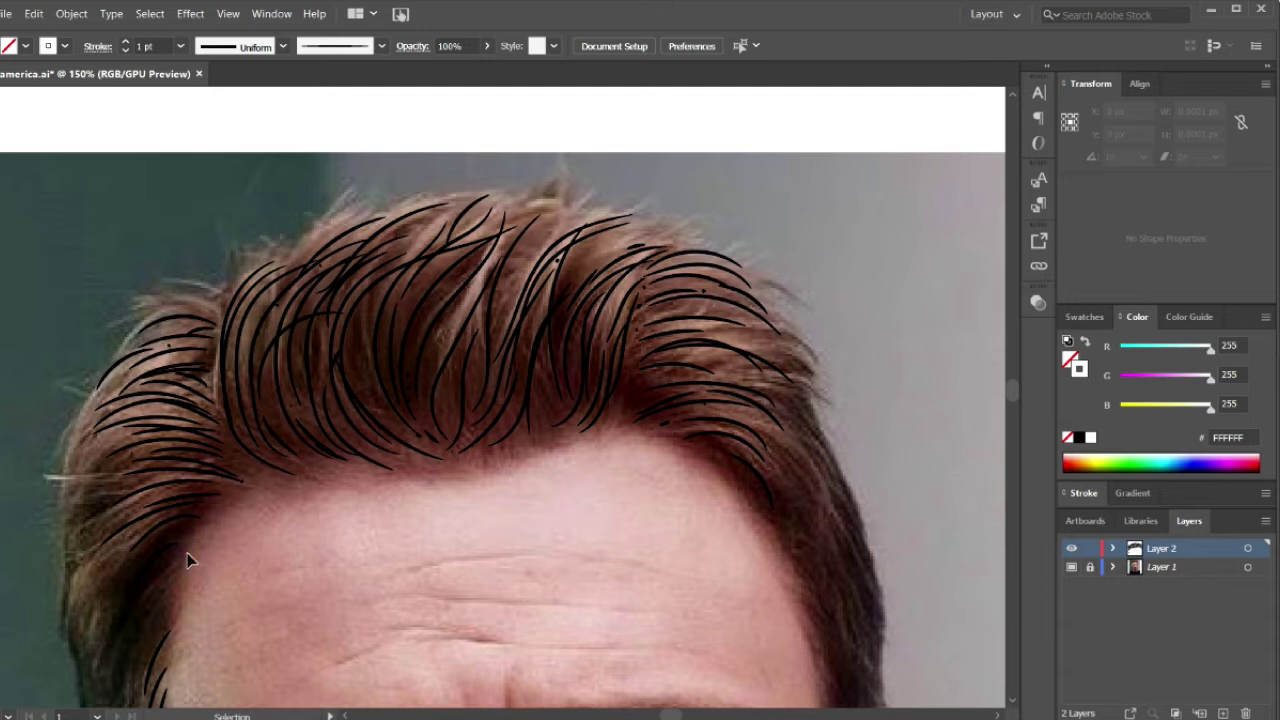
pyautogui.scroll(-3, 231, 637)
pyautogui.rightClick(134, 340)
pyautogui.click(90, 202)
pyautogui.moveTo(80, 194); pyautogui.dragTo(920, 595)
pyautogui.click(869, 400)
pyautogui.click(911, 262)
pyautogui.click(123, 122)
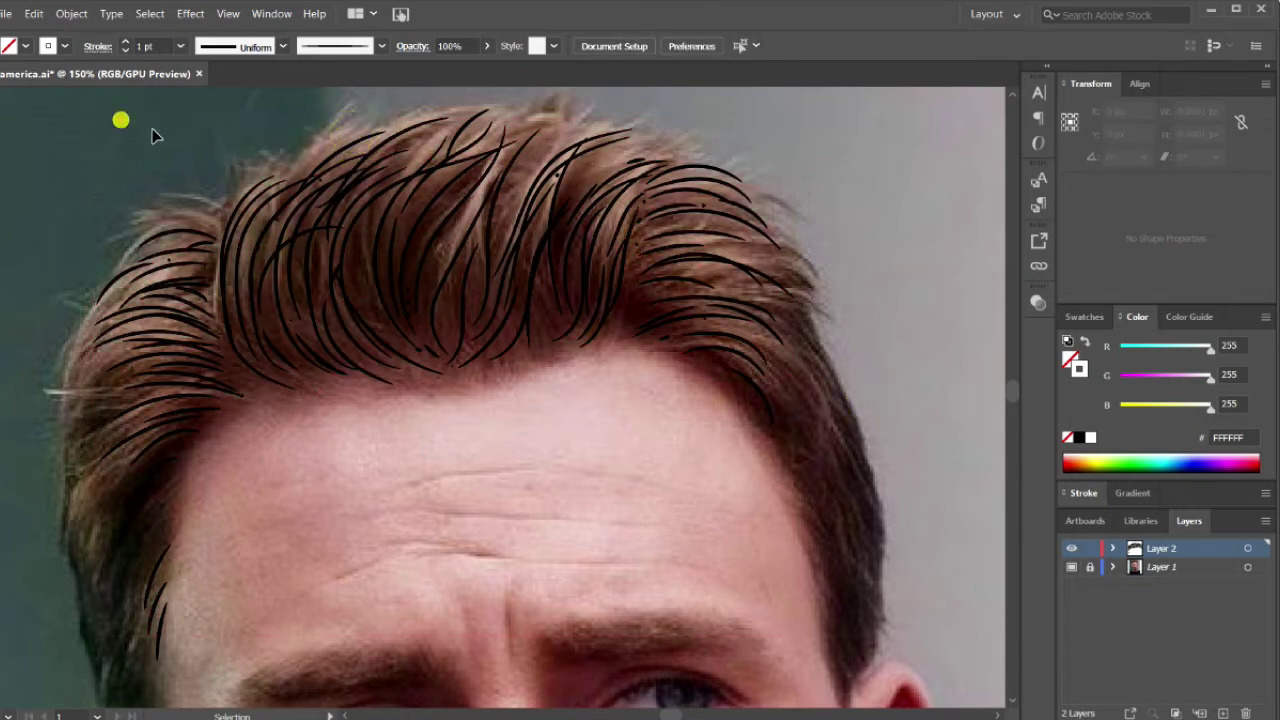
# - Select all strands with Ctrl+A, swap fill and stroke, then swap back
pyautogui.scroll(-2, 888, 464)
pyautogui.hotkey('ctrl', 'a')
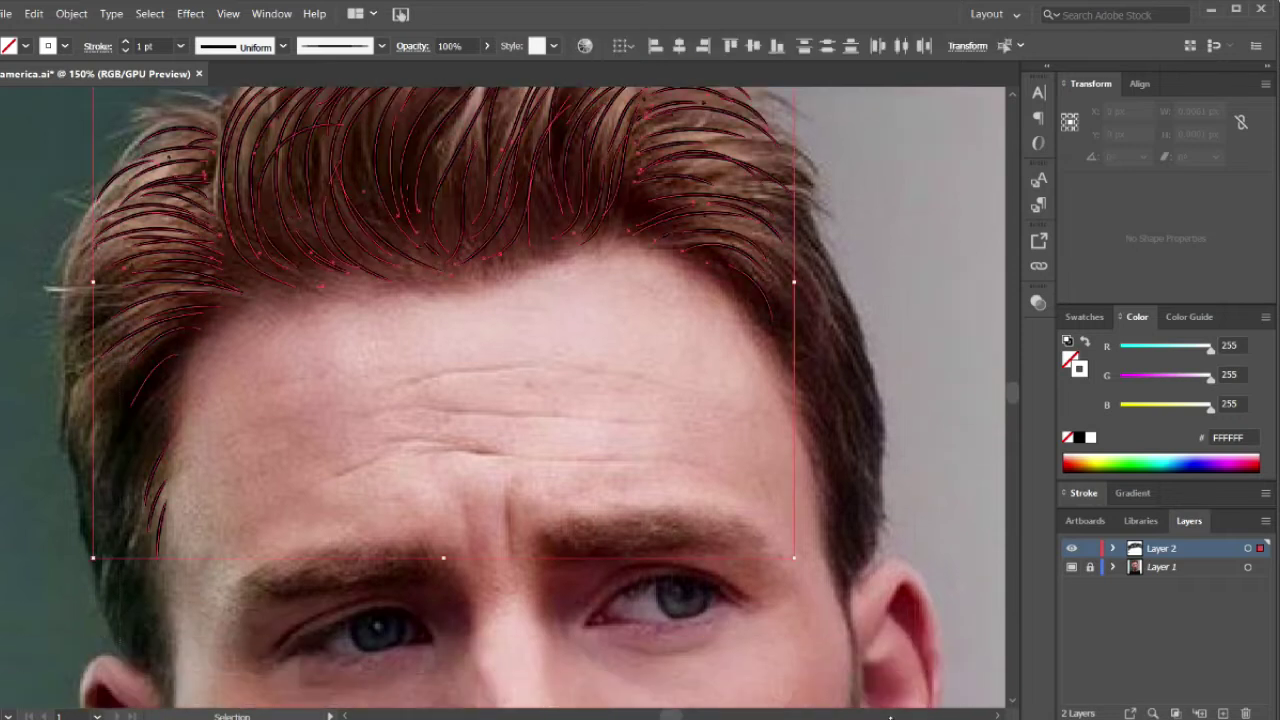
pyautogui.scroll(4, 545, 544)
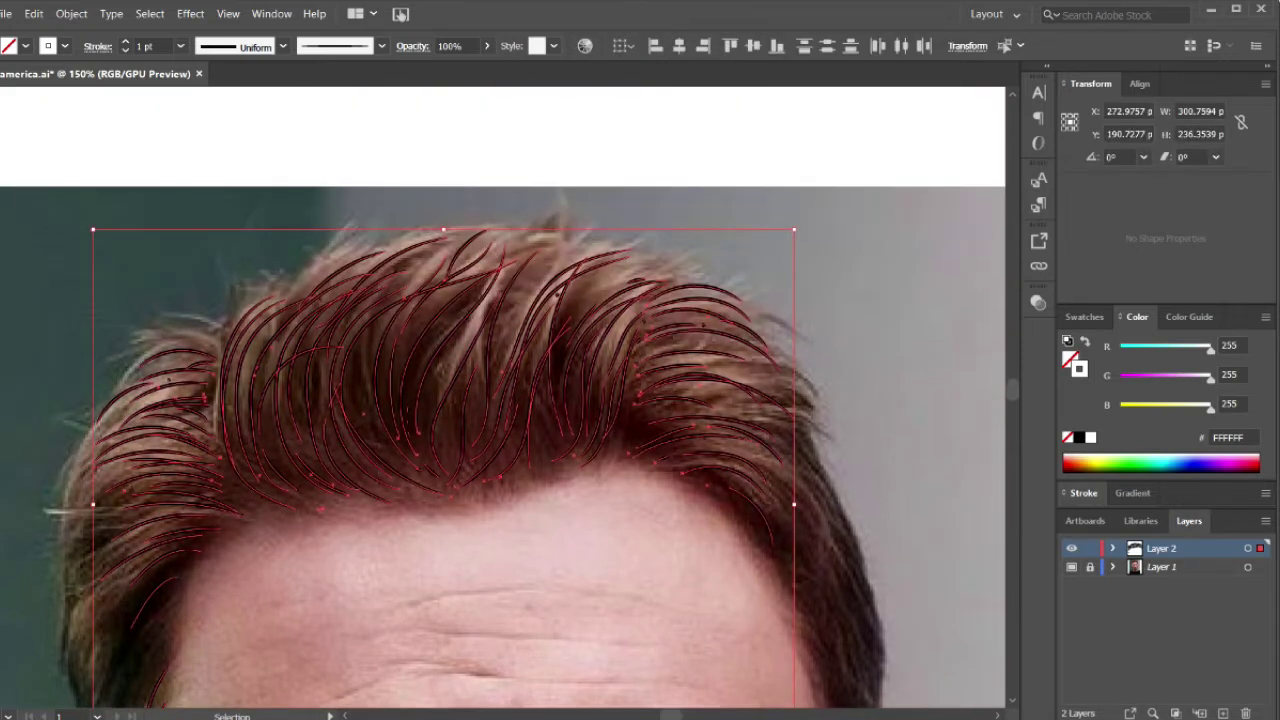
pyautogui.click(48, 510)
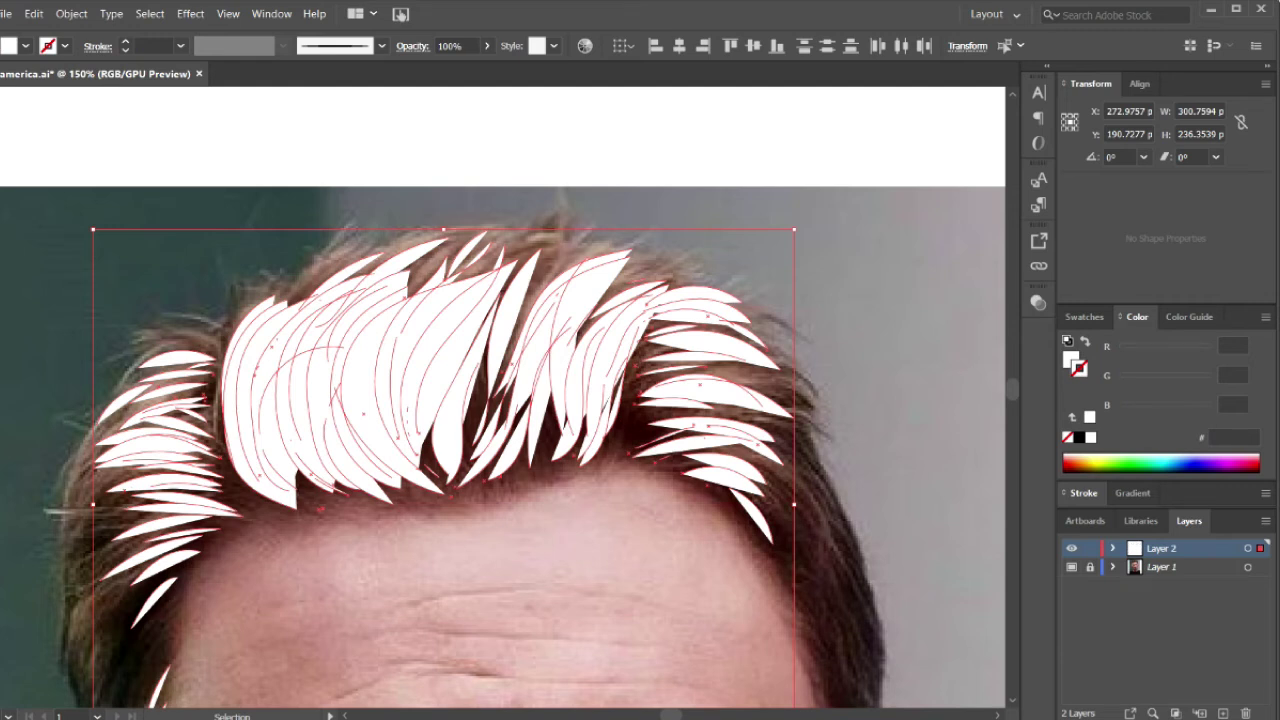
pyautogui.click(48, 510)
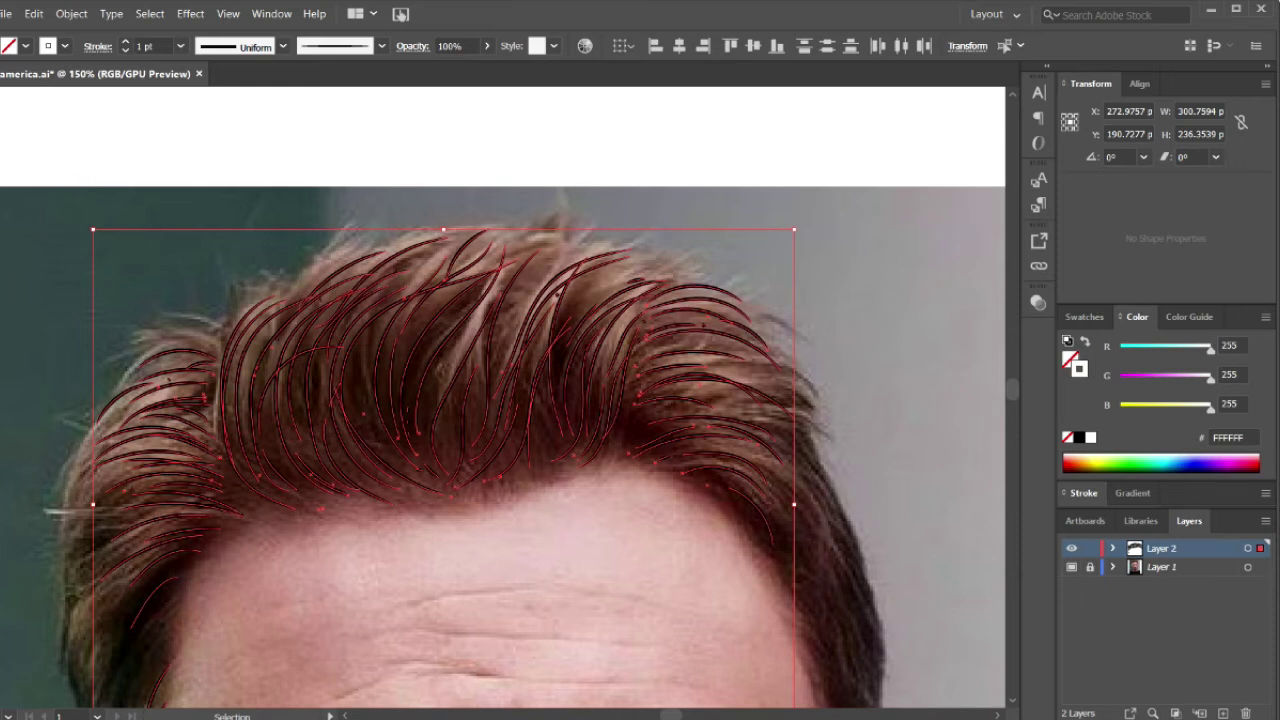
# - Eyedrop the hair colour and trial it as a fill before restoring thin strokes
pyautogui.press('i')
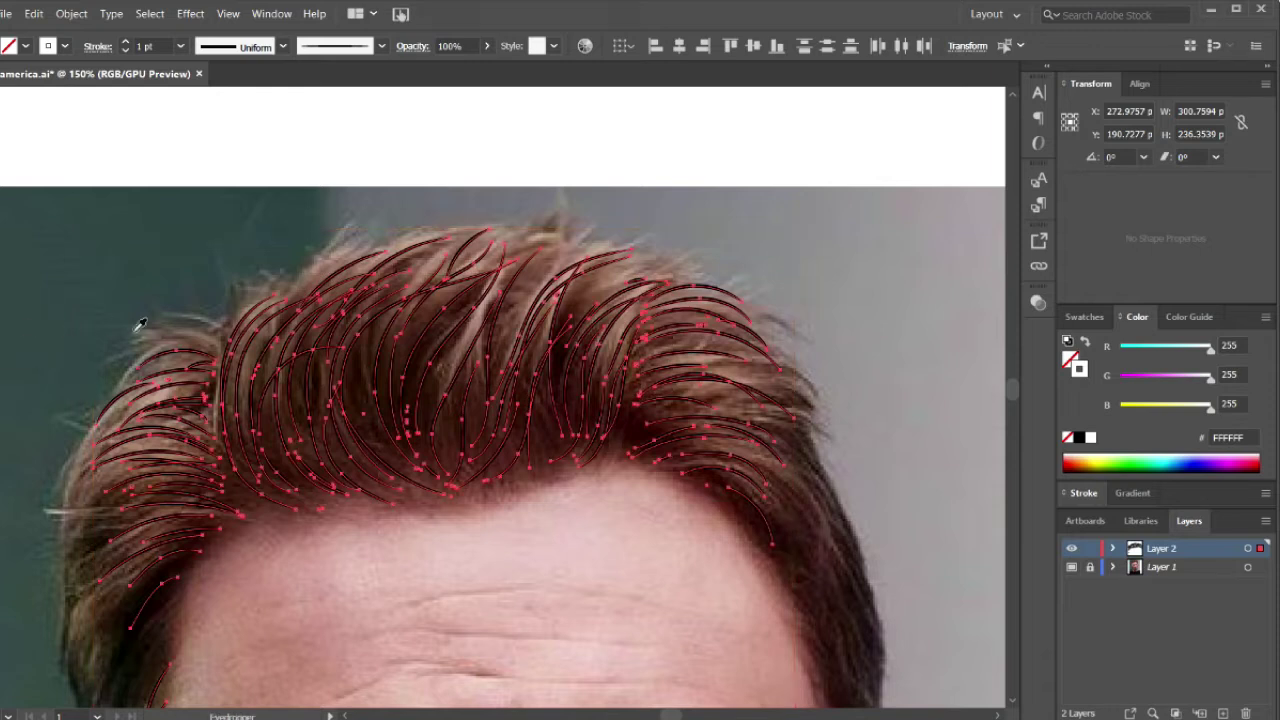
pyautogui.click(471, 322)
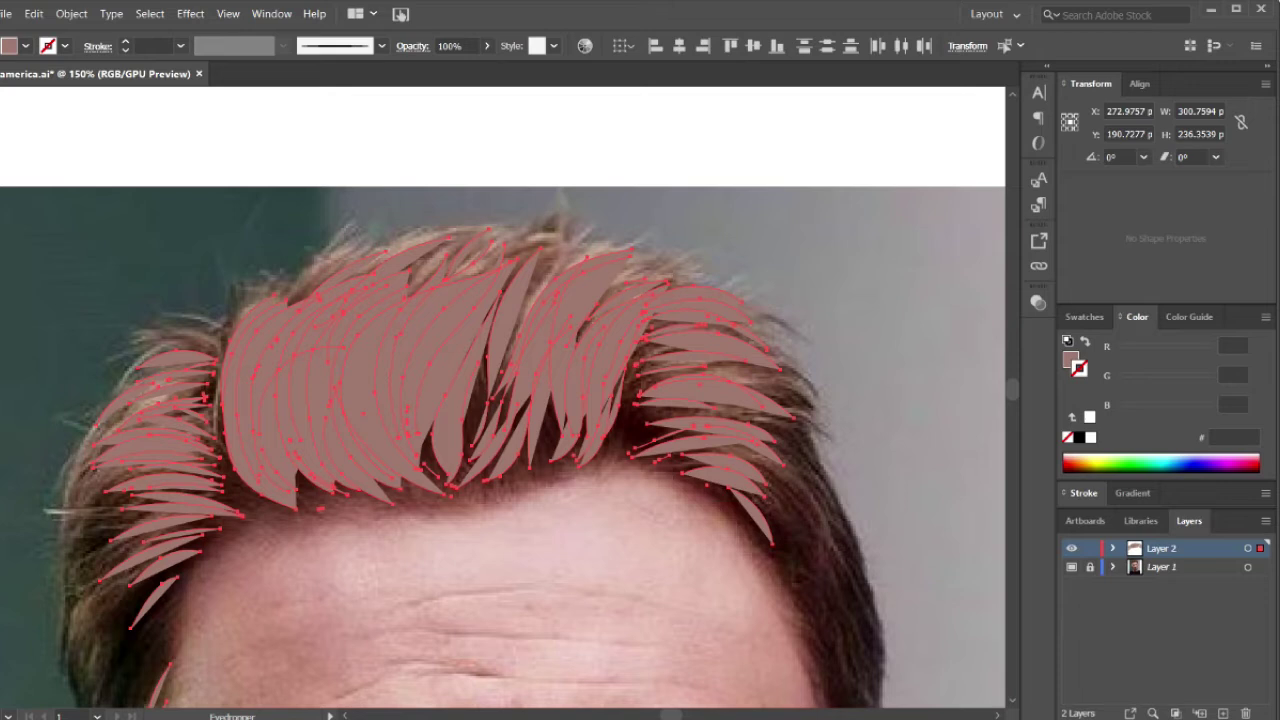
pyautogui.click(3, 452)
pyautogui.click(3, 452)
pyautogui.click(3, 452)
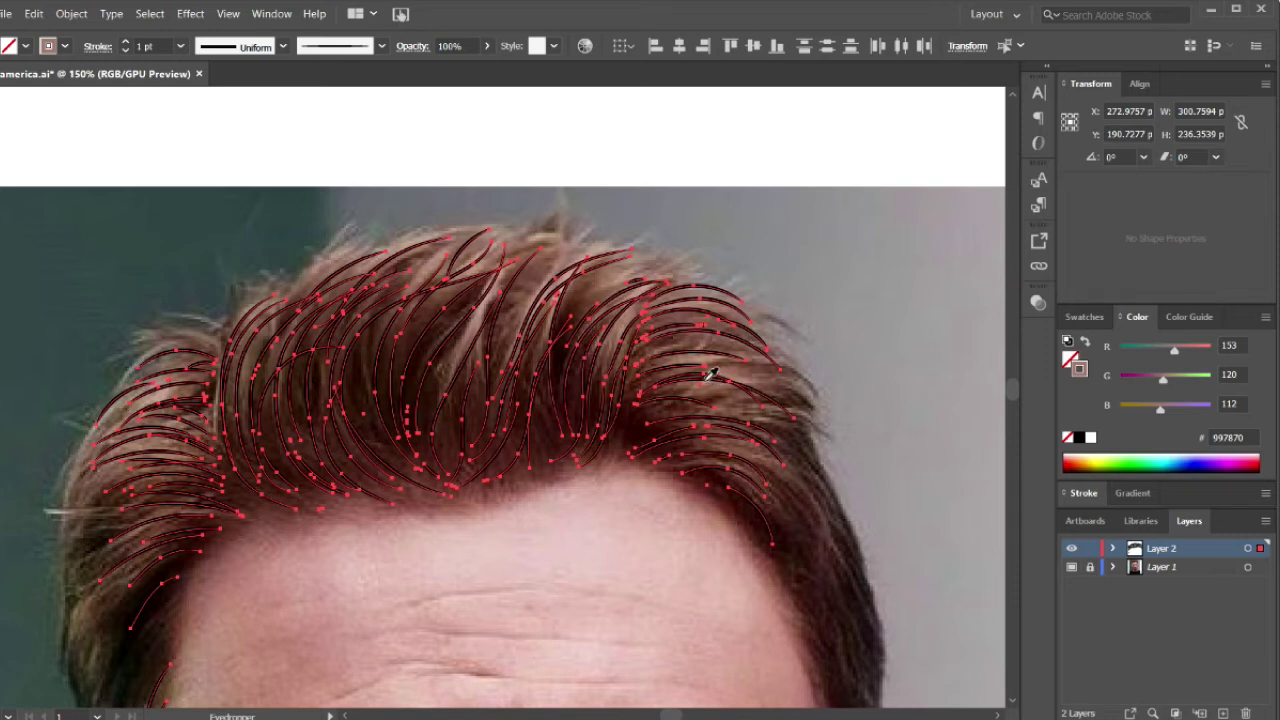
# - Sample brownish-grey, tan and pinkish-brown hair shades, then undo the trial fills
pyautogui.click(479, 324)
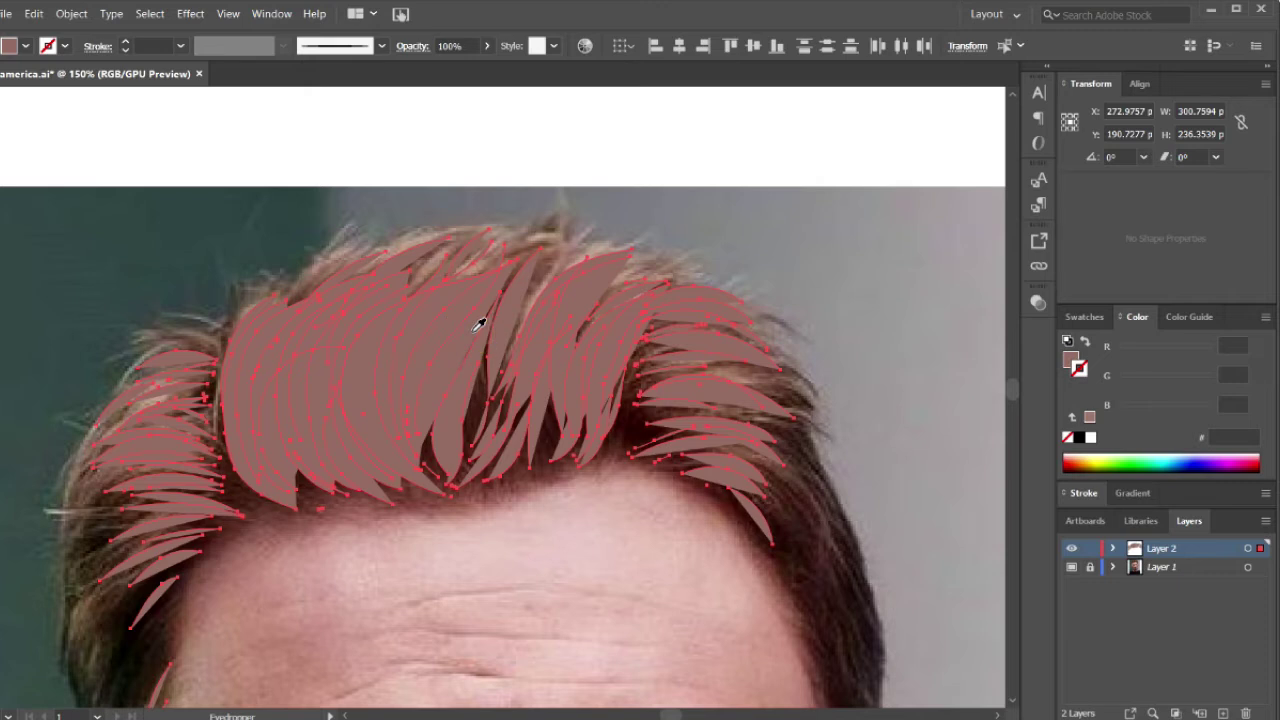
pyautogui.click(411, 240)
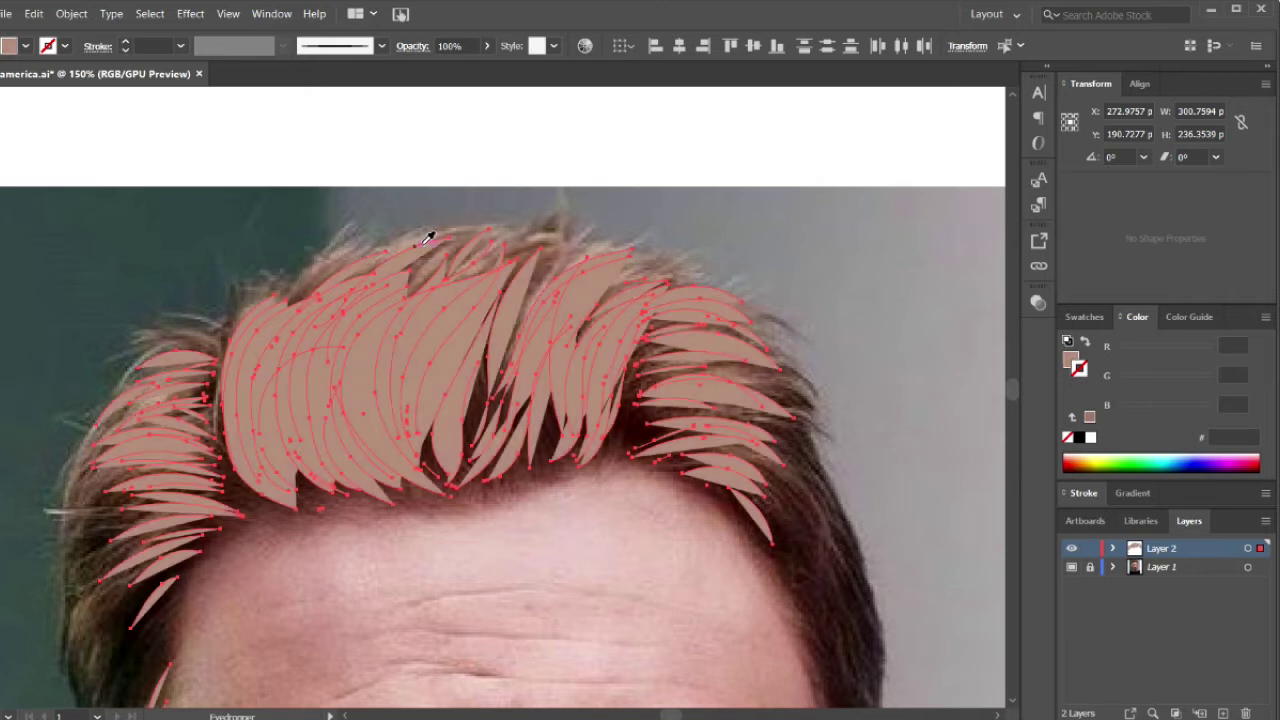
pyautogui.click(563, 260)
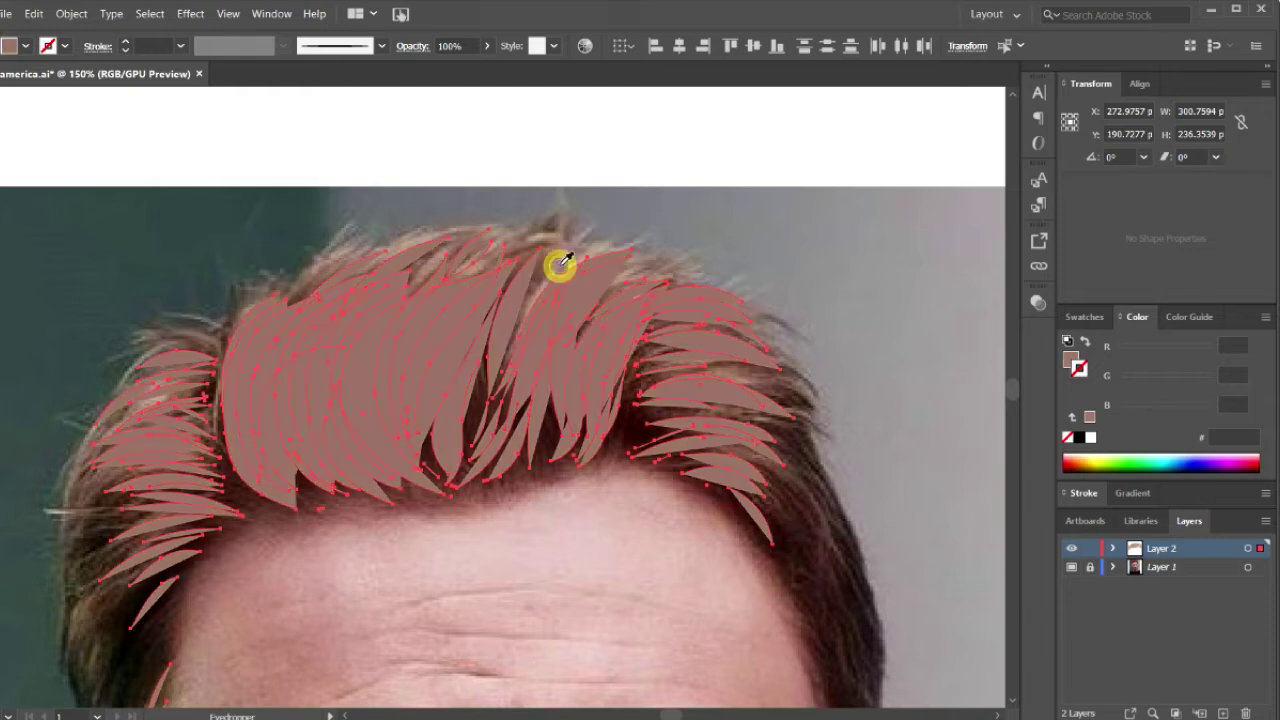
pyautogui.hotkey('ctrl', 'z')
pyautogui.hotkey('ctrl', 'z')
pyautogui.hotkey('ctrl', 'z')
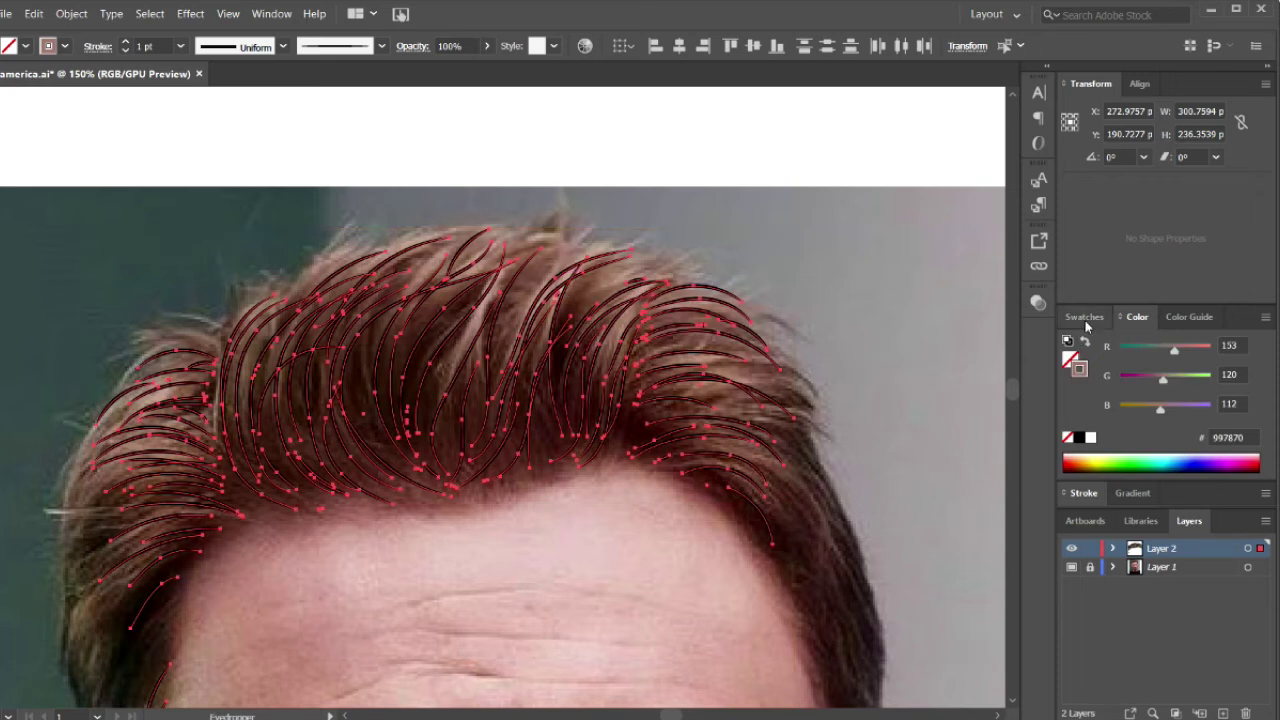
pyautogui.click(1086, 493)
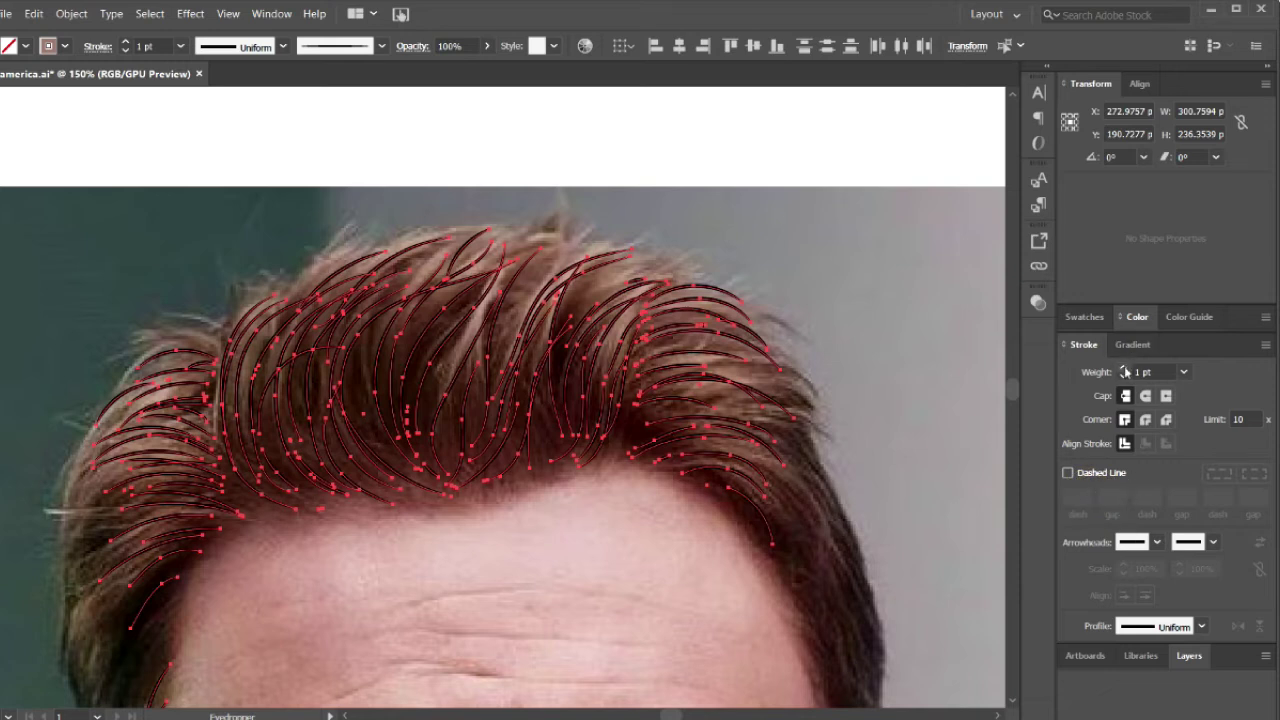
# - Raise the hair strands' stroke weight from 1 pt to 2 pt
pyautogui.click(1123, 367)
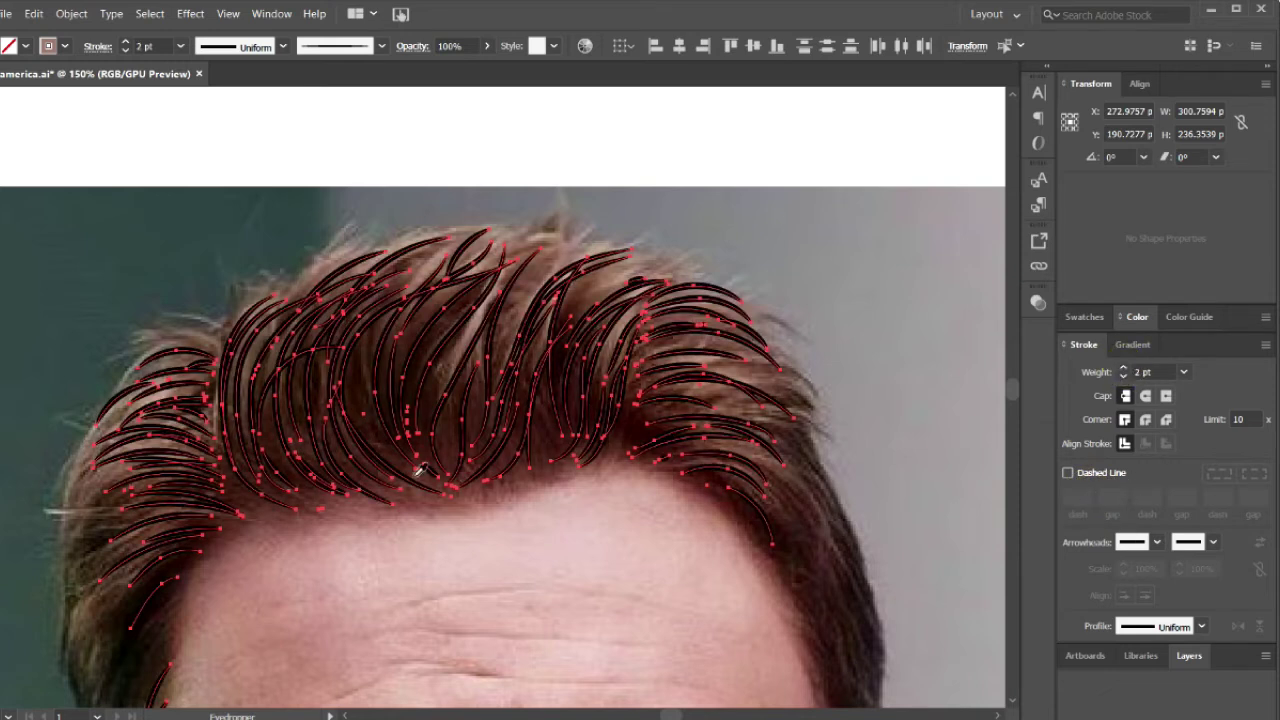
pyautogui.press('v')
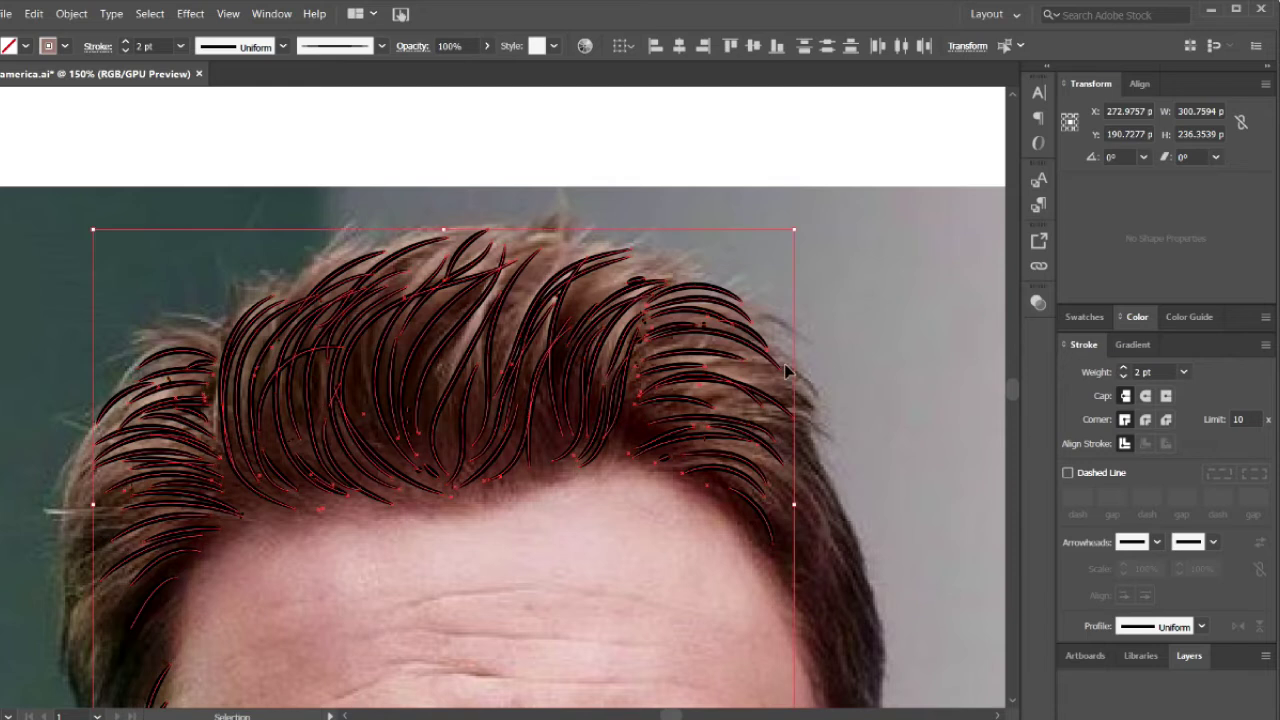
pyautogui.click(822, 365)
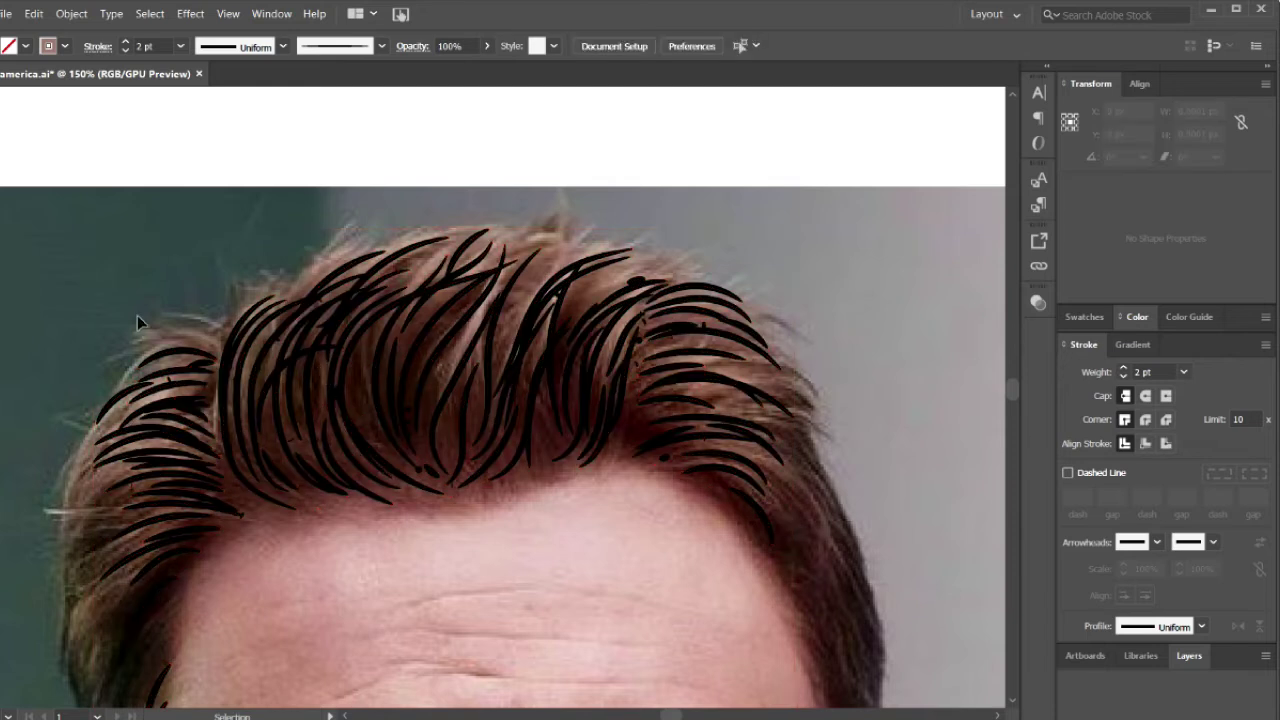
pyautogui.scroll(-2, 140, 315)
pyautogui.click(243, 186)
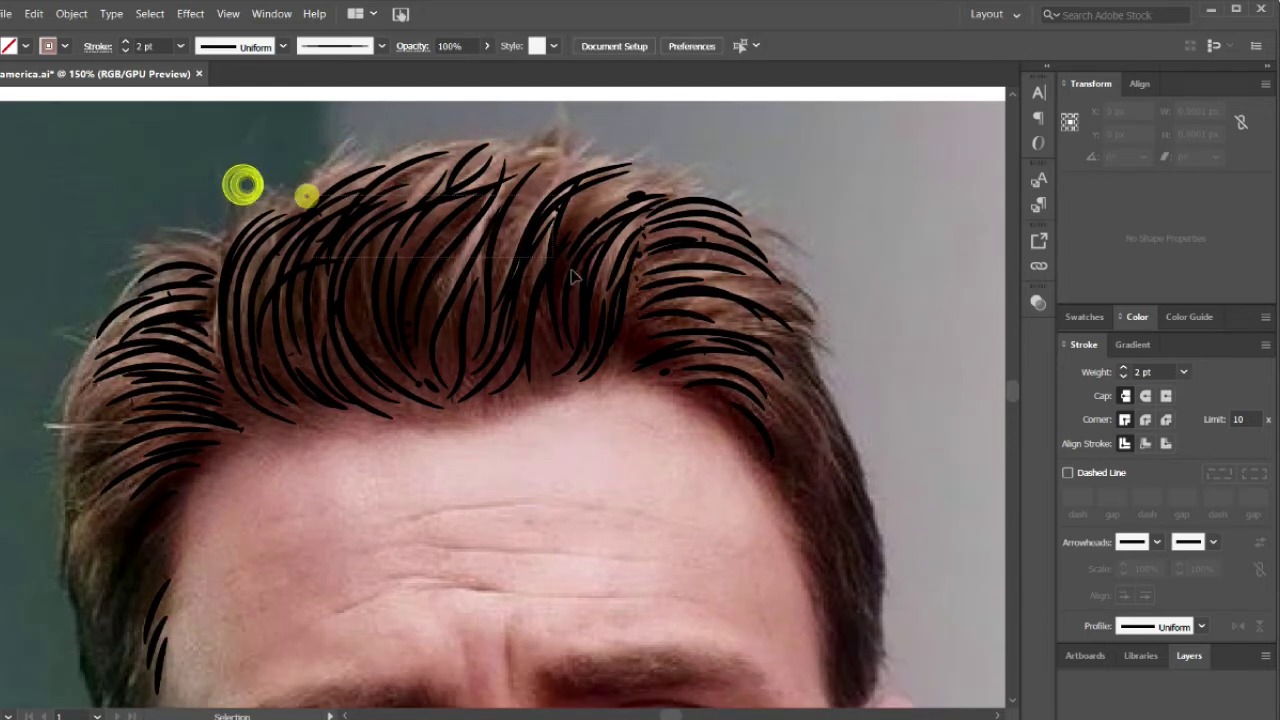
# - Check the central and right-side strand groups, then select all strands
pyautogui.click(900, 329)
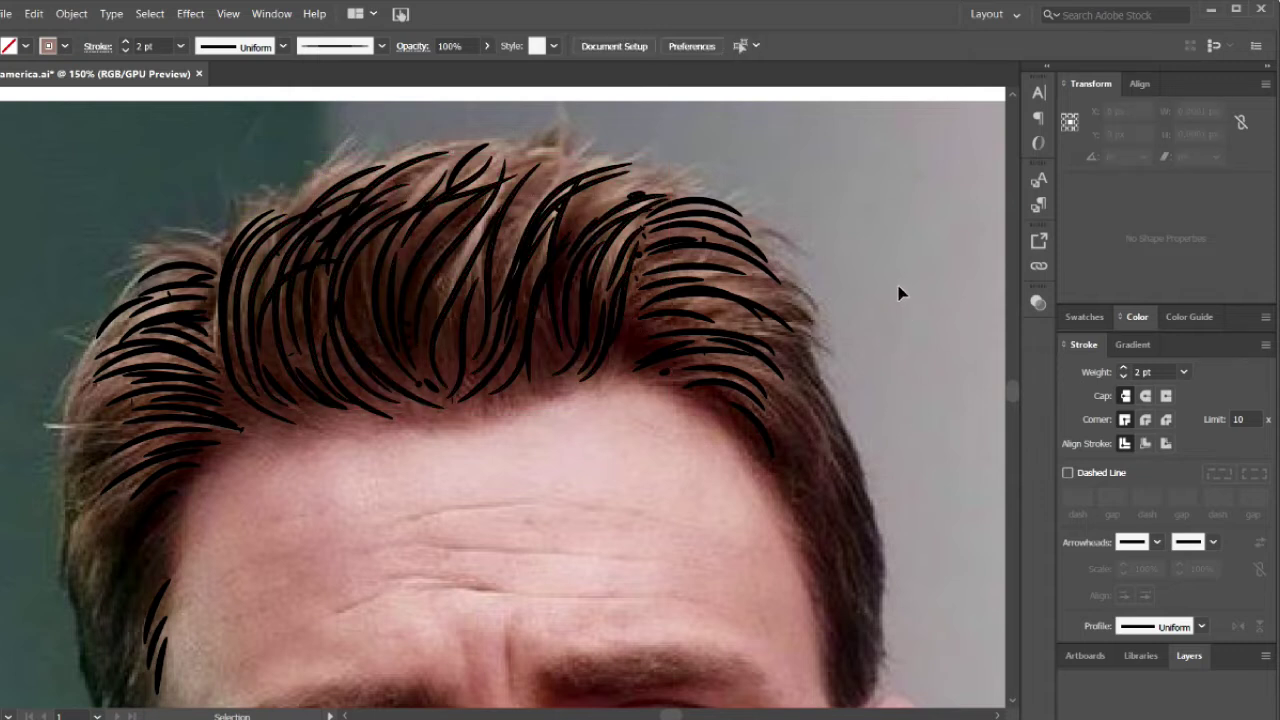
pyautogui.moveTo(894, 286); pyautogui.dragTo(720, 230)
pyautogui.click(249, 143)
pyautogui.click(743, 688)
pyautogui.click(51, 129)
pyautogui.hotkey('ctrl', 'a')
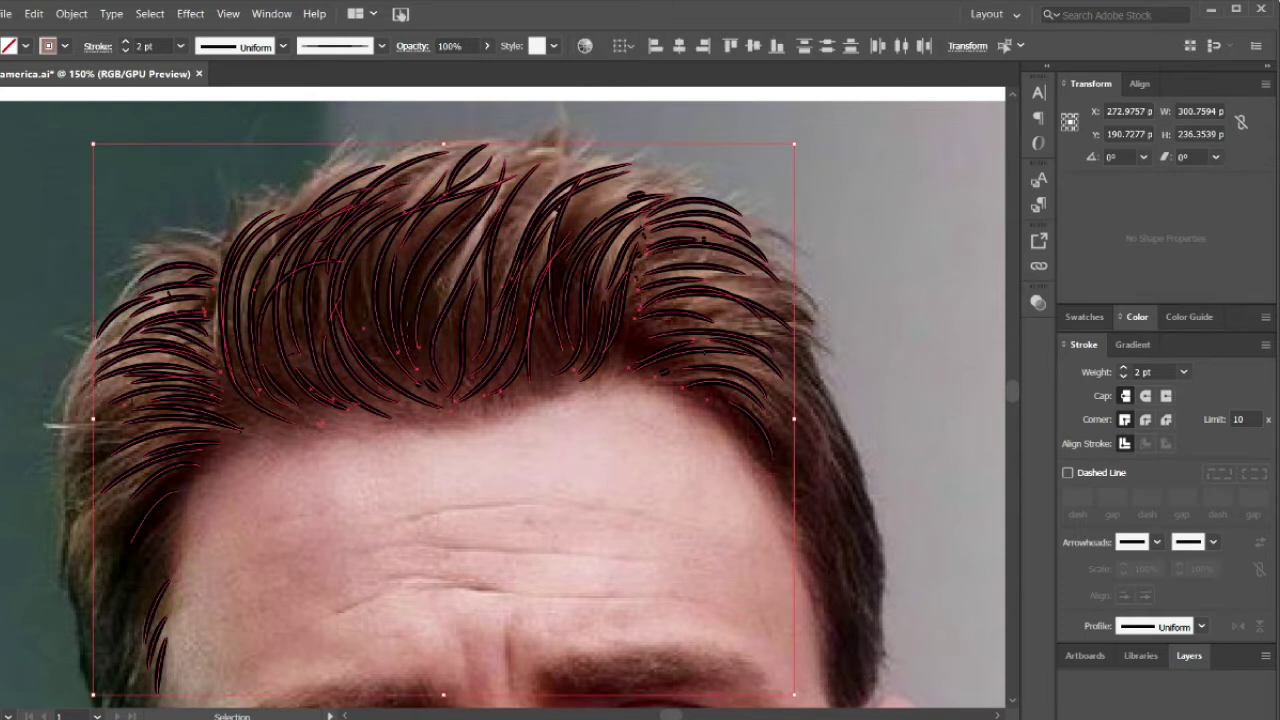
# - Turn the 2 pt brush strands into filled black outlines with Object > Expand Appearance
pyautogui.click(1195, 323)
pyautogui.click(1096, 346)
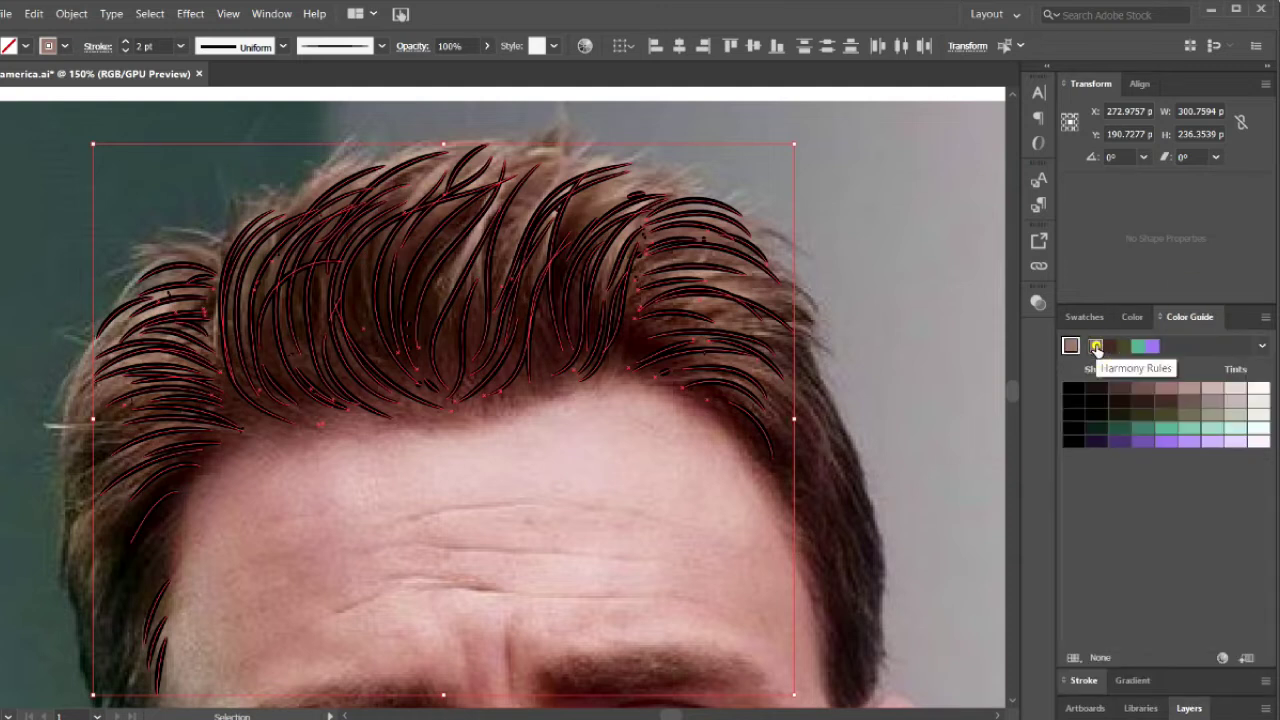
pyautogui.click(34, 13)
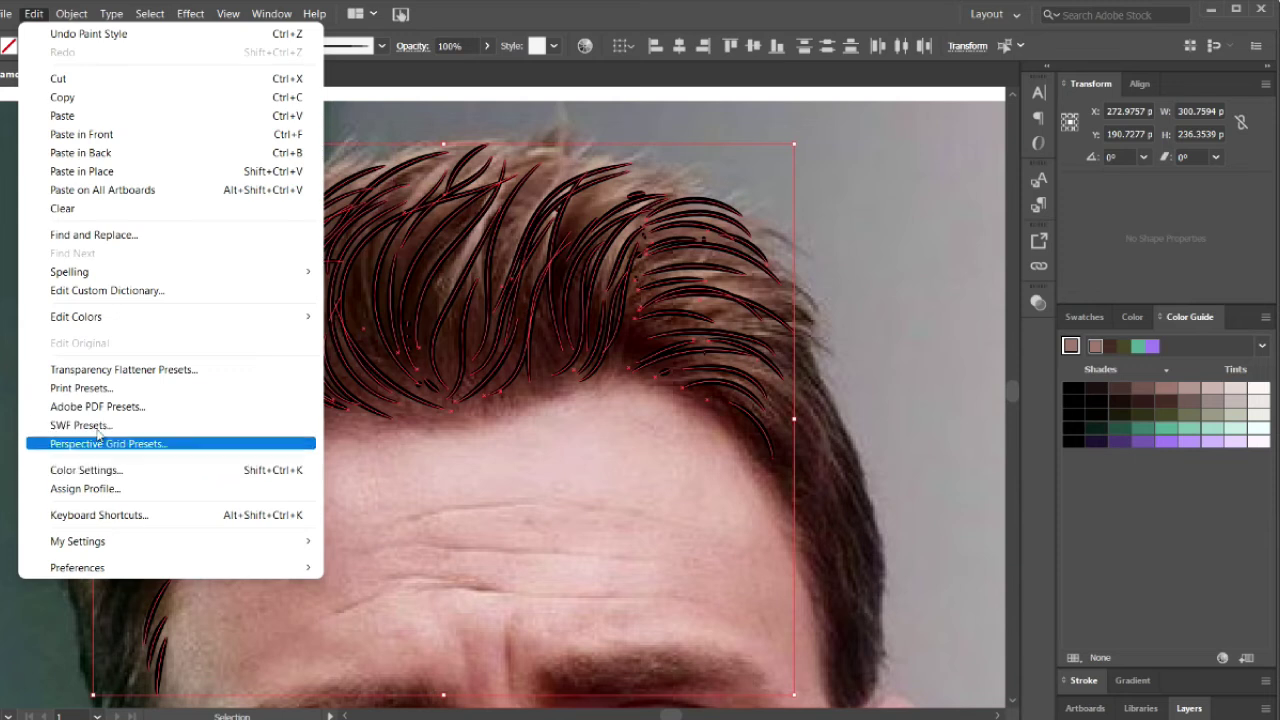
pyautogui.click(87, 25)
pyautogui.click(87, 25)
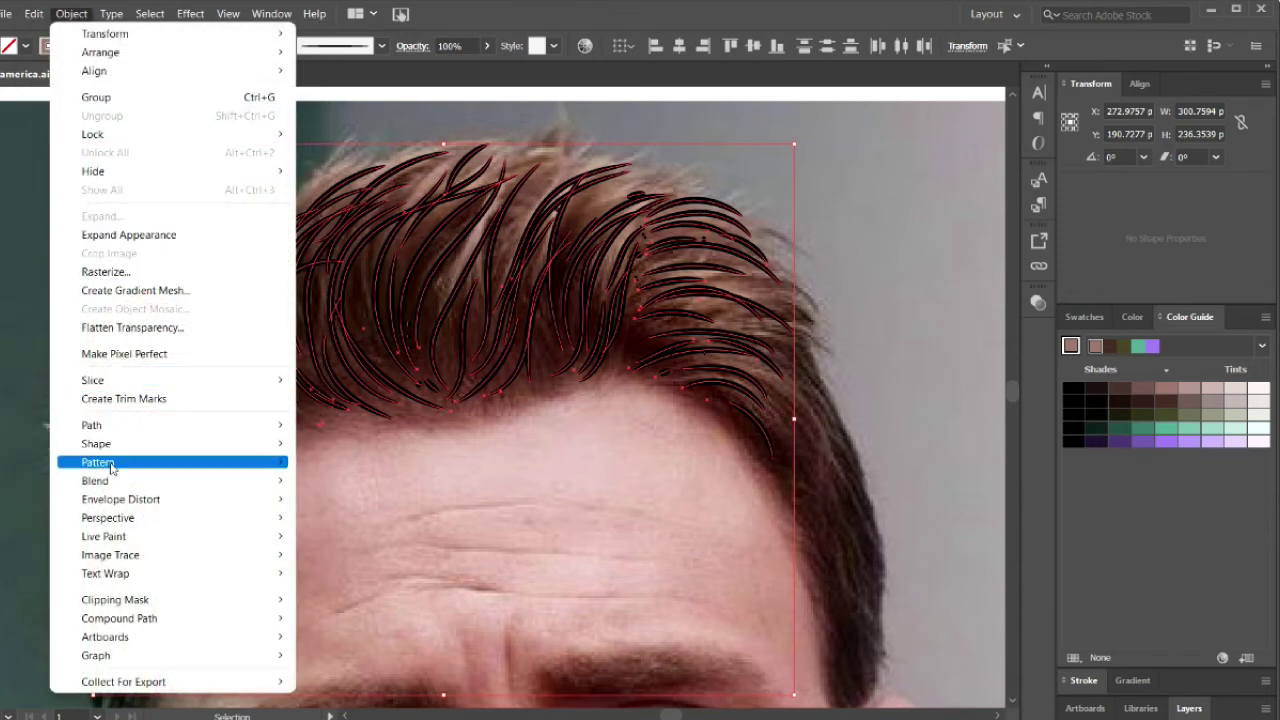
pyautogui.moveTo(71, 13)
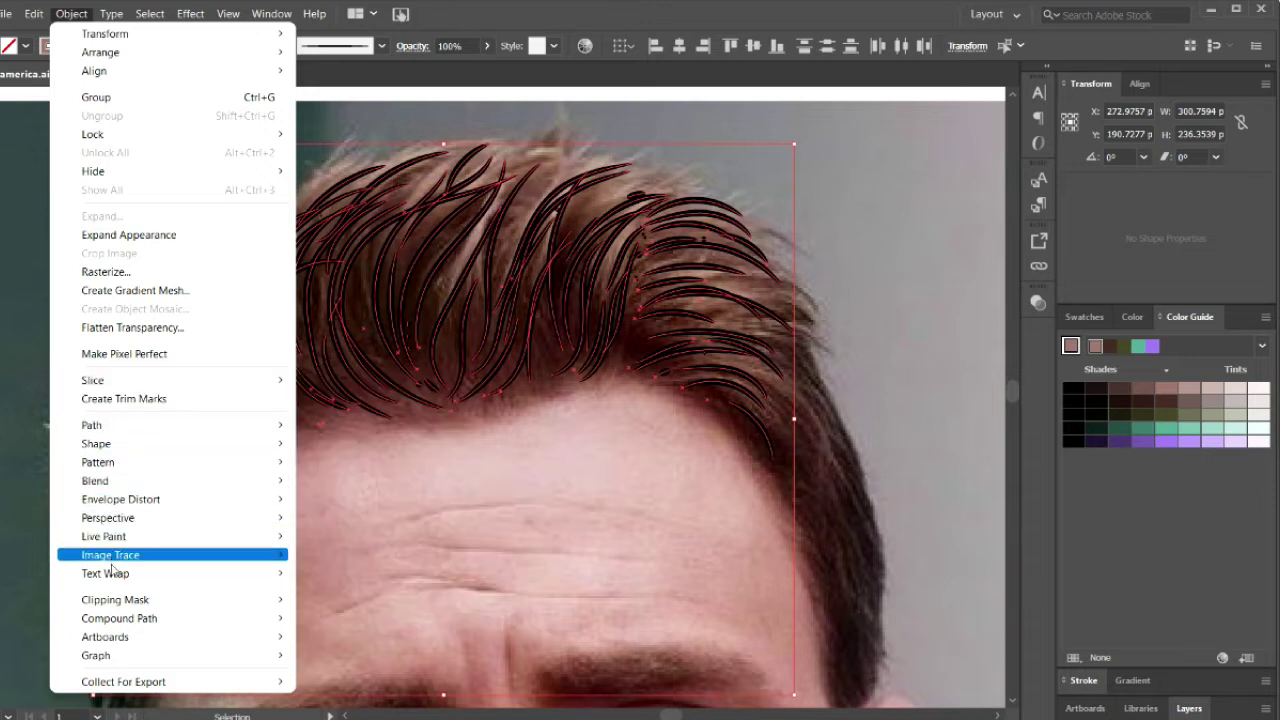
pyautogui.click(122, 235)
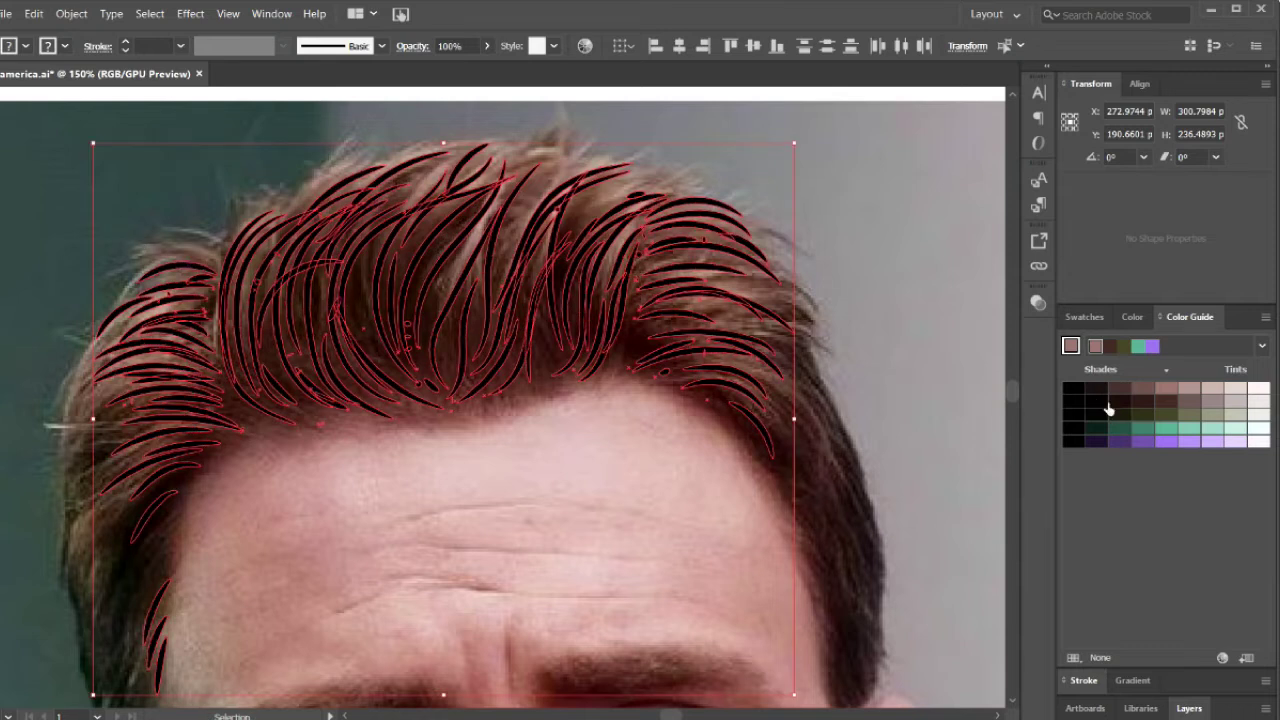
# - Try darker and light pink Color Guide shades on the strands
pyautogui.click(1070, 345)
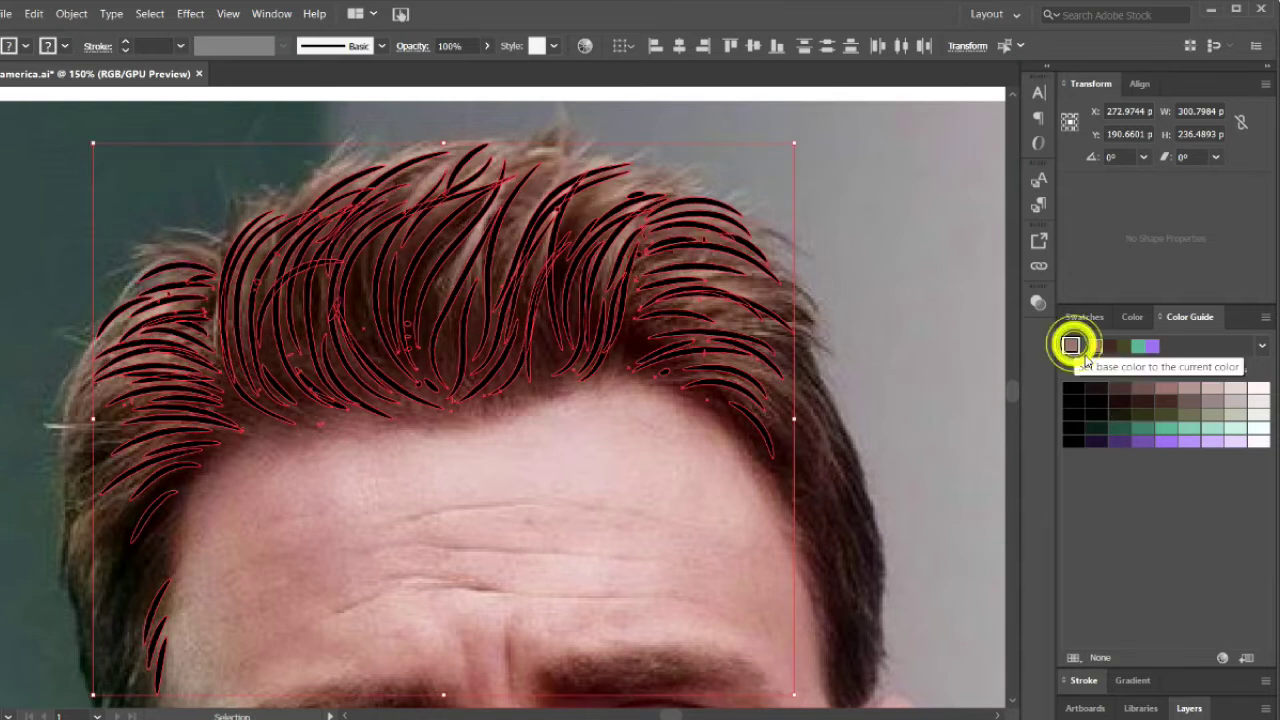
pyautogui.click(1120, 390)
pyautogui.click(1142, 420)
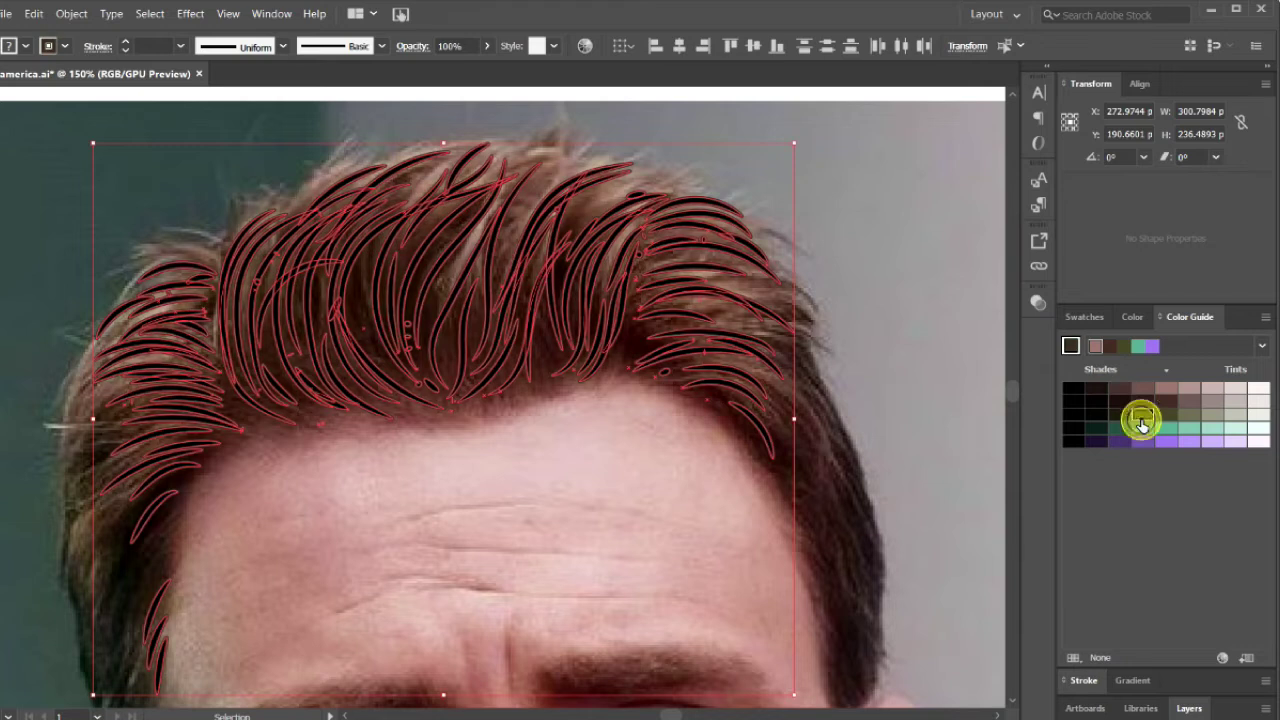
pyautogui.click(1140, 420)
pyautogui.click(1142, 424)
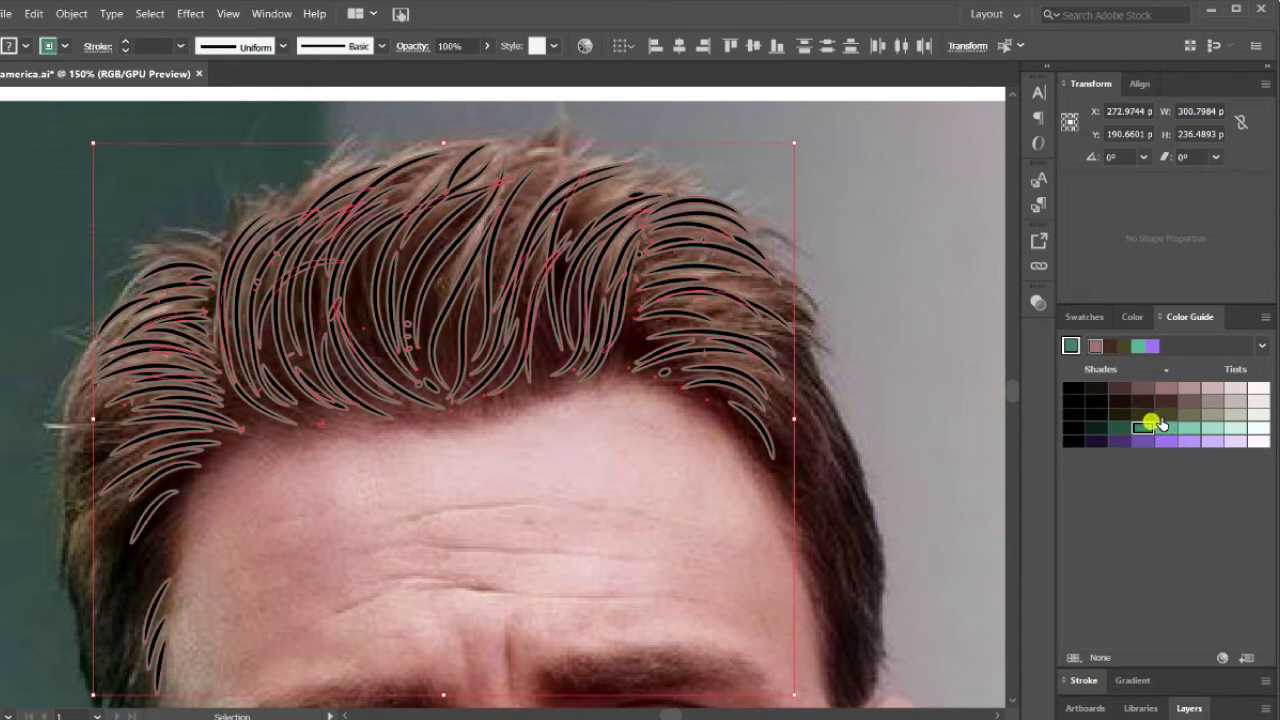
pyautogui.click(1165, 414)
pyautogui.click(1173, 405)
pyautogui.click(1210, 389)
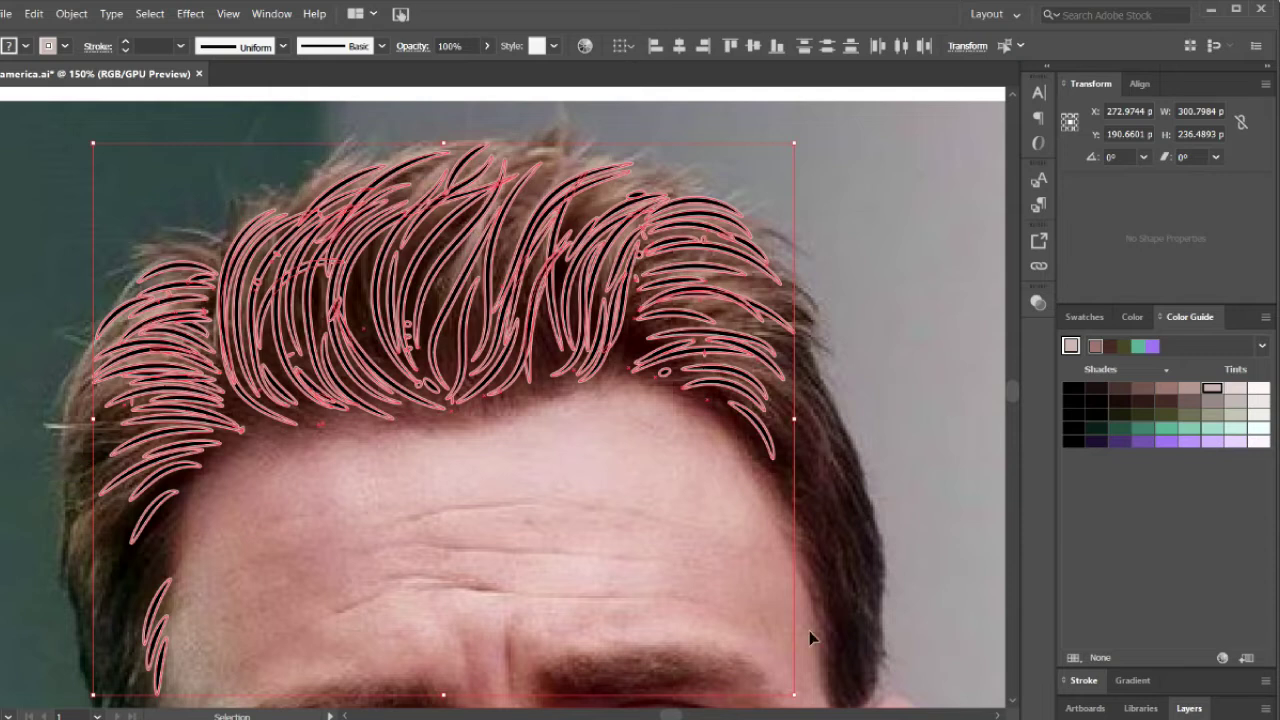
# - Fill the strands with brown 997870, set stroke to None, and deselect
pyautogui.click(1096, 345)
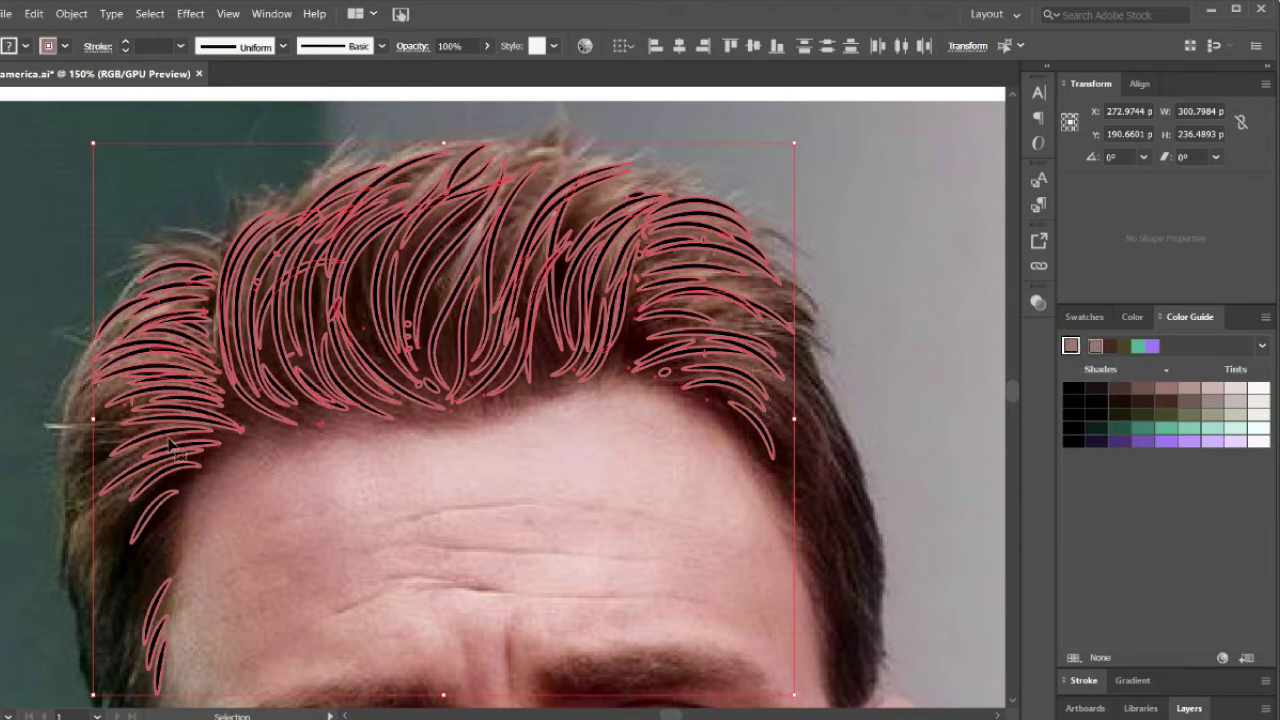
pyautogui.press('F6')
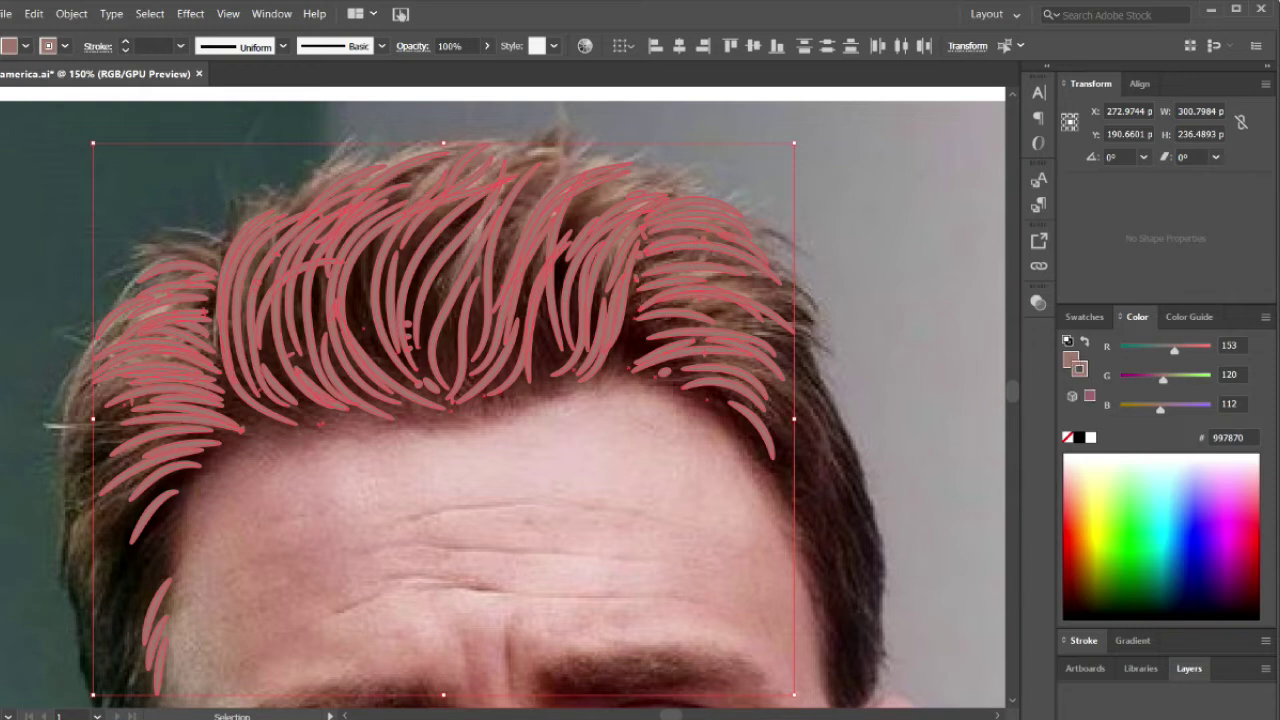
pyautogui.press('/')
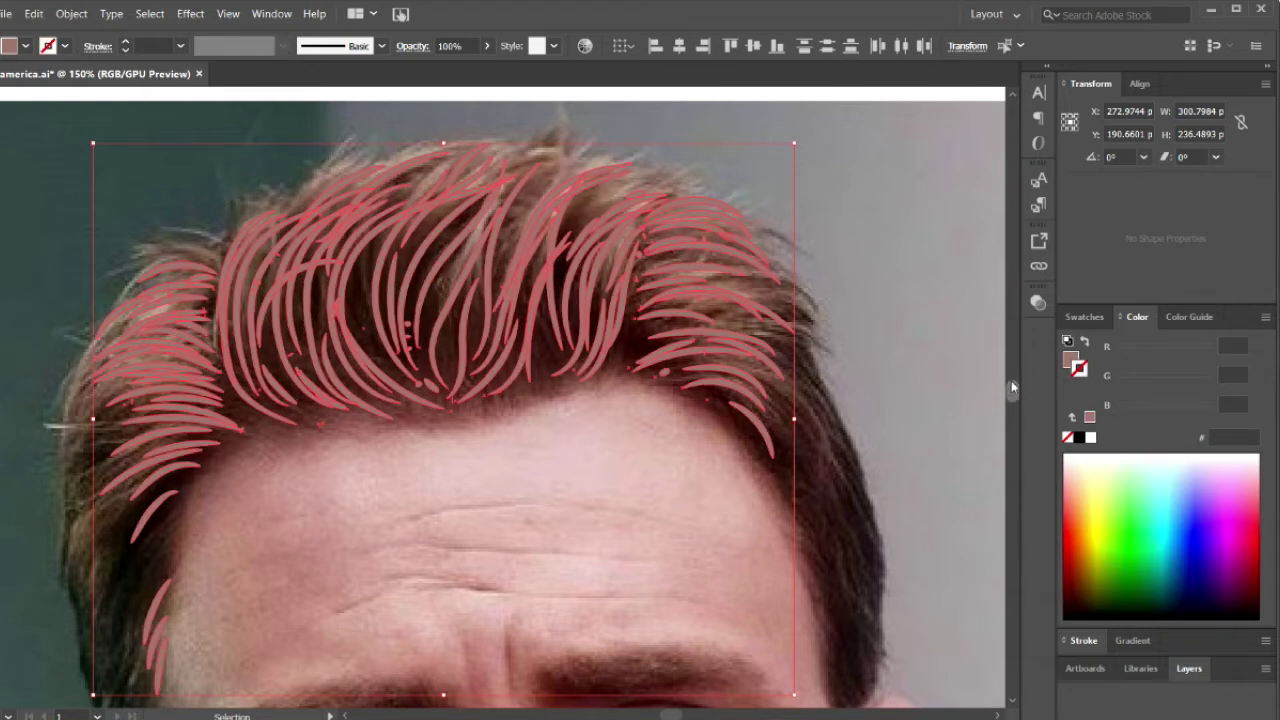
pyautogui.click(924, 383)
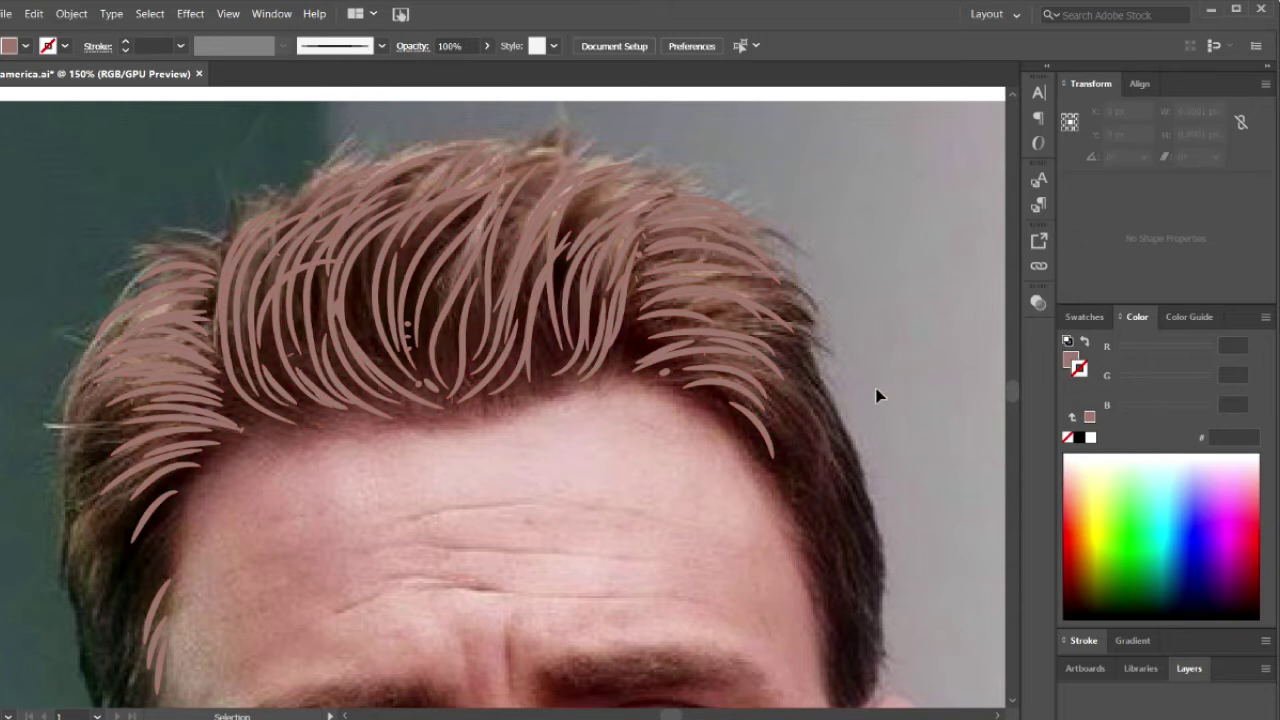
pyautogui.press('a')
pyautogui.hotkey('ctrl', '0')
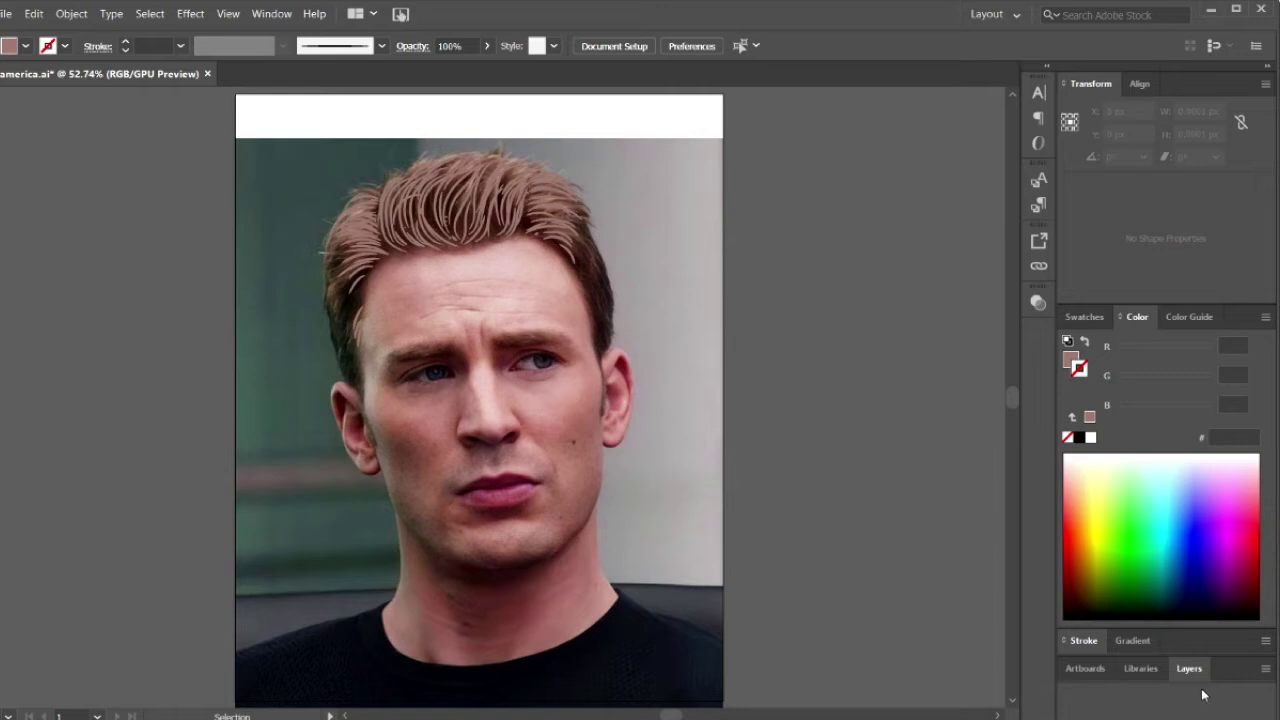
pyautogui.click(1189, 669)
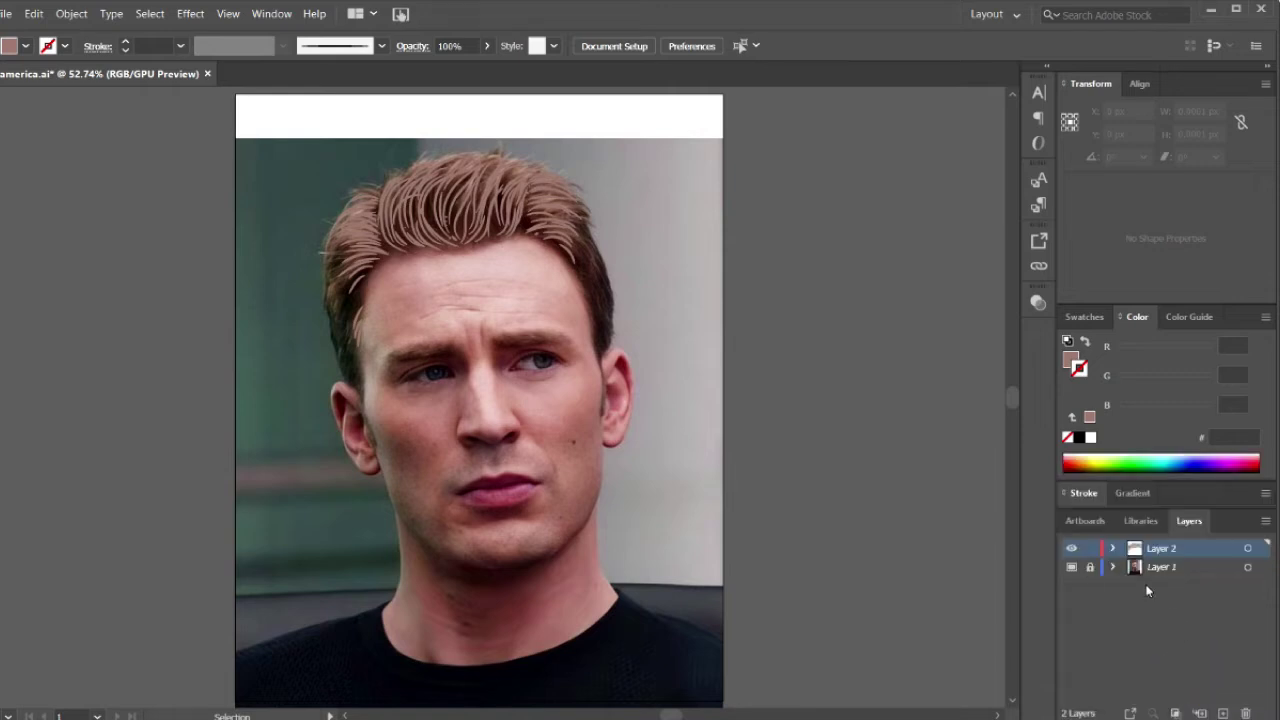
pyautogui.click(1072, 566)
pyautogui.click(957, 558)
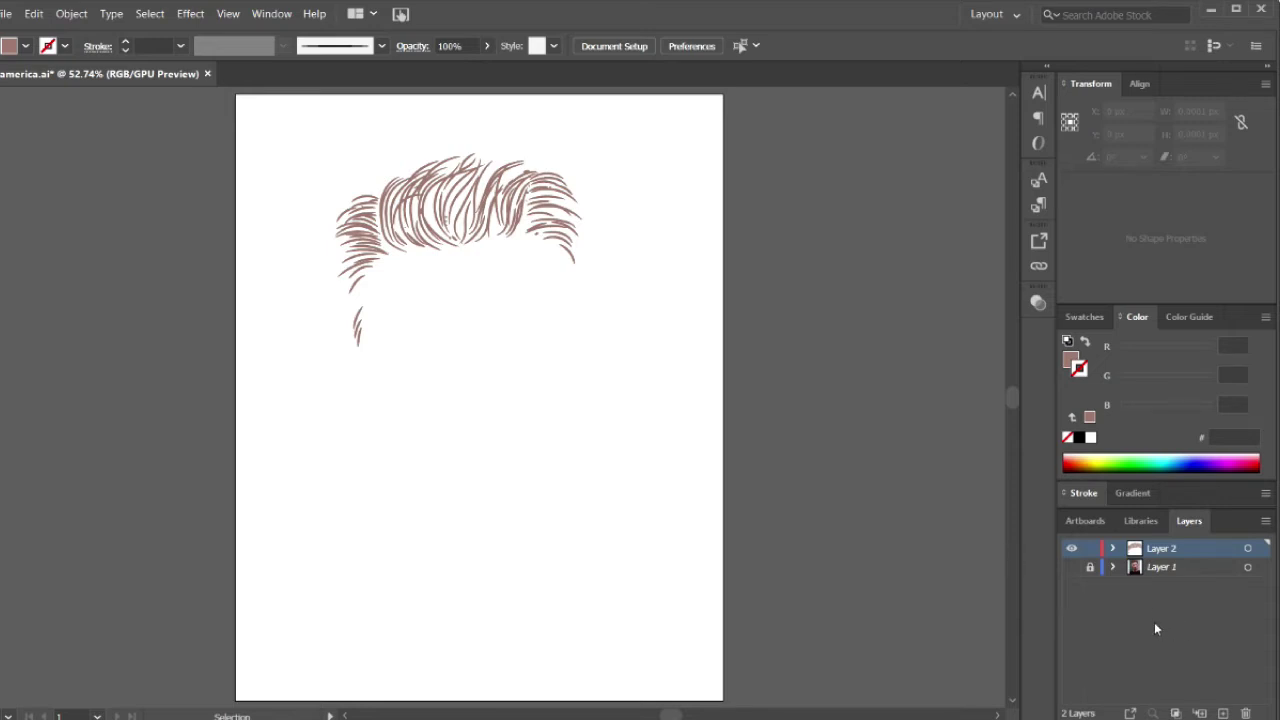
pyautogui.click(1071, 566)
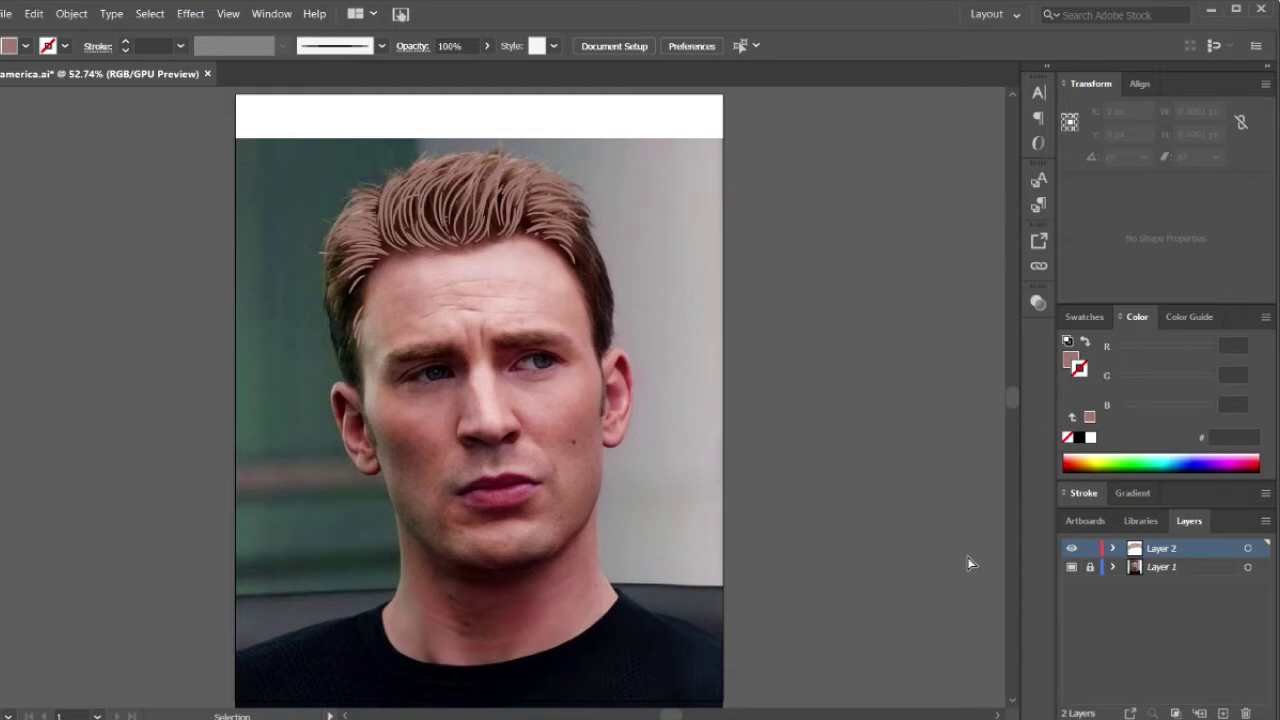
pyautogui.hotkey('ctrl', '+')
pyautogui.hotkey('ctrl', '+')
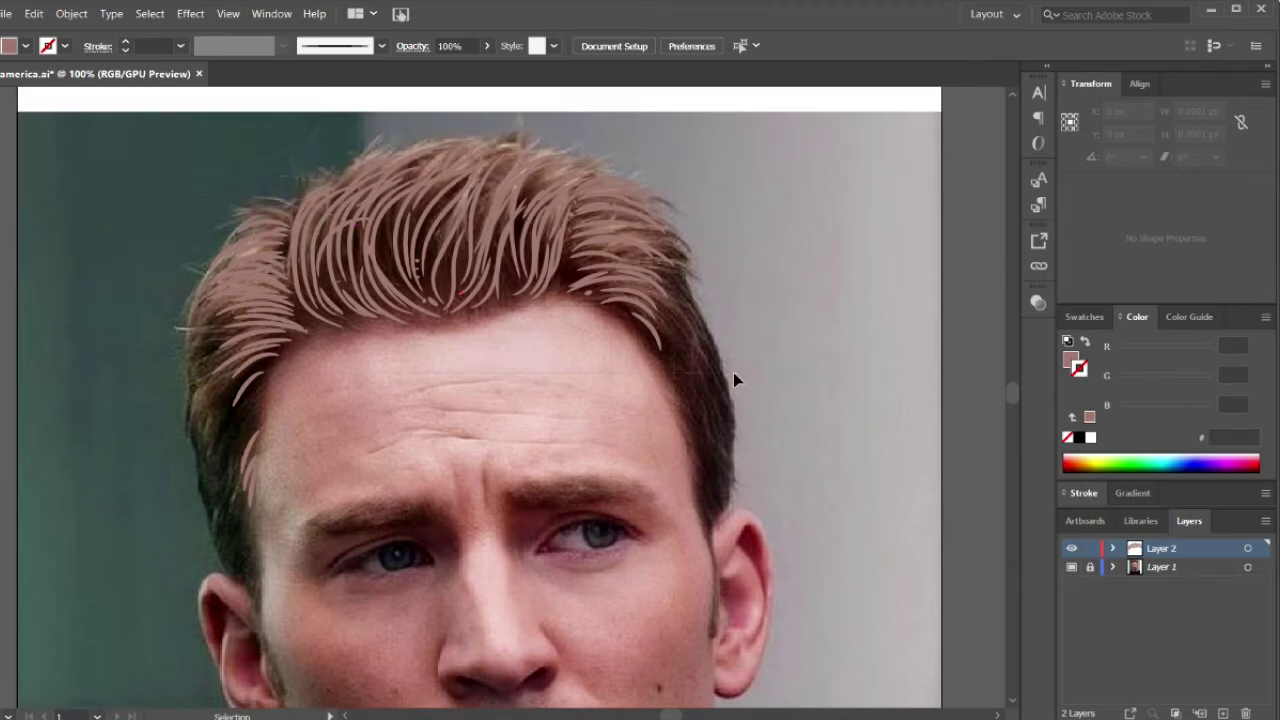
# - Undo a stray duplicate, then move and slightly rotate a left-edge strand toward the centre
pyautogui.moveTo(733, 372); pyautogui.dragTo(120, 235)
pyautogui.click(120, 217)
pyautogui.moveTo(451, 183); pyautogui.dragTo(779, 303)
pyautogui.hotkey('ctrl', 'z')
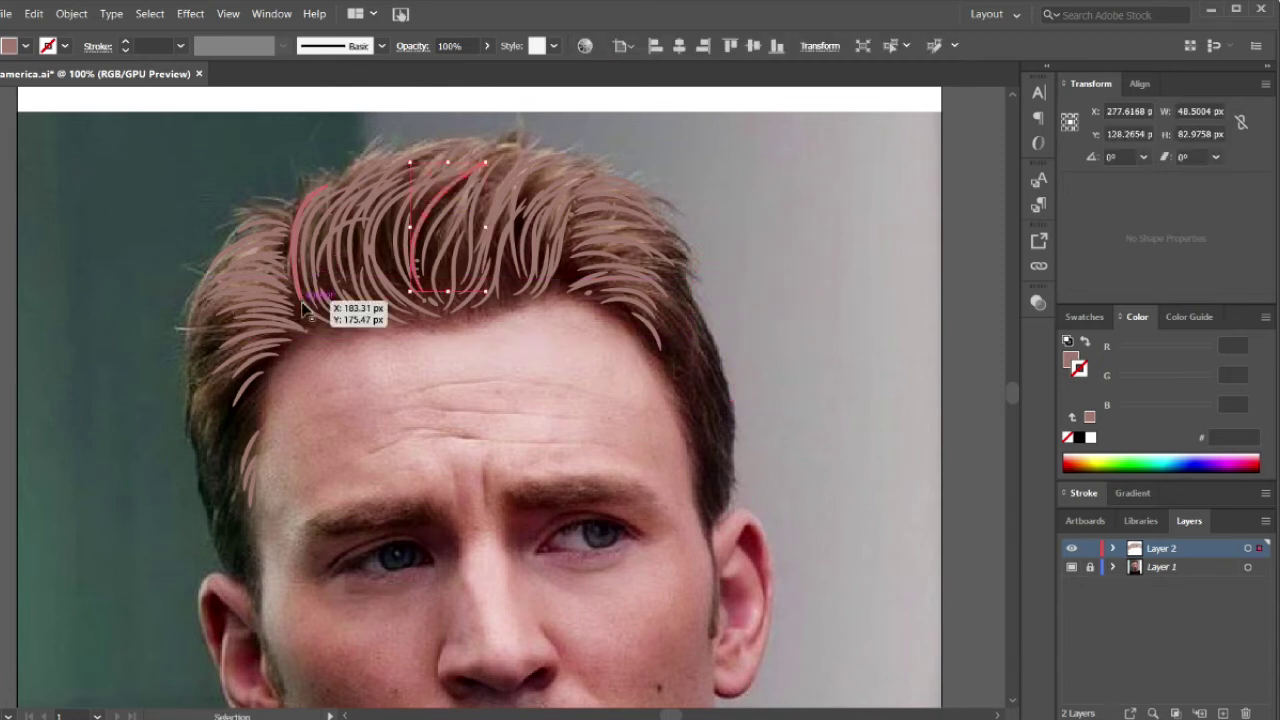
pyautogui.moveTo(305, 310); pyautogui.dragTo(480, 350)
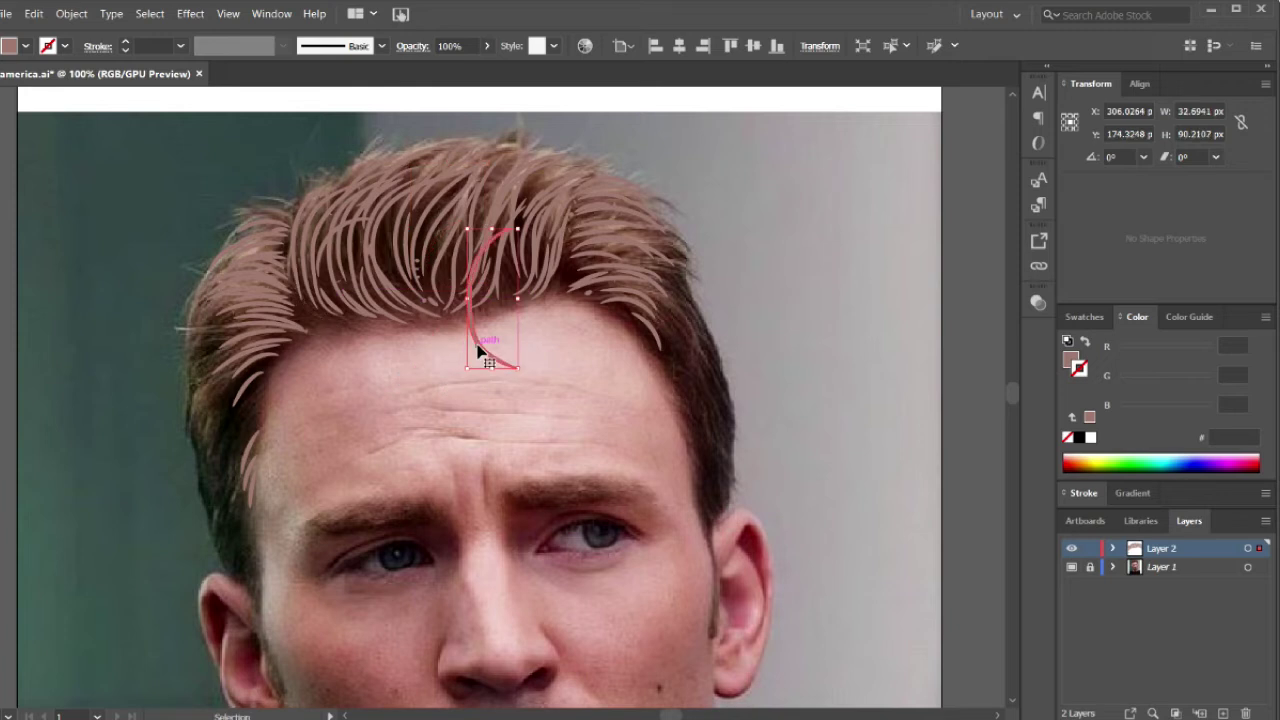
pyautogui.moveTo(480, 350); pyautogui.dragTo(473, 347)
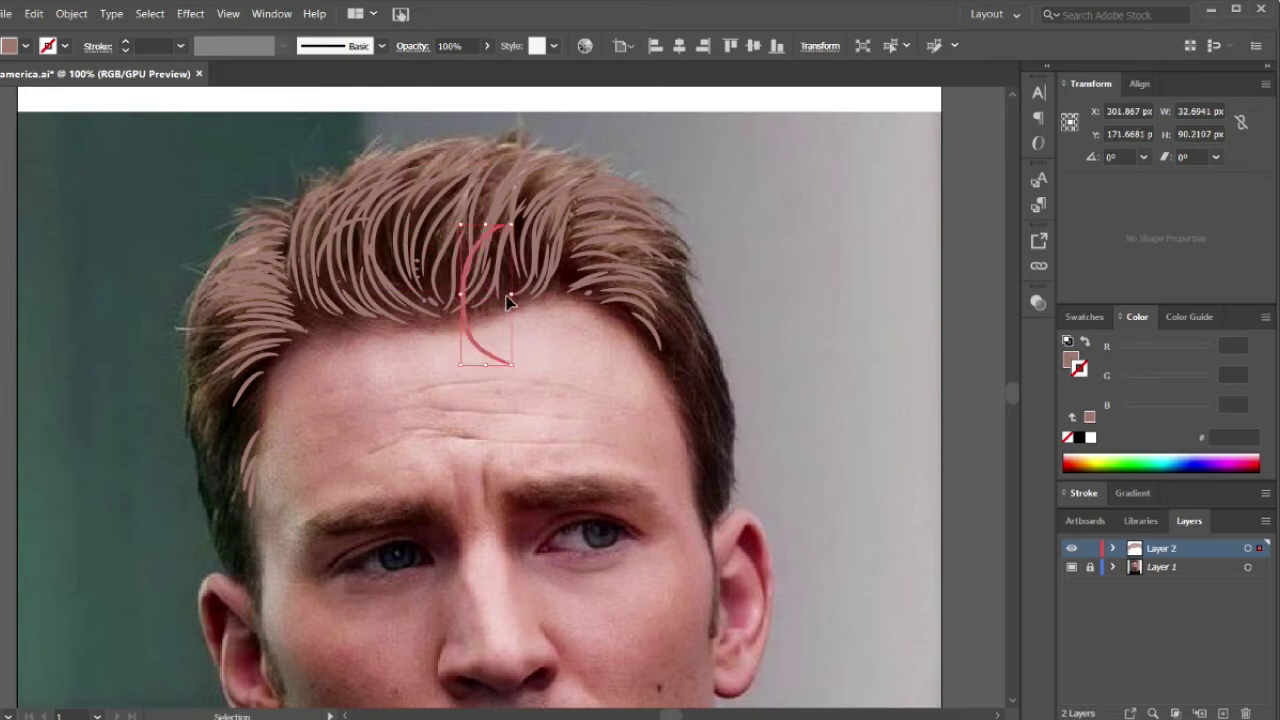
pyautogui.moveTo(511, 296)
pyautogui.mouseDown()
pyautogui.moveTo(569, 289)
pyautogui.moveTo(557, 286)
pyautogui.mouseUp()
pyautogui.click(528, 334)
# - Move another strand to the hairline, narrowing and repositioning it
pyautogui.moveTo(517, 357)
pyautogui.mouseDown()
pyautogui.moveTo(440, 320)
pyautogui.moveTo(437, 303)
pyautogui.moveTo(371, 308)
pyautogui.moveTo(466, 321)
pyautogui.moveTo(460, 330)
pyautogui.moveTo(405, 310)
pyautogui.moveTo(318, 316)
pyautogui.mouseUp()
pyautogui.click(410, 285)
pyautogui.press('a')
pyautogui.press('v')
pyautogui.click(803, 334)
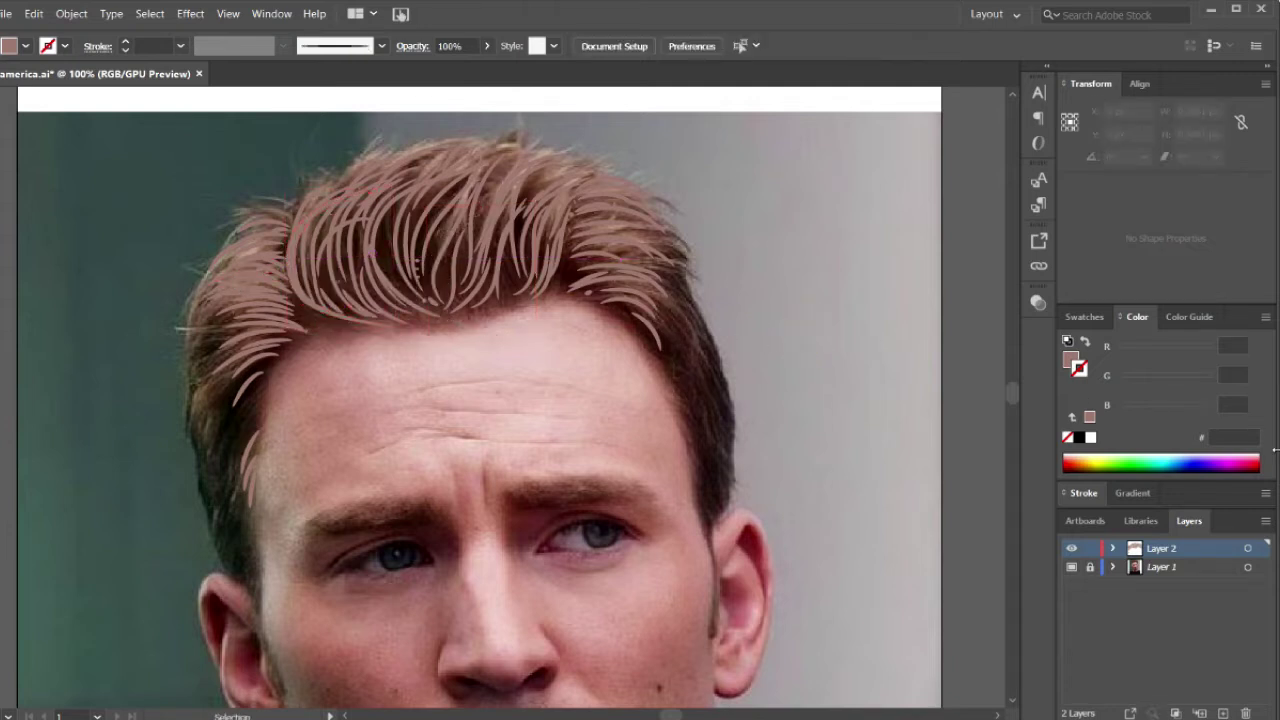
pyautogui.moveTo(440, 262); pyautogui.dragTo(500, 262)
pyautogui.moveTo(571, 290); pyautogui.dragTo(511, 294)
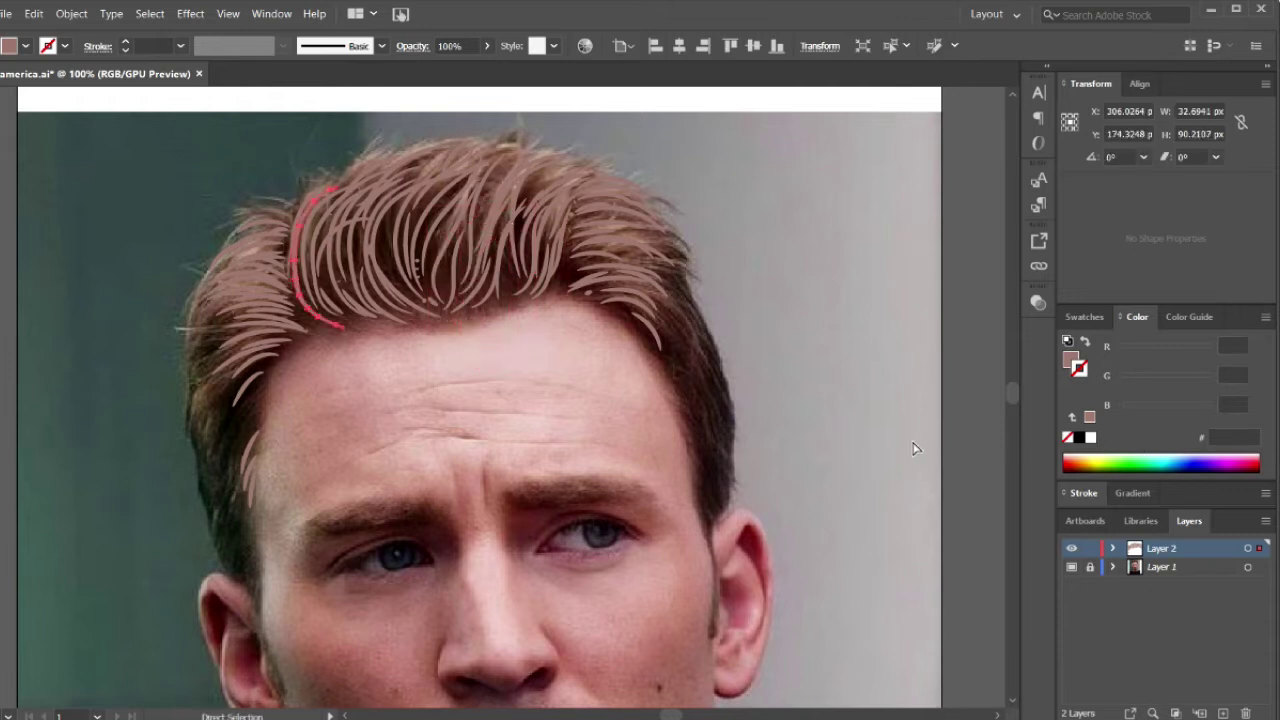
pyautogui.press('v')
pyautogui.click(827, 392)
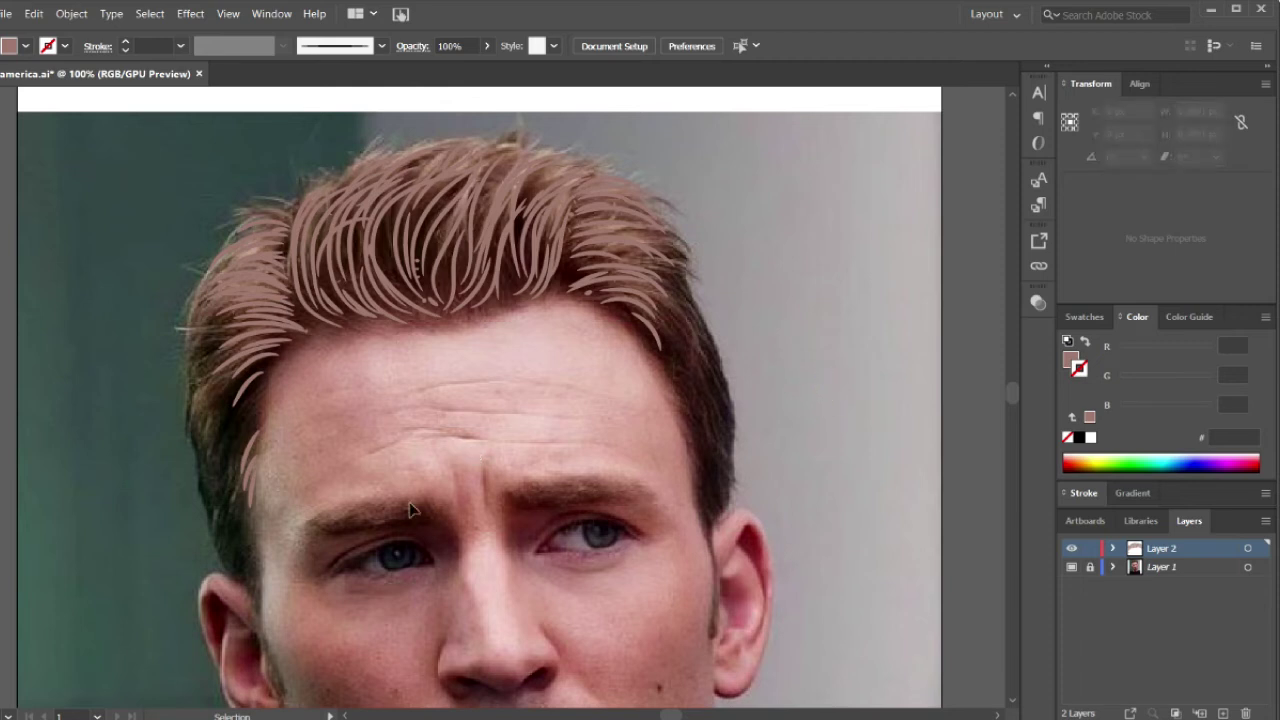
# - Select strands near the crown and right hairline, then marquee around all strands
pyautogui.click(487, 180)
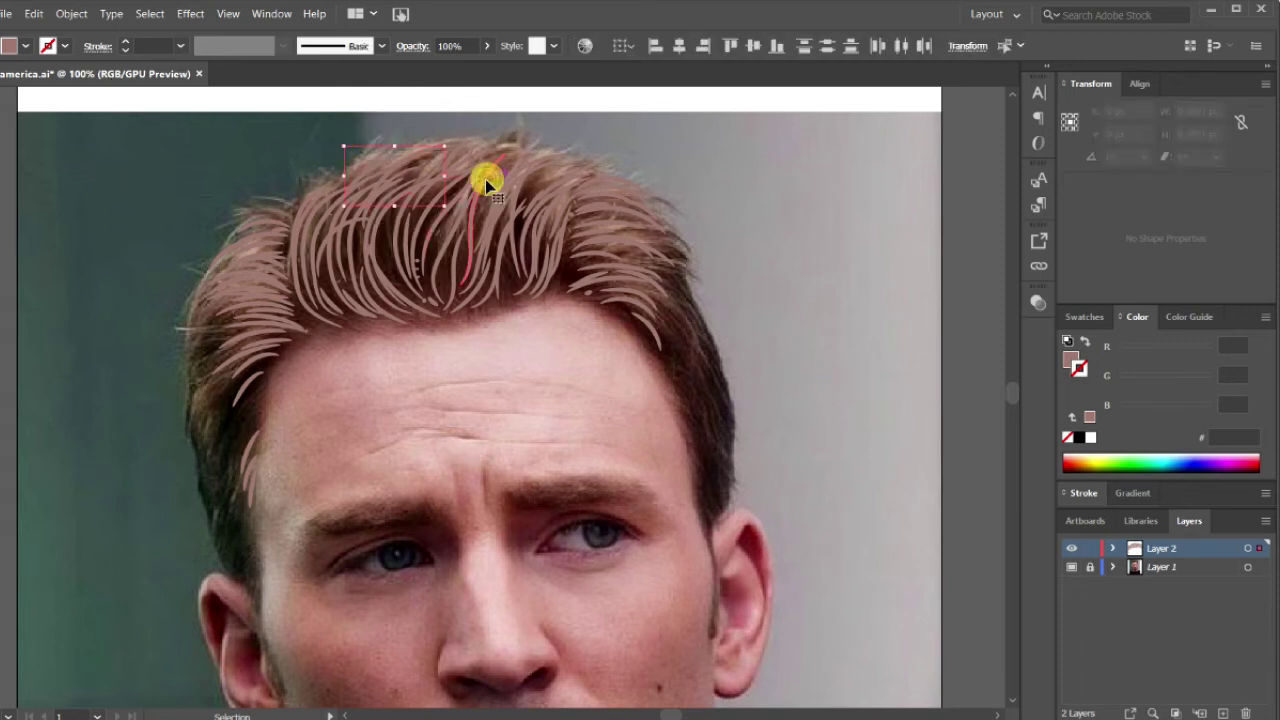
pyautogui.click(265, 187)
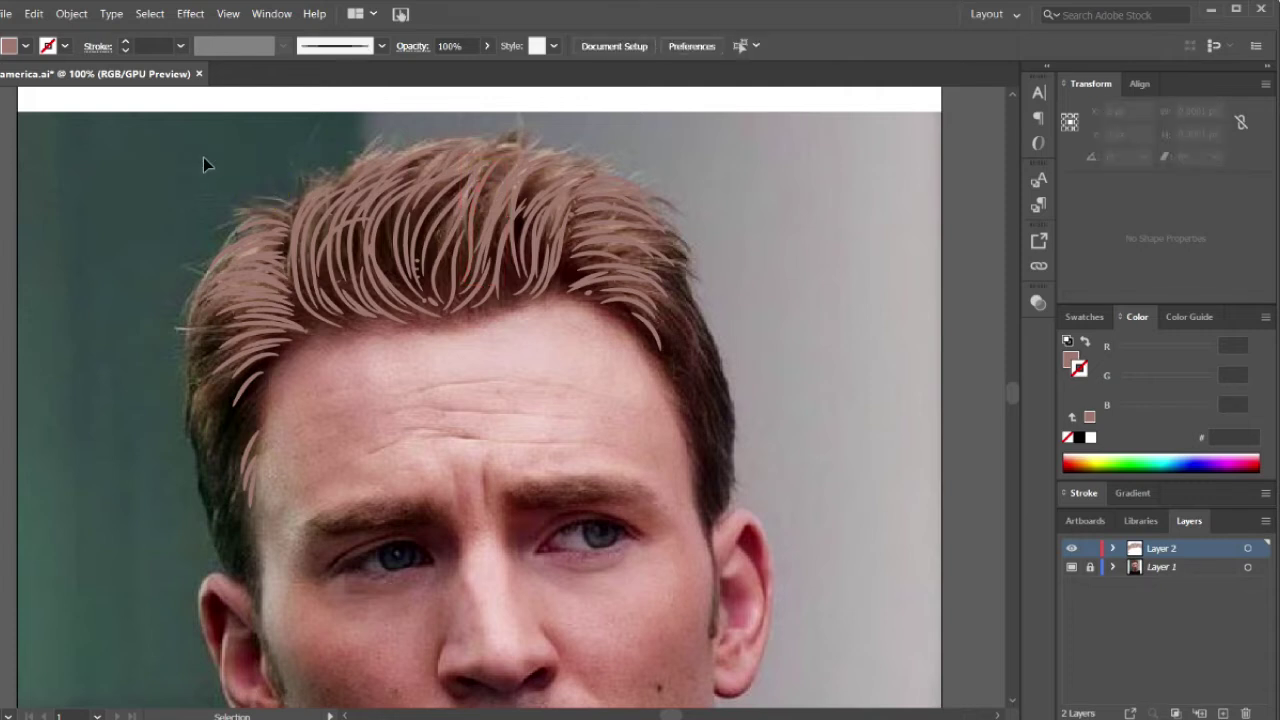
pyautogui.click(674, 263)
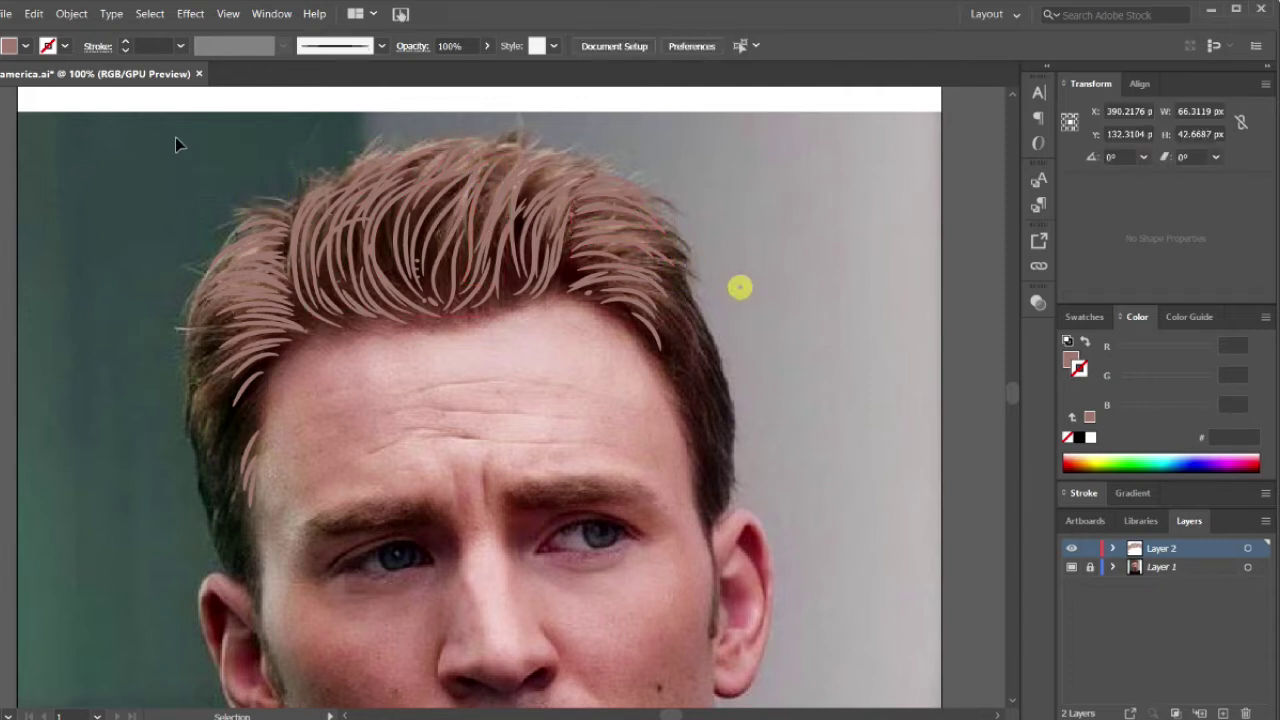
pyautogui.moveTo(176, 138); pyautogui.dragTo(672, 240)
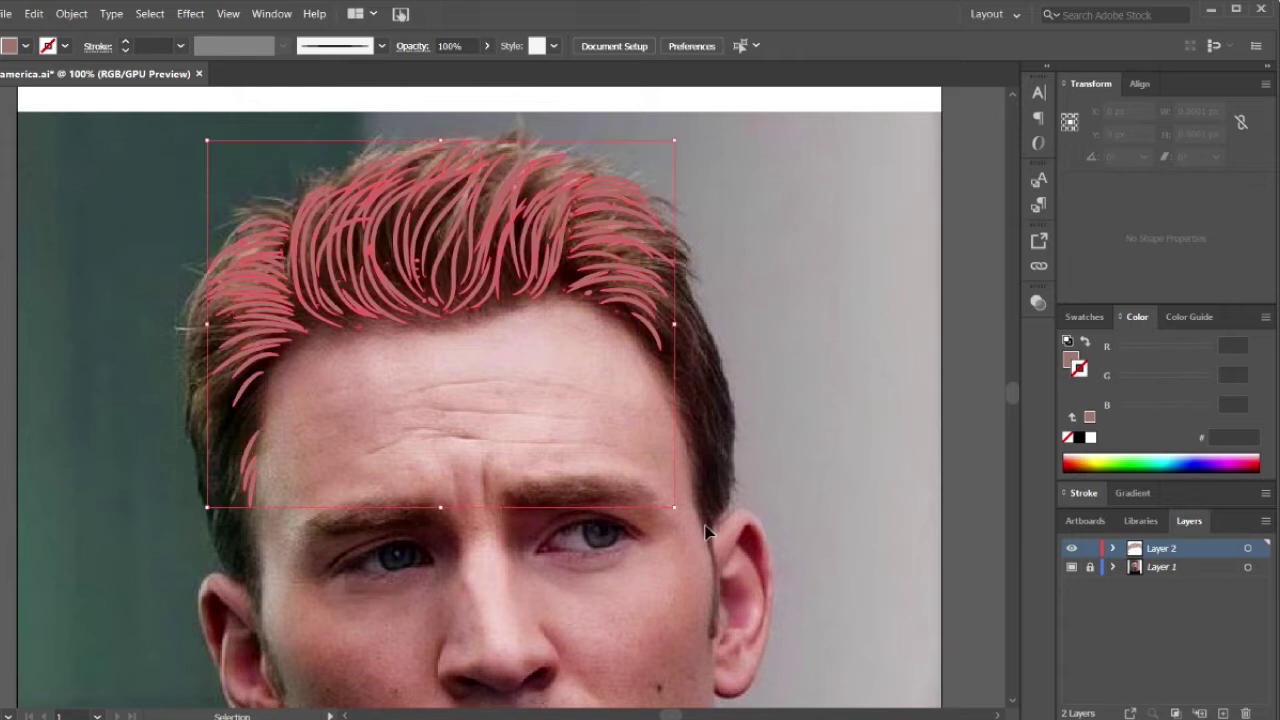
# - Select all hair strands, expand and collapse the Color Guide, and pick the Eyedropper
pyautogui.moveTo(708, 507); pyautogui.dragTo(617, 511)
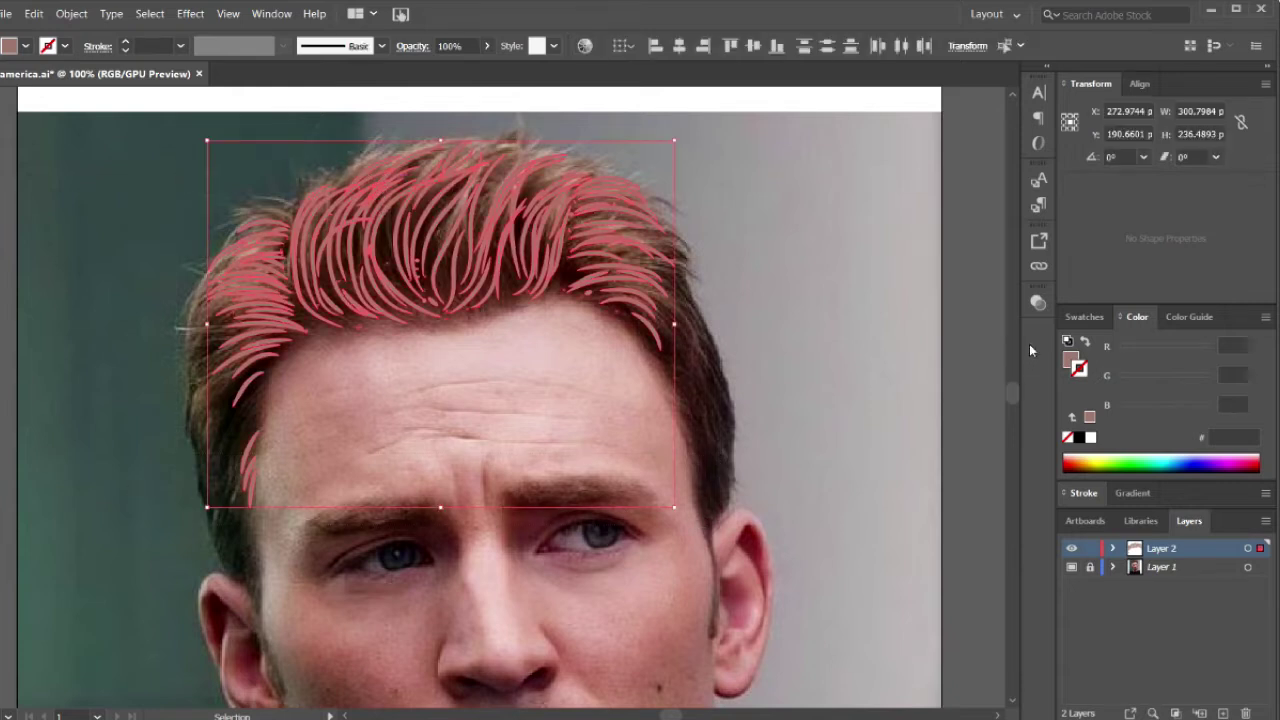
pyautogui.click(1160, 317)
pyautogui.click(1165, 320)
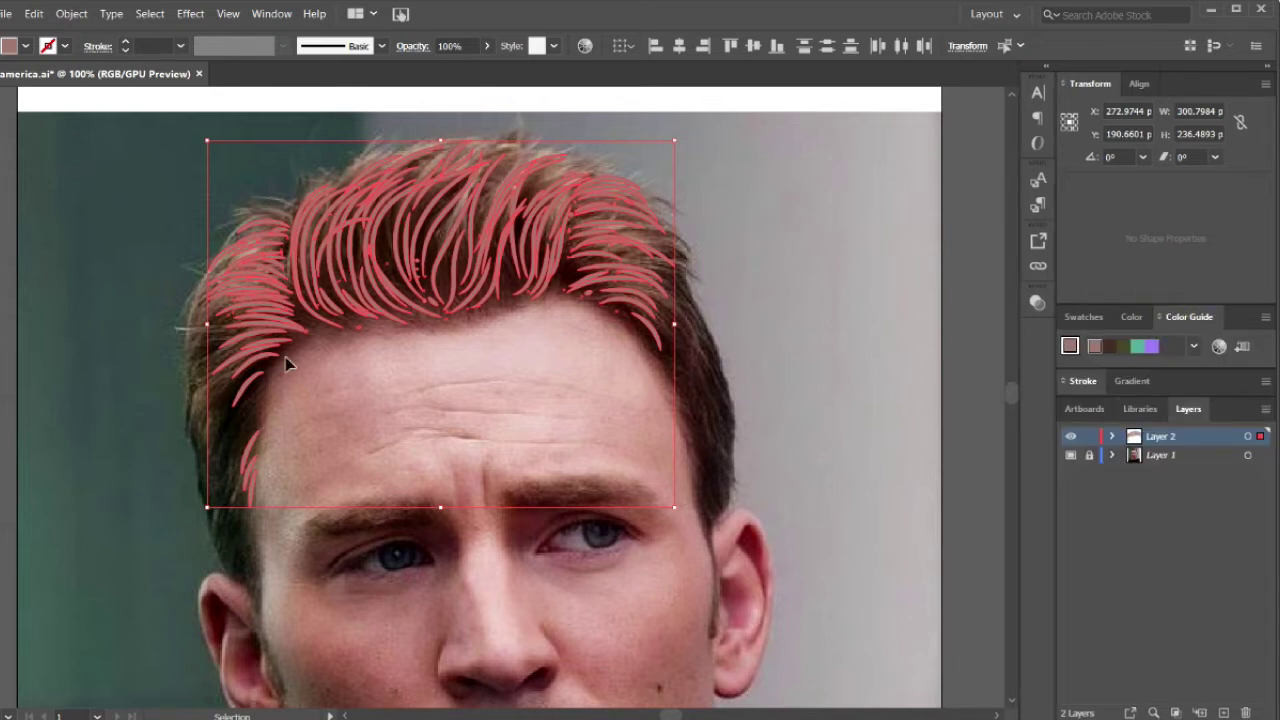
pyautogui.press('i')
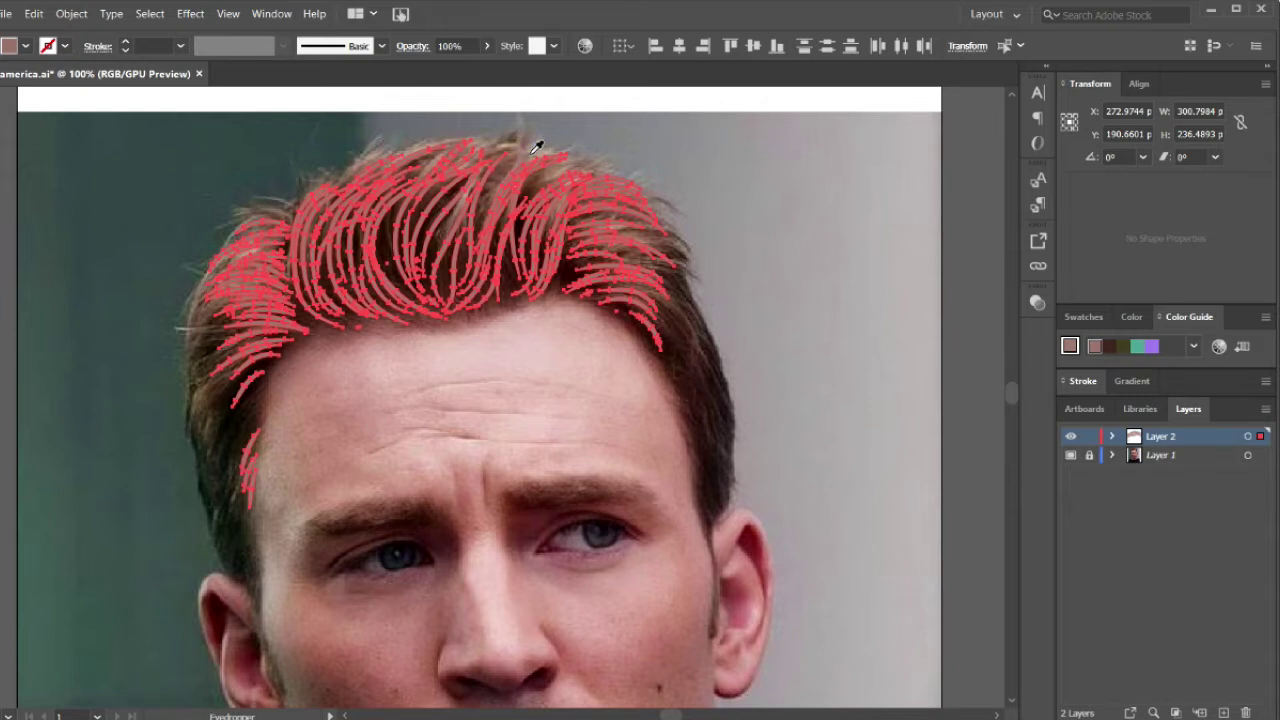
# - Fill the selected hair strands with a light tan sampled from the photo's hairline
pyautogui.click(455, 218)
pyautogui.press('v')
pyautogui.scroll(1, 455, 220)
pyautogui.scroll(1, 452, 230)
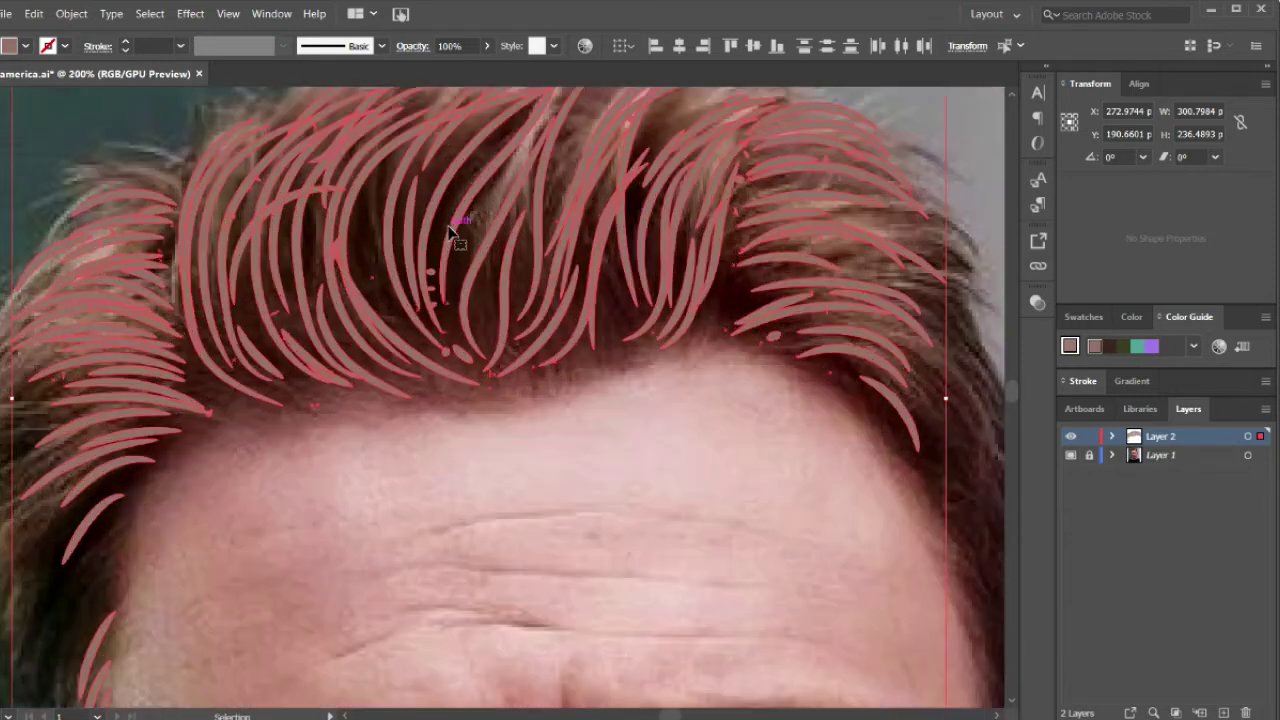
pyautogui.press('i')
pyautogui.scroll(2, 452, 225)
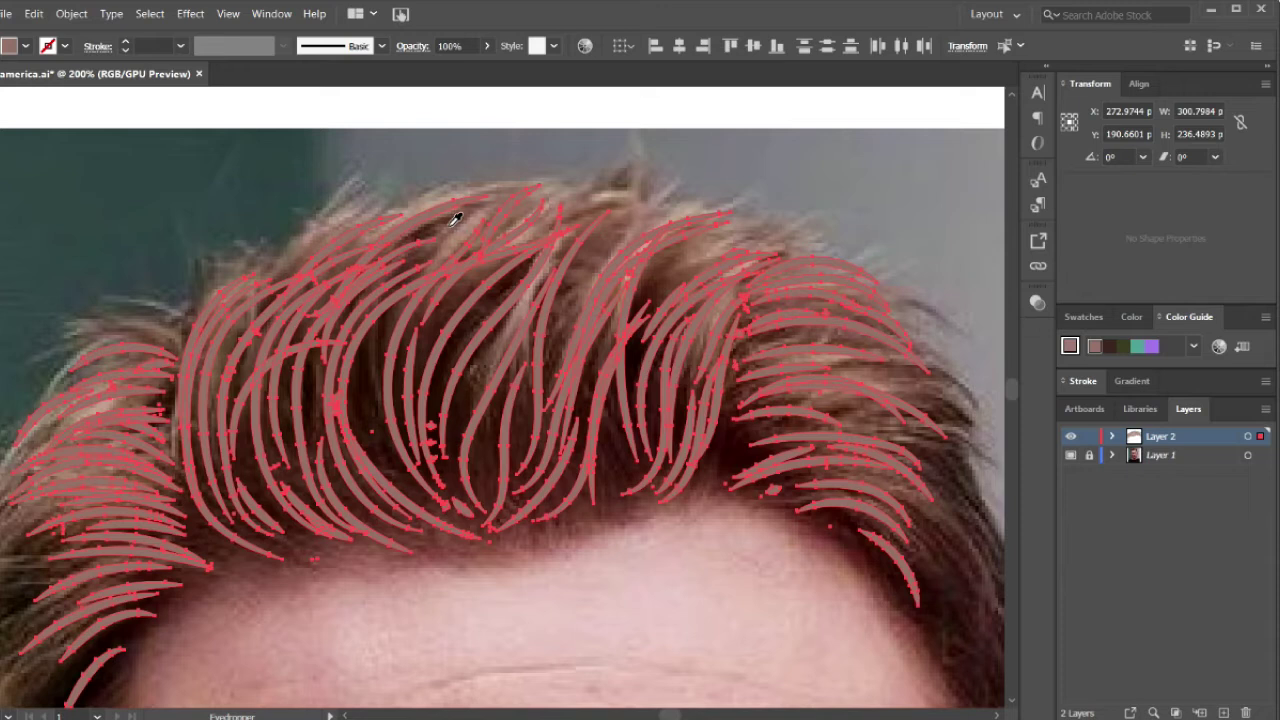
pyautogui.click(437, 192)
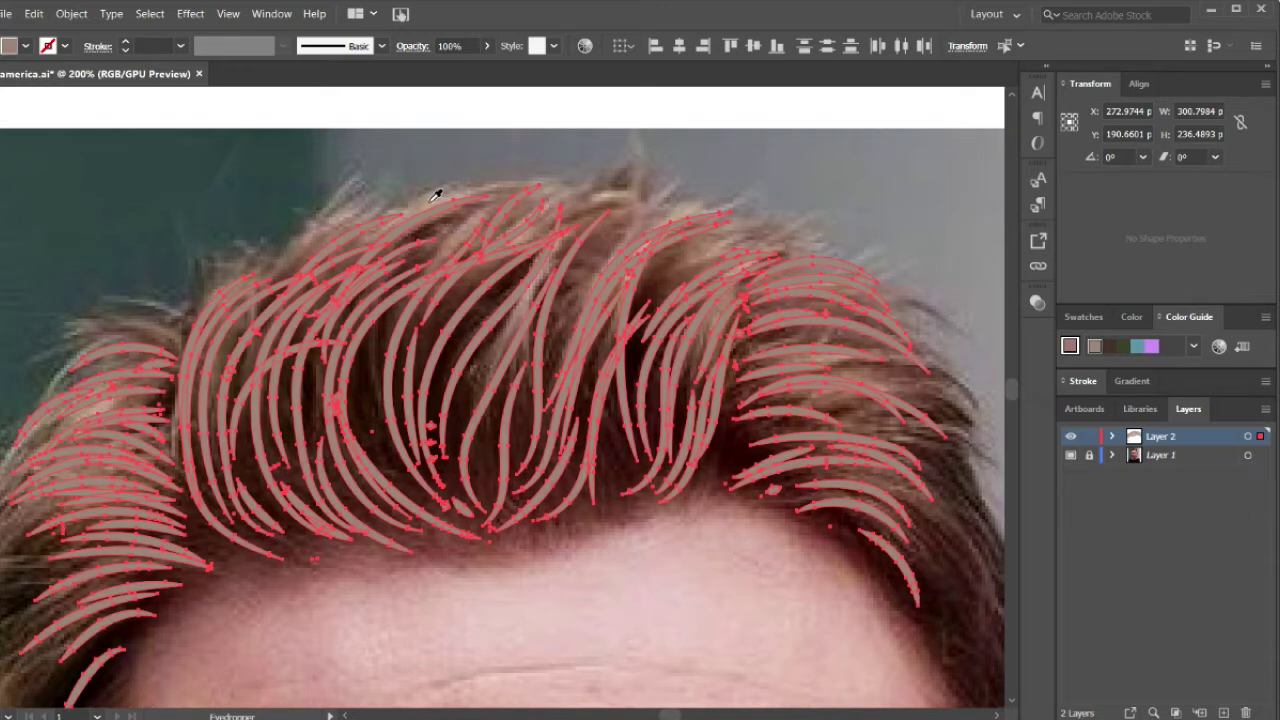
pyautogui.click(437, 194)
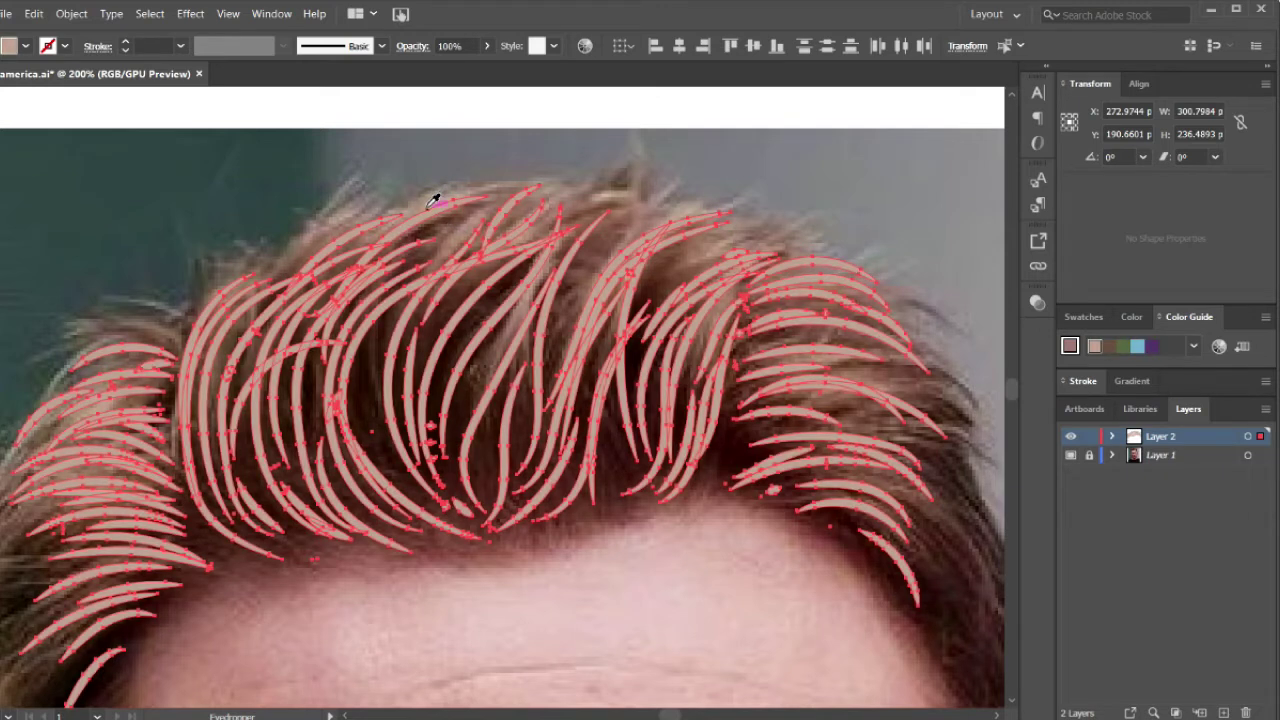
# - Deselect the recoloured strands and select the small strand near the hairline
pyautogui.press('v')
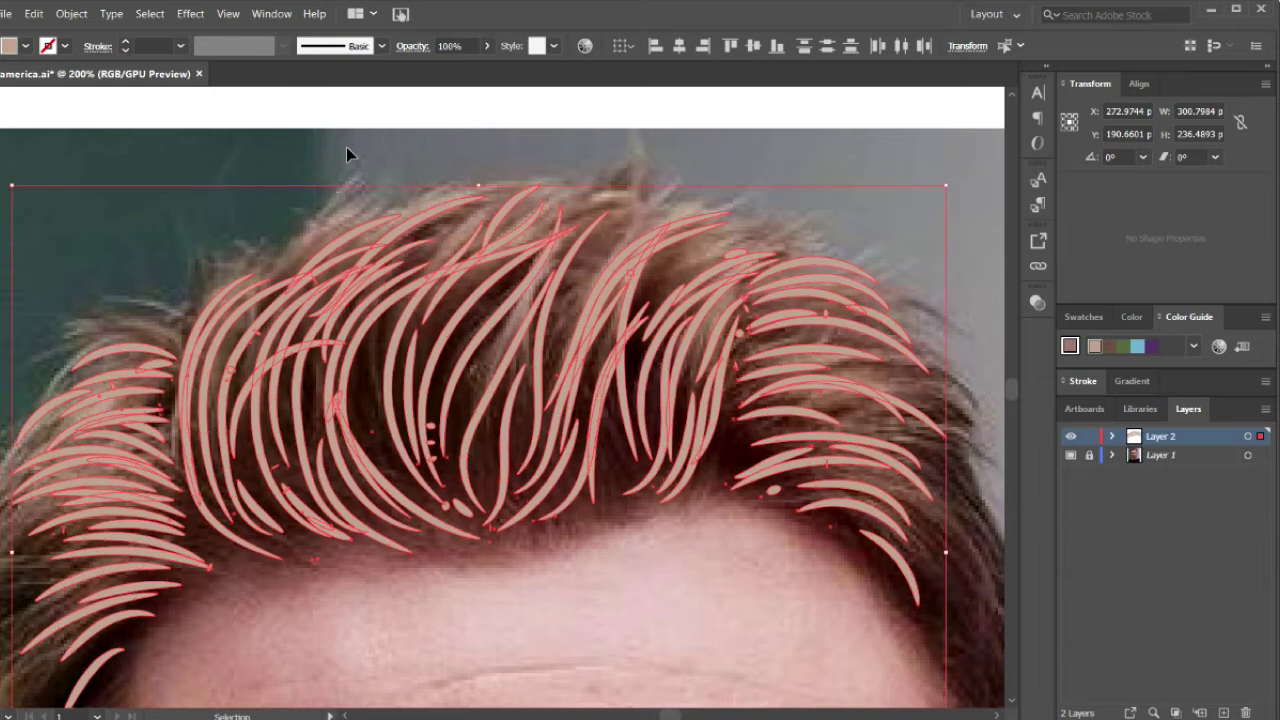
pyautogui.click(346, 147)
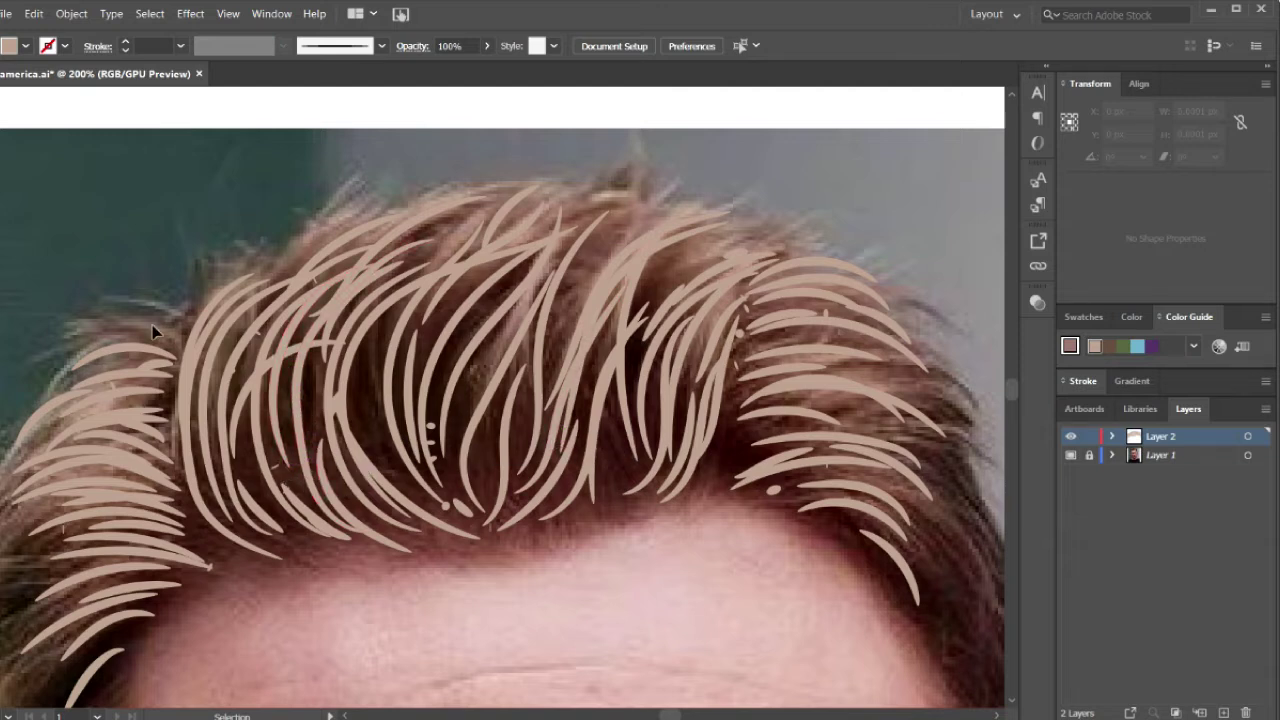
pyautogui.click(466, 517)
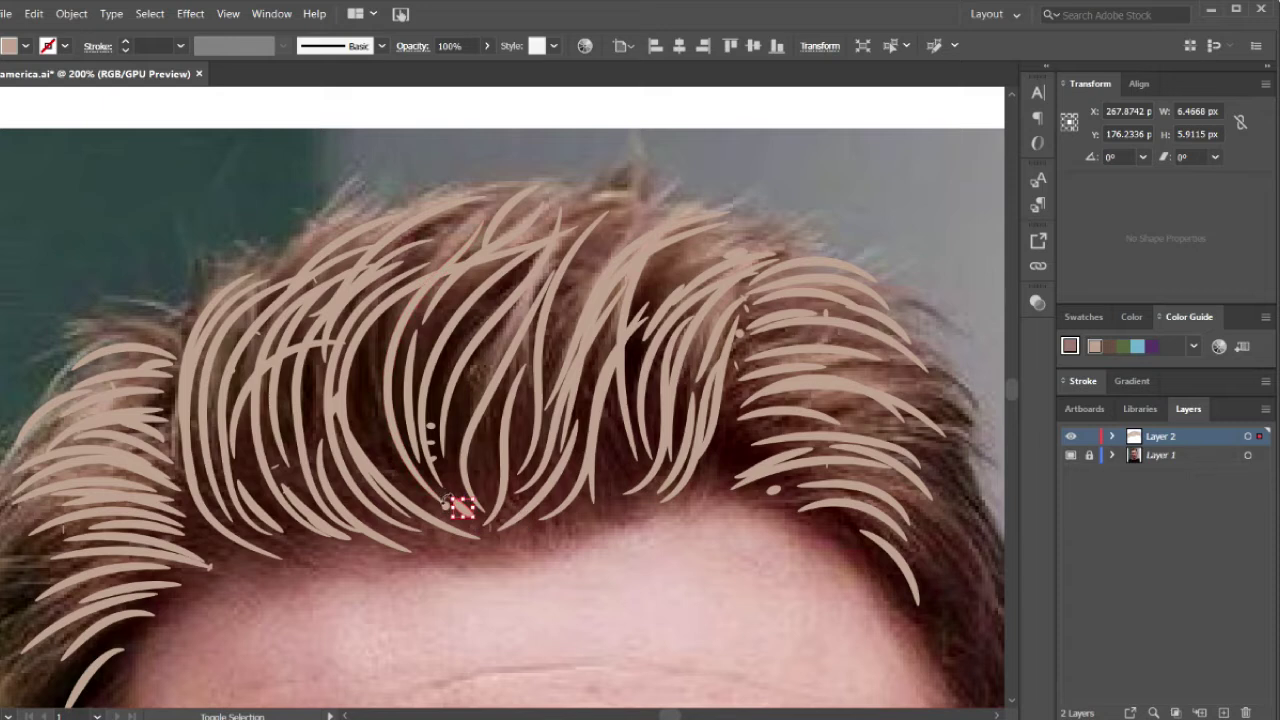
# - Reshape the small hairline strand and nudge it and its neighbour slightly down
pyautogui.moveTo(458, 505); pyautogui.dragTo(432, 428)
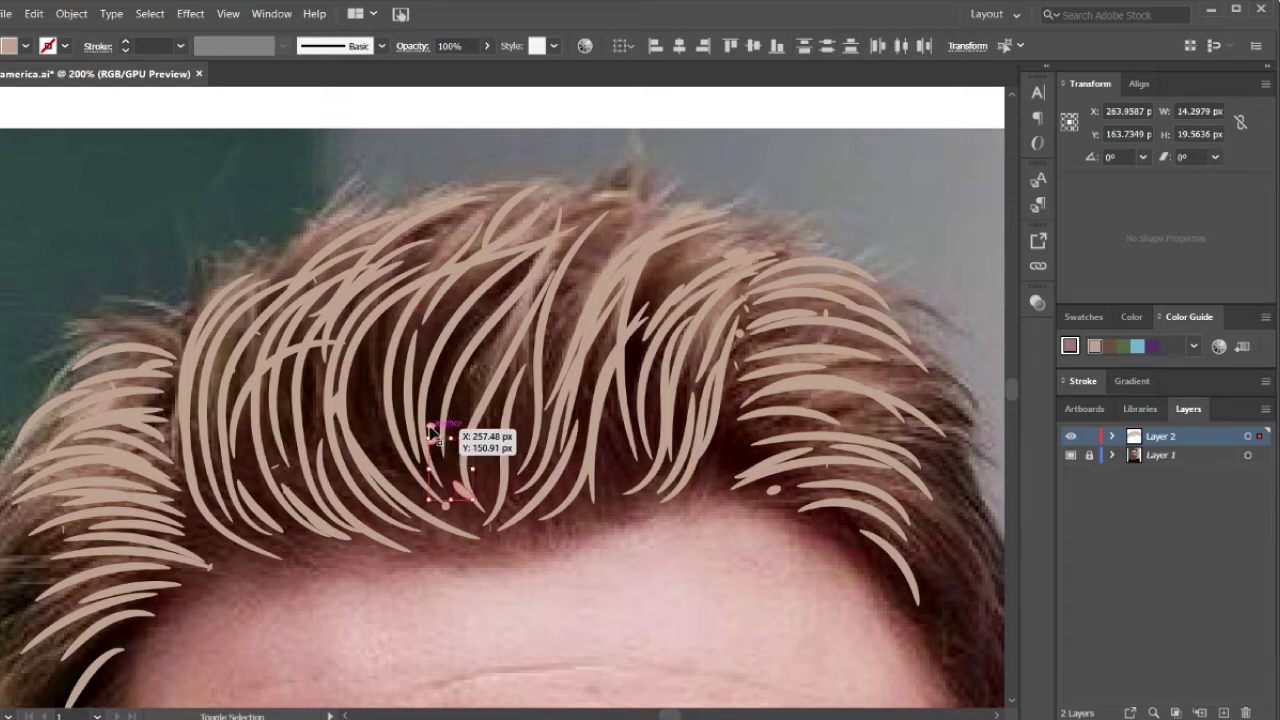
pyautogui.moveTo(428, 430); pyautogui.dragTo(446, 511)
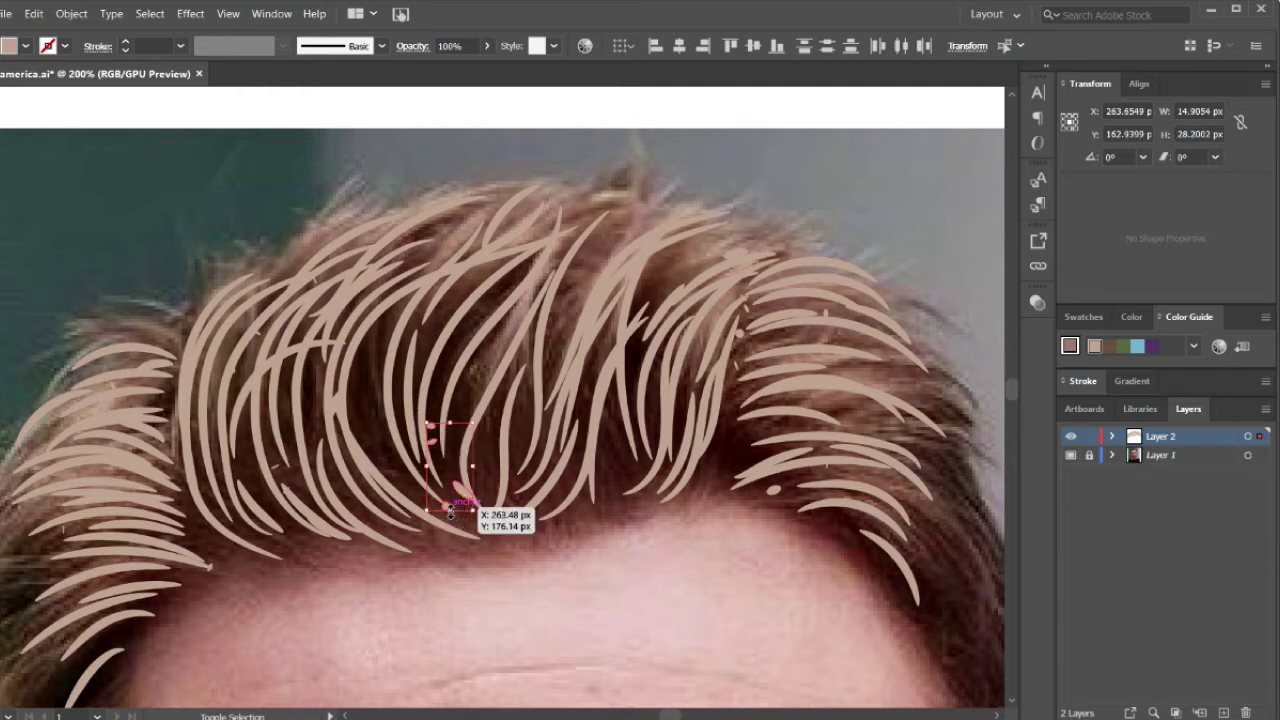
pyautogui.keyDown('shift'); pyautogui.click(776, 493); pyautogui.keyUp('shift')
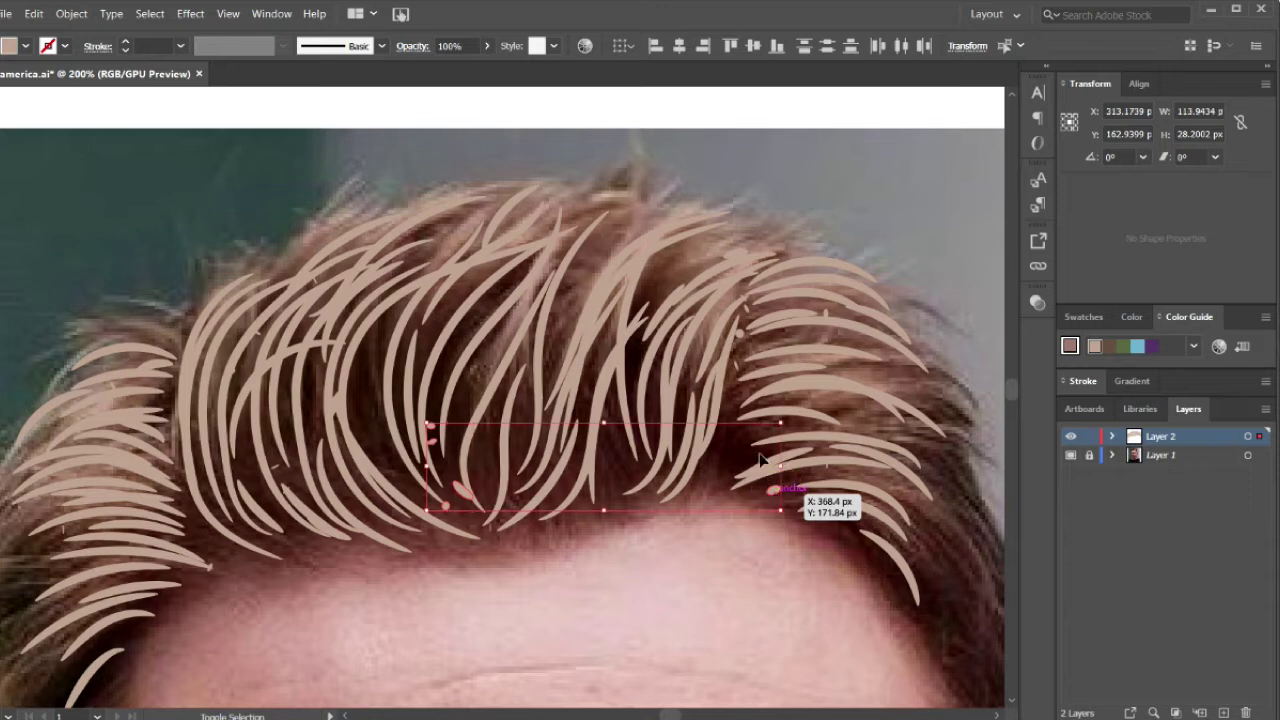
pyautogui.moveTo(741, 348); pyautogui.dragTo(741, 357)
# - Gather several top, right and lower-left strands into a selection, then deselect all
pyautogui.keyDown('shift'); pyautogui.click(740, 345); pyautogui.keyUp('shift')
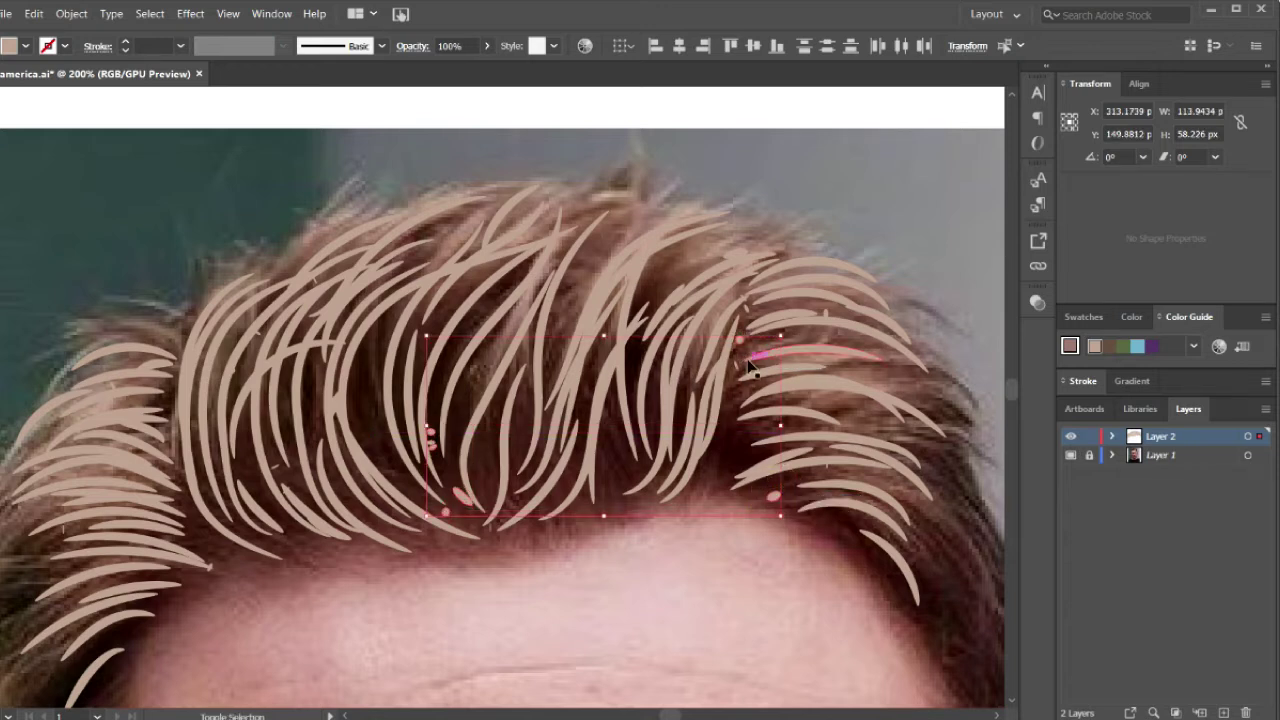
pyautogui.click(731, 366)
pyautogui.keyDown('shift'); pyautogui.click(826, 312); pyautogui.keyUp('shift')
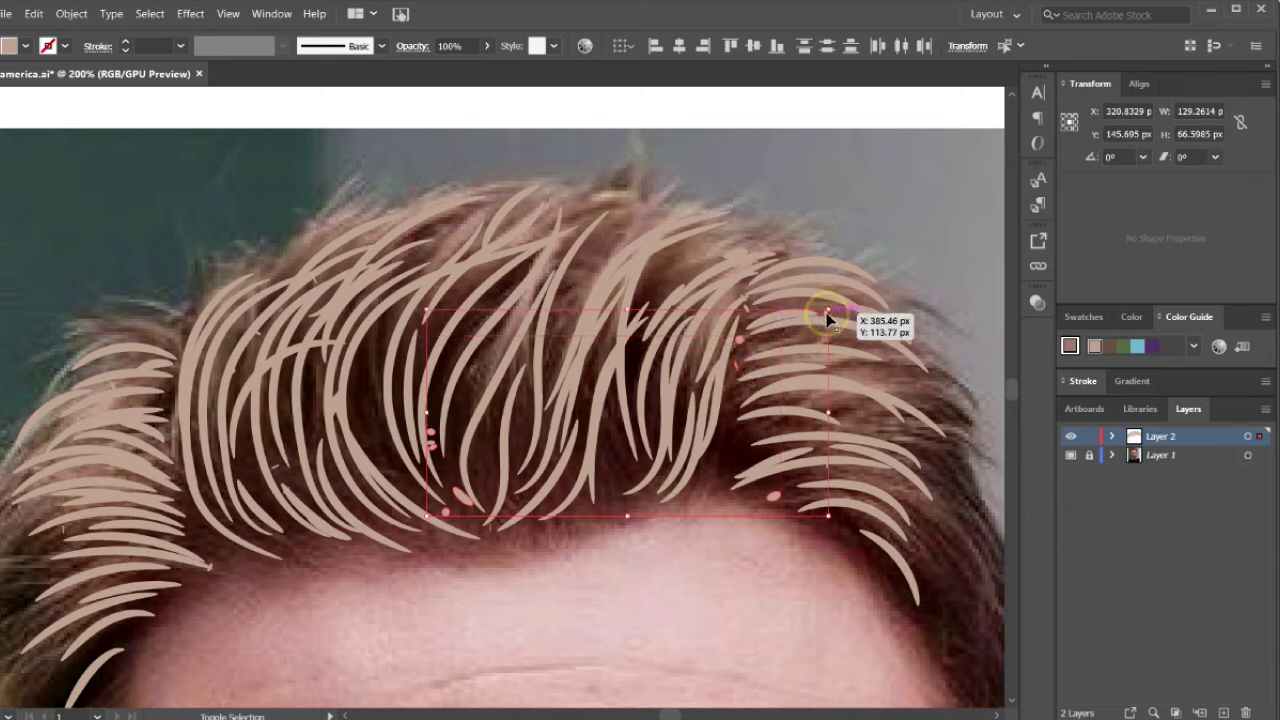
pyautogui.keyDown('shift'); pyautogui.click(752, 320); pyautogui.keyUp('shift')
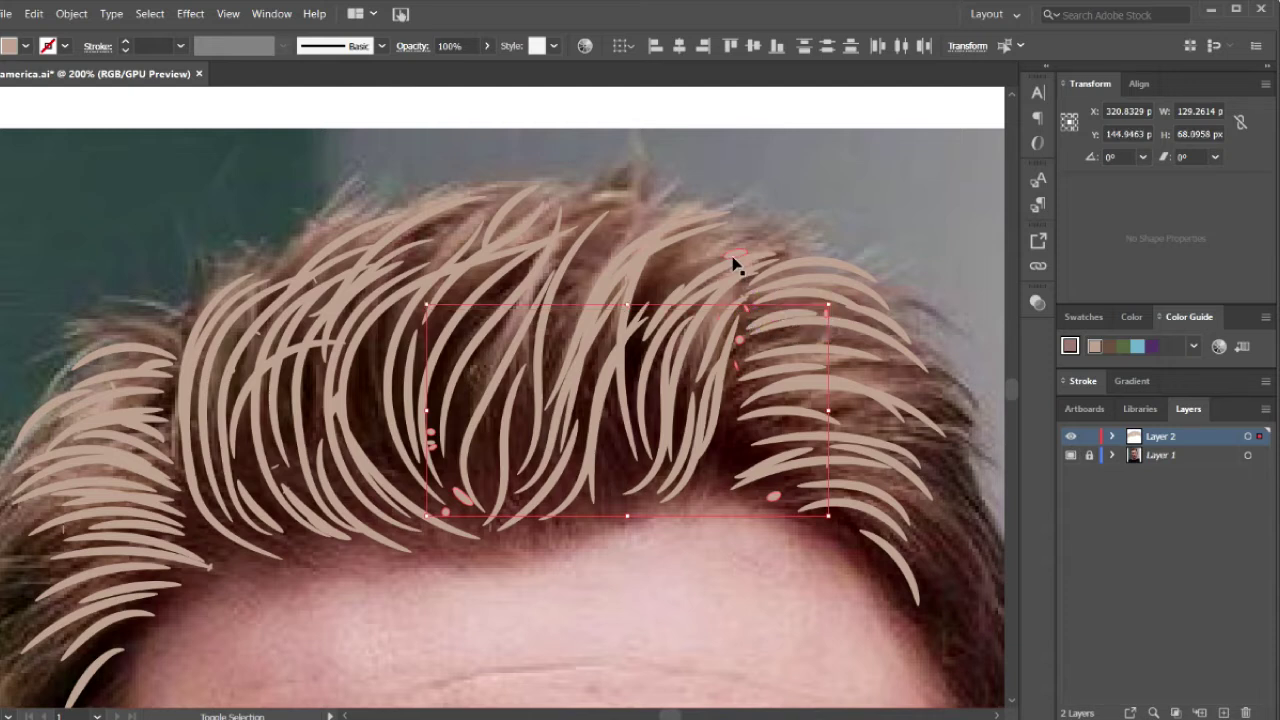
pyautogui.keyDown('shift'); pyautogui.click(732, 258); pyautogui.keyUp('shift')
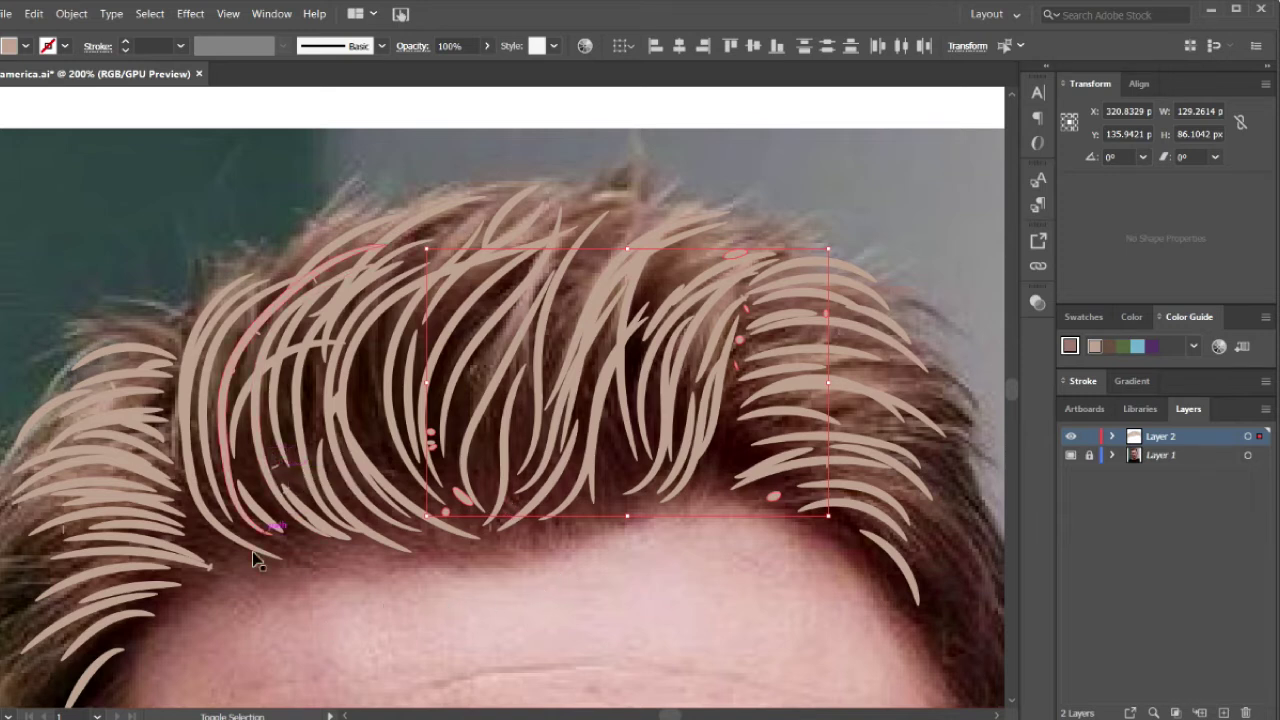
pyautogui.moveTo(209, 583); pyautogui.dragTo(210, 570)
pyautogui.keyDown('shift'); pyautogui.click(210, 570); pyautogui.keyUp('shift')
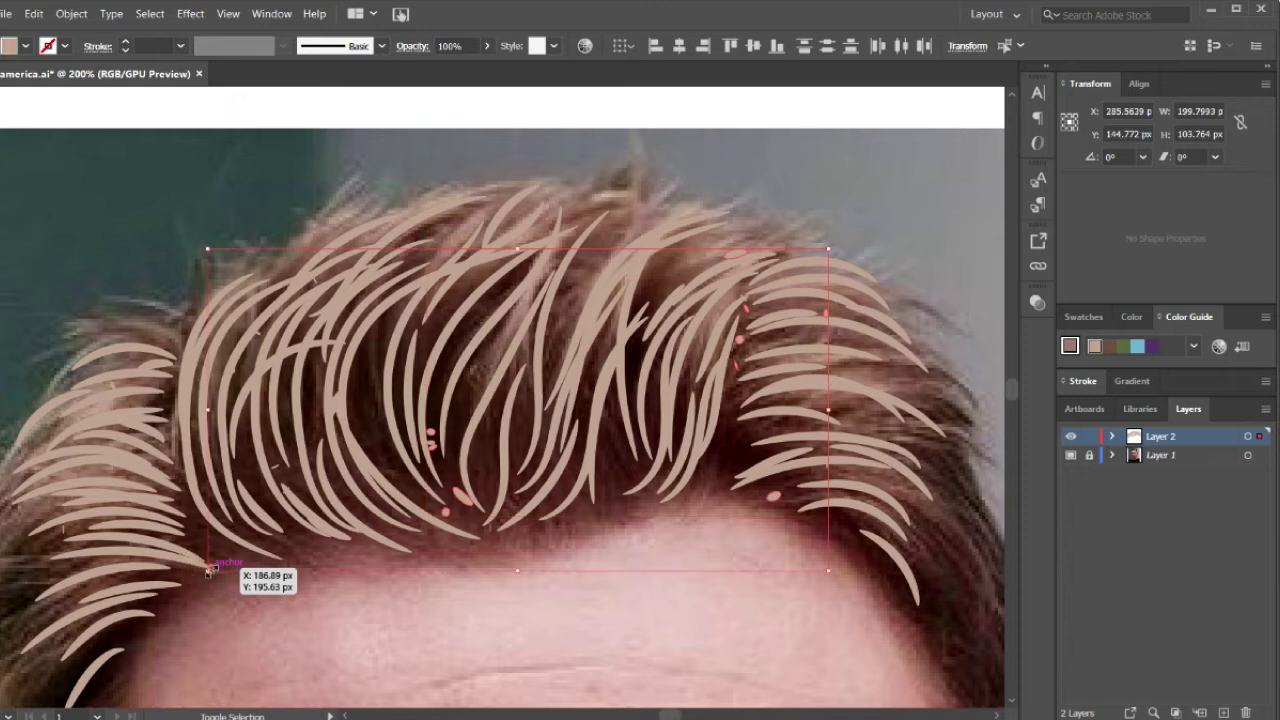
pyautogui.click(273, 470)
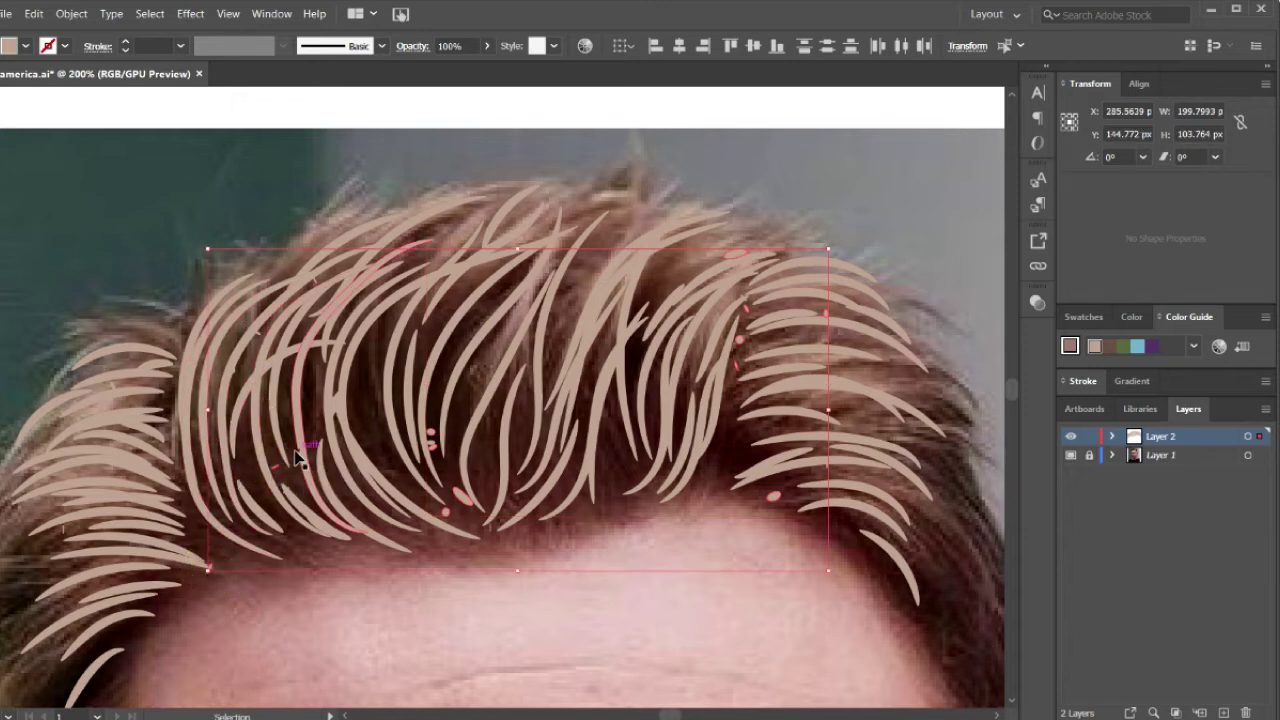
pyautogui.hotkey('ctrl', 'shift', 'a')
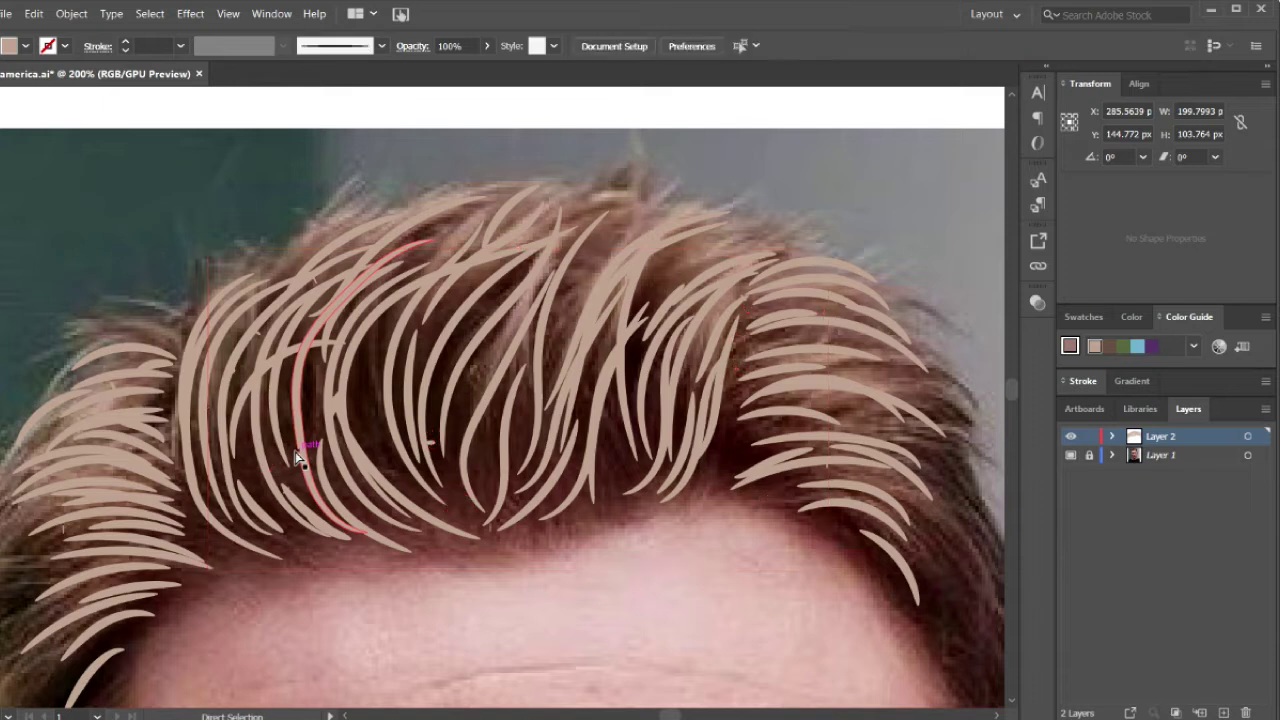
# - Check a single strand and zoom out and back in to review the hair
pyautogui.click(432, 447)
pyautogui.hotkey('ctrl', 'shift', 'a')
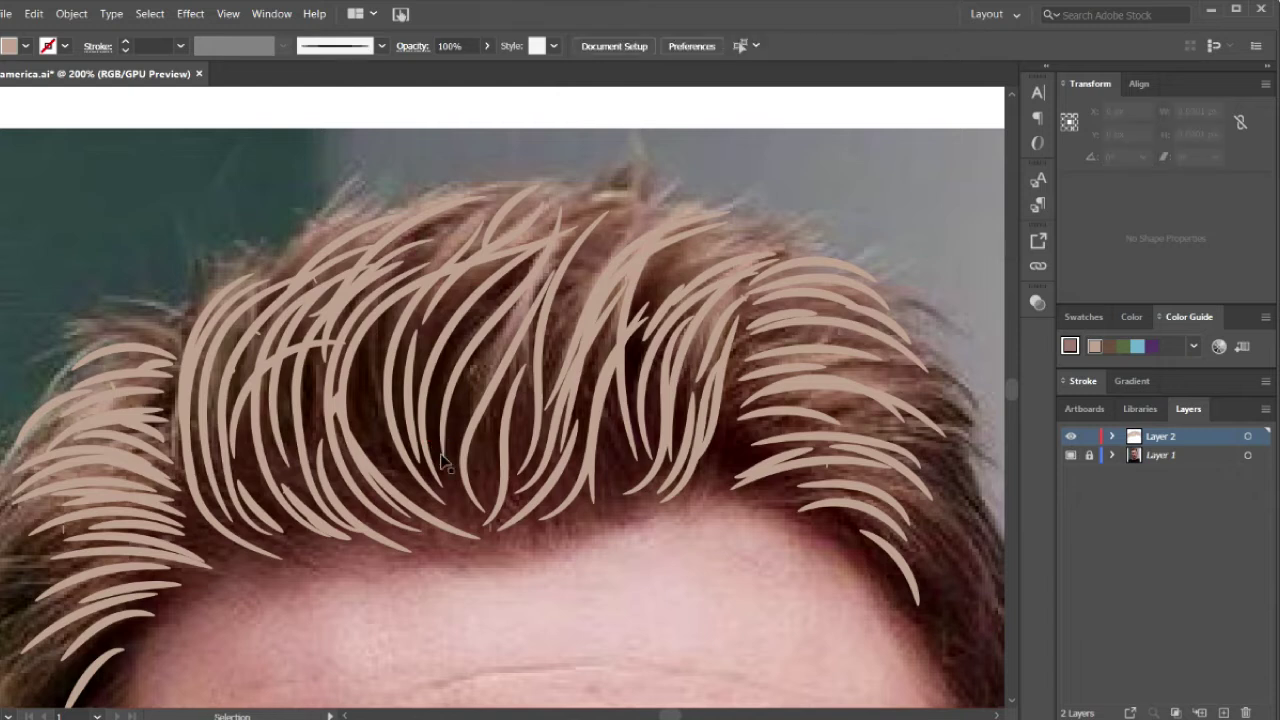
pyautogui.click(587, 625)
pyautogui.hotkey('ctrl', '-')
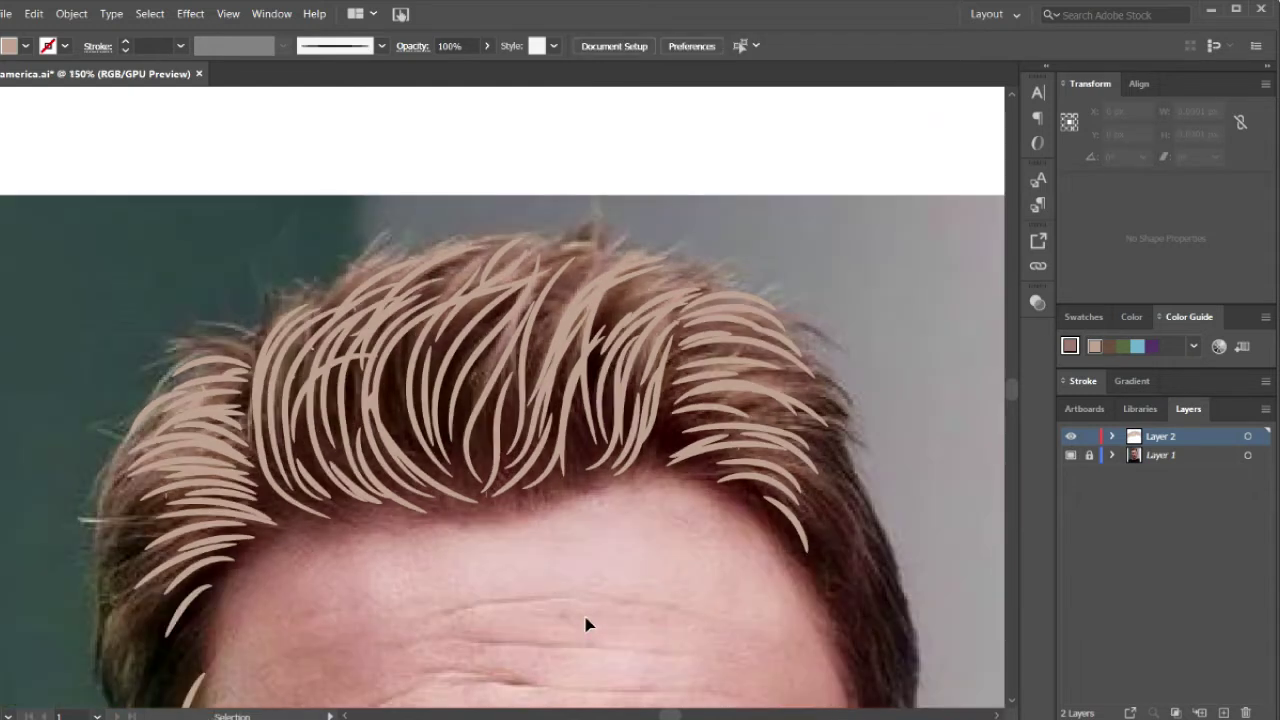
pyautogui.hotkey('ctrl', '+')
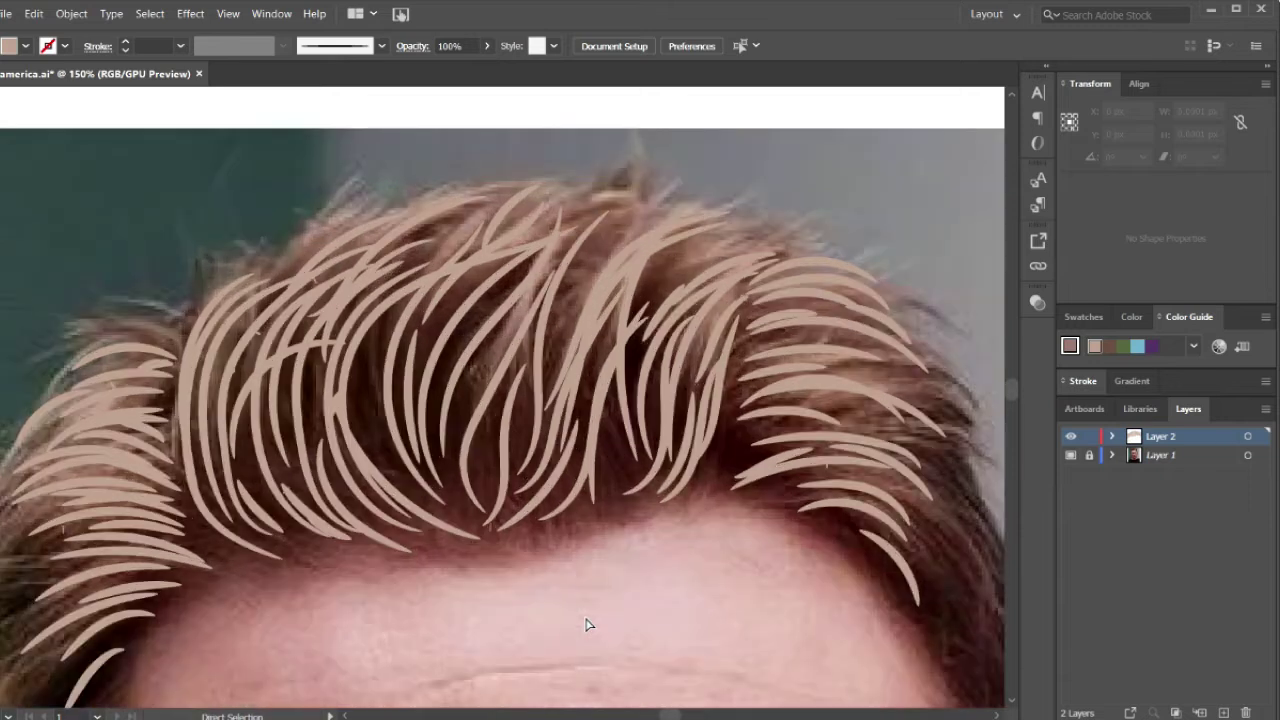
pyautogui.scroll(-5, 587, 625)
pyautogui.hscroll(-4, 587, 625)
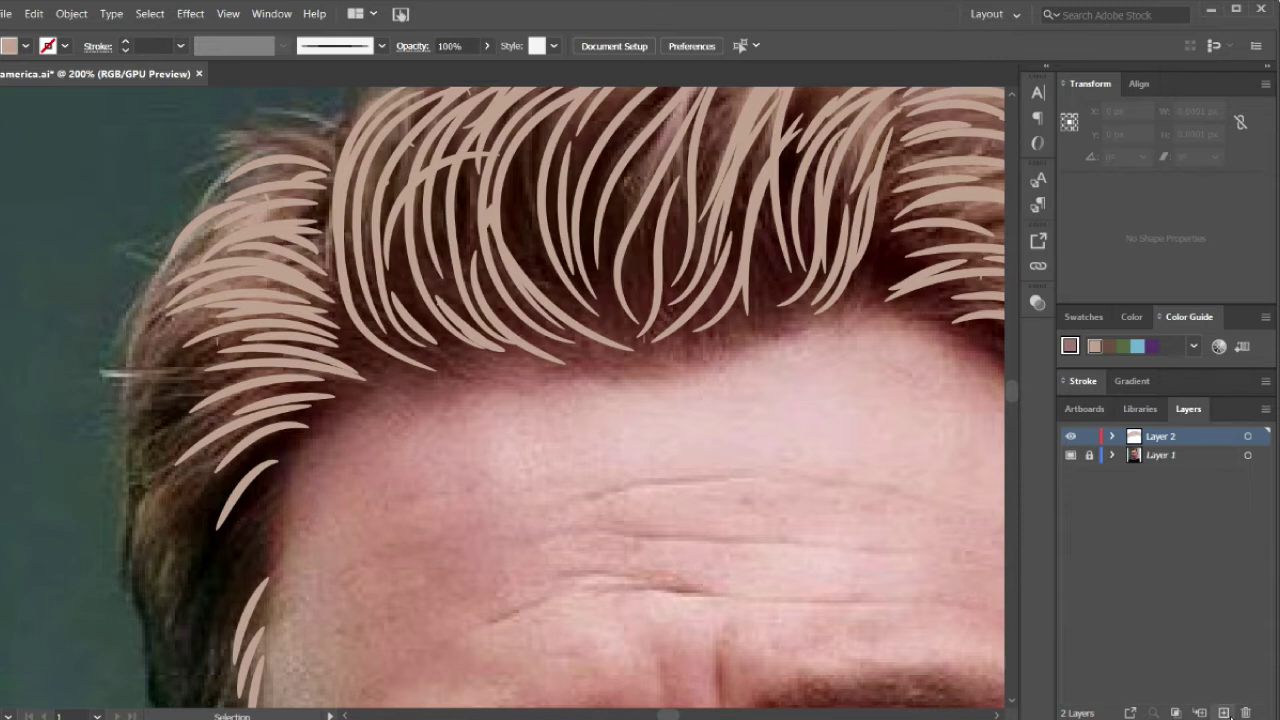
# - Add Layer 3 above the hair and hide Layer 2's hair strokes
pyautogui.click(1224, 713)
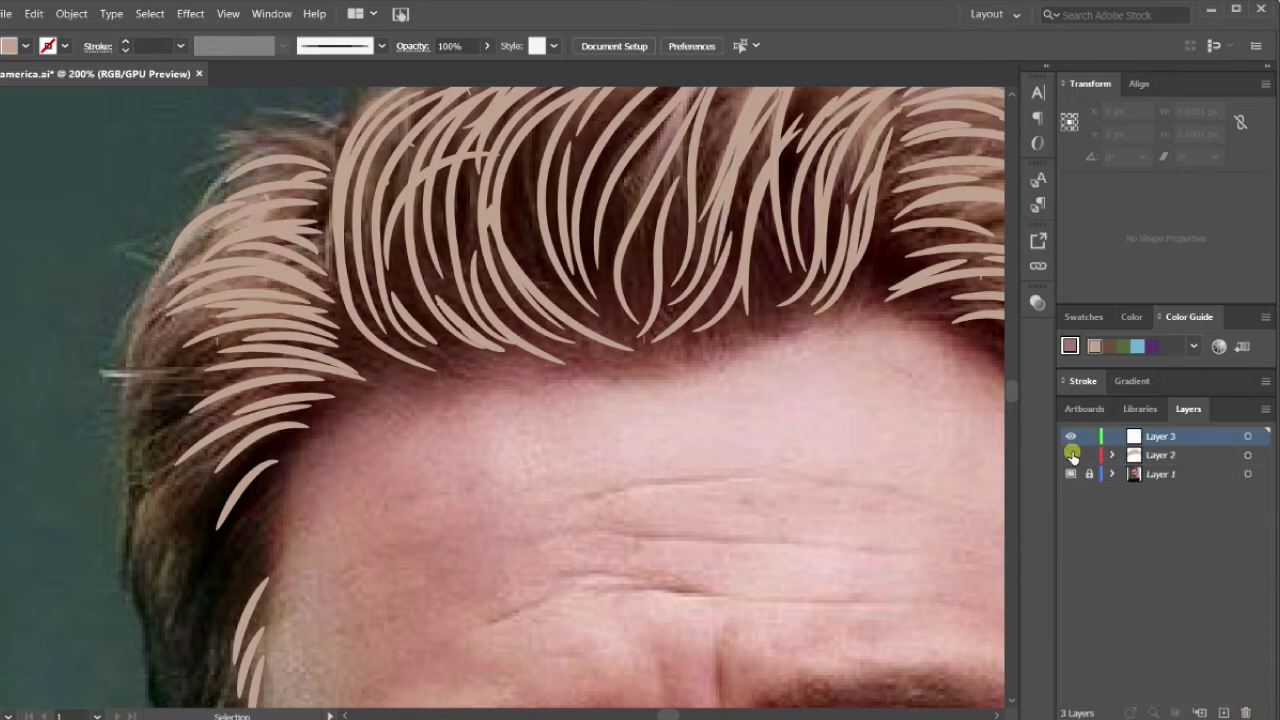
pyautogui.click(1071, 455)
pyautogui.hscroll(-3, 726, 3)
pyautogui.scroll(-2, 860, 294)
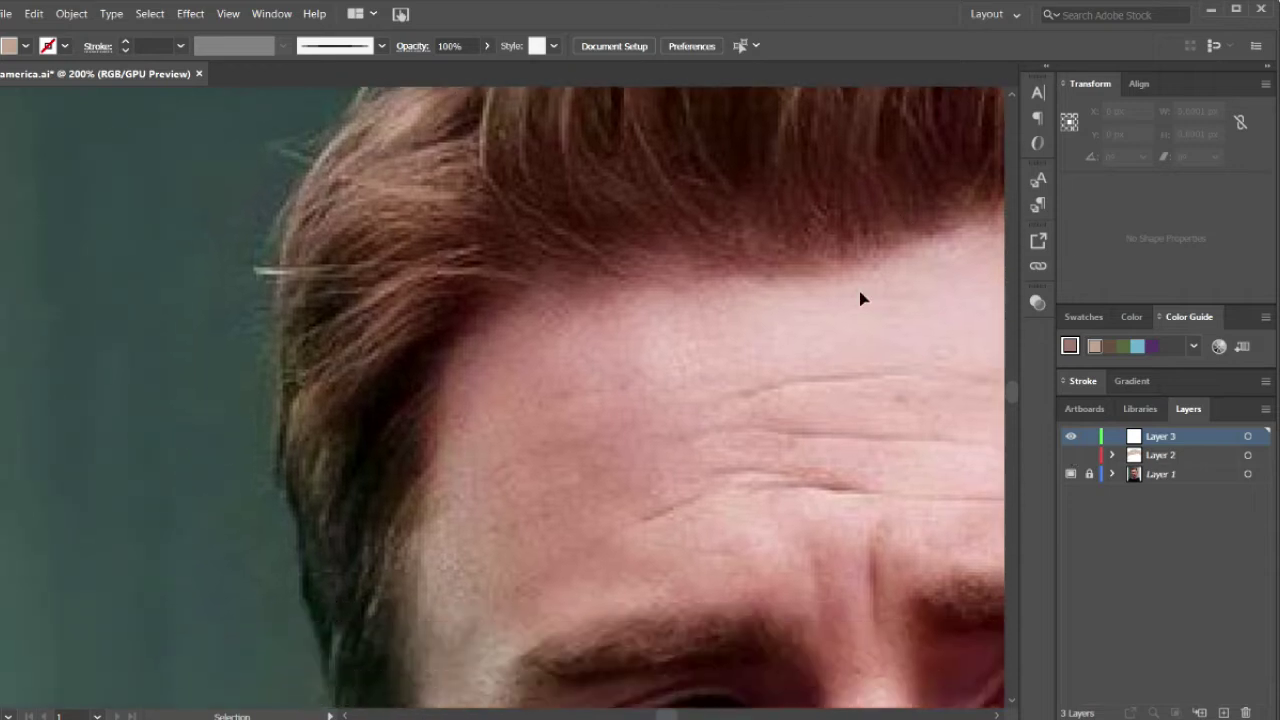
pyautogui.scroll(-2, 496, 316)
pyautogui.scroll(-2, 630, 400)
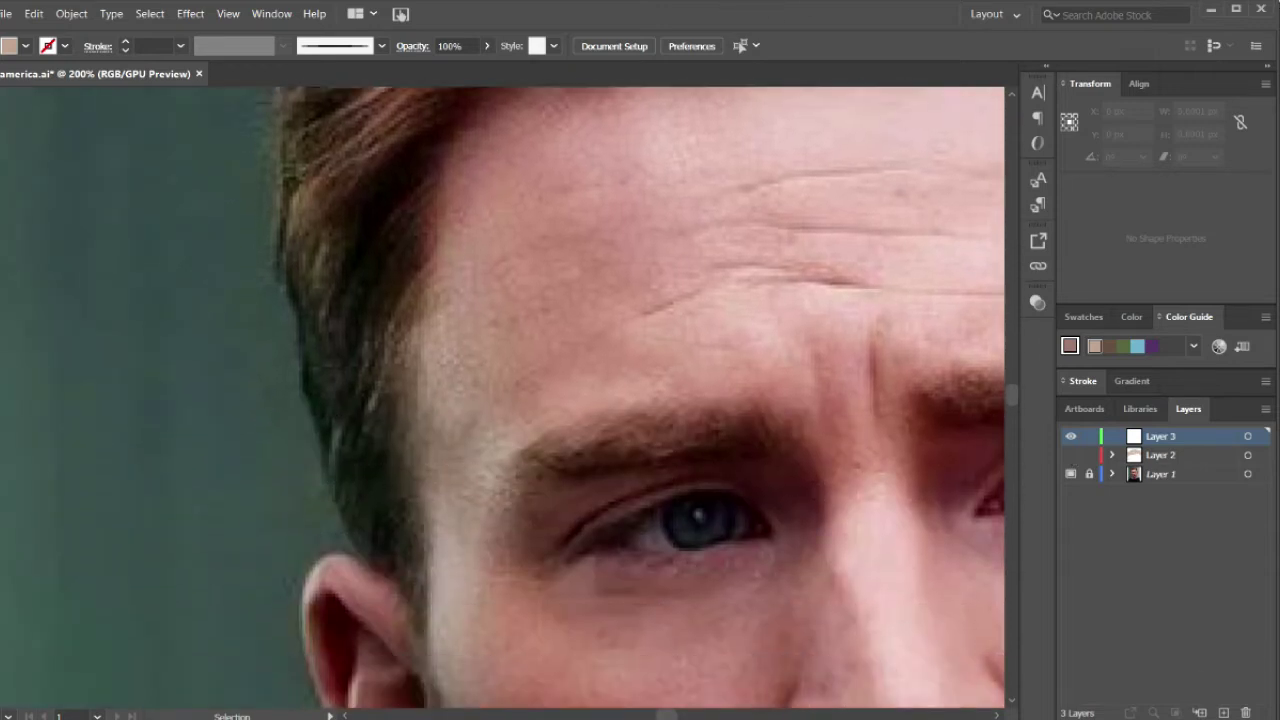
pyautogui.hotkey('ctrl', '-')
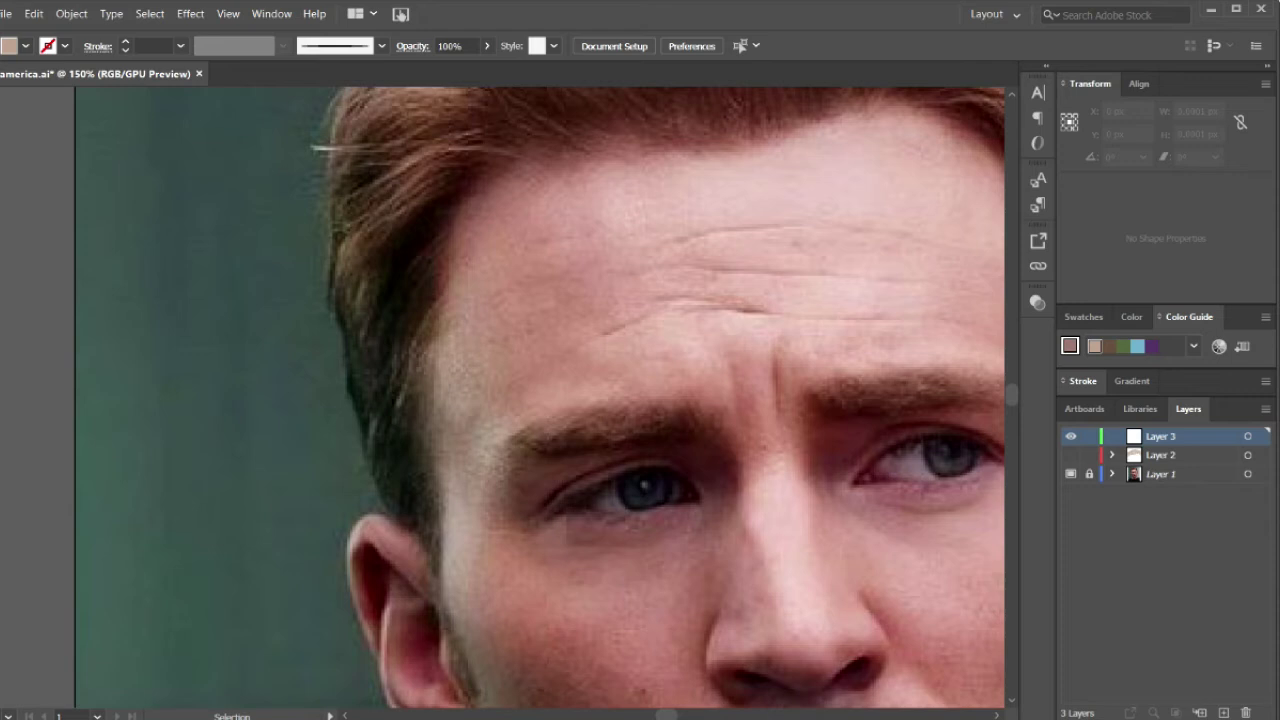
pyautogui.scroll(3, 311, 240)
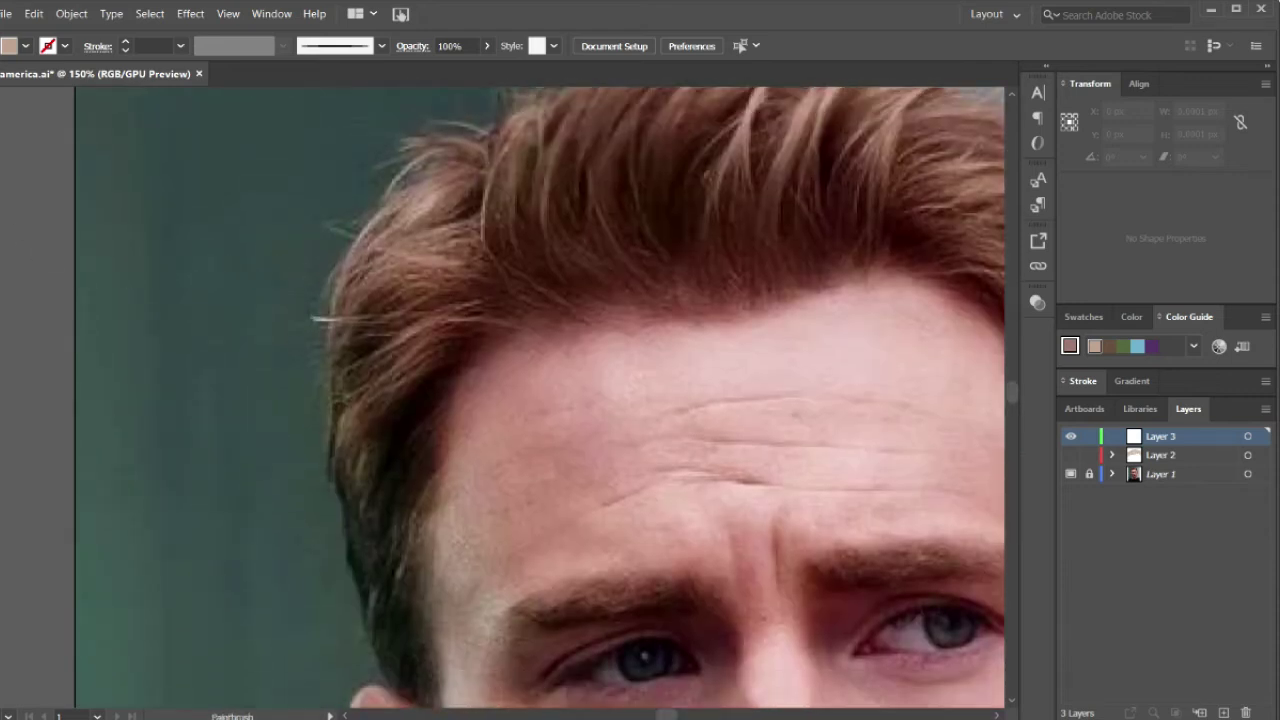
# - Choose the plain 1 pt uniform brush from the Brush Definition list
pyautogui.click(311, 43)
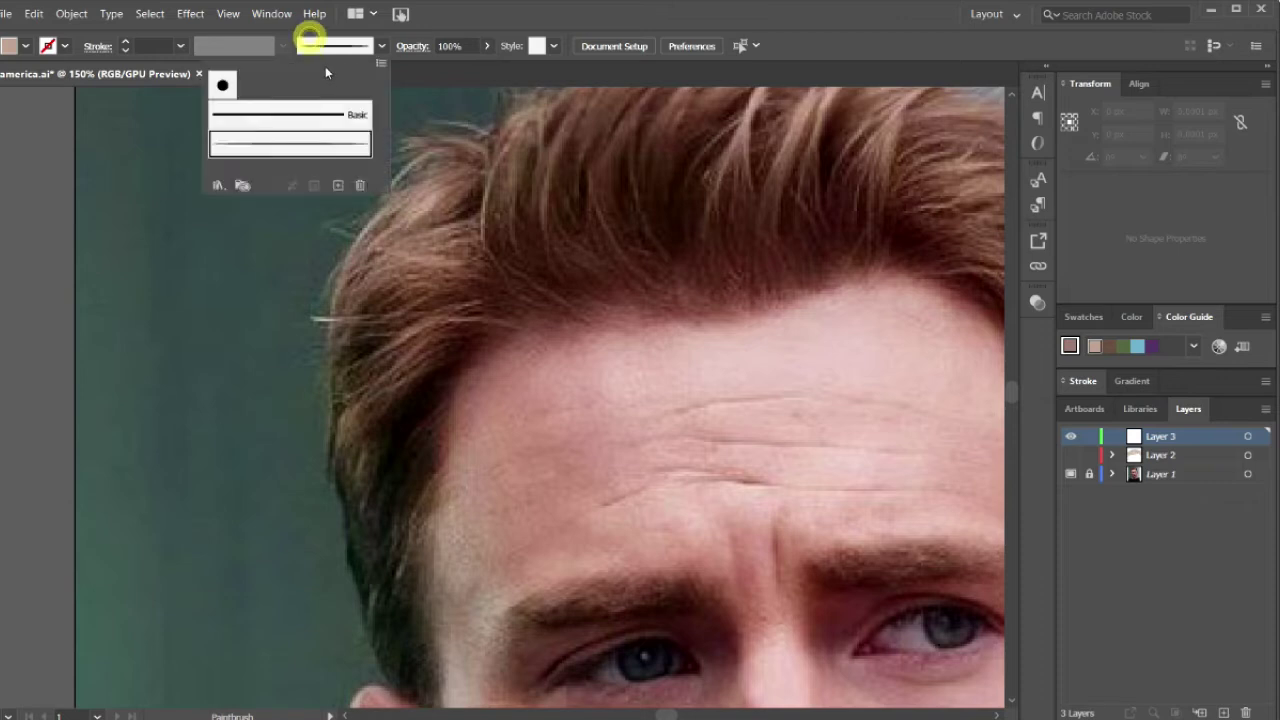
pyautogui.click(307, 148)
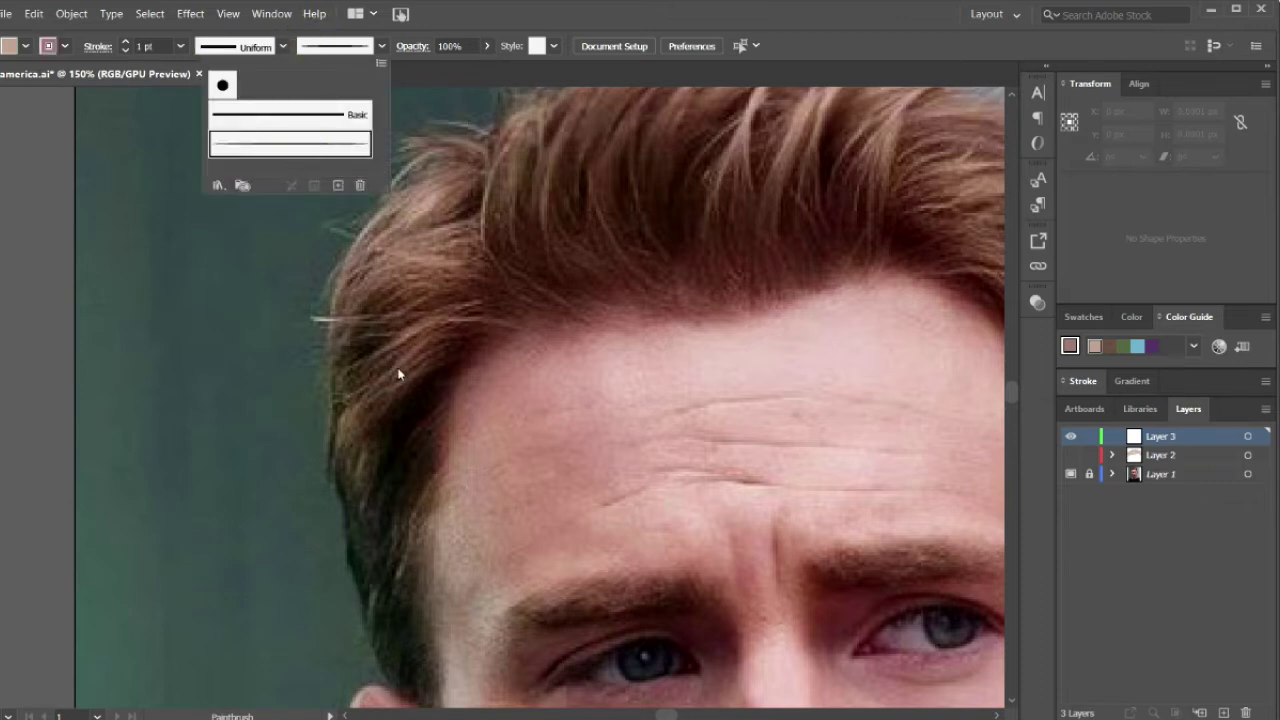
pyautogui.click(424, 392)
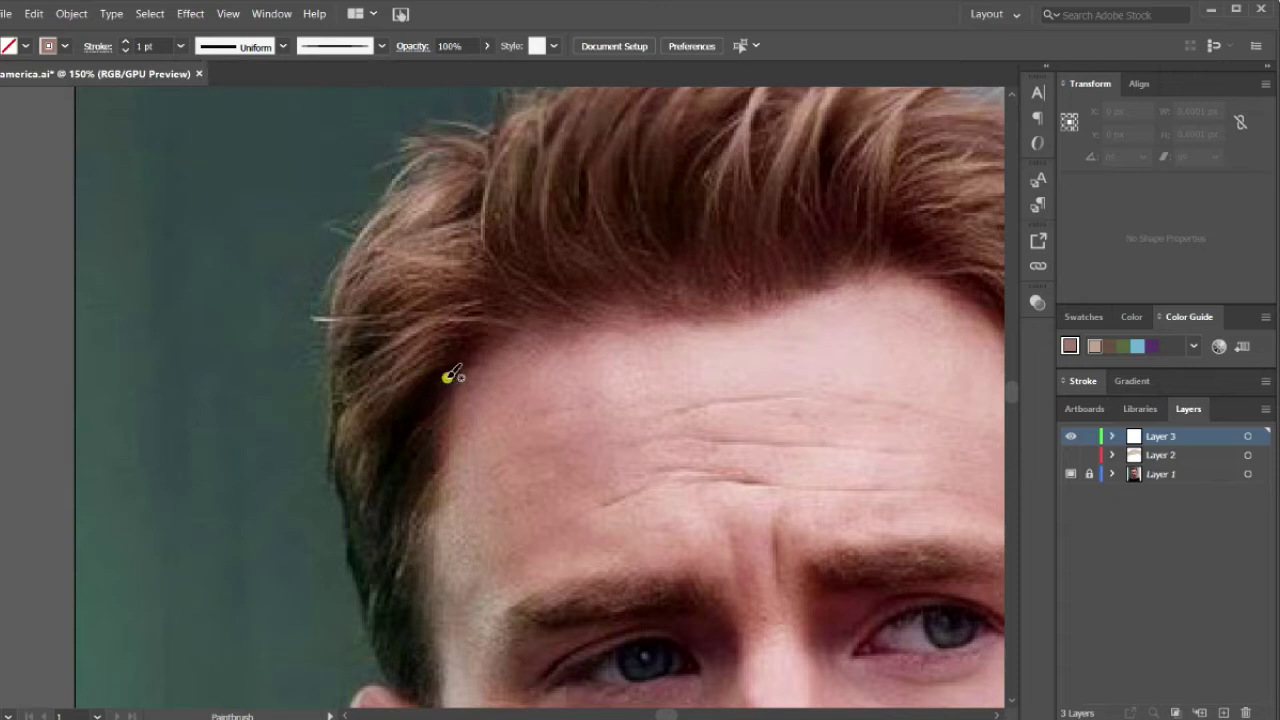
# - Paint the first curved black hair strokes at the temple, undoing a bad one
pyautogui.moveTo(449, 376); pyautogui.dragTo(368, 466)
pyautogui.hotkey('ctrl', 'z')
pyautogui.click(448, 376)
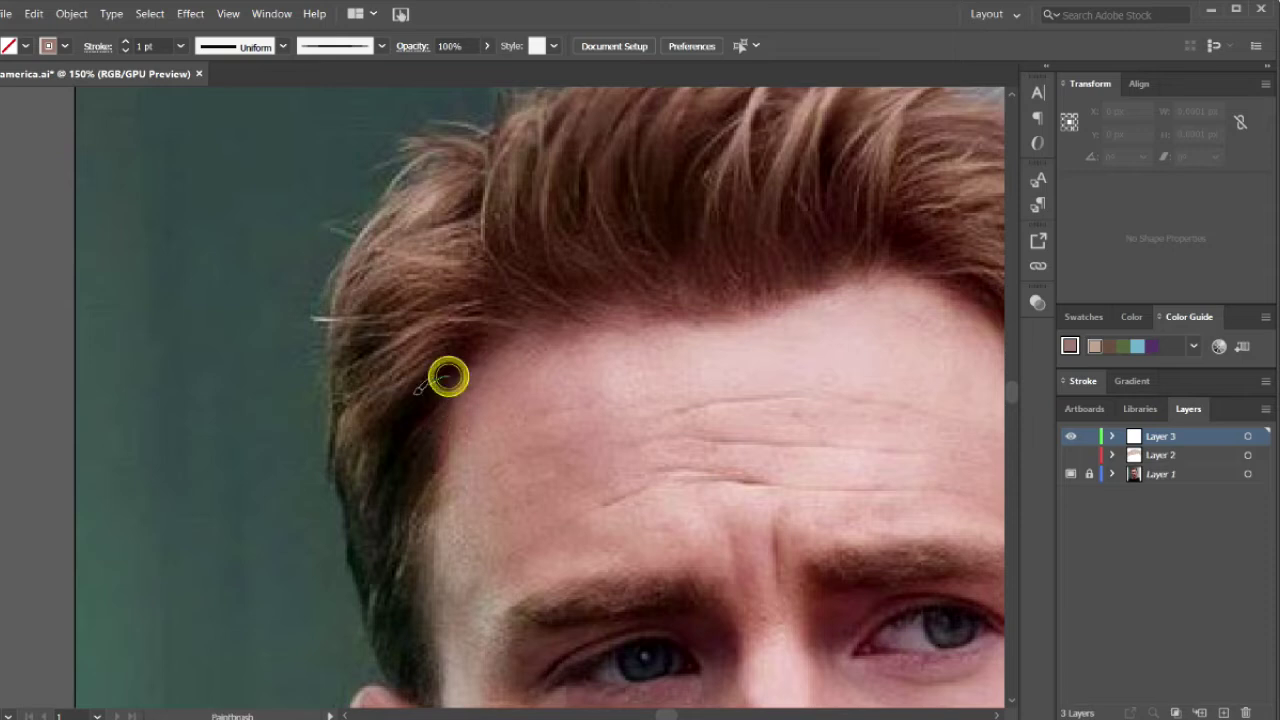
pyautogui.moveTo(428, 384); pyautogui.dragTo(452, 389)
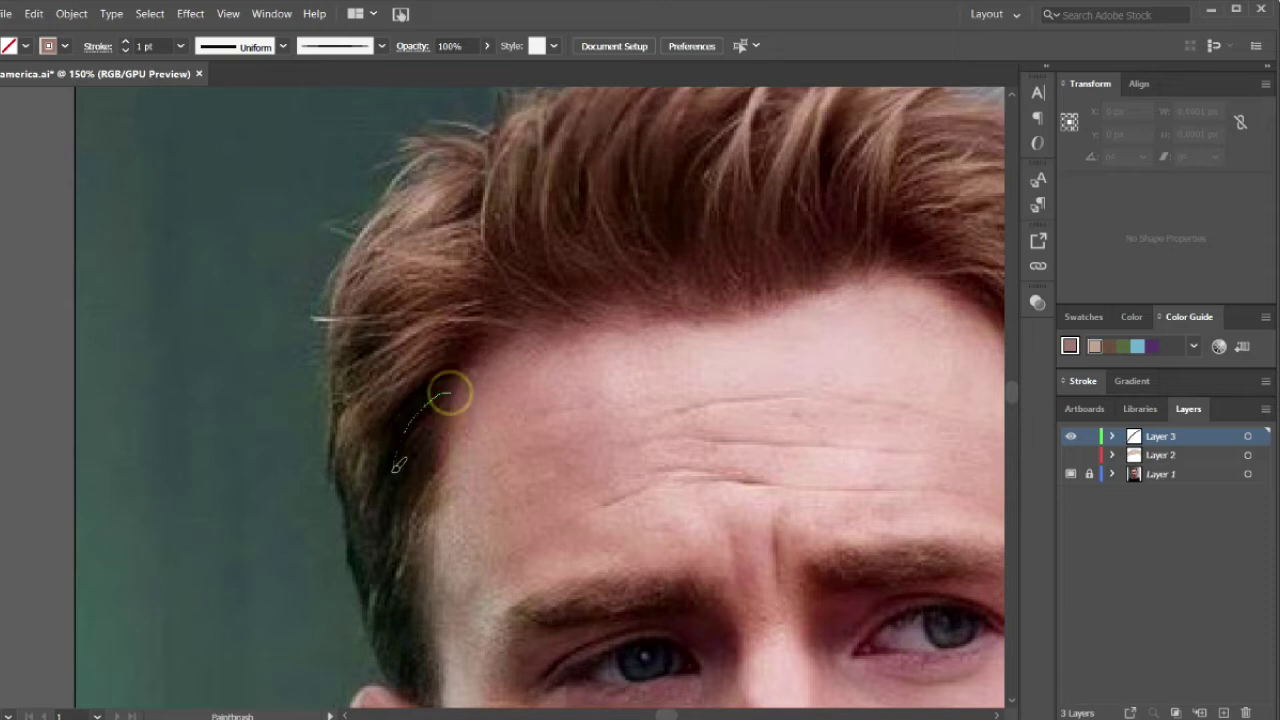
pyautogui.click(403, 426)
pyautogui.moveTo(443, 407); pyautogui.dragTo(412, 447)
pyautogui.click(407, 450)
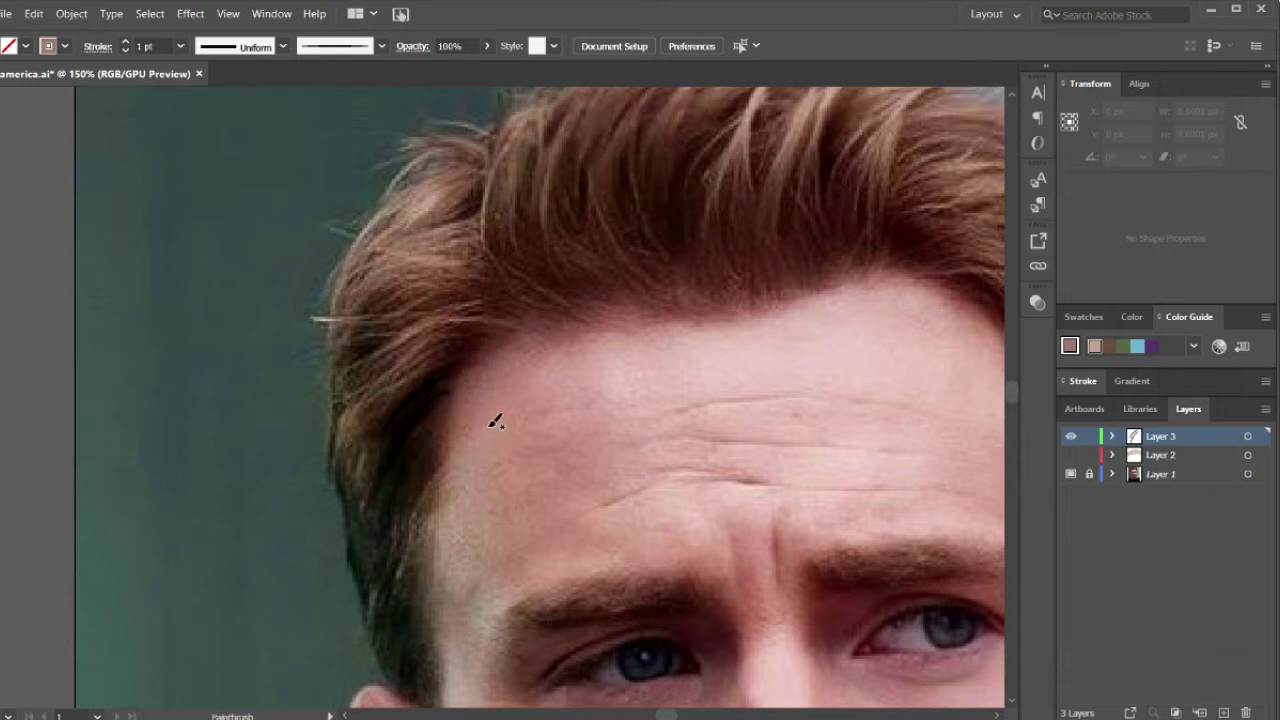
pyautogui.scroll(3, 487, 425)
# - Draw long hair strokes down the upper hairline, then undo the last few
pyautogui.press('b')
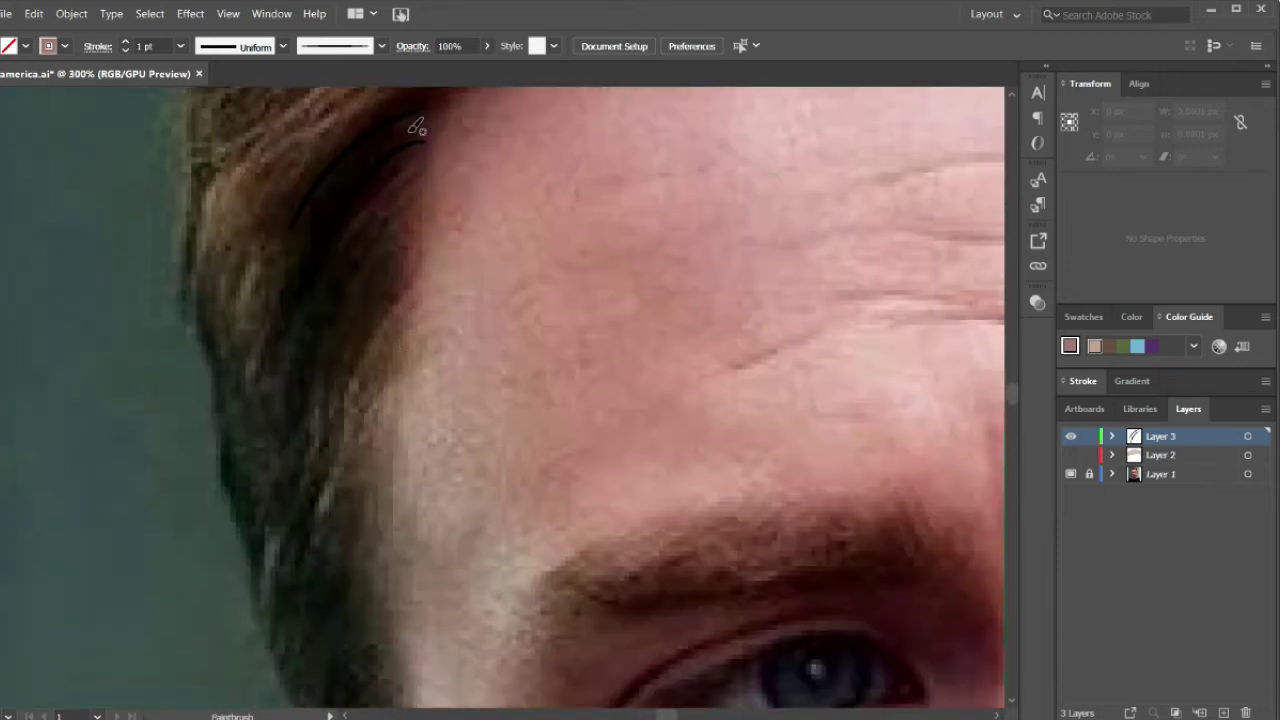
pyautogui.moveTo(370, 148); pyautogui.dragTo(329, 228)
pyautogui.moveTo(434, 131); pyautogui.dragTo(366, 143)
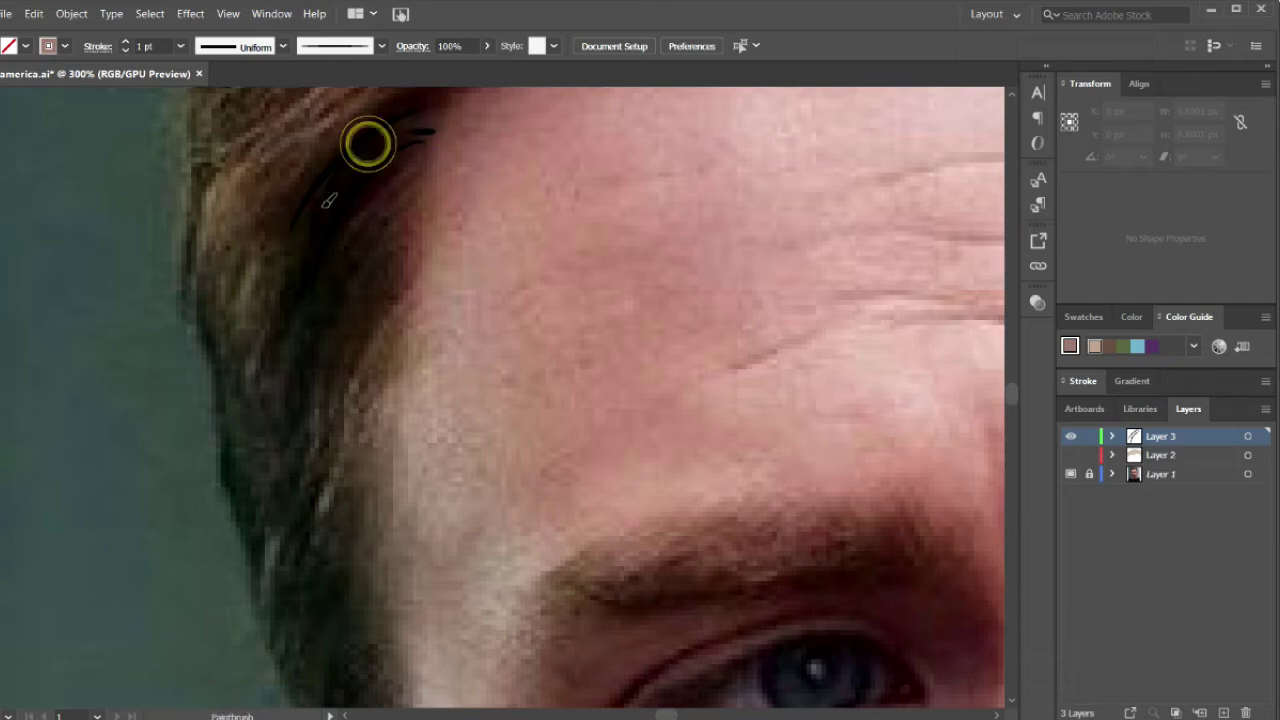
pyautogui.press('v')
pyautogui.moveTo(429, 126); pyautogui.dragTo(343, 205)
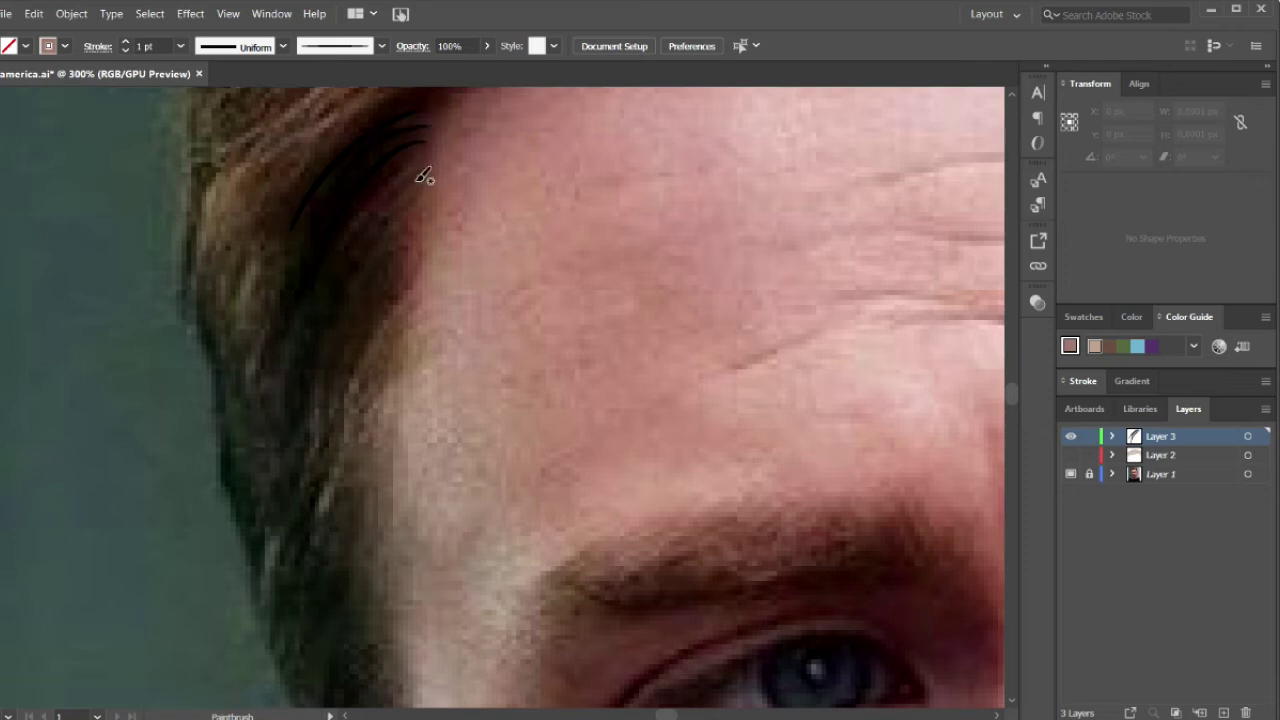
pyautogui.moveTo(424, 176); pyautogui.dragTo(352, 265)
pyautogui.moveTo(425, 248); pyautogui.dragTo(323, 396)
pyautogui.moveTo(405, 321); pyautogui.dragTo(330, 446)
pyautogui.moveTo(400, 376); pyautogui.dragTo(363, 506)
pyautogui.scroll(-2, 378, 480)
pyautogui.scroll(-1, 378, 480)
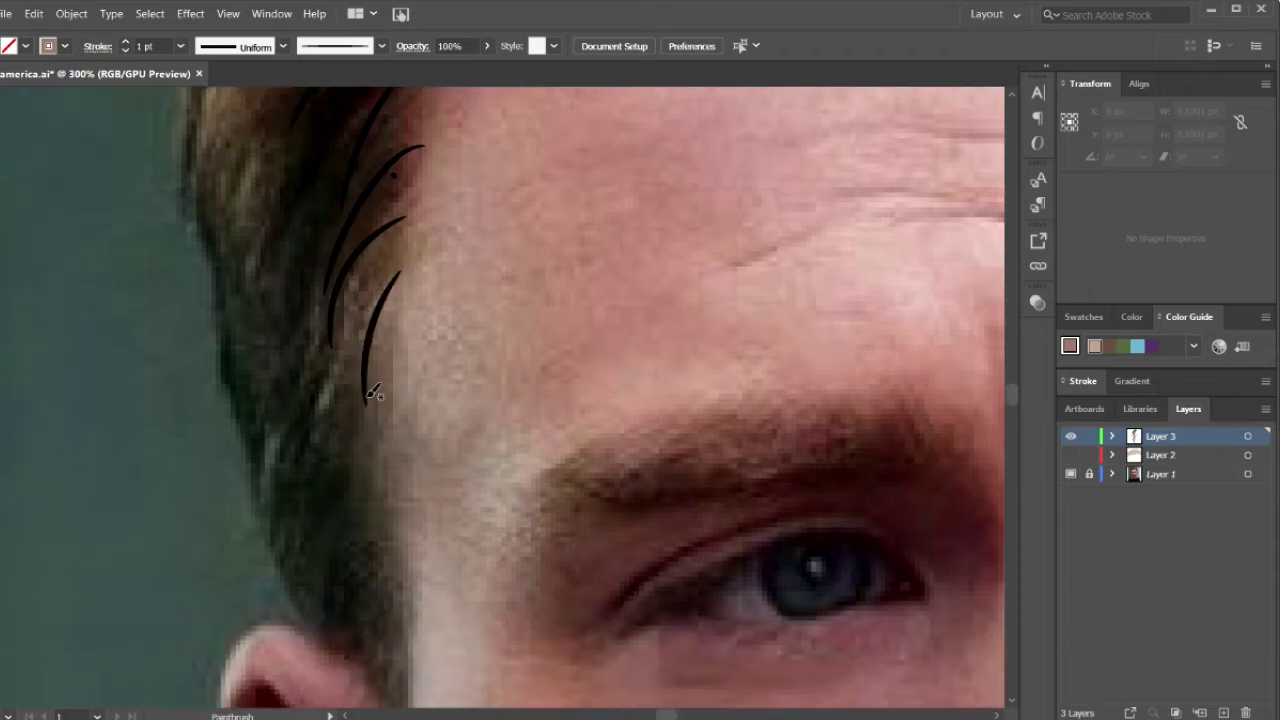
pyautogui.hotkey('ctrl', 'z')
pyautogui.hotkey('ctrl', 'z')
pyautogui.hotkey('ctrl', 'z')
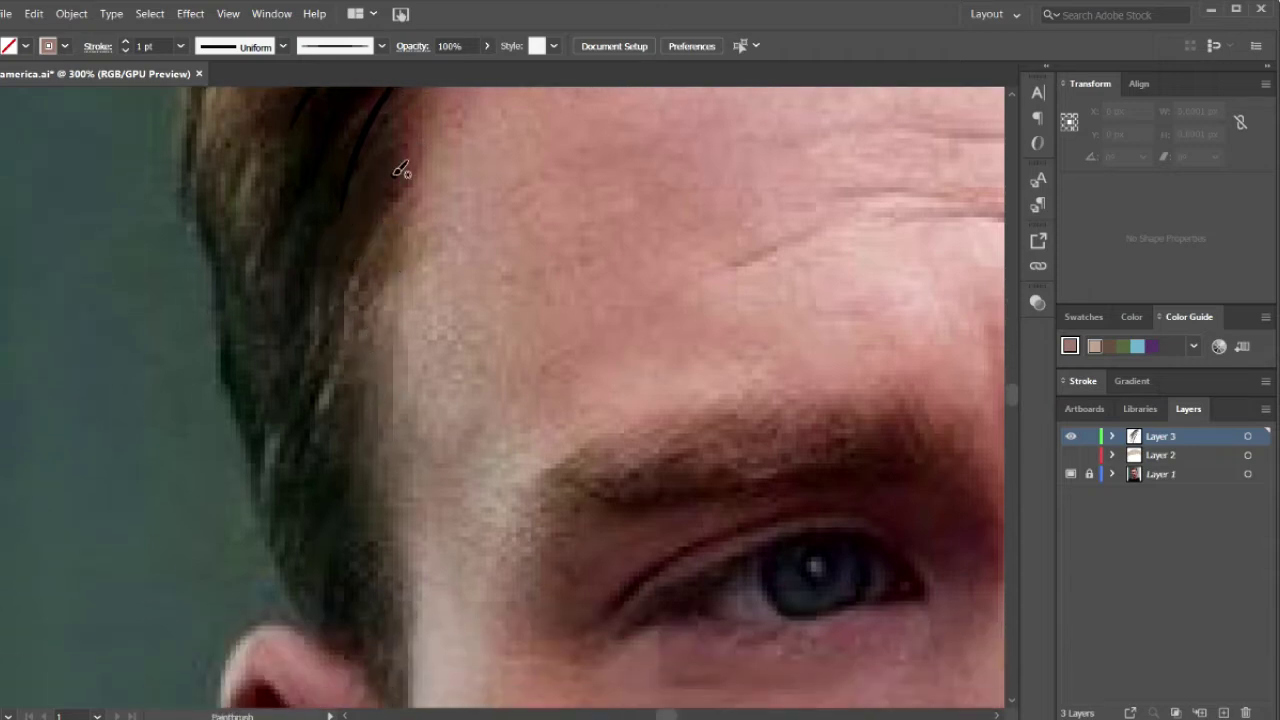
# - Redraw strokes from the hairline top and add short strokes down toward the ear
pyautogui.moveTo(400, 130); pyautogui.dragTo(322, 328)
pyautogui.moveTo(400, 258)
pyautogui.mouseDown()
pyautogui.moveTo(322, 345)
pyautogui.moveTo(312, 428)
pyautogui.mouseUp()
pyautogui.moveTo(391, 390)
pyautogui.mouseDown()
pyautogui.moveTo(330, 488)
pyautogui.moveTo(326, 543)
pyautogui.mouseUp()
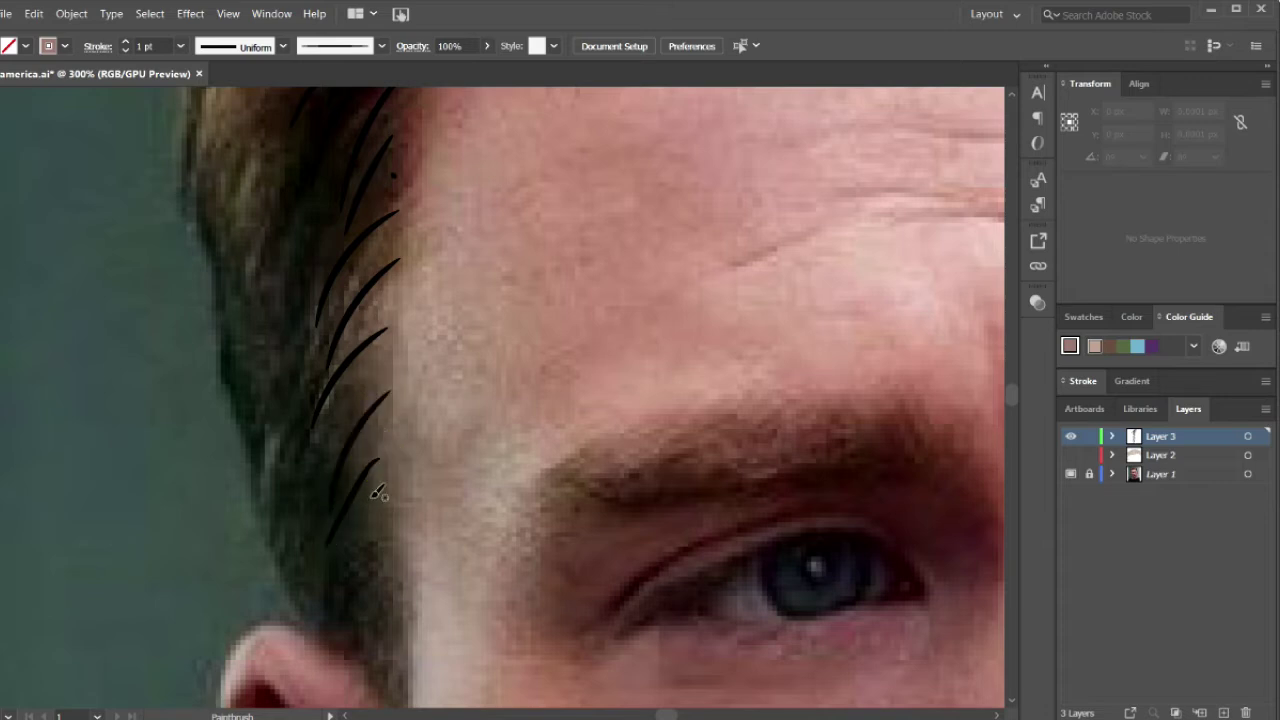
pyautogui.scroll(-3, 400, 465)
pyautogui.hscroll(-2, 405, 470)
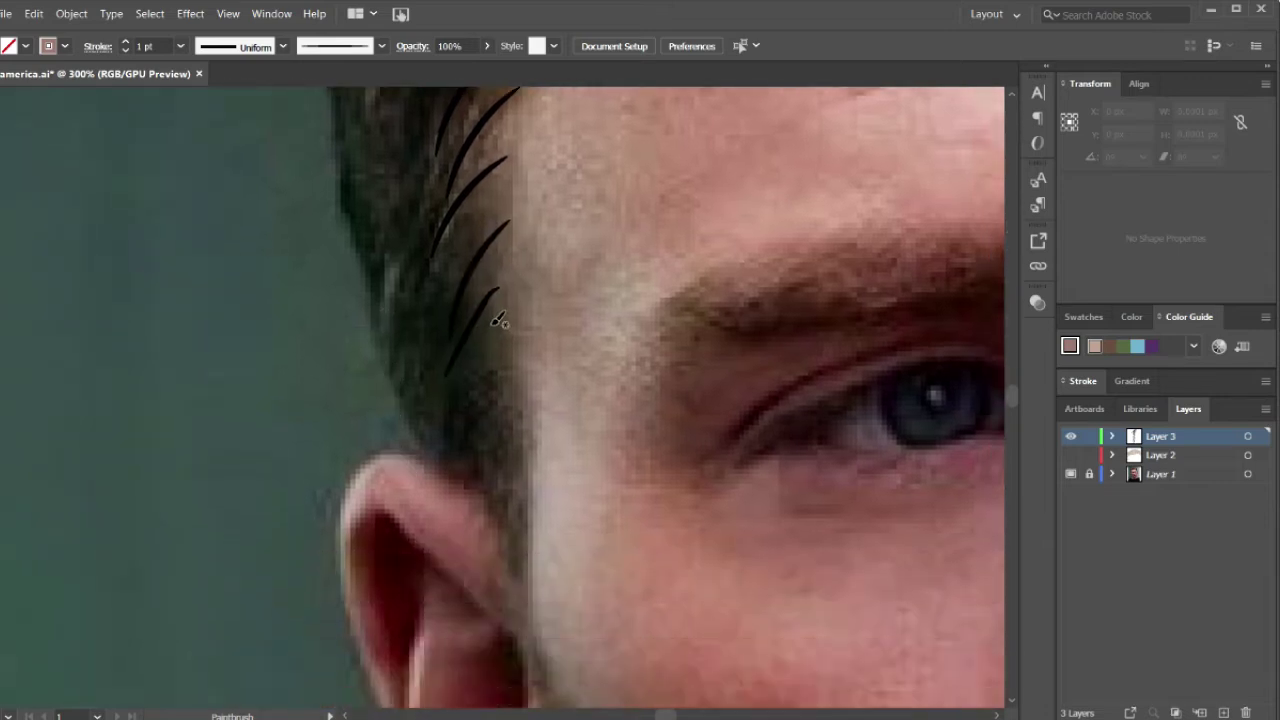
pyautogui.moveTo(499, 324); pyautogui.dragTo(452, 366)
pyautogui.hotkey('ctrl', 'z')
pyautogui.moveTo(500, 323); pyautogui.dragTo(448, 416)
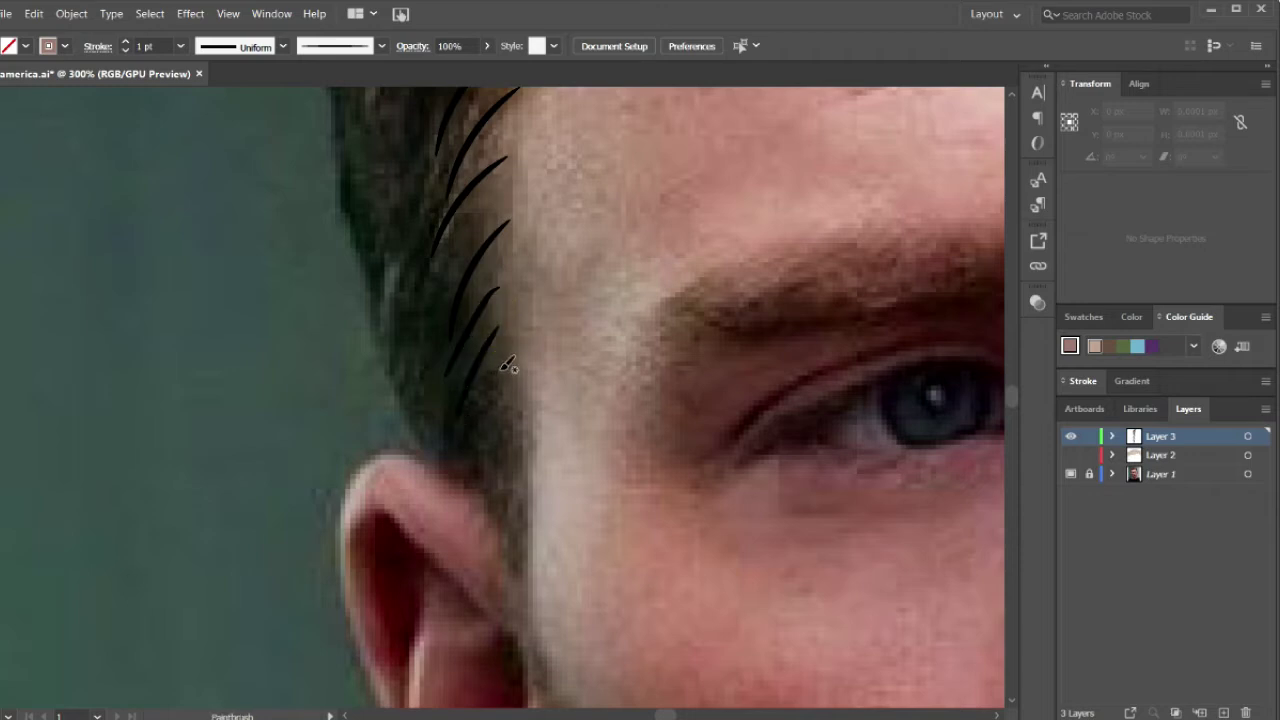
pyautogui.moveTo(491, 377); pyautogui.dragTo(469, 467)
pyautogui.moveTo(506, 406)
pyautogui.mouseDown()
pyautogui.moveTo(494, 458)
pyautogui.moveTo(510, 508)
pyautogui.mouseUp()
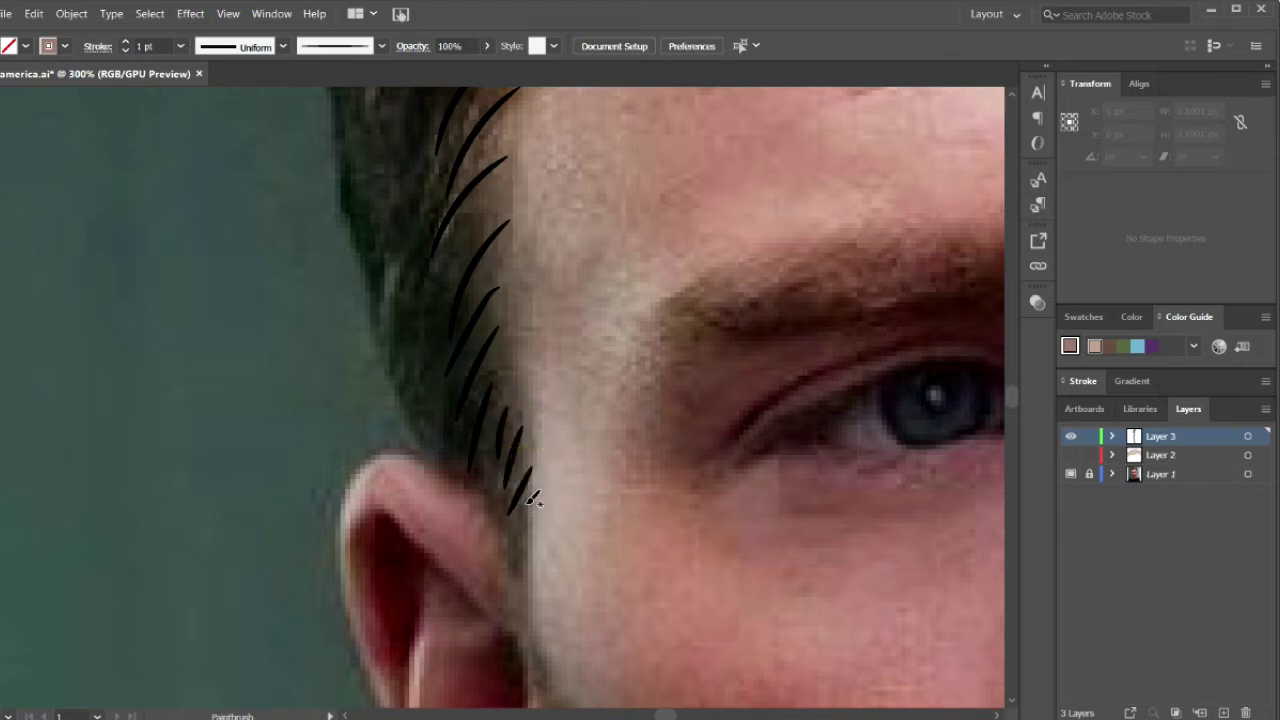
pyautogui.moveTo(526, 505); pyautogui.dragTo(518, 562)
# - Add curved hair strokes mid-way down the hairline
pyautogui.rightClick(507, 313)
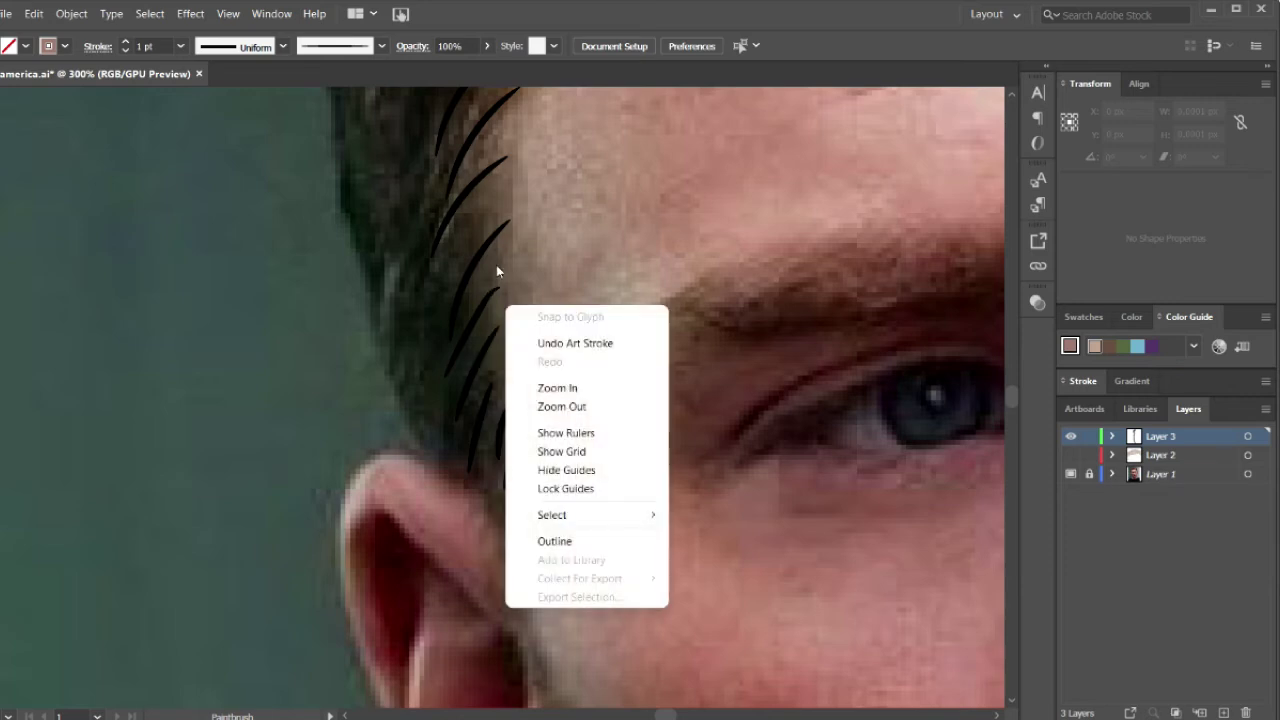
pyautogui.click(498, 263)
pyautogui.moveTo(484, 272); pyautogui.dragTo(457, 335)
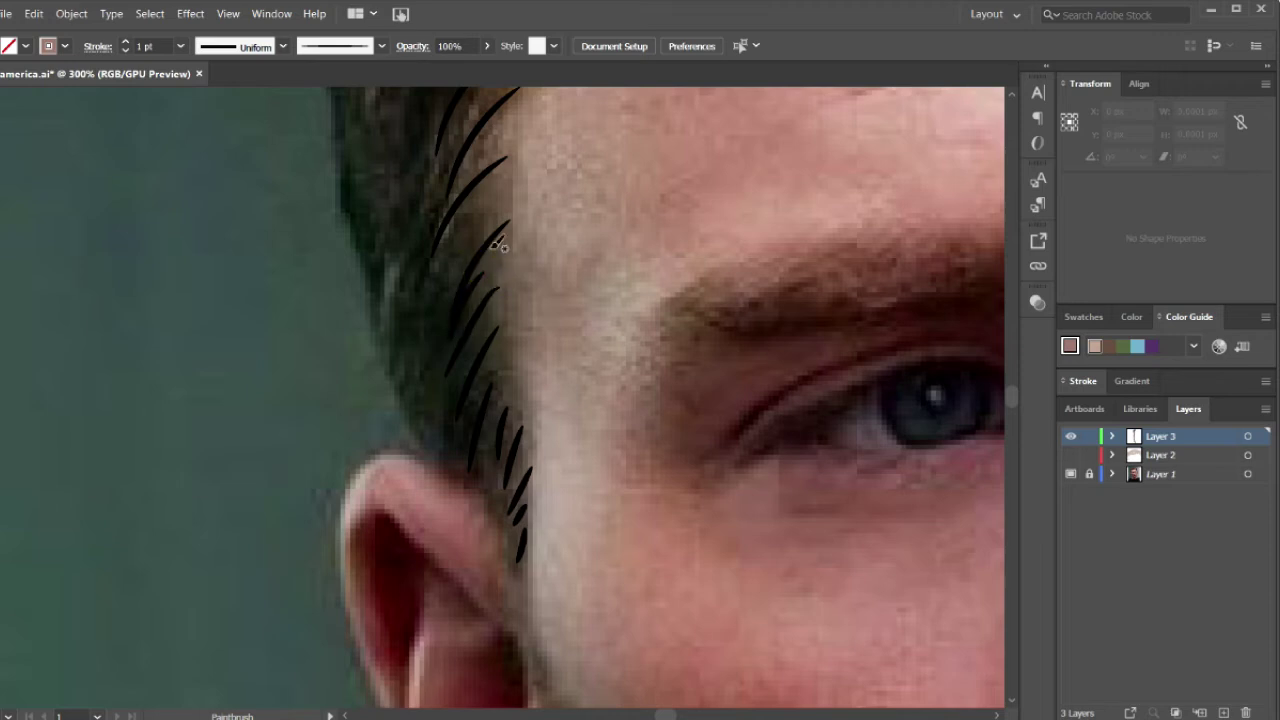
pyautogui.scroll(2, 512, 247)
pyautogui.moveTo(486, 291); pyautogui.dragTo(458, 352)
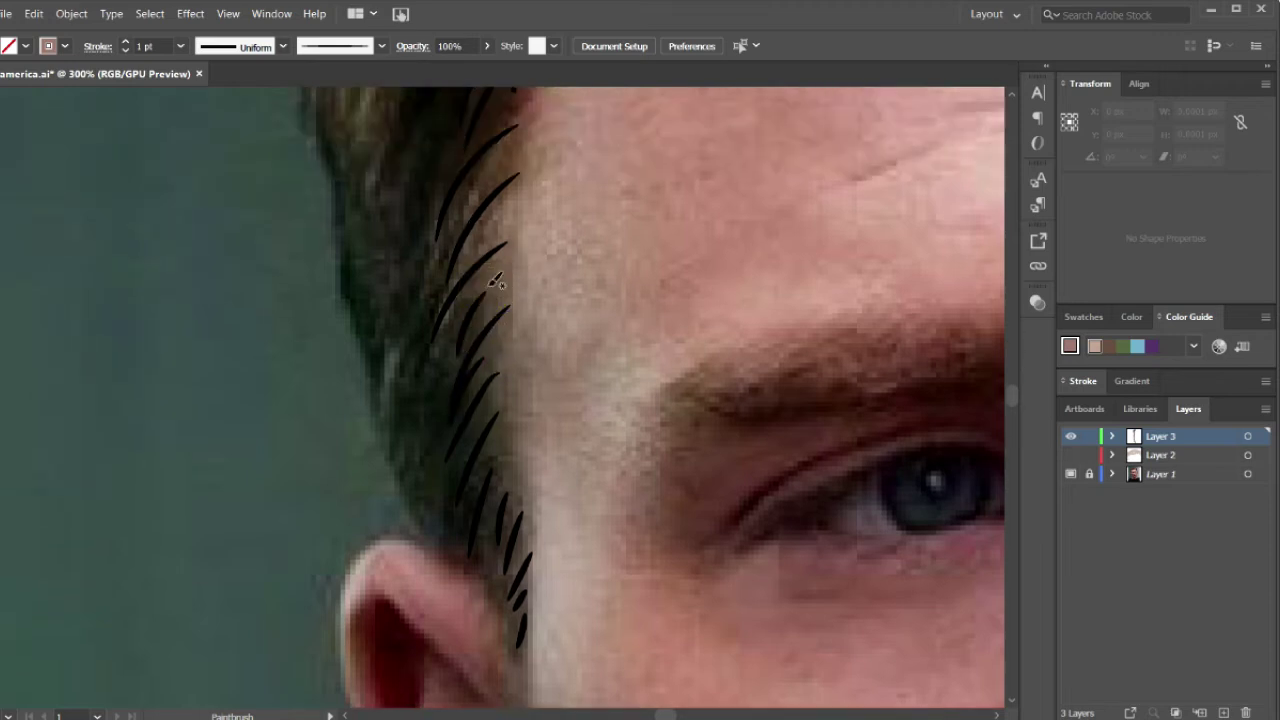
pyautogui.moveTo(497, 221); pyautogui.dragTo(443, 320)
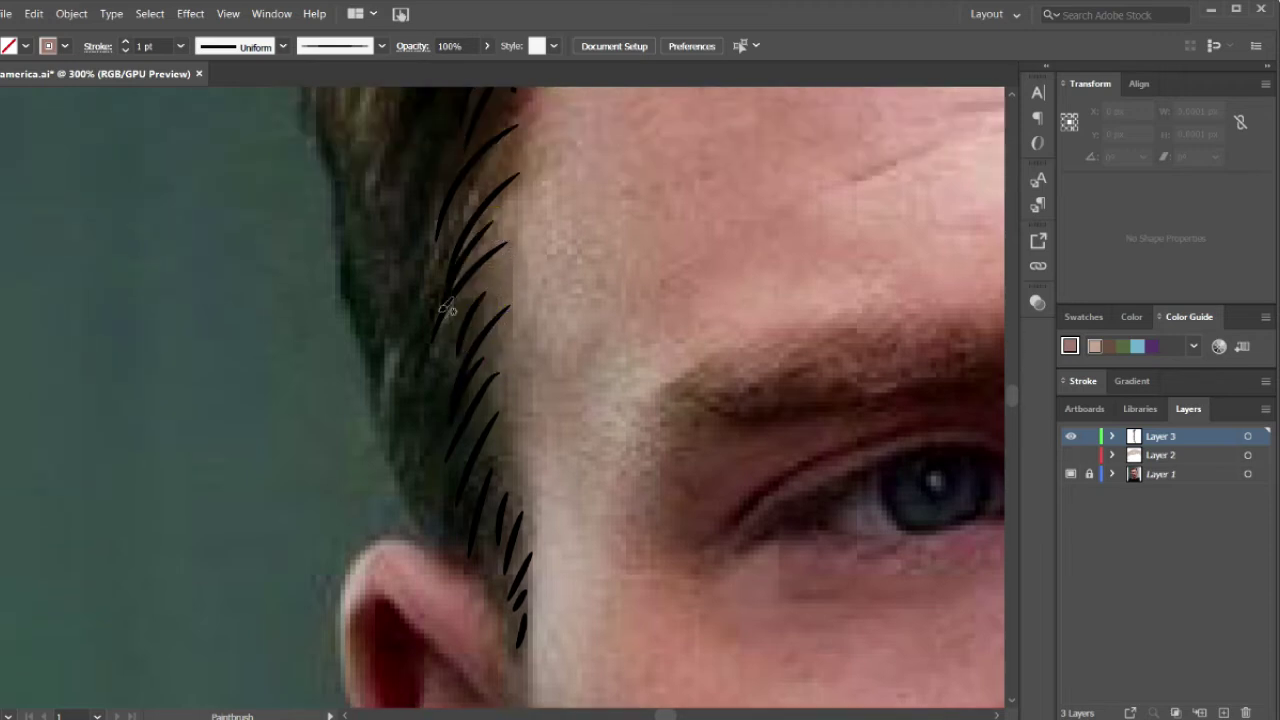
pyautogui.scroll(4, 505, 212)
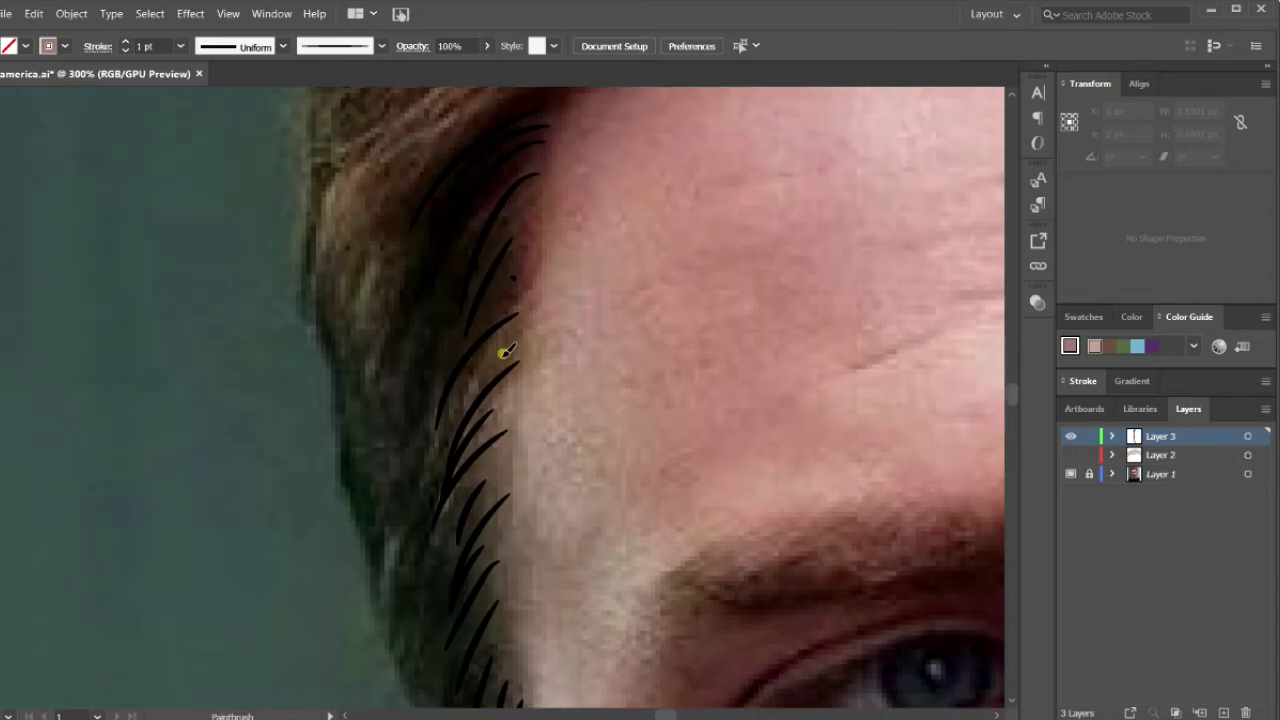
pyautogui.moveTo(503, 350); pyautogui.dragTo(465, 422)
# - Delete a stray stroke at the upper hairline and redraw strokes there
pyautogui.press('v')
pyautogui.click(480, 297)
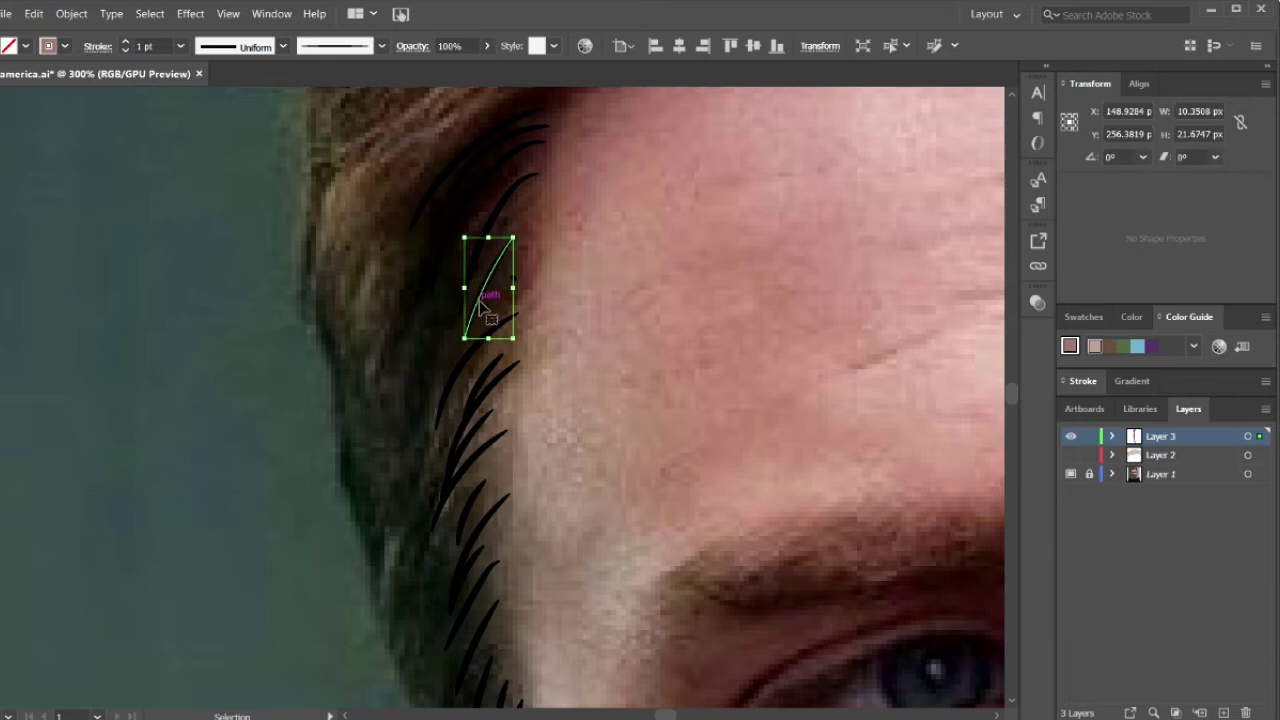
pyautogui.press('Delete')
pyautogui.press('b')
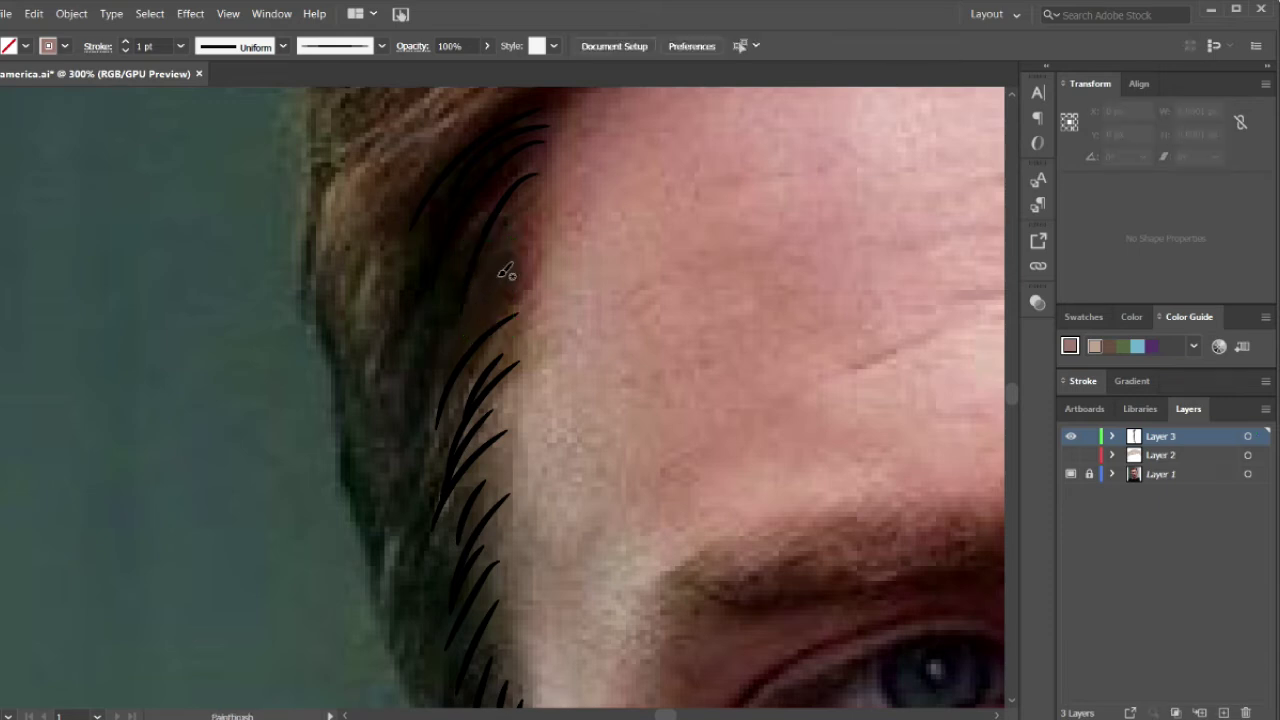
pyautogui.moveTo(514, 246); pyautogui.dragTo(462, 338)
pyautogui.moveTo(520, 268); pyautogui.dragTo(438, 390)
pyautogui.moveTo(537, 176)
pyautogui.mouseDown()
pyautogui.moveTo(446, 286)
pyautogui.moveTo(465, 332)
pyautogui.mouseUp()
# - Add more strokes in the hair and lower hairline, then reposition one lower
pyautogui.scroll(-2, 466, 271)
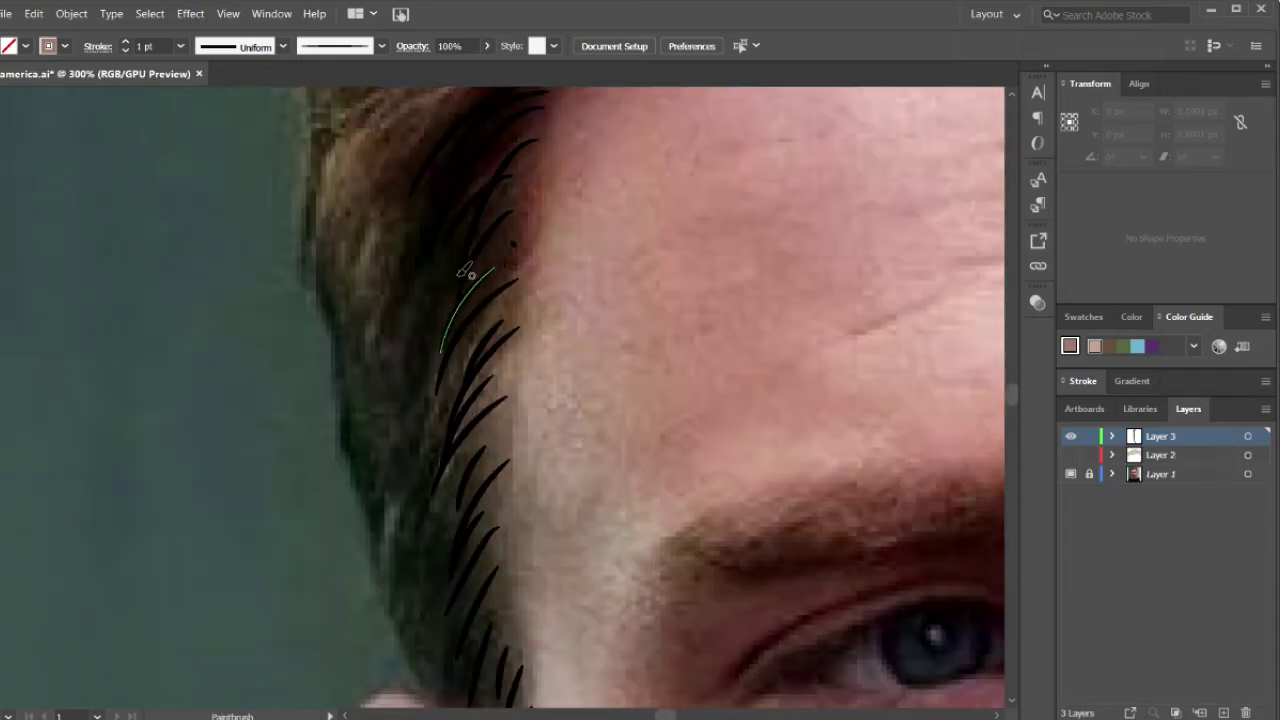
pyautogui.moveTo(455, 204); pyautogui.dragTo(405, 308)
pyautogui.moveTo(438, 216); pyautogui.dragTo(386, 290)
pyautogui.moveTo(460, 229); pyautogui.dragTo(416, 318)
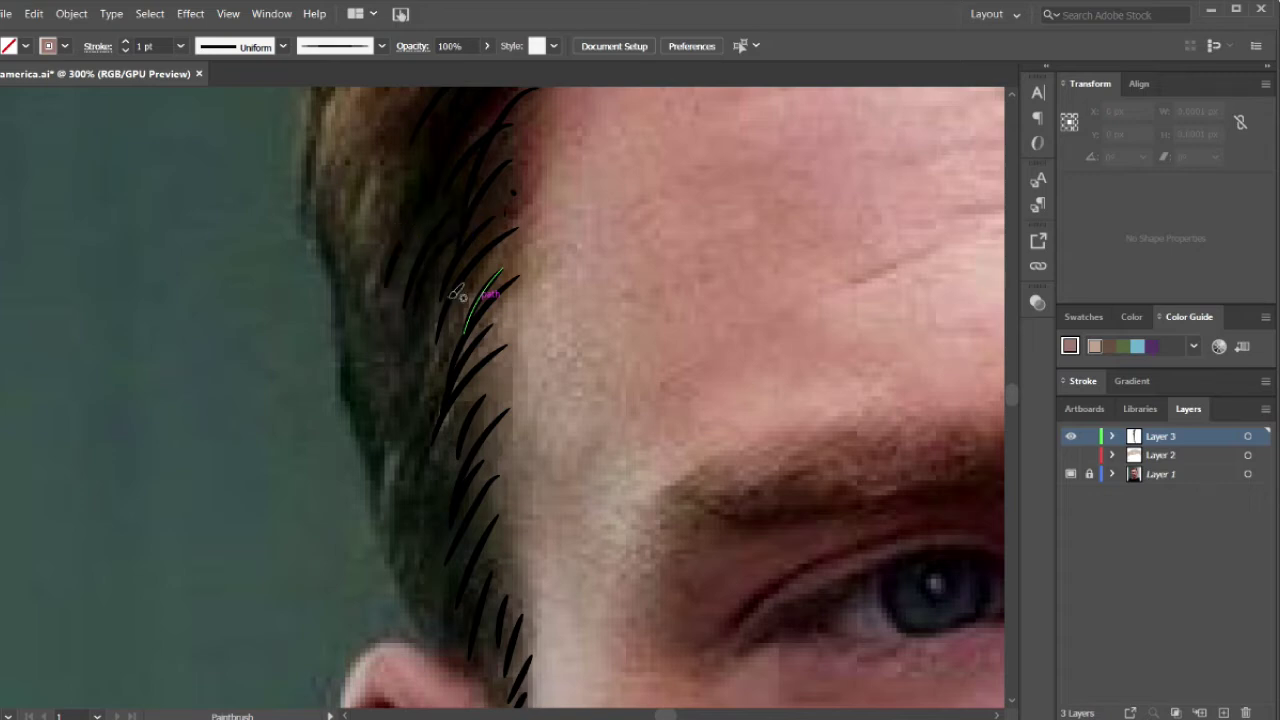
pyautogui.click(466, 289)
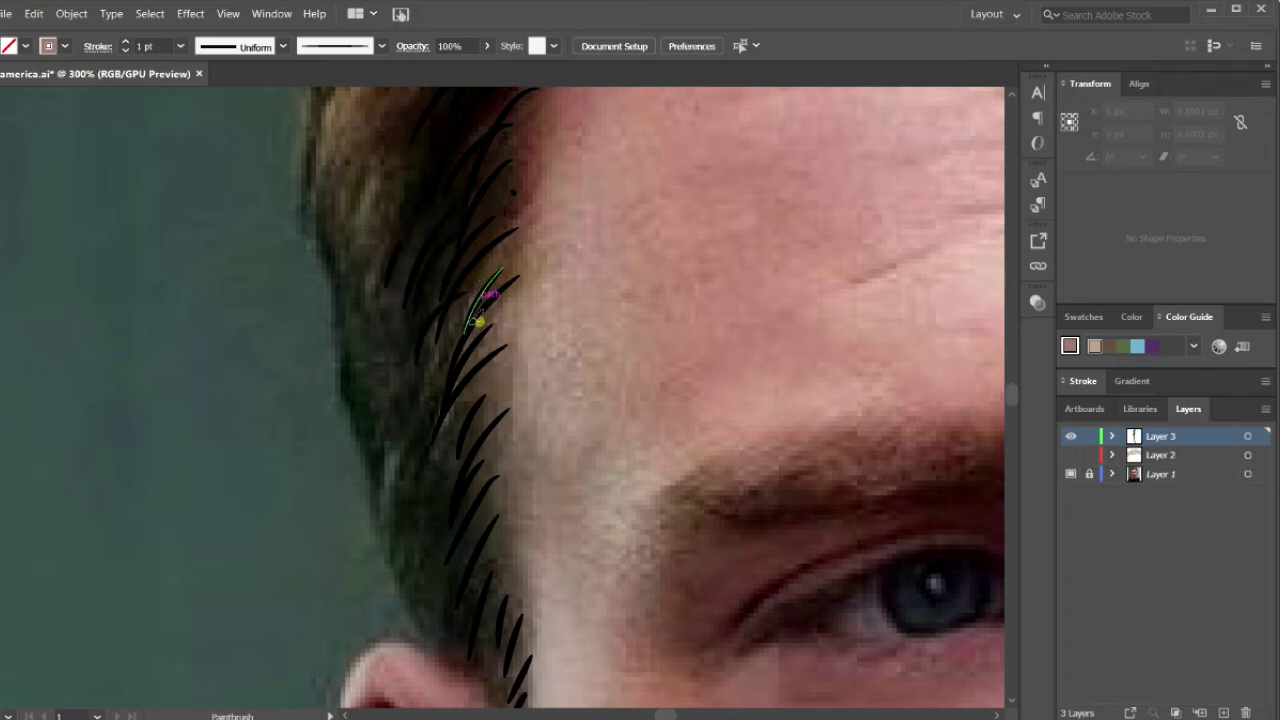
pyautogui.click(486, 349)
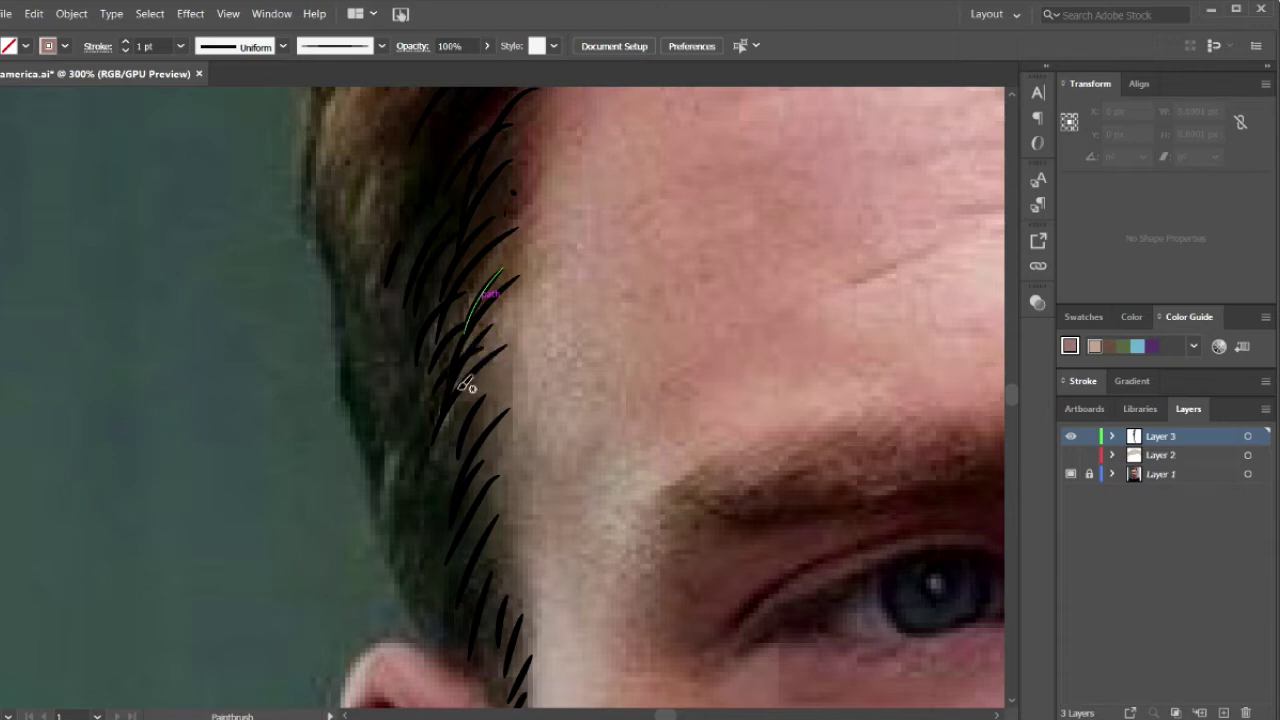
pyautogui.moveTo(477, 374)
pyautogui.mouseDown()
pyautogui.moveTo(443, 420)
pyautogui.moveTo(440, 505)
pyautogui.mouseUp()
pyautogui.moveTo(500, 478)
pyautogui.mouseDown()
pyautogui.moveTo(455, 535)
pyautogui.moveTo(458, 624)
pyautogui.mouseUp()
pyautogui.press('v')
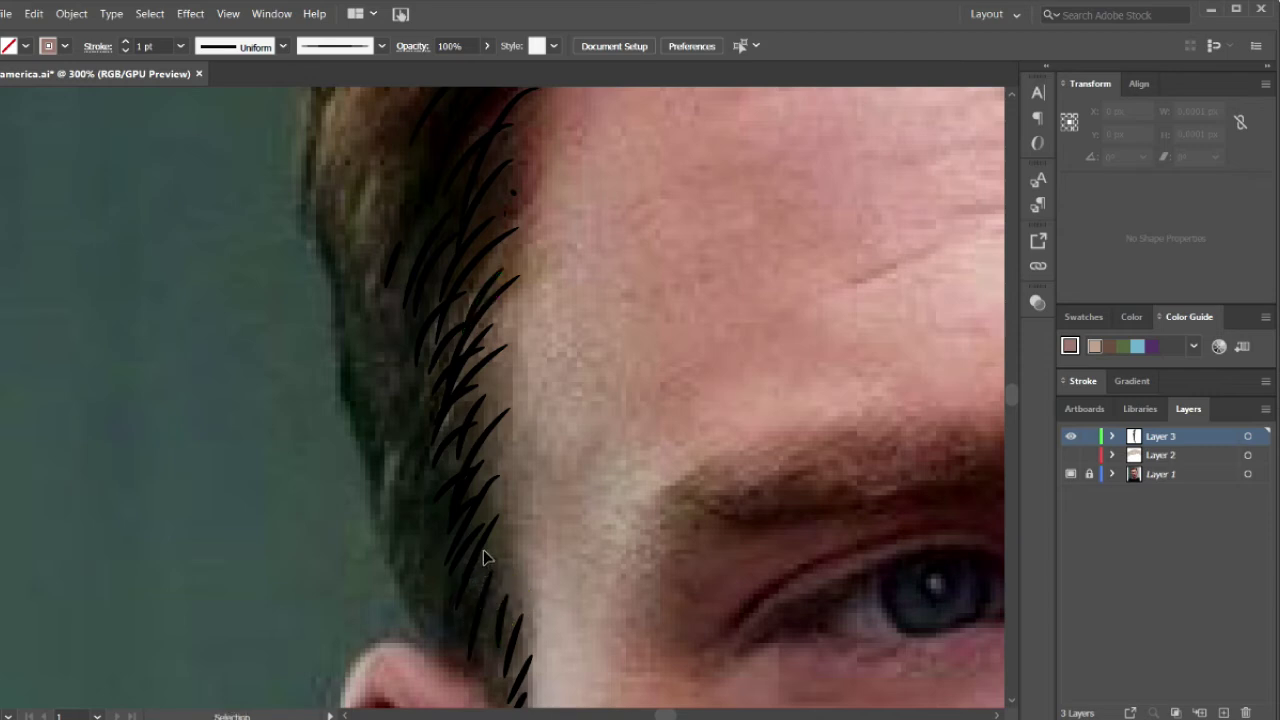
pyautogui.moveTo(486, 543); pyautogui.dragTo(485, 591)
# - Add short black strokes at the lower tip of the sideburn
pyautogui.press('b')
pyautogui.moveTo(500, 612); pyautogui.dragTo(515, 643)
pyautogui.click(508, 645)
pyautogui.scroll(-3, 515, 640)
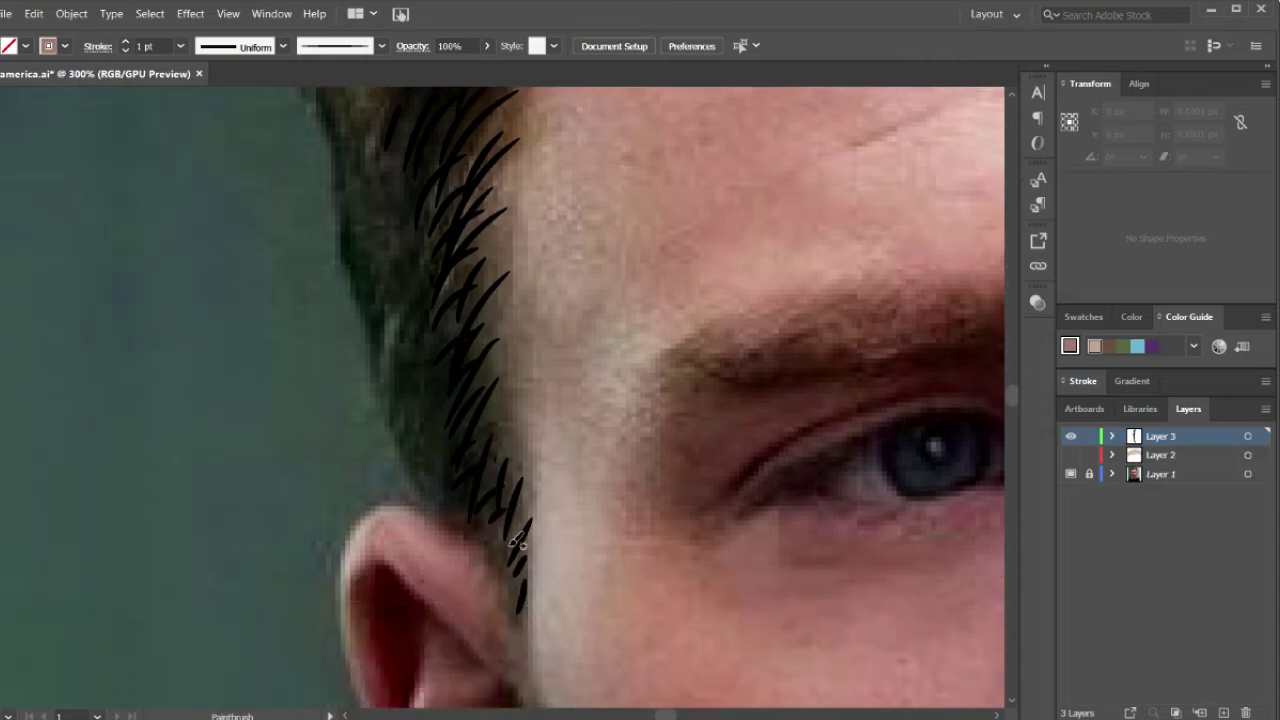
pyautogui.moveTo(512, 545); pyautogui.dragTo(503, 543)
pyautogui.scroll(3, 510, 520)
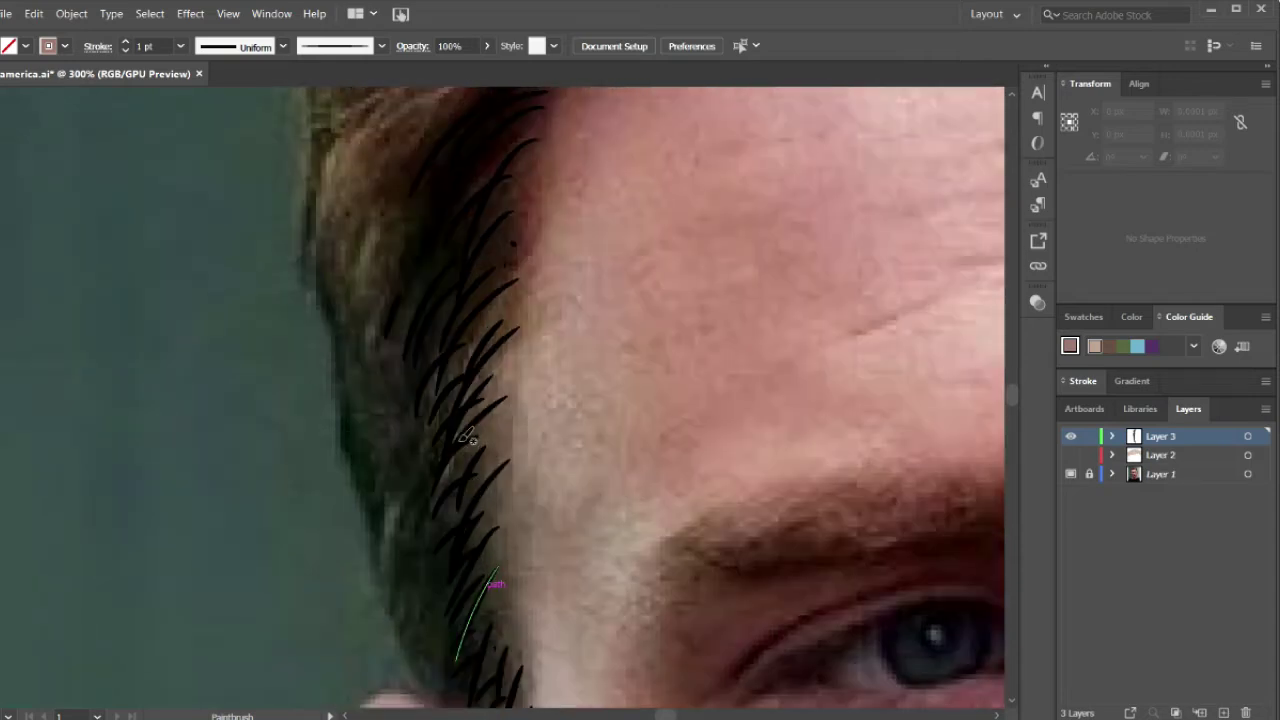
pyautogui.scroll(-3, 470, 500)
pyautogui.click(403, 217)
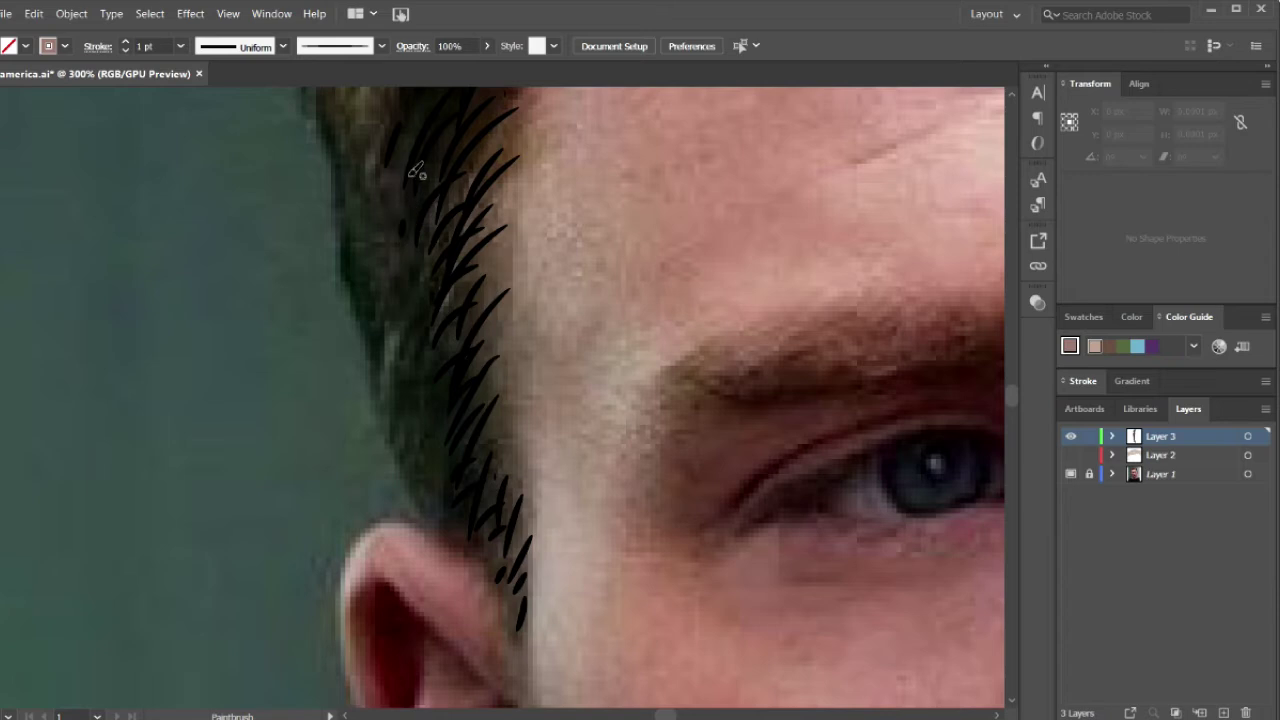
# - Paint thin hair strokes down the outer hairline and along the temple
pyautogui.moveTo(429, 143)
pyautogui.mouseDown()
pyautogui.moveTo(380, 228)
pyautogui.moveTo(405, 340)
pyautogui.mouseUp()
pyautogui.moveTo(446, 294)
pyautogui.mouseDown()
pyautogui.moveTo(444, 339)
pyautogui.moveTo(418, 372)
pyautogui.moveTo(455, 400)
pyautogui.moveTo(433, 437)
pyautogui.moveTo(443, 457)
pyautogui.moveTo(432, 480)
pyautogui.mouseUp()
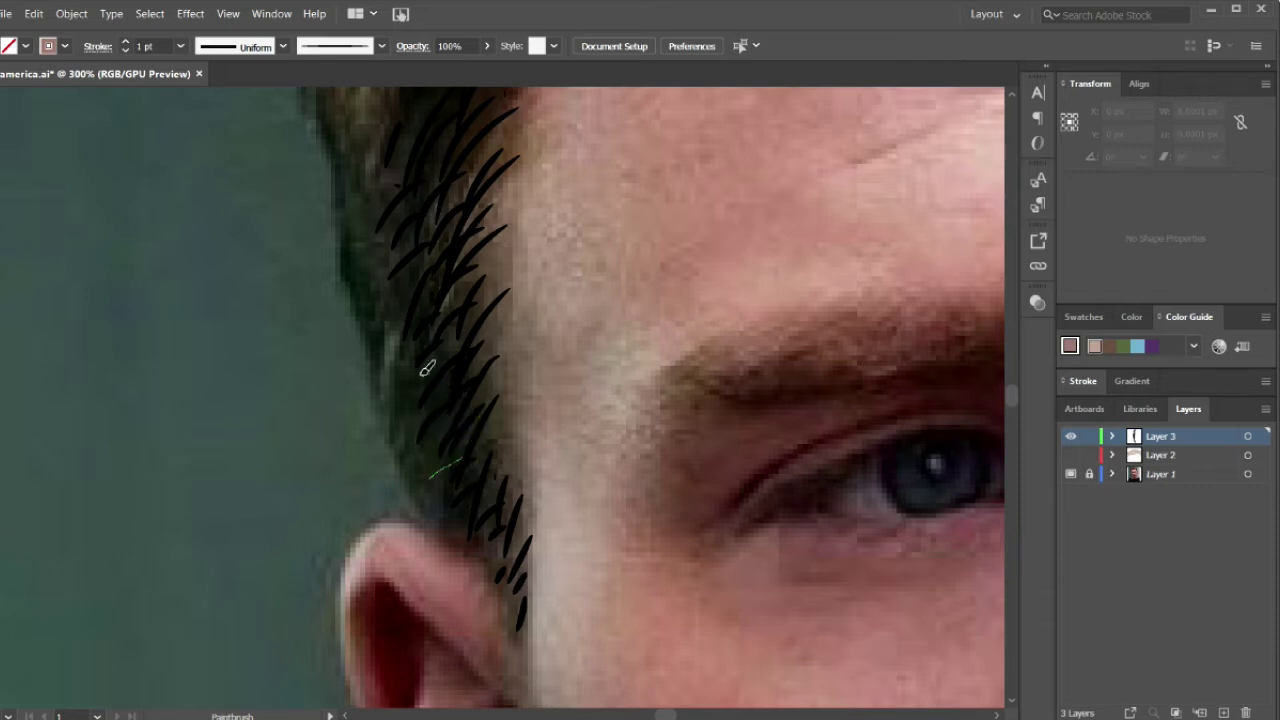
pyautogui.moveTo(395, 204)
pyautogui.mouseDown()
pyautogui.moveTo(350, 242)
pyautogui.moveTo(345, 285)
pyautogui.moveTo(377, 368)
pyautogui.moveTo(380, 452)
pyautogui.mouseUp()
pyautogui.moveTo(417, 403); pyautogui.dragTo(410, 487)
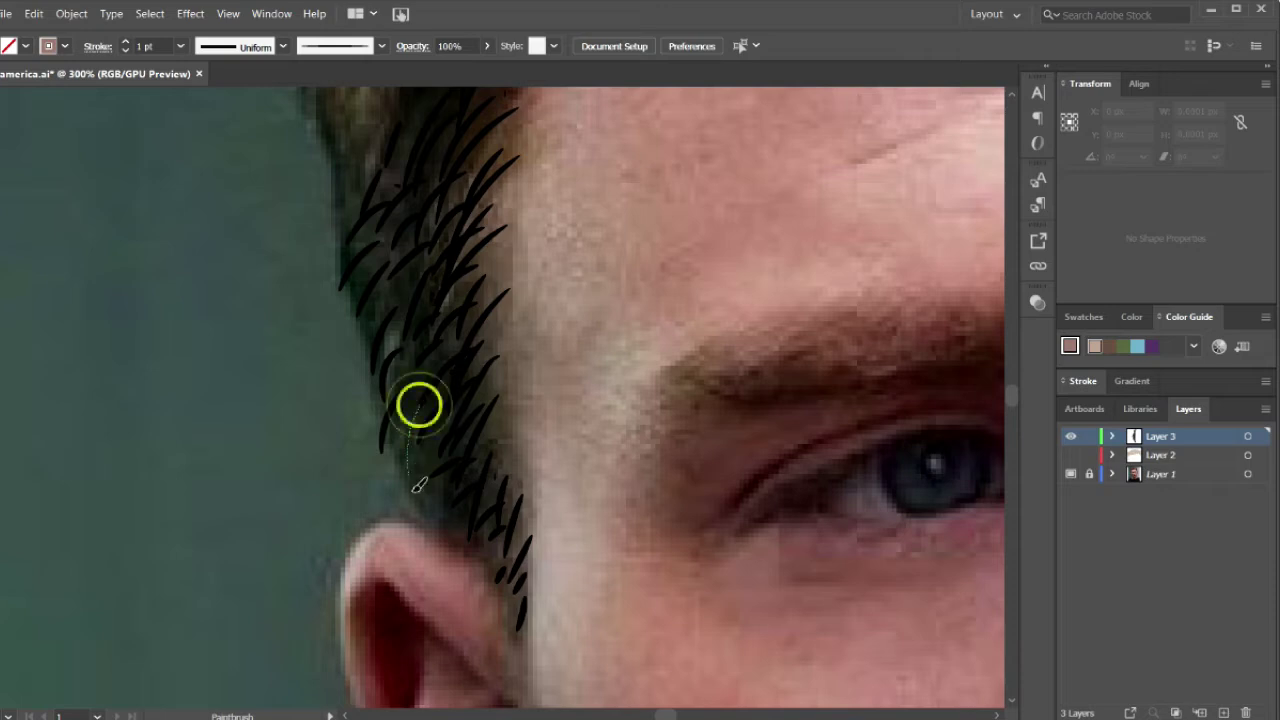
pyautogui.moveTo(447, 422)
pyautogui.mouseDown()
pyautogui.moveTo(430, 488)
pyautogui.moveTo(438, 522)
pyautogui.mouseUp()
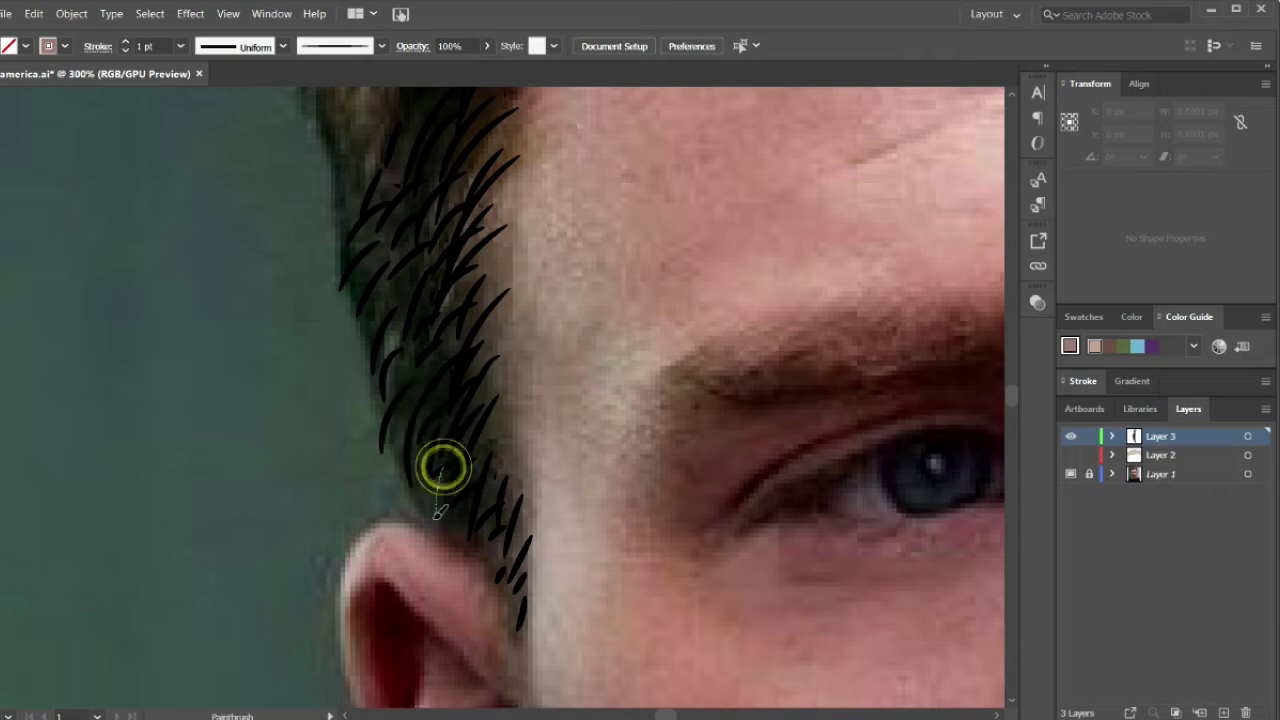
pyautogui.moveTo(422, 274)
pyautogui.mouseDown()
pyautogui.moveTo(398, 310)
pyautogui.moveTo(372, 320)
pyautogui.mouseUp()
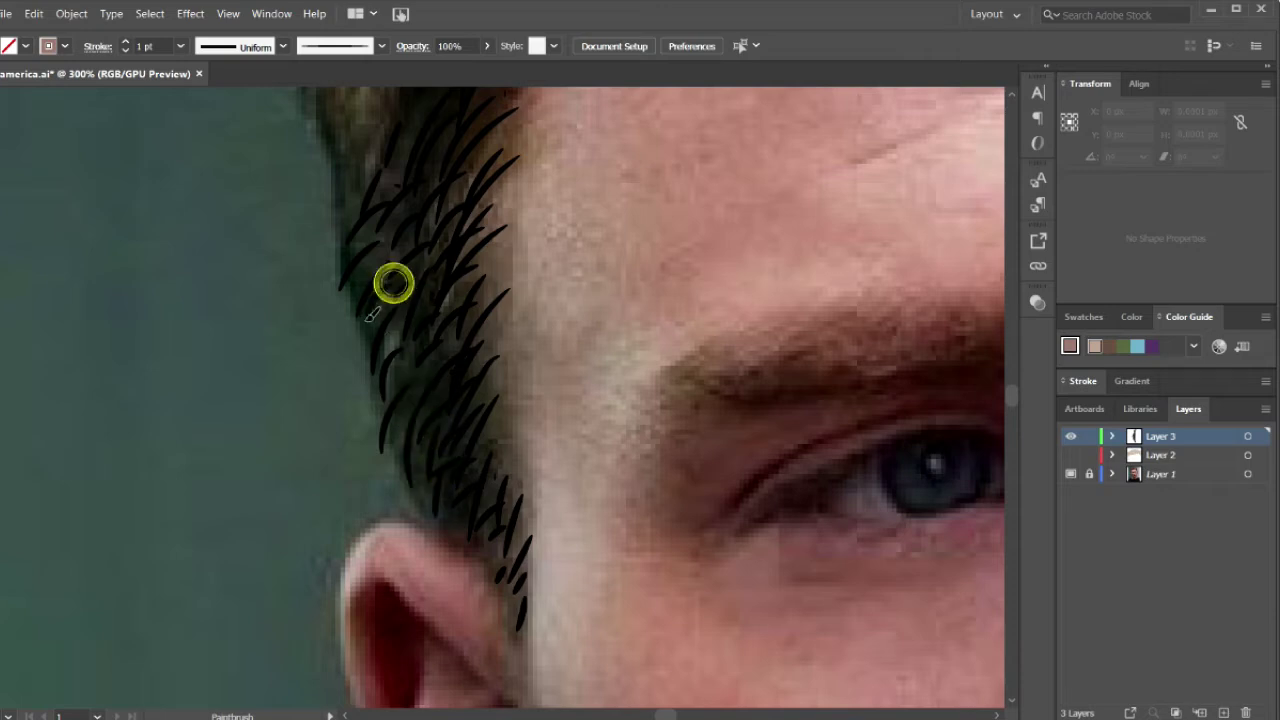
# - Paint strokes down the hairline toward the sideburn, zooming out briefly to check
pyautogui.scroll(1, 400, 230)
pyautogui.scroll(2, 390, 300)
pyautogui.scroll(1, 350, 386)
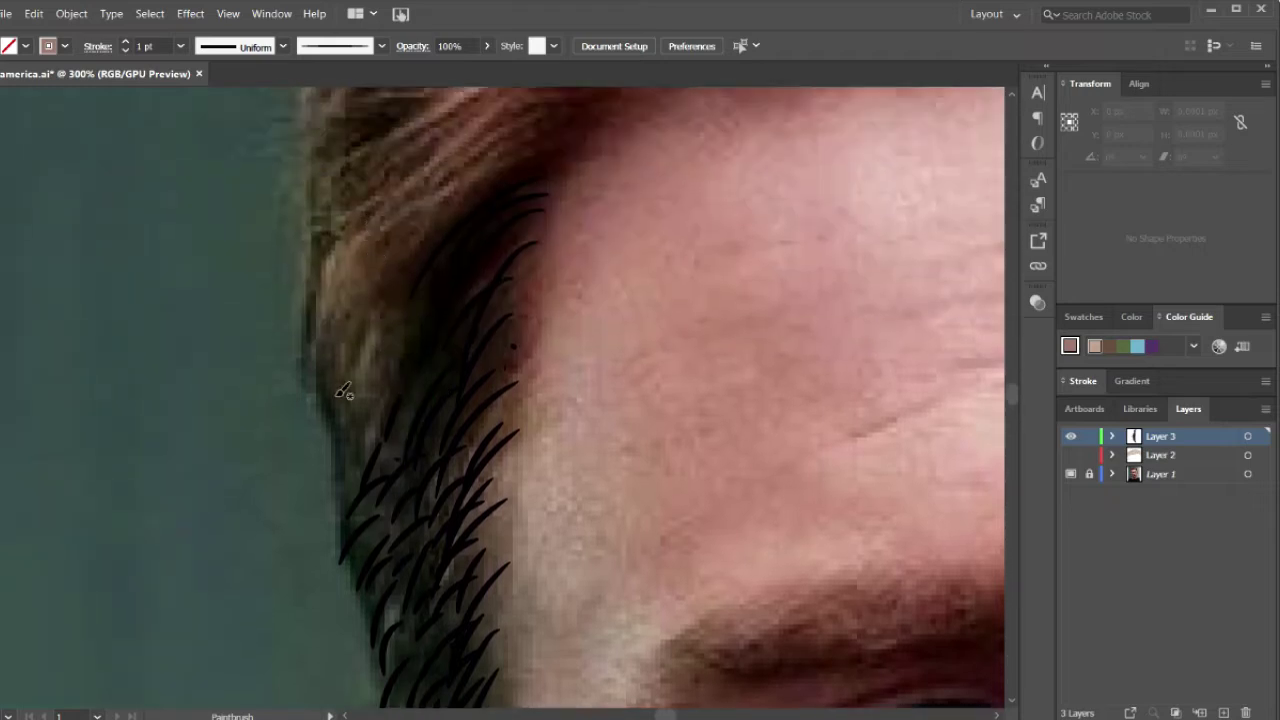
pyautogui.scroll(1, 438, 268)
pyautogui.scroll(3, 437, 268)
pyautogui.moveTo(429, 320); pyautogui.dragTo(404, 367)
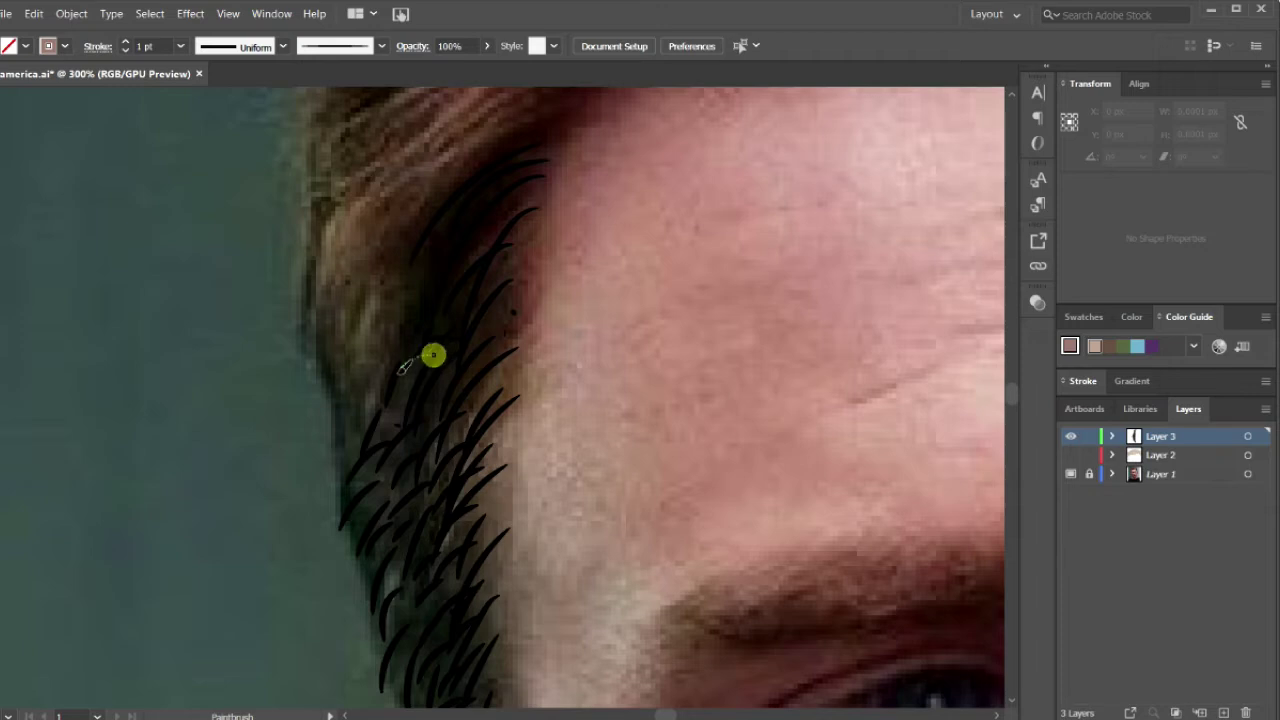
pyautogui.moveTo(396, 428)
pyautogui.mouseDown()
pyautogui.moveTo(338, 455)
pyautogui.moveTo(362, 438)
pyautogui.mouseUp()
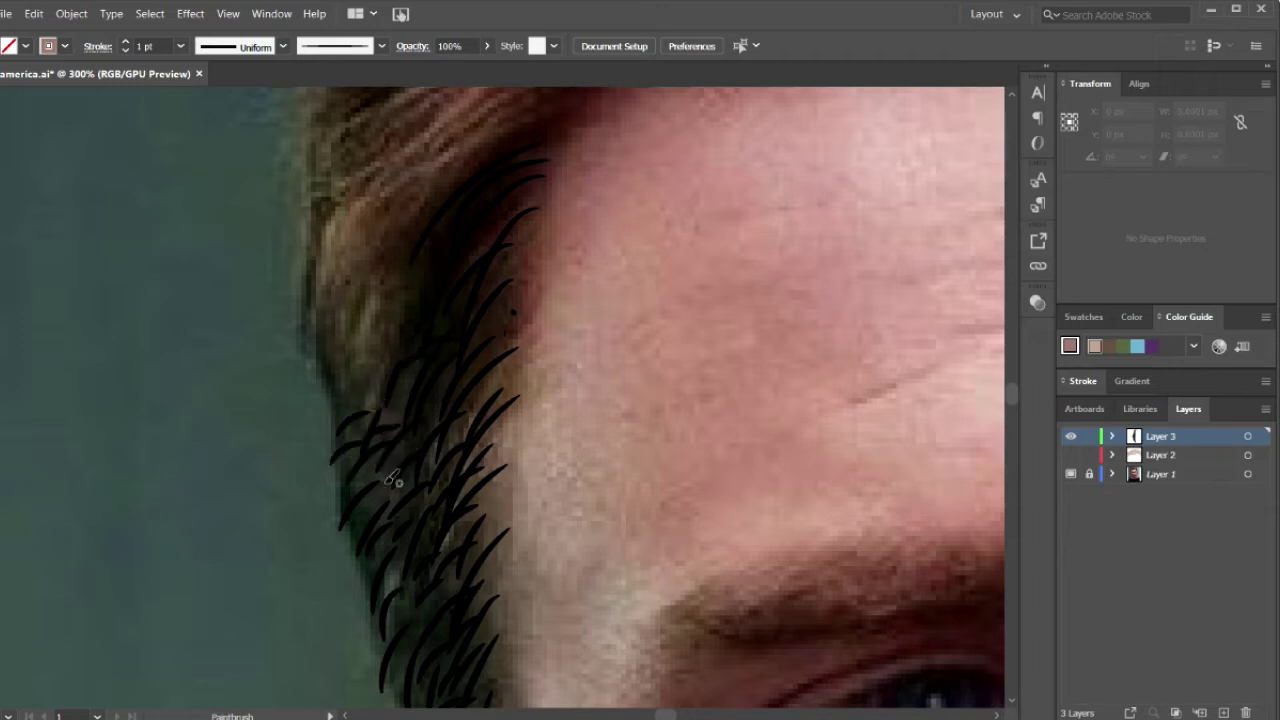
pyautogui.moveTo(395, 478); pyautogui.dragTo(350, 515)
pyautogui.hotkey('ctrl', '-')
pyautogui.hotkey('ctrl', '-')
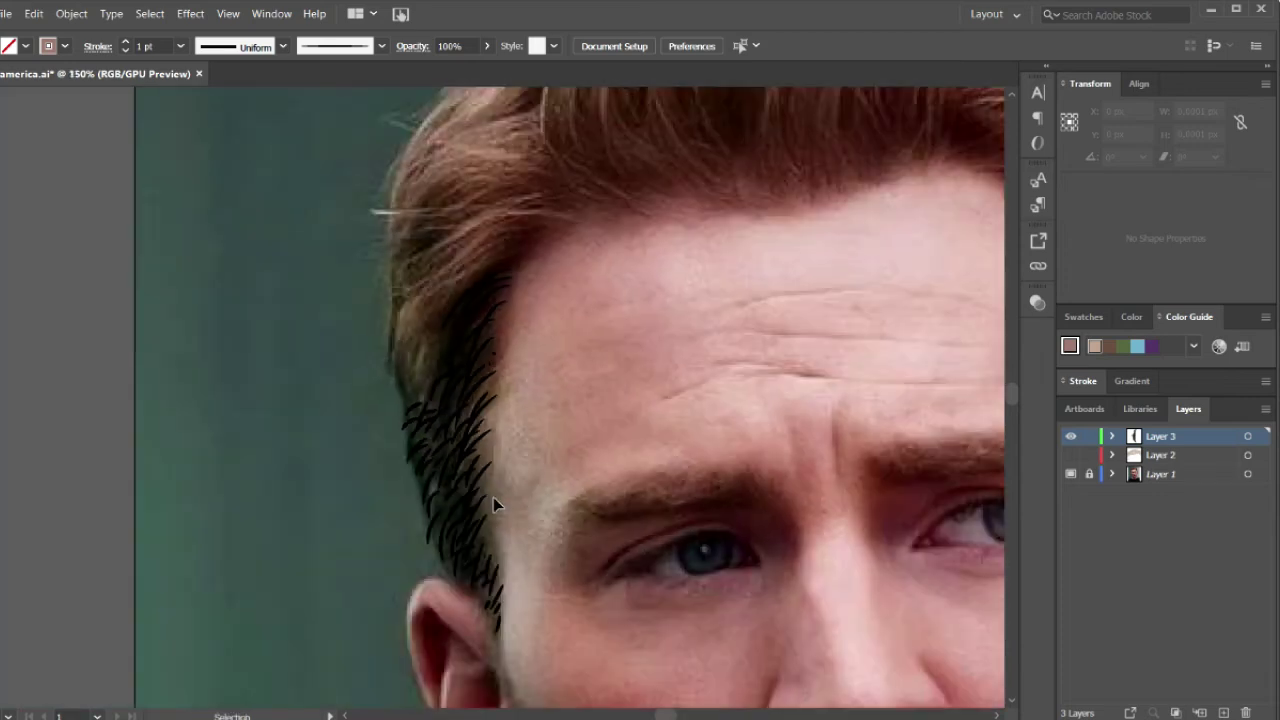
pyautogui.hotkey('ctrl', '+')
pyautogui.hotkey('ctrl', '+')
pyautogui.scroll(-1, 500, 493)
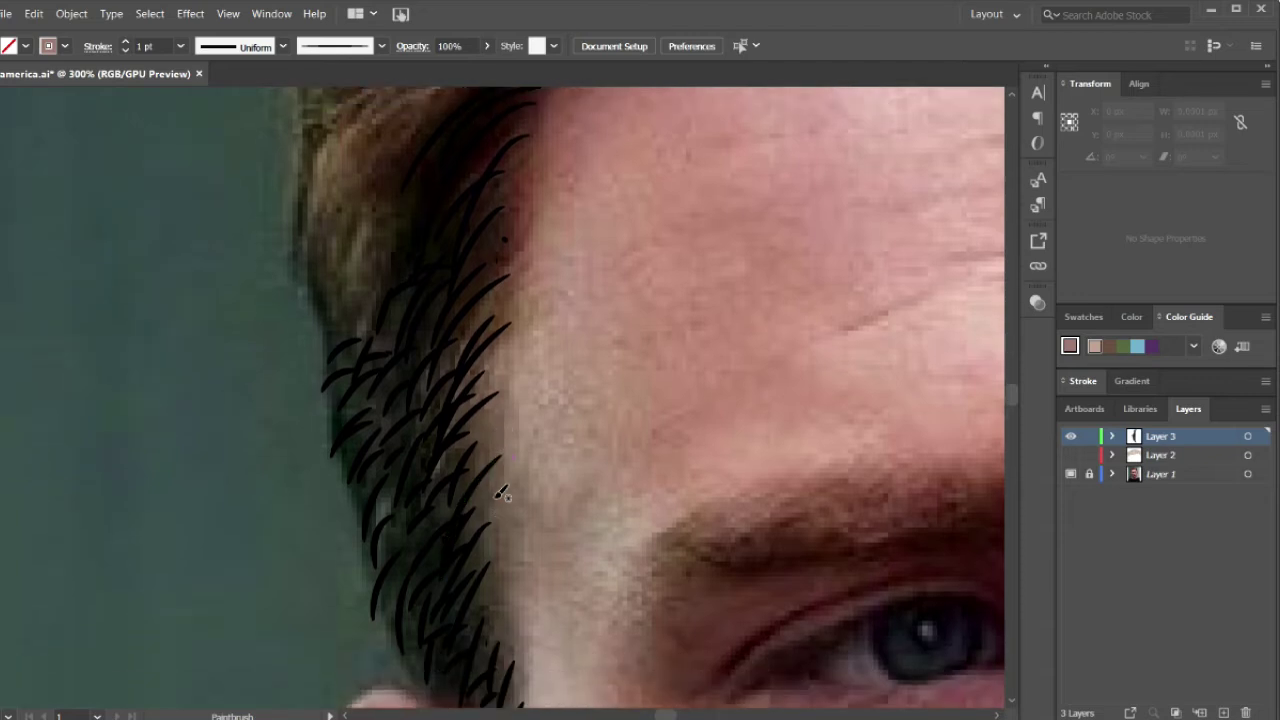
# - Add hair strokes along the hairline edge and at mid-hairline
pyautogui.moveTo(498, 444); pyautogui.dragTo(456, 468)
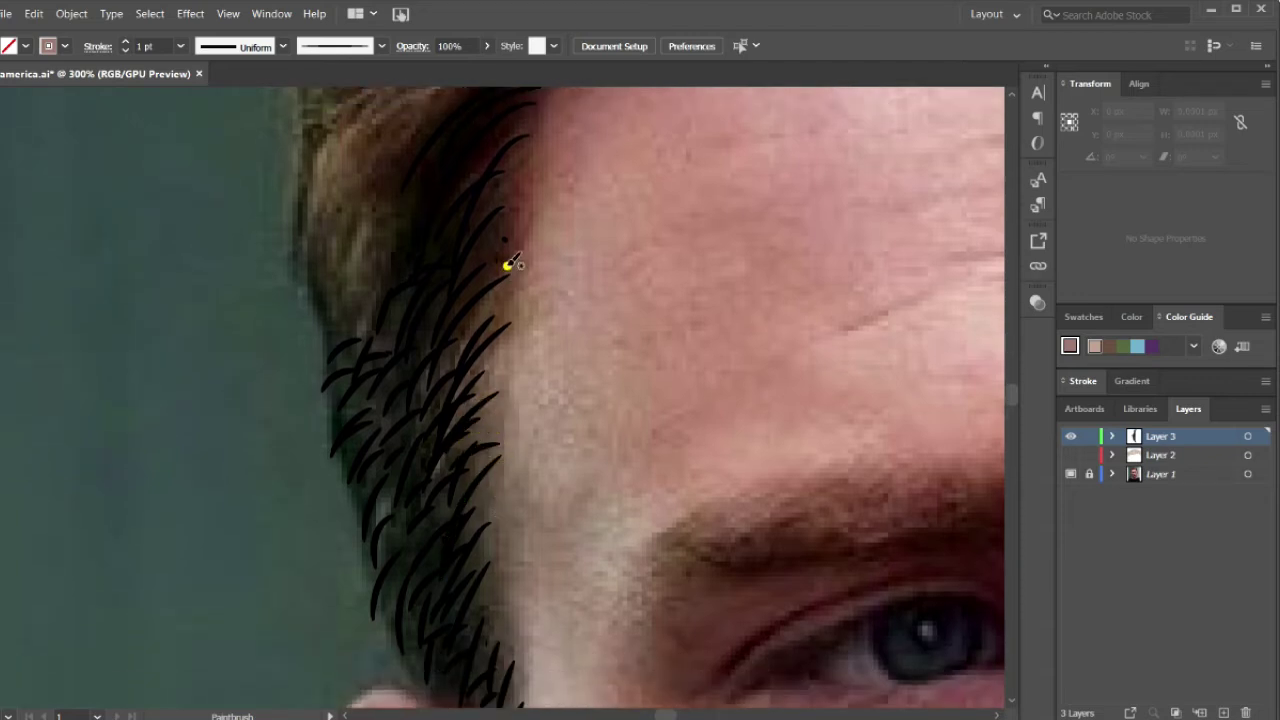
pyautogui.scroll(2, 505, 270)
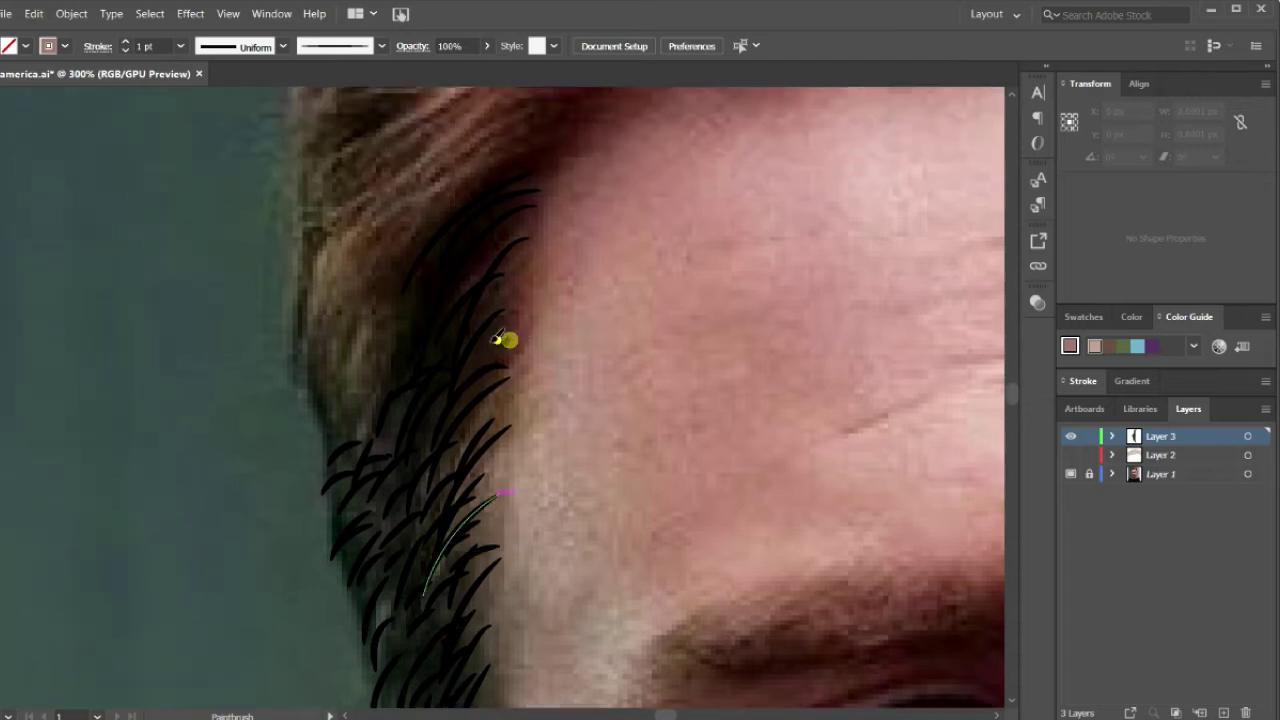
pyautogui.moveTo(508, 288); pyautogui.dragTo(523, 229)
pyautogui.scroll(-4, 540, 300)
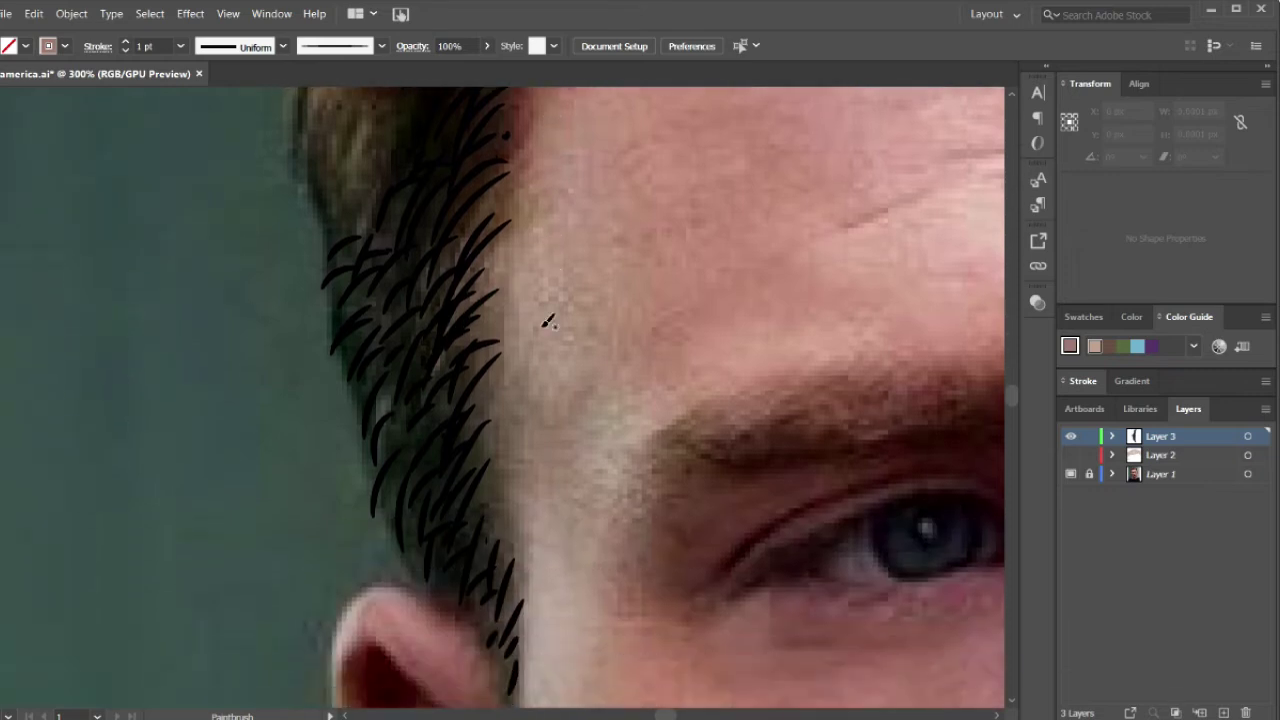
pyautogui.scroll(-2, 549, 314)
pyautogui.moveTo(491, 397)
pyautogui.mouseDown()
pyautogui.moveTo(505, 418)
pyautogui.moveTo(474, 429)
pyautogui.moveTo(500, 429)
pyautogui.mouseUp()
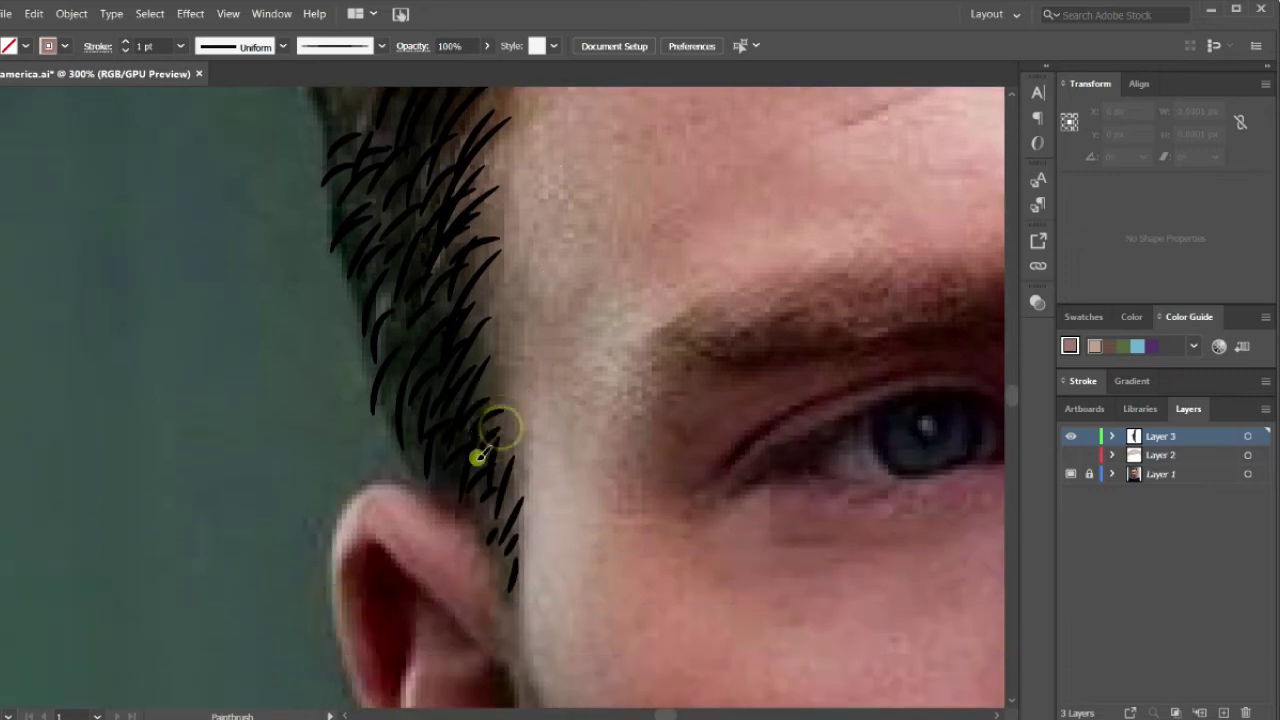
pyautogui.scroll(1, 480, 420)
# - Dab short hair marks and fill the upper sideburn, then zoom out to review
pyautogui.click(394, 423)
pyautogui.click(441, 420)
pyautogui.moveTo(431, 394); pyautogui.dragTo(380, 432)
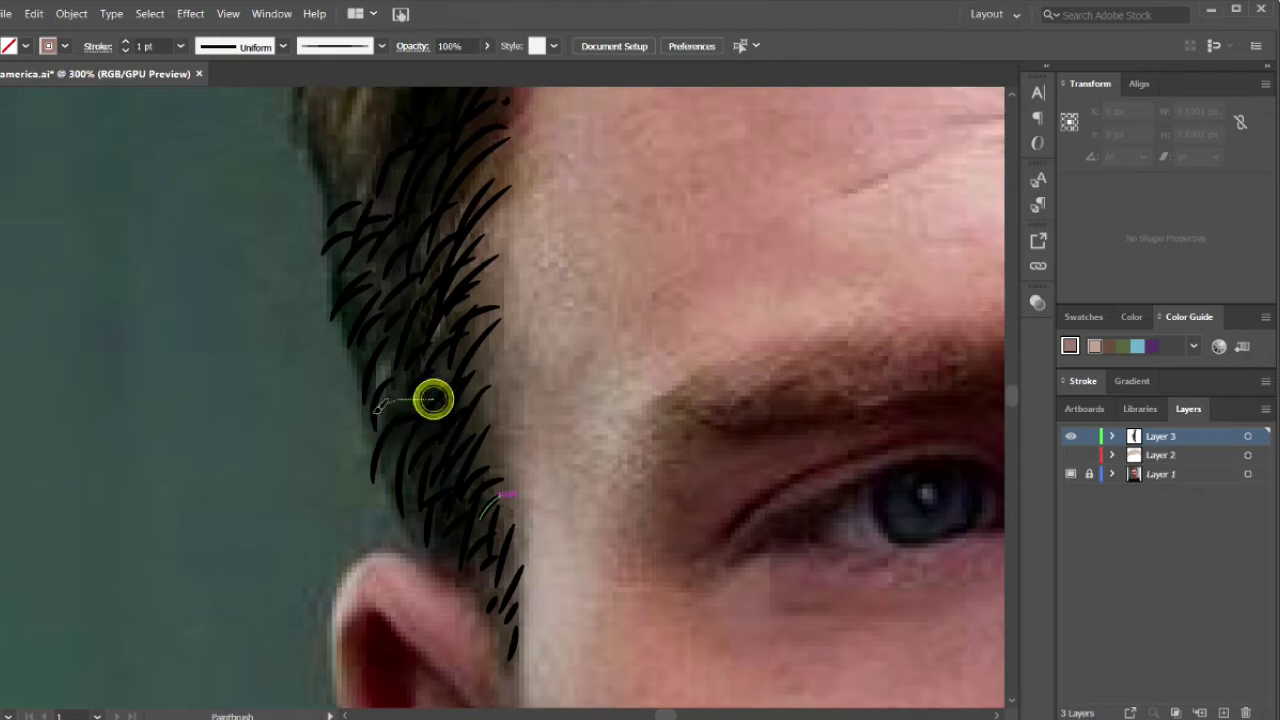
pyautogui.click(431, 437)
pyautogui.moveTo(409, 363); pyautogui.dragTo(370, 384)
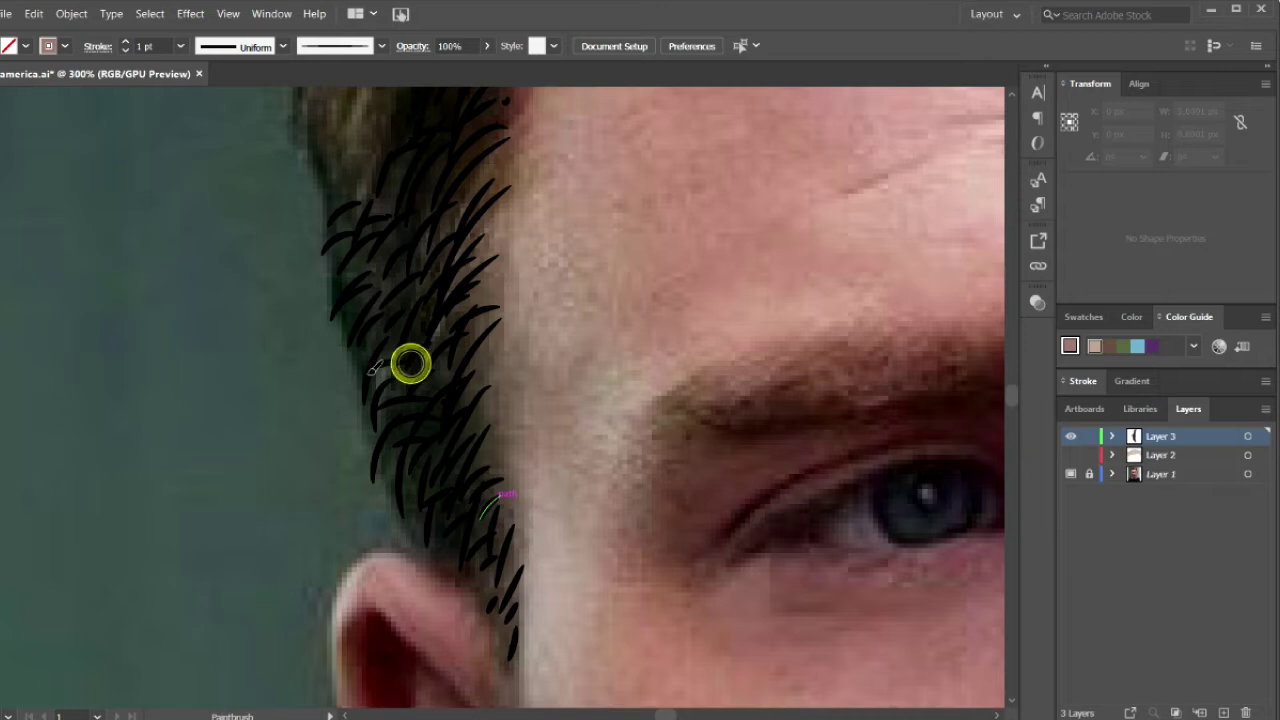
pyautogui.moveTo(408, 323); pyautogui.dragTo(364, 352)
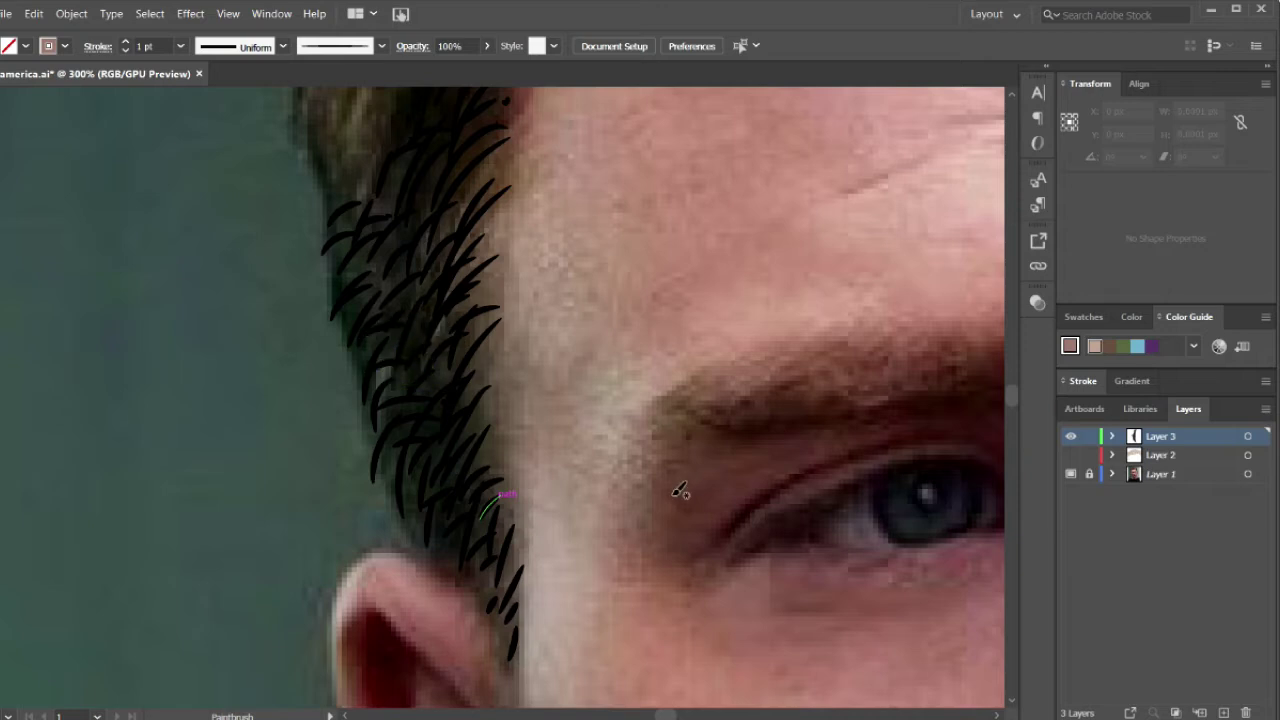
pyautogui.hotkey('ctrl', '-')
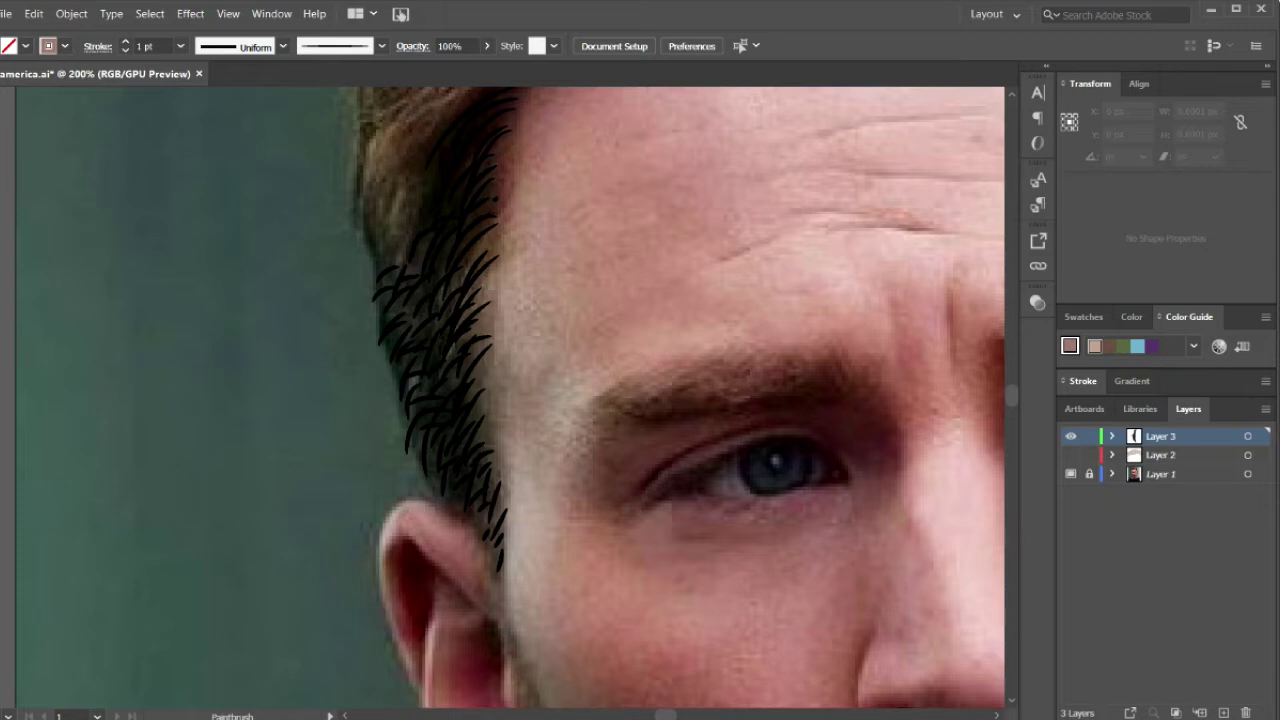
# - Marquee-select the temple hair strokes and eyedropper a hair stroke's black 1 pt stroke, no fill, onto them
pyautogui.scroll(2, 365, 230)
pyautogui.moveTo(292, 200); pyautogui.dragTo(452, 187)
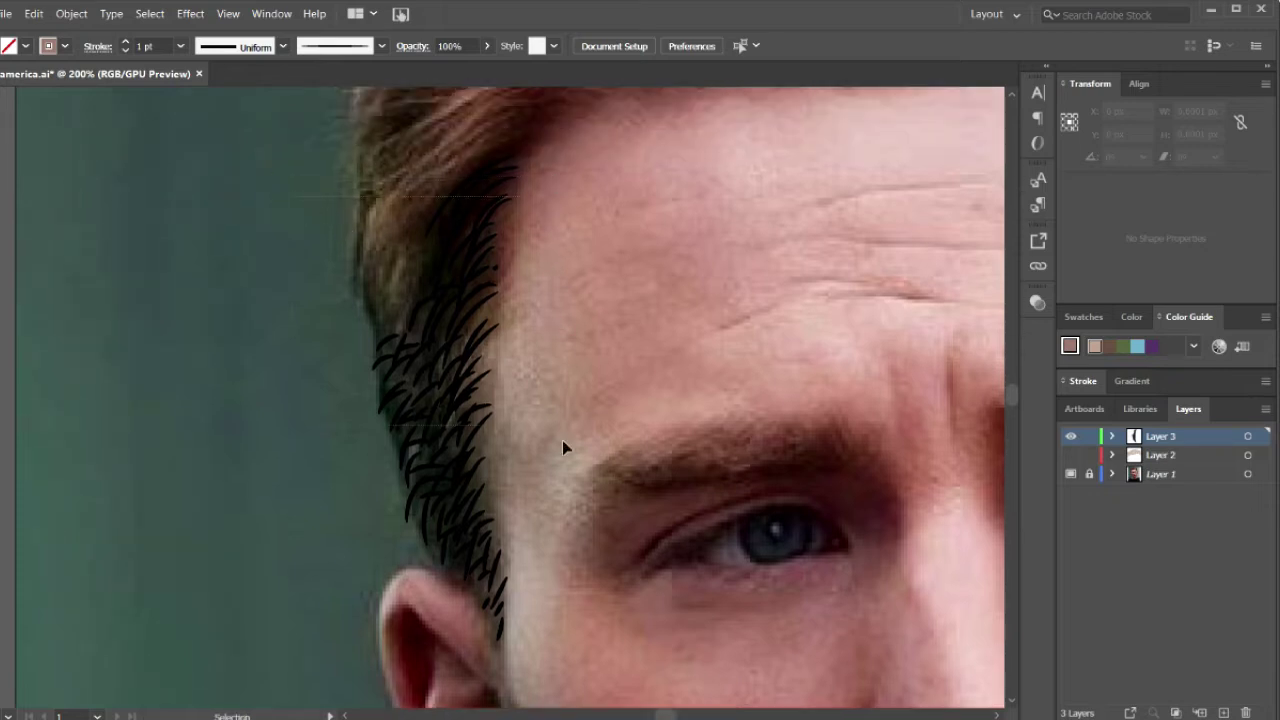
pyautogui.moveTo(599, 643); pyautogui.dragTo(610, 669)
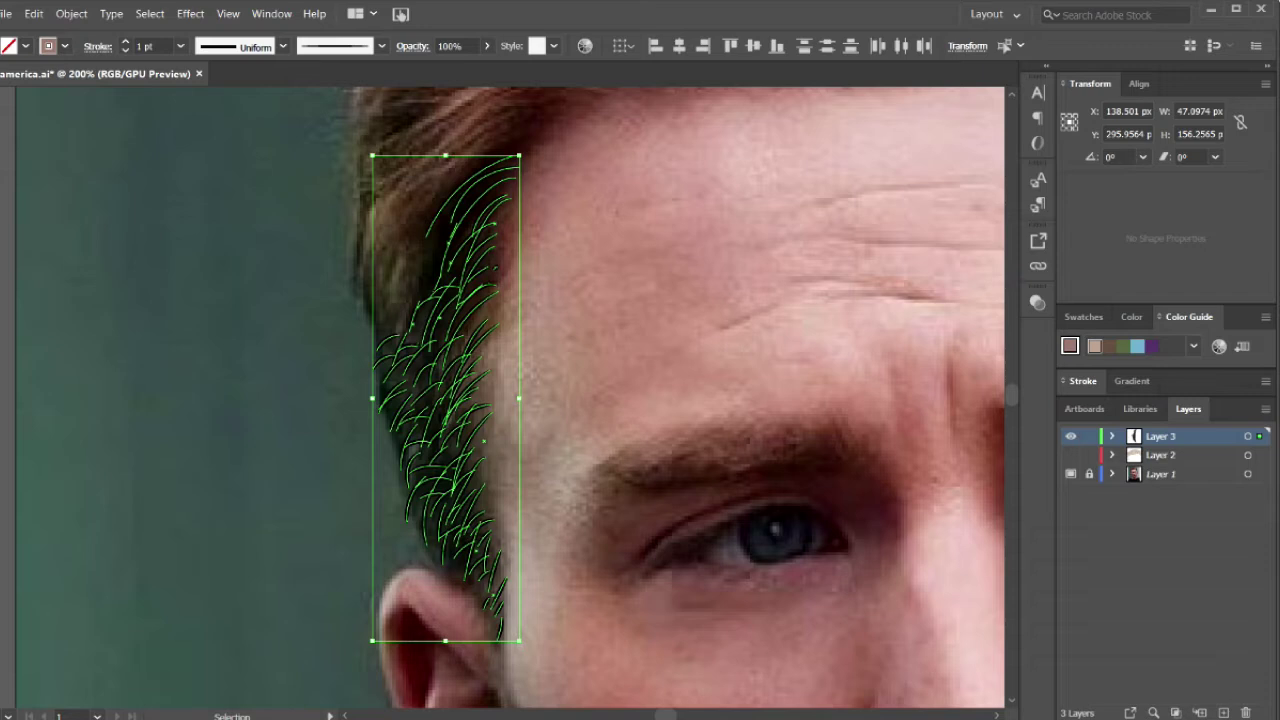
pyautogui.press('i')
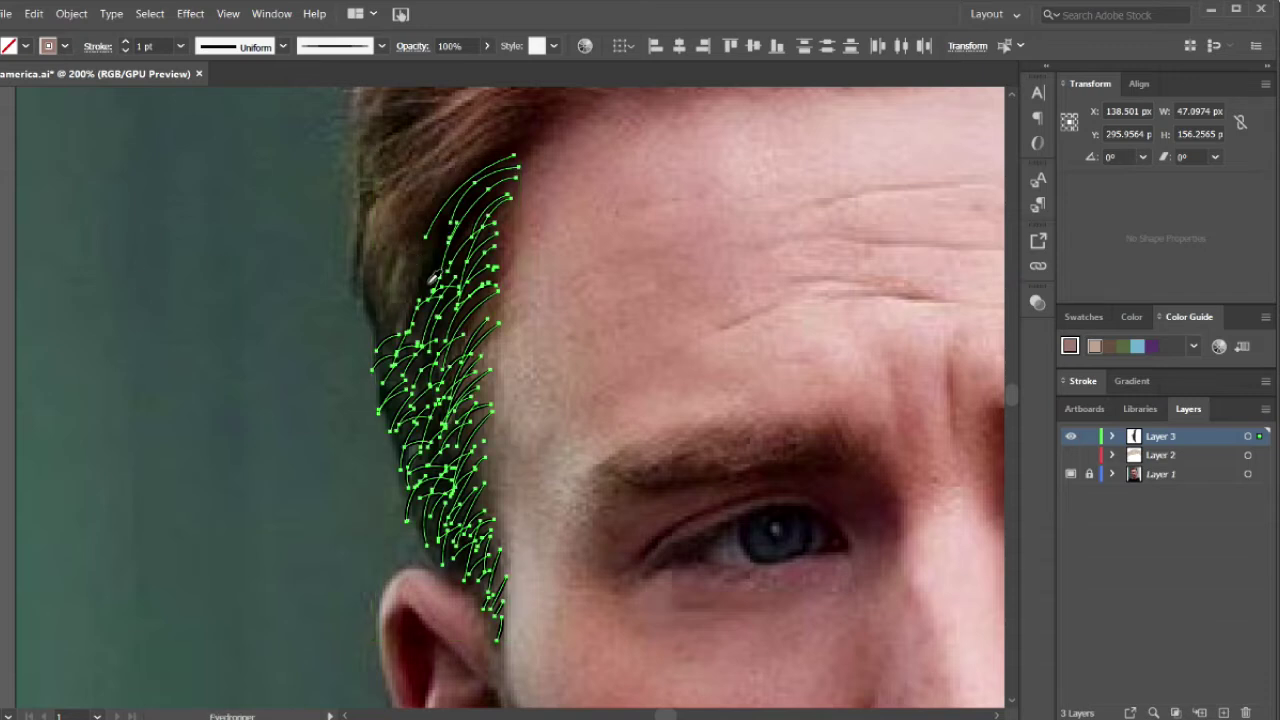
pyautogui.click(430, 281)
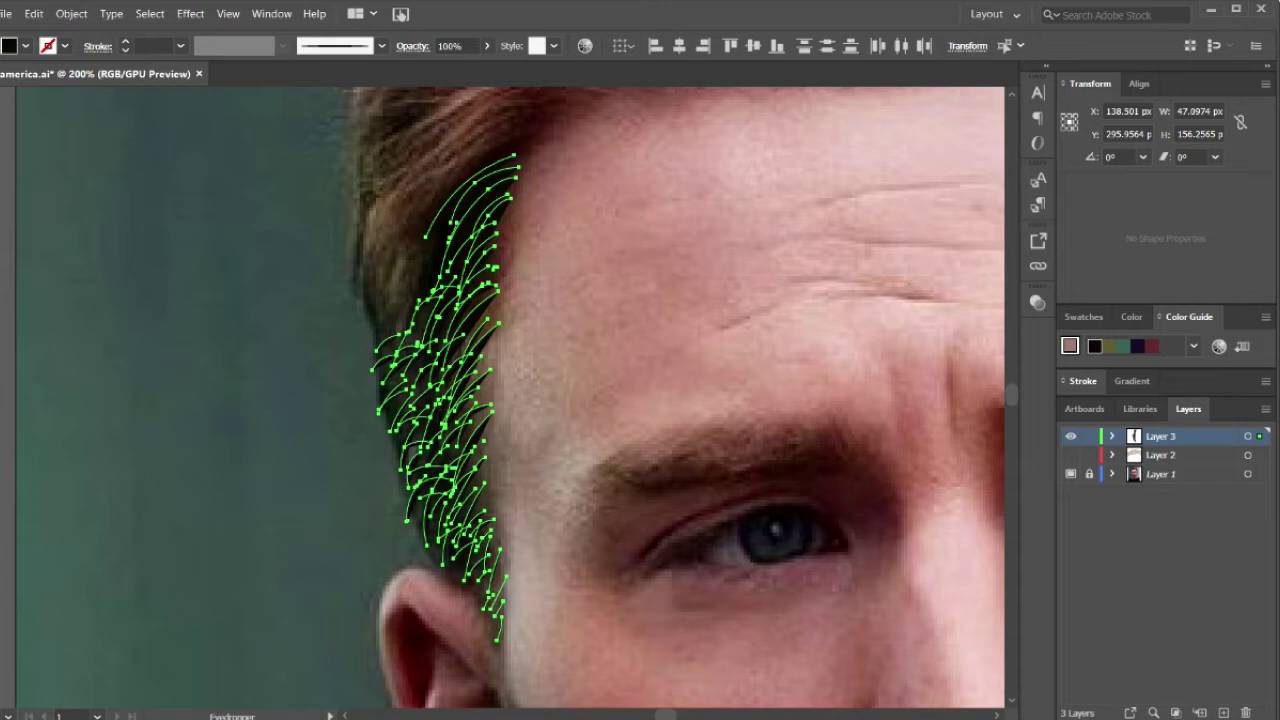
pyautogui.click(470, 330)
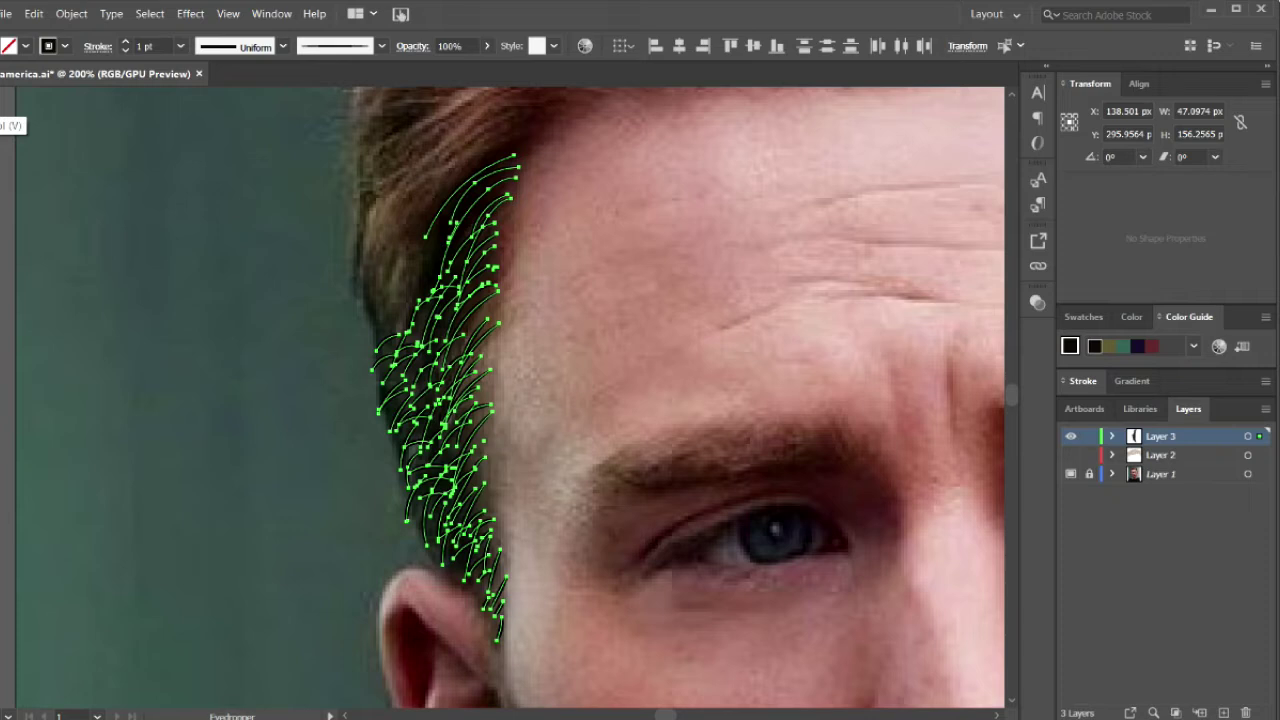
# - Deselect, then reselect all the temple hair strokes with the Selection tool
pyautogui.press('v')
pyautogui.click(18, 228)
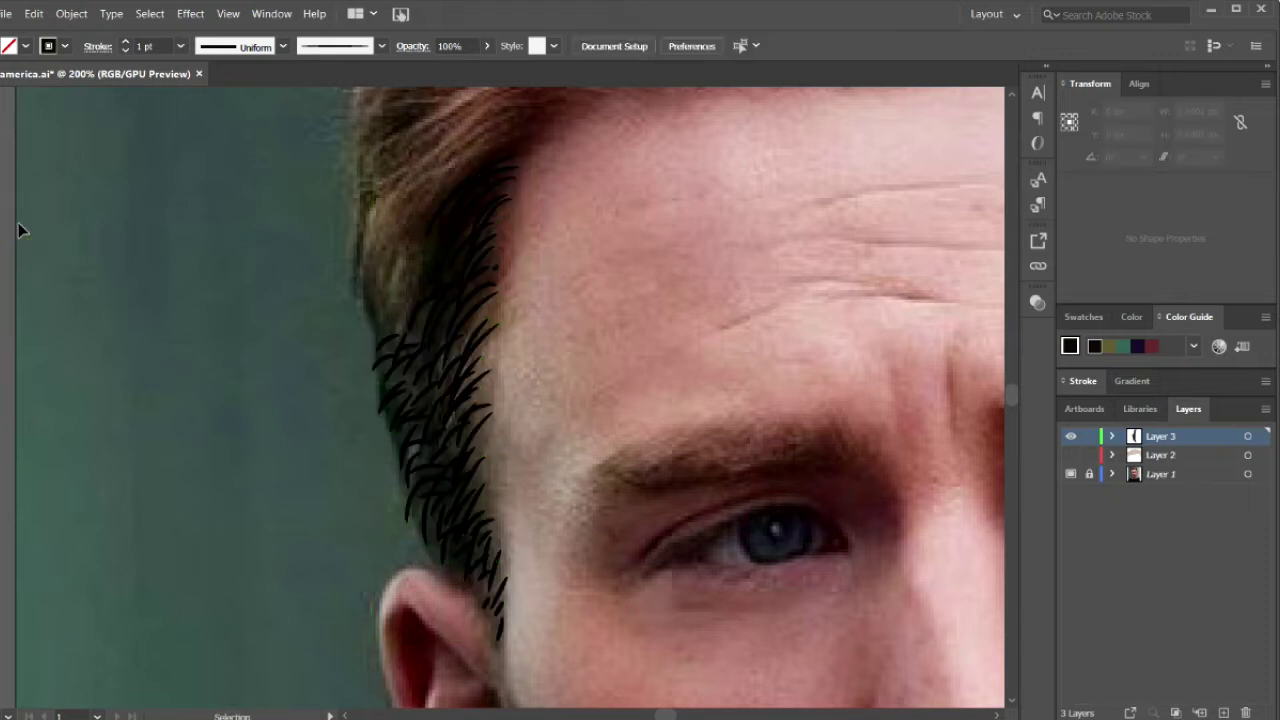
pyautogui.moveTo(193, 207); pyautogui.dragTo(481, 232)
pyautogui.moveTo(661, 619); pyautogui.dragTo(662, 616)
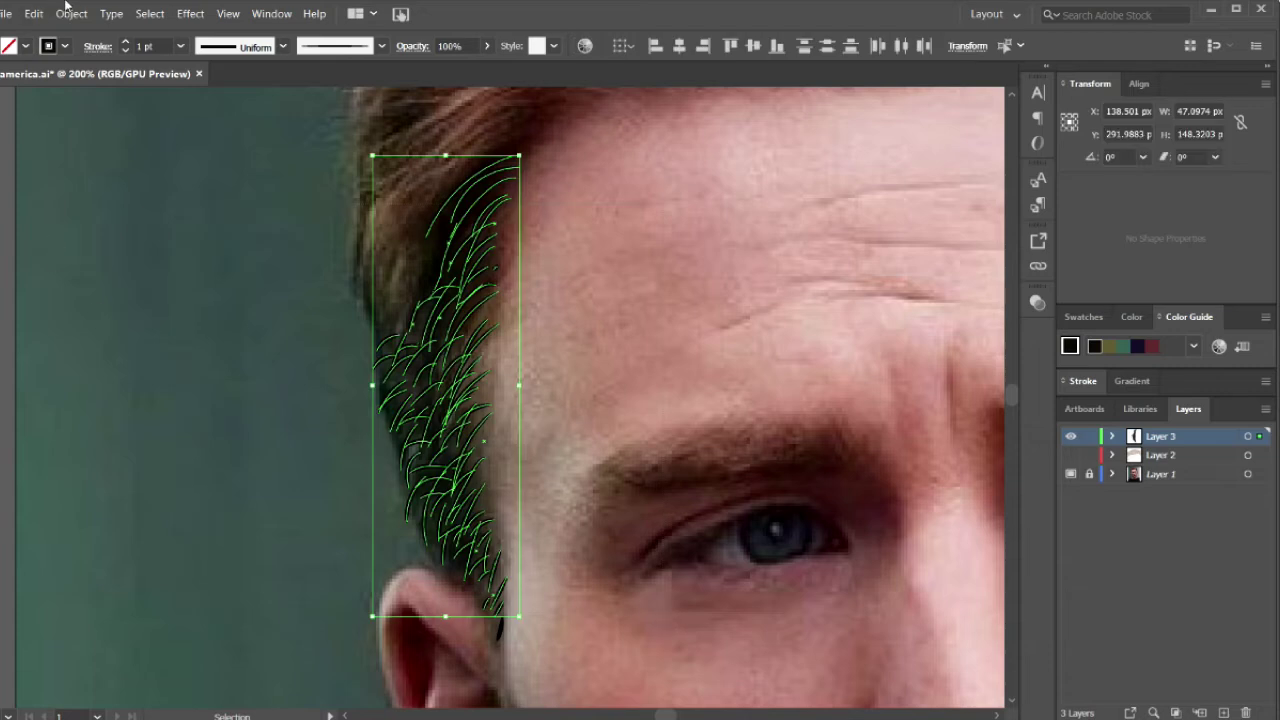
pyautogui.click(109, 14)
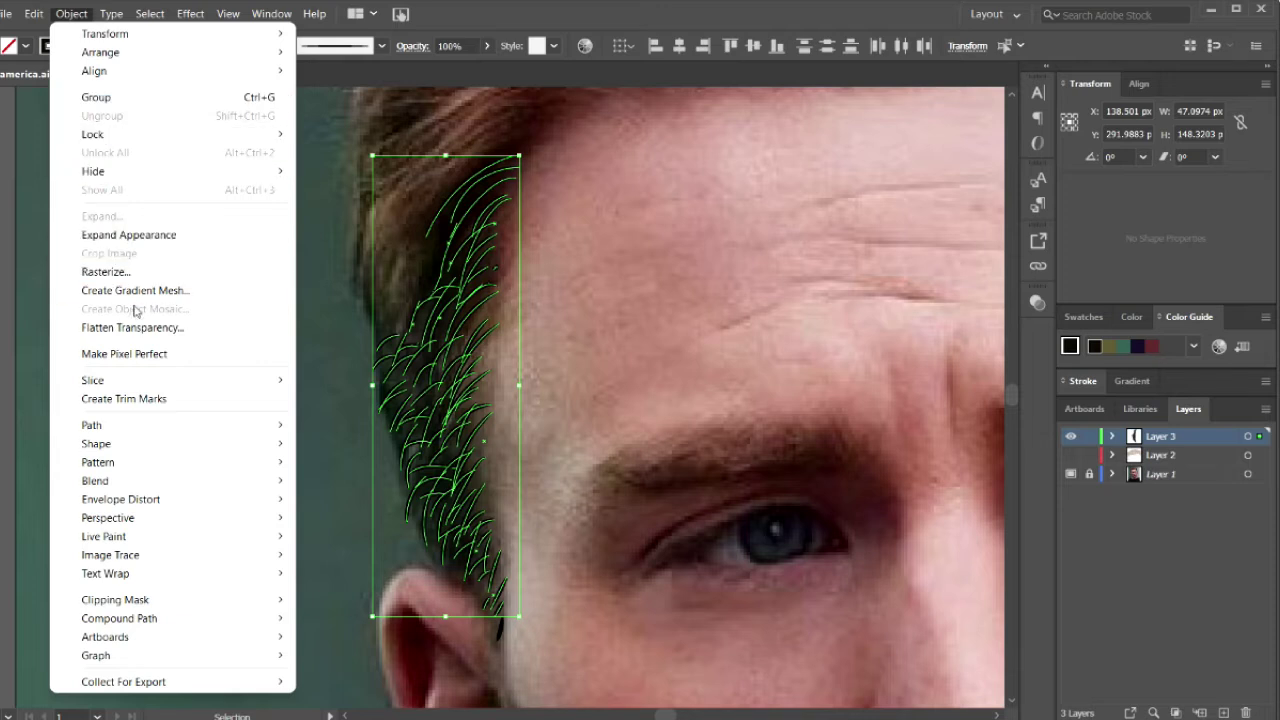
# - Turn the temple hair strokes into a pattern swatch called New Pattern, then reselect them
pyautogui.click(150, 427)
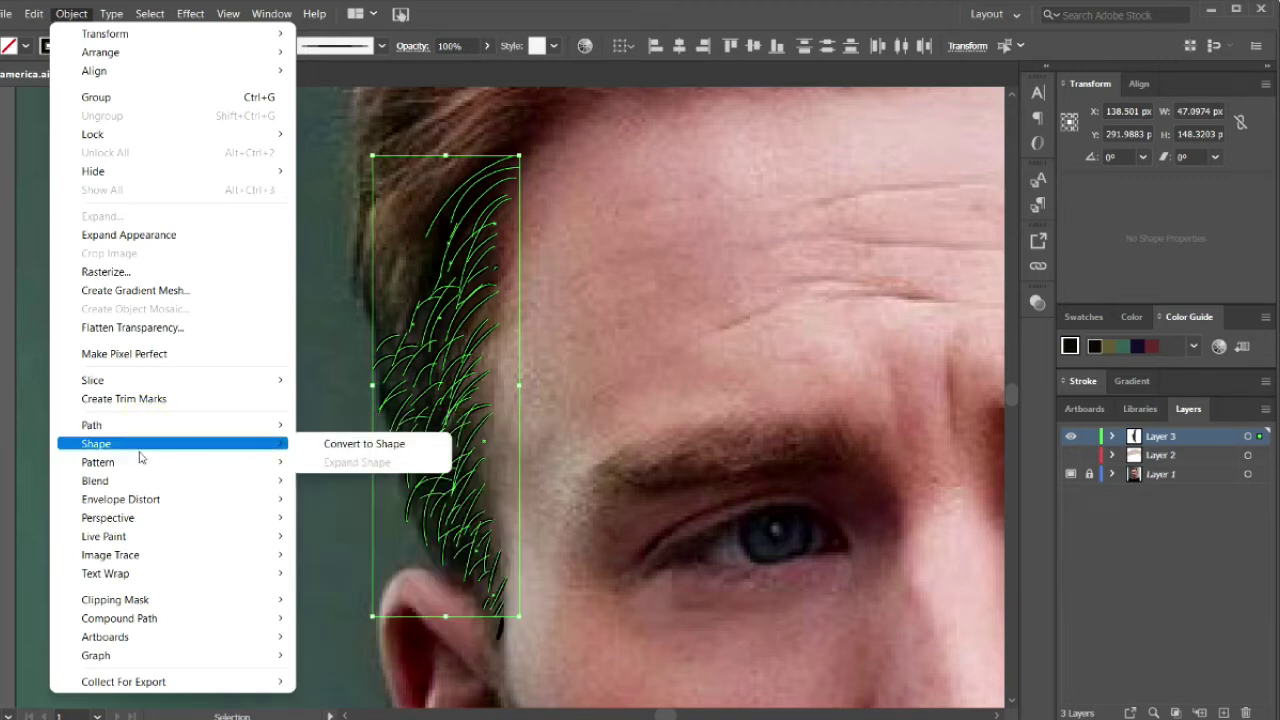
pyautogui.moveTo(98, 462)
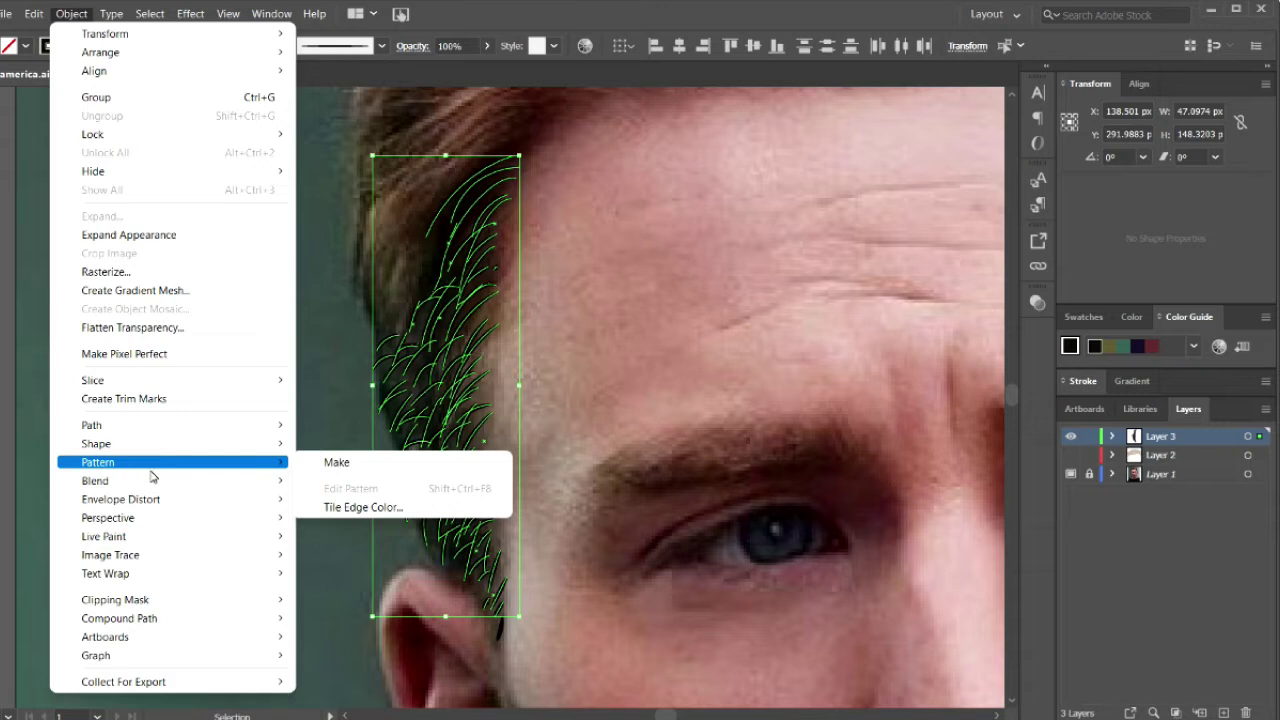
pyautogui.click(329, 466)
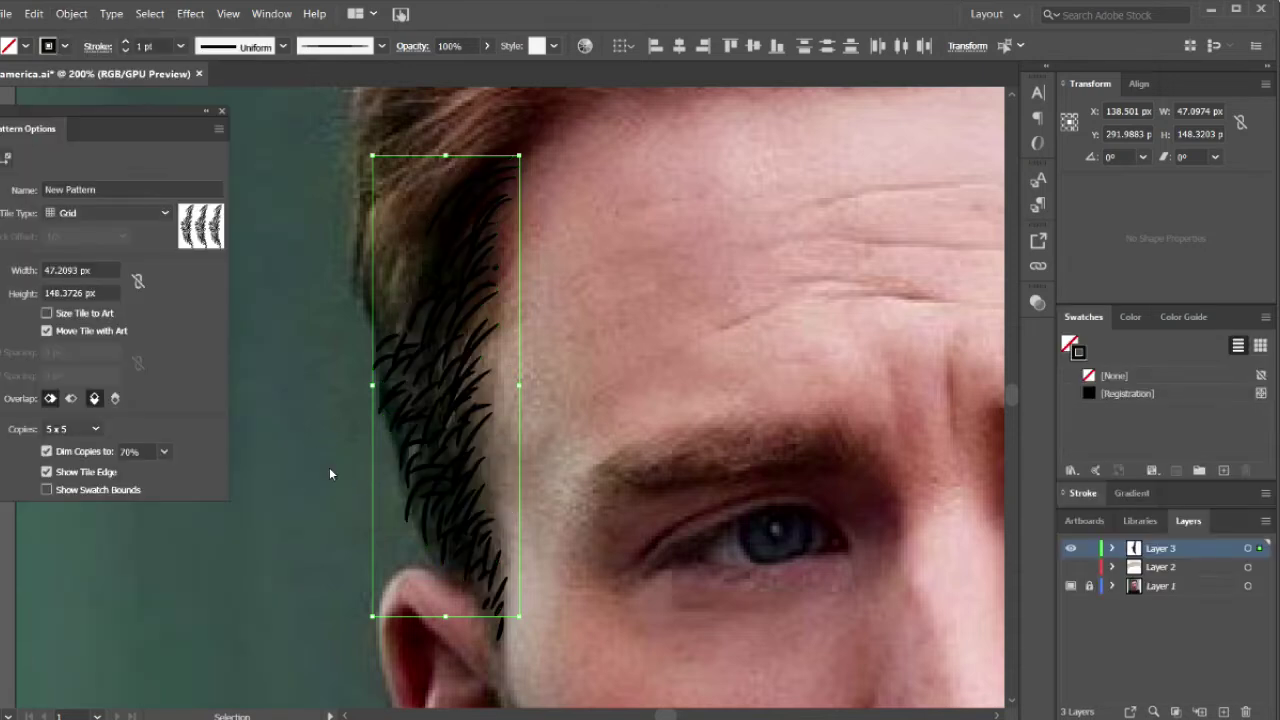
pyautogui.click(764, 407)
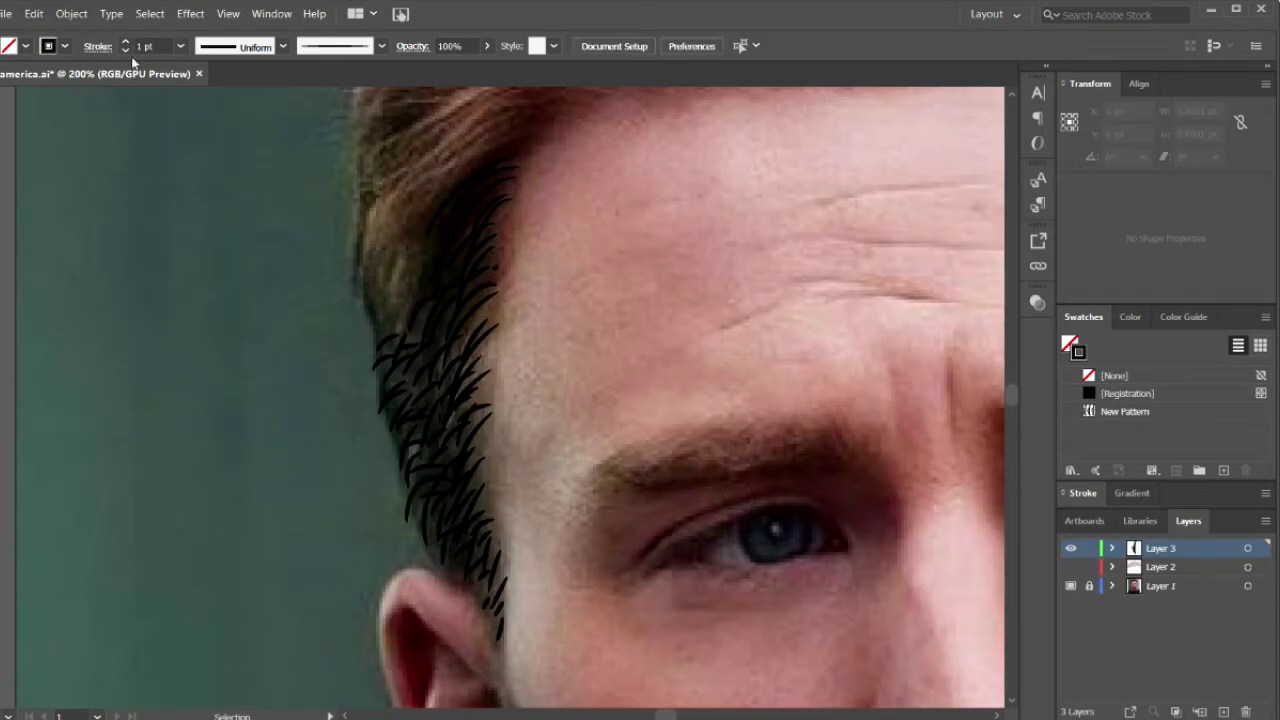
pyautogui.moveTo(187, 129); pyautogui.dragTo(604, 572)
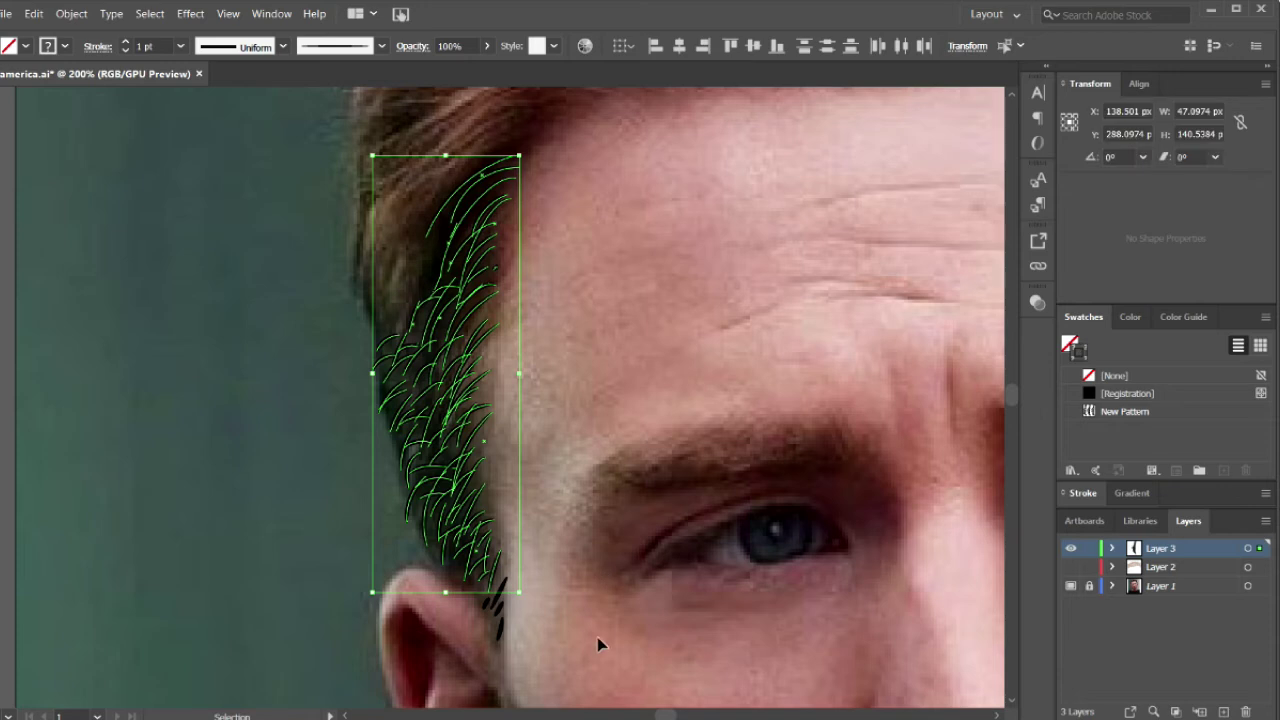
pyautogui.click(33, 14)
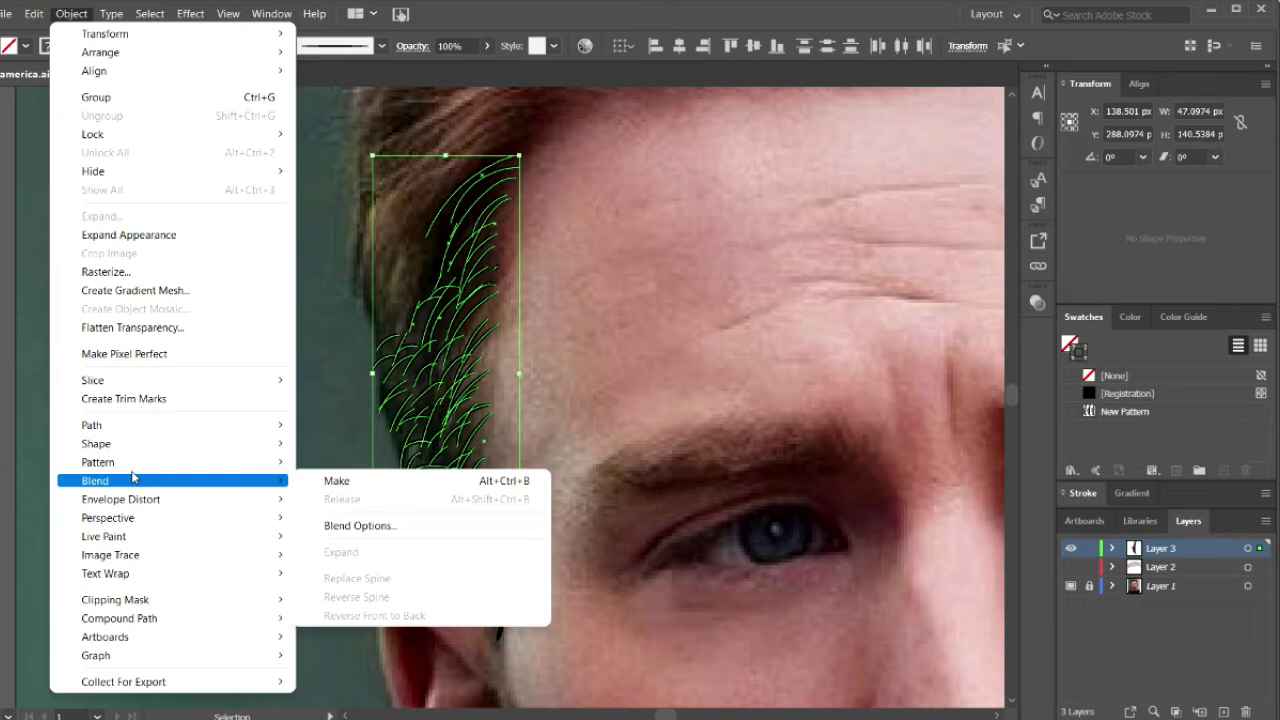
pyautogui.moveTo(121, 499)
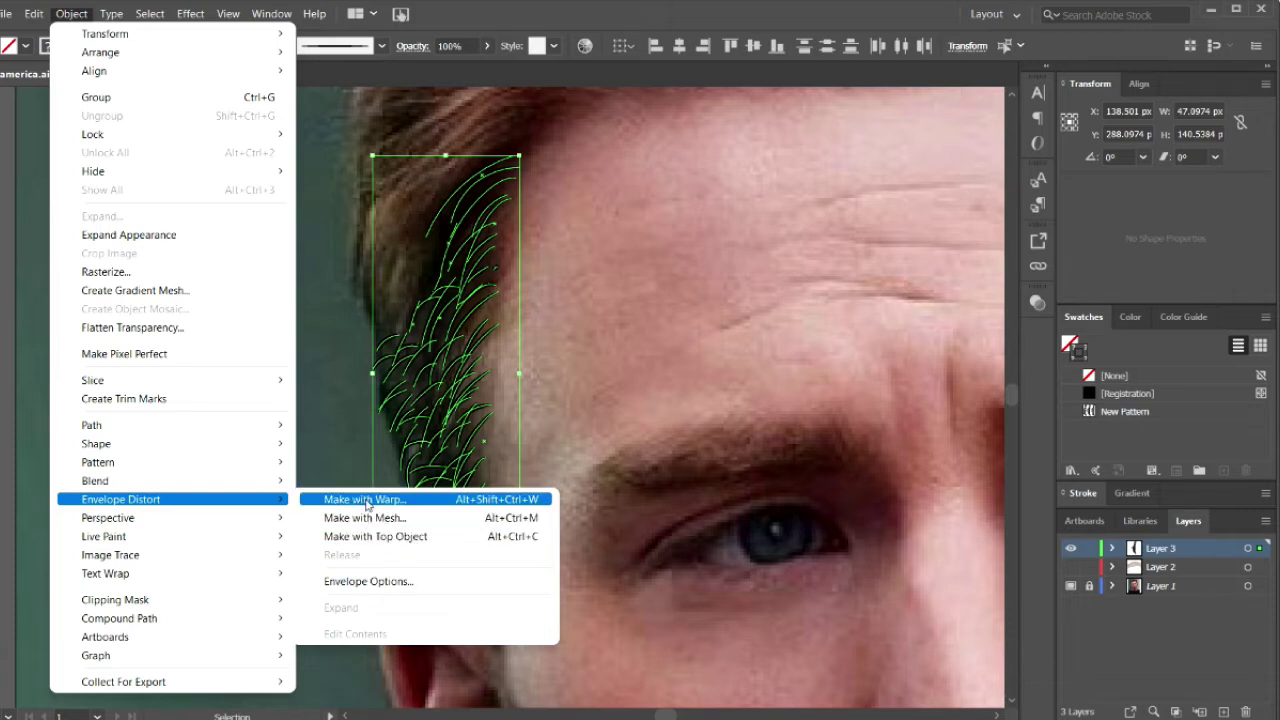
# - Apply an Arc warp, Horizontal with 50% bend, to the hair stroke group
pyautogui.click(366, 500)
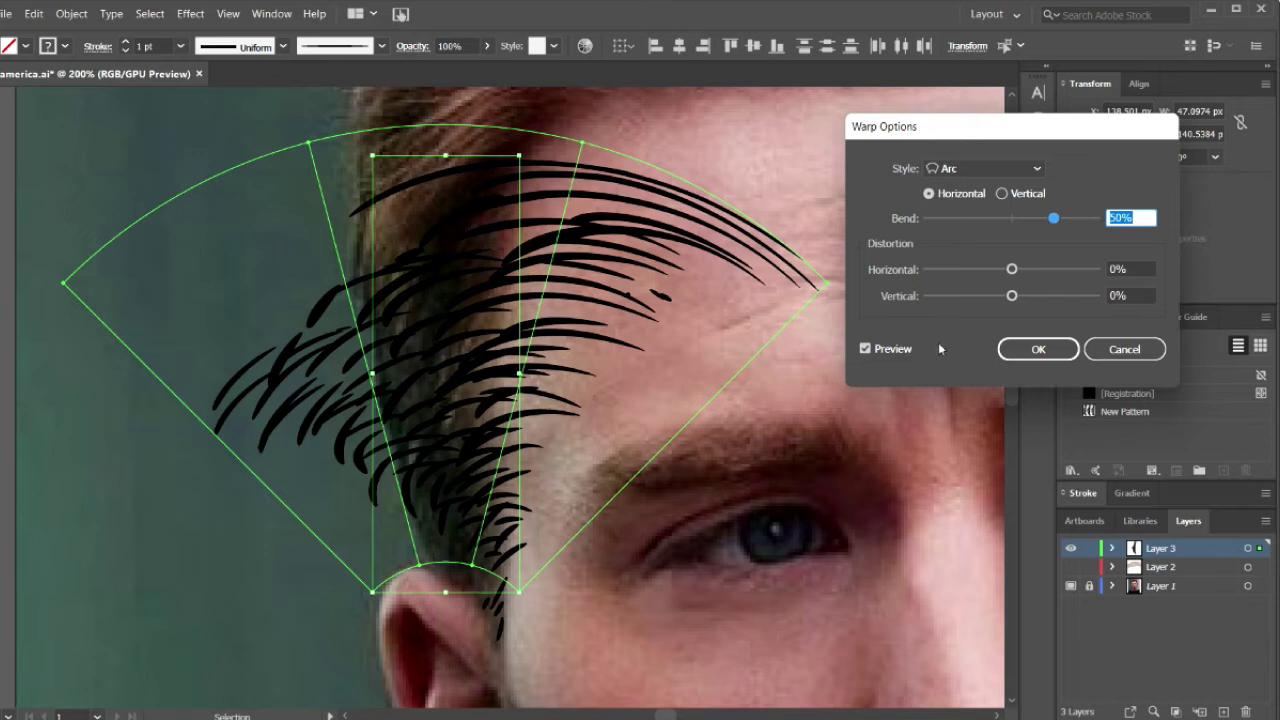
pyautogui.click(1039, 351)
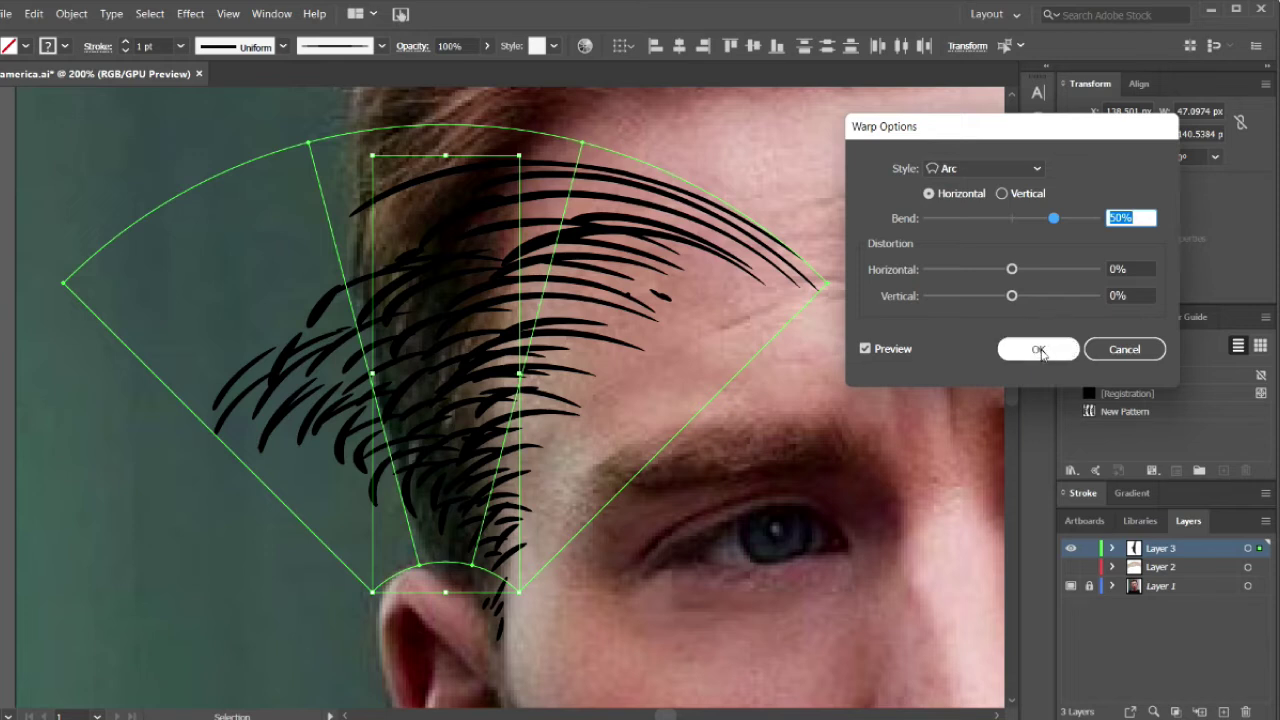
pyautogui.click(1040, 351)
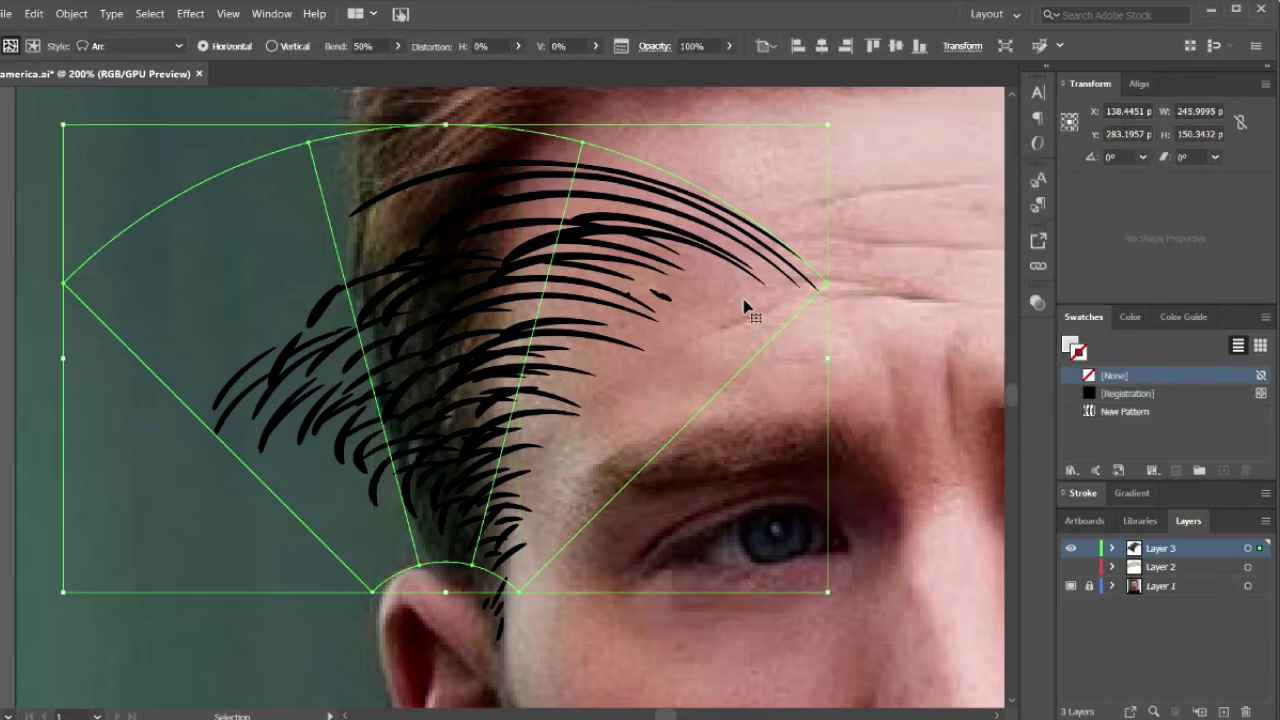
# - Undo the arc warp and expand the hair strokes' appearance into filled shapes
pyautogui.hotkey('ctrl', 'z')
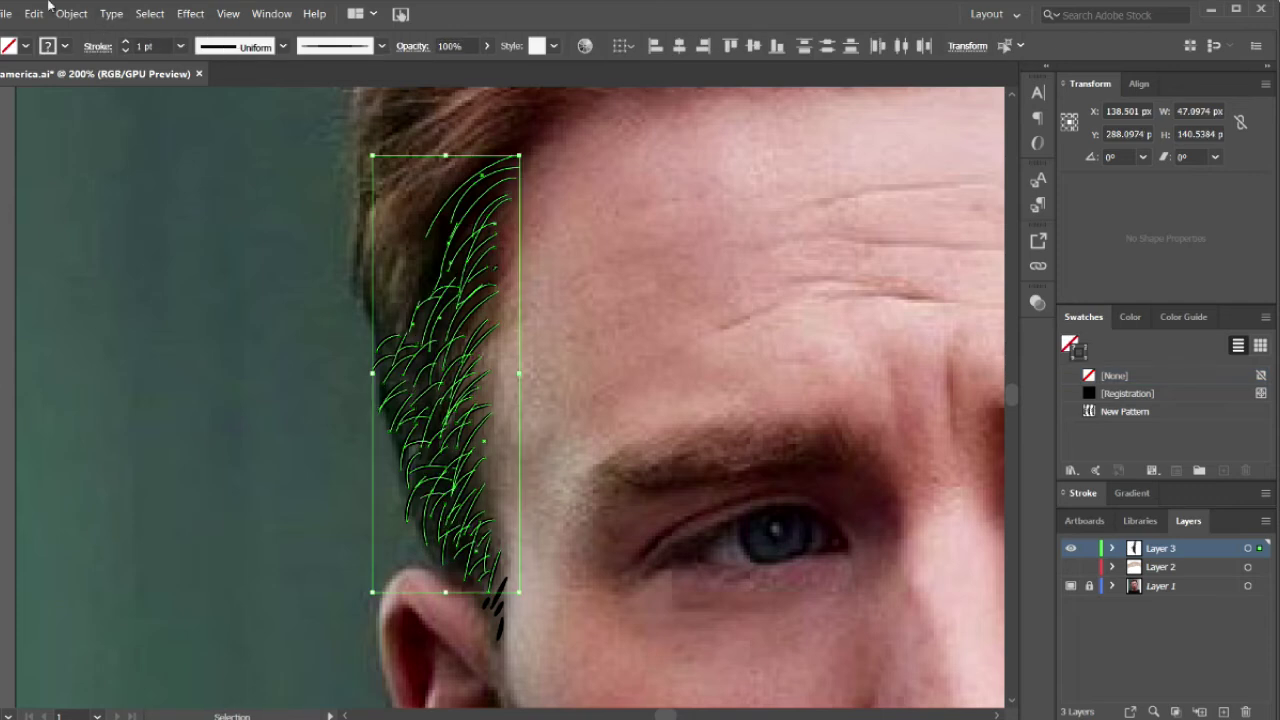
pyautogui.click(70, 14)
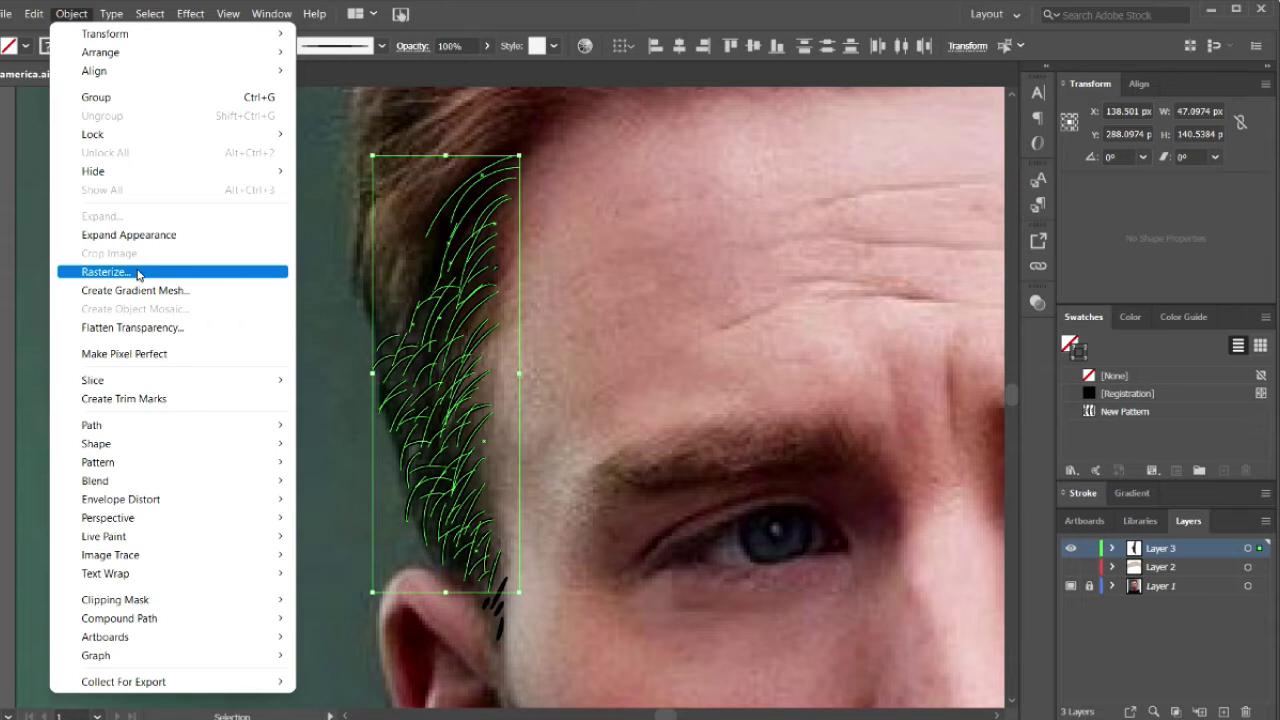
pyautogui.click(137, 234)
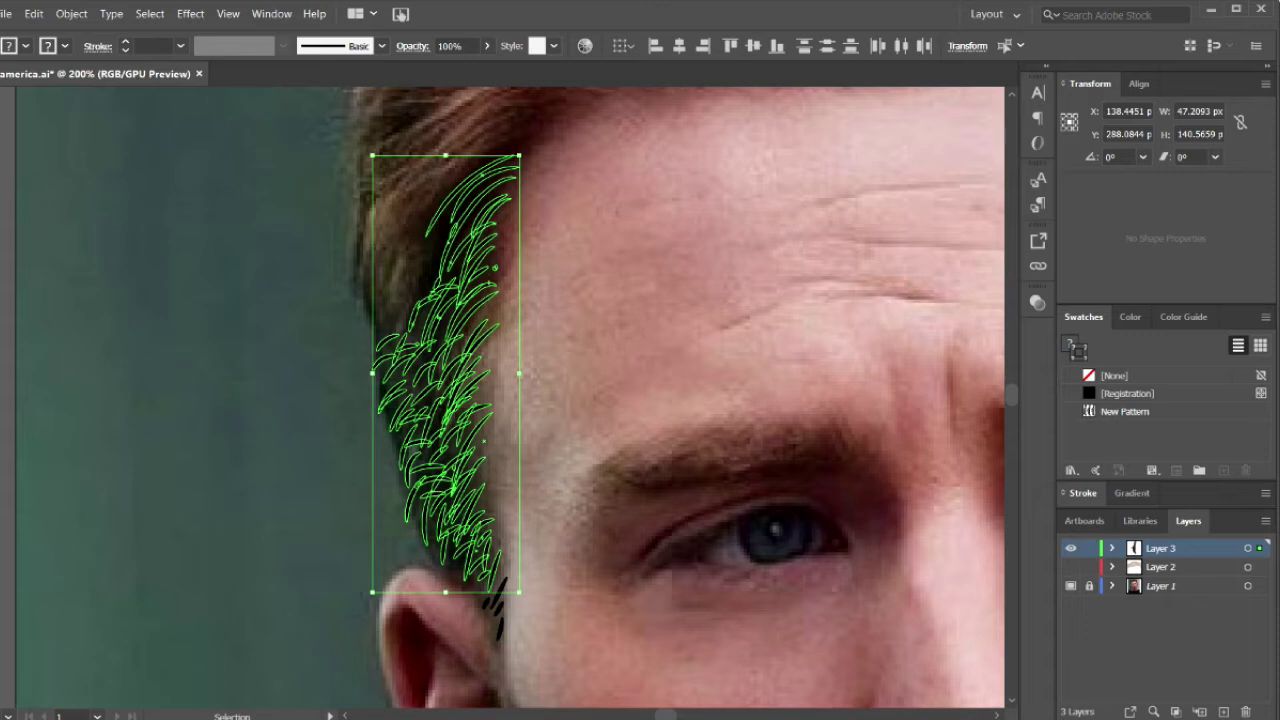
# - Eyedropper the dark brown hair colour onto the expanded strokes and deselect them
pyautogui.press('i')
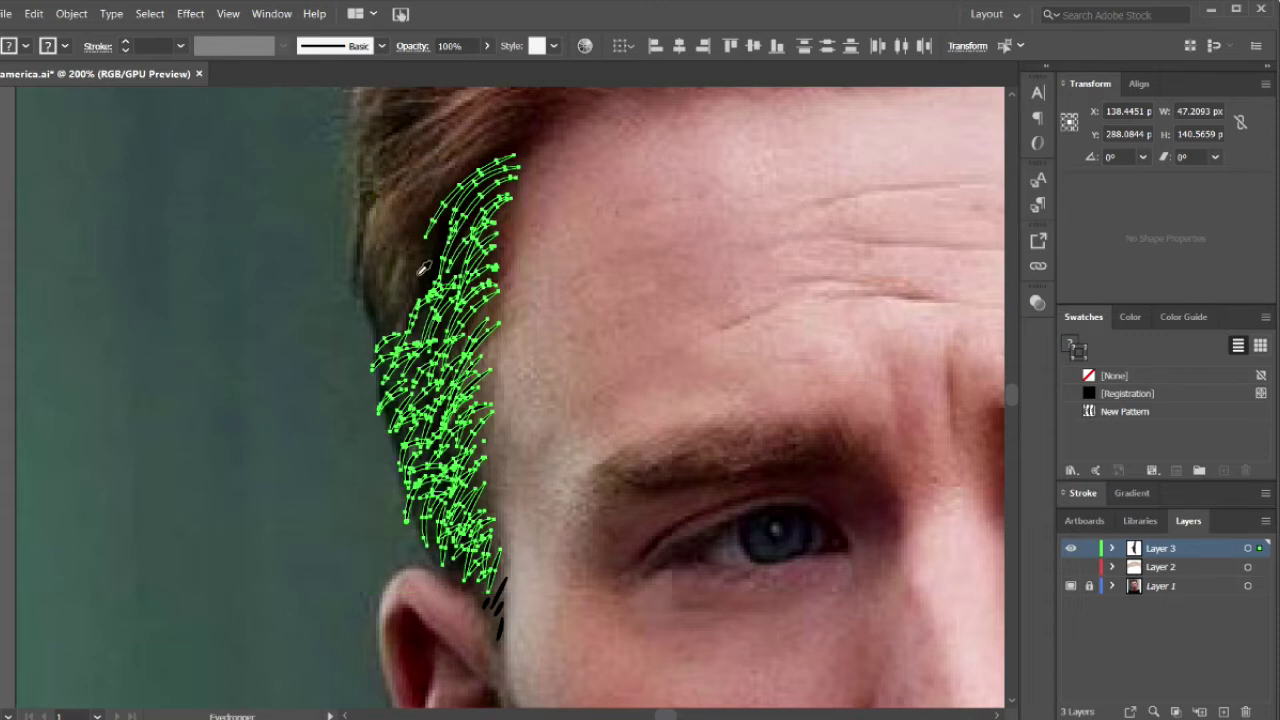
pyautogui.click(431, 274)
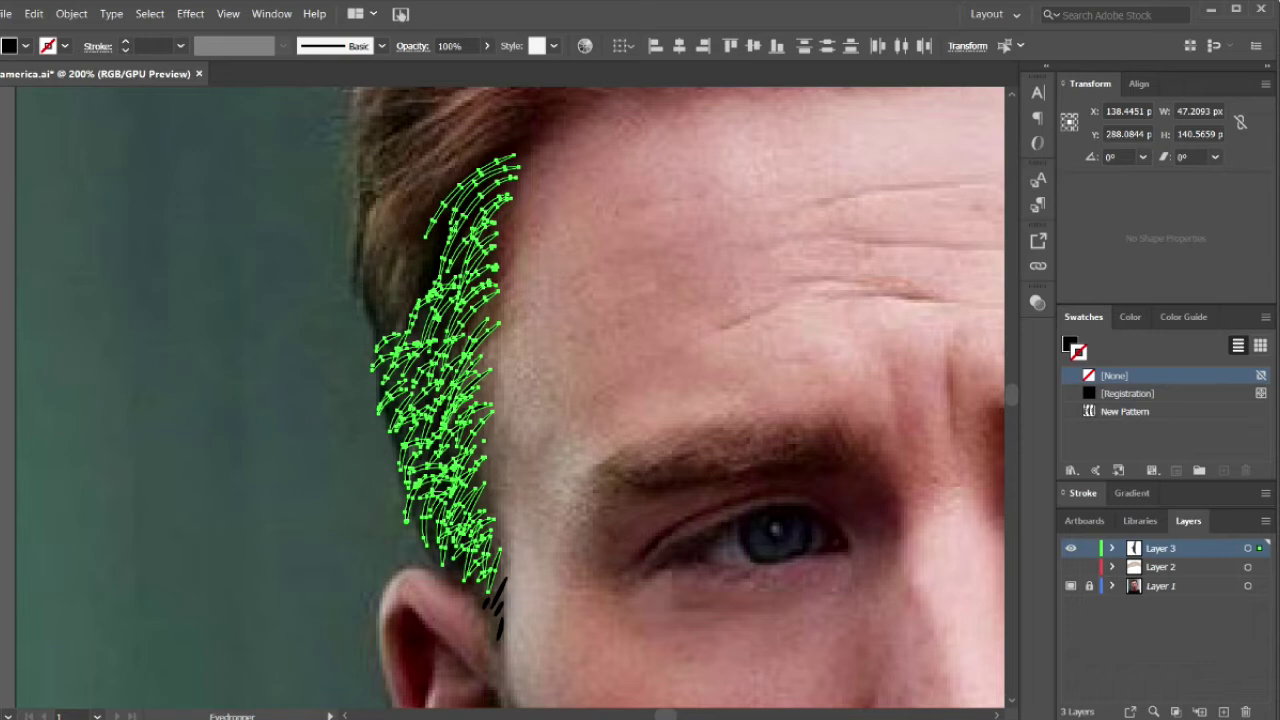
pyautogui.click(420, 249)
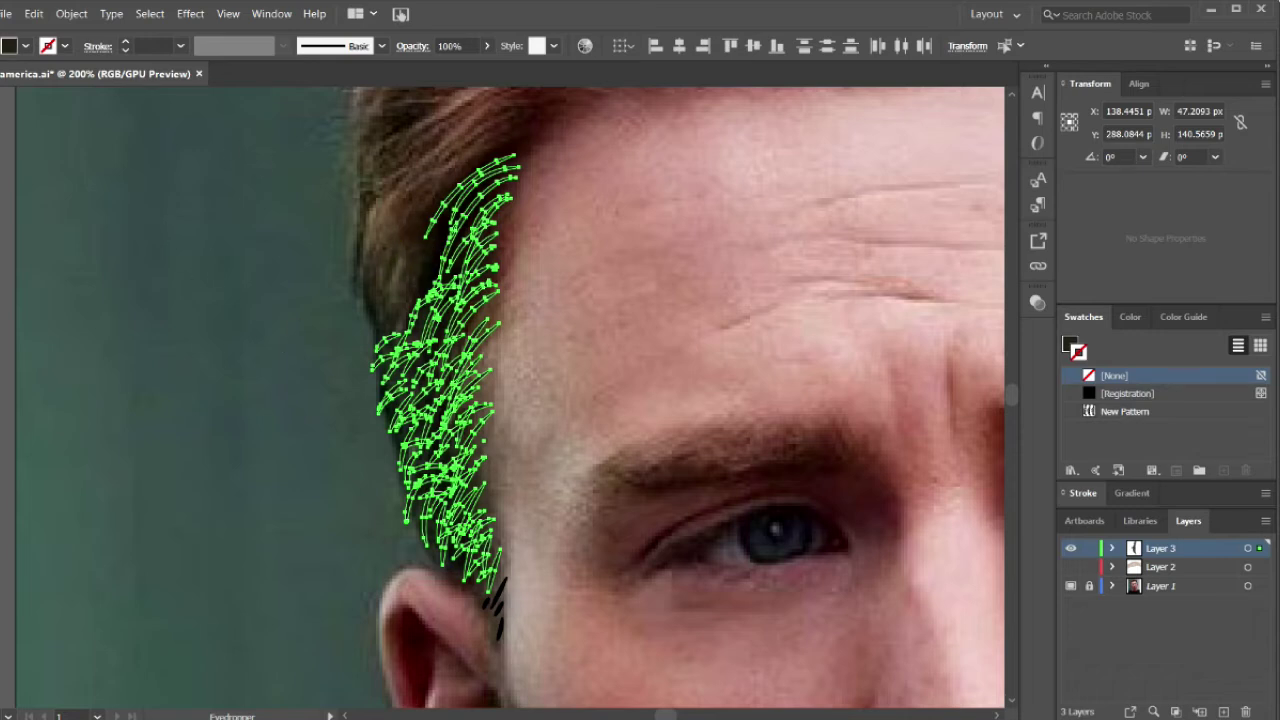
pyautogui.press('v')
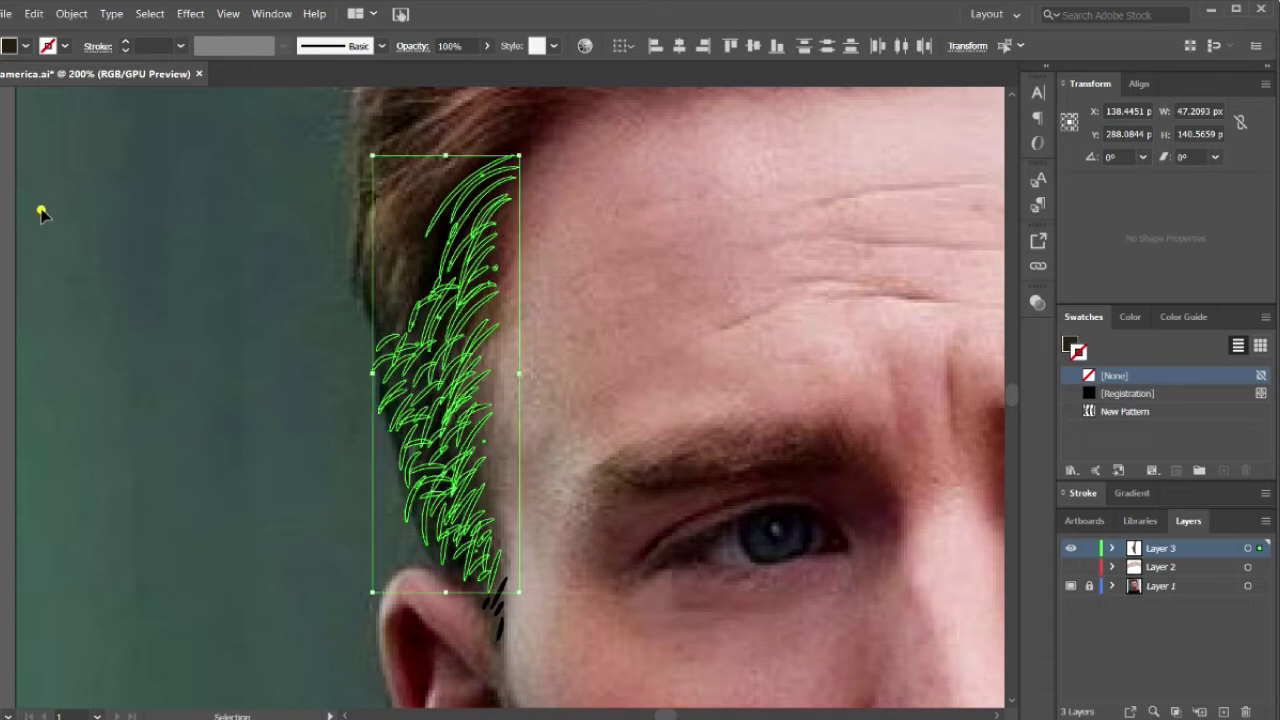
pyautogui.click(42, 210)
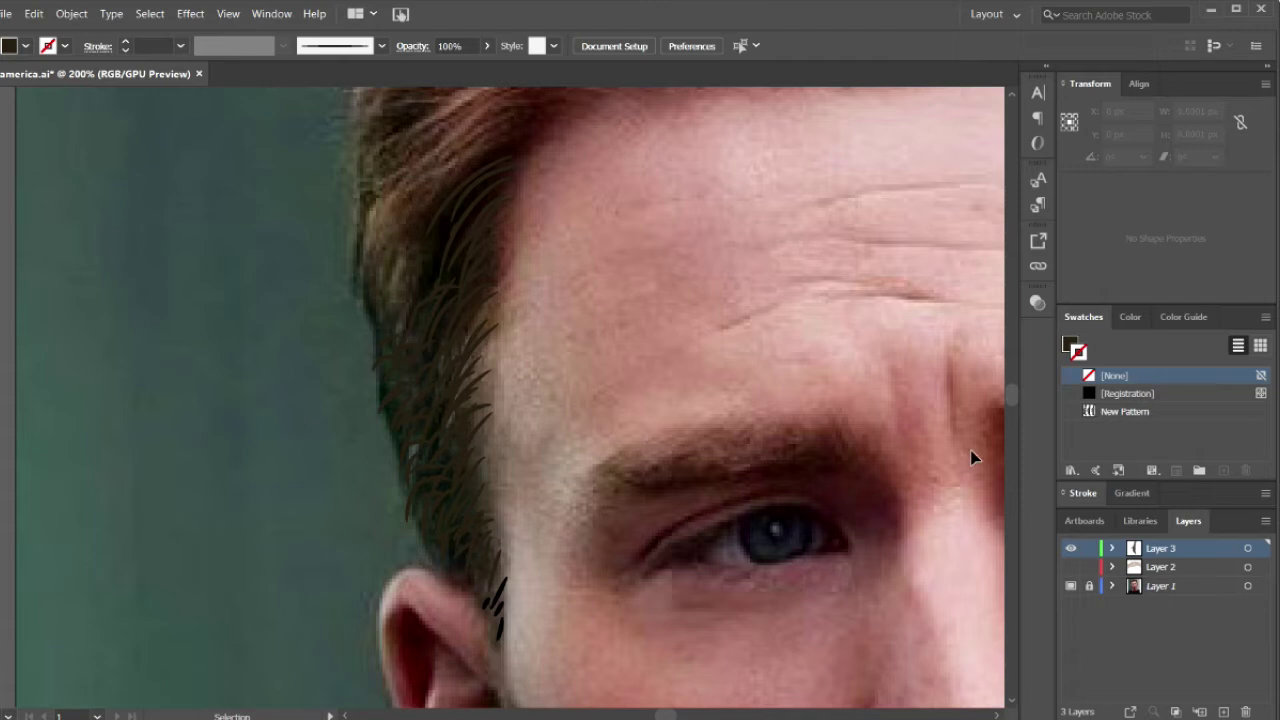
# - Zoom in and give the three strokes beside the ear the sampled dark brown hair colour
pyautogui.hotkey('ctrl', '+')
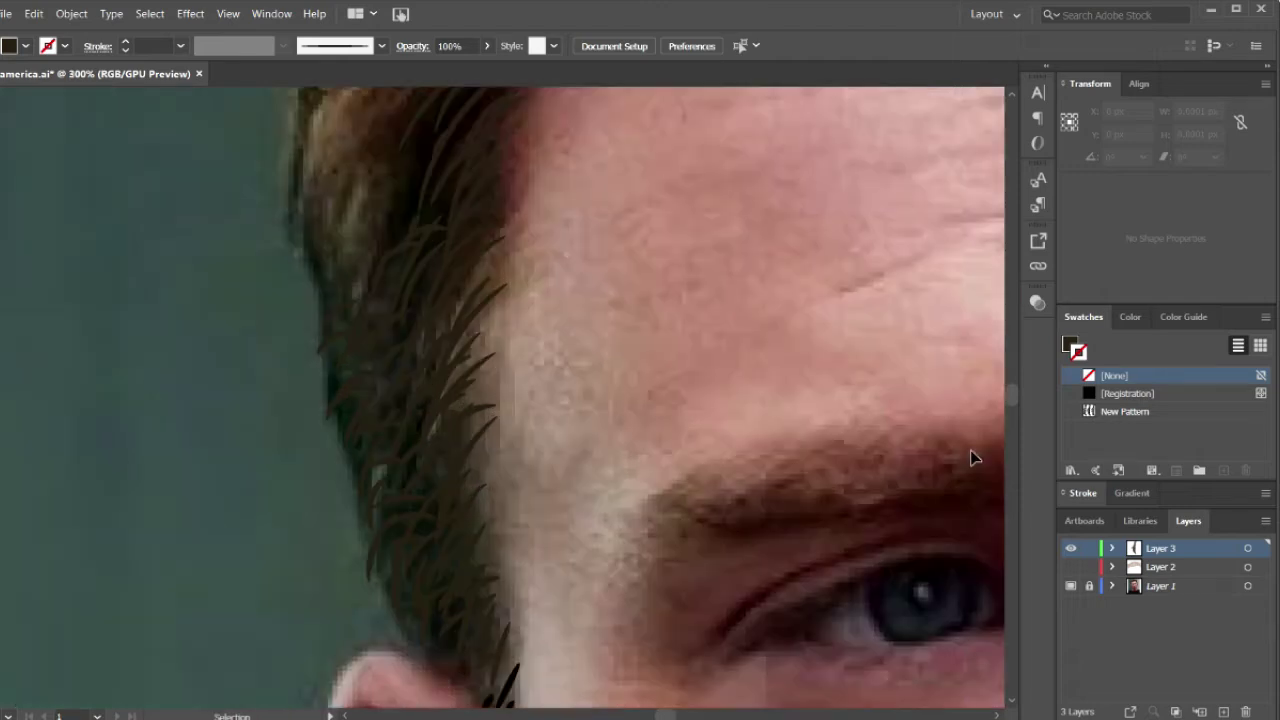
pyautogui.scroll(-2, 676, 563)
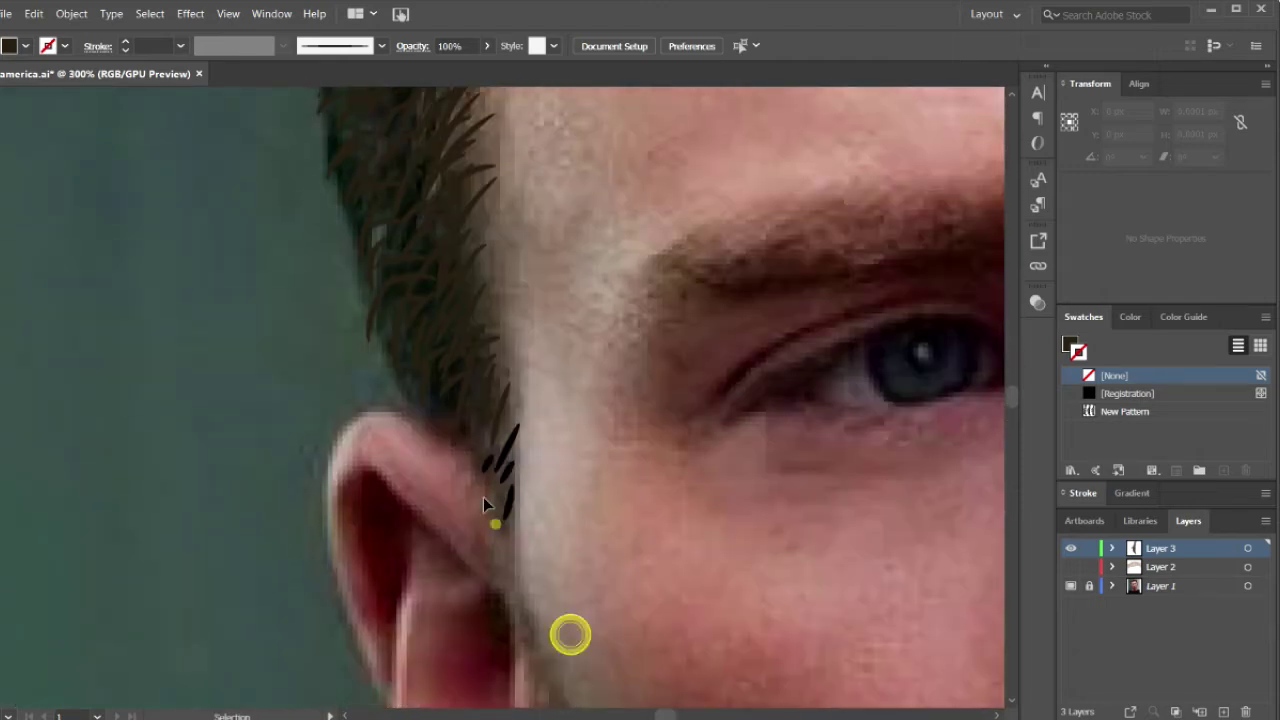
pyautogui.click(510, 445)
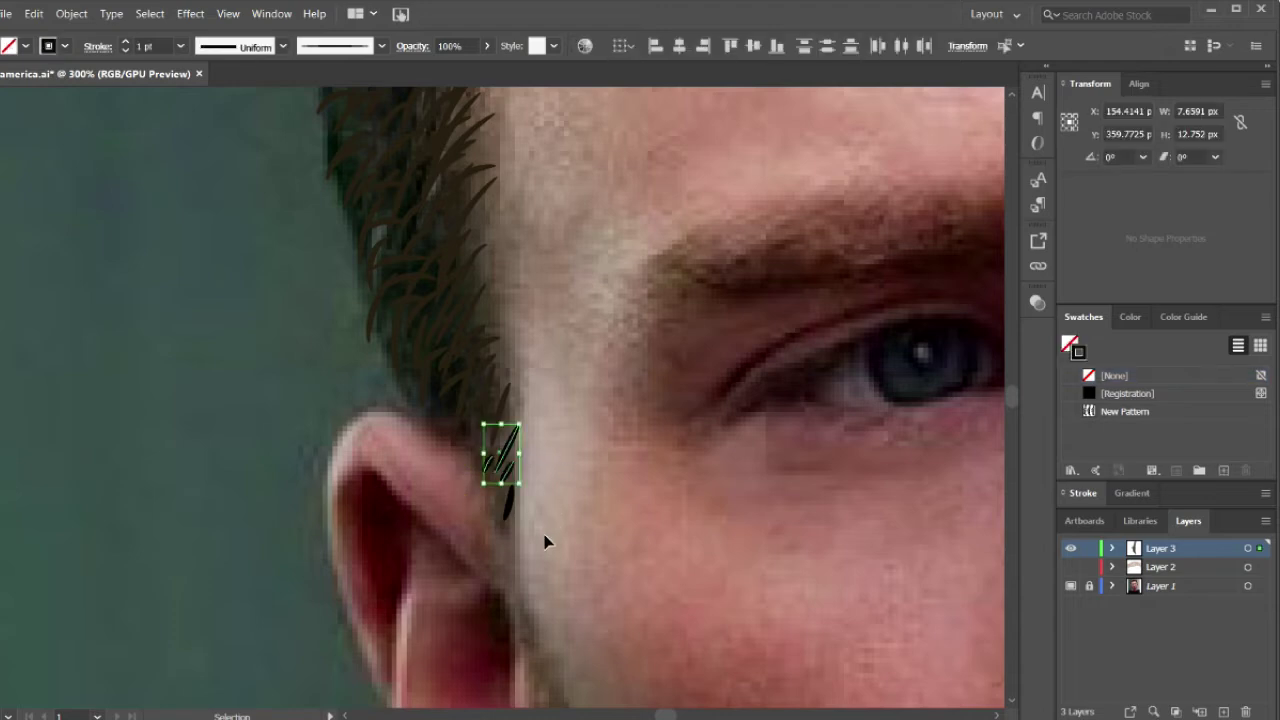
pyautogui.keyDown('shift'); pyautogui.click(511, 508); pyautogui.keyUp('shift')
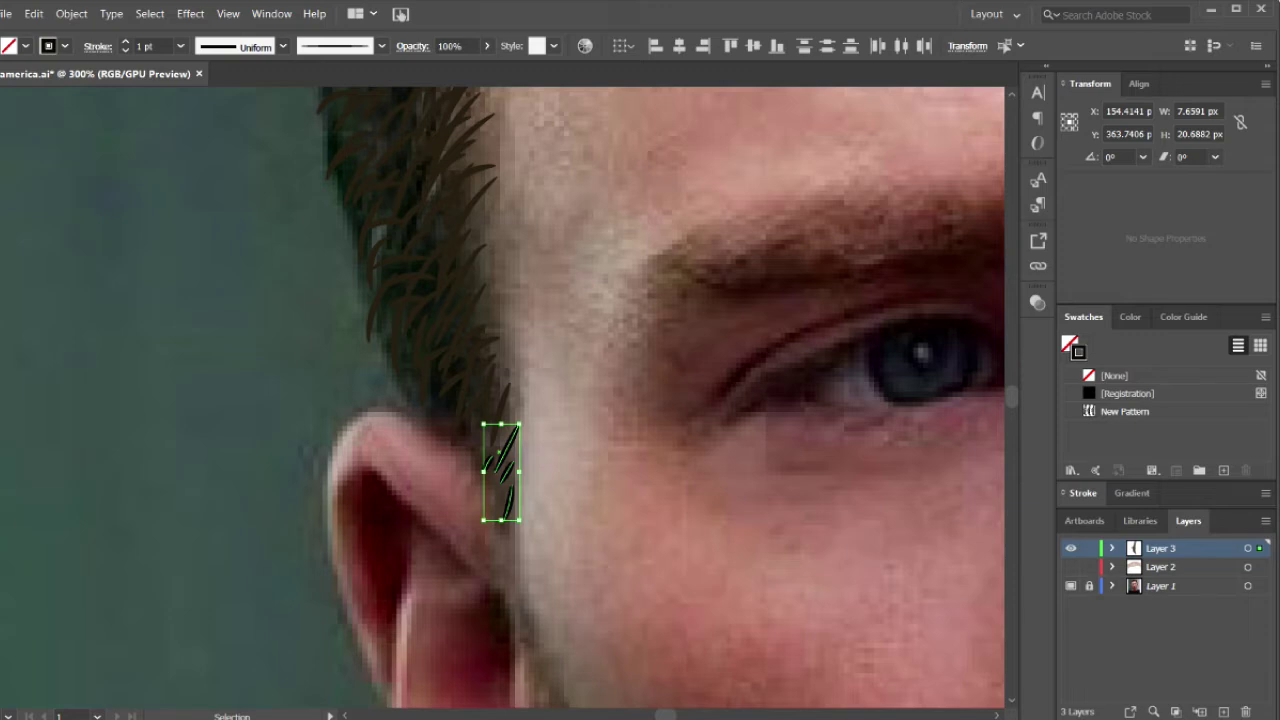
pyautogui.press('i')
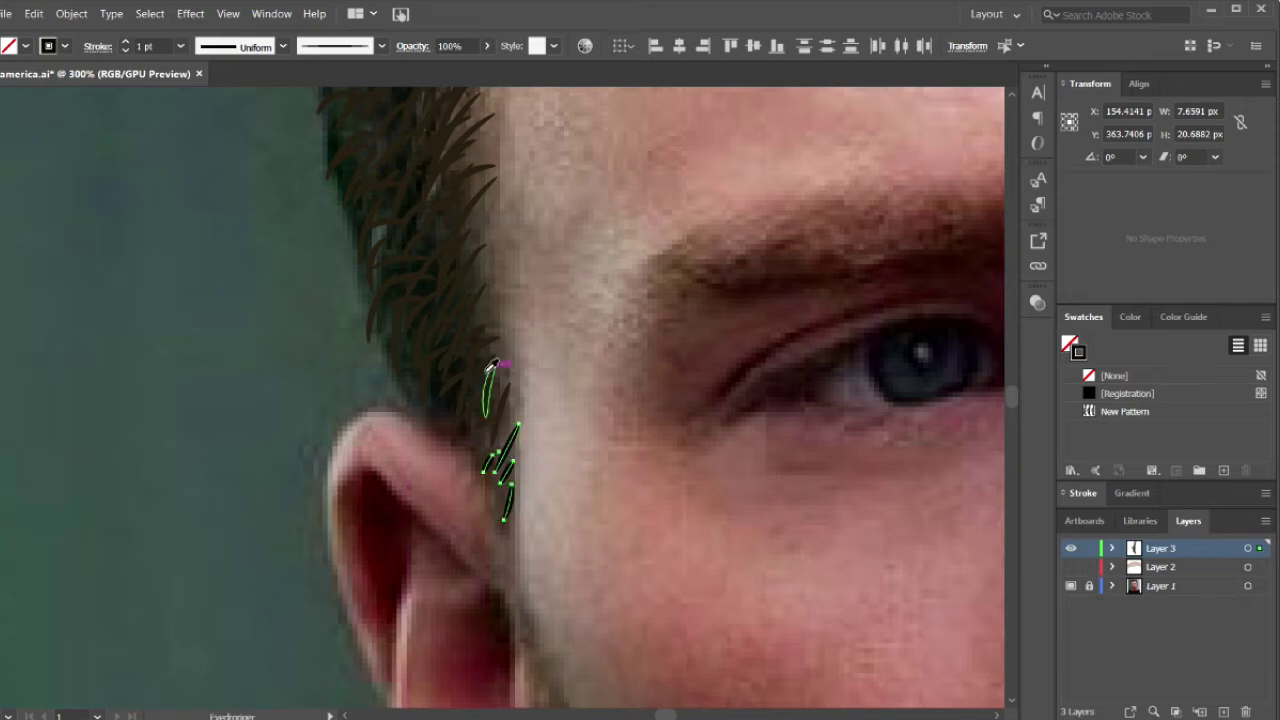
pyautogui.click(480, 367)
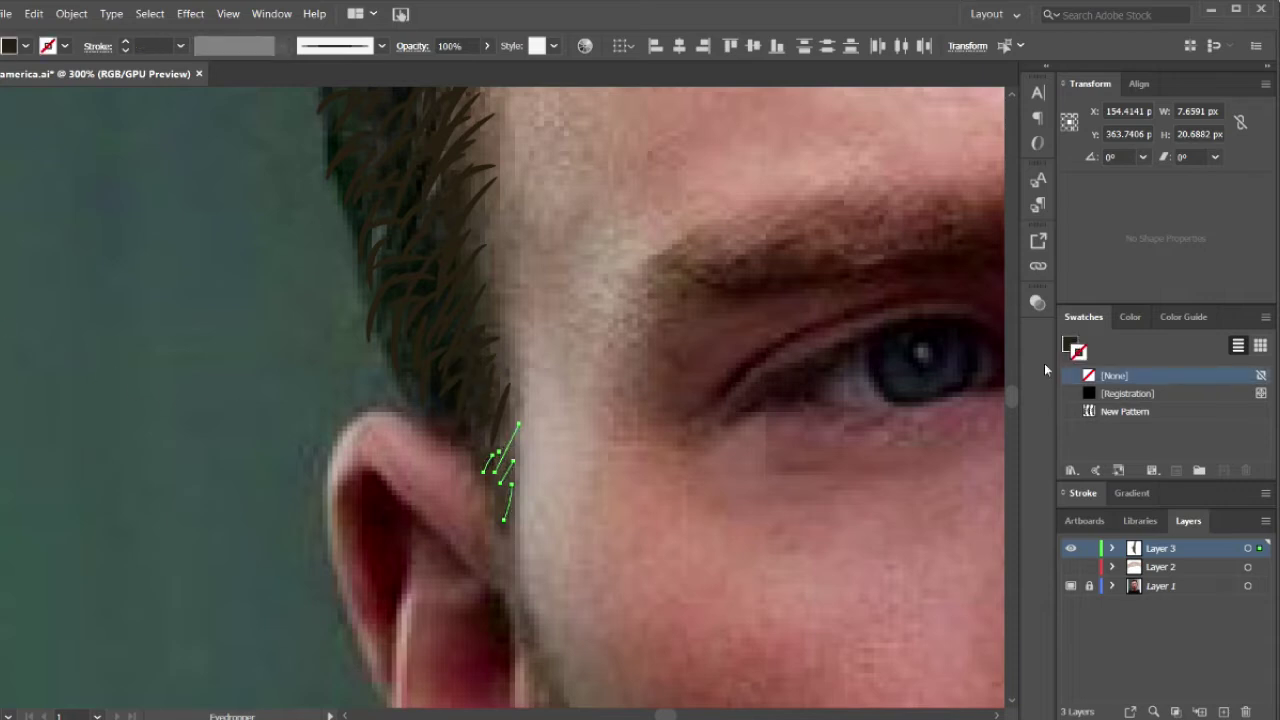
pyautogui.click(1076, 493)
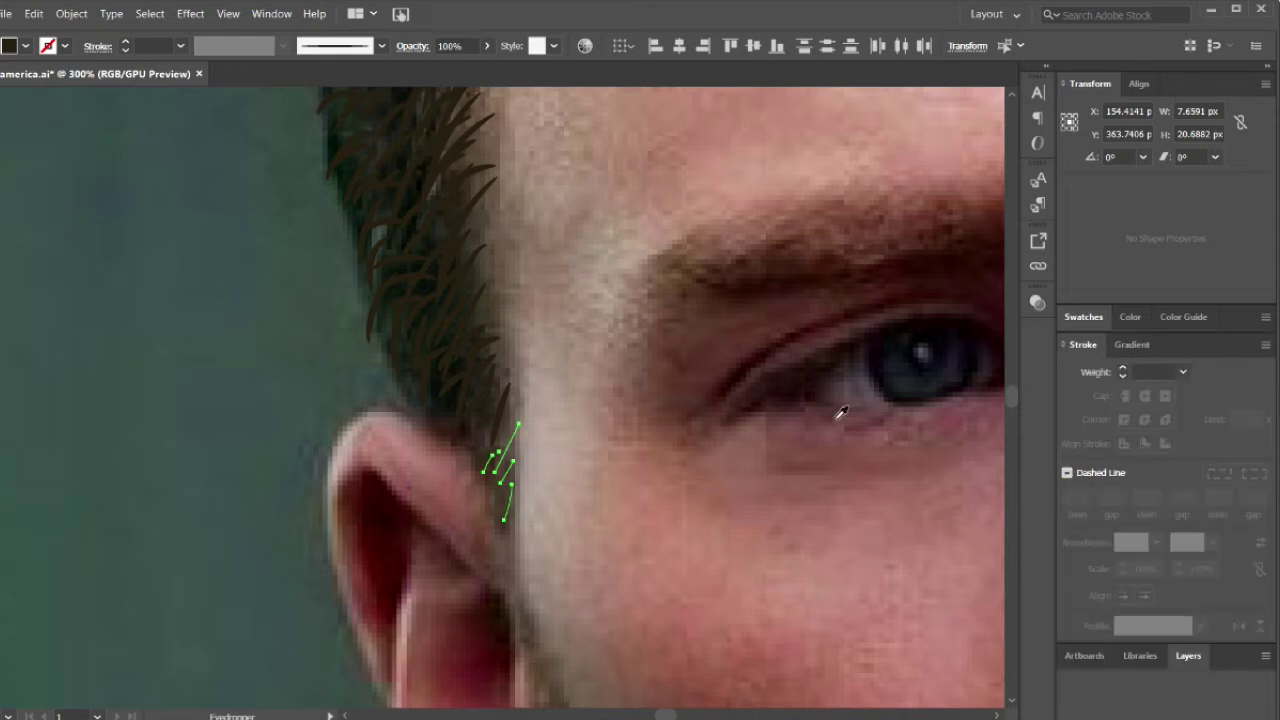
# - Deselect, then reselect the hair strokes beside the ear
pyautogui.press('v')
pyautogui.click(768, 420)
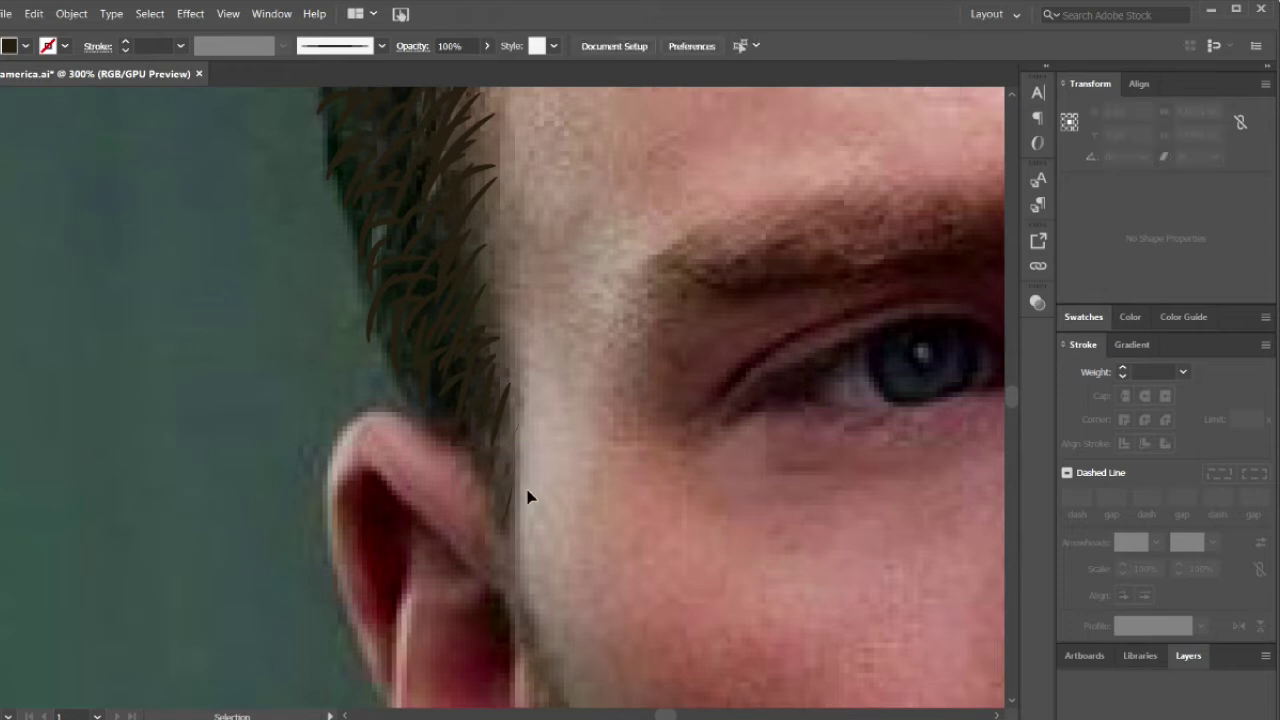
pyautogui.moveTo(464, 466); pyautogui.dragTo(499, 452)
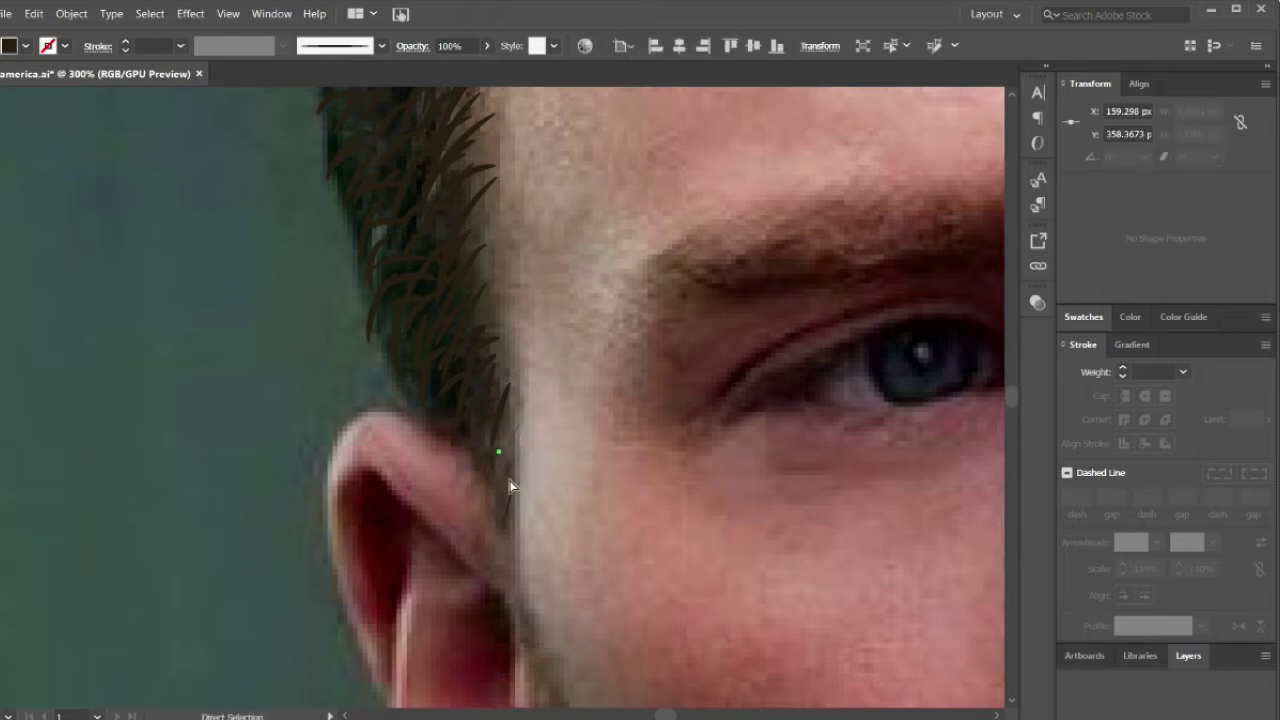
pyautogui.click(551, 535)
pyautogui.click(489, 460)
pyautogui.click(62, 14)
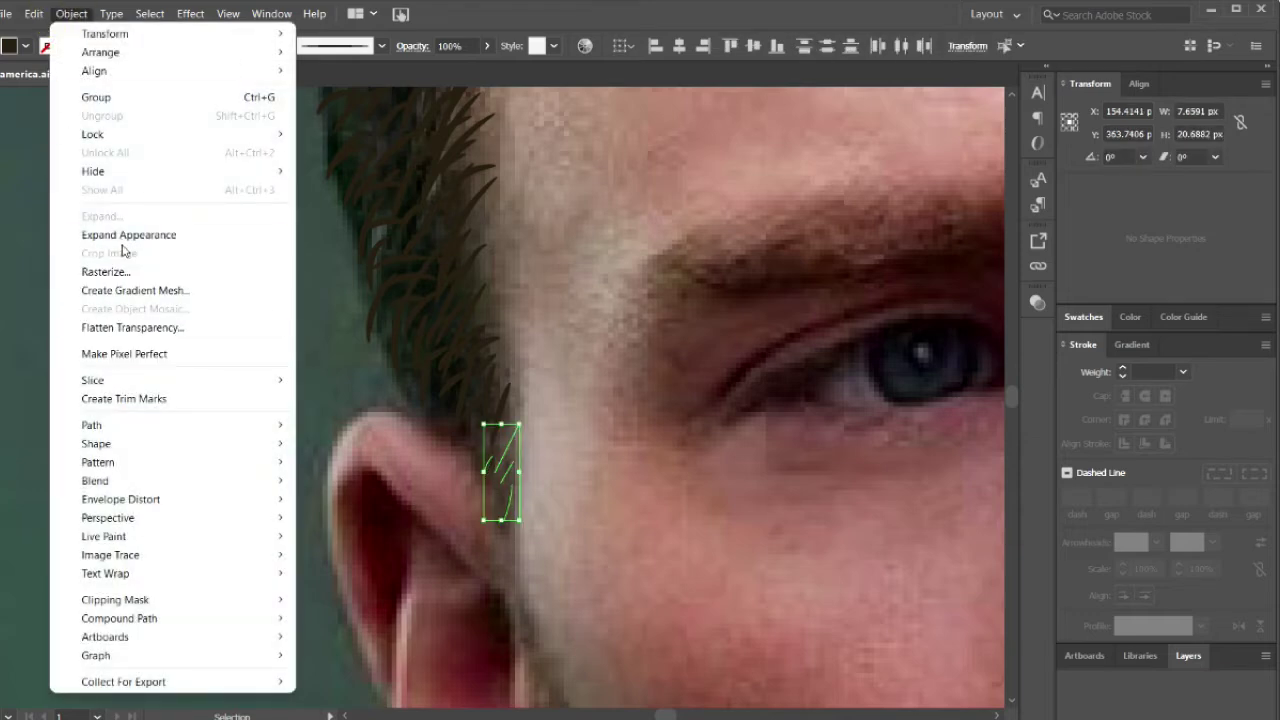
# - Expand the appearance of the ear-side strokes, then reselect them
pyautogui.click(130, 234)
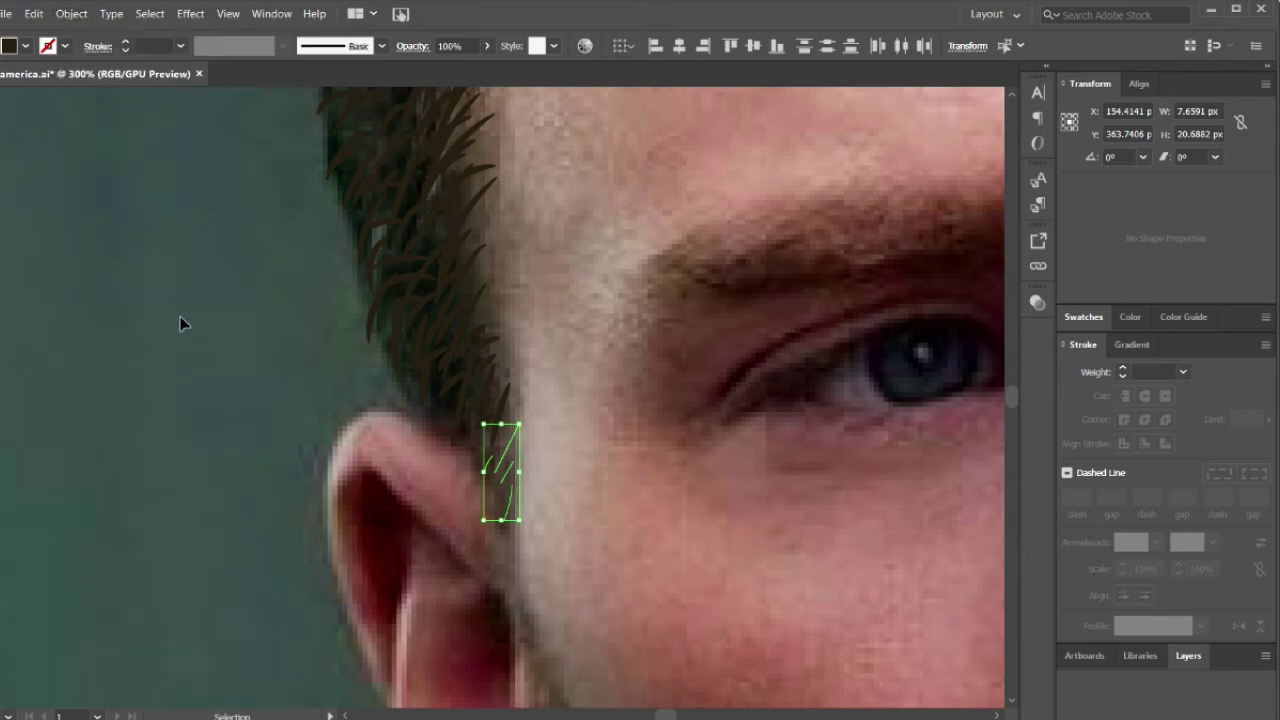
pyautogui.click(71, 14)
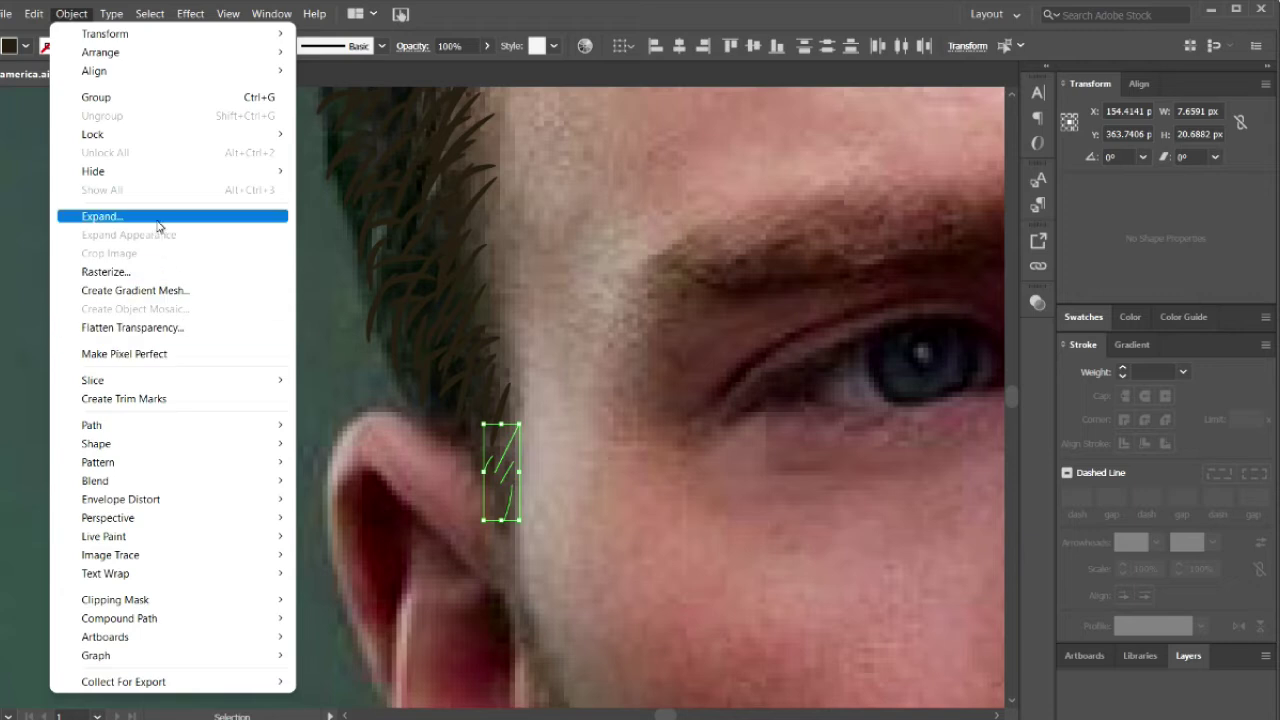
pyautogui.click(157, 217)
pyautogui.click(211, 300)
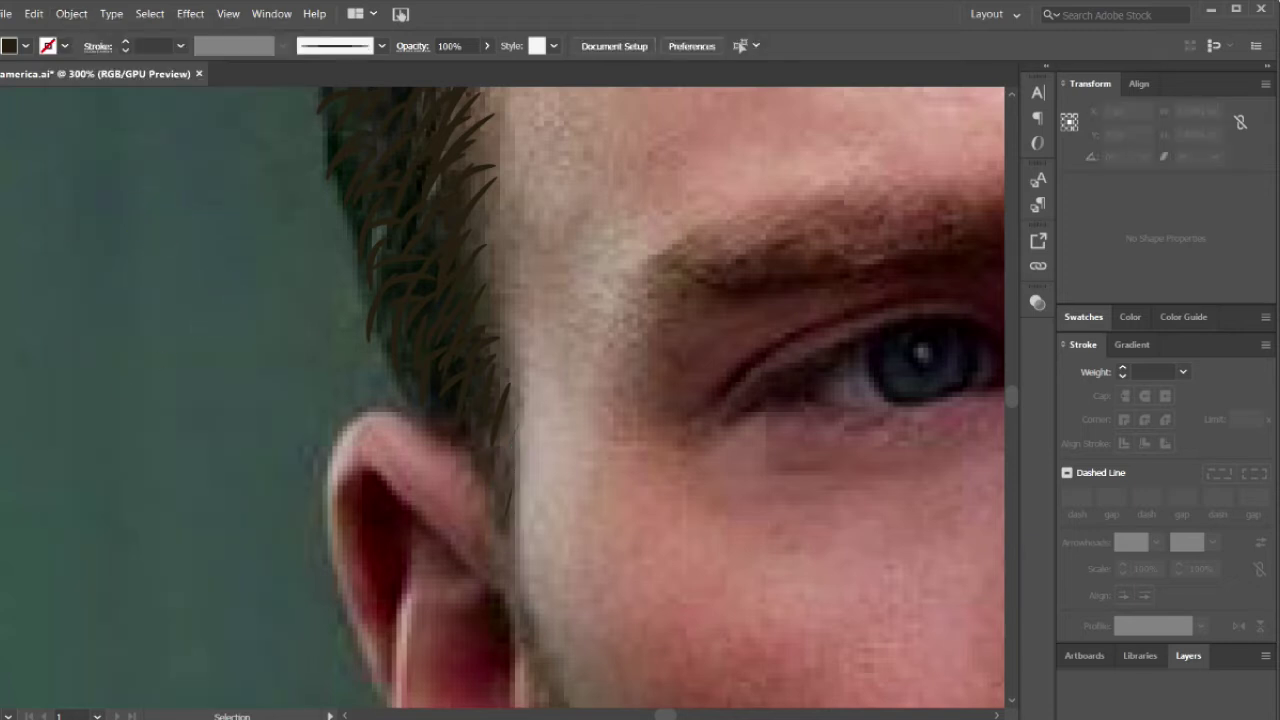
pyautogui.click(495, 511)
pyautogui.click(466, 463)
pyautogui.moveTo(521, 381); pyautogui.dragTo(458, 523)
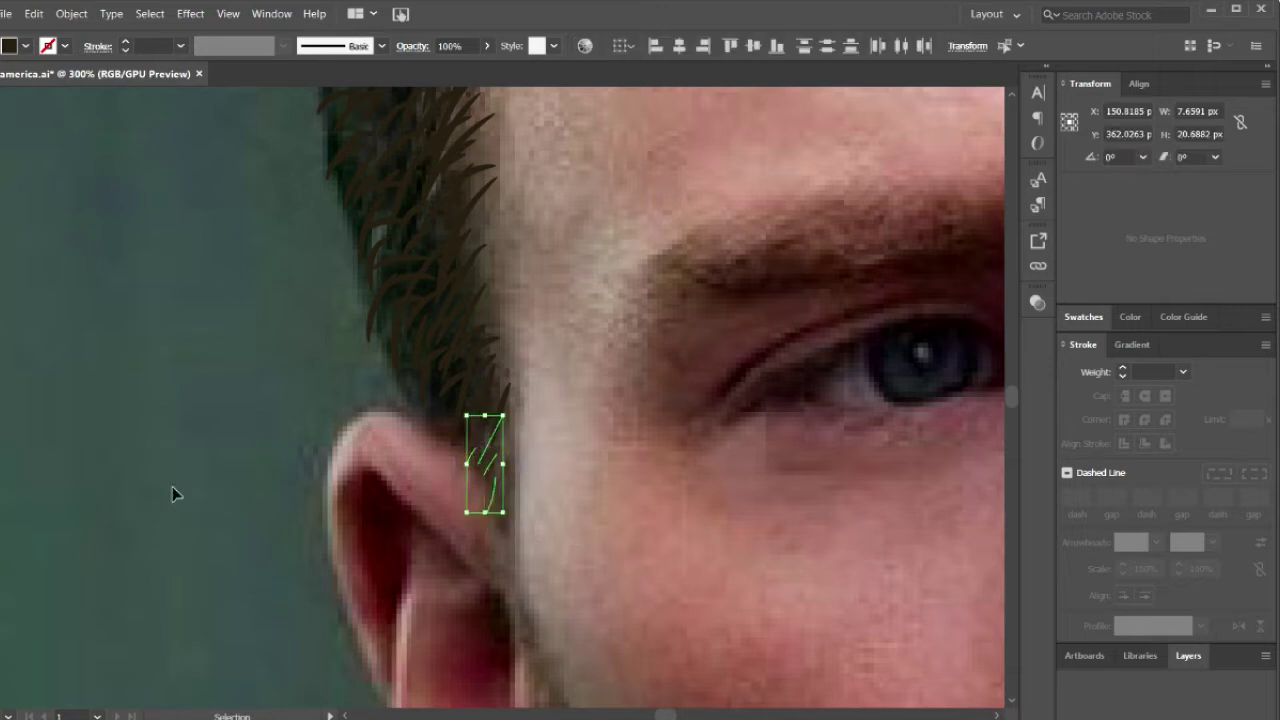
# - Swap fill and stroke and give the ear strokes the elliptical width profile
pyautogui.hotkey('ctrl', 'z')
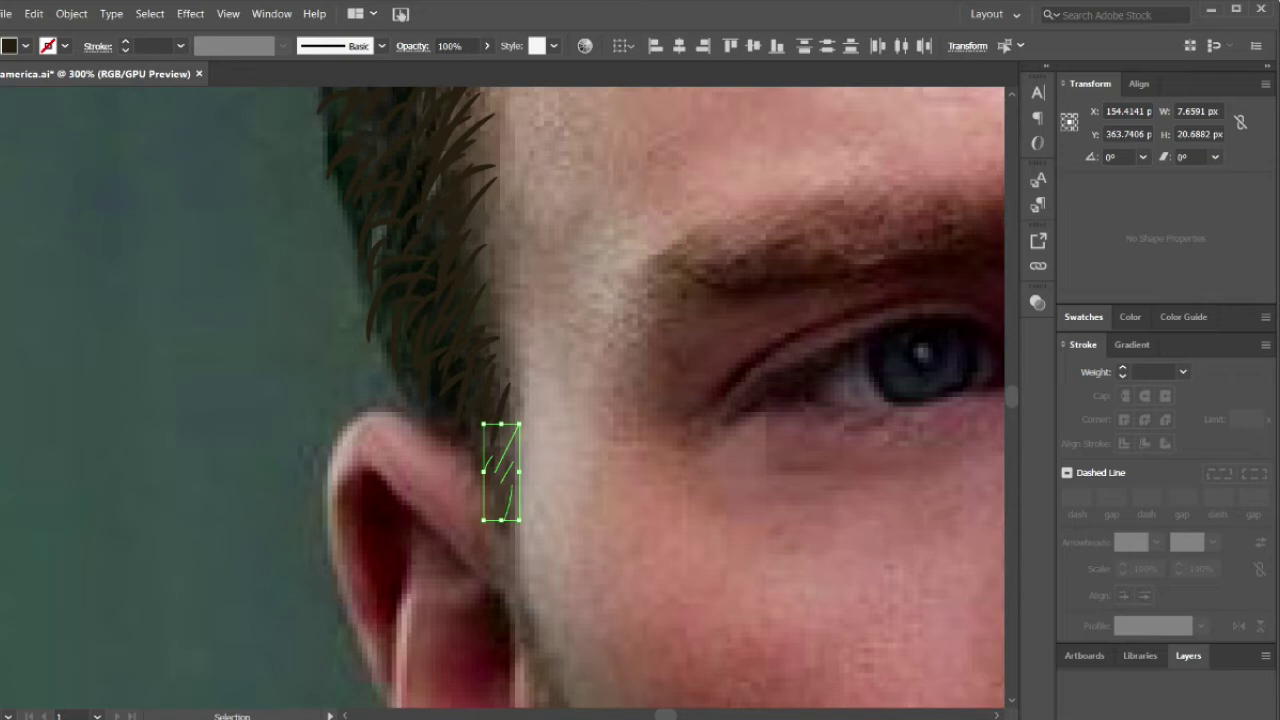
pyautogui.hotkey('shift', 'x')
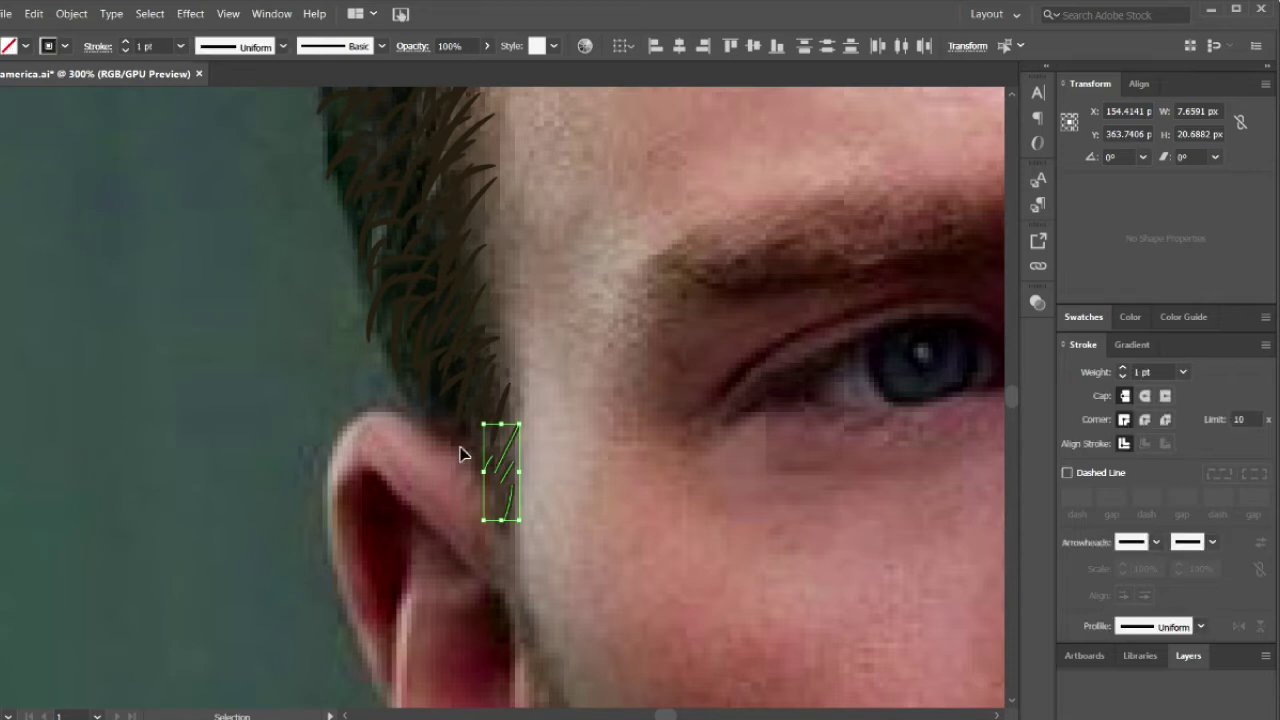
pyautogui.click(1150, 628)
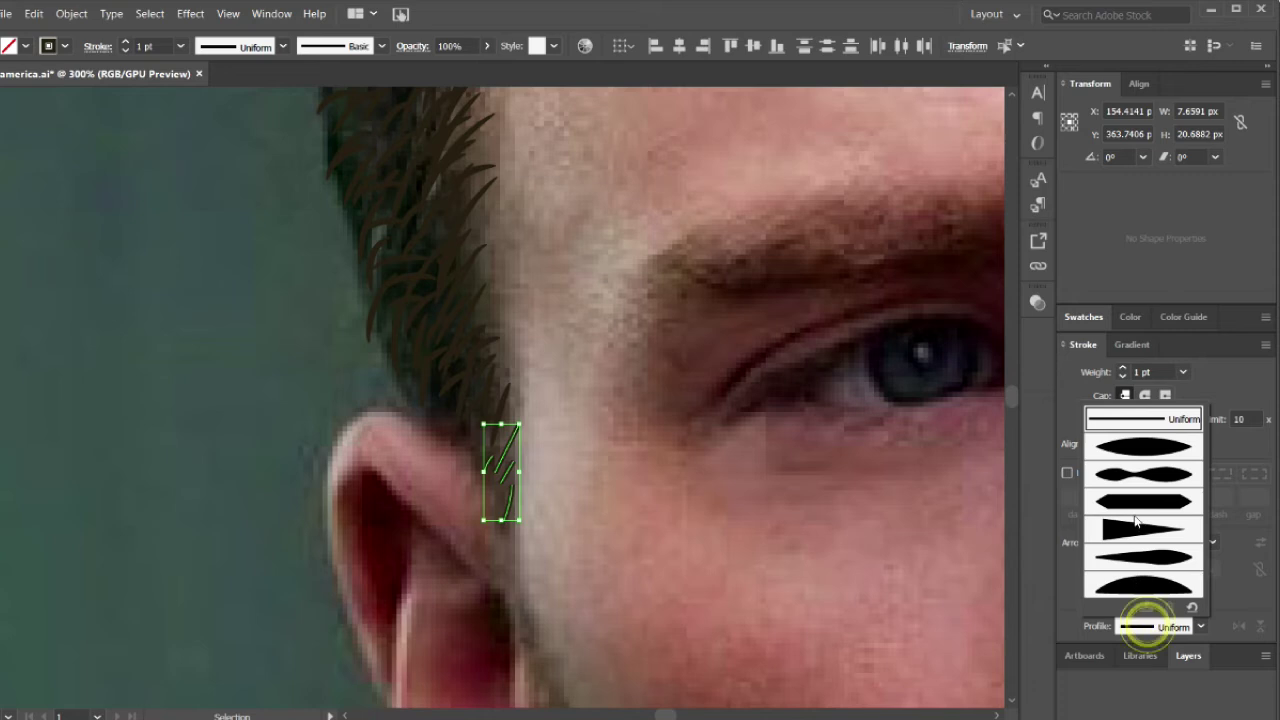
pyautogui.click(1146, 455)
pyautogui.click(818, 452)
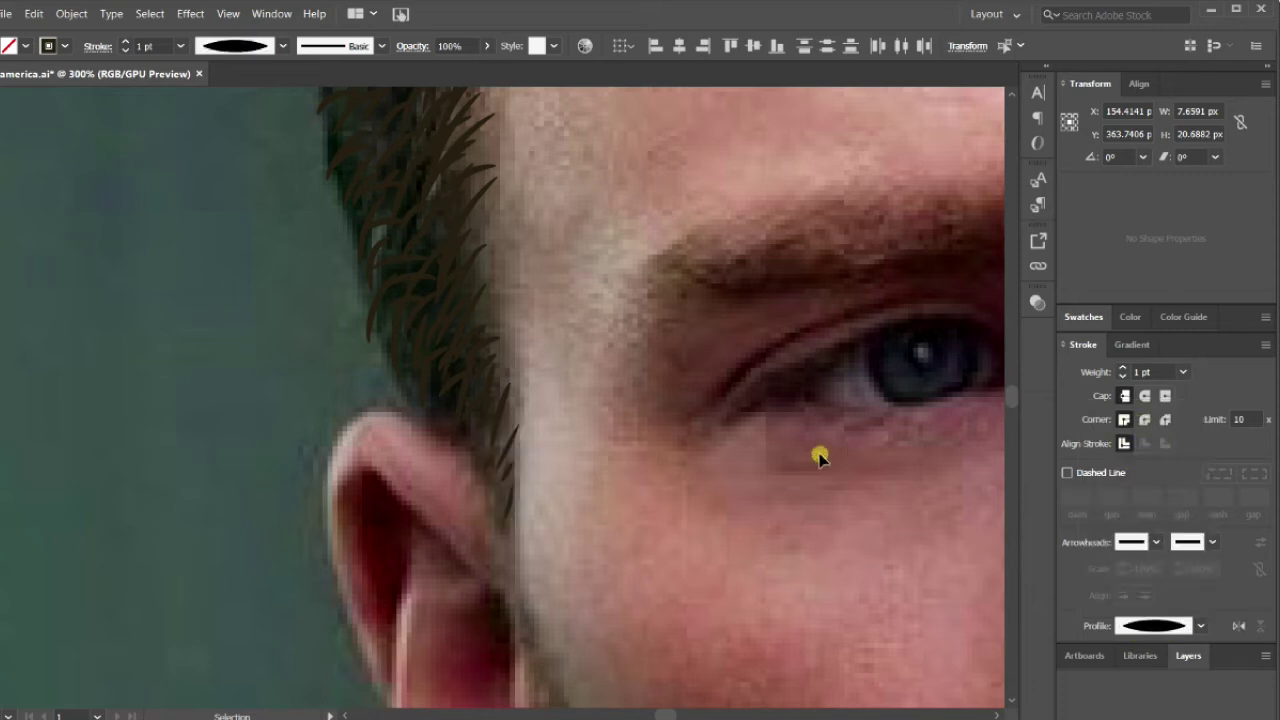
# - Paint the first short hair strokes along the right hairline, redoing one bad stroke
pyautogui.hscroll(3, 677, 477)
pyautogui.scroll(3, 677, 477)
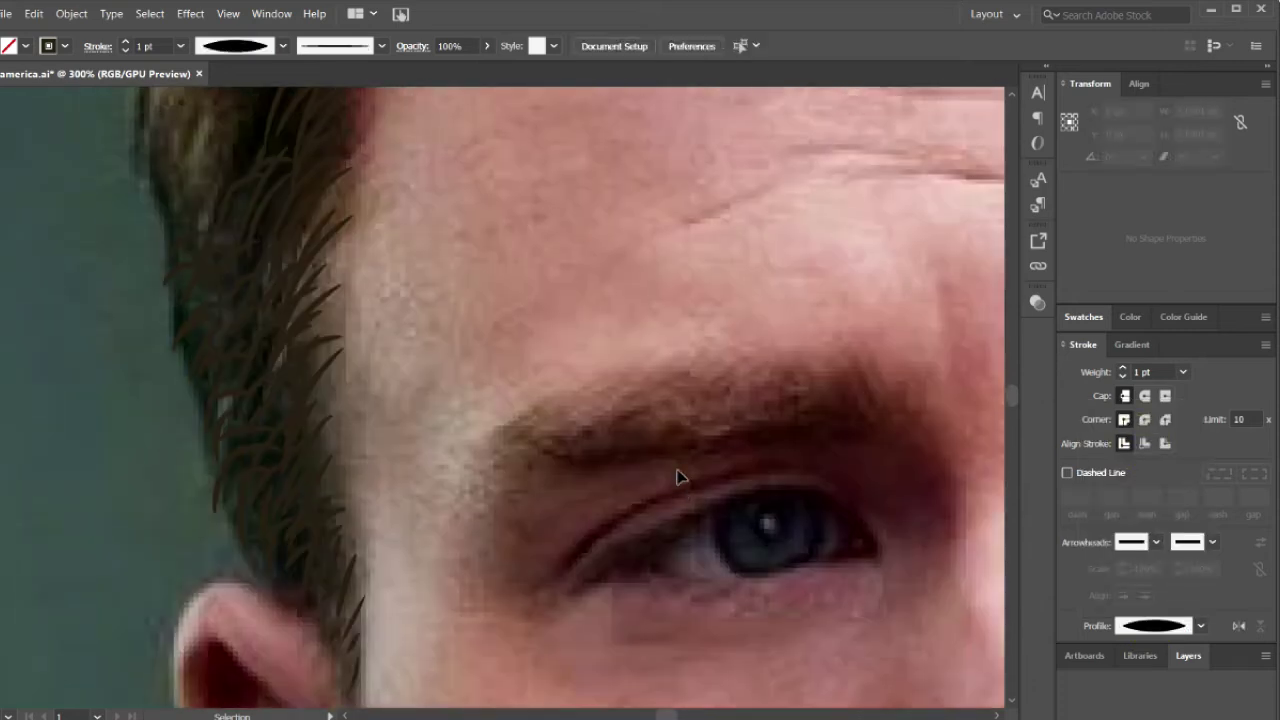
pyautogui.scroll(-2, 677, 477)
pyautogui.hscroll(-1, 677, 477)
pyautogui.hscroll(-1, 677, 477)
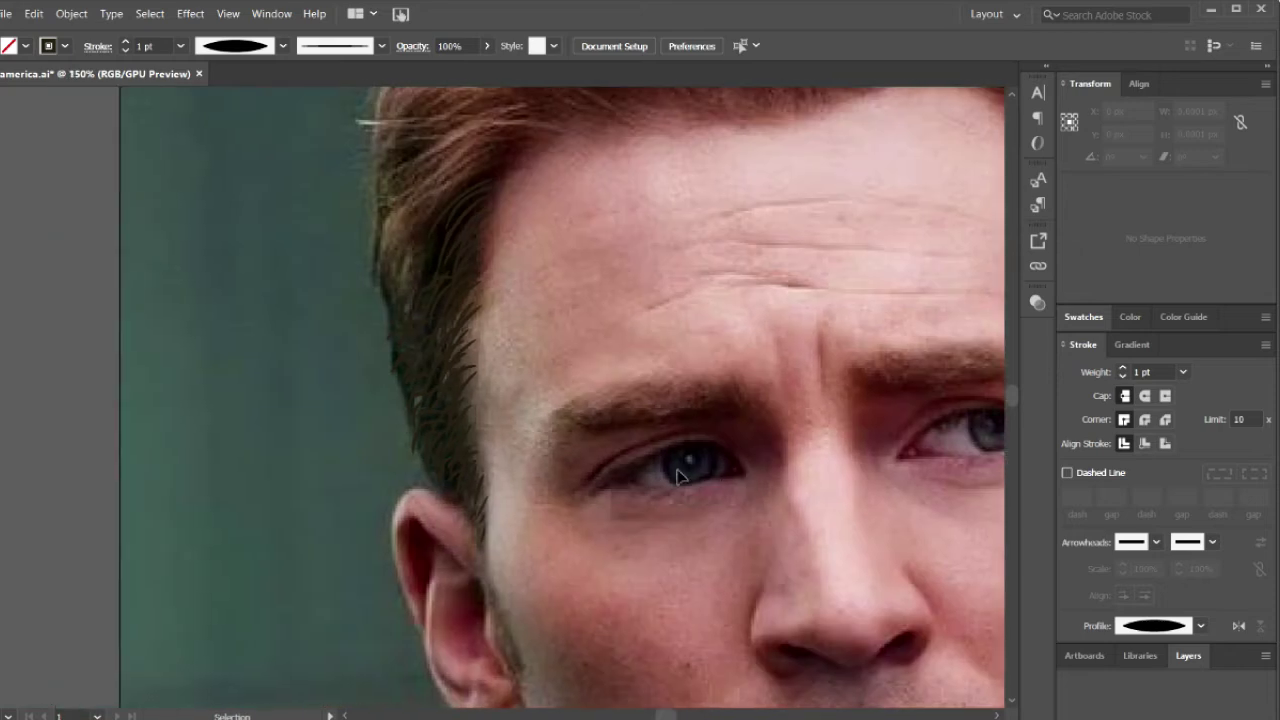
pyautogui.scroll(2, 677, 477)
pyautogui.hscroll(1, 677, 477)
pyautogui.hscroll(3, 677, 477)
pyautogui.hscroll(2, 677, 477)
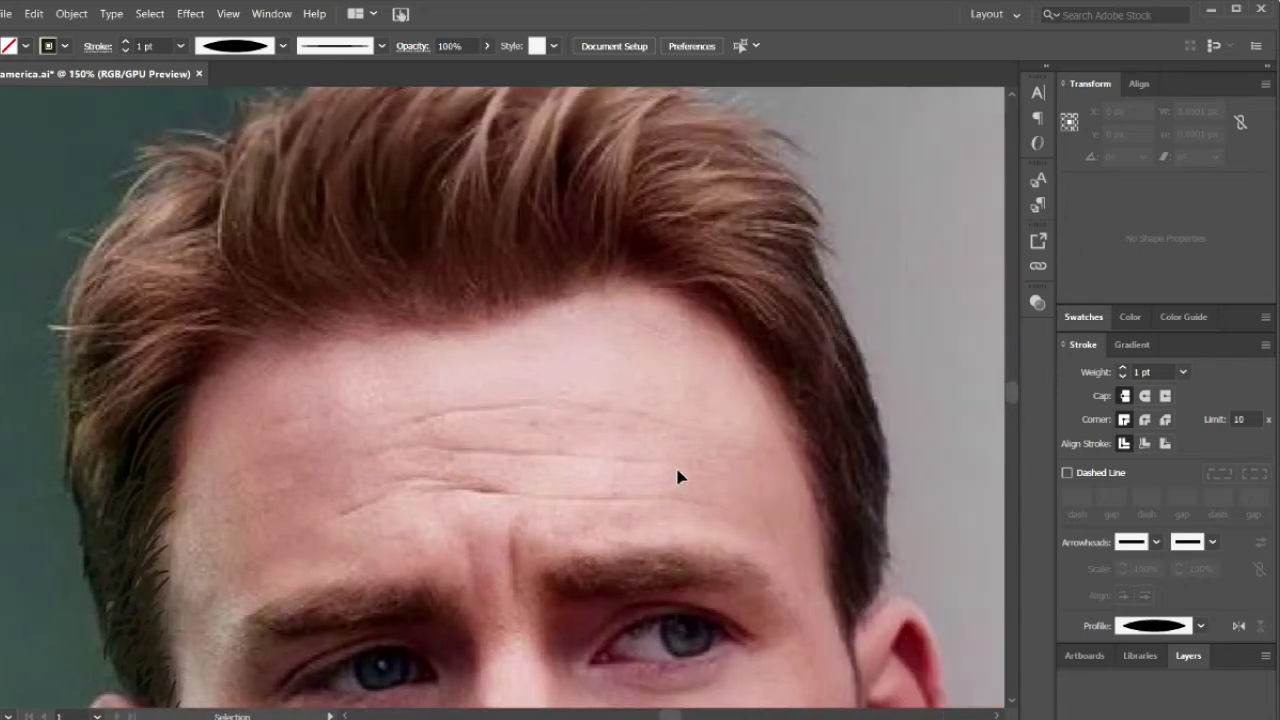
pyautogui.hscroll(2, 677, 477)
pyautogui.hscroll(2, 677, 477)
pyautogui.scroll(1, 677, 477)
pyautogui.scroll(1, 677, 477)
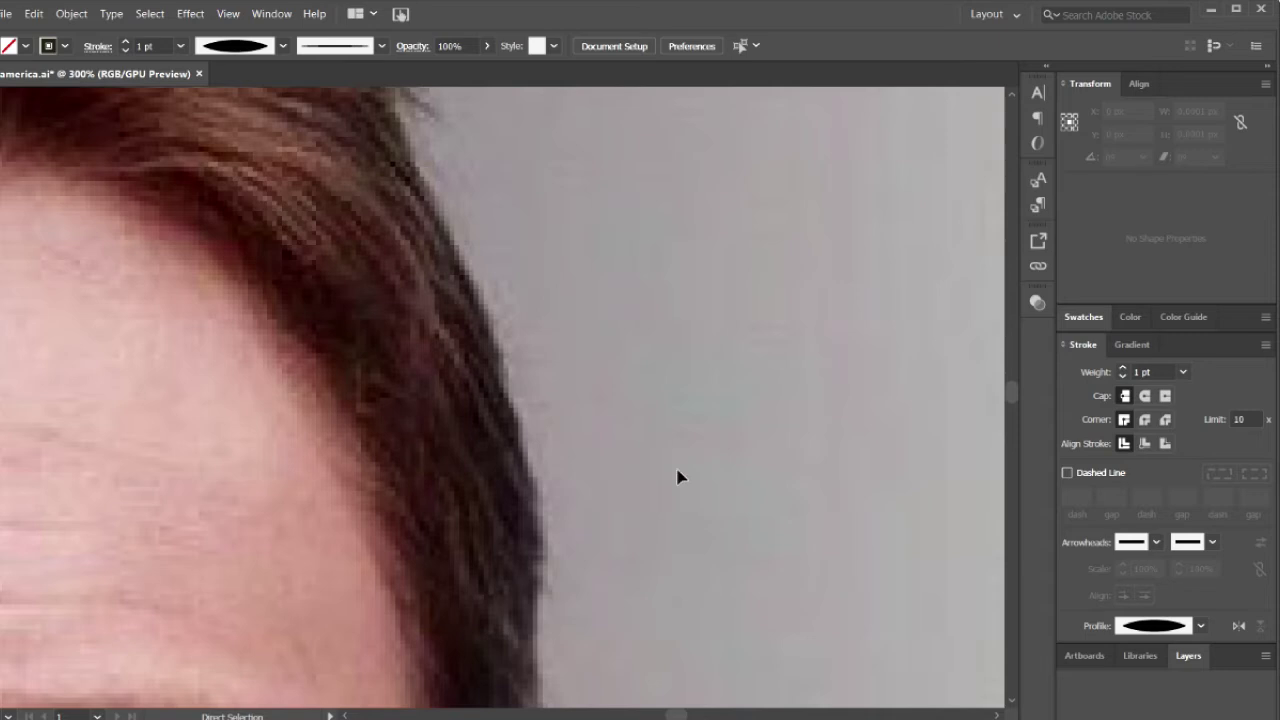
pyautogui.scroll(1, 677, 477)
pyautogui.scroll(-1, 677, 477)
pyautogui.scroll(1, 677, 477)
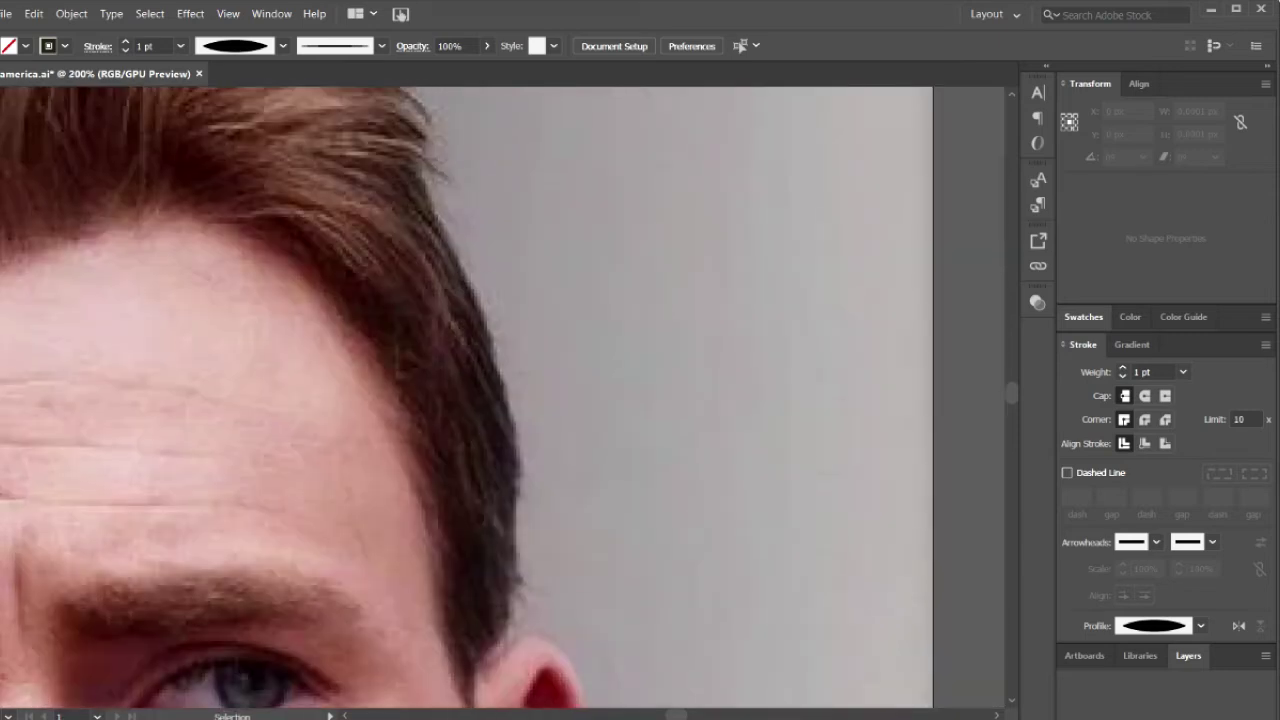
pyautogui.moveTo(320, 269); pyautogui.dragTo(366, 302)
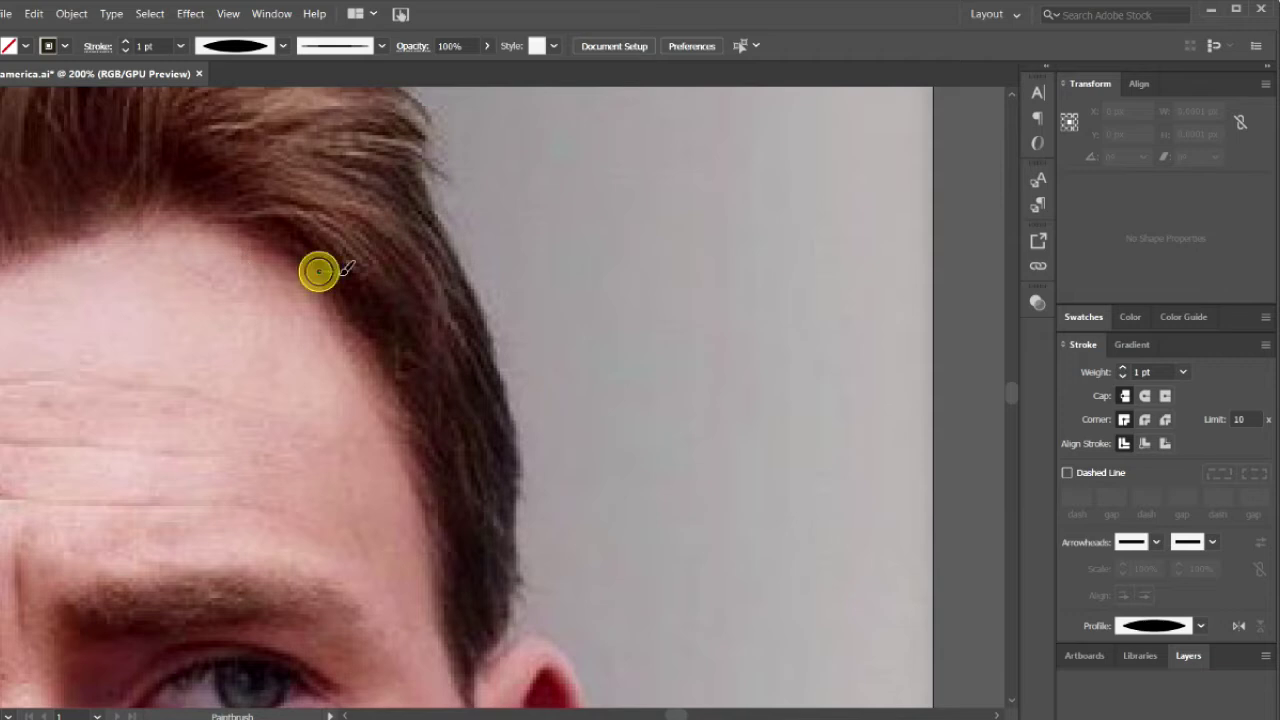
pyautogui.click(380, 297)
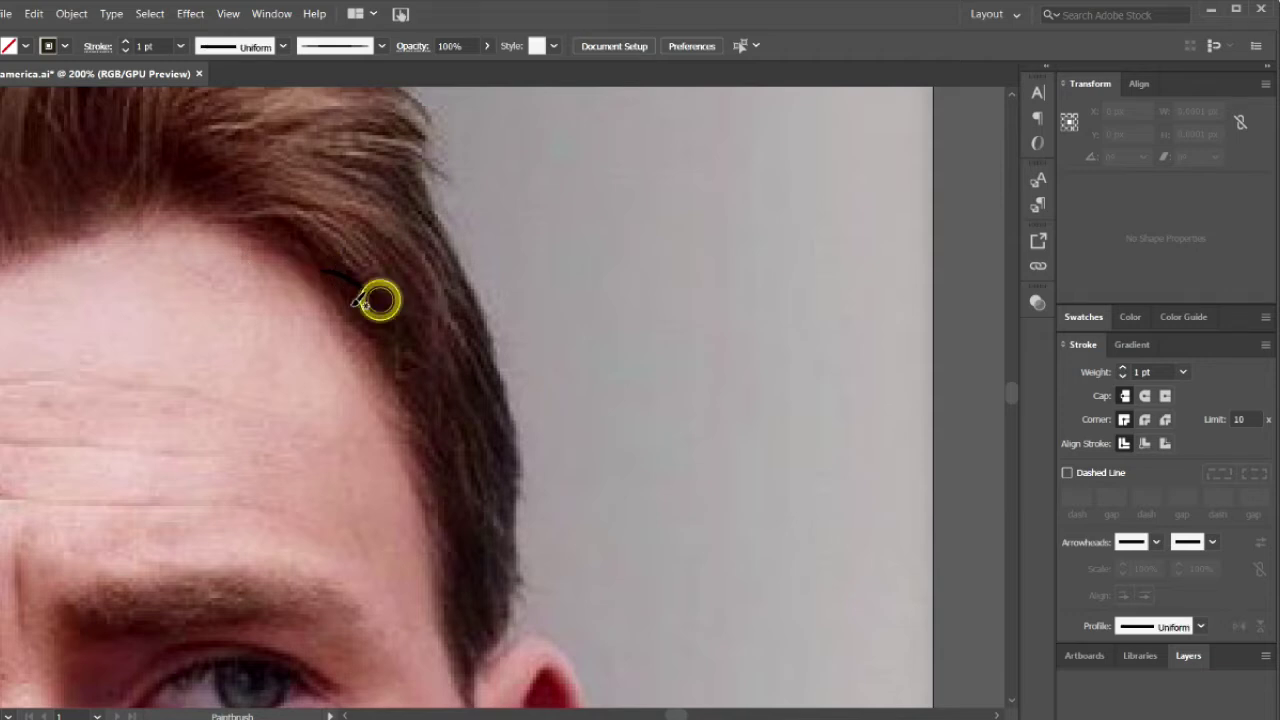
pyautogui.moveTo(338, 288)
pyautogui.mouseDown()
pyautogui.moveTo(410, 310)
pyautogui.moveTo(383, 308)
pyautogui.mouseUp()
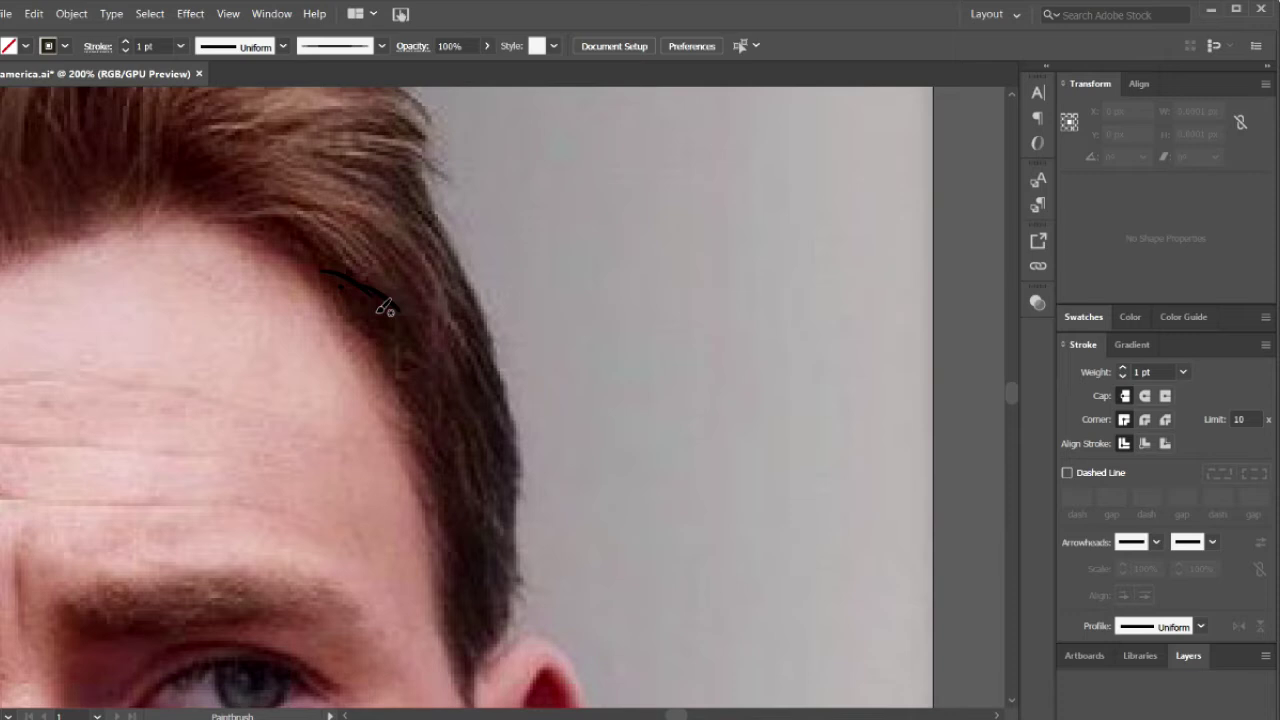
pyautogui.hotkey('ctrl', 'z')
pyautogui.moveTo(326, 288)
pyautogui.mouseDown()
pyautogui.moveTo(368, 302)
pyautogui.moveTo(467, 459)
pyautogui.mouseUp()
# - Add a longer curved stroke and several short strokes lower down toward the ear
pyautogui.moveTo(398, 409)
pyautogui.mouseDown()
pyautogui.moveTo(460, 465)
pyautogui.moveTo(465, 482)
pyautogui.moveTo(447, 489)
pyautogui.moveTo(486, 520)
pyautogui.moveTo(466, 570)
pyautogui.moveTo(472, 626)
pyautogui.moveTo(456, 628)
pyautogui.mouseUp()
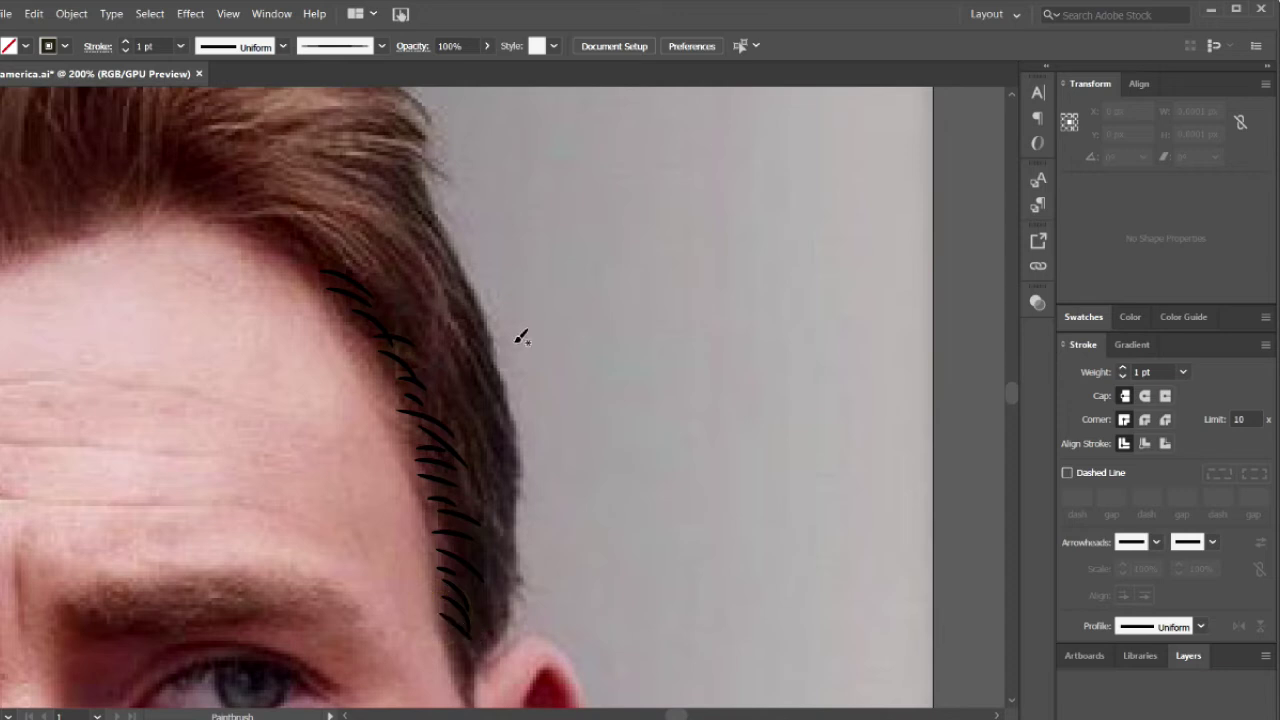
pyautogui.moveTo(358, 308)
pyautogui.mouseDown()
pyautogui.moveTo(420, 350)
pyautogui.moveTo(458, 426)
pyautogui.moveTo(443, 470)
pyautogui.moveTo(476, 520)
pyautogui.moveTo(490, 586)
pyautogui.mouseUp()
pyautogui.moveTo(443, 543); pyautogui.dragTo(495, 545)
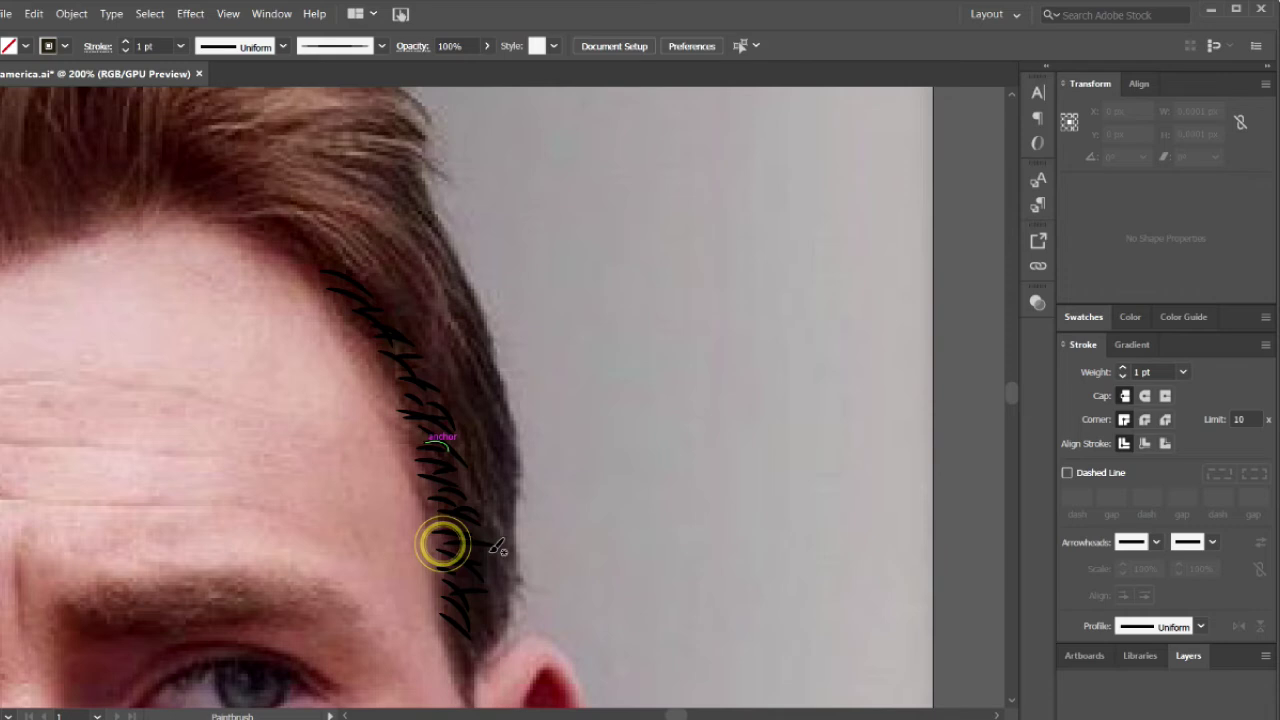
pyautogui.moveTo(441, 545)
pyautogui.mouseDown()
pyautogui.moveTo(484, 557)
pyautogui.moveTo(492, 536)
pyautogui.mouseUp()
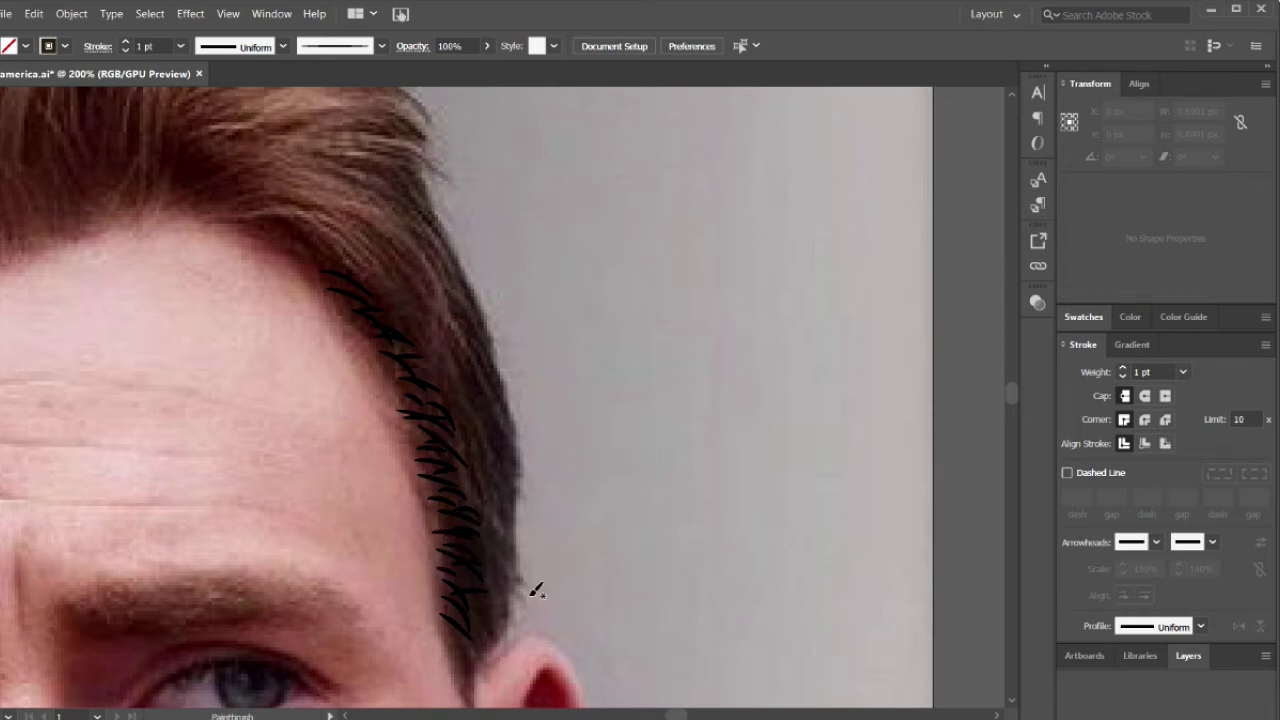
pyautogui.scroll(-5, 478, 503)
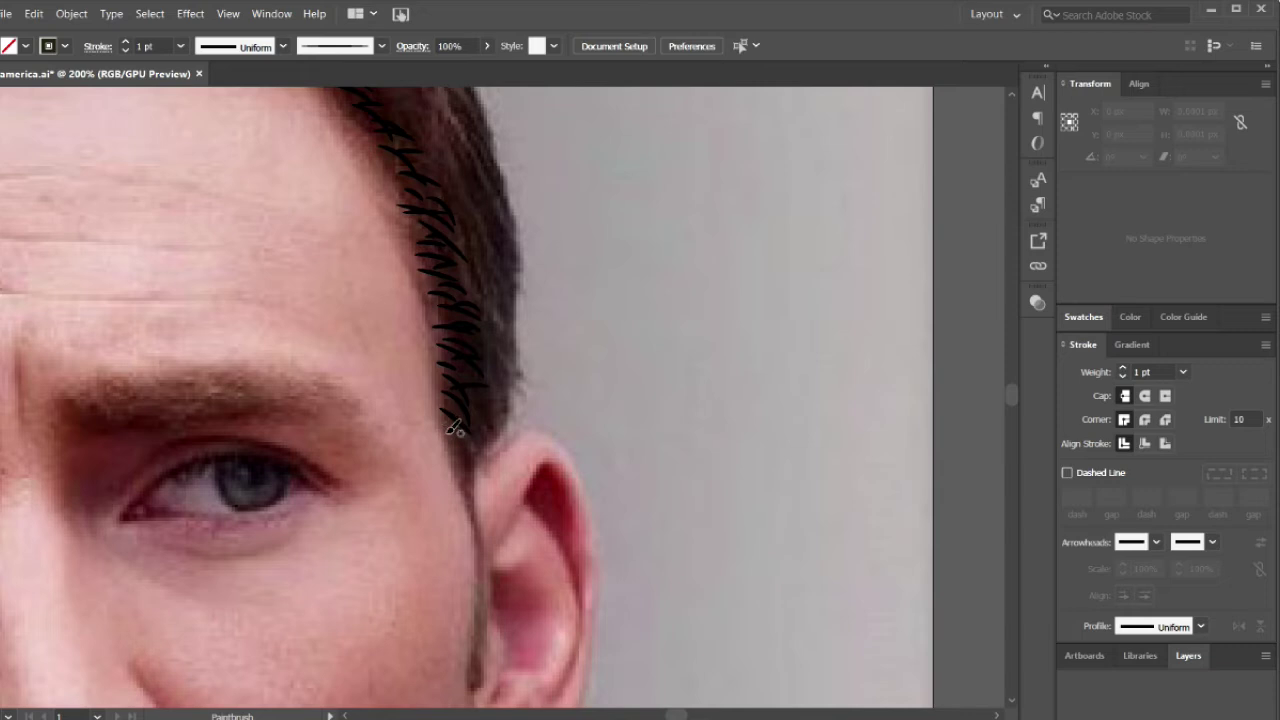
# - Paint more hair strokes from the top of the hairline down toward the ear
pyautogui.moveTo(440, 431); pyautogui.dragTo(470, 468)
pyautogui.scroll(2, 497, 346)
pyautogui.scroll(2, 450, 280)
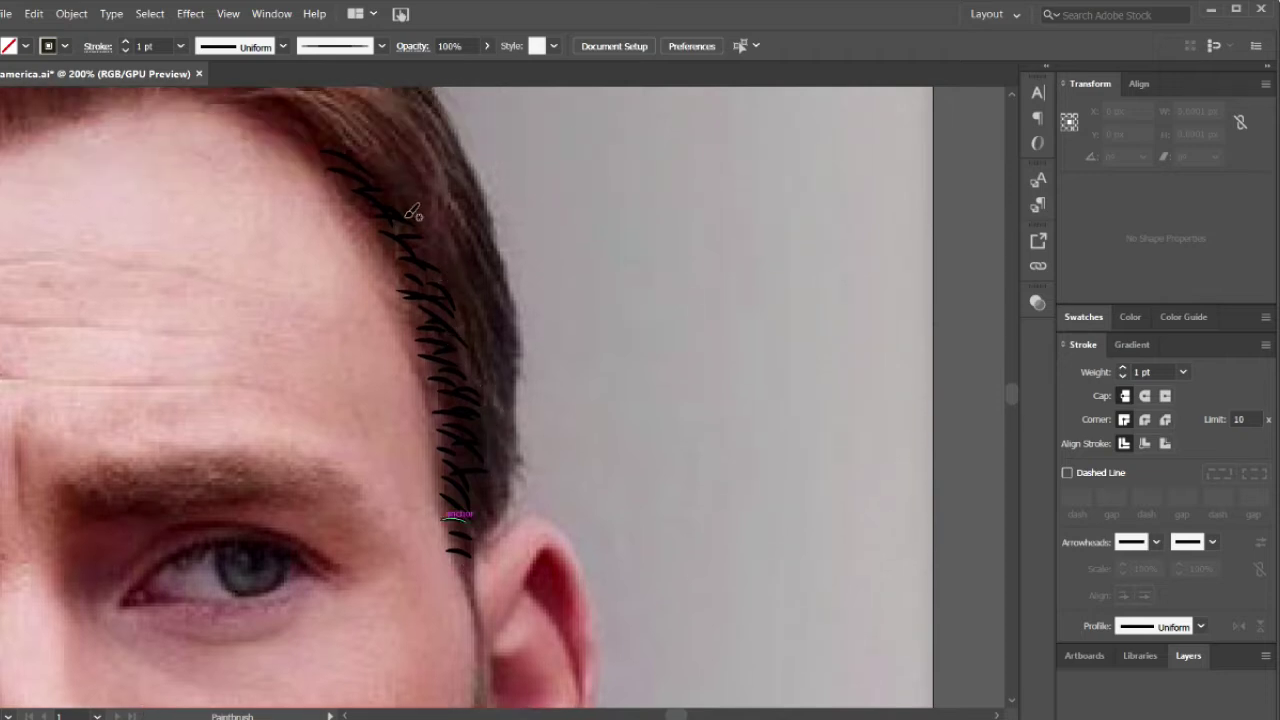
pyautogui.moveTo(383, 210)
pyautogui.mouseDown()
pyautogui.moveTo(430, 232)
pyautogui.moveTo(476, 322)
pyautogui.moveTo(472, 350)
pyautogui.mouseUp()
pyautogui.moveTo(446, 357)
pyautogui.mouseDown()
pyautogui.moveTo(490, 372)
pyautogui.moveTo(461, 480)
pyautogui.moveTo(468, 528)
pyautogui.mouseUp()
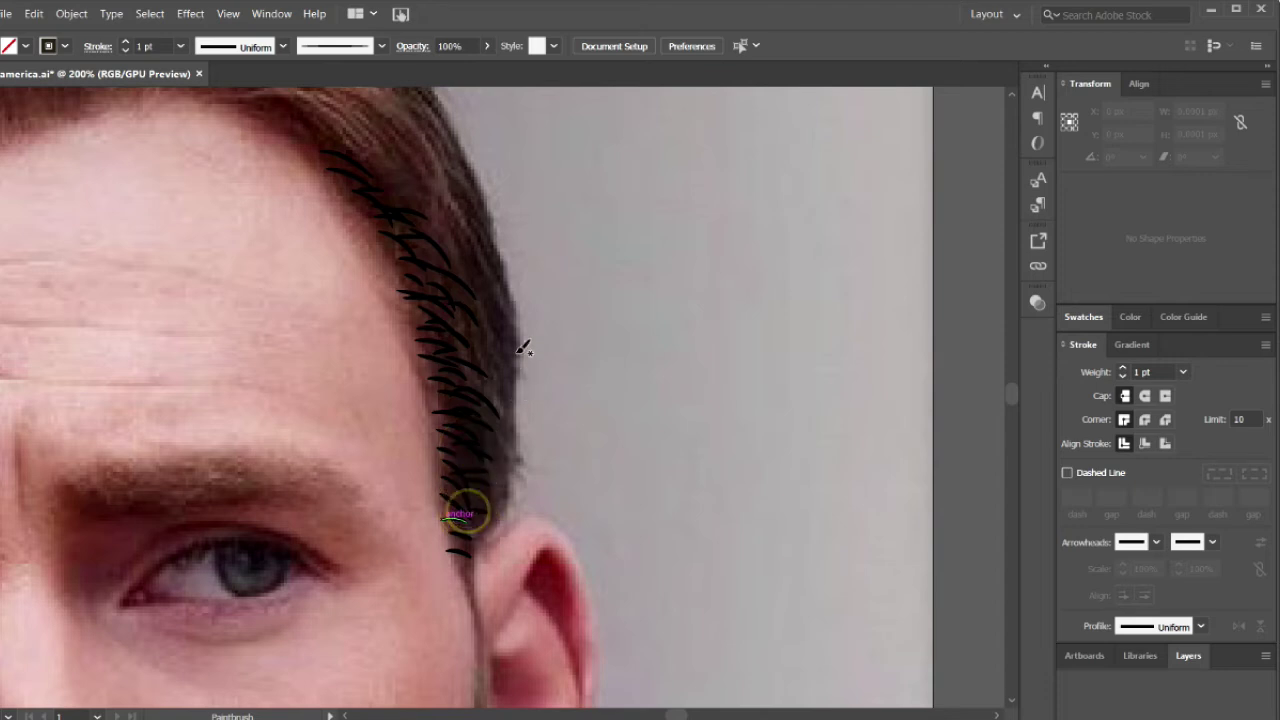
pyautogui.moveTo(456, 294)
pyautogui.mouseDown()
pyautogui.moveTo(485, 335)
pyautogui.moveTo(488, 395)
pyautogui.moveTo(464, 502)
pyautogui.mouseUp()
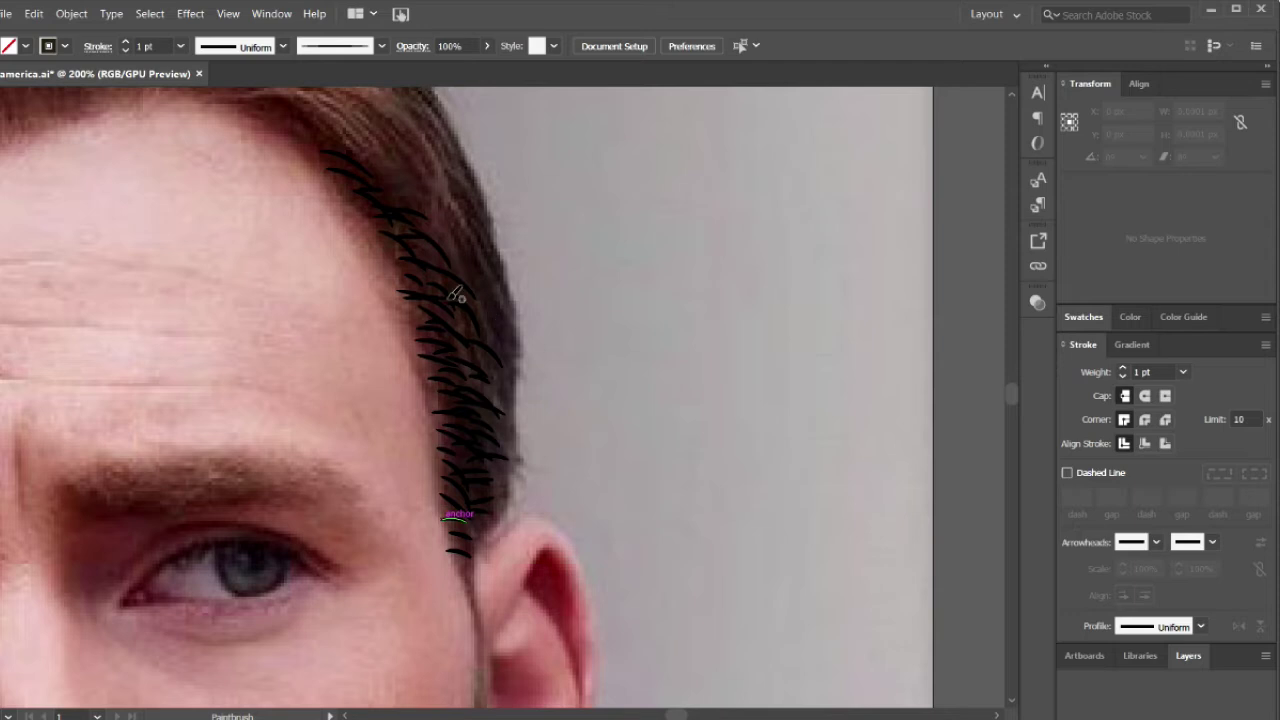
pyautogui.scroll(3, 476, 180)
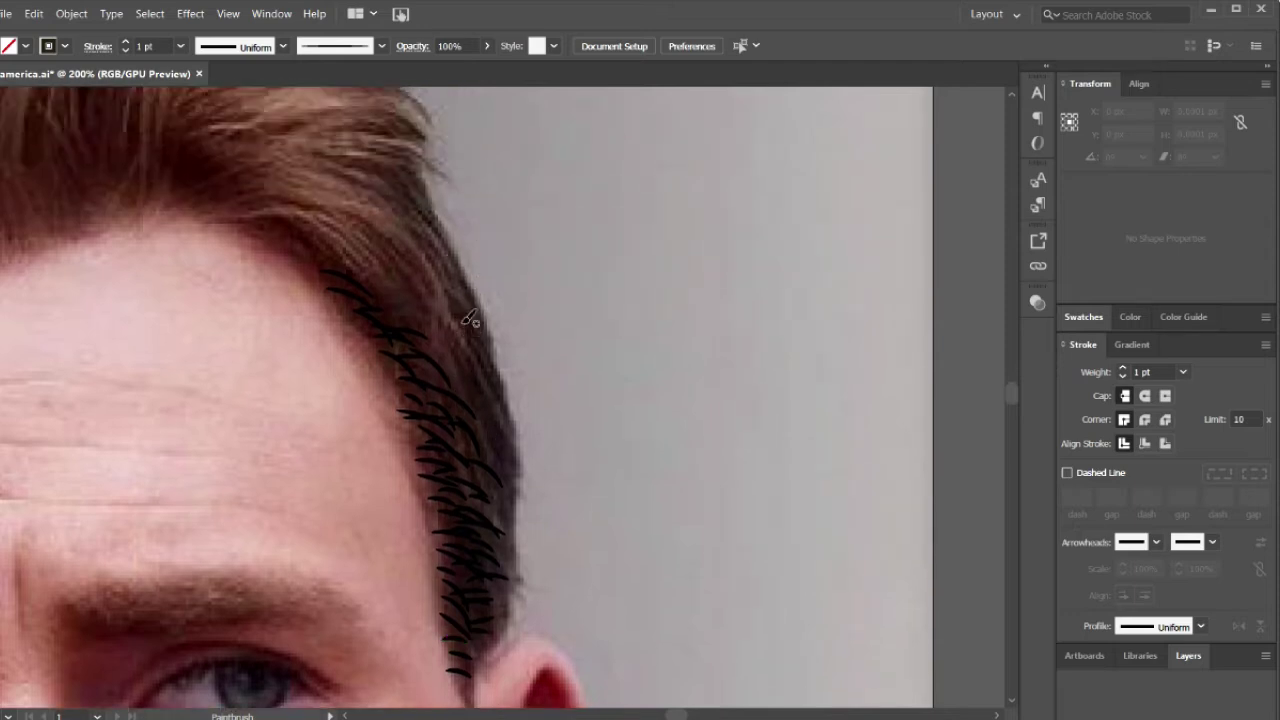
pyautogui.moveTo(446, 264); pyautogui.dragTo(468, 298)
pyautogui.moveTo(476, 314)
pyautogui.mouseDown()
pyautogui.moveTo(526, 432)
pyautogui.moveTo(500, 446)
pyautogui.moveTo(522, 488)
pyautogui.moveTo(502, 620)
pyautogui.moveTo(515, 622)
pyautogui.mouseUp()
# - Fill the outer hair edge with short strokes from just above the ear up to the top
pyautogui.moveTo(516, 544); pyautogui.dragTo(522, 538)
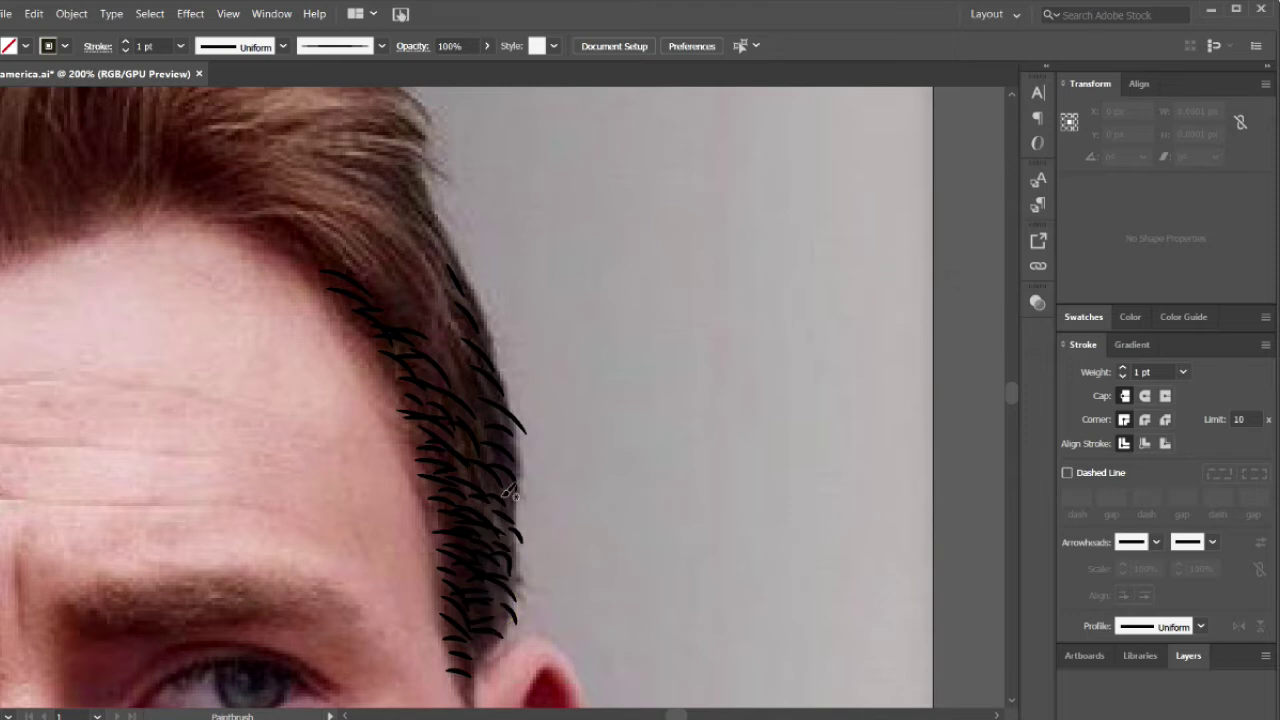
pyautogui.moveTo(493, 488); pyautogui.dragTo(528, 500)
pyautogui.click(478, 430)
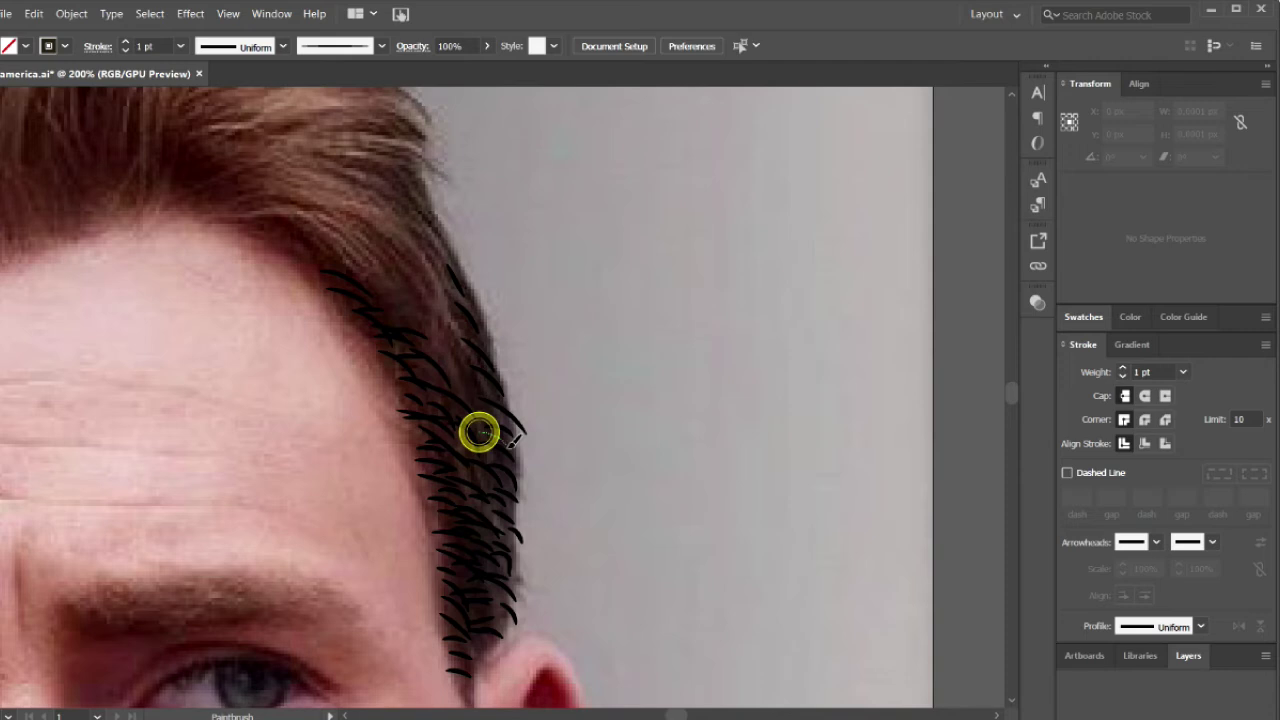
pyautogui.moveTo(477, 381); pyautogui.dragTo(505, 408)
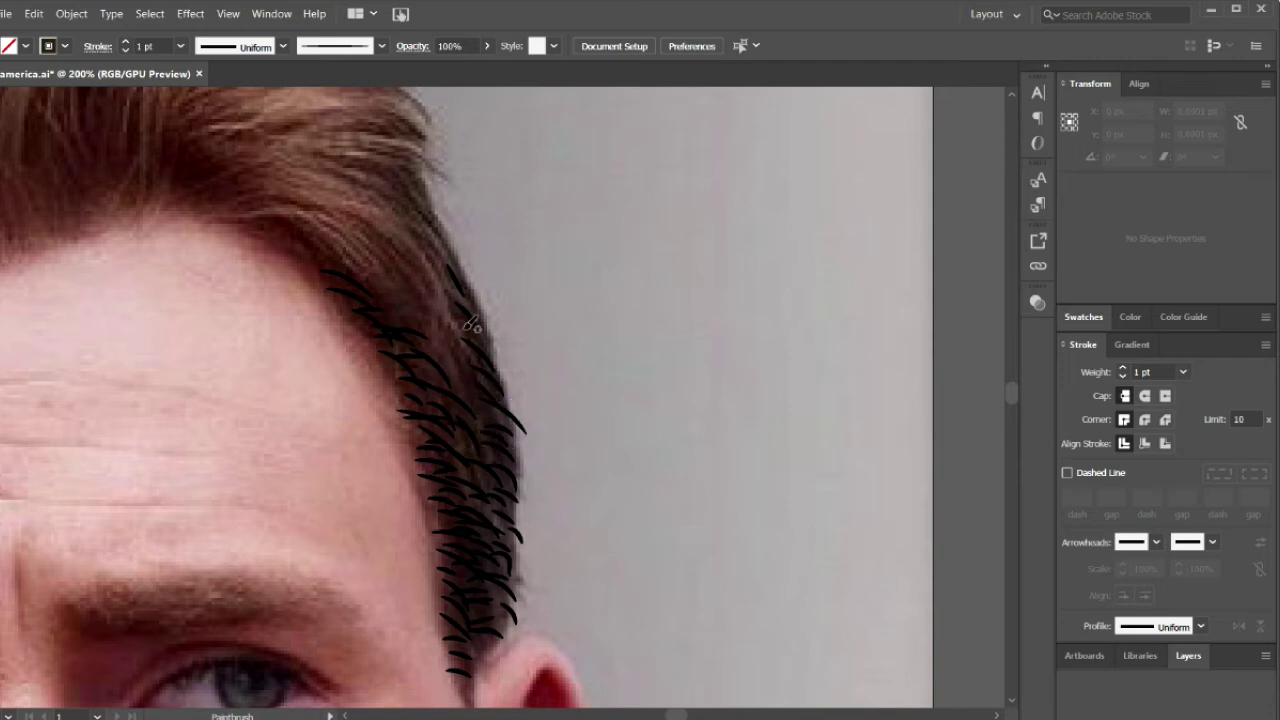
pyautogui.moveTo(463, 329); pyautogui.dragTo(505, 368)
pyautogui.moveTo(458, 297); pyautogui.dragTo(482, 322)
pyautogui.moveTo(445, 381); pyautogui.dragTo(497, 396)
# - Marquee-select all the drawn hair strokes
pyautogui.scroll(-1, 213, 256)
pyautogui.scroll(1, 181, 238)
pyautogui.moveTo(271, 270); pyautogui.dragTo(608, 700)
pyautogui.hscroll(-3, 232, 490)
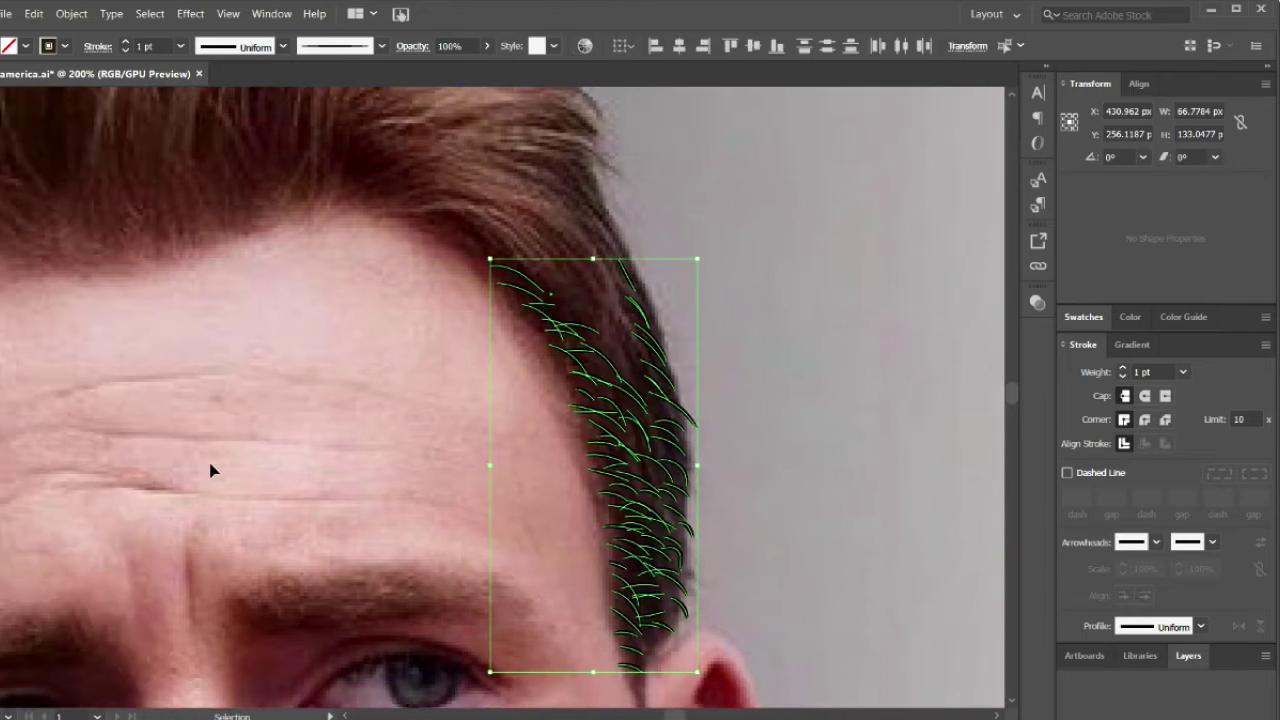
pyautogui.hscroll(-5, 232, 490)
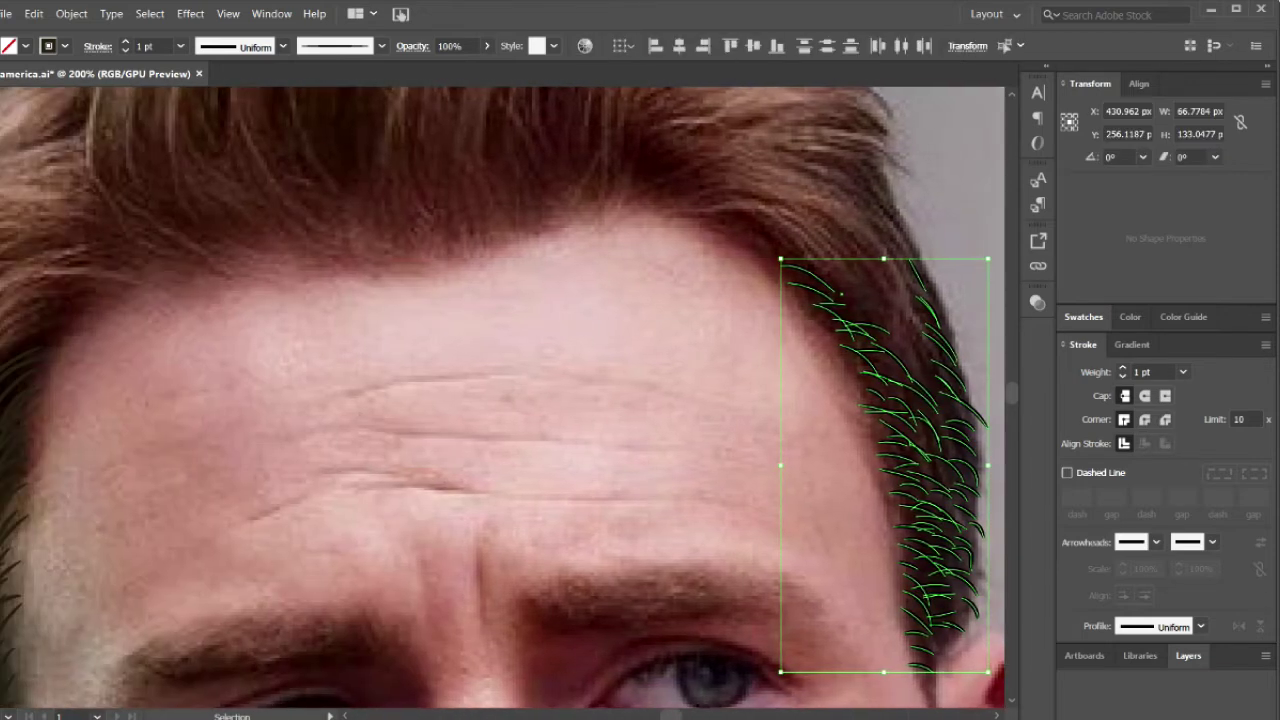
pyautogui.hscroll(-4, 302, 462)
# - Recolour the selected hair strokes with the photo's dark hair colour using the Eyedropper
pyautogui.press('i')
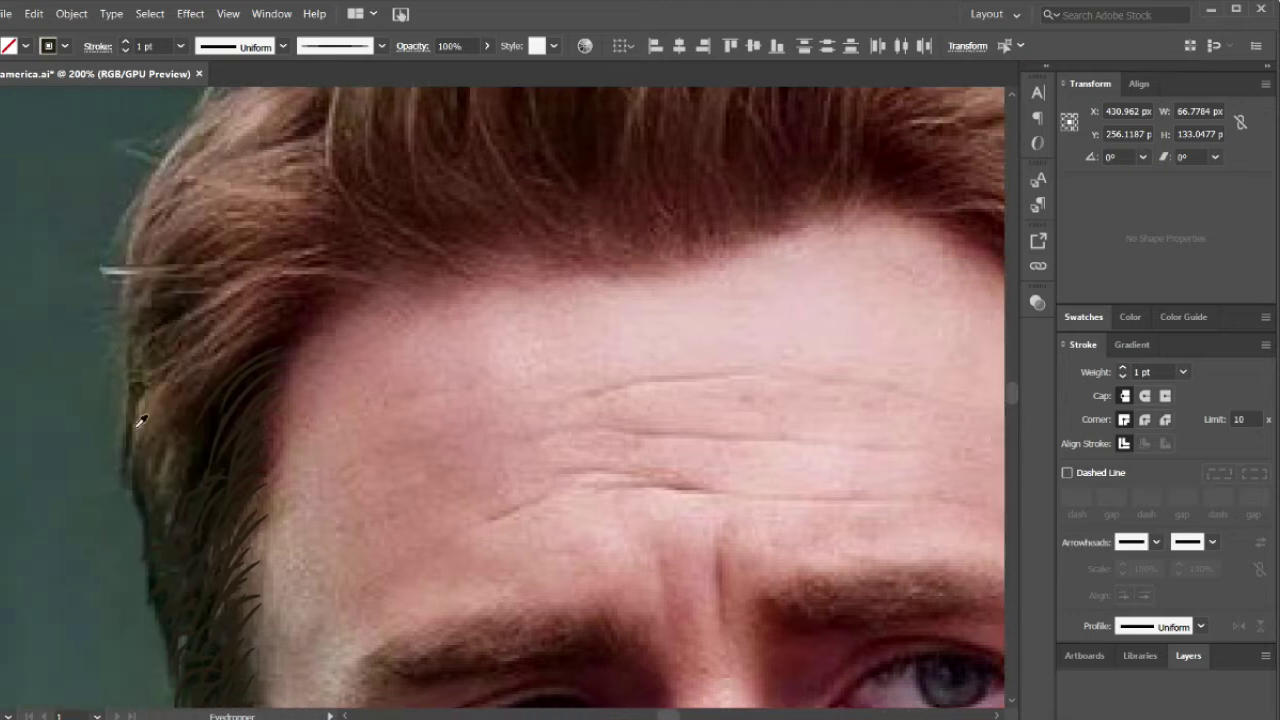
pyautogui.click(237, 478)
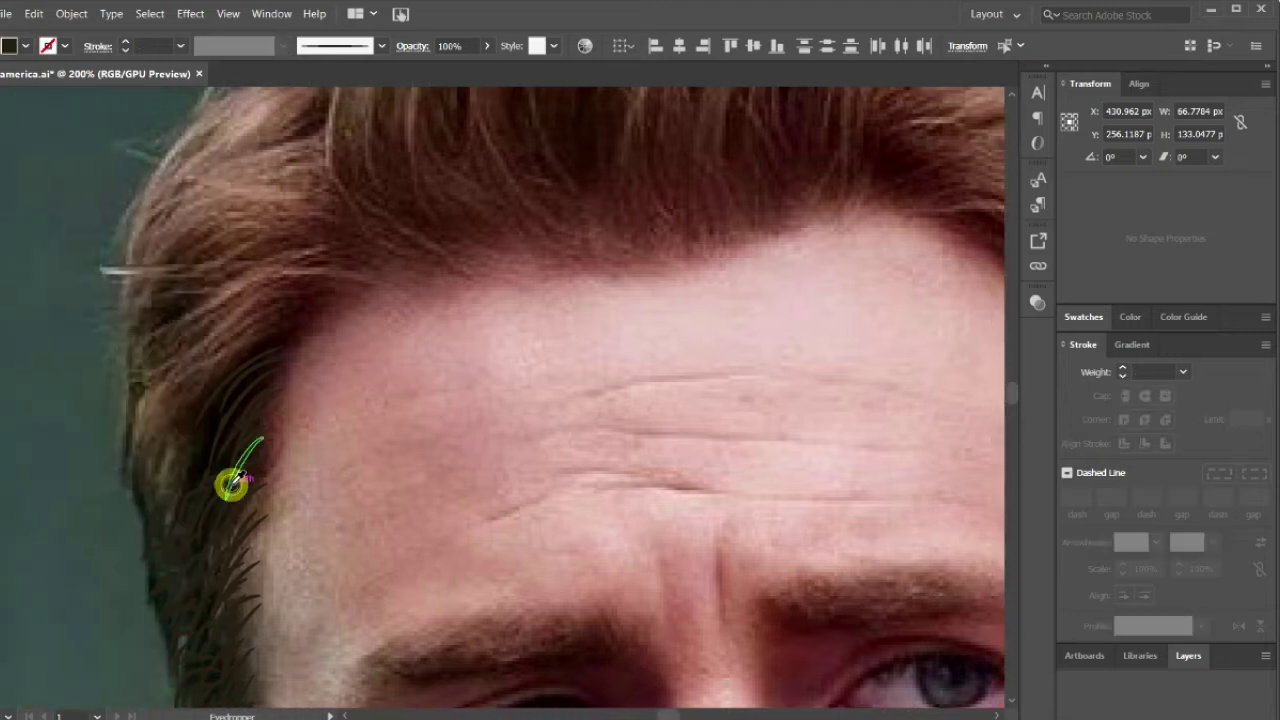
pyautogui.hscroll(5, 374, 486)
pyautogui.hscroll(4, 499, 499)
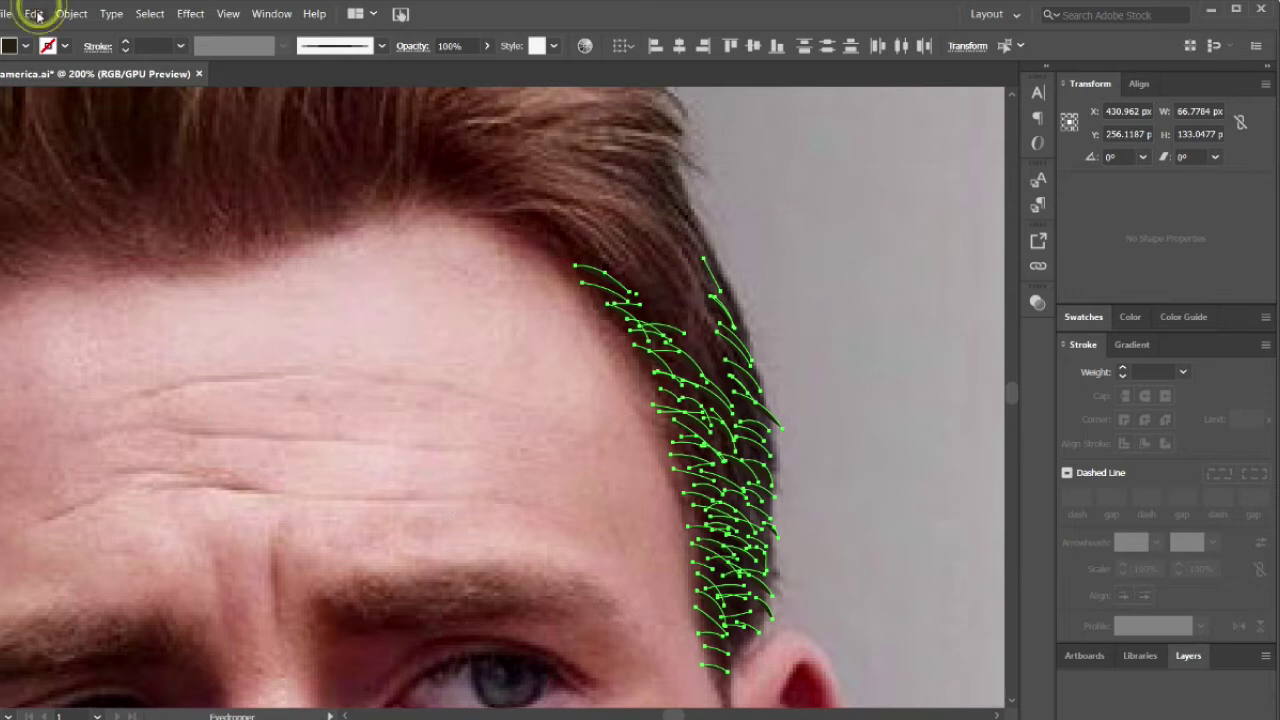
# - Apply Expand Appearance to the recoloured hair strokes
pyautogui.click(71, 13)
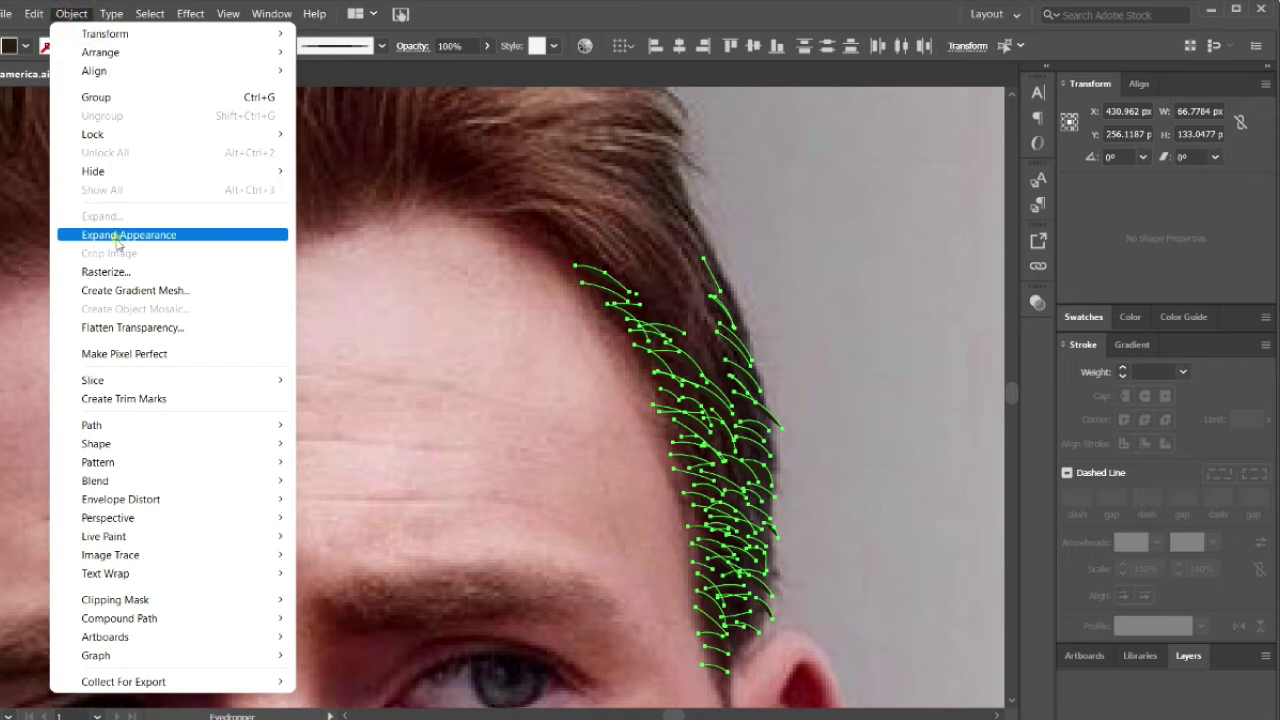
pyautogui.click(117, 235)
pyautogui.hscroll(-3, 306, 391)
pyautogui.hscroll(-5, 78, 393)
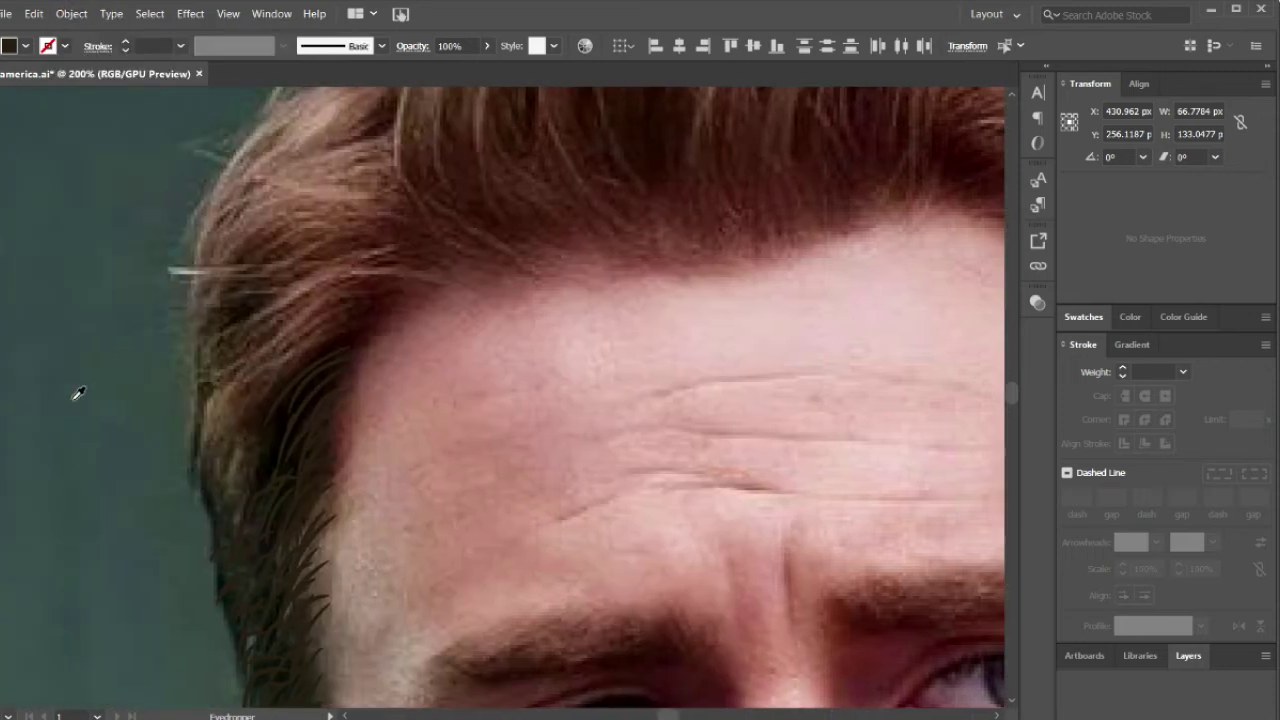
pyautogui.hscroll(-1, 78, 393)
pyautogui.hscroll(8, 420, 512)
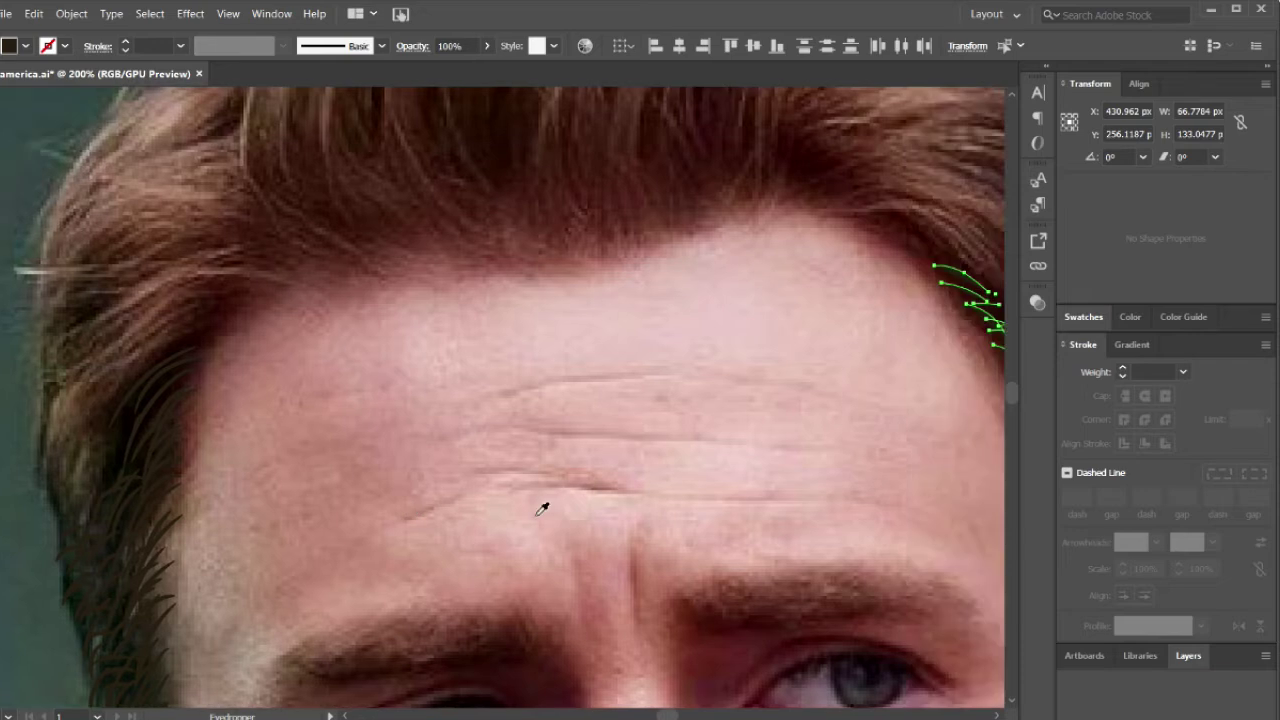
pyautogui.hscroll(2, 560, 507)
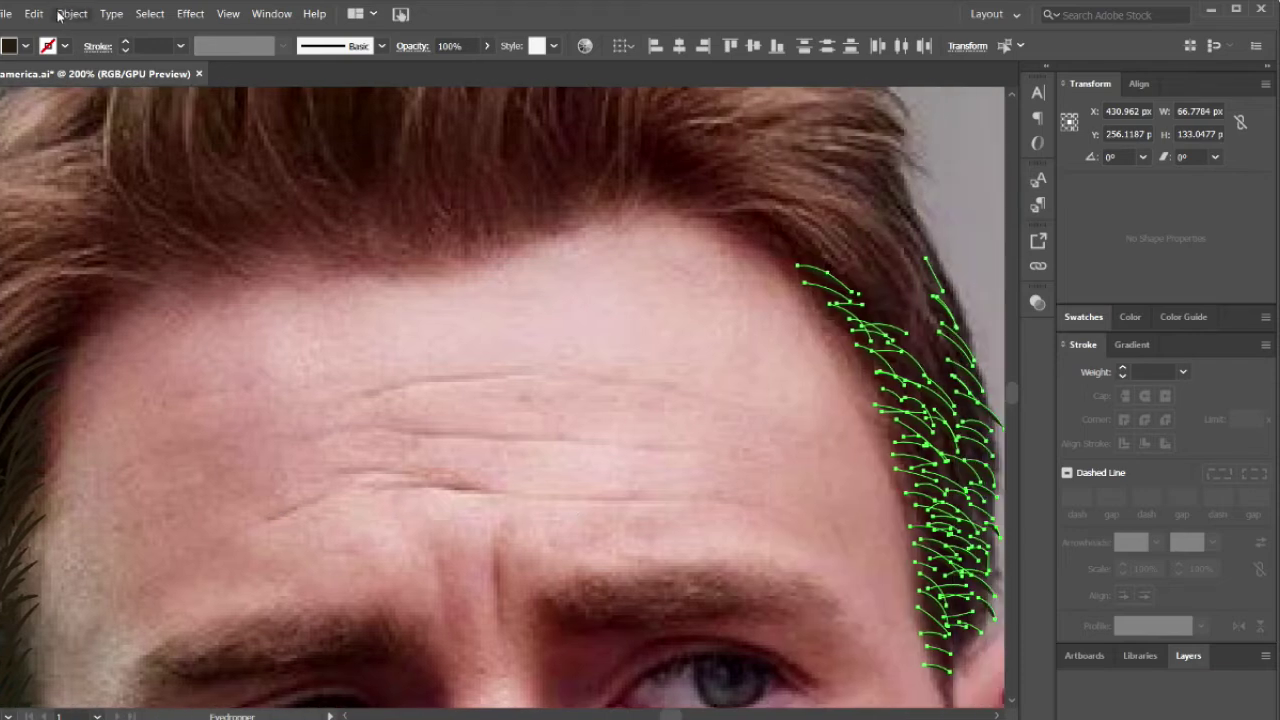
# - Expand the strokes into filled shapes, deselect, and fit the artboard in view
pyautogui.click(60, 14)
pyautogui.click(100, 215)
pyautogui.hscroll(10, 728, 348)
pyautogui.press('v')
pyautogui.click(340, 346)
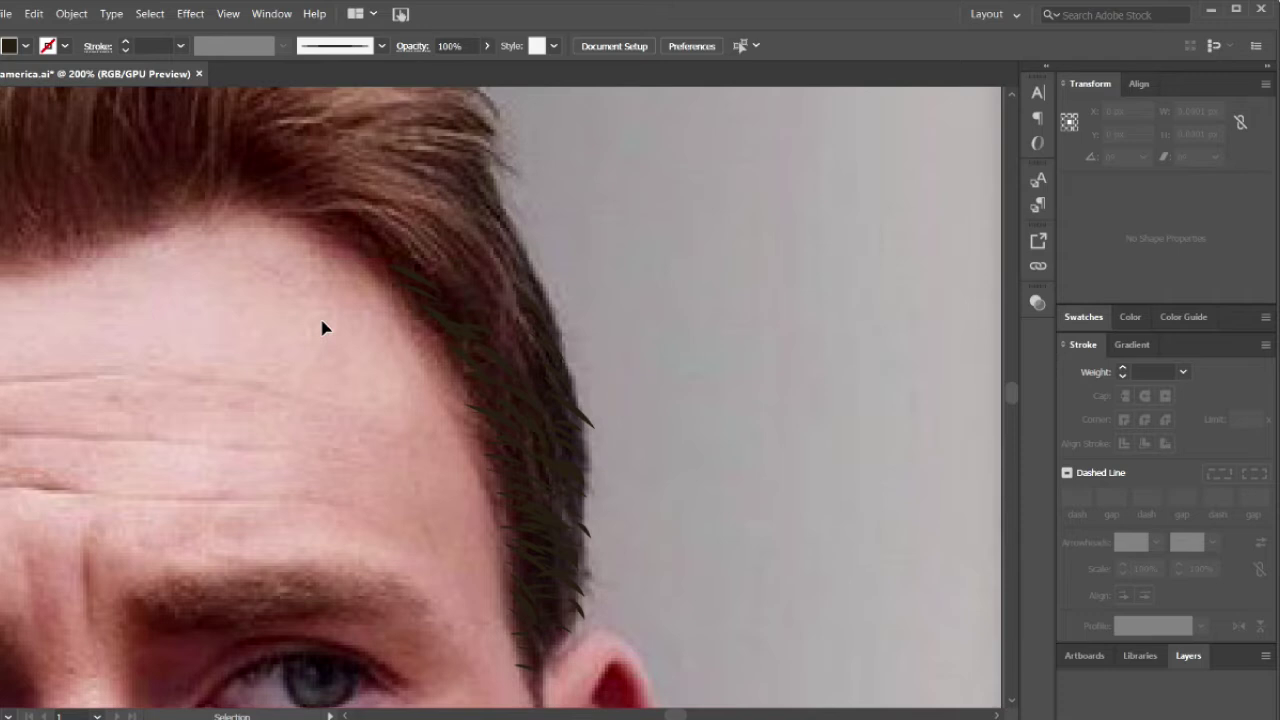
pyautogui.hotkey('ctrl', '0')
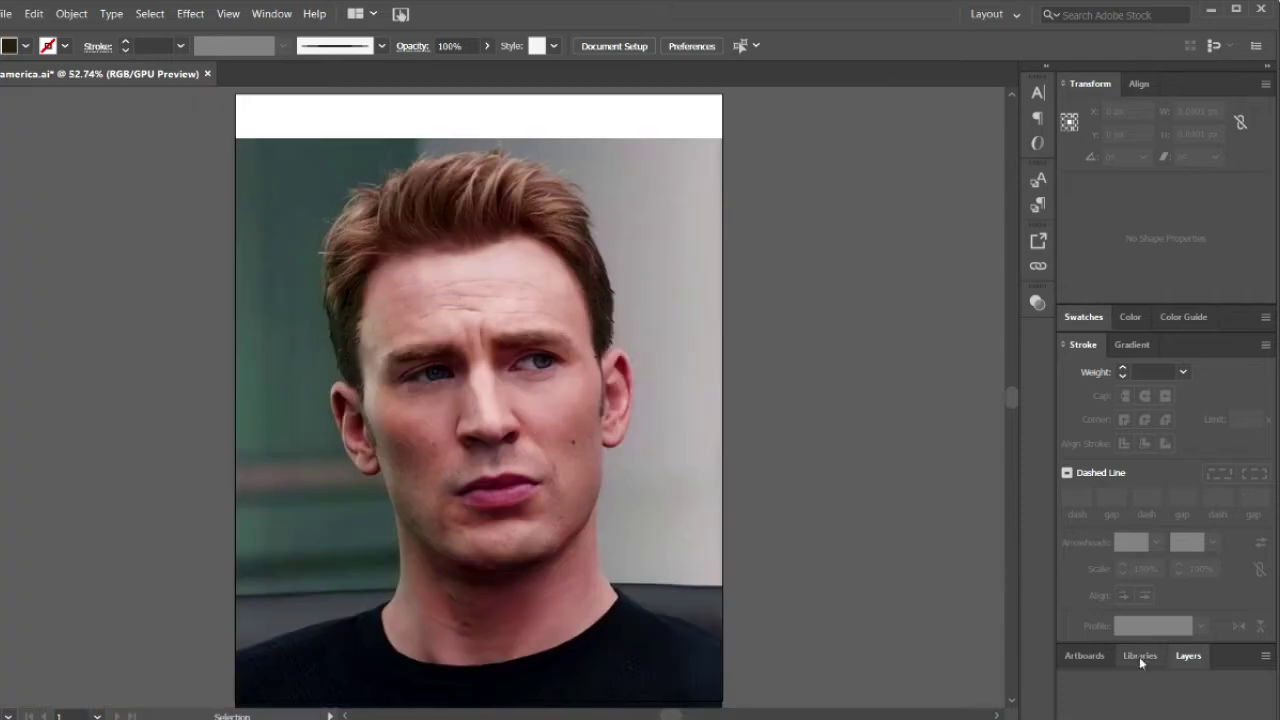
# - Toggle Layer 1 and Layer 2 visibility to compare the strokes, leaving both shown
pyautogui.click(1195, 657)
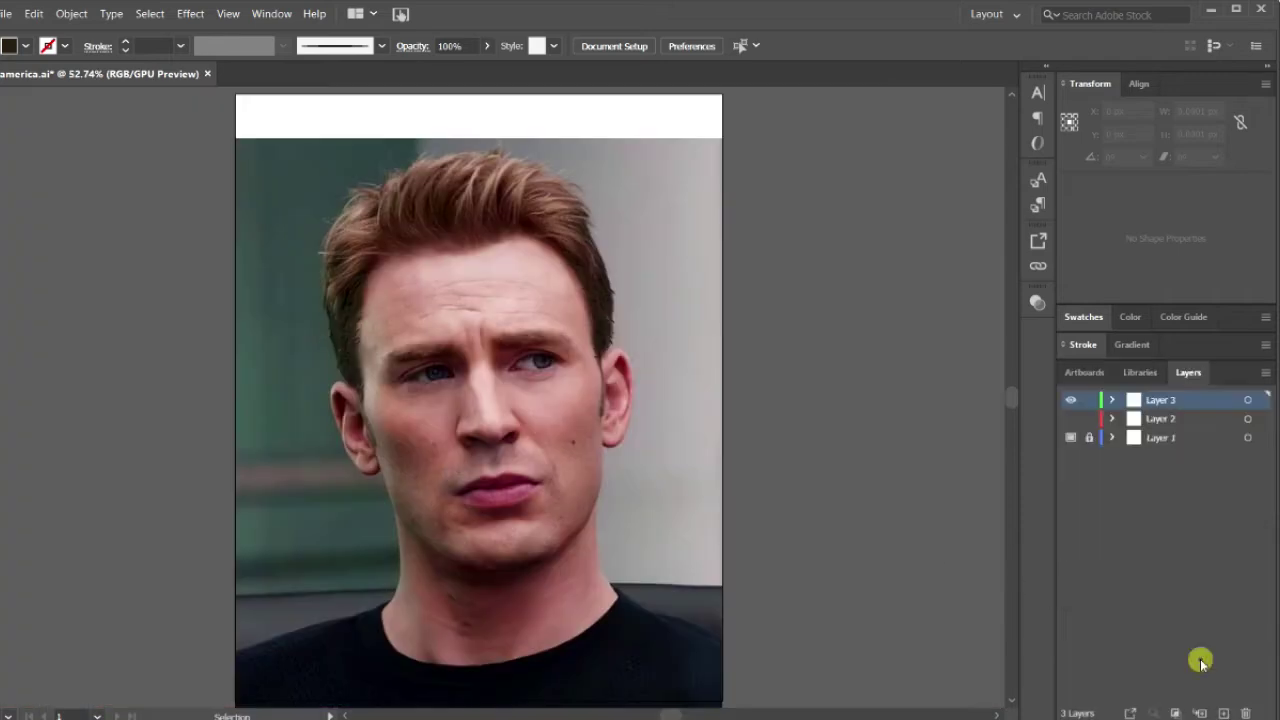
pyautogui.click(1070, 437)
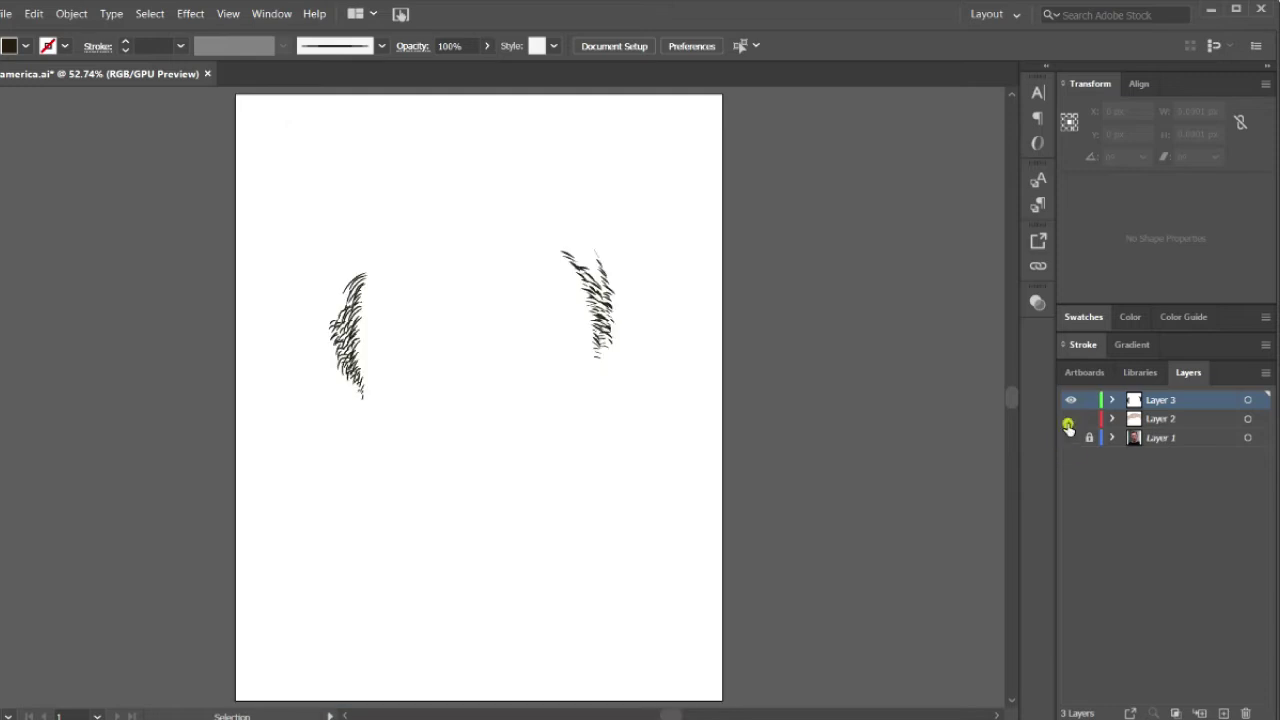
pyautogui.click(1070, 419)
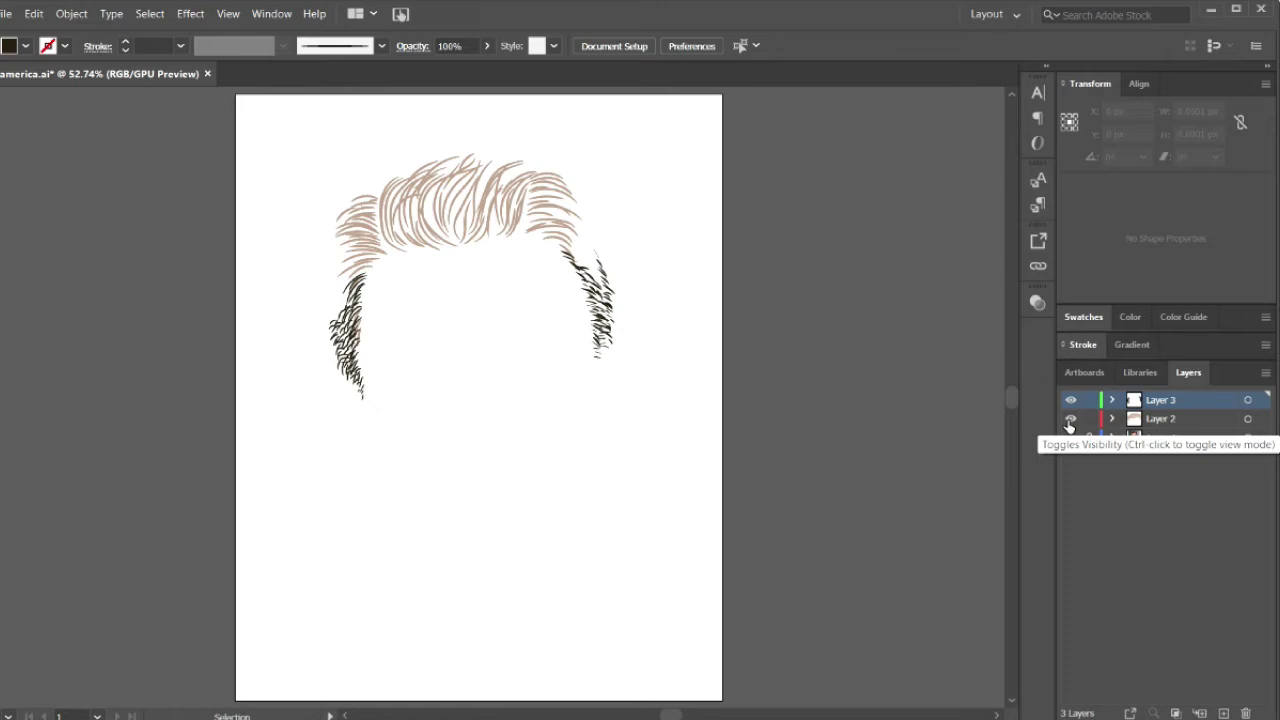
pyautogui.click(1070, 419)
pyautogui.click(1071, 439)
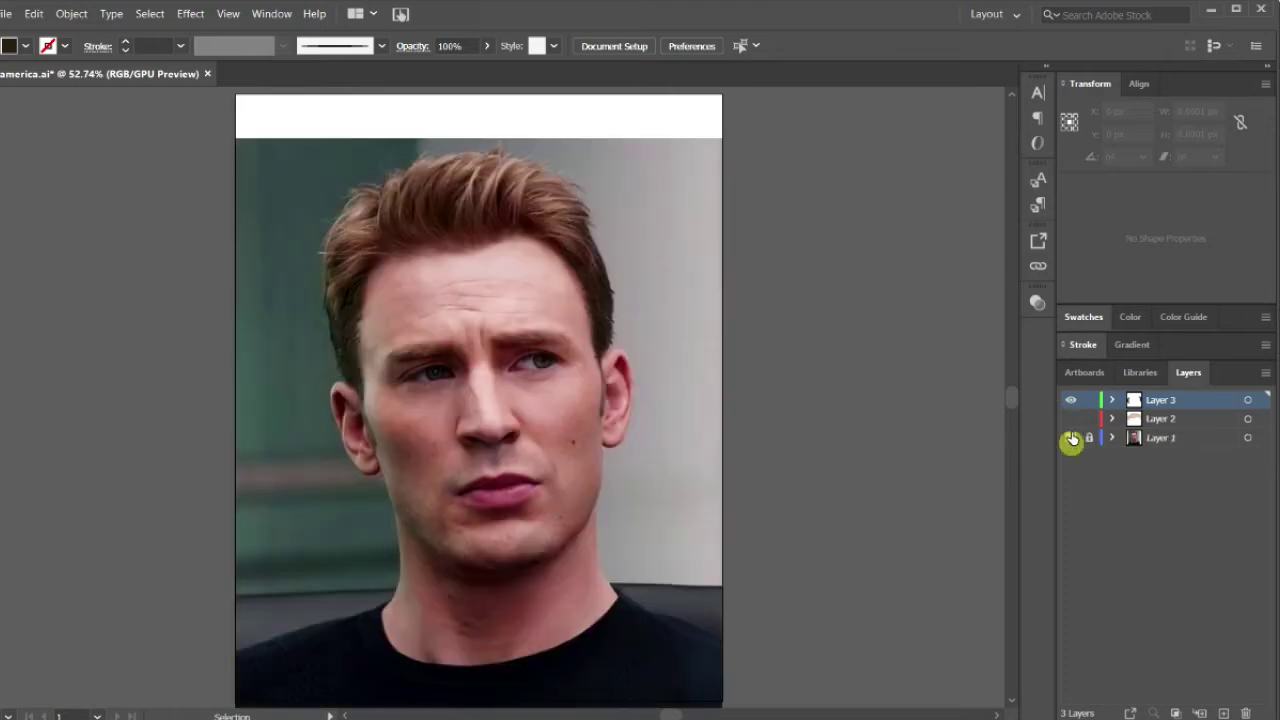
pyautogui.click(1070, 419)
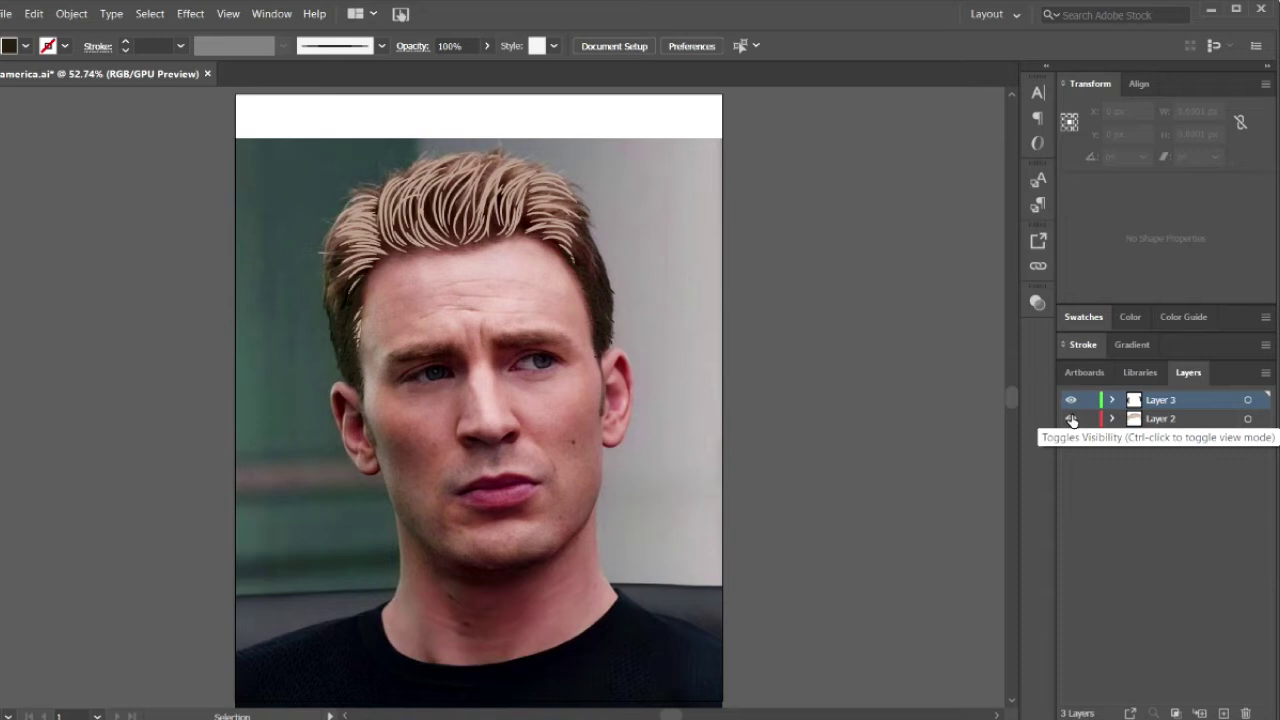
# - Zoom in closer on the hair
pyautogui.hotkey('ctrl', '+')
pyautogui.hotkey('ctrl', '+')
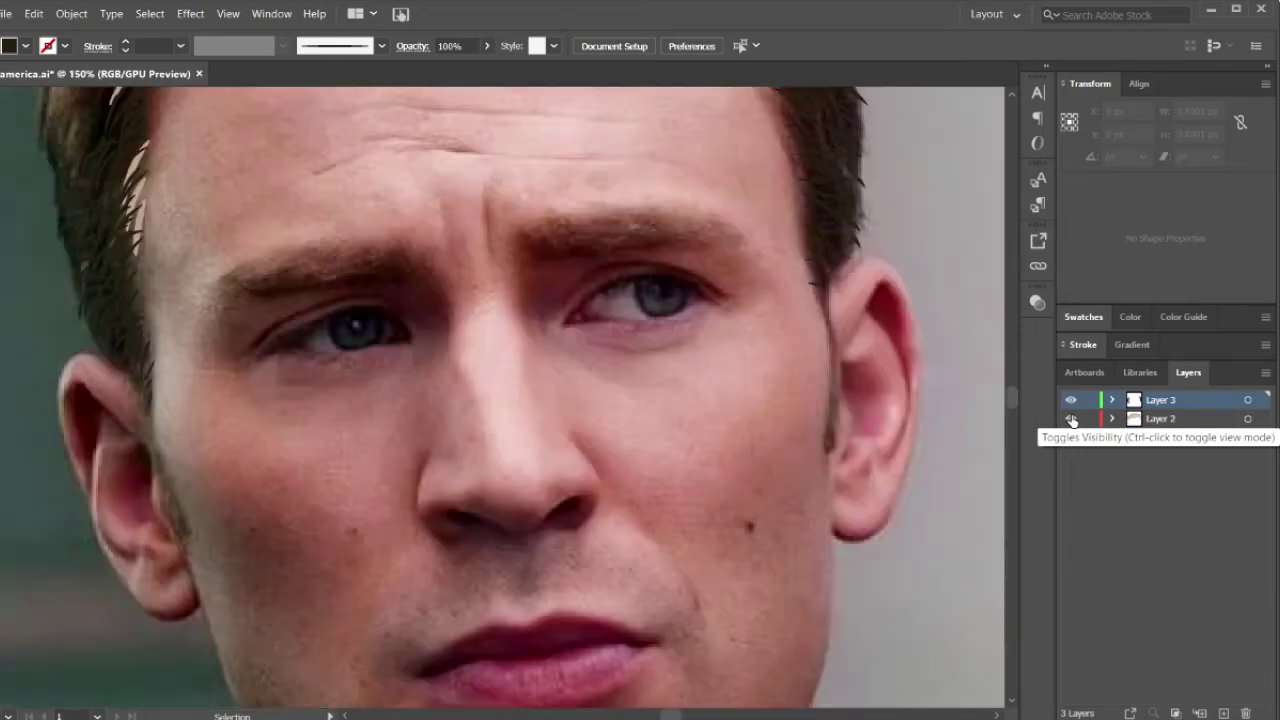
pyautogui.hotkey('ctrl', '+')
pyautogui.hotkey('ctrl', '+')
pyautogui.hotkey('ctrl', '-')
pyautogui.hotkey('ctrl', '-')
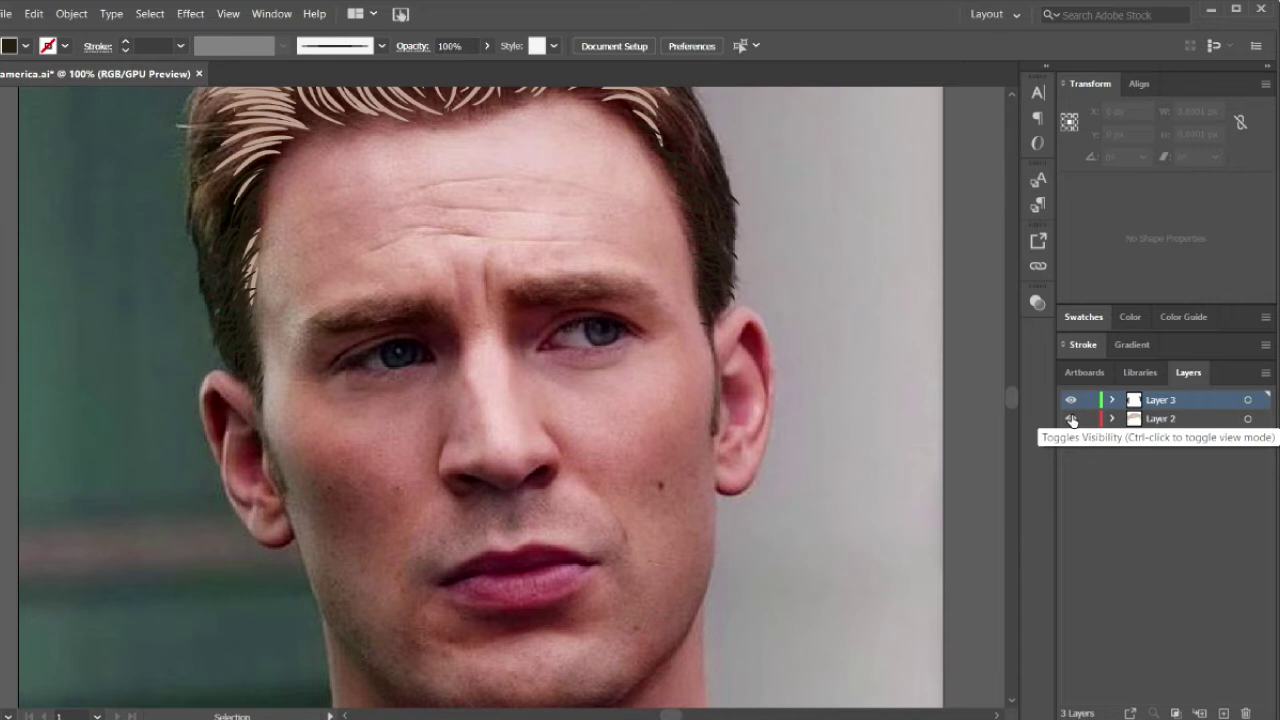
pyautogui.scroll(5, 343, 191)
pyautogui.scroll(2, 131, 231)
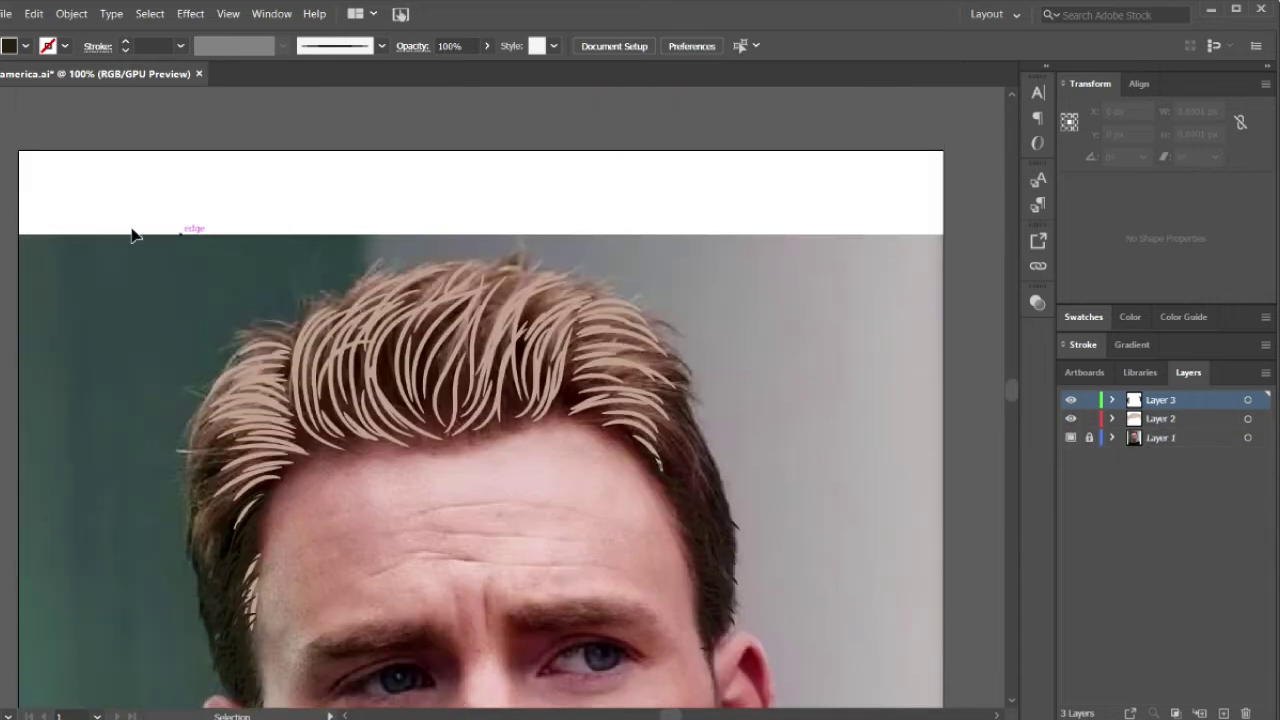
pyautogui.scroll(-2, 137, 250)
pyautogui.hotkey('ctrl', '+')
pyautogui.scroll(3, 137, 250)
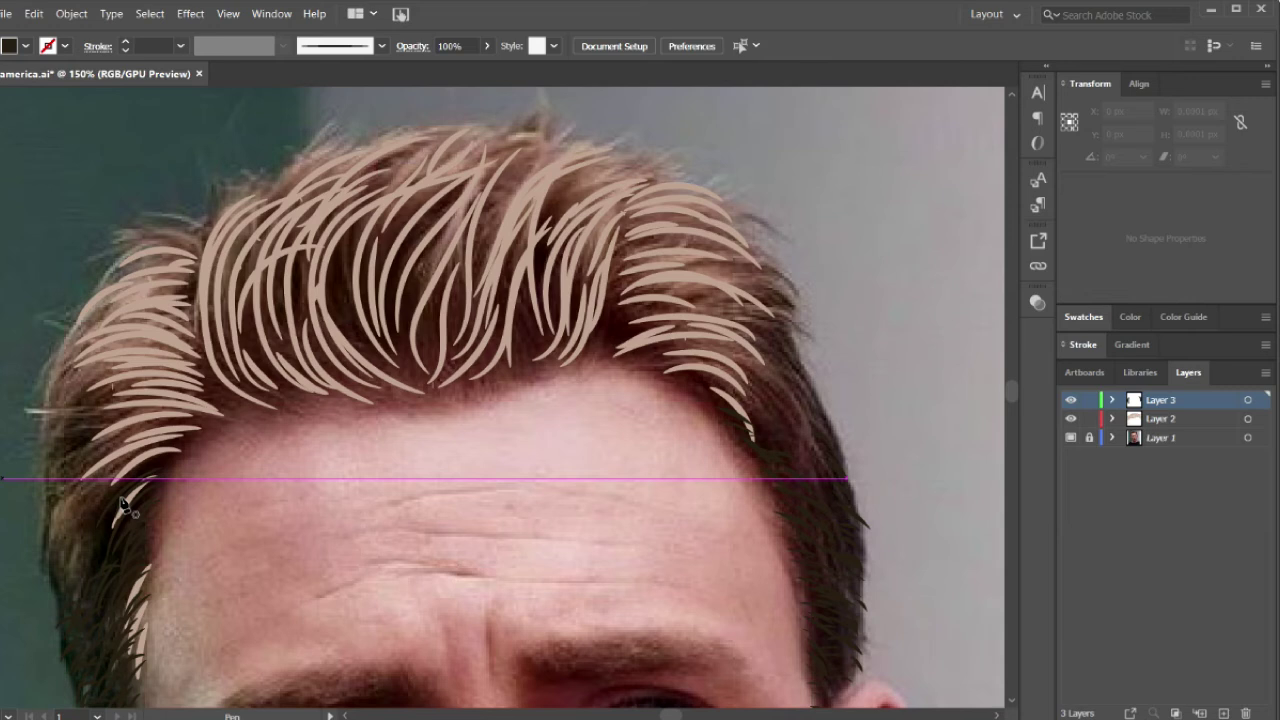
# - Start the hair outline at the hairline, curving up to the top of the quiff
pyautogui.click(228, 413)
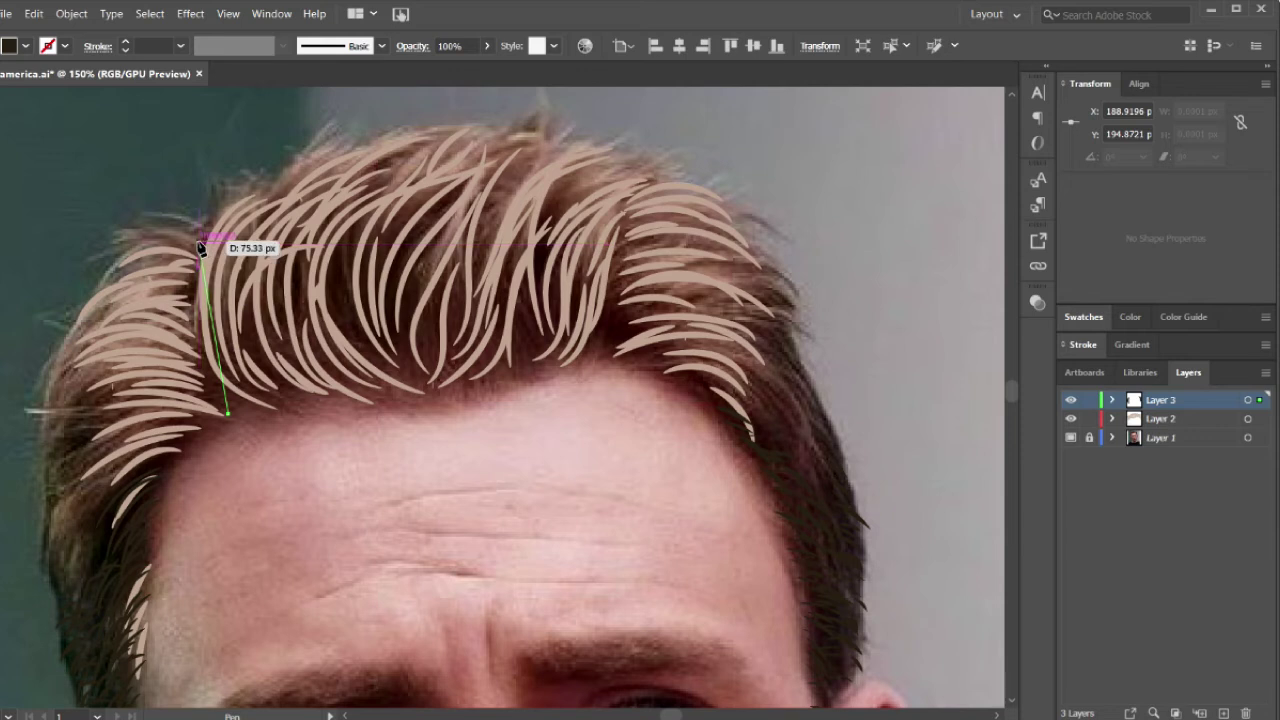
pyautogui.moveTo(198, 234)
pyautogui.mouseDown()
pyautogui.moveTo(226, 224)
pyautogui.moveTo(227, 113)
pyautogui.mouseUp()
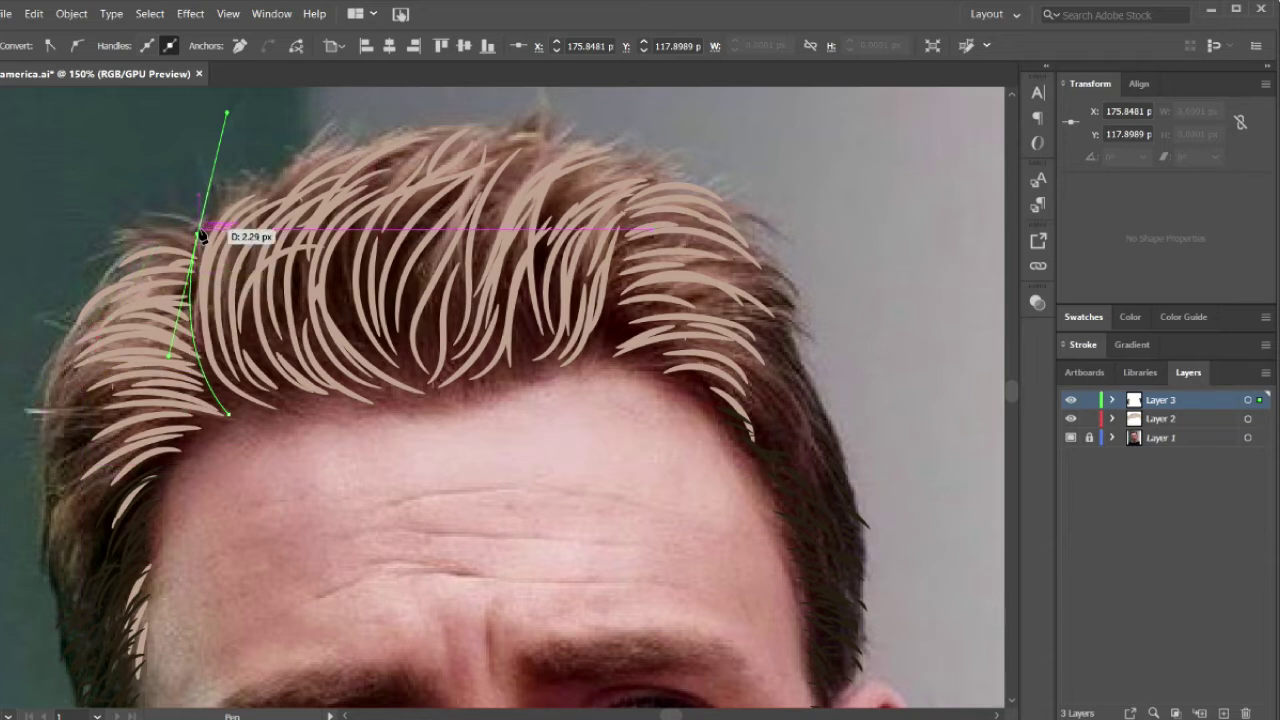
pyautogui.click(197, 236)
pyautogui.moveTo(46, 490)
pyautogui.mouseDown()
pyautogui.moveTo(46, 574)
pyautogui.moveTo(88, 705)
pyautogui.moveTo(118, 590)
pyautogui.moveTo(80, 683)
pyautogui.moveTo(88, 713)
pyautogui.mouseUp()
pyautogui.scroll(2, 120, 600)
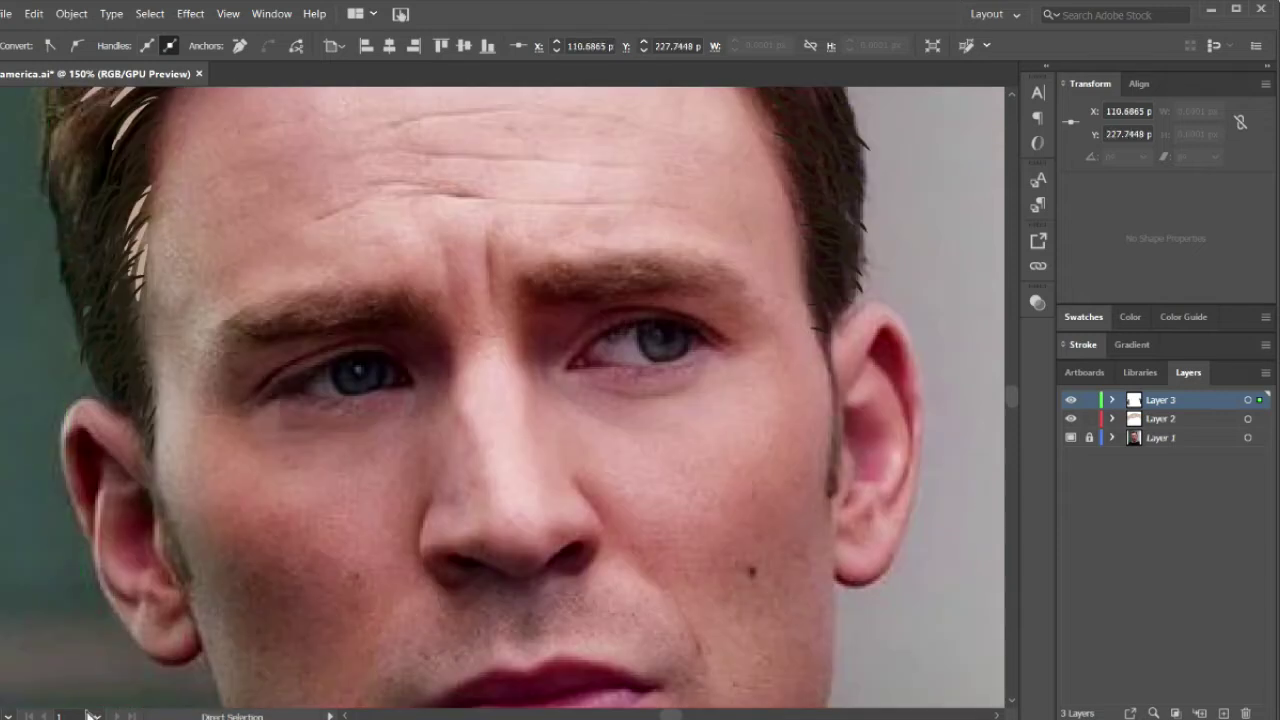
pyautogui.hotkey('ctrl', '1')
pyautogui.moveTo(88, 713)
pyautogui.mouseDown()
pyautogui.moveTo(171, 586)
pyautogui.moveTo(357, 428)
pyautogui.moveTo(410, 298)
pyautogui.moveTo(479, 212)
pyautogui.mouseUp()
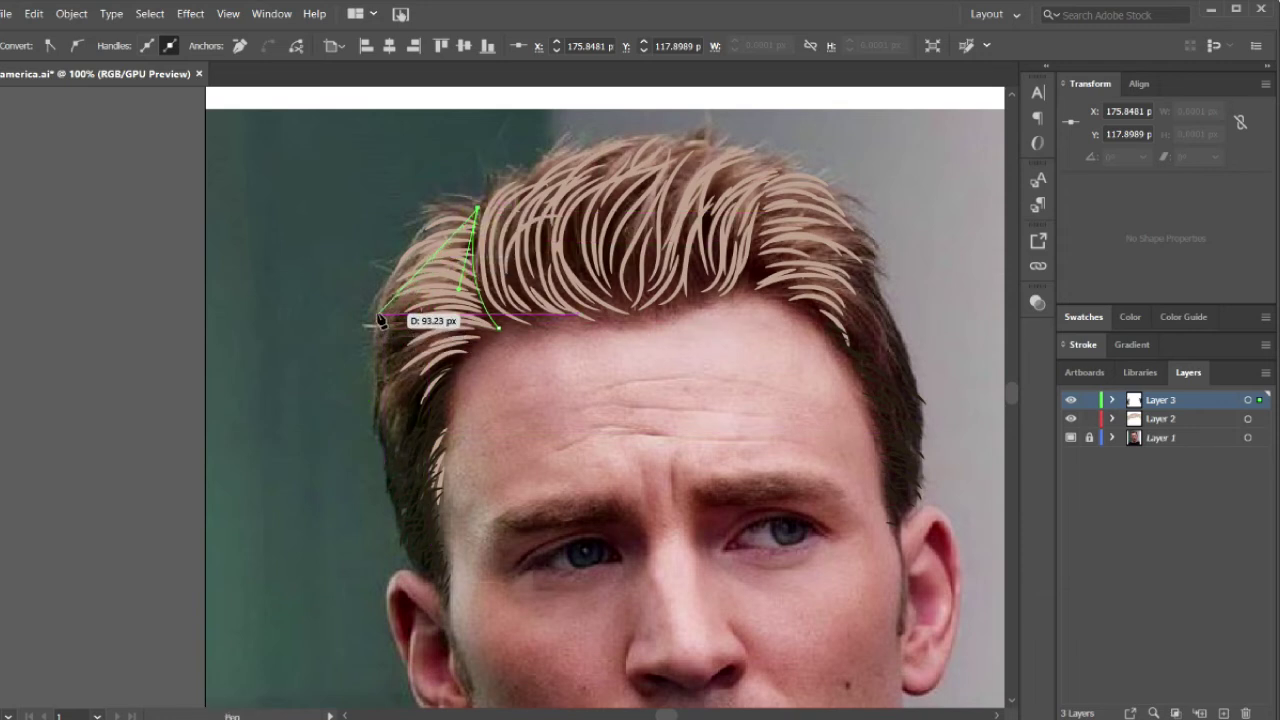
pyautogui.click(377, 316)
pyautogui.moveTo(386, 340)
pyautogui.mouseDown()
pyautogui.moveTo(384, 422)
pyautogui.moveTo(360, 436)
pyautogui.mouseUp()
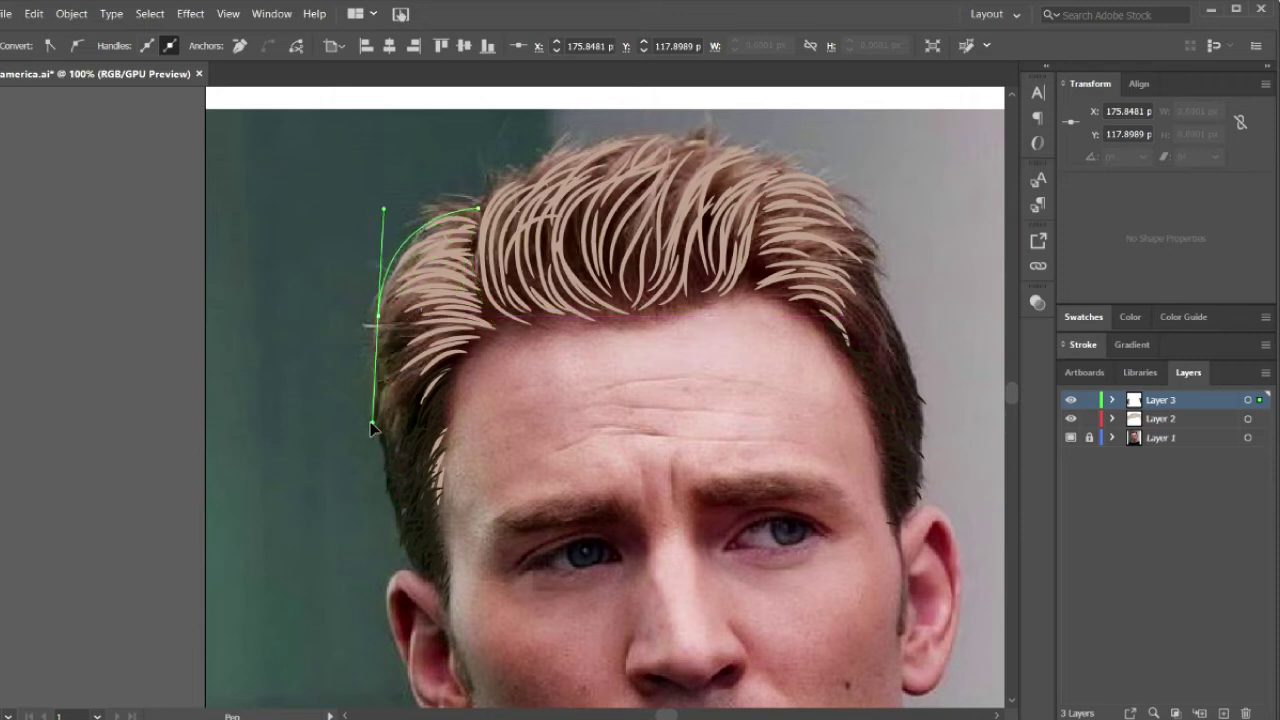
pyautogui.moveTo(360, 436); pyautogui.dragTo(366, 429)
pyautogui.hotkey('ctrl', 'z')
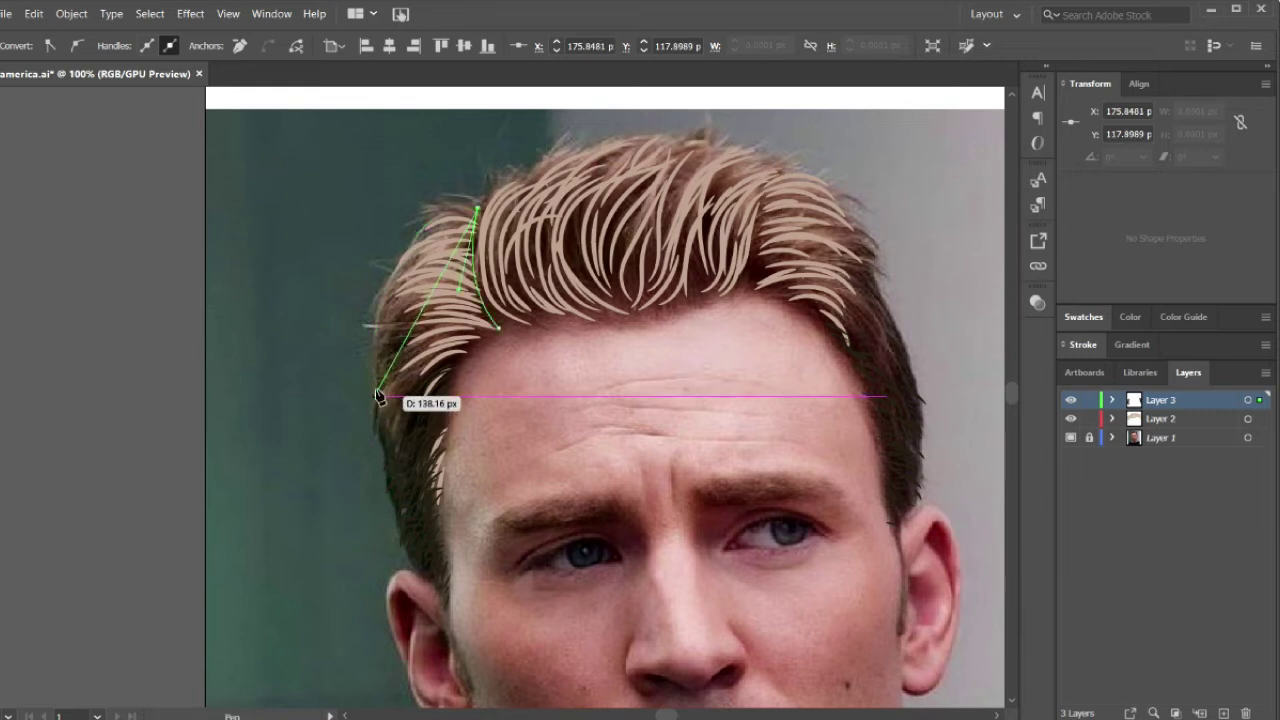
# - Trace the outline down the left hair edge to the ear and back up, closing the path
pyautogui.moveTo(381, 379)
pyautogui.mouseDown()
pyautogui.moveTo(410, 451)
pyautogui.moveTo(398, 522)
pyautogui.mouseUp()
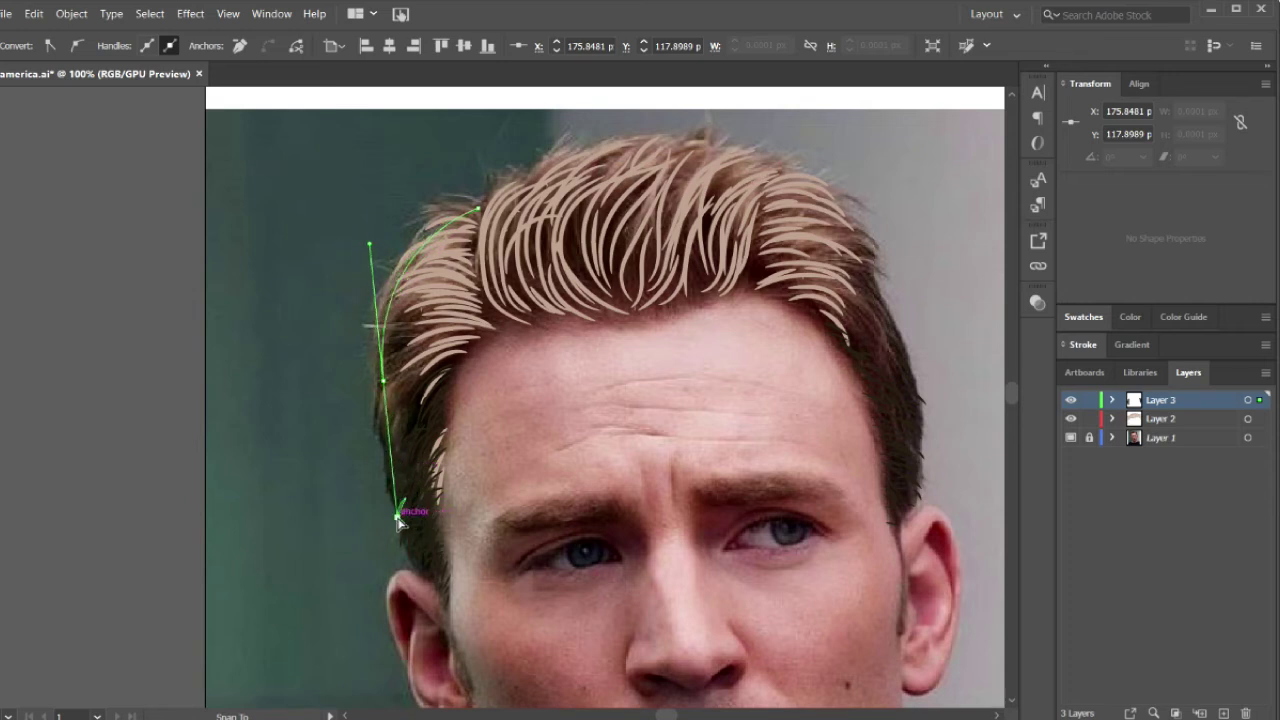
pyautogui.moveTo(397, 520); pyautogui.dragTo(400, 542)
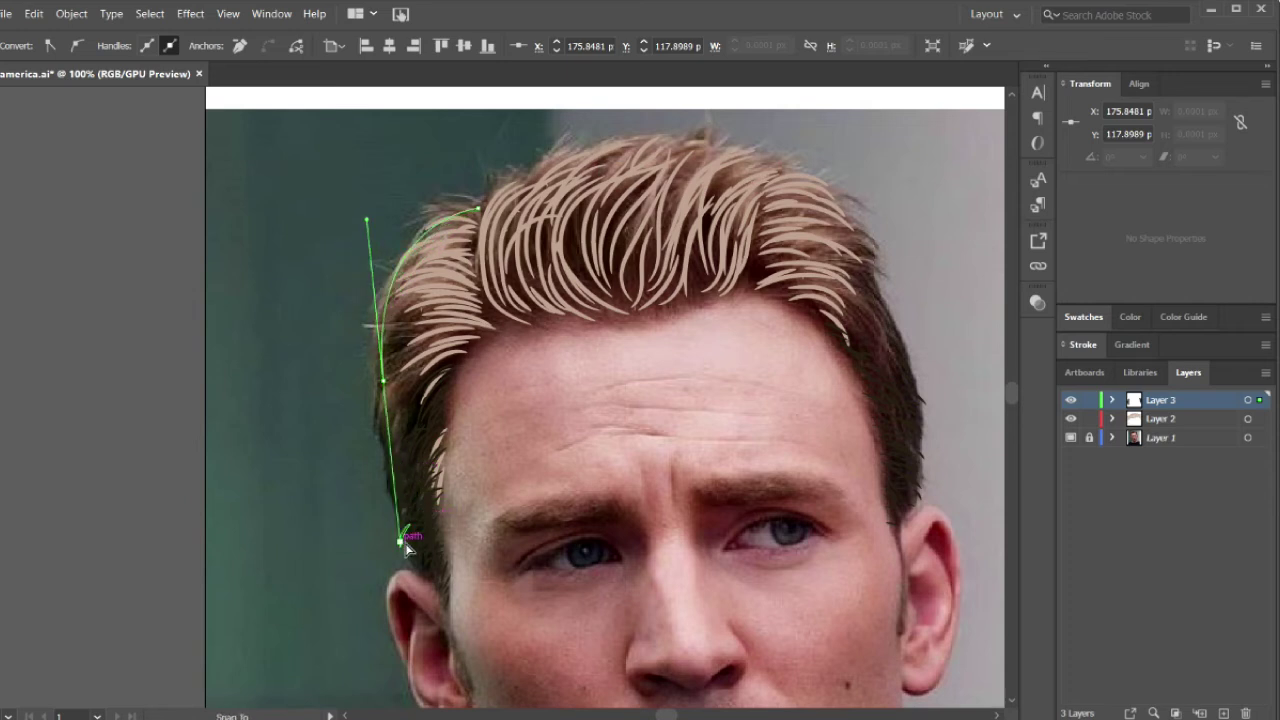
pyautogui.moveTo(382, 380); pyautogui.dragTo(388, 492)
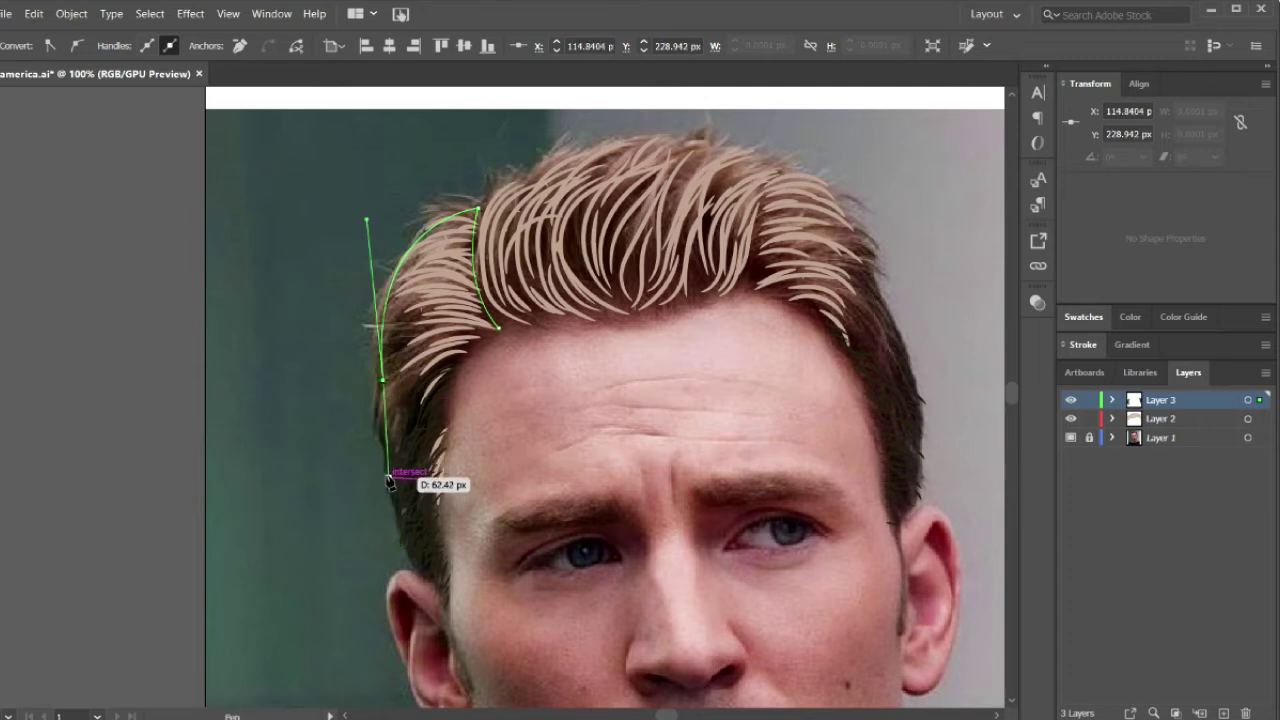
pyautogui.moveTo(388, 492); pyautogui.dragTo(387, 446)
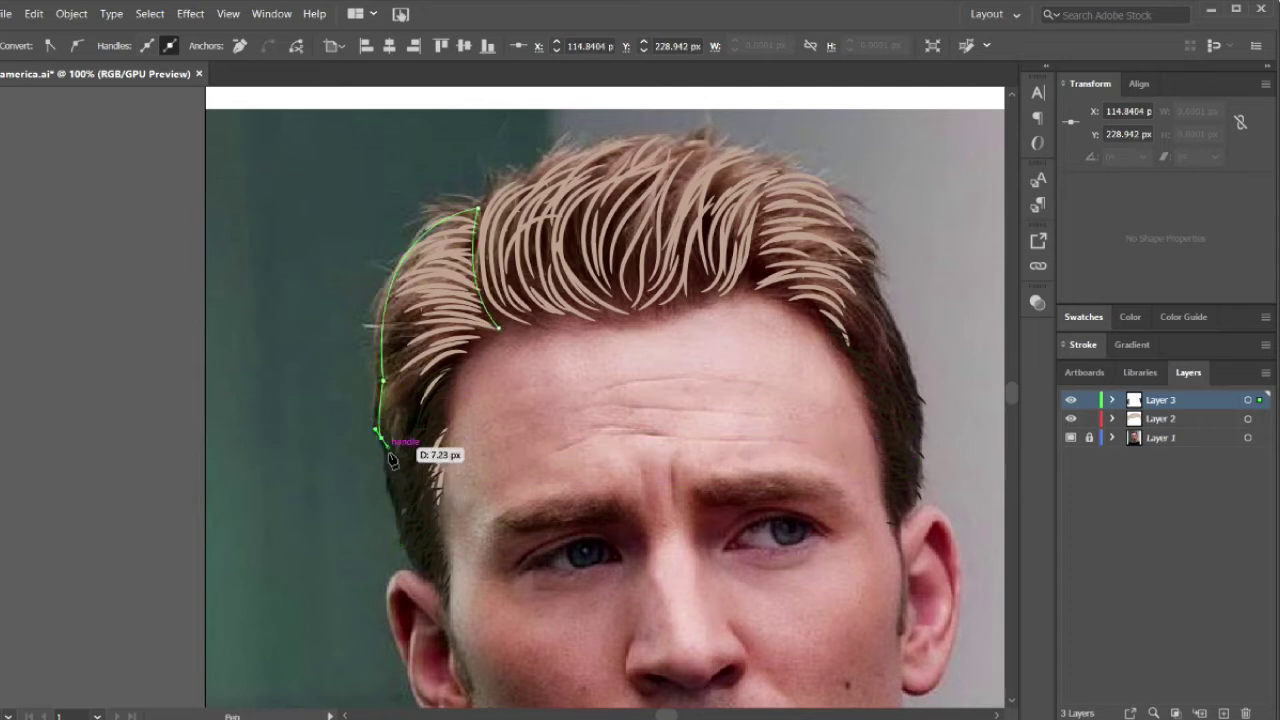
pyautogui.moveTo(391, 500); pyautogui.dragTo(400, 525)
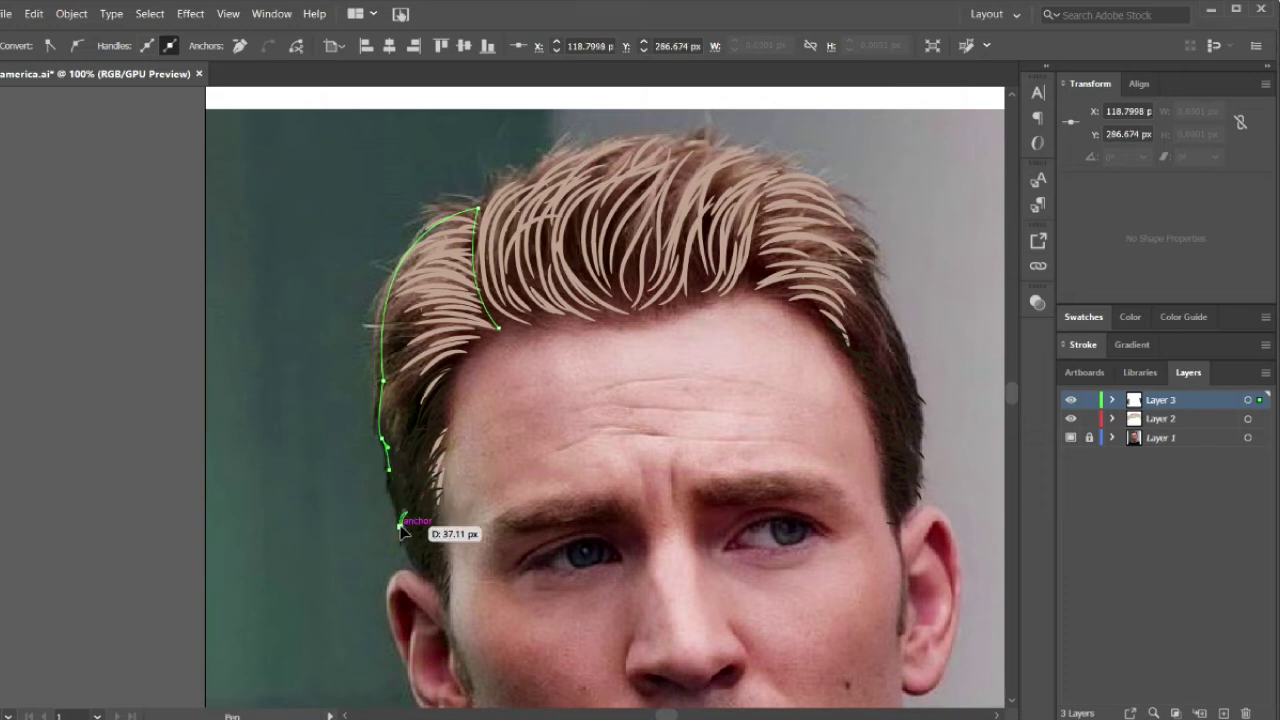
pyautogui.moveTo(413, 572); pyautogui.dragTo(421, 582)
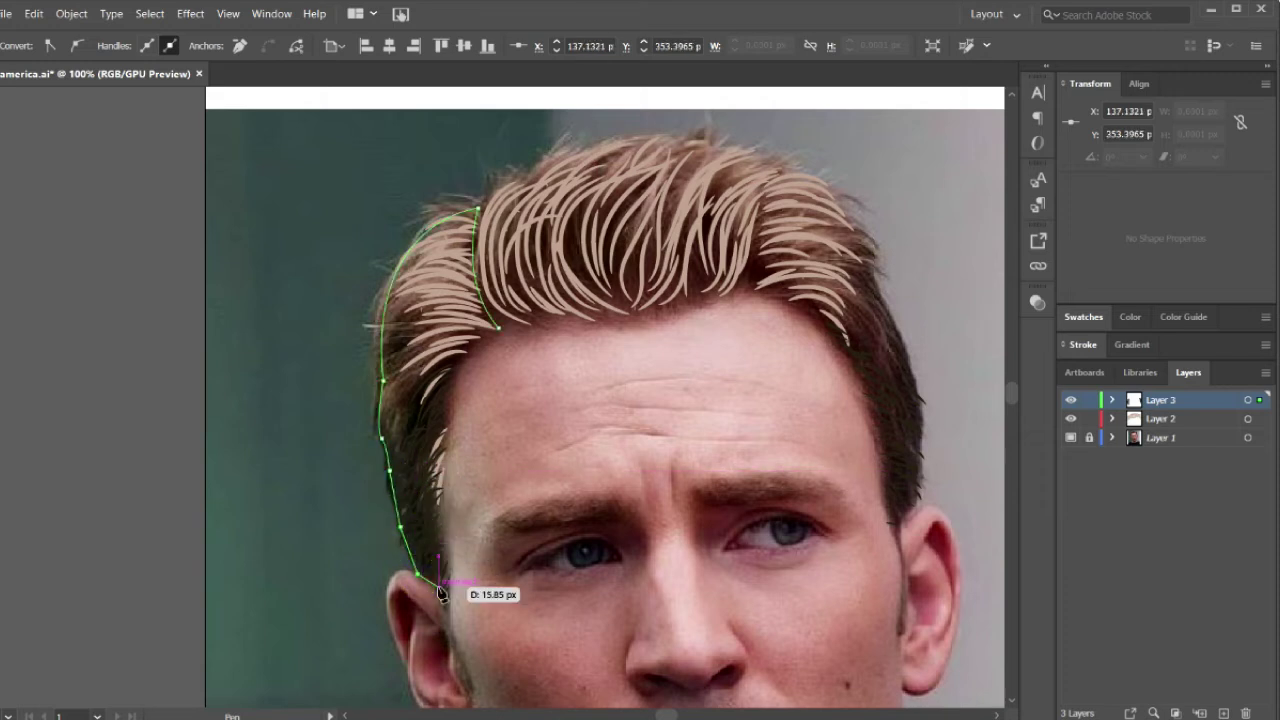
pyautogui.moveTo(421, 582)
pyautogui.mouseDown()
pyautogui.moveTo(435, 583)
pyautogui.moveTo(443, 612)
pyautogui.mouseUp()
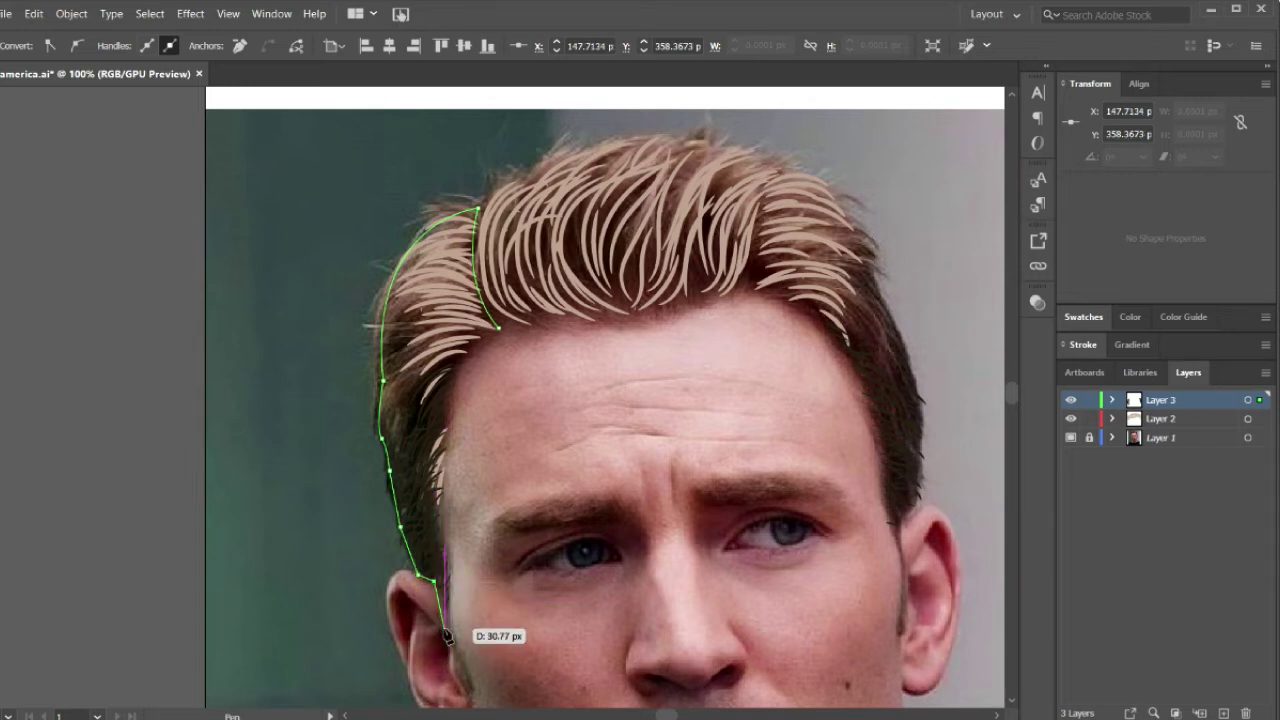
pyautogui.moveTo(443, 612); pyautogui.dragTo(451, 619)
pyautogui.moveTo(444, 546); pyautogui.dragTo(432, 497)
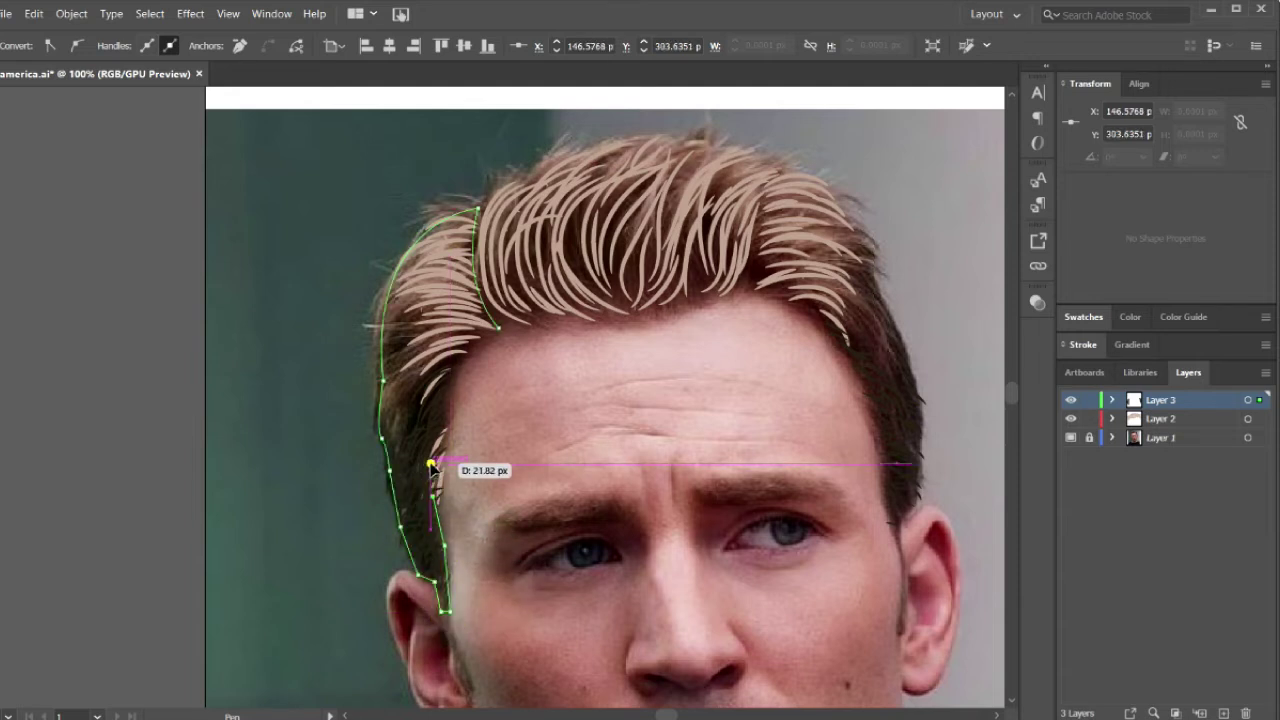
pyautogui.moveTo(430, 462); pyautogui.dragTo(448, 366)
pyautogui.moveTo(496, 331); pyautogui.dragTo(499, 337)
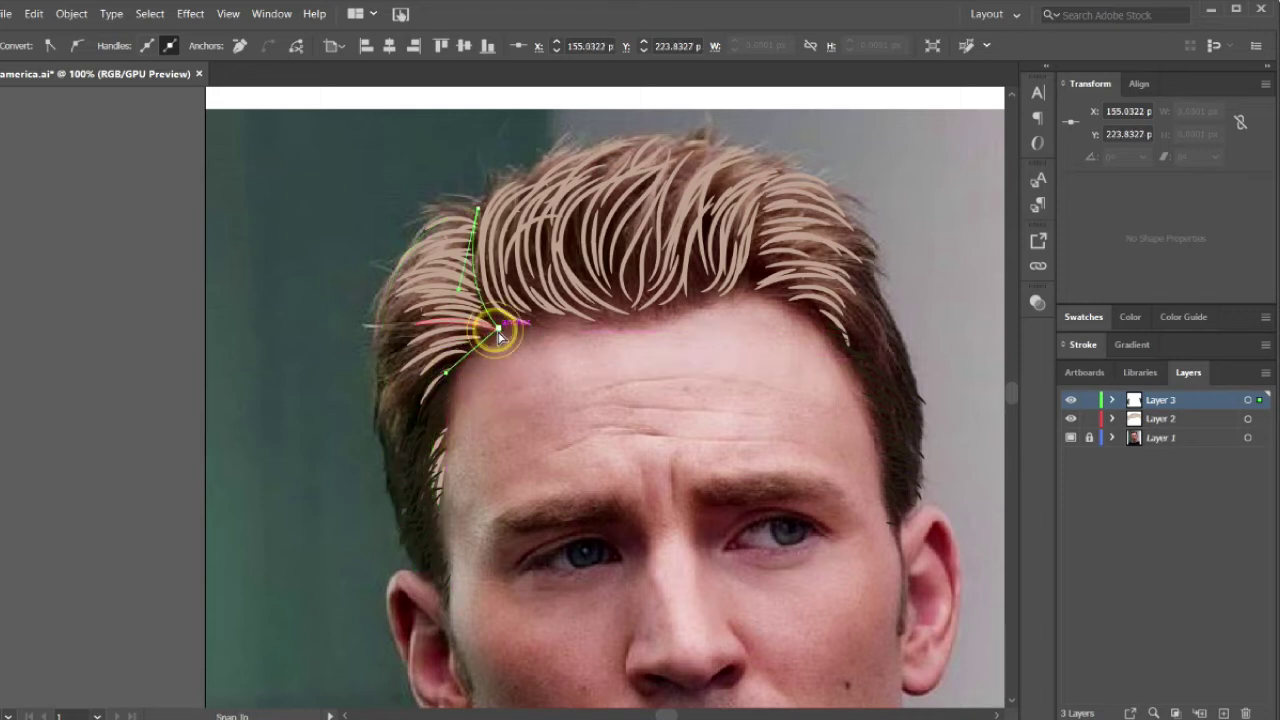
# - Select the finished left hair outline as a whole object
pyautogui.keyDown('ctrl'); pyautogui.click(531, 345); pyautogui.keyUp('ctrl')
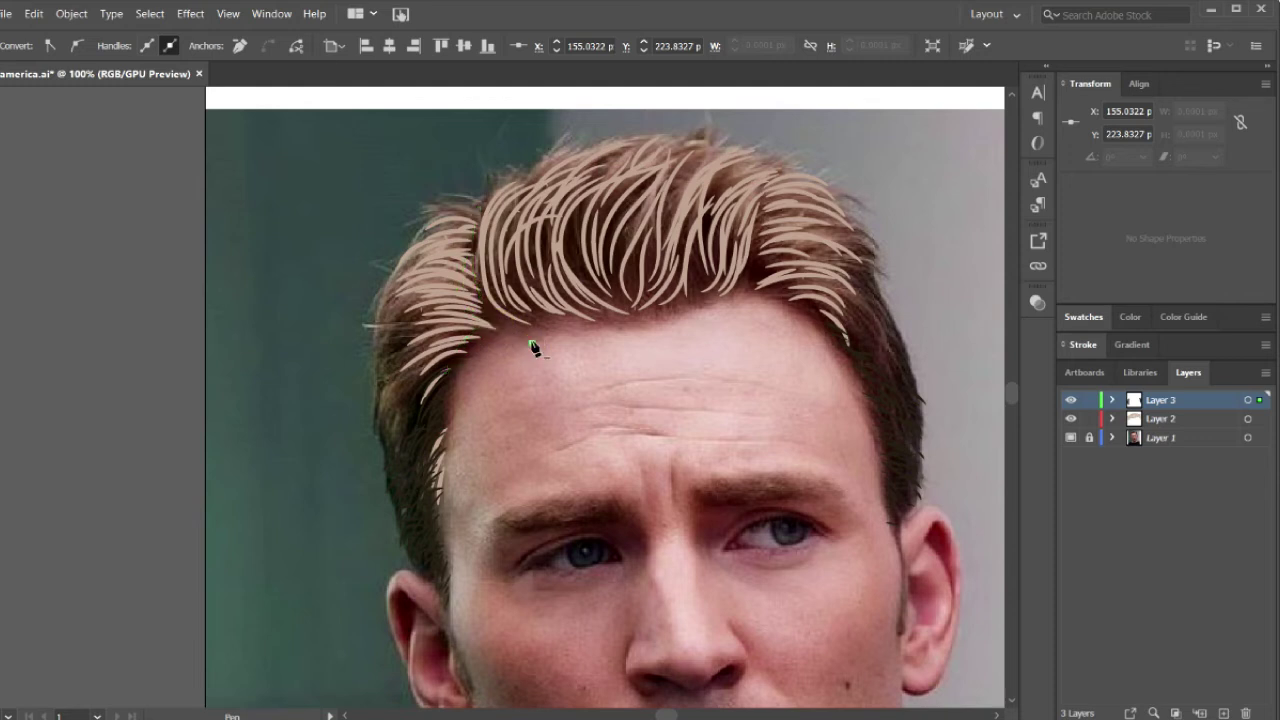
pyautogui.keyDown('ctrl'); pyautogui.click(518, 397); pyautogui.keyUp('ctrl')
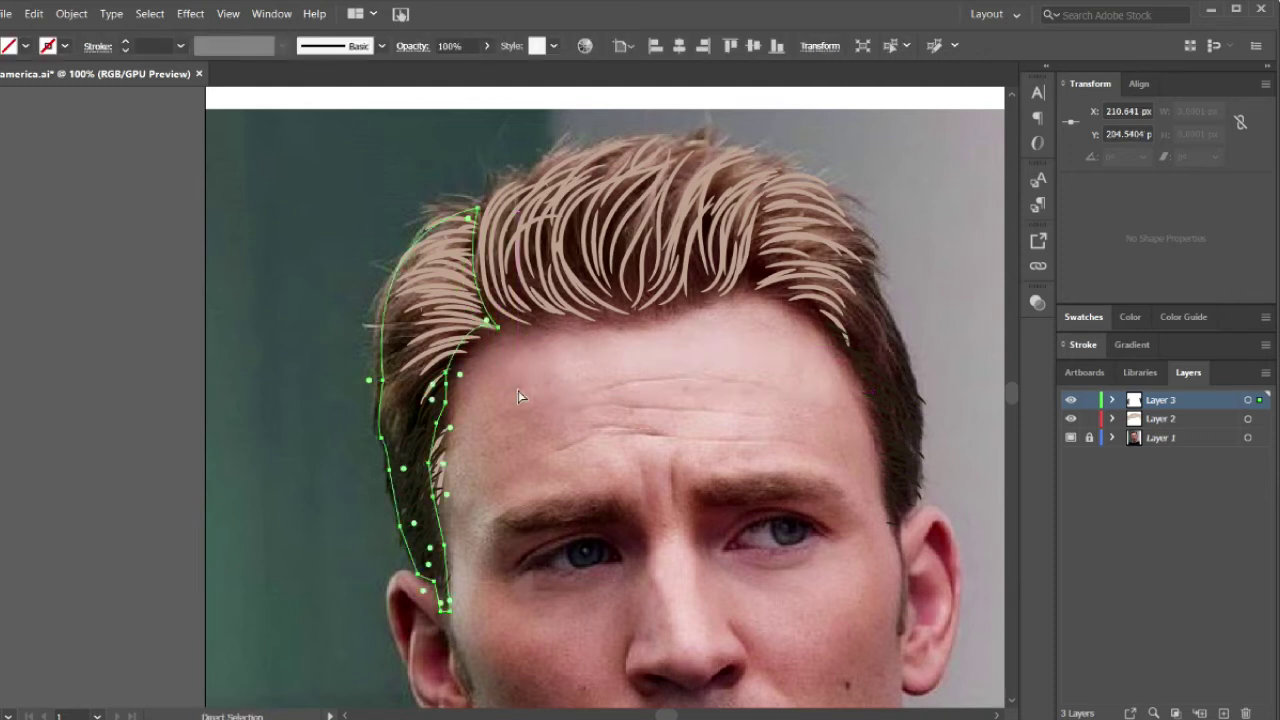
pyautogui.press('p')
pyautogui.press('v')
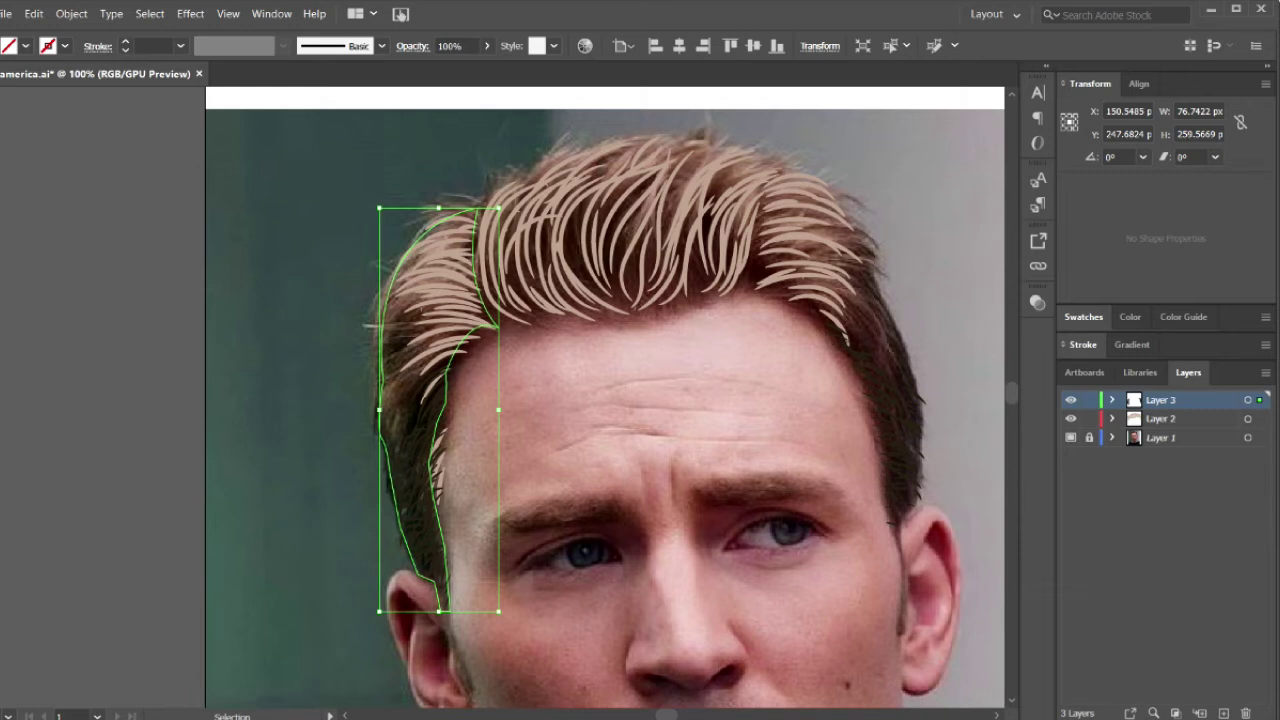
# - Fill the temple hair shape with dark brown #423323 sampled from the photo's hair
pyautogui.click(1130, 316)
pyautogui.doubleClick(1075, 367)
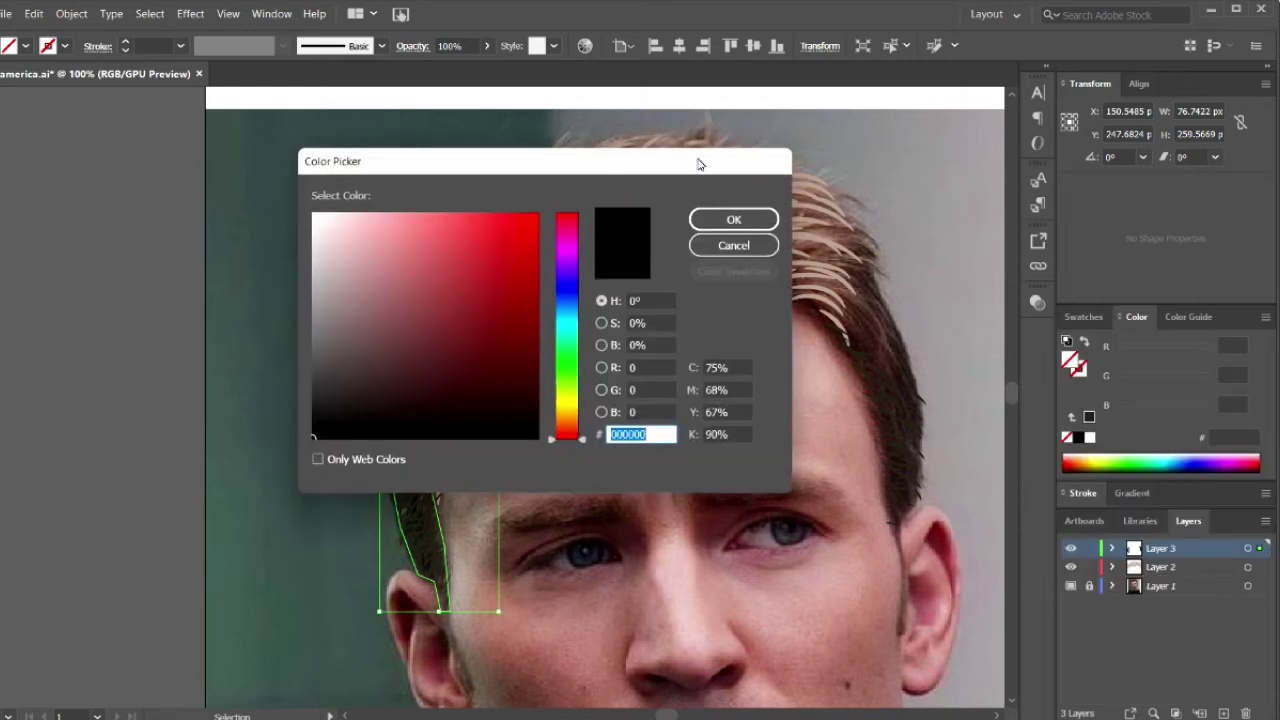
pyautogui.click(735, 246)
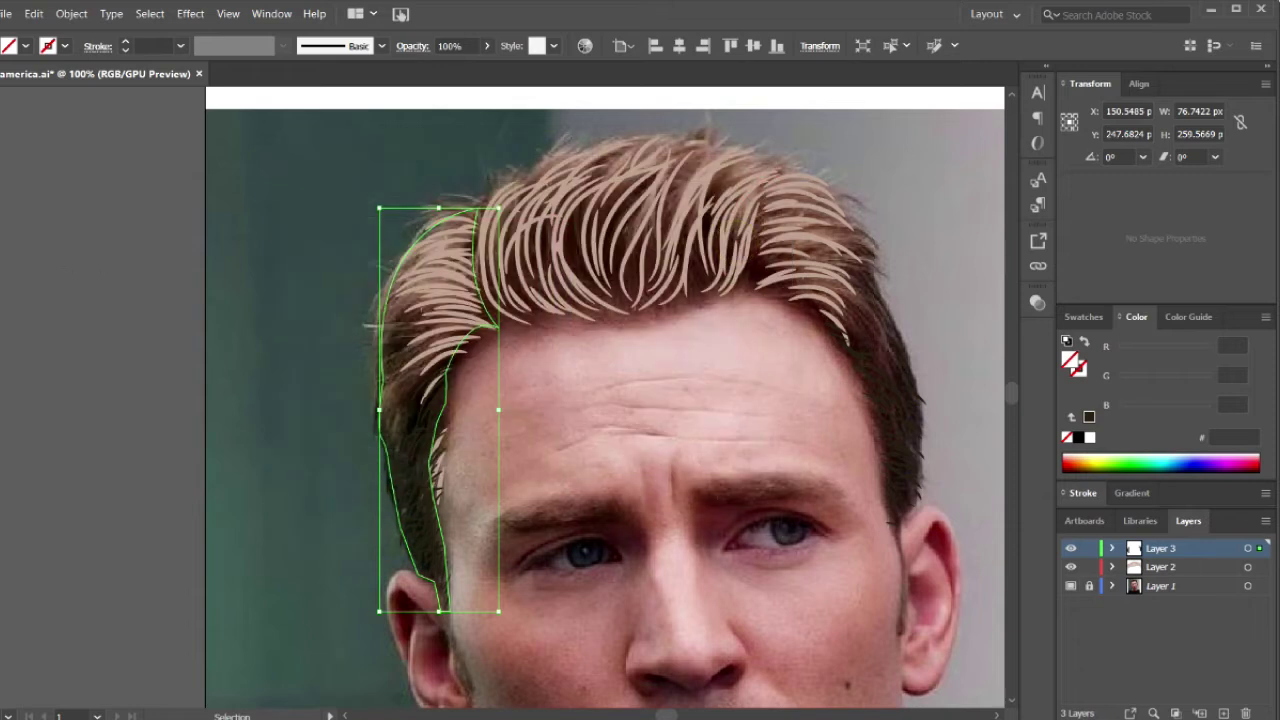
pyautogui.press('i')
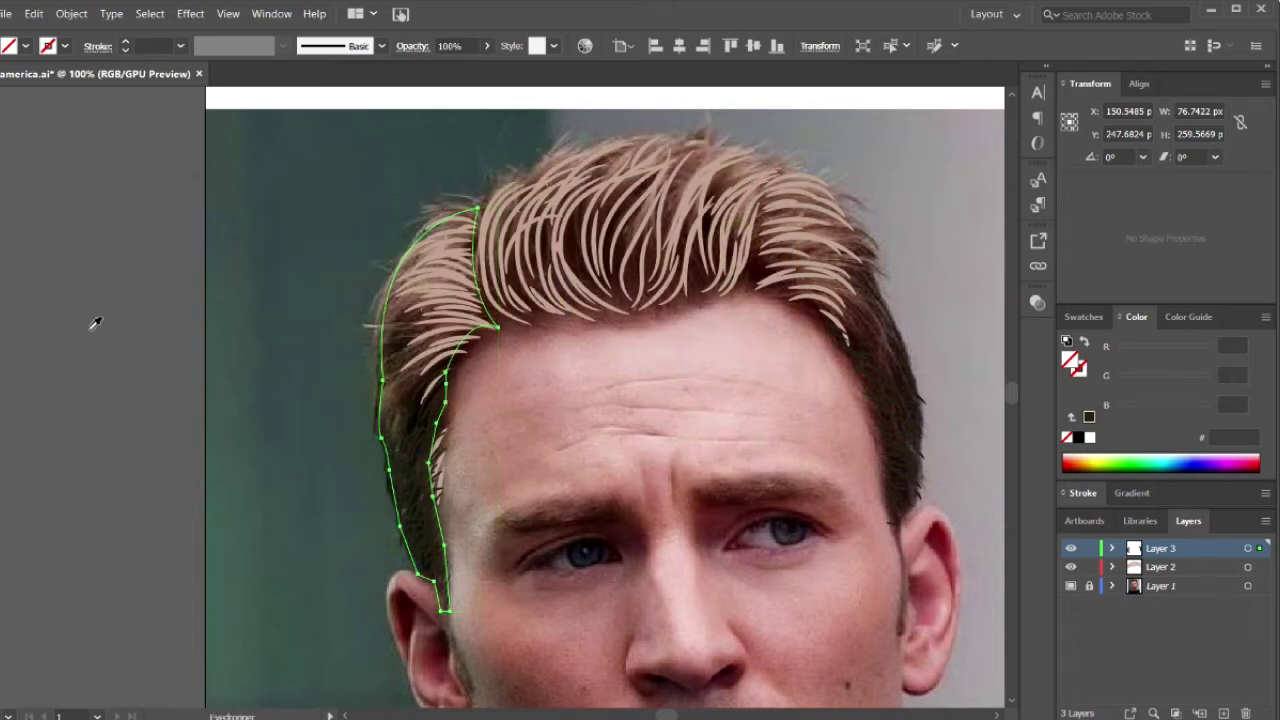
pyautogui.click(403, 353)
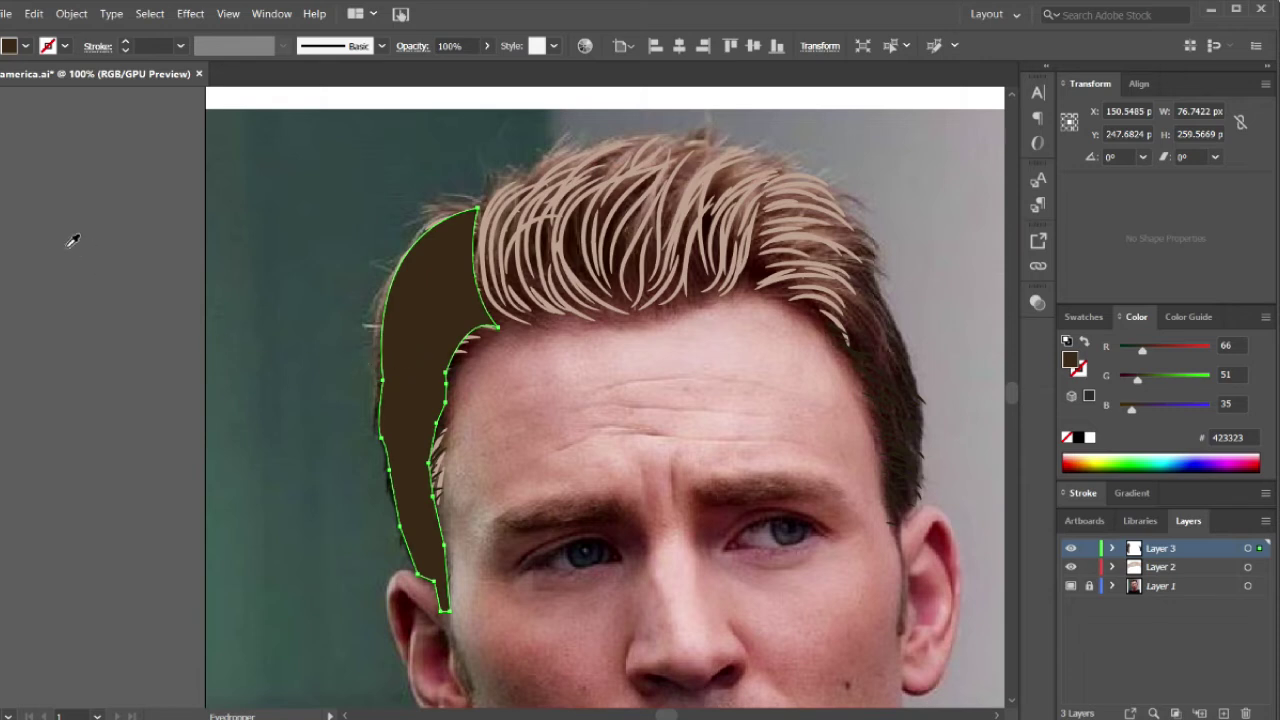
pyautogui.press('v')
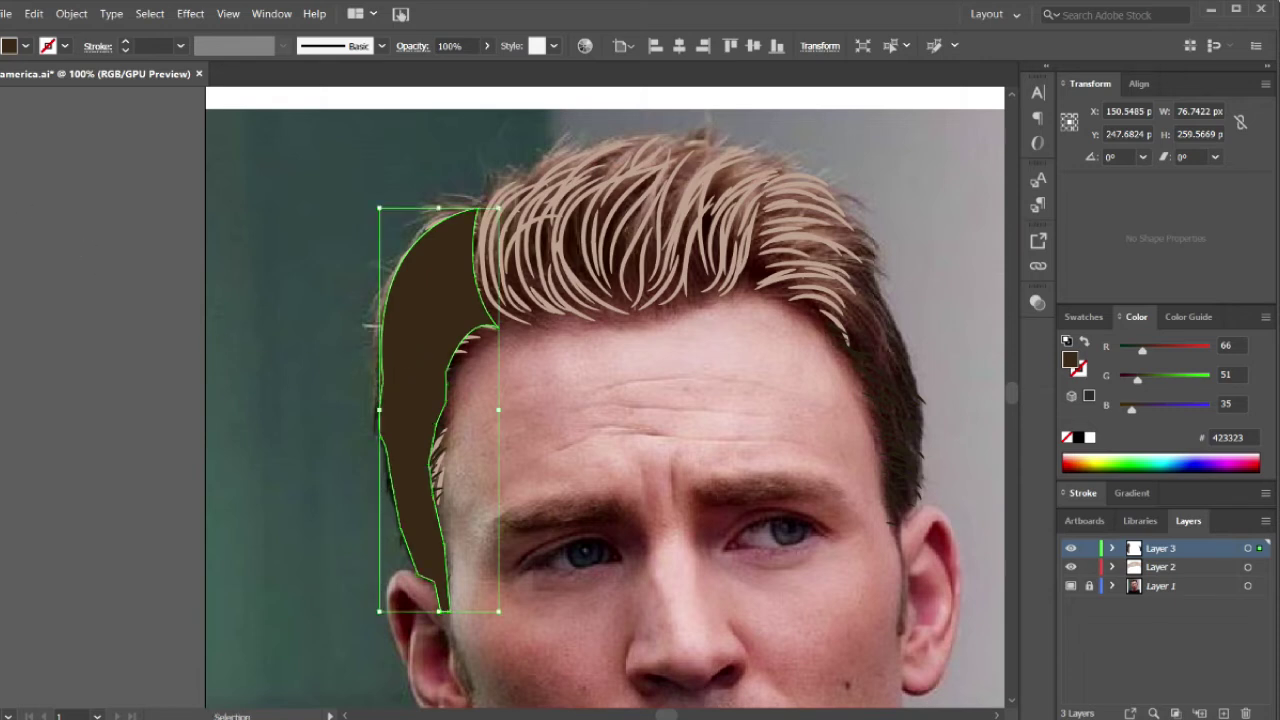
# - Expand Layer 3, try moving the side-hair path lower, and undo its brown fill
pyautogui.click(1110, 548)
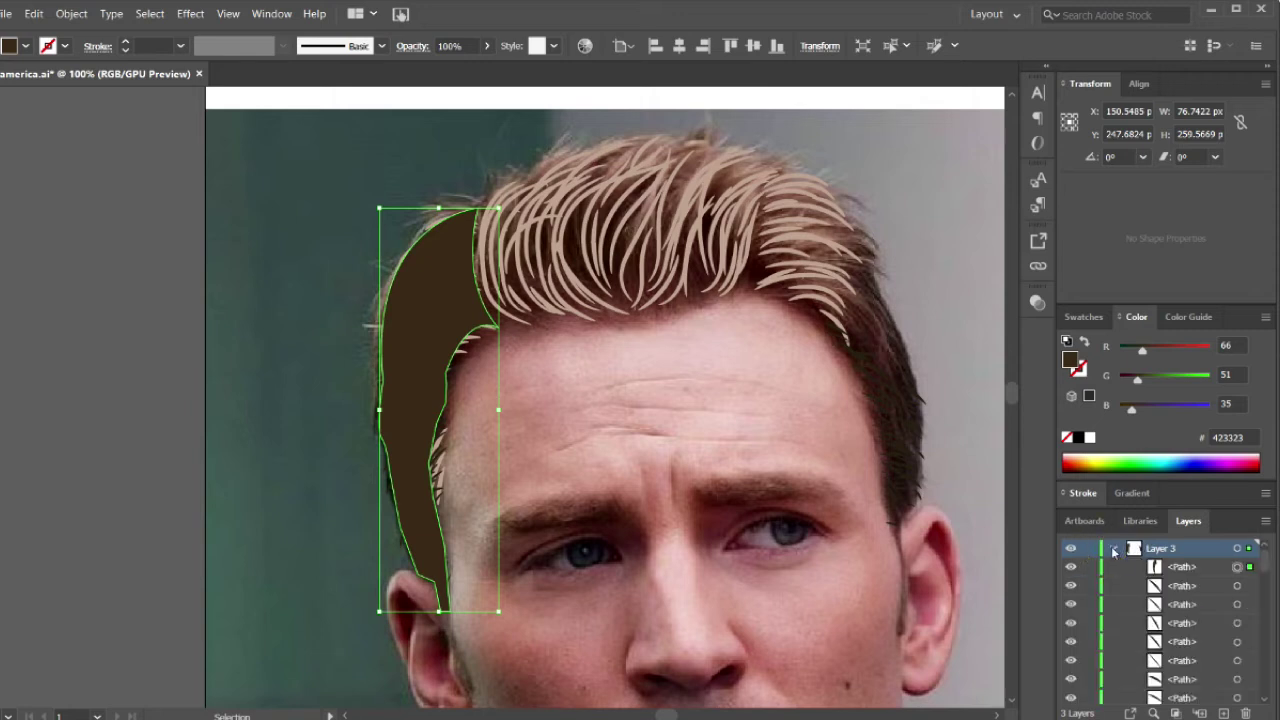
pyautogui.moveTo(1174, 570); pyautogui.dragTo(1168, 652)
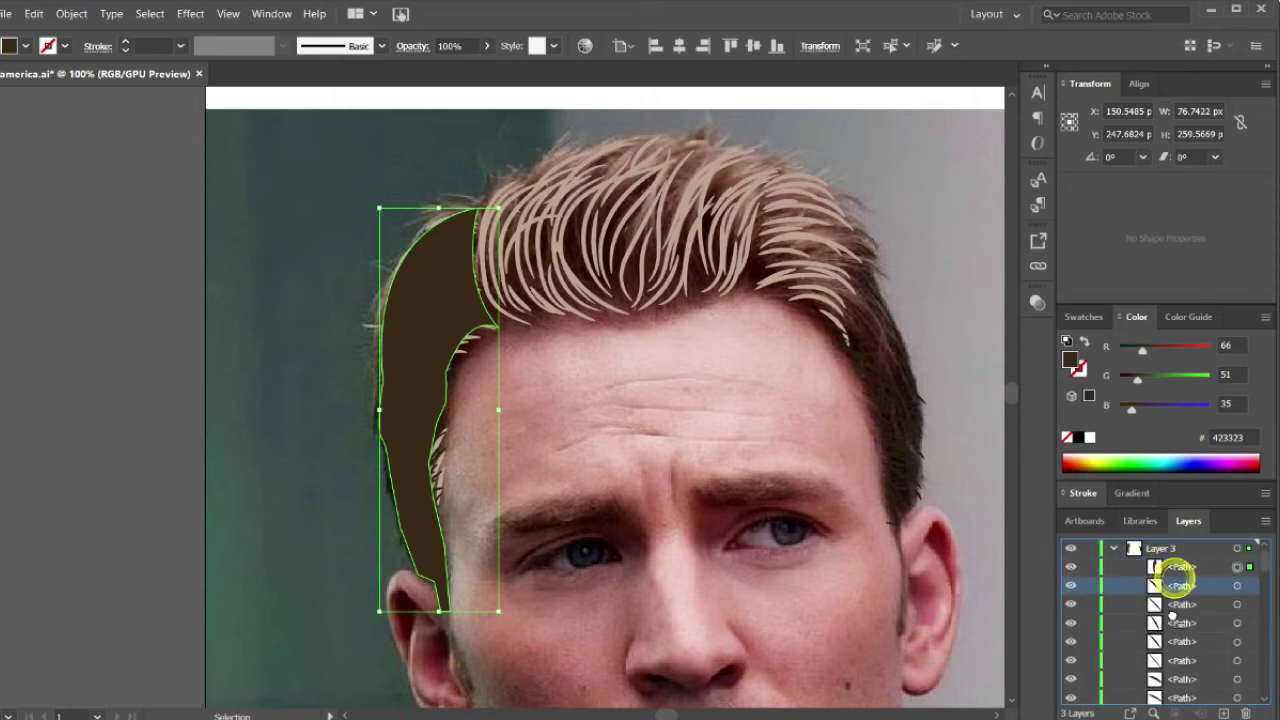
pyautogui.moveTo(1168, 652); pyautogui.dragTo(1166, 700)
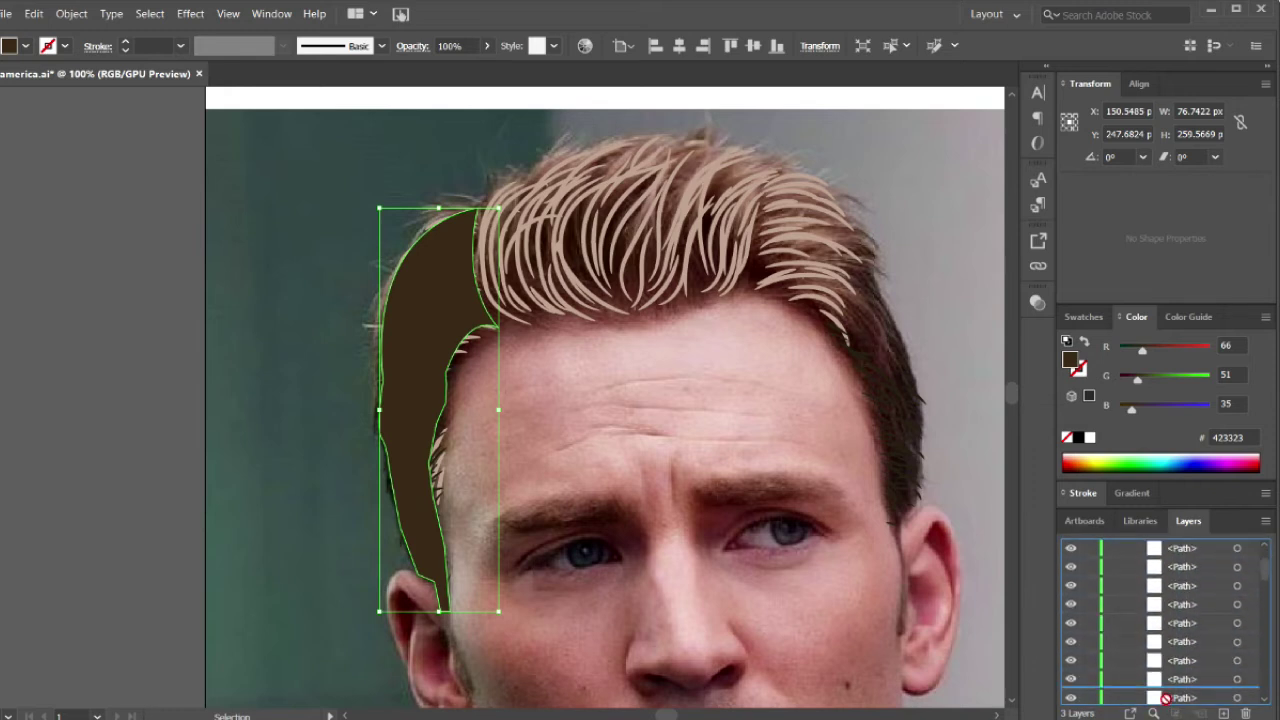
pyautogui.moveTo(1165, 697); pyautogui.dragTo(1171, 679)
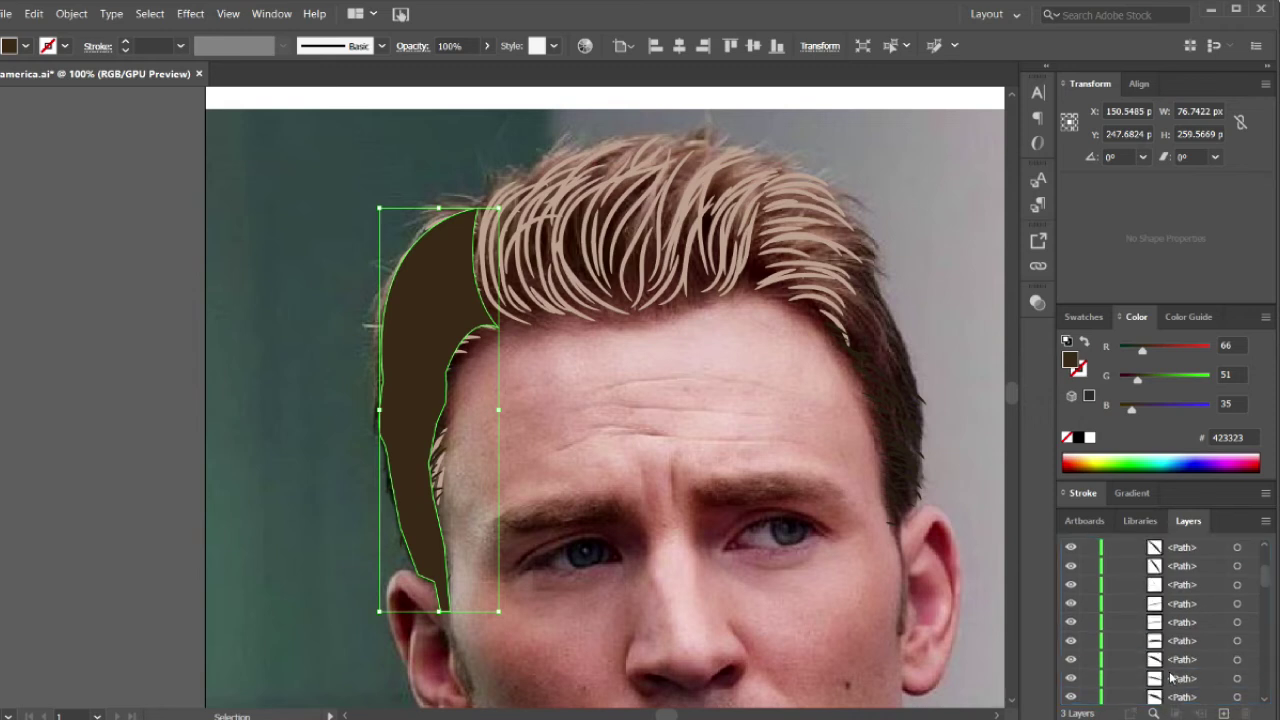
pyautogui.press('/')
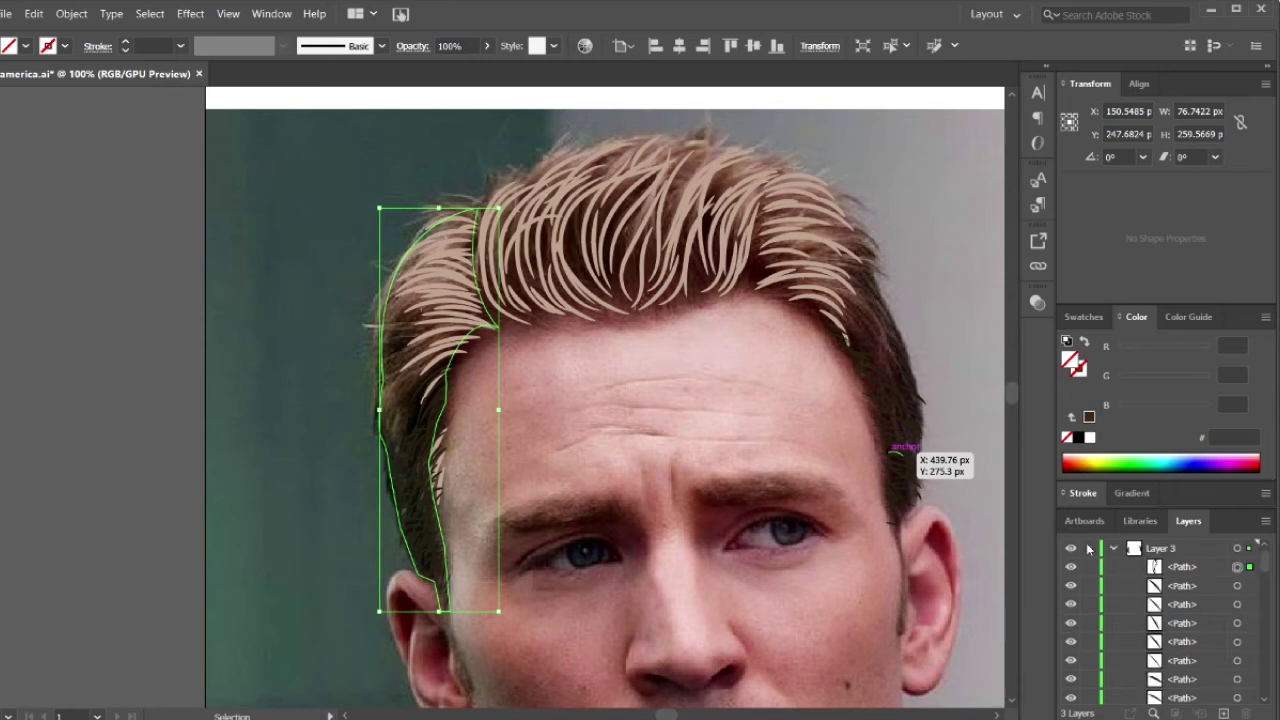
pyautogui.click(1113, 549)
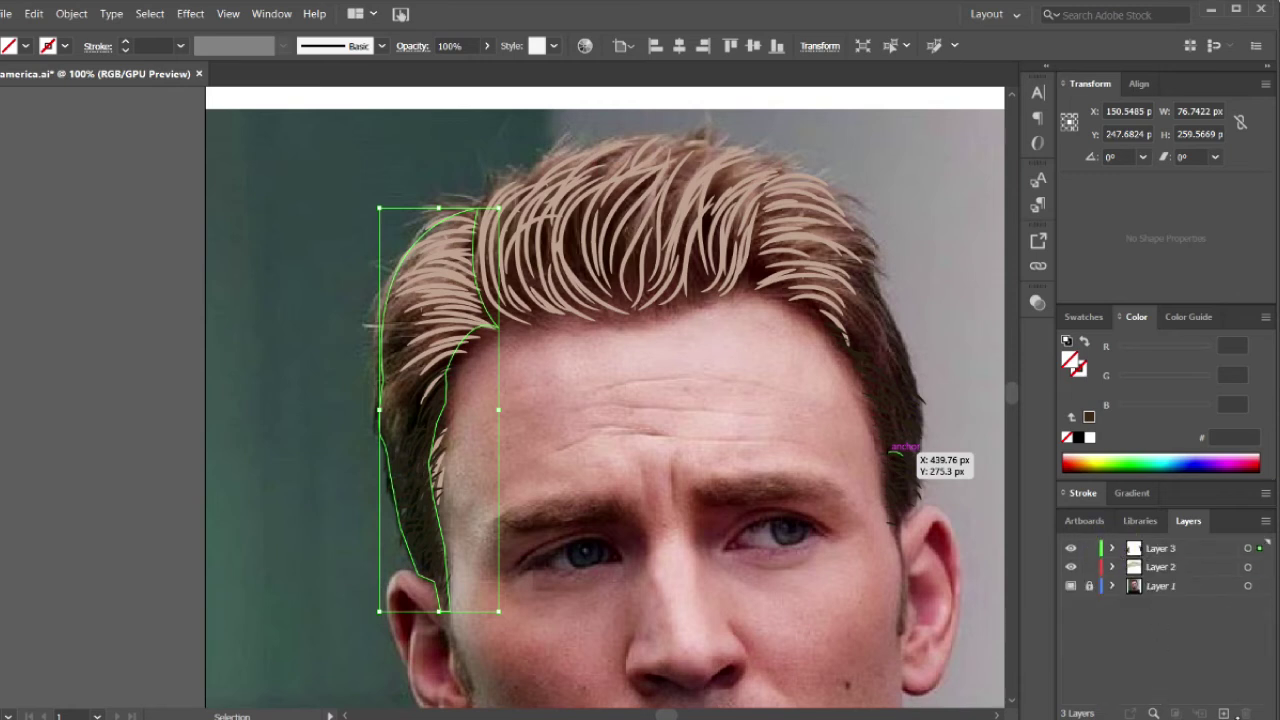
pyautogui.click(1188, 585)
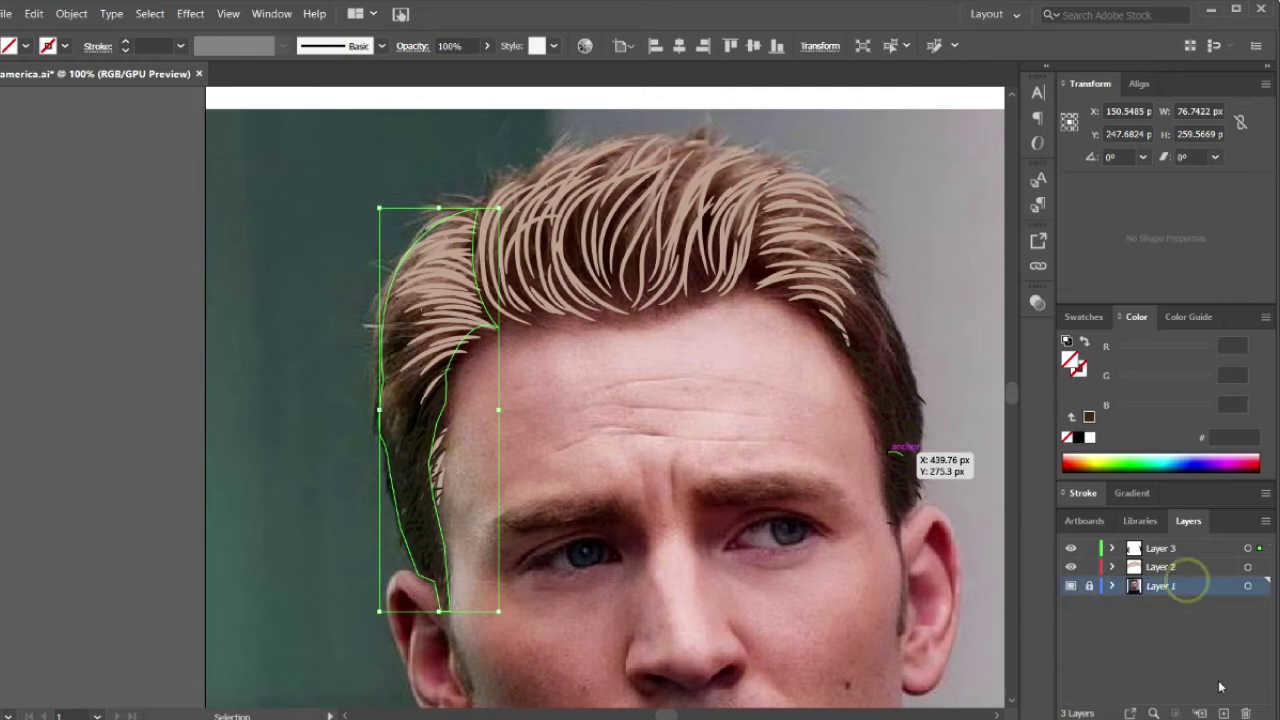
# - Create a new Layer 4 just above the photo layer and expand Layer 3's contents
pyautogui.click(1223, 713)
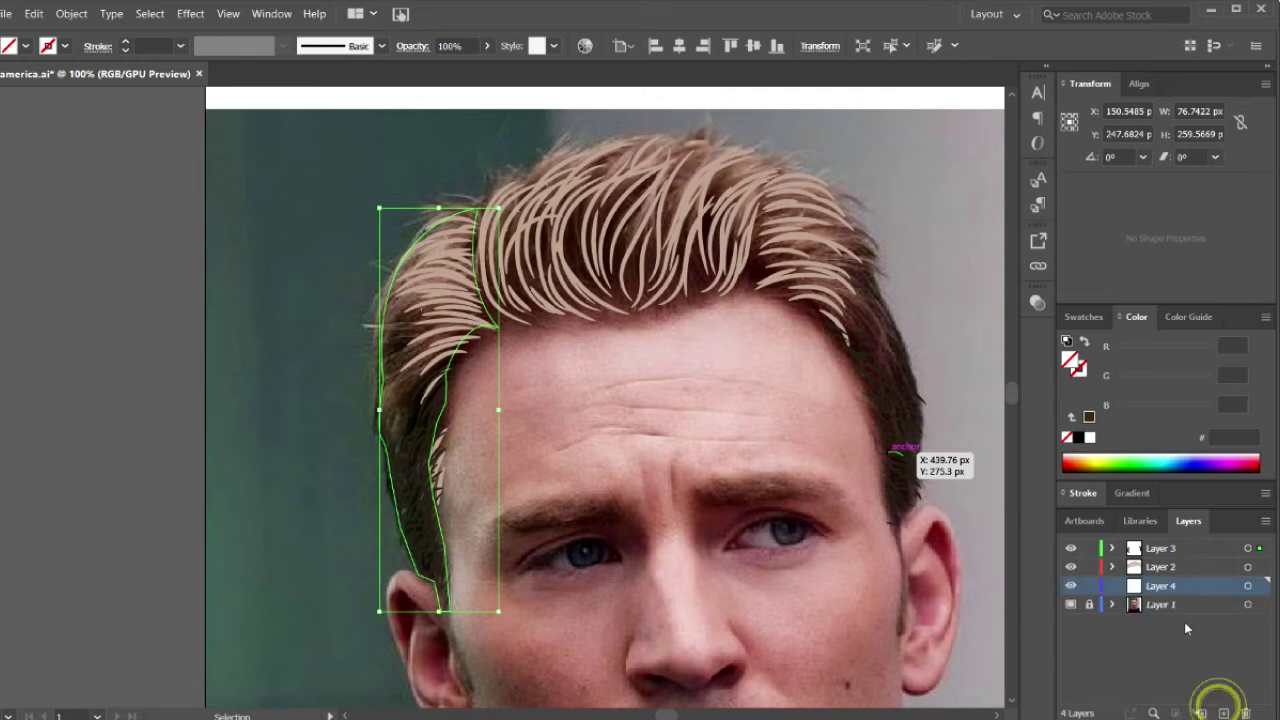
pyautogui.click(1111, 549)
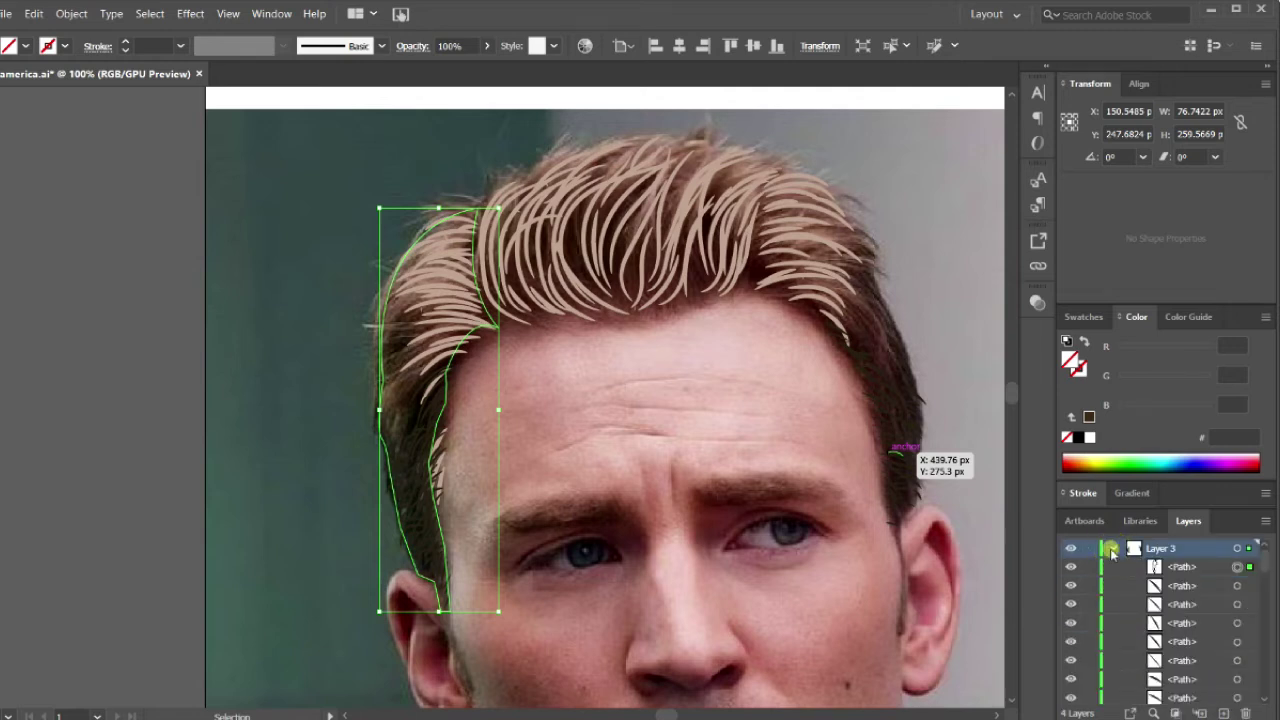
pyautogui.click(1111, 549)
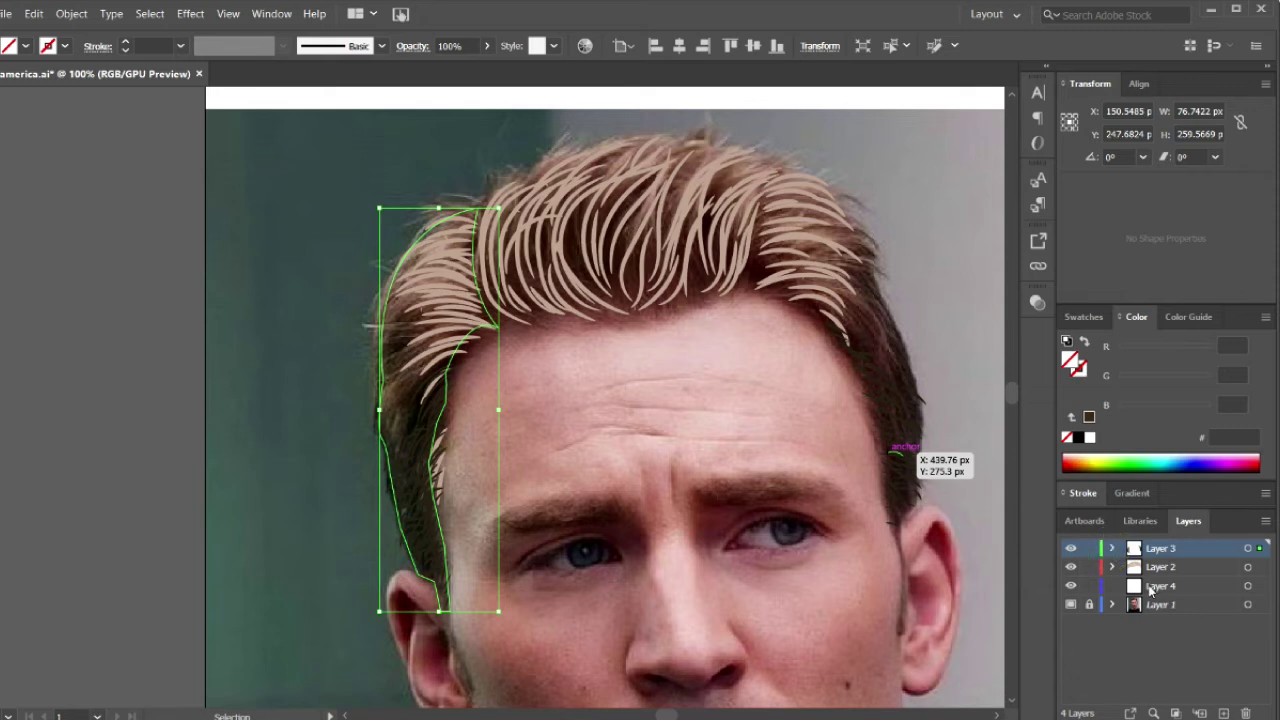
pyautogui.click(1110, 549)
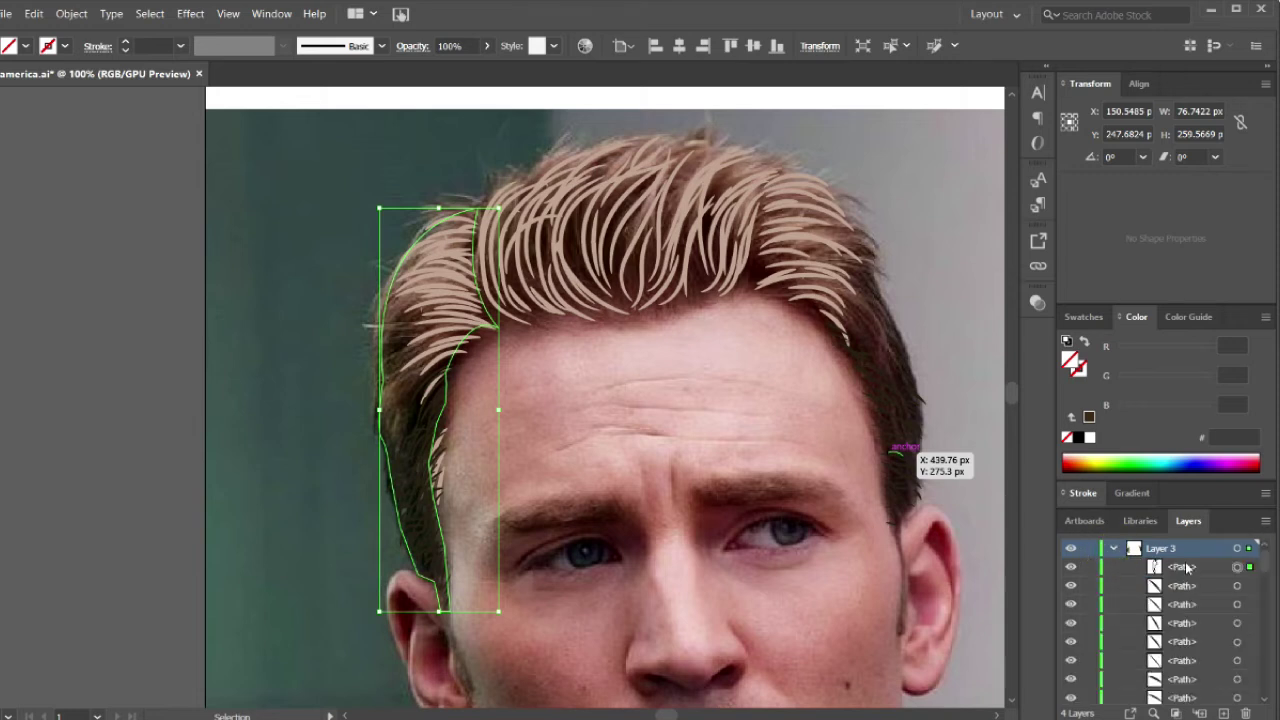
pyautogui.click(1186, 564)
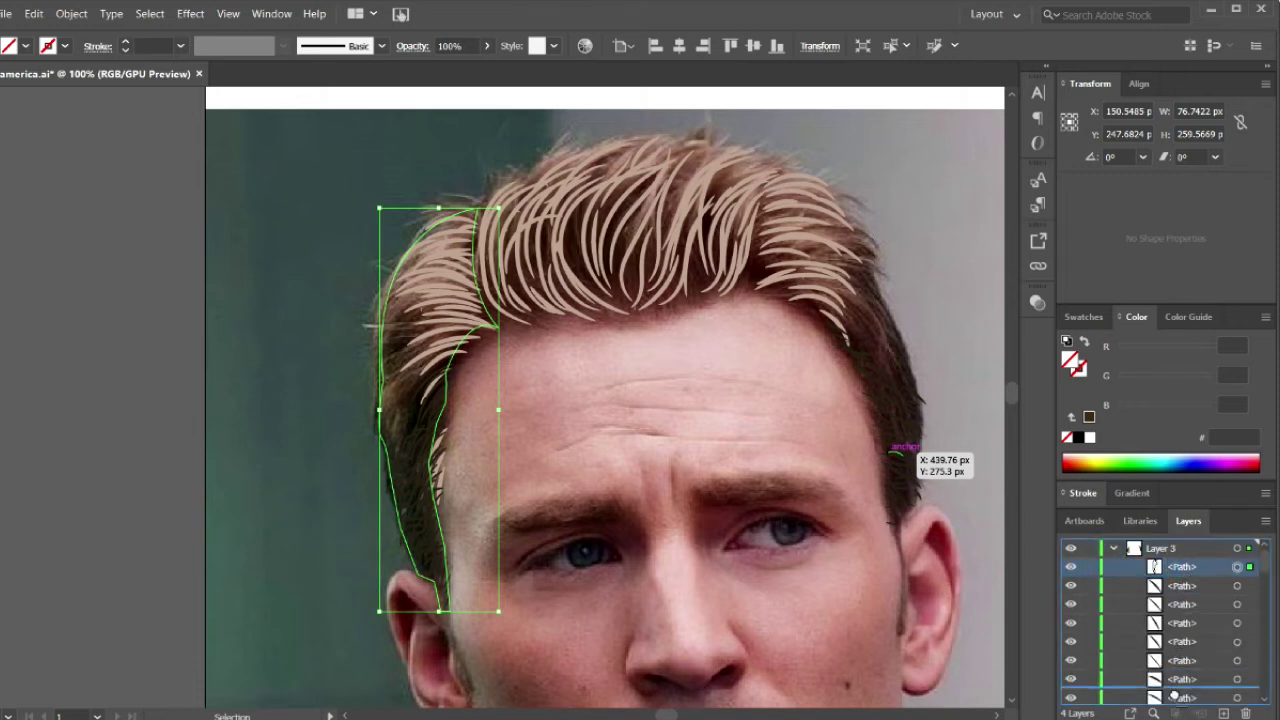
pyautogui.scroll(-2, 1175, 697)
pyautogui.scroll(-1, 1170, 700)
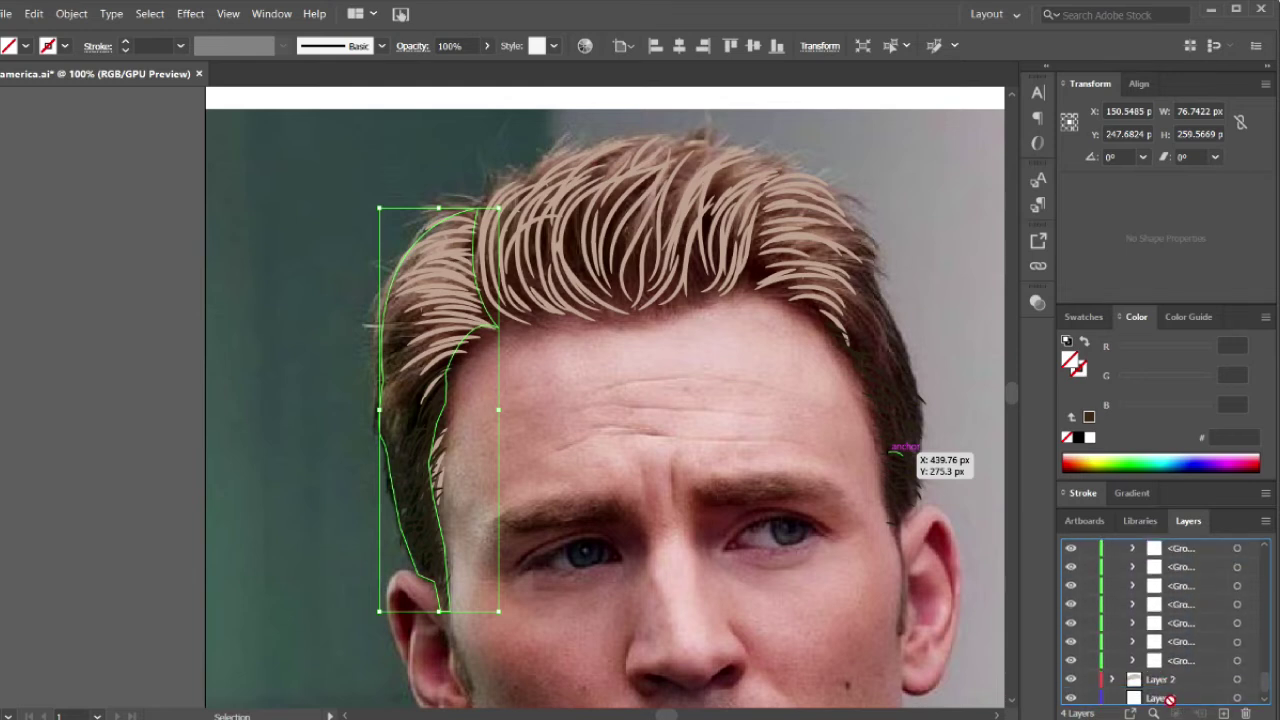
# - Move the side-hair path onto Layer 4 with cut and paste in front
pyautogui.click(1170, 675)
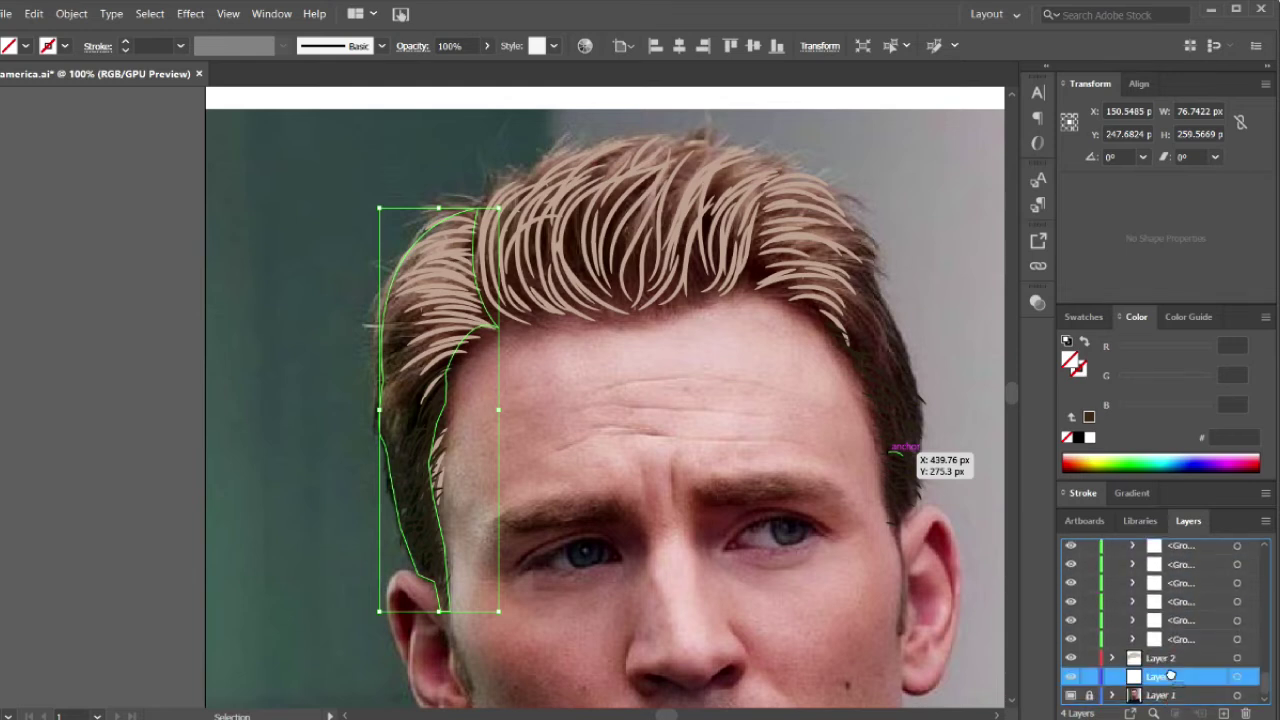
pyautogui.hotkey('ctrl', 'x')
pyautogui.hotkey('ctrl', 'f')
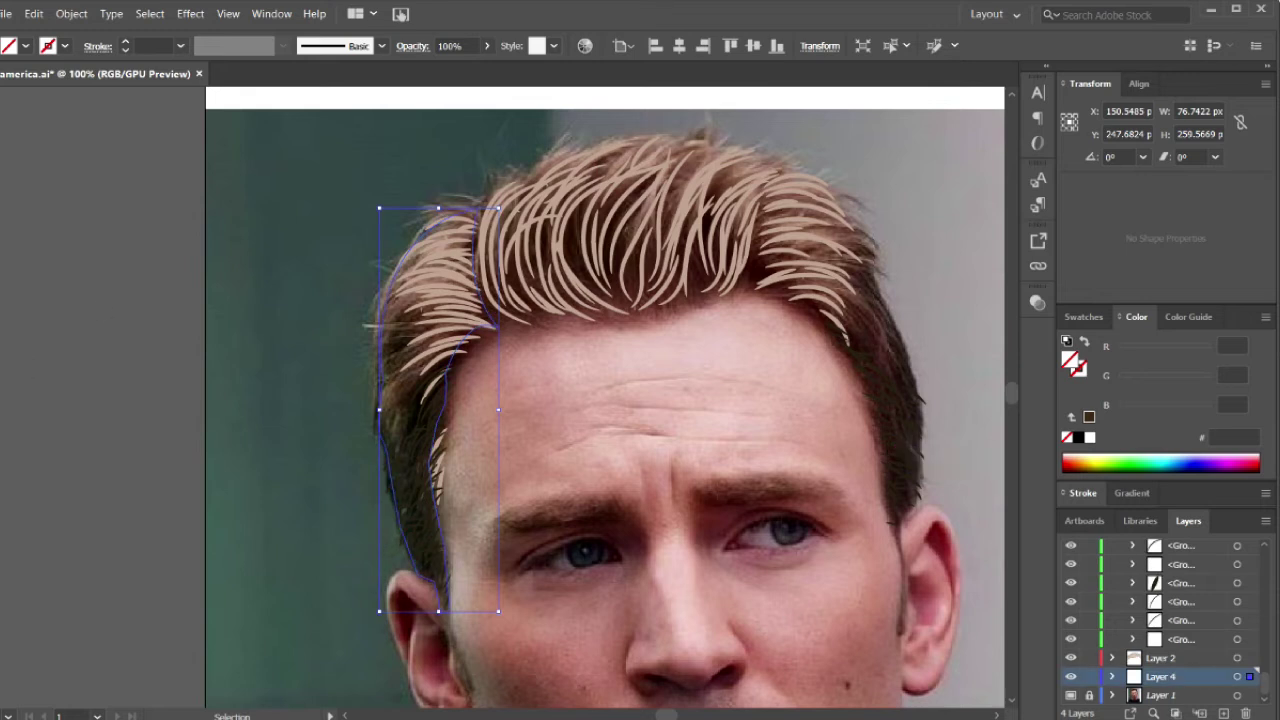
# - Sample brown #483423 from the photo's hair into the side-hair shape's fill
pyautogui.press('i')
pyautogui.click(404, 380)
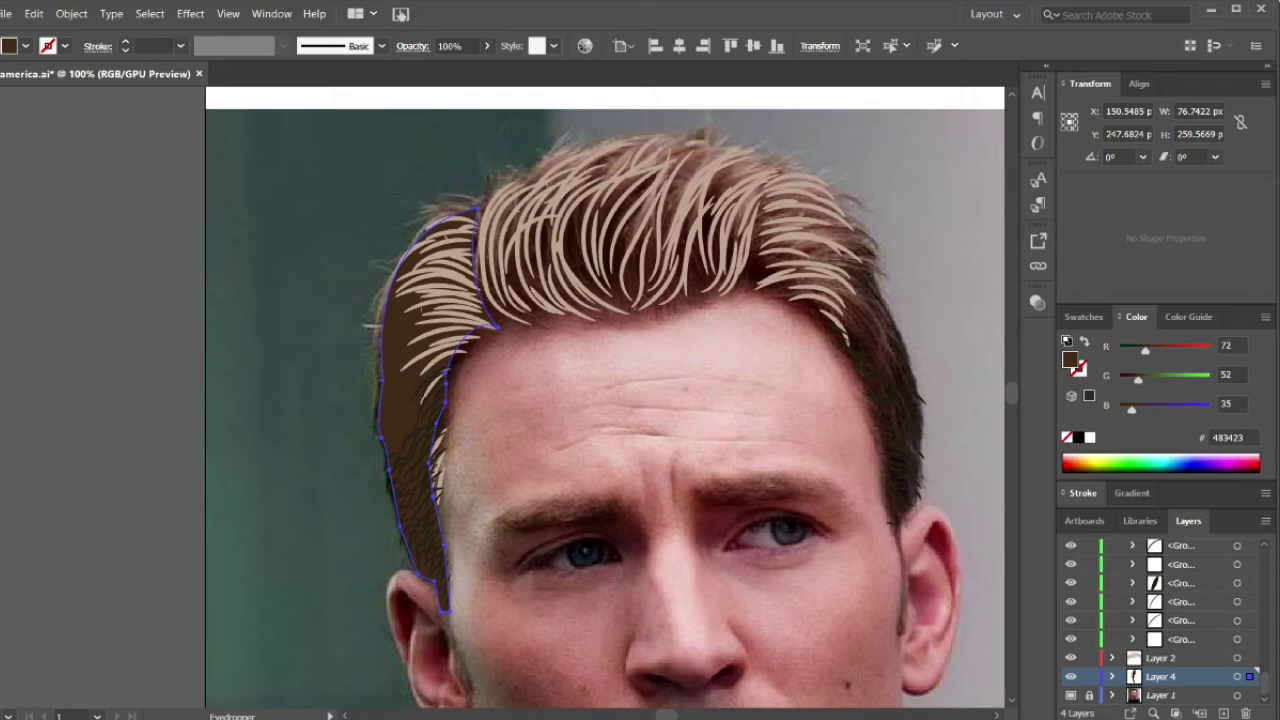
pyautogui.click(110, 14)
pyautogui.click(71, 14)
pyautogui.click(71, 14)
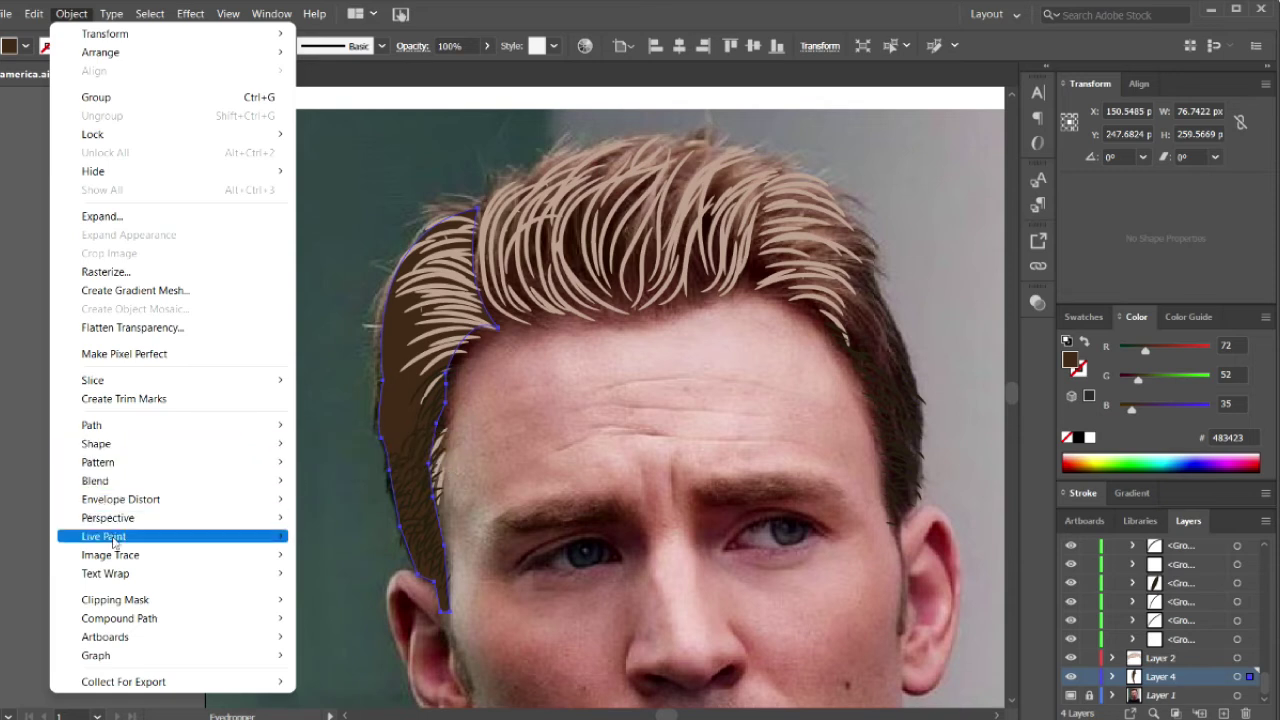
# - Apply a Gaussian Blur with a radius of about 7.2 px to the brown side-hair shape
pyautogui.click(150, 14)
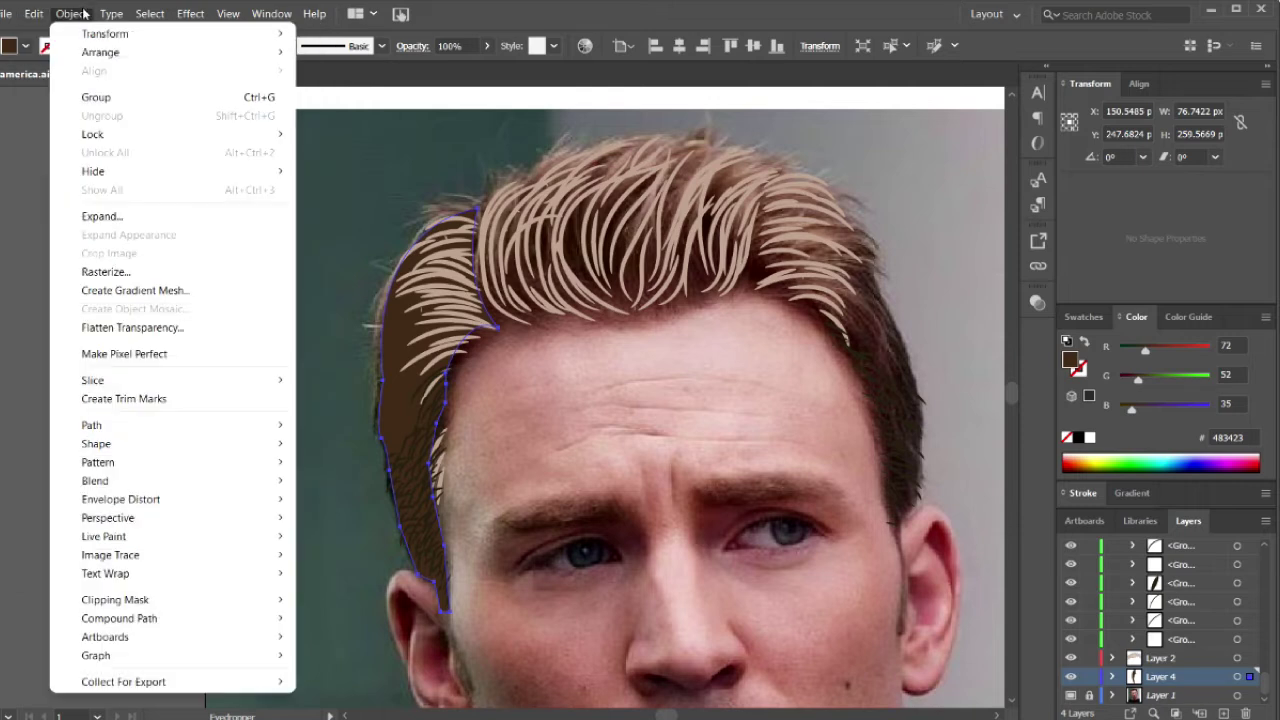
pyautogui.moveTo(190, 14)
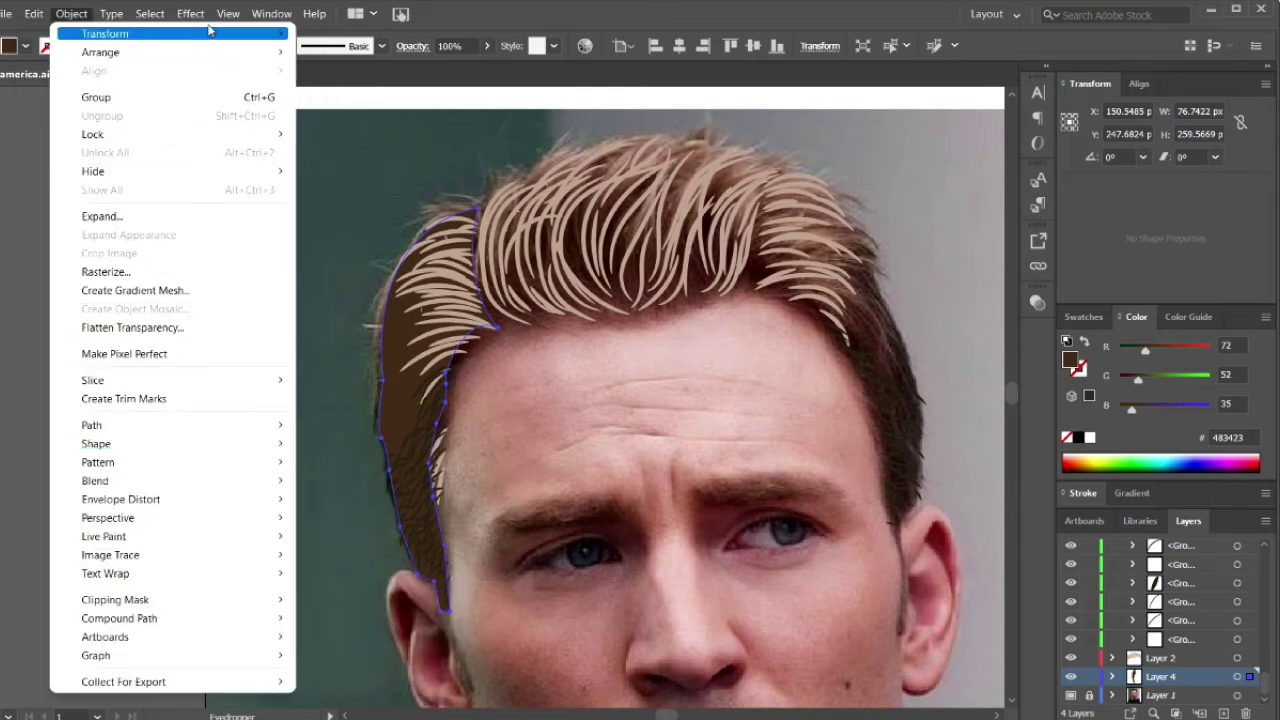
pyautogui.moveTo(230, 358)
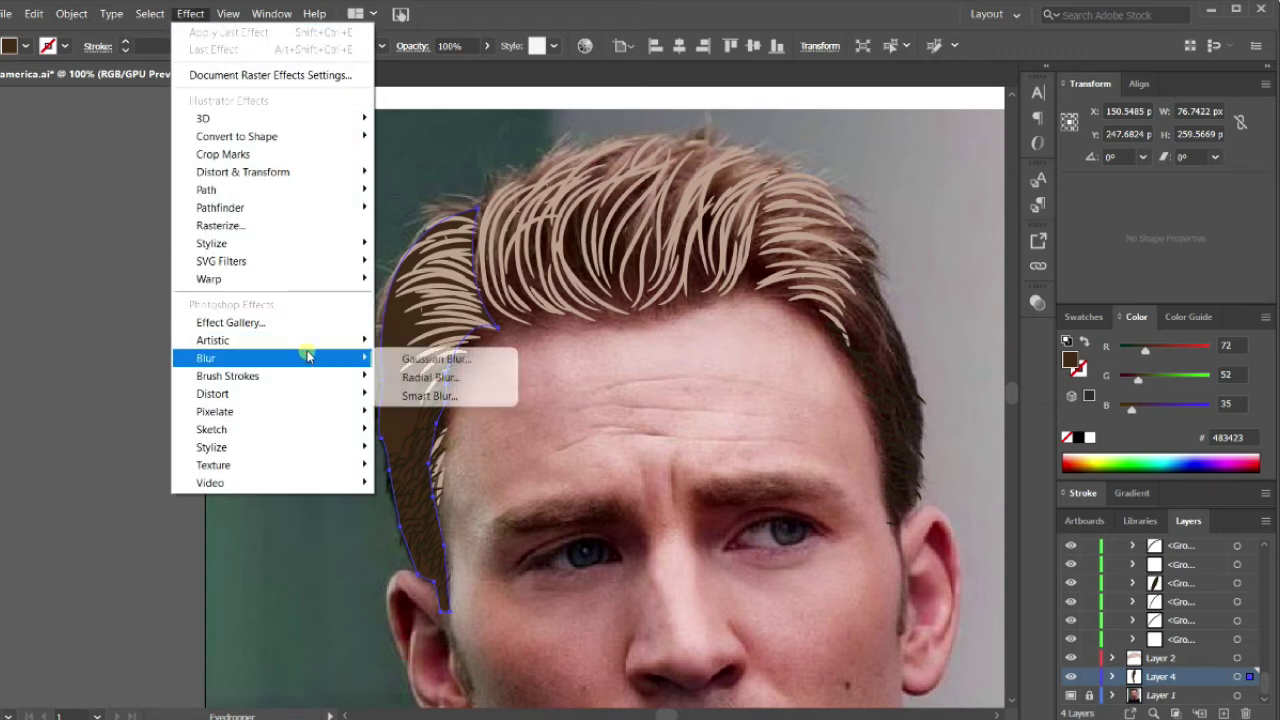
pyautogui.click(390, 357)
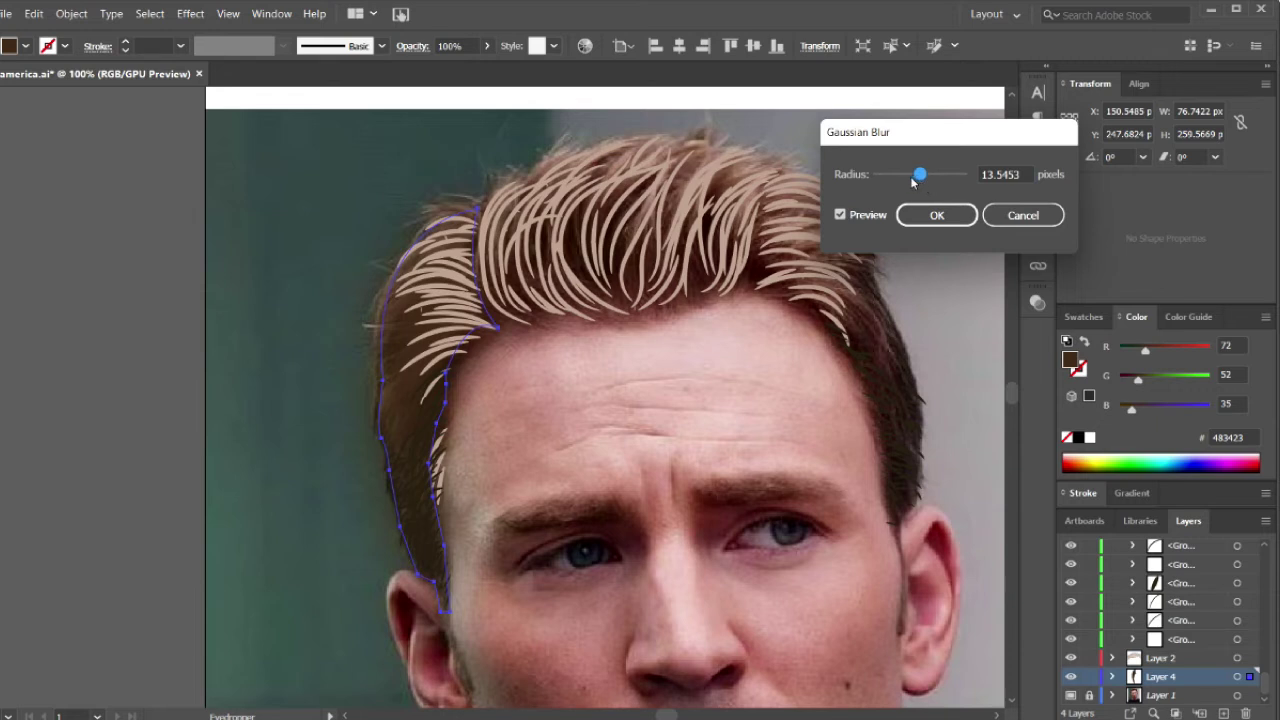
pyautogui.moveTo(918, 175); pyautogui.dragTo(905, 175)
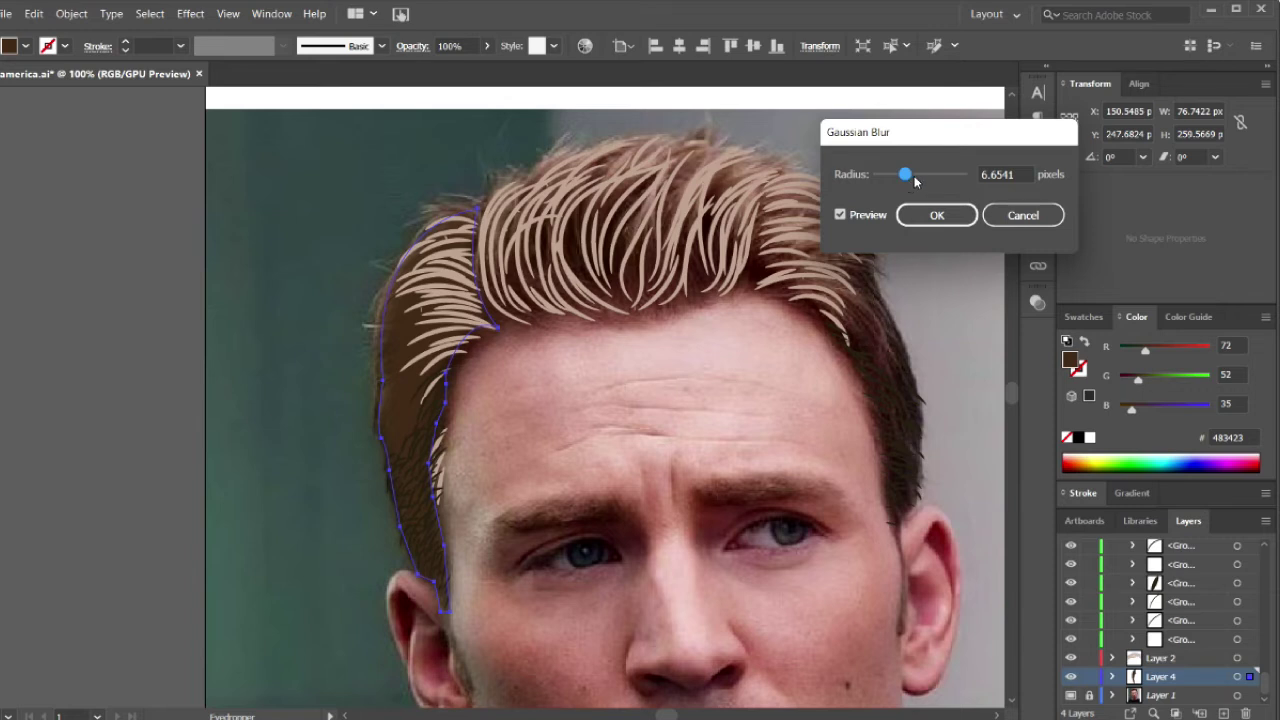
pyautogui.moveTo(906, 176); pyautogui.dragTo(879, 190)
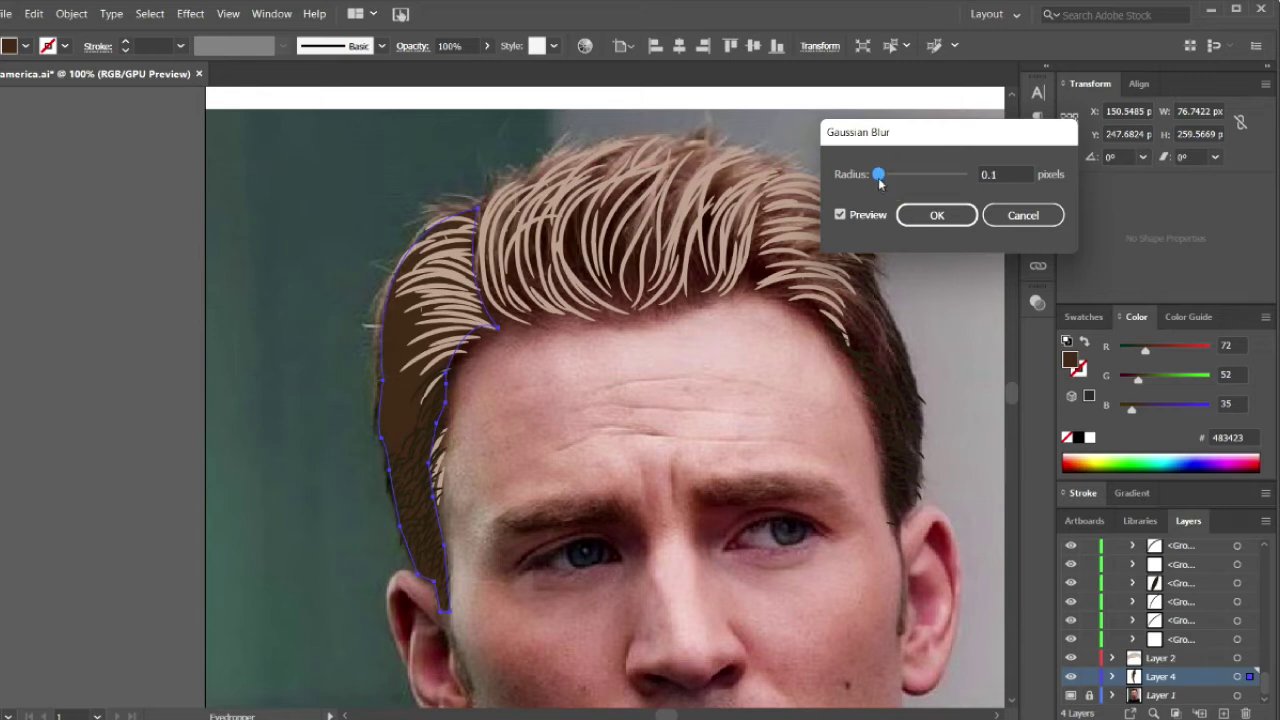
pyautogui.moveTo(879, 180); pyautogui.dragTo(908, 176)
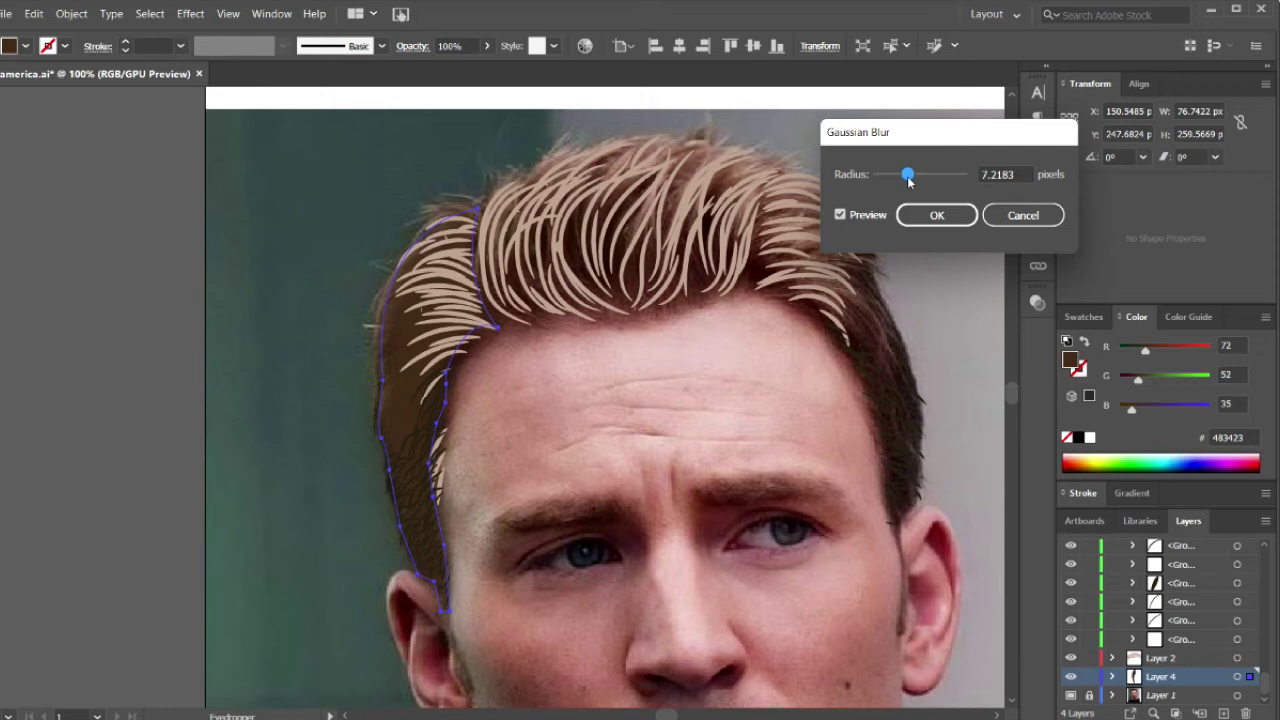
pyautogui.click(929, 212)
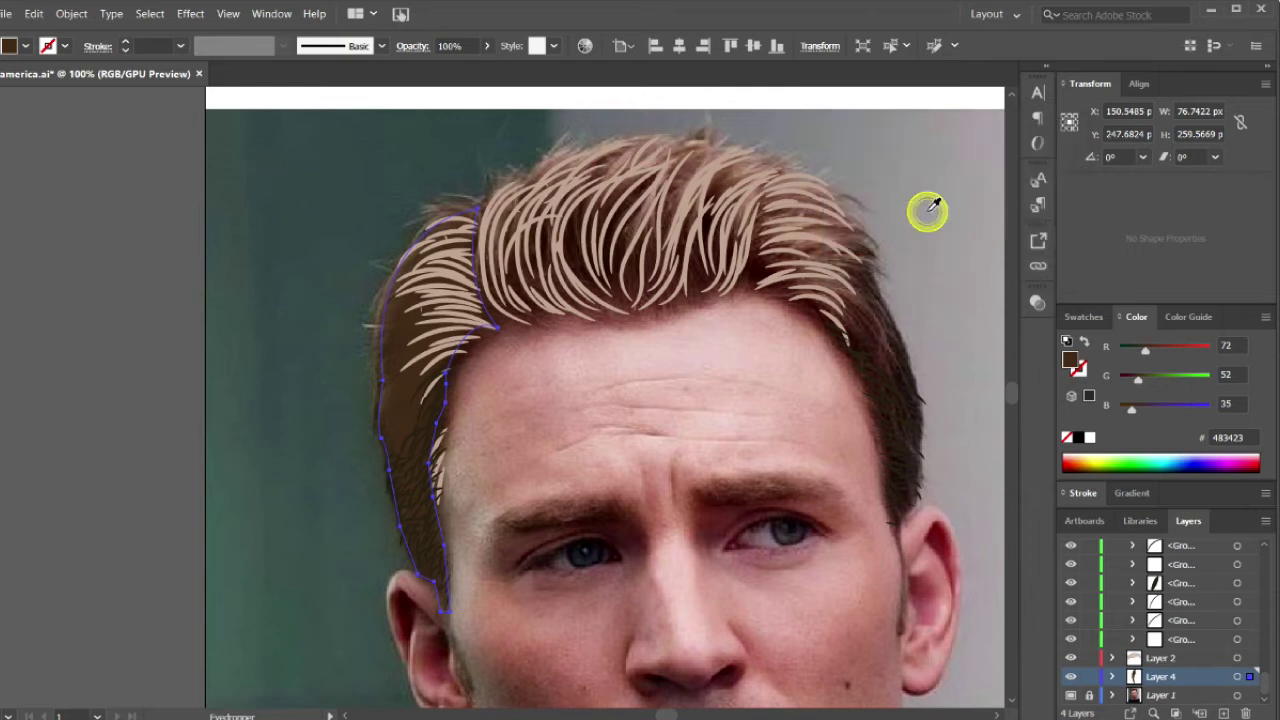
pyautogui.press('v')
pyautogui.click(906, 228)
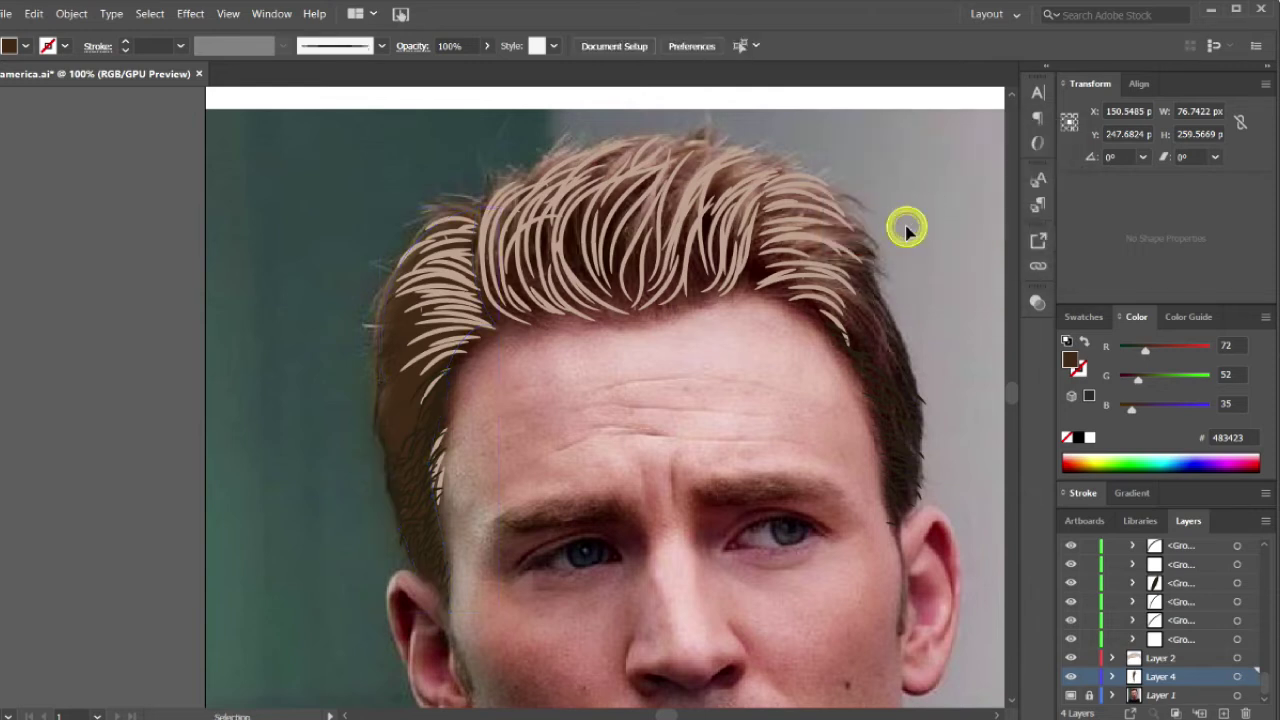
# - Fit the artboard in view and collapse Layer 3 in the Layers panel
pyautogui.press('a')
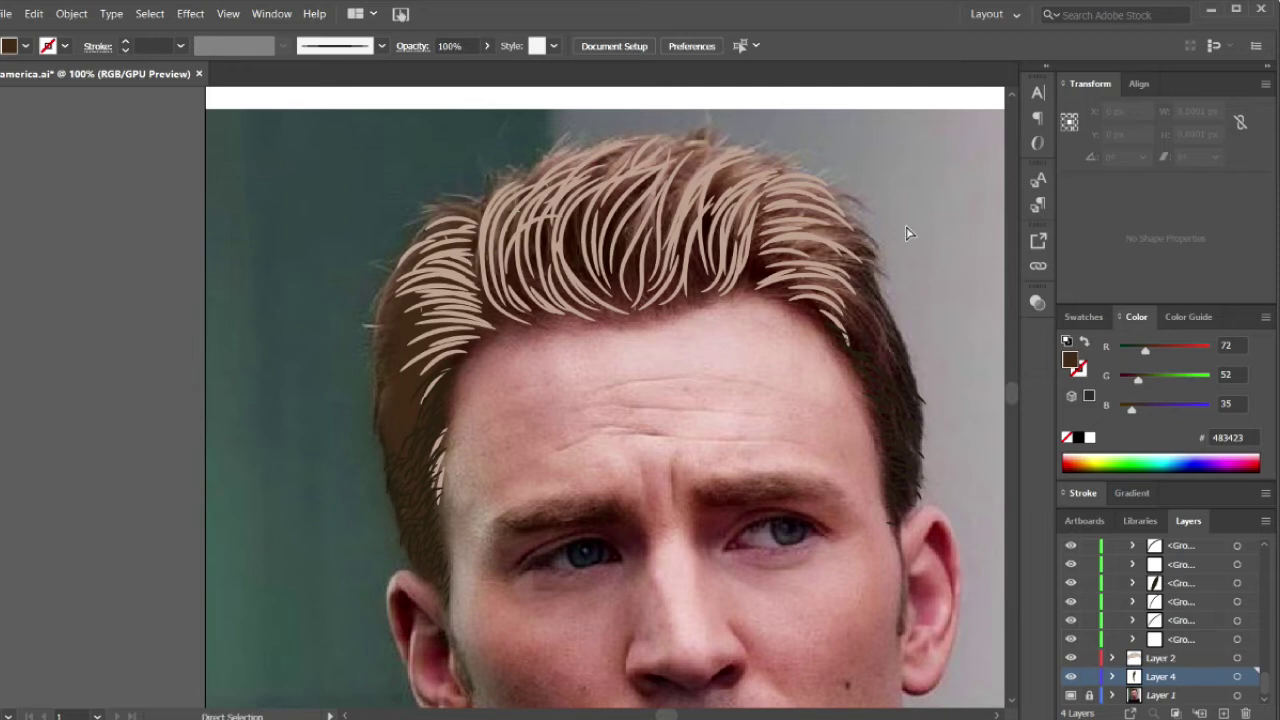
pyautogui.hotkey('ctrl', '0')
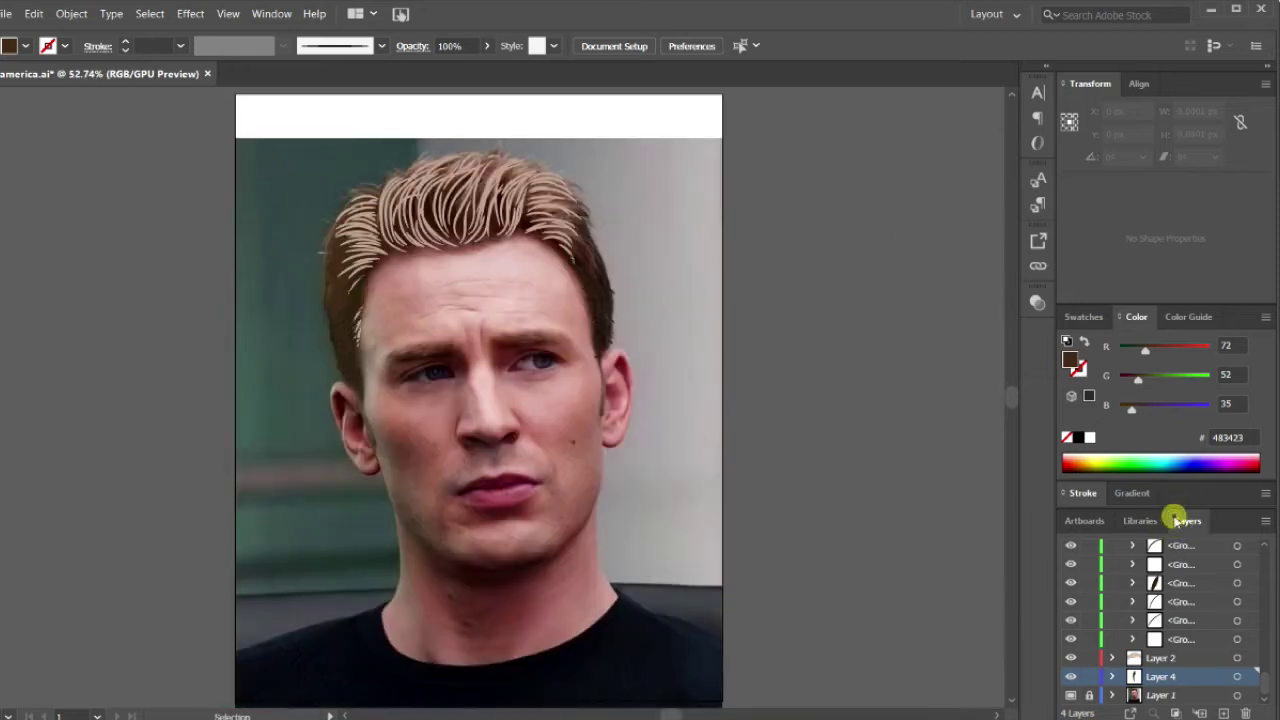
pyautogui.scroll(3, 1103, 595)
pyautogui.scroll(3, 1103, 594)
pyautogui.scroll(3, 1103, 593)
pyautogui.scroll(3, 1104, 592)
pyautogui.scroll(2, 1104, 592)
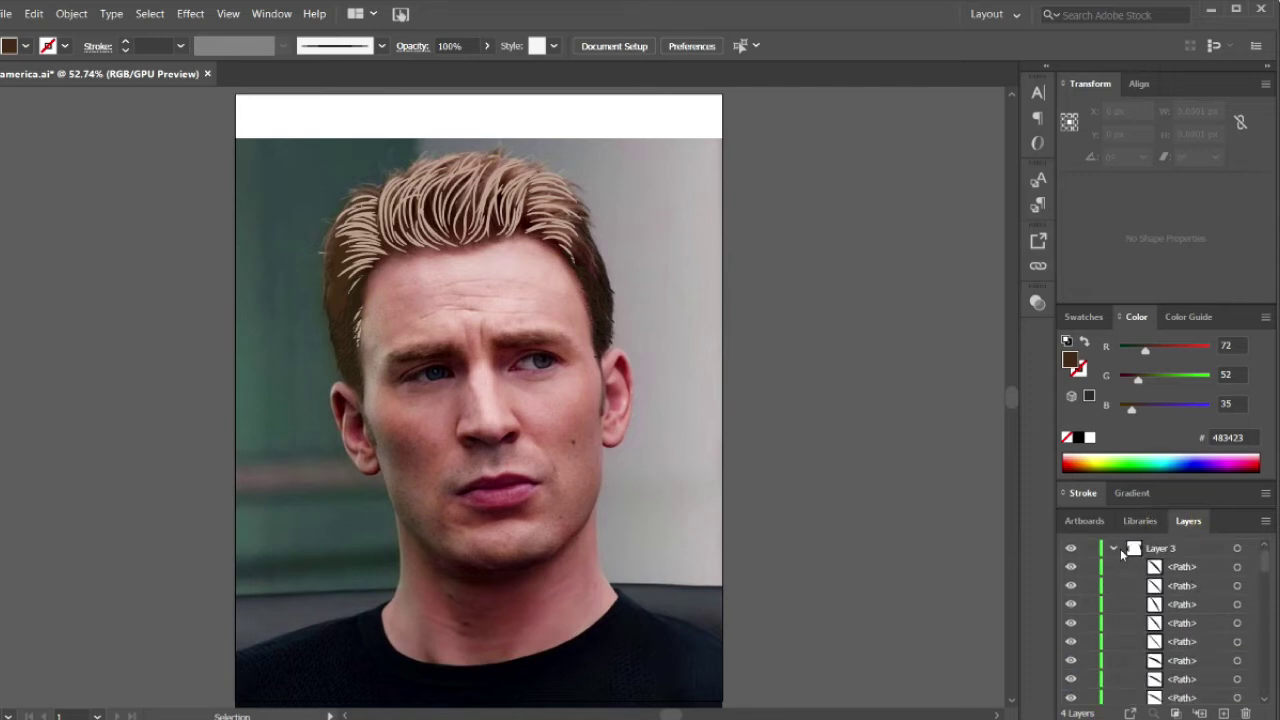
pyautogui.click(1114, 549)
pyautogui.click(1113, 550)
pyautogui.click(1113, 550)
pyautogui.click(1072, 603)
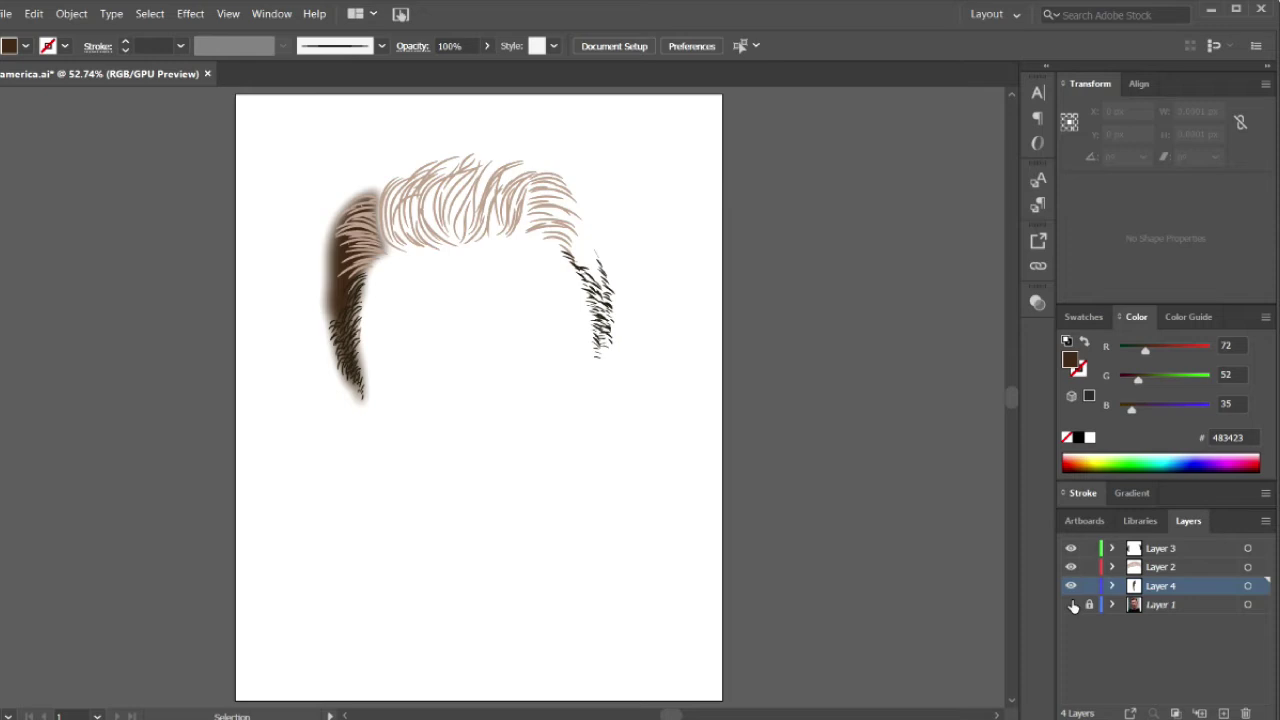
# - Show the face photo layer again and zoom in to 200% on the eyes and brows
pyautogui.click(1069, 601)
pyautogui.click(1070, 603)
pyautogui.click(1069, 605)
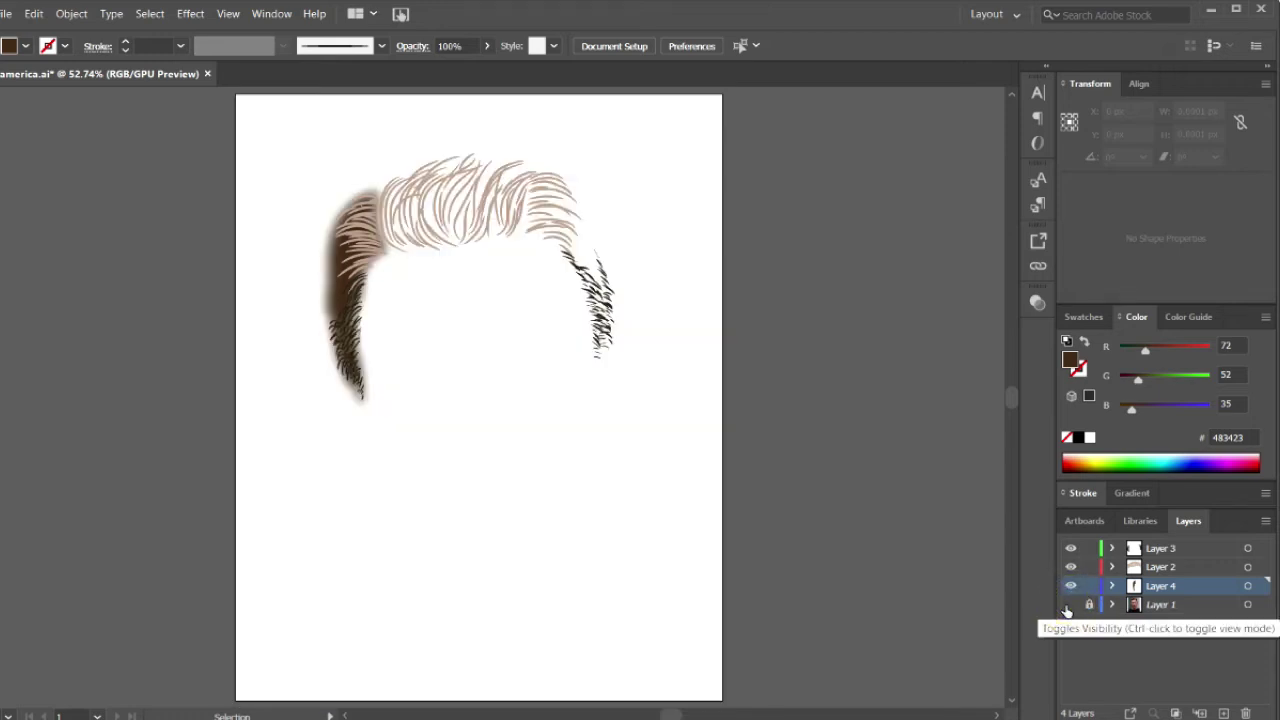
pyautogui.click(1069, 604)
pyautogui.hotkey('ctrl', '+')
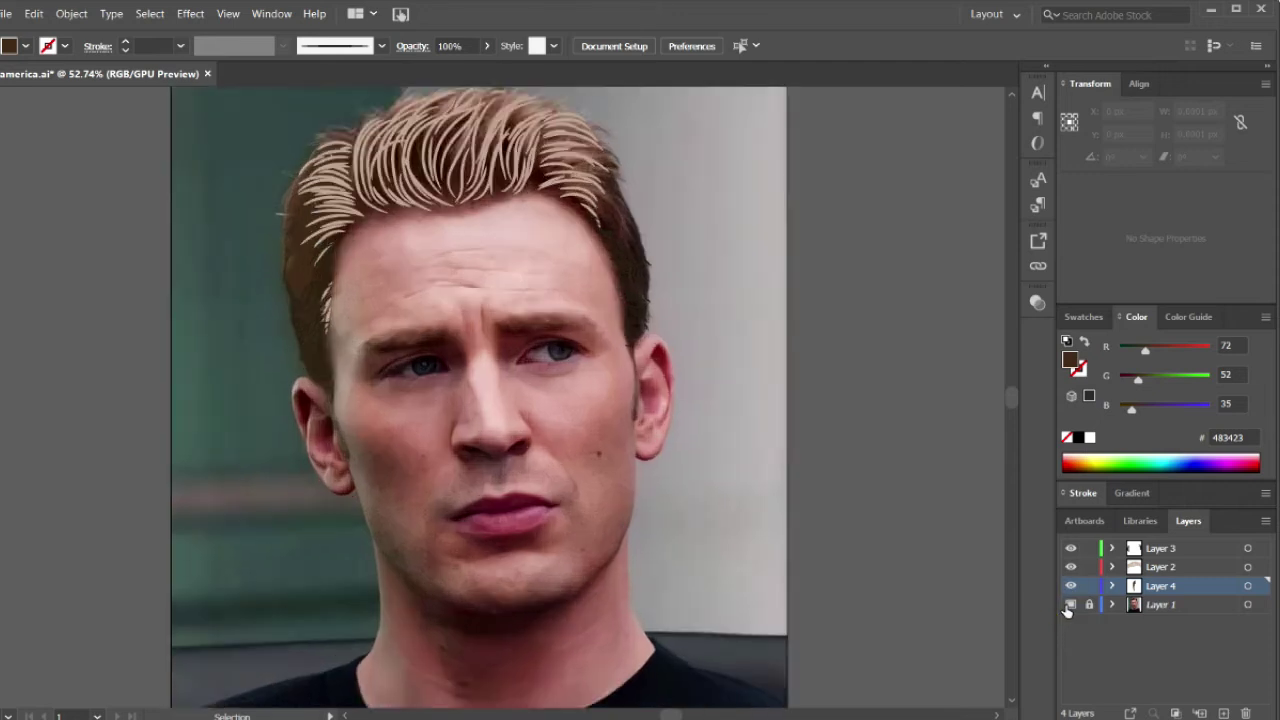
pyautogui.hotkey('ctrl', '+')
pyautogui.hotkey('ctrl', '+')
pyautogui.hotkey('ctrl', '+')
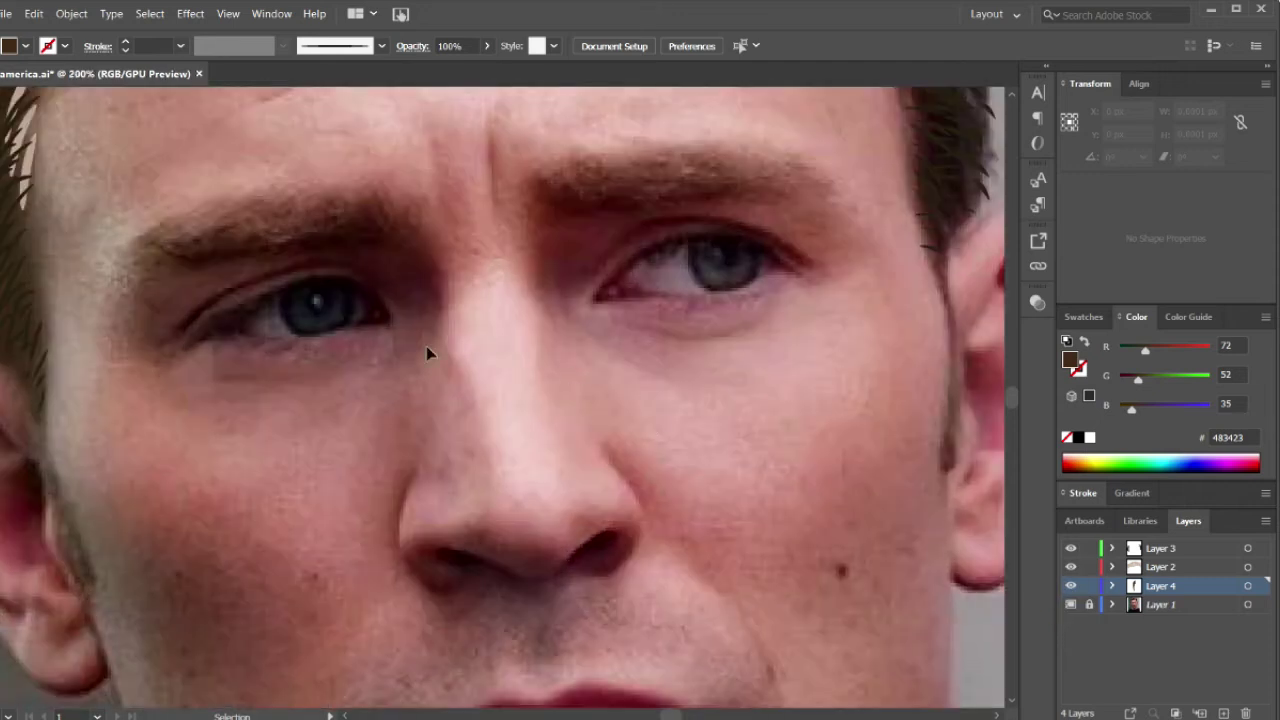
# - Deselect the hair outline and switch to the Paintbrush with a dark stroke colour
pyautogui.hscroll(-2, 414, 357)
pyautogui.hscroll(-5, 414, 357)
pyautogui.scroll(2, 414, 357)
pyautogui.scroll(3, 410, 358)
pyautogui.scroll(3, 410, 358)
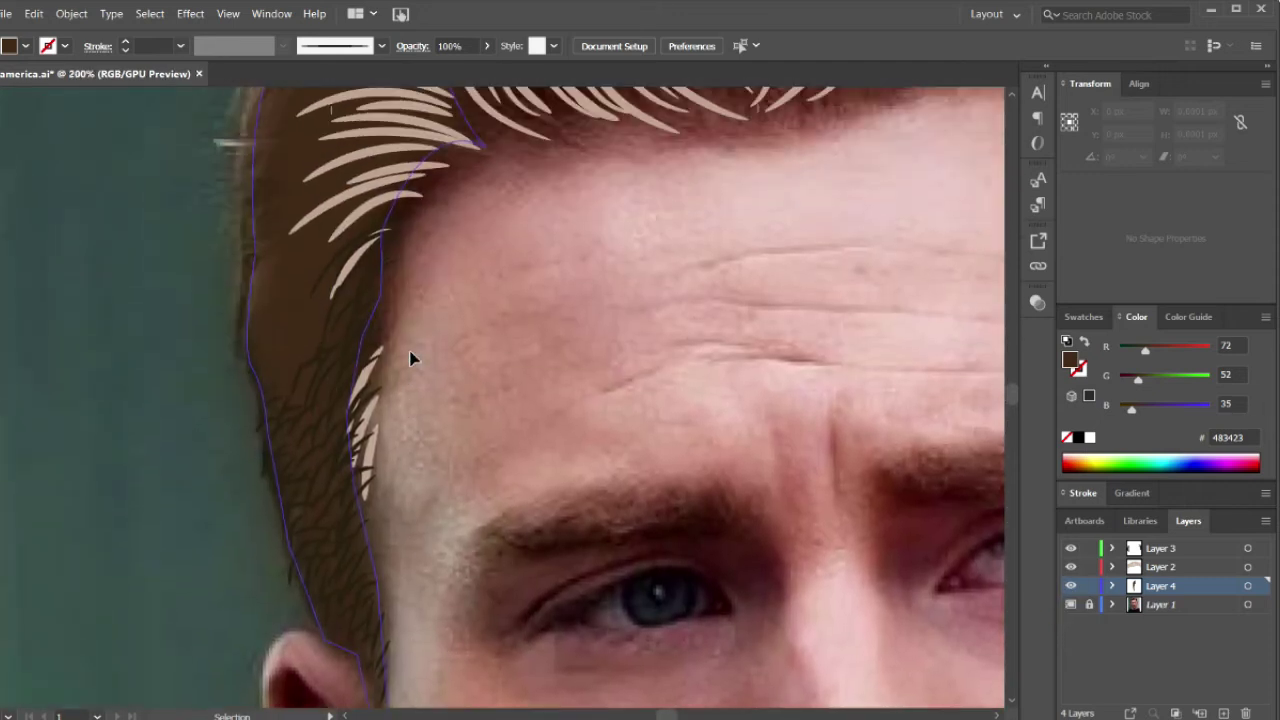
pyautogui.click(390, 317)
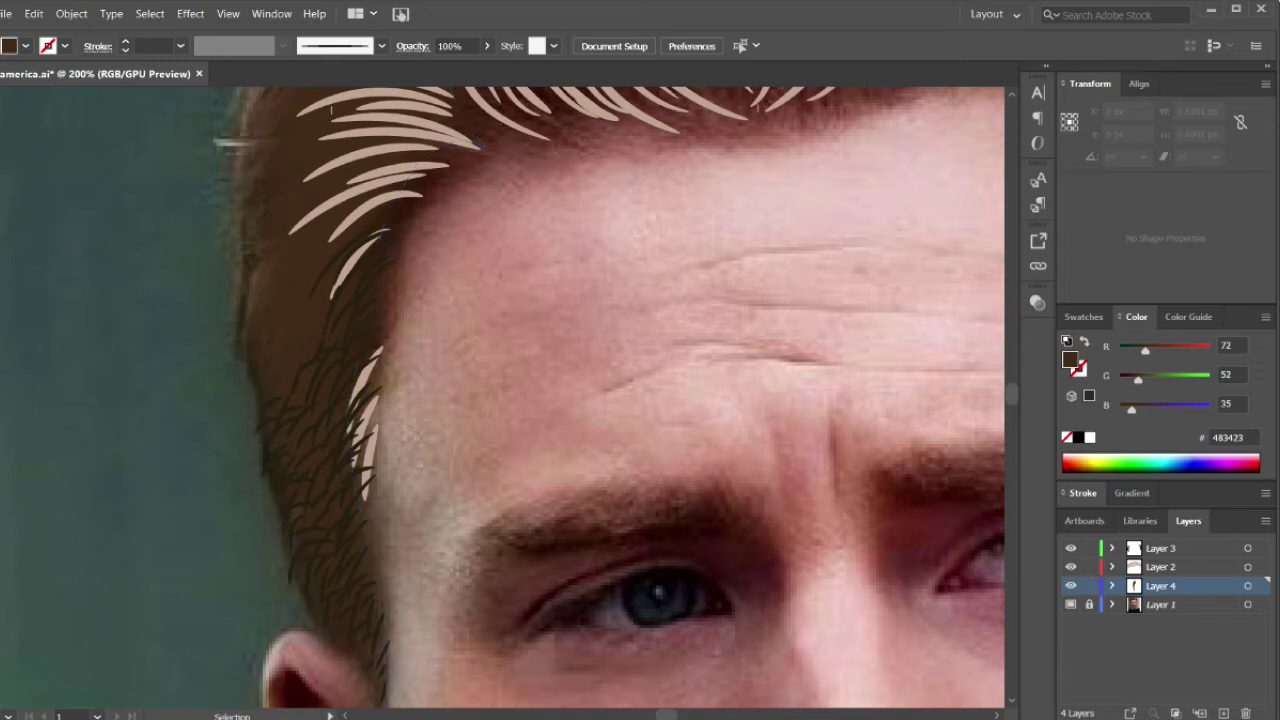
pyautogui.scroll(1, 390, 317)
pyautogui.press('b')
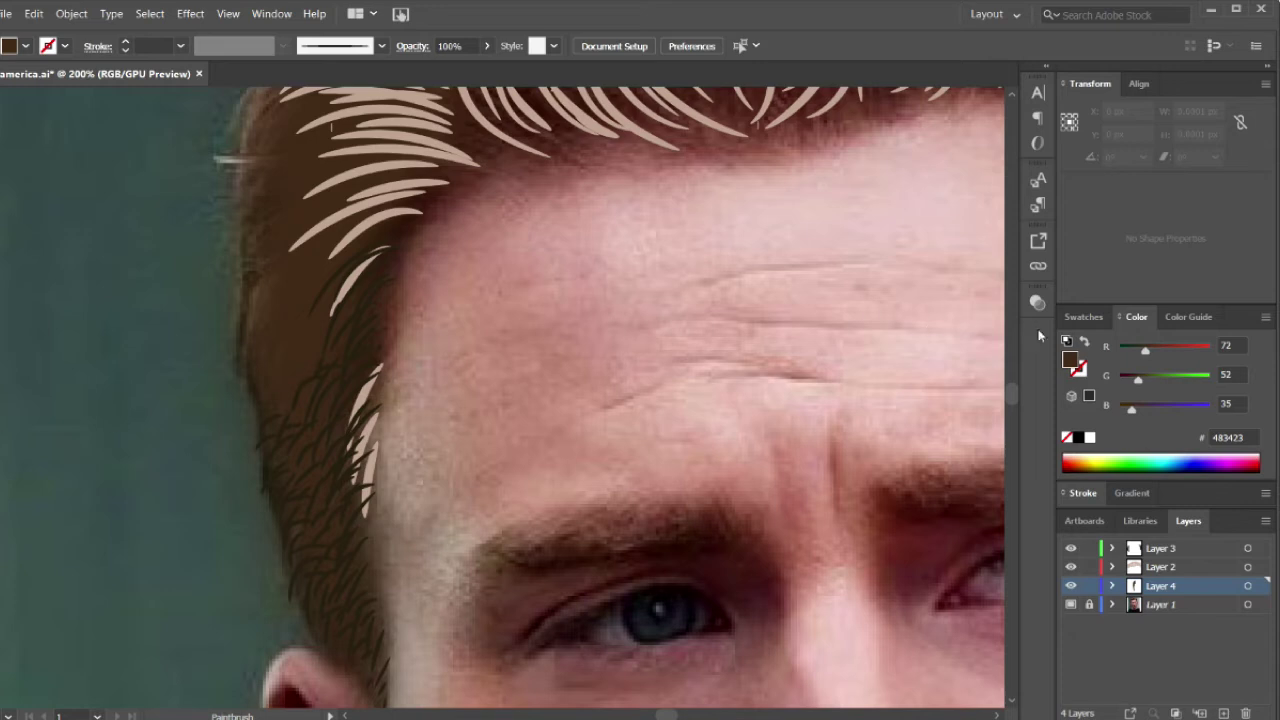
pyautogui.click(1178, 322)
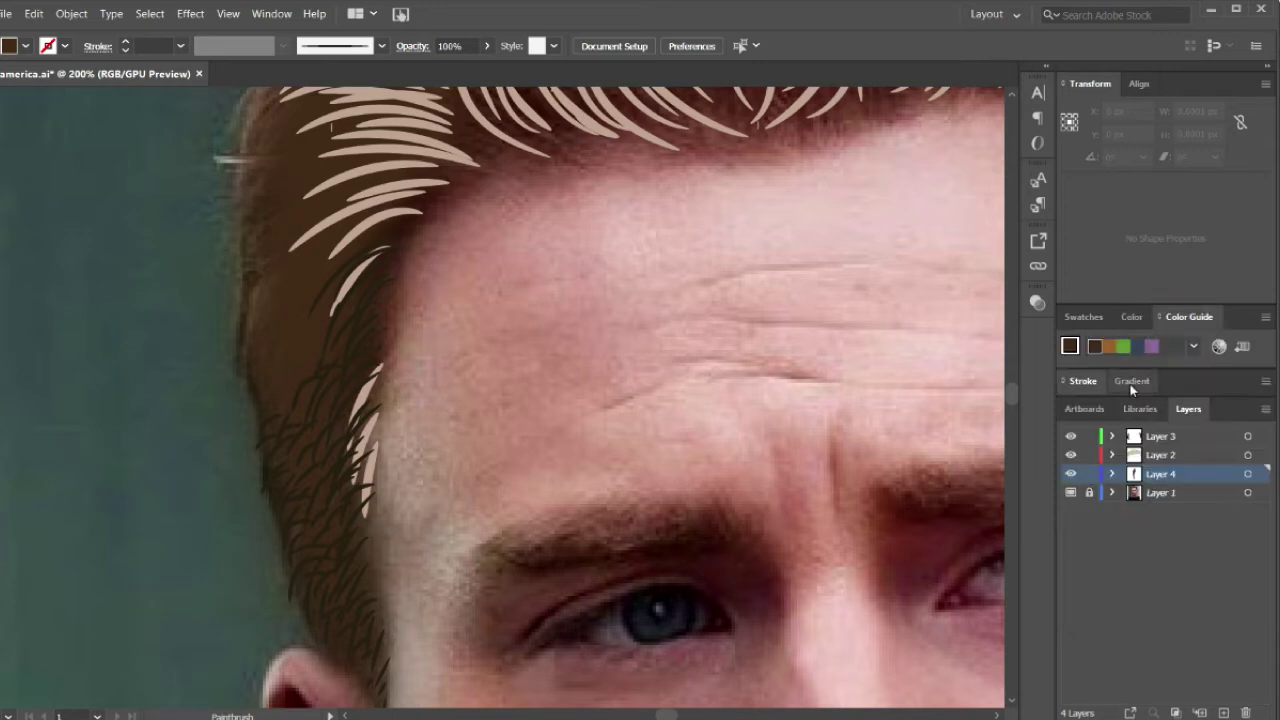
pyautogui.click(1191, 346)
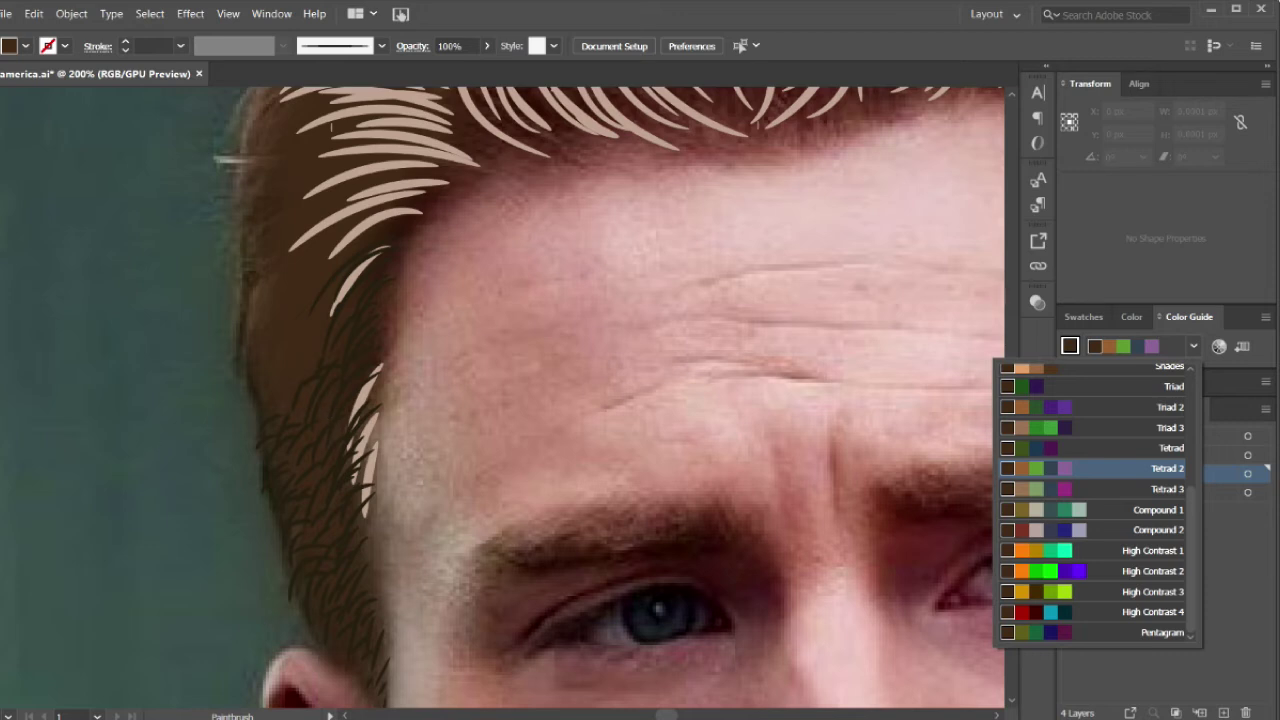
pyautogui.click(347, 122)
# - Paint two short dark strokes under the tan strands at the temple hairline
pyautogui.moveTo(374, 169)
pyautogui.mouseDown()
pyautogui.moveTo(413, 172)
pyautogui.moveTo(360, 188)
pyautogui.mouseUp()
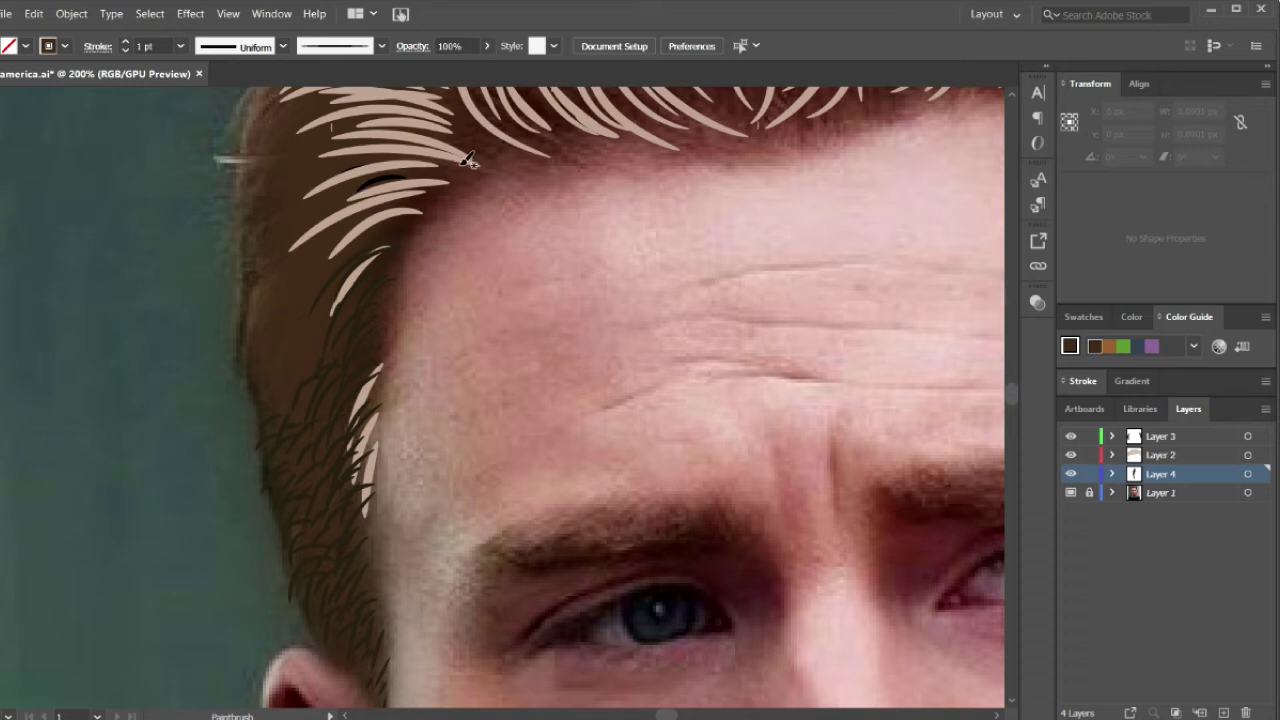
pyautogui.moveTo(492, 152); pyautogui.dragTo(450, 142)
pyautogui.hscroll(-3, 388, 128)
pyautogui.scroll(1, 400, 160)
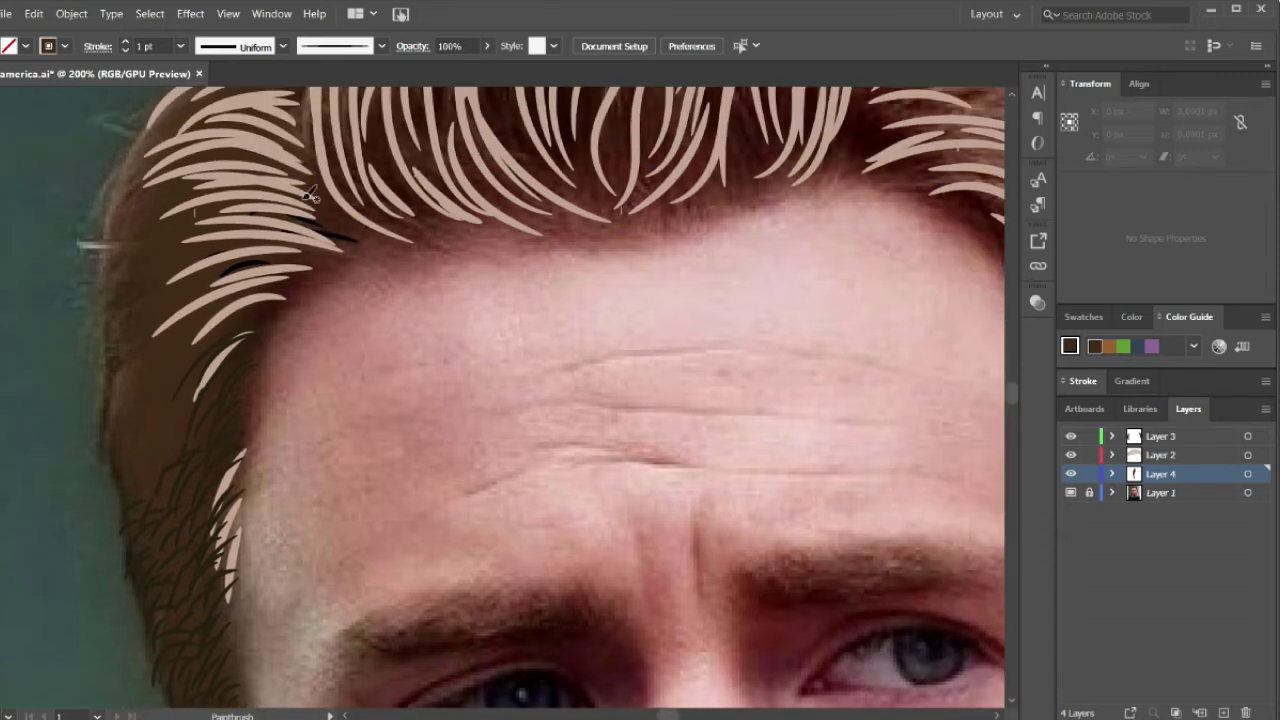
# - Paint short dark shading strokes under the strands across the left hairline
pyautogui.rightClick(293, 240)
pyautogui.click(234, 371)
pyautogui.moveTo(265, 320); pyautogui.dragTo(218, 336)
pyautogui.moveTo(300, 291); pyautogui.dragTo(250, 292)
pyautogui.moveTo(309, 246); pyautogui.dragTo(245, 256)
pyautogui.moveTo(280, 206); pyautogui.dragTo(224, 213)
pyautogui.moveTo(286, 172); pyautogui.dragTo(234, 187)
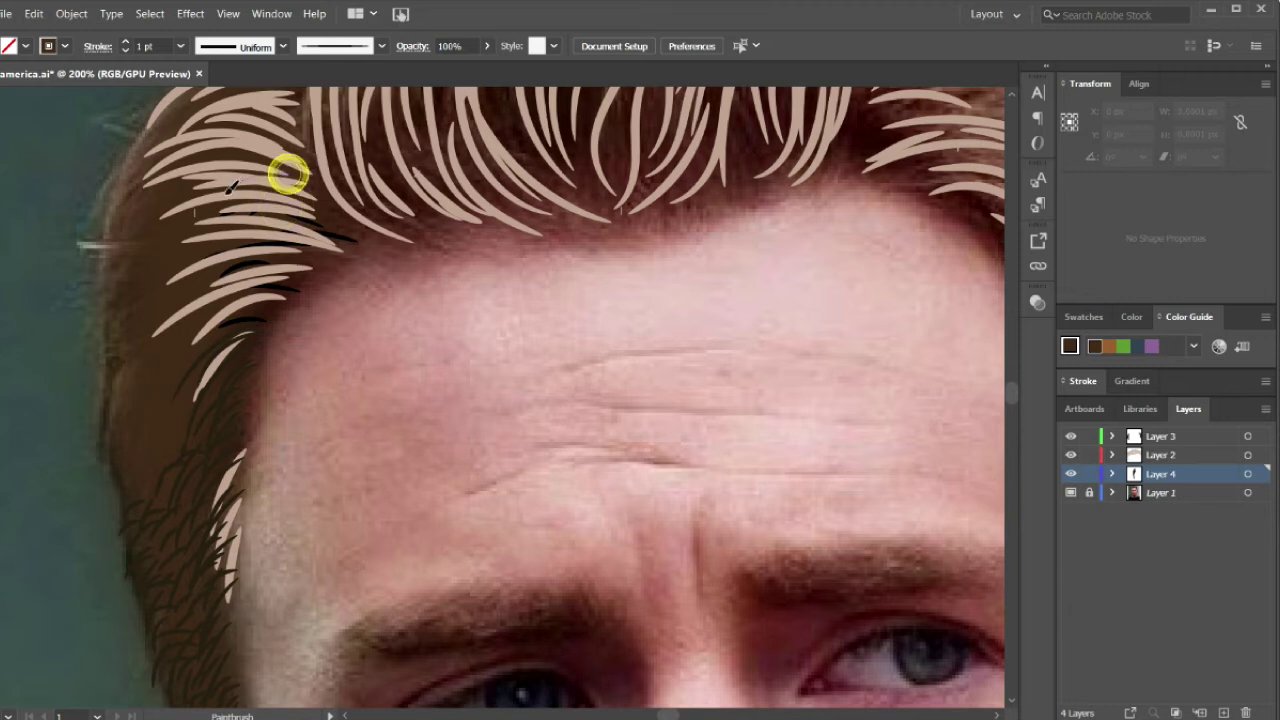
pyautogui.moveTo(300, 152)
pyautogui.mouseDown()
pyautogui.moveTo(235, 165)
pyautogui.moveTo(232, 128)
pyautogui.mouseUp()
pyautogui.moveTo(274, 171)
pyautogui.mouseDown()
pyautogui.moveTo(228, 180)
pyautogui.moveTo(207, 155)
pyautogui.mouseUp()
pyautogui.moveTo(266, 229)
pyautogui.mouseDown()
pyautogui.moveTo(208, 234)
pyautogui.moveTo(167, 273)
pyautogui.mouseUp()
# - Add more dark strokes along the upper-left hairline between the tan strands
pyautogui.scroll(2, 323, 153)
pyautogui.moveTo(285, 203); pyautogui.dragTo(215, 215)
pyautogui.moveTo(283, 188); pyautogui.dragTo(203, 193)
pyautogui.moveTo(292, 160); pyautogui.dragTo(215, 190)
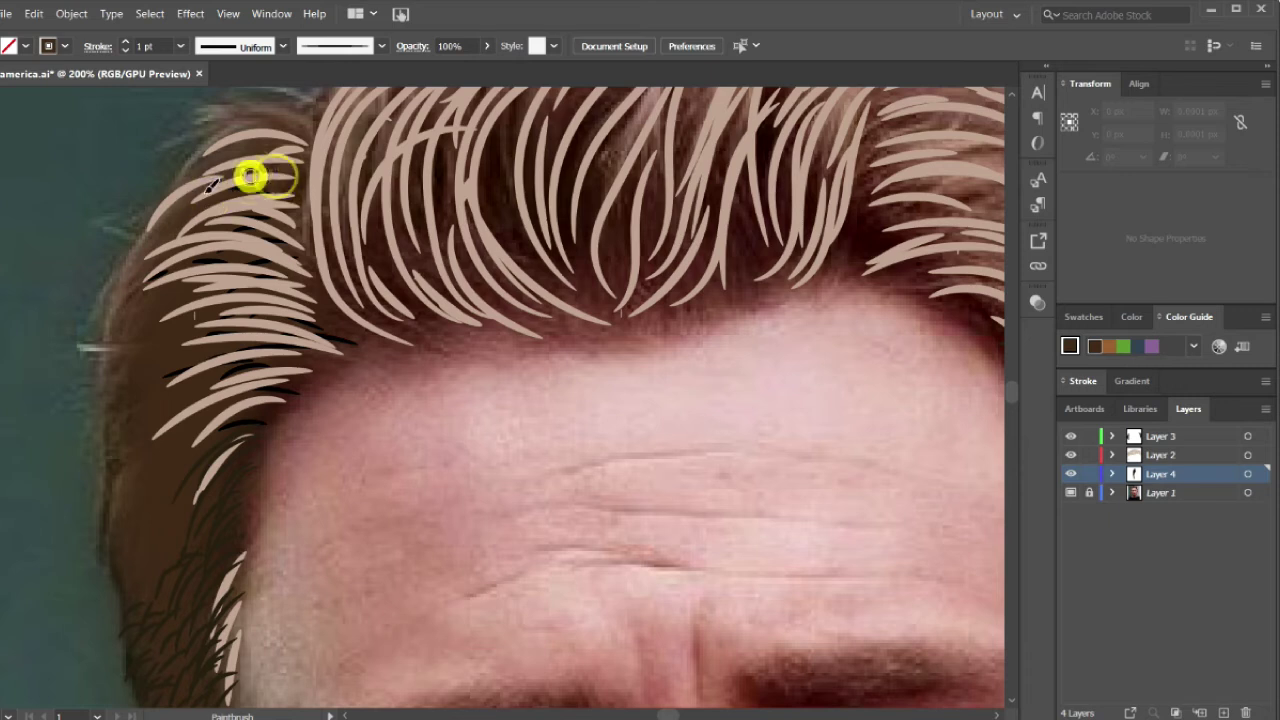
pyautogui.moveTo(300, 150); pyautogui.dragTo(212, 185)
pyautogui.moveTo(310, 143); pyautogui.dragTo(228, 142)
pyautogui.moveTo(288, 214); pyautogui.dragTo(215, 228)
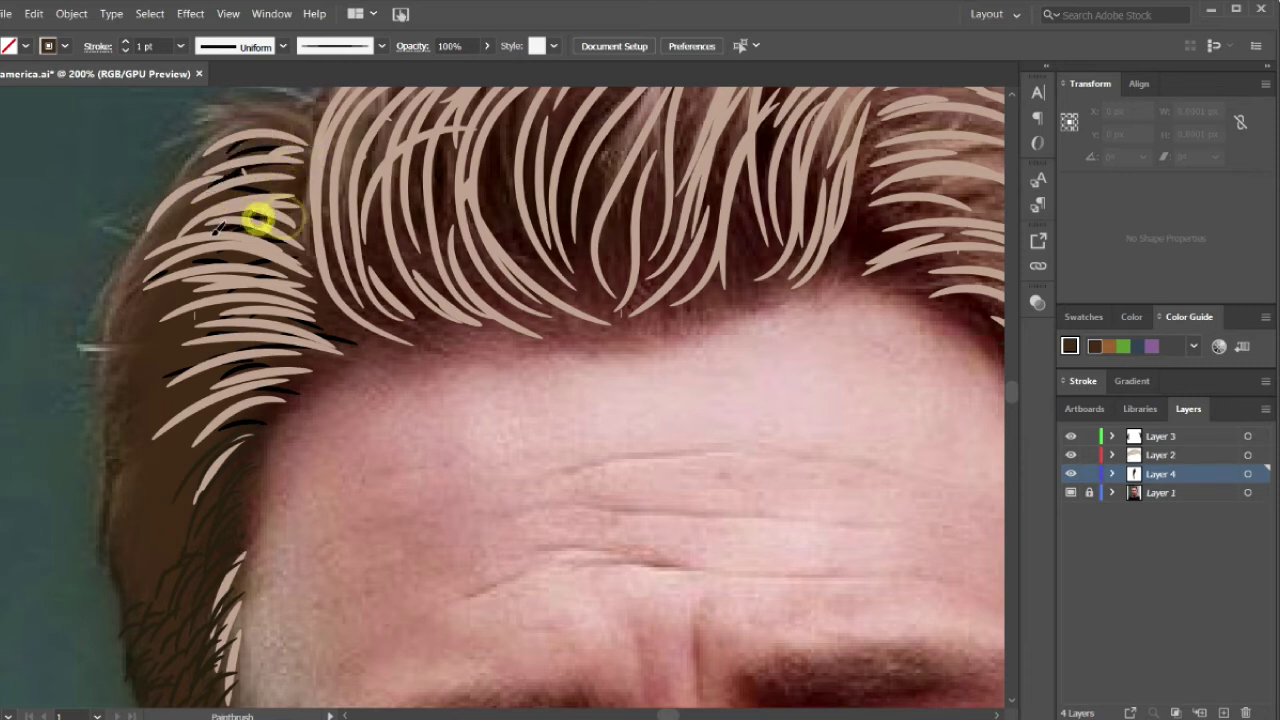
pyautogui.moveTo(305, 256); pyautogui.dragTo(212, 246)
pyautogui.moveTo(297, 234); pyautogui.dragTo(246, 206)
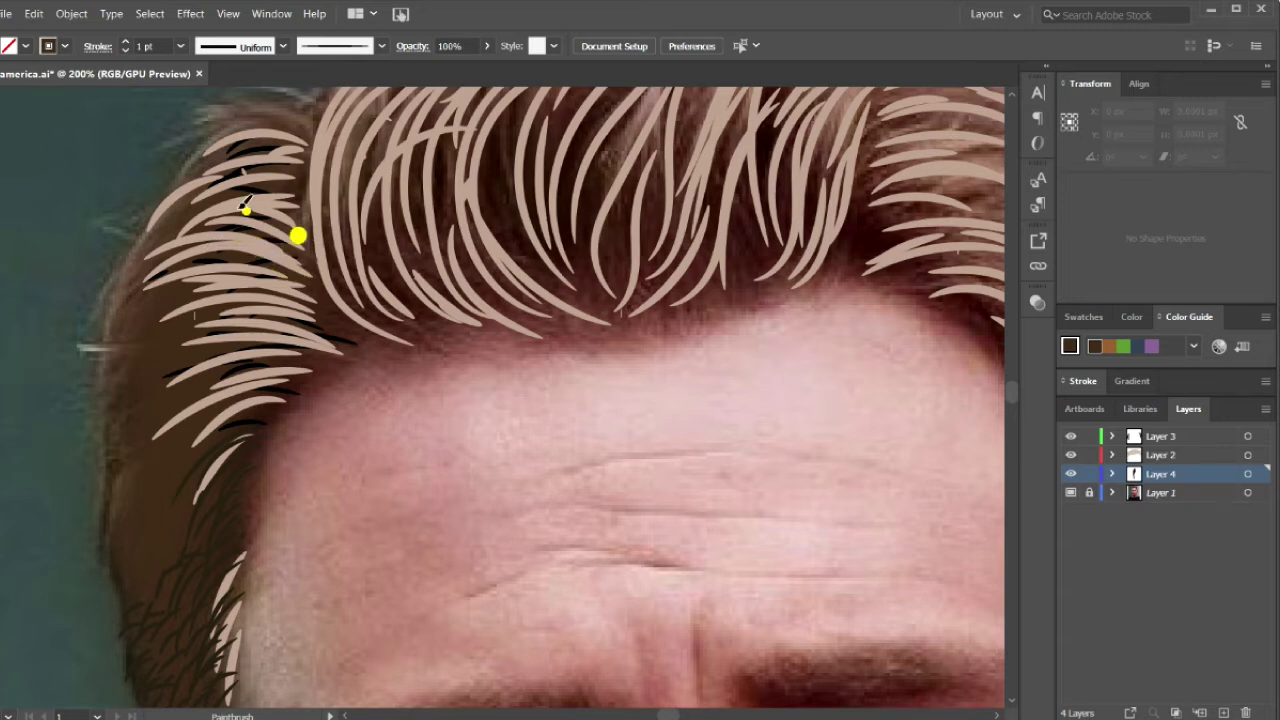
pyautogui.scroll(-3, 390, 257)
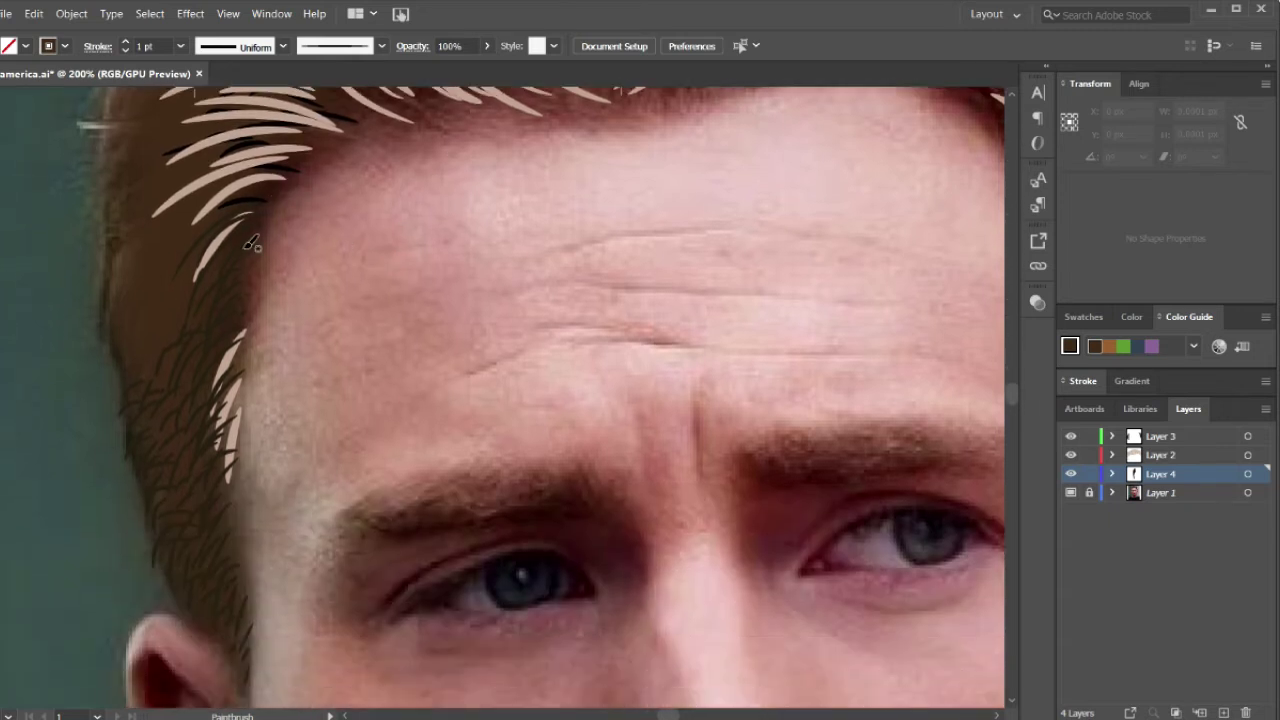
# - Paint short dark strokes down the temple and sideburn toward the ear
pyautogui.moveTo(214, 283)
pyautogui.mouseDown()
pyautogui.moveTo(200, 300)
pyautogui.moveTo(192, 390)
pyautogui.mouseUp()
pyautogui.moveTo(236, 318); pyautogui.dragTo(212, 356)
pyautogui.moveTo(214, 429)
pyautogui.mouseDown()
pyautogui.moveTo(180, 480)
pyautogui.moveTo(206, 550)
pyautogui.mouseUp()
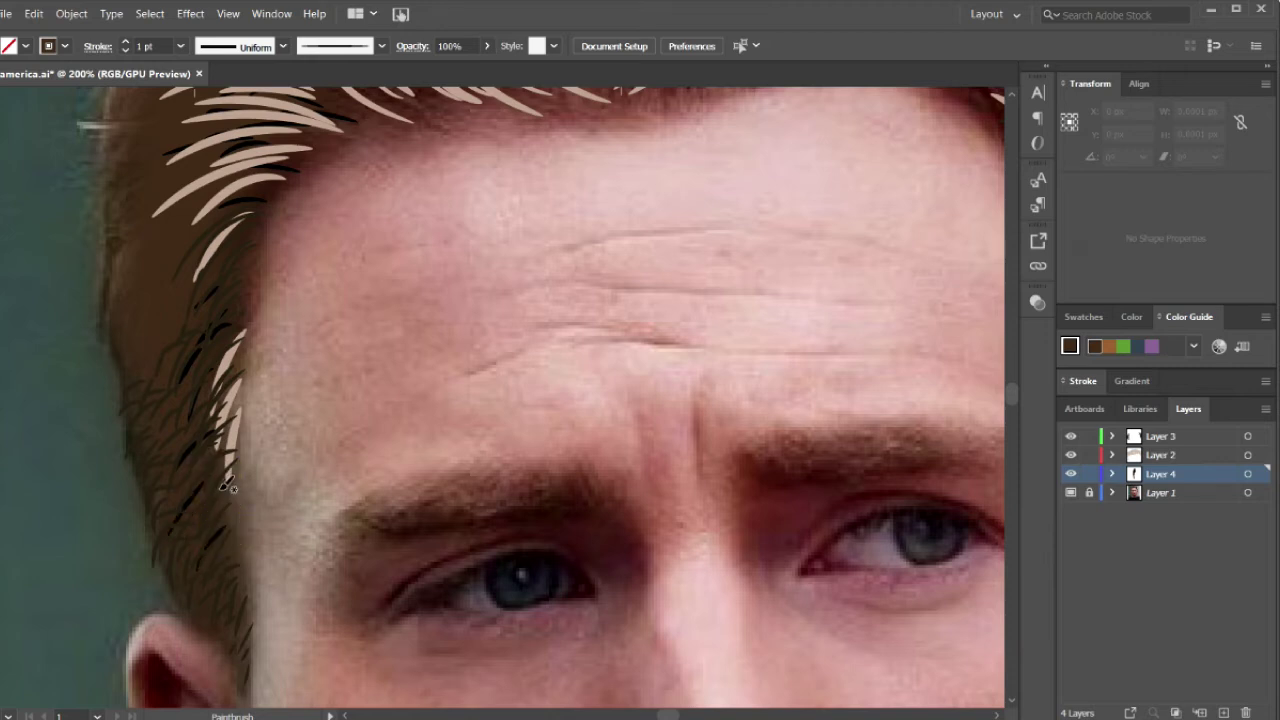
pyautogui.moveTo(186, 500)
pyautogui.mouseDown()
pyautogui.moveTo(150, 422)
pyautogui.moveTo(174, 378)
pyautogui.mouseUp()
pyautogui.moveTo(132, 418); pyautogui.dragTo(190, 364)
pyautogui.moveTo(160, 446); pyautogui.dragTo(205, 366)
pyautogui.moveTo(150, 528)
pyautogui.mouseDown()
pyautogui.moveTo(160, 488)
pyautogui.moveTo(177, 508)
pyautogui.mouseUp()
pyautogui.moveTo(196, 606)
pyautogui.mouseDown()
pyautogui.moveTo(183, 563)
pyautogui.moveTo(224, 646)
pyautogui.moveTo(248, 640)
pyautogui.mouseUp()
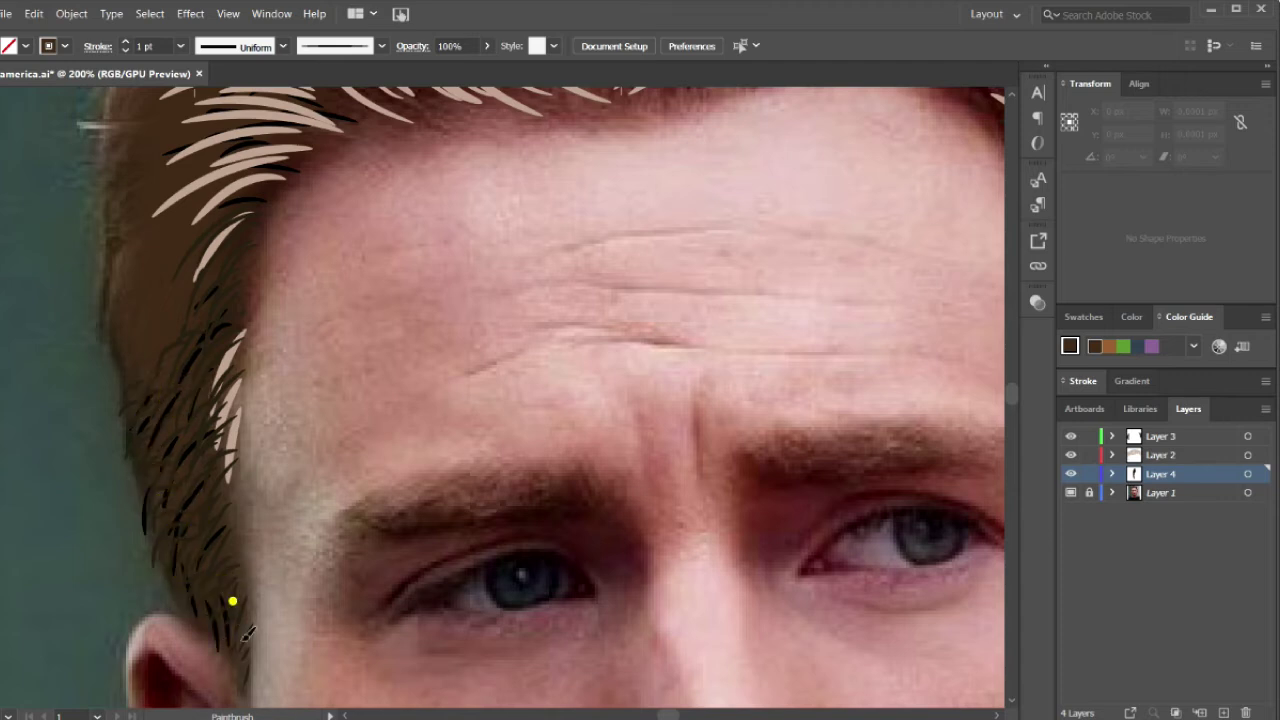
pyautogui.scroll(-1, 248, 670)
pyautogui.scroll(-3, 248, 670)
pyautogui.scroll(2, 257, 329)
pyautogui.scroll(5, 257, 329)
# - Texture the sideburn and fill gaps in the upper-left hairline with dark strokes
pyautogui.moveTo(200, 397)
pyautogui.mouseDown()
pyautogui.moveTo(140, 446)
pyautogui.moveTo(130, 470)
pyautogui.moveTo(150, 455)
pyautogui.moveTo(144, 470)
pyautogui.mouseUp()
pyautogui.moveTo(210, 356)
pyautogui.mouseDown()
pyautogui.moveTo(148, 428)
pyautogui.moveTo(128, 402)
pyautogui.moveTo(117, 414)
pyautogui.mouseUp()
pyautogui.moveTo(208, 334); pyautogui.dragTo(114, 450)
pyautogui.moveTo(202, 368)
pyautogui.mouseDown()
pyautogui.moveTo(128, 440)
pyautogui.moveTo(140, 395)
pyautogui.mouseUp()
pyautogui.moveTo(222, 330)
pyautogui.mouseDown()
pyautogui.moveTo(150, 380)
pyautogui.moveTo(135, 370)
pyautogui.mouseUp()
pyautogui.moveTo(232, 290)
pyautogui.mouseDown()
pyautogui.moveTo(185, 325)
pyautogui.moveTo(150, 320)
pyautogui.mouseUp()
pyautogui.moveTo(190, 226); pyautogui.dragTo(115, 292)
pyautogui.moveTo(172, 210)
pyautogui.mouseDown()
pyautogui.moveTo(112, 255)
pyautogui.moveTo(115, 242)
pyautogui.mouseUp()
pyautogui.moveTo(163, 182)
pyautogui.mouseDown()
pyautogui.moveTo(115, 228)
pyautogui.moveTo(120, 215)
pyautogui.mouseUp()
pyautogui.moveTo(177, 251); pyautogui.dragTo(135, 318)
pyautogui.moveTo(180, 275); pyautogui.dragTo(114, 354)
pyautogui.moveTo(187, 317)
pyautogui.mouseDown()
pyautogui.moveTo(142, 355)
pyautogui.moveTo(138, 398)
pyautogui.mouseUp()
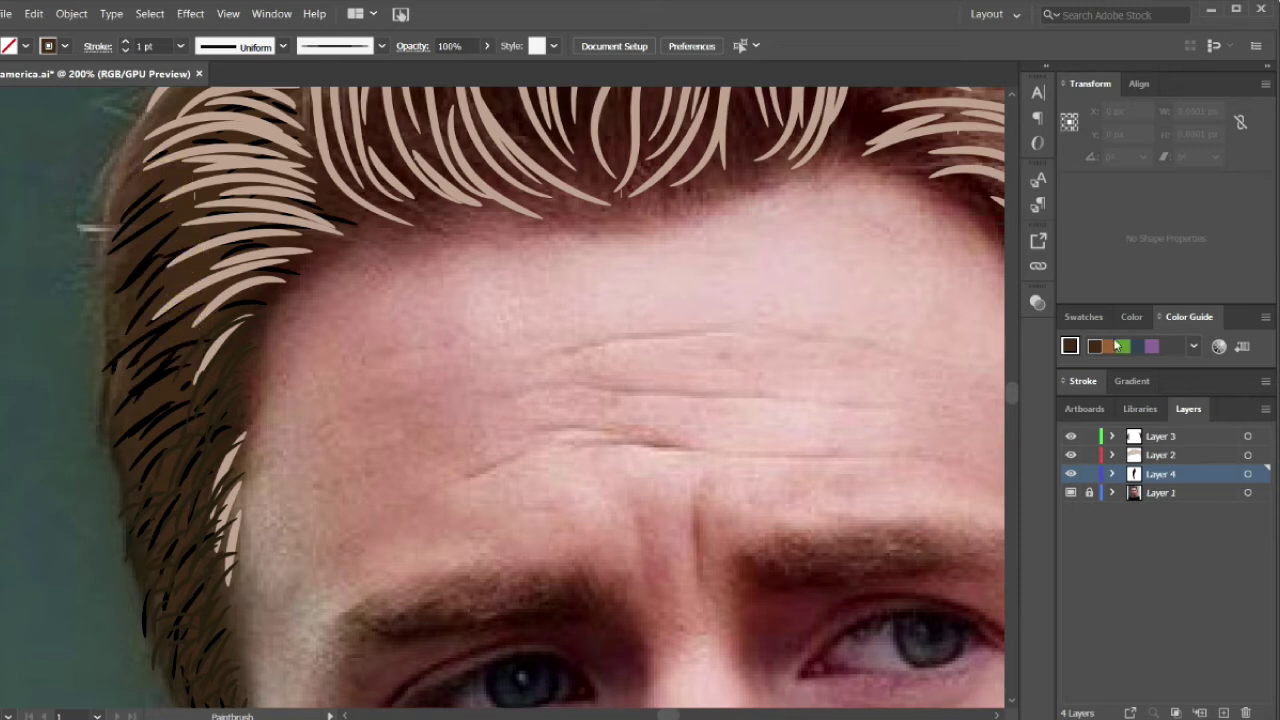
# - Pick an orange shade from a brown-and-orange harmony palette and paint a hair strand near the forehead
pyautogui.click(1193, 346)
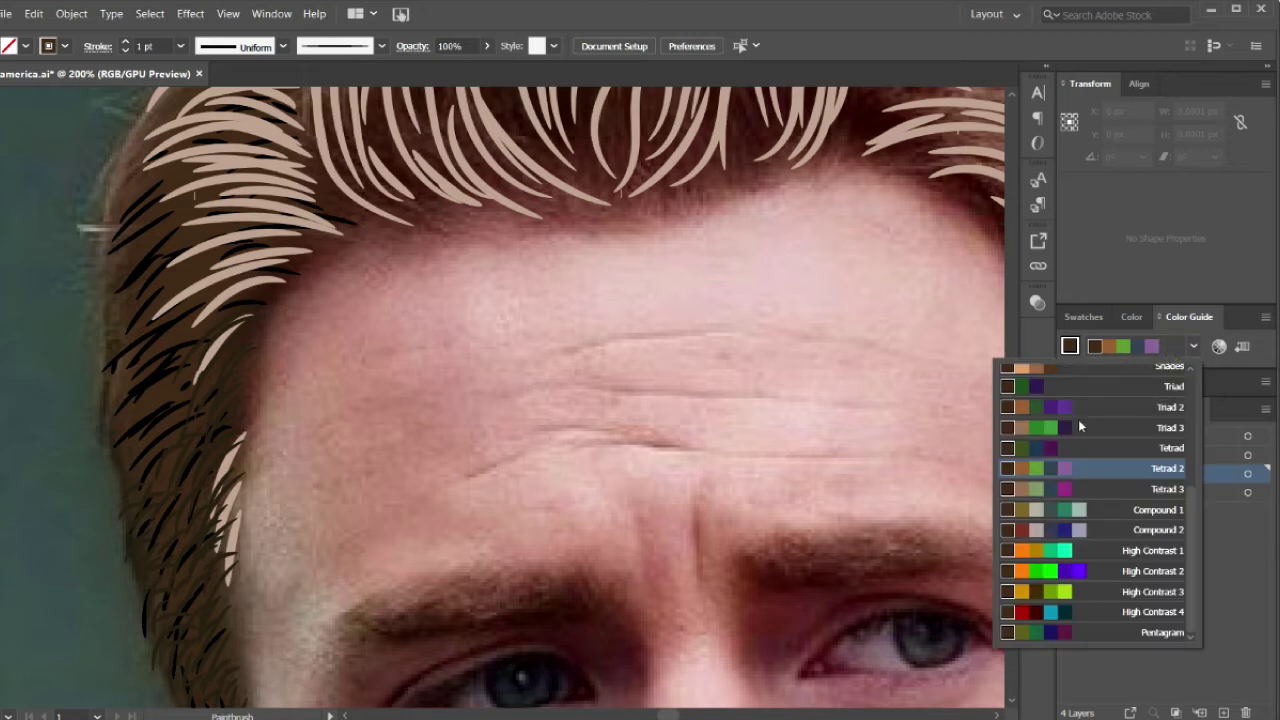
pyautogui.click(1064, 366)
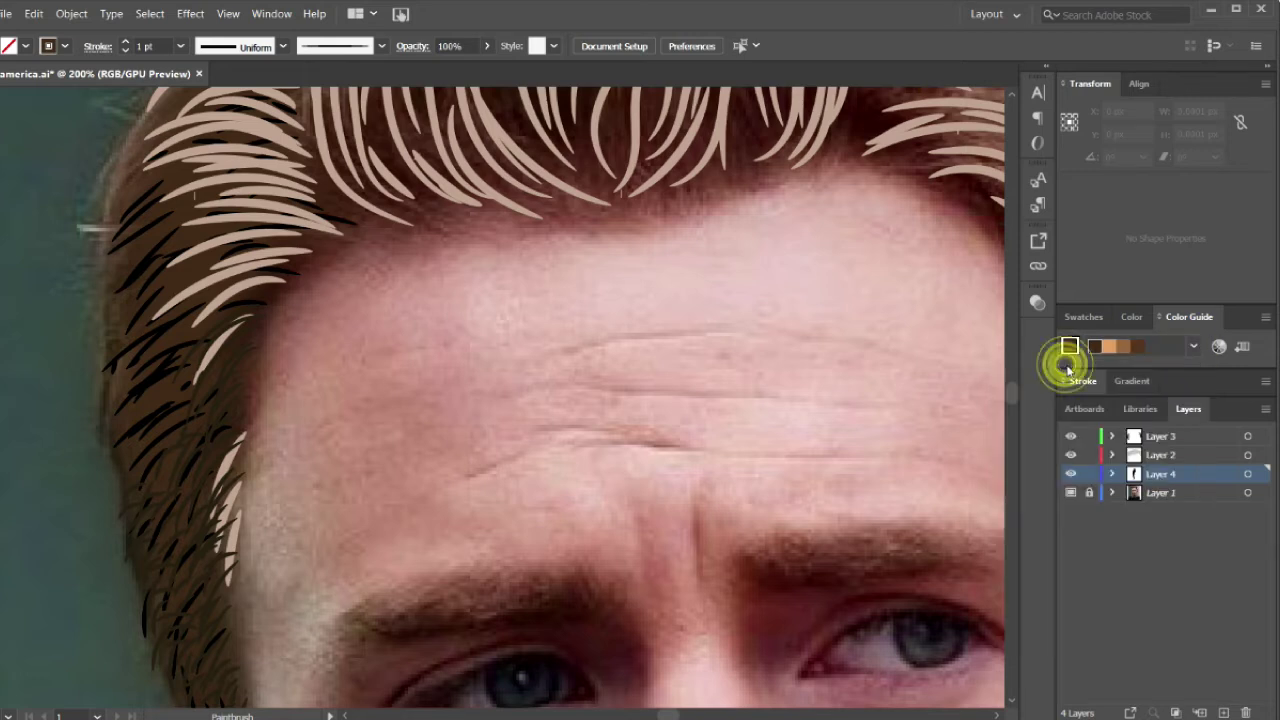
pyautogui.click(1114, 347)
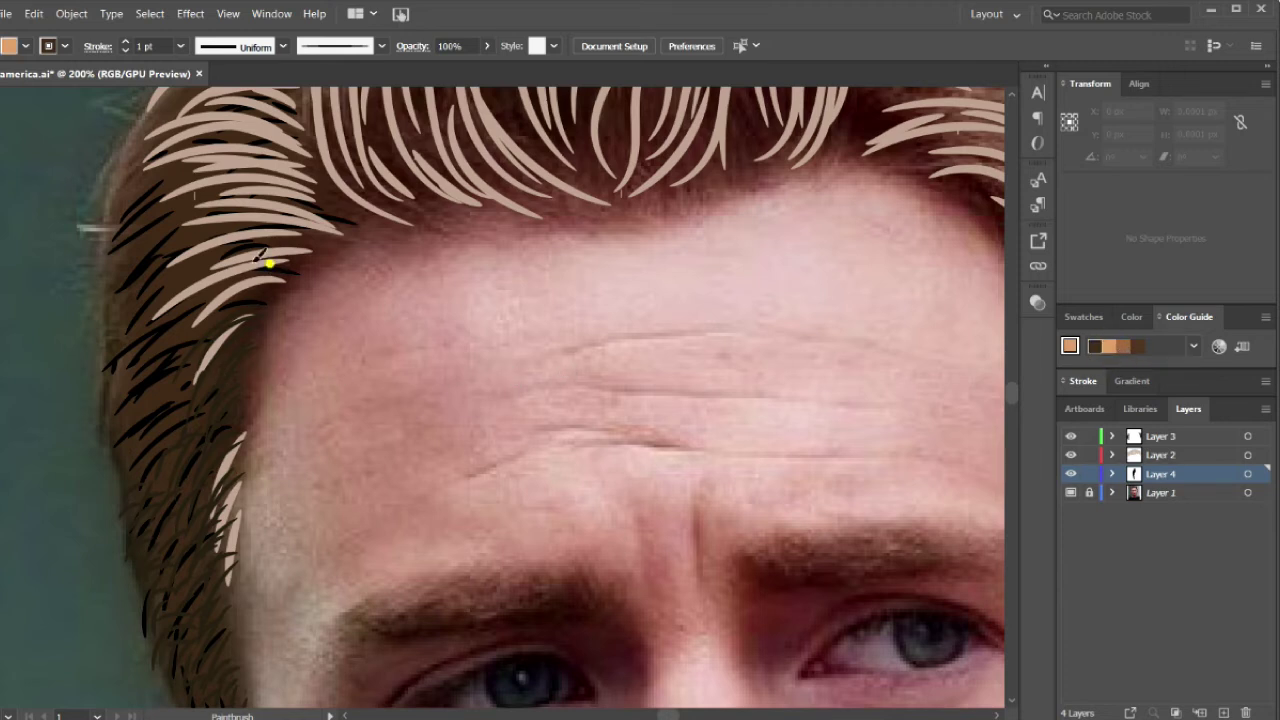
pyautogui.moveTo(268, 263); pyautogui.dragTo(314, 248)
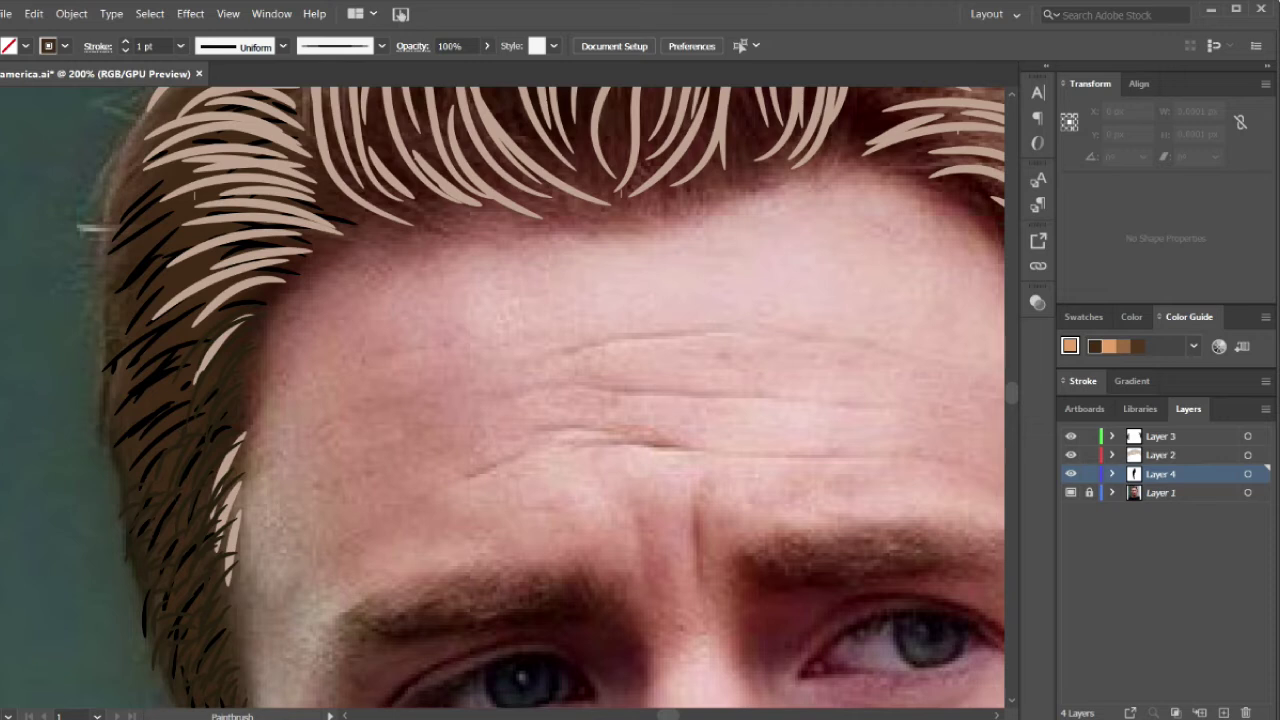
# - Paint three lighter hair strokes along the hairline
pyautogui.doubleClick(2, 495)
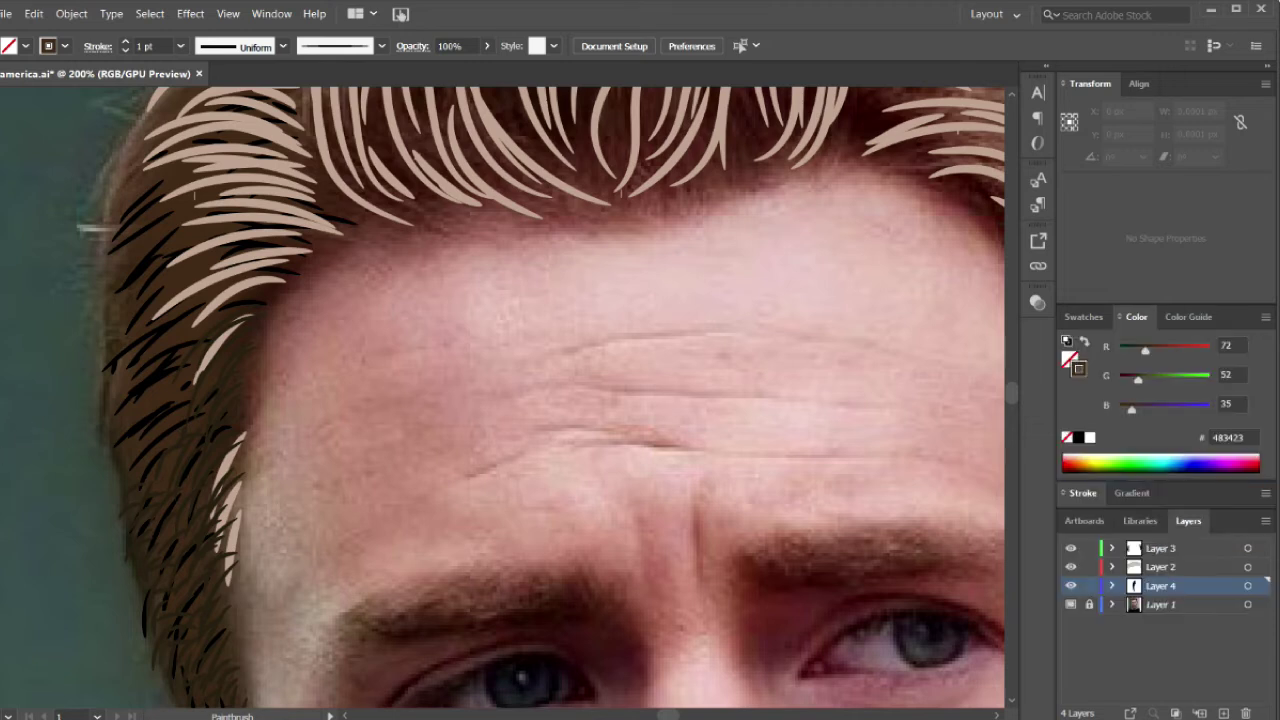
pyautogui.click(745, 223)
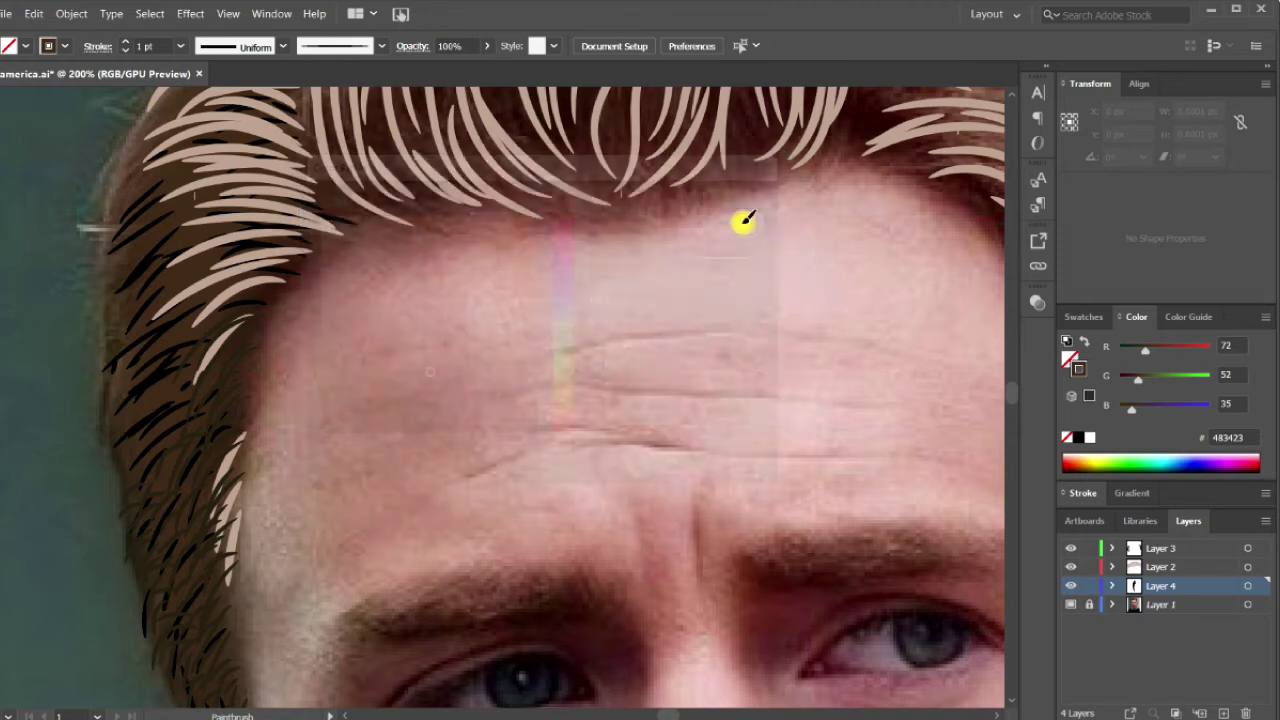
pyautogui.click(1181, 316)
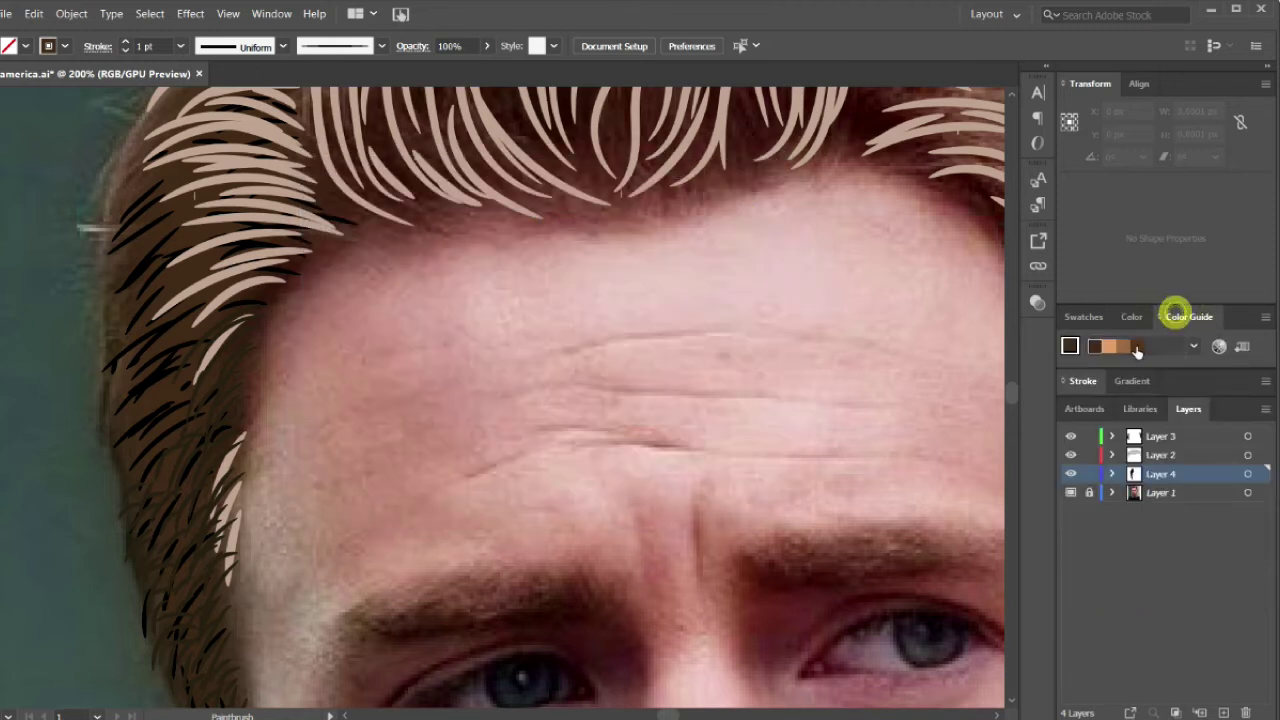
pyautogui.moveTo(286, 194); pyautogui.dragTo(200, 201)
pyautogui.moveTo(297, 220); pyautogui.dragTo(186, 243)
pyautogui.moveTo(302, 235)
pyautogui.mouseDown()
pyautogui.moveTo(242, 206)
pyautogui.moveTo(353, 209)
pyautogui.mouseUp()
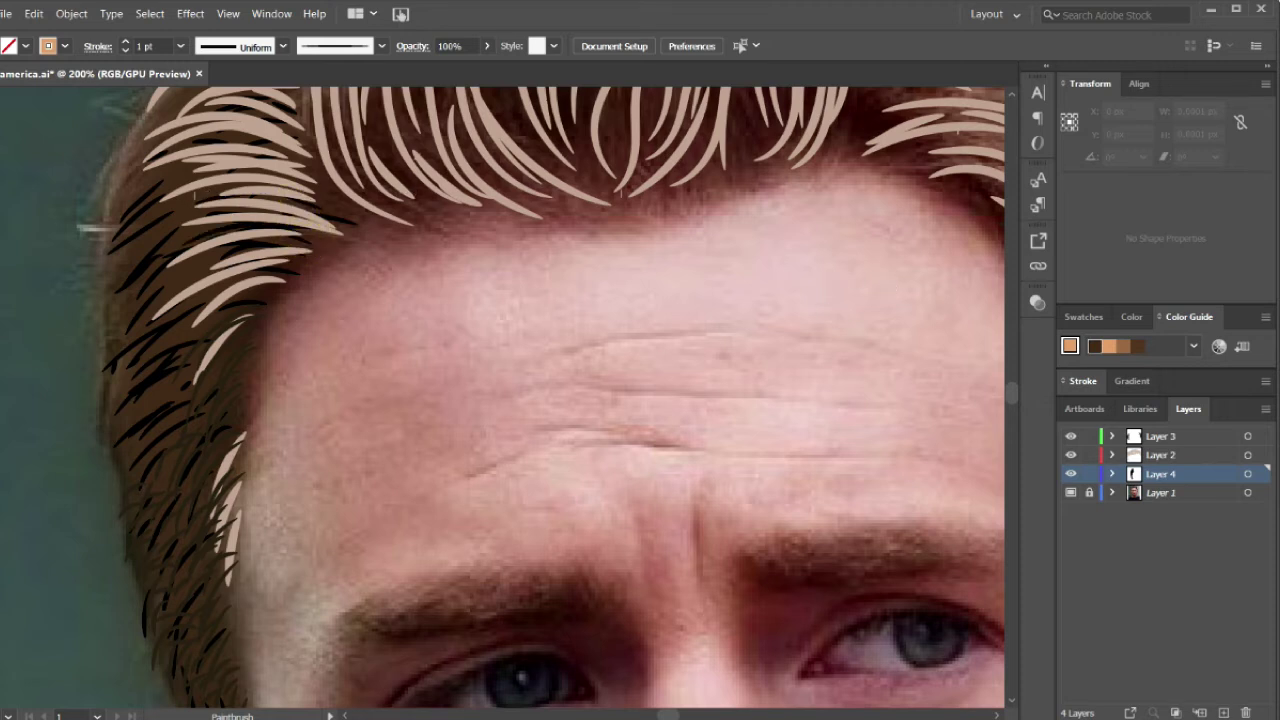
# - Make light tan D49967 the stroke colour, undoing a stray test stroke on the forehead
pyautogui.press('F6')
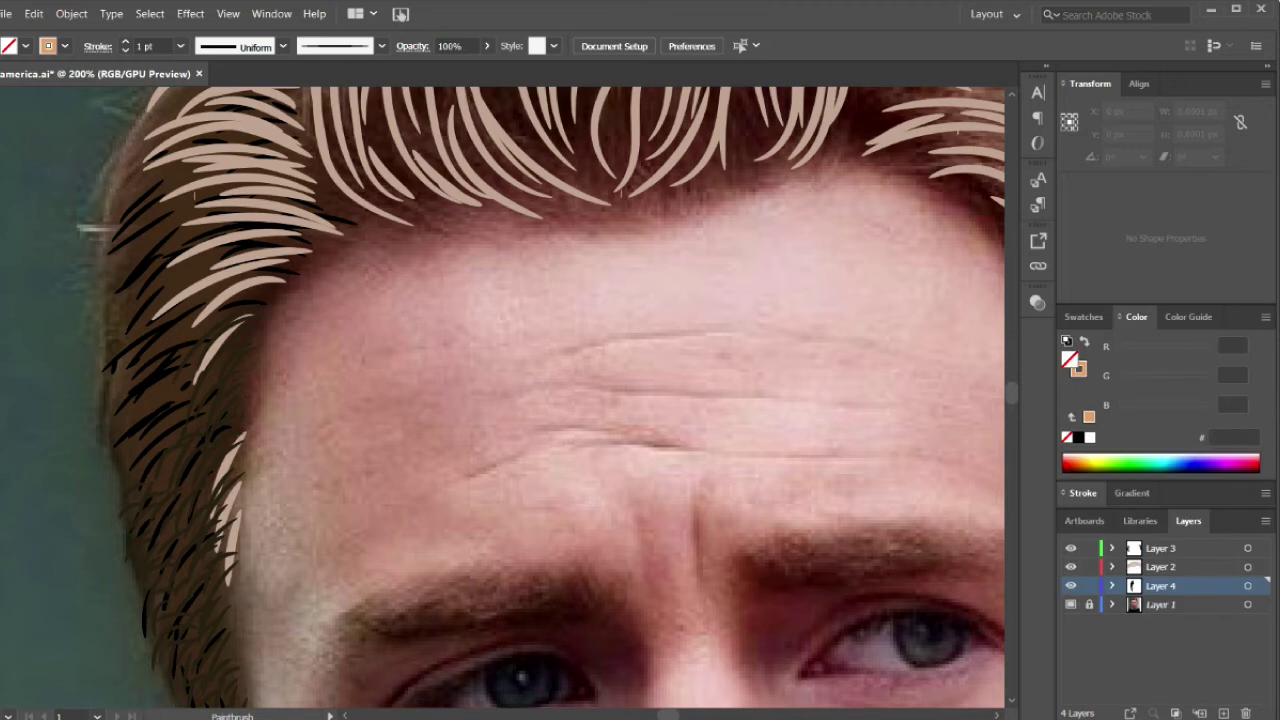
pyautogui.doubleClick(1077, 368)
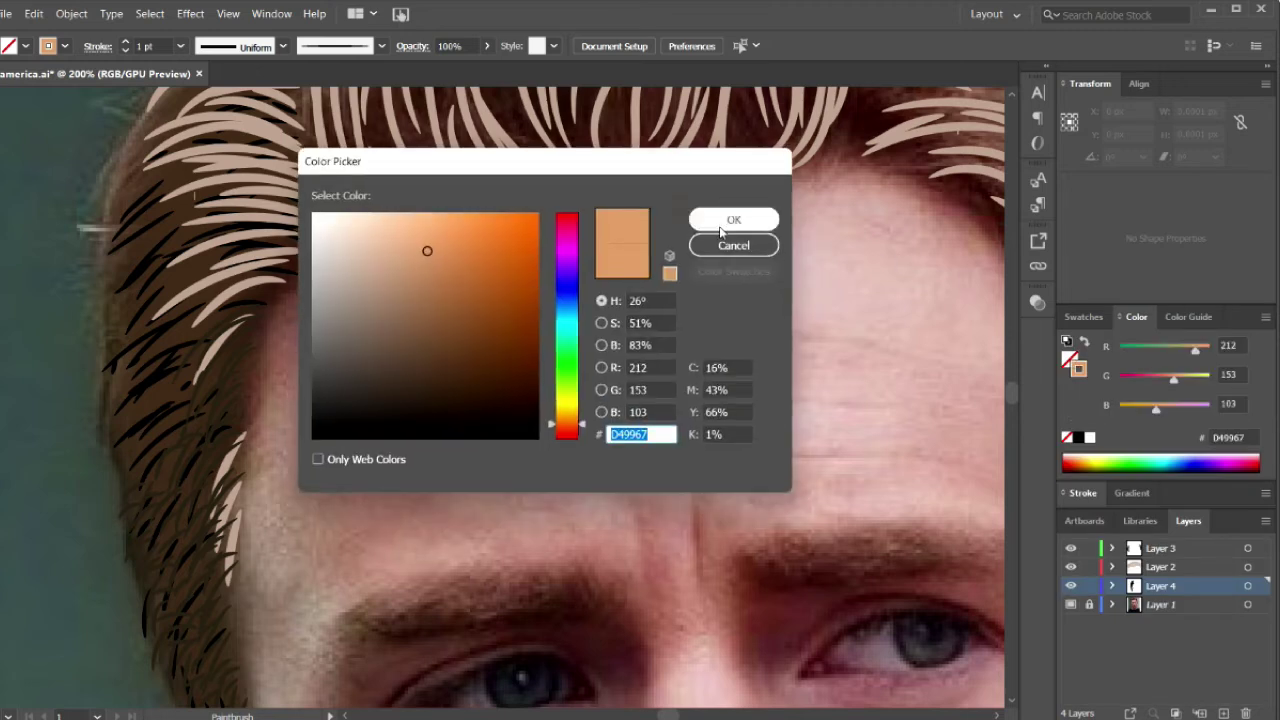
pyautogui.click(728, 218)
pyautogui.moveTo(772, 354); pyautogui.dragTo(816, 322)
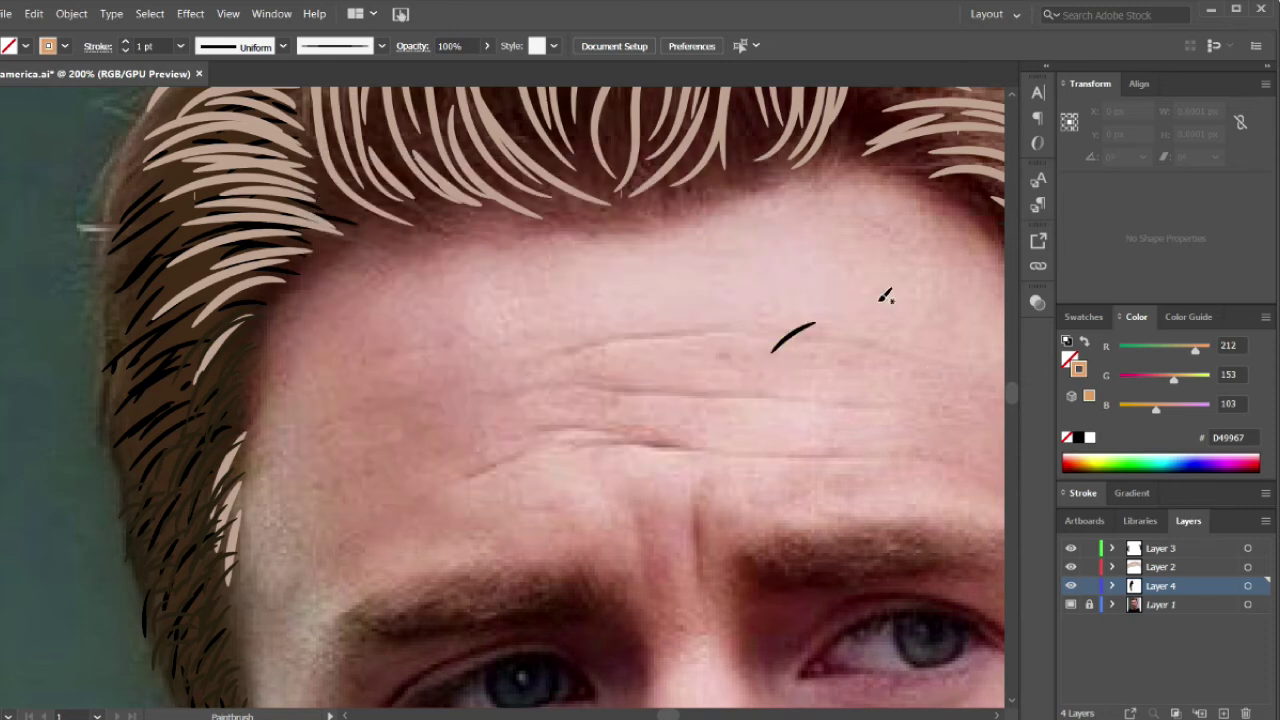
pyautogui.hotkey('ctrl', 'z')
pyautogui.hotkey('ctrl', '0')
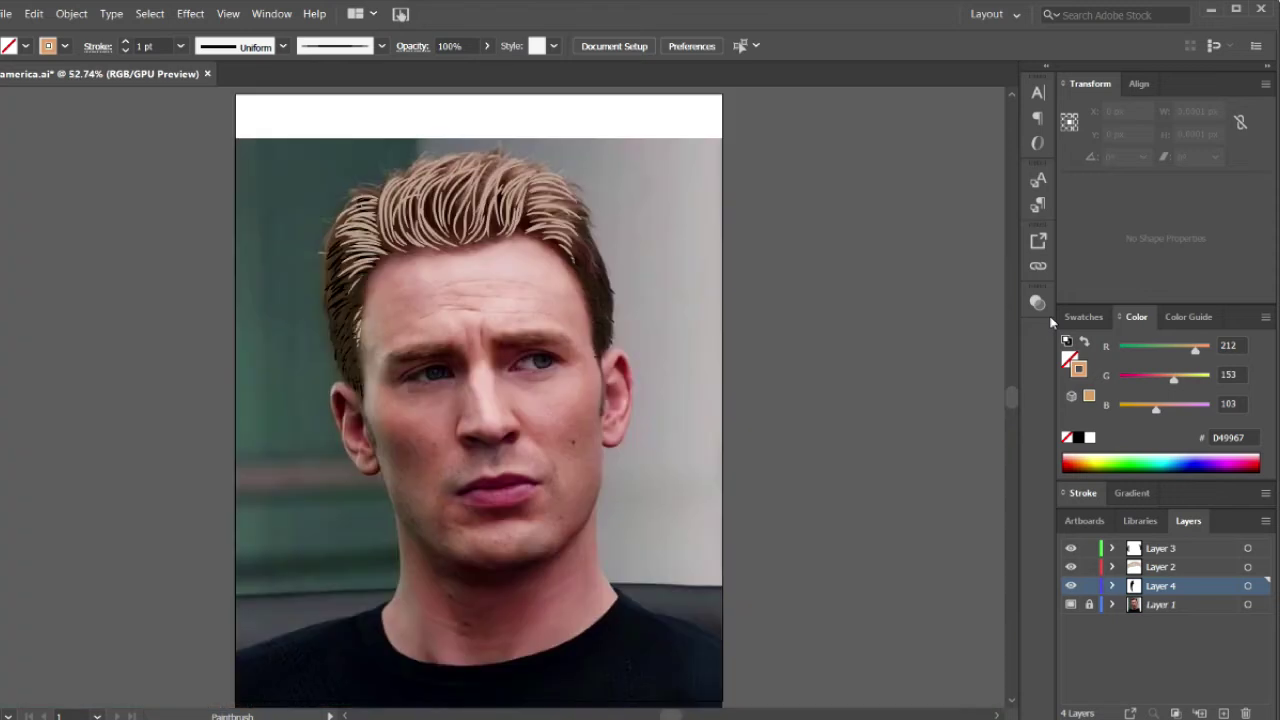
# - Hide Layer 1's reference photo to view the hair strokes alone, then show it again
pyautogui.click(1070, 604)
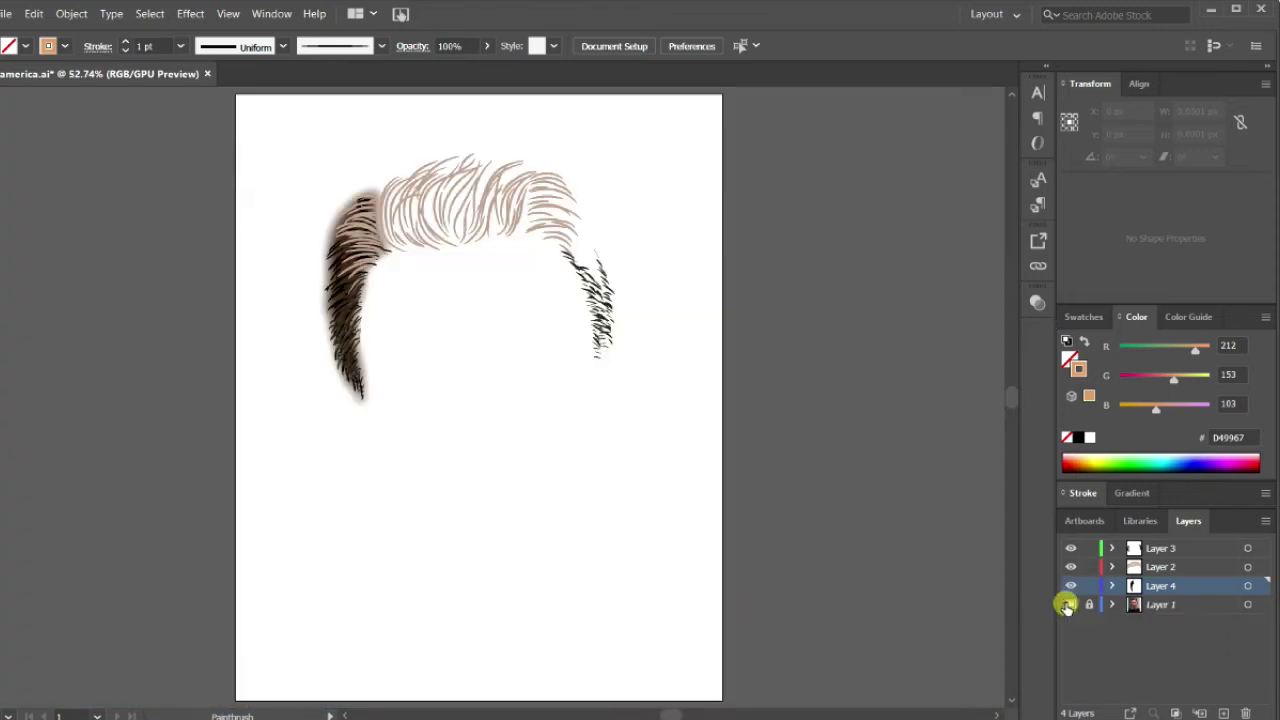
pyautogui.click(1070, 604)
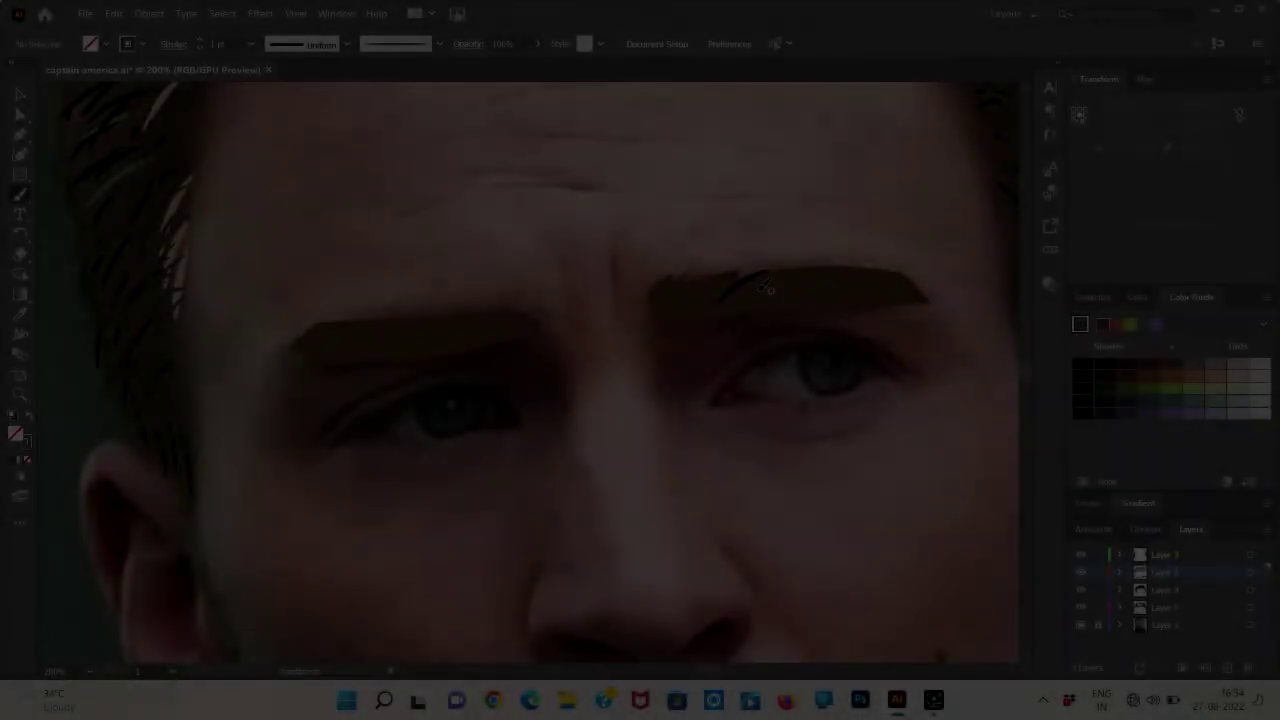
# - Paint four short black hair strokes along the top of the right eyebrow, undoing two bad attempts
pyautogui.moveTo(763, 283); pyautogui.dragTo(815, 265)
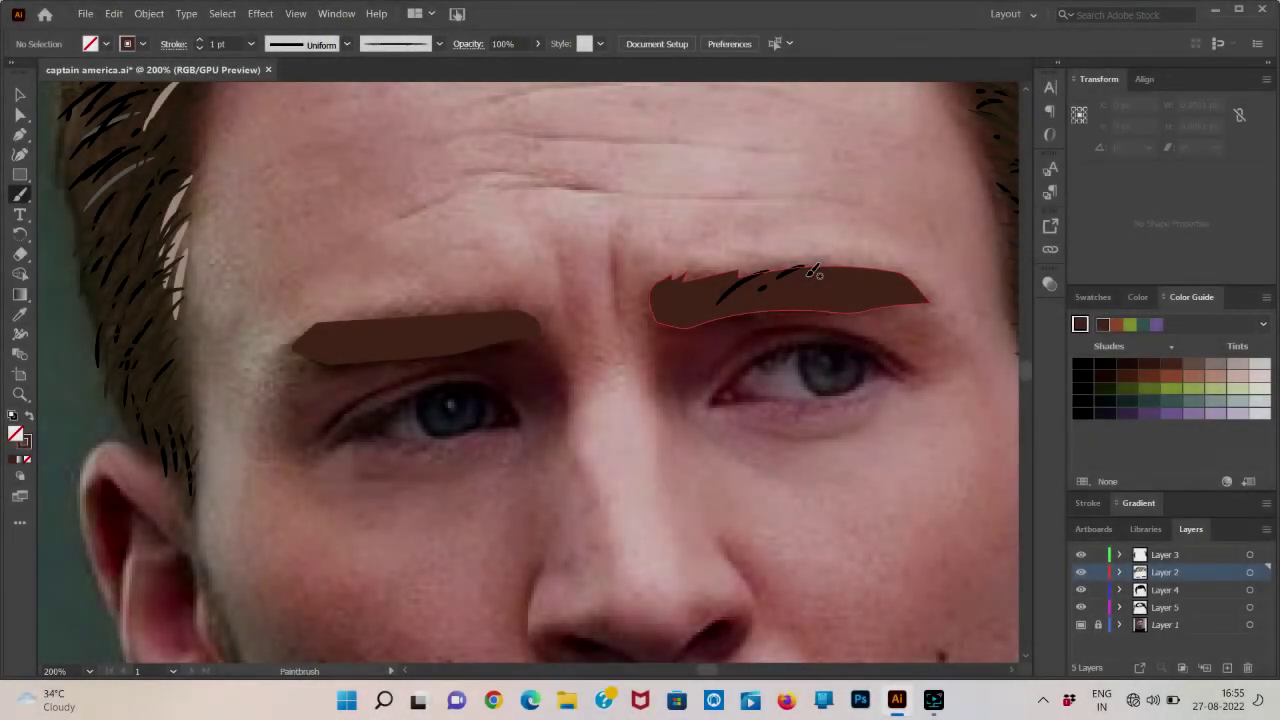
pyautogui.moveTo(790, 279); pyautogui.dragTo(820, 260)
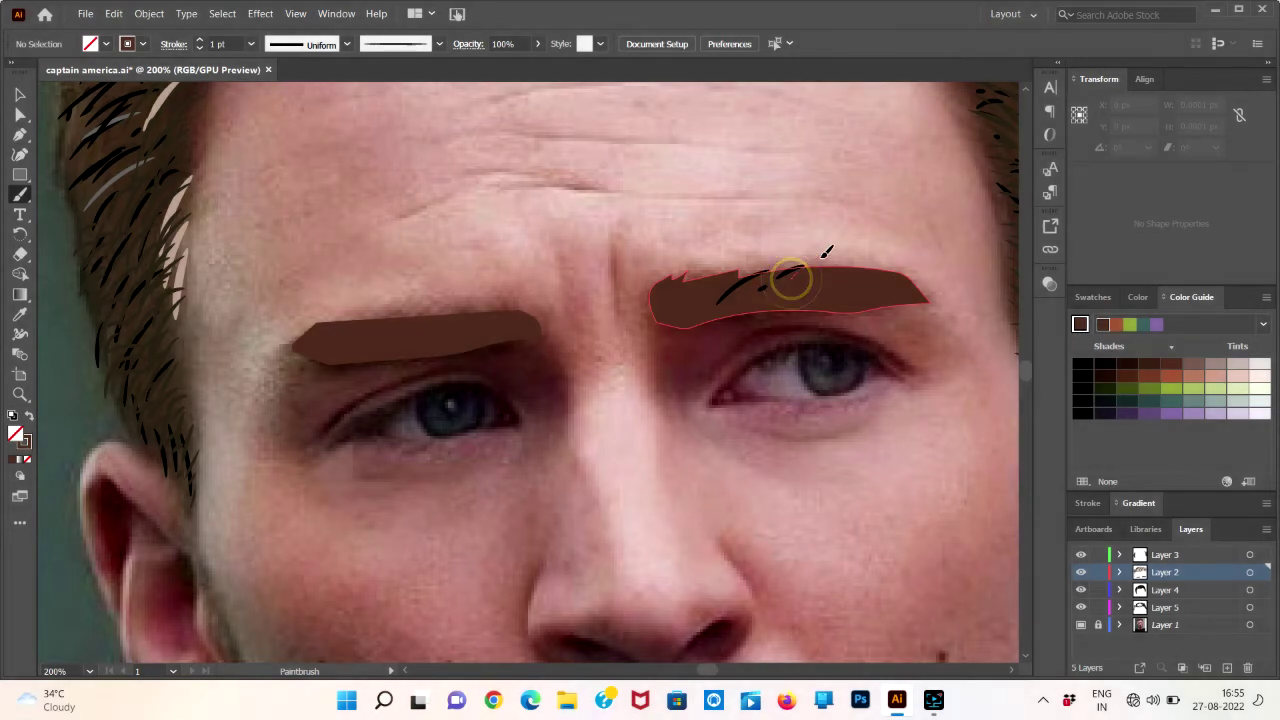
pyautogui.hotkey('ctrl', 'z')
pyautogui.moveTo(782, 285); pyautogui.dragTo(842, 259)
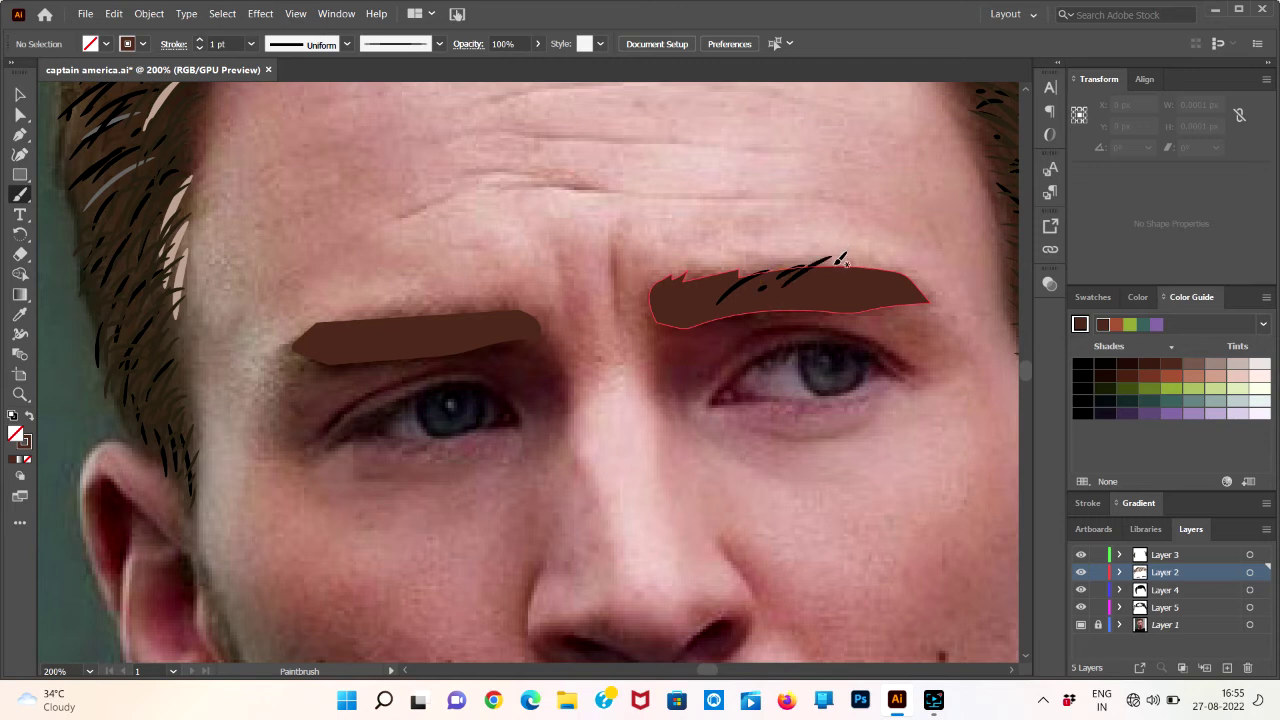
pyautogui.press('ctrl')
pyautogui.hotkey('ctrl', 'z')
pyautogui.moveTo(790, 273)
pyautogui.mouseDown()
pyautogui.moveTo(831, 261)
pyautogui.moveTo(880, 272)
pyautogui.moveTo(880, 258)
pyautogui.moveTo(913, 270)
pyautogui.moveTo(924, 297)
pyautogui.mouseUp()
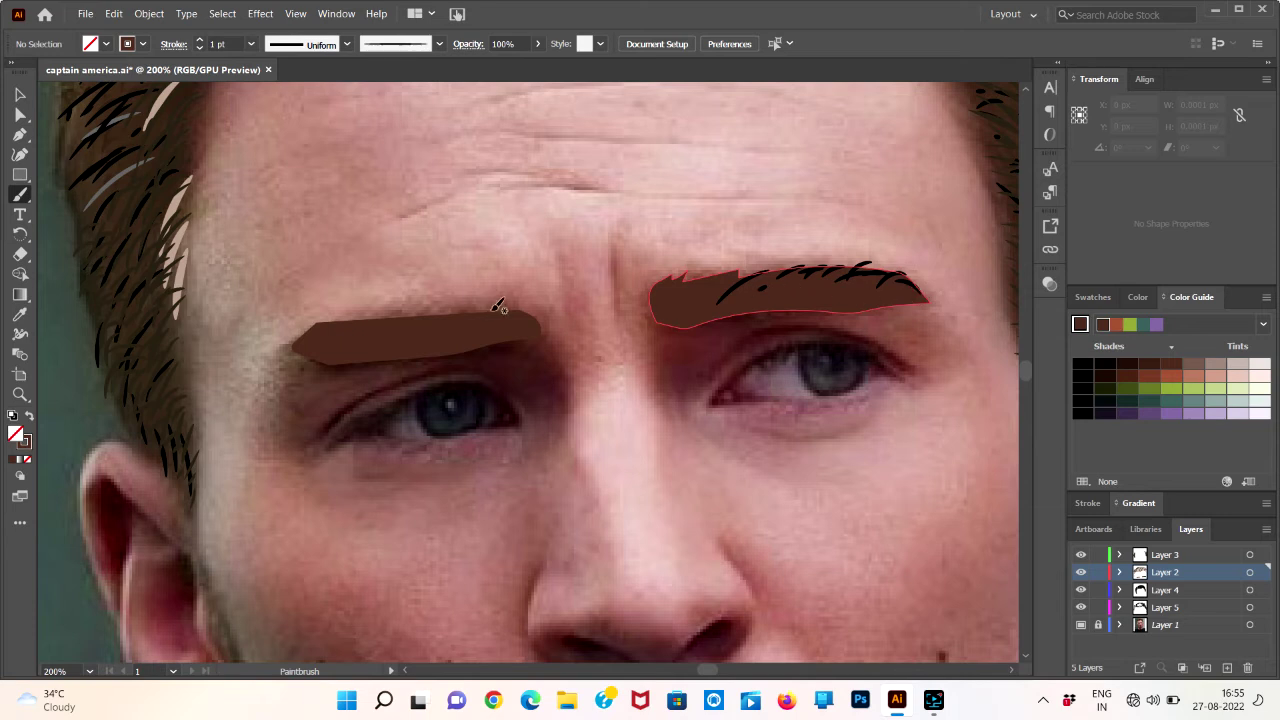
# - Paint black hair strokes along the top of the left eyebrow, redrawing two mistaken strokes
pyautogui.moveTo(524, 320)
pyautogui.mouseDown()
pyautogui.moveTo(507, 299)
pyautogui.moveTo(524, 308)
pyautogui.moveTo(416, 300)
pyautogui.mouseUp()
pyautogui.hotkey('ctrl', 'z')
pyautogui.moveTo(471, 319)
pyautogui.mouseDown()
pyautogui.moveTo(421, 306)
pyautogui.moveTo(350, 313)
pyautogui.mouseUp()
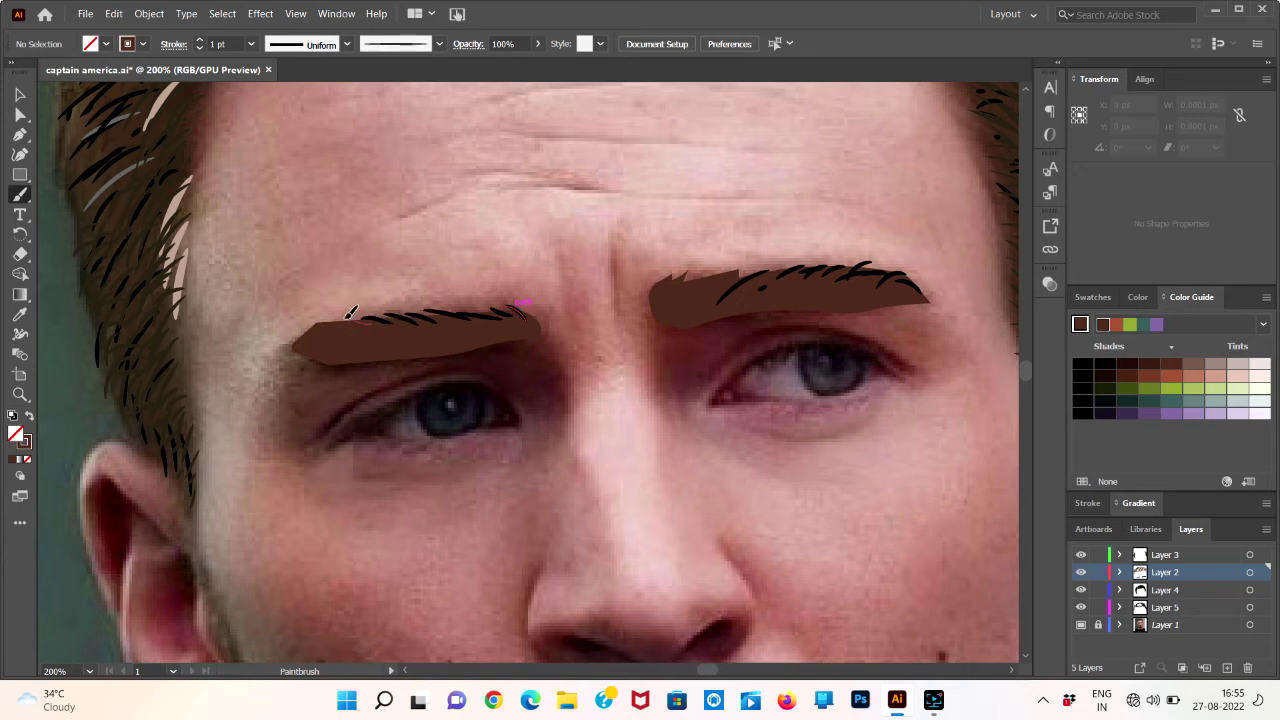
pyautogui.moveTo(346, 325); pyautogui.dragTo(322, 311)
pyautogui.hotkey('ctrl', 'z')
pyautogui.moveTo(344, 319)
pyautogui.mouseDown()
pyautogui.moveTo(314, 324)
pyautogui.moveTo(334, 316)
pyautogui.mouseUp()
# - Add black strokes along the left eyebrow's lower edge plus a small dark mark inside it
pyautogui.moveTo(340, 362); pyautogui.dragTo(376, 358)
pyautogui.click(514, 336)
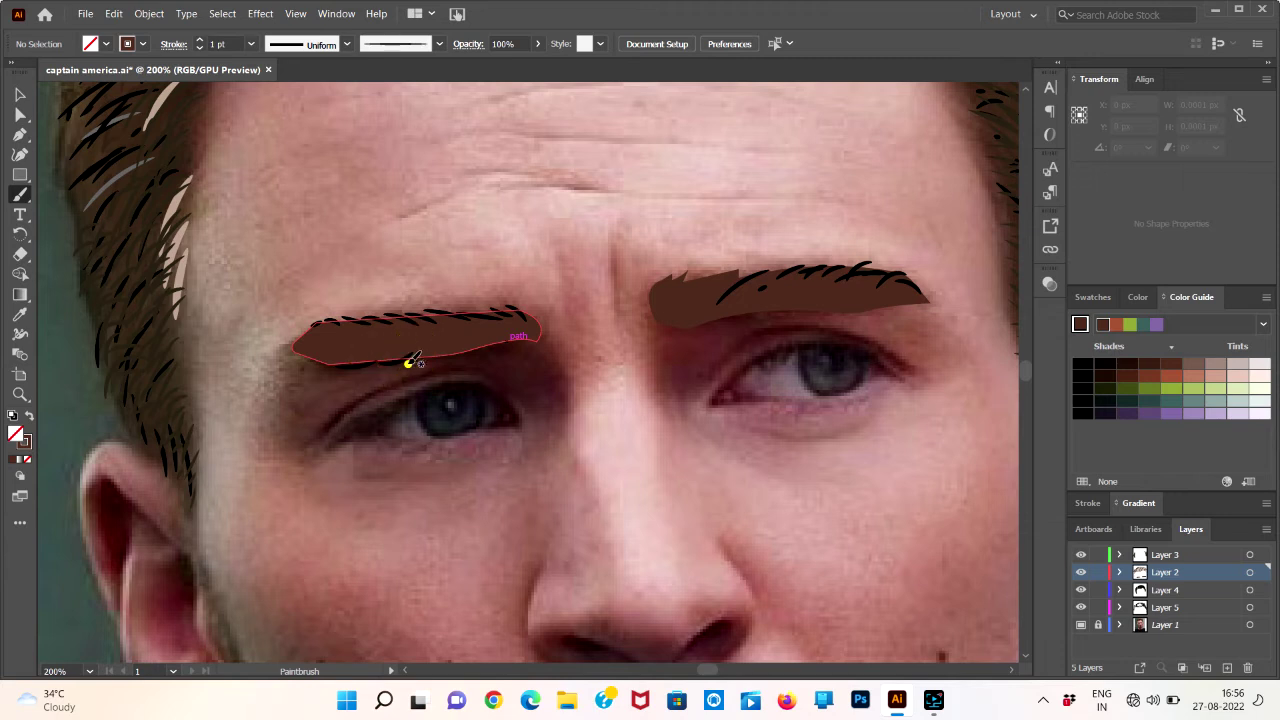
pyautogui.moveTo(408, 360); pyautogui.dragTo(462, 346)
pyautogui.moveTo(477, 349)
pyautogui.mouseDown()
pyautogui.moveTo(537, 324)
pyautogui.moveTo(523, 343)
pyautogui.mouseUp()
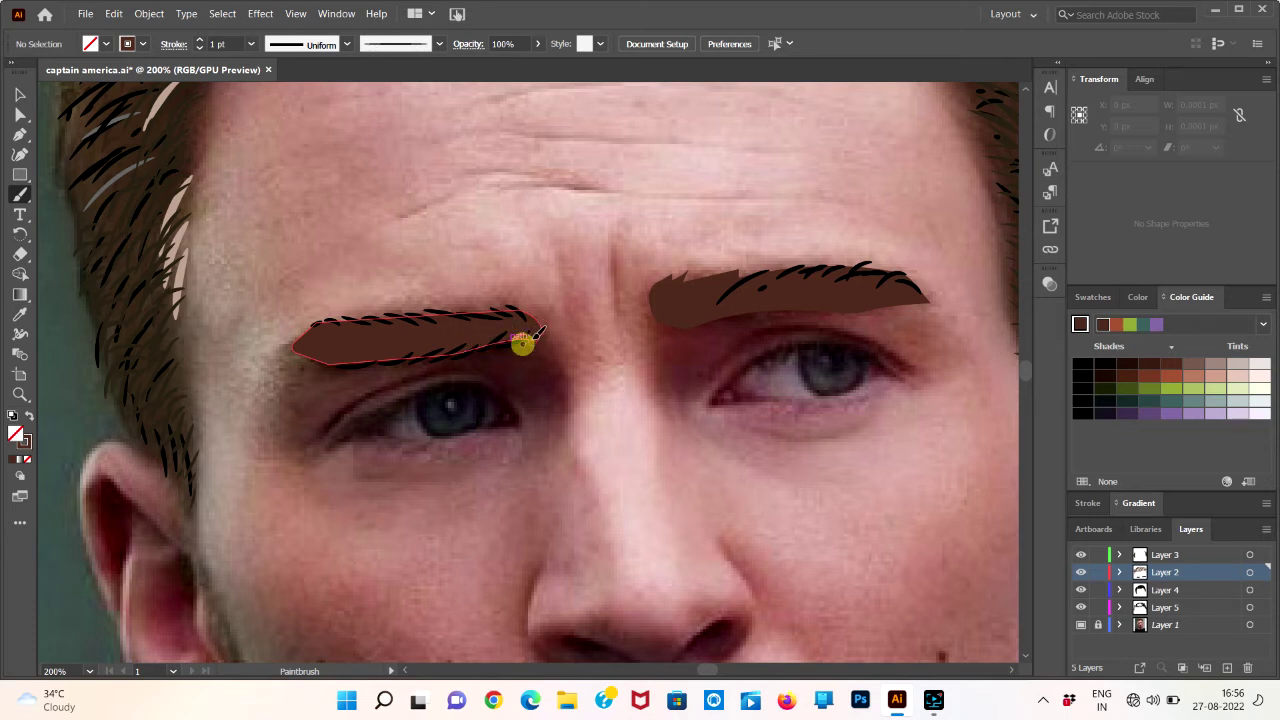
pyautogui.click(336, 345)
pyautogui.click(310, 360)
pyautogui.moveTo(317, 363); pyautogui.dragTo(353, 360)
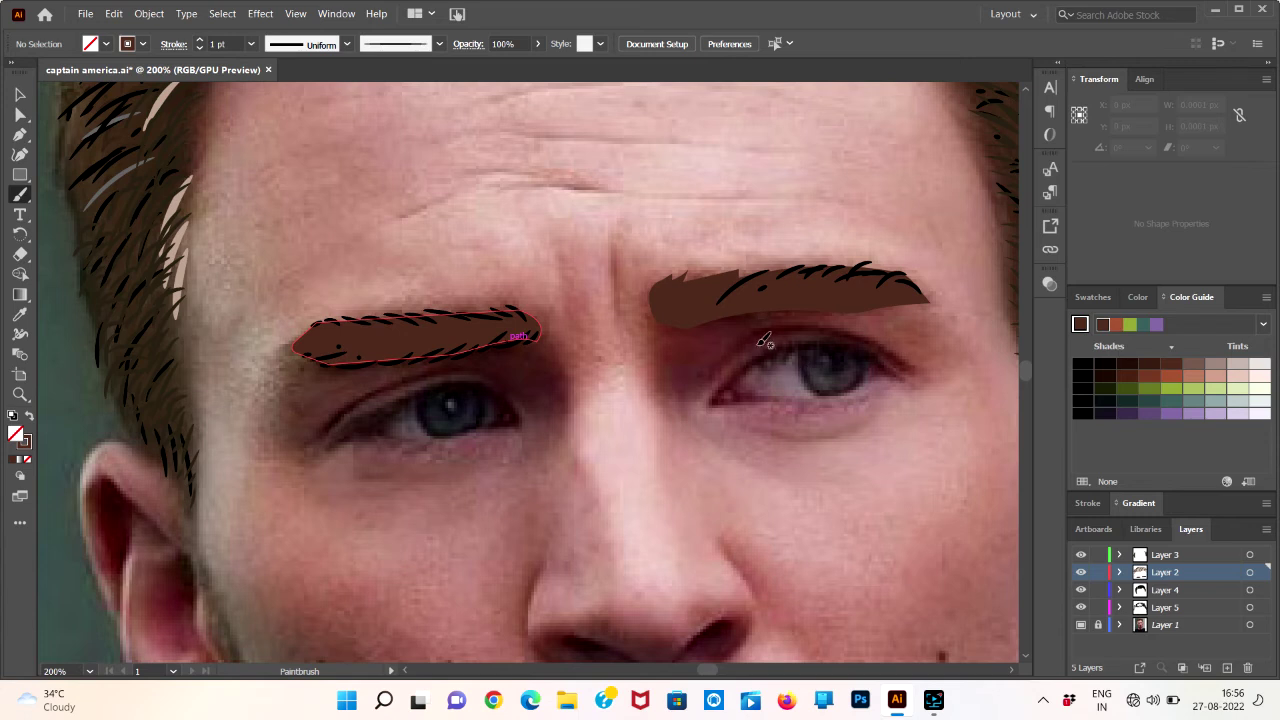
pyautogui.click(700, 322)
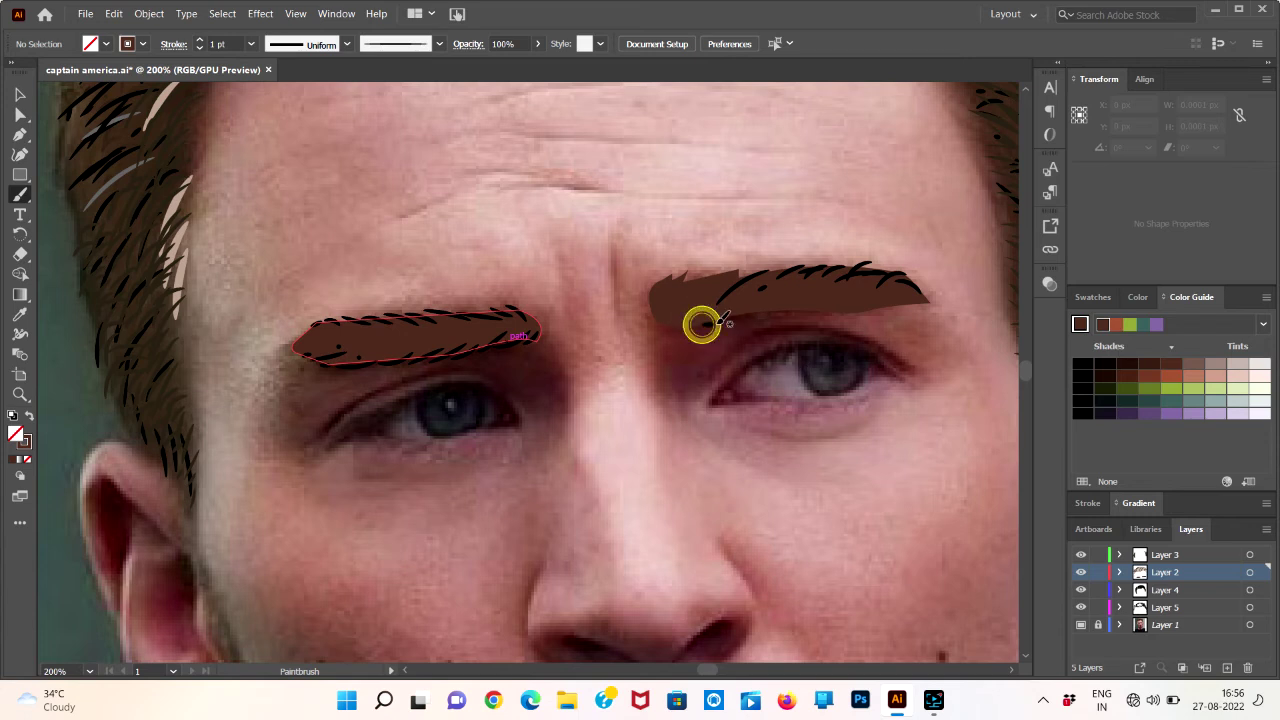
# - Add more black hair strokes across the right eyebrow's inner end and upper left, plus one on the left brow
pyautogui.moveTo(720, 321)
pyautogui.mouseDown()
pyautogui.moveTo(713, 299)
pyautogui.moveTo(797, 300)
pyautogui.moveTo(782, 286)
pyautogui.mouseUp()
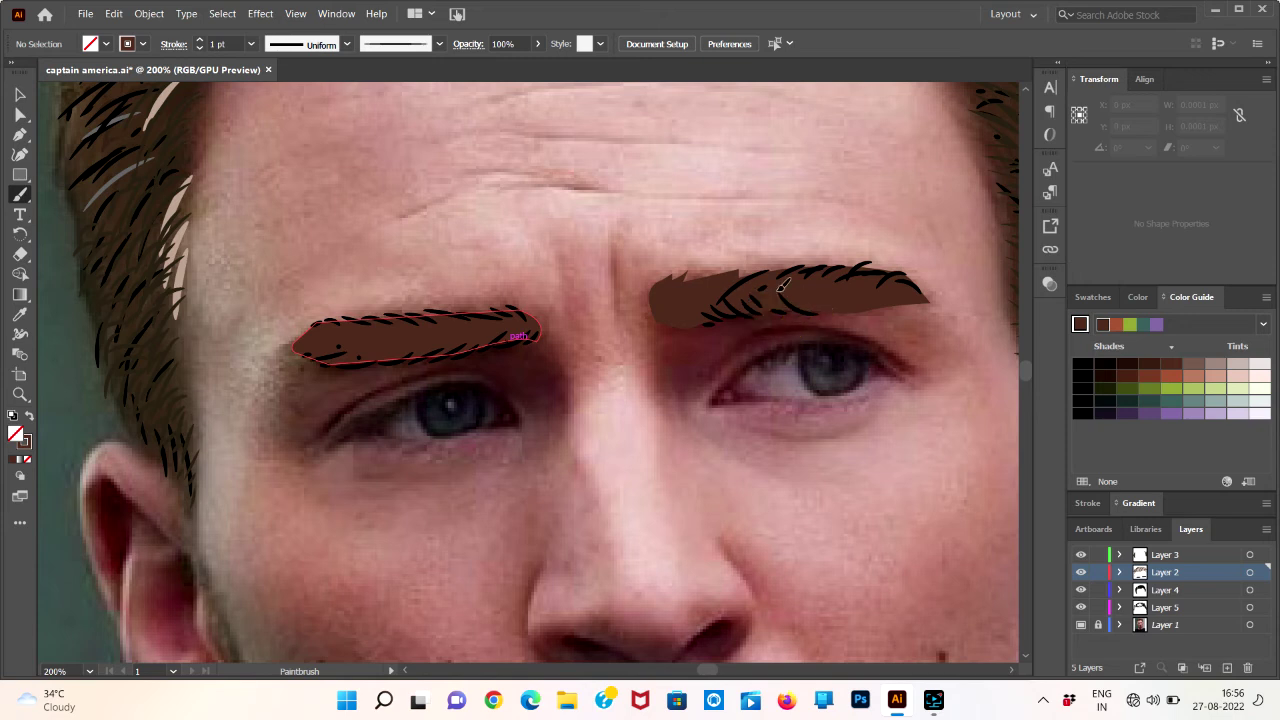
pyautogui.moveTo(841, 310); pyautogui.dragTo(820, 288)
pyautogui.moveTo(868, 311)
pyautogui.mouseDown()
pyautogui.moveTo(822, 289)
pyautogui.moveTo(877, 298)
pyautogui.mouseUp()
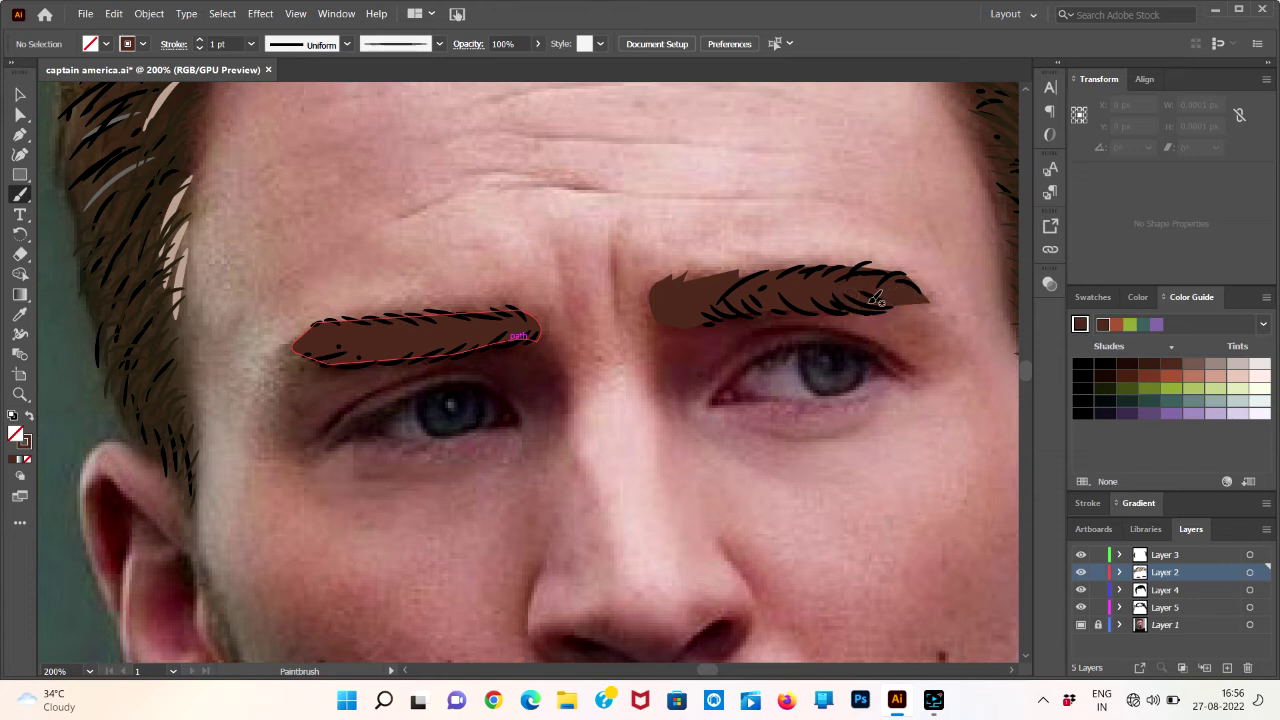
pyautogui.moveTo(650, 297); pyautogui.dragTo(652, 313)
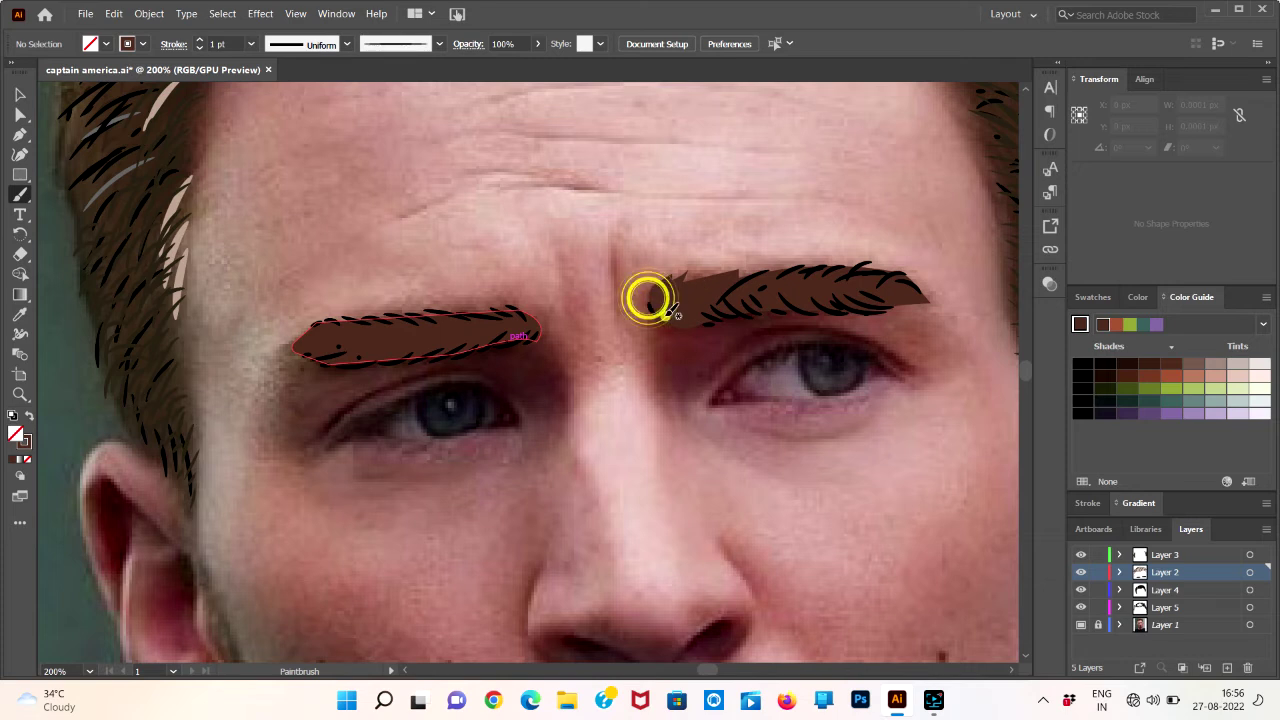
pyautogui.moveTo(668, 330); pyautogui.dragTo(757, 277)
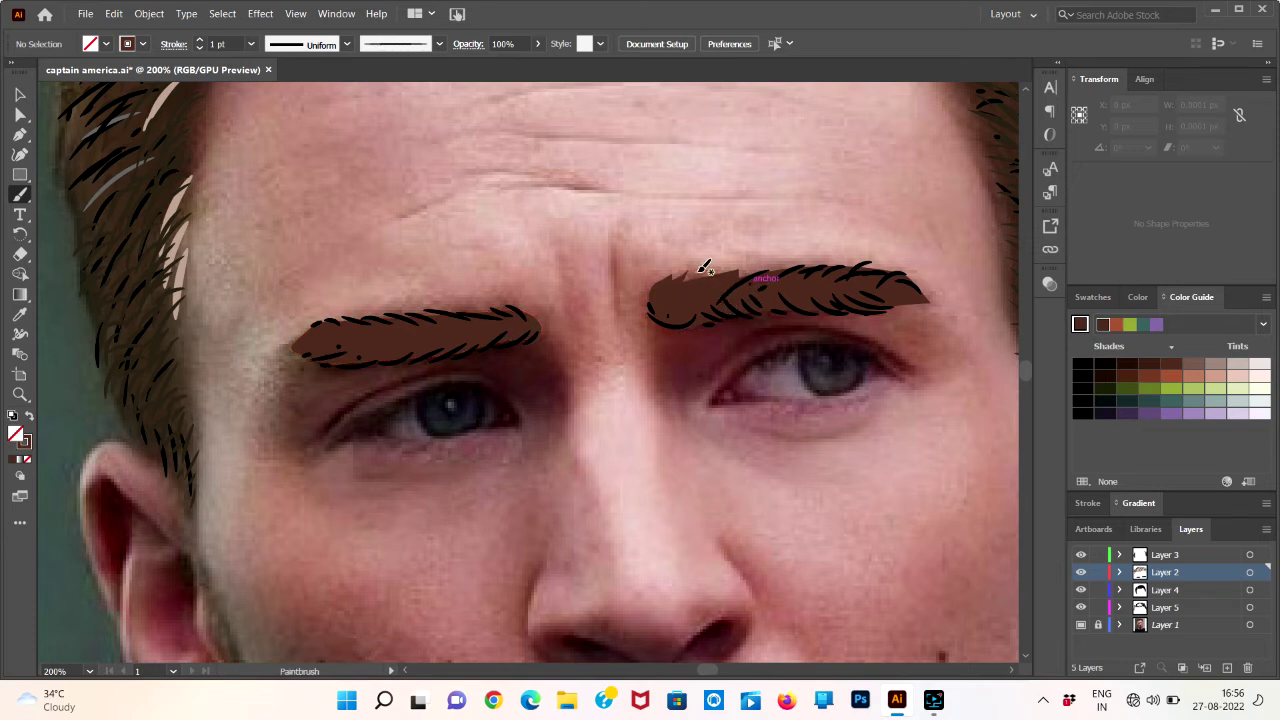
pyautogui.moveTo(678, 289); pyautogui.dragTo(717, 272)
pyautogui.moveTo(704, 279)
pyautogui.mouseDown()
pyautogui.moveTo(720, 268)
pyautogui.moveTo(692, 286)
pyautogui.mouseUp()
pyautogui.moveTo(511, 318)
pyautogui.mouseDown()
pyautogui.moveTo(504, 296)
pyautogui.moveTo(513, 316)
pyautogui.moveTo(497, 304)
pyautogui.mouseUp()
pyautogui.click(27, 91)
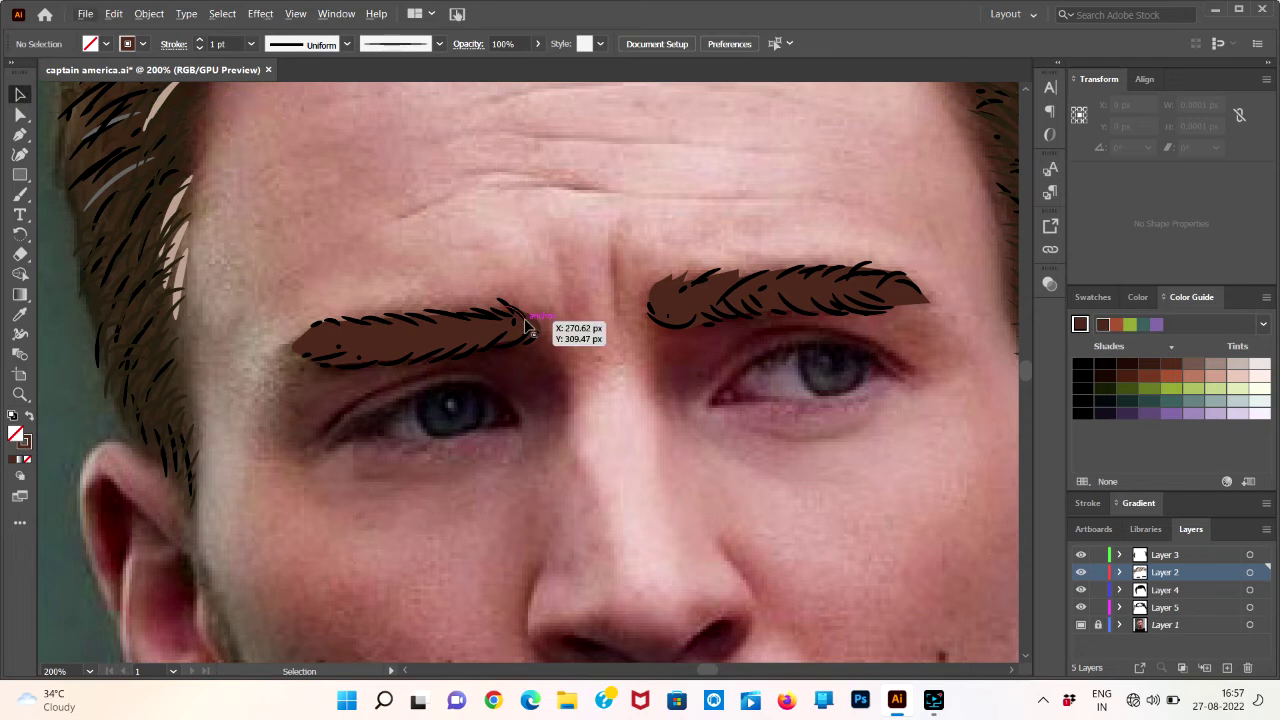
# - Duplicate a hair stroke onto the left eyebrow's inner tip and adjust its position
pyautogui.click(472, 330)
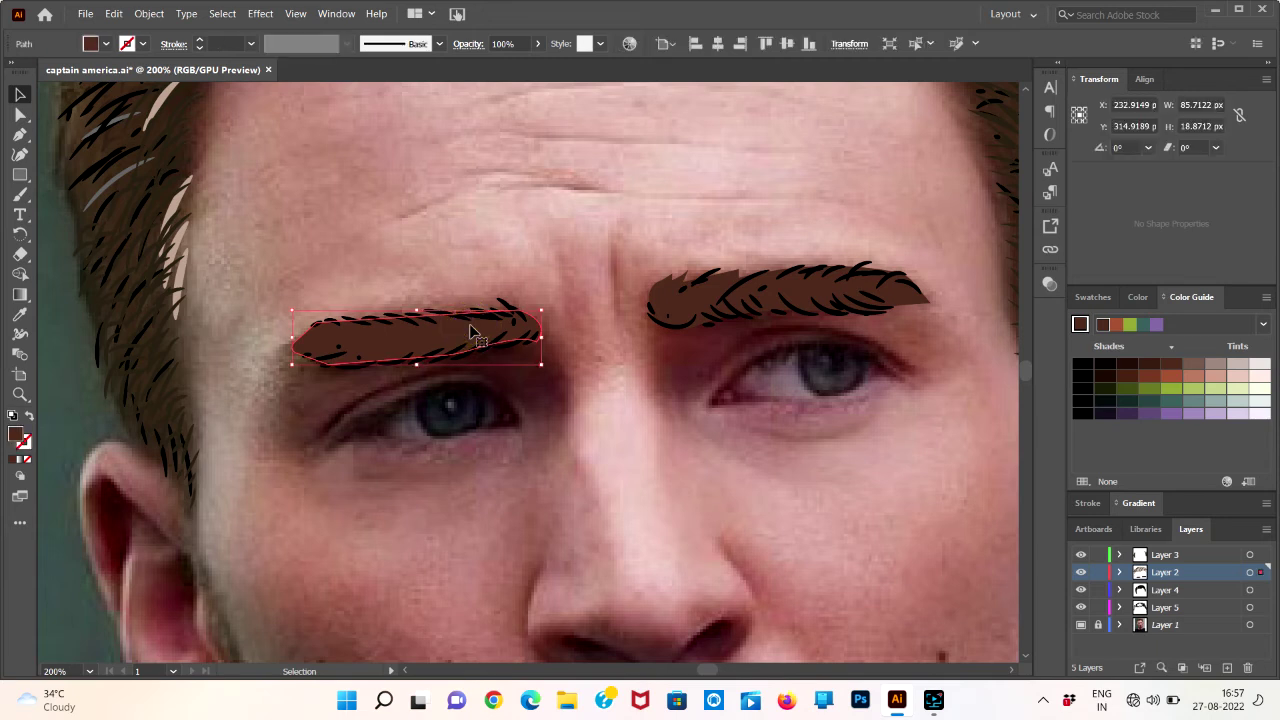
pyautogui.click(486, 270)
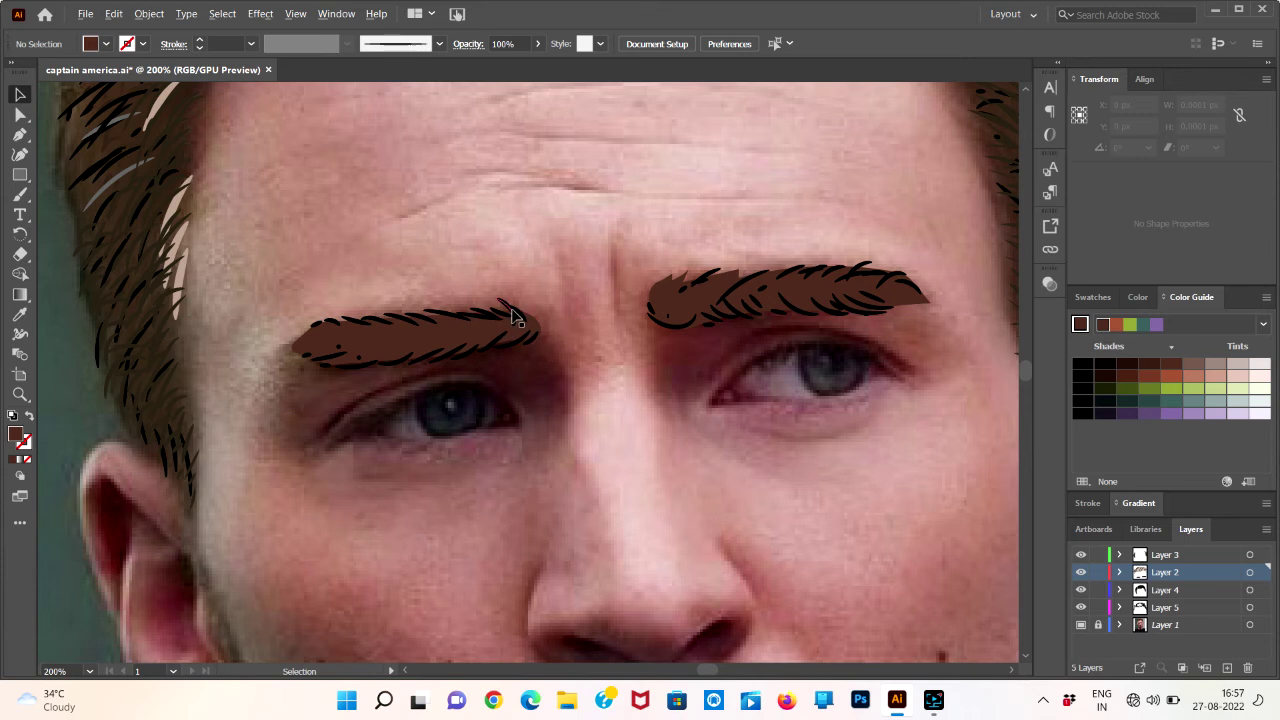
pyautogui.moveTo(508, 308)
pyautogui.mouseDown()
pyautogui.moveTo(525, 320)
pyautogui.moveTo(515, 310)
pyautogui.mouseUp()
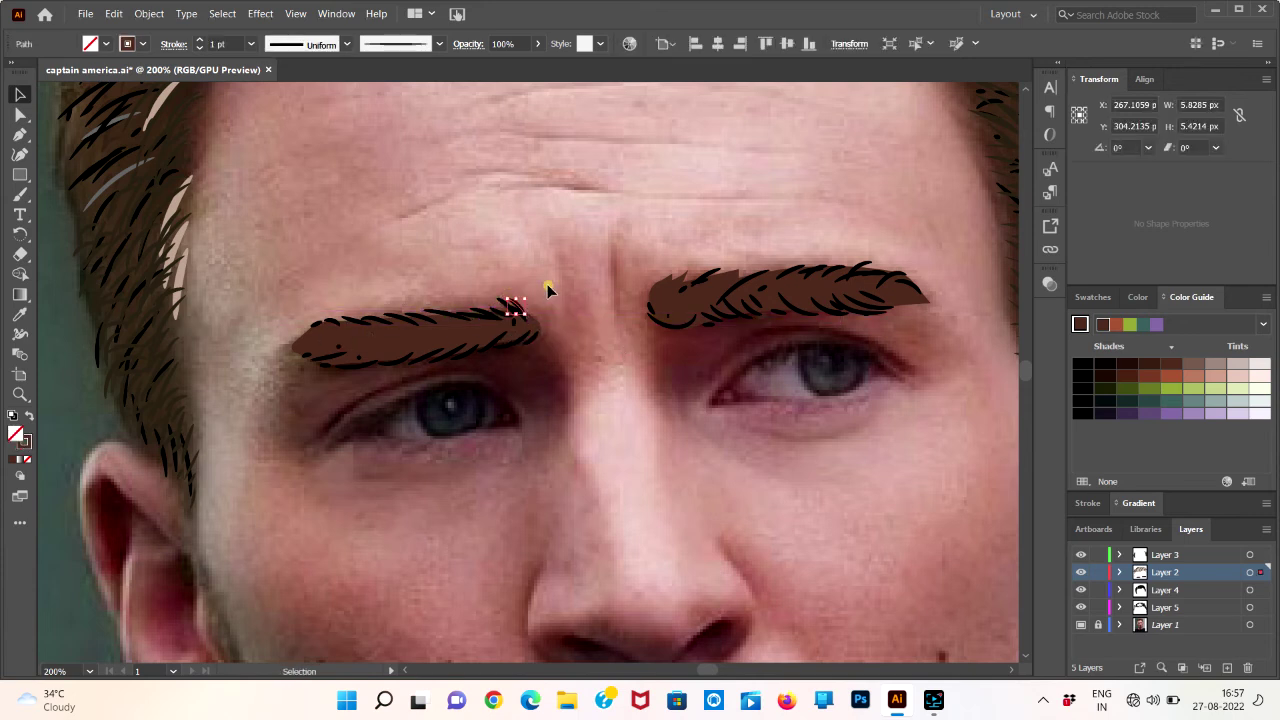
pyautogui.click(547, 284)
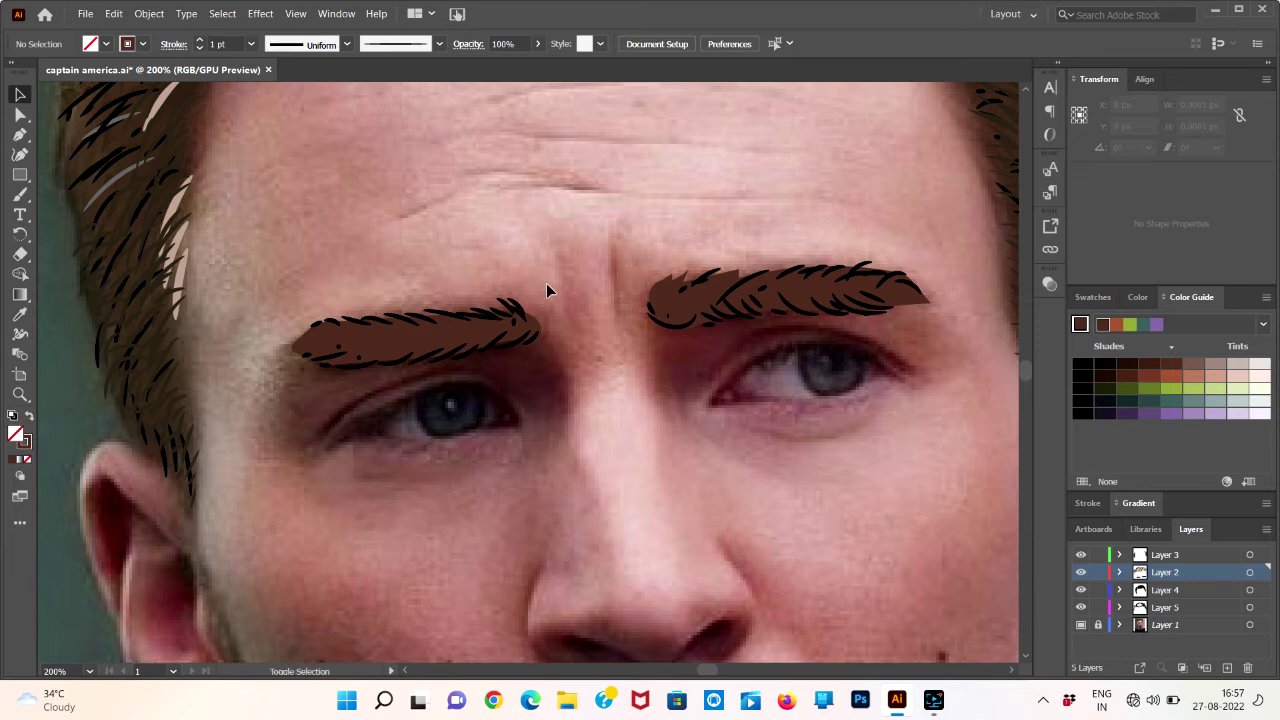
pyautogui.moveTo(512, 315); pyautogui.dragTo(530, 308)
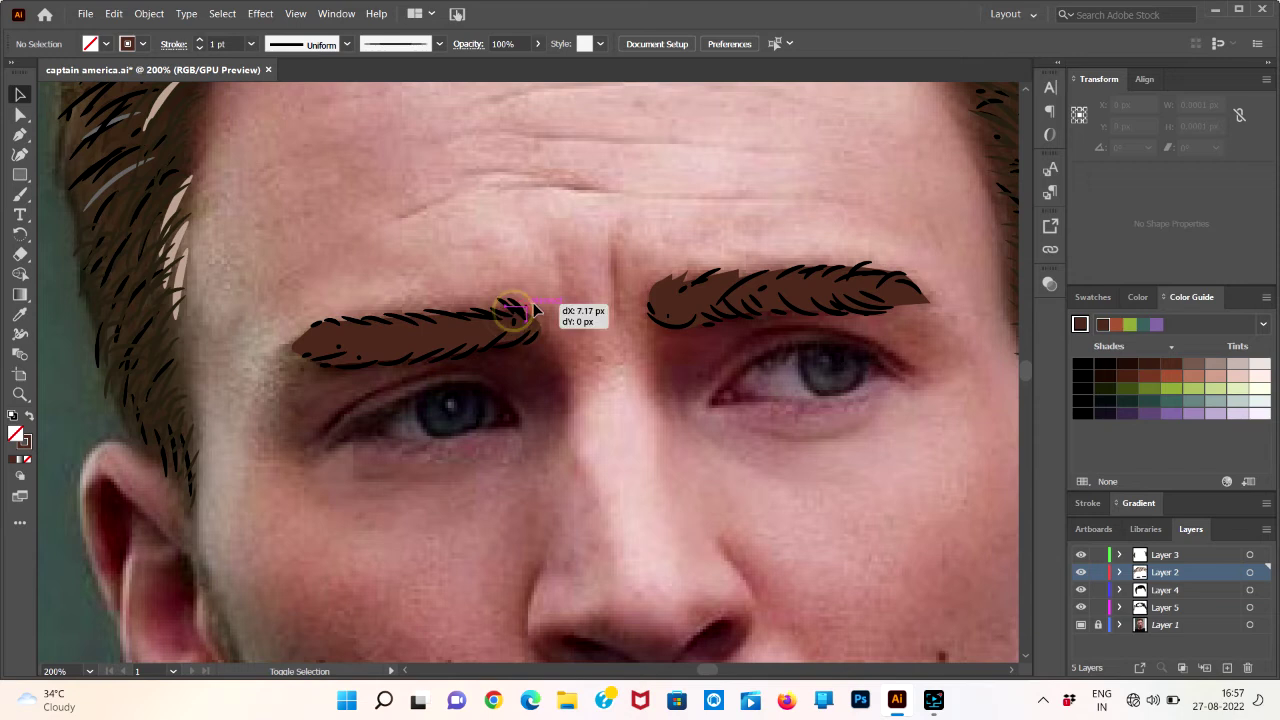
pyautogui.hotkey('ctrl', 'z')
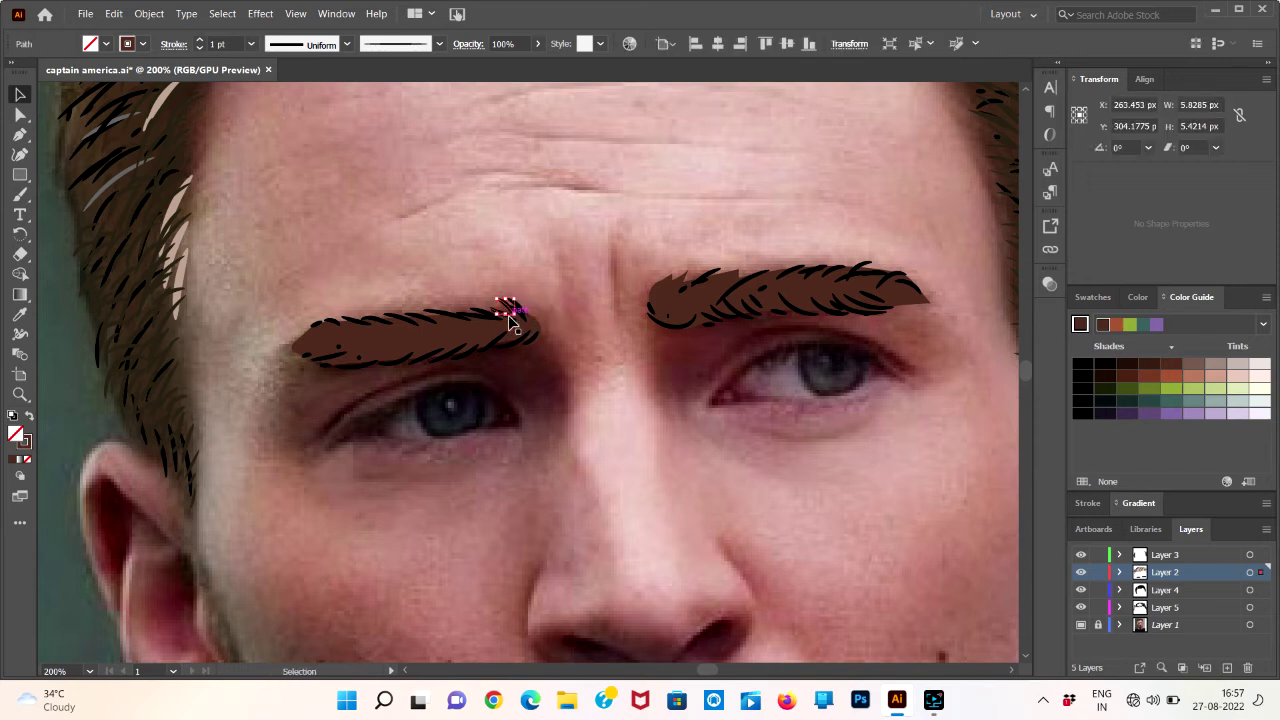
# - Select several small strokes along the left eyebrow's lower edge, then dismiss the Filter Keys prompt
pyautogui.click(520, 342)
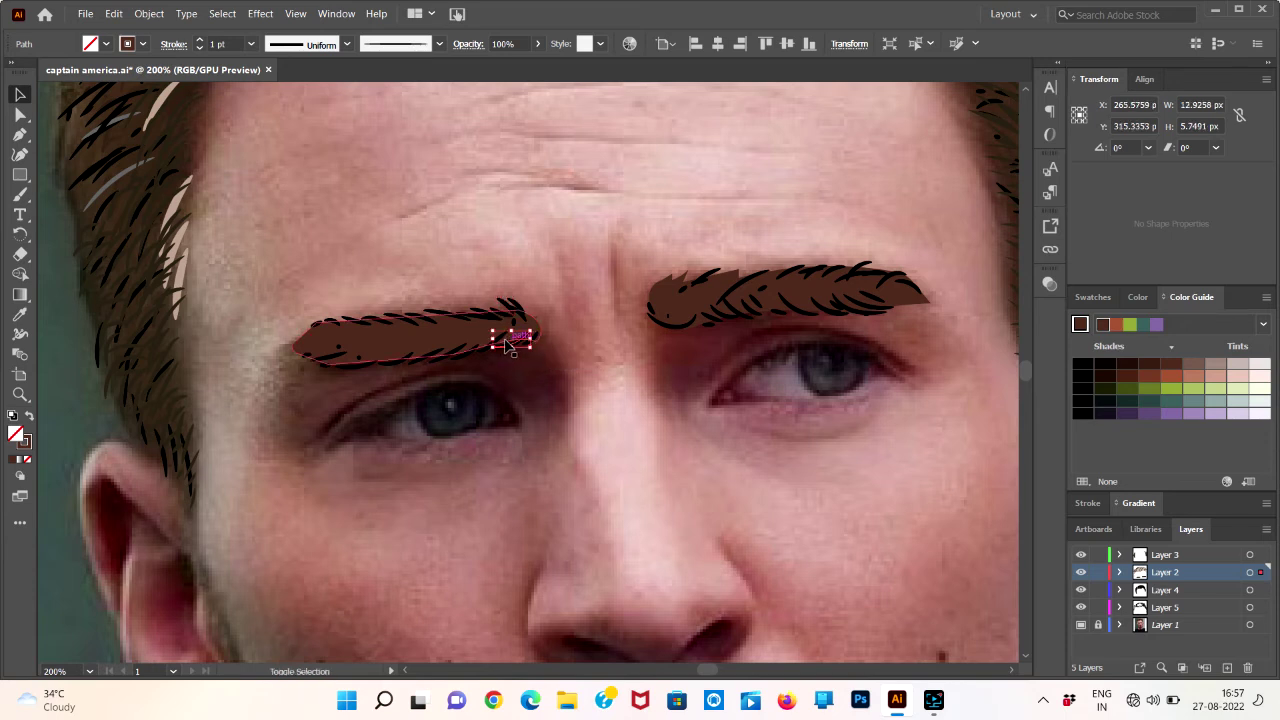
pyautogui.click(497, 341)
pyautogui.keyDown('shift'); pyautogui.click(471, 355); pyautogui.keyUp('shift')
pyautogui.keyDown('shift'); pyautogui.click(462, 352); pyautogui.keyUp('shift')
pyautogui.keyDown('shift'); pyautogui.click(448, 355); pyautogui.keyUp('shift')
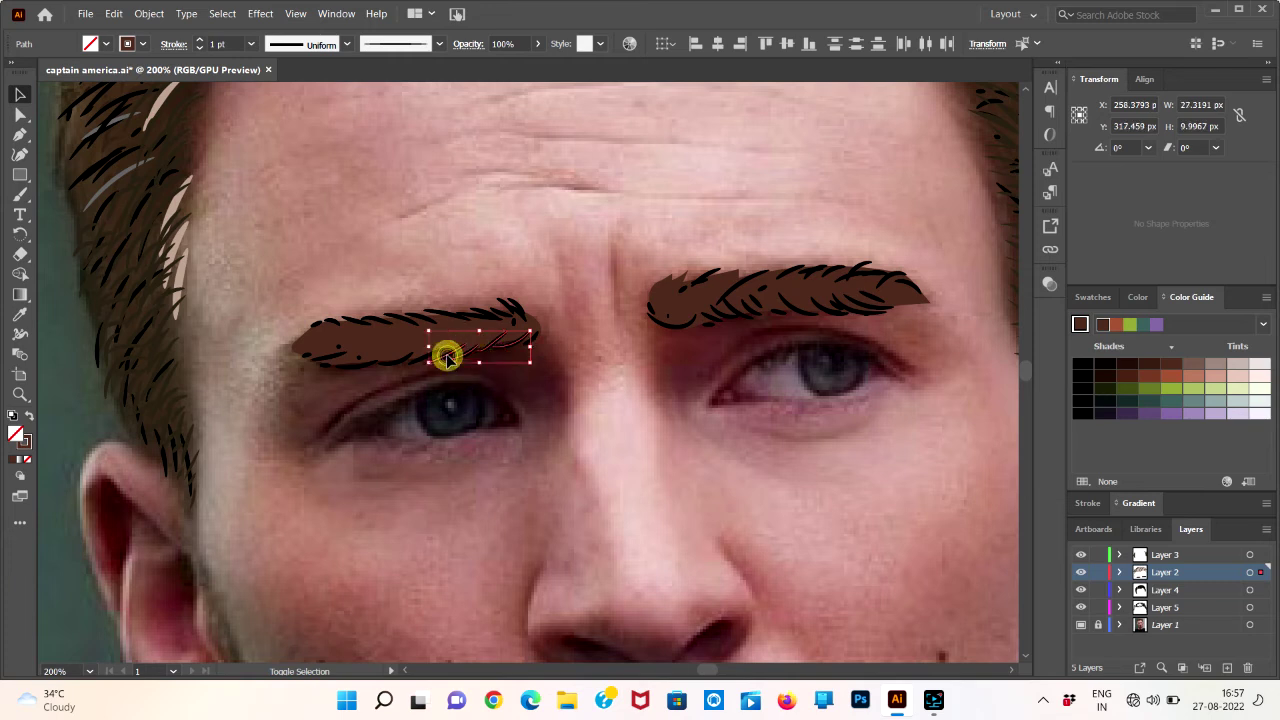
pyautogui.keyDown('shift'); pyautogui.click(380, 360); pyautogui.keyUp('shift')
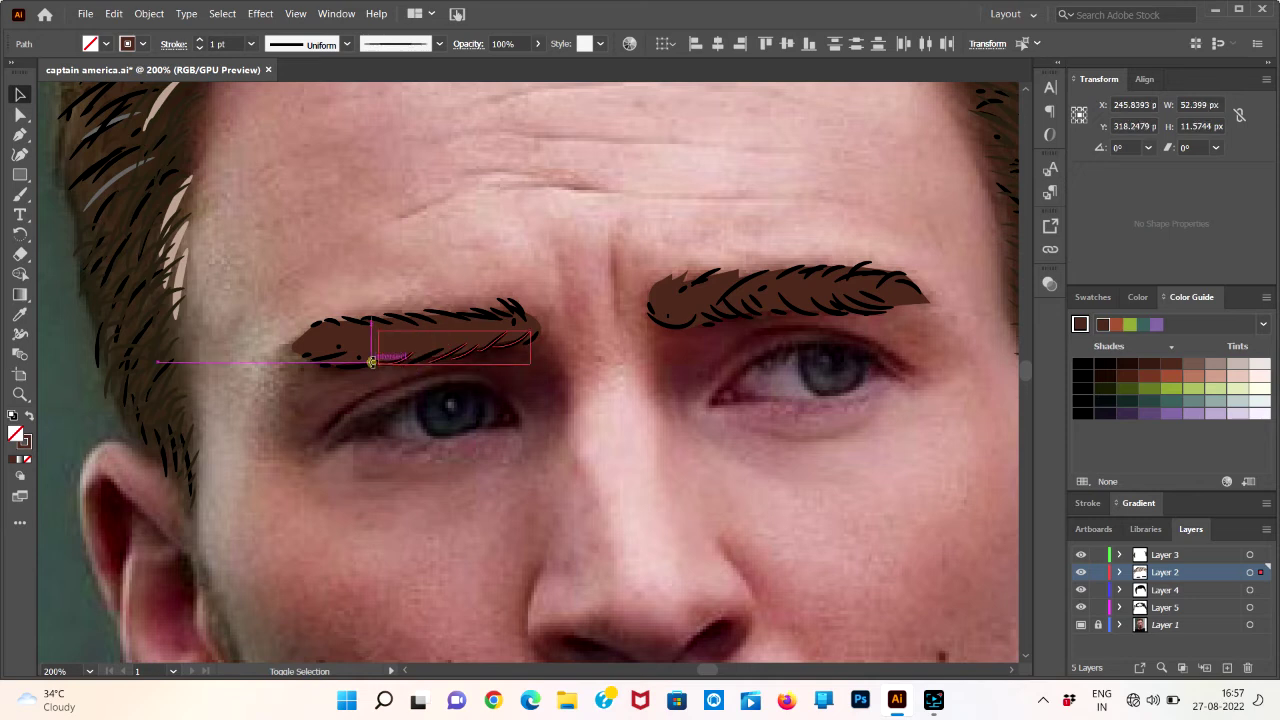
pyautogui.keyDown('shift'); pyautogui.click(373, 362); pyautogui.keyUp('shift')
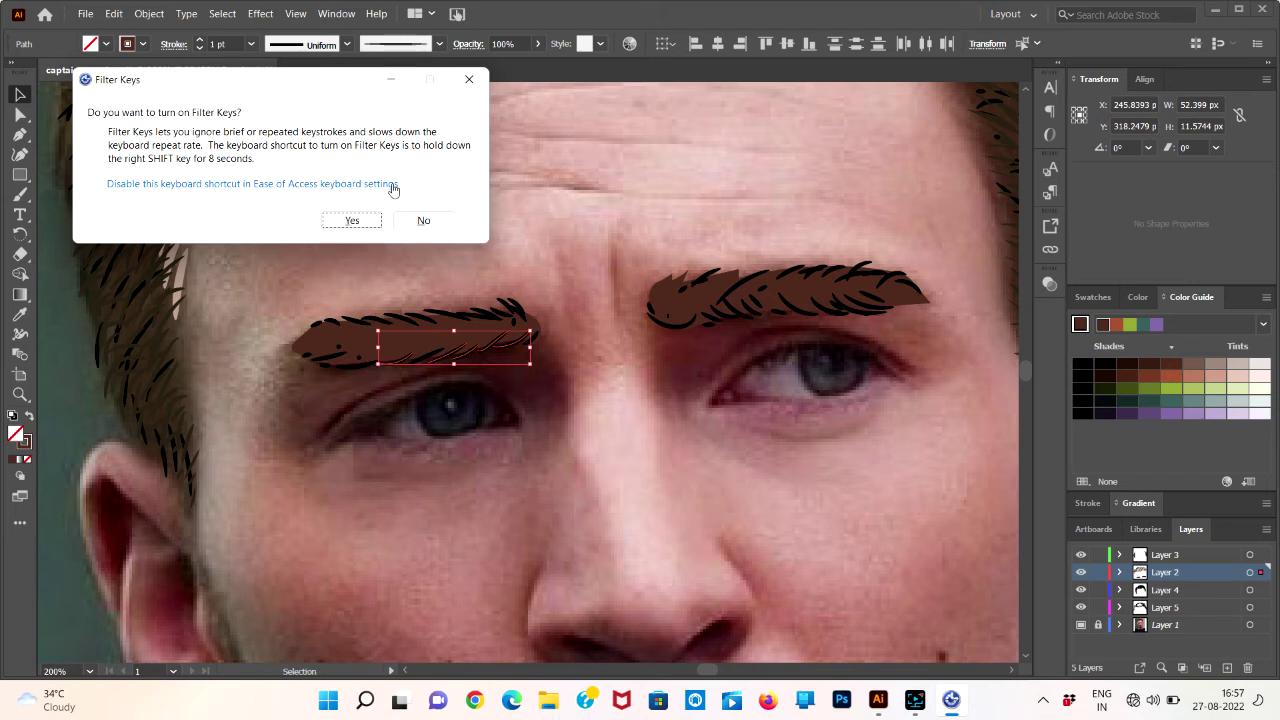
pyautogui.click(476, 79)
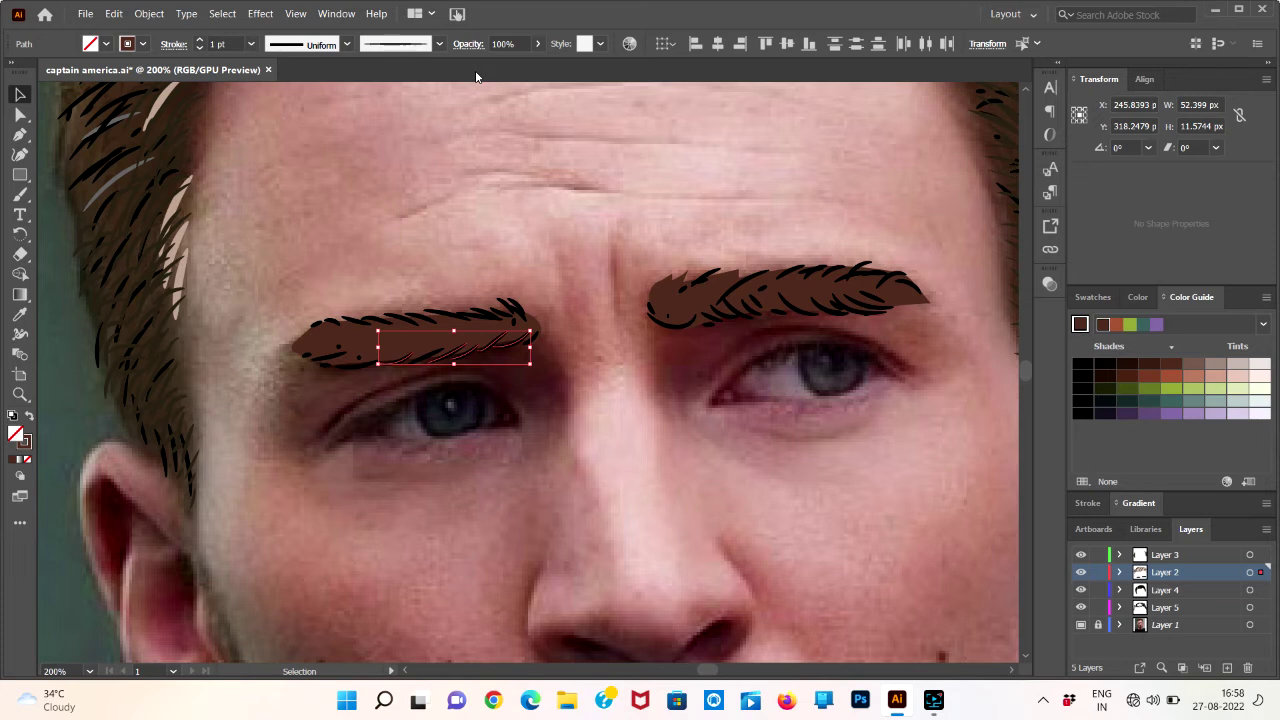
# - Select the left eyebrow's brown fill shape, undoing an accidental small move
pyautogui.click(424, 360)
pyautogui.keyDown('shift'); pyautogui.click(364, 368); pyautogui.keyUp('shift')
pyautogui.keyDown('shift'); pyautogui.click(328, 356); pyautogui.keyUp('shift')
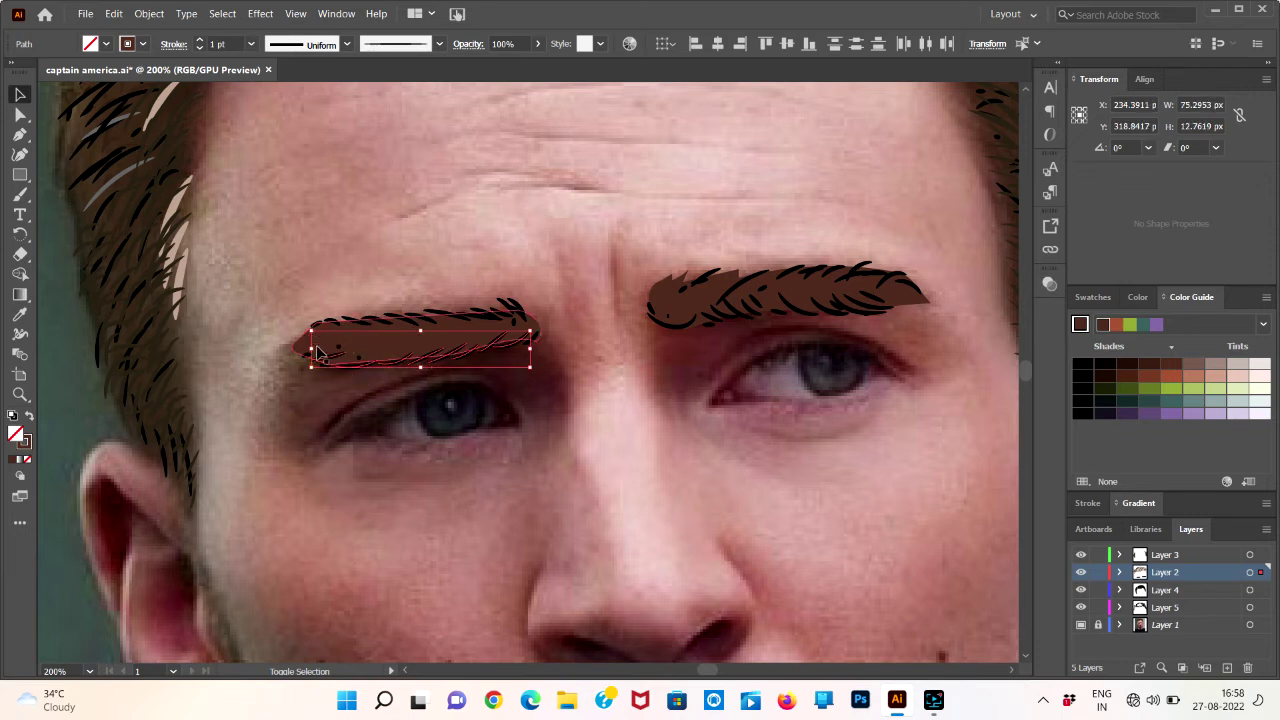
pyautogui.moveTo(325, 321); pyautogui.dragTo(348, 323)
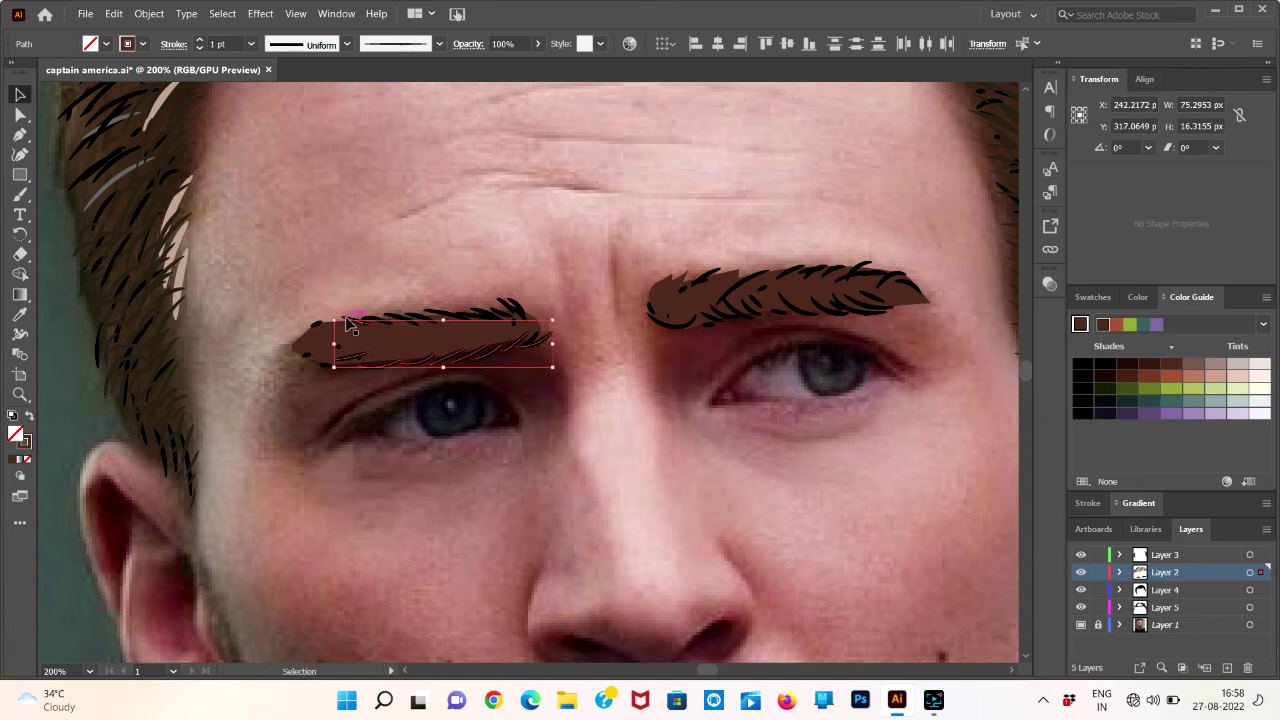
pyautogui.hotkey('ctrl', 'z')
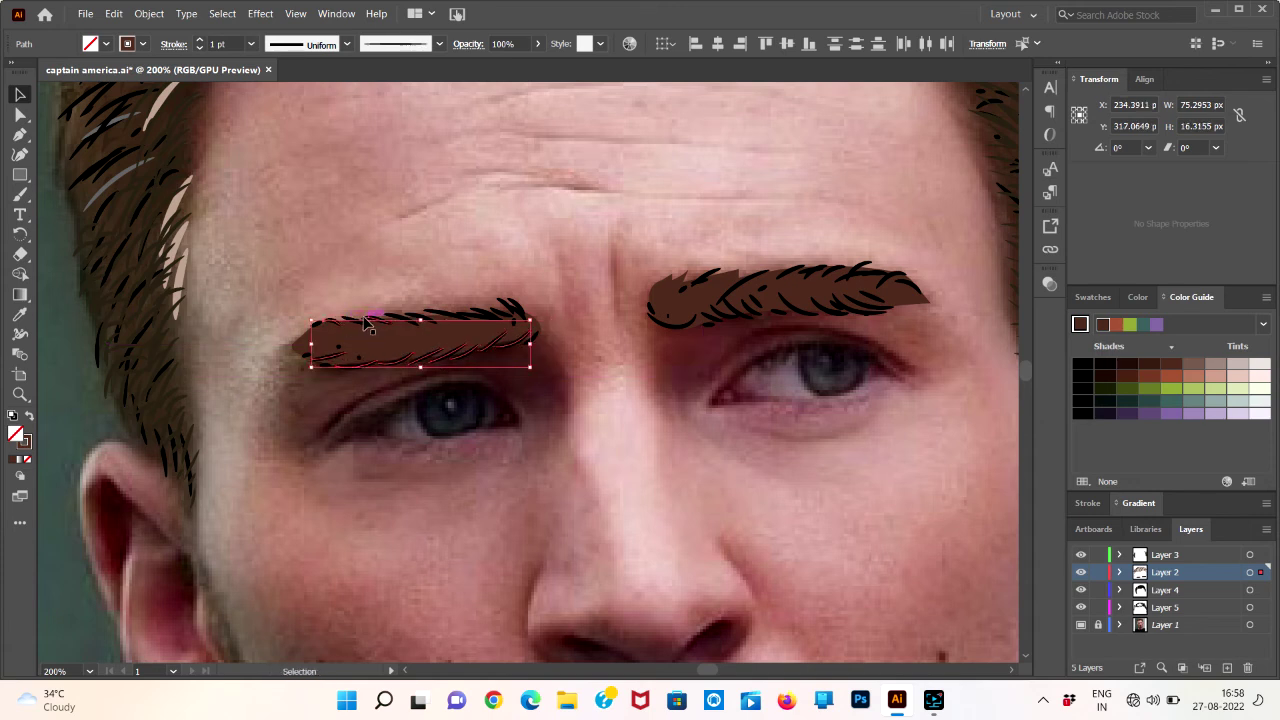
pyautogui.press('z')
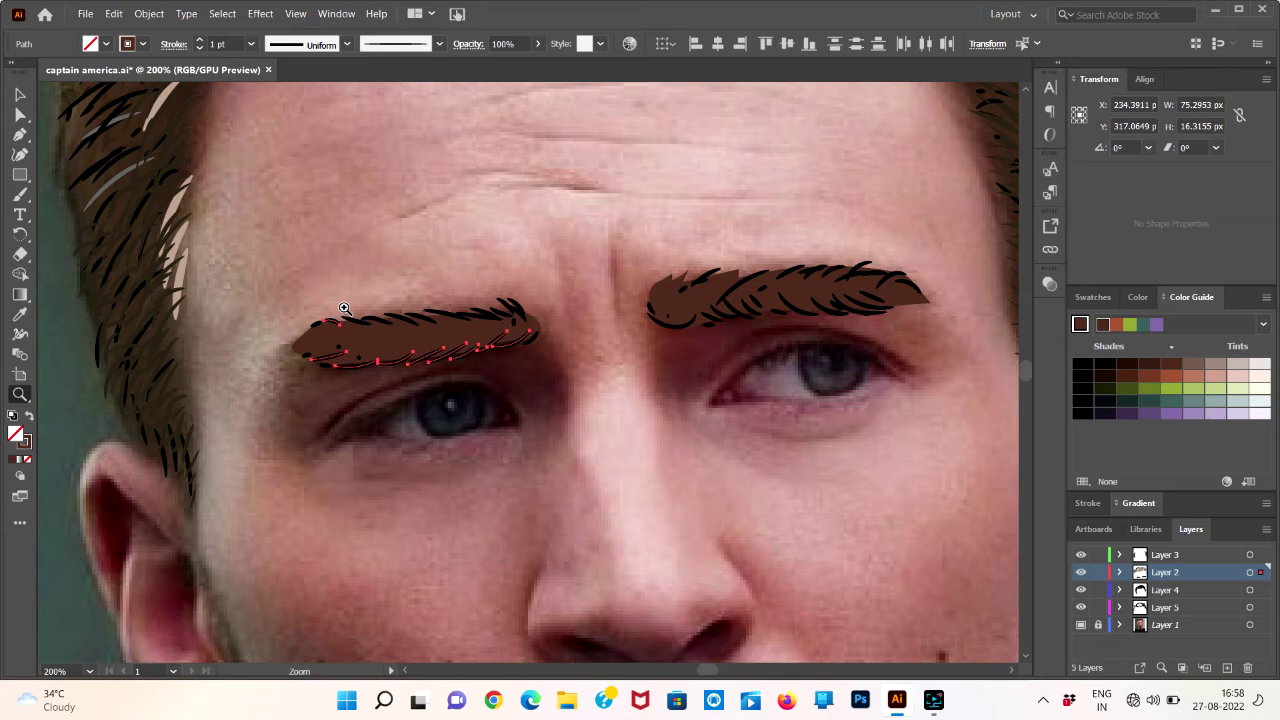
pyautogui.press('v')
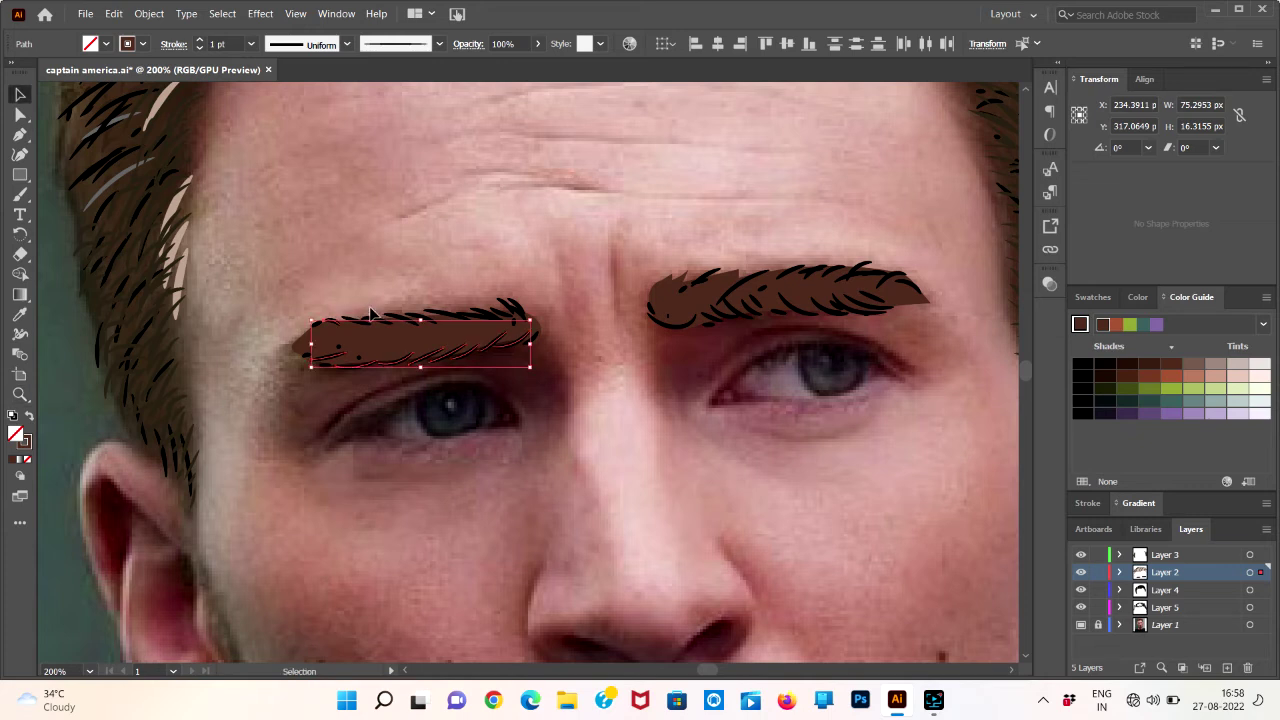
pyautogui.press('z')
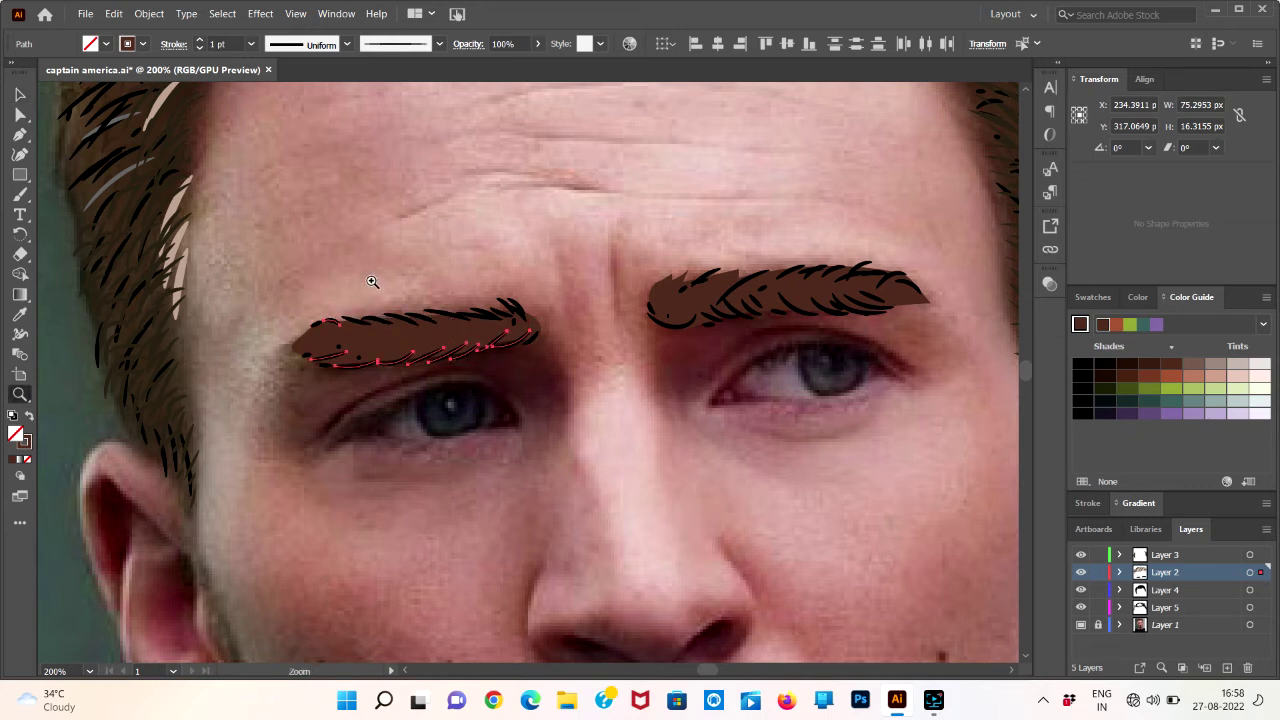
pyautogui.press('v')
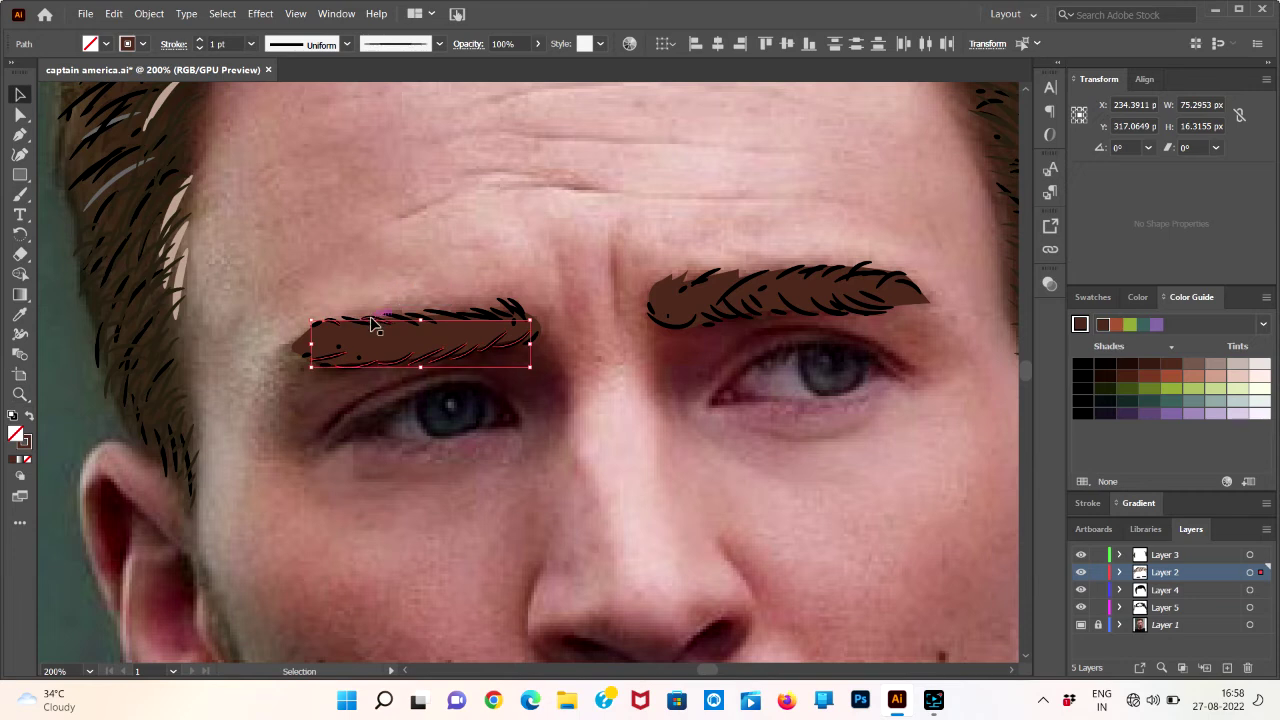
pyautogui.click(370, 321)
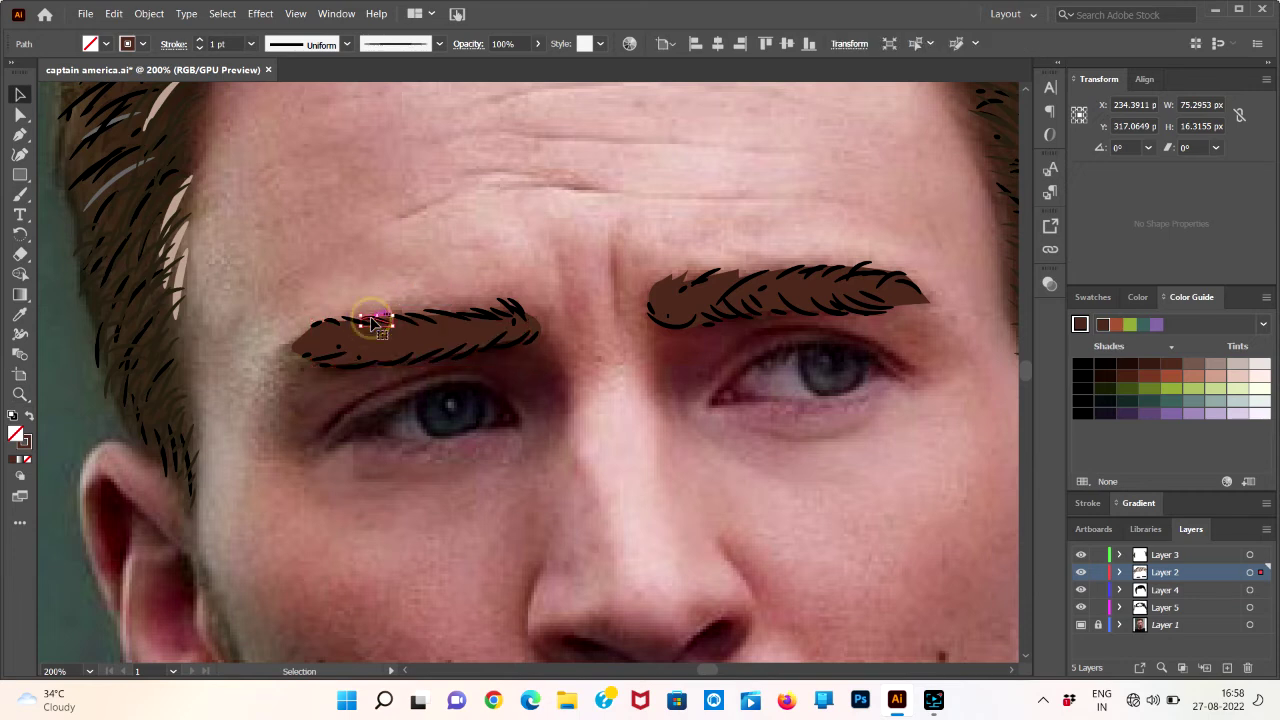
pyautogui.click(400, 228)
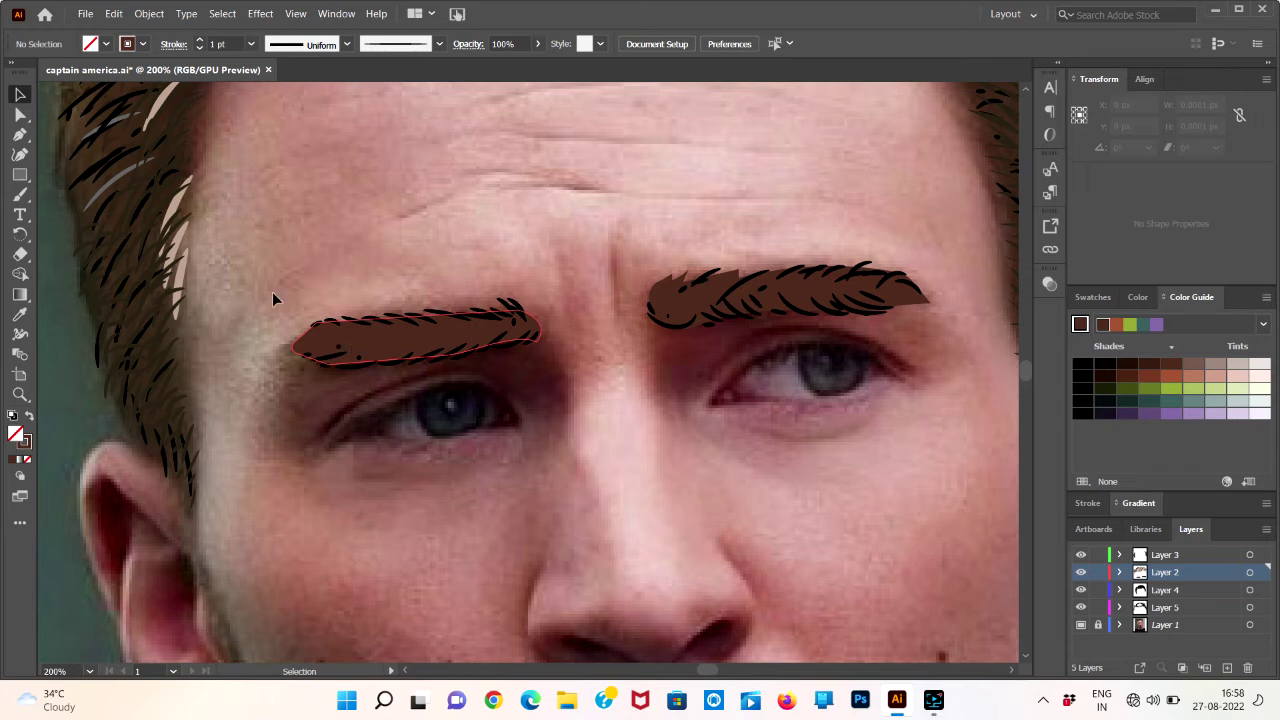
# - Hide the left and right eyebrow fill paths using their eye icons in Layer 2
pyautogui.click(370, 342)
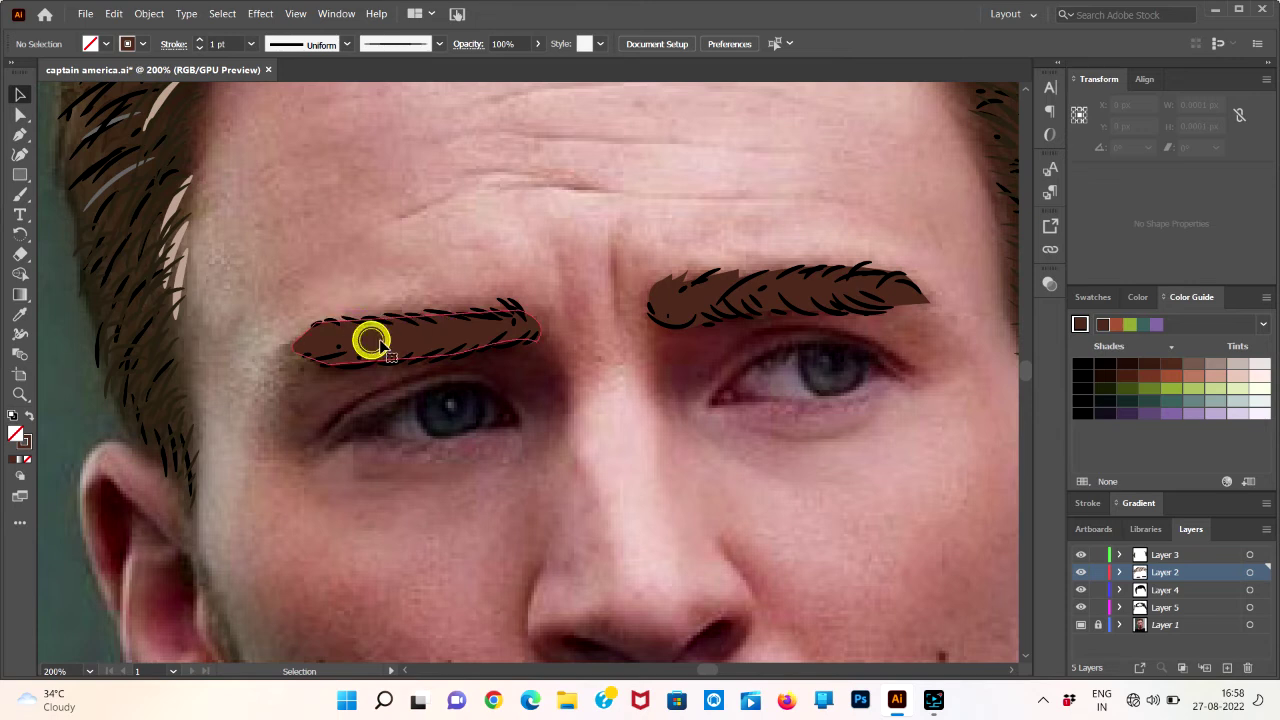
pyautogui.click(1121, 570)
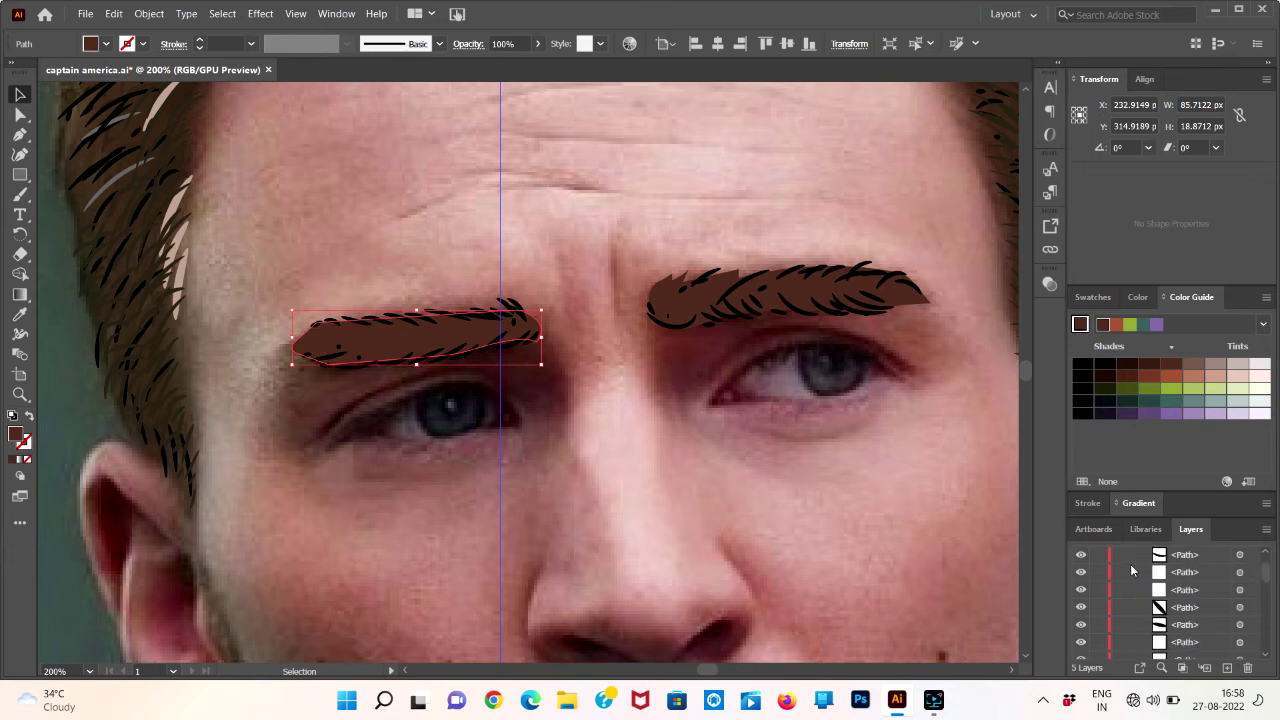
pyautogui.scroll(1, 1135, 571)
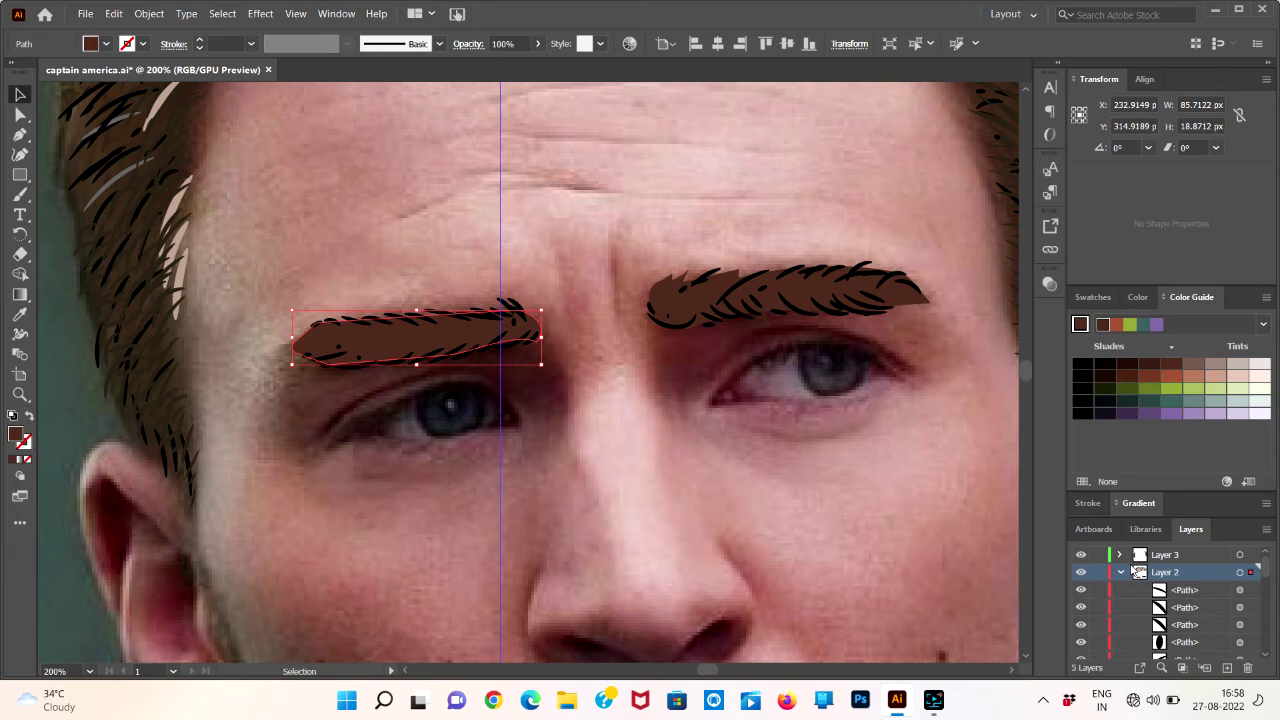
pyautogui.scroll(-1, 1138, 568)
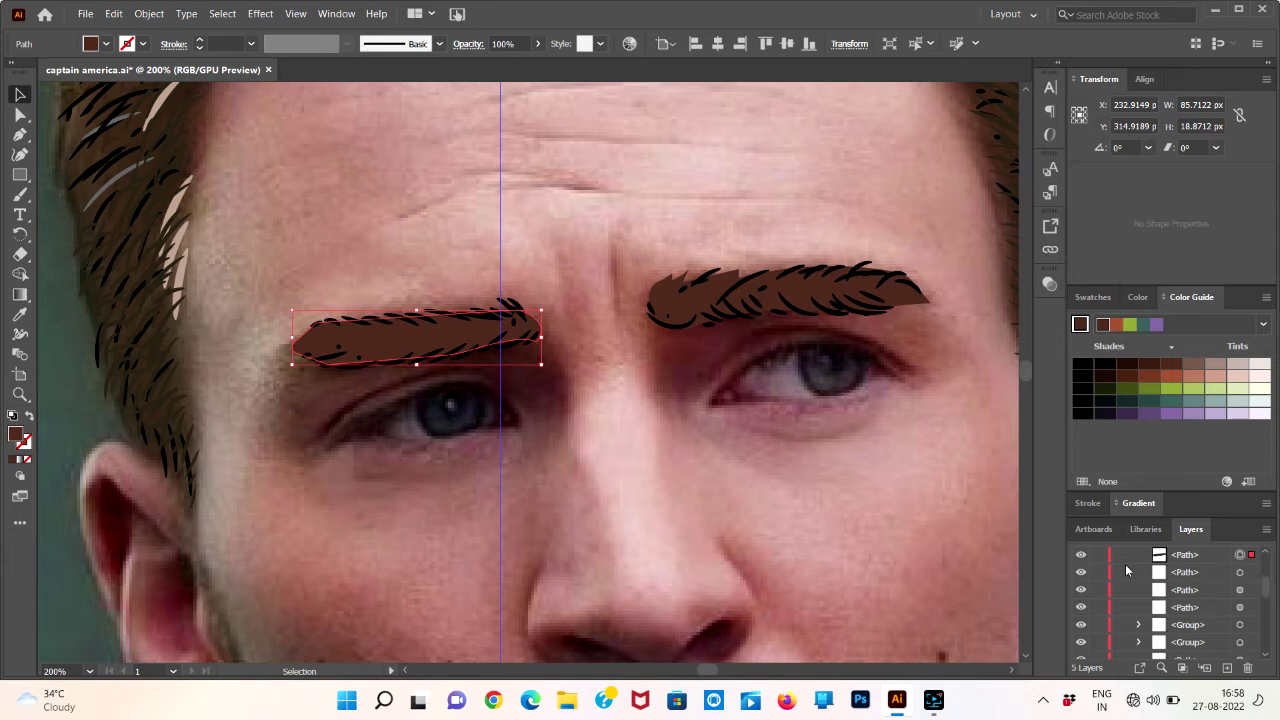
pyautogui.click(1078, 557)
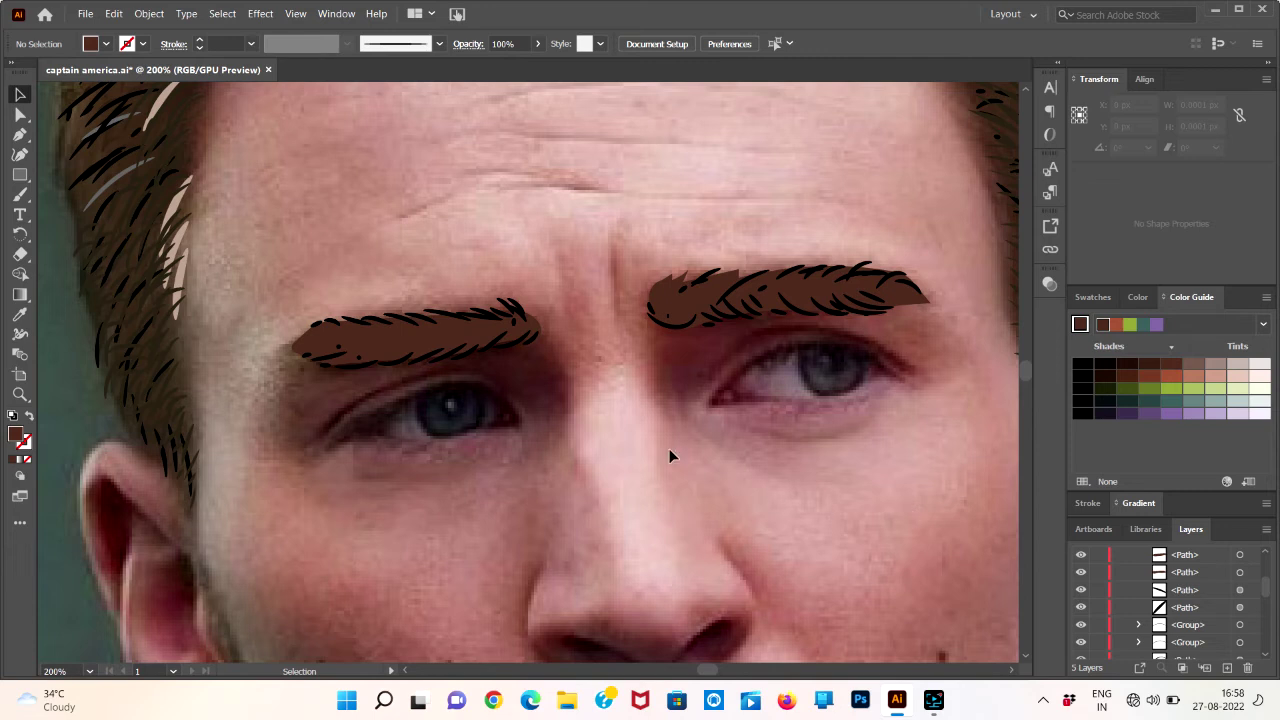
pyautogui.click(486, 337)
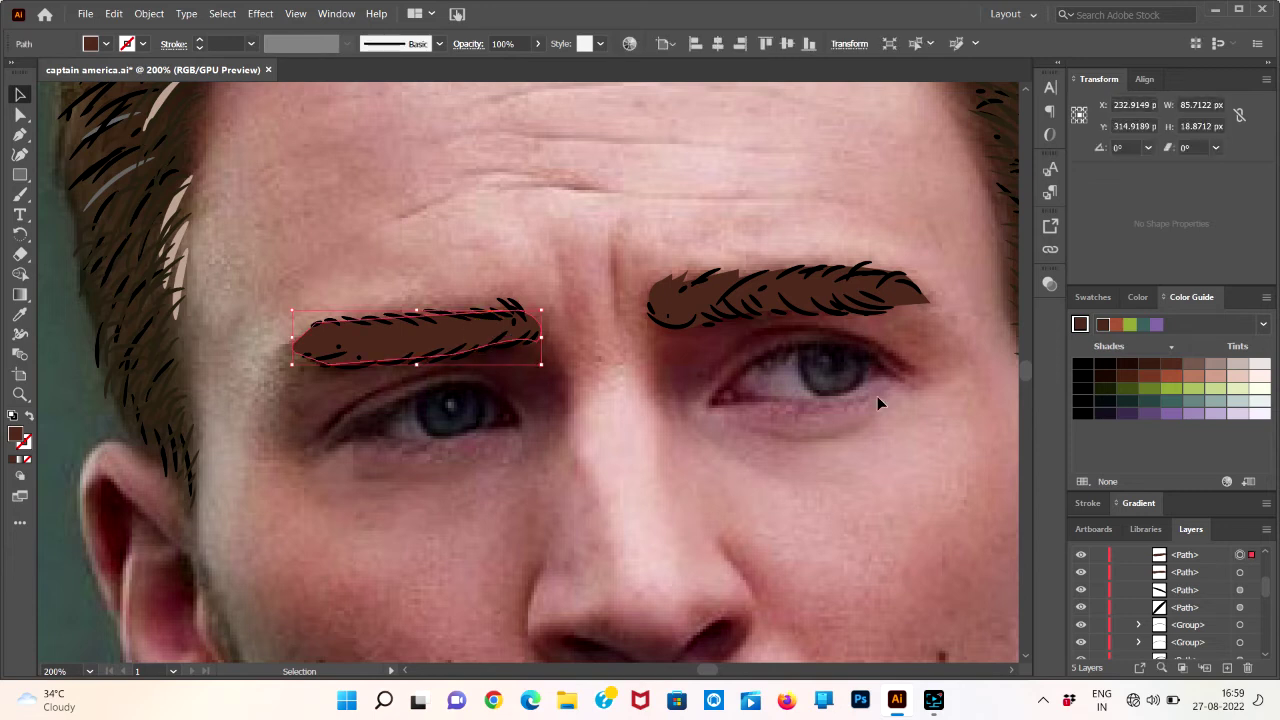
pyautogui.click(1080, 554)
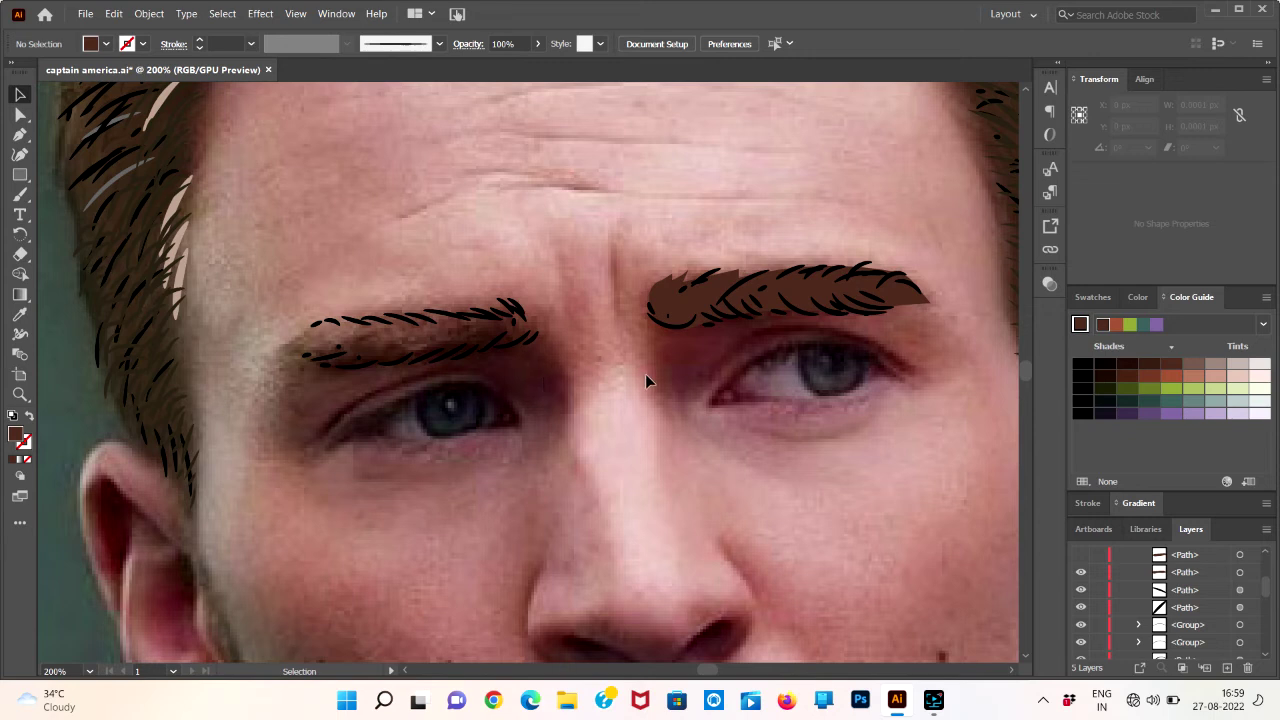
pyautogui.click(670, 313)
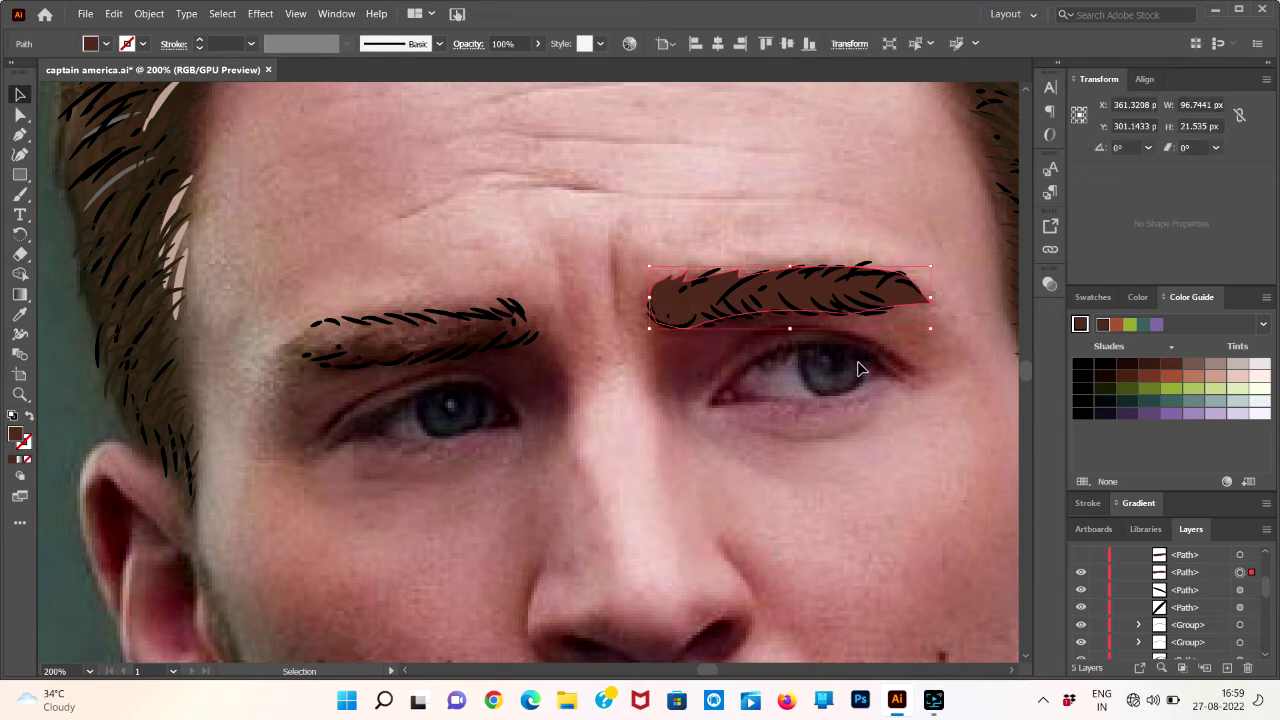
pyautogui.click(1082, 574)
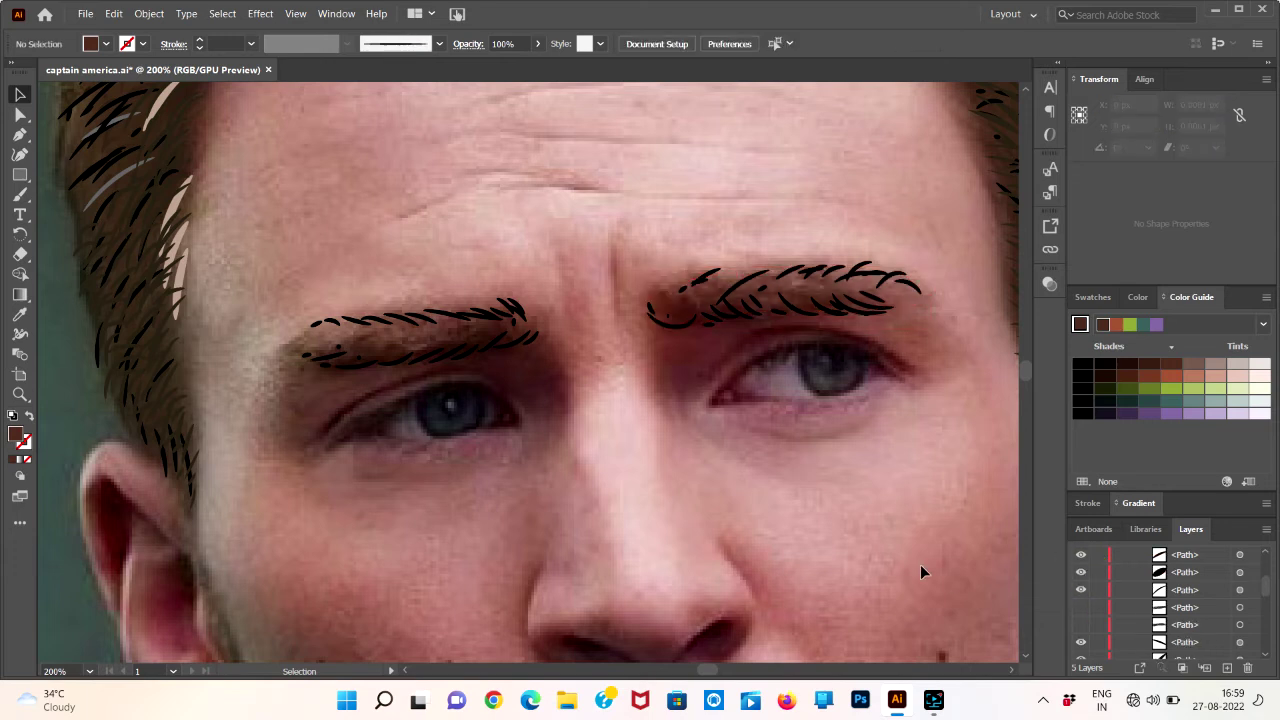
pyautogui.click(293, 287)
# - Select the hair strokes of both eyebrows
pyautogui.click(913, 322)
pyautogui.click(945, 352)
pyautogui.click(288, 330)
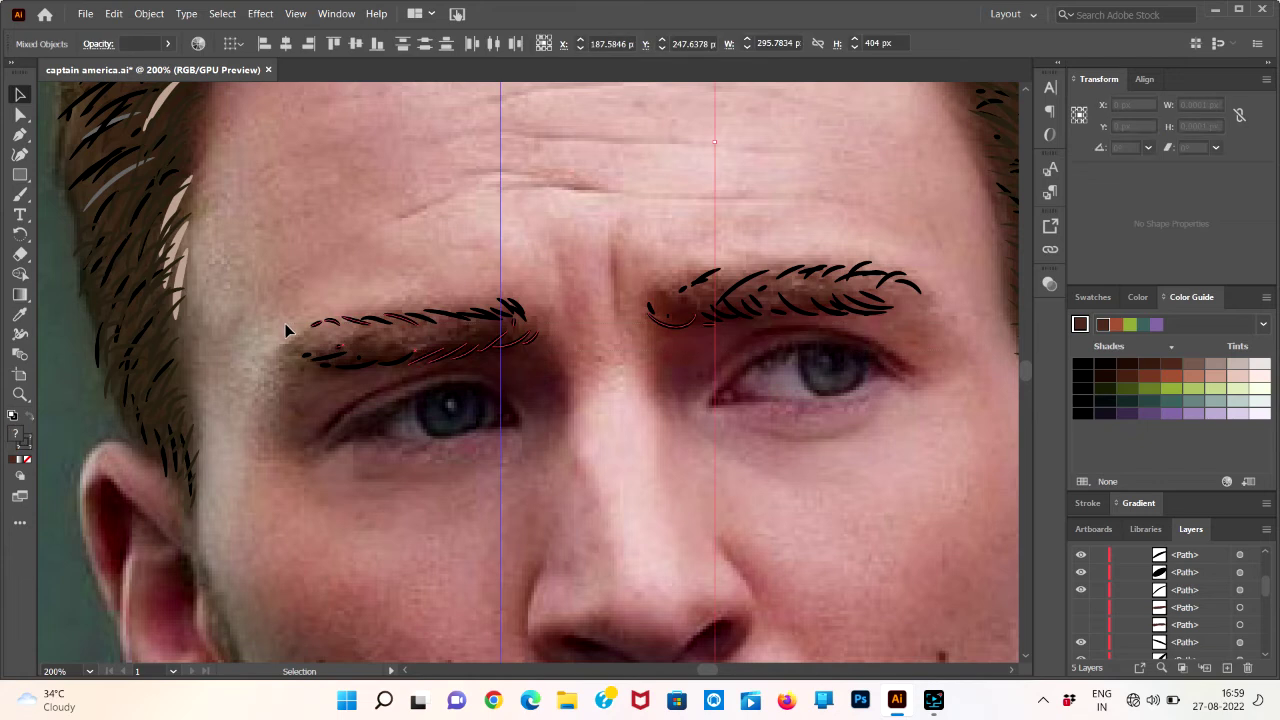
pyautogui.click(302, 413)
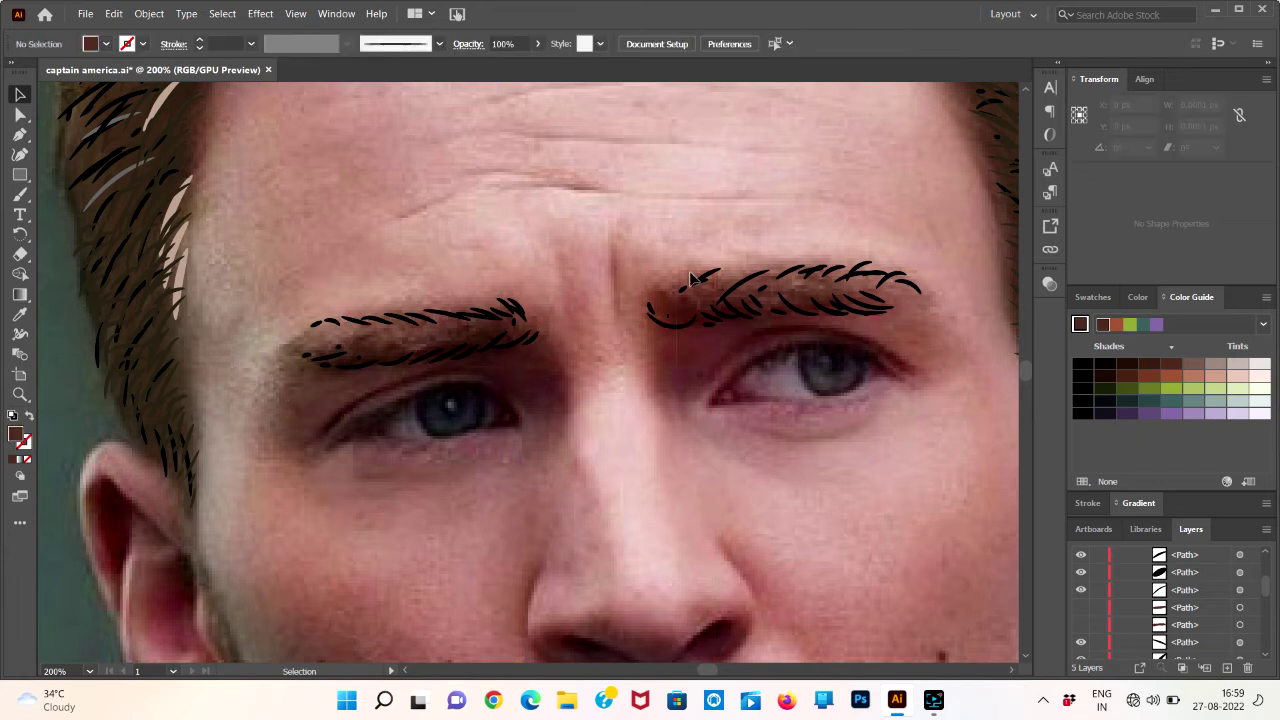
pyautogui.hscroll(2, 842, 253)
pyautogui.click(866, 259)
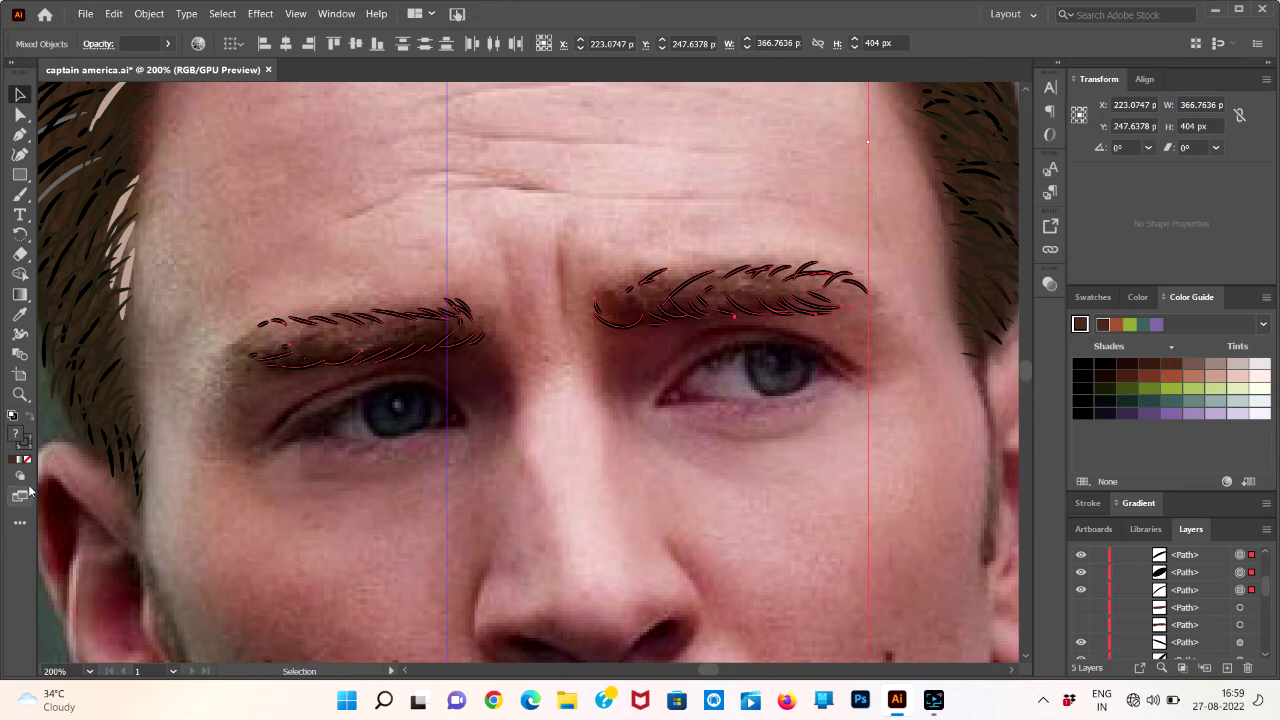
# - Show the RGB colour sliders and set the strokes' fill to None
pyautogui.click(13, 462)
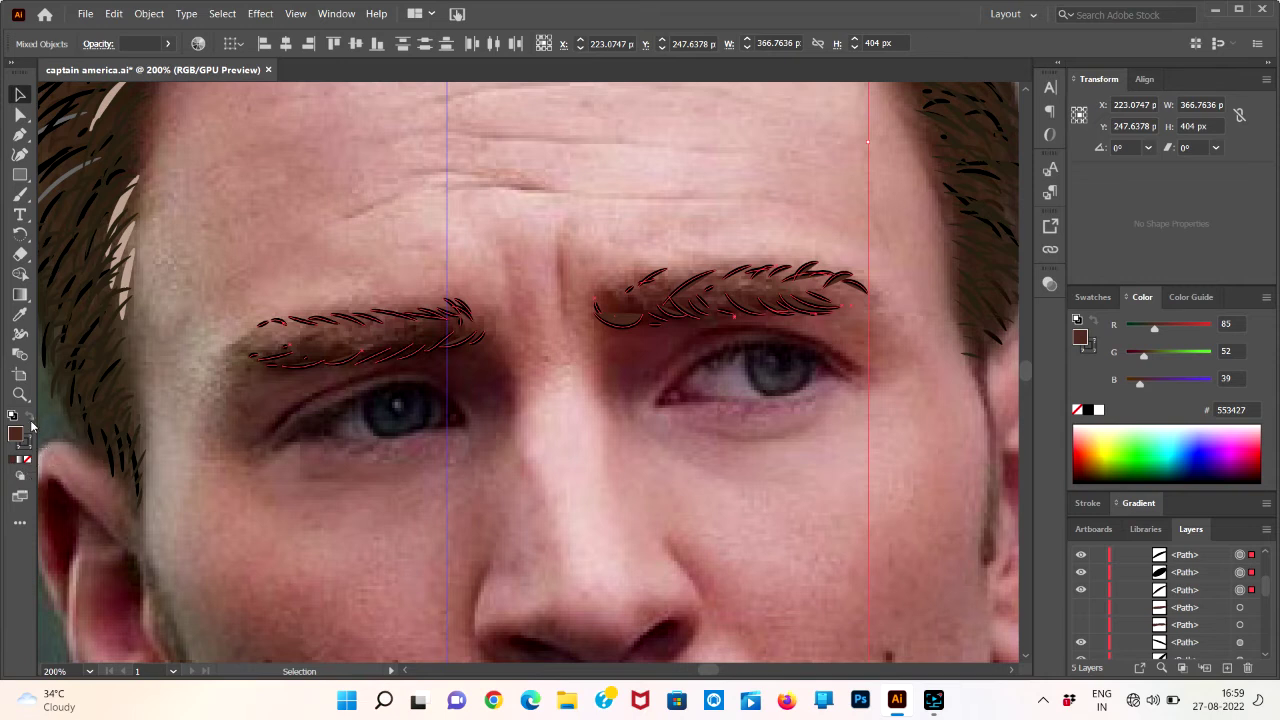
pyautogui.click(24, 441)
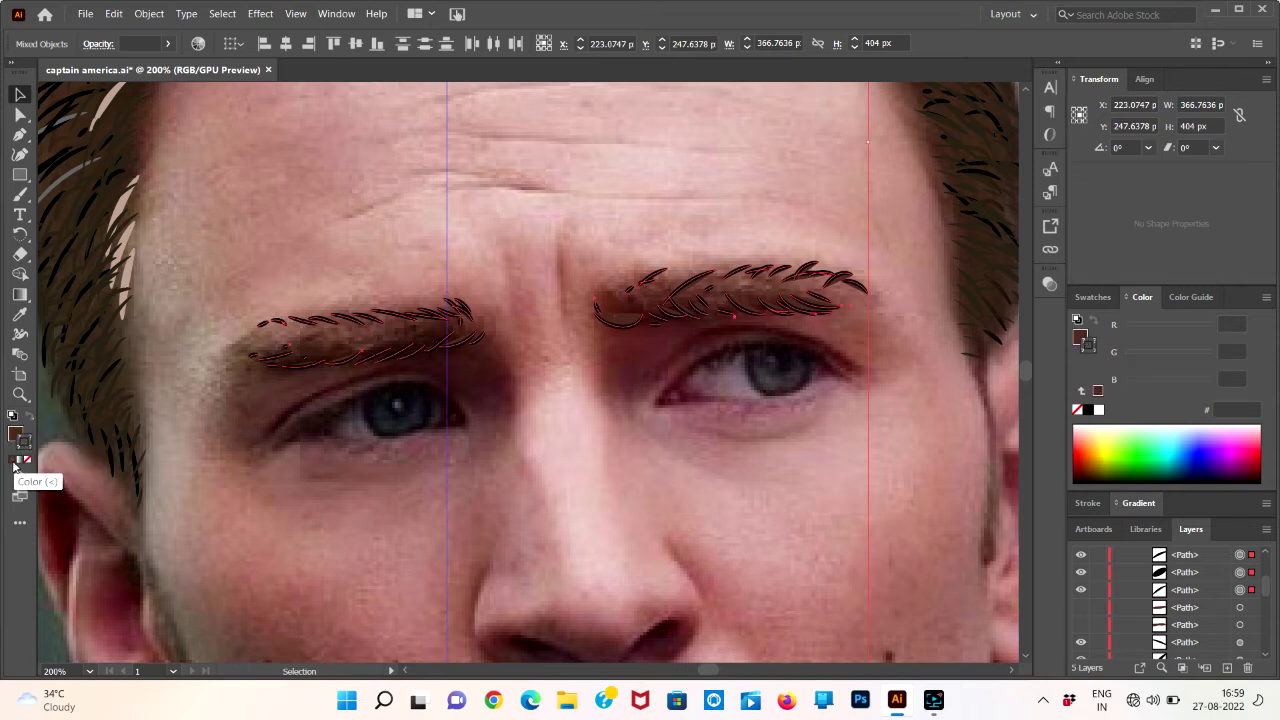
pyautogui.click(13, 463)
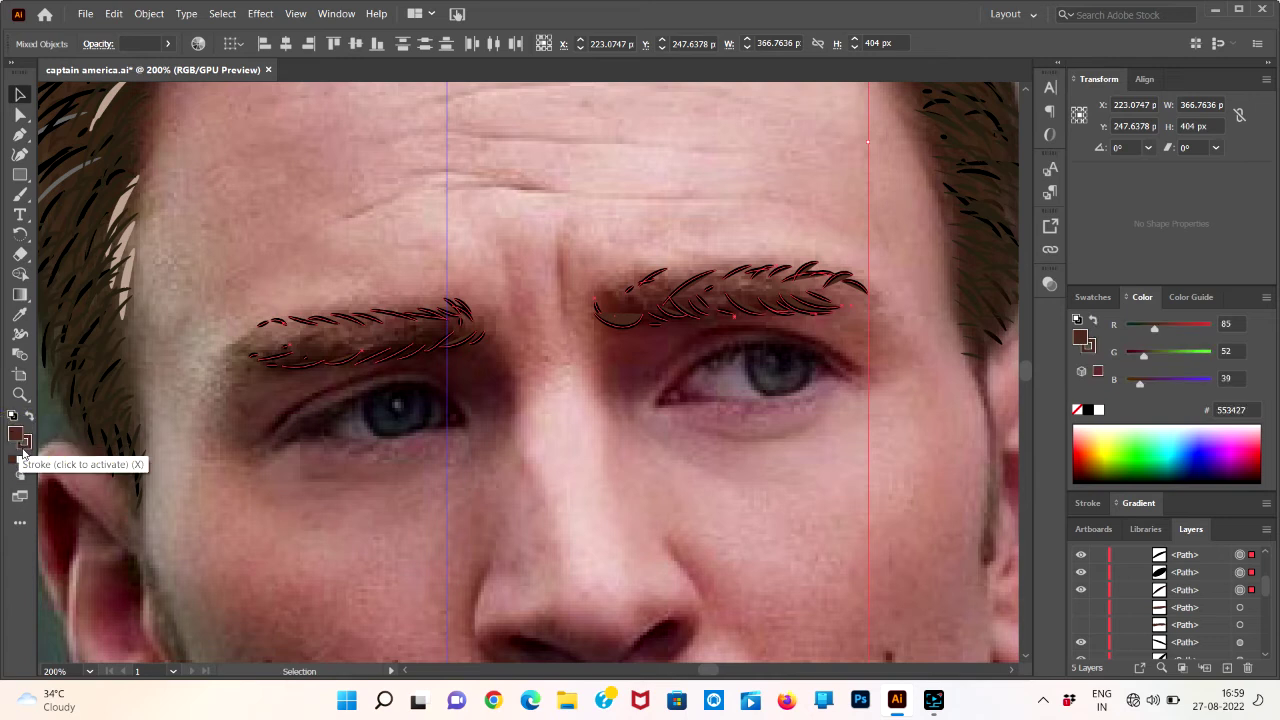
pyautogui.click(28, 461)
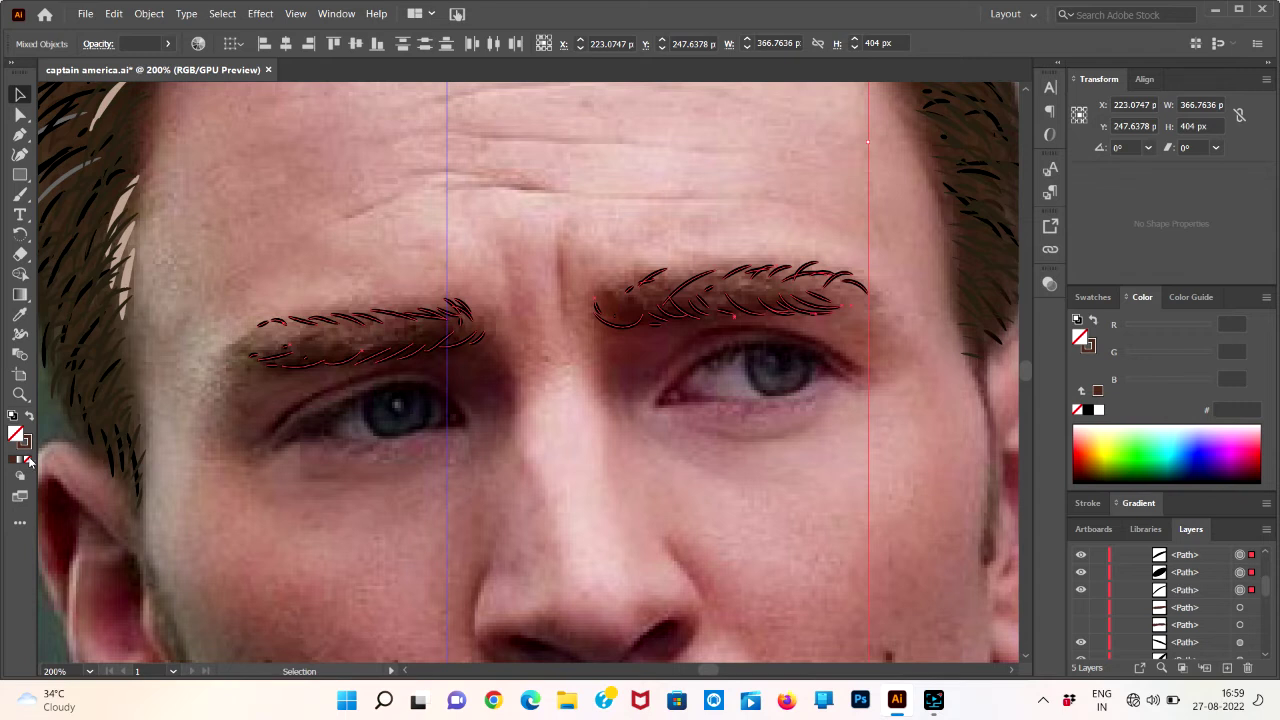
# - Marquee both eyebrows' strokes into one selection, restoring it with undo after deselecting
pyautogui.click(219, 415)
pyautogui.moveTo(225, 292); pyautogui.dragTo(857, 388)
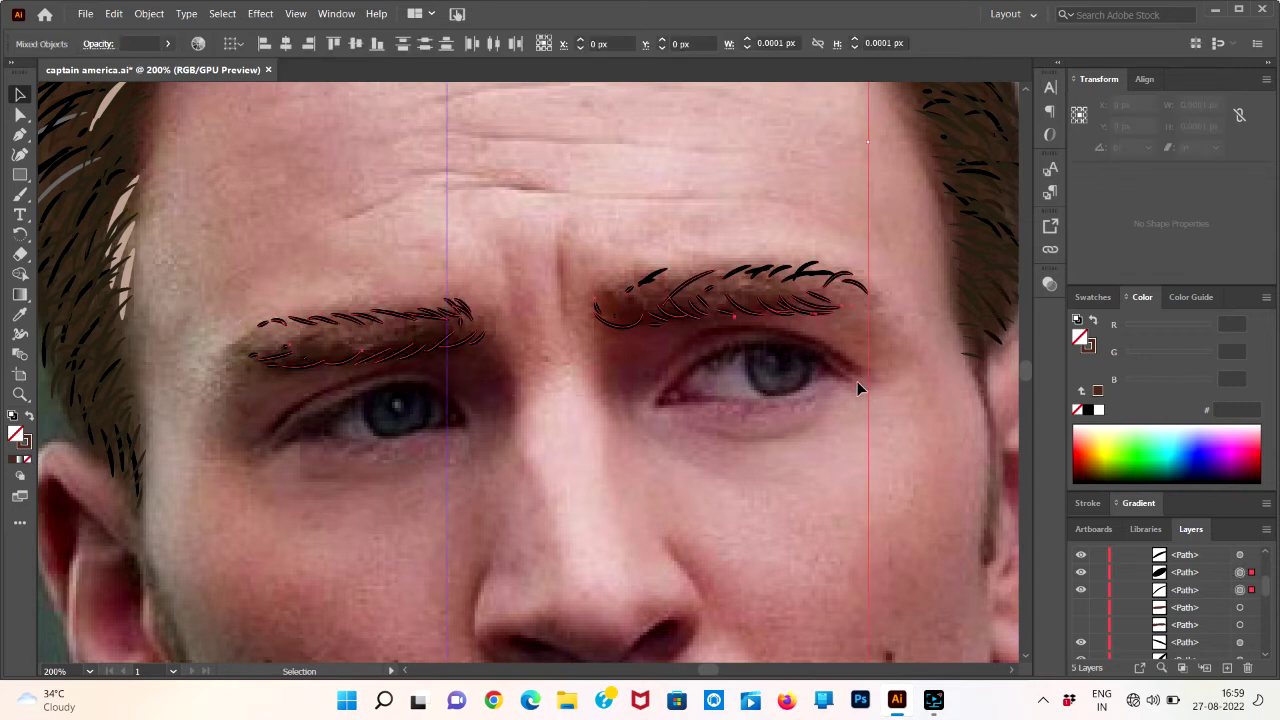
pyautogui.click(882, 362)
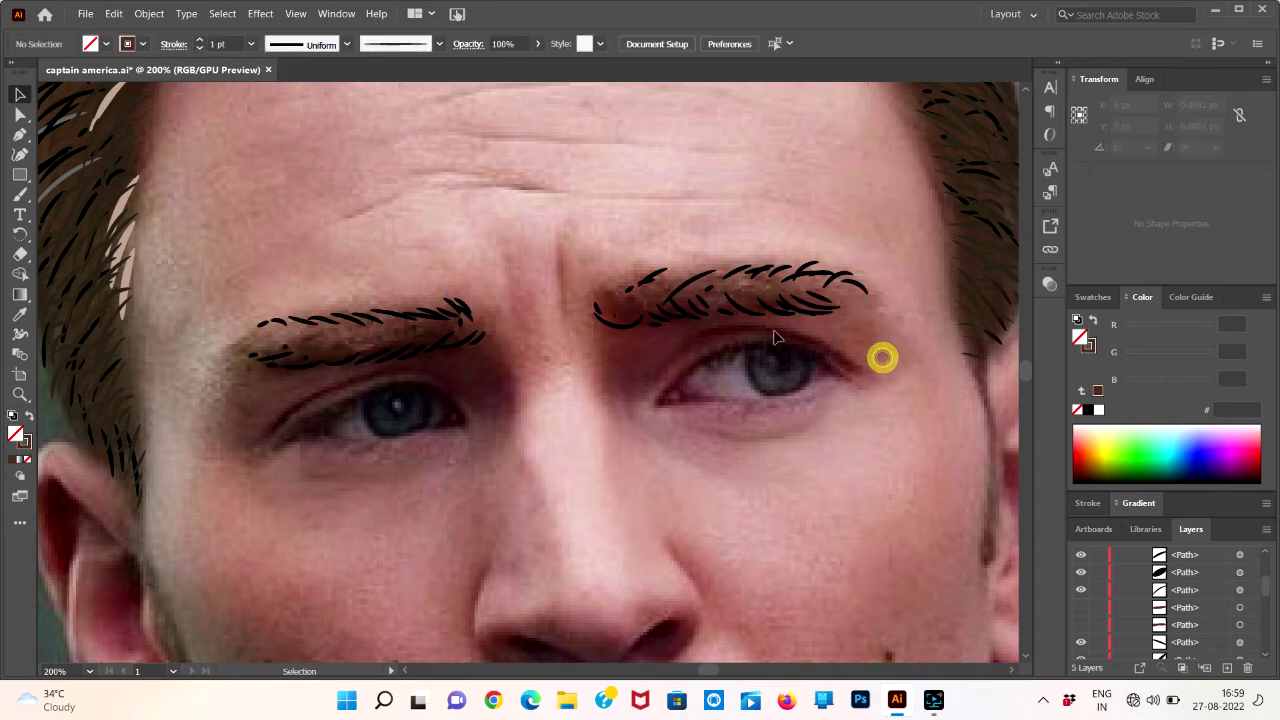
pyautogui.click(240, 325)
pyautogui.hotkey('ctrl', 'z')
pyautogui.click(261, 322)
pyautogui.click(213, 231)
pyautogui.hotkey('ctrl', 'z')
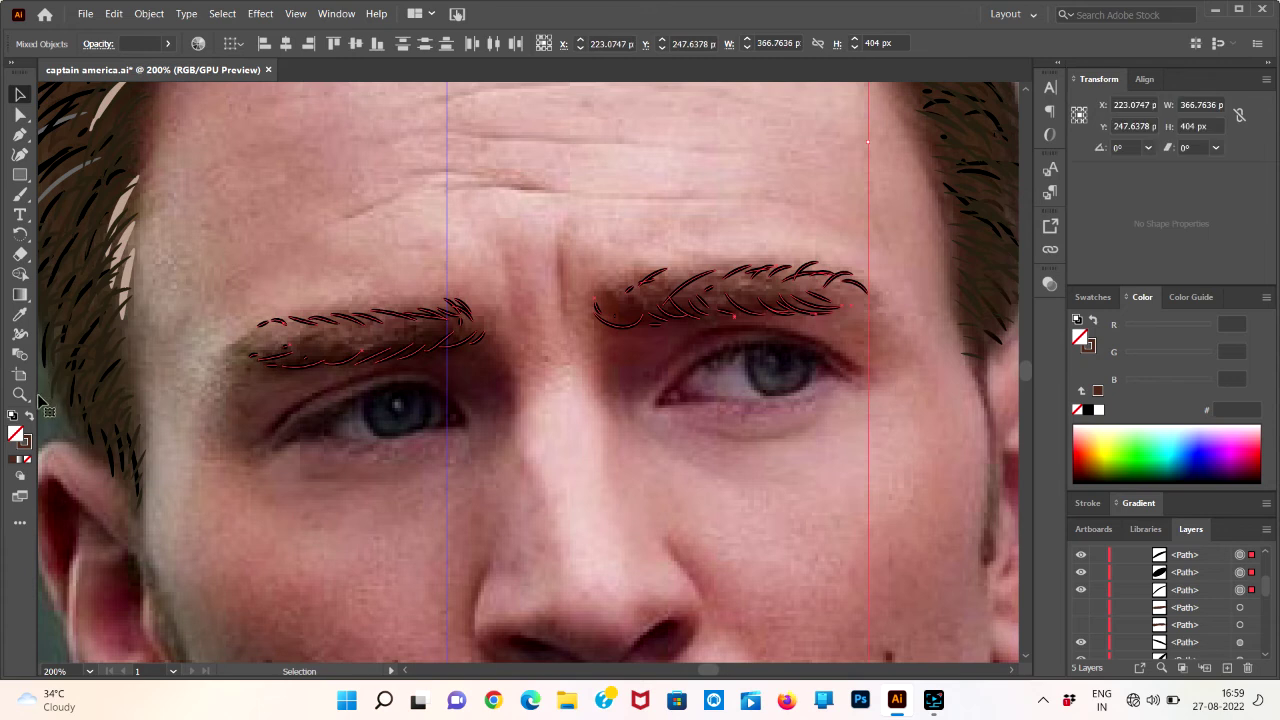
pyautogui.click(149, 13)
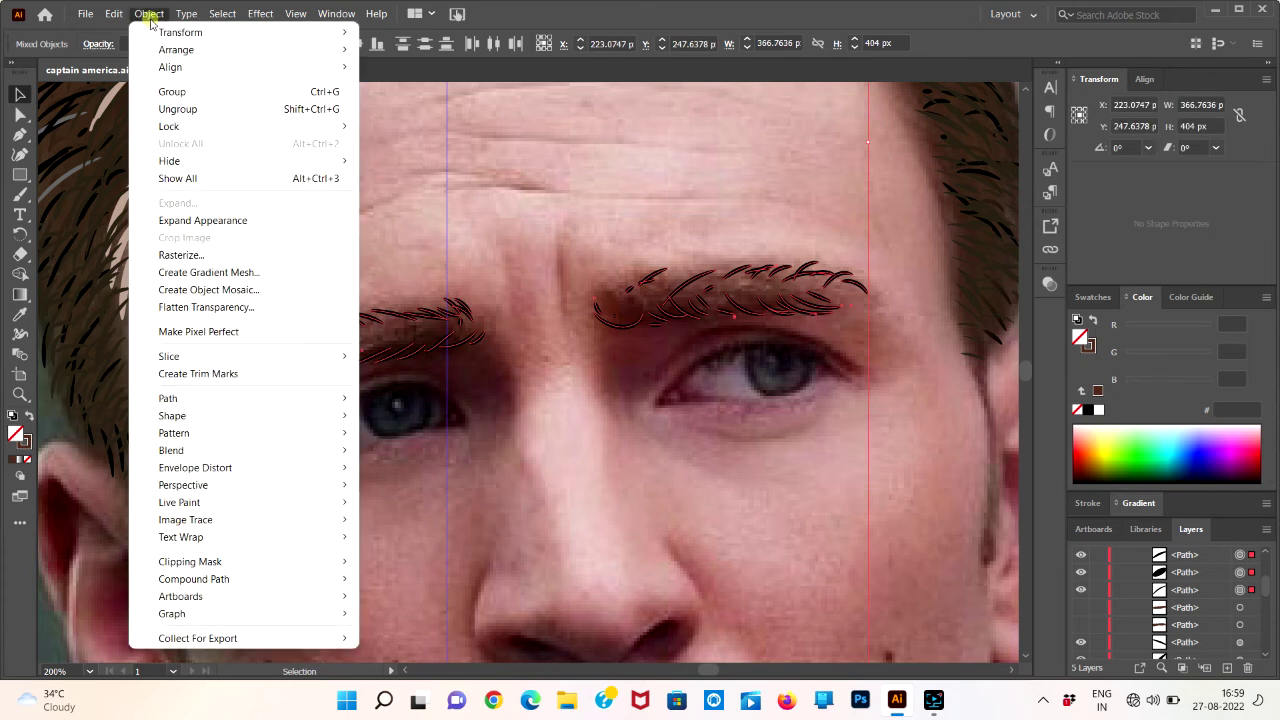
# - Expand the eyebrow strokes' appearance and colour them a darker Color Guide brown
pyautogui.click(200, 220)
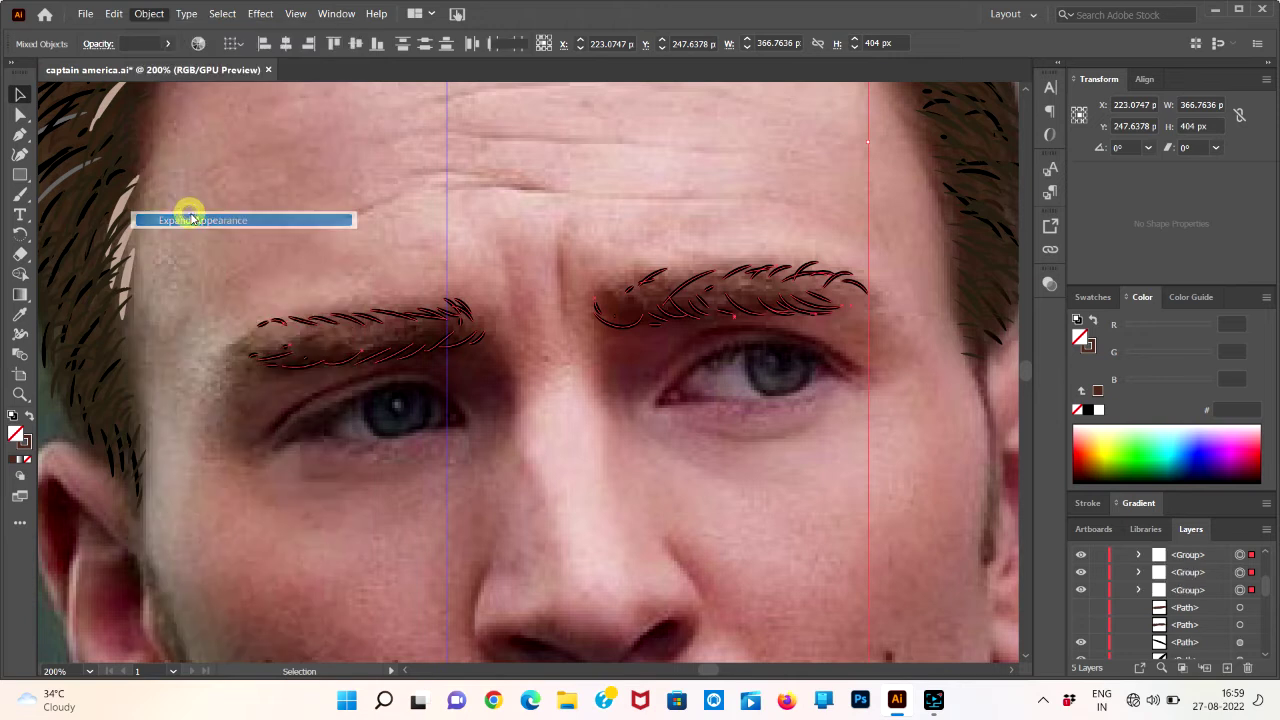
pyautogui.click(17, 462)
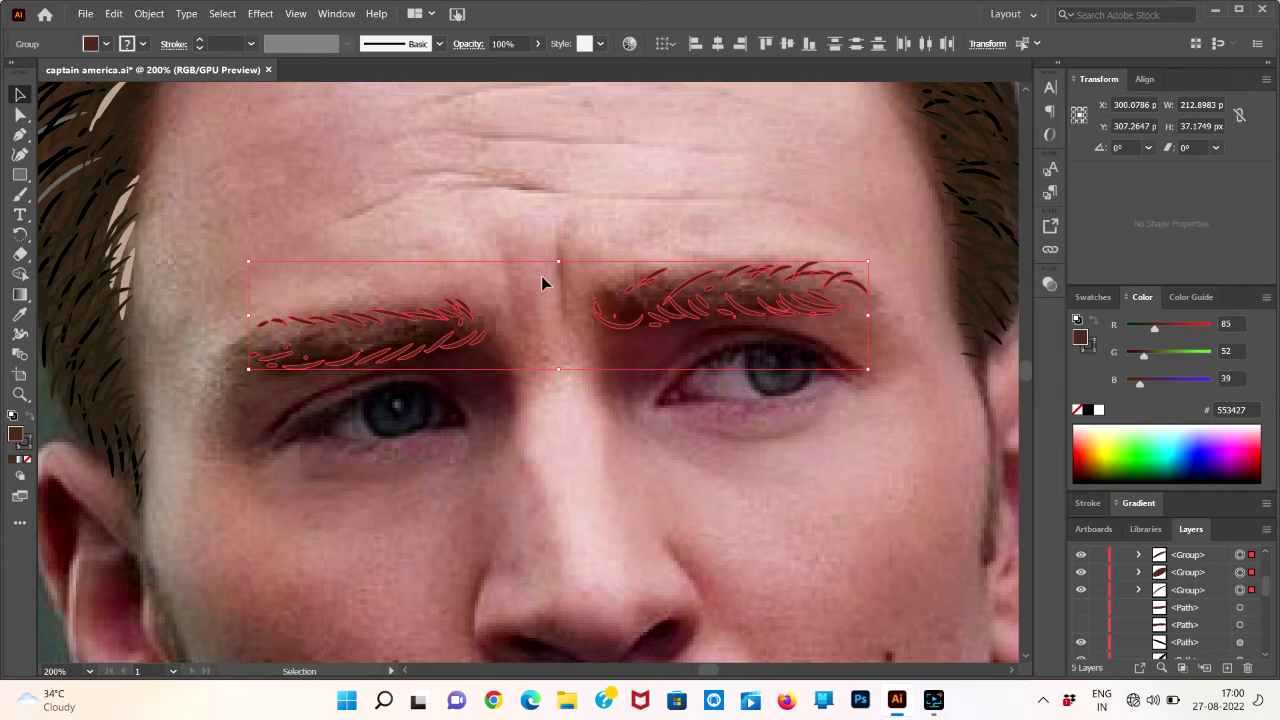
pyautogui.click(1190, 297)
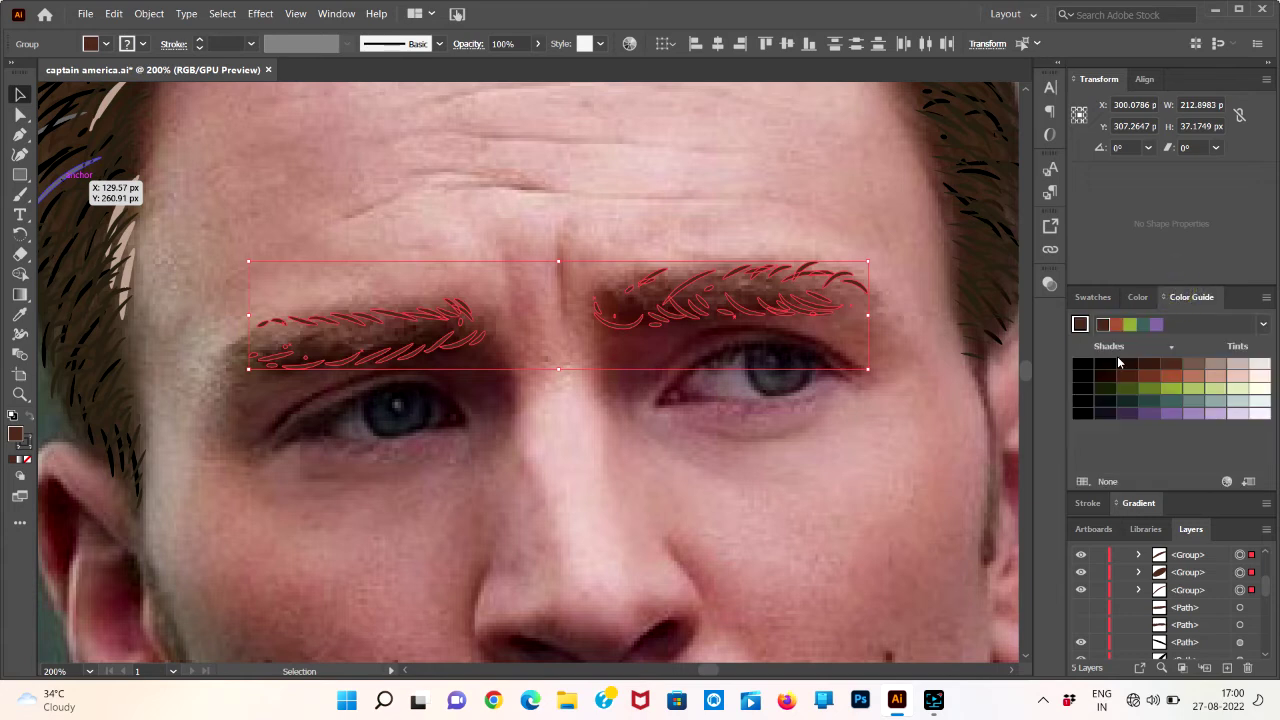
pyautogui.click(1149, 363)
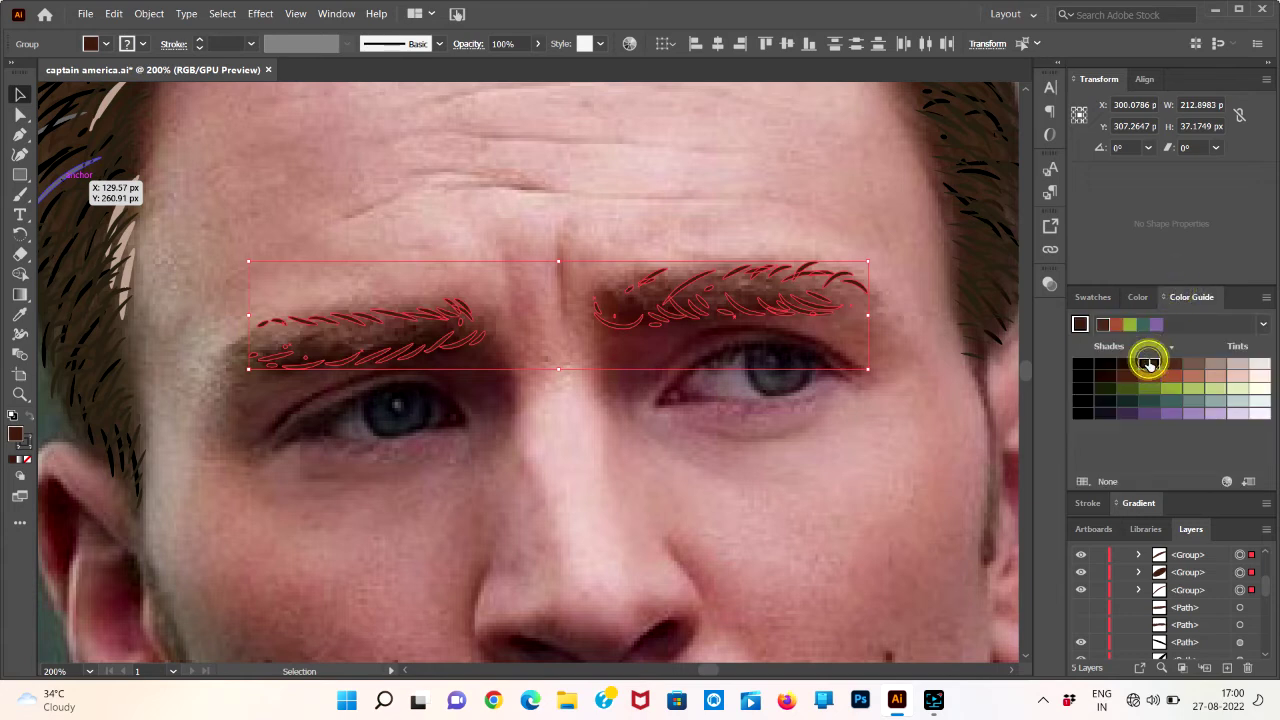
# - Show both filled eyebrow shapes in Layers and fit the portrait in view
pyautogui.click(905, 386)
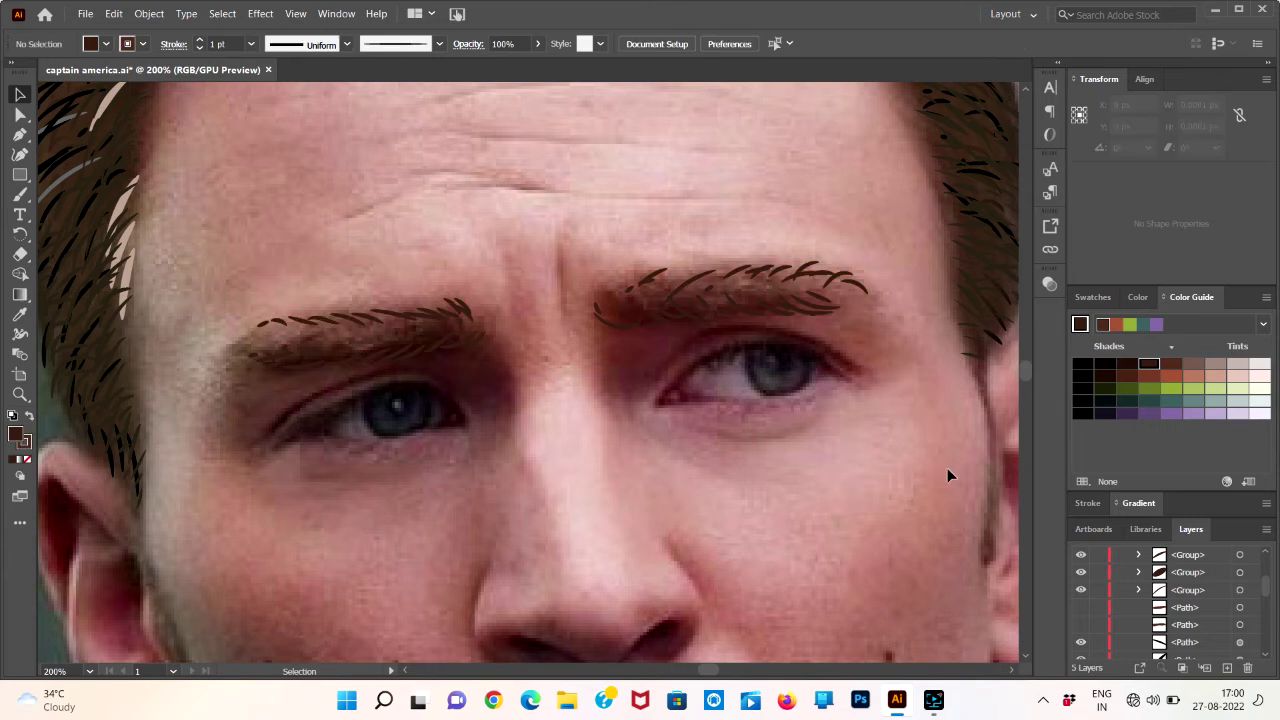
pyautogui.click(1080, 607)
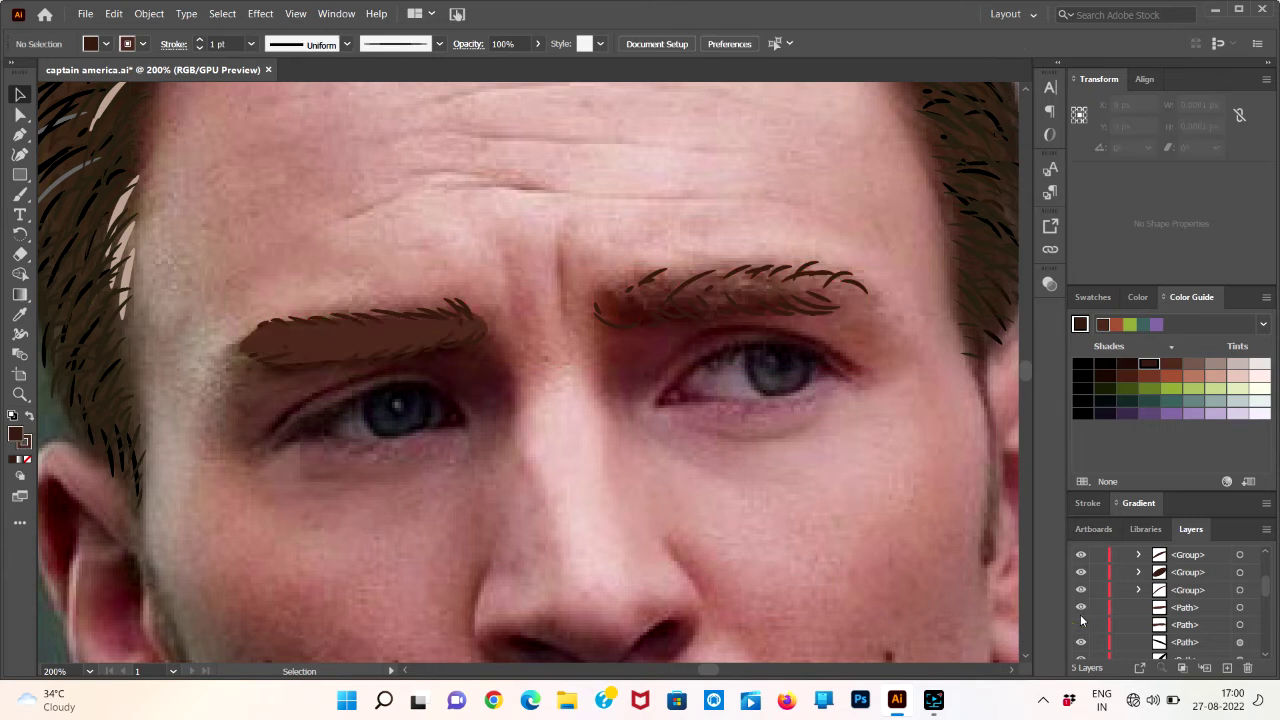
pyautogui.click(1080, 614)
pyautogui.click(1080, 624)
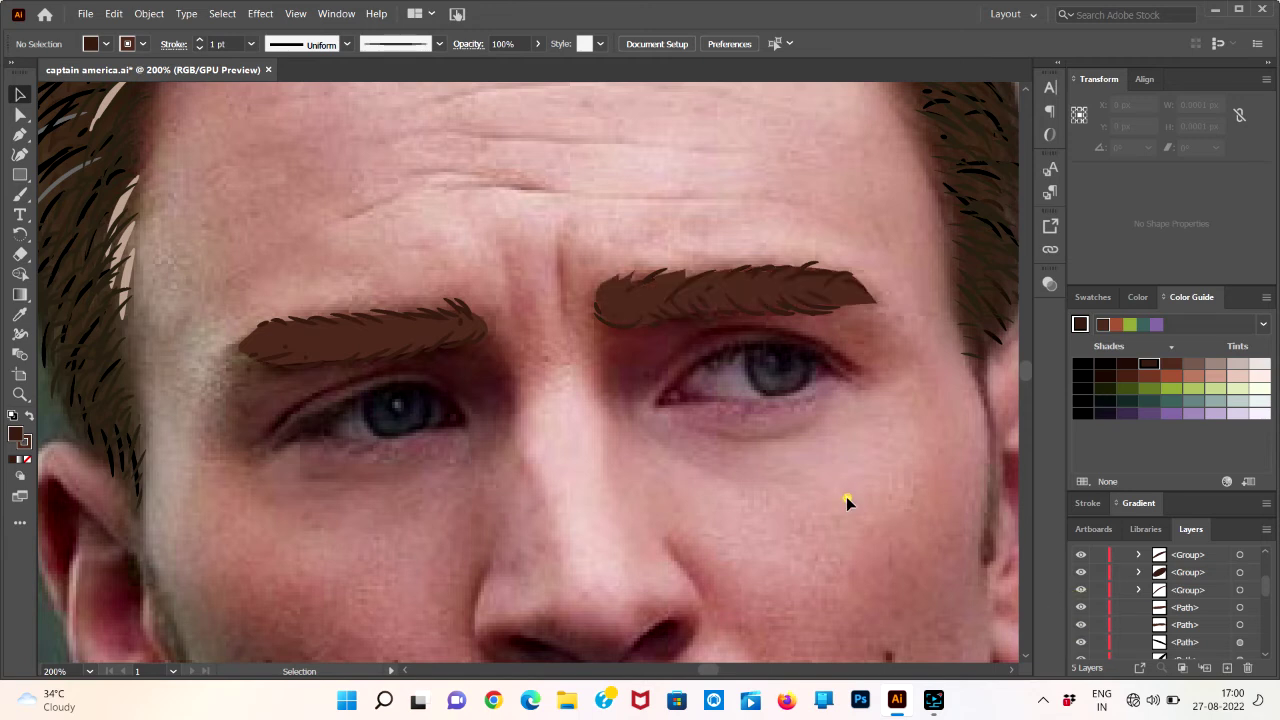
pyautogui.hotkey('ctrl', '0')
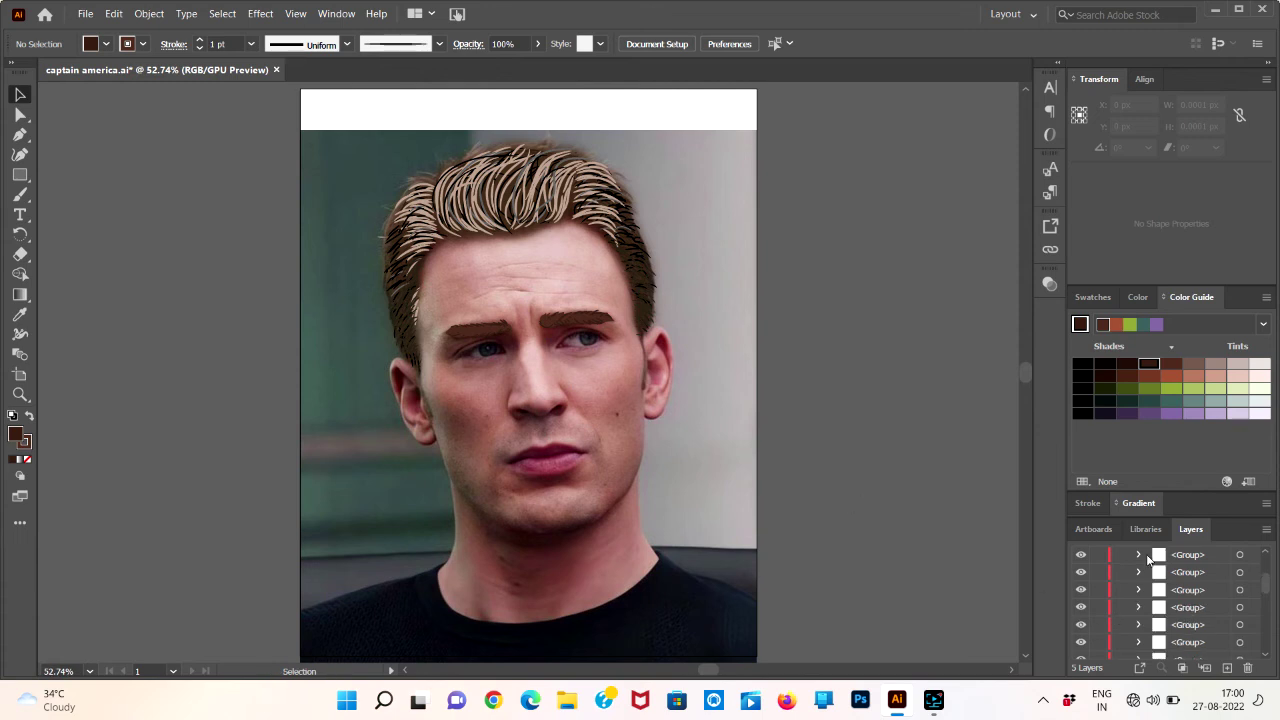
pyautogui.scroll(3, 1143, 556)
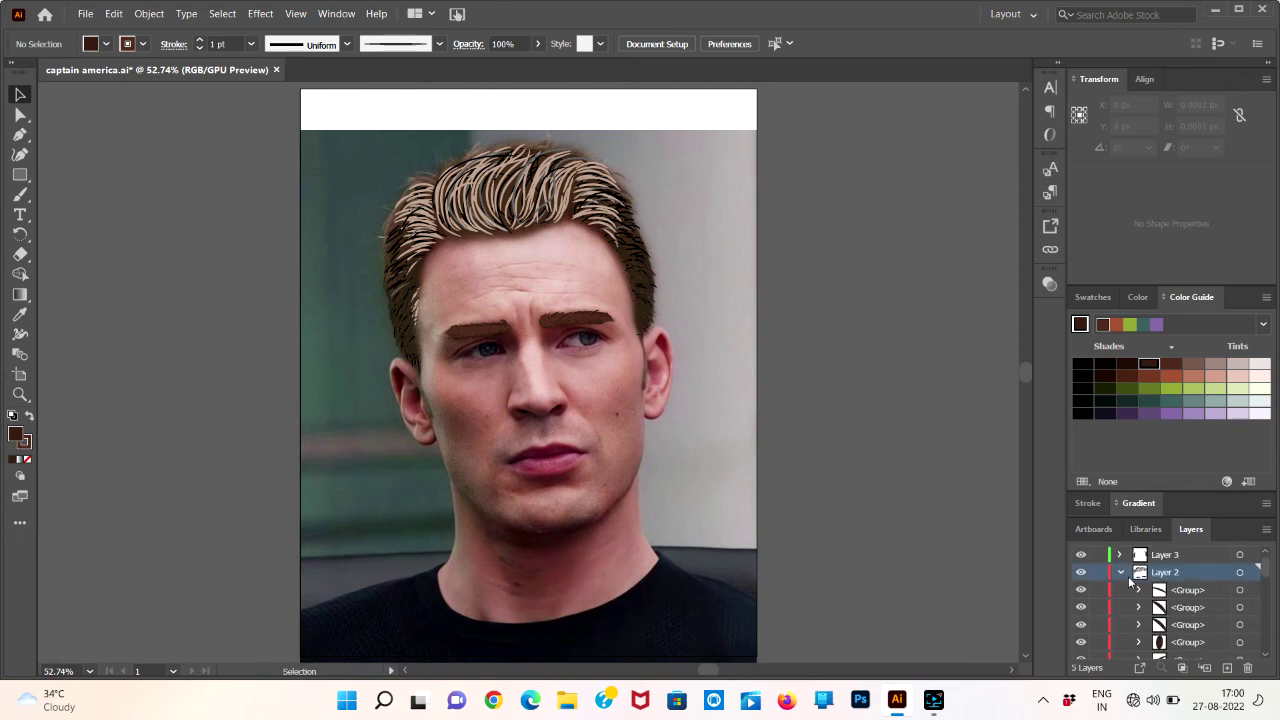
pyautogui.click(1122, 572)
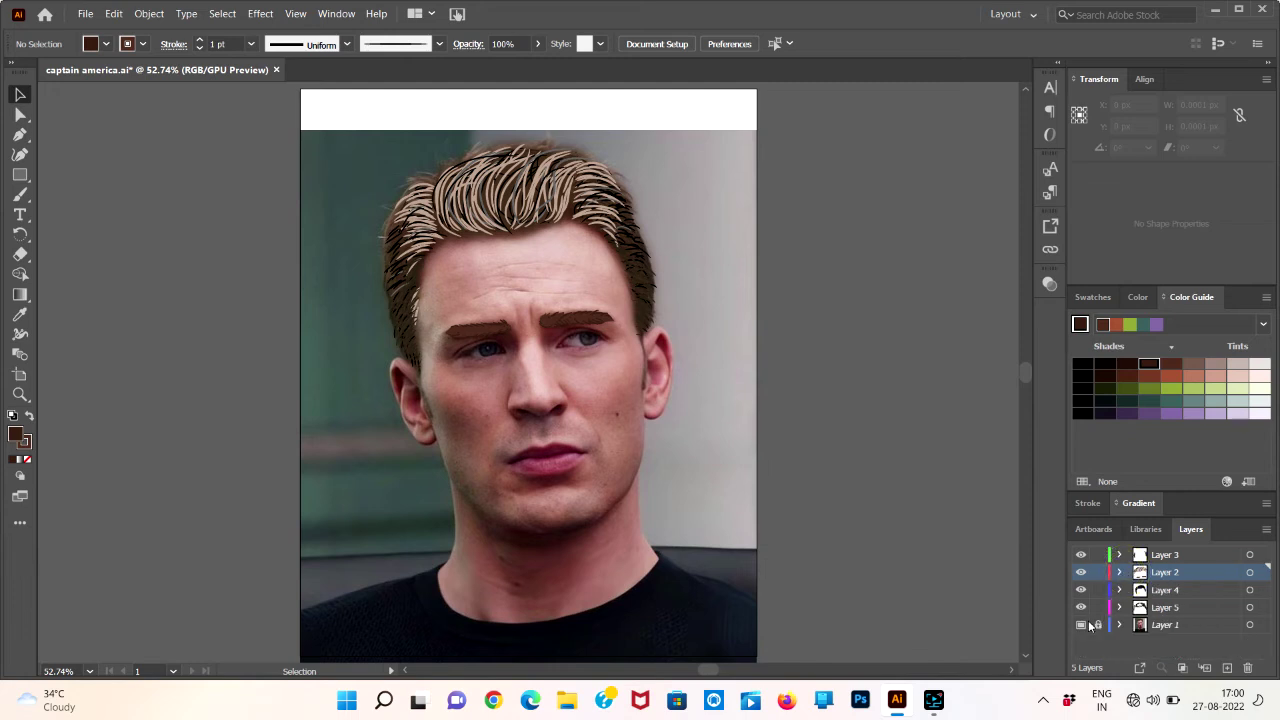
pyautogui.click(1081, 625)
pyautogui.click(1081, 625)
pyautogui.click(1081, 625)
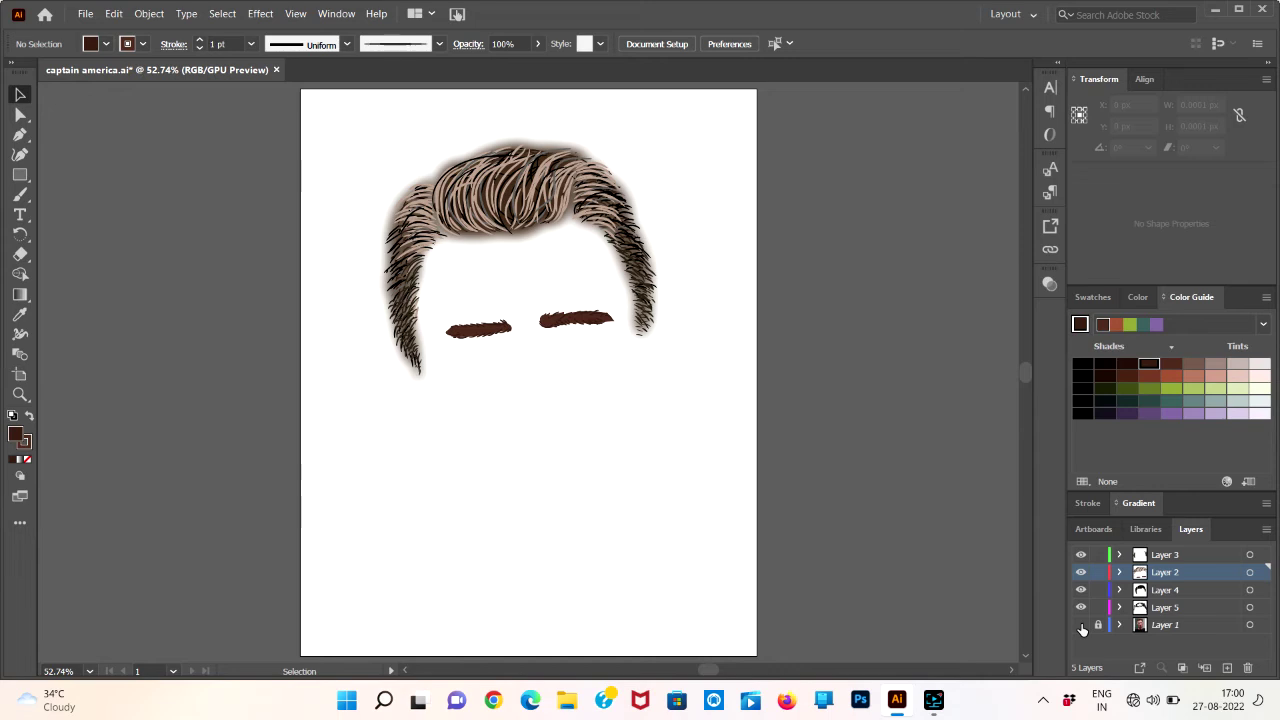
pyautogui.click(1081, 625)
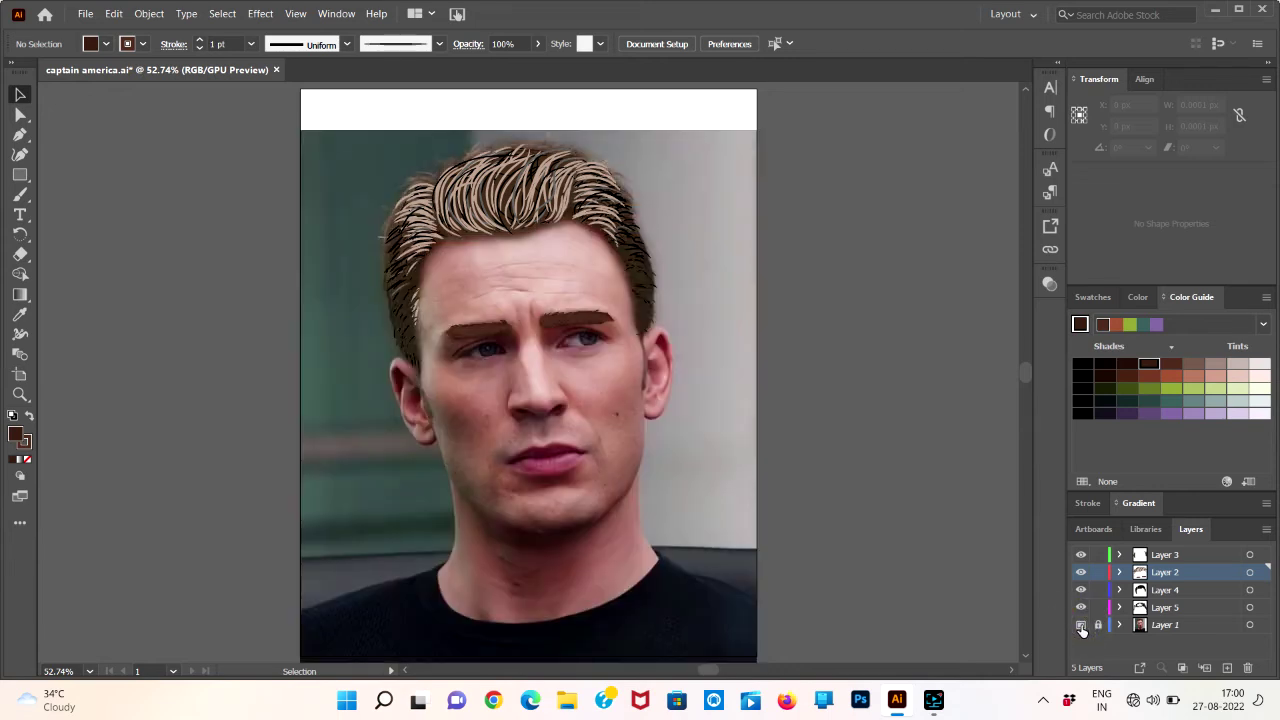
pyautogui.hotkey('ctrl', '=')
pyautogui.hotkey('ctrl', '=')
pyautogui.hotkey('ctrl', '=')
pyautogui.hotkey('ctrl', '=')
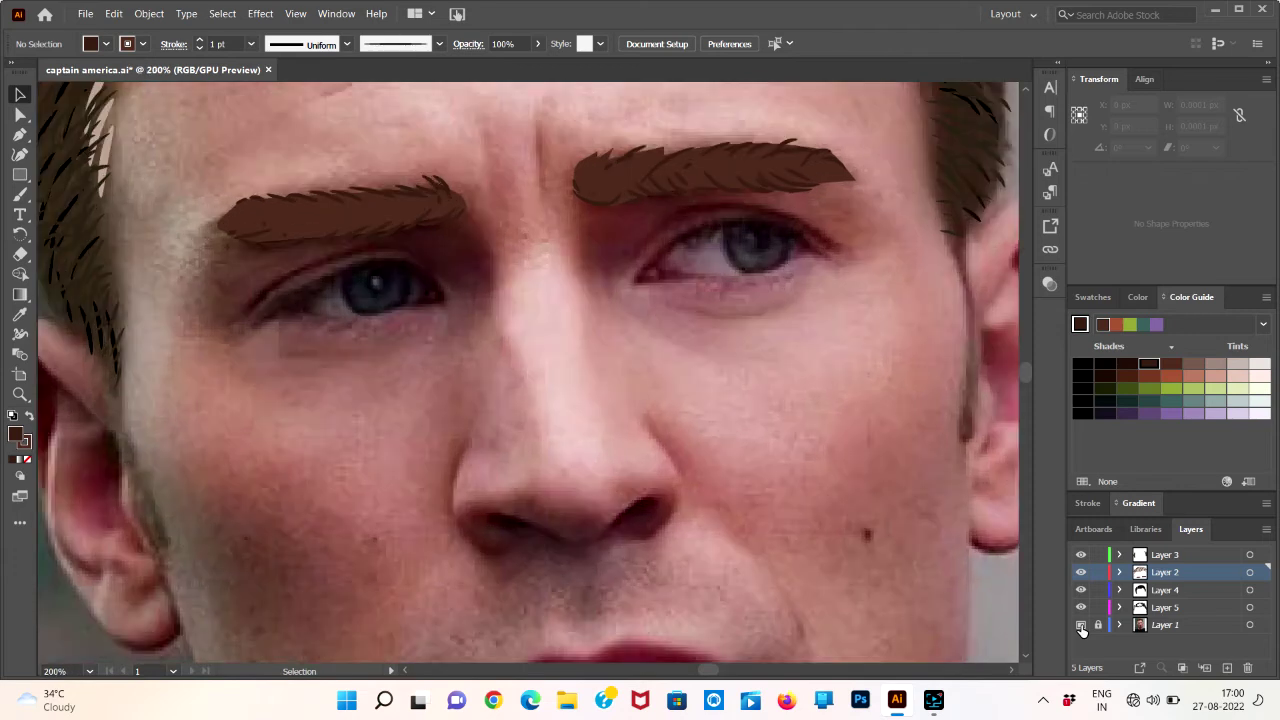
pyautogui.scroll(1, 749, 399)
pyautogui.scroll(4, 735, 394)
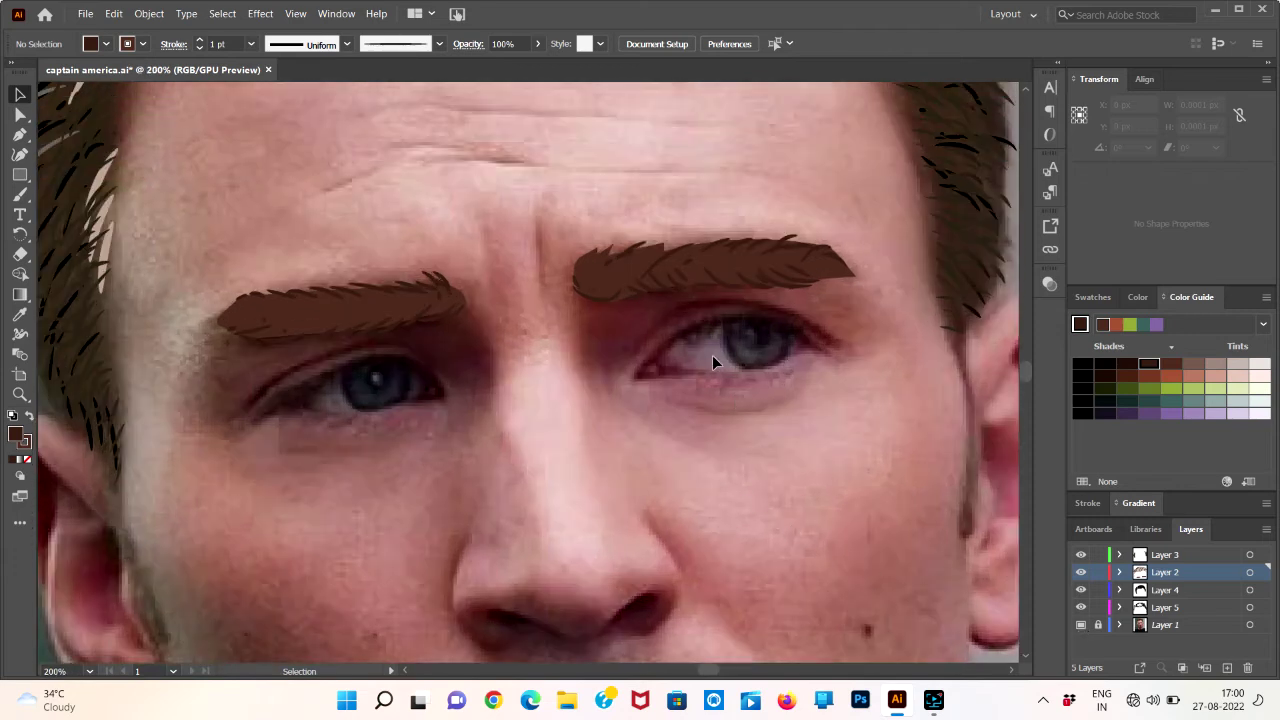
# - Hide the filled left and right eyebrow paths via their eye icons in Layer 2
pyautogui.click(613, 287)
pyautogui.click(374, 298)
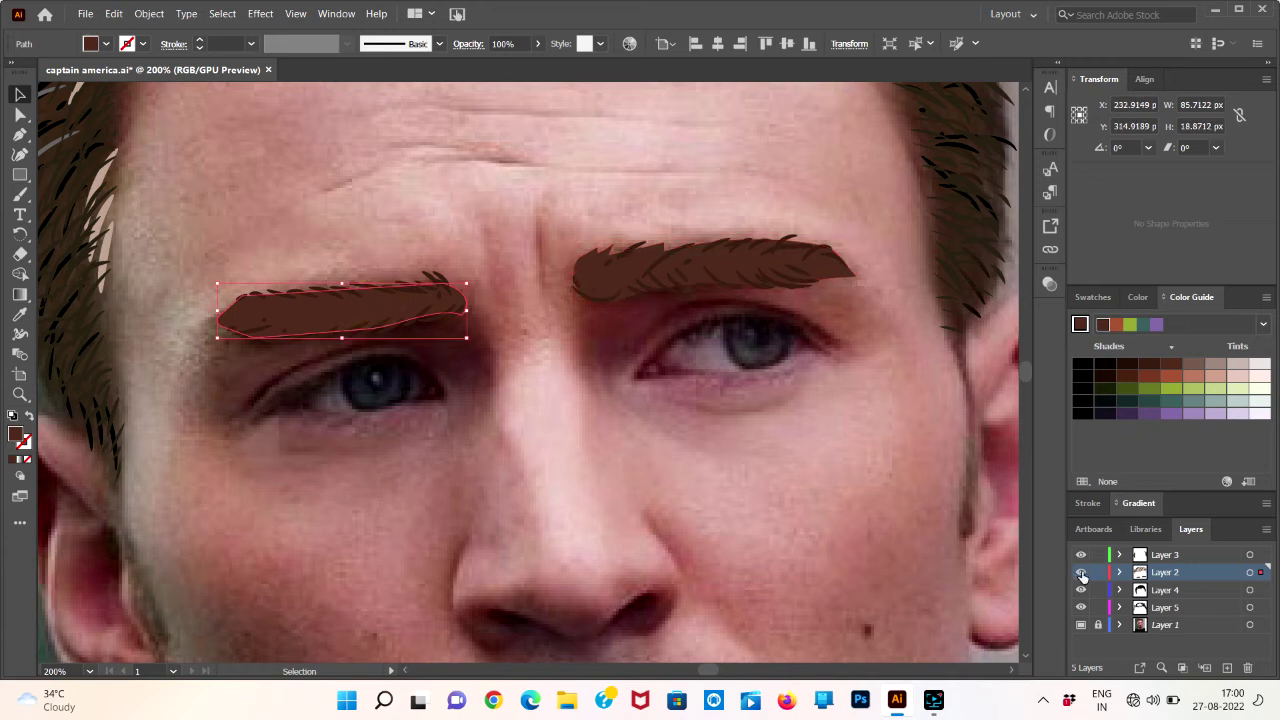
pyautogui.click(1119, 572)
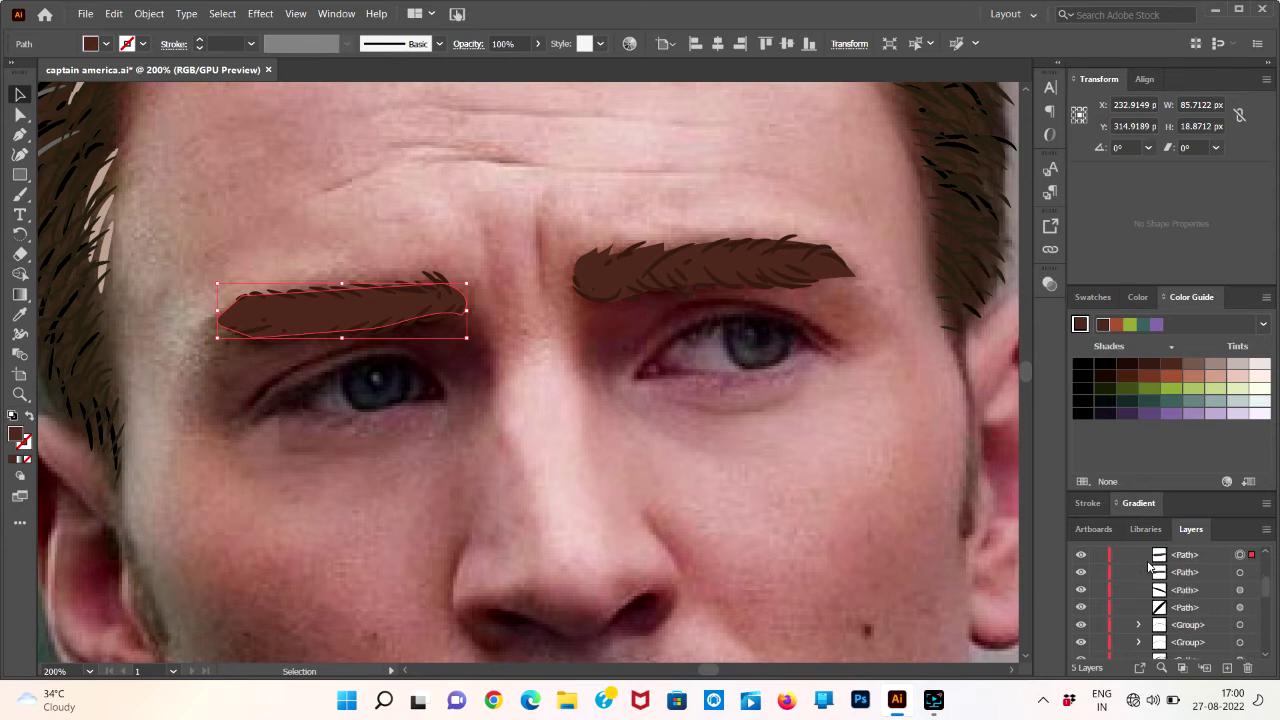
pyautogui.click(1079, 560)
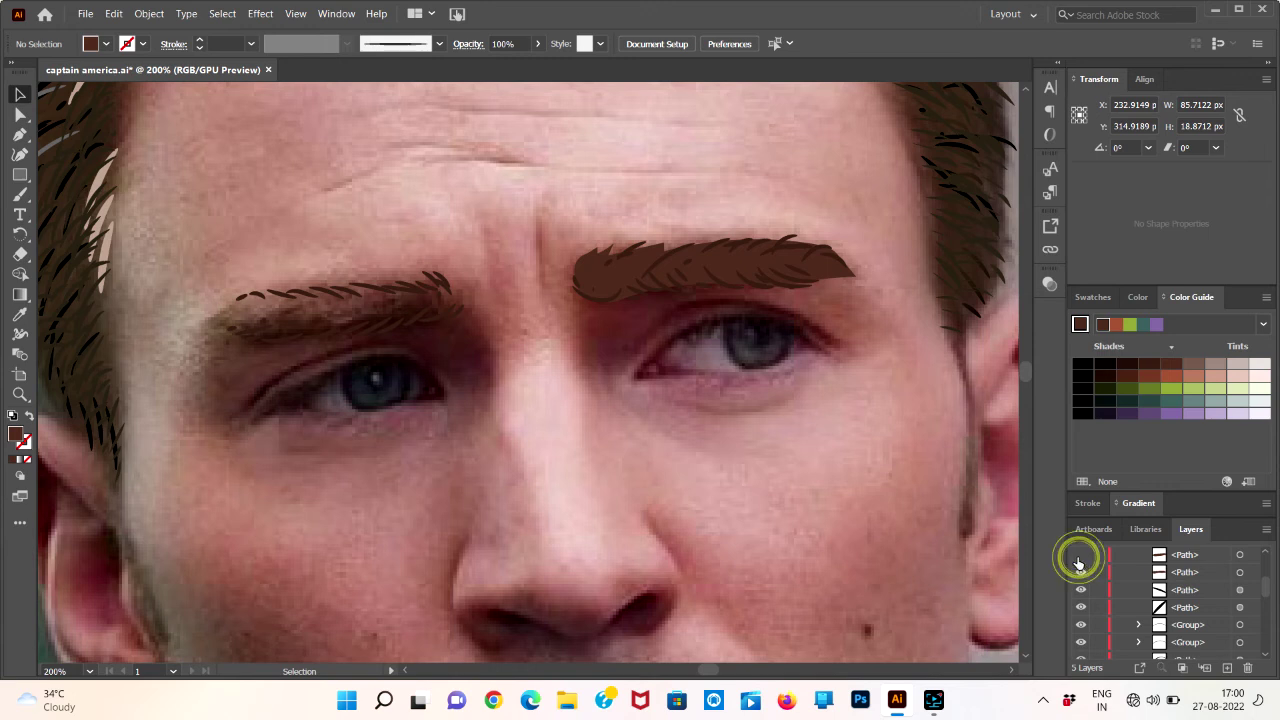
pyautogui.click(594, 276)
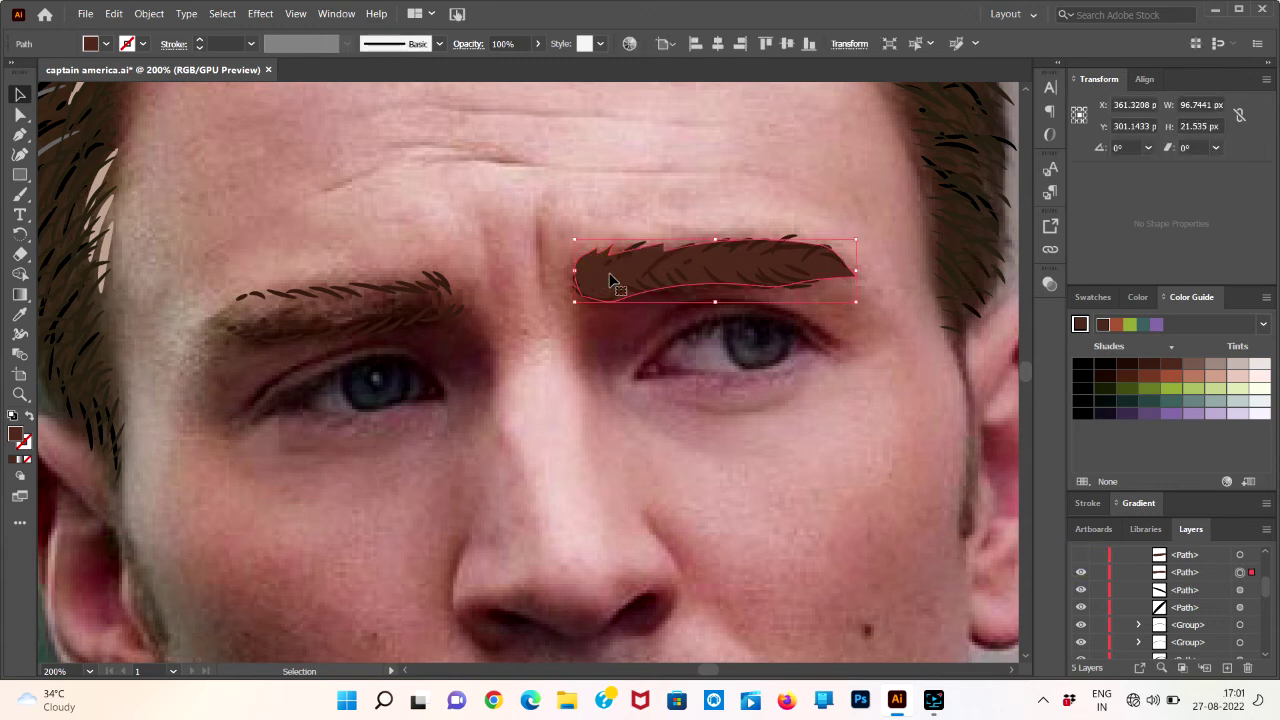
pyautogui.click(1080, 572)
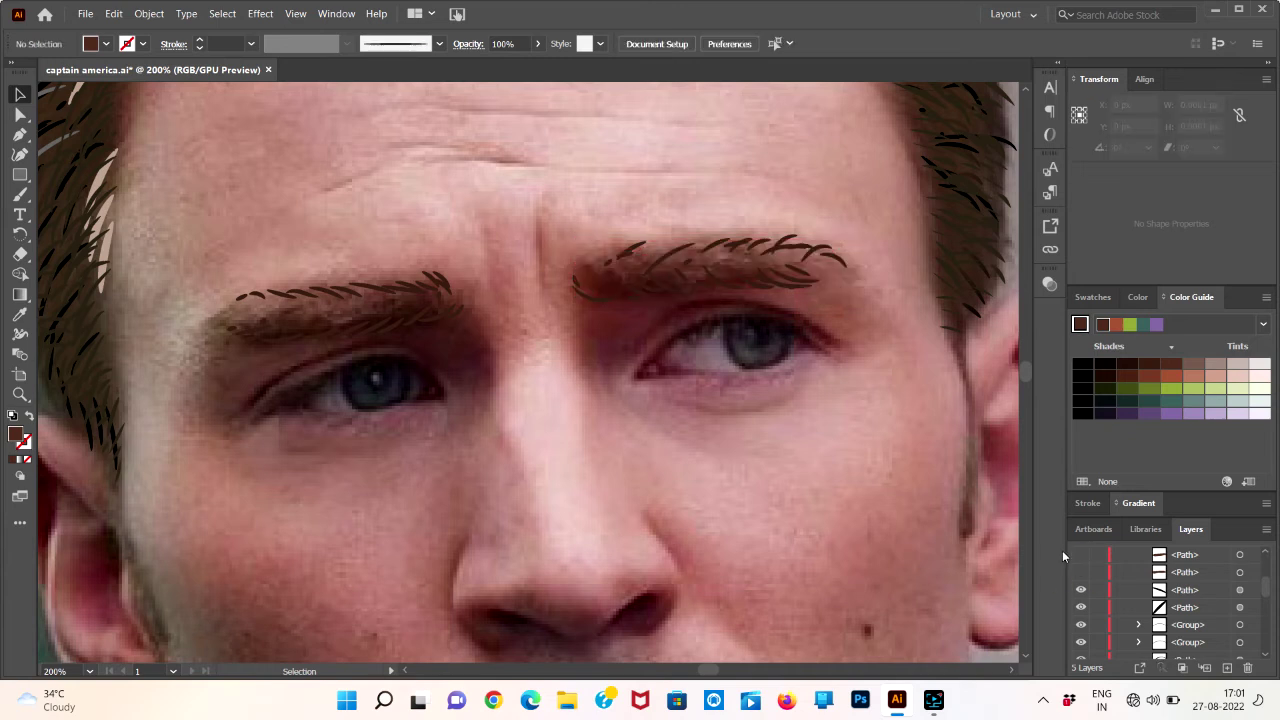
# - Select both eyebrow hair groups and try Object > Expand with strokes, then cancel
pyautogui.click(798, 461)
pyautogui.click(207, 156)
pyautogui.click(877, 386)
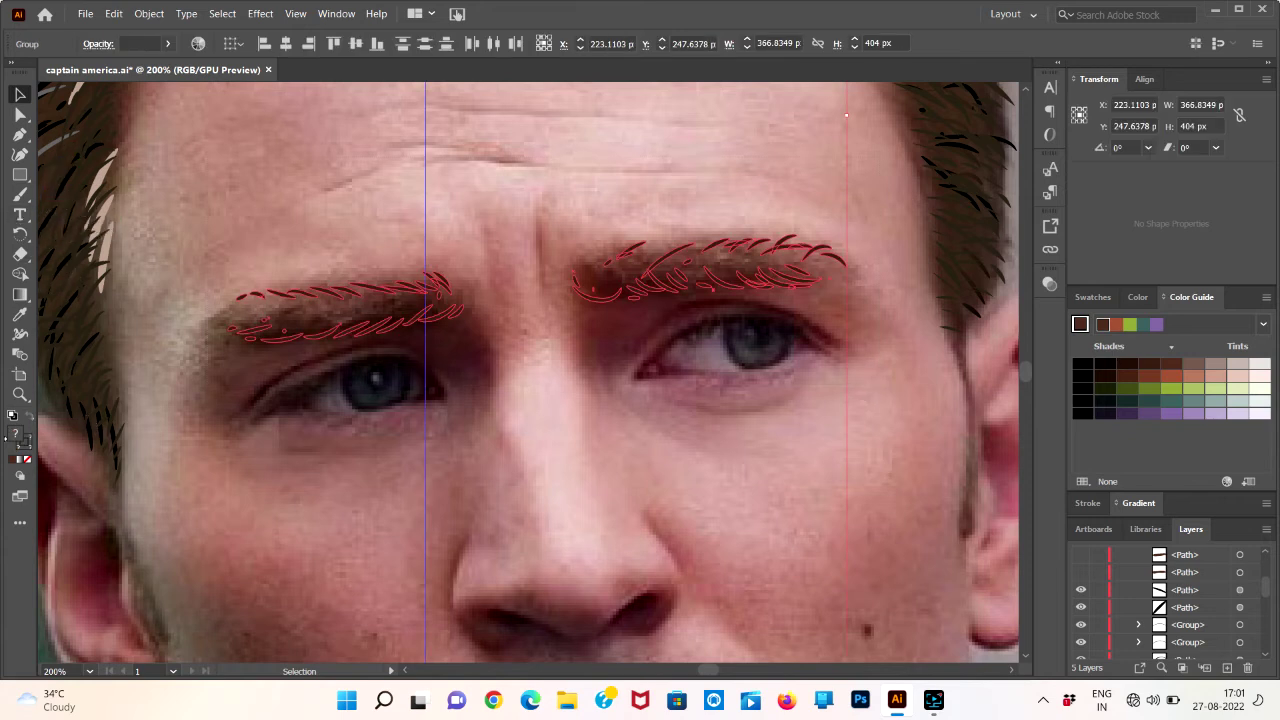
pyautogui.click(148, 13)
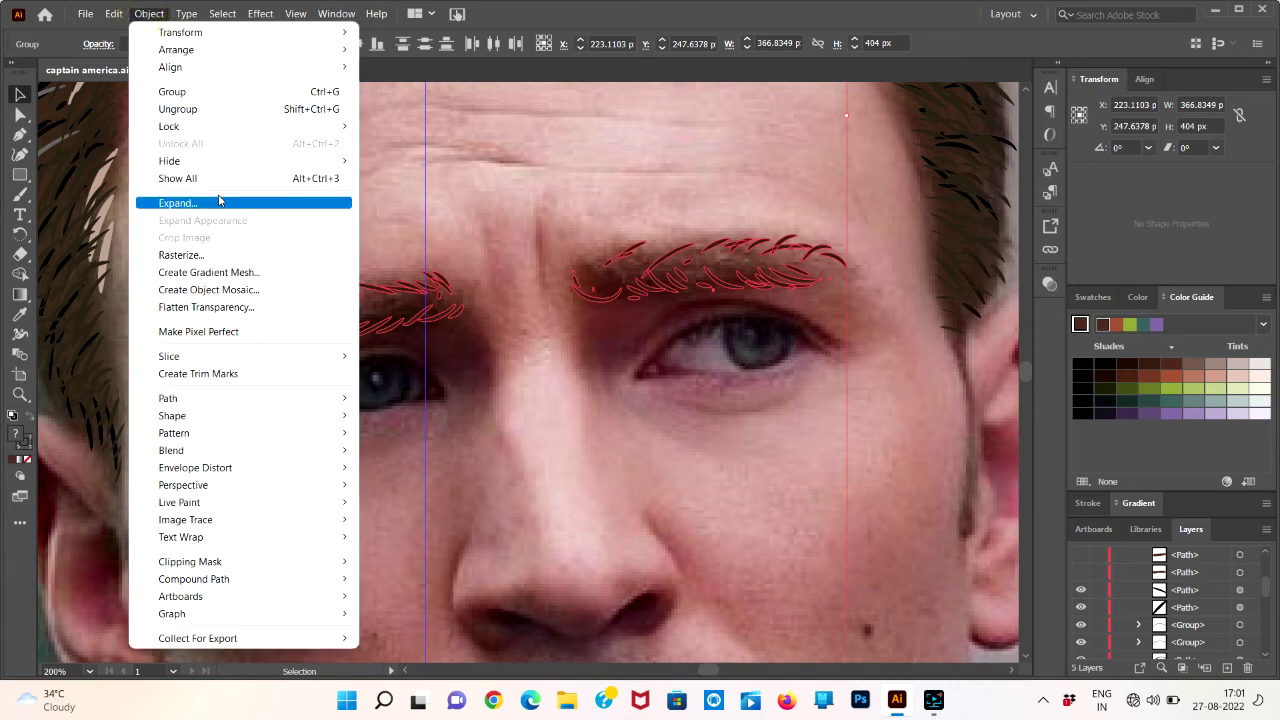
pyautogui.click(218, 199)
pyautogui.click(592, 311)
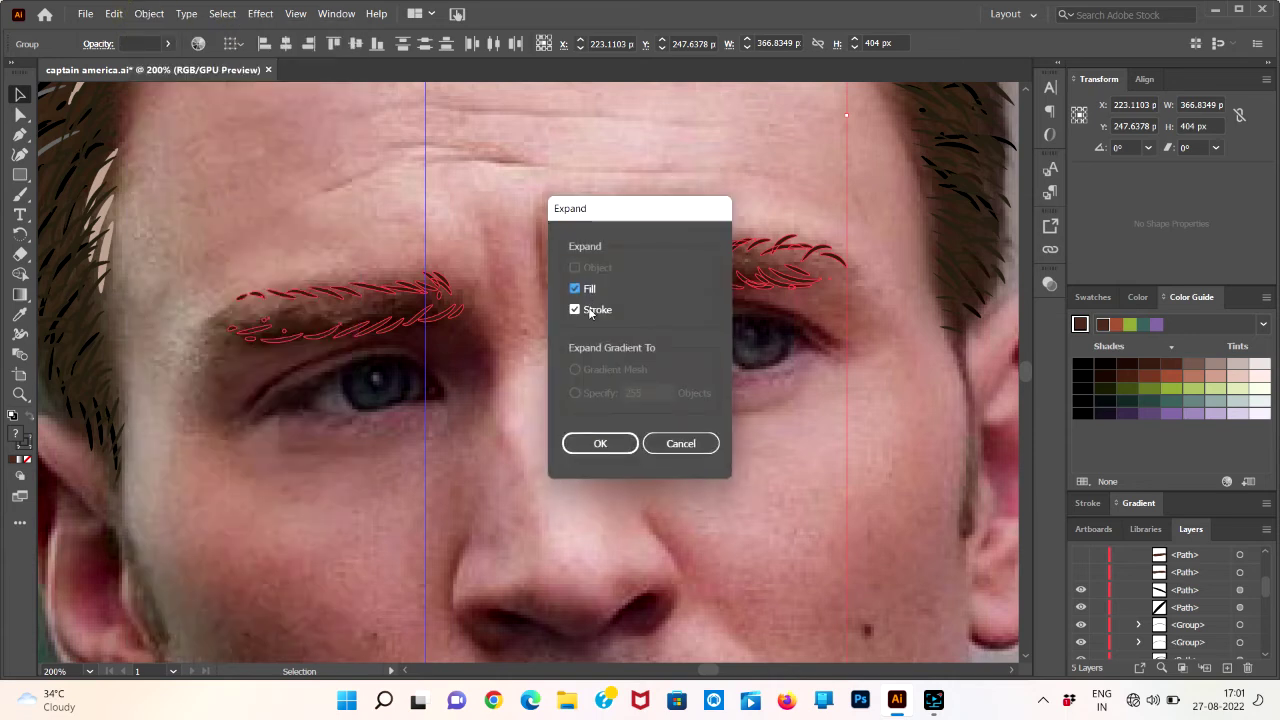
pyautogui.click(675, 443)
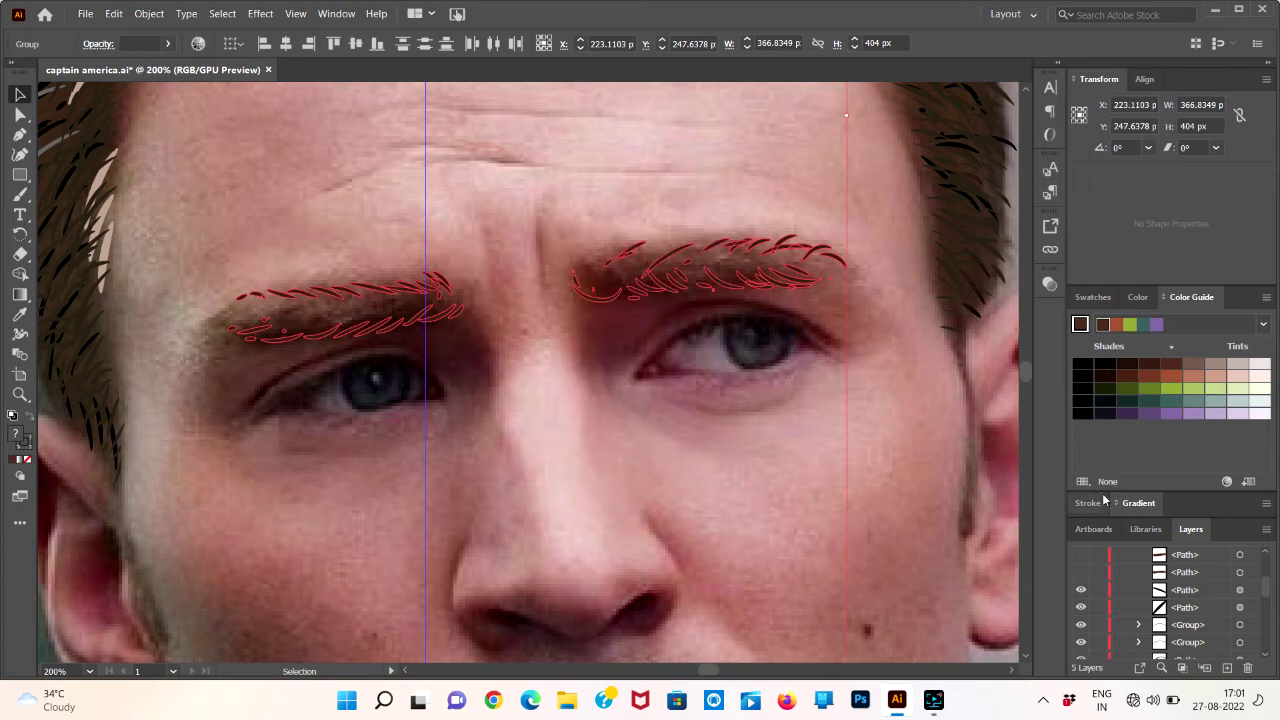
# - Set the eyebrow groups' stroke weight to 0 pt in the Stroke panel
pyautogui.click(1101, 497)
pyautogui.click(1131, 347)
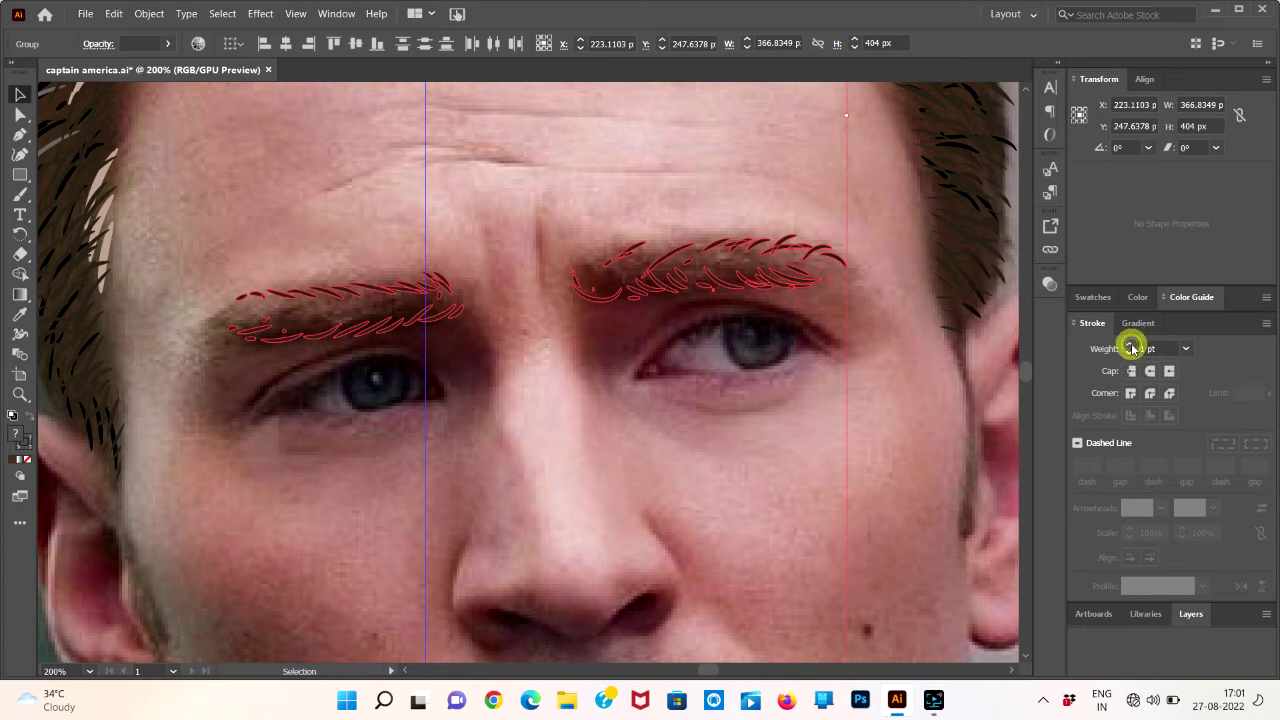
pyautogui.click(1130, 353)
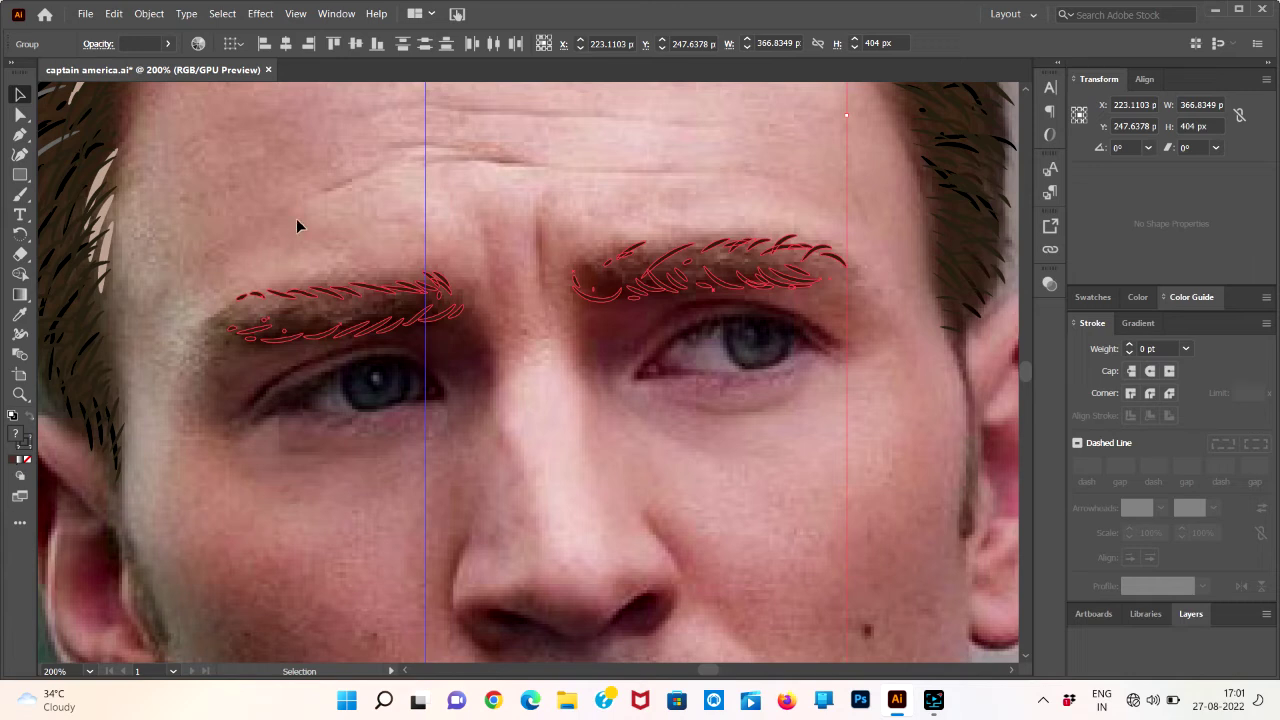
pyautogui.click(149, 13)
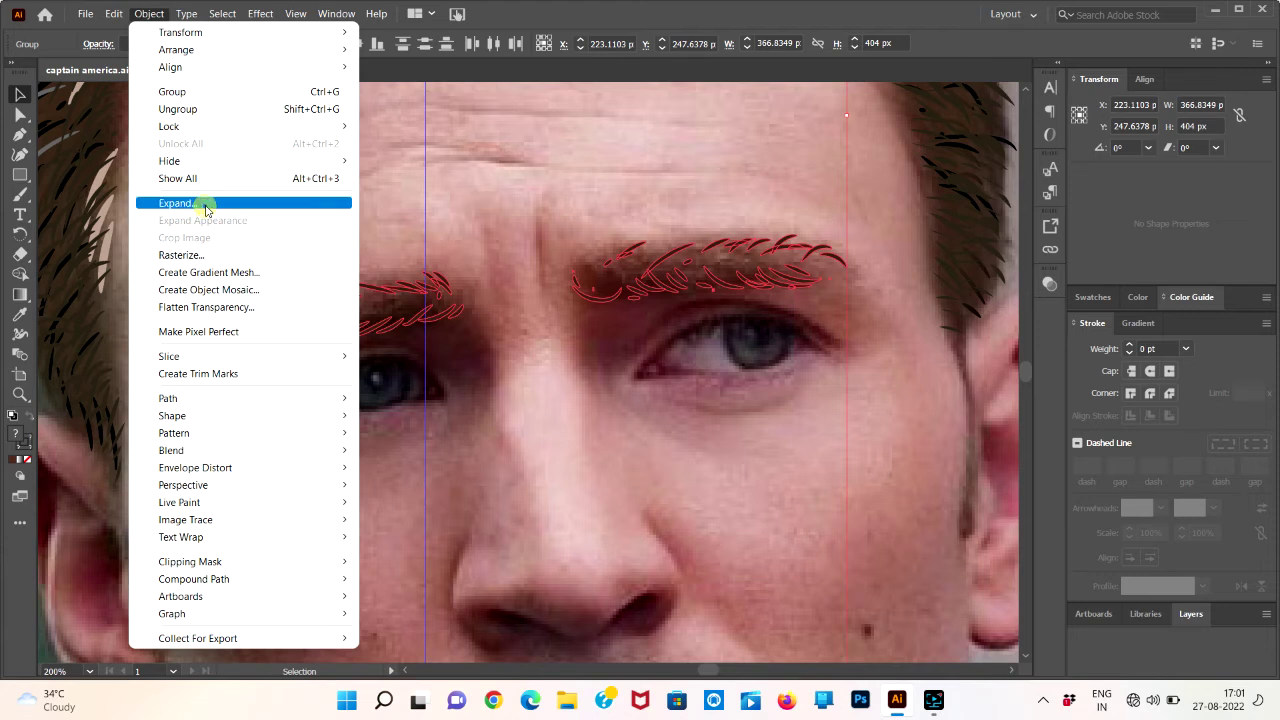
pyautogui.click(204, 206)
pyautogui.click(575, 309)
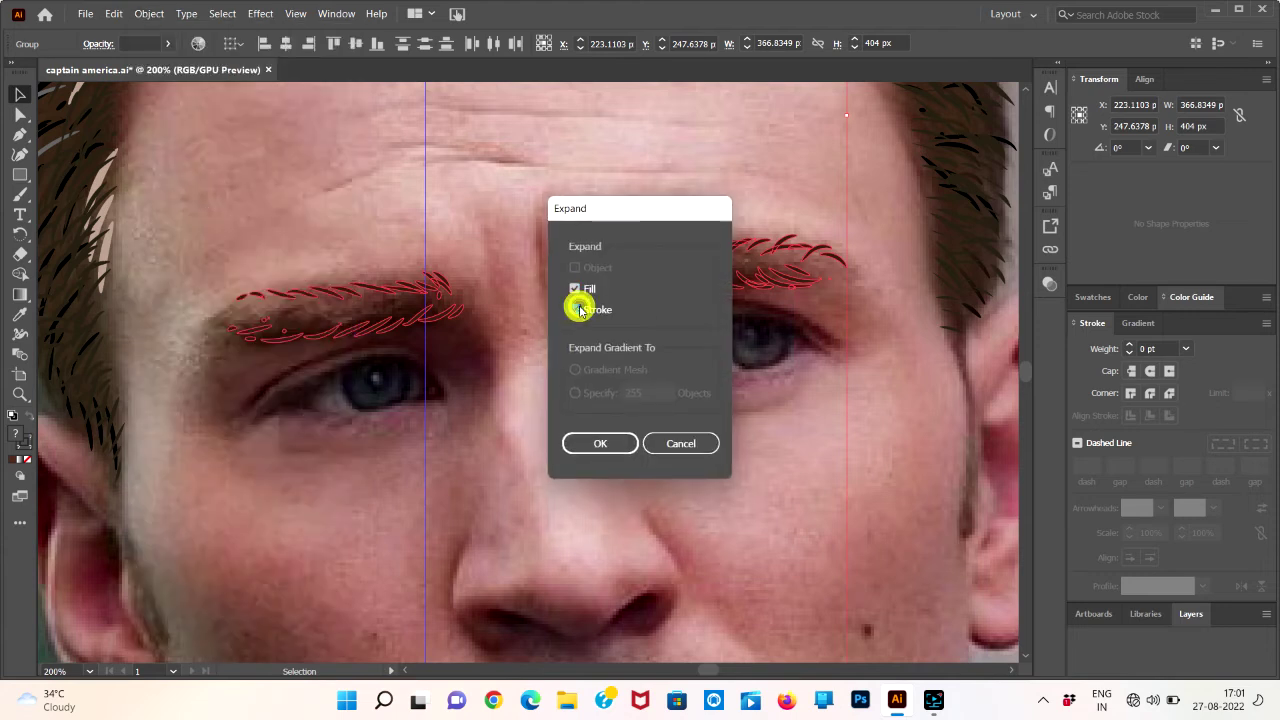
pyautogui.click(603, 443)
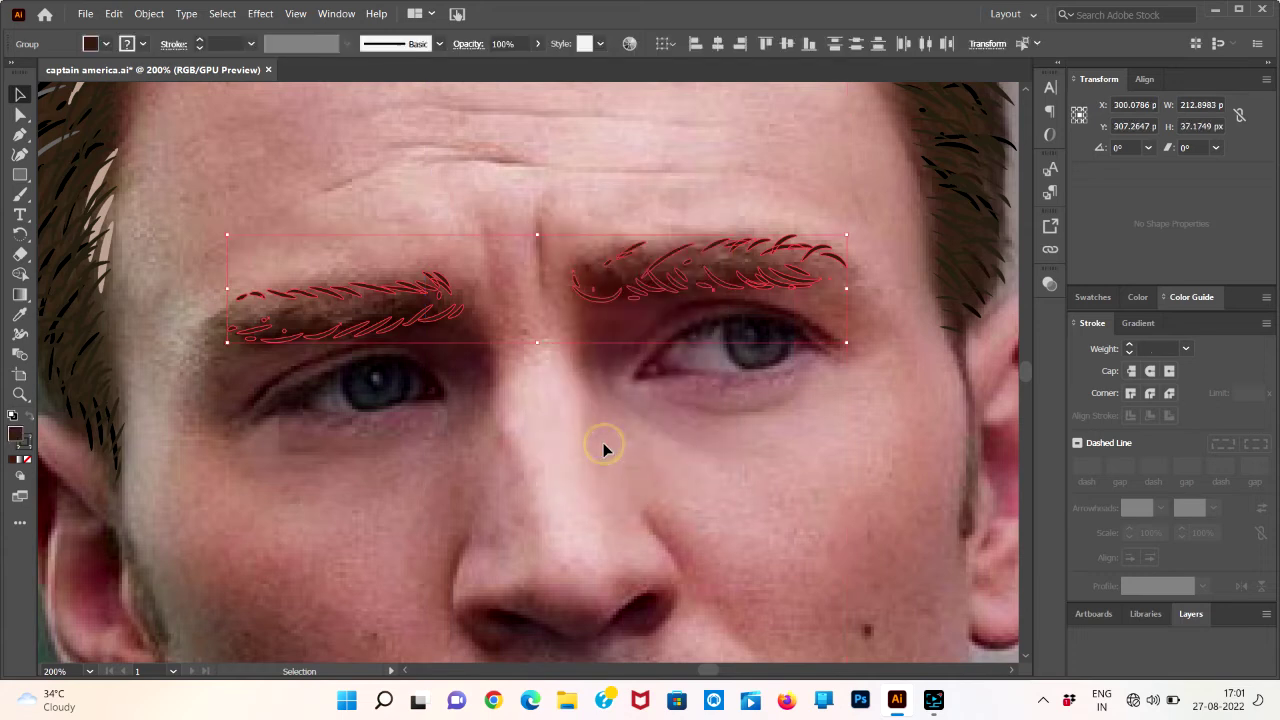
pyautogui.click(1128, 349)
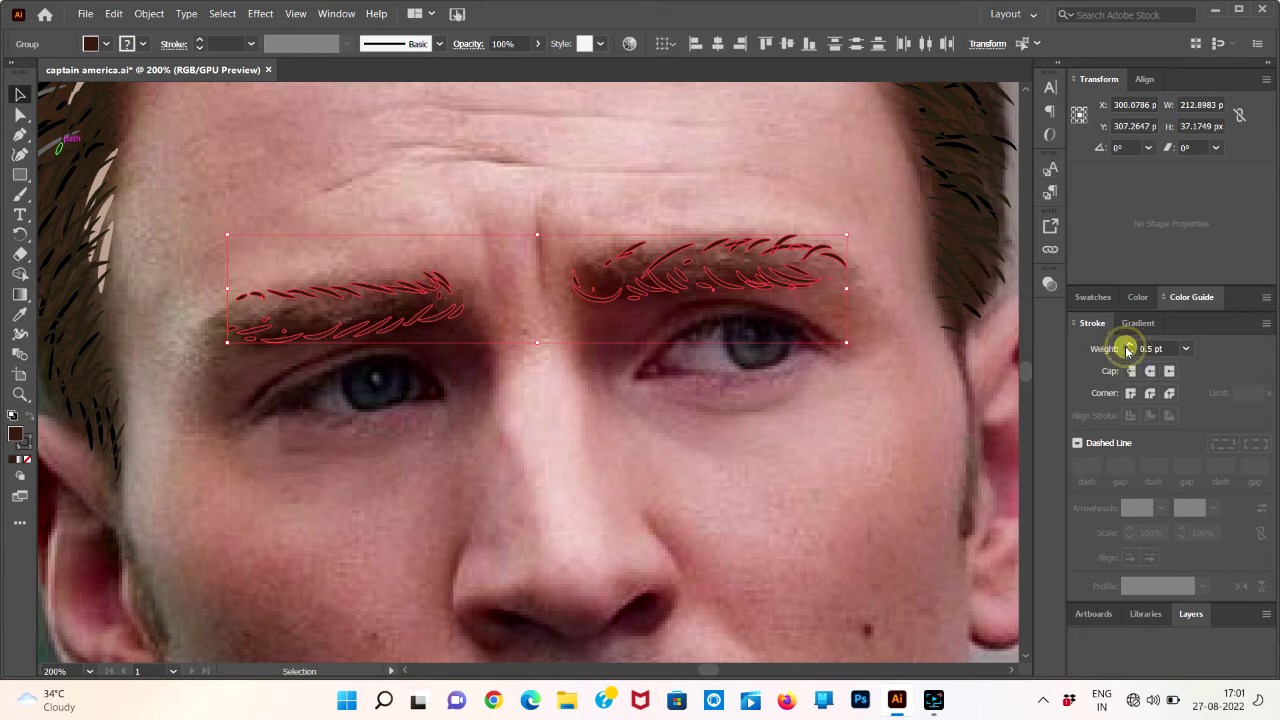
pyautogui.click(872, 428)
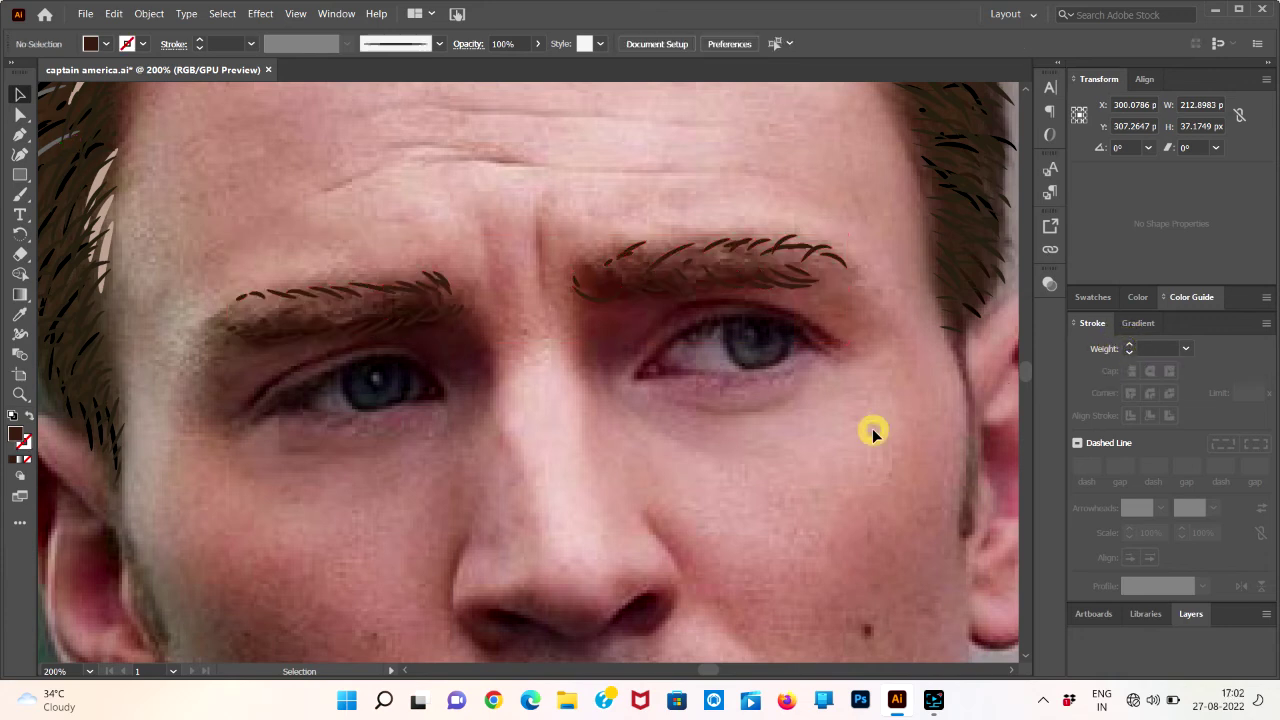
pyautogui.click(195, 245)
pyautogui.click(328, 286)
pyautogui.click(229, 240)
pyautogui.click(197, 234)
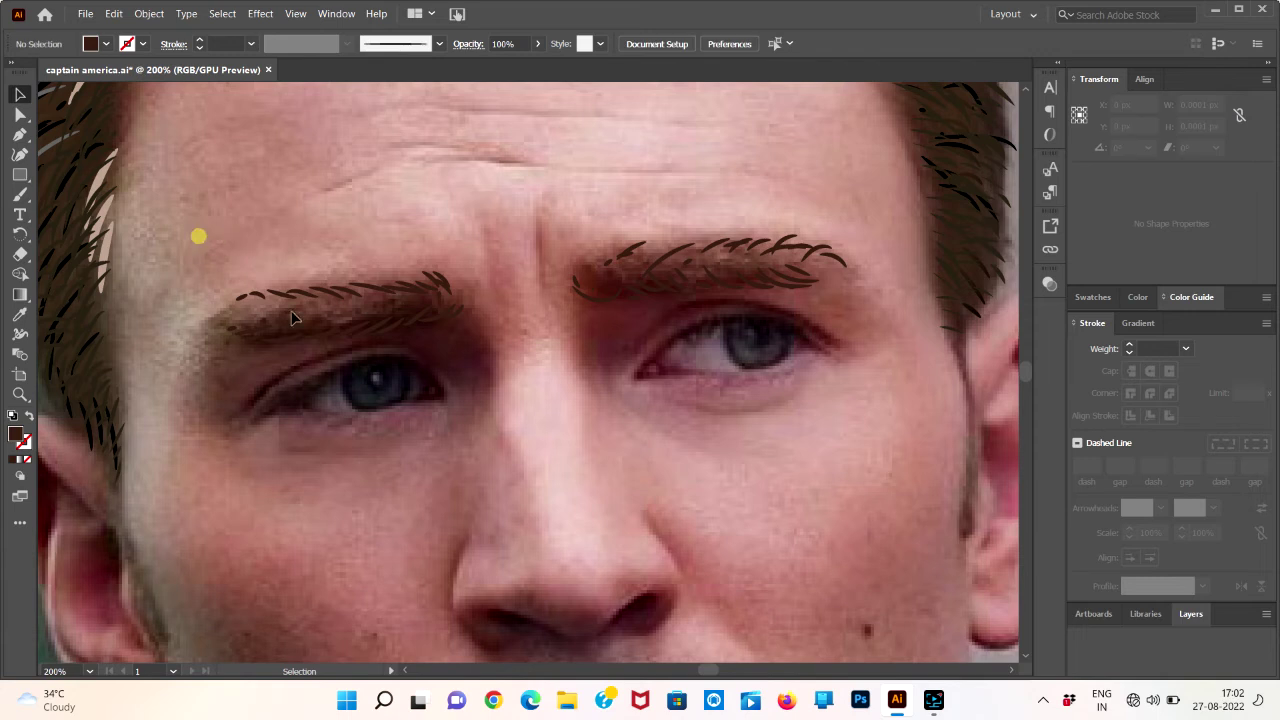
pyautogui.click(830, 278)
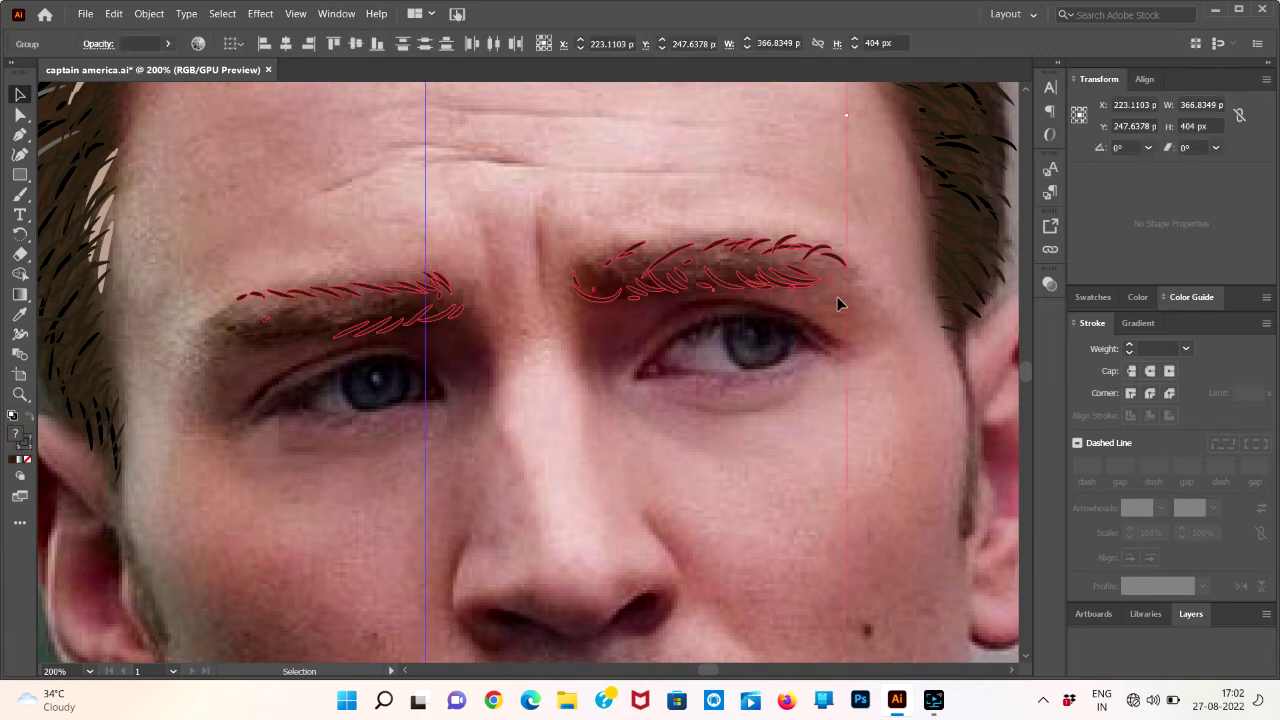
pyautogui.click(197, 234)
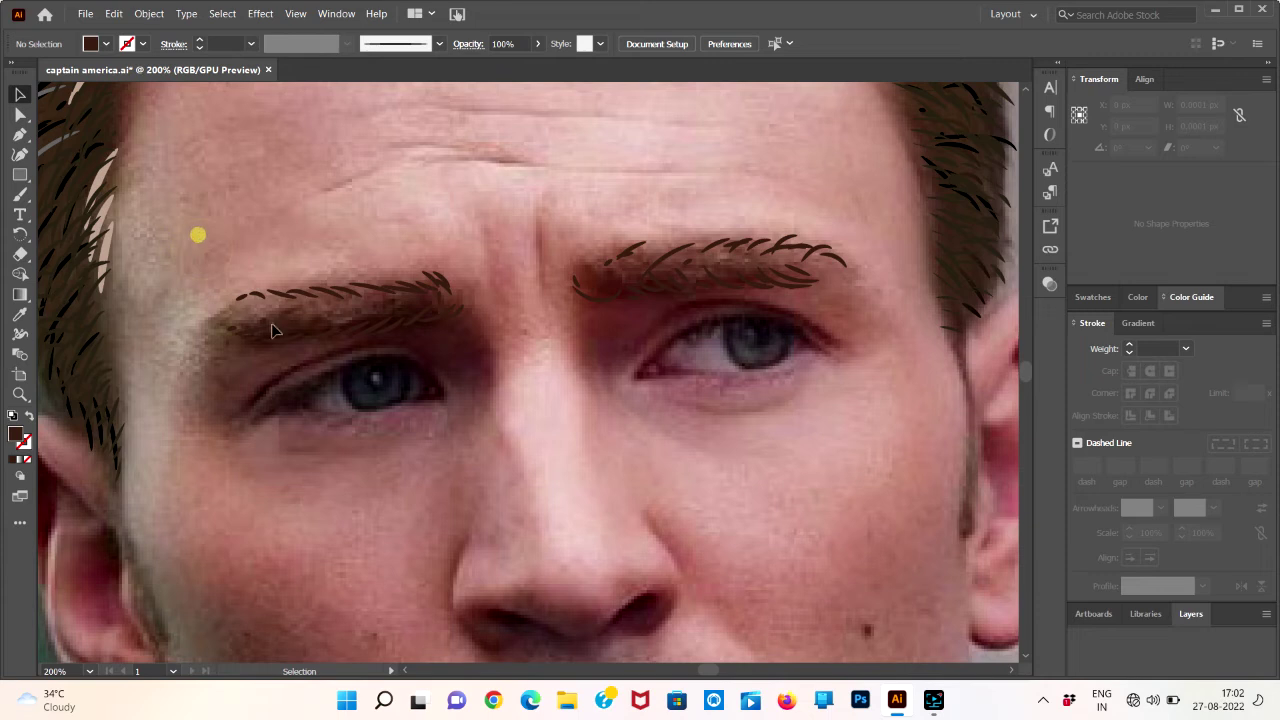
pyautogui.click(870, 342)
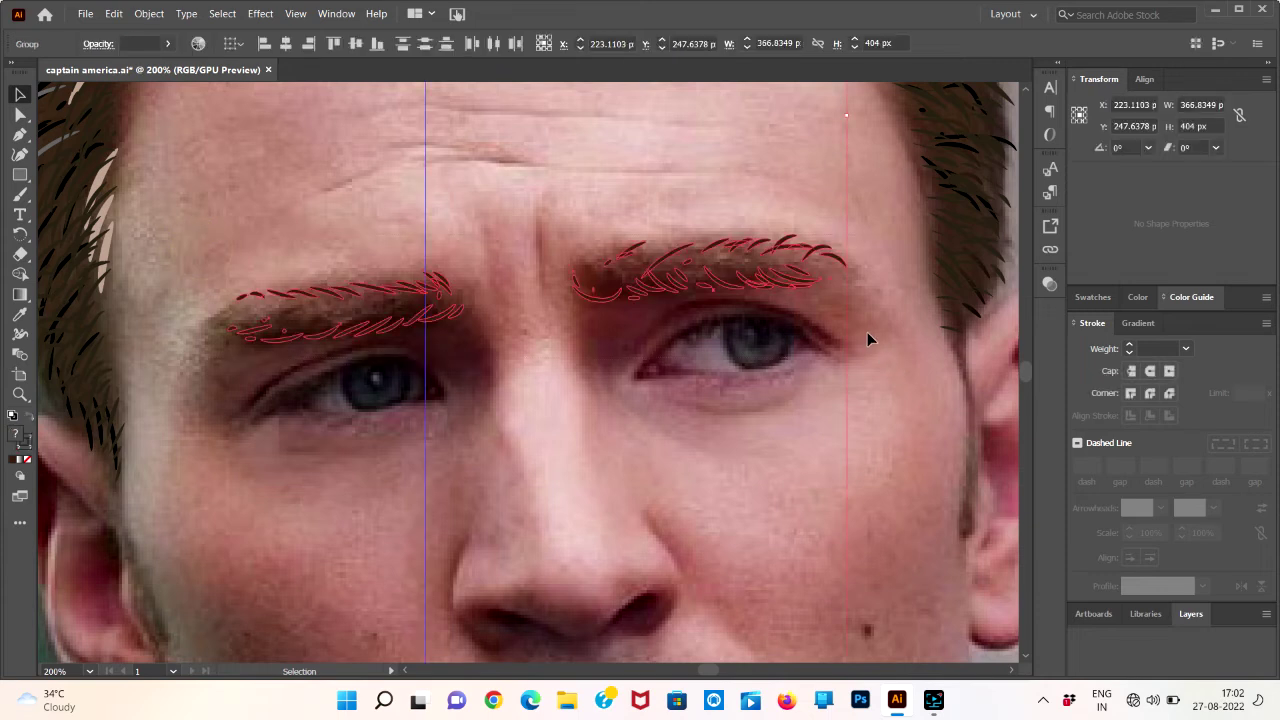
pyautogui.scroll(-1, 854, 536)
pyautogui.scroll(-1, 853, 533)
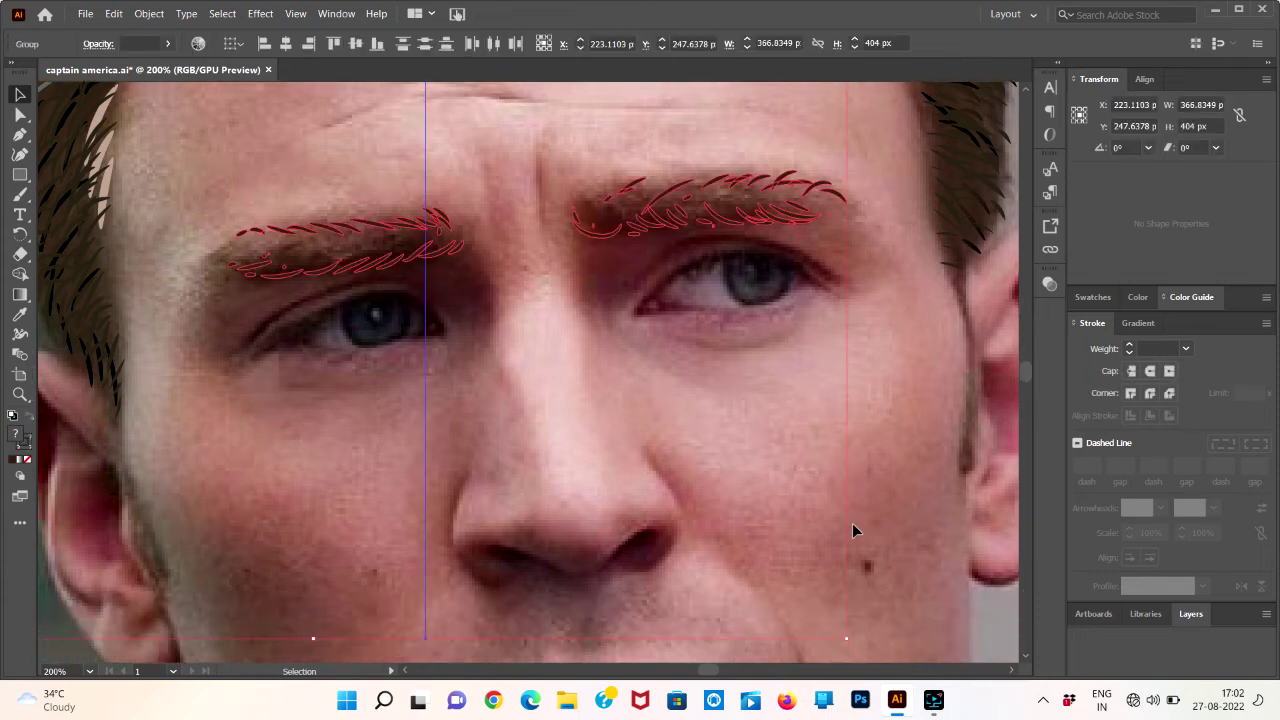
pyautogui.scroll(-2, 853, 531)
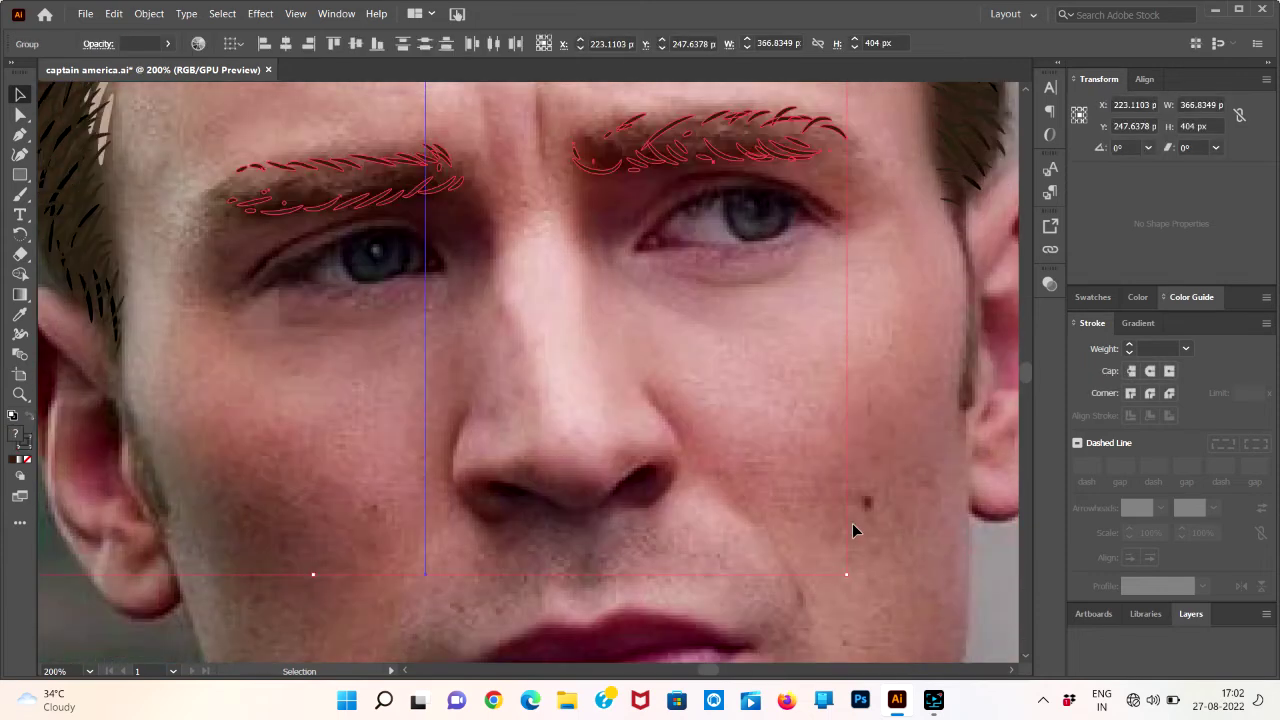
pyautogui.click(312, 578)
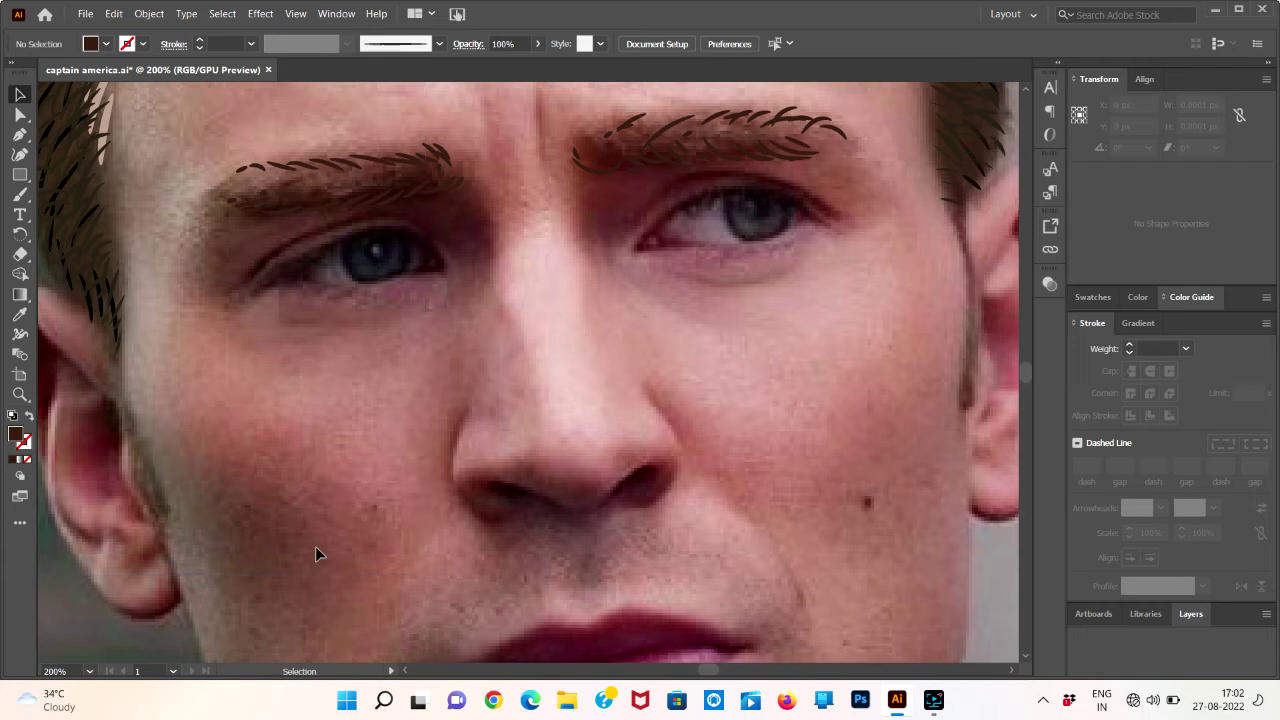
pyautogui.moveTo(463, 220); pyautogui.dragTo(290, 175)
pyautogui.moveTo(211, 148); pyautogui.dragTo(211, 148)
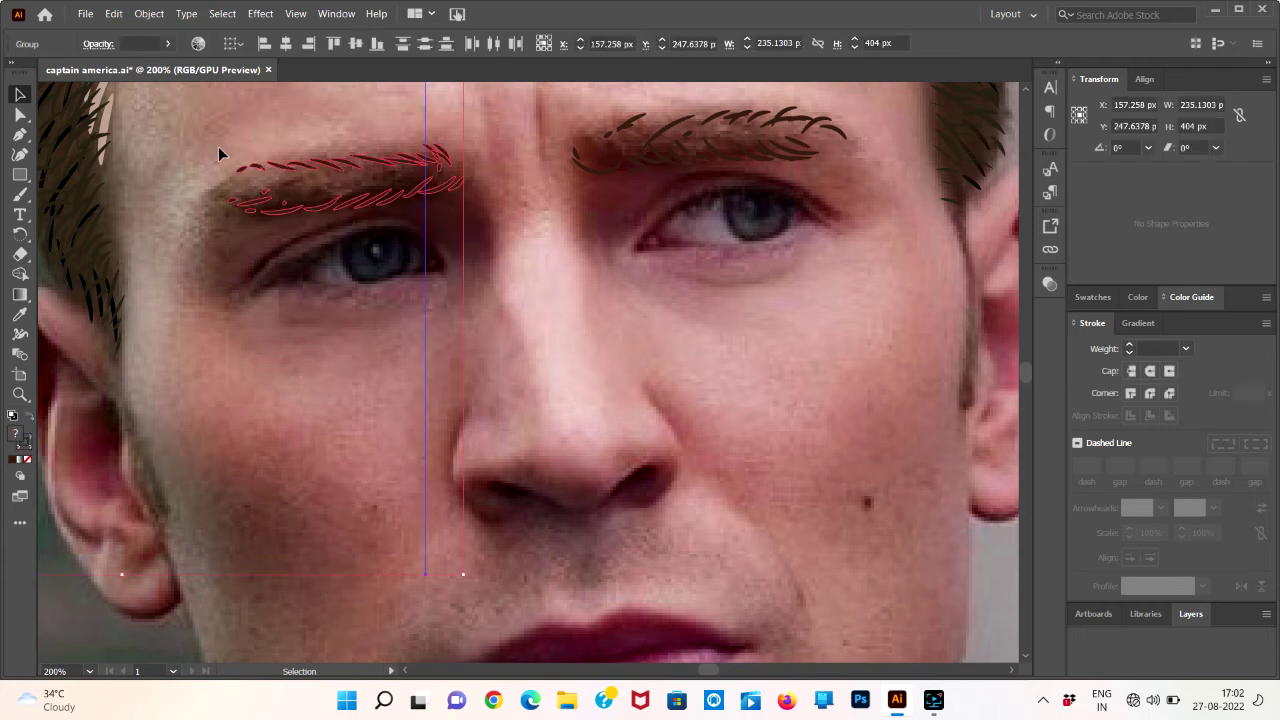
pyautogui.scroll(1, 500, 366)
pyautogui.scroll(2, 501, 360)
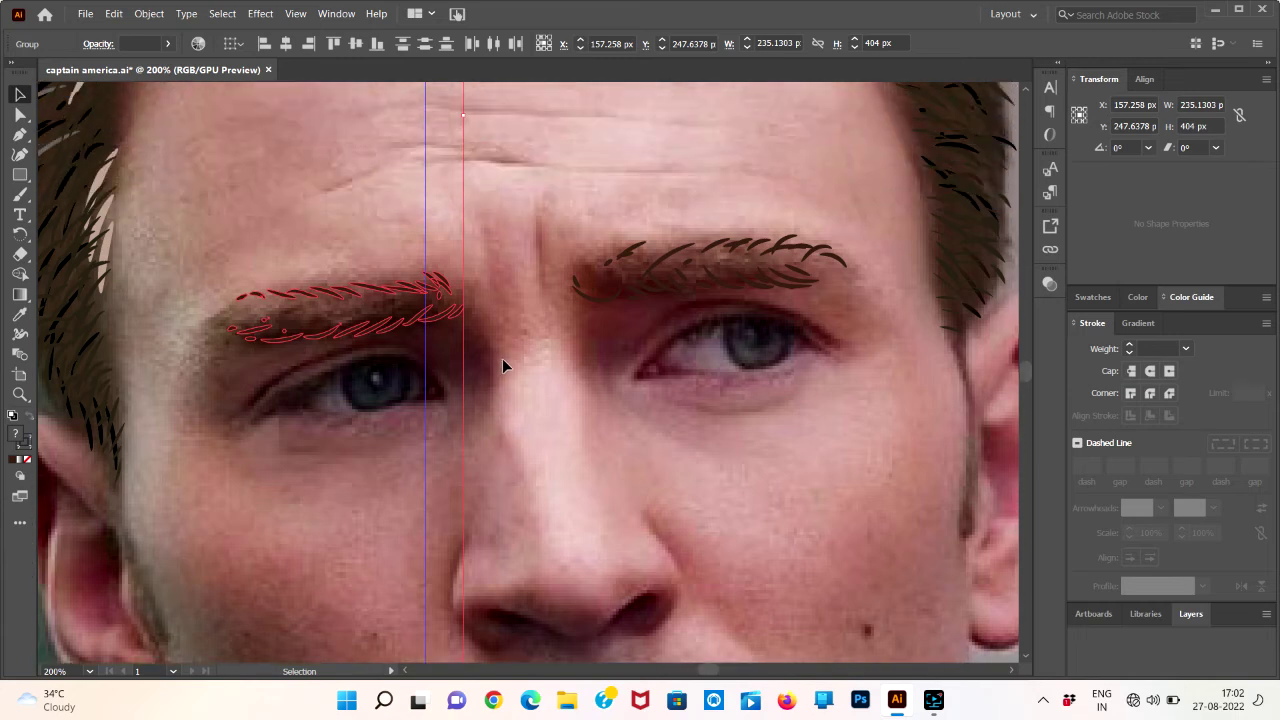
pyautogui.press('a')
pyautogui.hotkey('ctrl', '-')
pyautogui.hotkey('ctrl', '-')
pyautogui.hotkey('ctrl', '-')
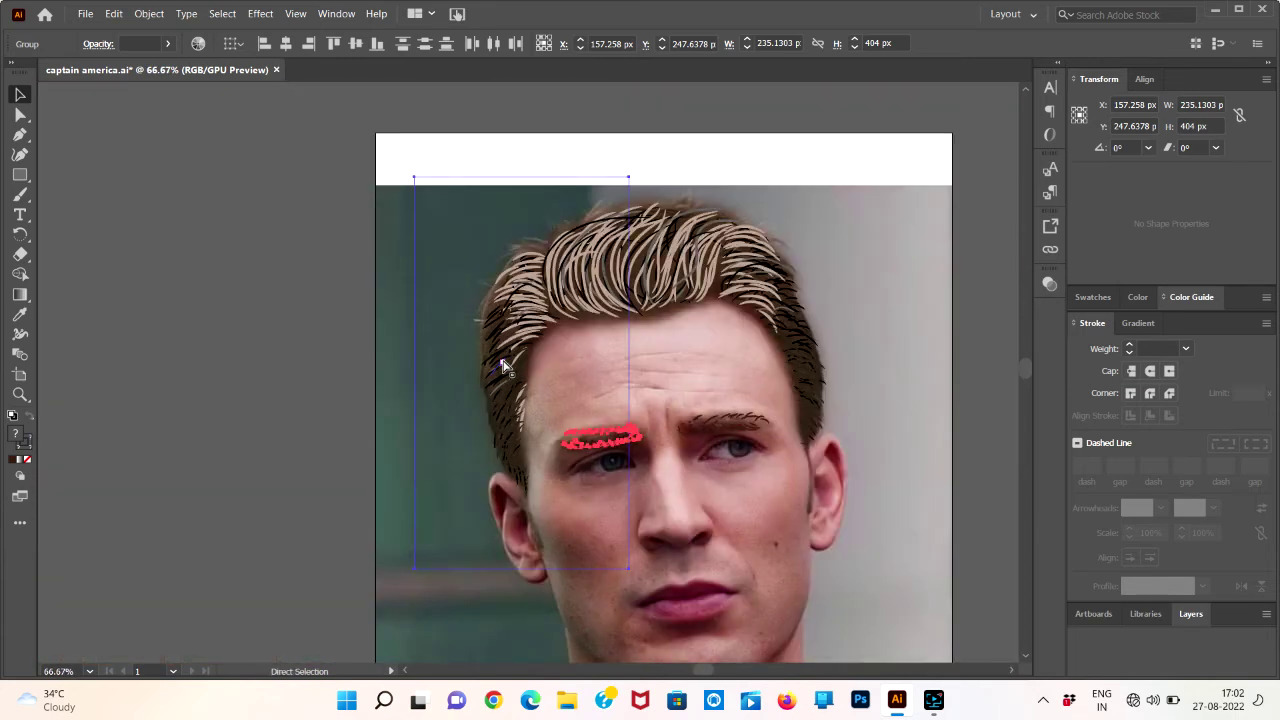
pyautogui.press('v')
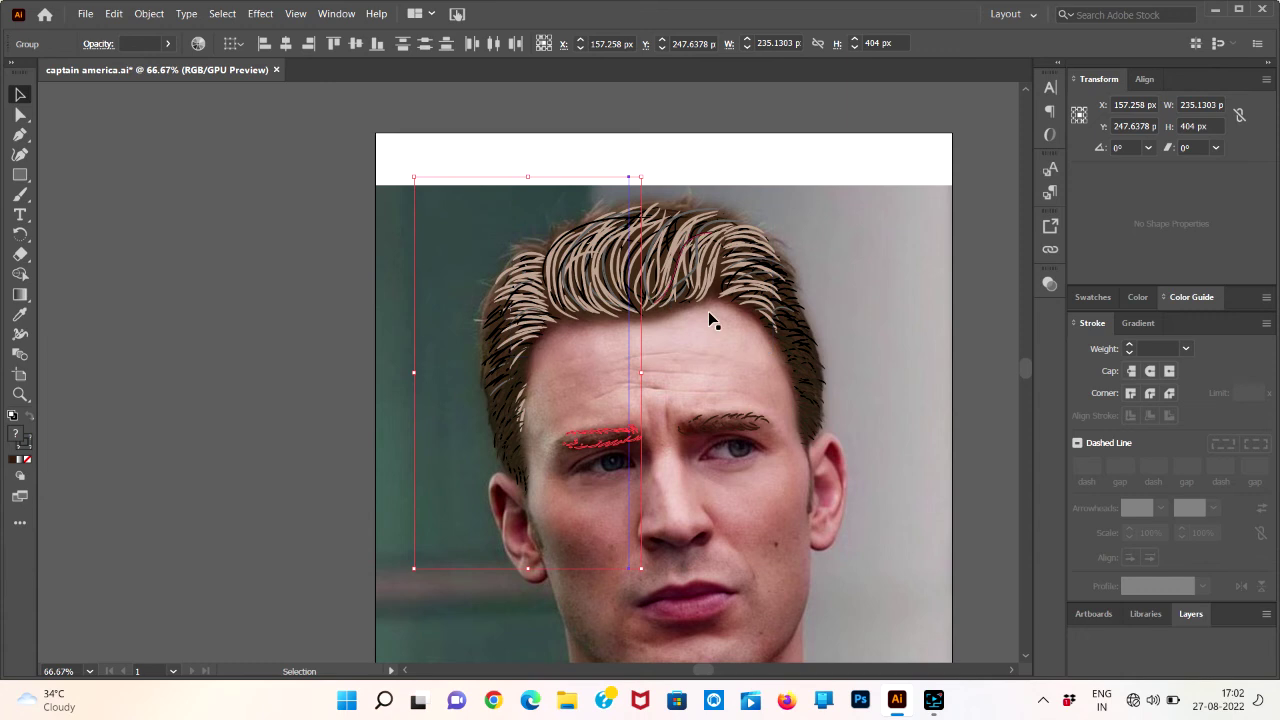
pyautogui.click(716, 404)
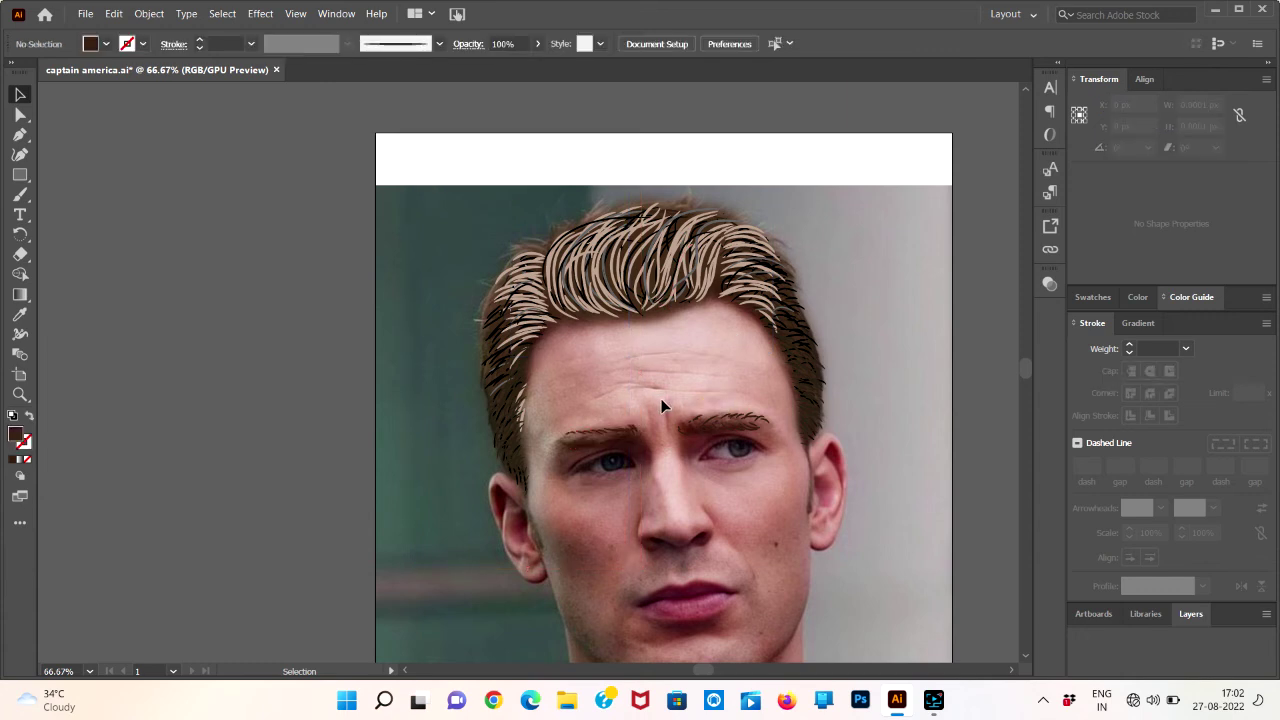
pyautogui.click(661, 400)
pyautogui.click(784, 450)
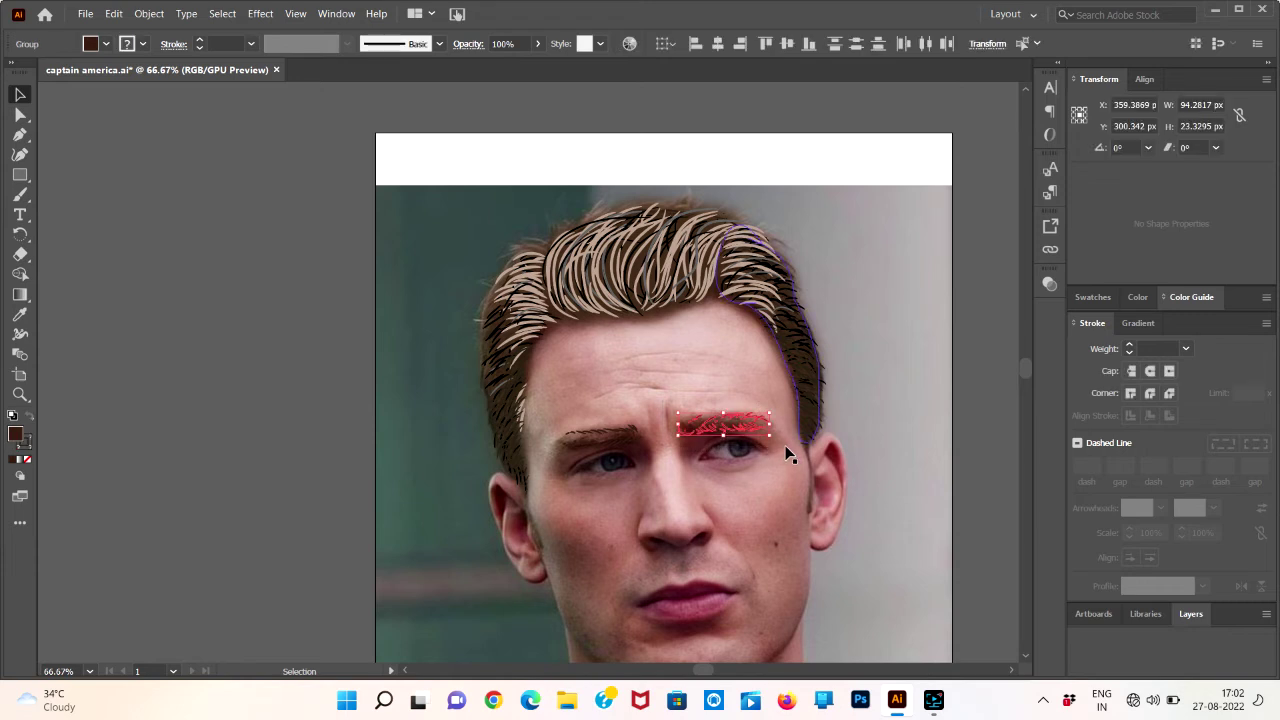
pyautogui.hotkey('ctrl', 'h')
pyautogui.hotkey('ctrl', '=')
pyautogui.hotkey('ctrl', '=')
pyautogui.hotkey('ctrl', '=')
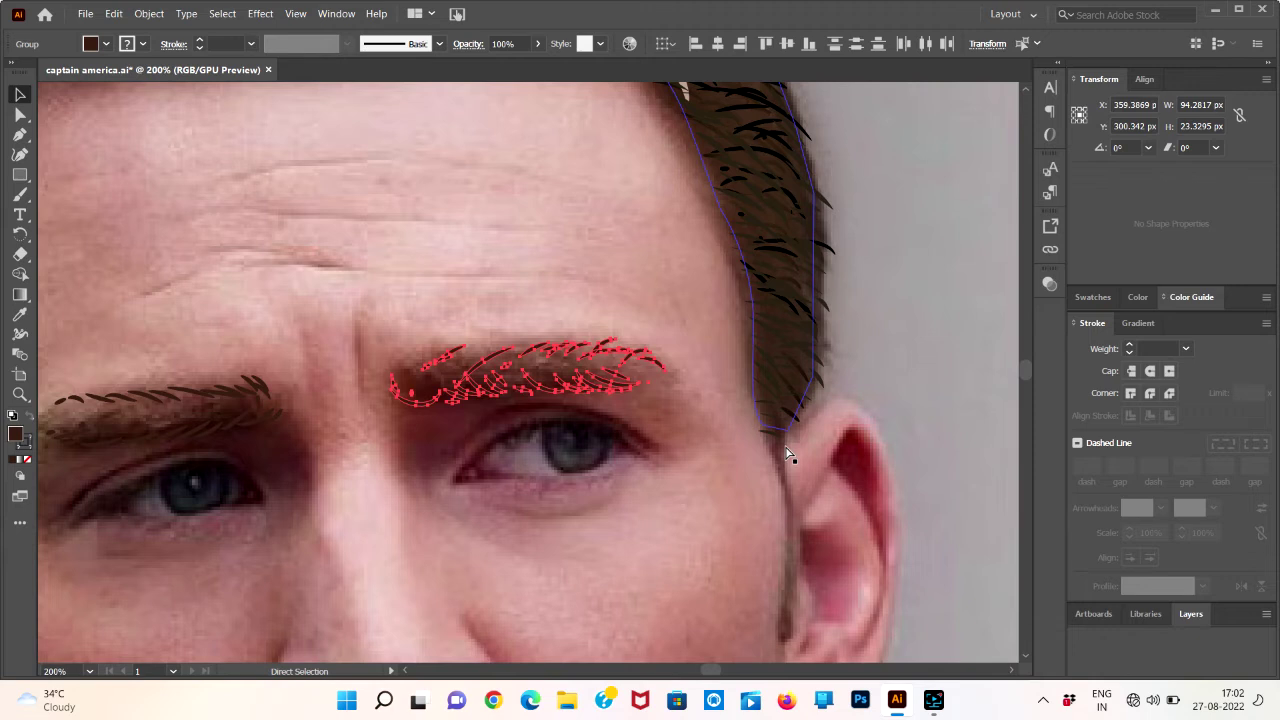
pyautogui.hotkey('ctrl', '=')
pyautogui.press('v')
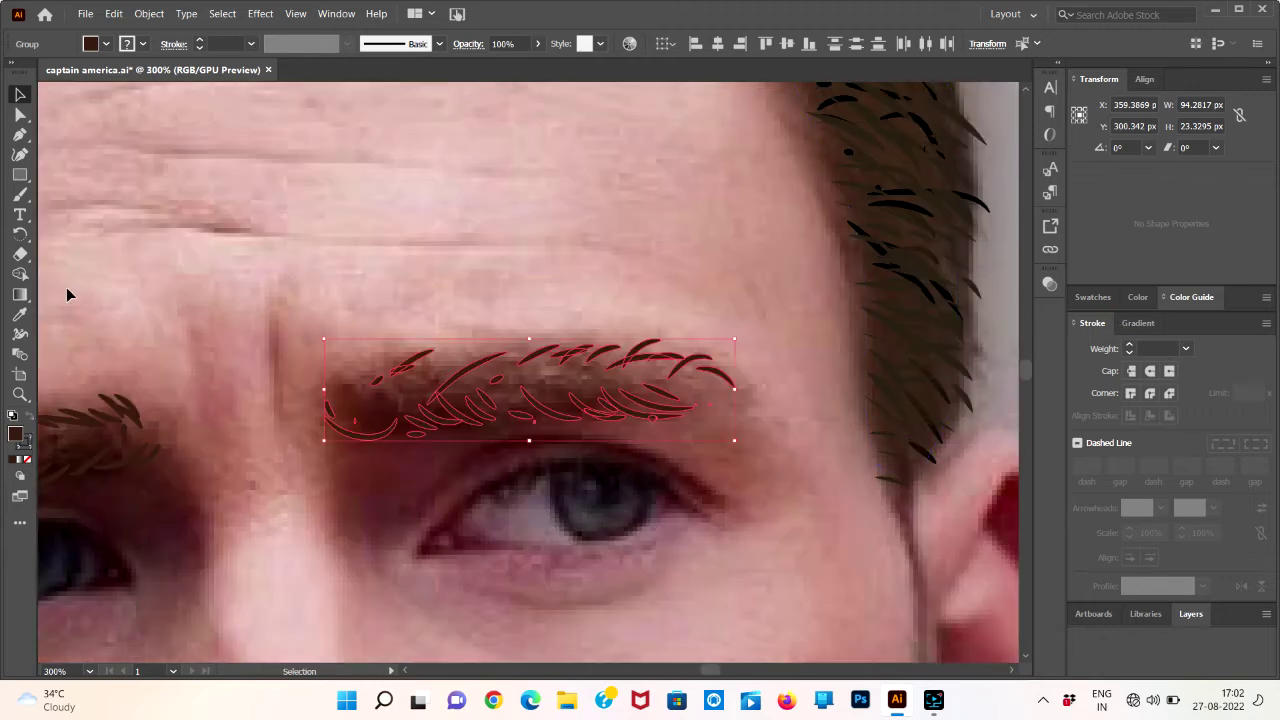
pyautogui.click(114, 14)
pyautogui.moveTo(149, 14)
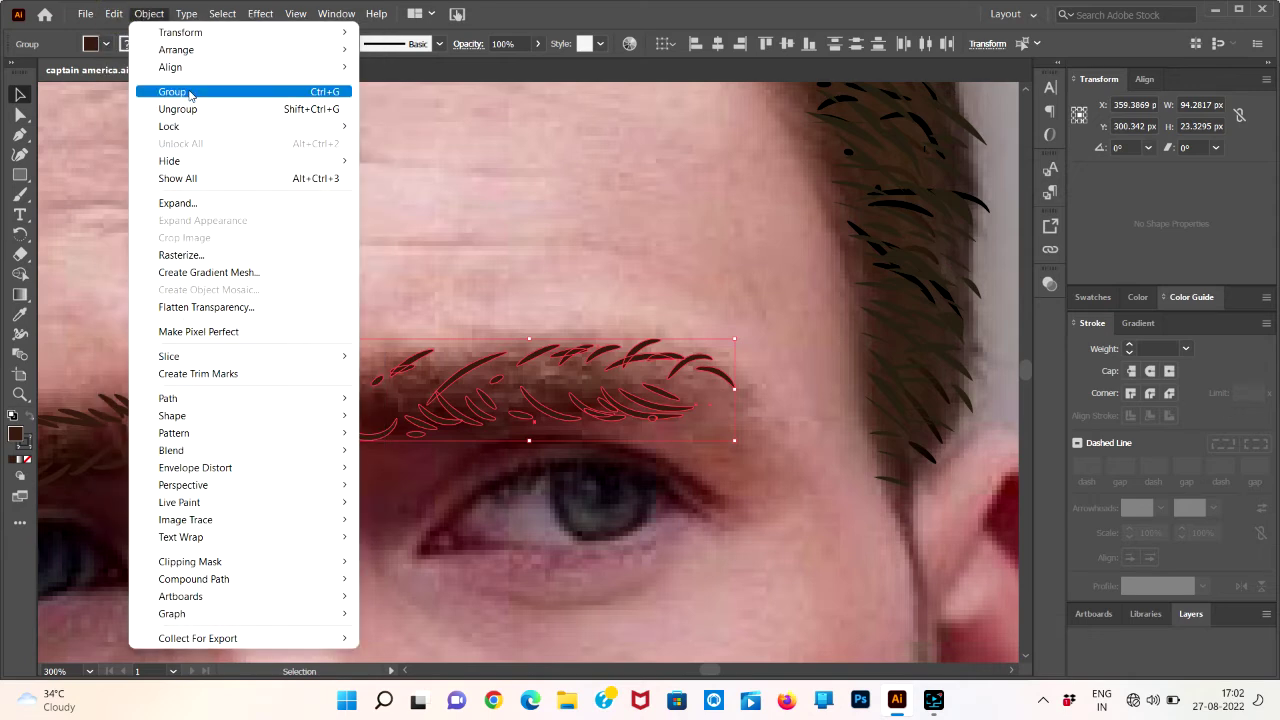
pyautogui.click(222, 203)
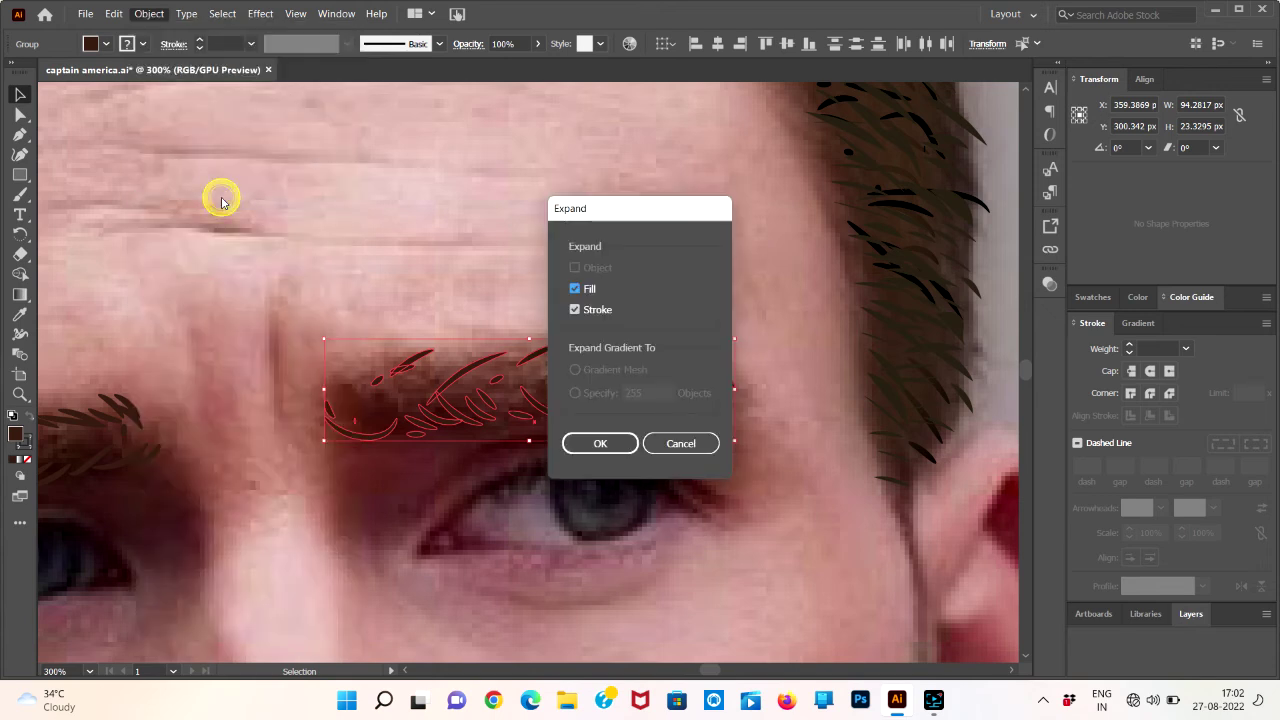
pyautogui.click(594, 308)
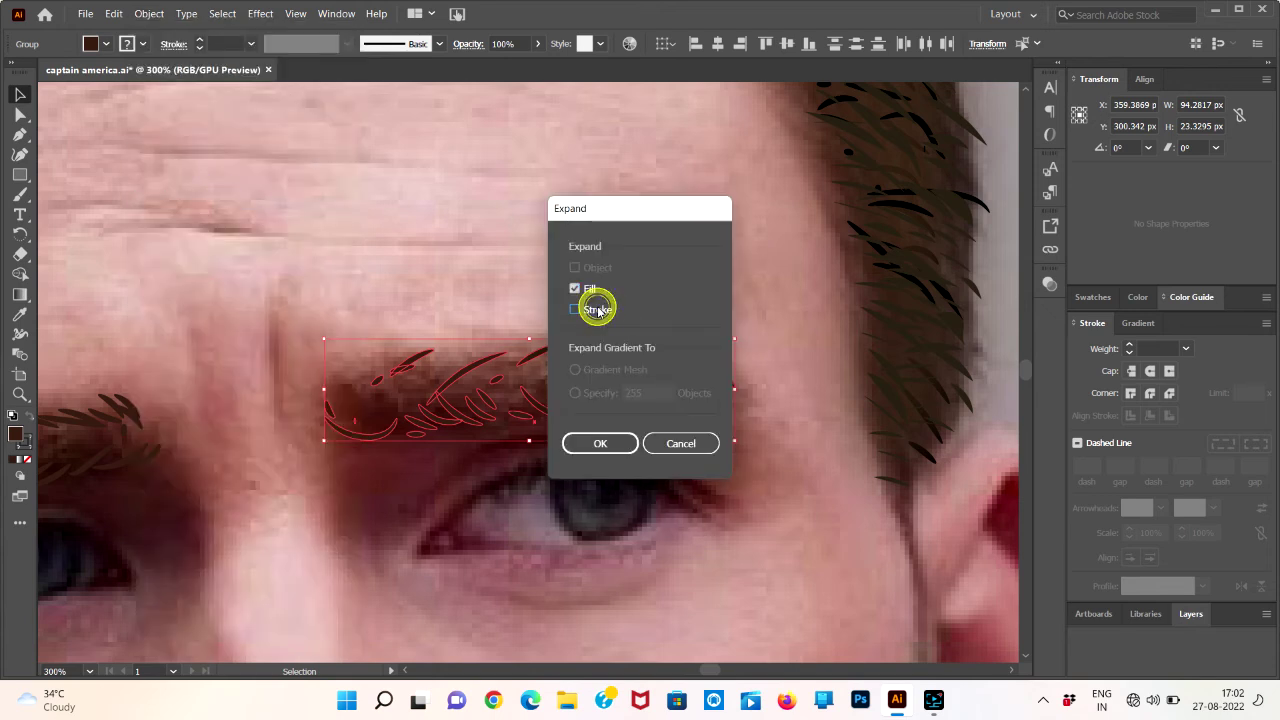
pyautogui.click(589, 290)
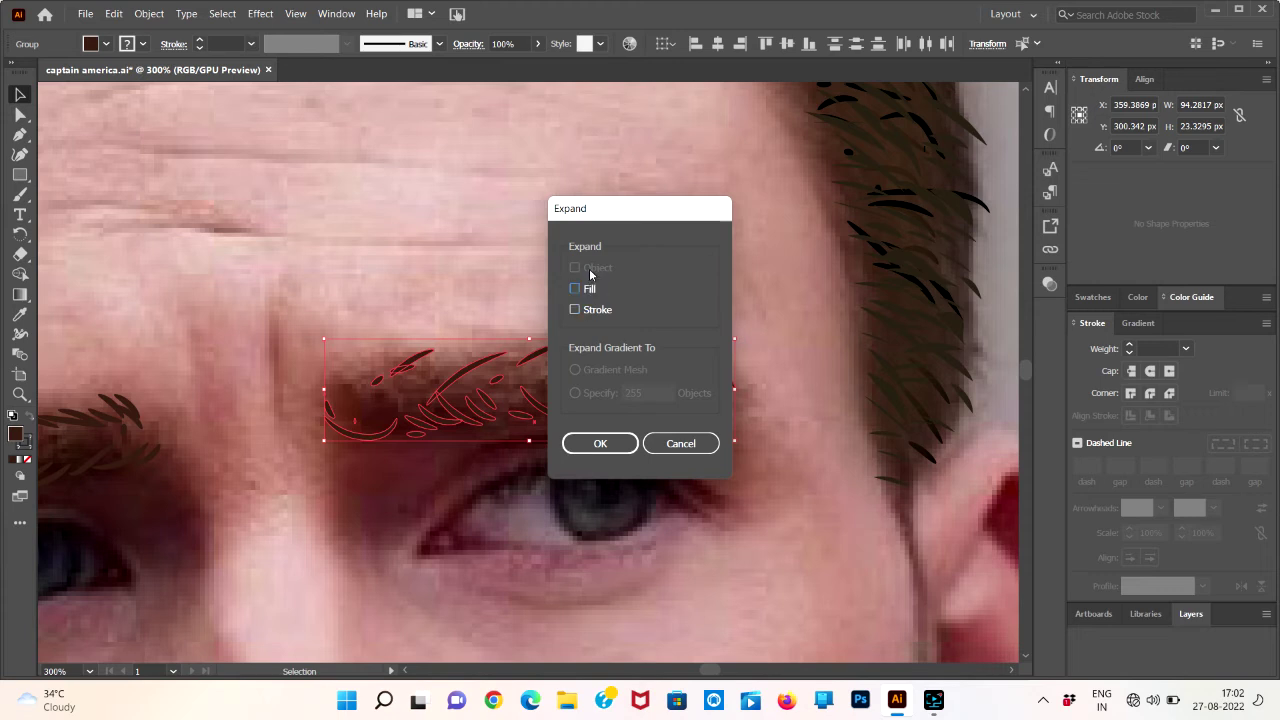
pyautogui.click(665, 441)
pyautogui.click(665, 441)
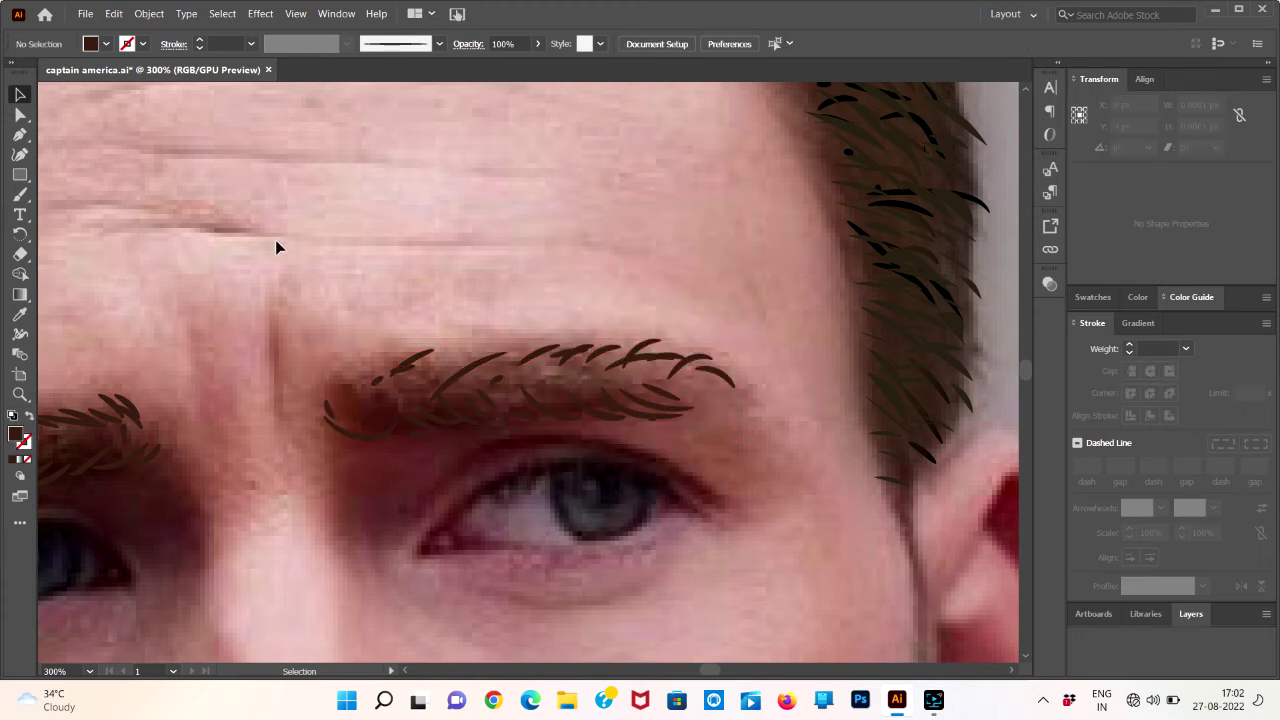
pyautogui.click(287, 312)
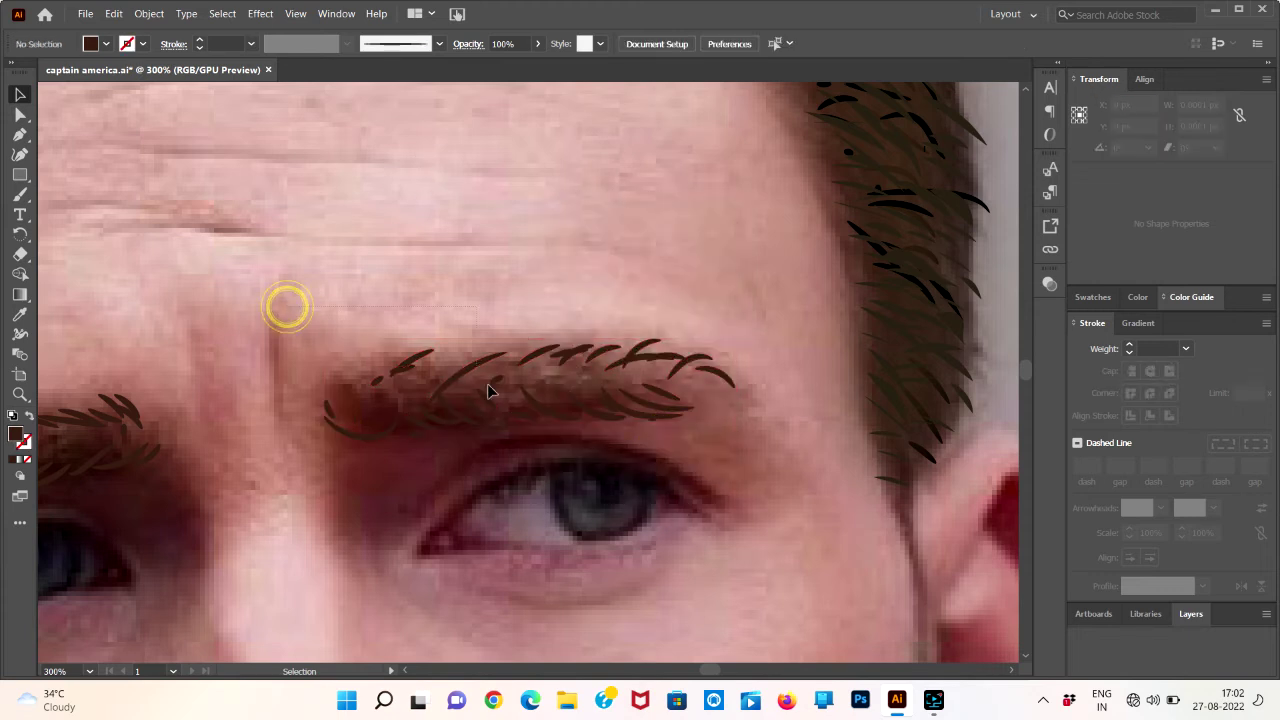
pyautogui.click(736, 452)
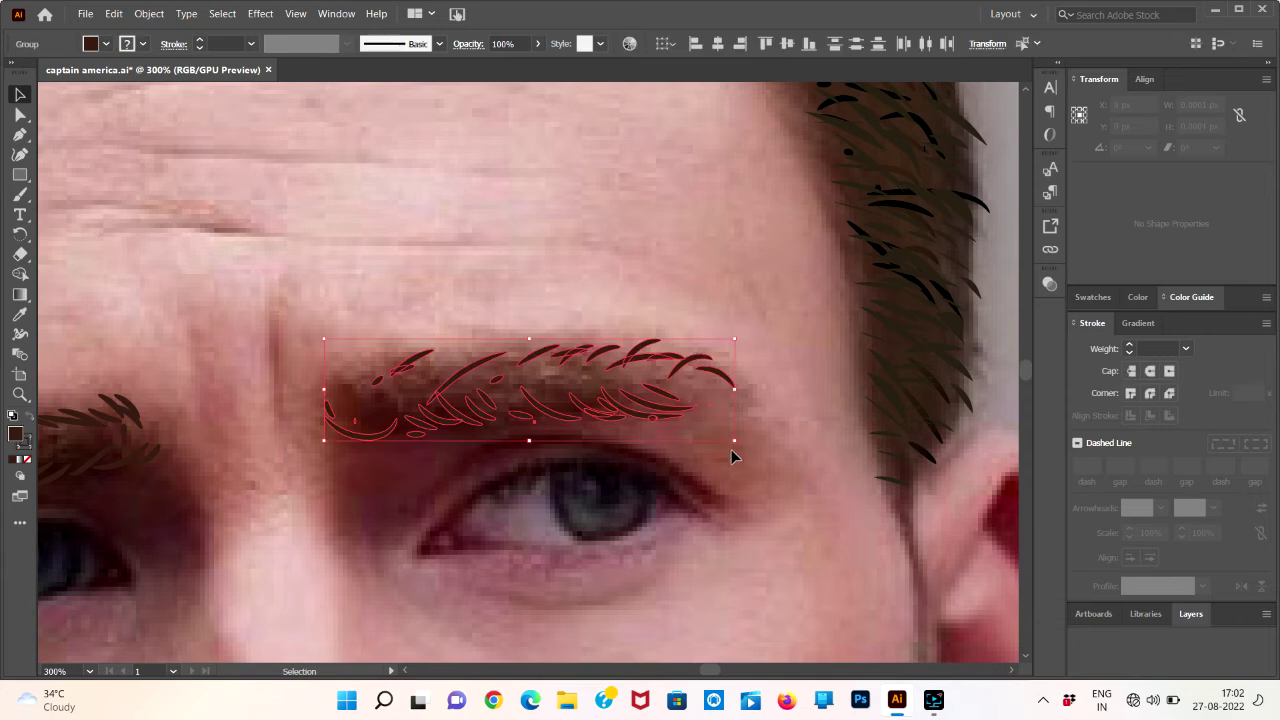
# - Apply Art Brush 22 to the eyebrow strokes and bring the stroke weight to 0
pyautogui.click(1129, 346)
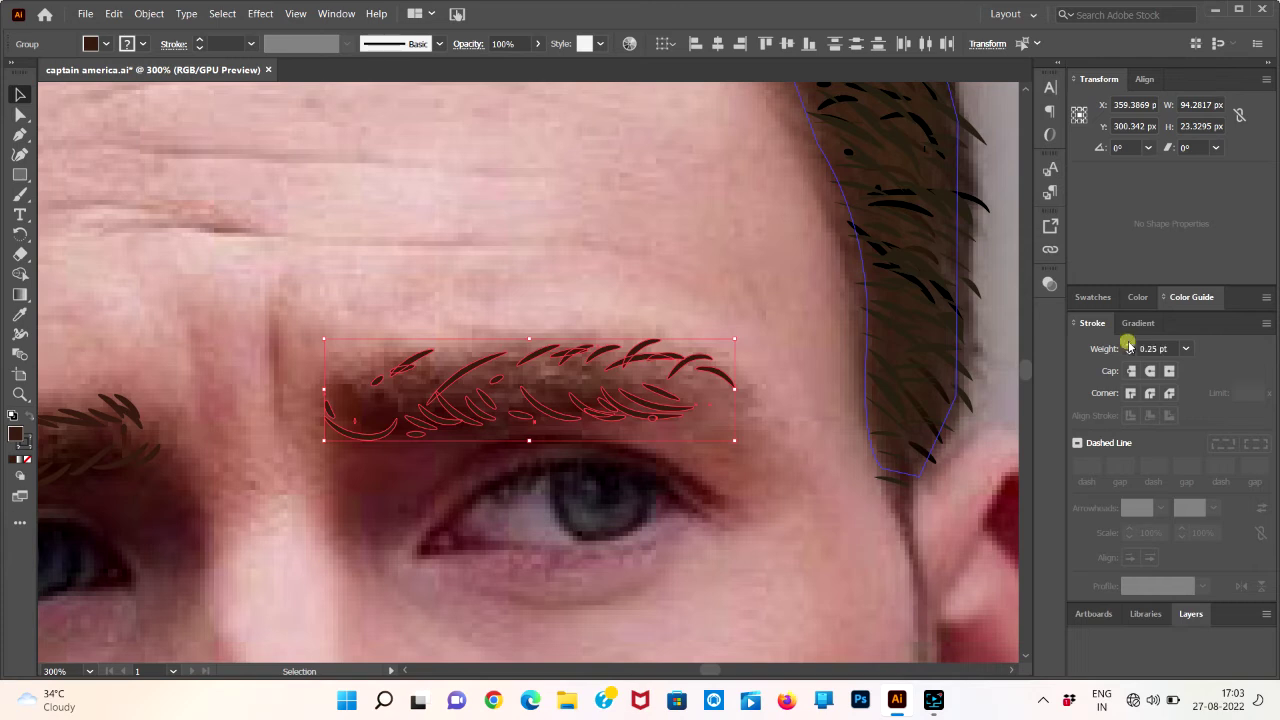
pyautogui.click(1130, 348)
pyautogui.click(1129, 352)
pyautogui.click(1129, 352)
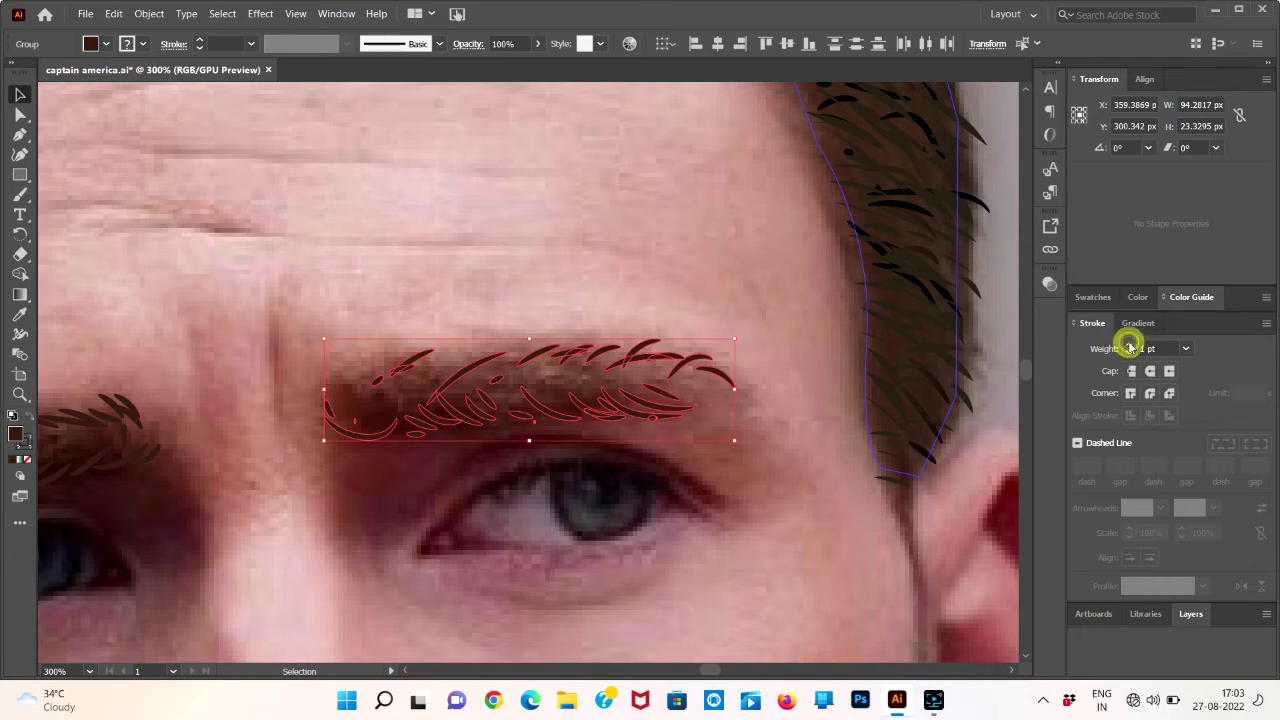
pyautogui.click(403, 46)
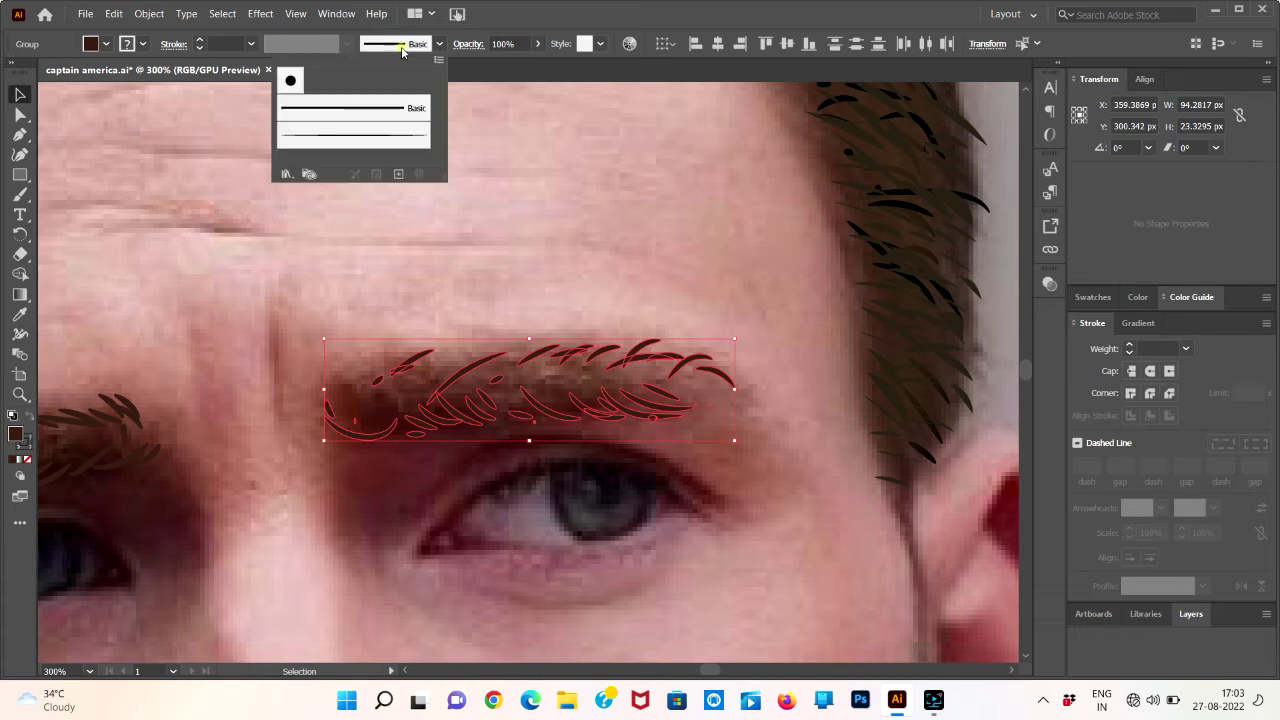
pyautogui.click(376, 133)
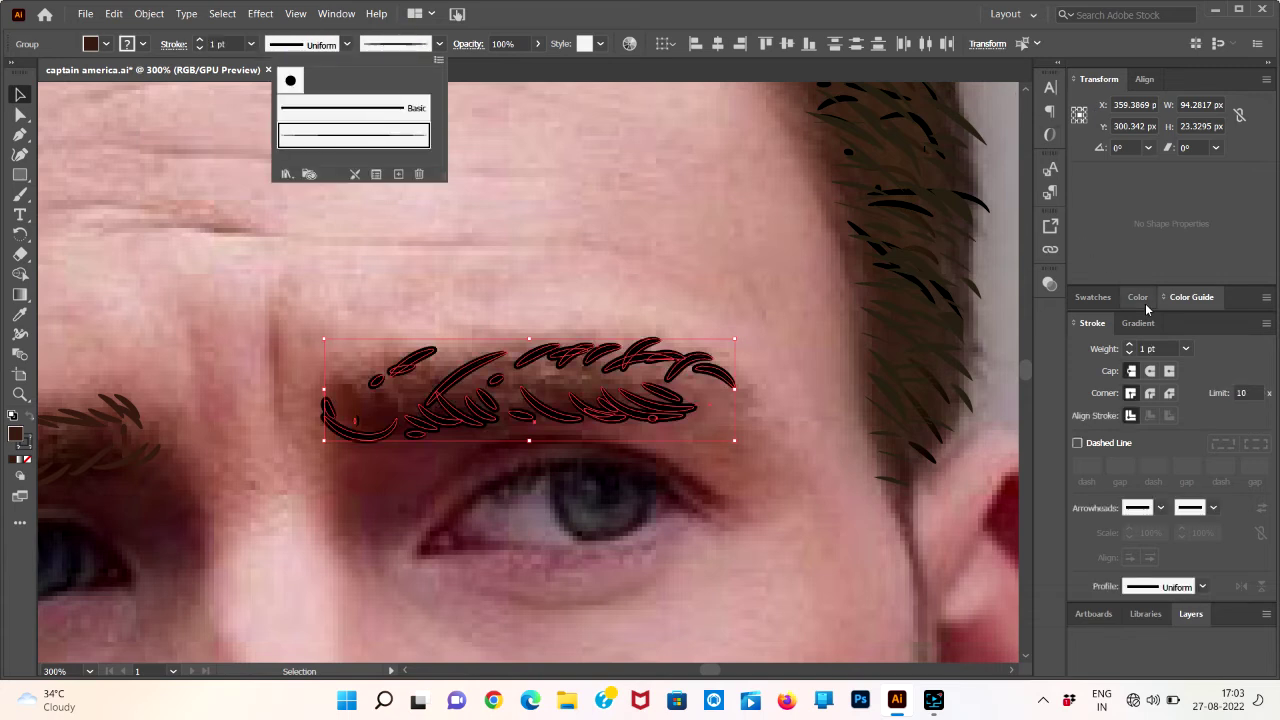
pyautogui.click(1130, 352)
pyautogui.click(1130, 352)
pyautogui.click(1130, 352)
pyautogui.click(1130, 352)
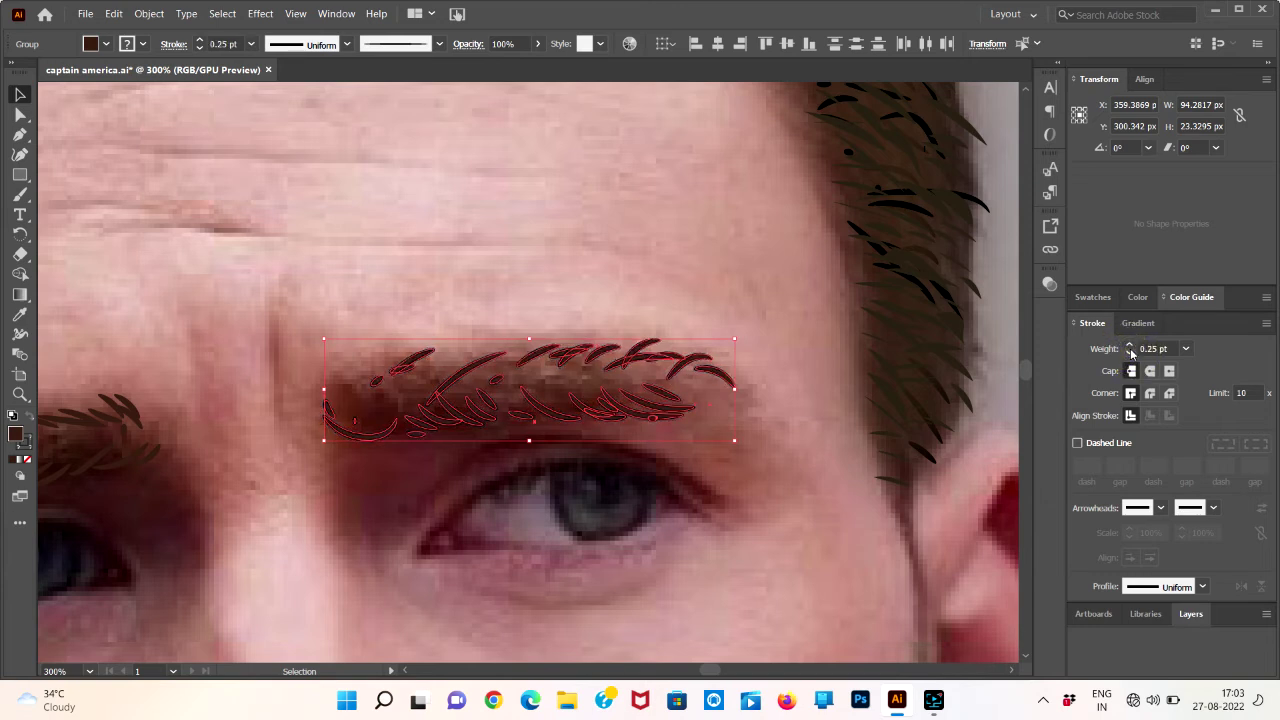
pyautogui.click(1130, 352)
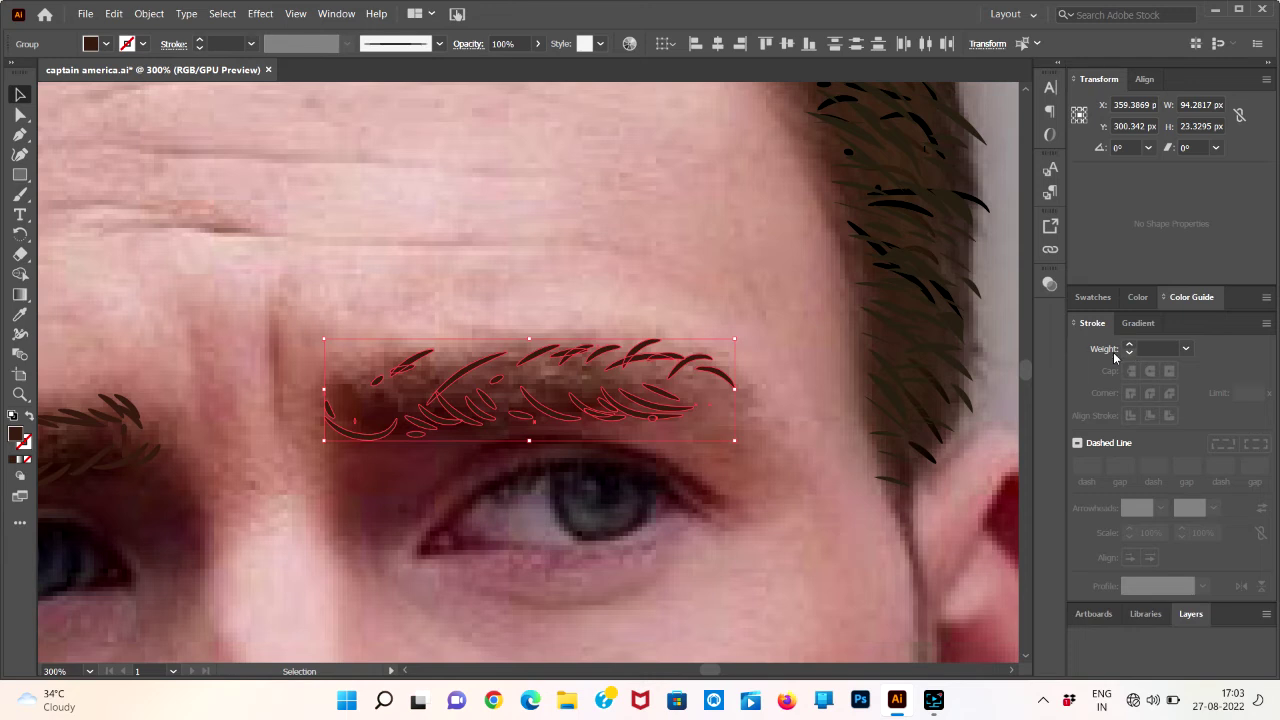
# - Swap fill and stroke so the hairs become 0.5 pt outlines, then preview
pyautogui.click(29, 418)
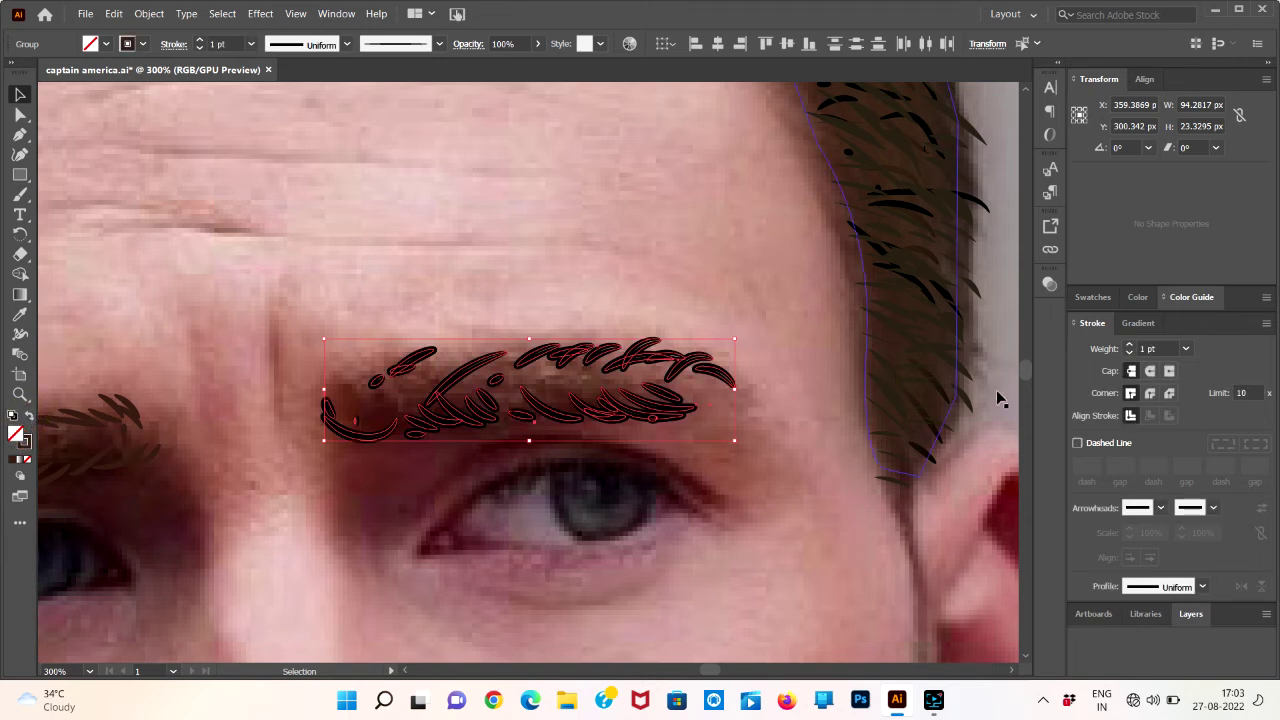
pyautogui.click(1131, 353)
pyautogui.click(1131, 353)
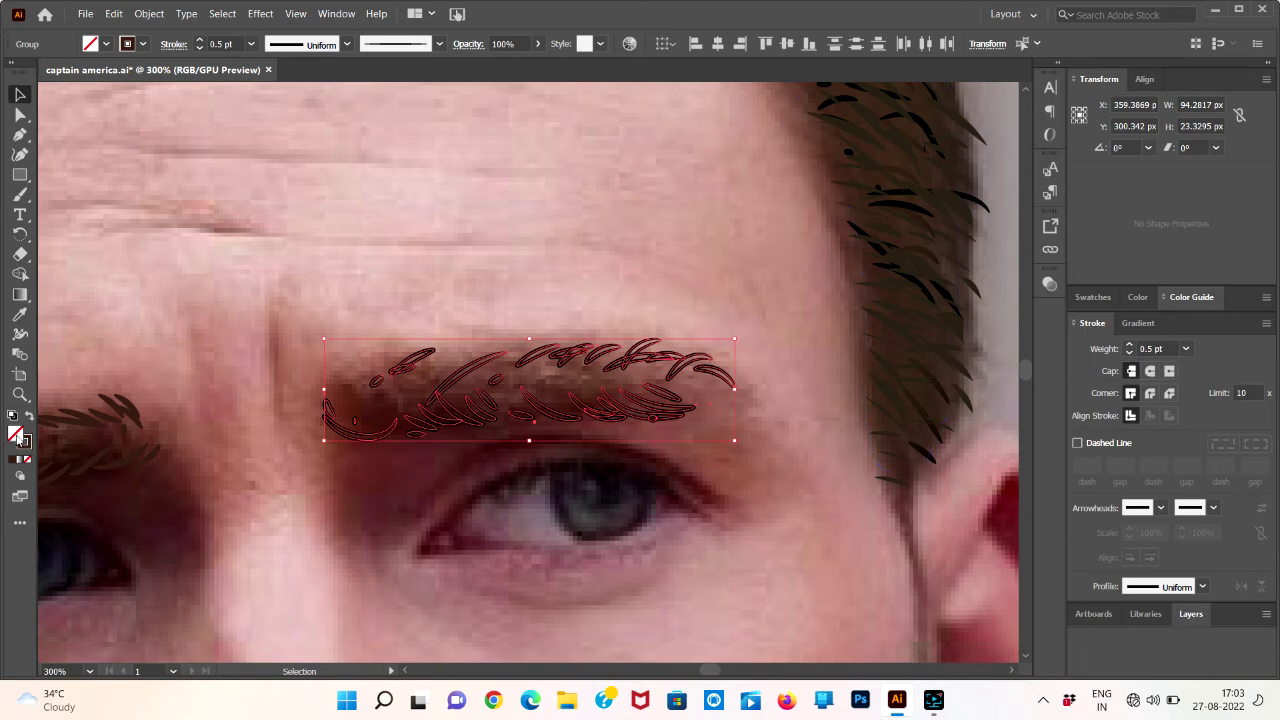
pyautogui.click(250, 337)
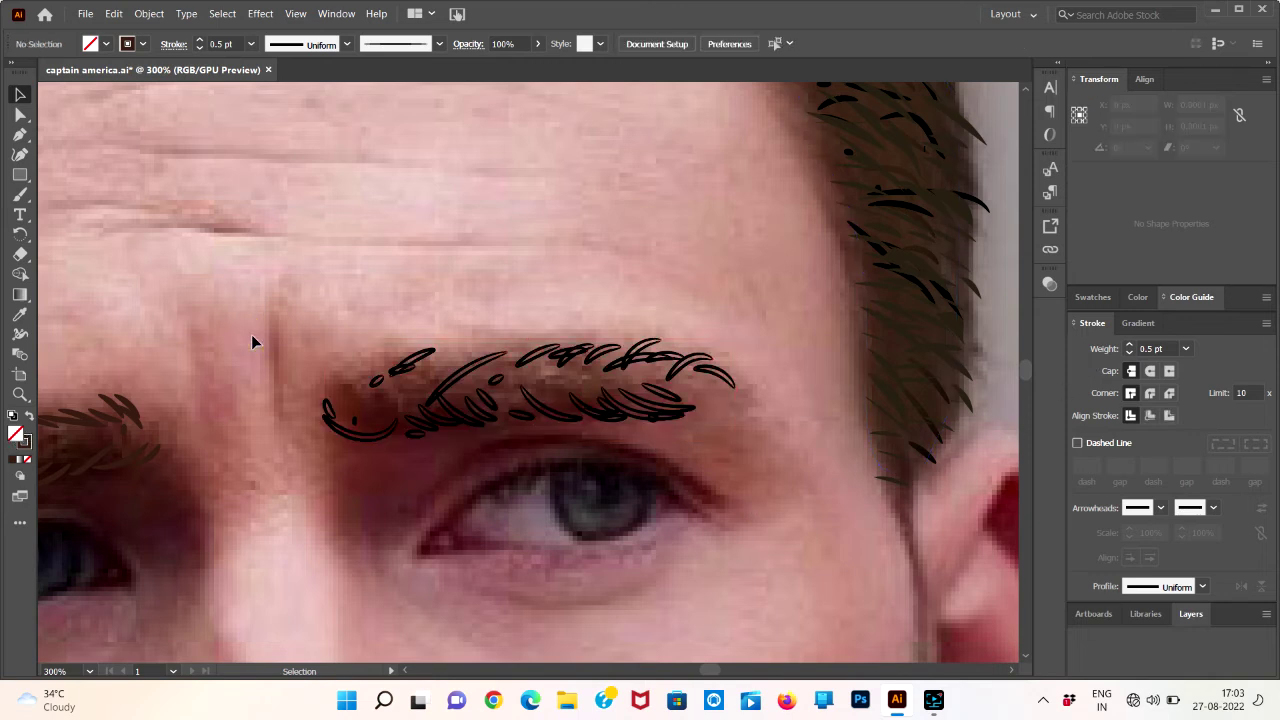
# - Thin the right eyebrow outlines to 0.25 pt and stroke them a dark Color Guide brown
pyautogui.click(279, 346)
pyautogui.click(724, 430)
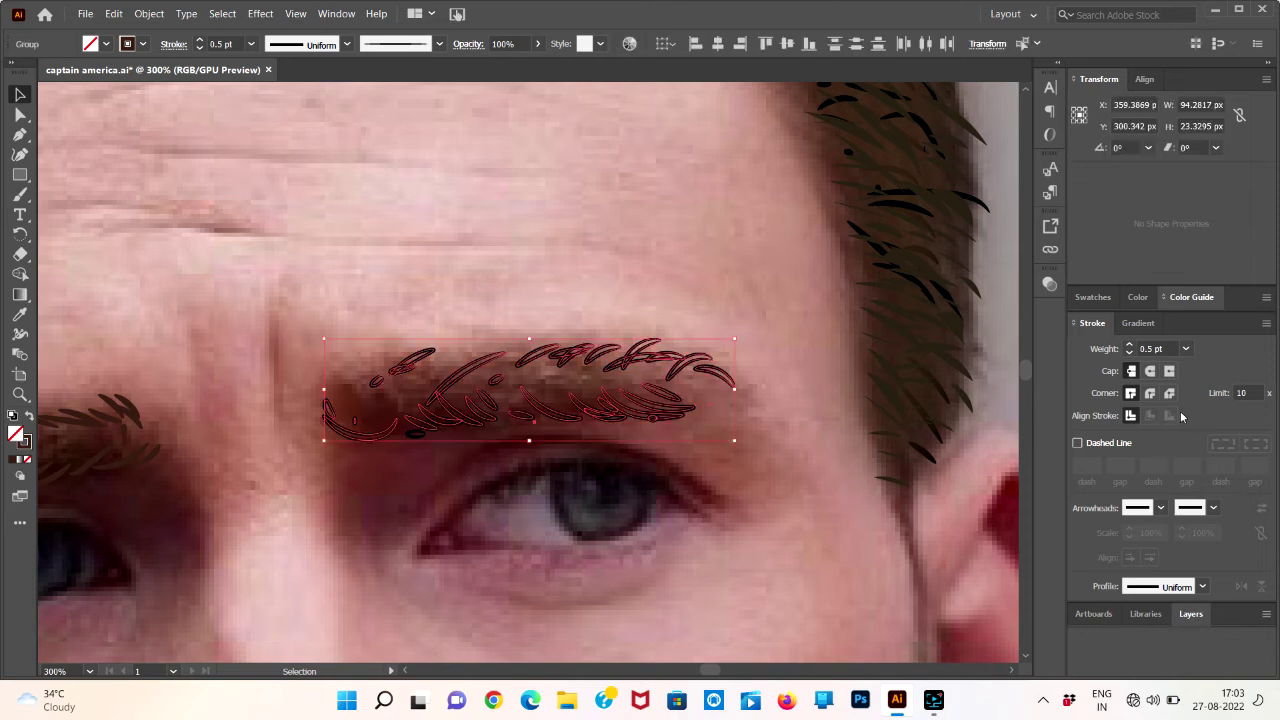
pyautogui.click(1129, 354)
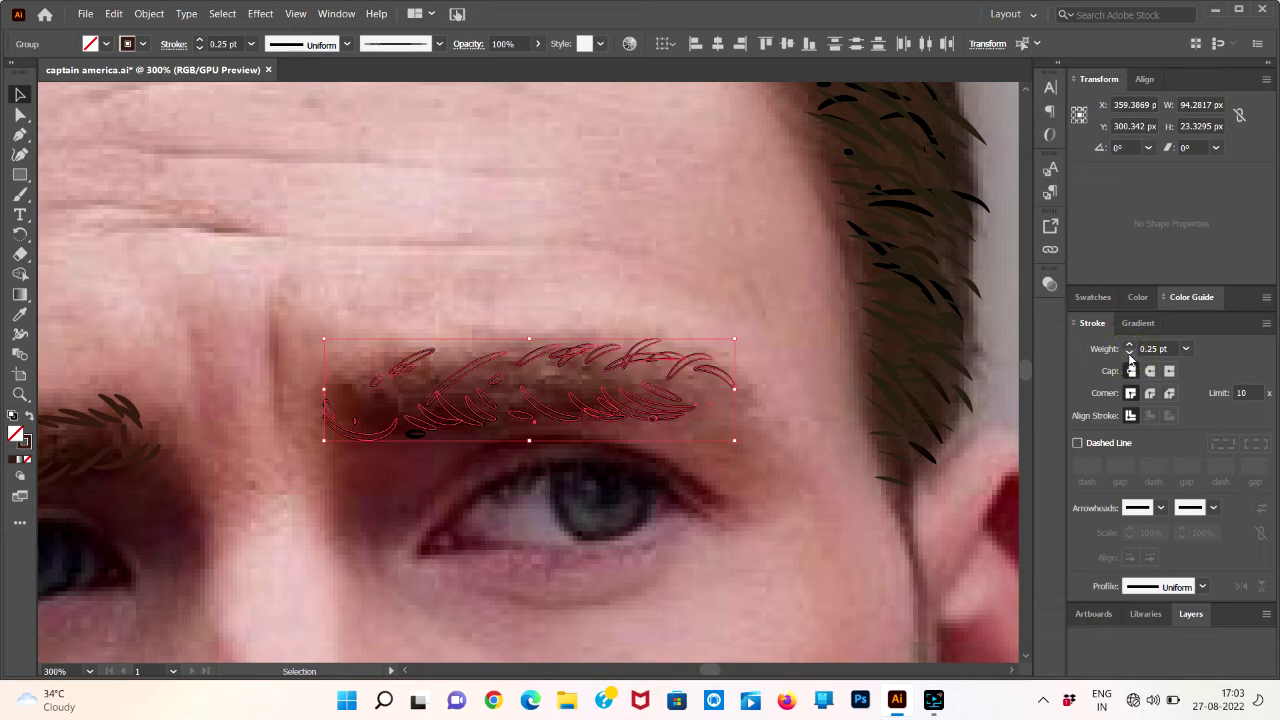
pyautogui.click(26, 441)
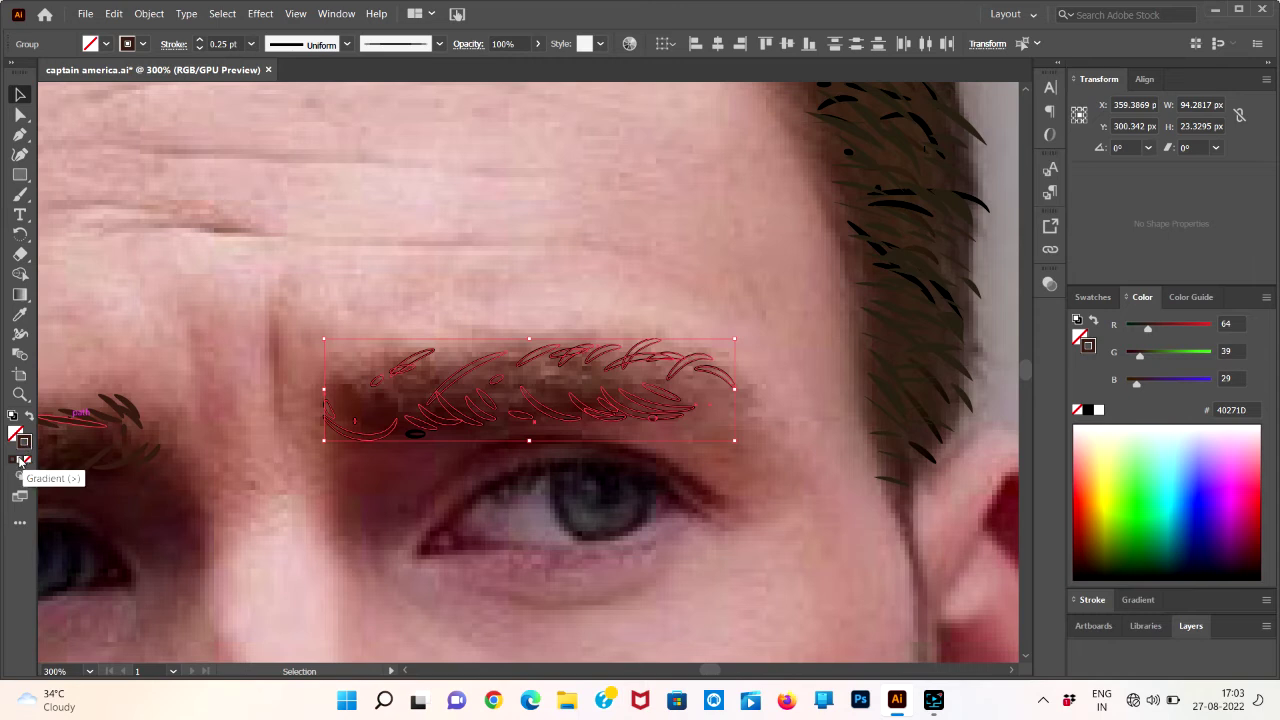
pyautogui.click(1191, 297)
pyautogui.click(1150, 377)
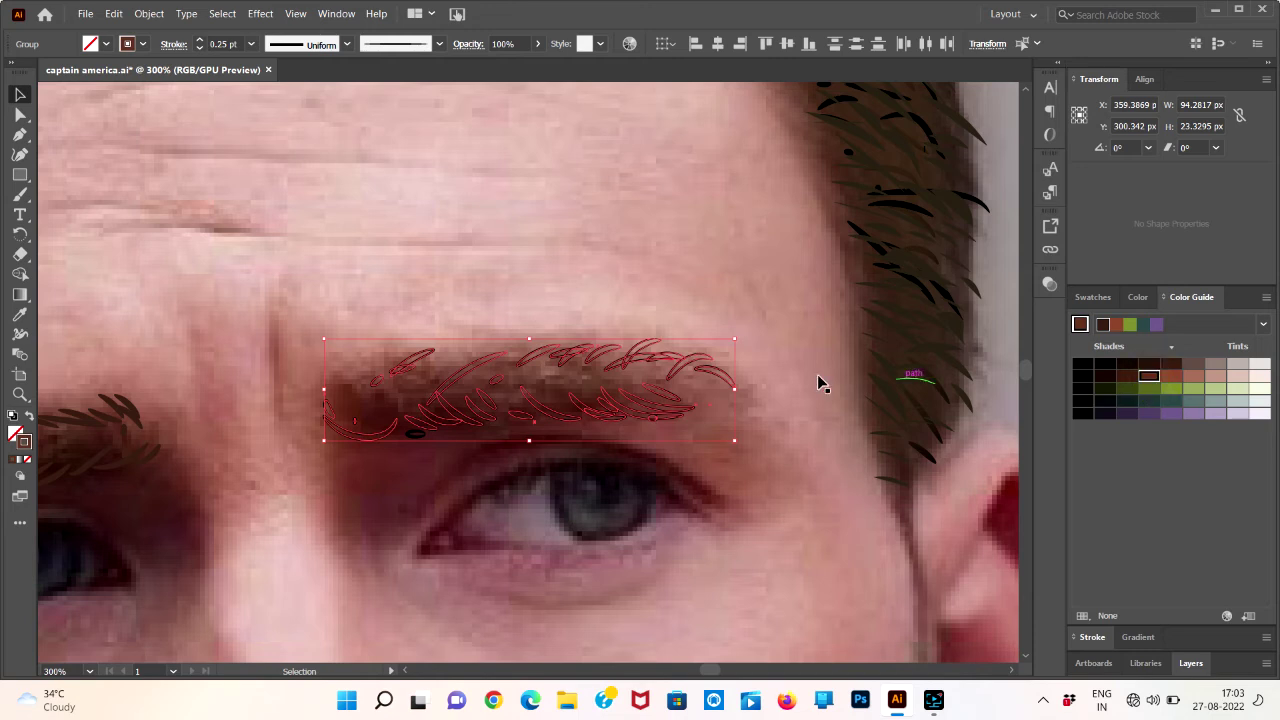
pyautogui.click(786, 382)
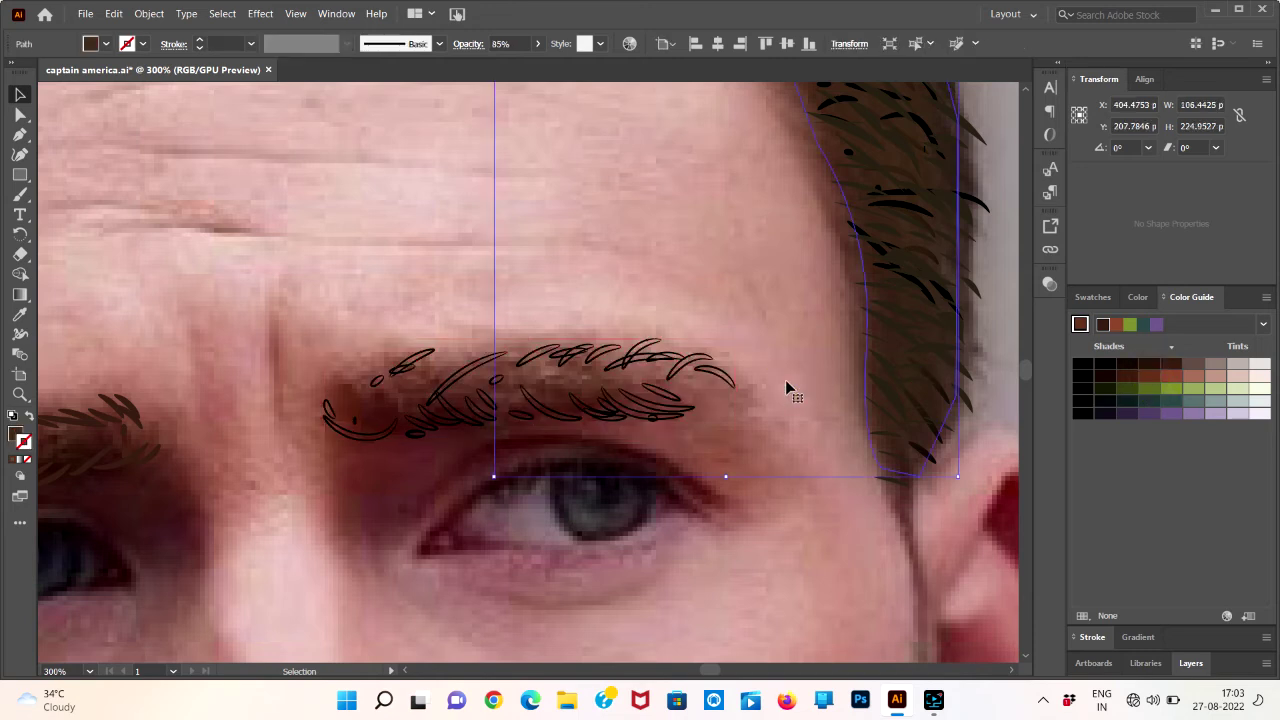
# - Locate the eyebrow fill paths in the Layers list, keep them hidden, and reselect the strokes
pyautogui.click(305, 256)
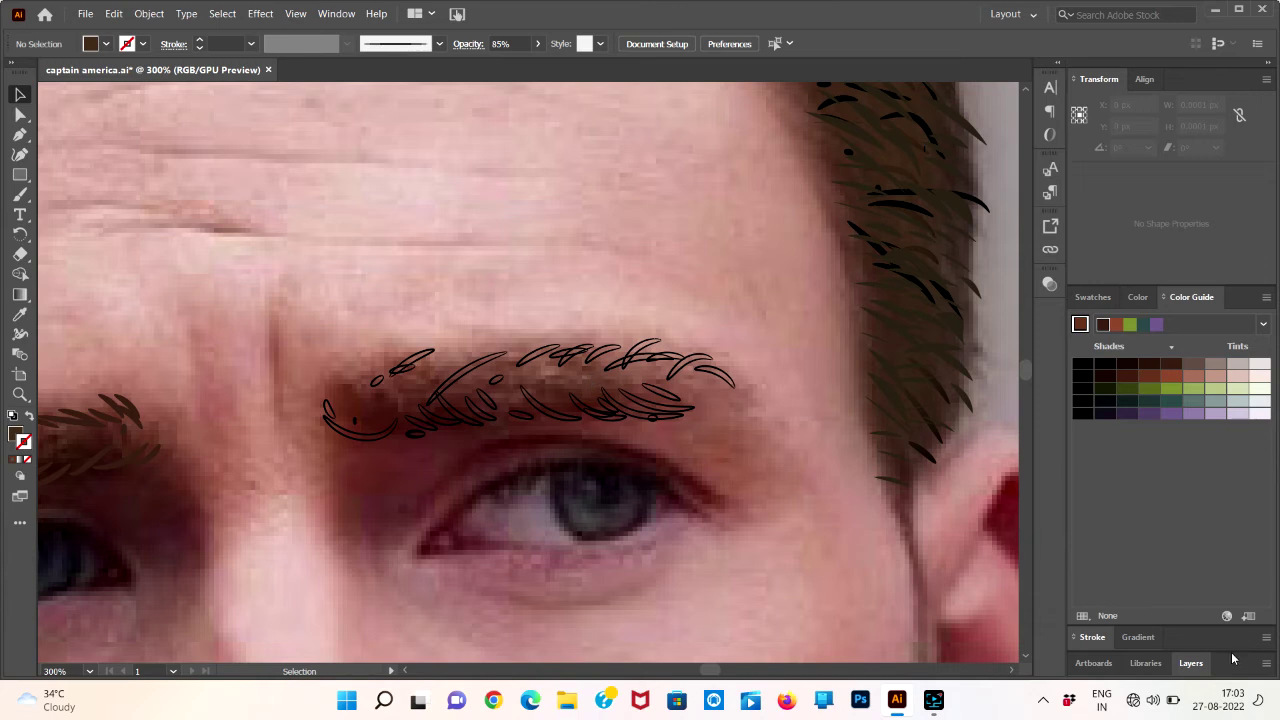
pyautogui.click(1190, 663)
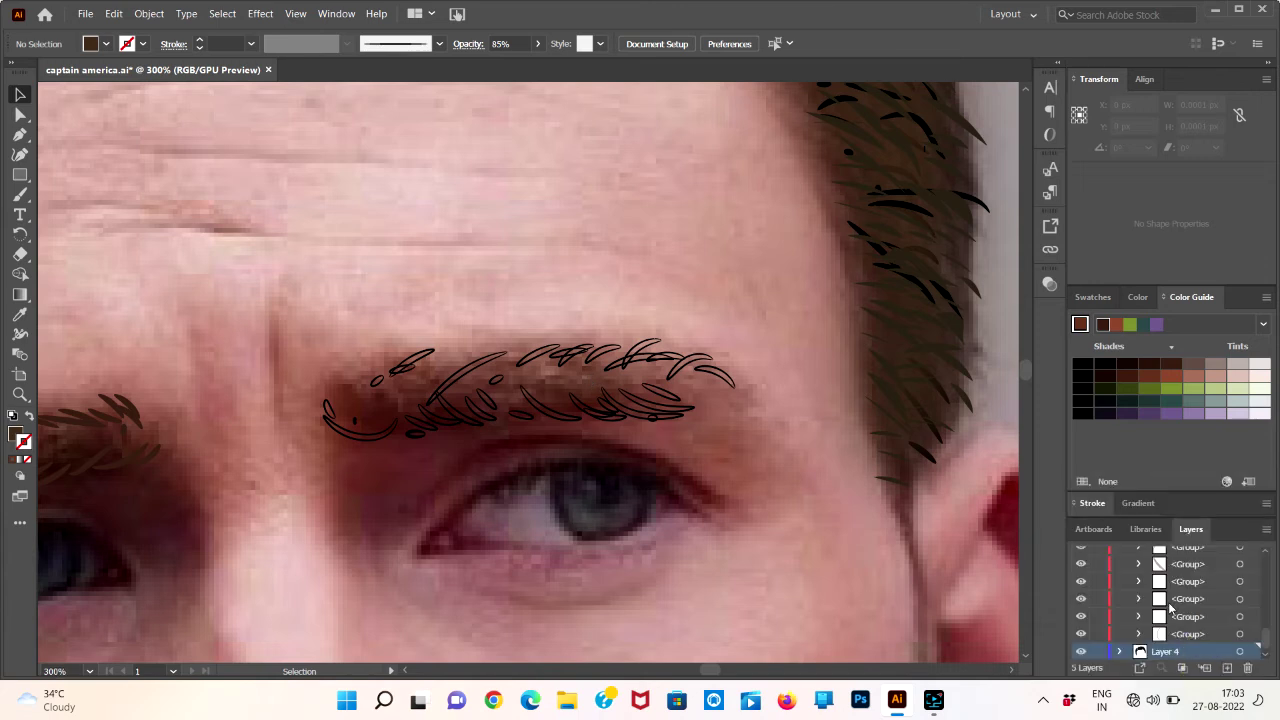
pyautogui.scroll(2, 1170, 607)
pyautogui.scroll(2, 1170, 607)
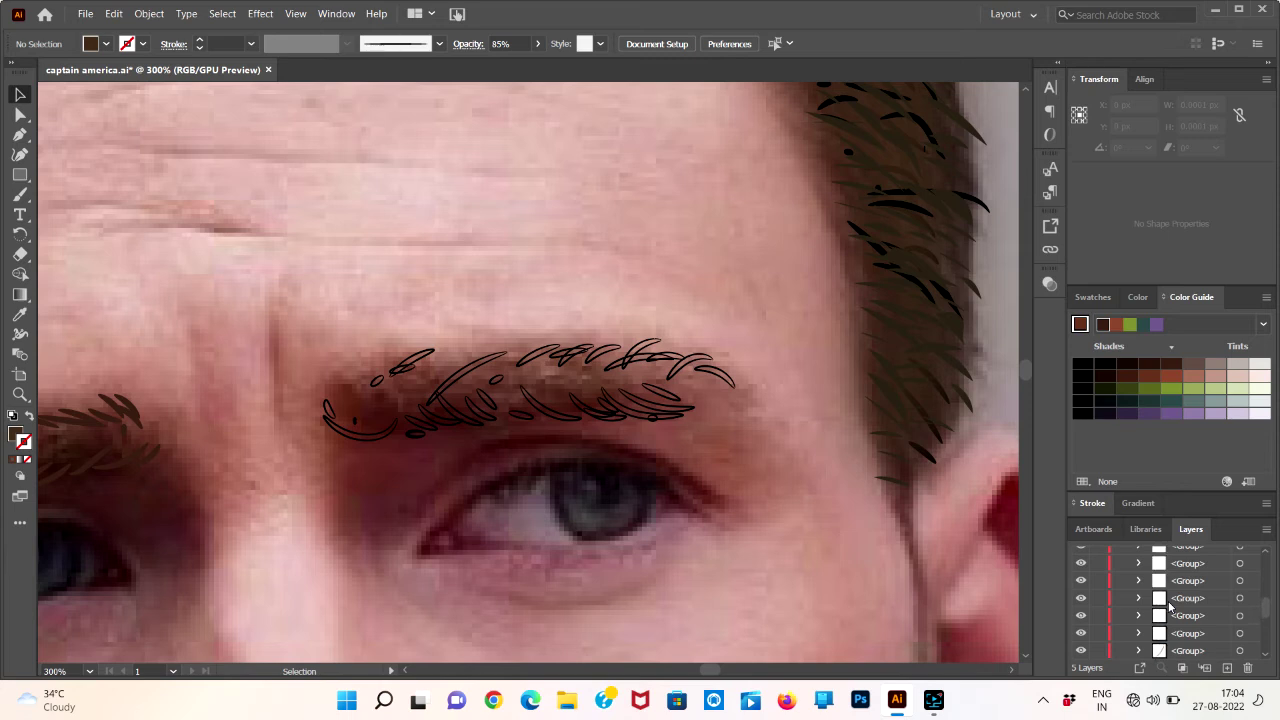
pyautogui.scroll(2, 1170, 605)
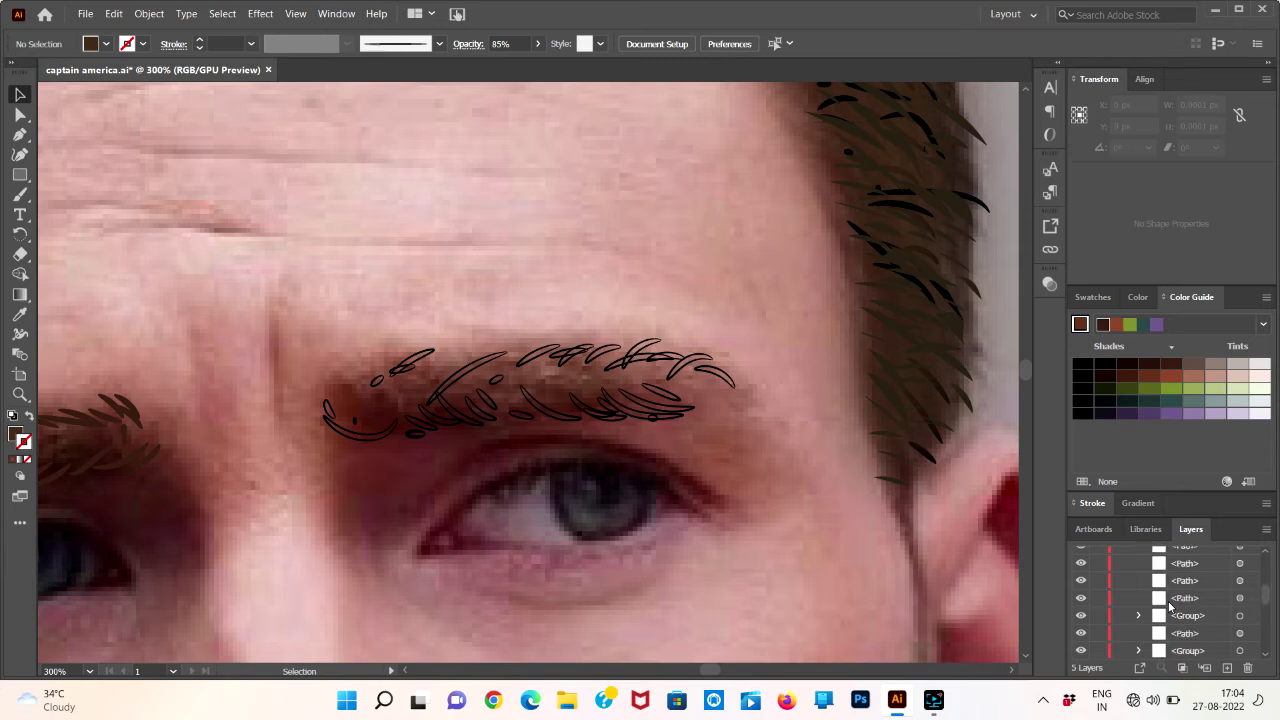
pyautogui.scroll(2, 1170, 597)
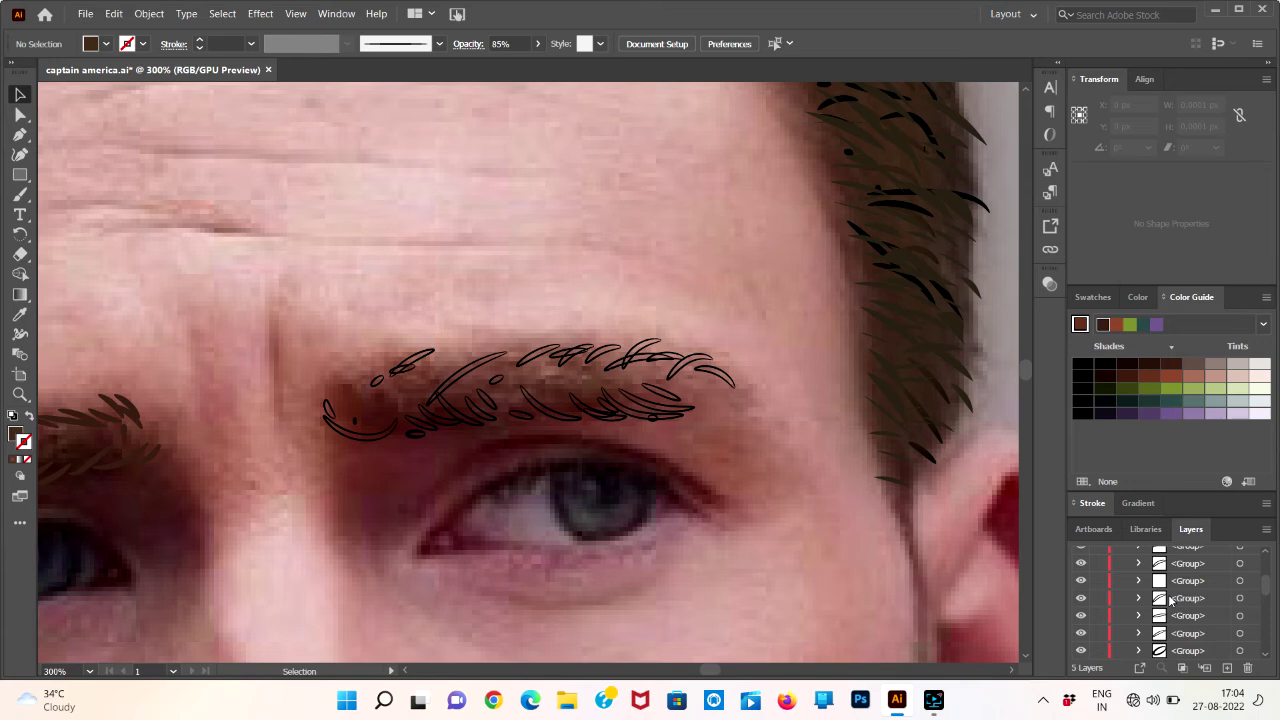
pyautogui.scroll(2, 1140, 597)
pyautogui.moveTo(1081, 580); pyautogui.dragTo(1081, 597)
pyautogui.click(1081, 598)
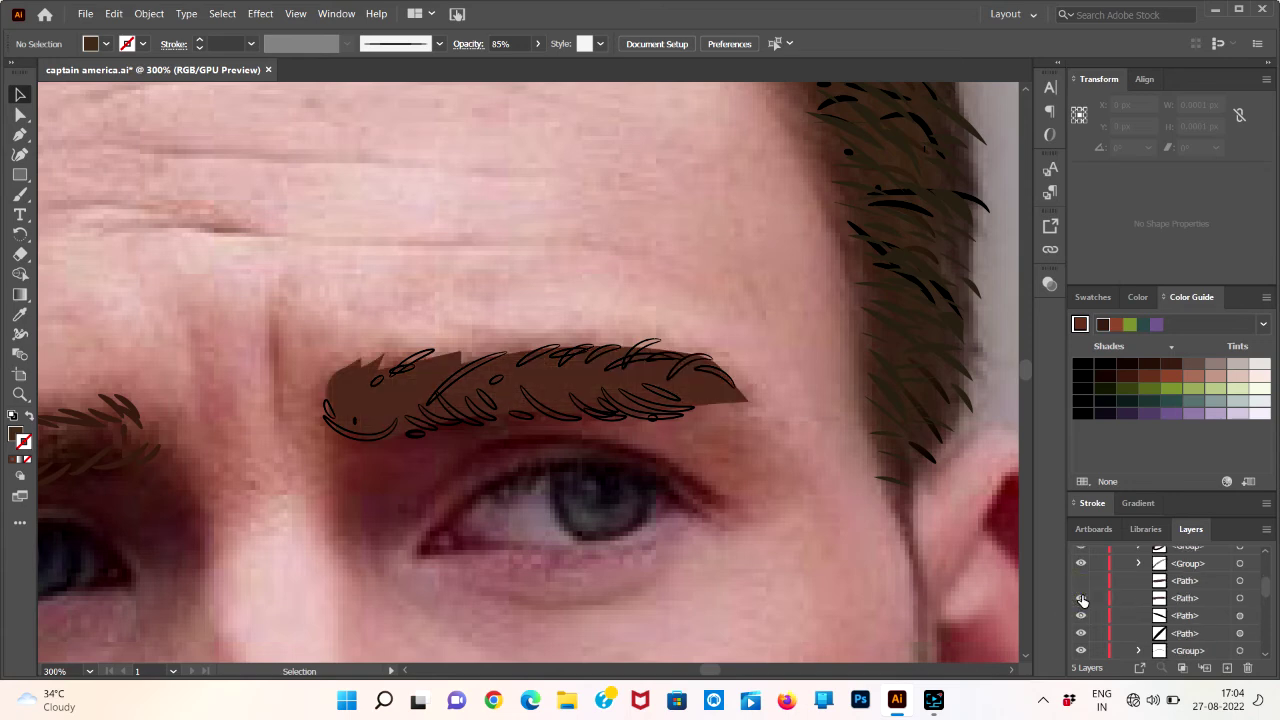
pyautogui.click(1081, 598)
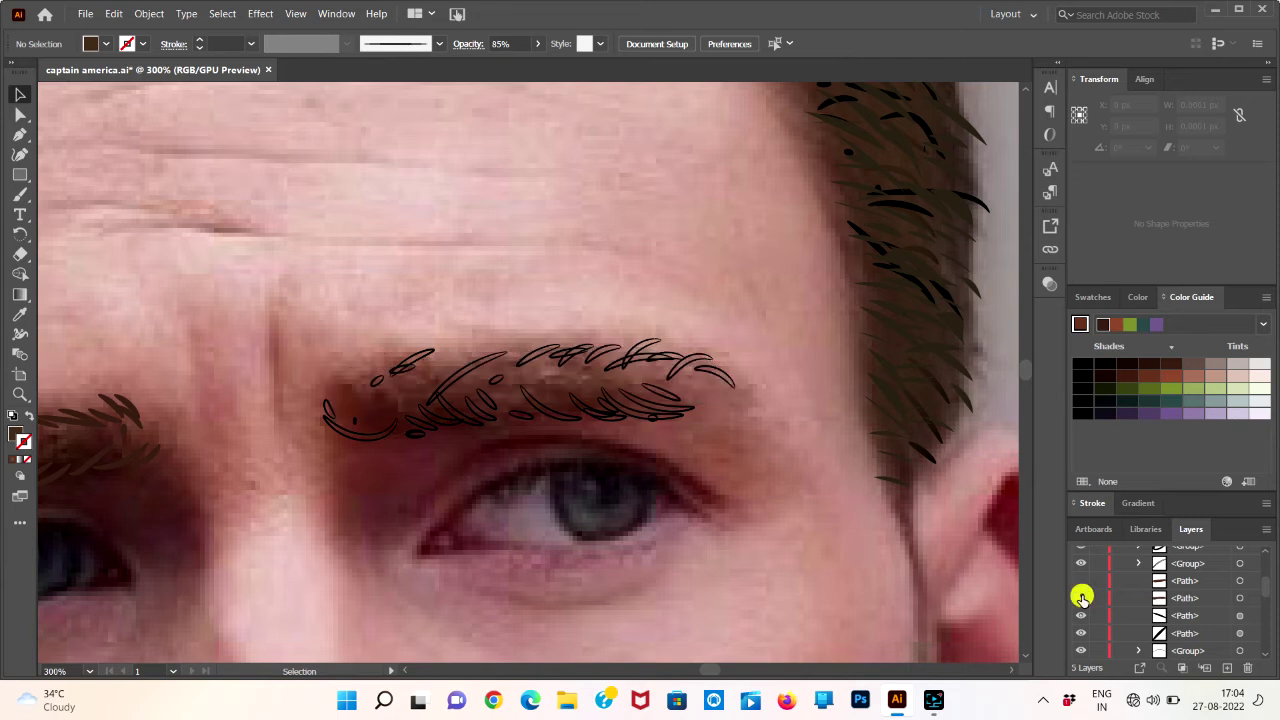
pyautogui.click(276, 356)
pyautogui.hotkey('ctrl', 'z')
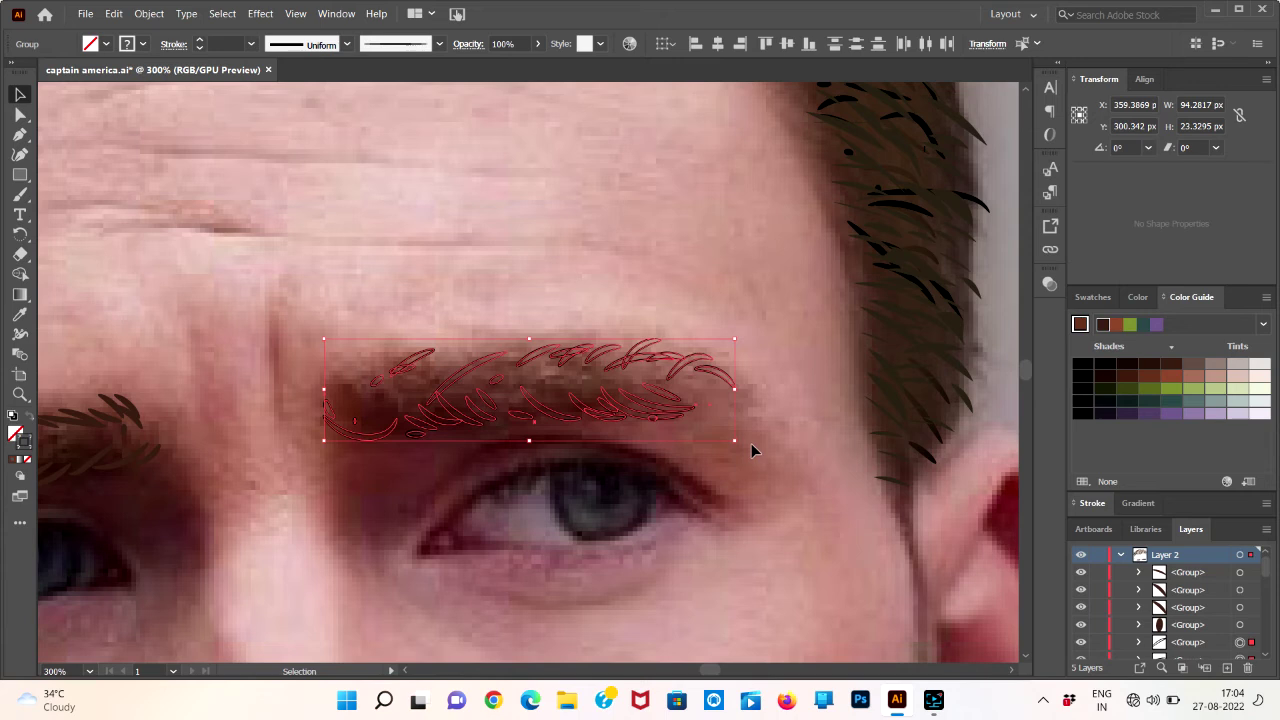
# - Stroke the eyebrow hairs brown #693925 and scale the group down to fit the brow
pyautogui.click(10, 460)
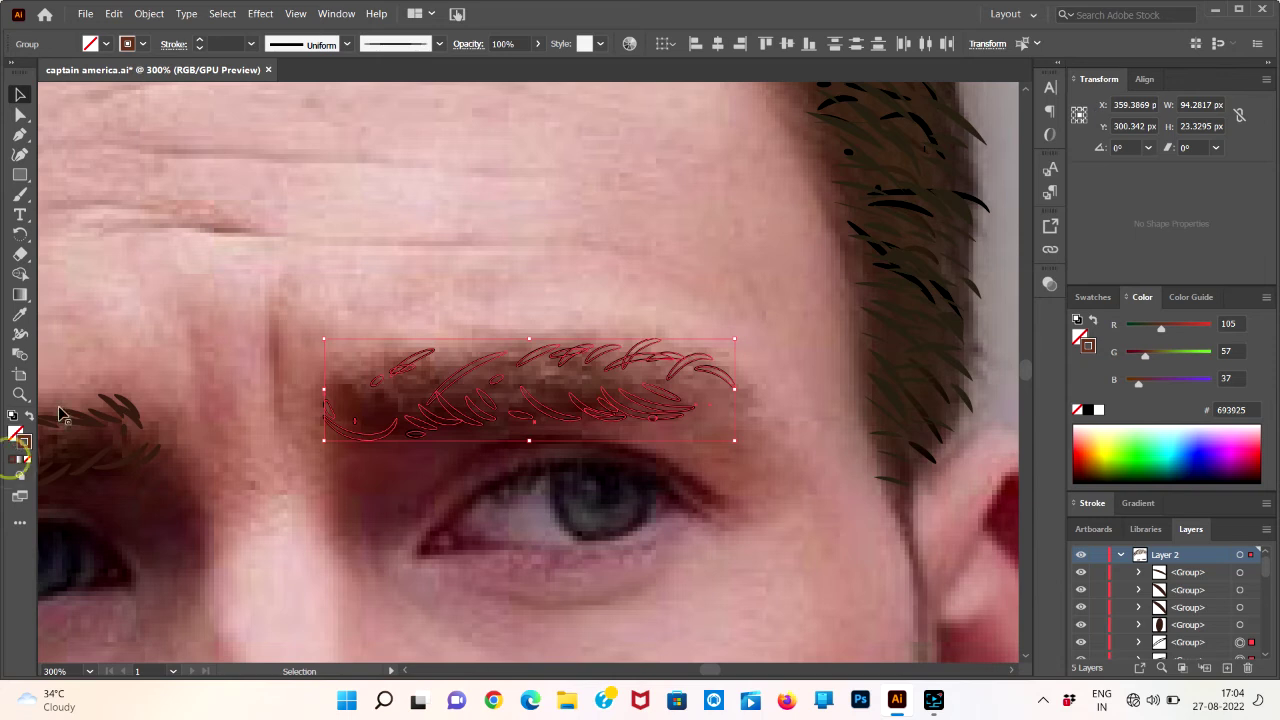
pyautogui.click(223, 335)
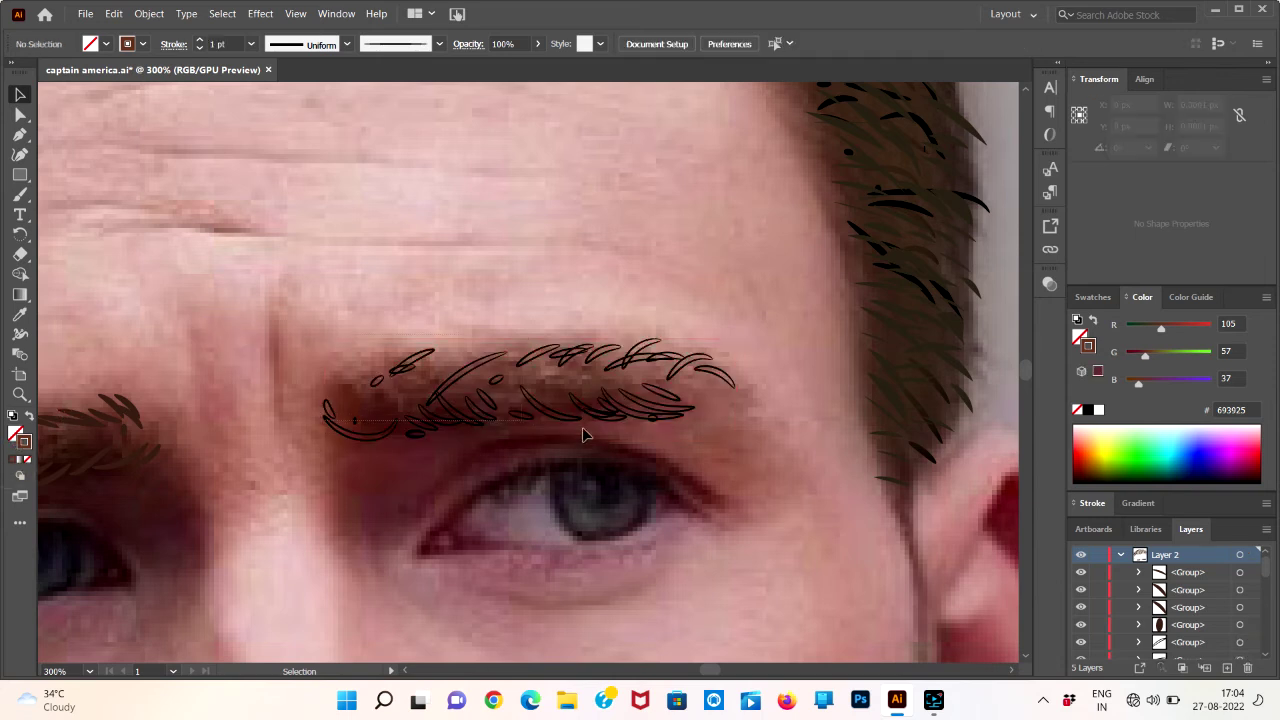
pyautogui.click(734, 445)
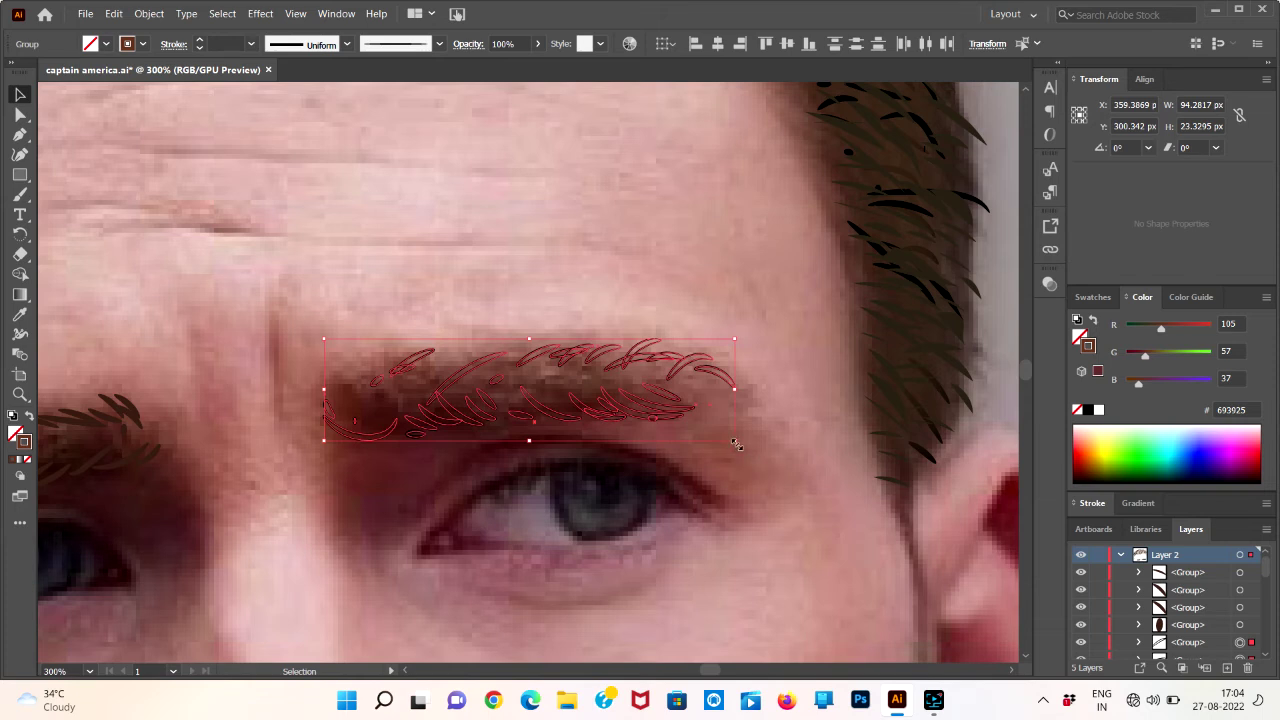
pyautogui.moveTo(734, 443); pyautogui.dragTo(723, 423)
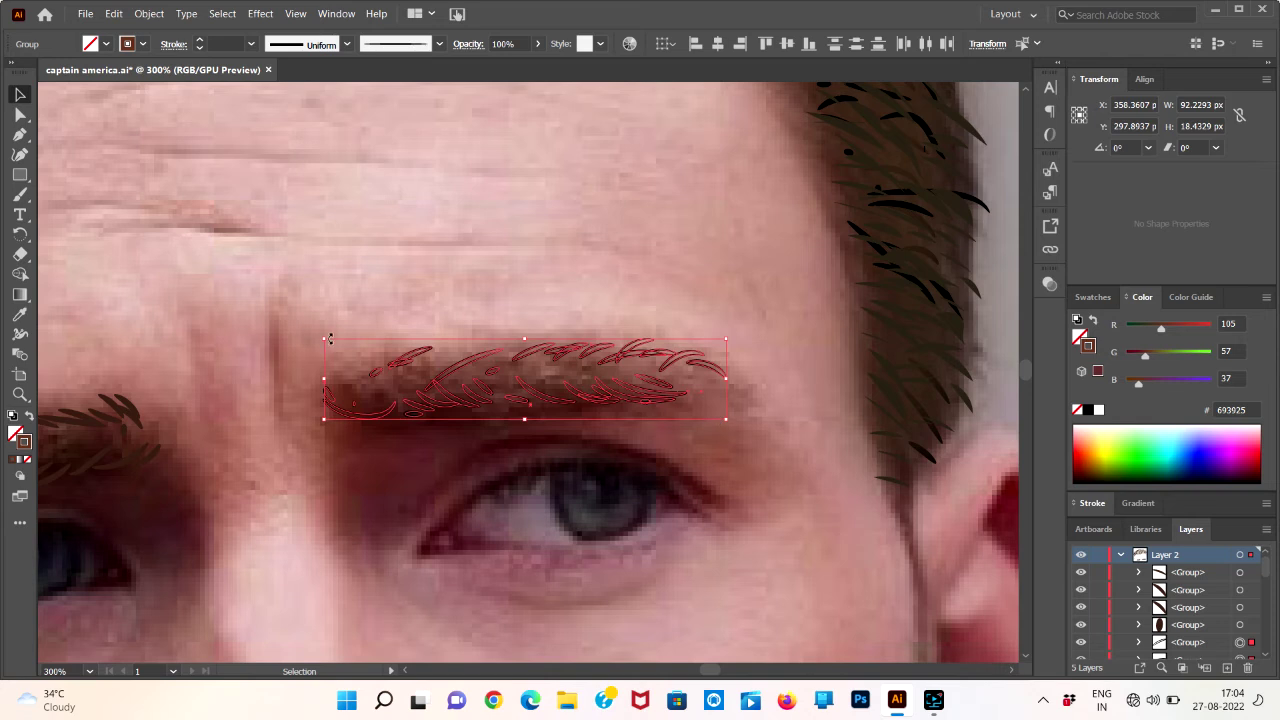
pyautogui.moveTo(325, 341); pyautogui.dragTo(343, 347)
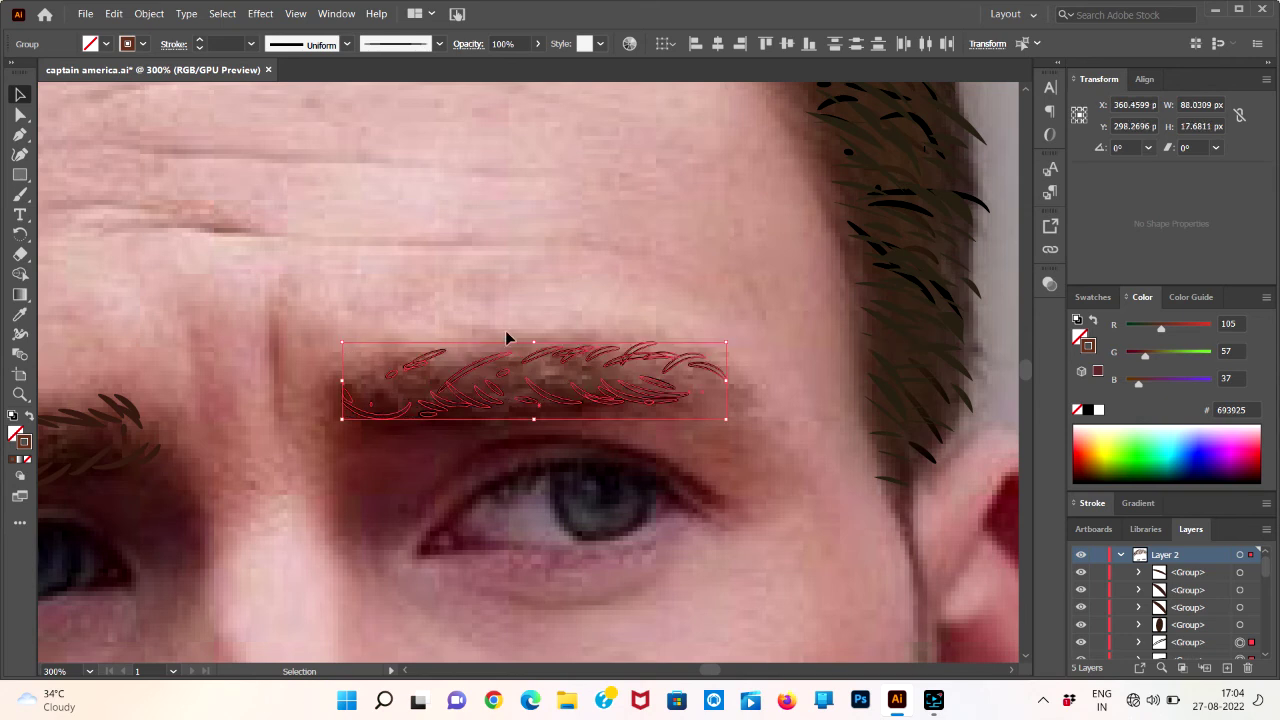
pyautogui.moveTo(534, 342); pyautogui.dragTo(536, 347)
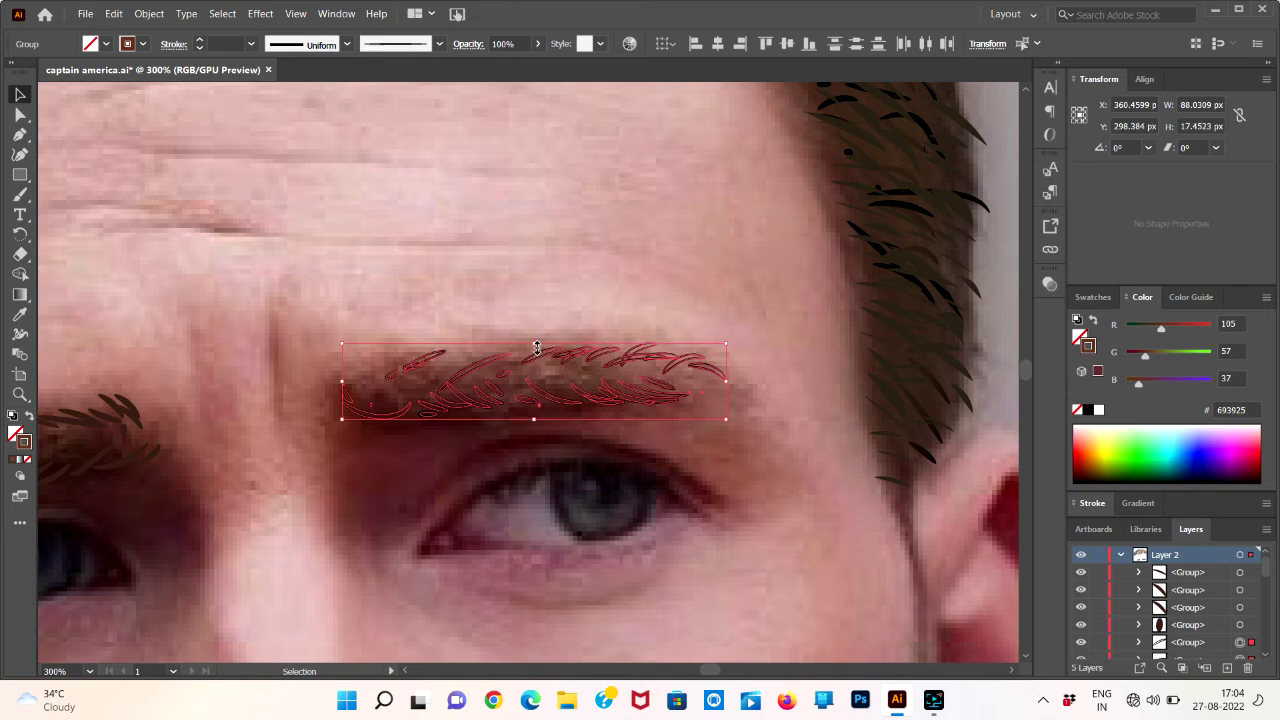
# - Swap the brown strokes into brown fills and reveal the solid eyebrow shape beneath
pyautogui.click(29, 418)
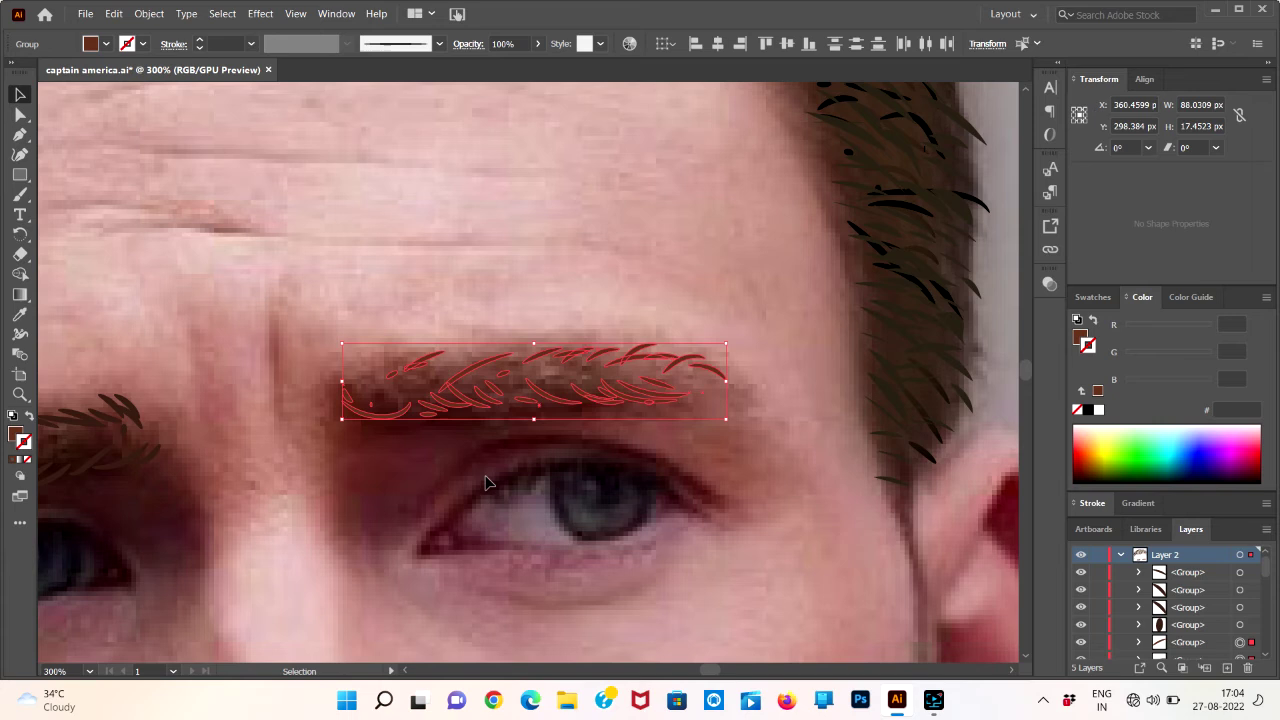
pyautogui.click(529, 286)
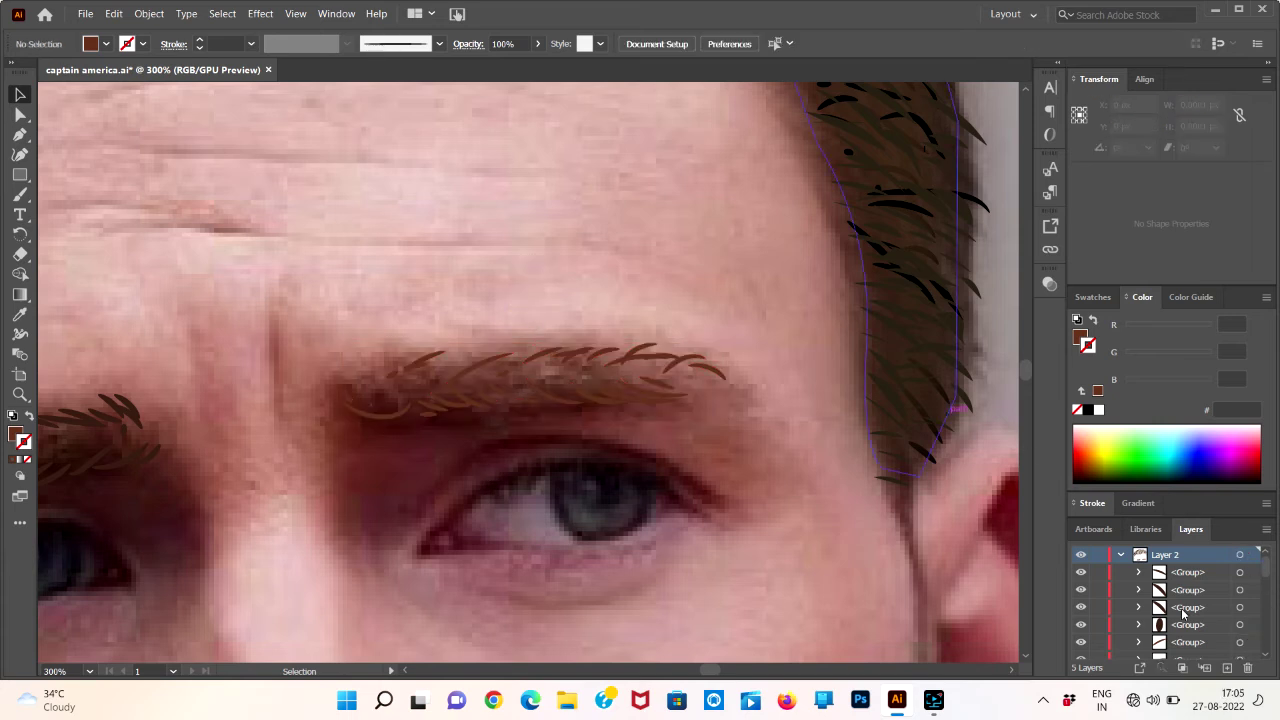
pyautogui.scroll(-1, 1181, 613)
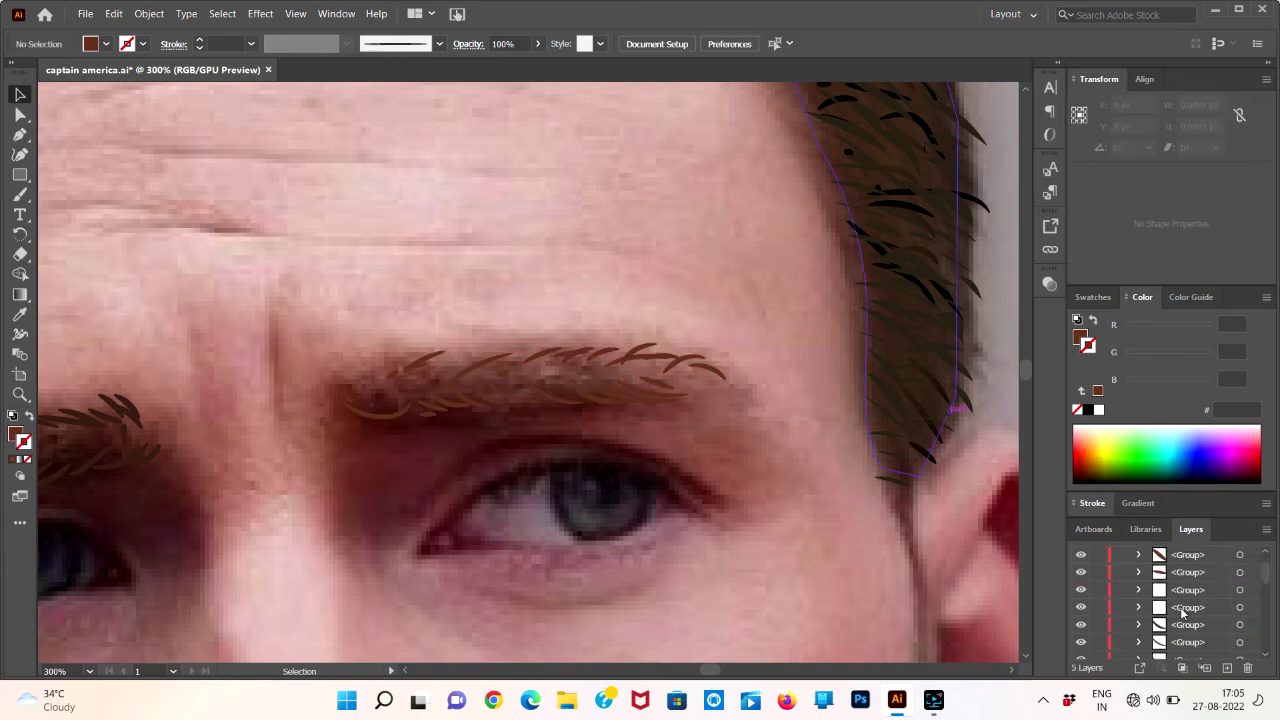
pyautogui.scroll(-2, 1181, 613)
pyautogui.scroll(-1, 1181, 613)
pyautogui.scroll(-1, 1181, 613)
pyautogui.scroll(-2, 1181, 613)
pyautogui.scroll(-2, 1182, 611)
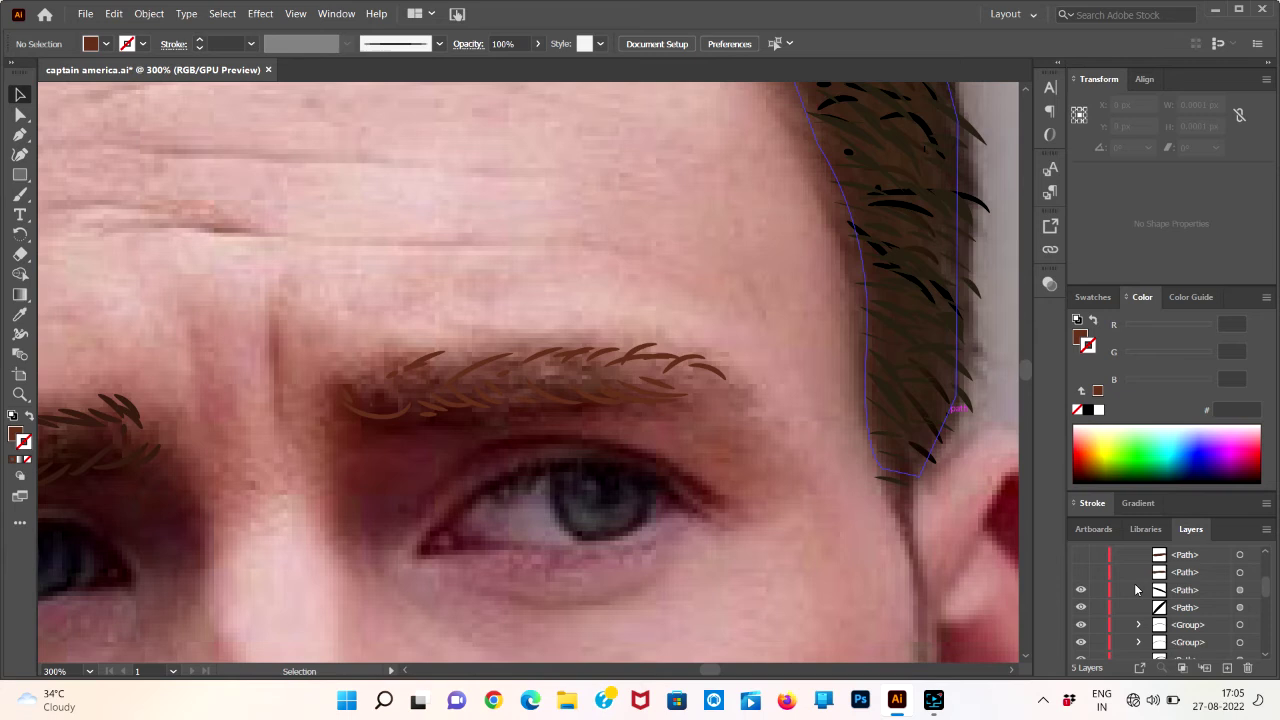
pyautogui.click(1080, 572)
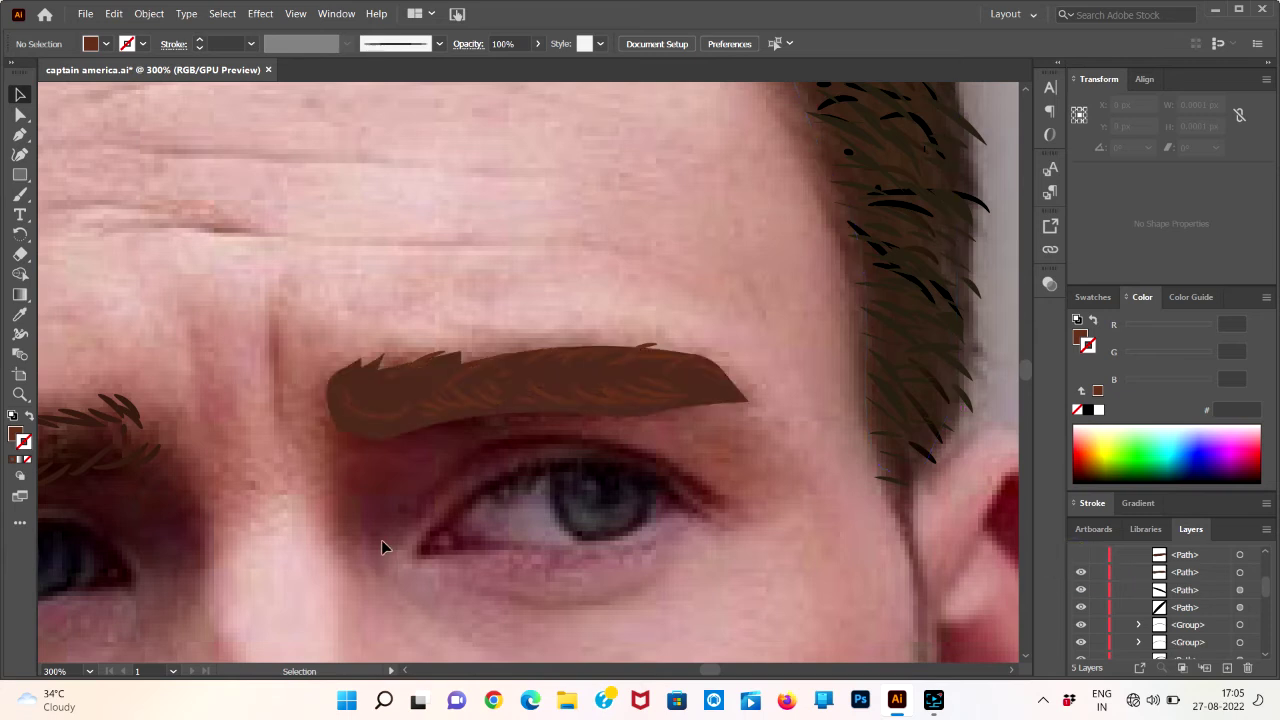
pyautogui.hscroll(-1, 385, 545)
pyautogui.hscroll(-3, 385, 545)
pyautogui.hscroll(-2, 385, 545)
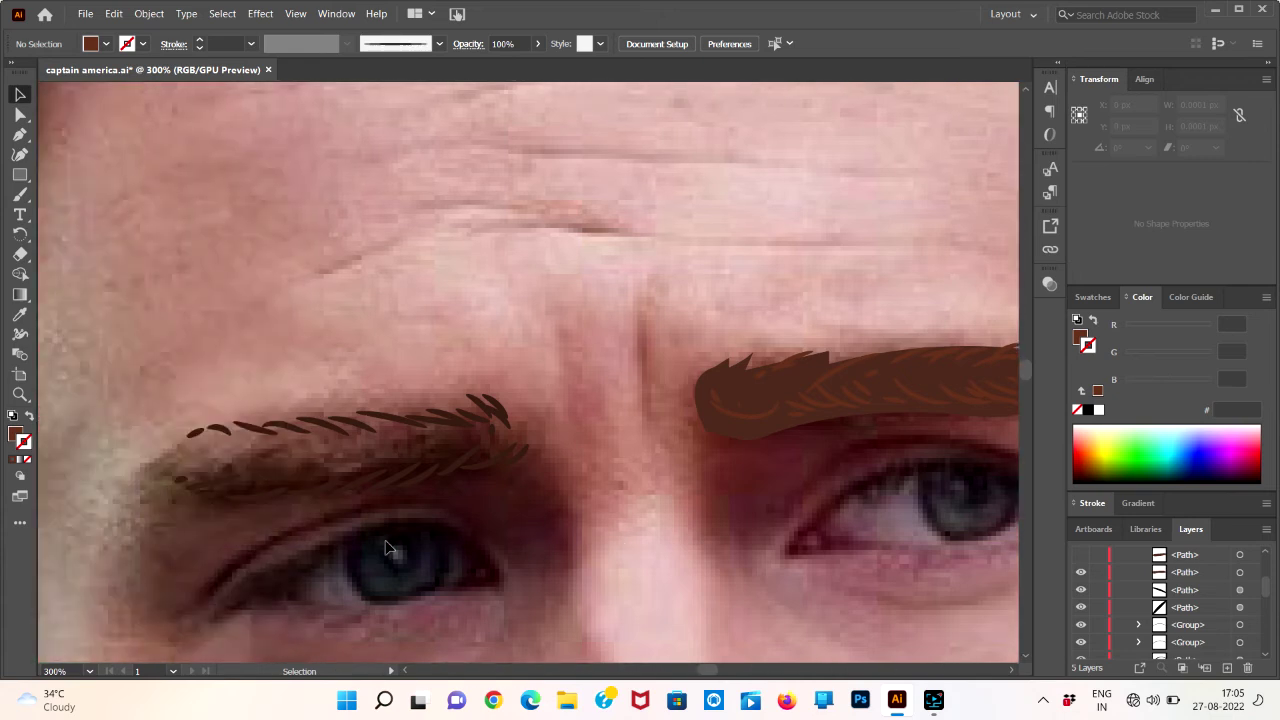
# - Marquee-select the other eyebrow's strokes and zoom out to see the whole head
pyautogui.moveTo(536, 478); pyautogui.dragTo(320, 453)
pyautogui.moveTo(180, 428); pyautogui.dragTo(180, 428)
pyautogui.scroll(2, 376, 420)
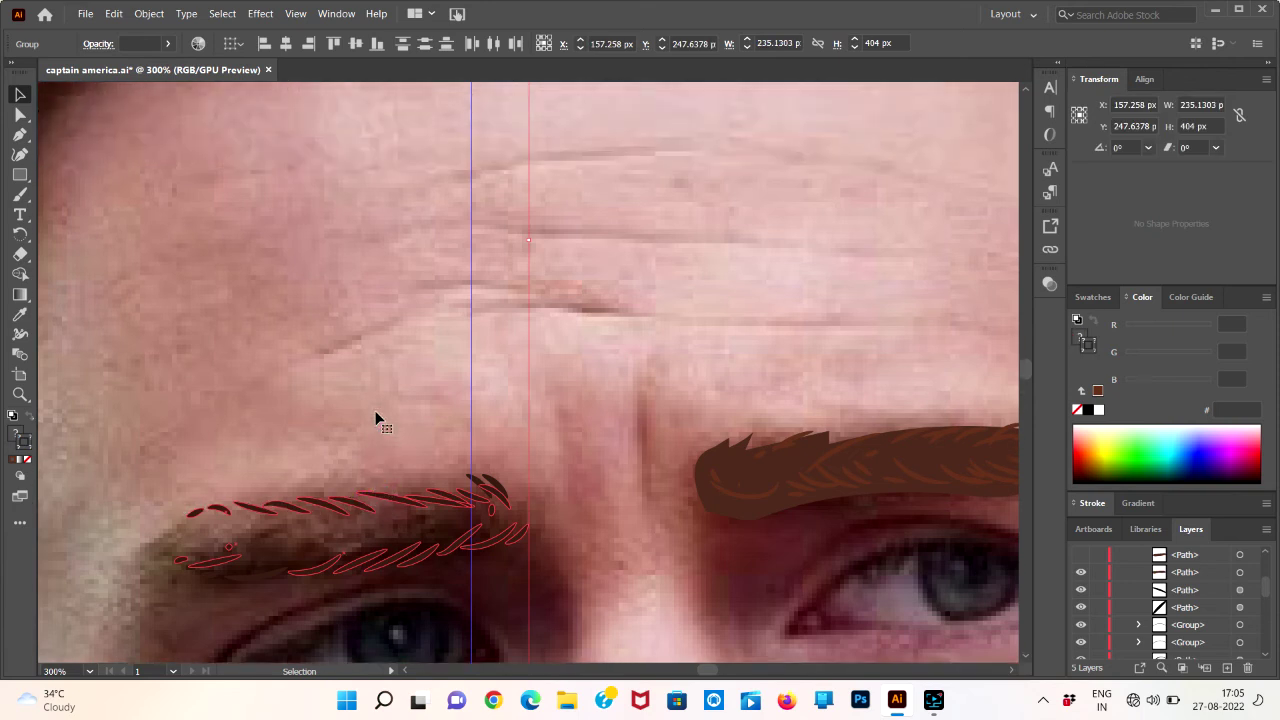
pyautogui.hotkey('ctrl', '-')
pyautogui.hotkey('ctrl', '-')
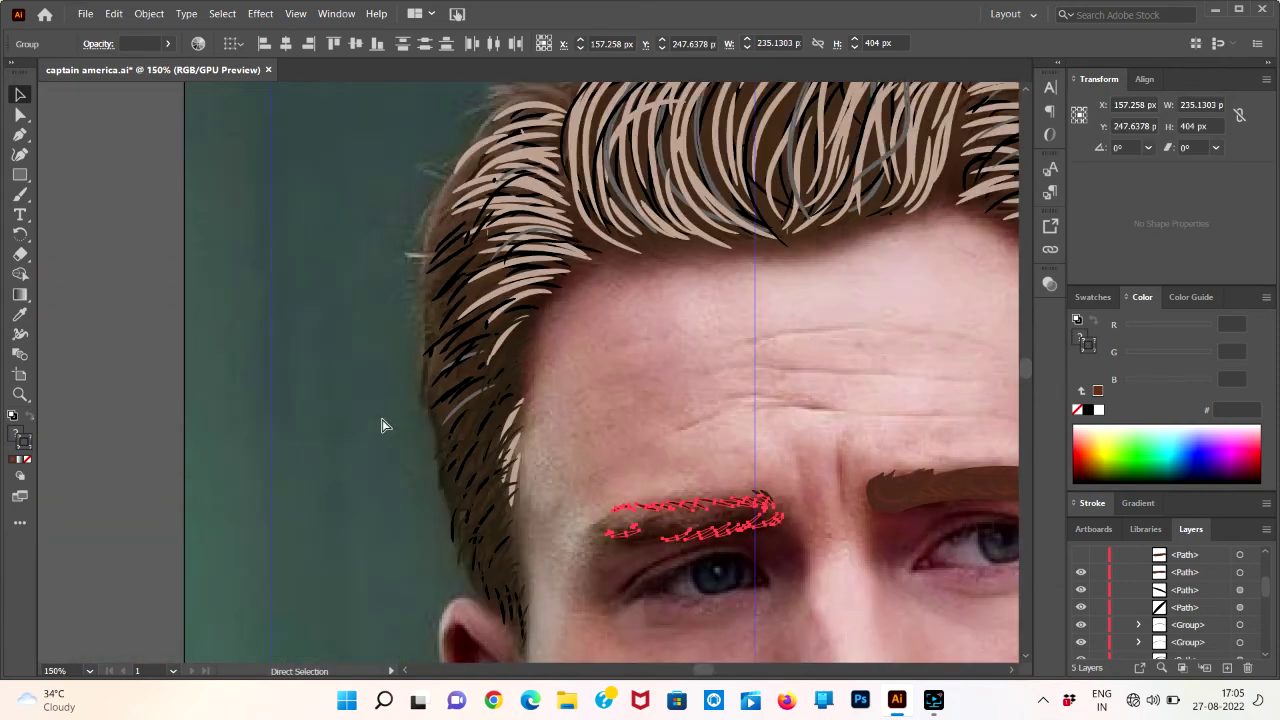
pyautogui.hotkey('ctrl', '-')
pyautogui.press('v')
pyautogui.hotkey('ctrl', '-')
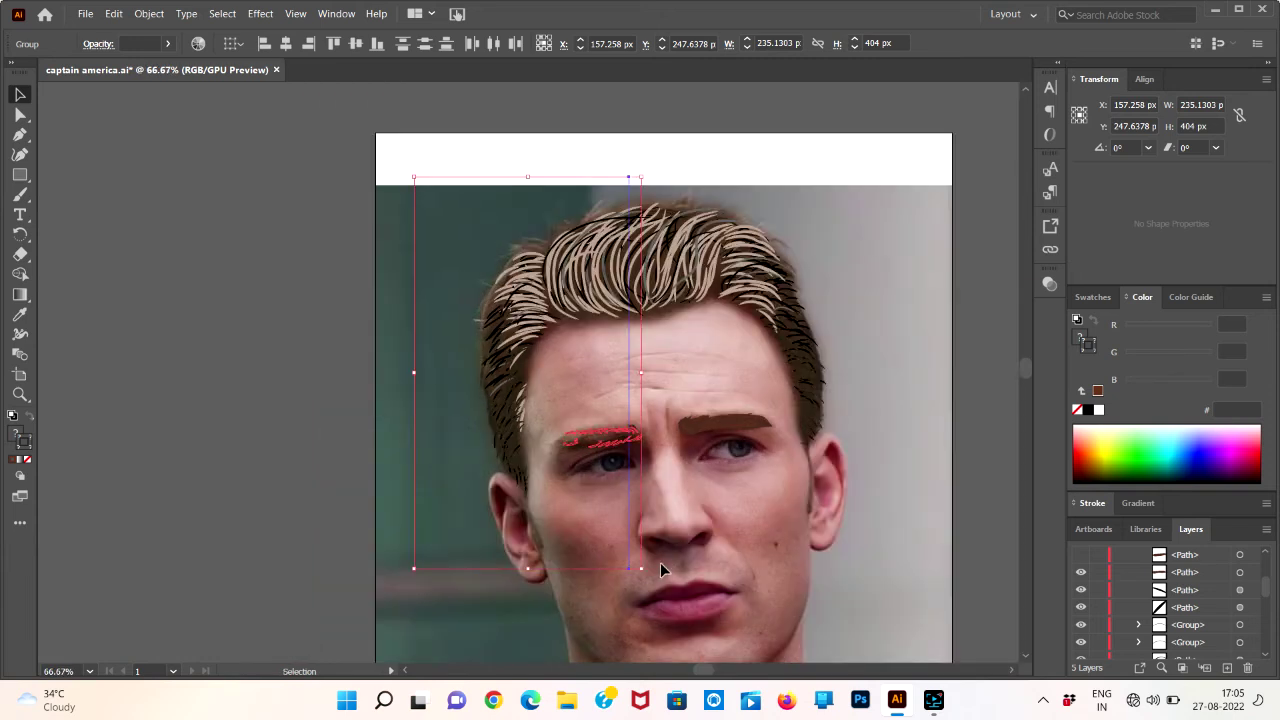
# - Squash the stroke group to about 235 px tall, then select a small left-eyebrow stroke
pyautogui.moveTo(642, 570); pyautogui.dragTo(642, 569)
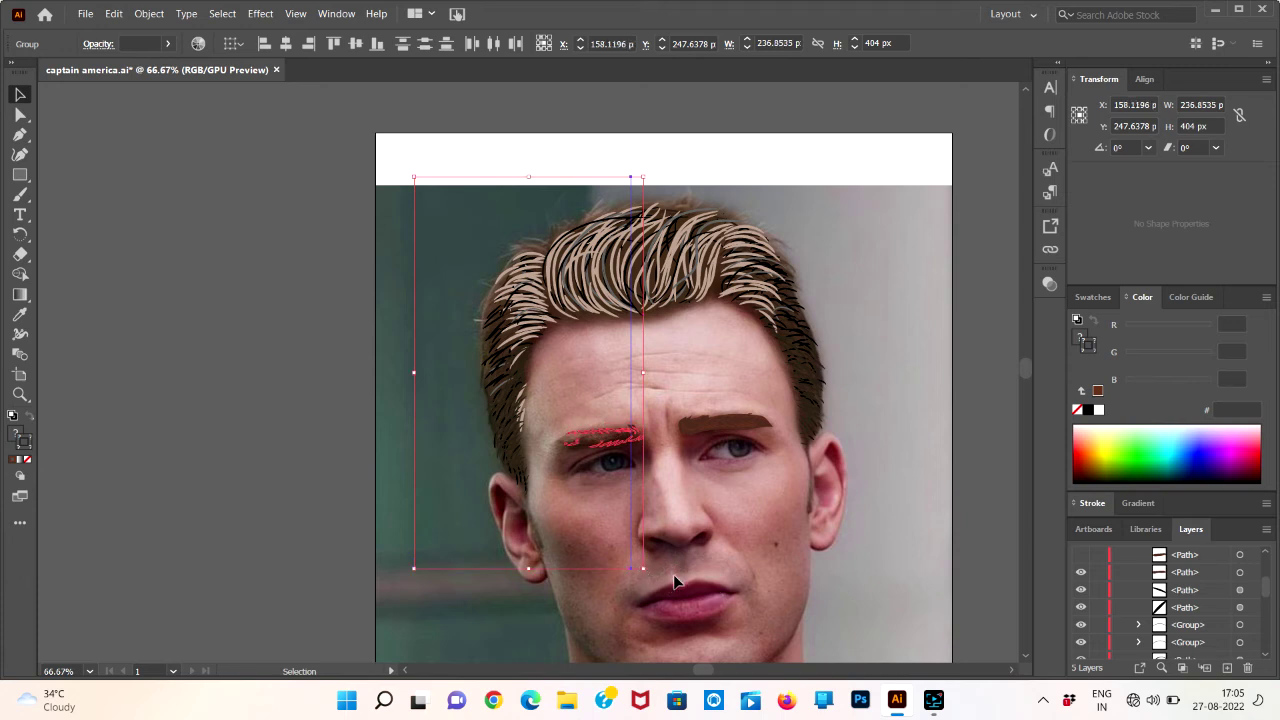
pyautogui.hotkey('ctrl', 'z')
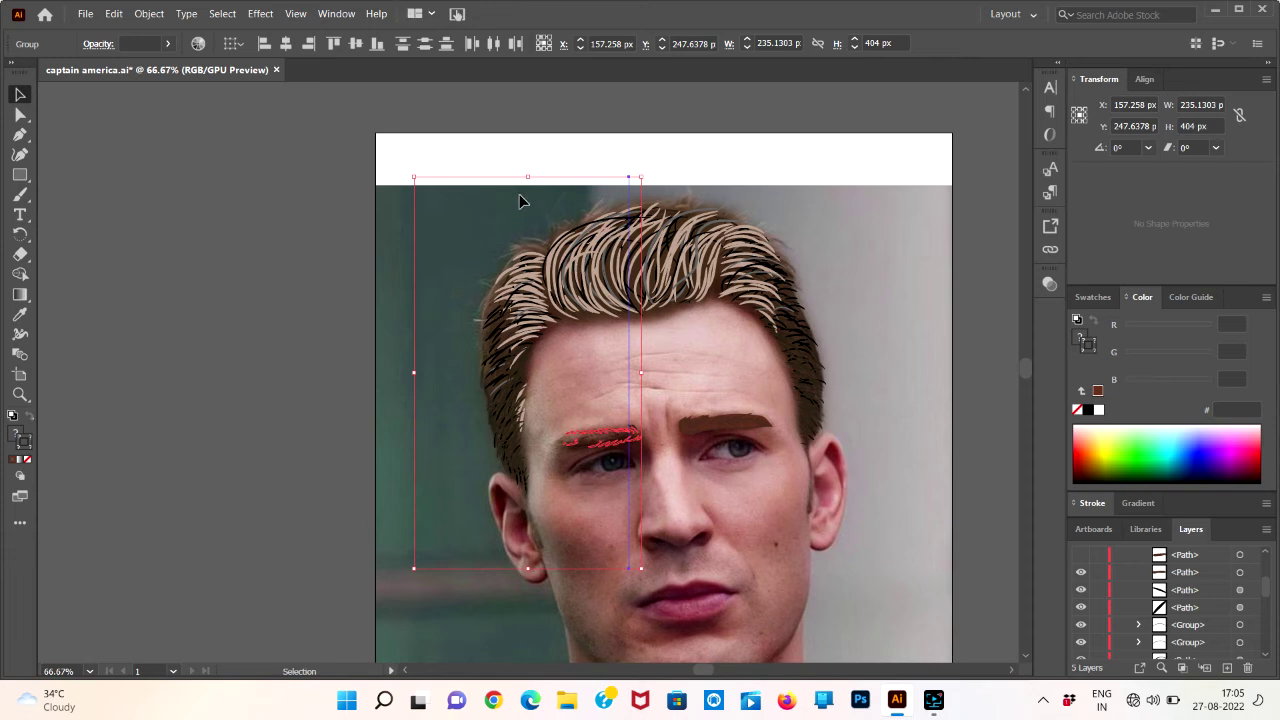
pyautogui.moveTo(532, 180); pyautogui.dragTo(530, 198)
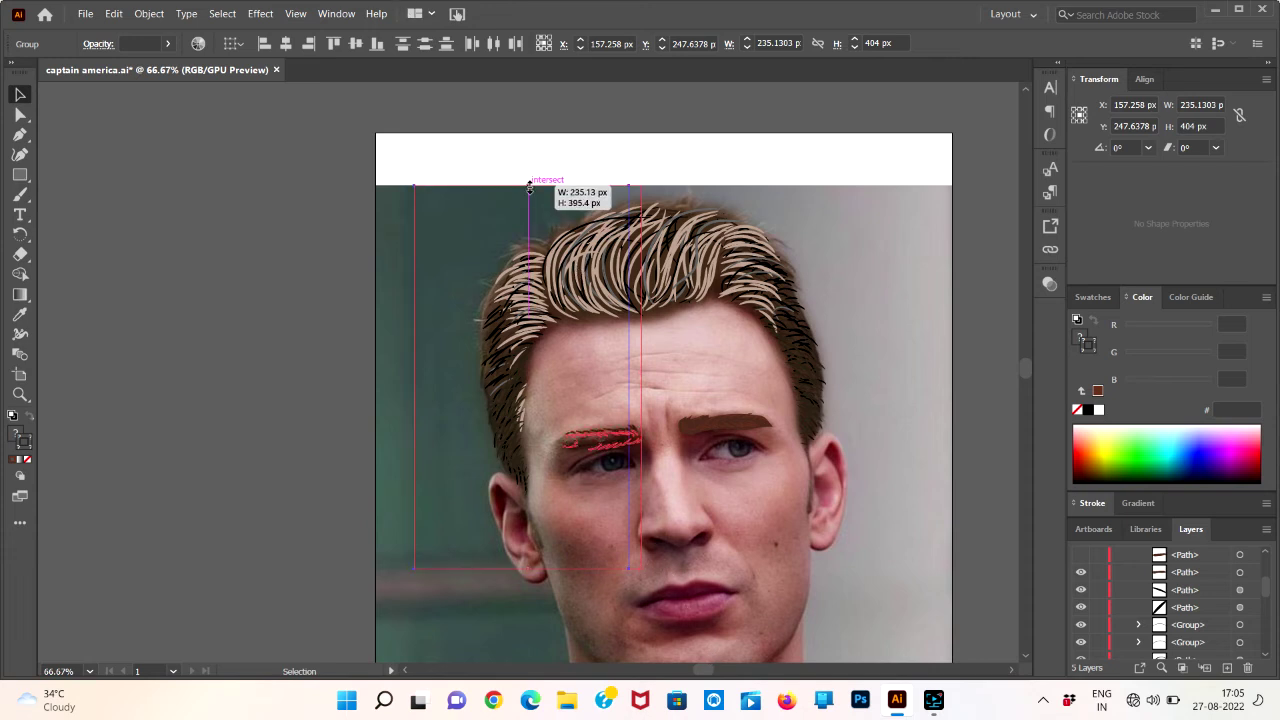
pyautogui.moveTo(530, 198); pyautogui.dragTo(519, 362)
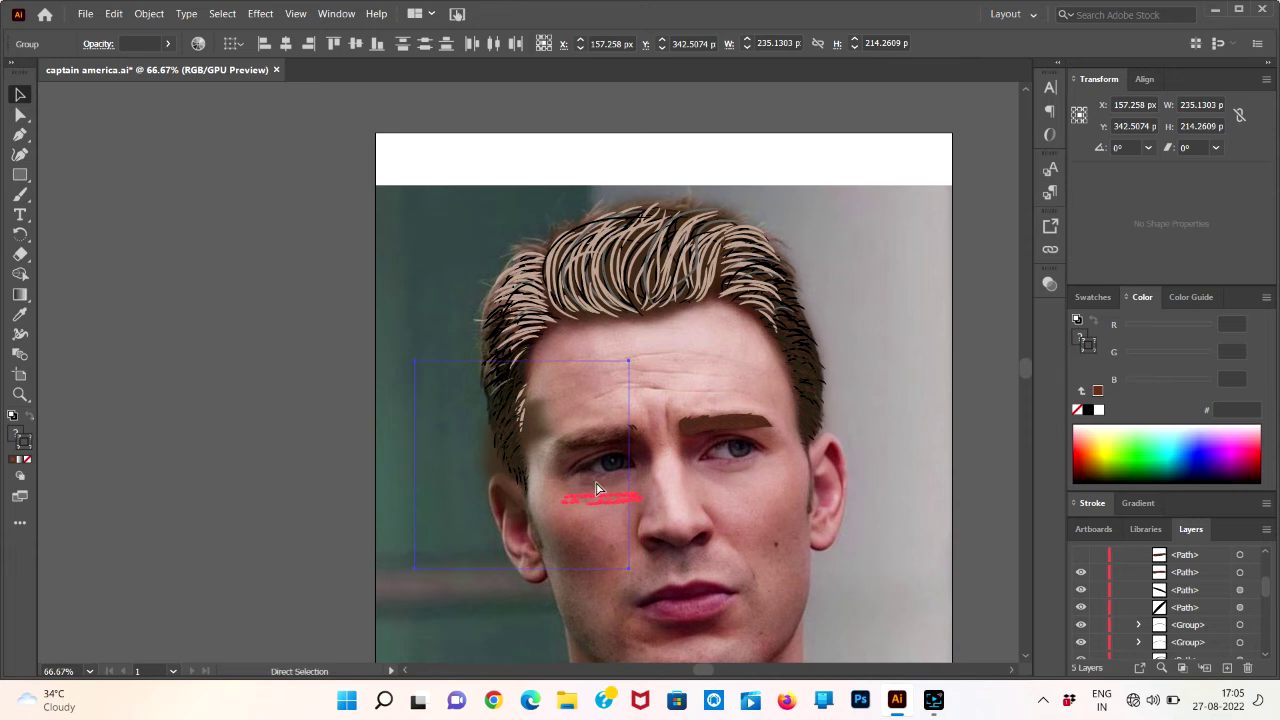
pyautogui.click(595, 481)
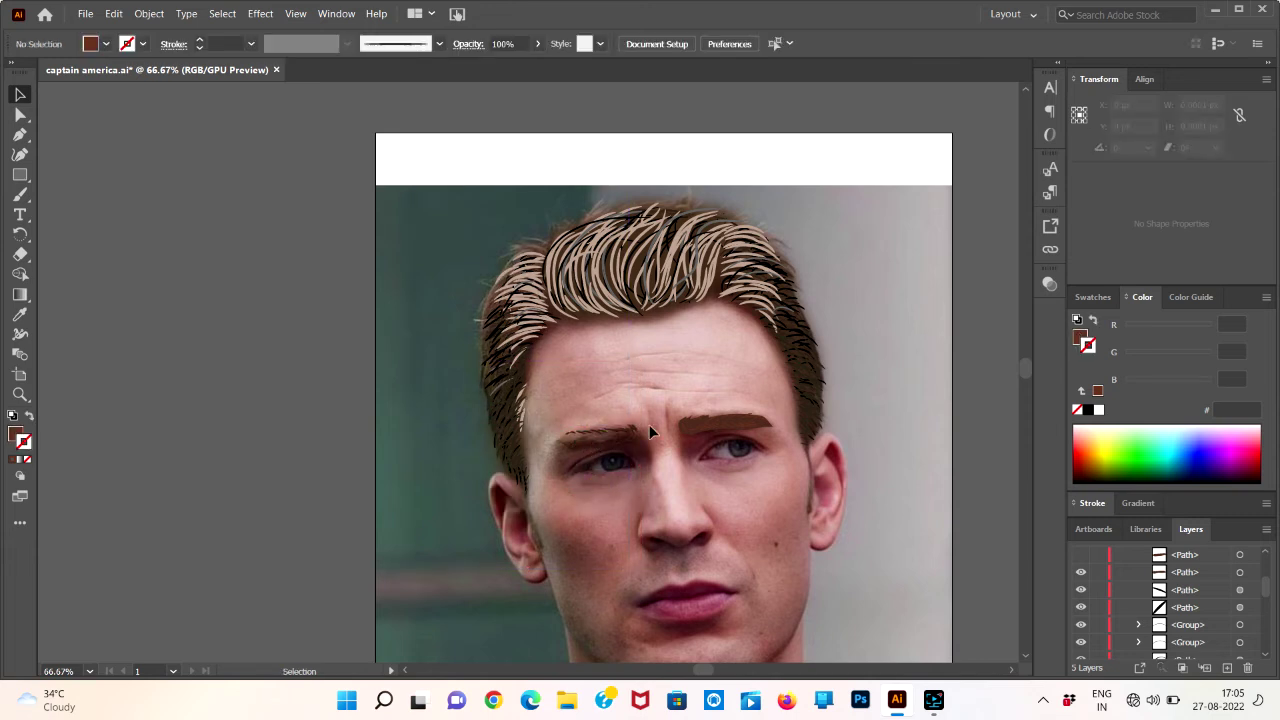
pyautogui.click(622, 431)
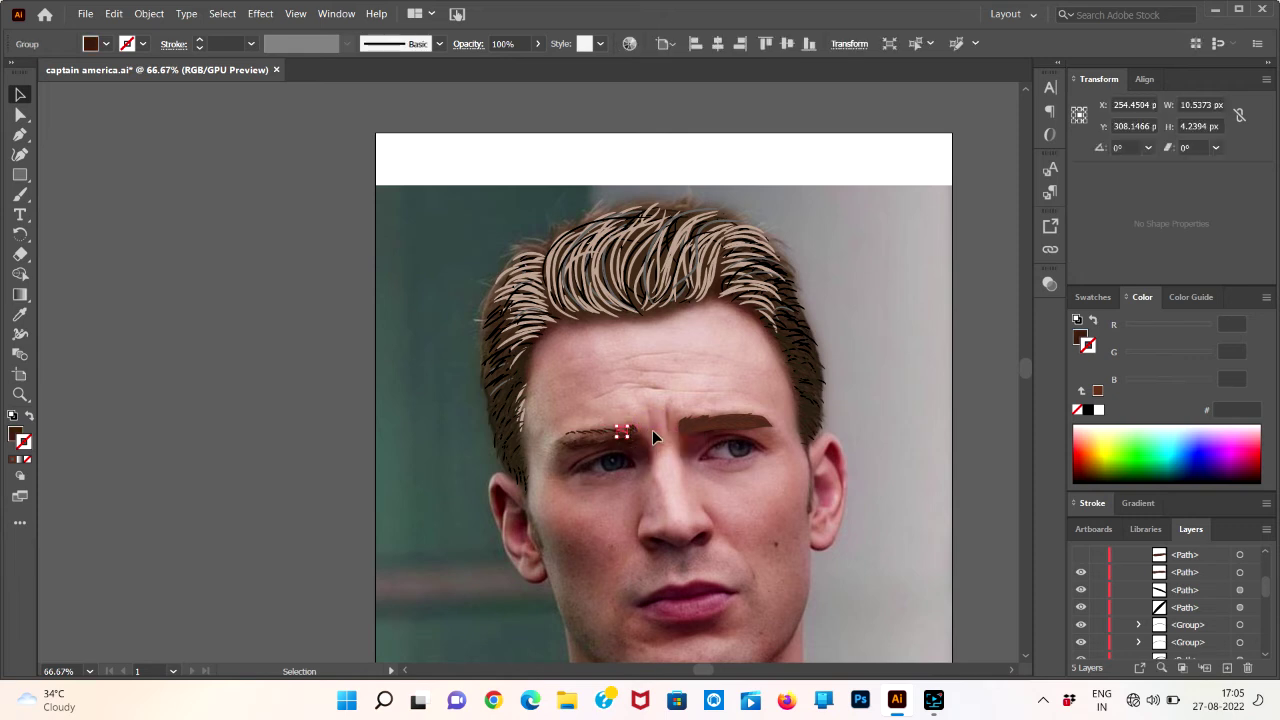
# - At 300% zoom, nudge the eyebrow stroke slightly up and right with the arrow keys
pyautogui.scroll(2, 652, 437)
pyautogui.scroll(2, 652, 437)
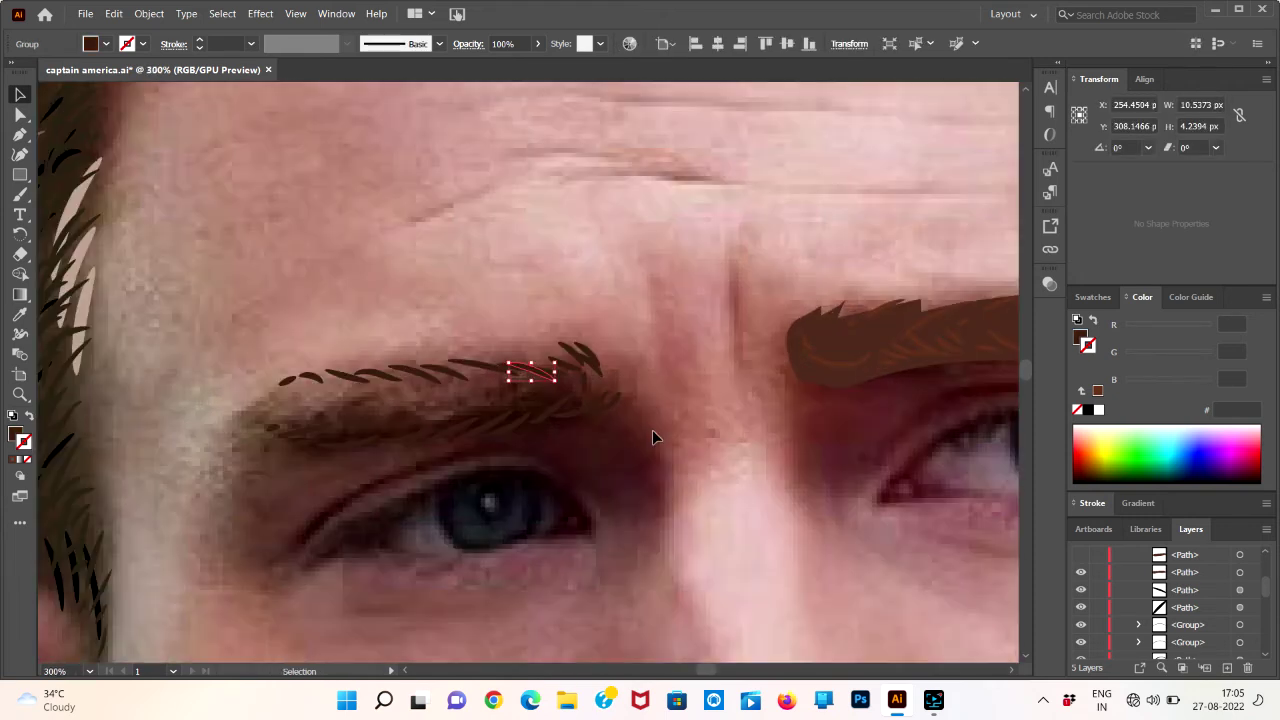
pyautogui.press('Right')
pyautogui.press('Right')
pyautogui.press('Up')
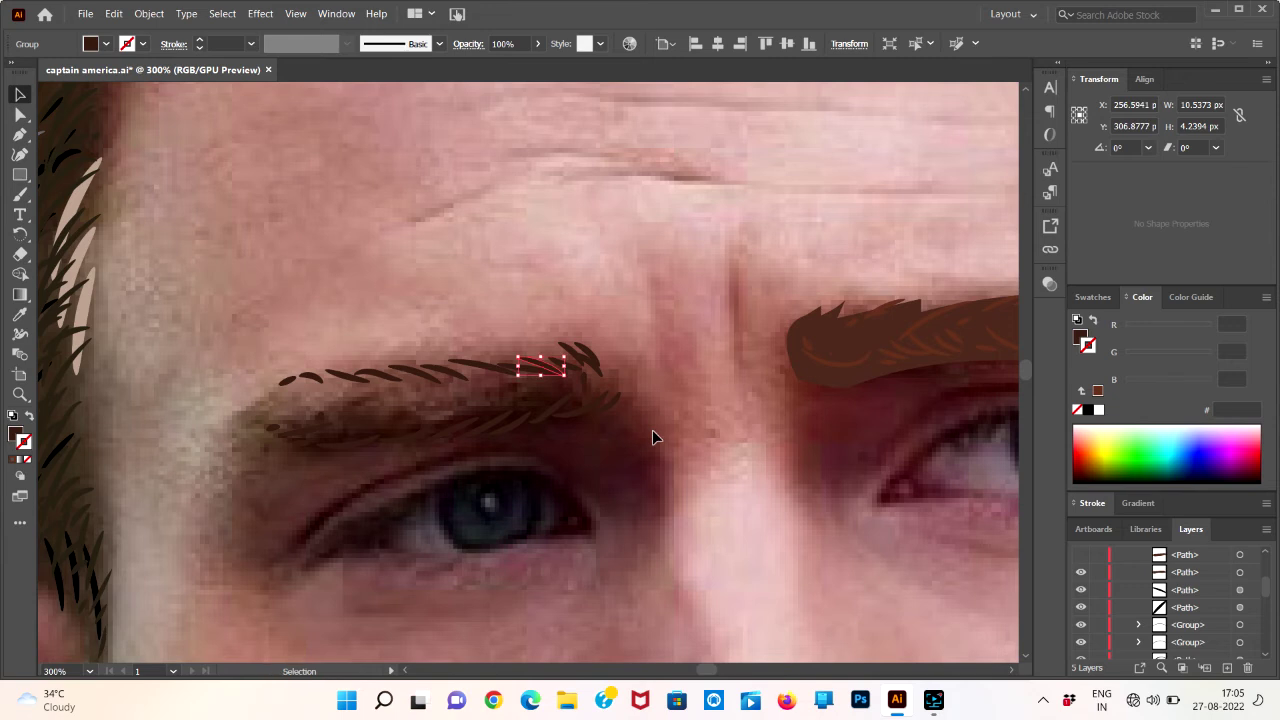
pyautogui.click(694, 400)
pyautogui.moveTo(662, 424); pyautogui.dragTo(531, 354)
pyautogui.click(708, 371)
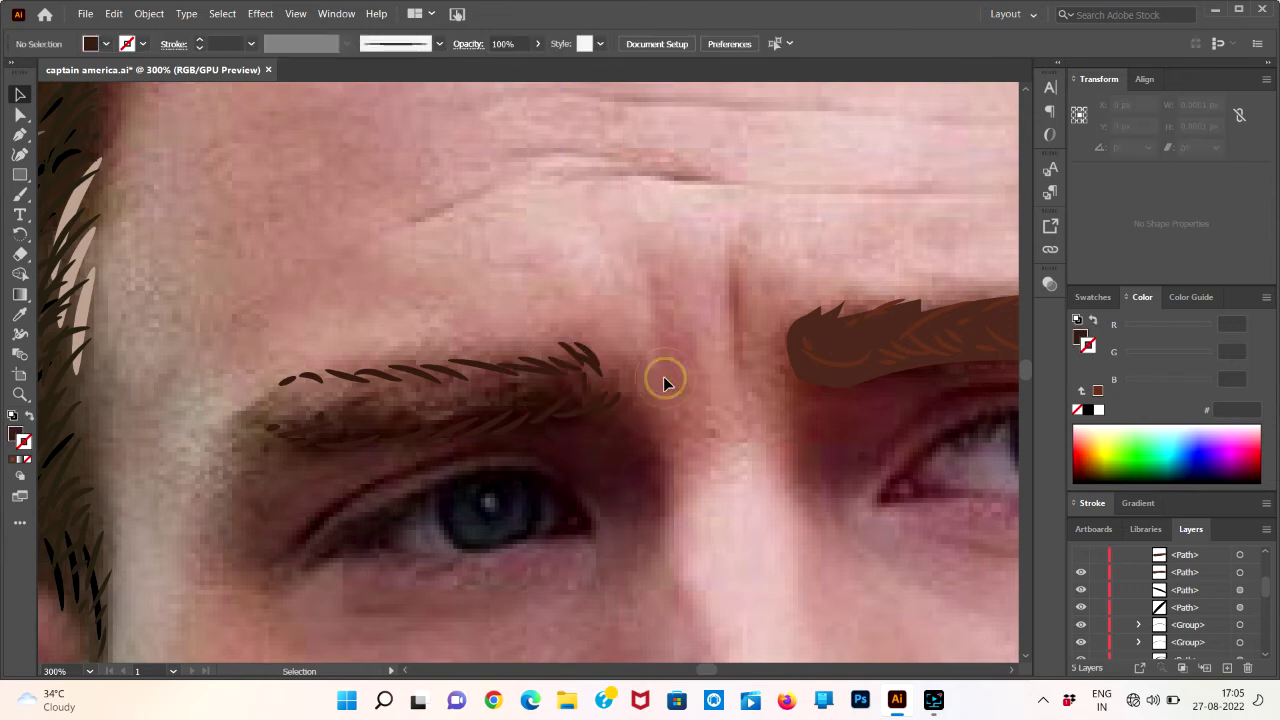
# - Rotate the eyebrow-tip stroke group about 10°
pyautogui.click(591, 358)
pyautogui.click(591, 365)
pyautogui.moveTo(604, 358); pyautogui.dragTo(569, 359)
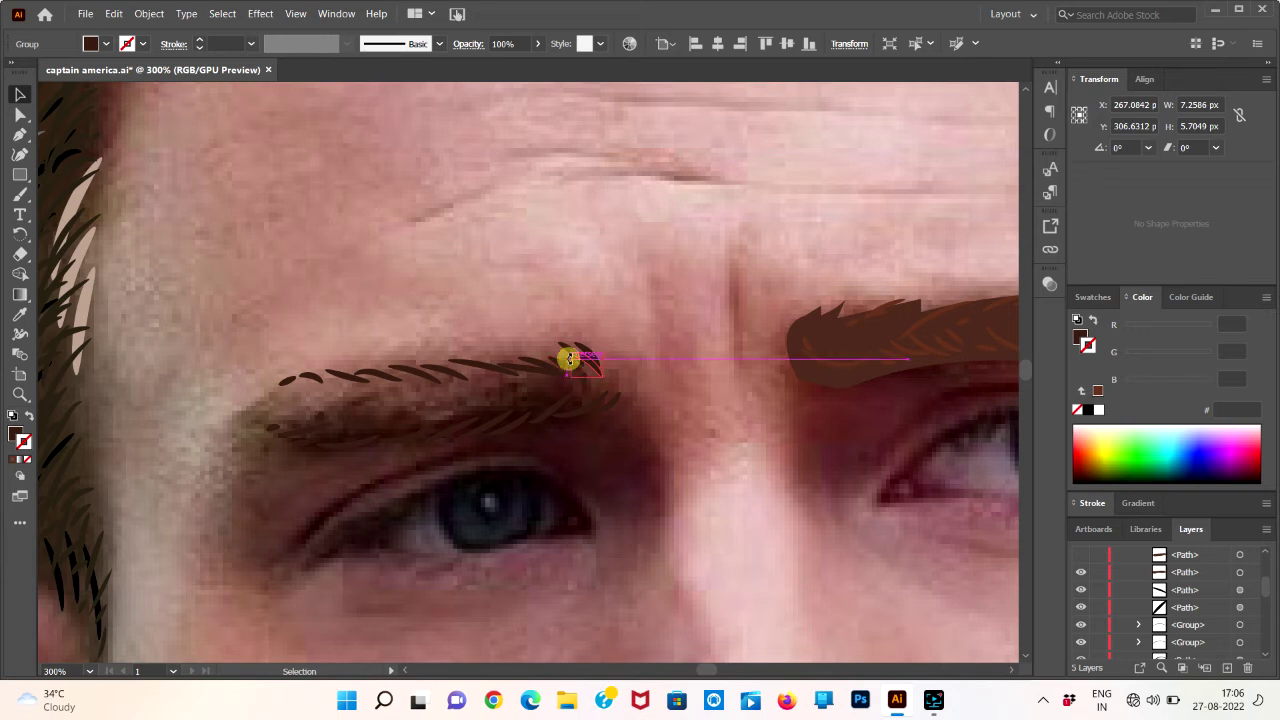
pyautogui.moveTo(569, 359); pyautogui.dragTo(578, 364)
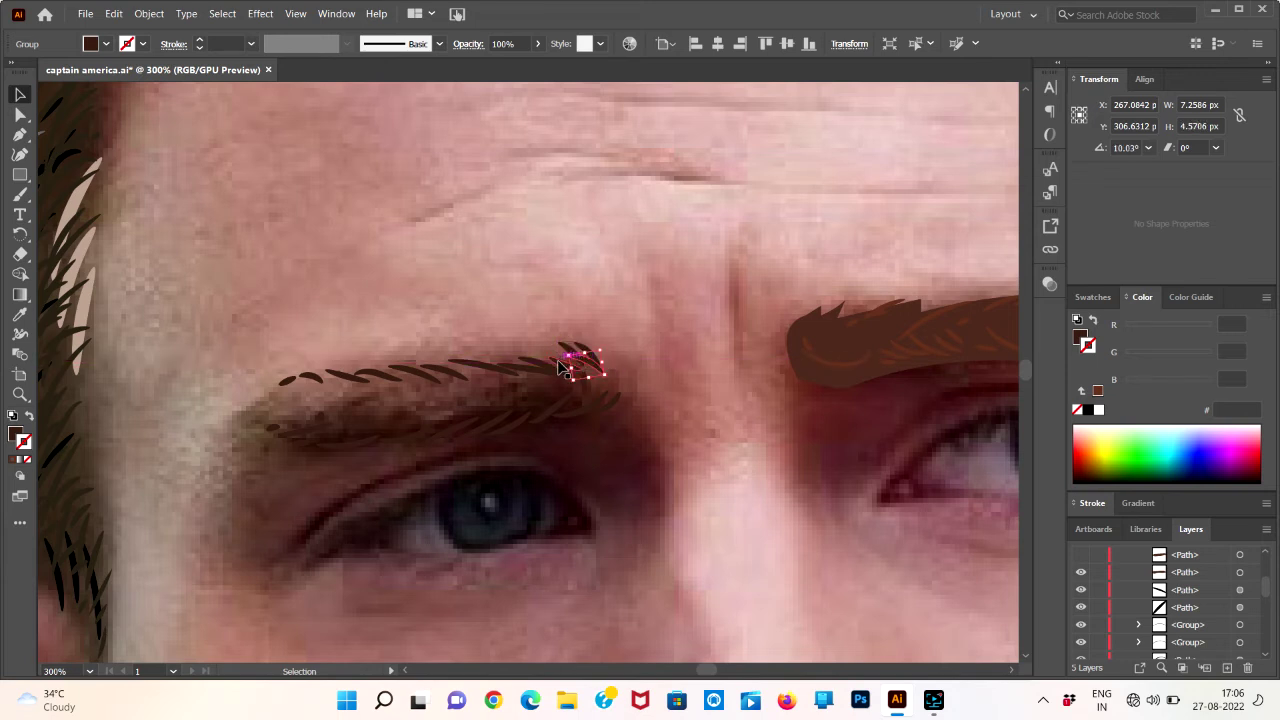
pyautogui.click(705, 337)
# - Hide Layer 5's dark hair strokes in the Layers panel
pyautogui.scroll(-3, 1186, 627)
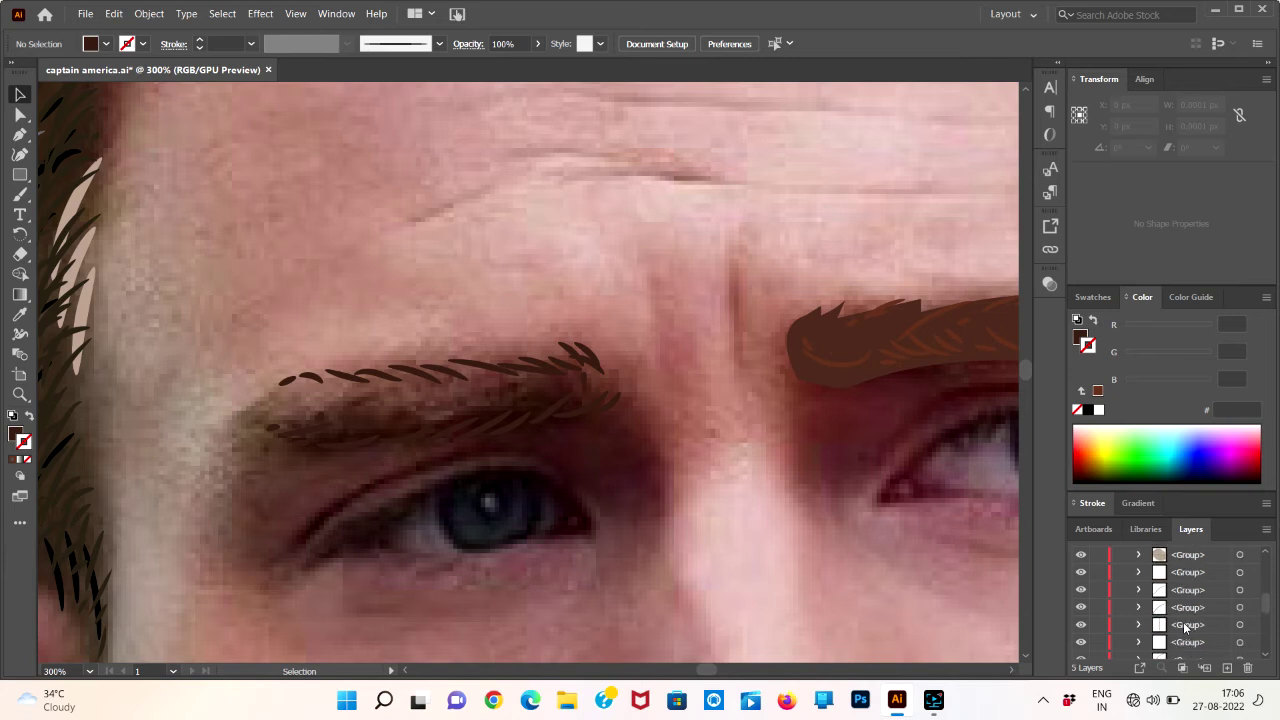
pyautogui.scroll(-3, 1186, 627)
pyautogui.scroll(-2, 1186, 627)
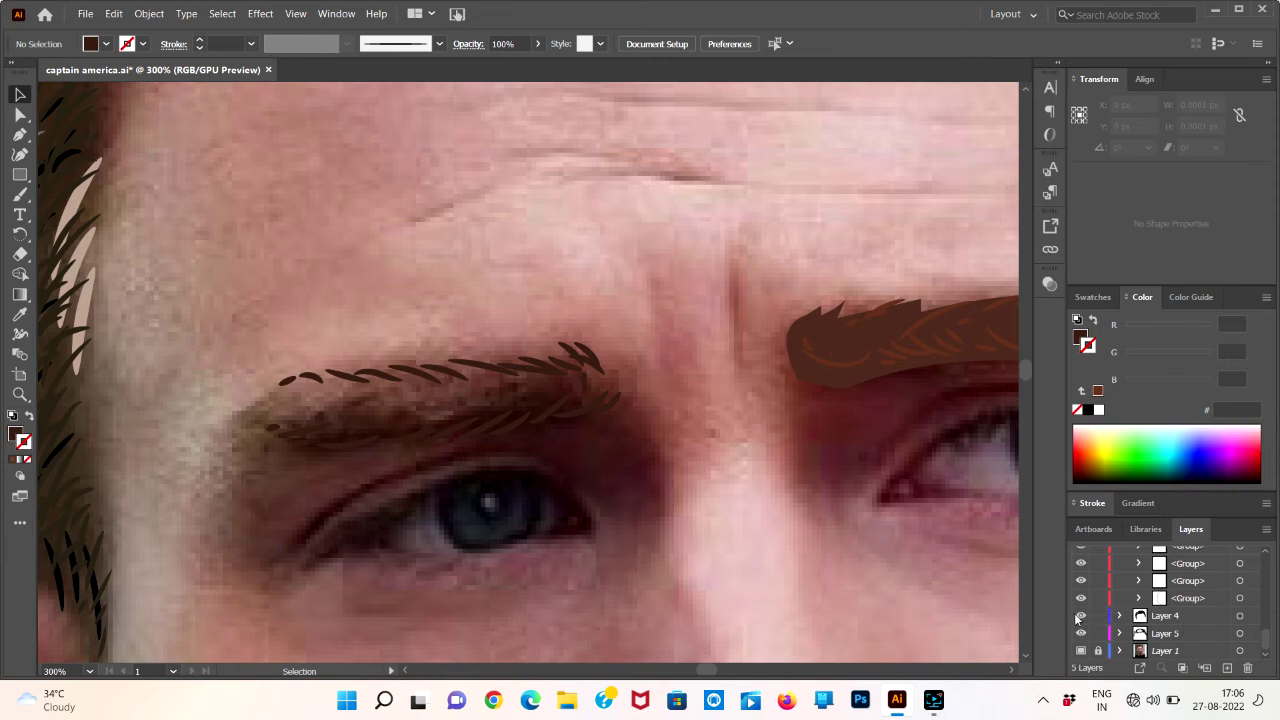
pyautogui.click(1080, 634)
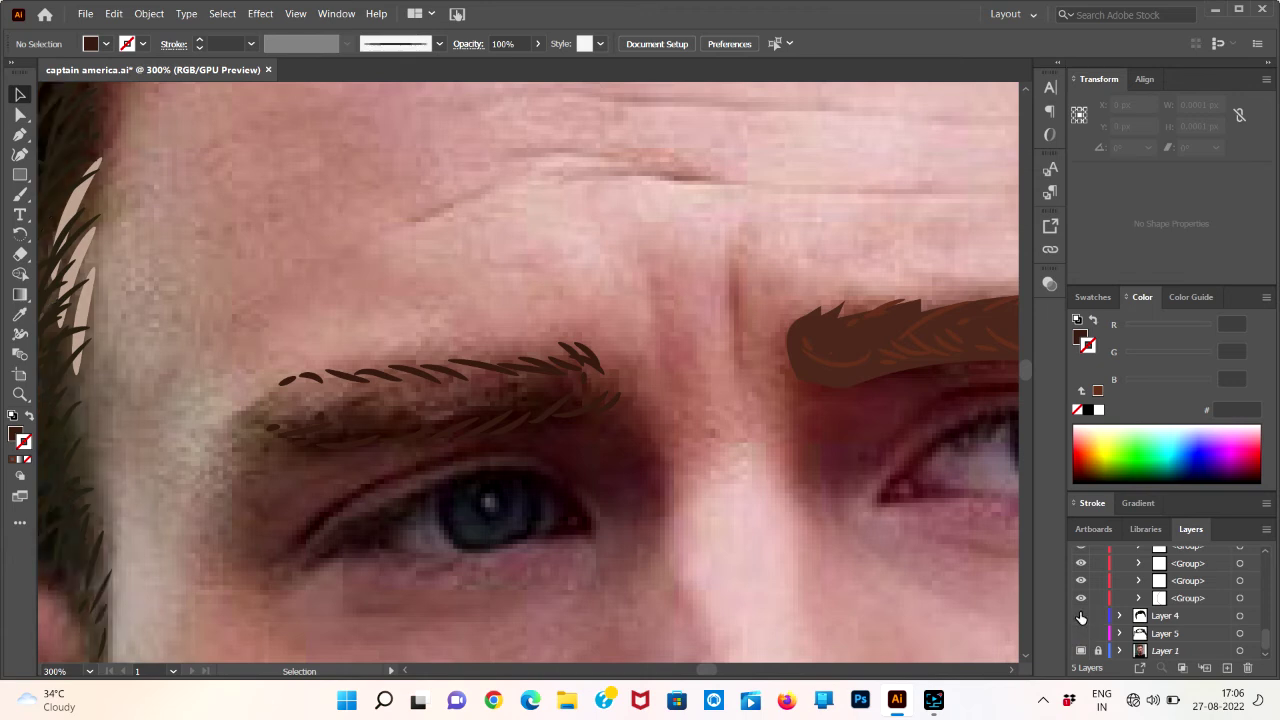
# - Select the whole left eyebrow stroke group and squash it shorter vertically
pyautogui.scroll(2, 1080, 618)
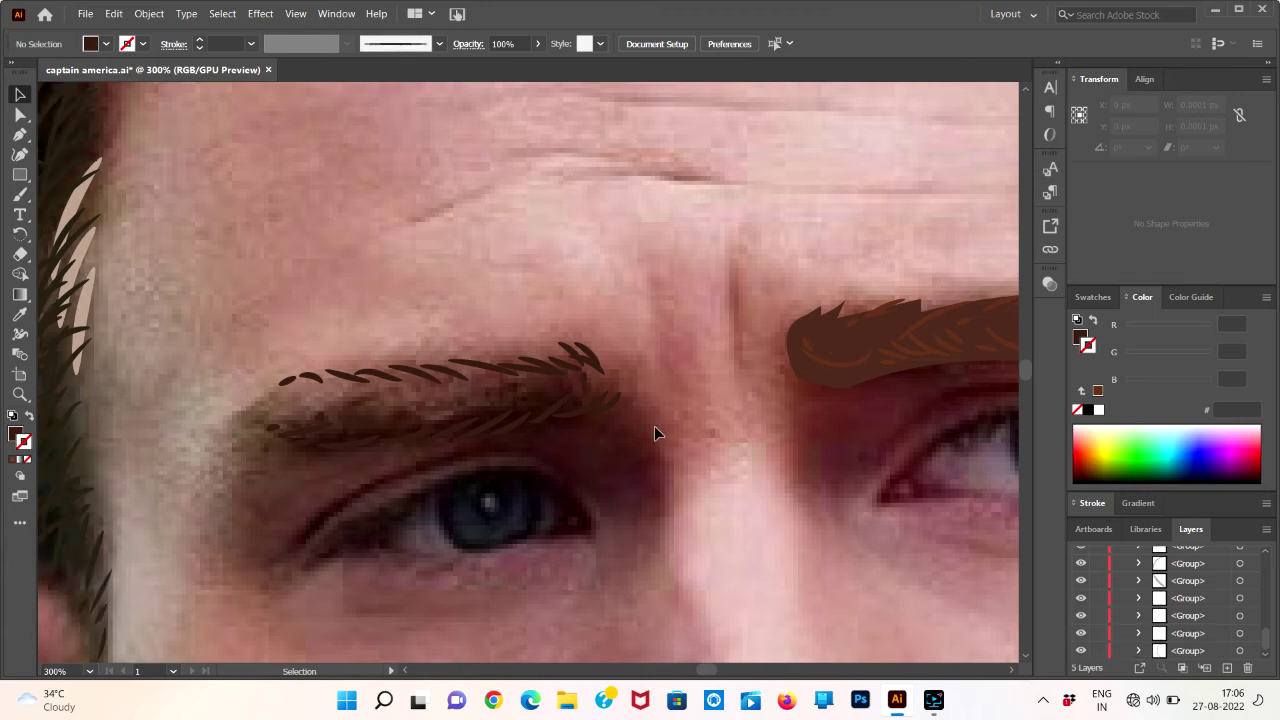
pyautogui.moveTo(654, 426); pyautogui.dragTo(590, 390)
pyautogui.click(500, 343)
pyautogui.moveTo(417, 394); pyautogui.dragTo(645, 471)
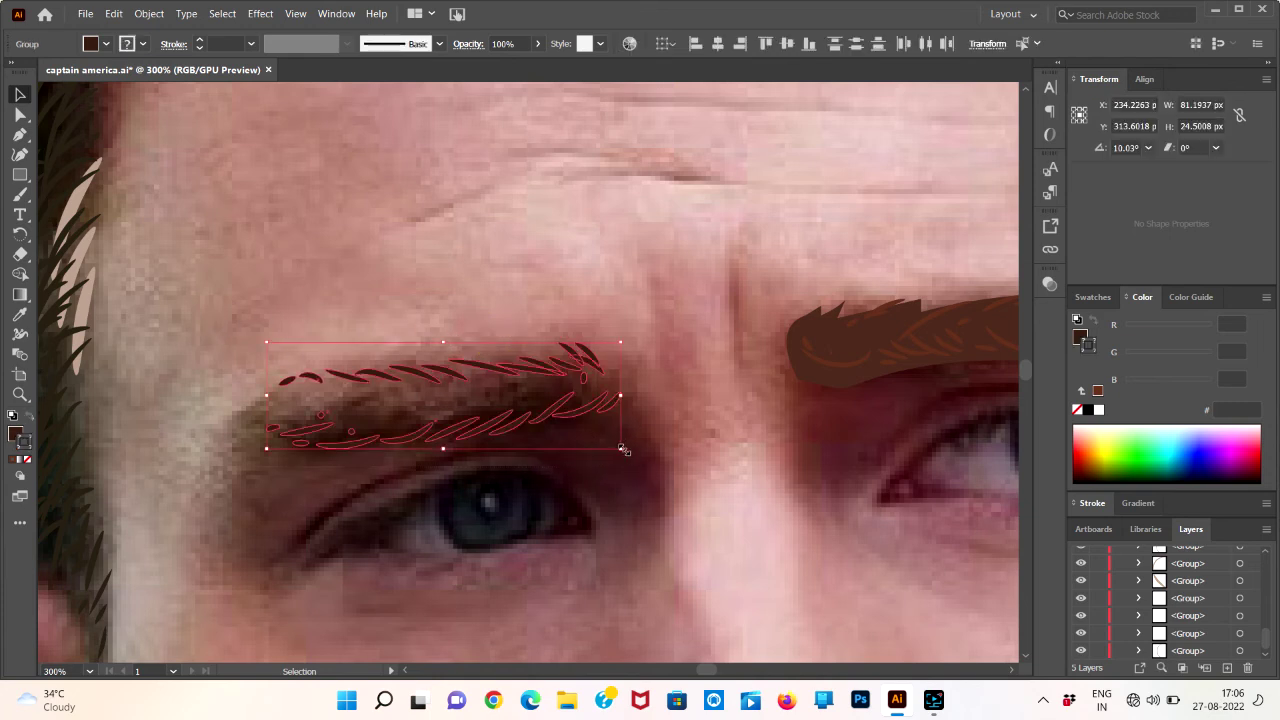
pyautogui.moveTo(622, 449); pyautogui.dragTo(622, 430)
pyautogui.moveTo(446, 343); pyautogui.dragTo(446, 356)
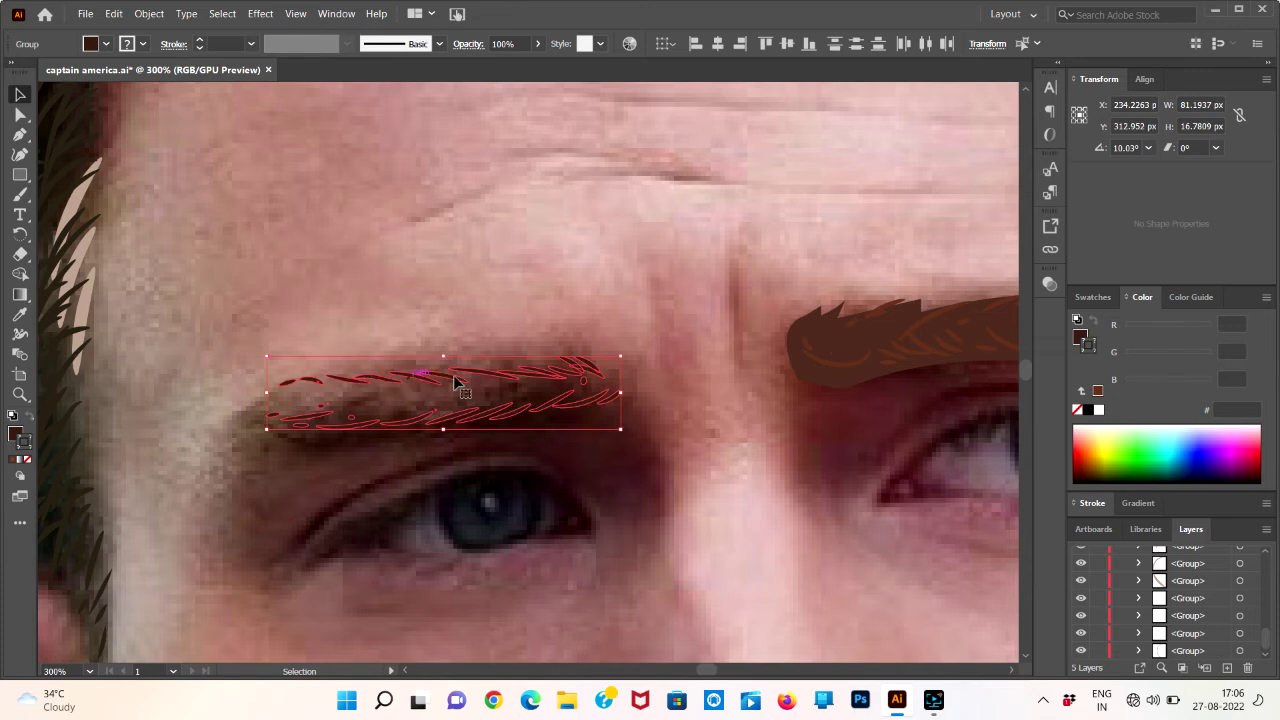
pyautogui.click(627, 349)
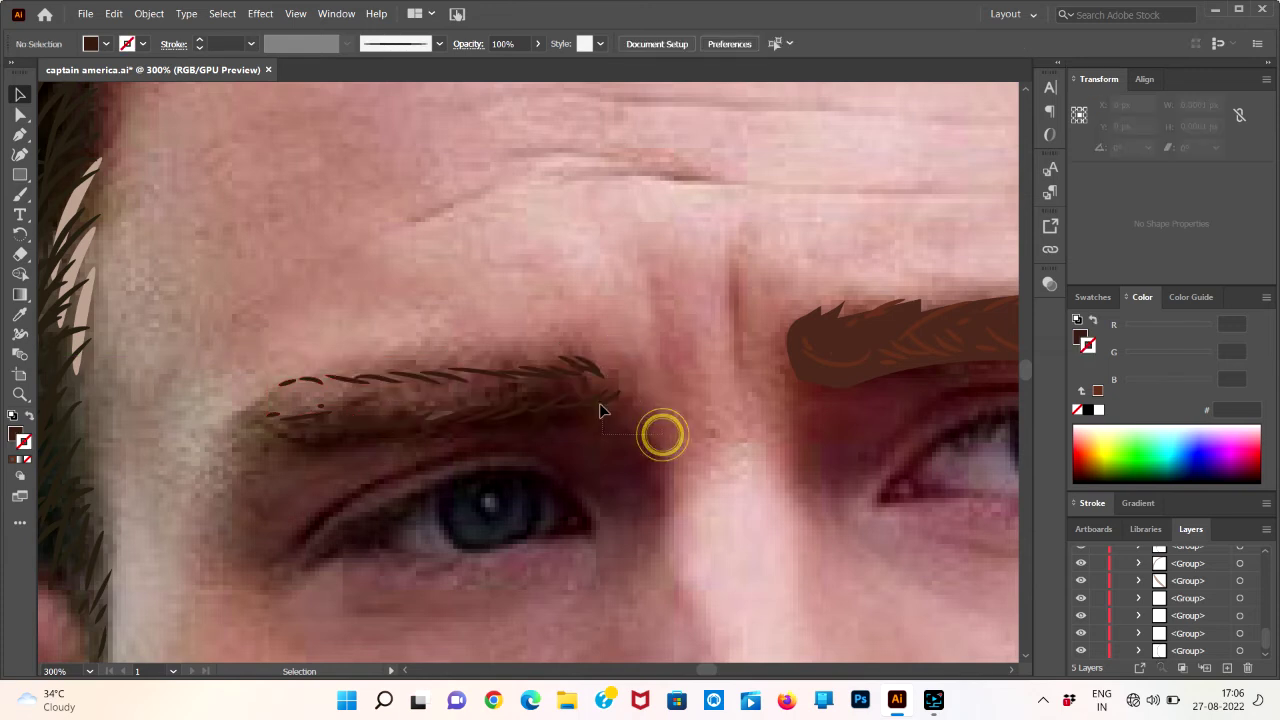
# - Tilt the left eyebrow group about 5° and scale it to roughly 78.74 × 18.62 px
pyautogui.moveTo(662, 438); pyautogui.dragTo(235, 330)
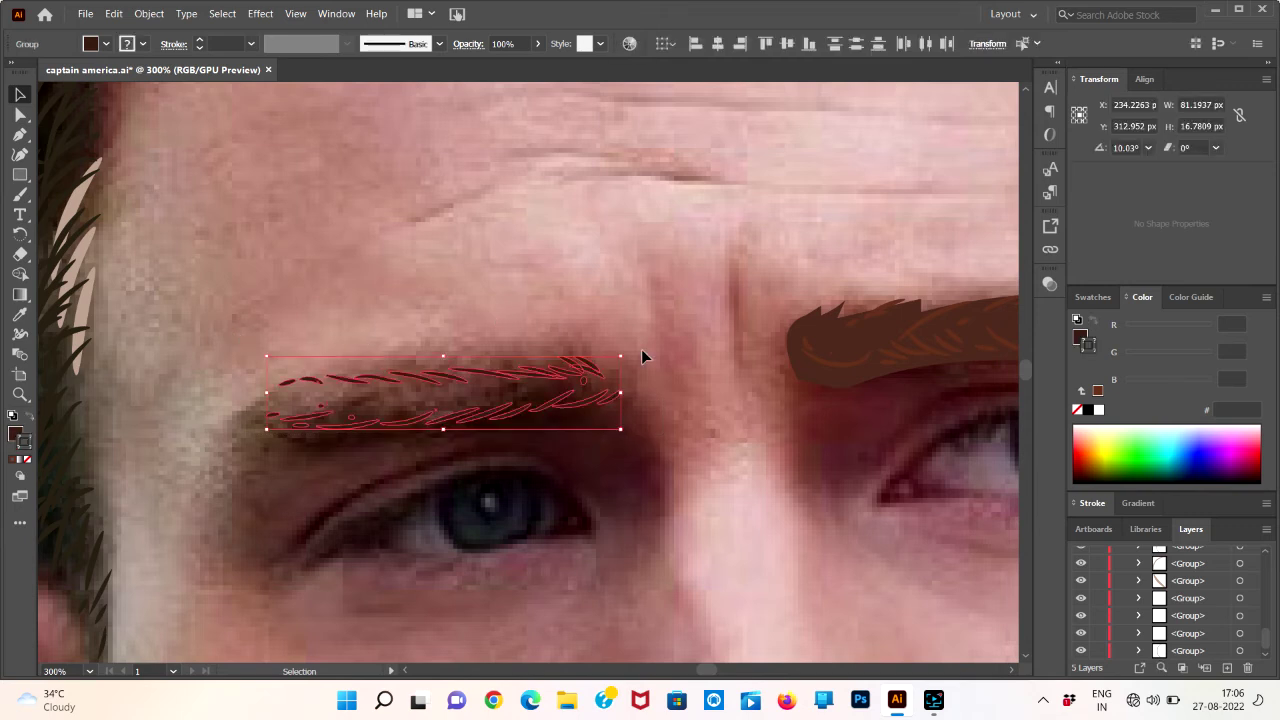
pyautogui.moveTo(626, 349); pyautogui.dragTo(618, 333)
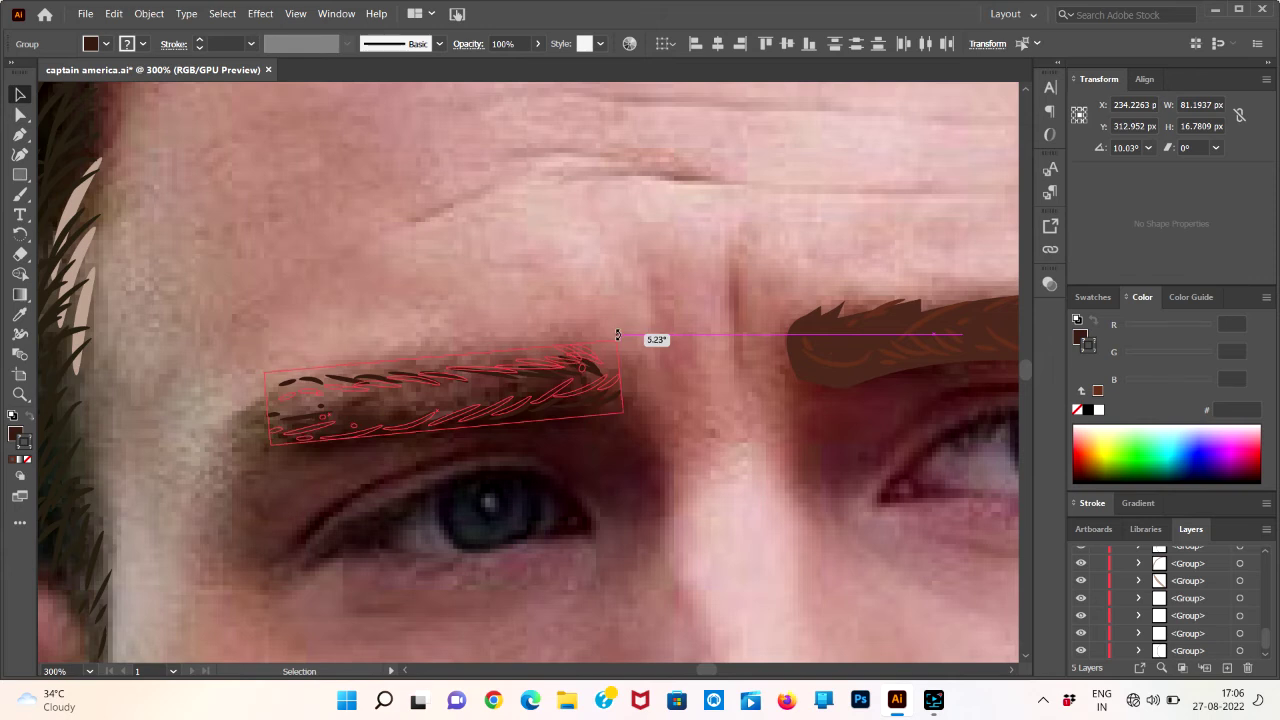
pyautogui.moveTo(618, 333); pyautogui.dragTo(616, 333)
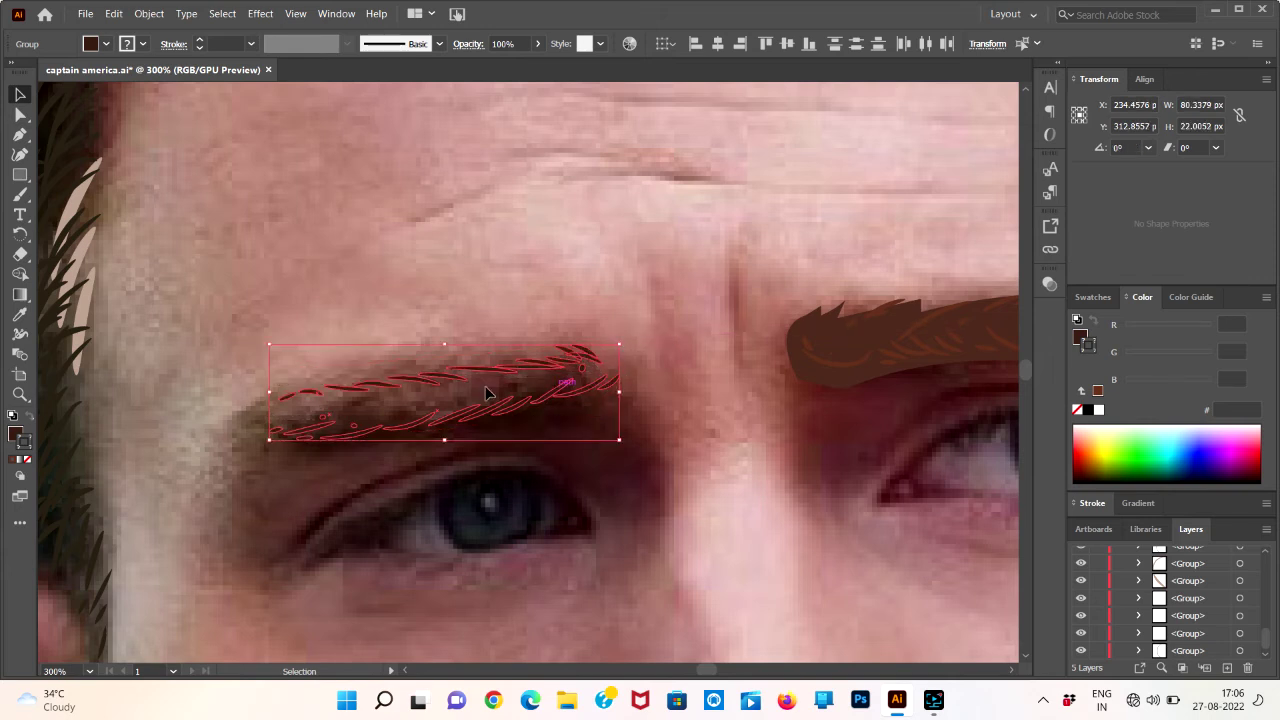
pyautogui.moveTo(618, 438)
pyautogui.mouseDown()
pyautogui.moveTo(605, 433)
pyautogui.moveTo(613, 425)
pyautogui.mouseUp()
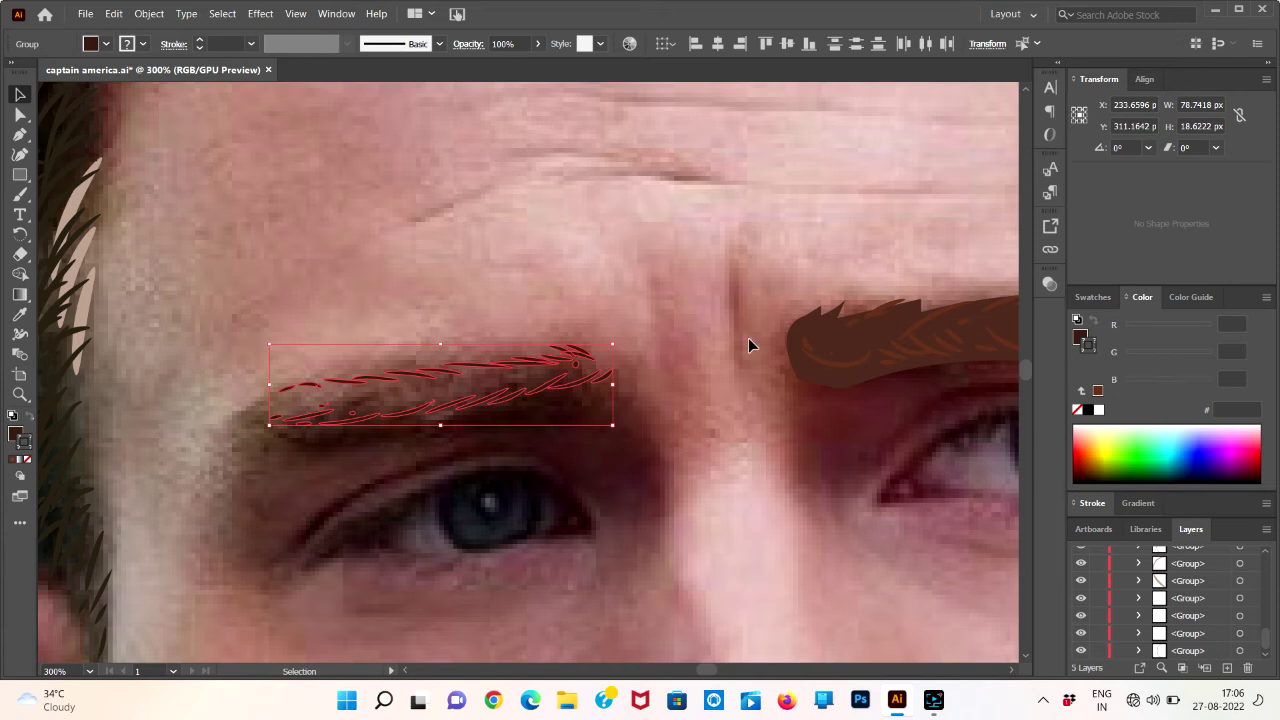
# - Recolour the left eyebrow strokes with the right eyebrow's brown using the Eyedropper
pyautogui.click(20, 314)
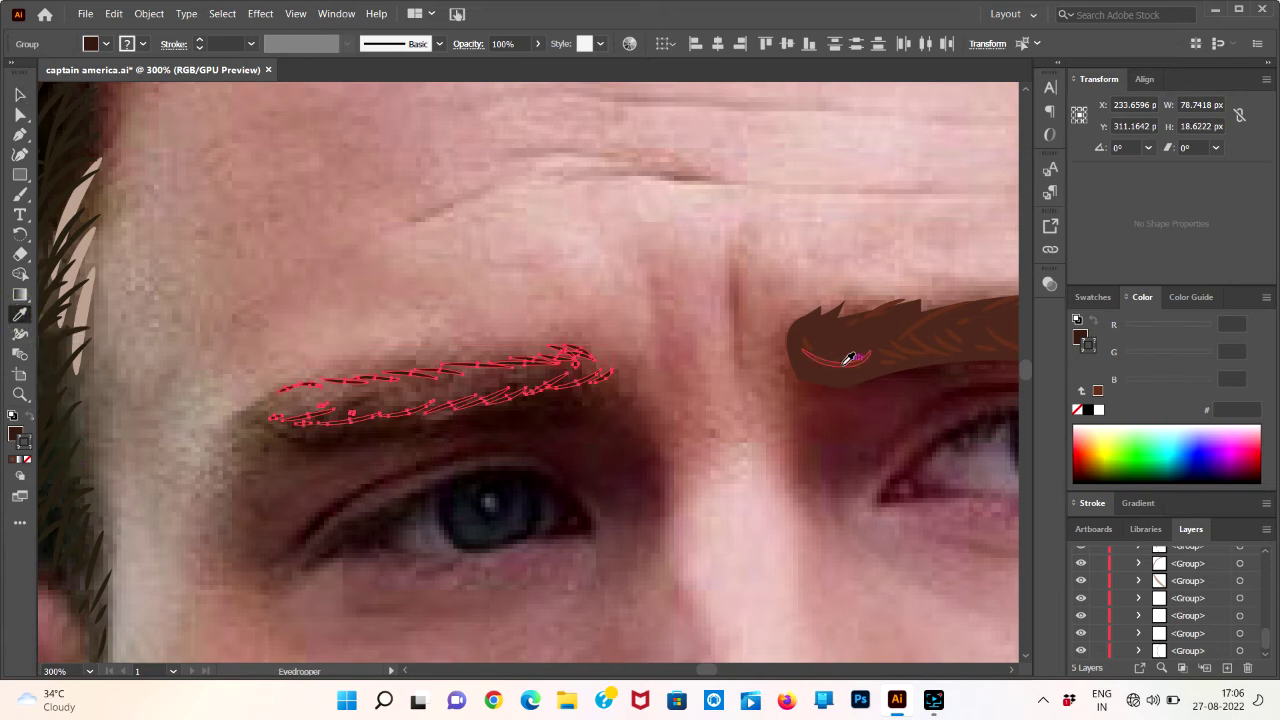
pyautogui.click(848, 358)
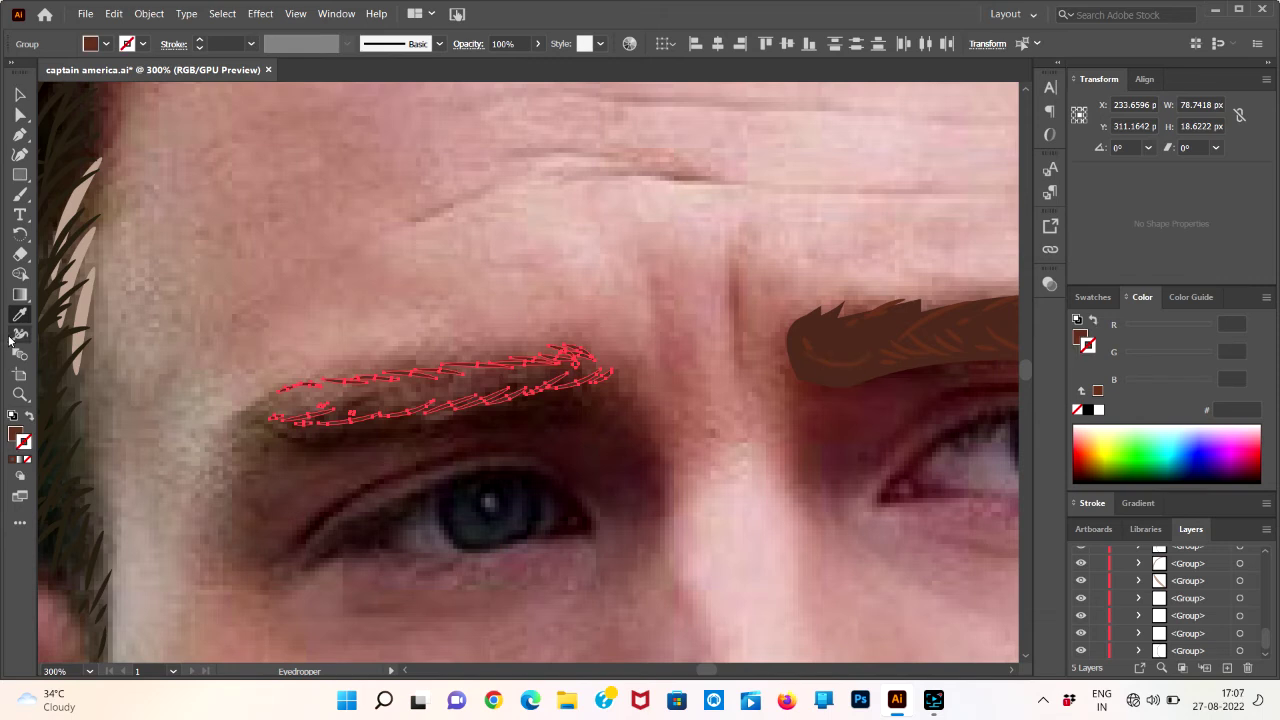
pyautogui.press('v')
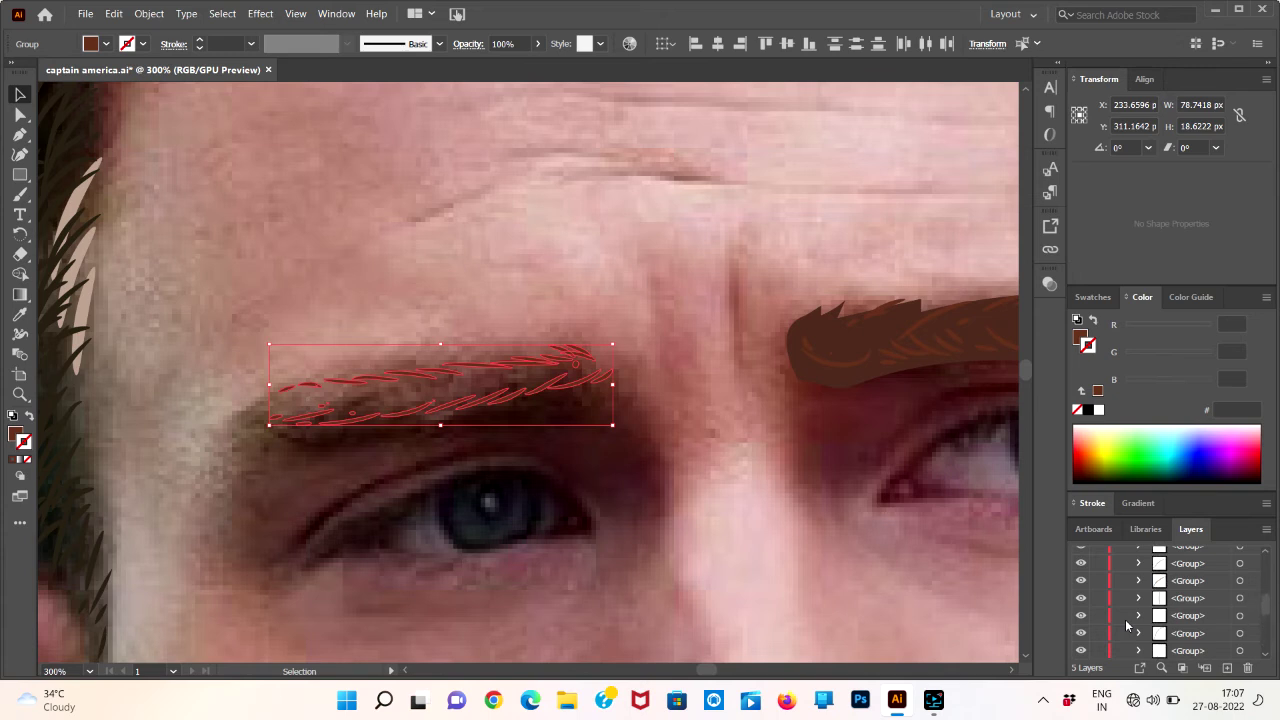
pyautogui.scroll(2, 1125, 619)
pyautogui.scroll(-2, 1128, 627)
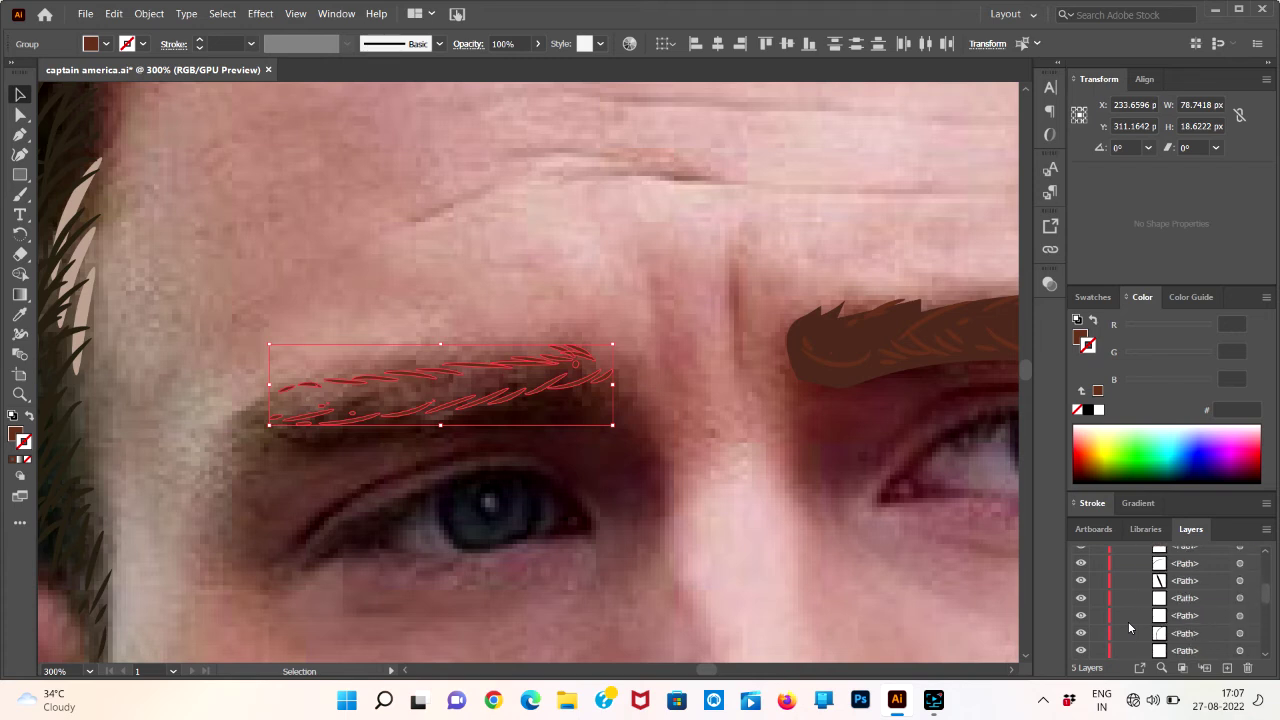
pyautogui.scroll(2, 1128, 622)
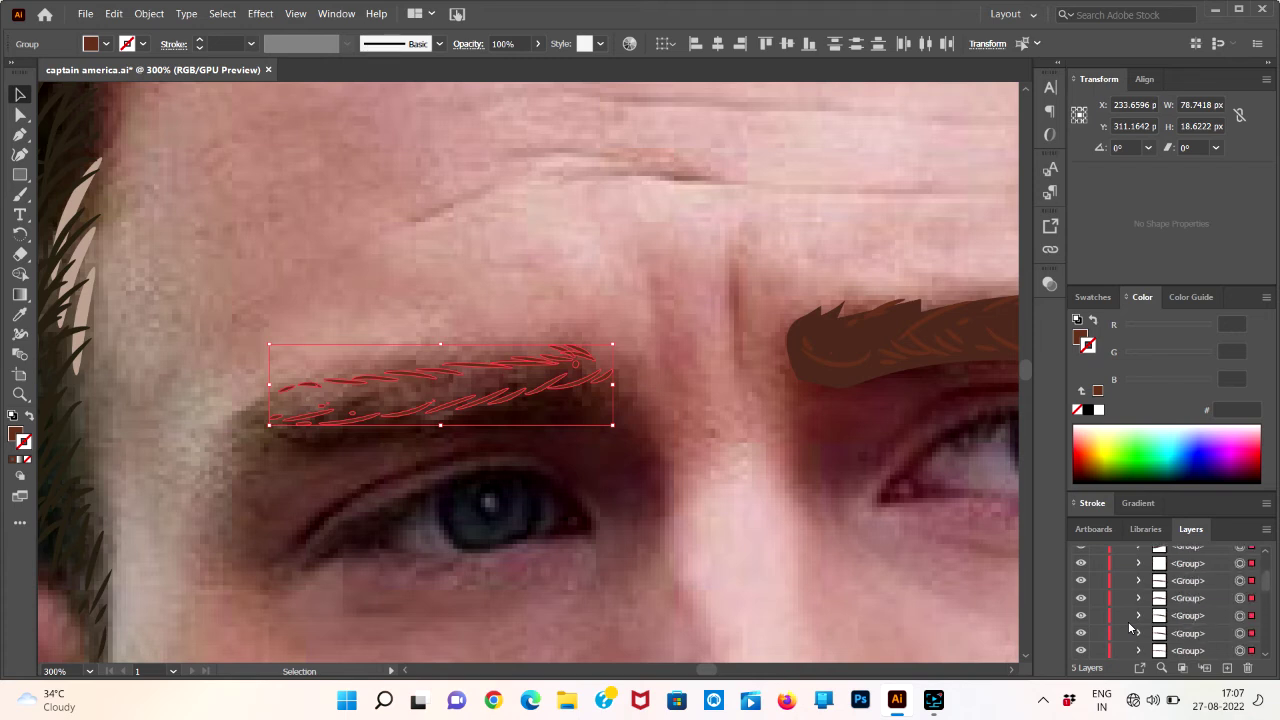
pyautogui.click(787, 481)
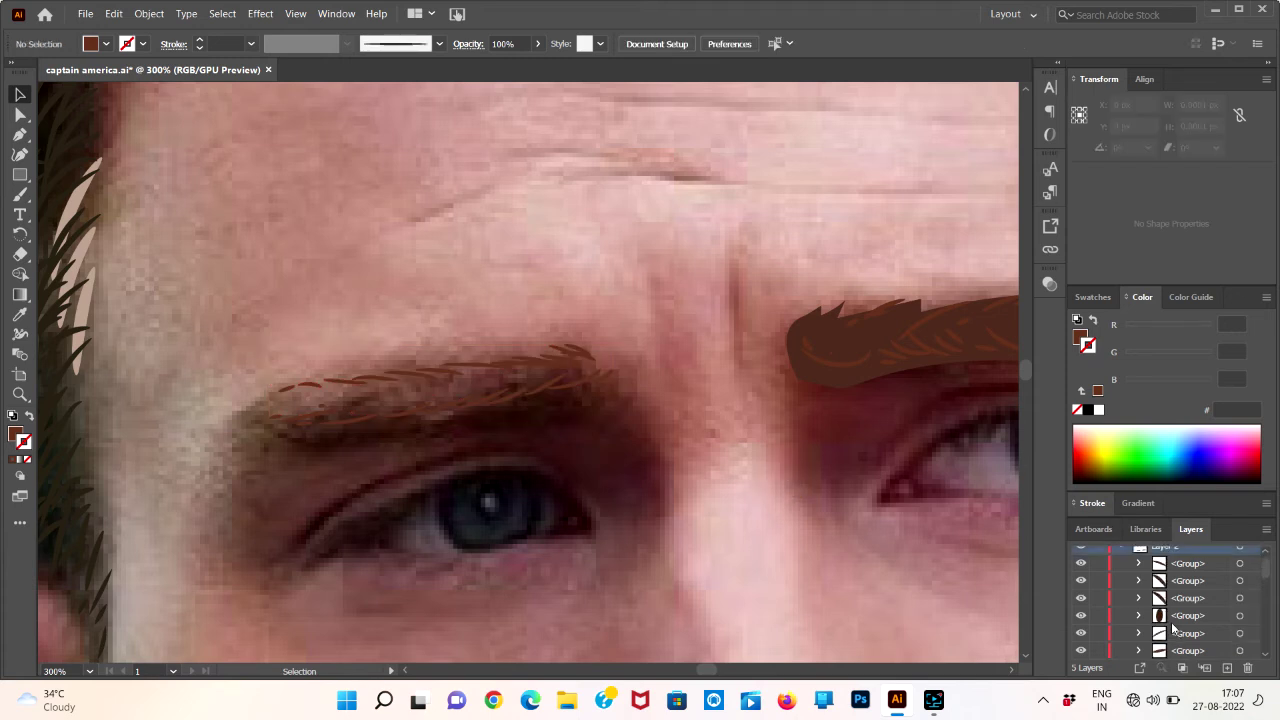
# - Unhide the solid brown left eyebrow <Path> in Layers and fit the artboard in view
pyautogui.scroll(3, 1176, 635)
pyautogui.scroll(-2, 1174, 626)
pyautogui.scroll(-2, 1174, 626)
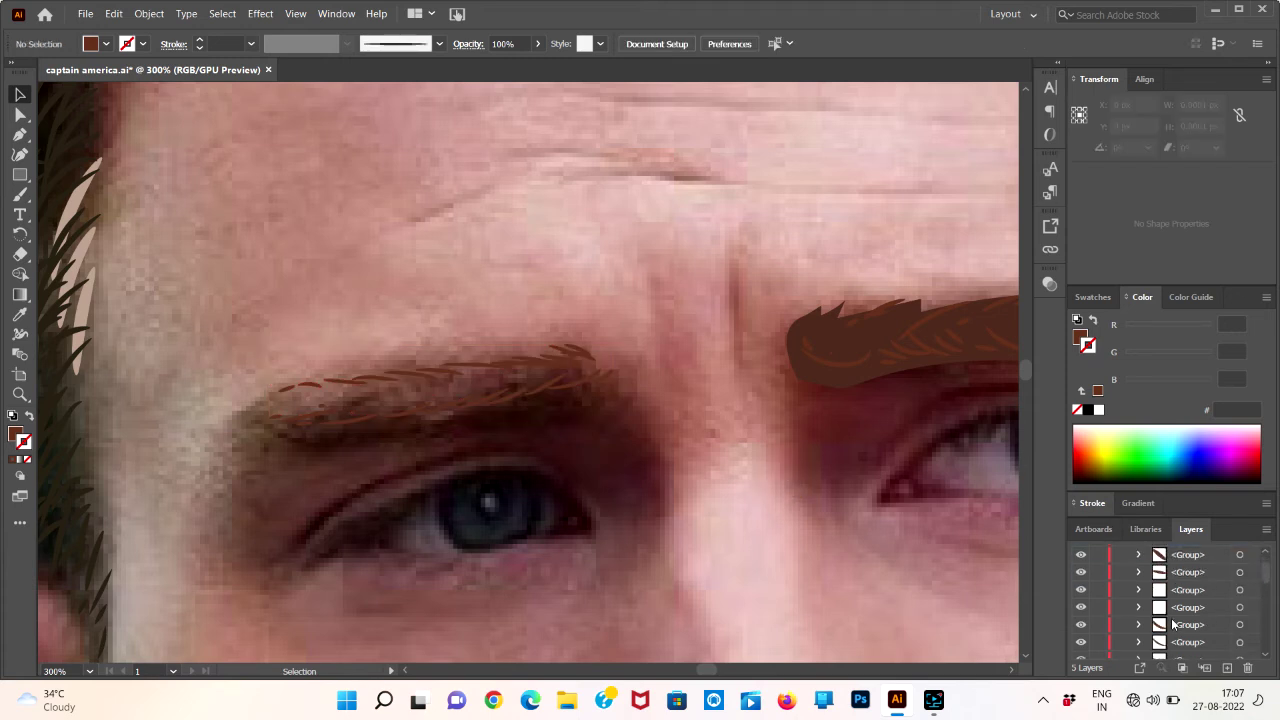
pyautogui.scroll(-2, 1174, 626)
pyautogui.scroll(-2, 1174, 624)
pyautogui.scroll(-1, 1174, 624)
pyautogui.scroll(-1, 1174, 624)
pyautogui.scroll(-2, 1174, 624)
pyautogui.scroll(-1, 1174, 624)
pyautogui.scroll(-2, 1174, 624)
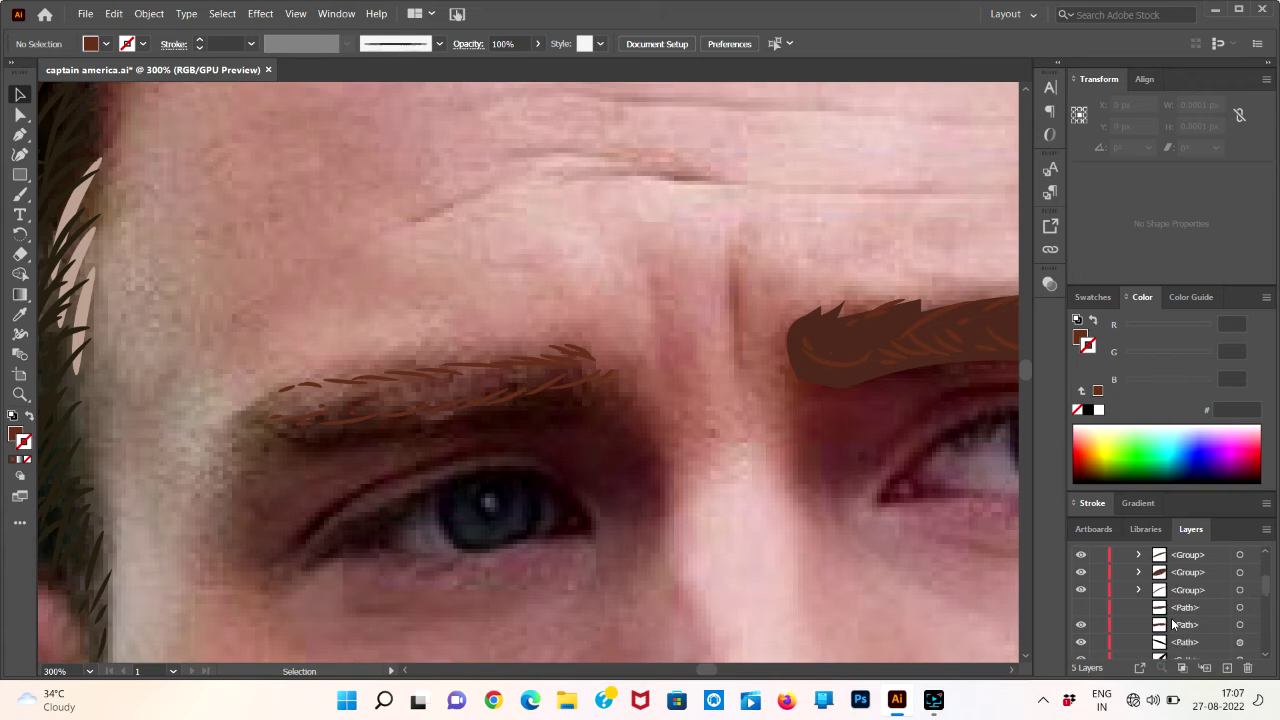
pyautogui.click(1080, 607)
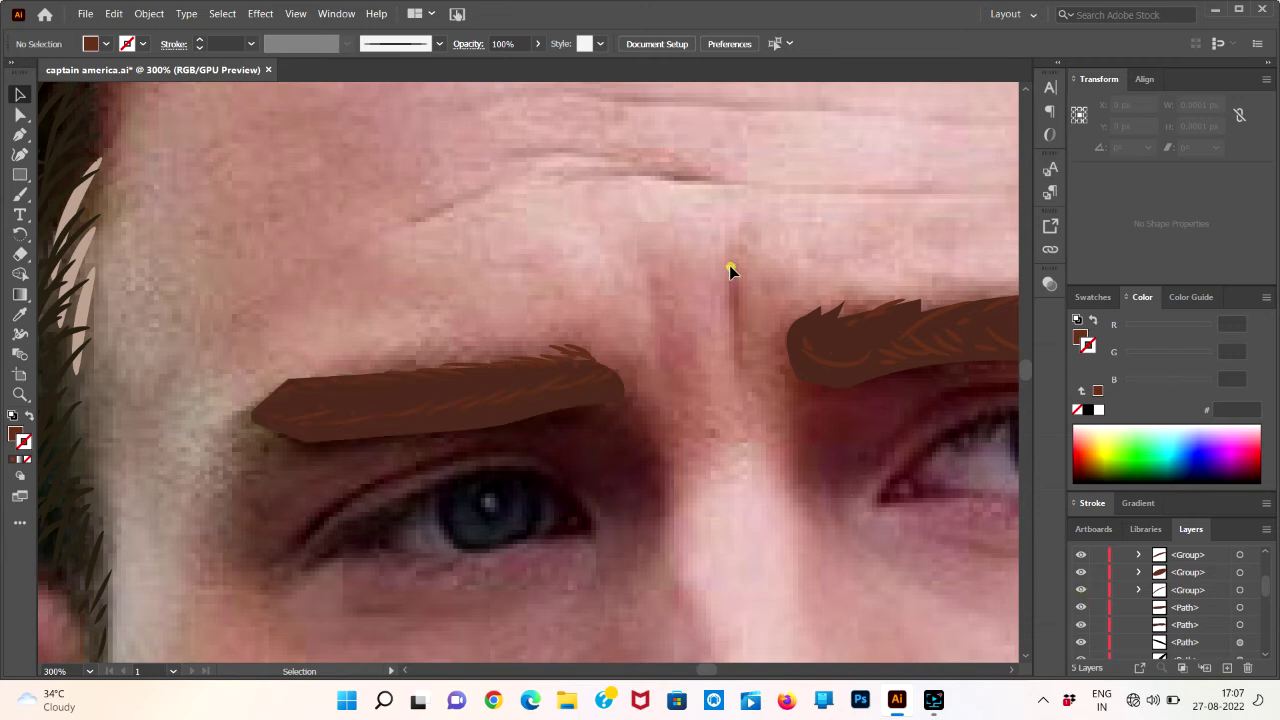
pyautogui.hotkey('ctrl', '0')
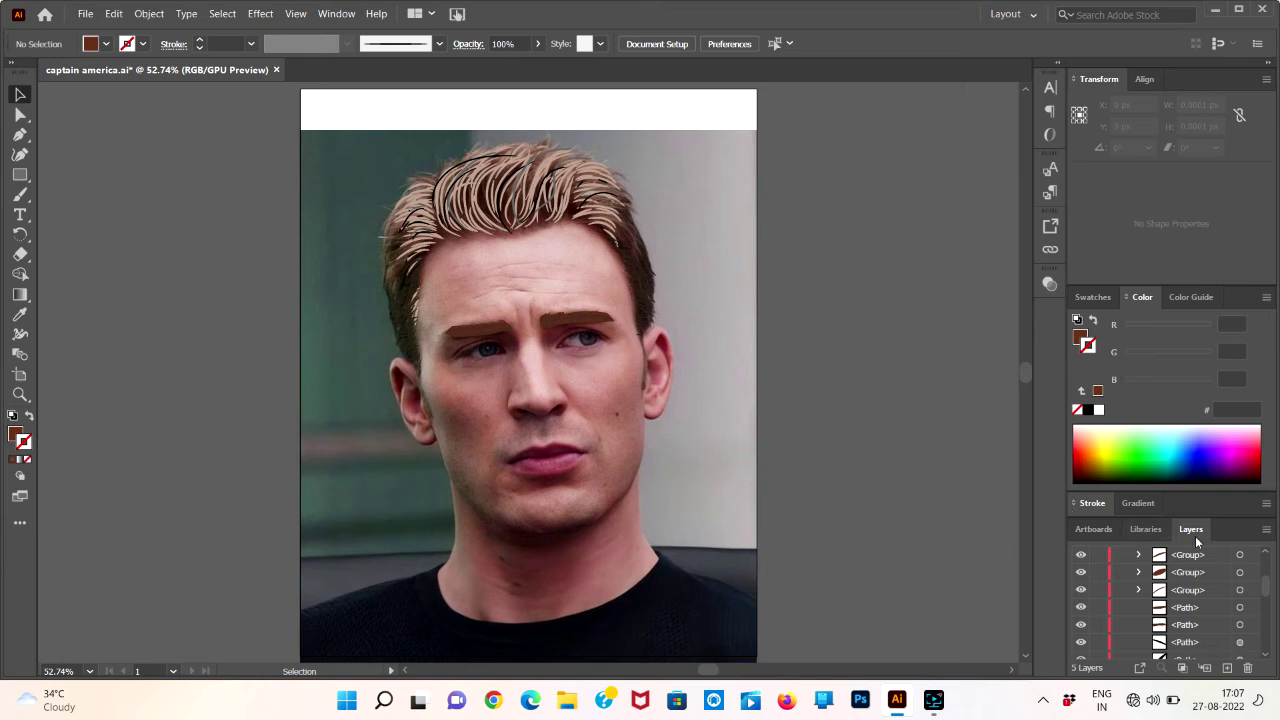
# - Turn on Layer 4's dark hair strokes, hide the Layer 1 reference photo, and zoom onto the eyebrows
pyautogui.scroll(2, 1156, 555)
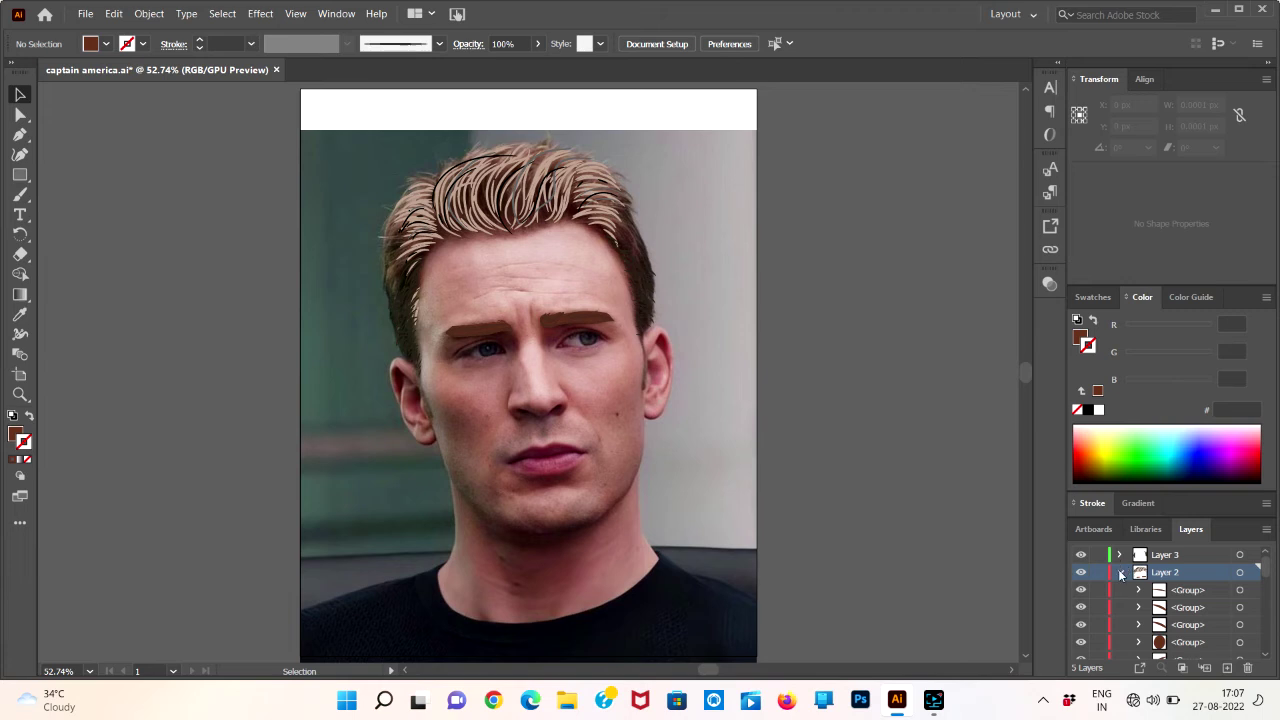
pyautogui.click(1120, 573)
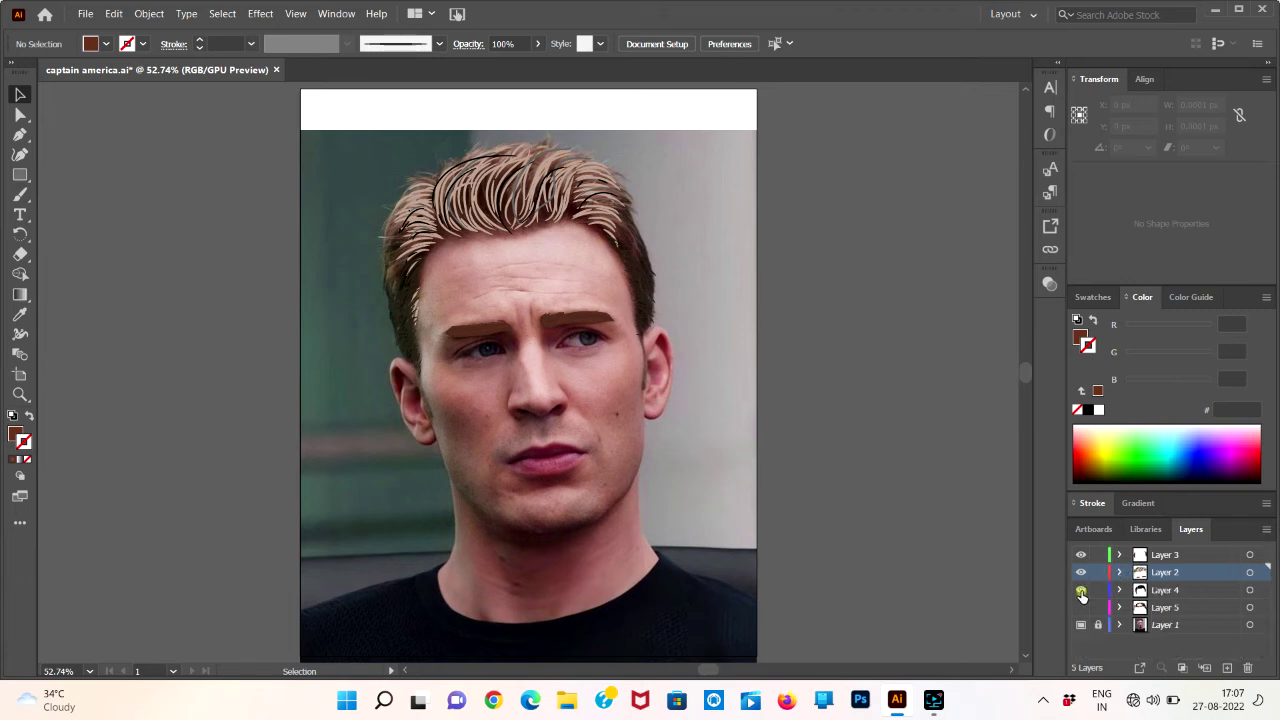
pyautogui.click(1081, 591)
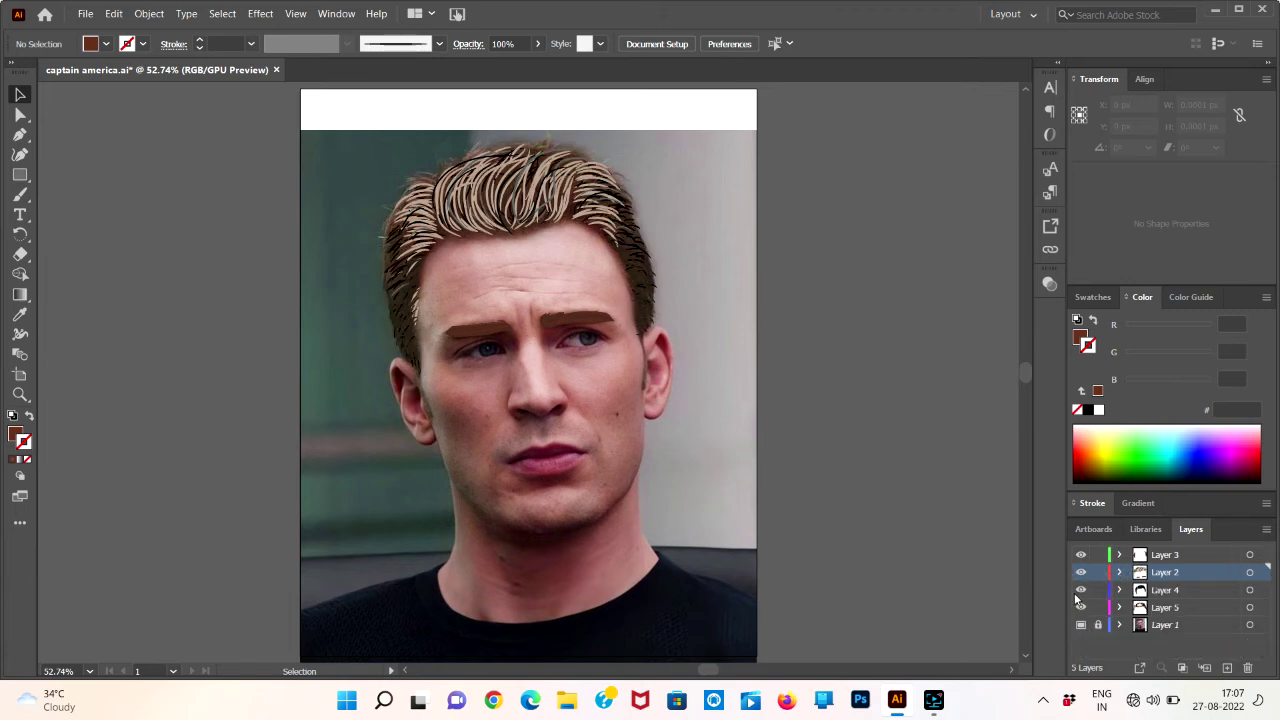
pyautogui.click(1080, 625)
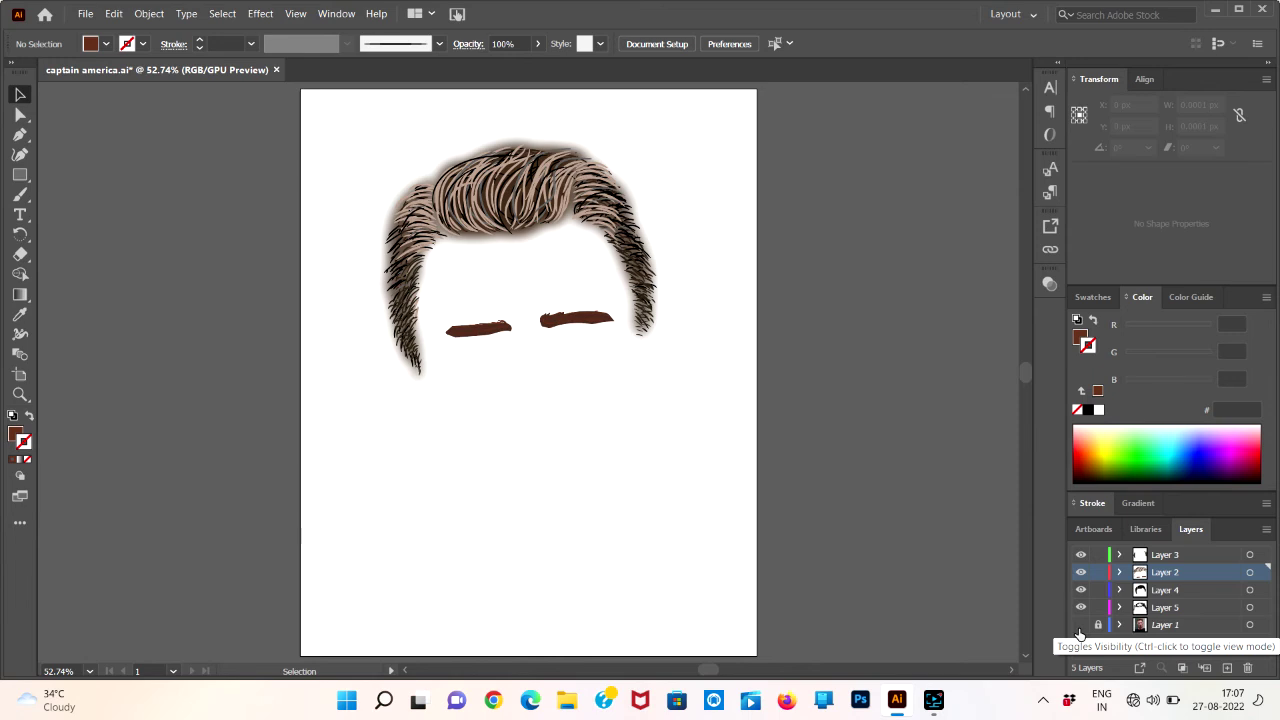
pyautogui.hotkey('ctrl', '+')
pyautogui.hotkey('ctrl', '+')
pyautogui.hotkey('ctrl', '+')
pyautogui.hotkey('ctrl', '+')
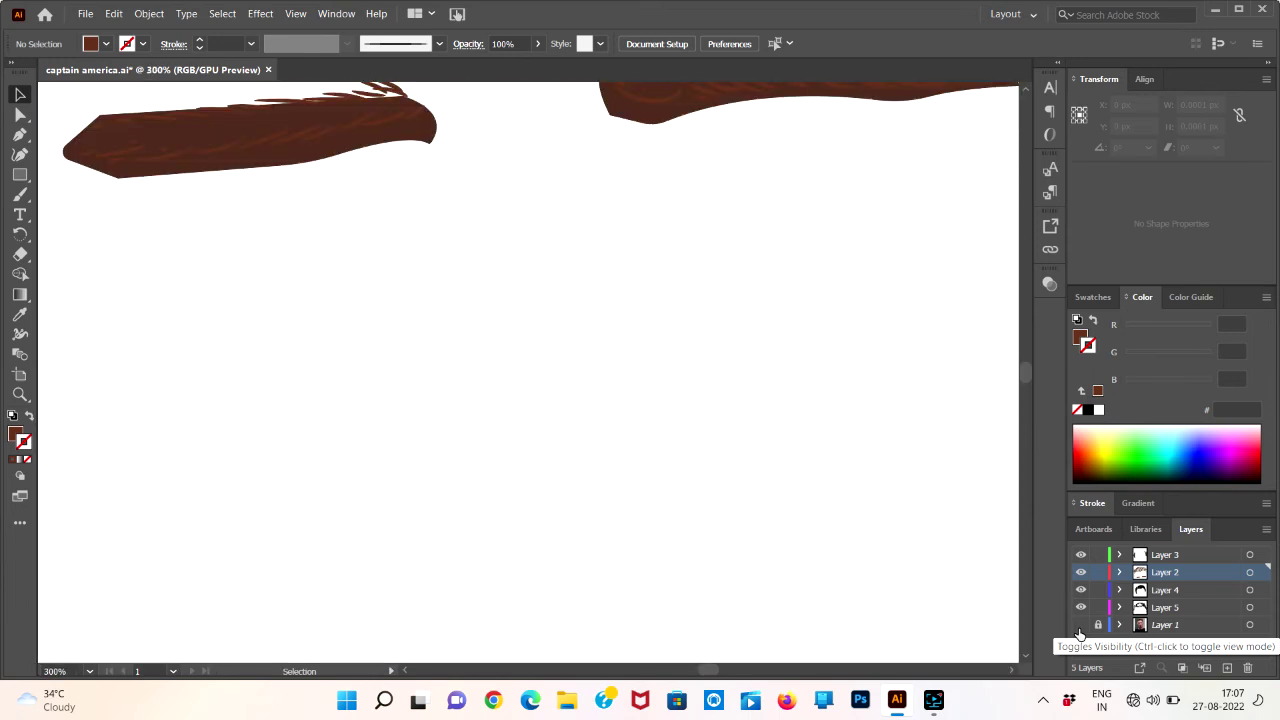
# - Flatten the right-hand eyebrow shape to about 19.4 px tall
pyautogui.scroll(1, 796, 365)
pyautogui.scroll(5, 796, 365)
pyautogui.scroll(3, 796, 365)
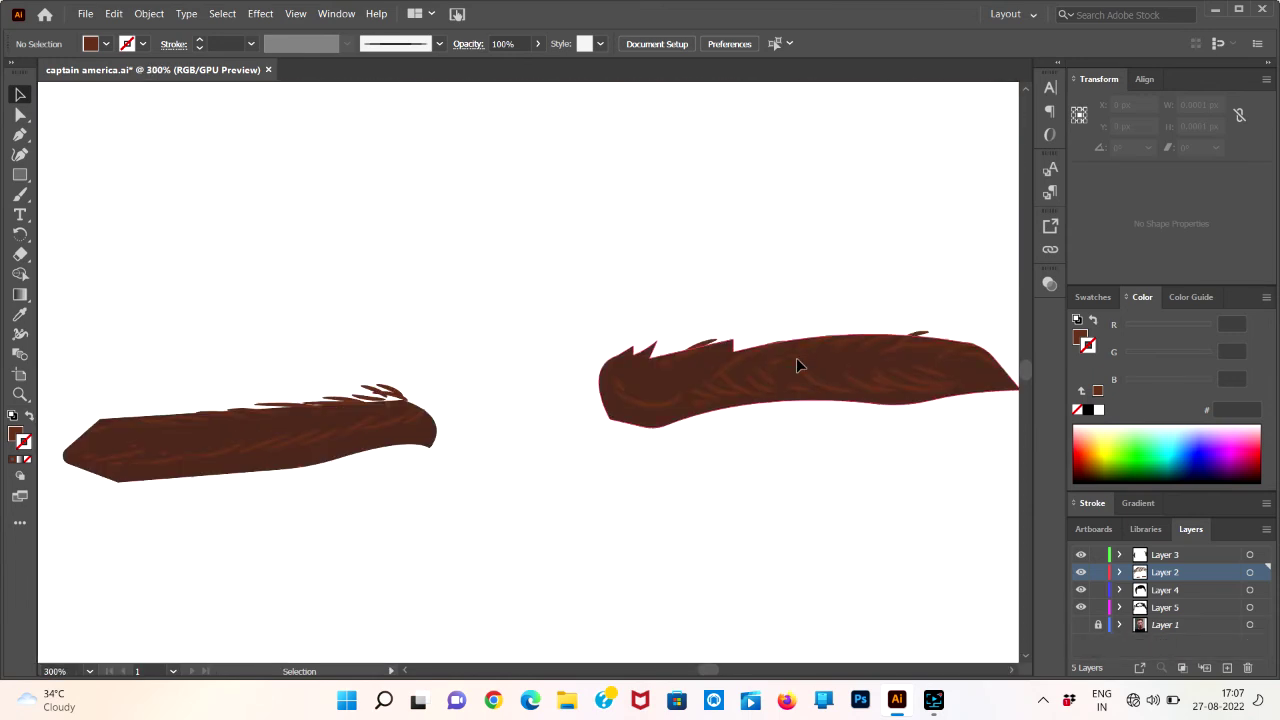
pyautogui.click(758, 407)
pyautogui.hscroll(2, 830, 450)
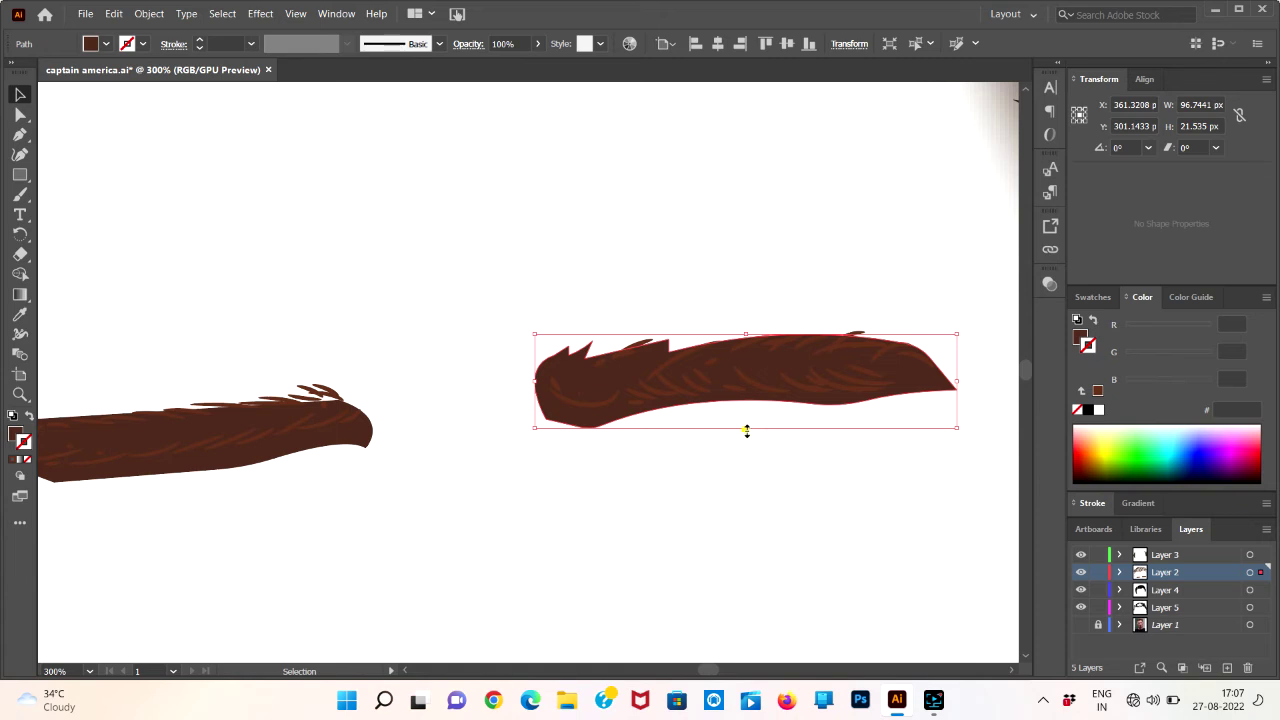
pyautogui.moveTo(746, 431); pyautogui.dragTo(747, 418)
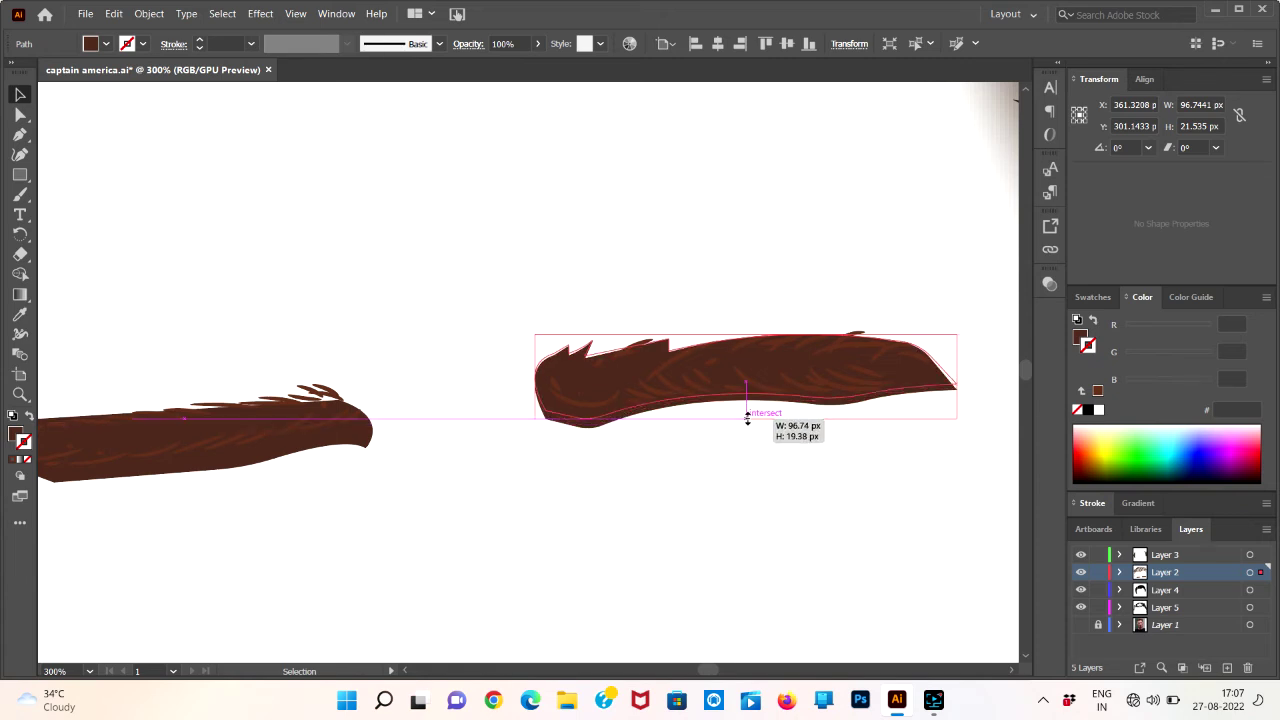
pyautogui.moveTo(747, 418); pyautogui.dragTo(747, 419)
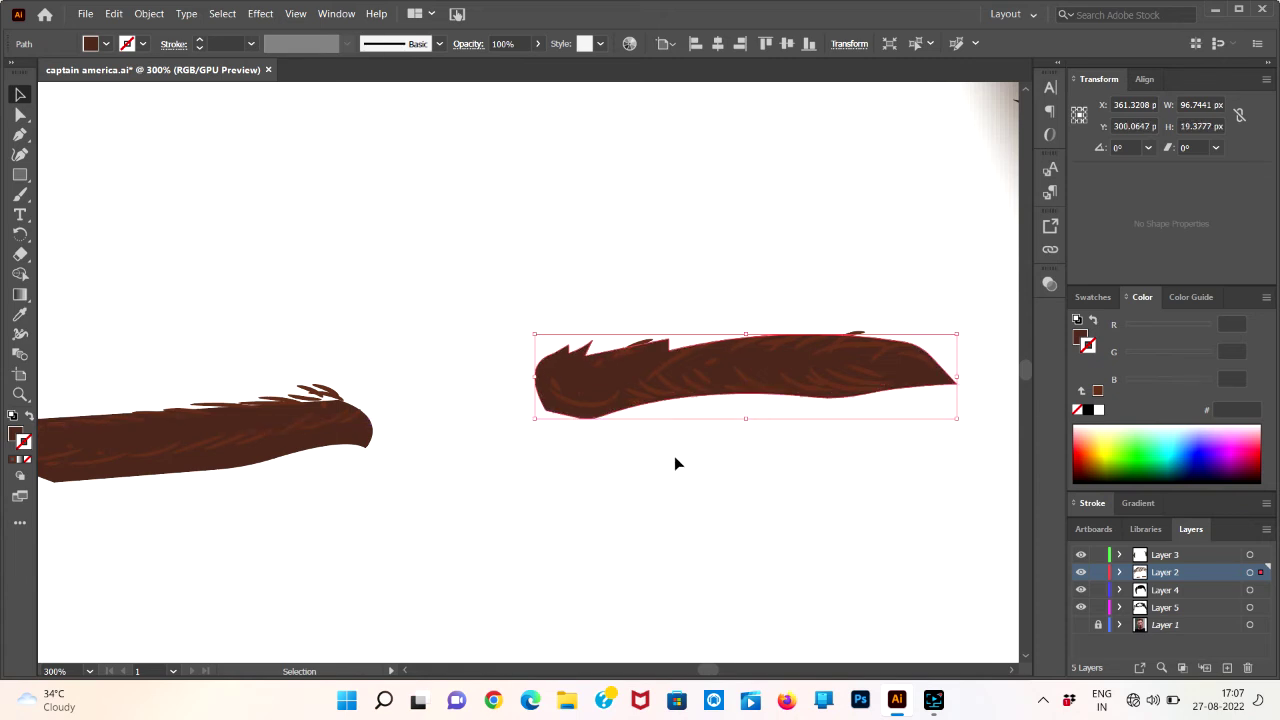
# - Make the left eyebrow shape slightly thinner, then fit the artboard in view
pyautogui.hscroll(-5, 657, 457)
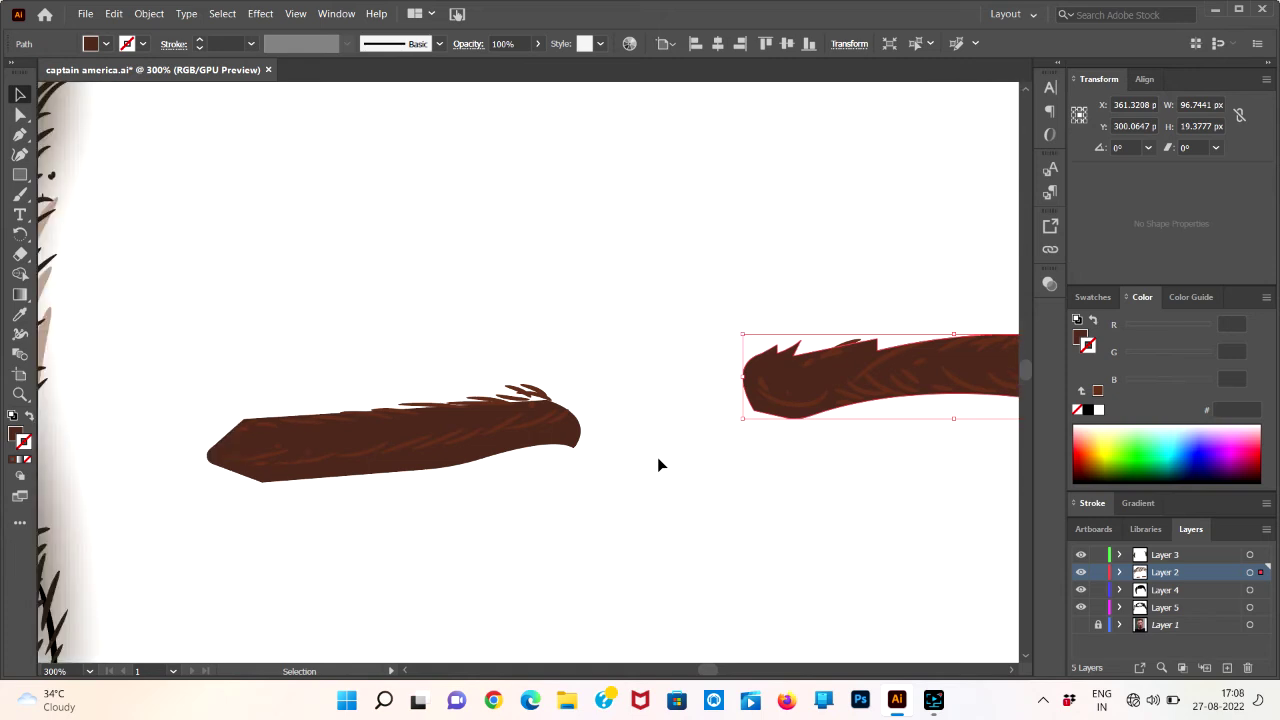
pyautogui.click(517, 459)
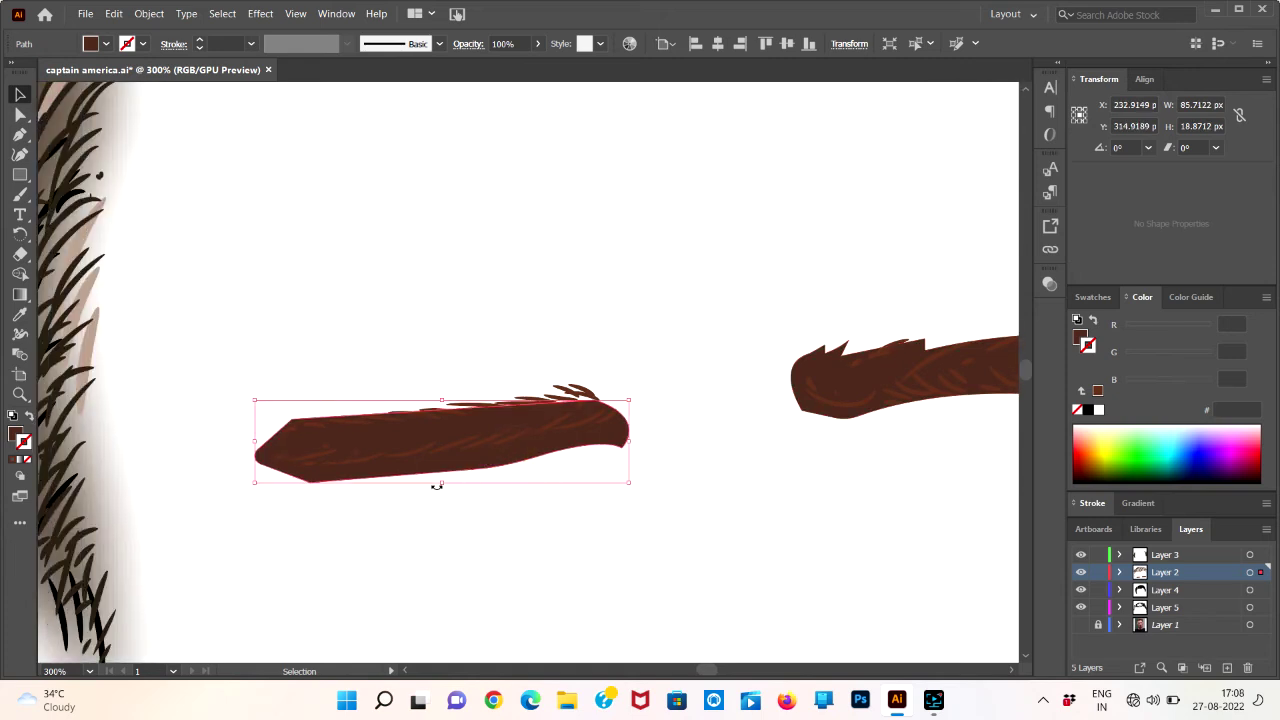
pyautogui.moveTo(443, 484); pyautogui.dragTo(443, 474)
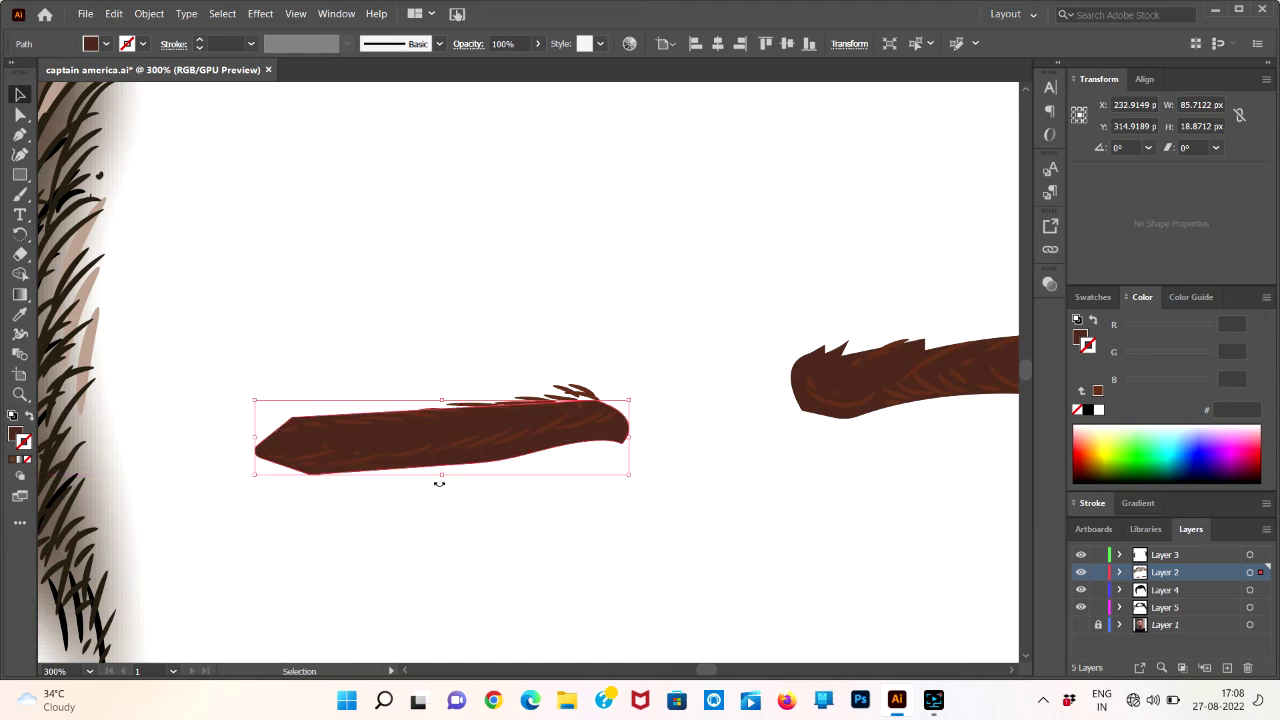
pyautogui.click(447, 497)
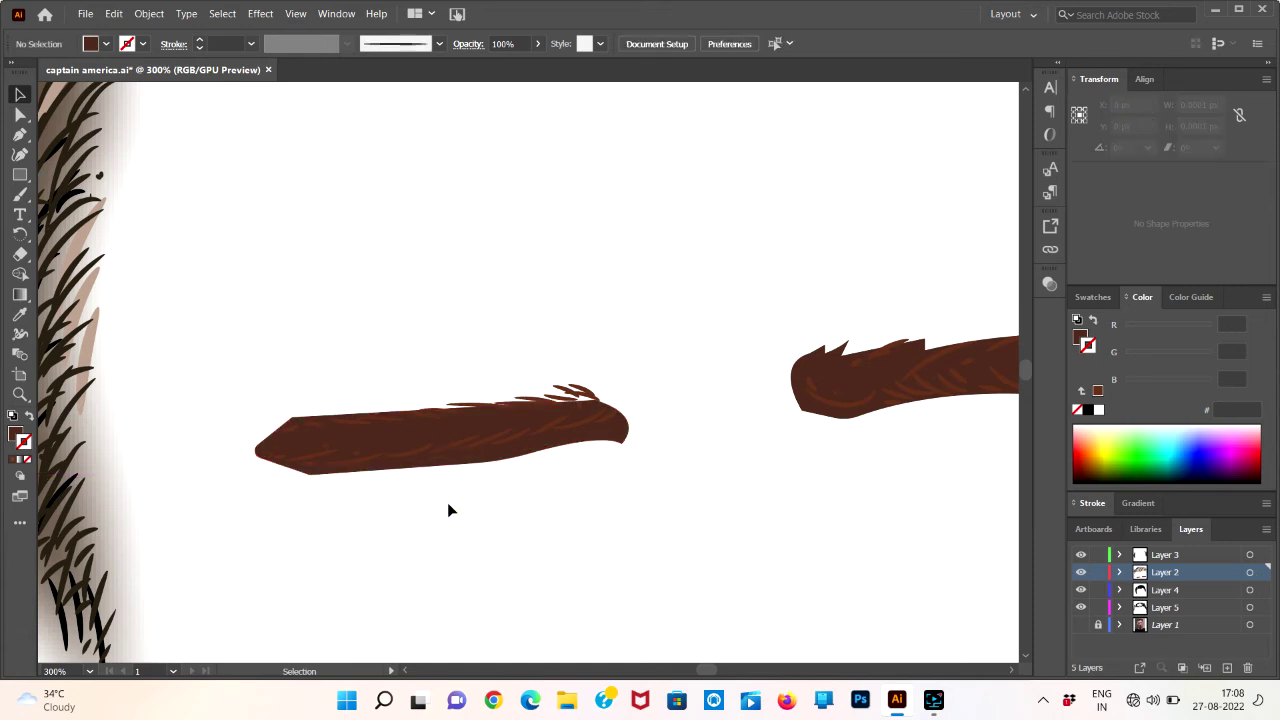
pyautogui.hotkey('ctrl', '0')
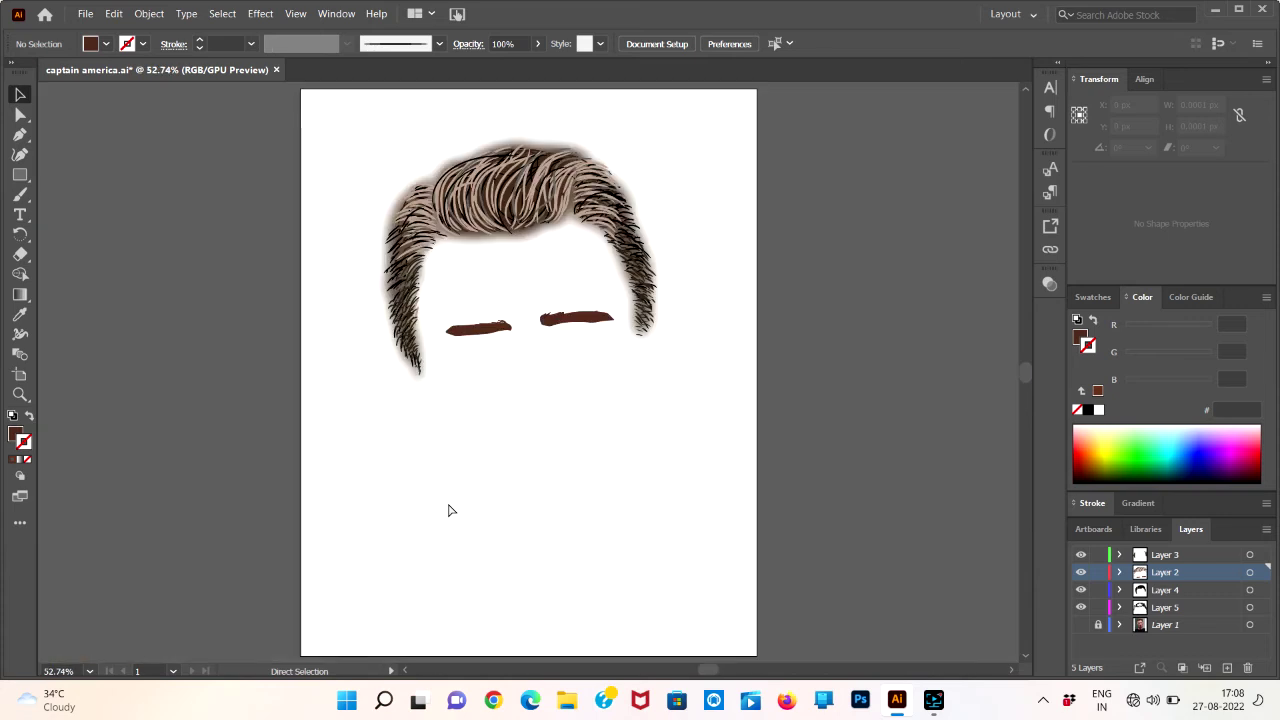
# - Show the reference photo again and zoom in on the eyes and eyebrows
pyautogui.hotkey('ctrl', '-')
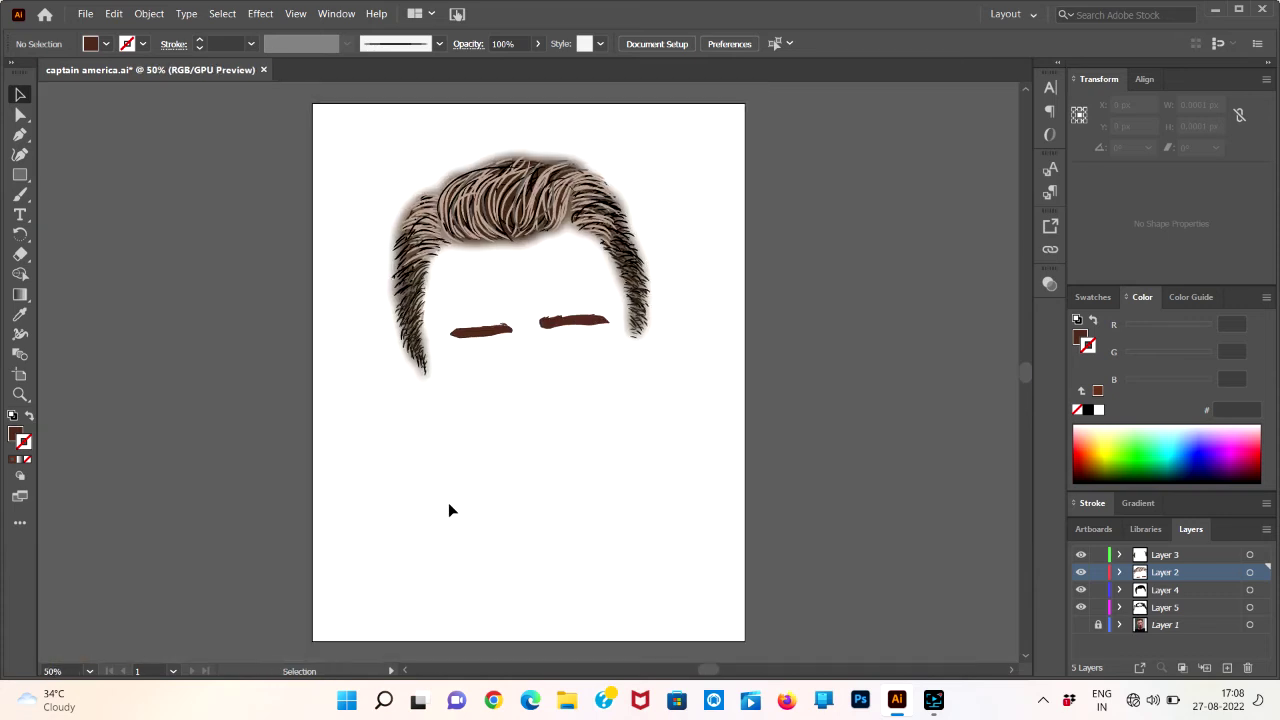
pyautogui.click(1080, 626)
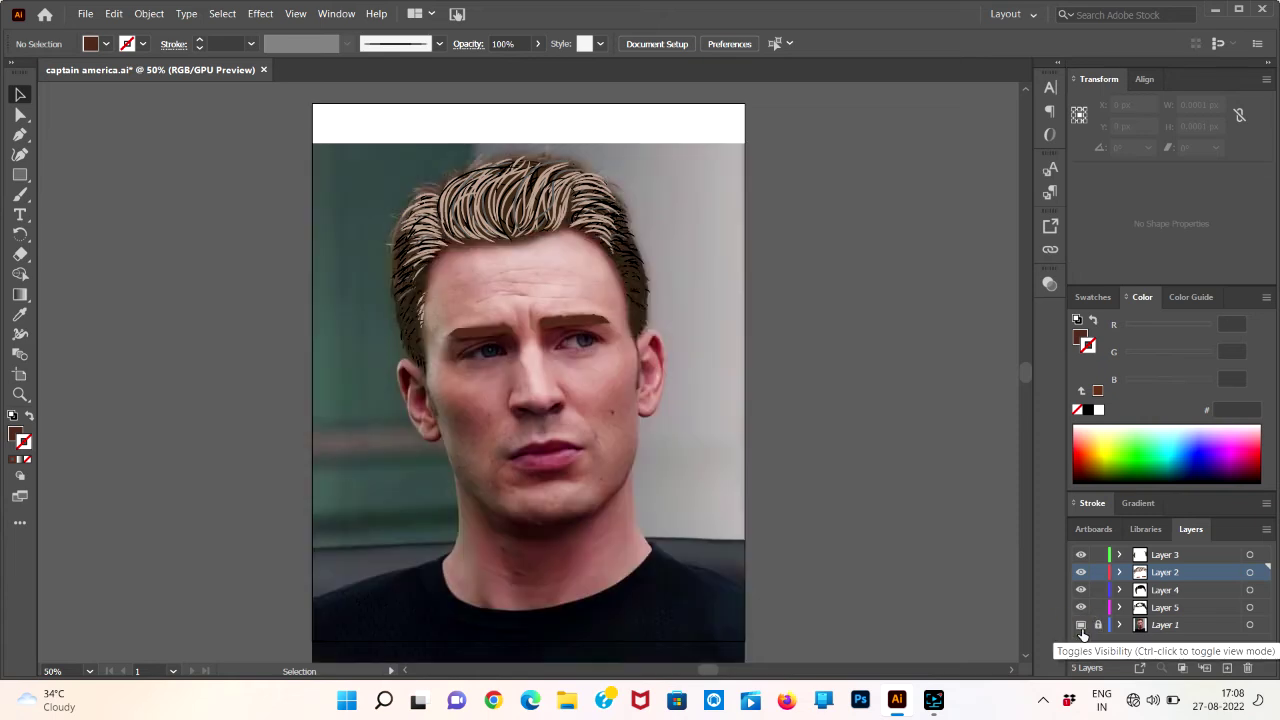
pyautogui.hotkey('ctrl', '+')
pyautogui.hotkey('ctrl', '+')
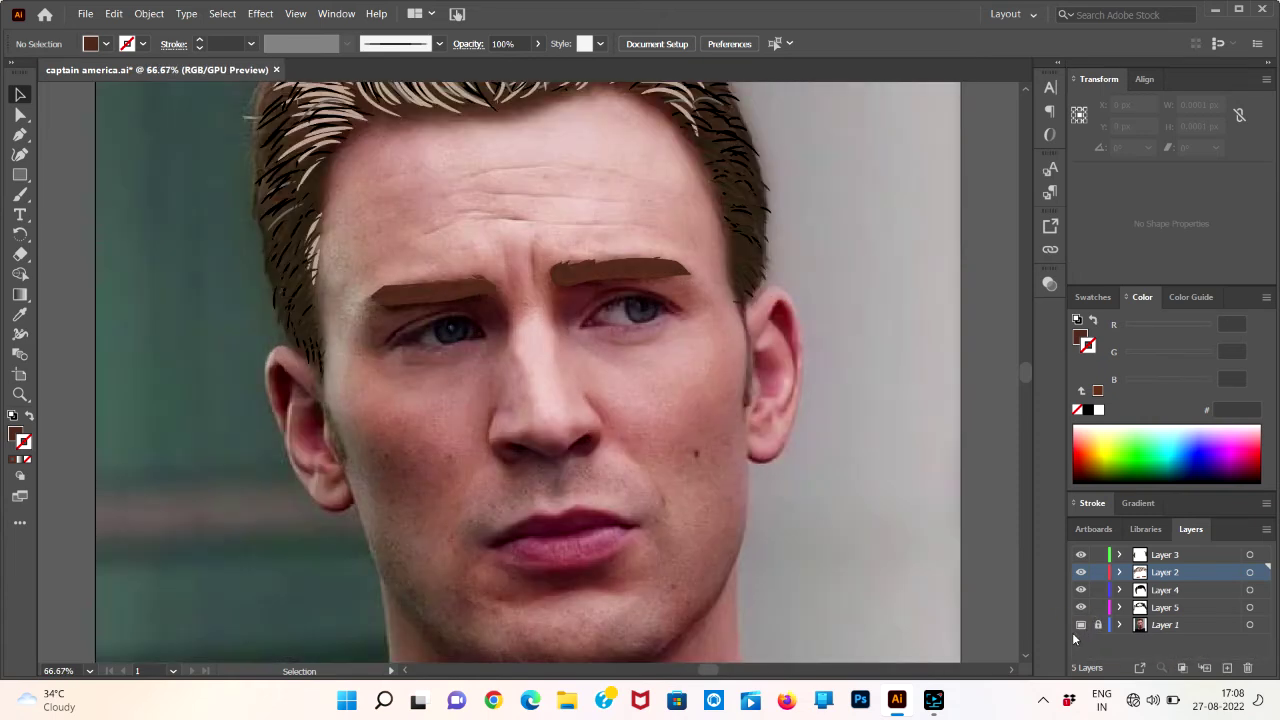
pyautogui.hotkey('ctrl', '+')
pyautogui.hotkey('ctrl', '+')
pyautogui.hotkey('ctrl', '+')
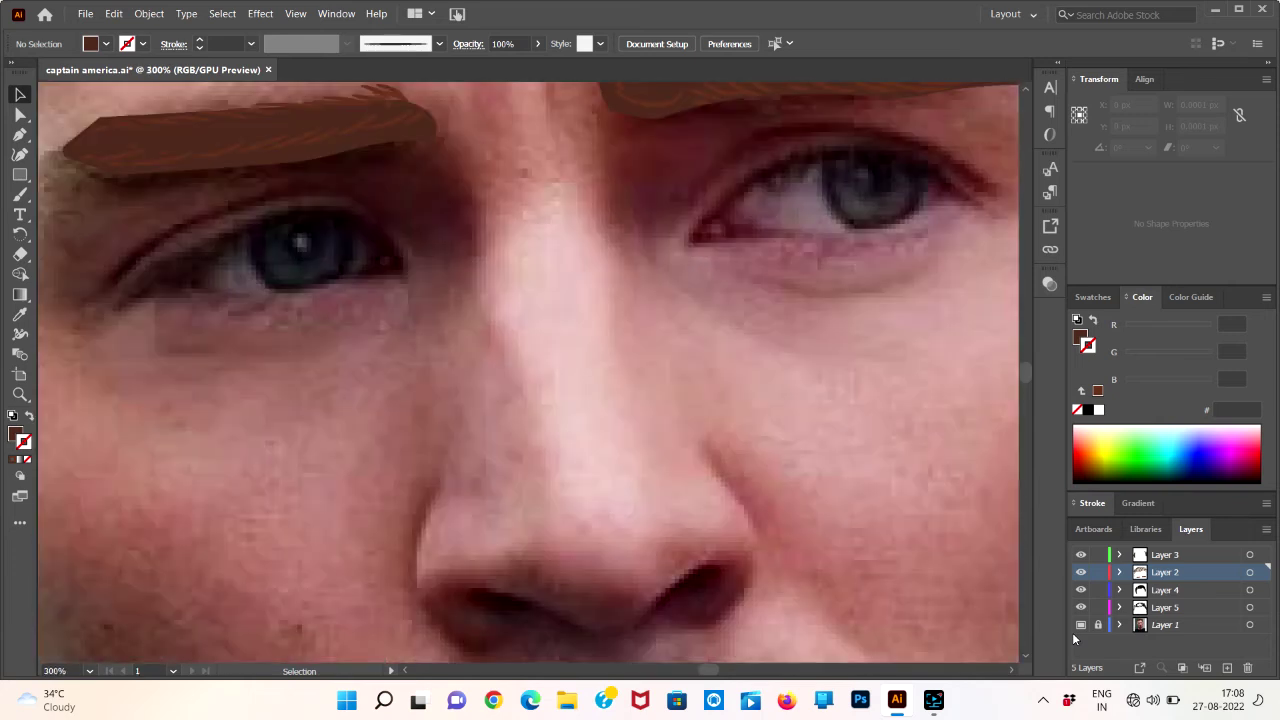
pyautogui.hscroll(5, 871, 194)
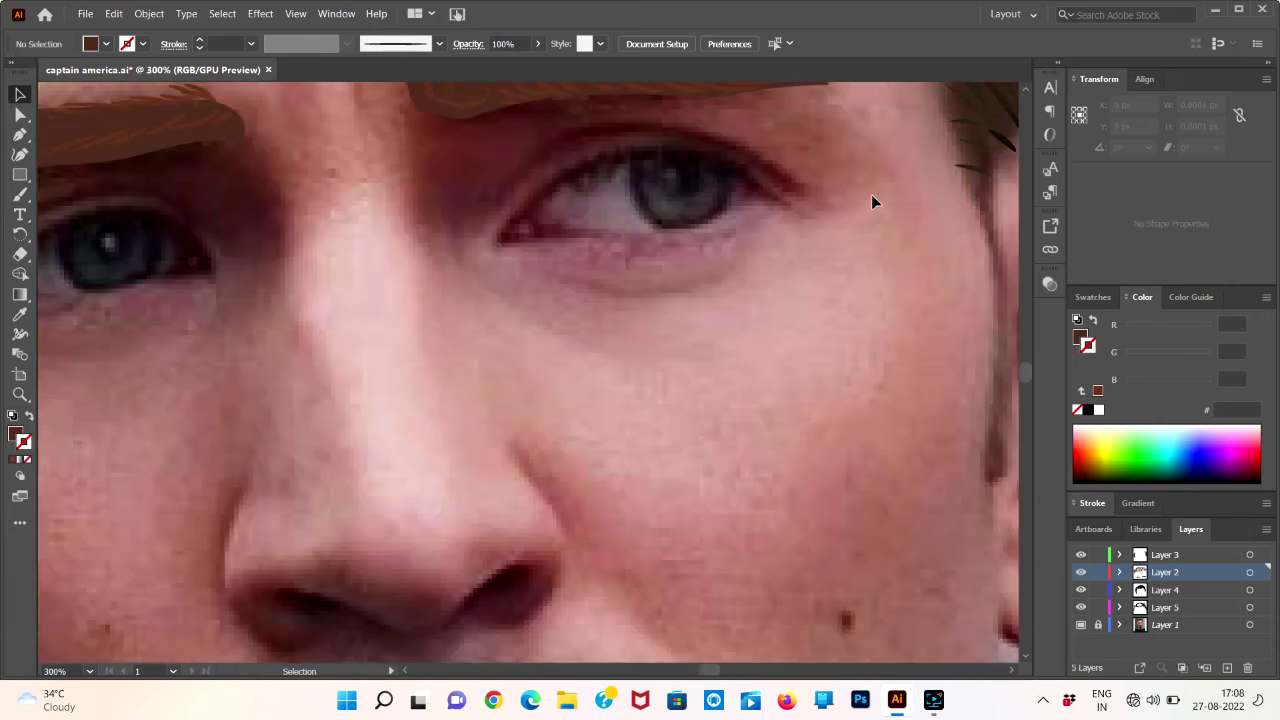
pyautogui.scroll(5, 871, 194)
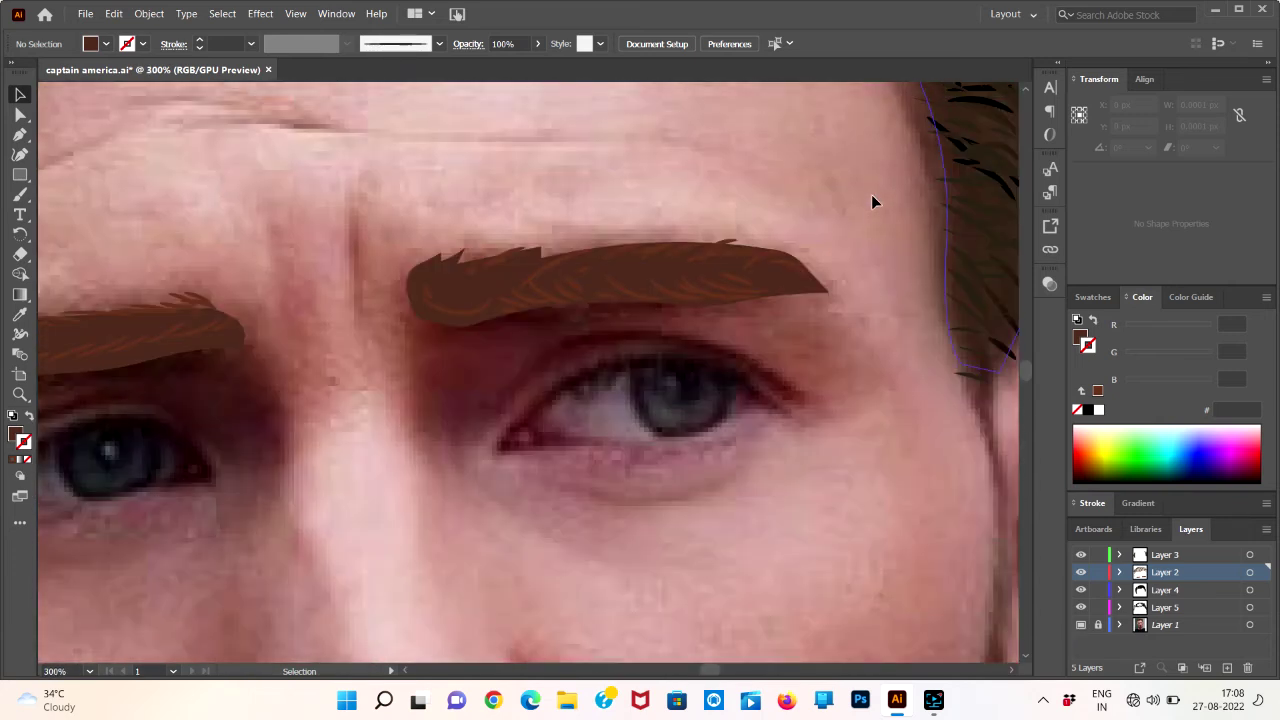
# - Thin the right-hand eyebrow to about 17.3 px tall
pyautogui.click(795, 289)
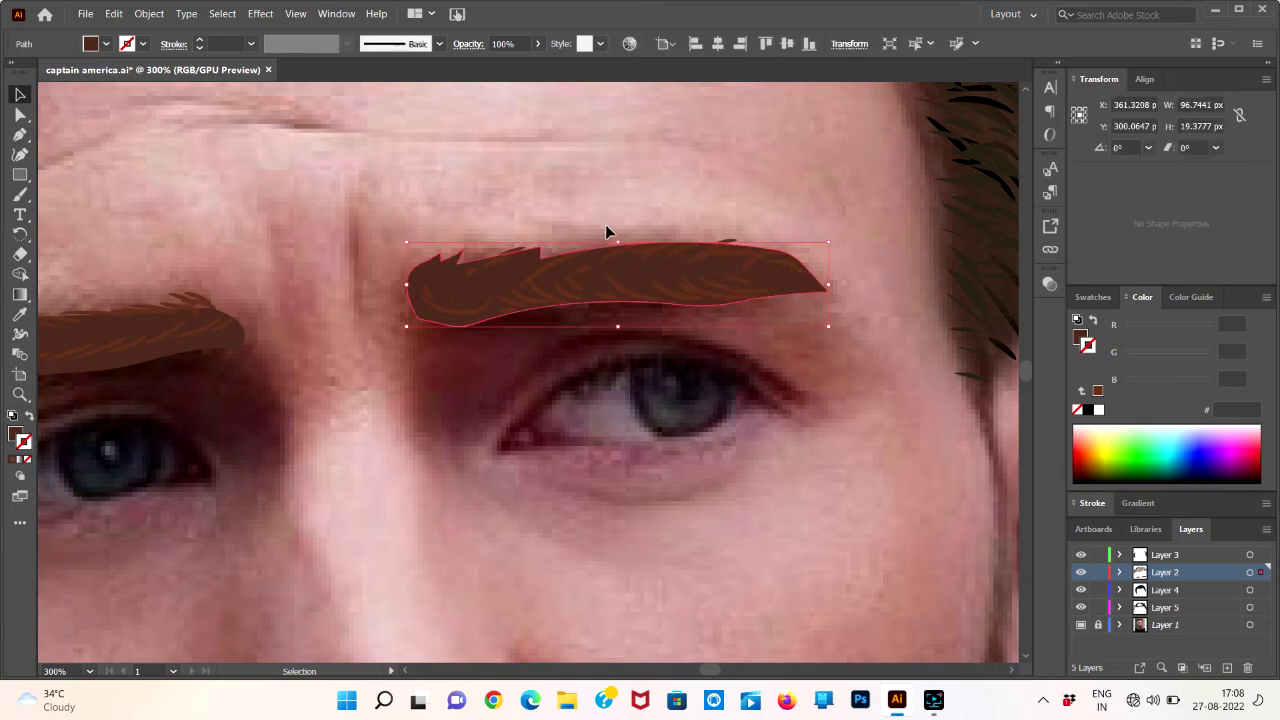
pyautogui.moveTo(618, 242); pyautogui.dragTo(618, 254)
pyautogui.click(614, 251)
pyautogui.click(633, 212)
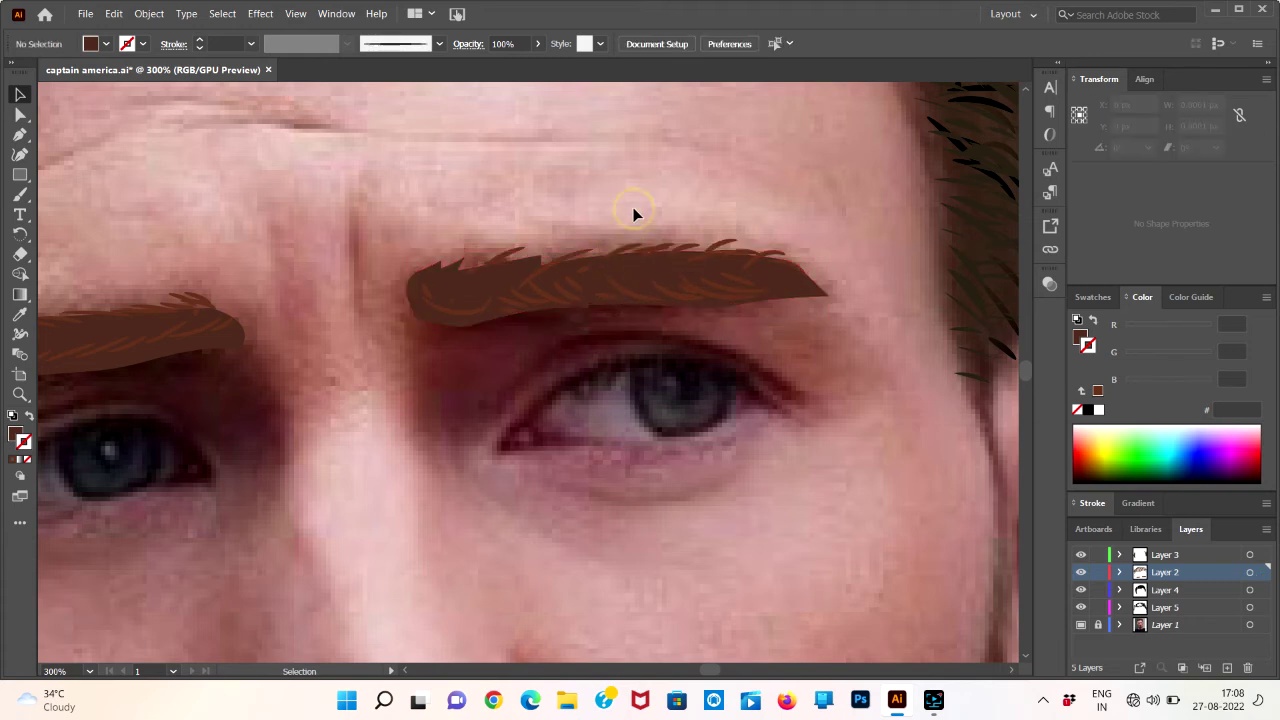
# - Thin the left eyebrow to about 16.7 px, then toggle the reference photo to compare
pyautogui.hscroll(-5, 647, 199)
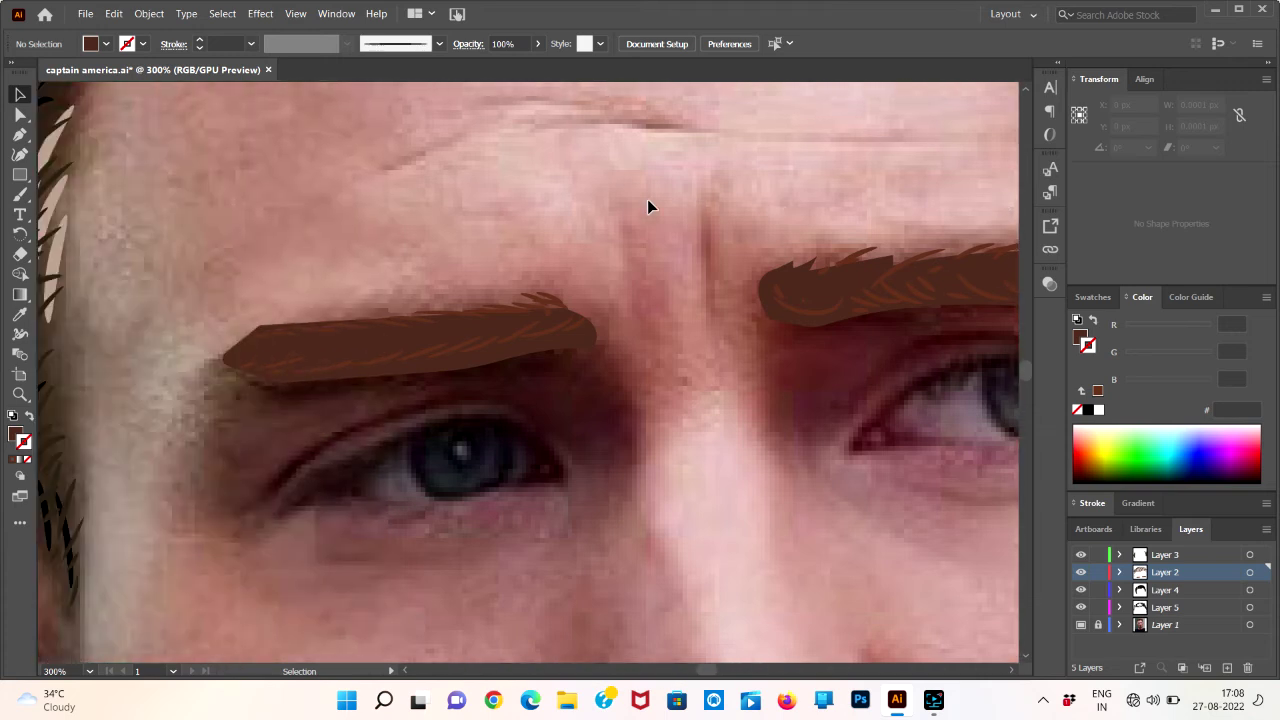
pyautogui.click(538, 342)
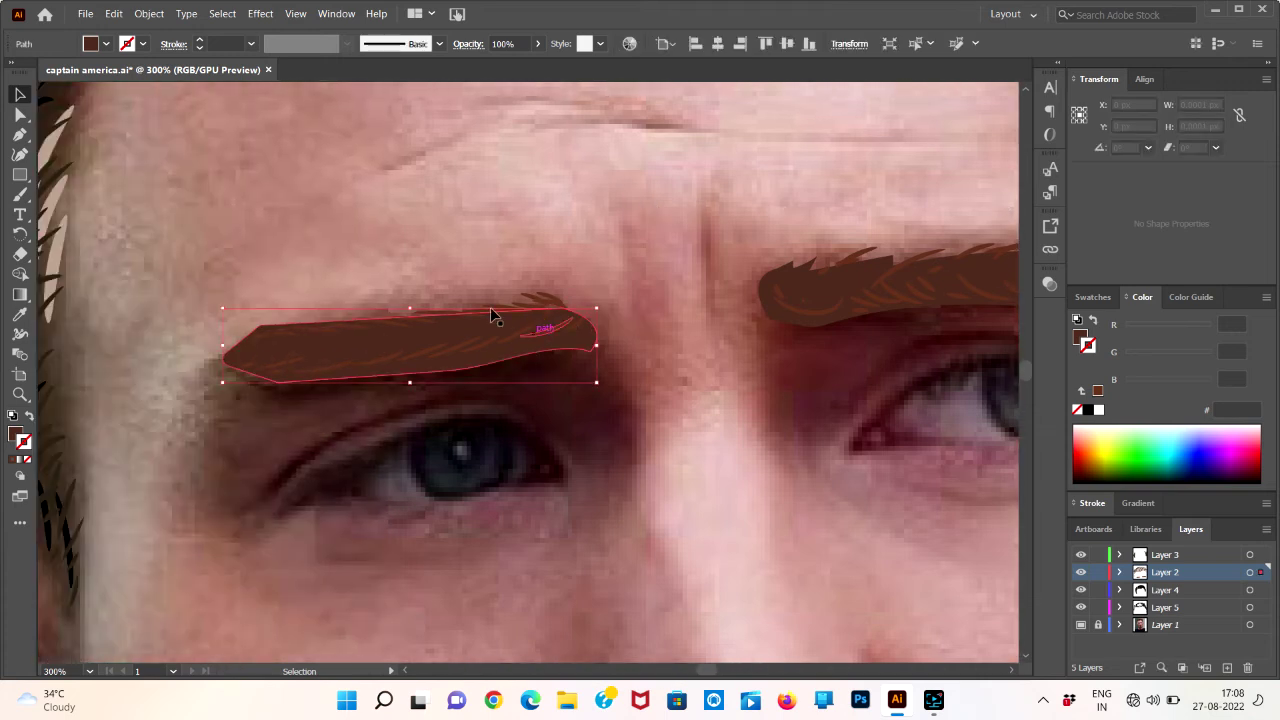
pyautogui.moveTo(411, 307)
pyautogui.mouseDown()
pyautogui.moveTo(415, 317)
pyautogui.moveTo(414, 306)
pyautogui.mouseUp()
pyautogui.click(413, 259)
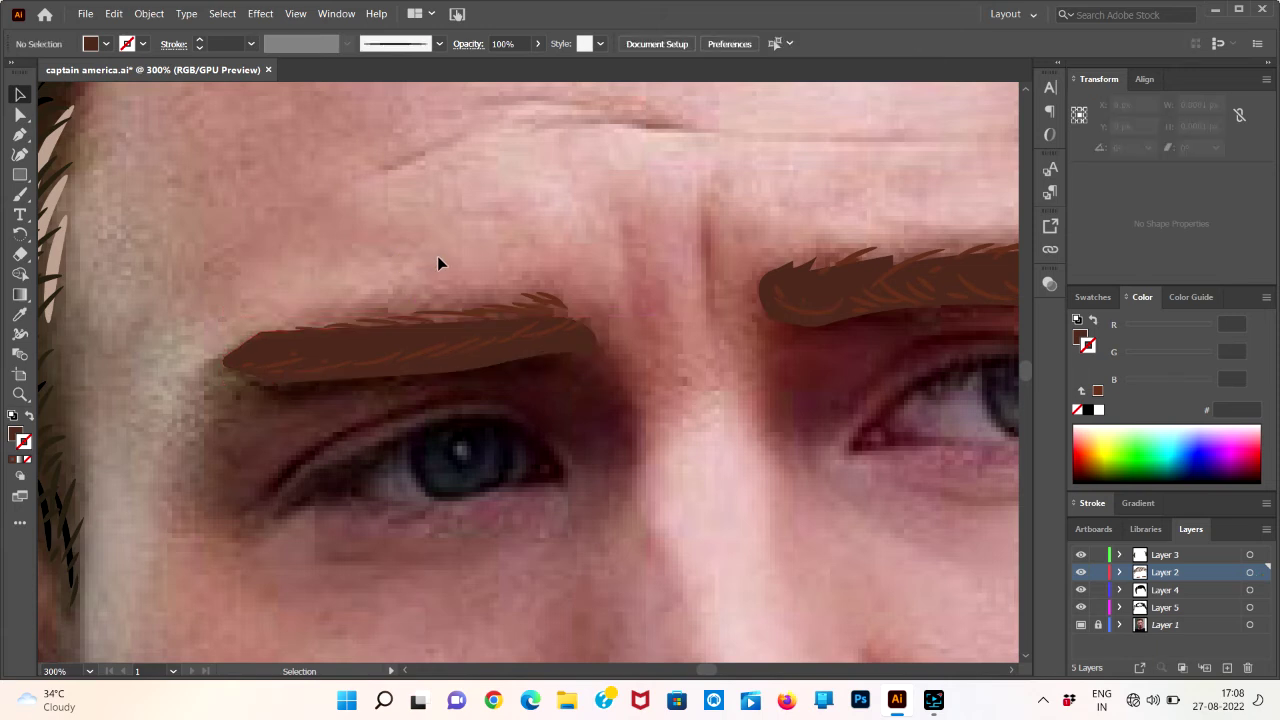
pyautogui.hotkey('ctrl', '0')
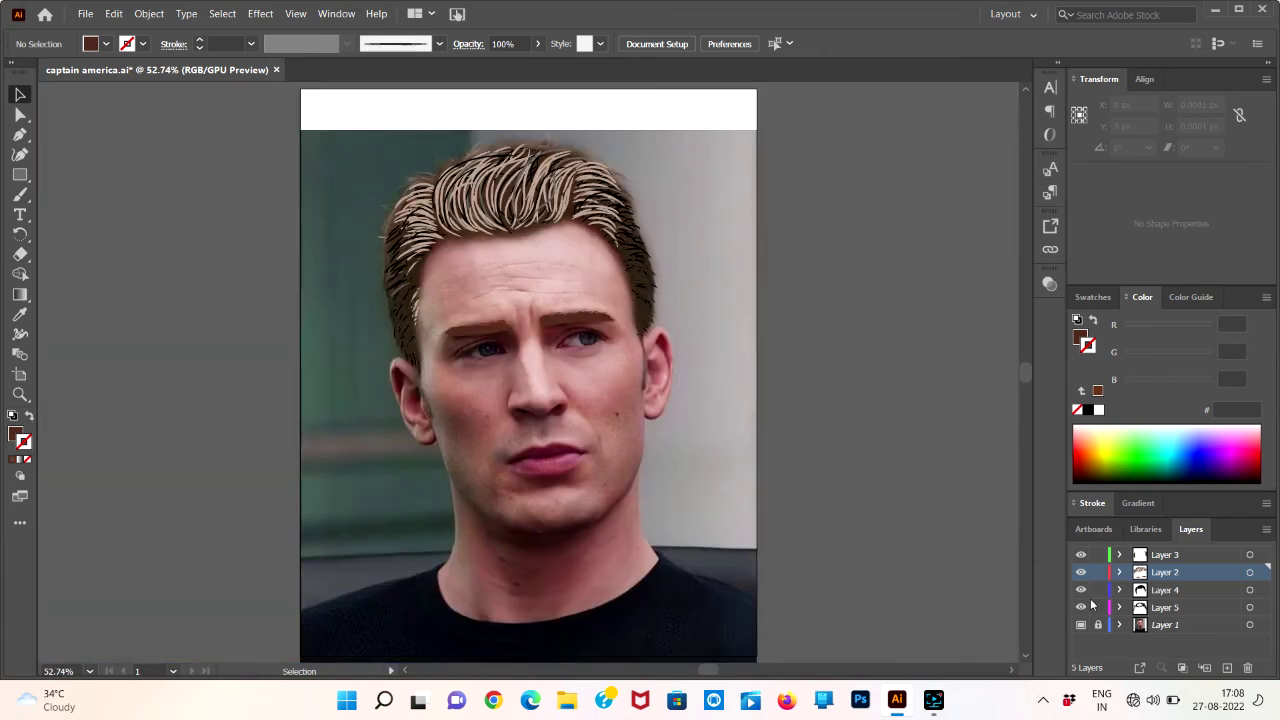
pyautogui.click(1080, 625)
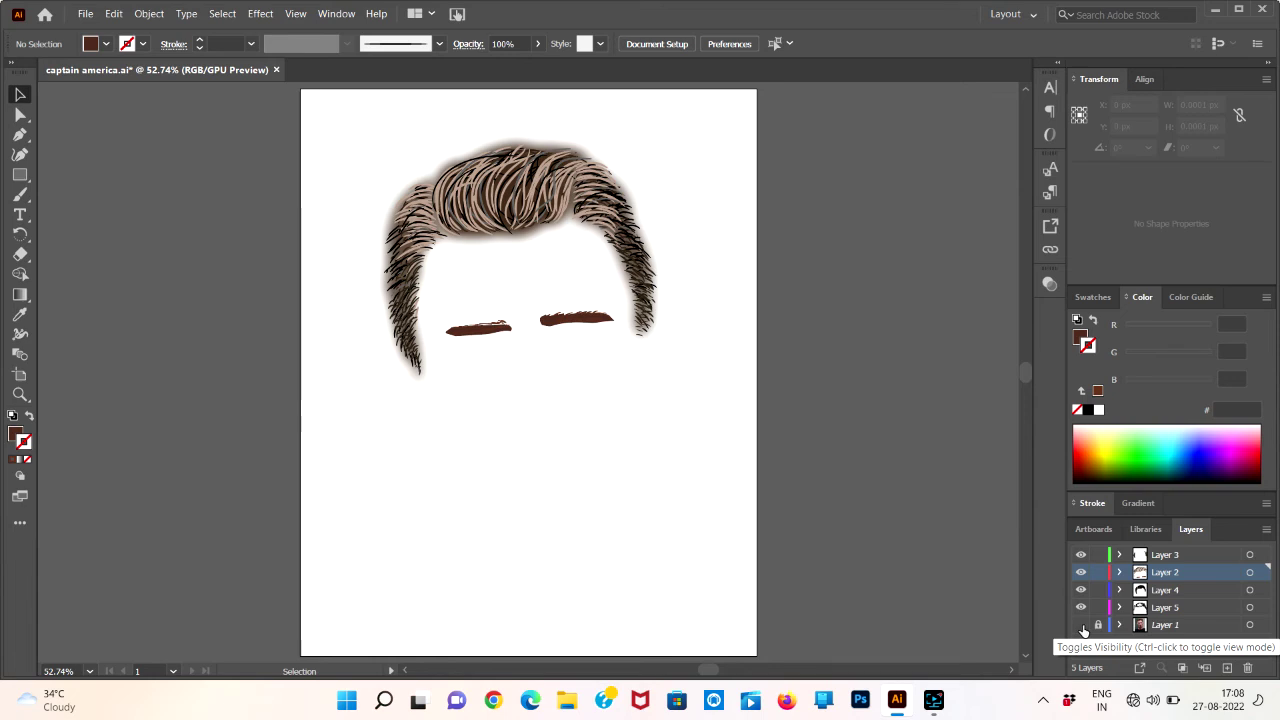
pyautogui.click(1080, 625)
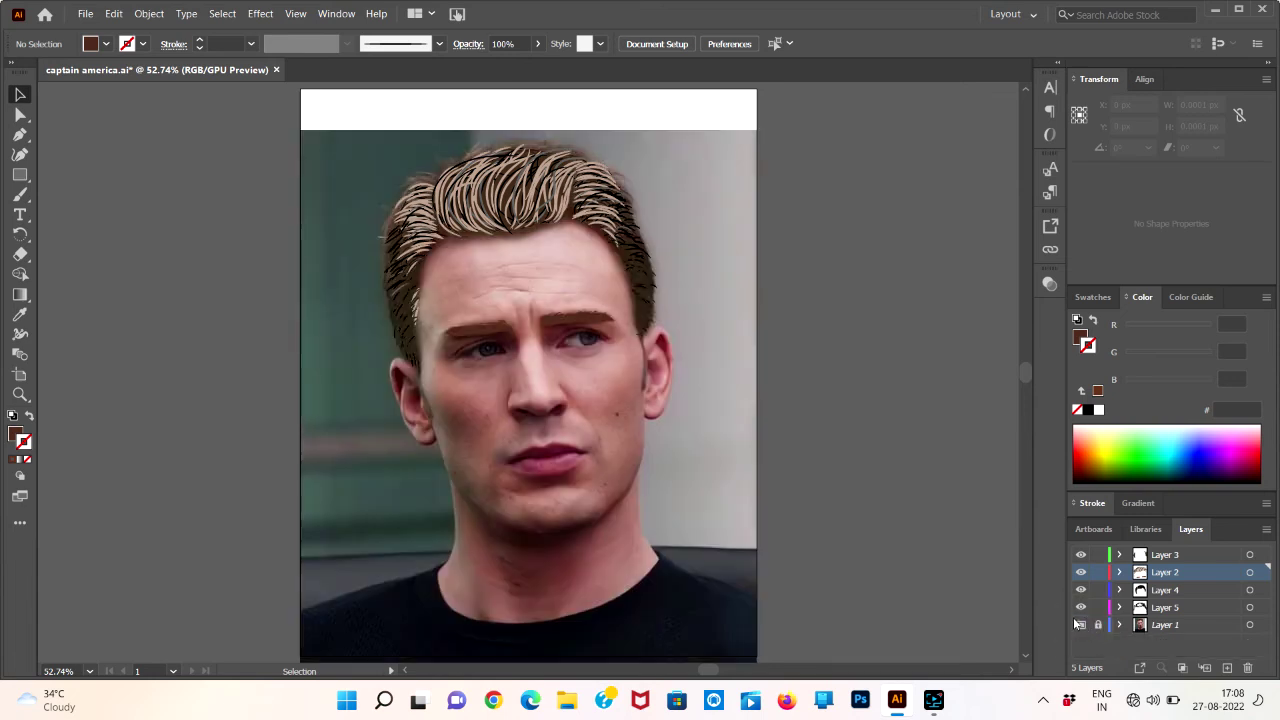
# - Move small hair-stroke pieces down onto the top edge of the left eyebrow
pyautogui.hotkey('ctrl', '+')
pyautogui.hotkey('ctrl', '+')
pyautogui.hotkey('ctrl', '+')
pyautogui.hotkey('ctrl', '+')
pyautogui.hotkey('ctrl', '+')
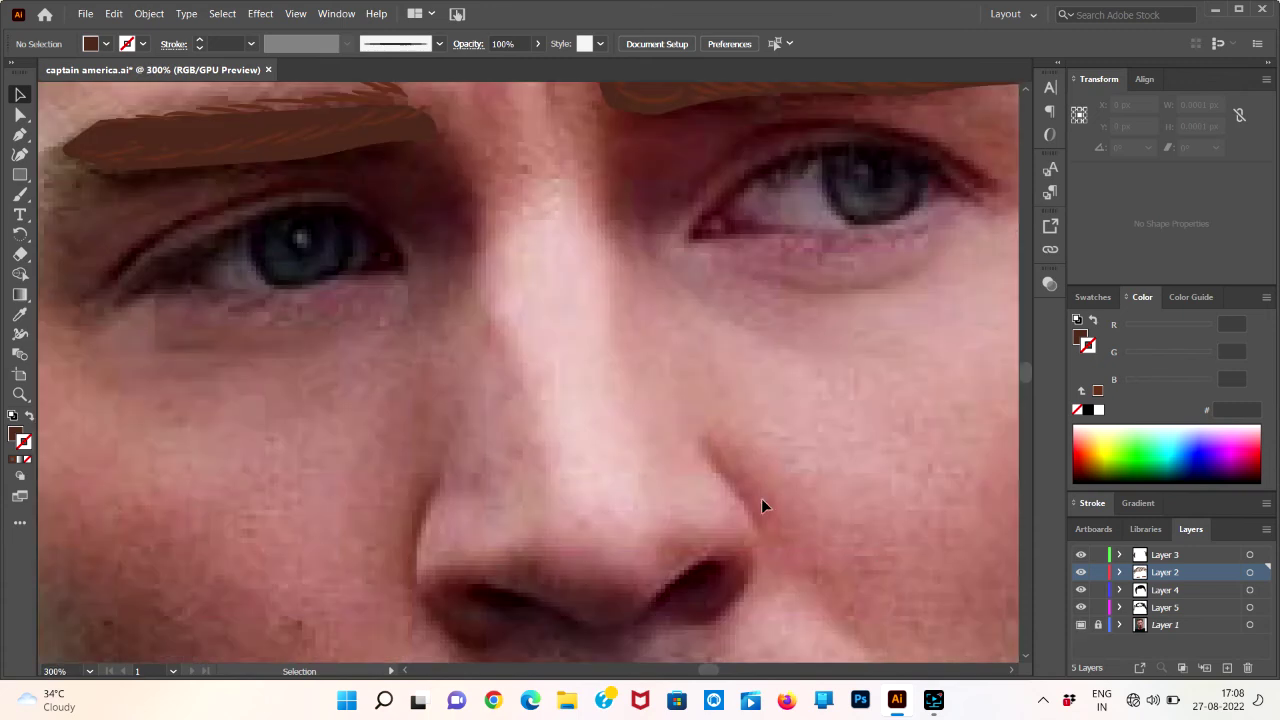
pyautogui.scroll(4, 576, 392)
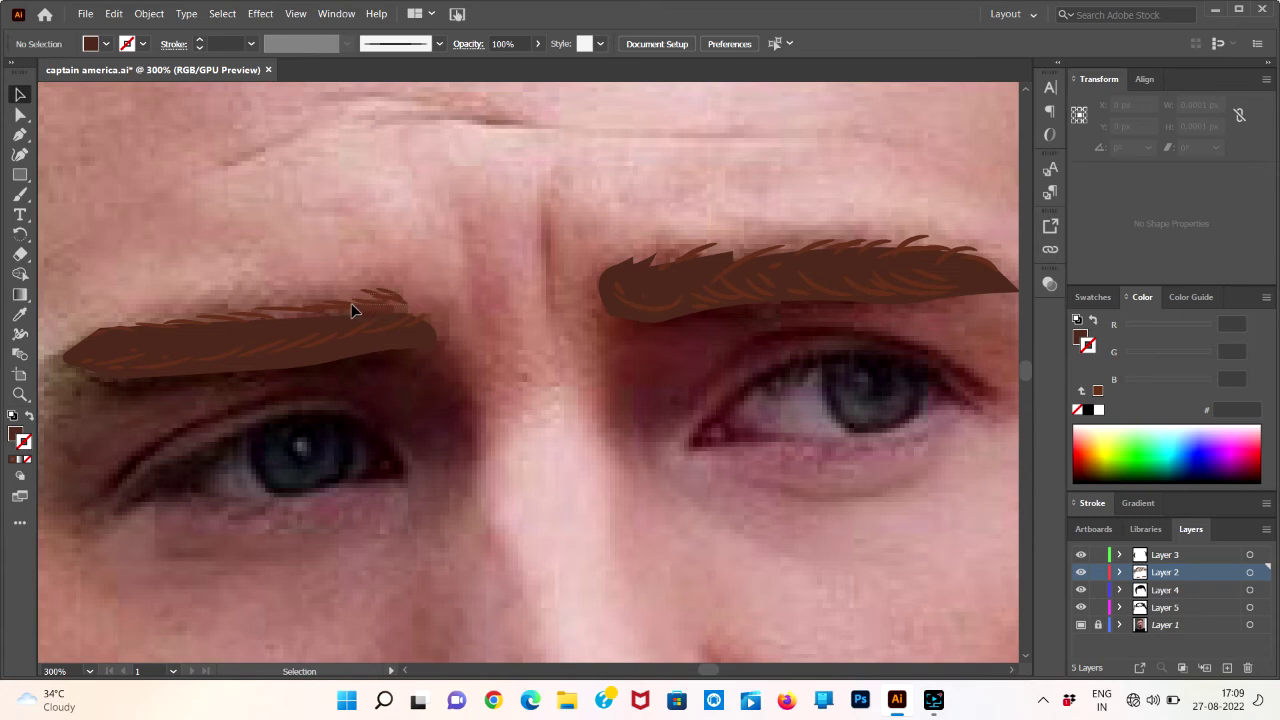
pyautogui.click(275, 310)
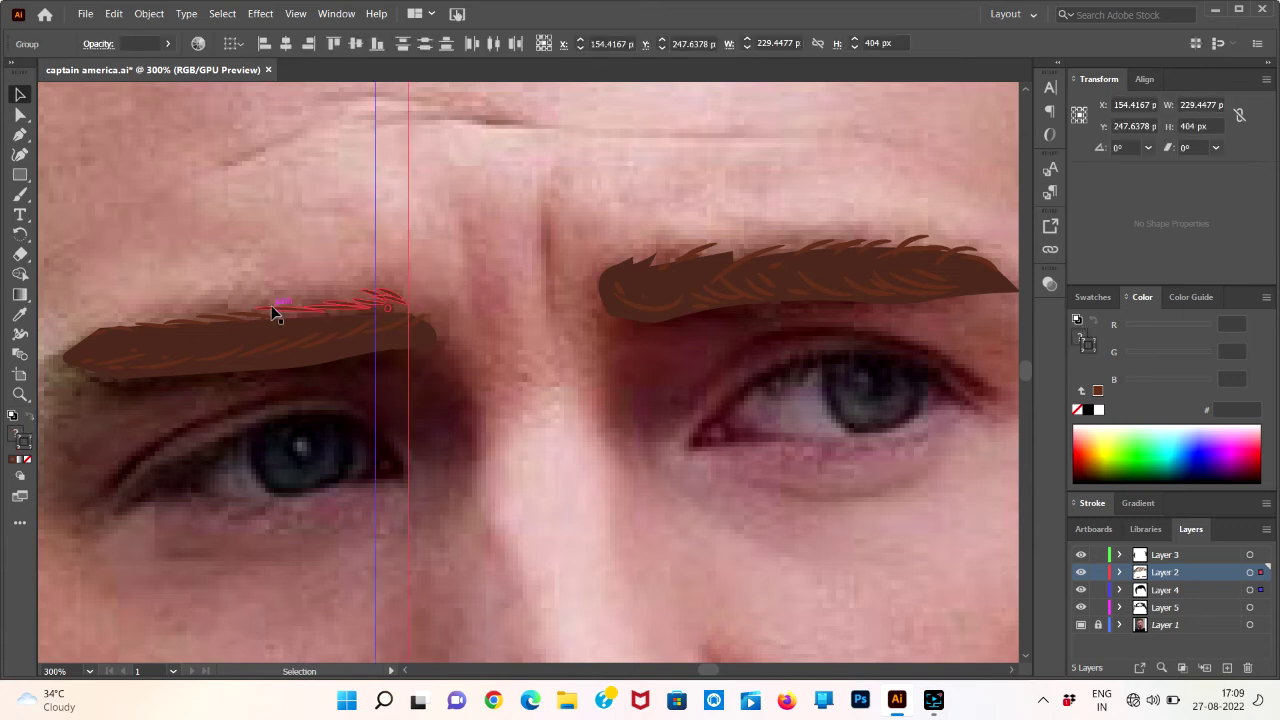
pyautogui.click(445, 276)
pyautogui.moveTo(397, 297)
pyautogui.mouseDown()
pyautogui.moveTo(400, 318)
pyautogui.moveTo(370, 323)
pyautogui.mouseUp()
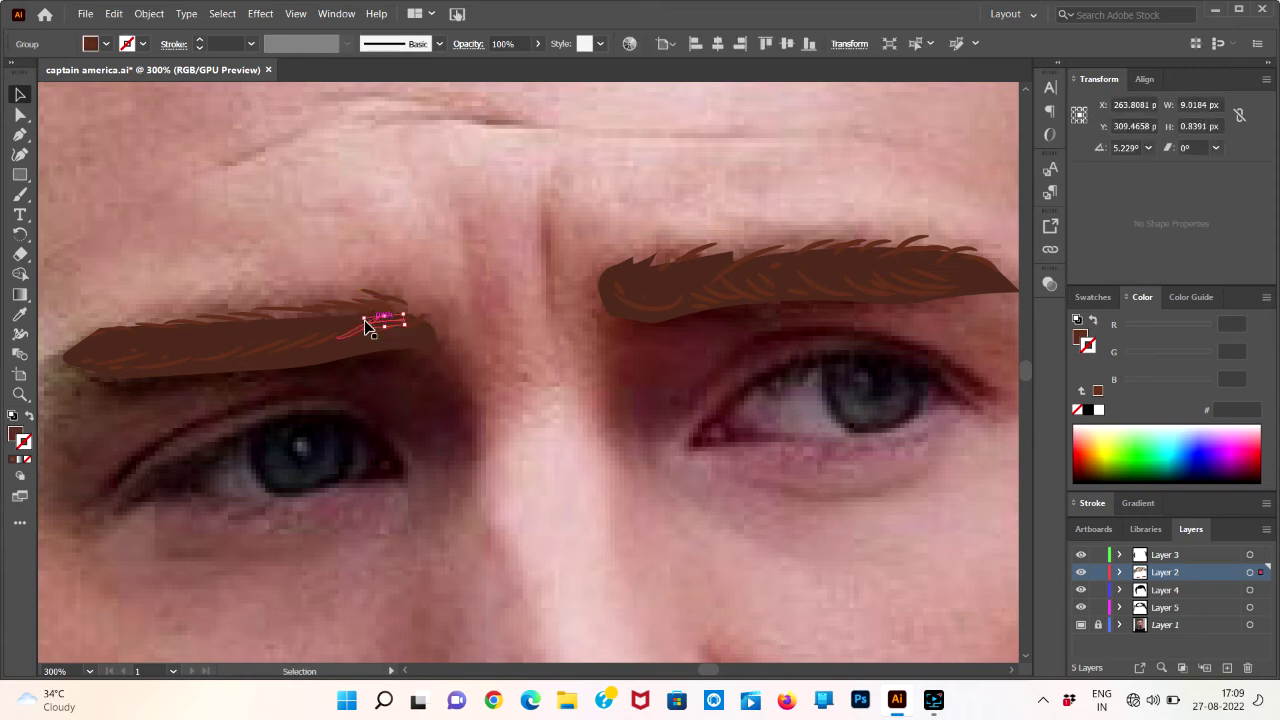
pyautogui.moveTo(369, 322); pyautogui.dragTo(312, 320)
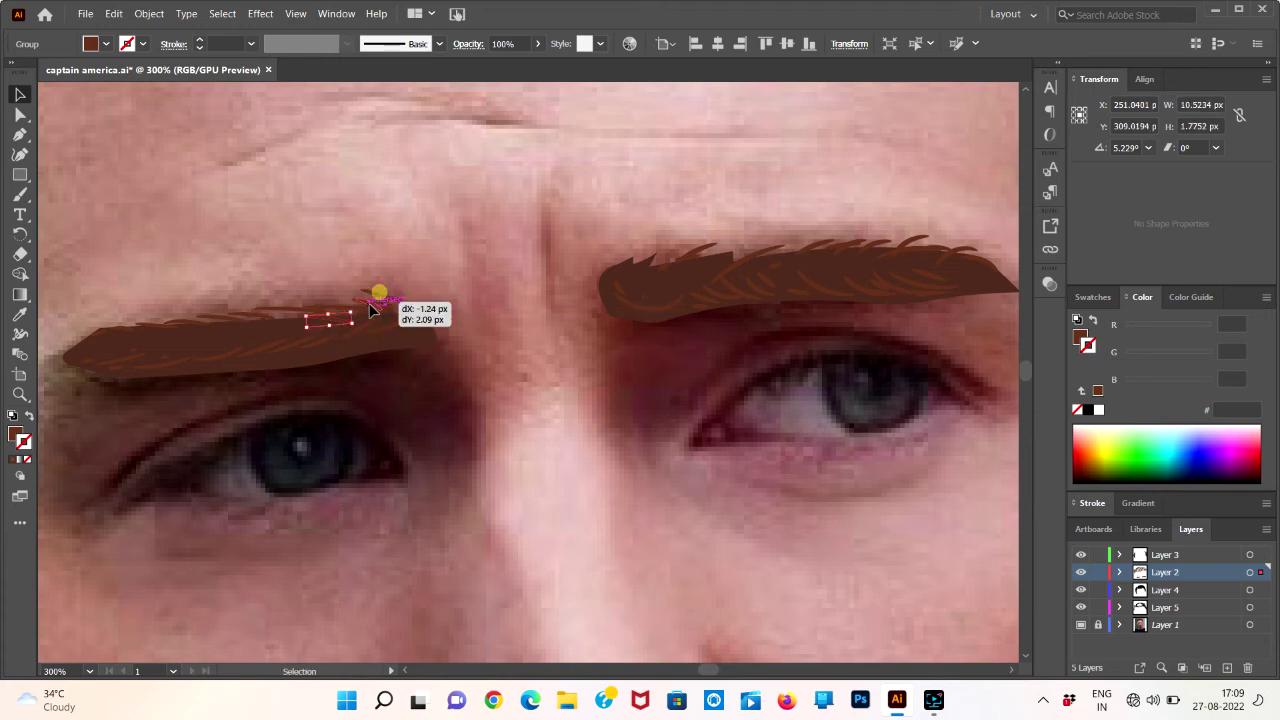
pyautogui.moveTo(380, 297); pyautogui.dragTo(377, 347)
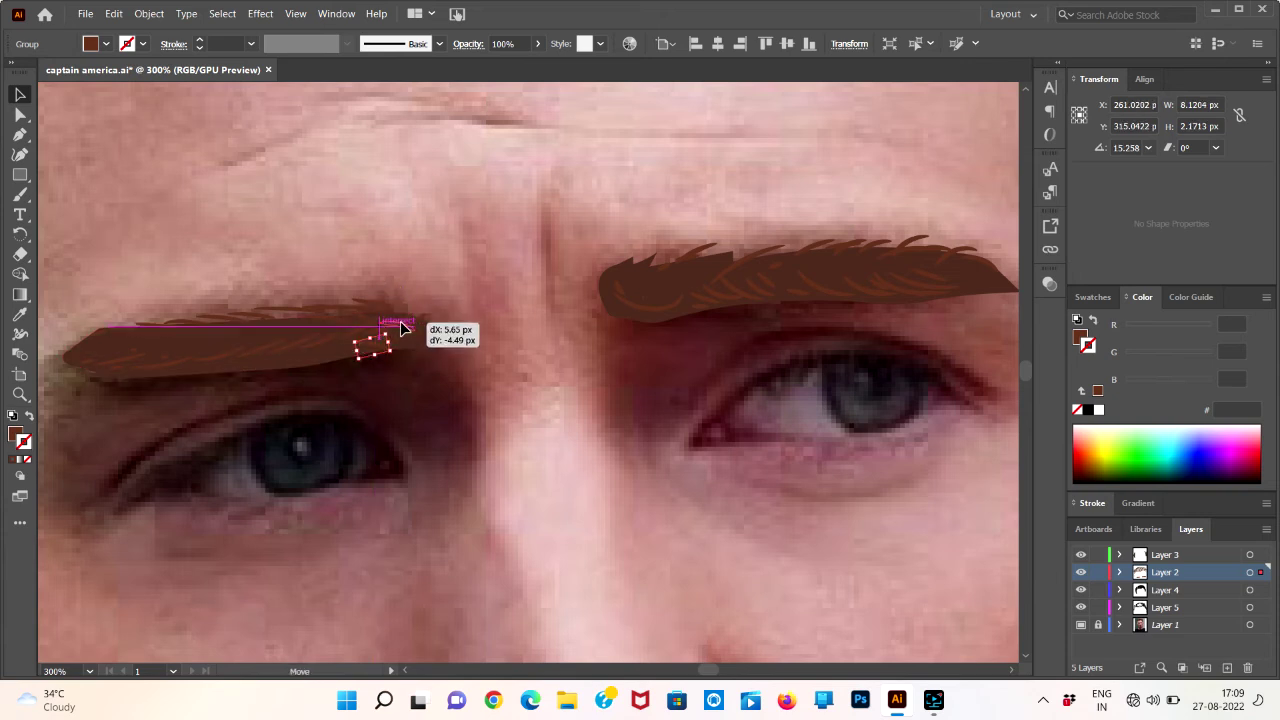
pyautogui.moveTo(377, 347); pyautogui.dragTo(393, 322)
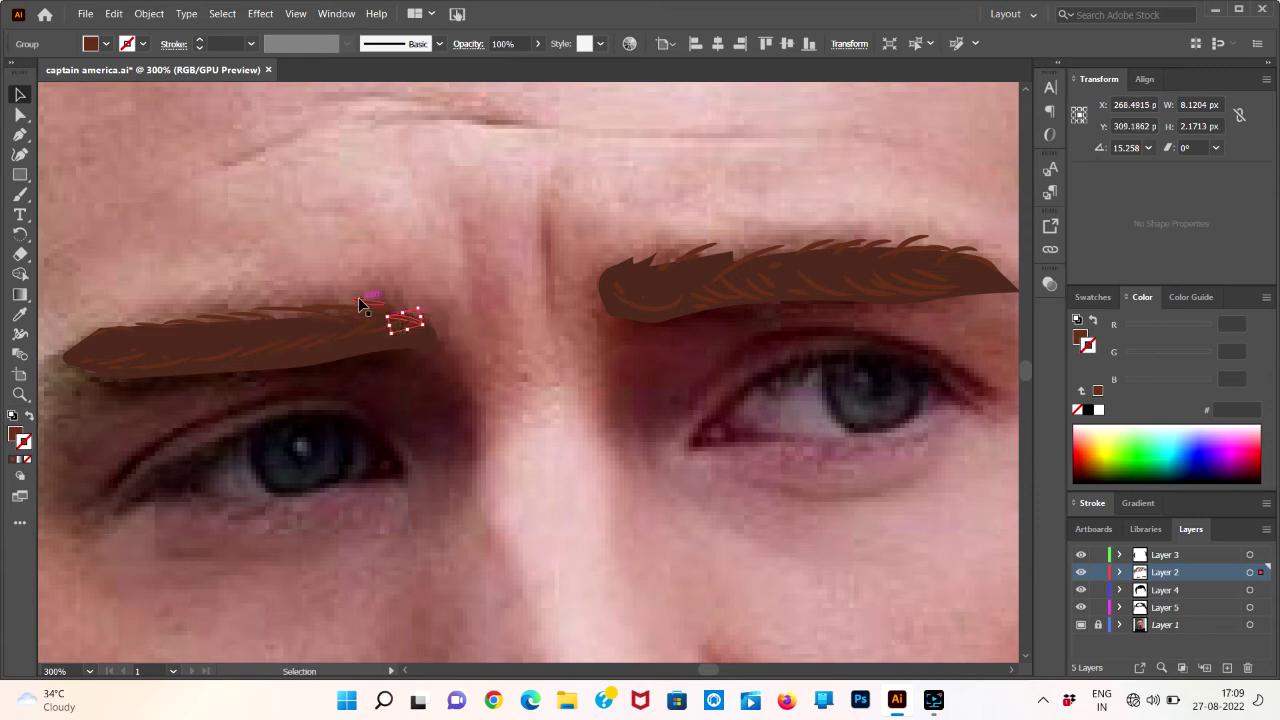
# - Reposition several more hair pieces along the left eyebrow
pyautogui.moveTo(294, 306)
pyautogui.mouseDown()
pyautogui.moveTo(288, 328)
pyautogui.moveTo(251, 314)
pyautogui.moveTo(255, 330)
pyautogui.mouseUp()
pyautogui.keyDown('shift'); pyautogui.click(254, 330); pyautogui.keyUp('shift')
pyautogui.click(263, 288)
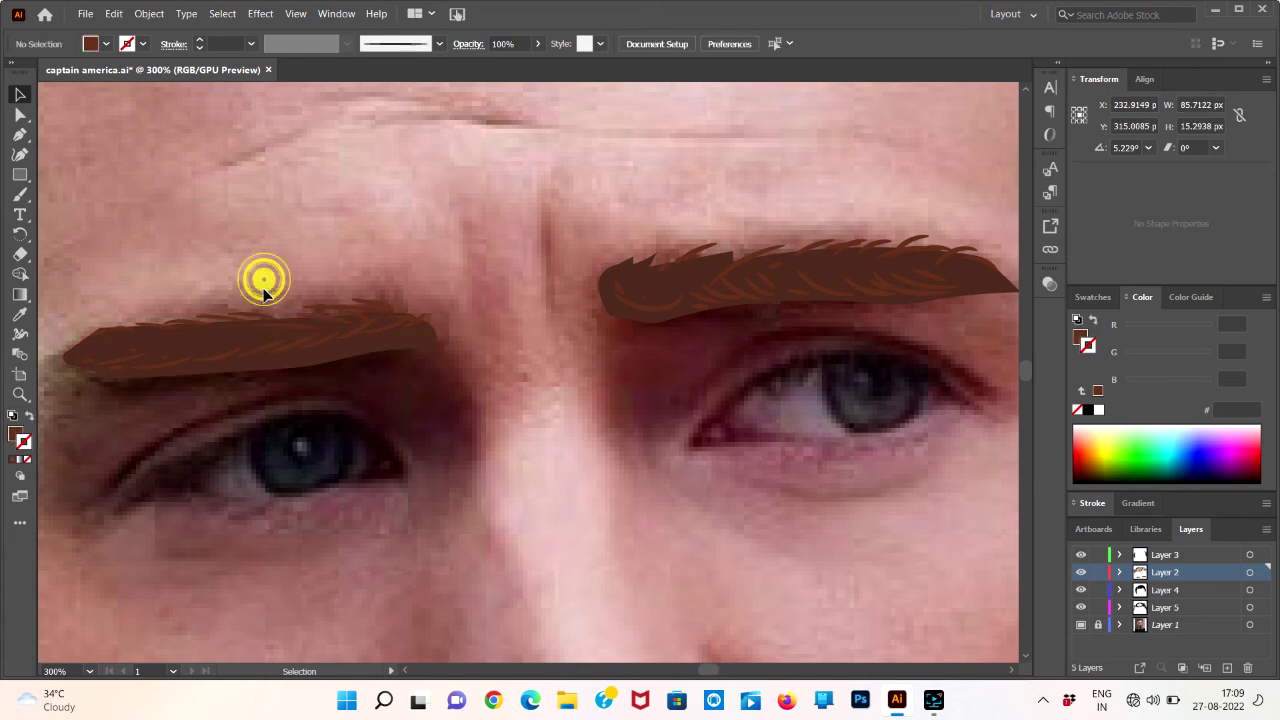
pyautogui.moveTo(257, 321); pyautogui.dragTo(211, 326)
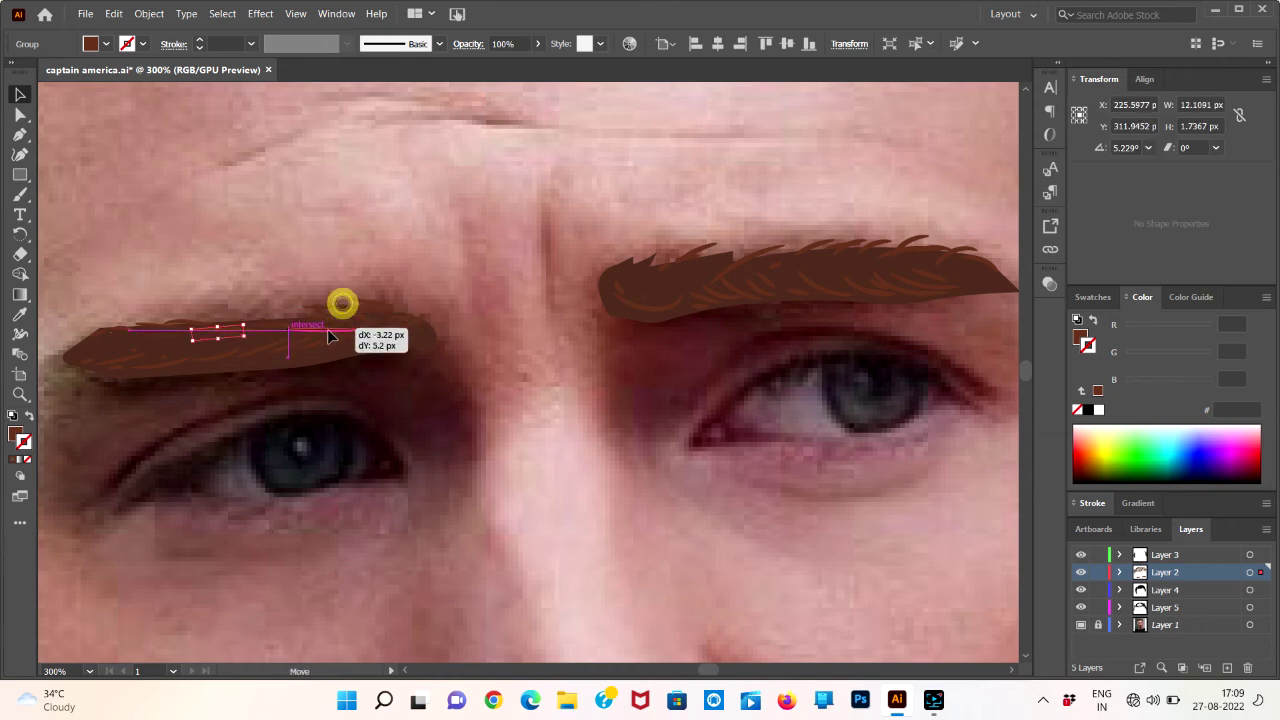
pyautogui.moveTo(343, 308); pyautogui.dragTo(292, 362)
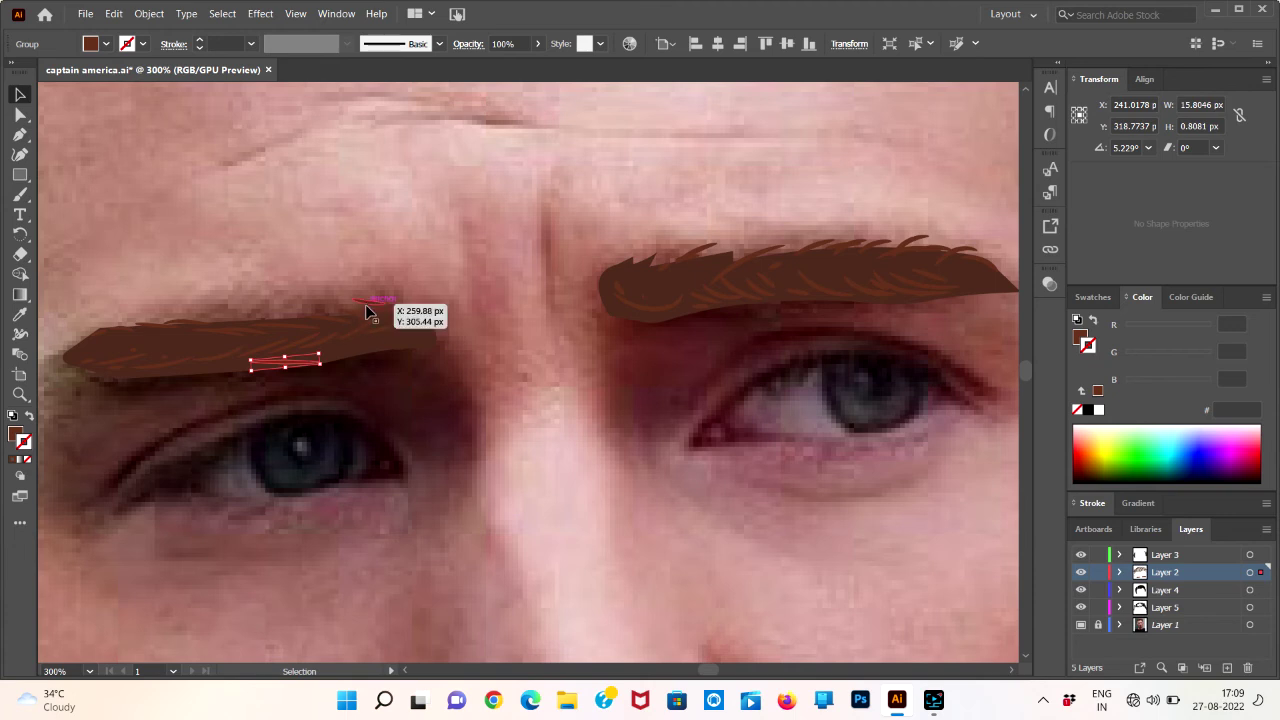
pyautogui.moveTo(375, 317)
pyautogui.mouseDown()
pyautogui.moveTo(388, 334)
pyautogui.moveTo(337, 337)
pyautogui.mouseUp()
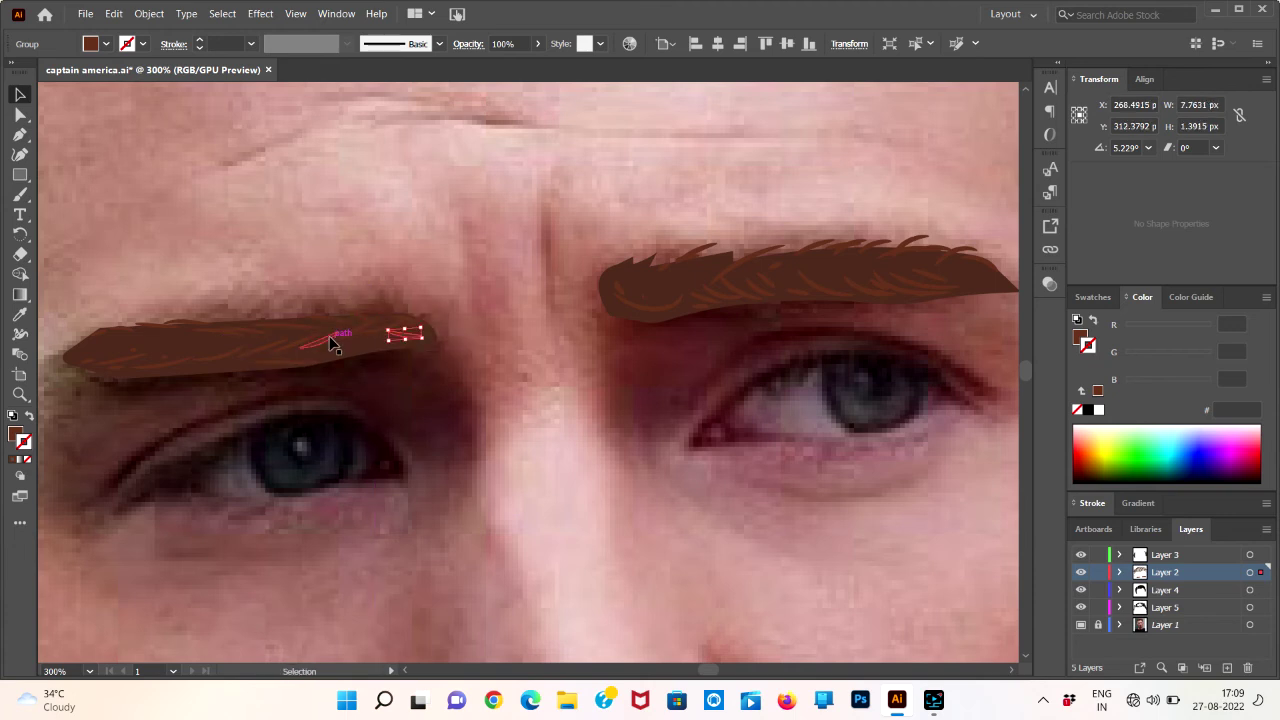
# - Try moving the left eyebrow shape down about 10 px, undo it, and isolate the hair stroke group
pyautogui.click(341, 335)
pyautogui.press('a')
pyautogui.click(357, 295)
pyautogui.click(363, 307)
pyautogui.press('v')
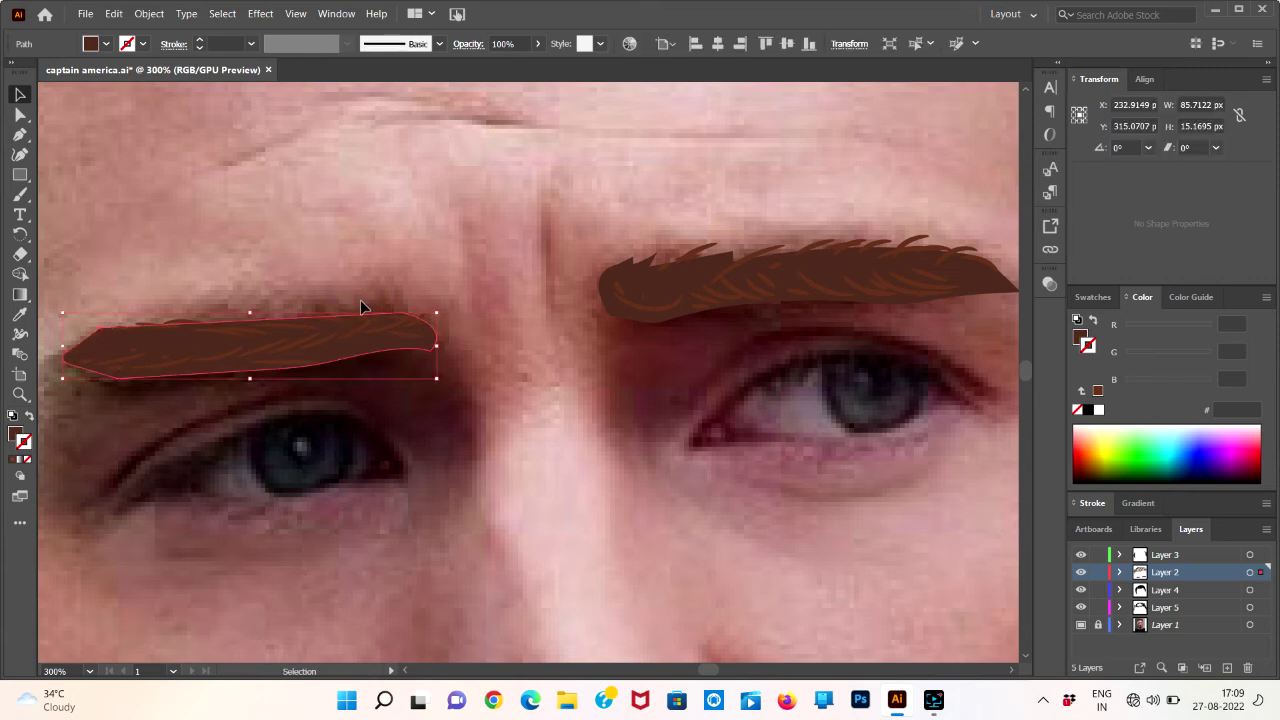
pyautogui.moveTo(346, 328); pyautogui.dragTo(348, 338)
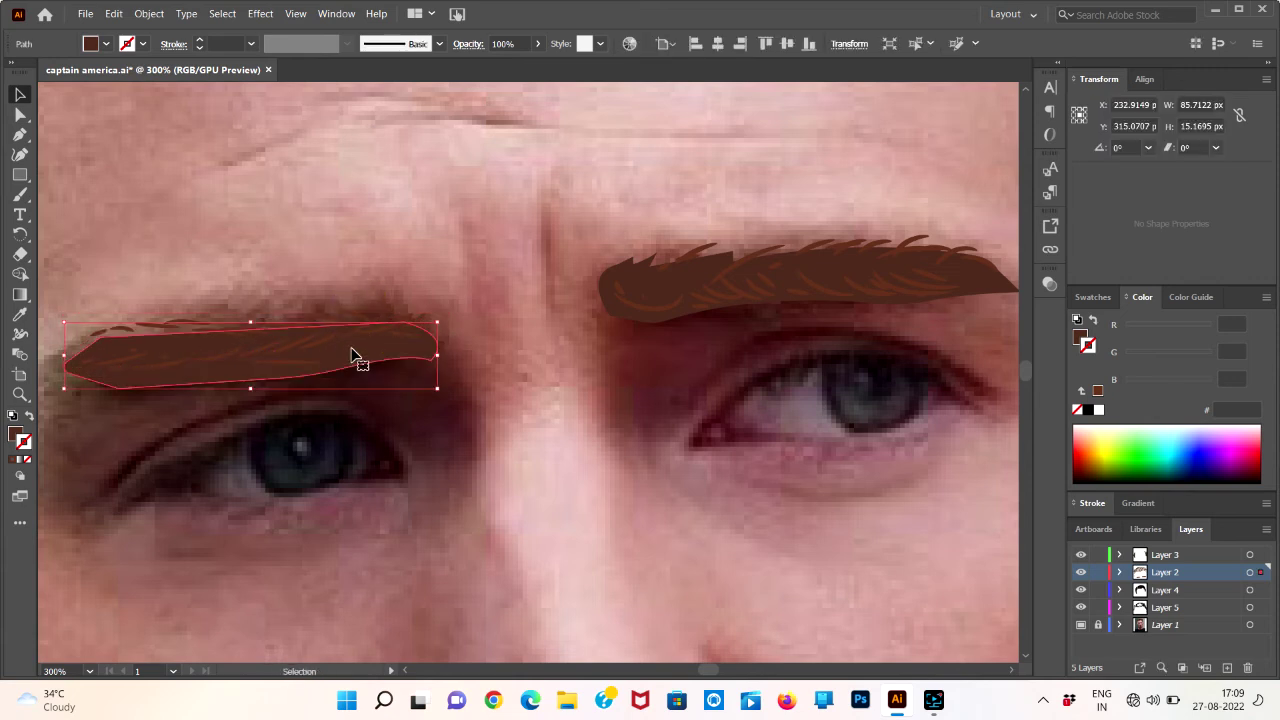
pyautogui.hotkey('ctrl', 'z')
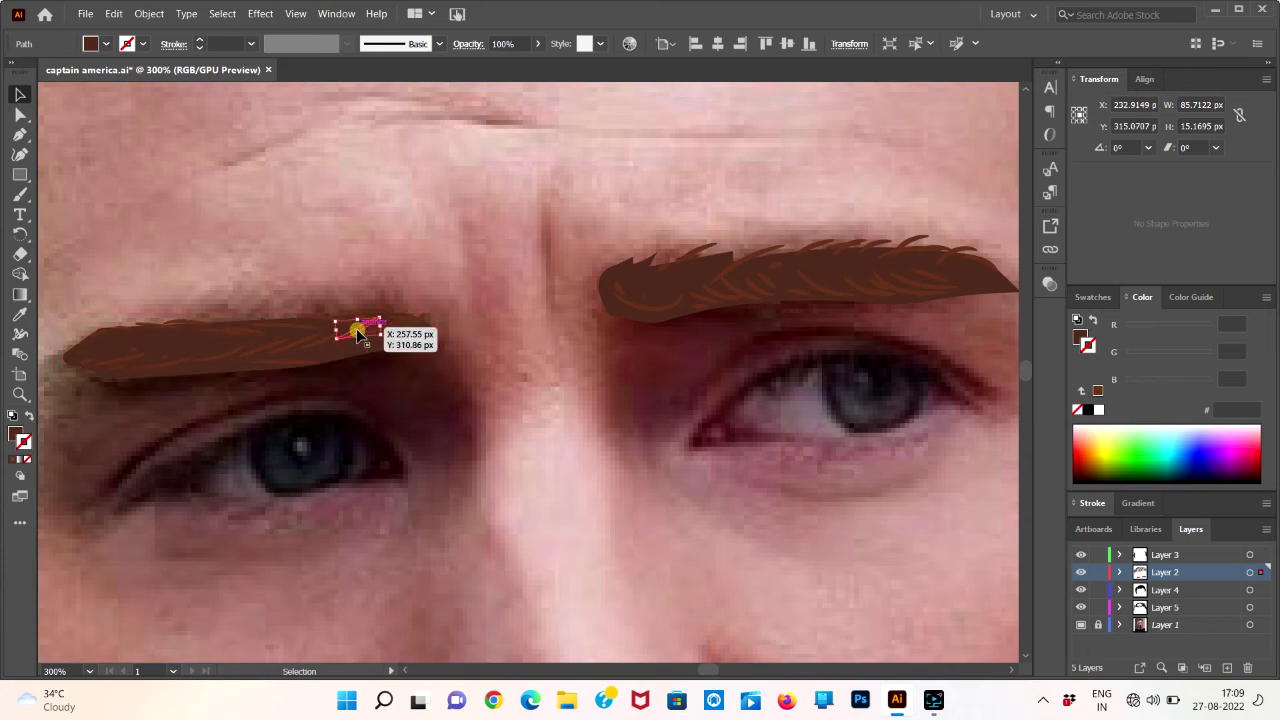
pyautogui.doubleClick(357, 338)
pyautogui.click(415, 309)
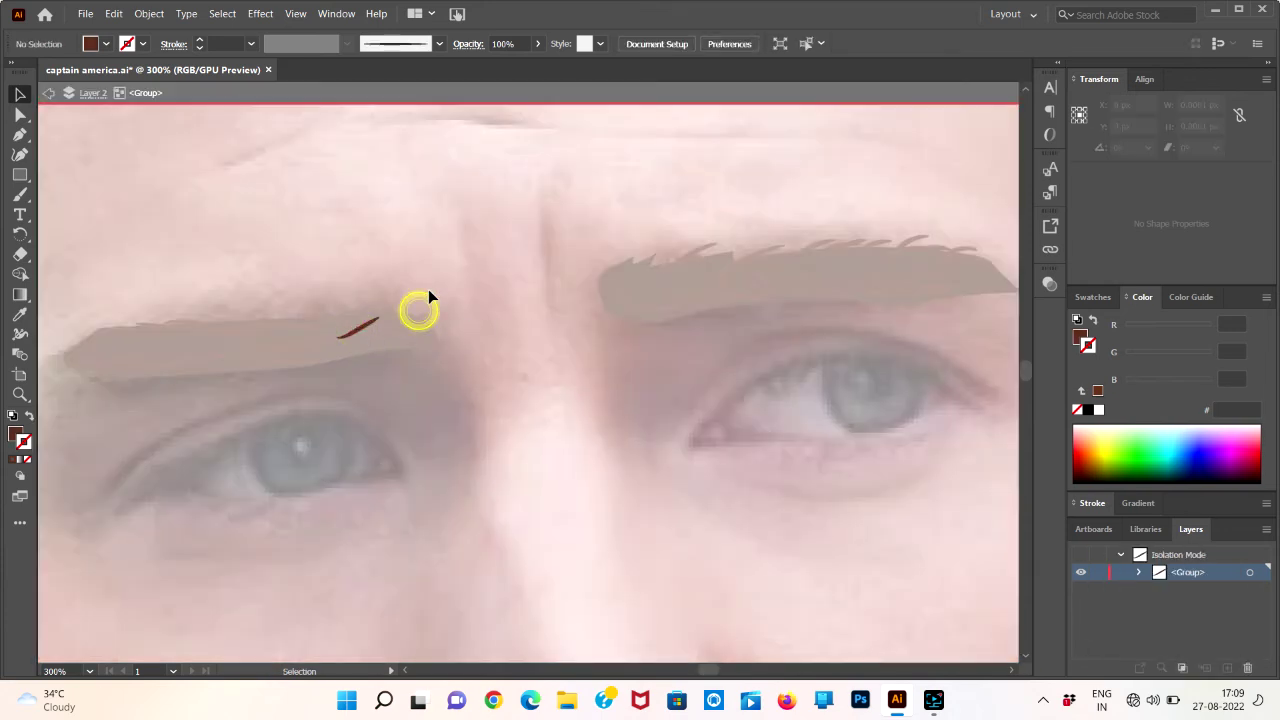
pyautogui.moveTo(584, 410); pyautogui.dragTo(569, 374)
pyautogui.click(48, 93)
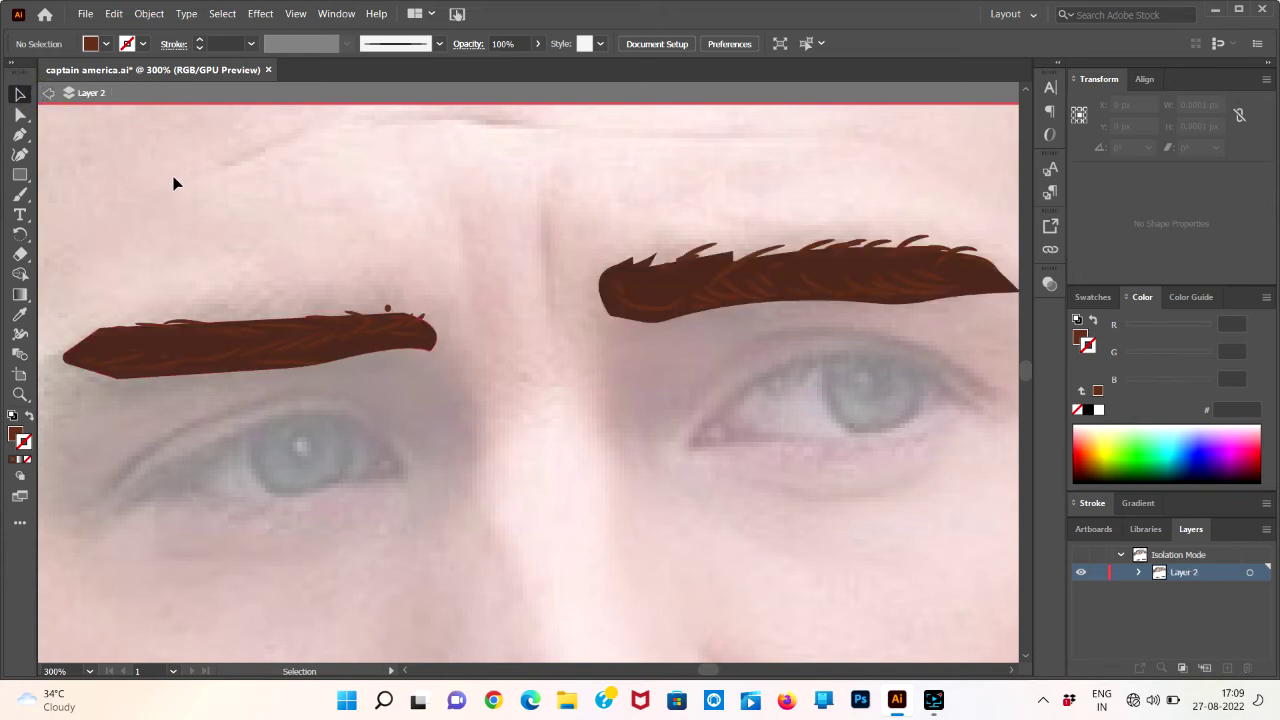
pyautogui.click(47, 94)
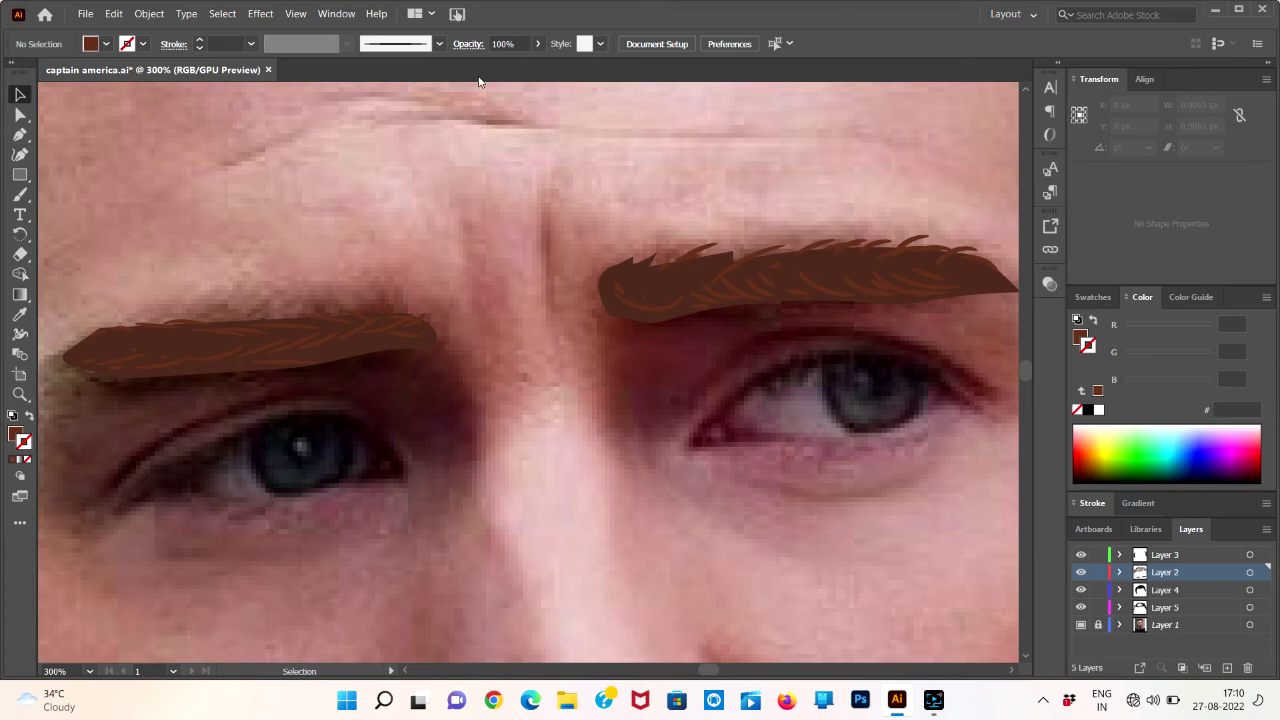
# - Shift the left eyebrow hair strokes slightly down and fine-tune one stroke's position
pyautogui.moveTo(343, 346)
pyautogui.mouseDown()
pyautogui.moveTo(330, 362)
pyautogui.moveTo(245, 357)
pyautogui.mouseUp()
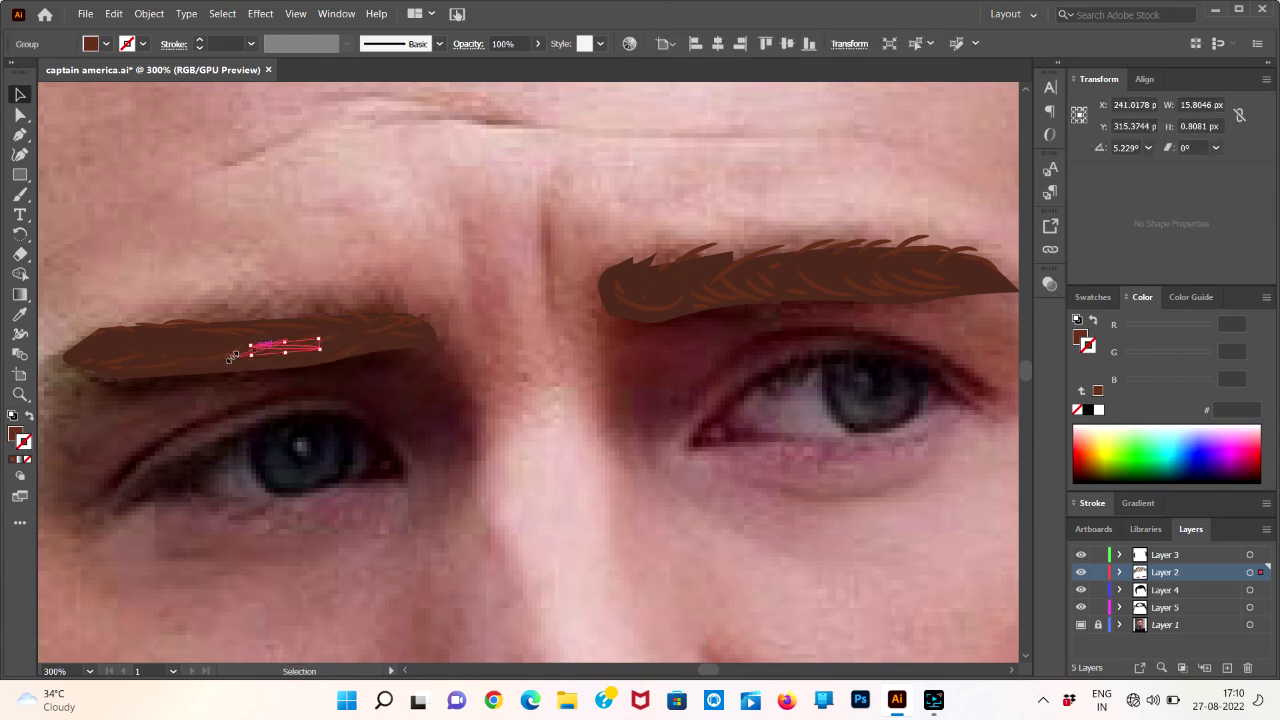
pyautogui.moveTo(247, 361)
pyautogui.mouseDown()
pyautogui.moveTo(282, 373)
pyautogui.moveTo(250, 363)
pyautogui.mouseUp()
pyautogui.click(377, 255)
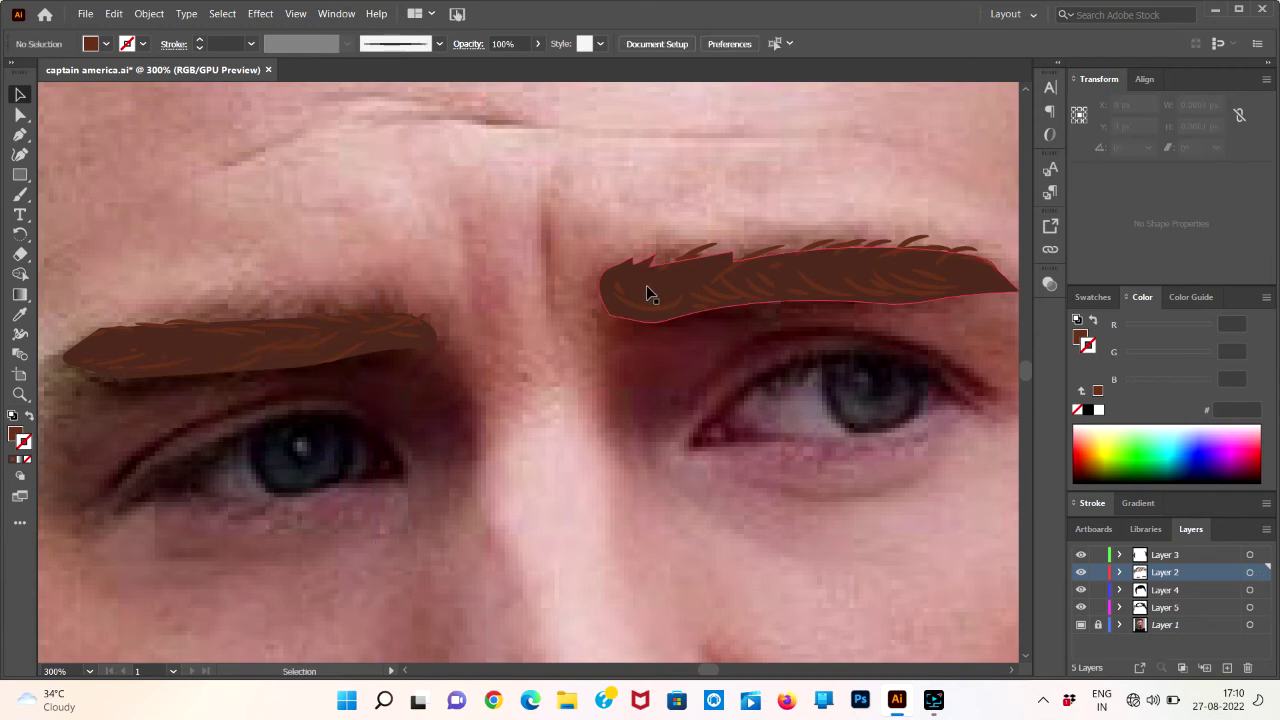
pyautogui.moveTo(653, 313); pyautogui.dragTo(682, 322)
pyautogui.click(494, 106)
# - Undo an accidental move of the right eyebrow
pyautogui.moveTo(835, 293); pyautogui.dragTo(815, 307)
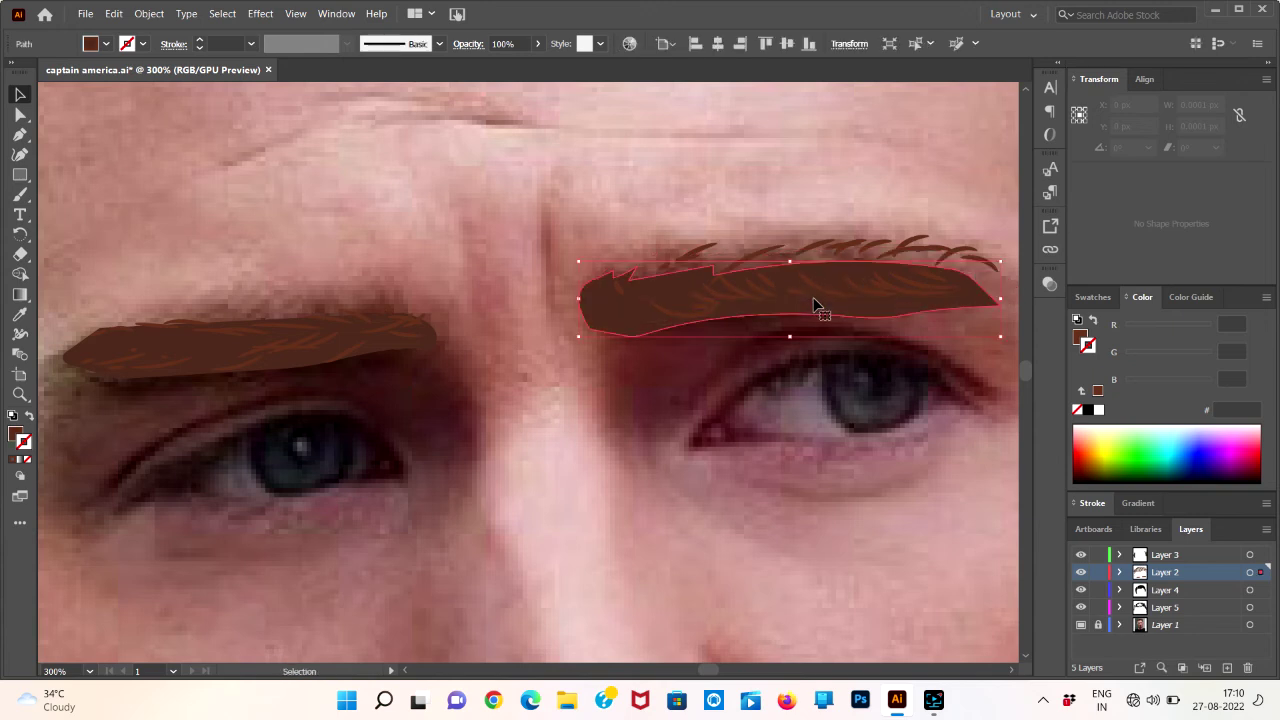
pyautogui.click(838, 233)
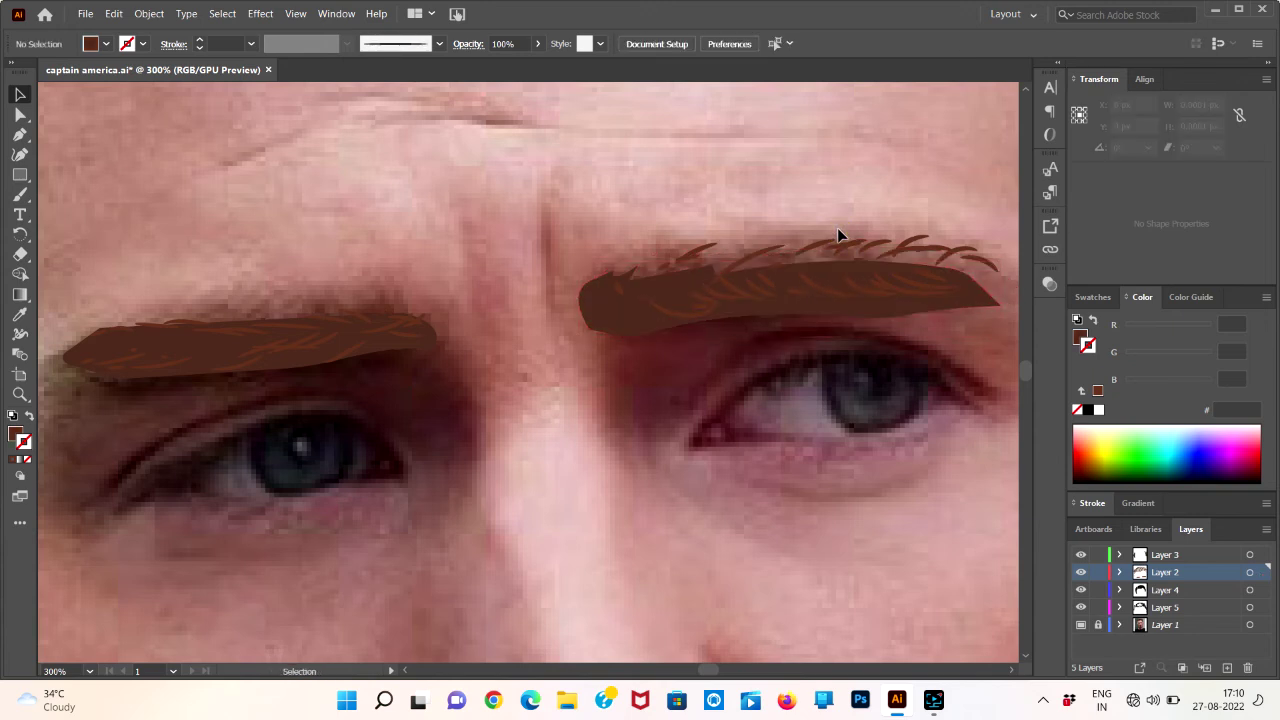
pyautogui.hotkey('ctrl', 'z')
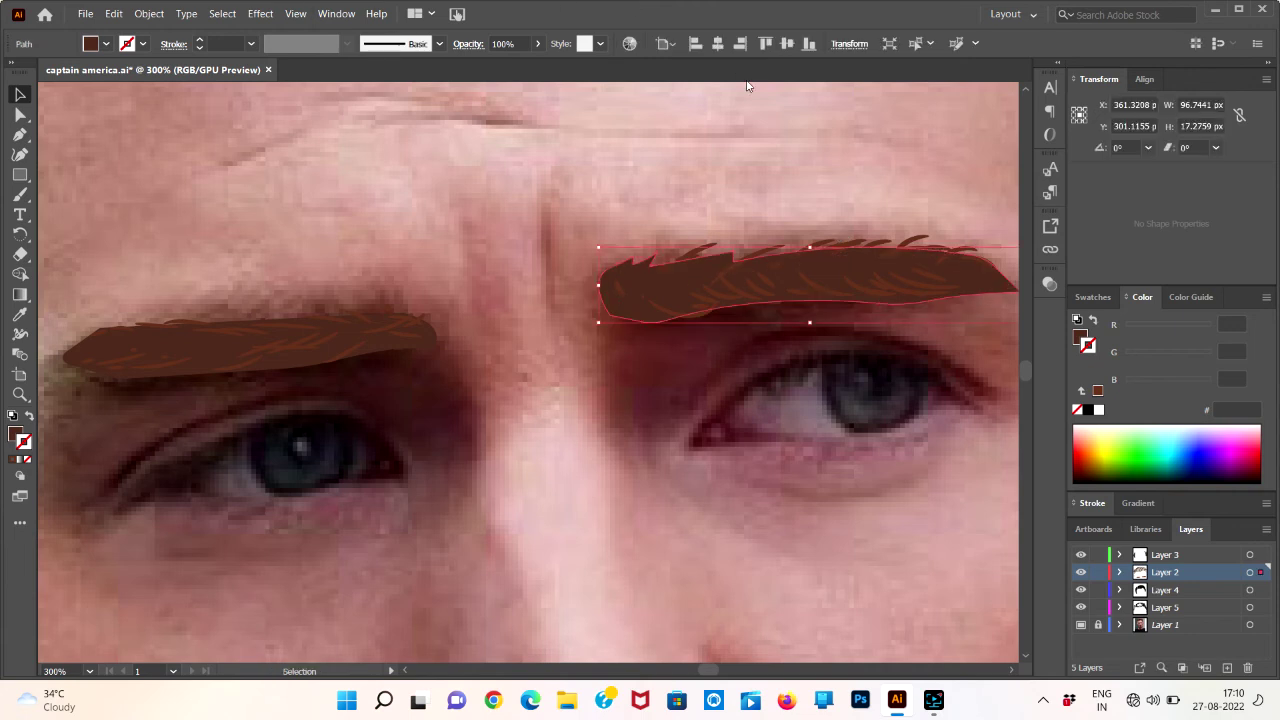
pyautogui.click(831, 175)
# - Drag a hair stroke about 46 px onto the right eyebrow's inner end; nudge a left-brow stroke down-left
pyautogui.moveTo(820, 288); pyautogui.dragTo(620, 310)
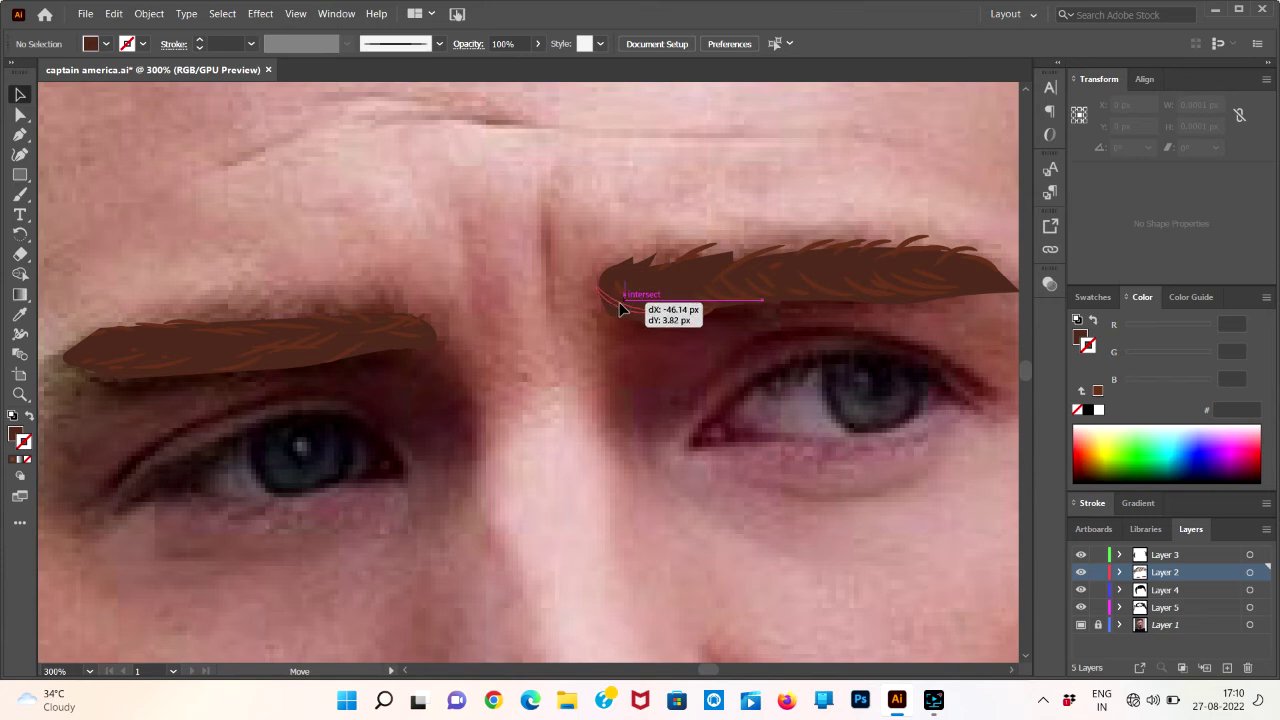
pyautogui.moveTo(620, 310); pyautogui.dragTo(624, 312)
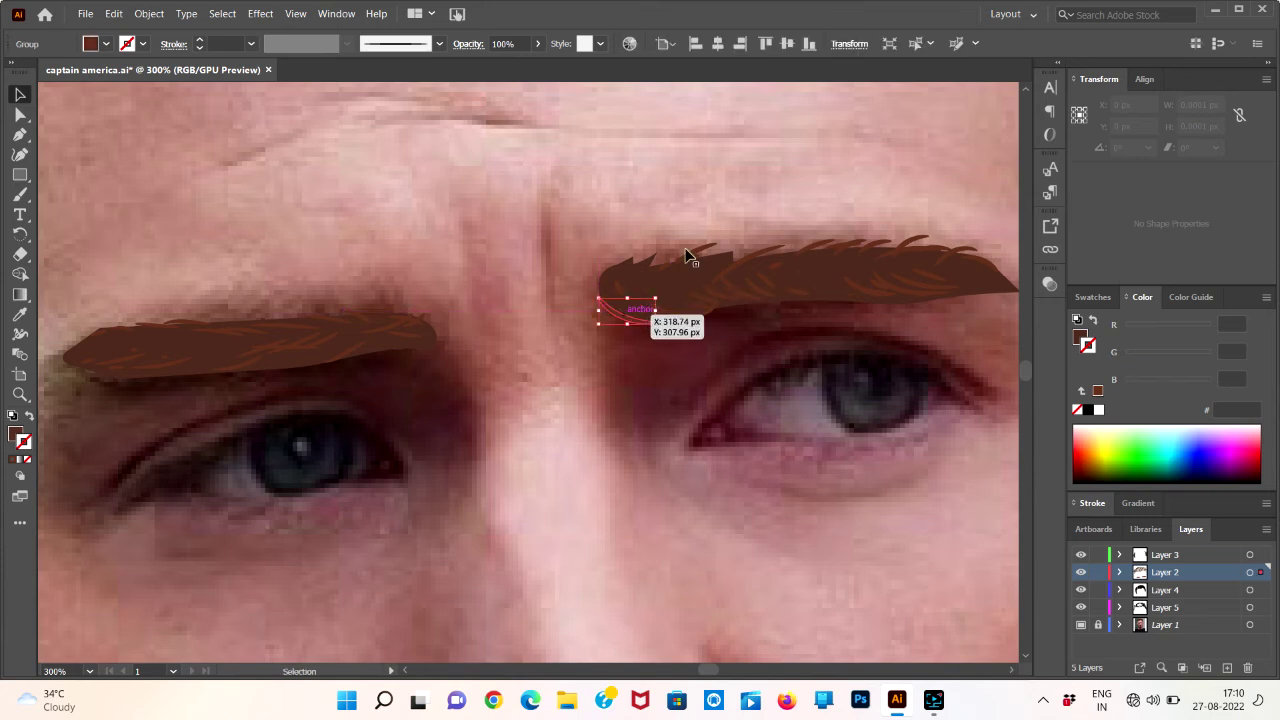
pyautogui.click(691, 192)
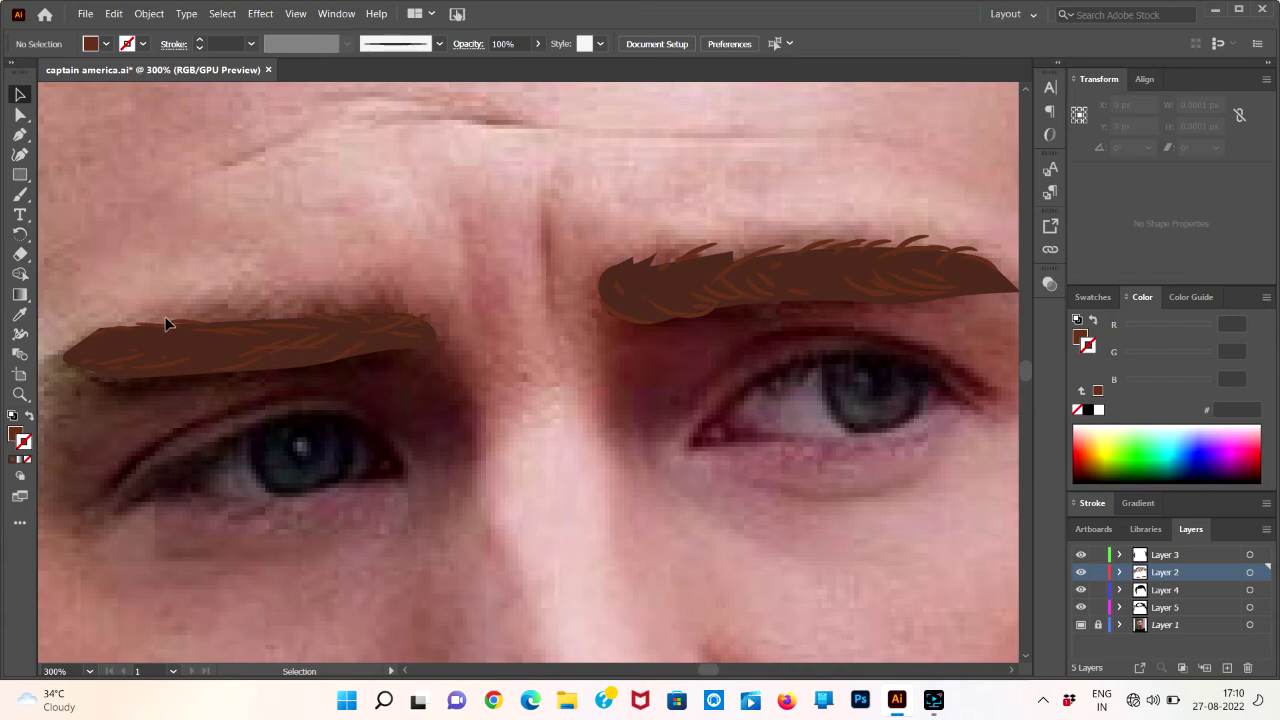
pyautogui.moveTo(174, 325); pyautogui.dragTo(150, 334)
# - Clear the selection and zoom back in on the eyebrows and eyes
pyautogui.click(224, 258)
pyautogui.scroll(-1, 215, 248)
pyautogui.scroll(-1, 215, 248)
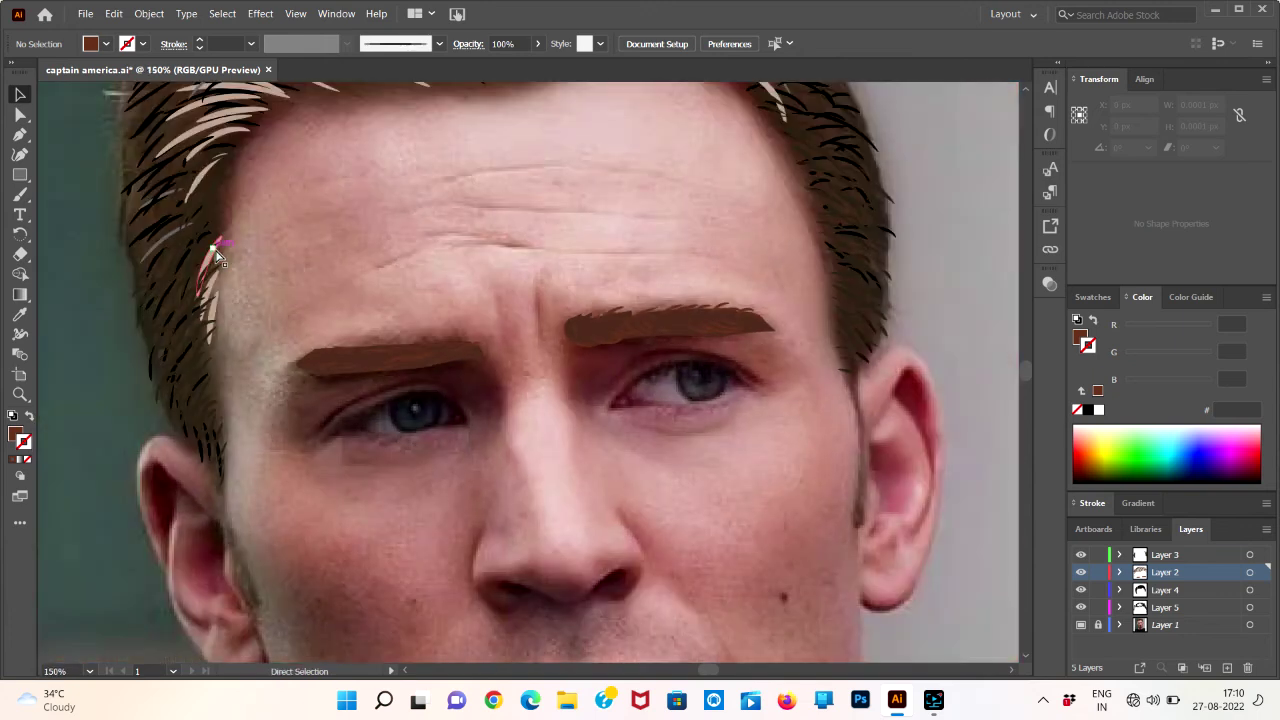
pyautogui.hotkey('ctrl', '+')
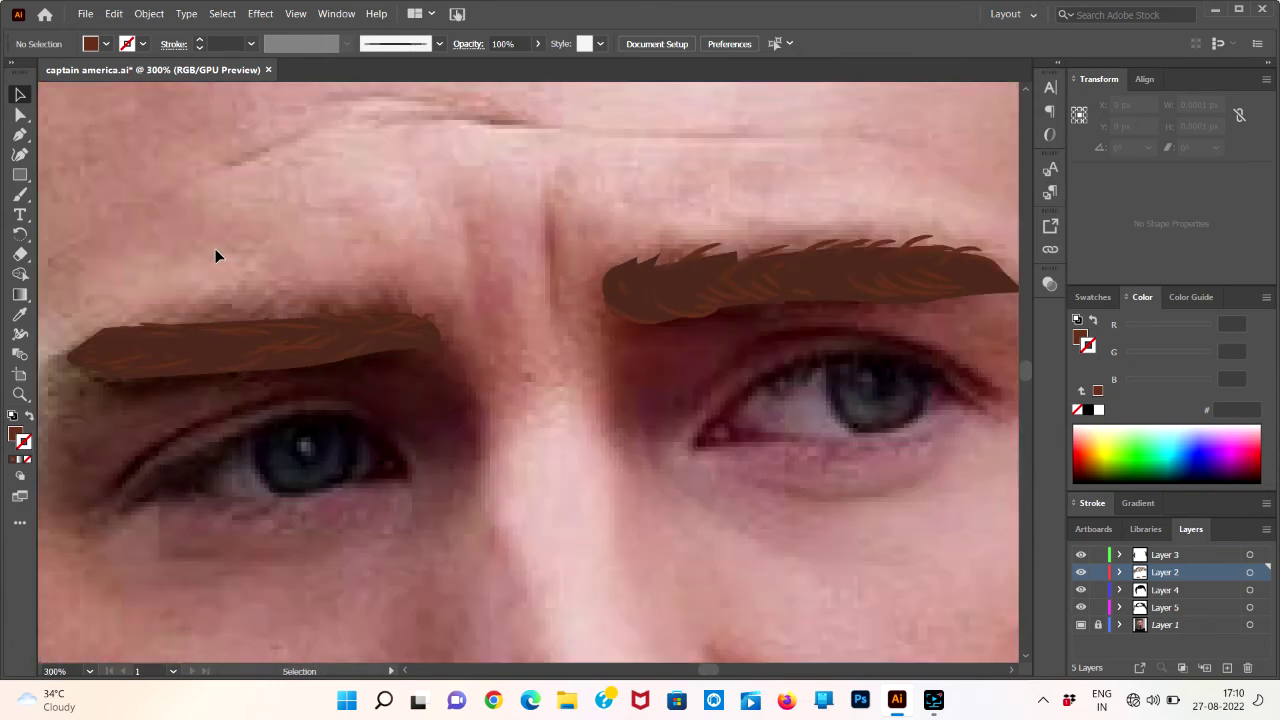
pyautogui.hscroll(3, 215, 256)
pyautogui.hscroll(1, 220, 256)
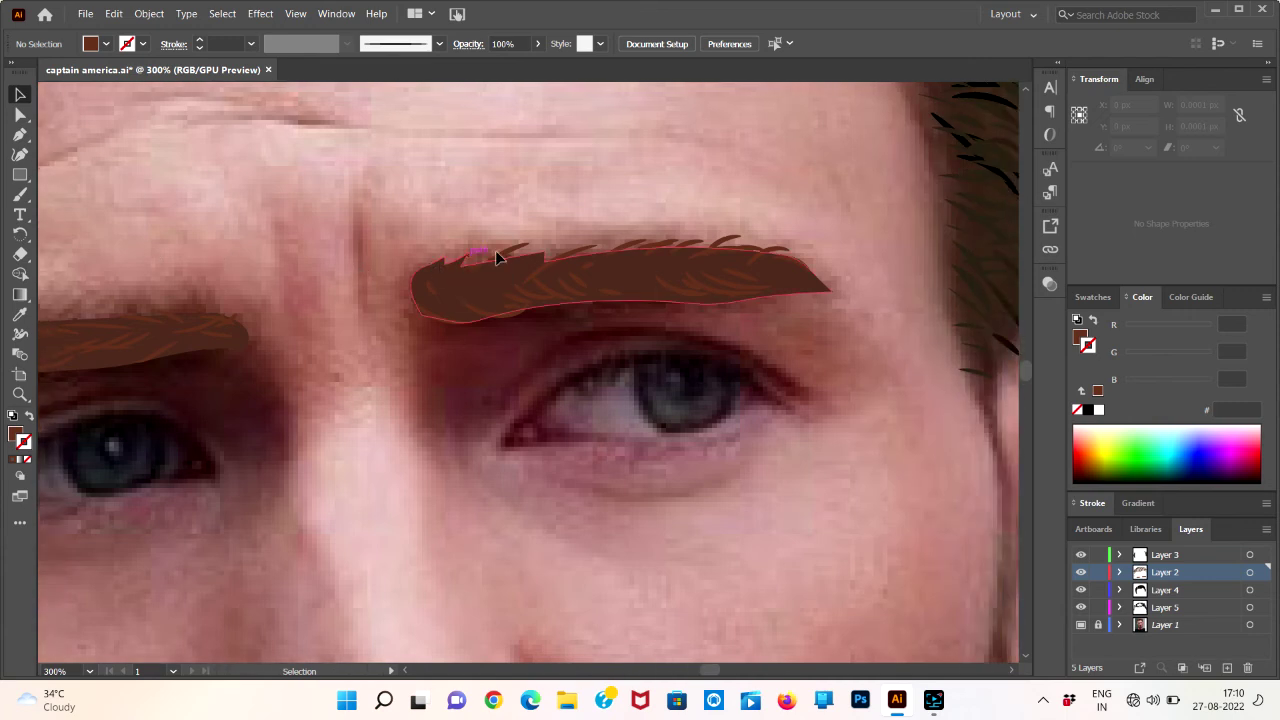
# - Make Layer 3 active and create a new empty Layer 6 at the top
pyautogui.click(1148, 556)
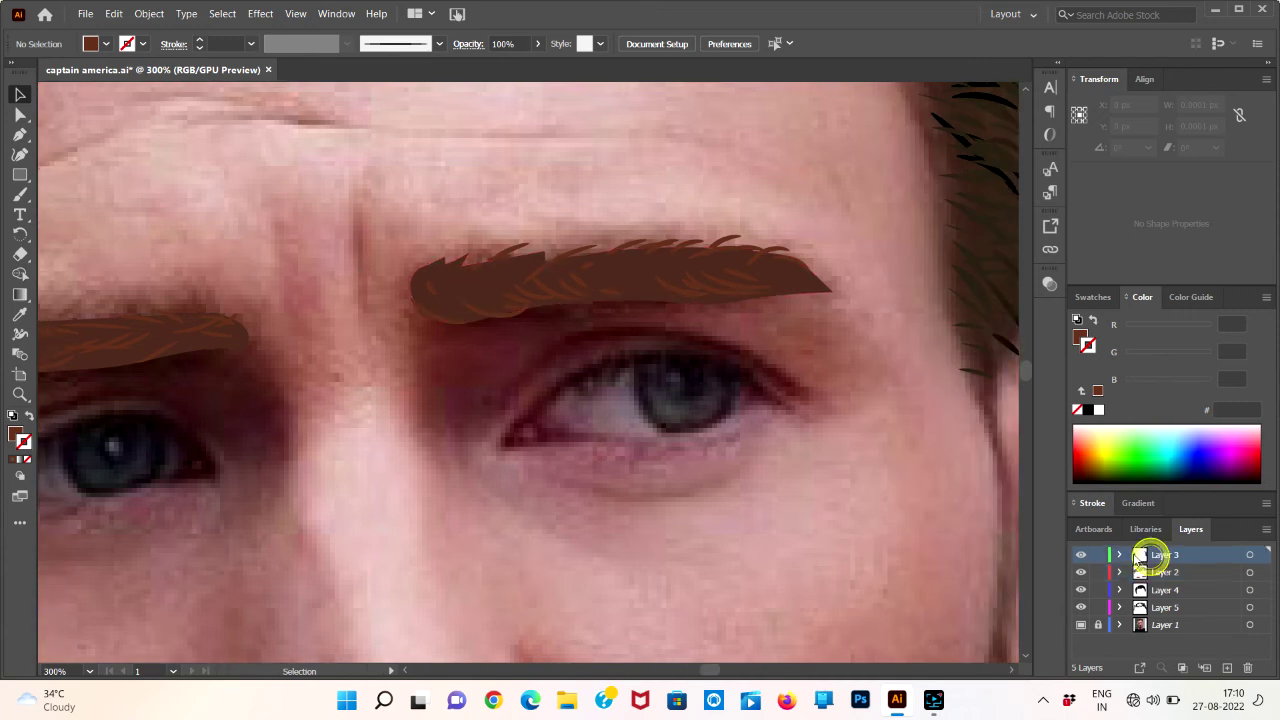
pyautogui.click(1119, 555)
pyautogui.click(1119, 555)
pyautogui.click(1118, 556)
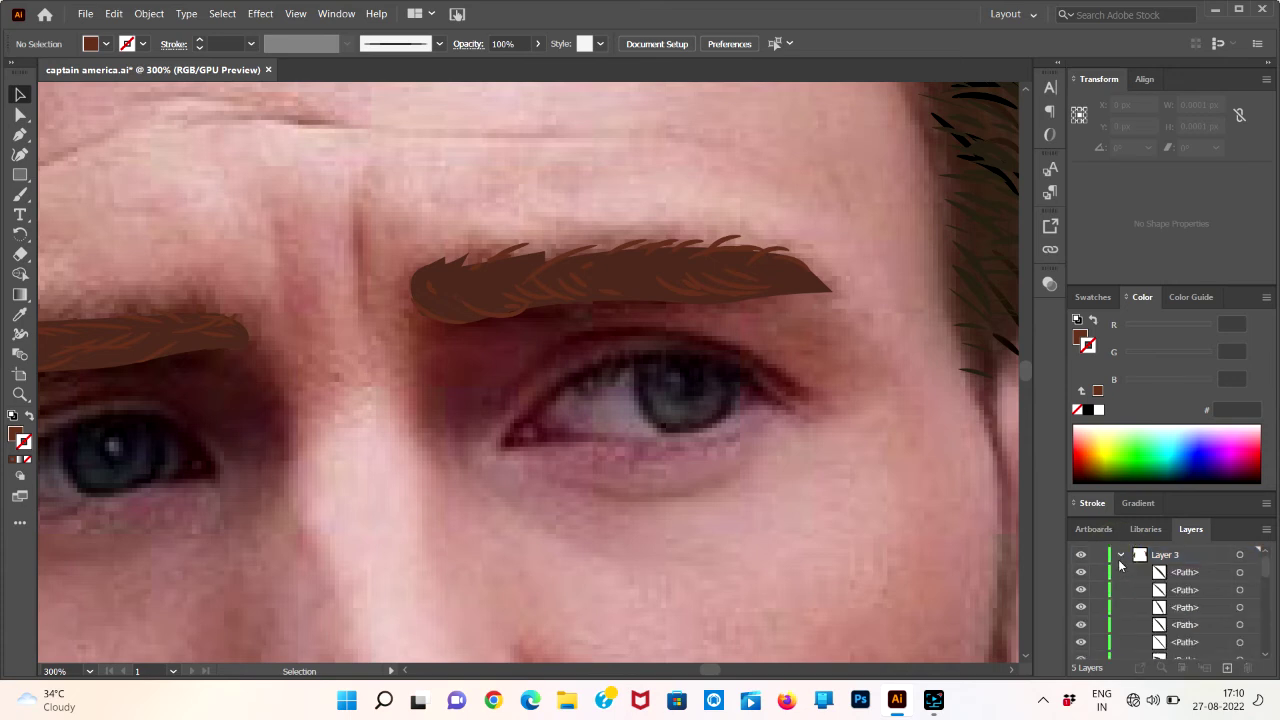
pyautogui.click(1120, 556)
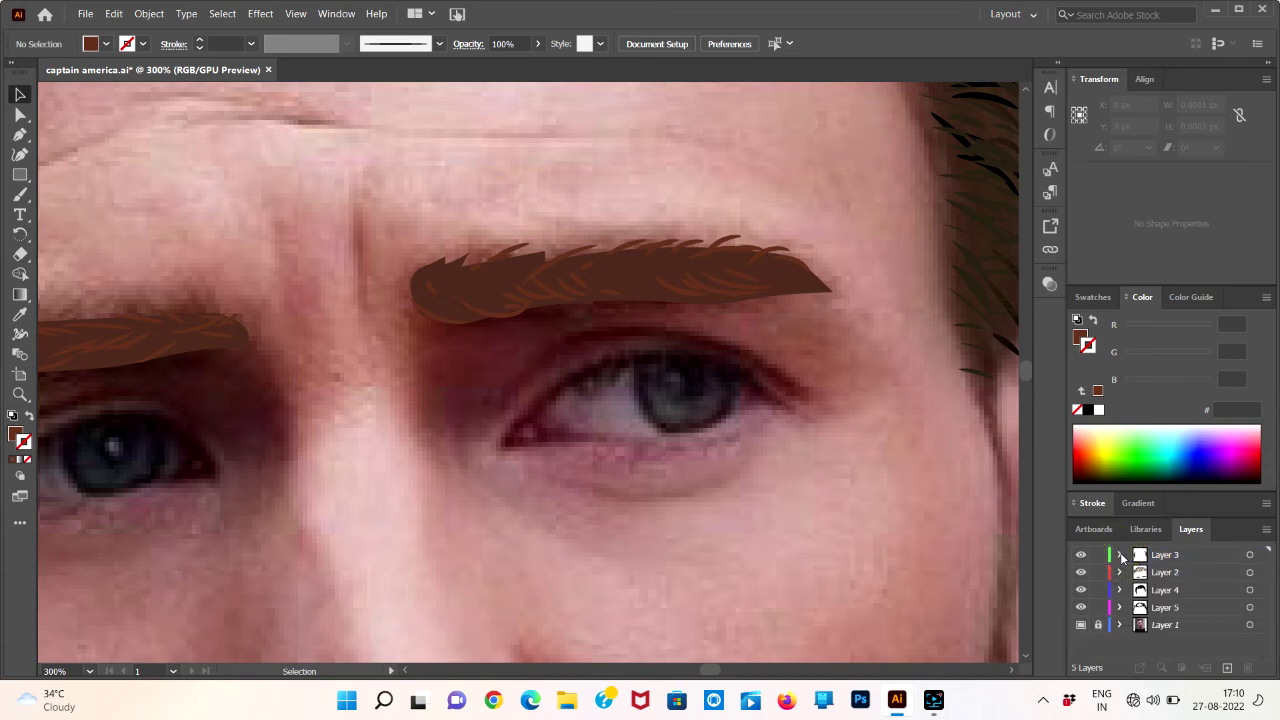
pyautogui.click(1222, 668)
pyautogui.click(20, 134)
# - Trace the upper eyelid as an unfilled path from the inner corner to the outer corner
pyautogui.click(467, 298)
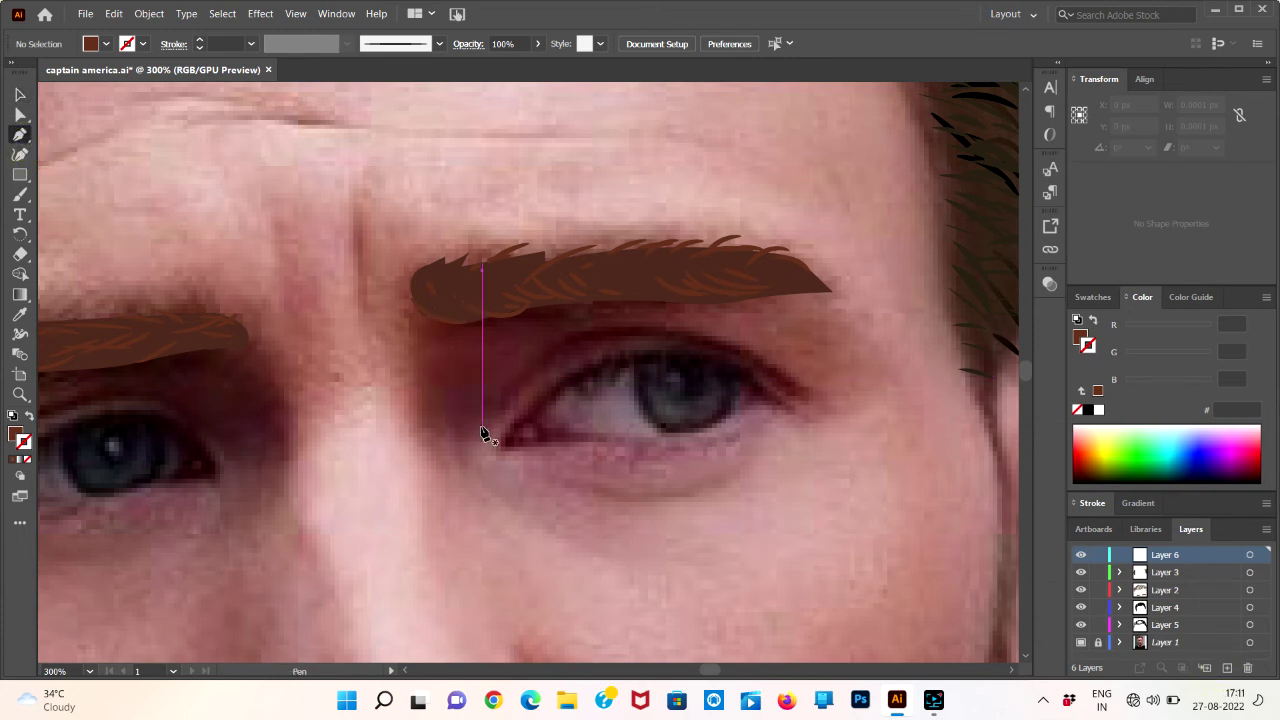
pyautogui.click(482, 426)
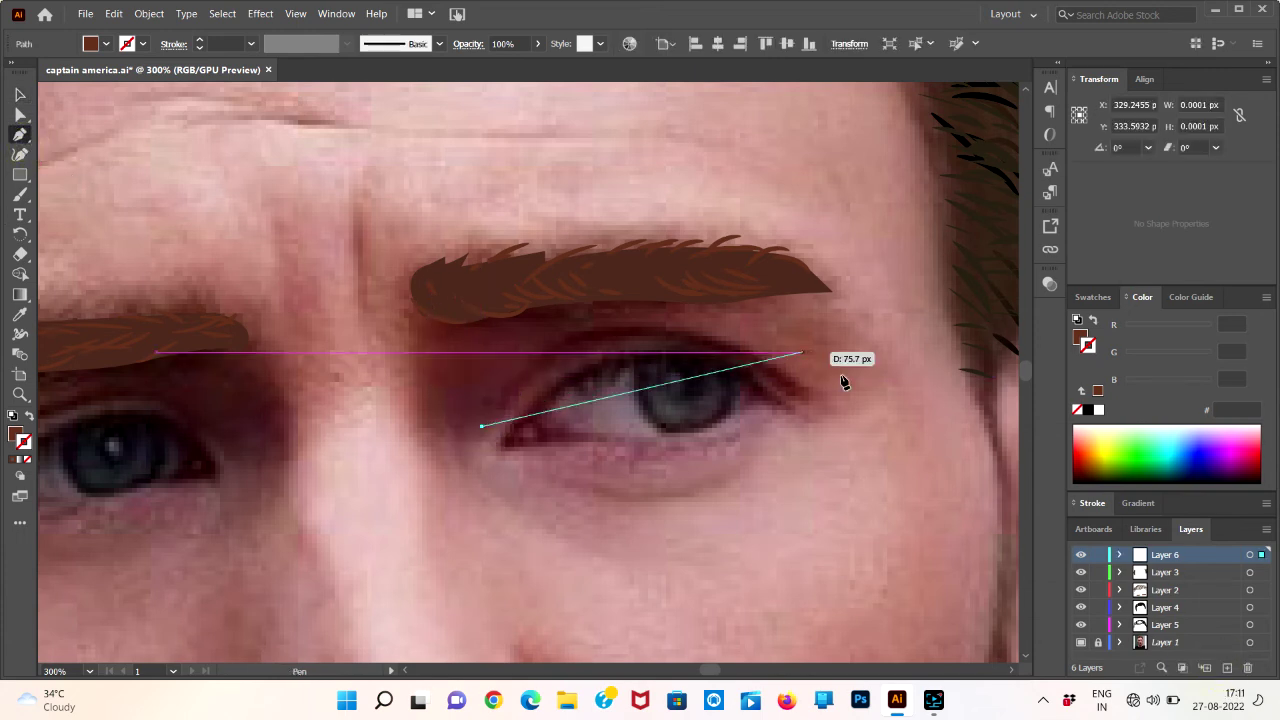
pyautogui.click(577, 334)
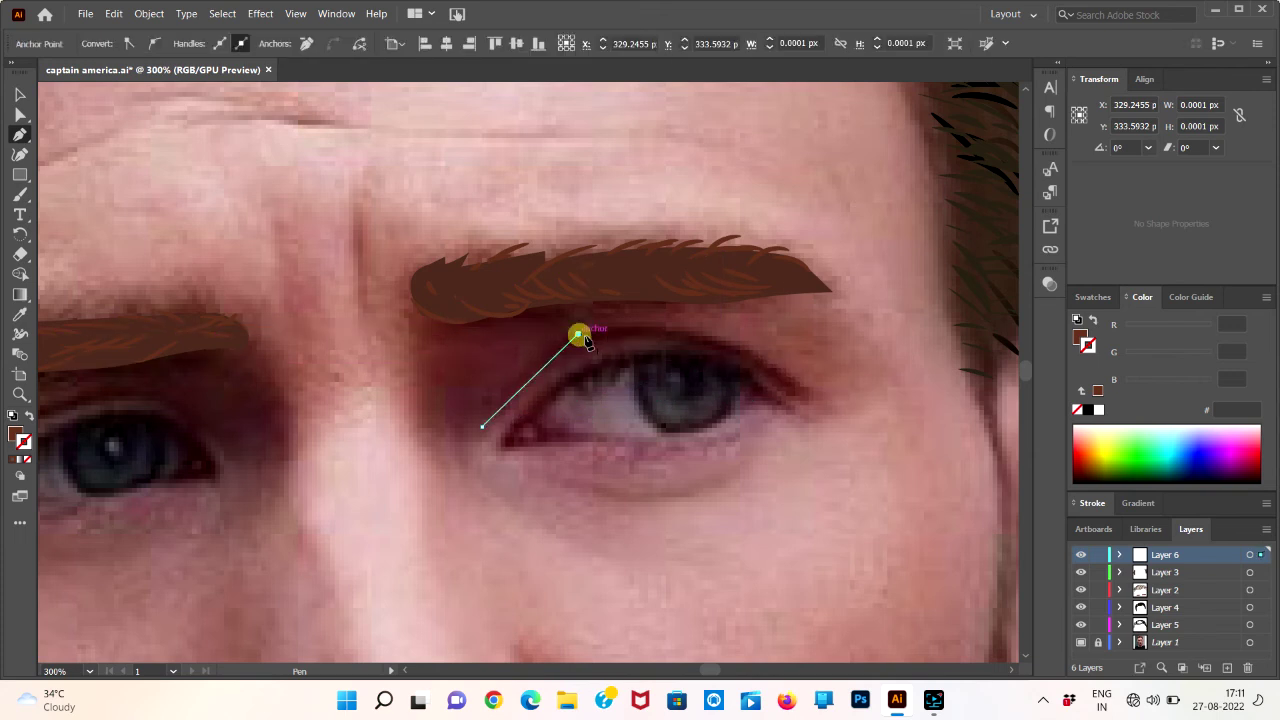
pyautogui.moveTo(803, 396); pyautogui.dragTo(854, 467)
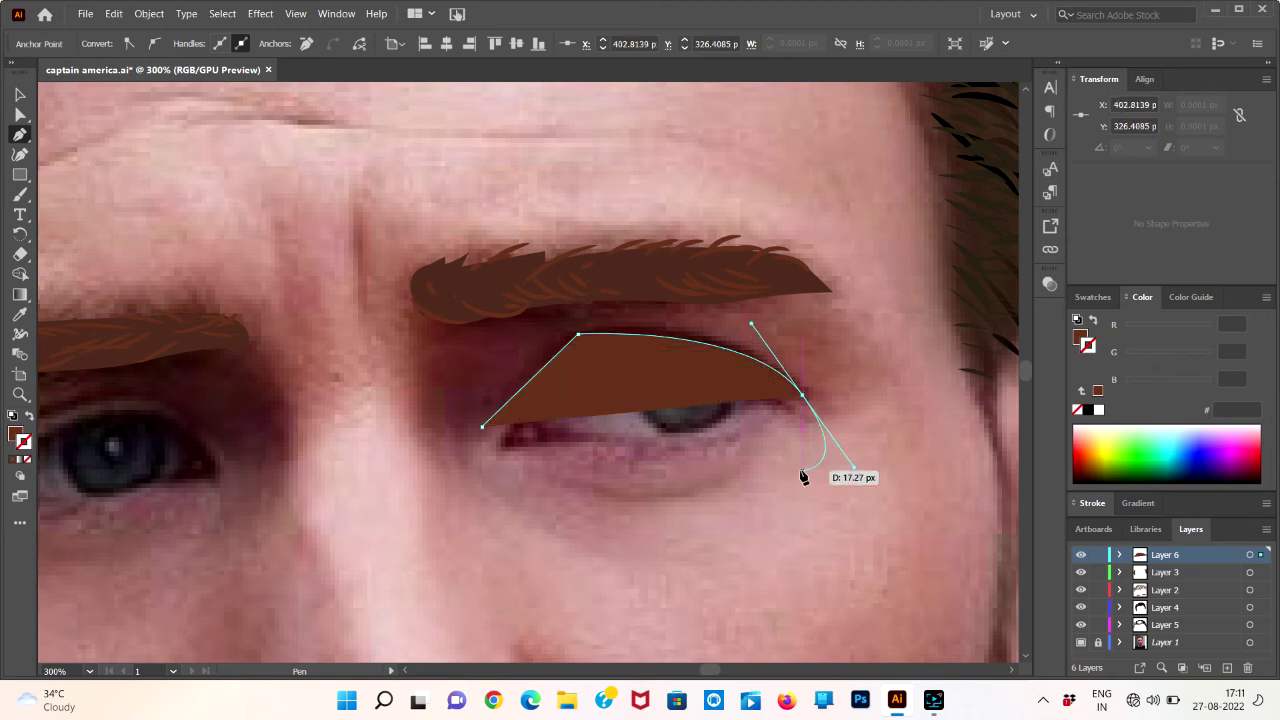
pyautogui.hotkey('ctrl', 'z')
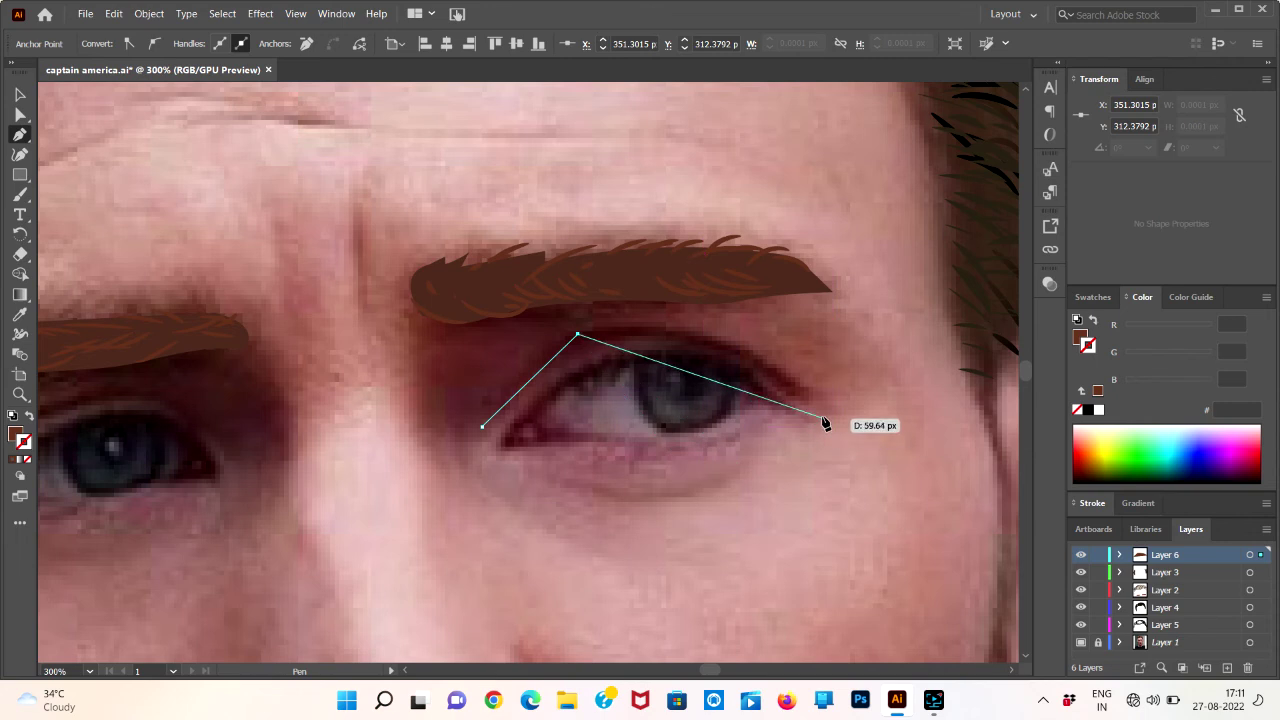
pyautogui.moveTo(800, 398); pyautogui.dragTo(866, 487)
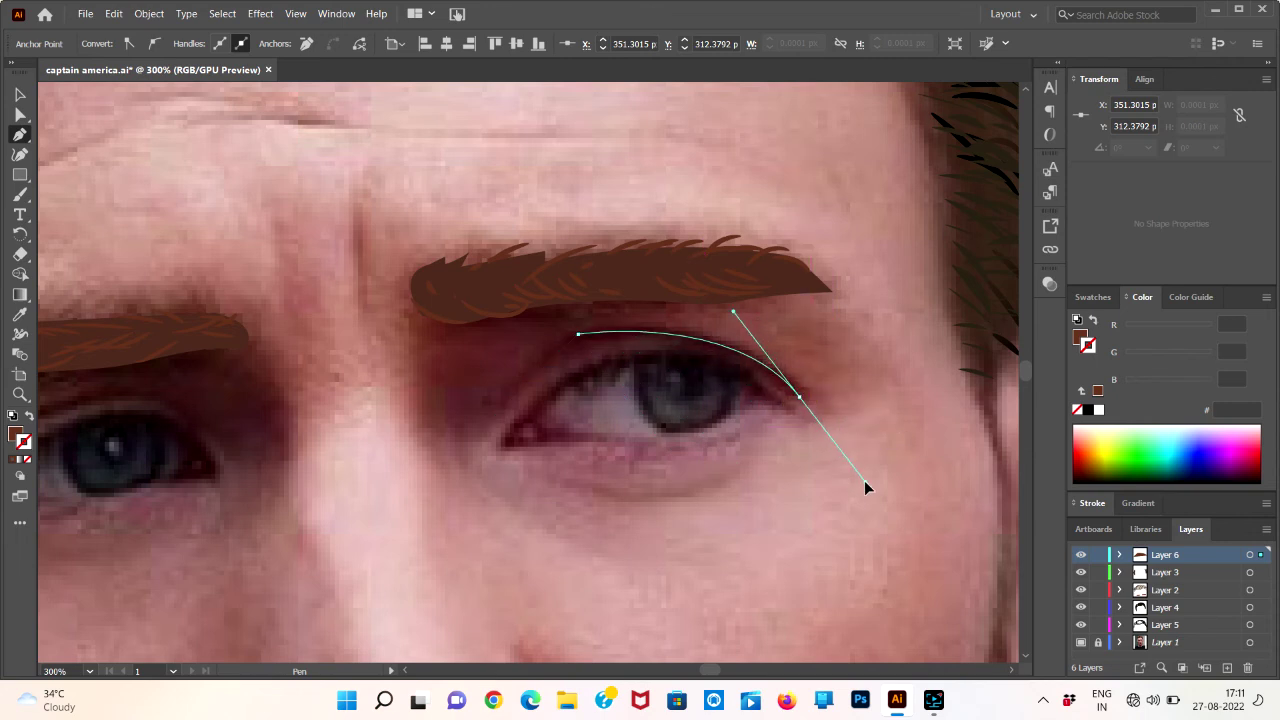
pyautogui.click(28, 416)
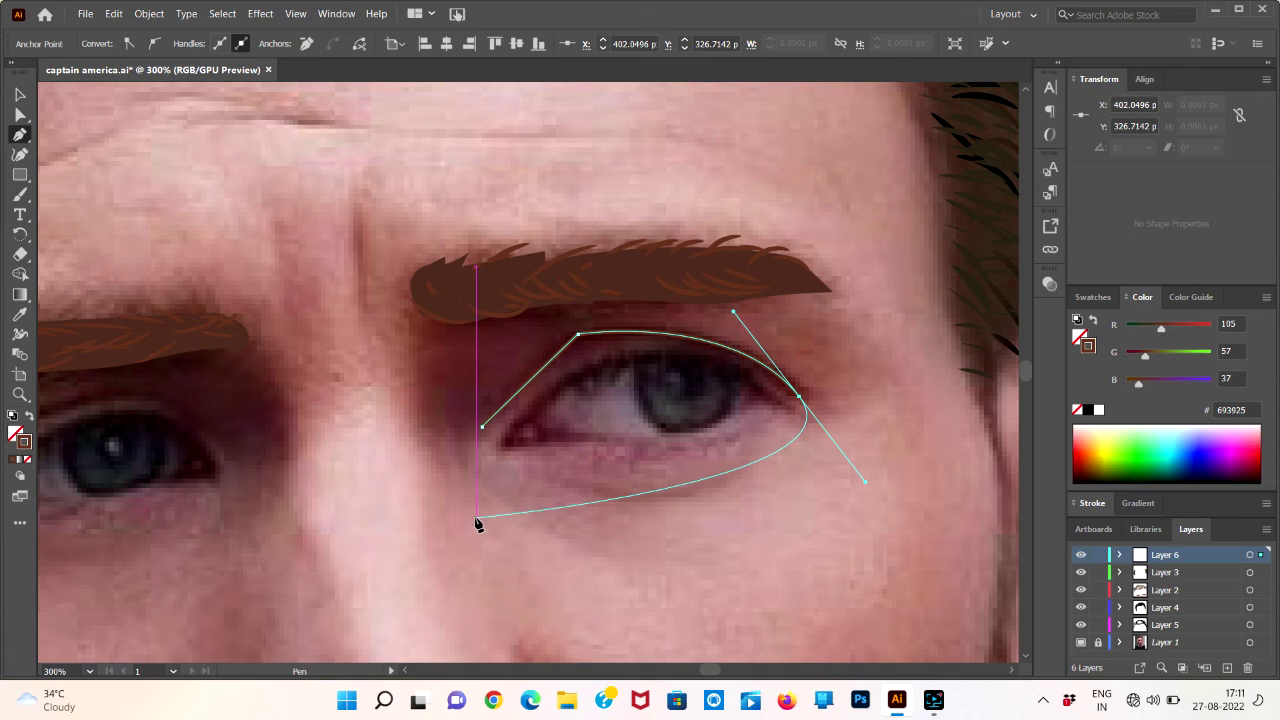
pyautogui.press('Escape')
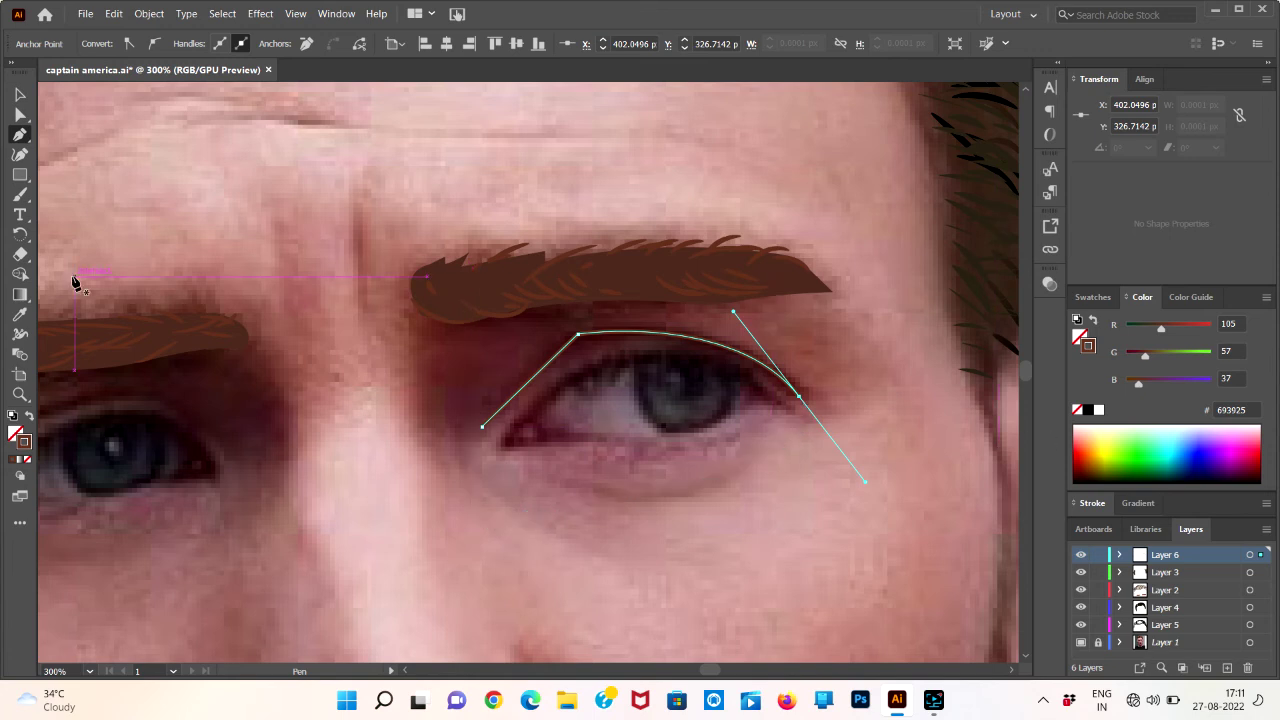
# - Round the sharp top anchor of the eyelid path with Direct Selection
pyautogui.click(20, 94)
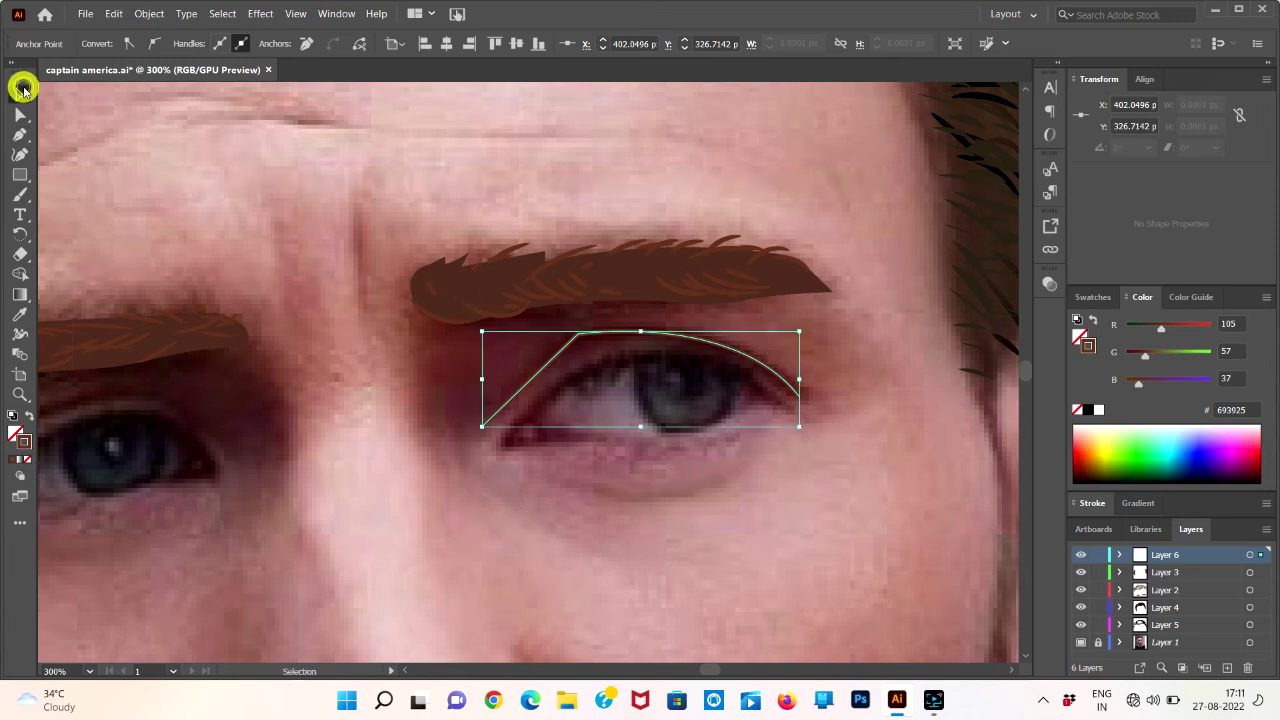
pyautogui.click(566, 408)
pyautogui.click(540, 377)
pyautogui.click(21, 114)
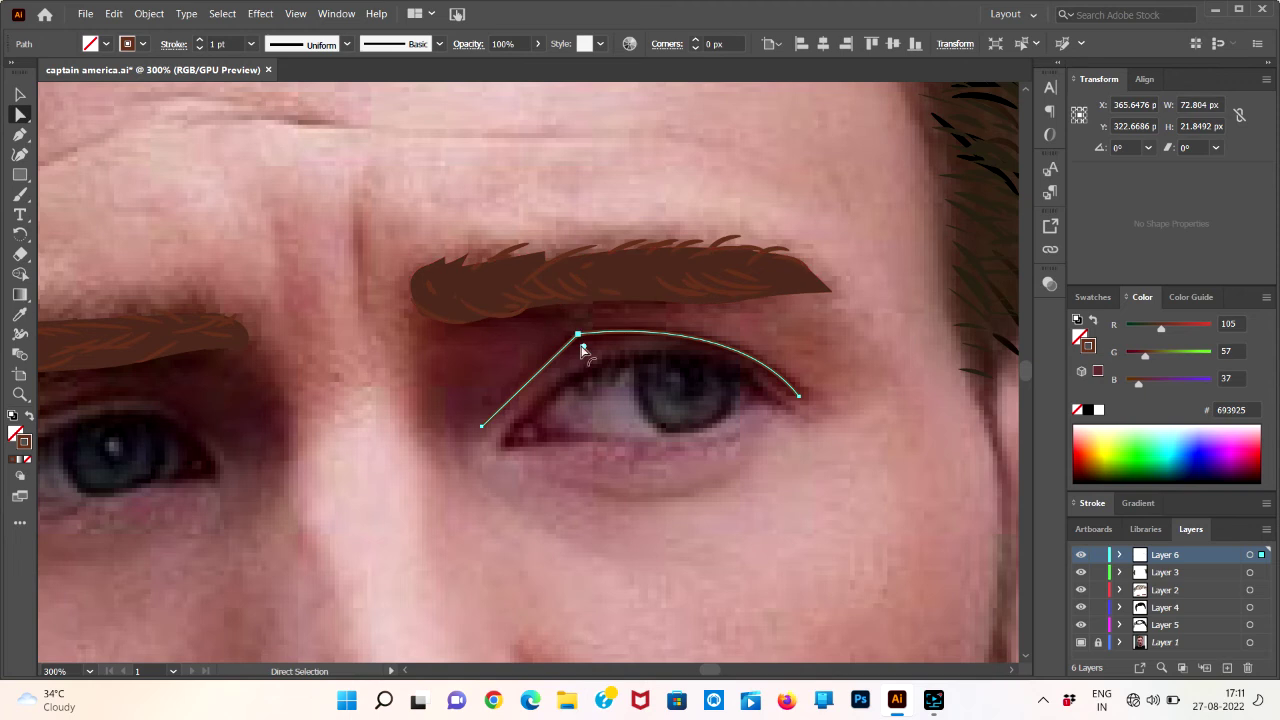
pyautogui.moveTo(583, 350)
pyautogui.mouseDown()
pyautogui.moveTo(636, 435)
pyautogui.moveTo(618, 410)
pyautogui.mouseUp()
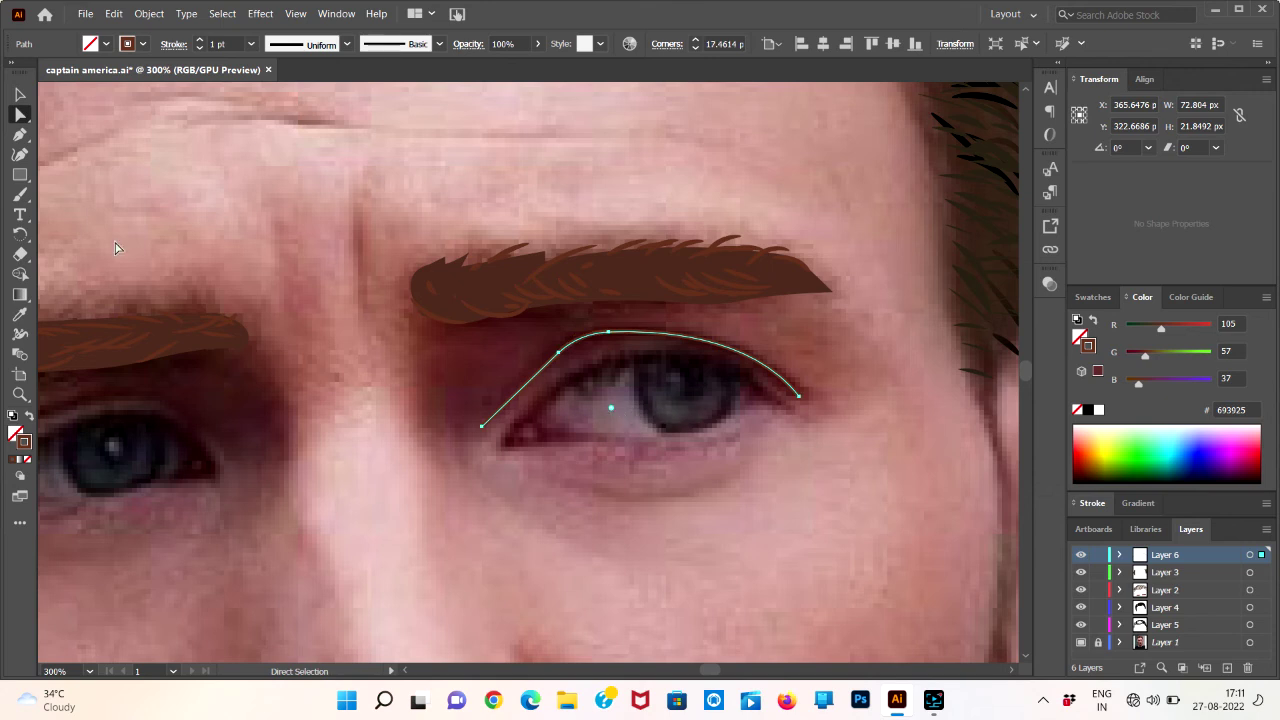
pyautogui.click(178, 207)
# - Give the eyelid stroke Width Profile 1 so it tapers at both ends
pyautogui.click(544, 372)
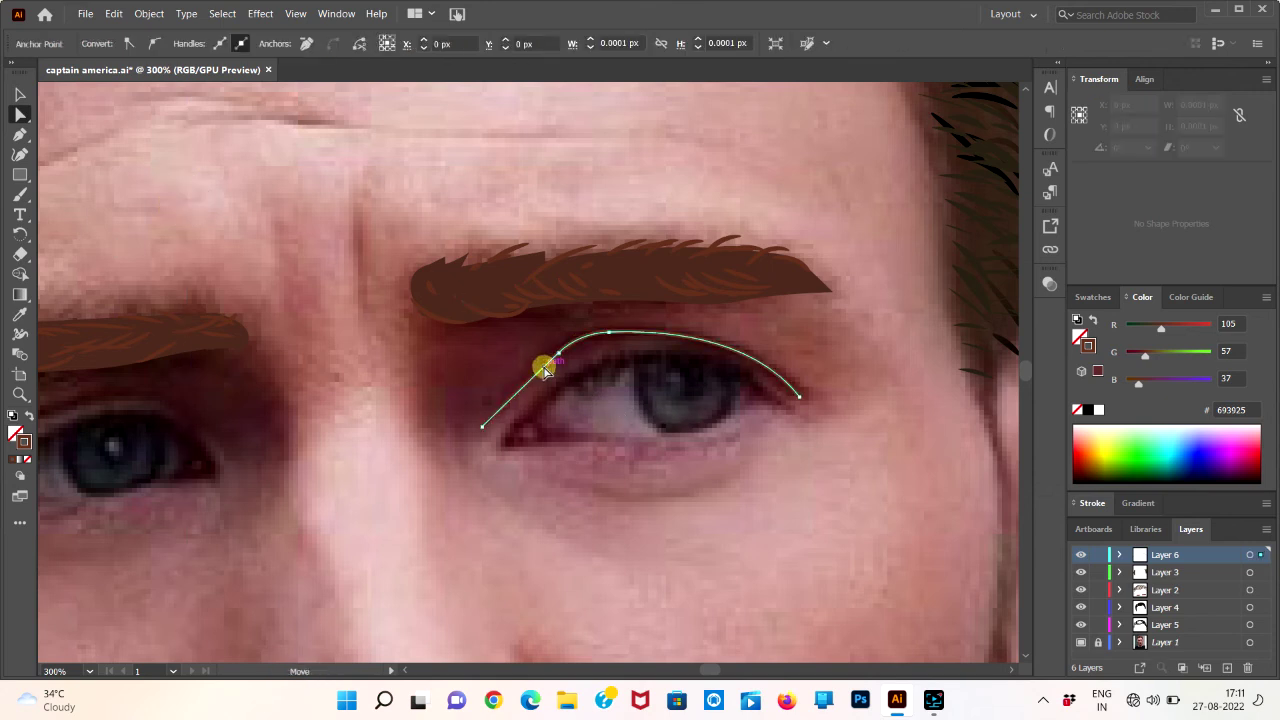
pyautogui.click(1099, 505)
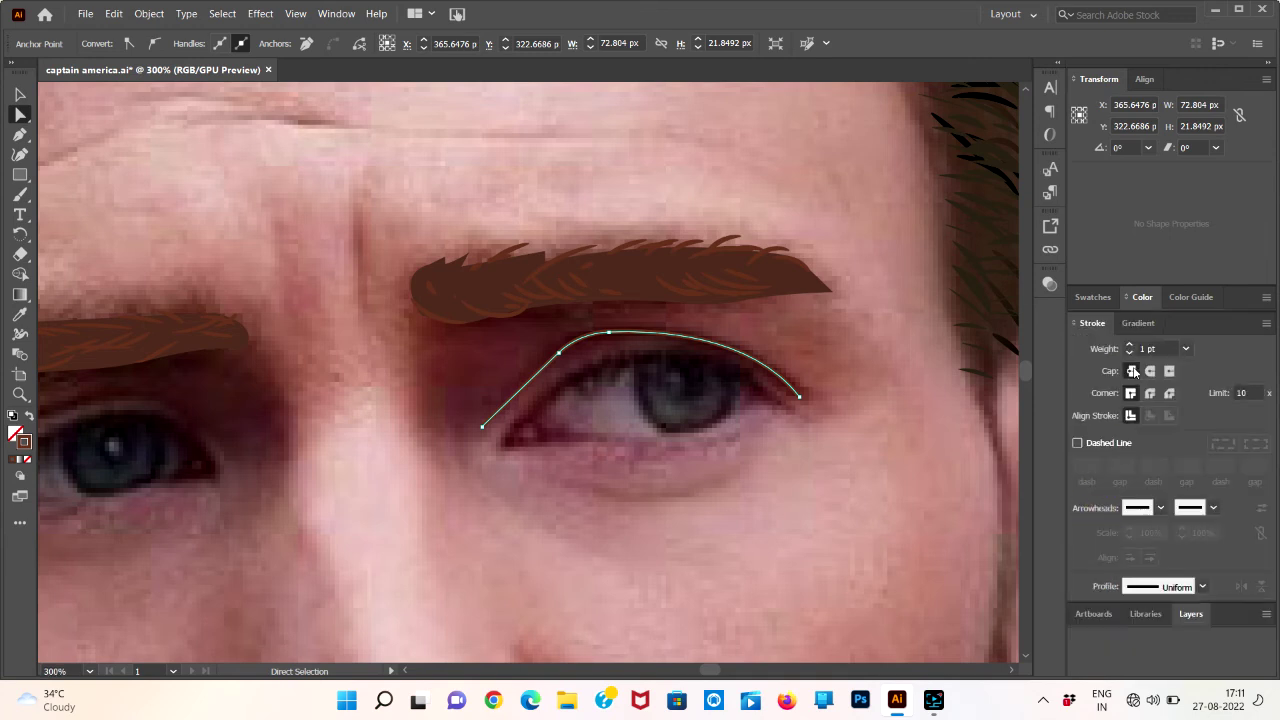
pyautogui.click(1176, 588)
pyautogui.click(1130, 416)
pyautogui.click(880, 449)
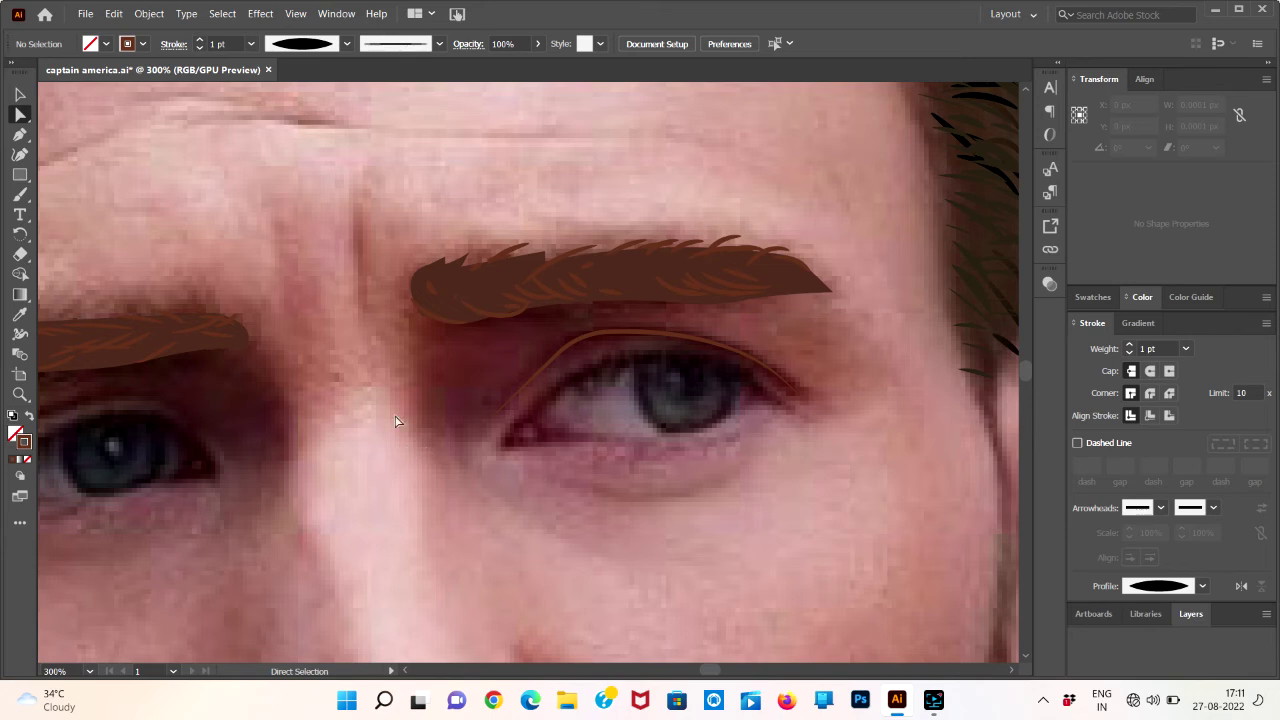
# - Colour the eyelid stroke black
pyautogui.click(765, 366)
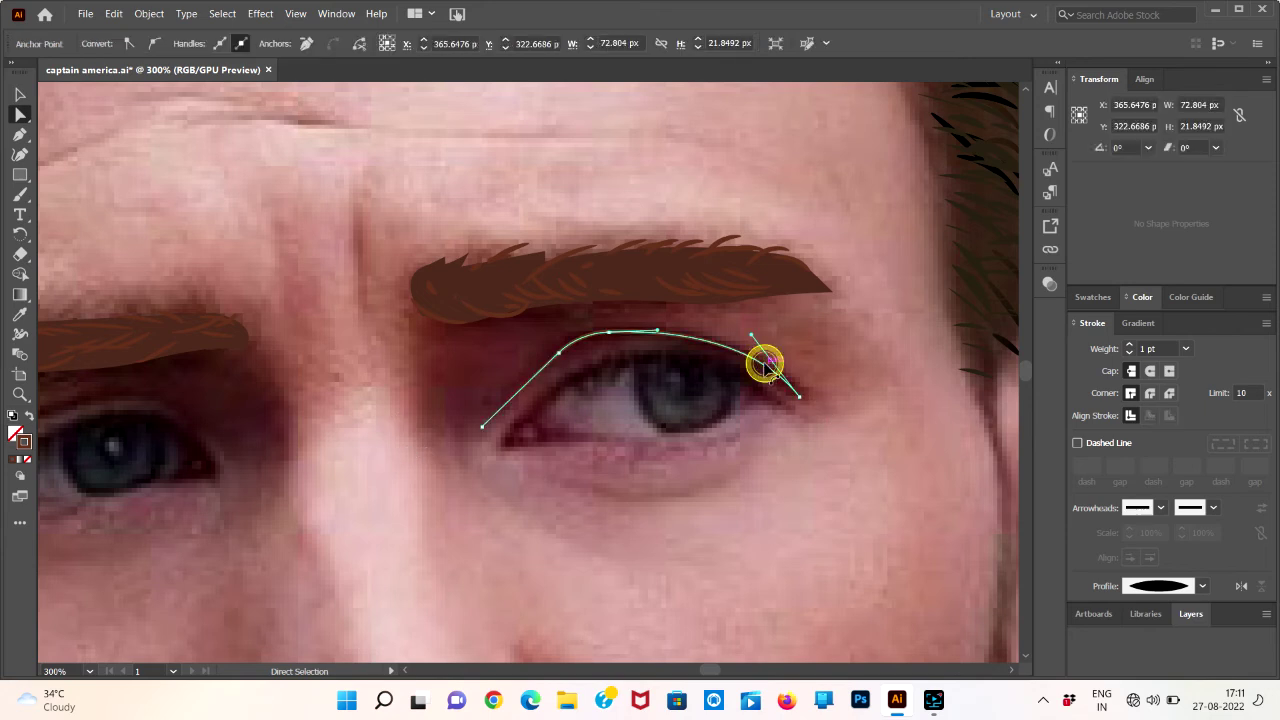
pyautogui.click(1192, 297)
pyautogui.click(1076, 362)
pyautogui.click(637, 551)
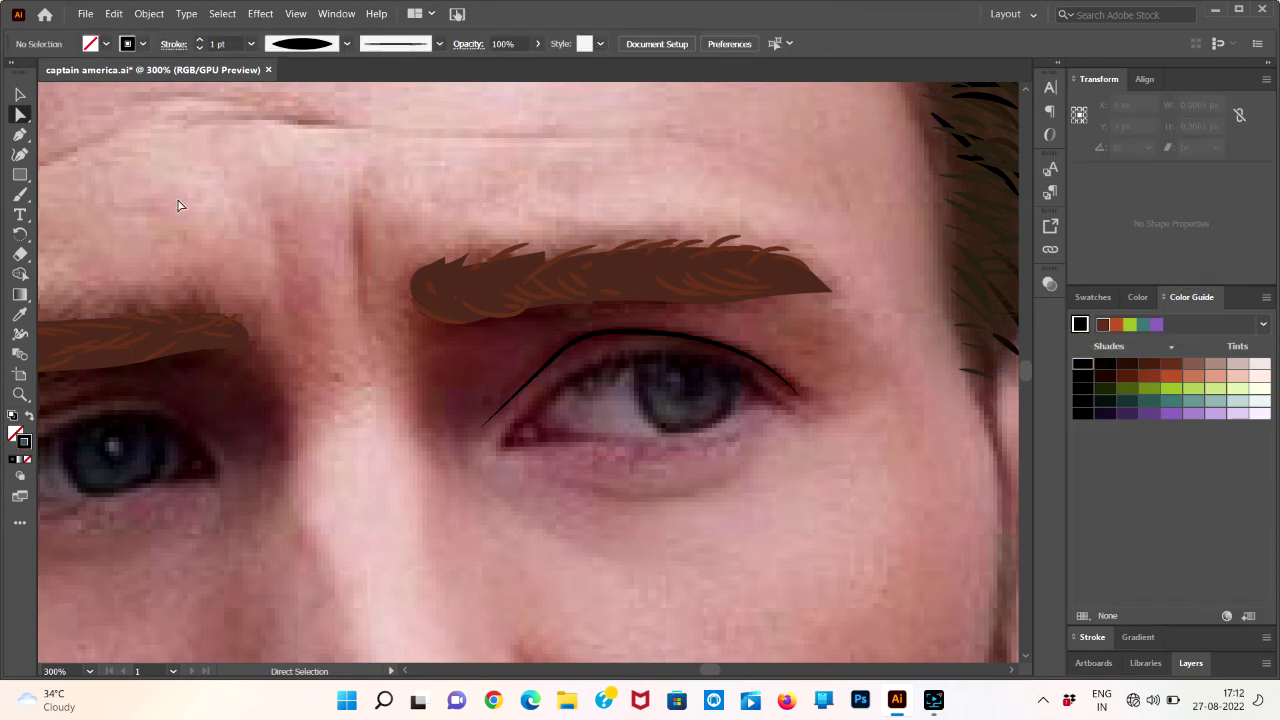
pyautogui.click(19, 135)
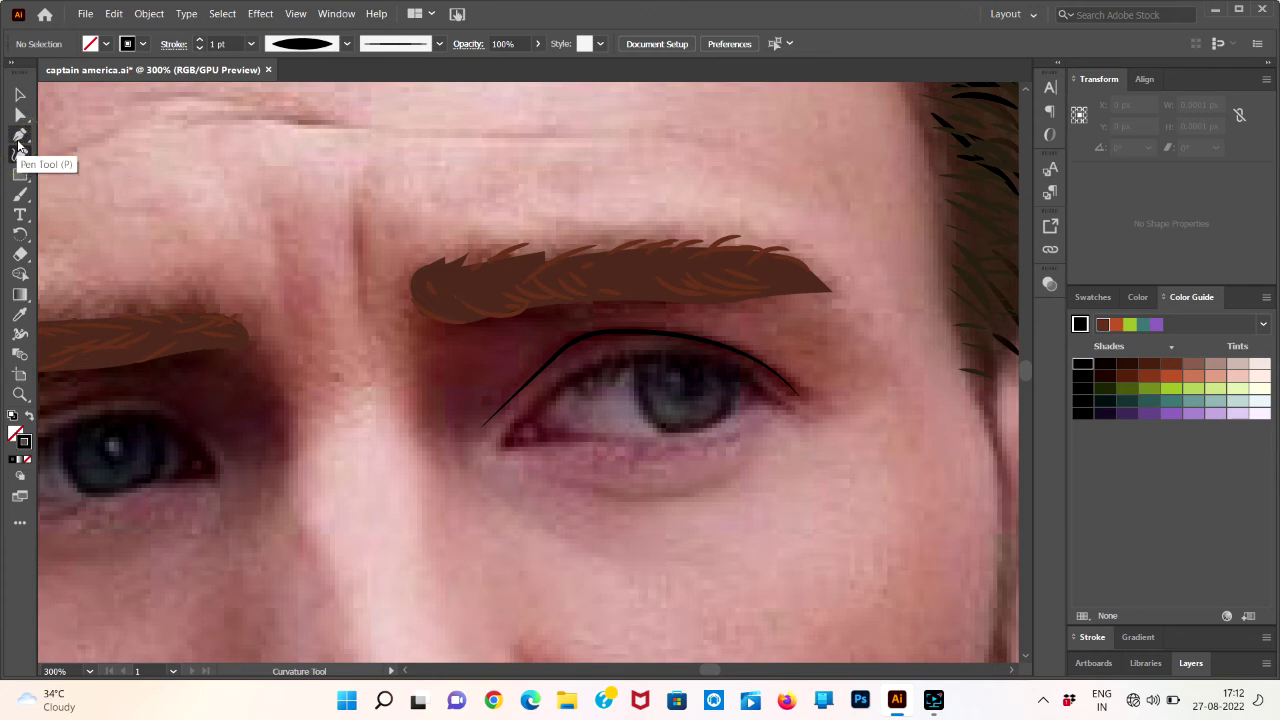
# - Draw a closed eye path from the inner corner to the outer corner and back
pyautogui.click(501, 439)
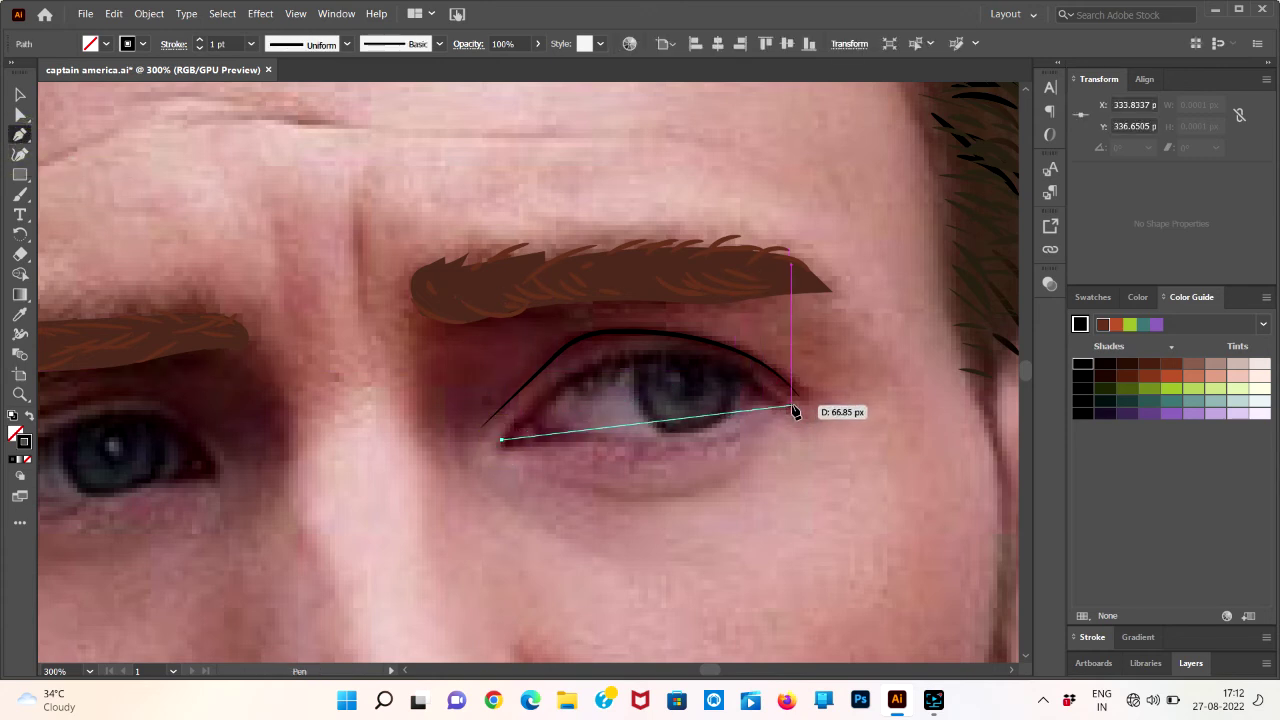
pyautogui.moveTo(789, 411); pyautogui.dragTo(929, 563)
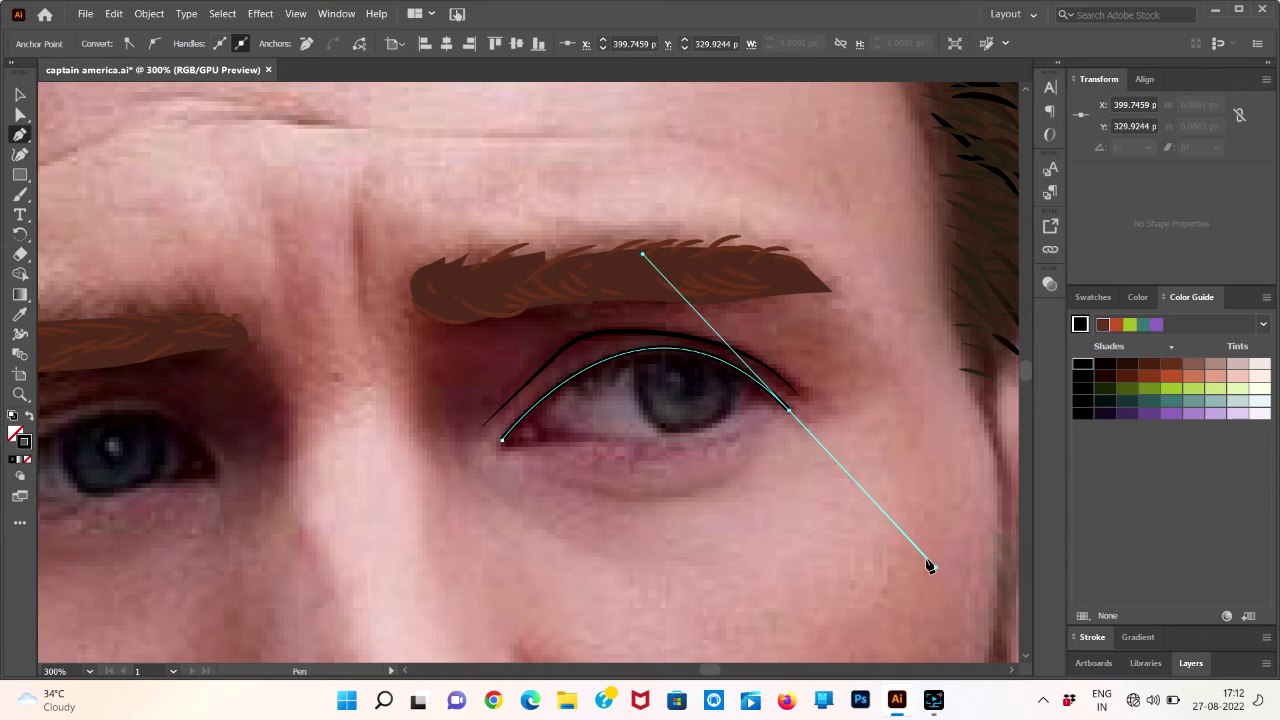
pyautogui.click(501, 441)
pyautogui.moveTo(501, 441); pyautogui.dragTo(556, 441)
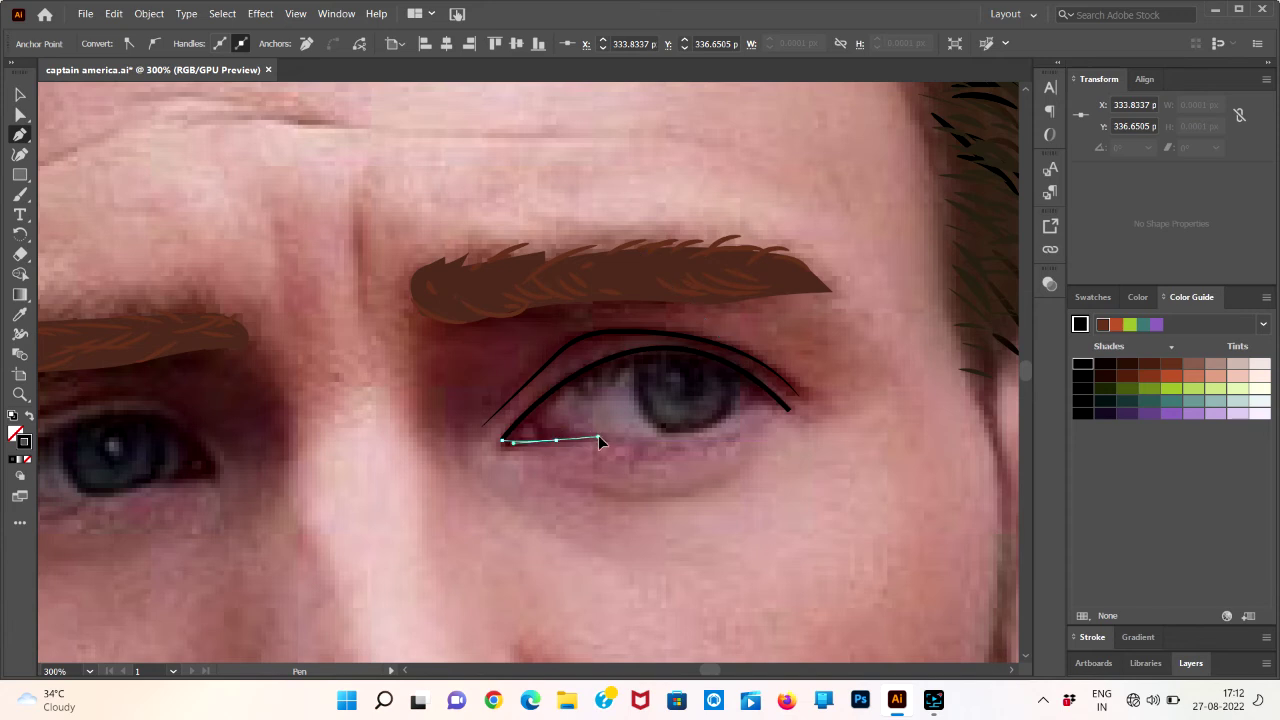
# - Bend the eye outline's lower segment to follow the lower lid
pyautogui.moveTo(599, 435); pyautogui.dragTo(563, 447)
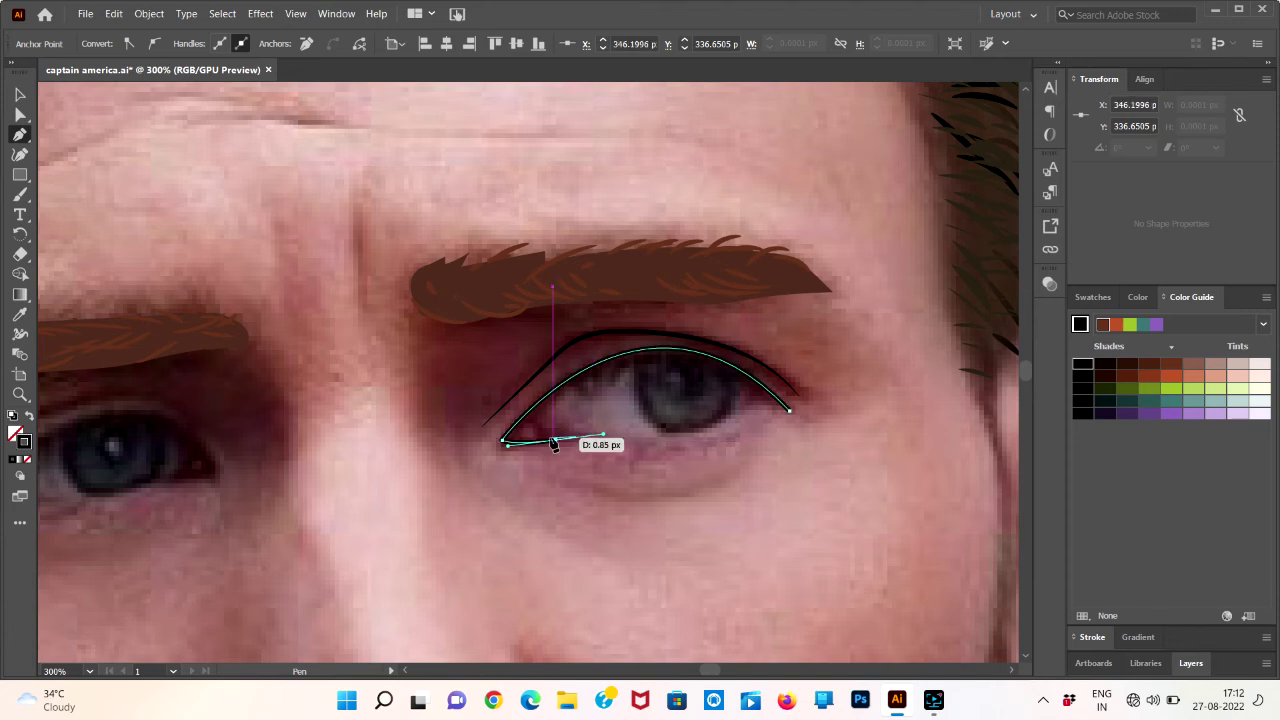
pyautogui.moveTo(563, 447)
pyautogui.mouseDown()
pyautogui.moveTo(697, 441)
pyautogui.moveTo(790, 416)
pyautogui.mouseUp()
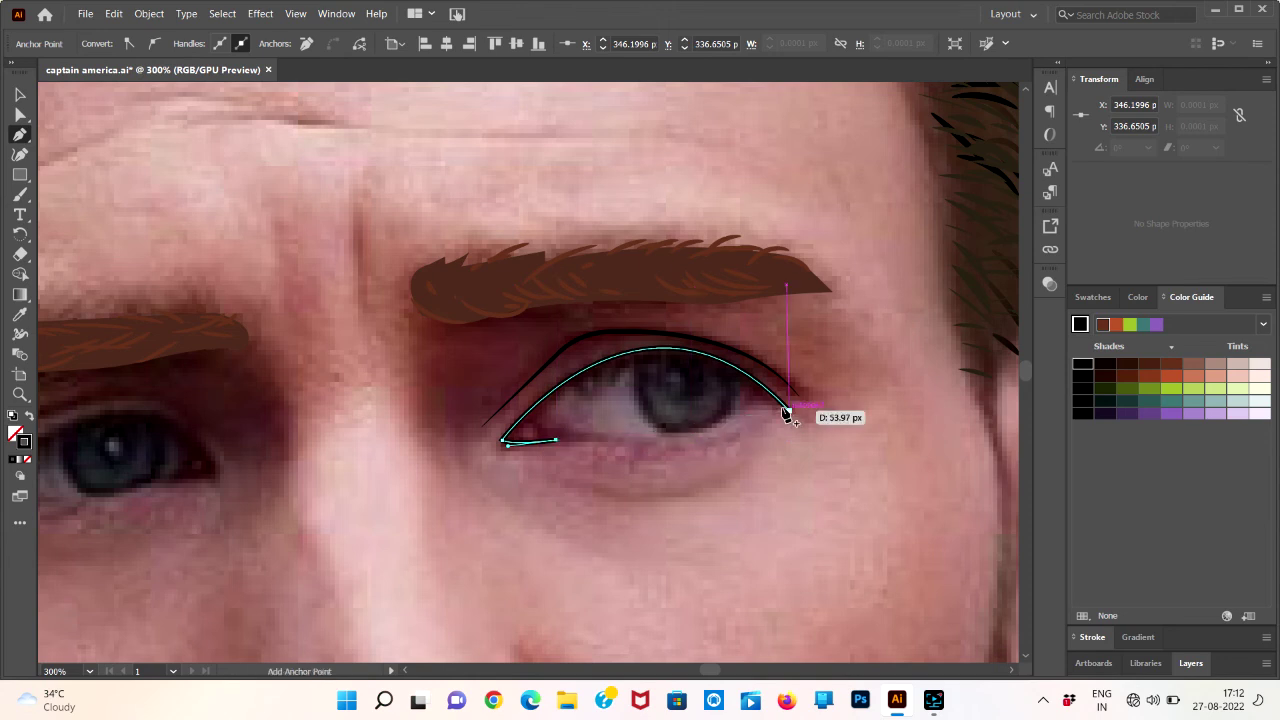
pyautogui.moveTo(790, 416); pyautogui.dragTo(789, 405)
pyautogui.click(787, 398)
pyautogui.hscroll(5, 990, 313)
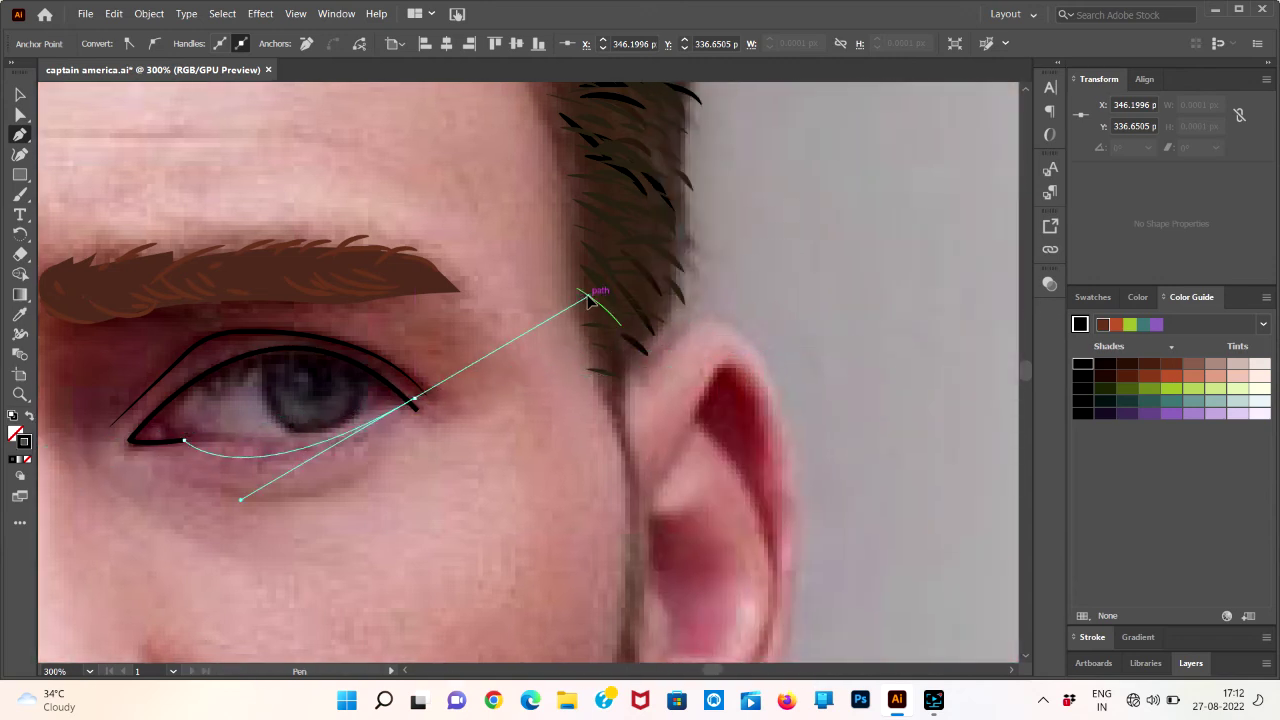
pyautogui.moveTo(685, 333)
pyautogui.mouseDown()
pyautogui.moveTo(517, 336)
pyautogui.moveTo(509, 354)
pyautogui.mouseUp()
# - Apply the tapered width profile to the selected eye outline stroke
pyautogui.press('v')
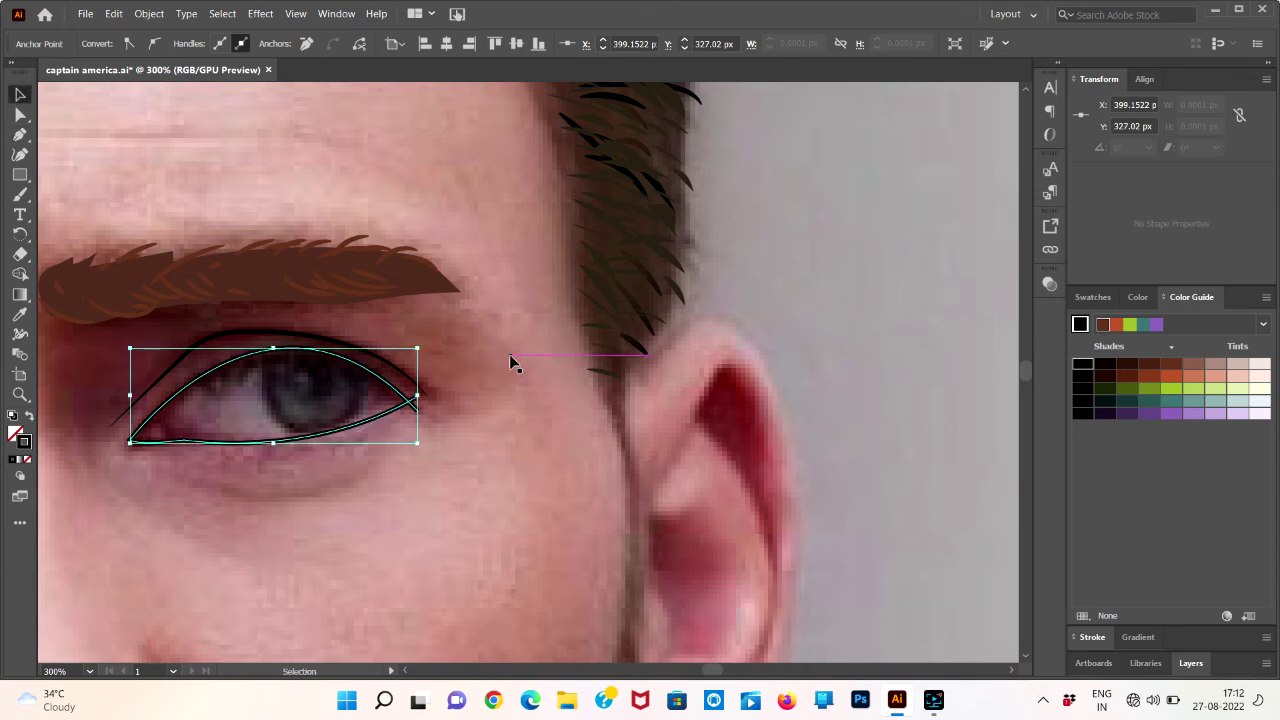
pyautogui.click(18, 278)
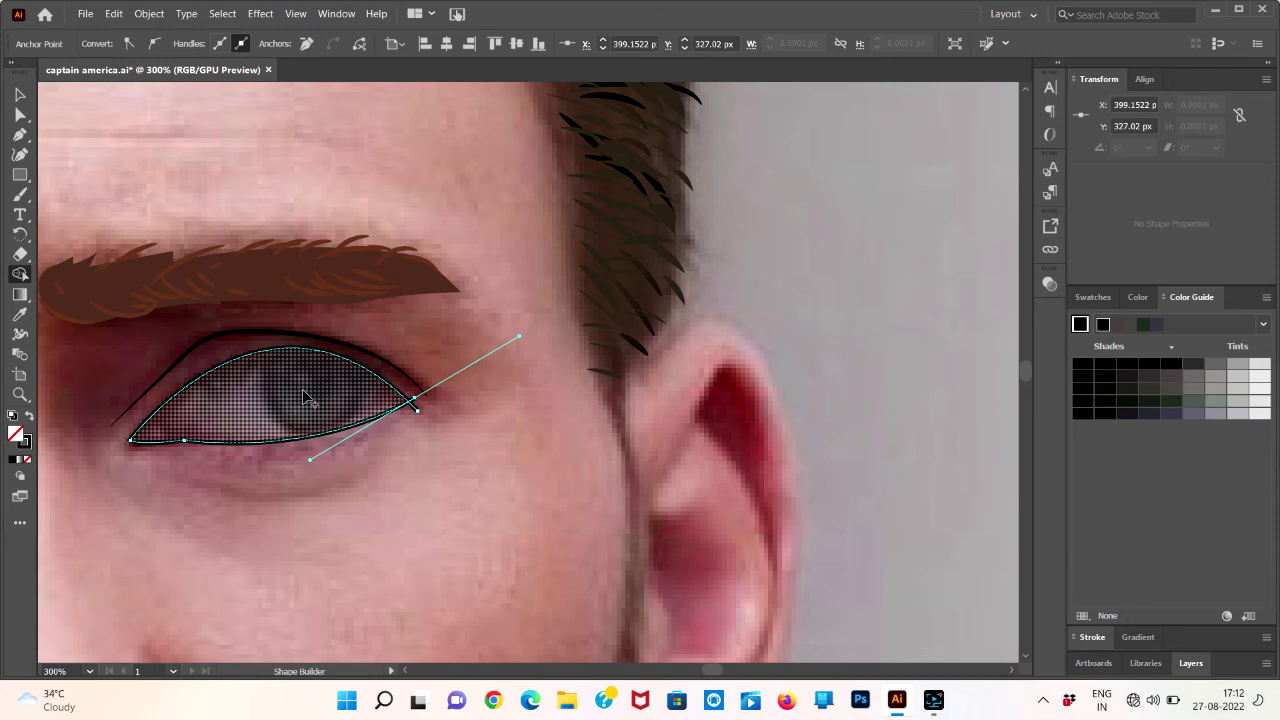
pyautogui.click(416, 402)
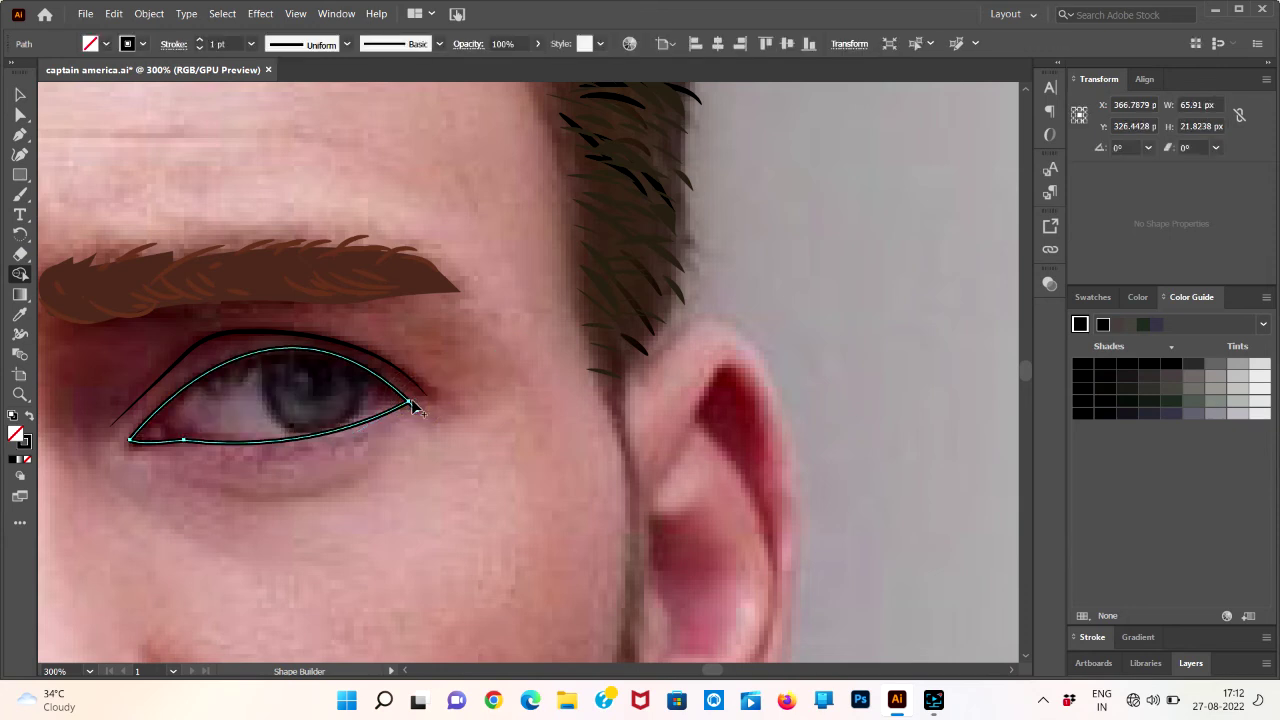
pyautogui.press('v')
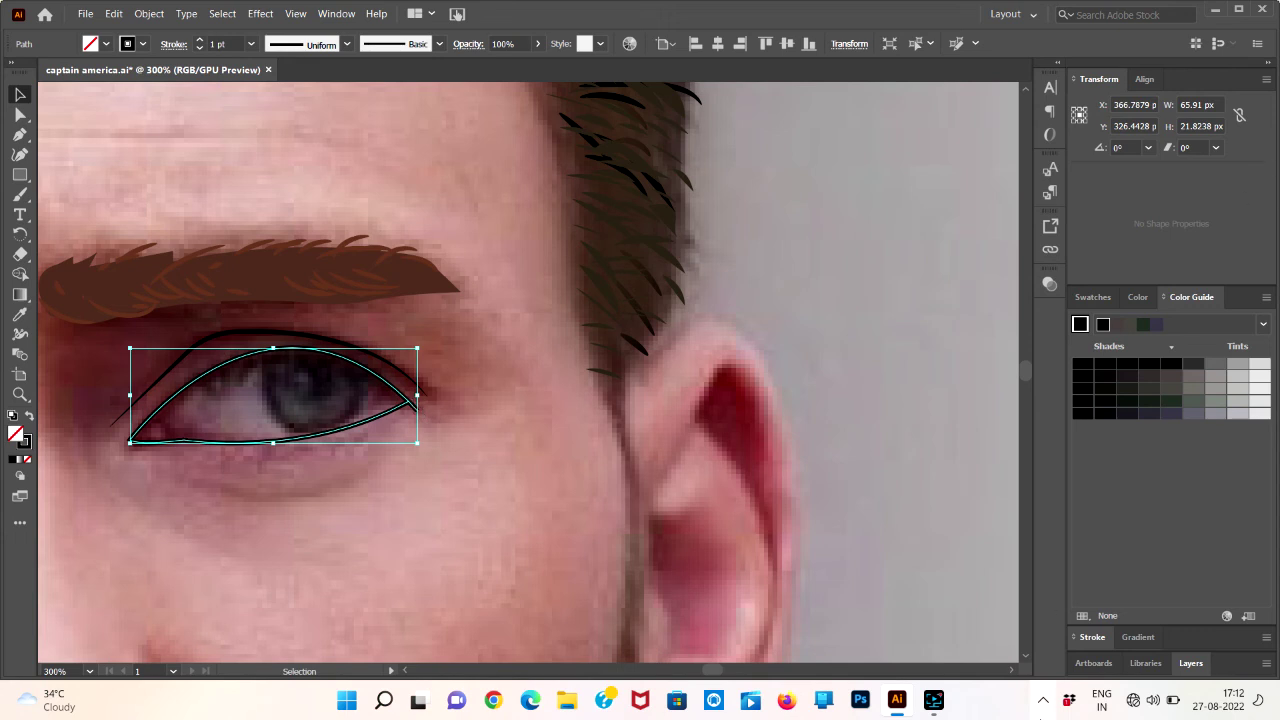
pyautogui.click(1088, 637)
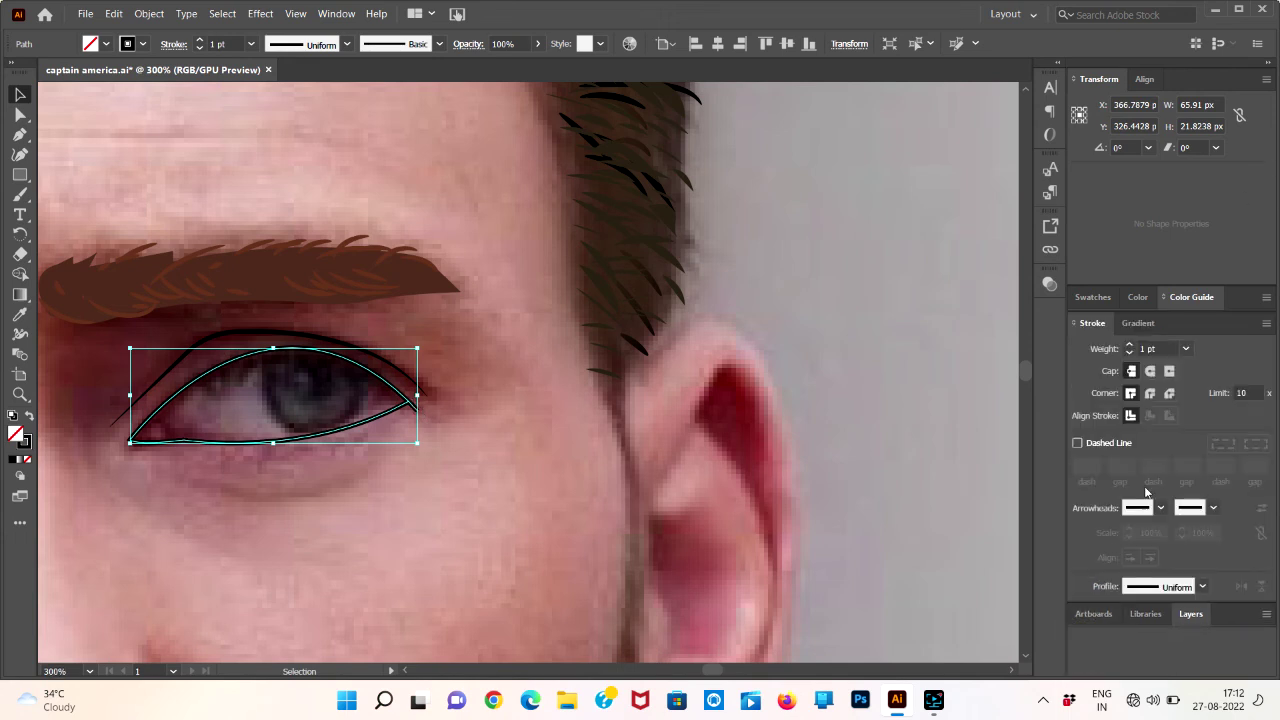
pyautogui.click(1170, 586)
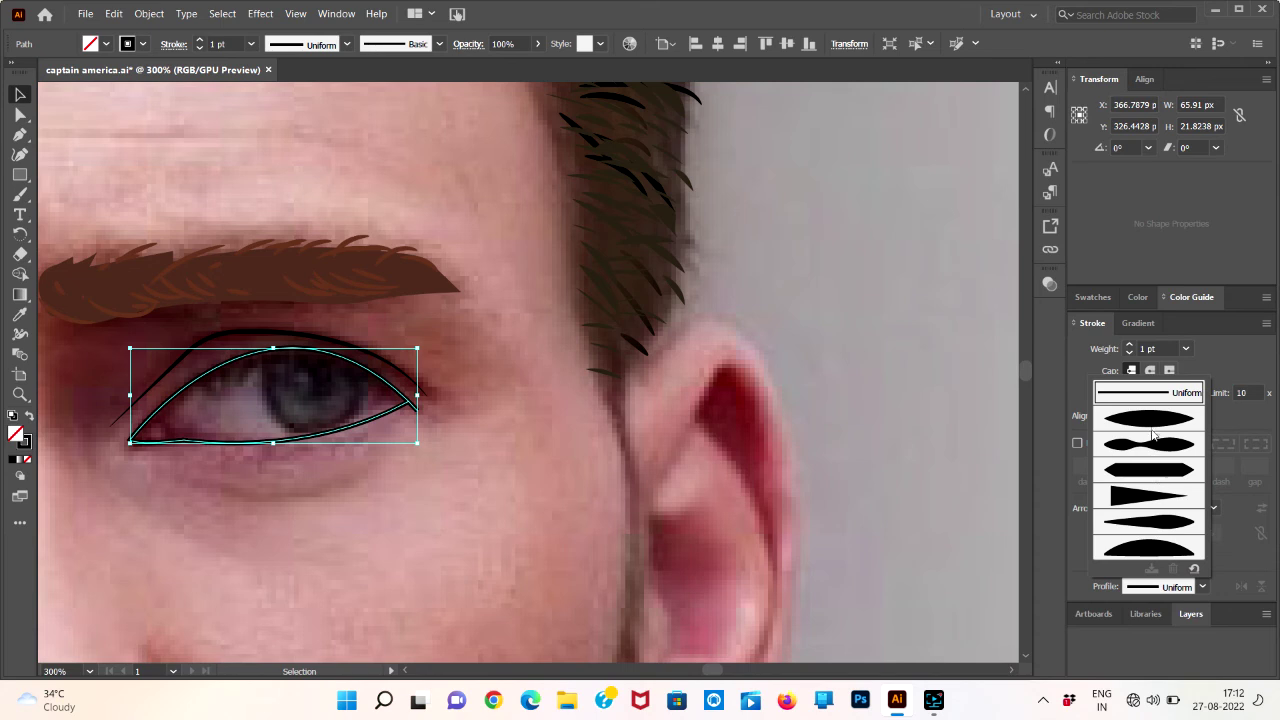
pyautogui.click(1150, 420)
pyautogui.click(567, 508)
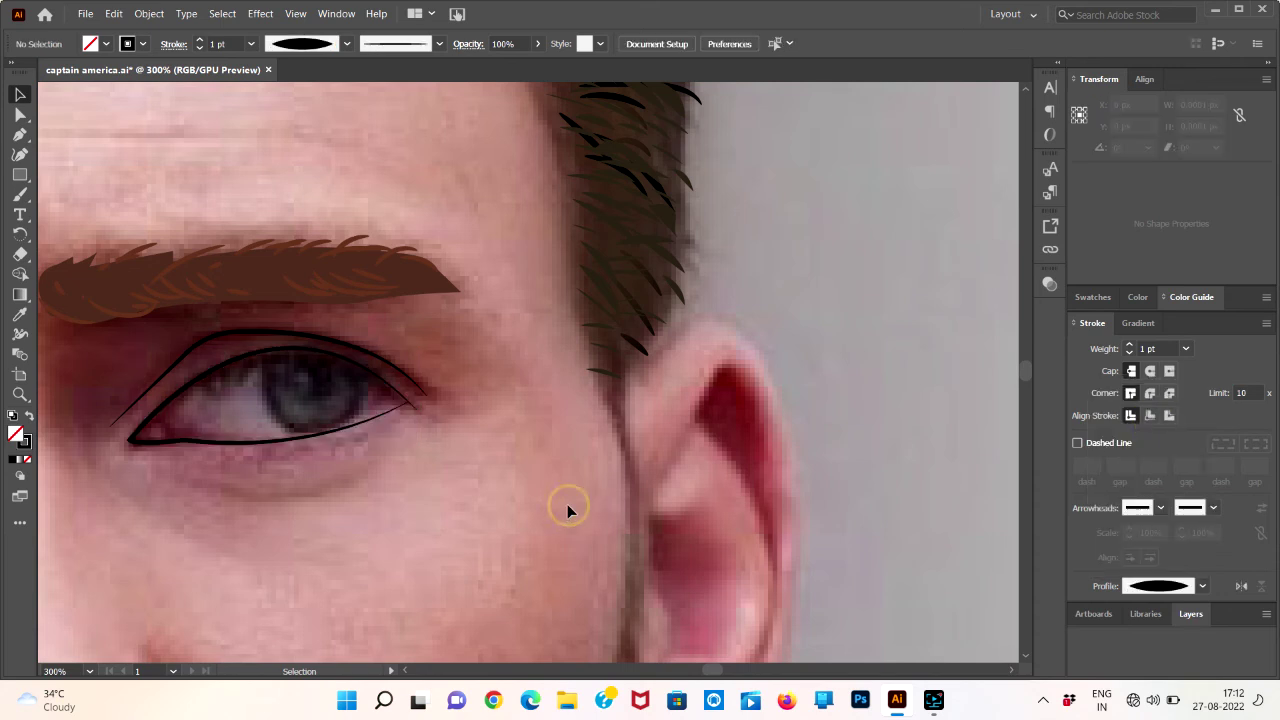
pyautogui.hscroll(-2, 573, 509)
pyautogui.hscroll(-3, 573, 509)
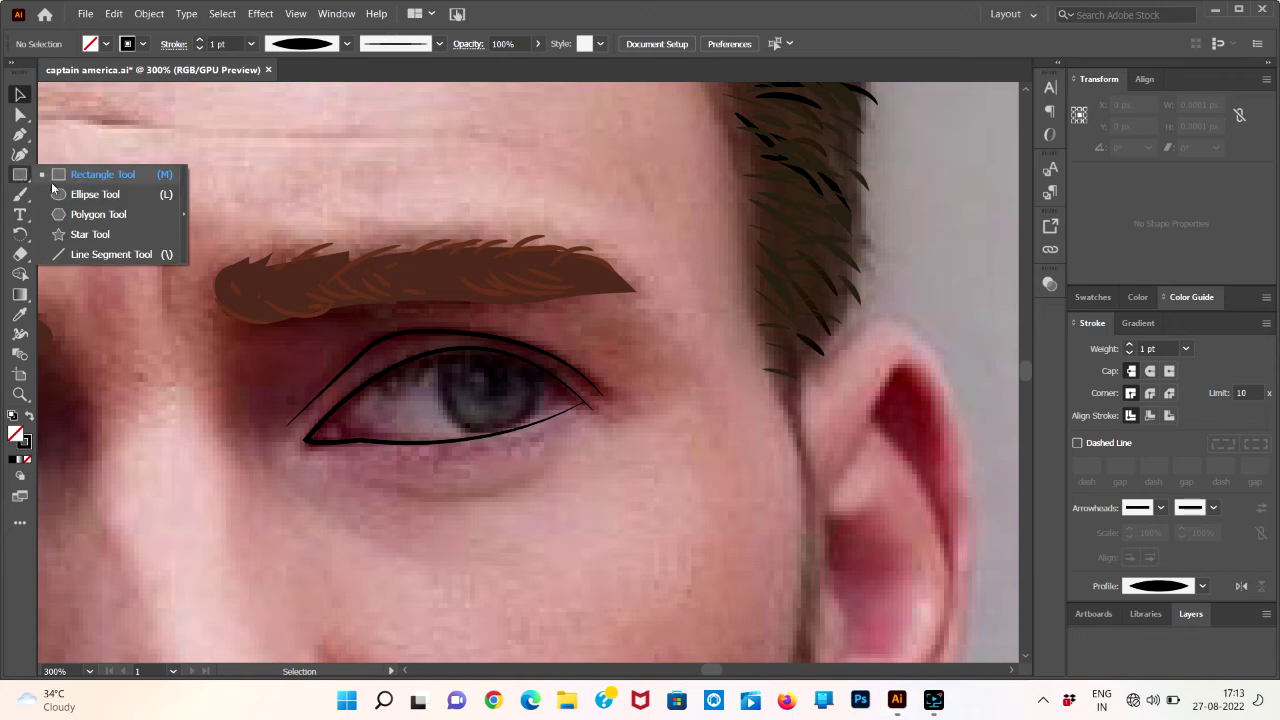
# - Draw a circle of about 23 px and position it over the iris
pyautogui.moveTo(21, 175); pyautogui.dragTo(50, 192)
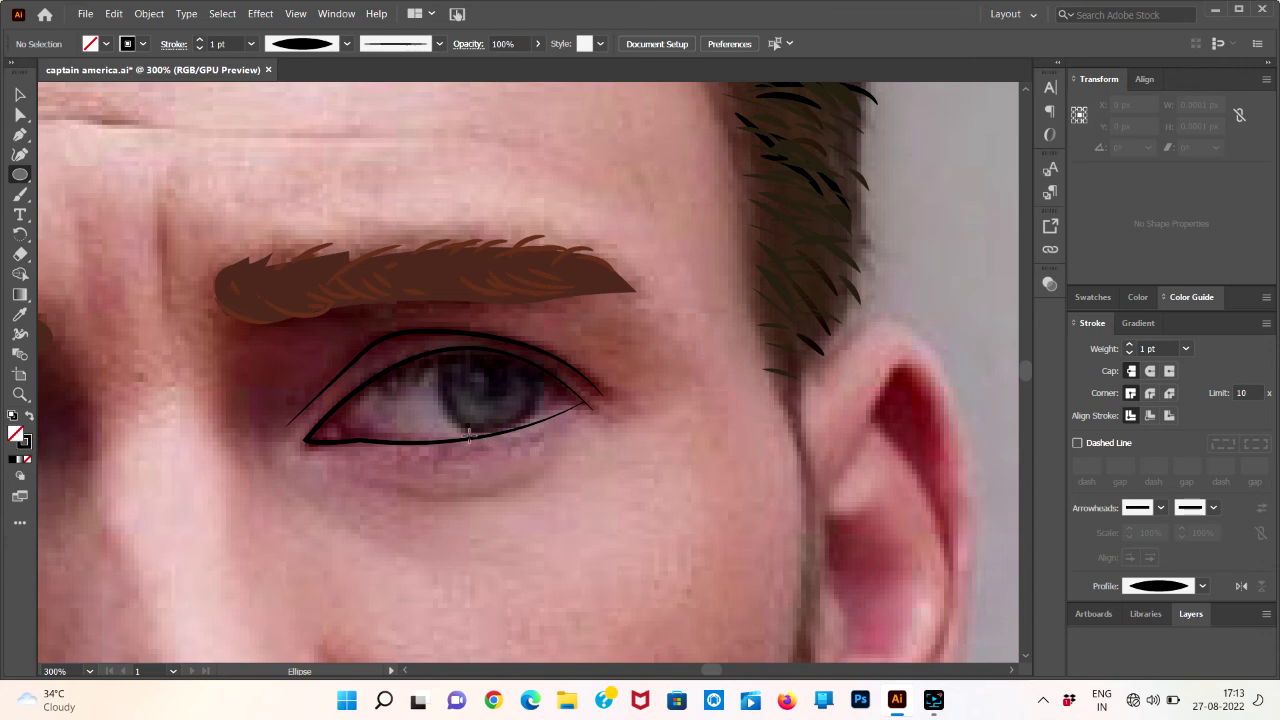
pyautogui.moveTo(468, 430); pyautogui.dragTo(556, 337)
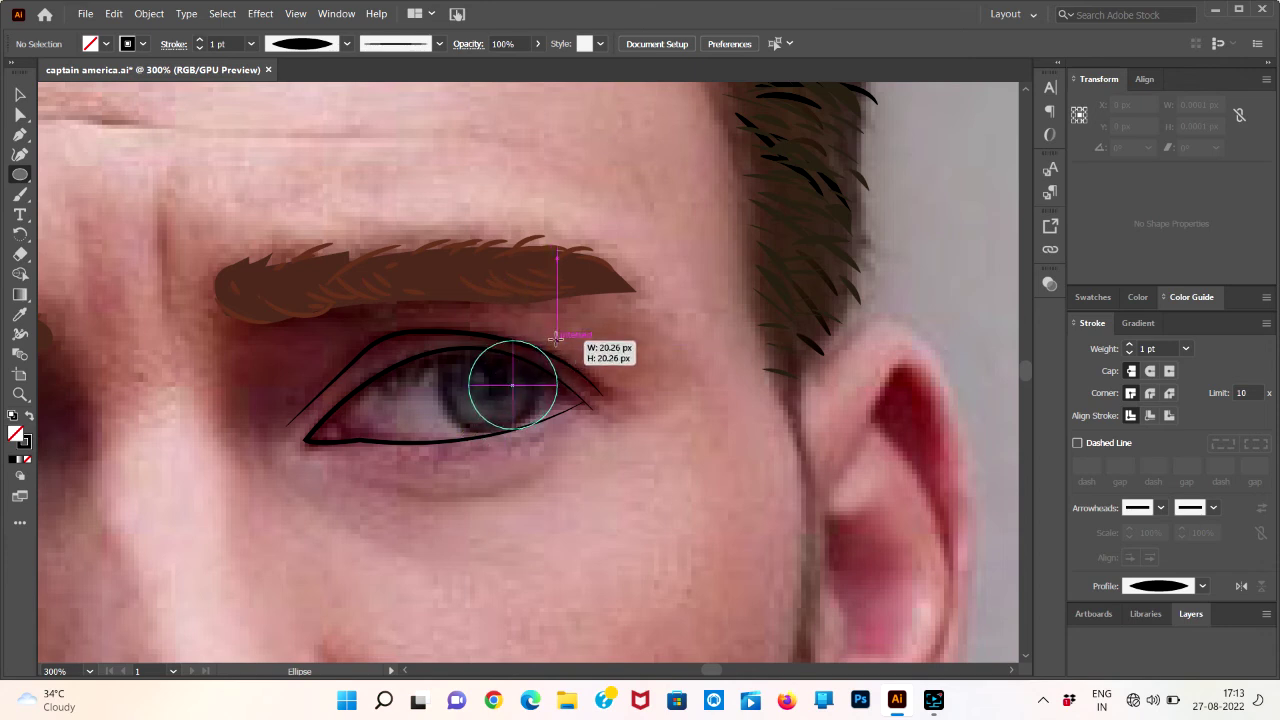
pyautogui.moveTo(559, 339); pyautogui.dragTo(561, 337)
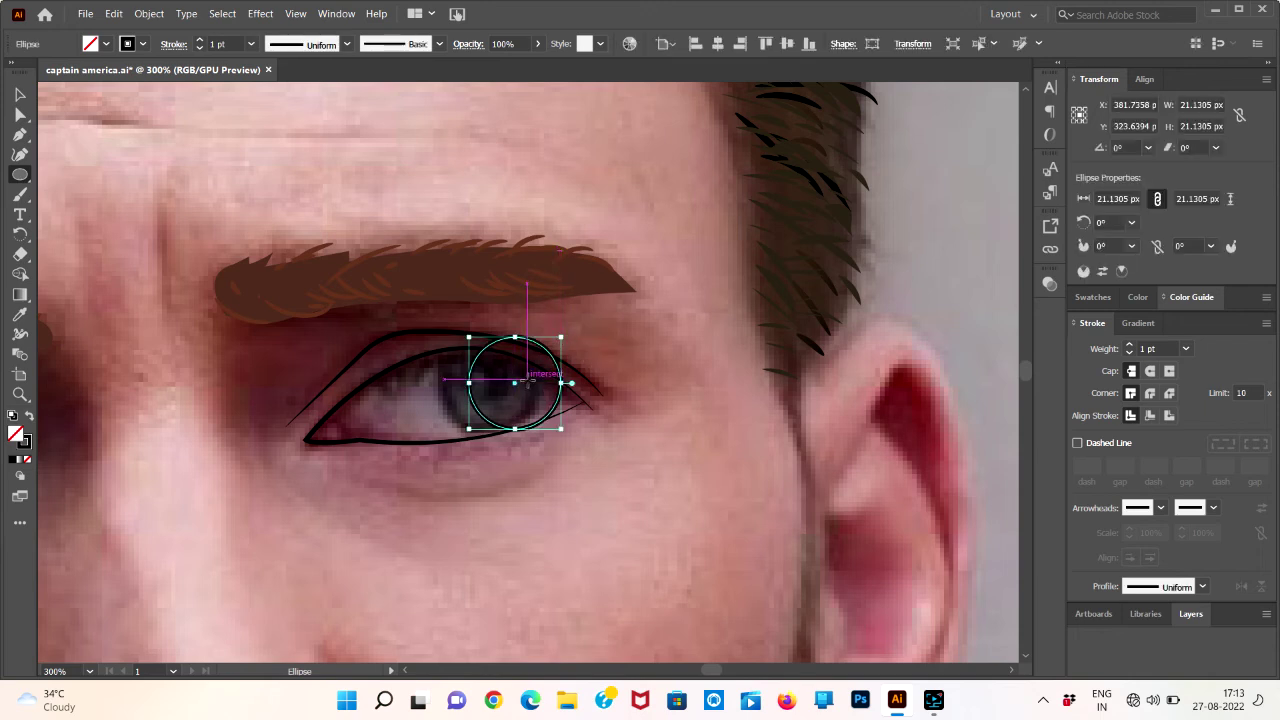
pyautogui.press('v')
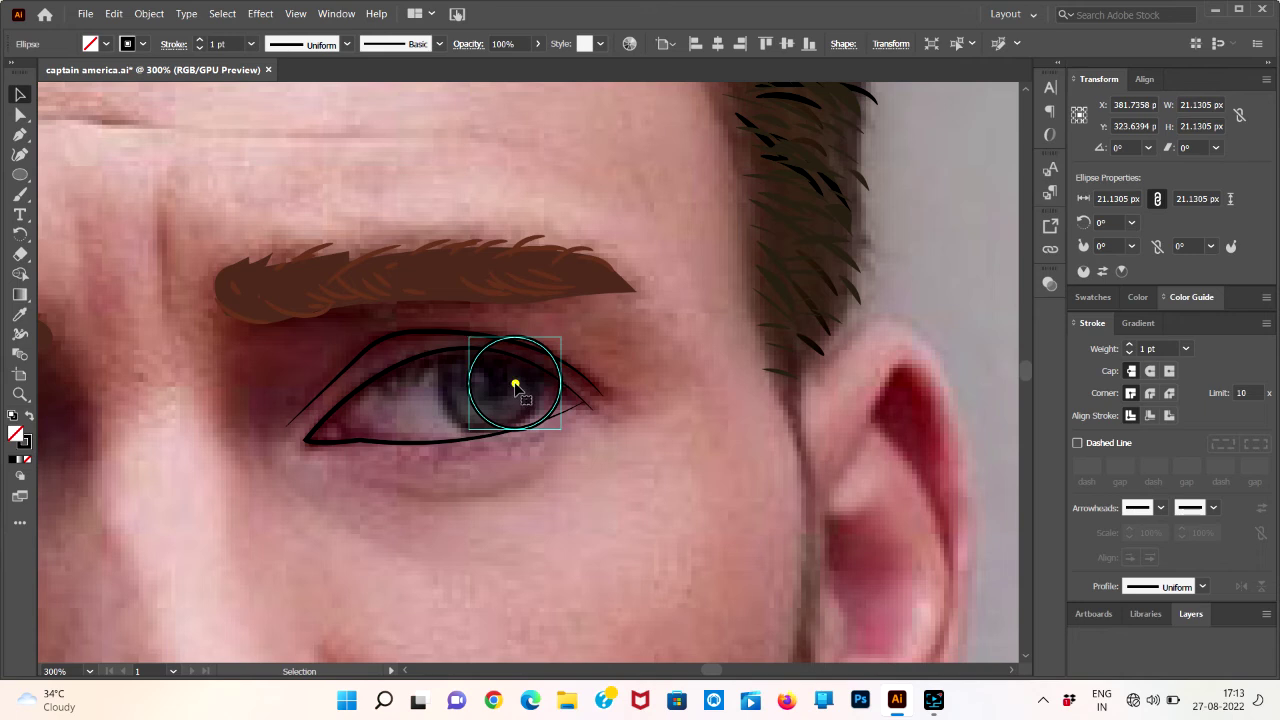
pyautogui.moveTo(515, 387); pyautogui.dragTo(497, 385)
pyautogui.moveTo(494, 387); pyautogui.dragTo(484, 392)
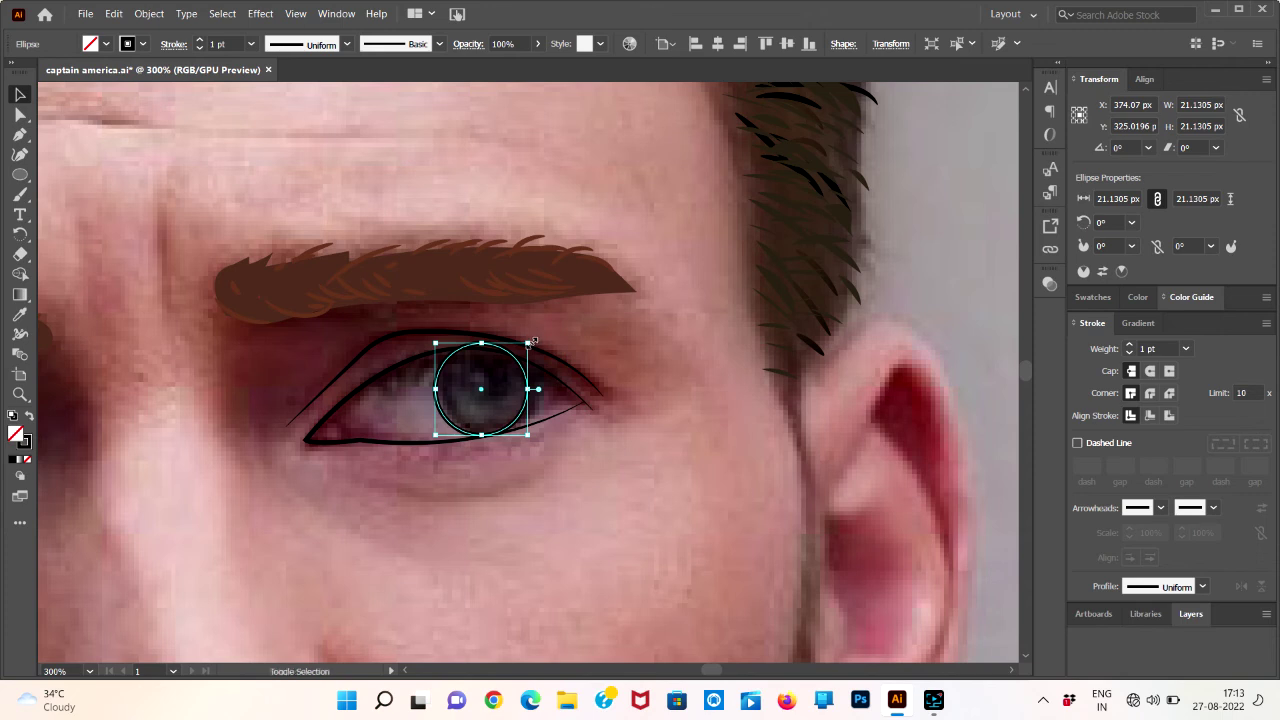
pyautogui.moveTo(527, 343); pyautogui.dragTo(537, 334)
# - Give the iris circle's outline Width Profile 2
pyautogui.click(593, 346)
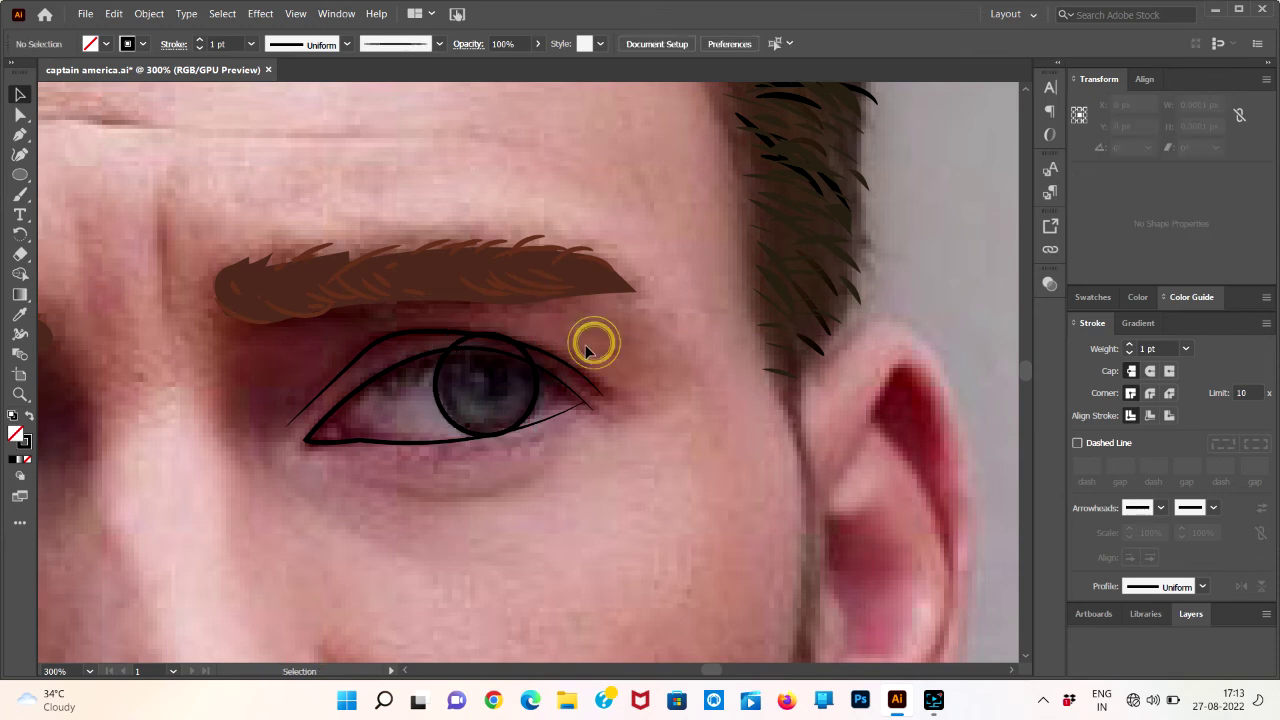
pyautogui.click(529, 408)
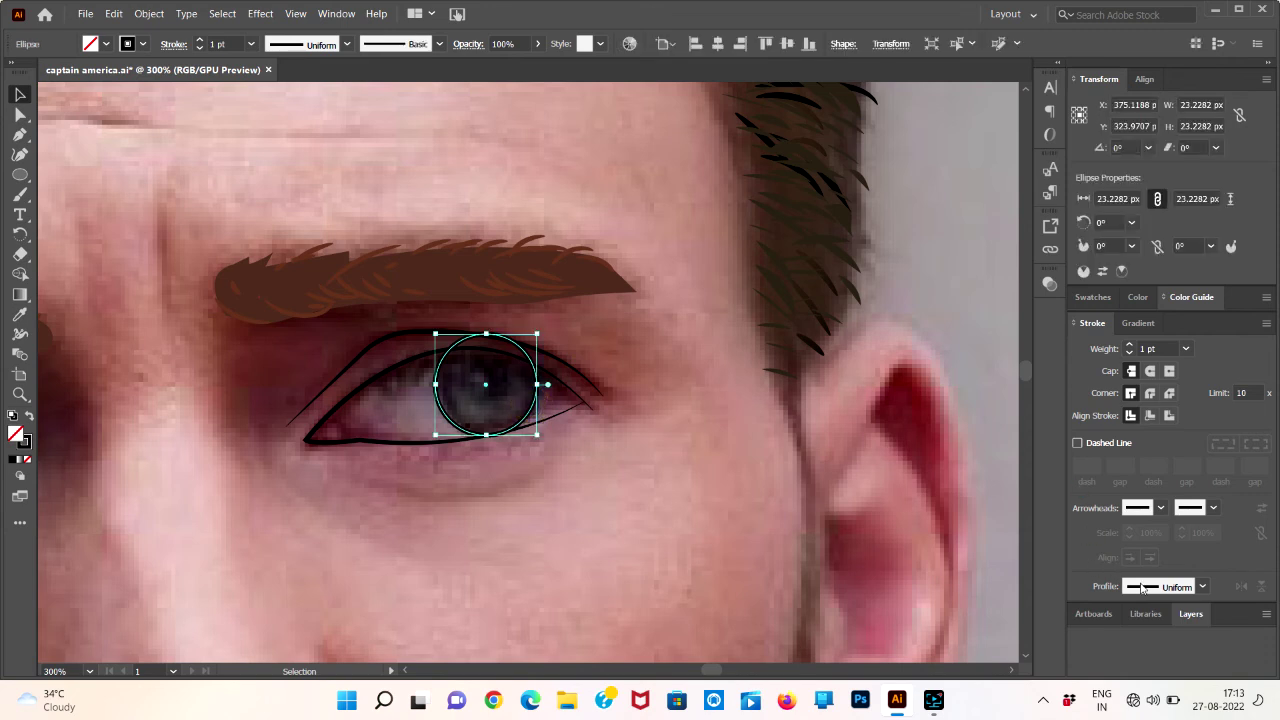
pyautogui.click(1142, 588)
pyautogui.click(1177, 420)
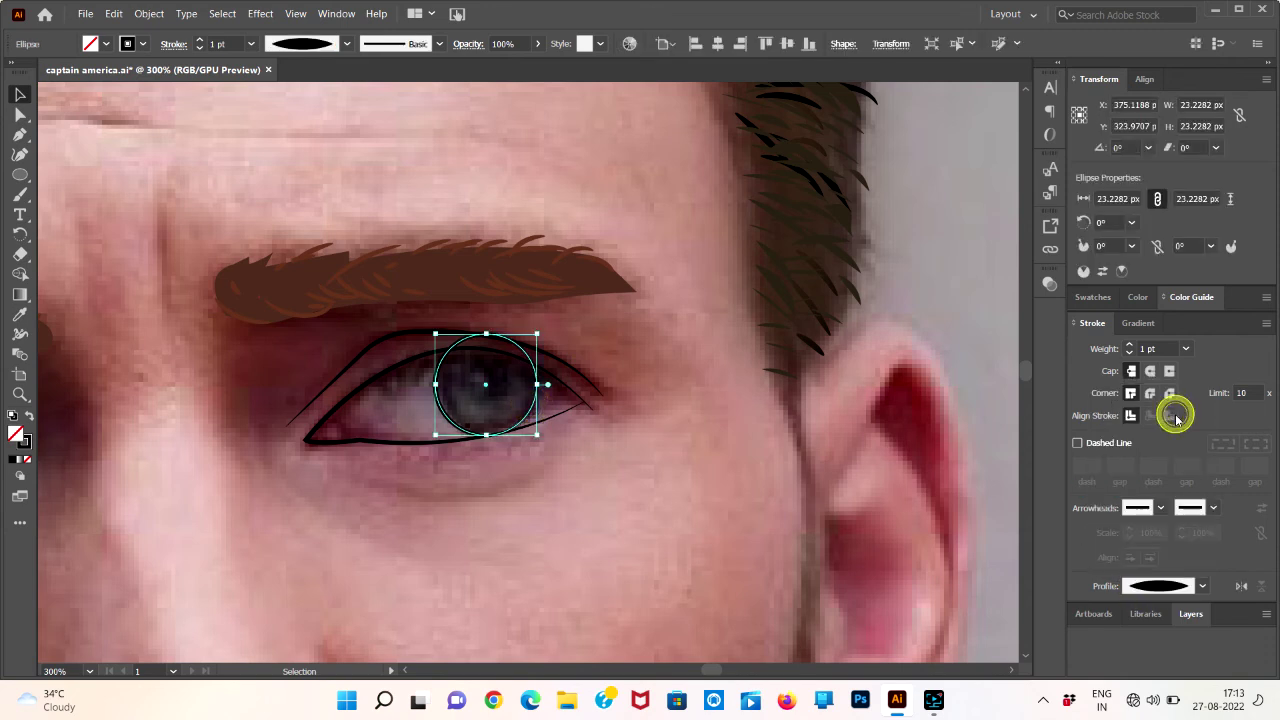
pyautogui.click(691, 495)
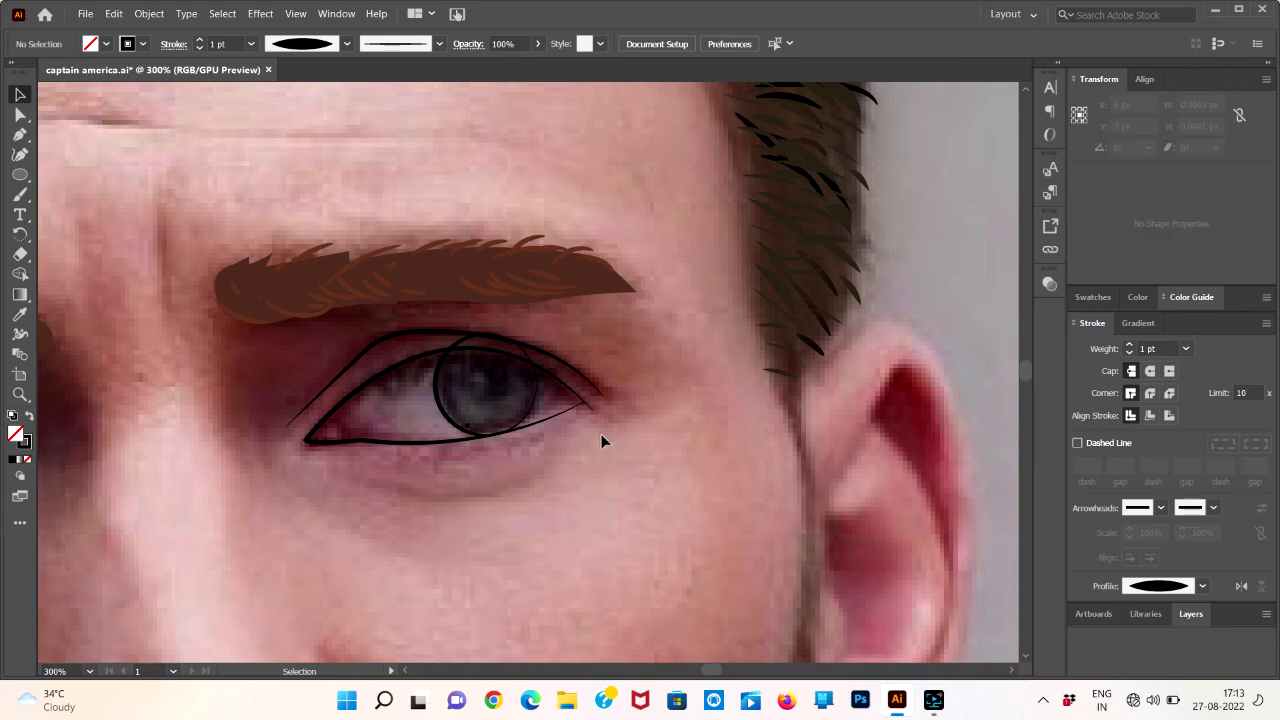
pyautogui.click(531, 414)
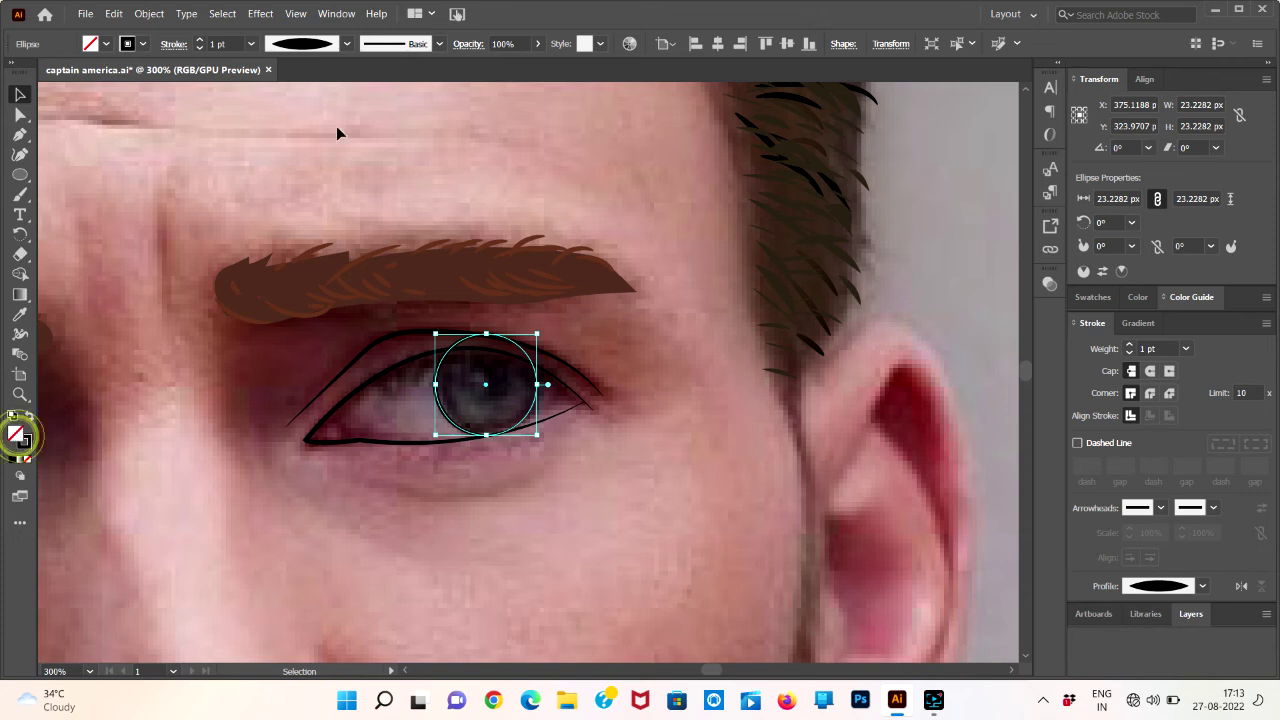
# - Open the Textures graphic style library by mistake, then close it
pyautogui.click(336, 14)
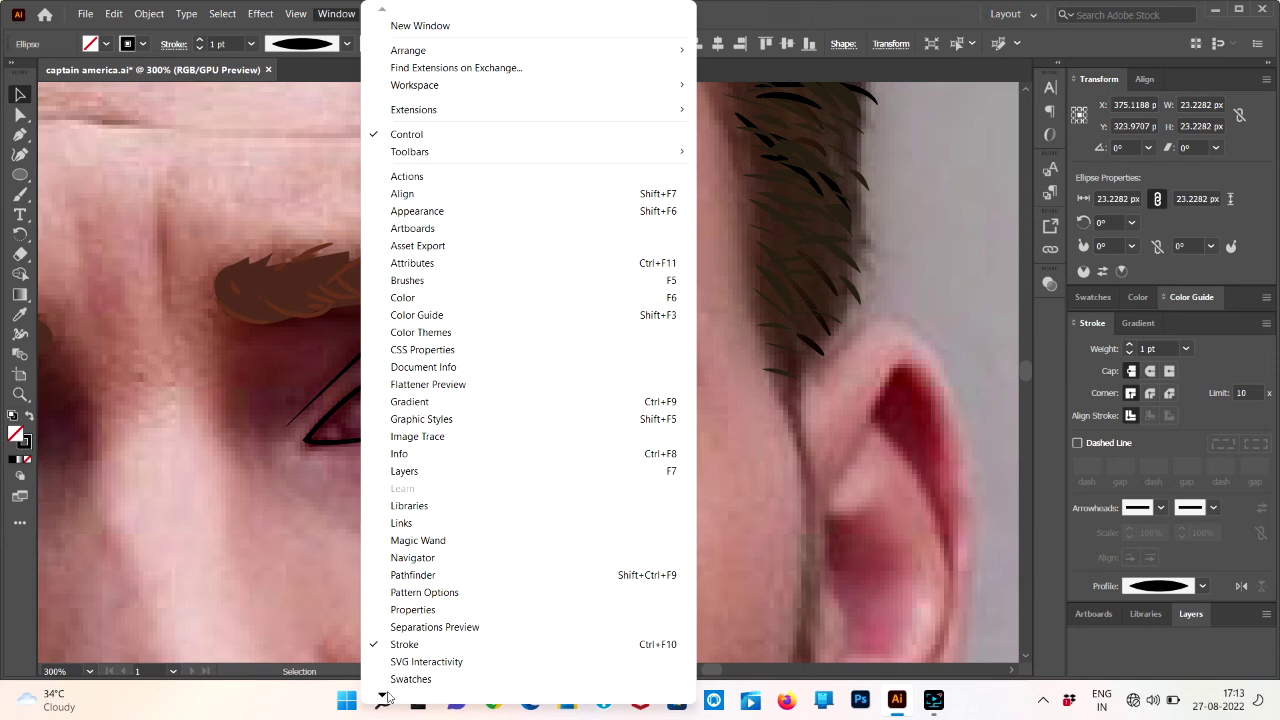
pyautogui.click(383, 697)
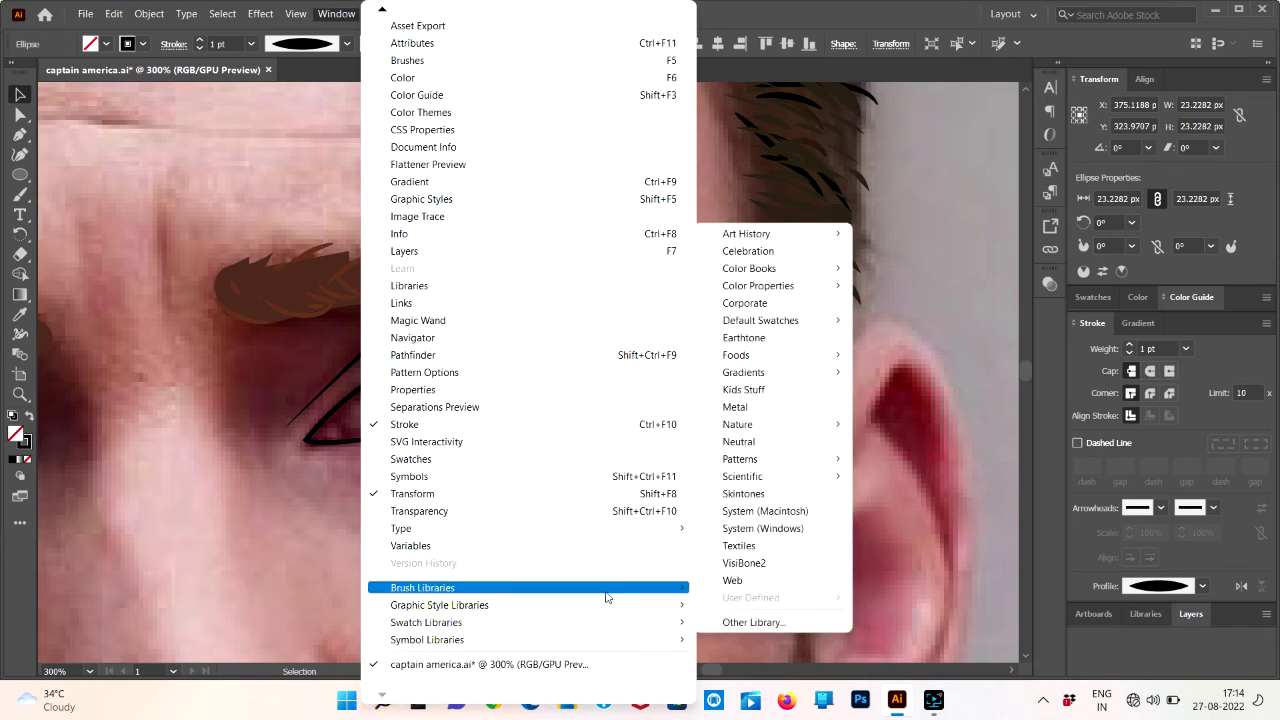
pyautogui.moveTo(528, 605)
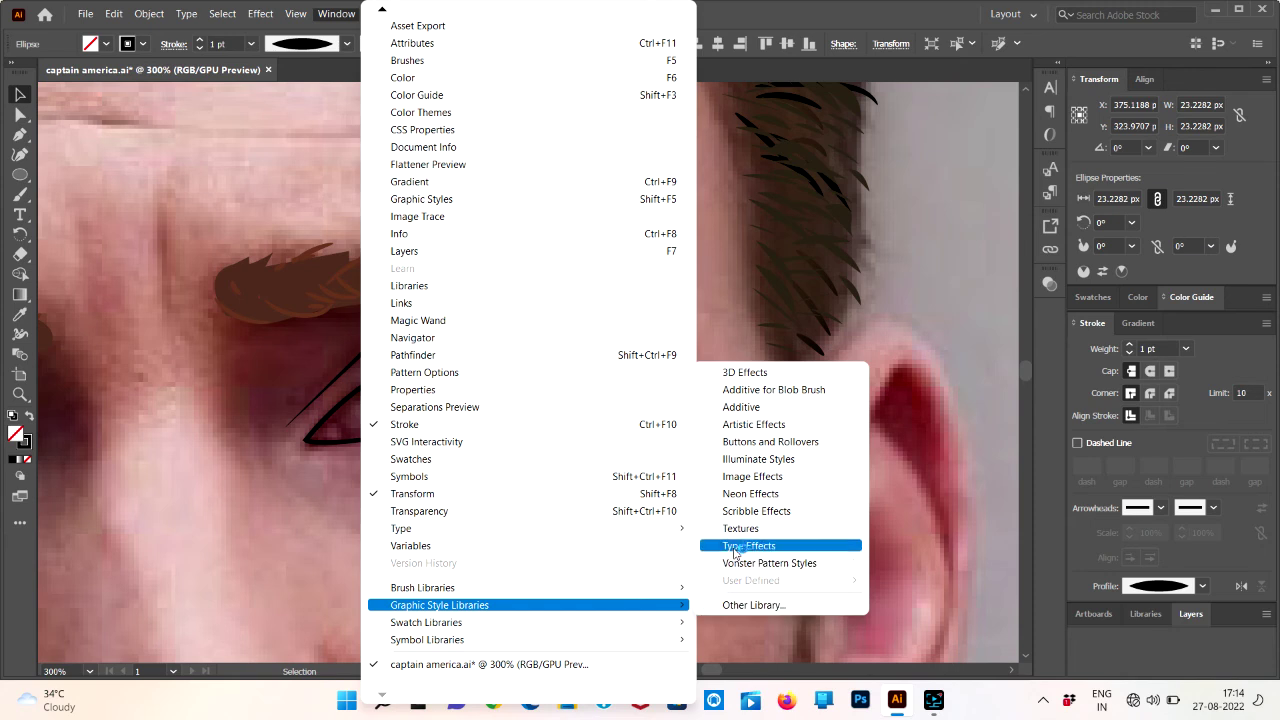
pyautogui.click(751, 531)
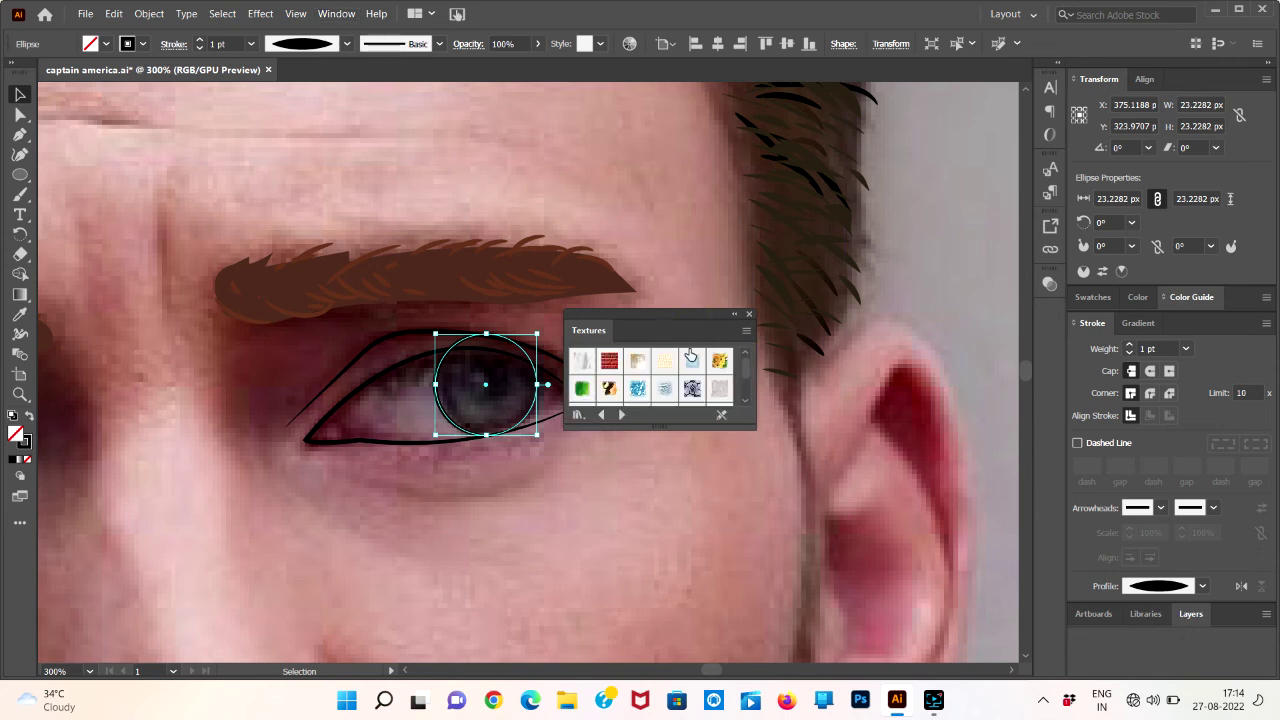
pyautogui.click(734, 314)
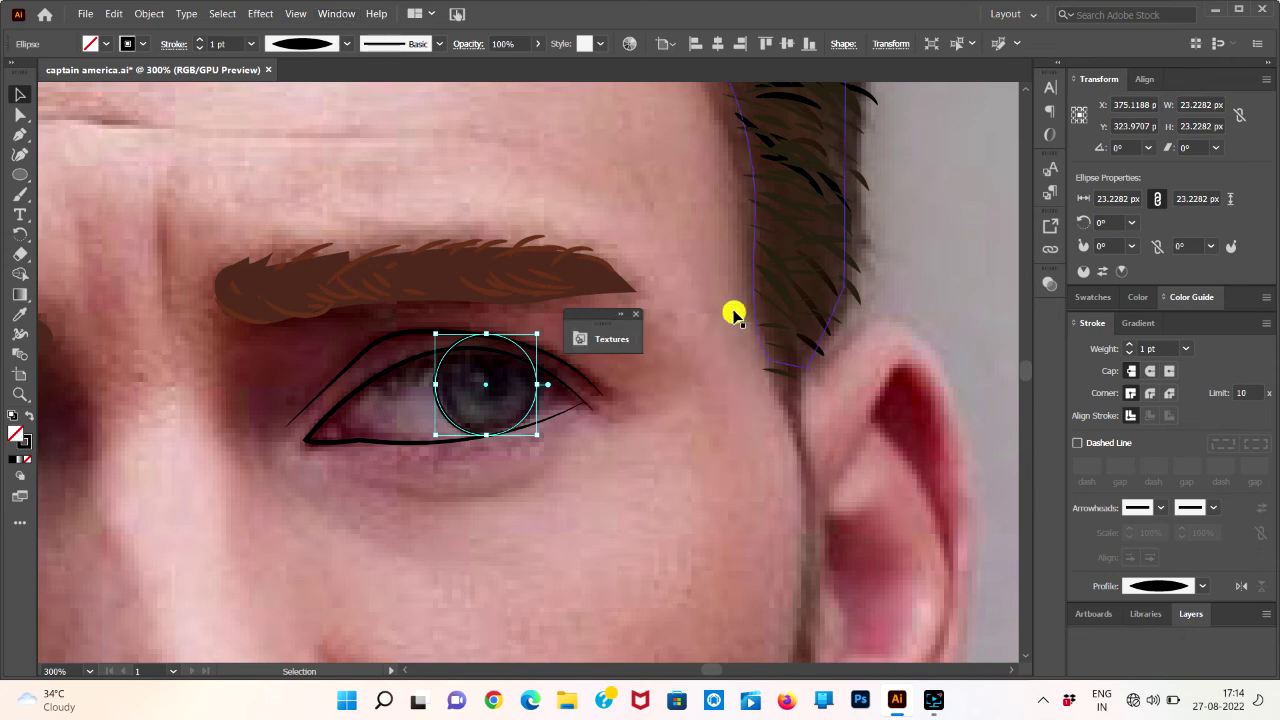
pyautogui.click(635, 317)
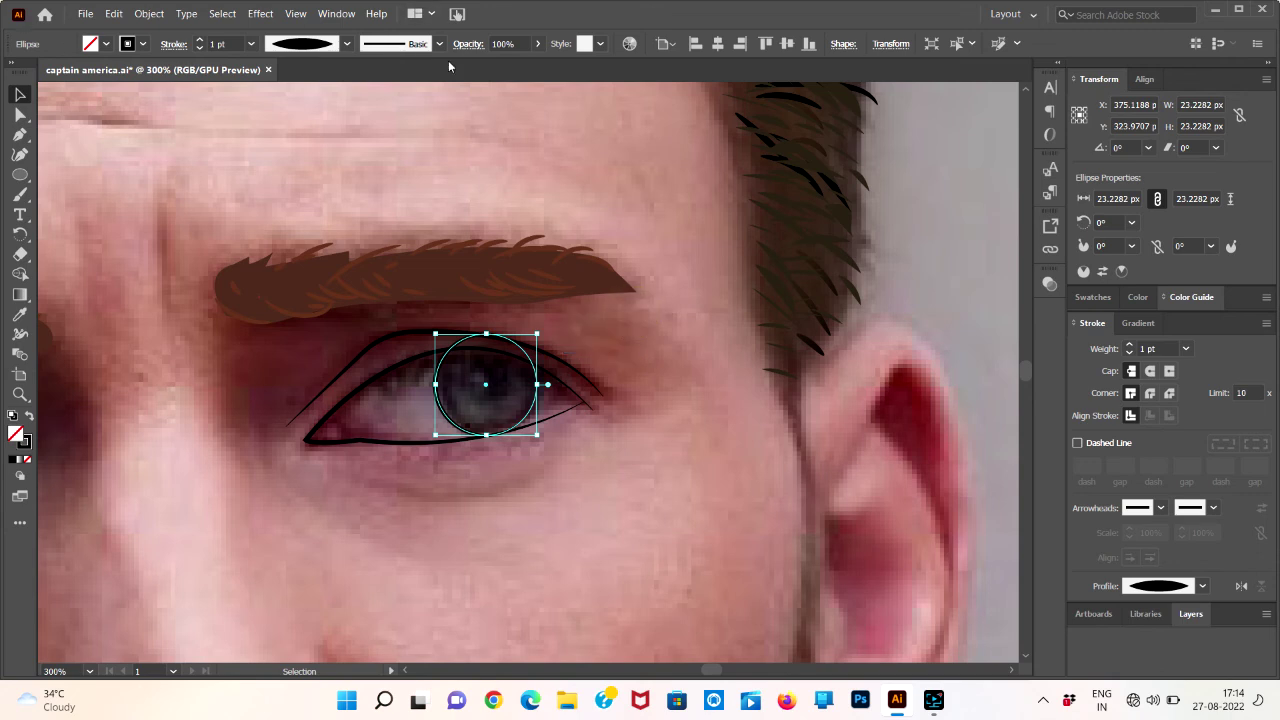
# - Fill the iris with the USGS 21 Intricate Surface texture from Basic Graphics_Textures swatches
pyautogui.click(335, 16)
pyautogui.moveTo(427, 622)
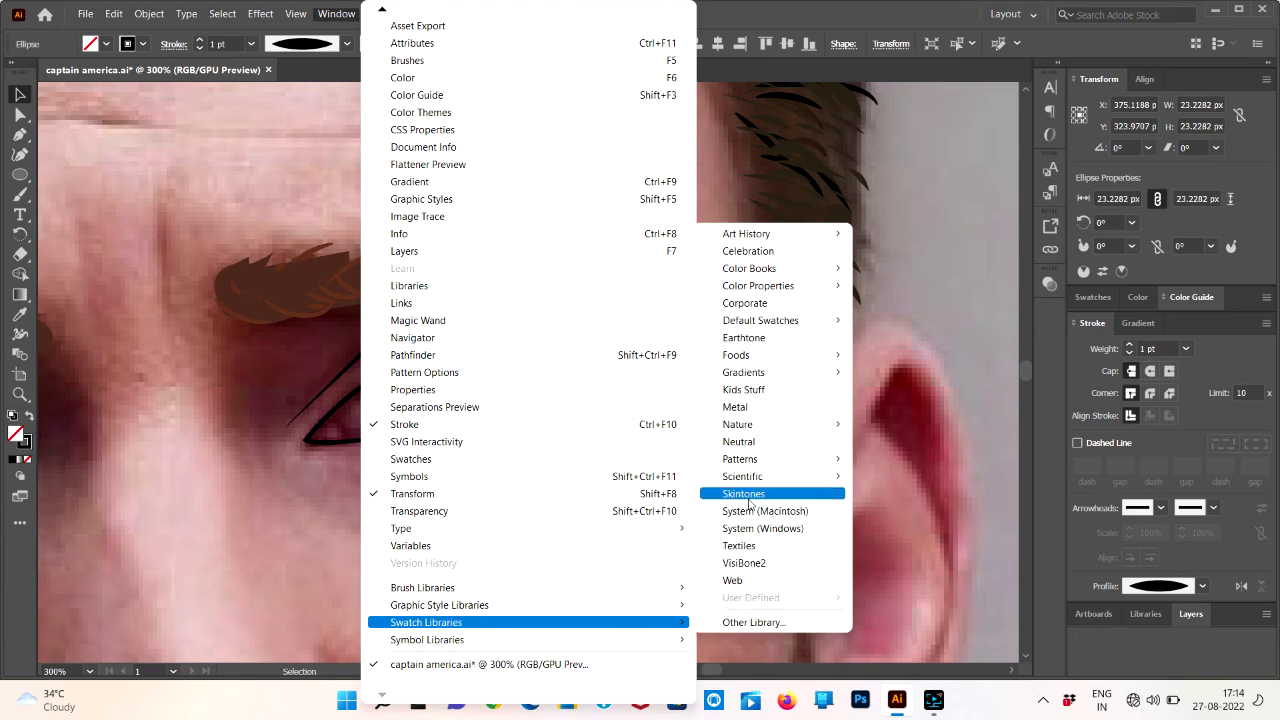
pyautogui.moveTo(740, 459)
pyautogui.moveTo(910, 459)
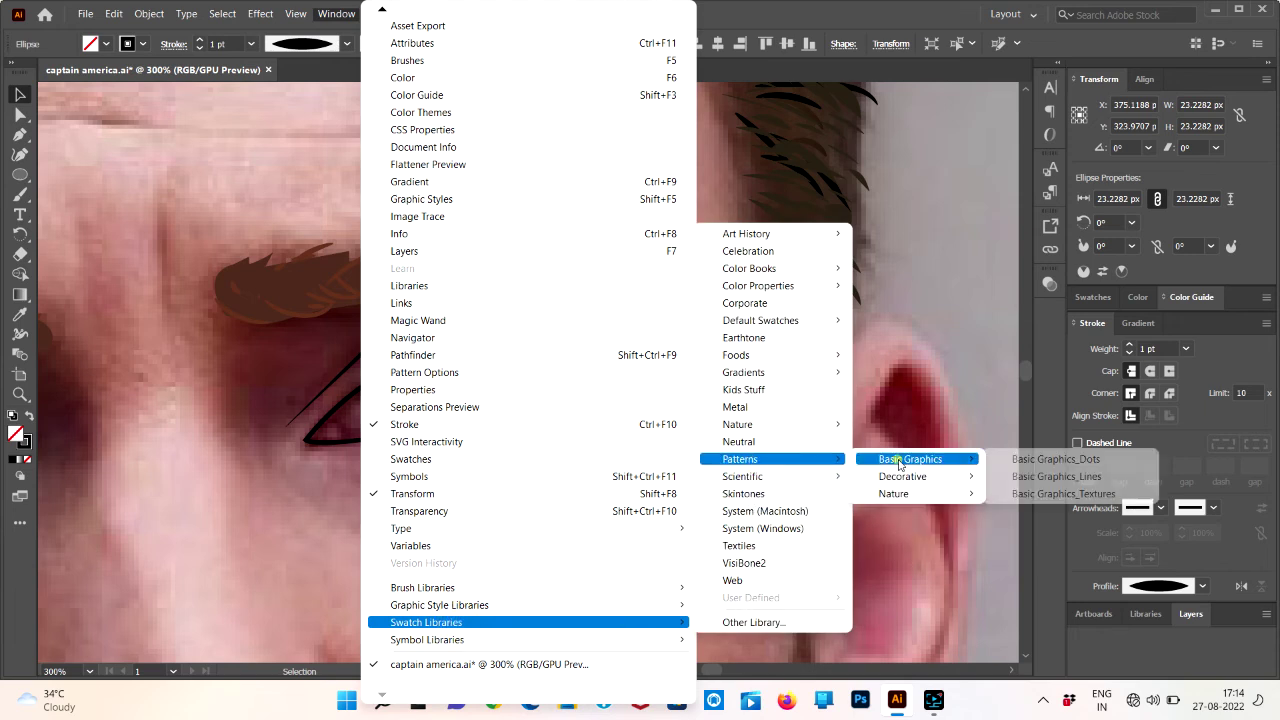
pyautogui.click(1039, 492)
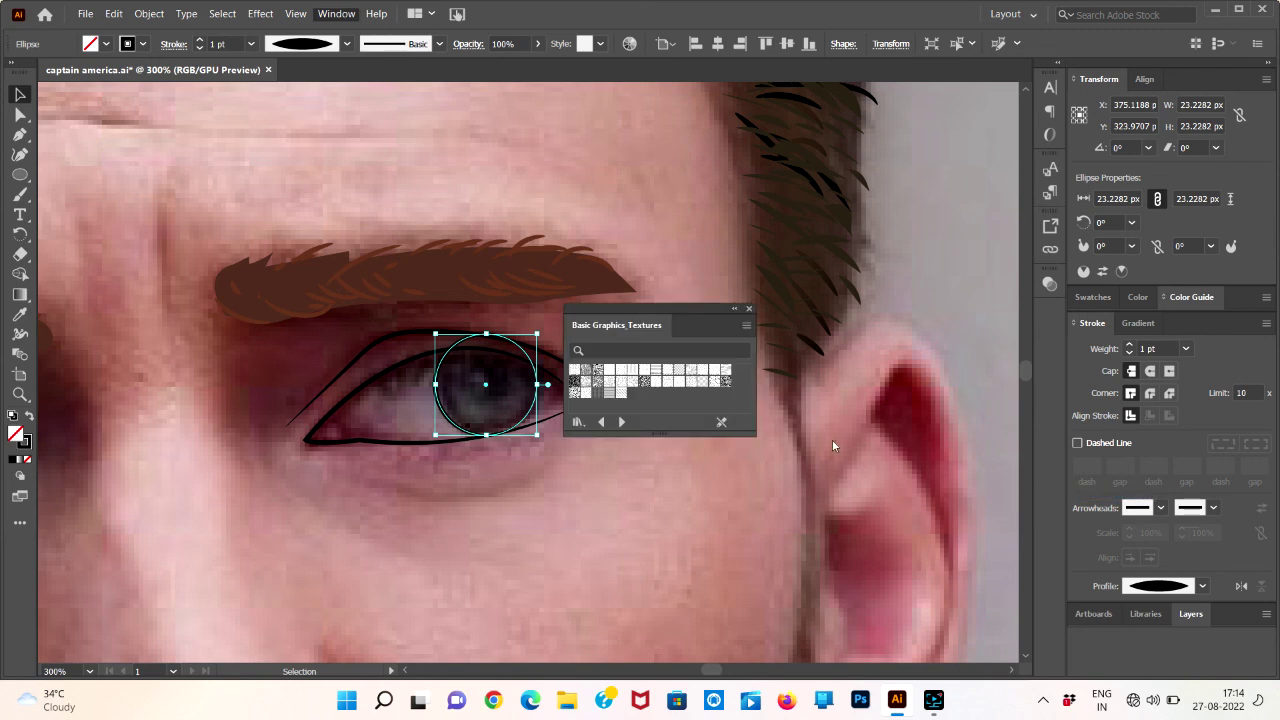
pyautogui.click(626, 385)
pyautogui.click(607, 390)
pyautogui.click(609, 390)
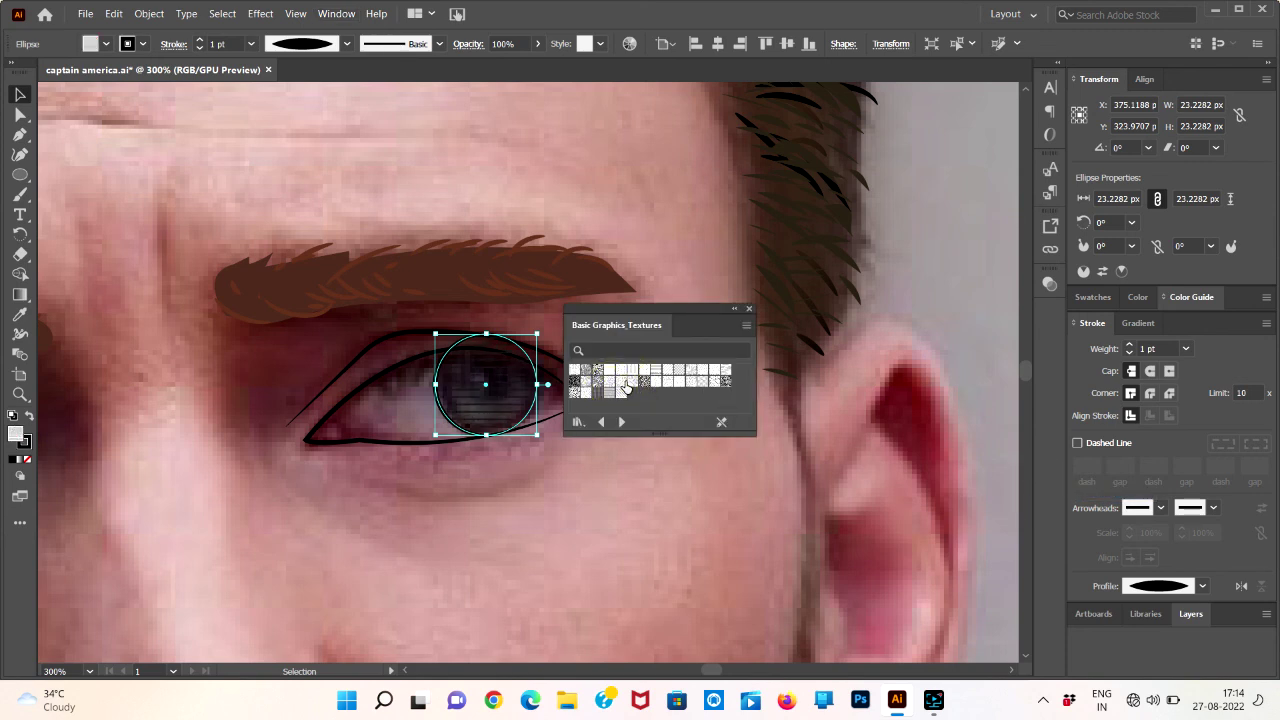
pyautogui.click(627, 384)
pyautogui.click(576, 382)
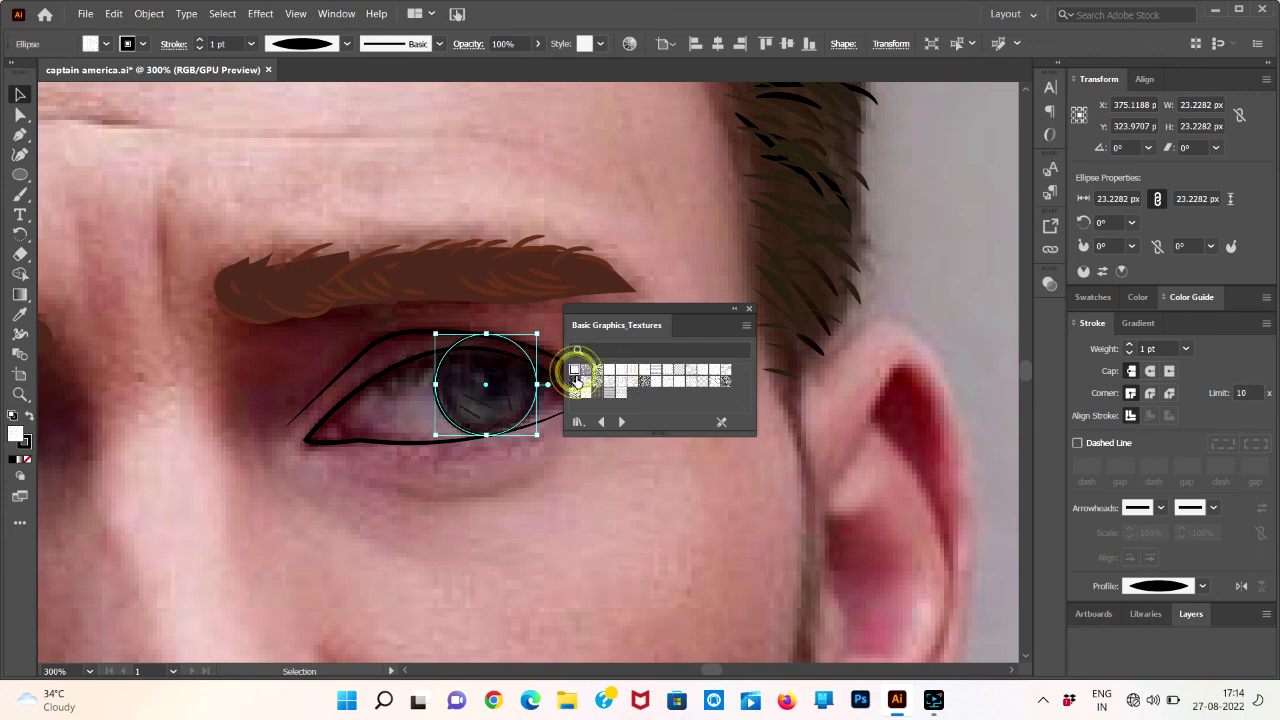
pyautogui.click(575, 393)
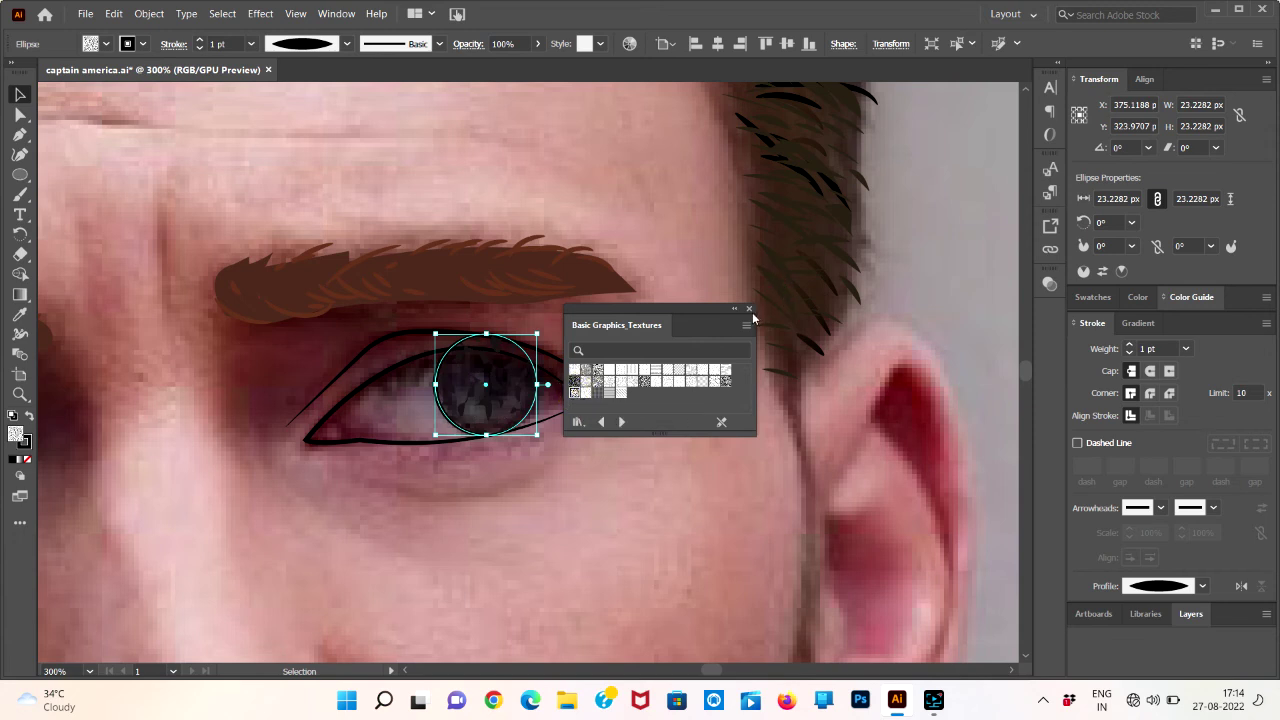
pyautogui.click(749, 310)
pyautogui.click(650, 386)
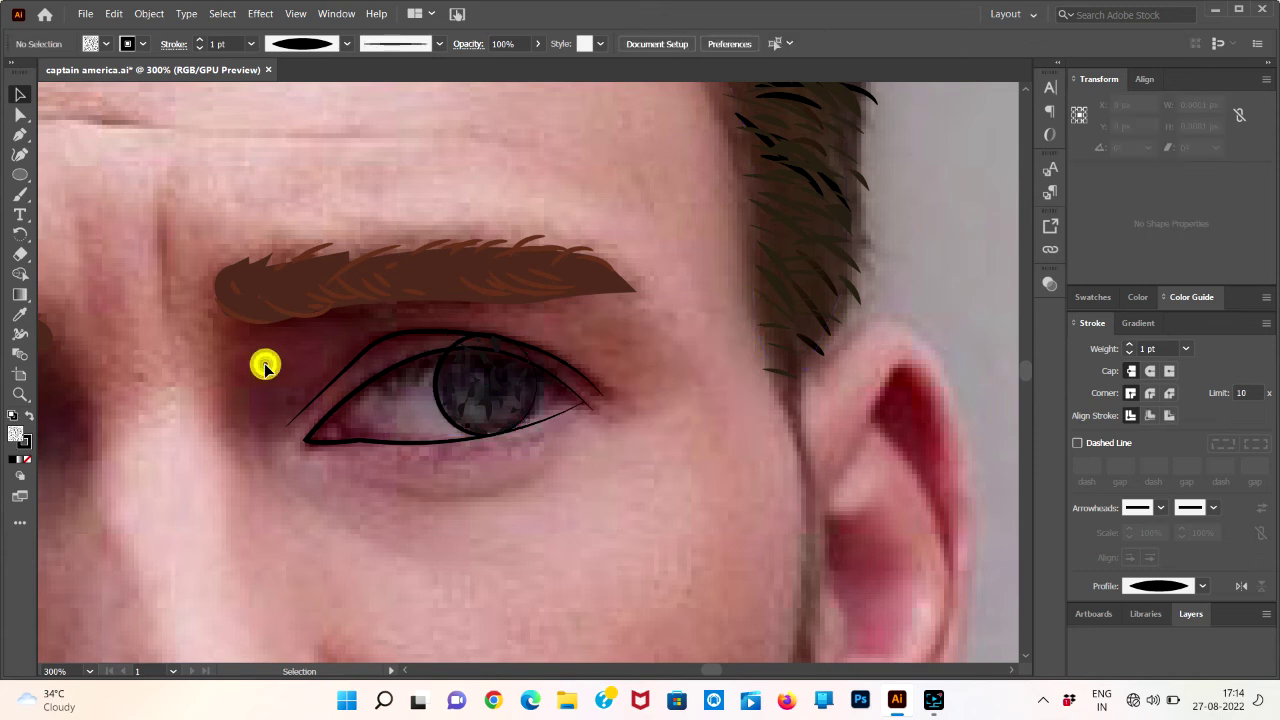
# - Select the eye outline and iris, then Shape Builder-merge the sliver above the iris
pyautogui.moveTo(265, 366); pyautogui.dragTo(606, 482)
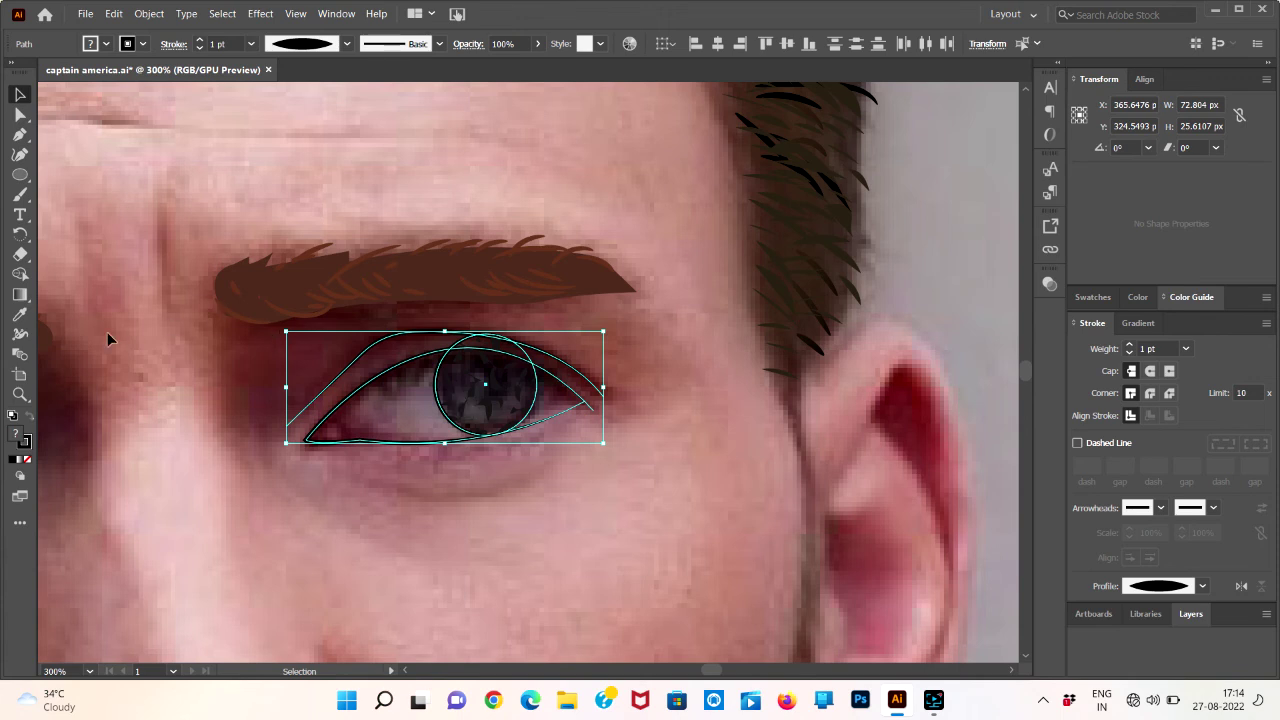
pyautogui.click(20, 275)
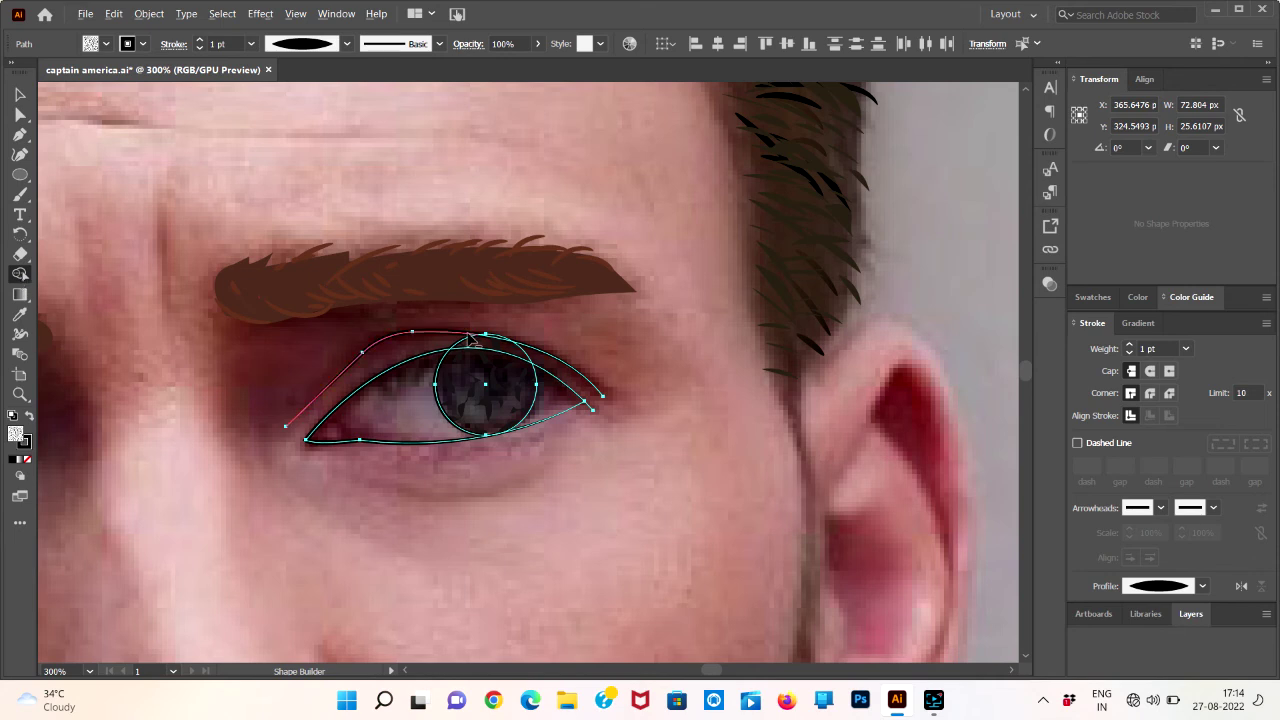
pyautogui.moveTo(467, 337); pyautogui.dragTo(518, 348)
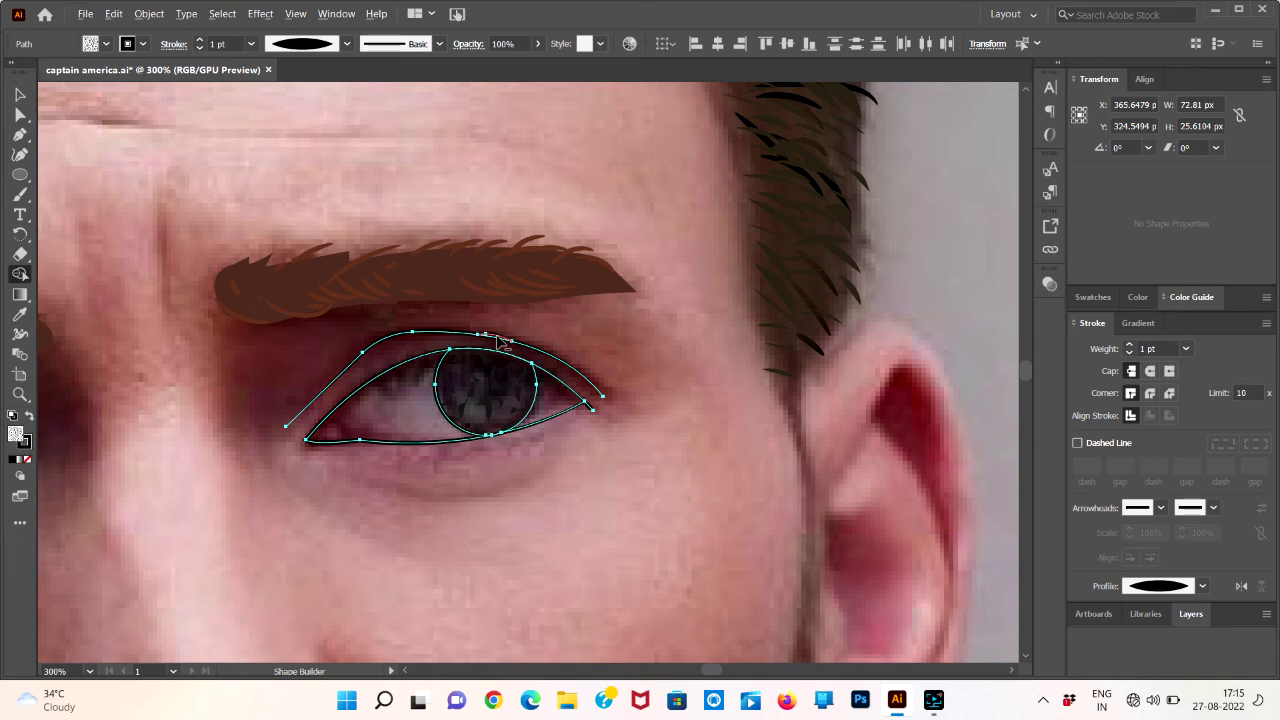
# - Merge the upper eyelid region, show the six layers, and select the outline, lower lid and iris paths
pyautogui.click(497, 337)
pyautogui.press('v')
pyautogui.click(682, 343)
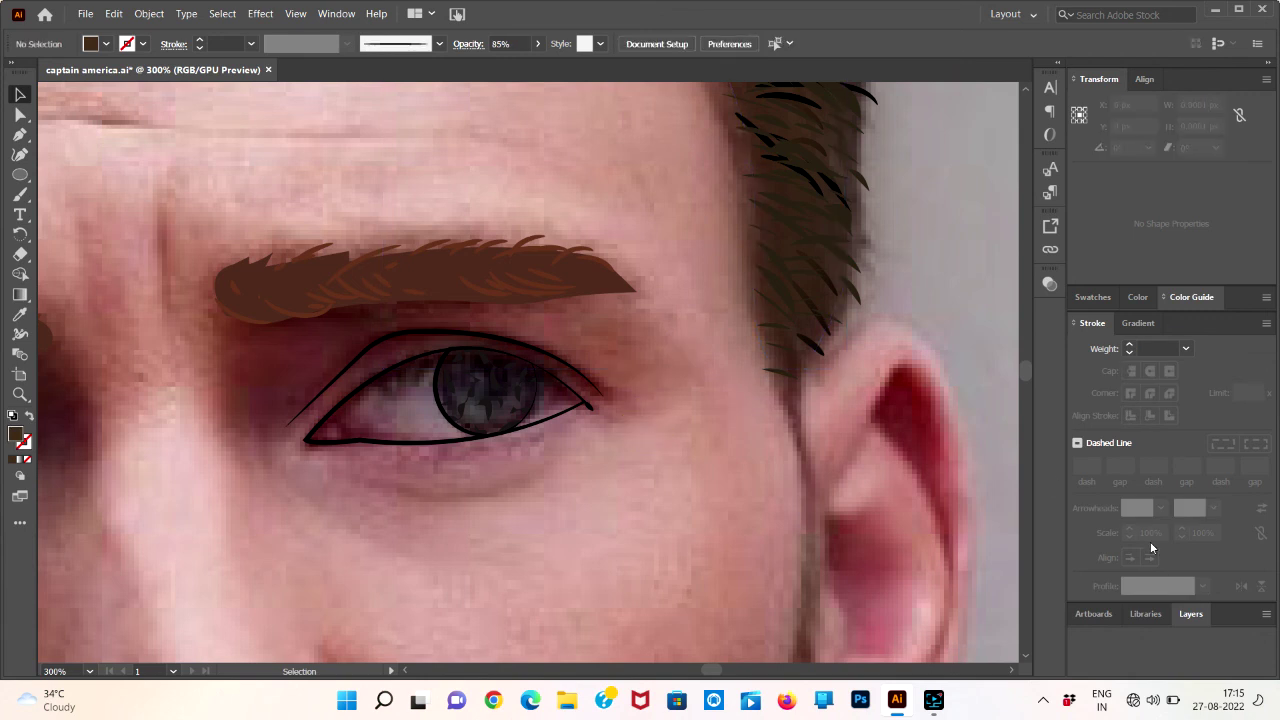
pyautogui.click(485, 372)
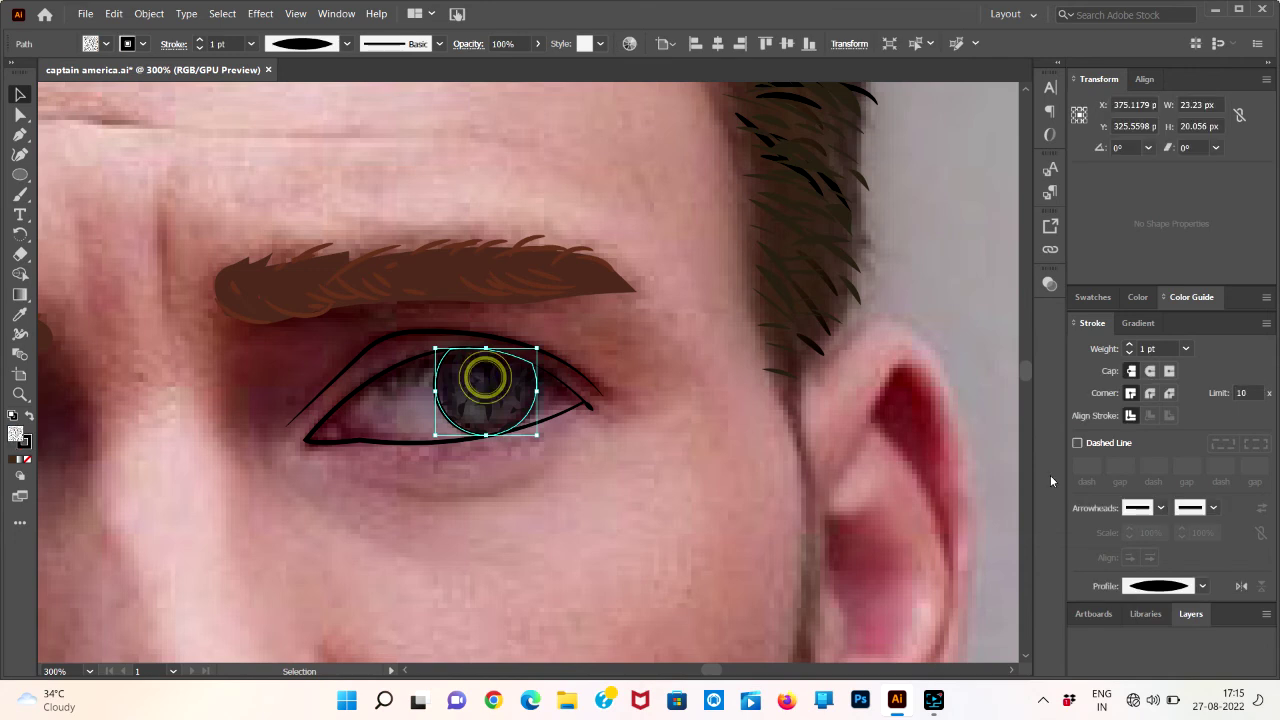
pyautogui.click(1190, 615)
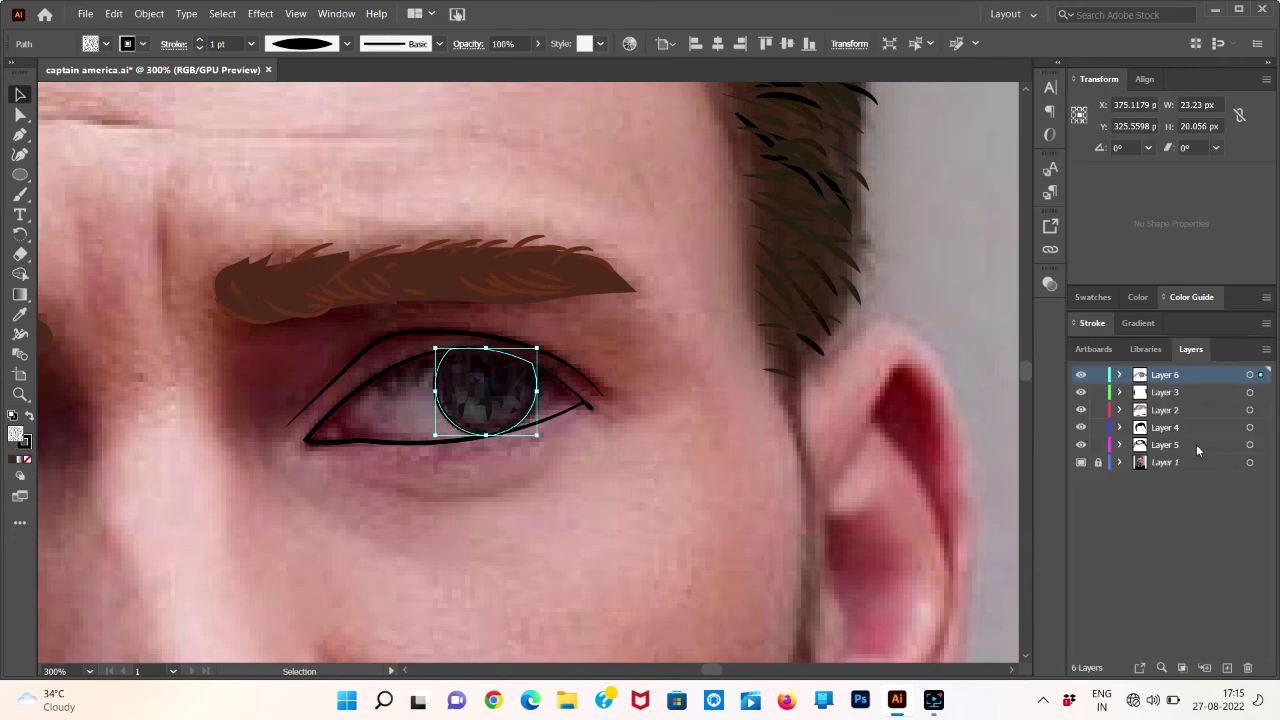
pyautogui.click(499, 549)
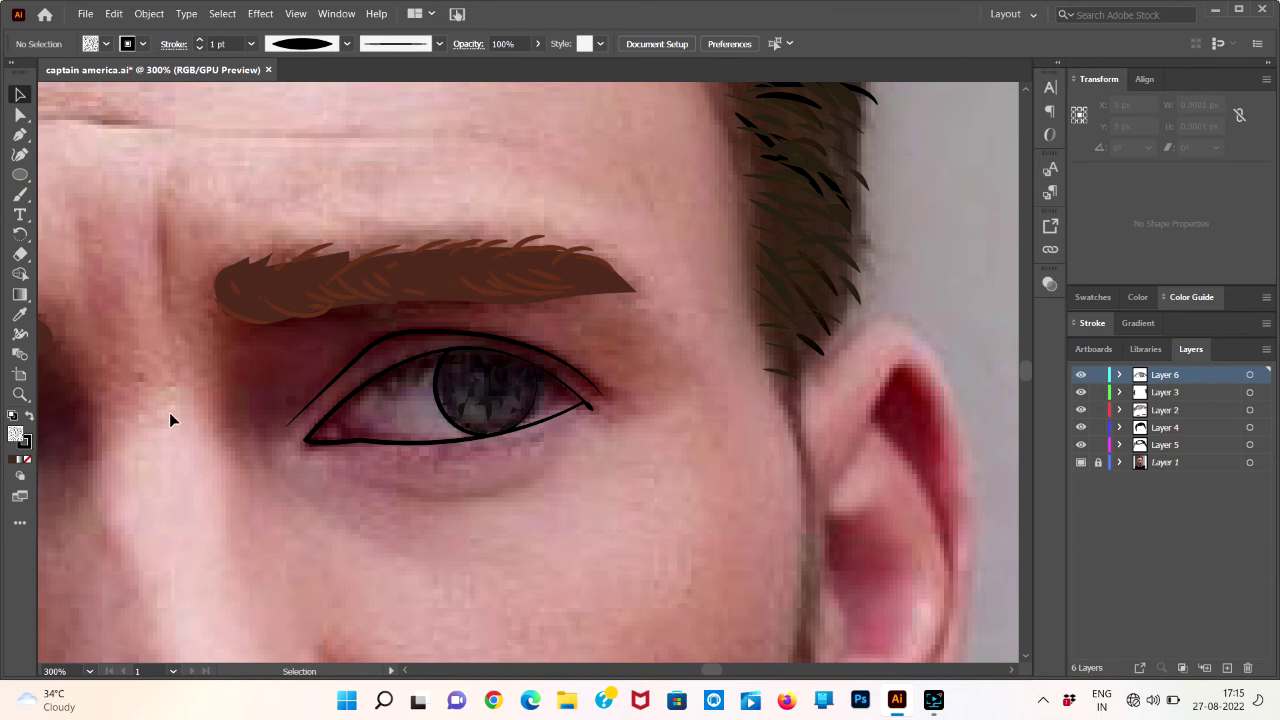
pyautogui.moveTo(300, 388); pyautogui.dragTo(577, 440)
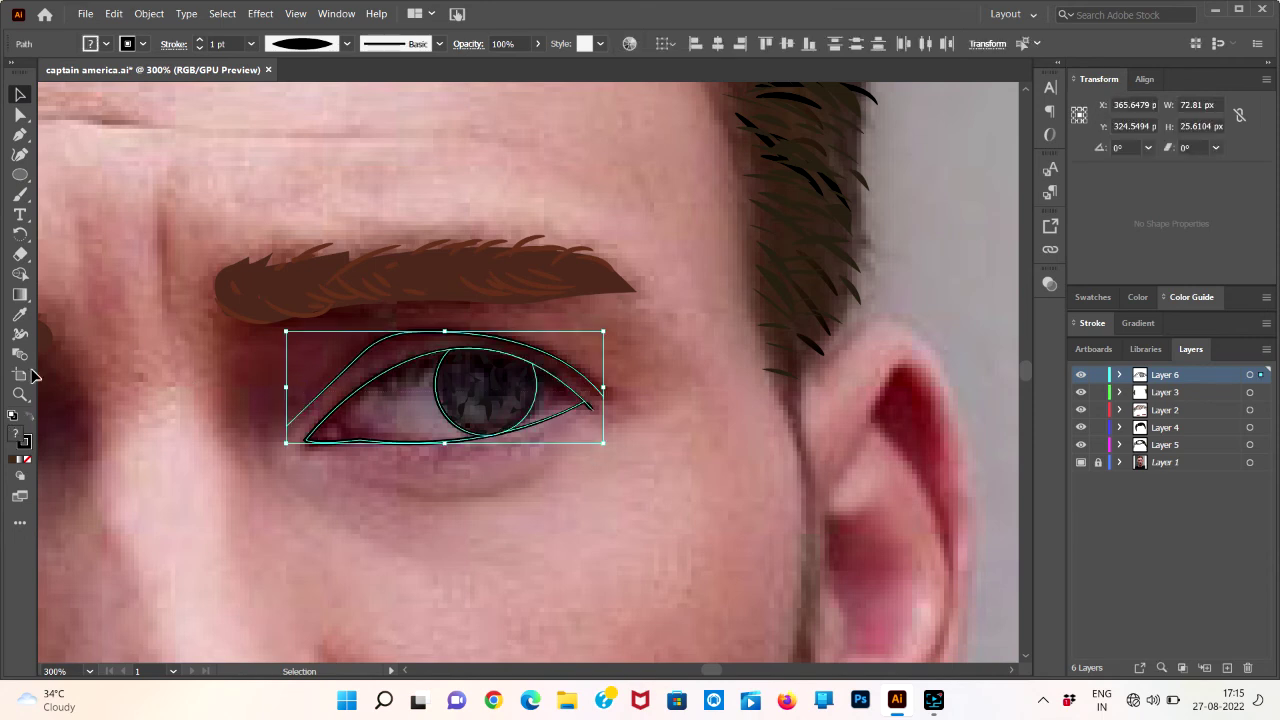
# - Draw a small circle on the iris with a black fill and no stroke
pyautogui.click(52, 173)
pyautogui.click(20, 174)
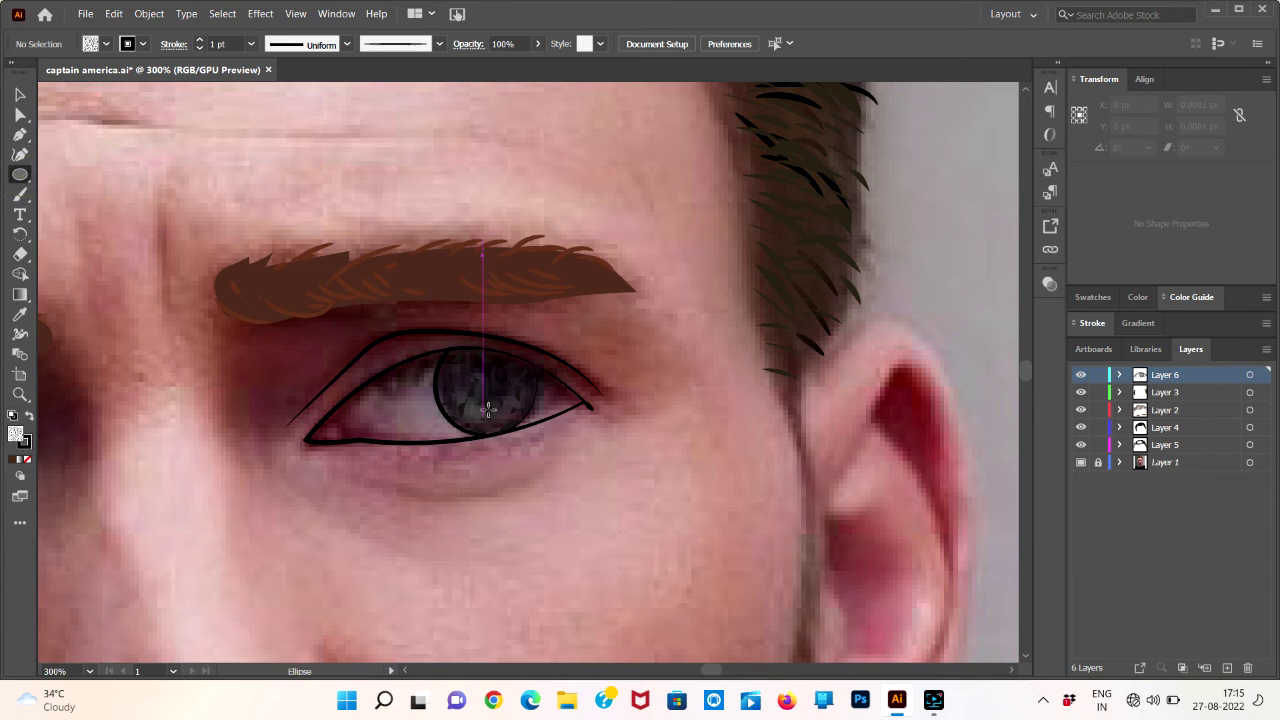
pyautogui.moveTo(487, 398); pyautogui.dragTo(510, 364)
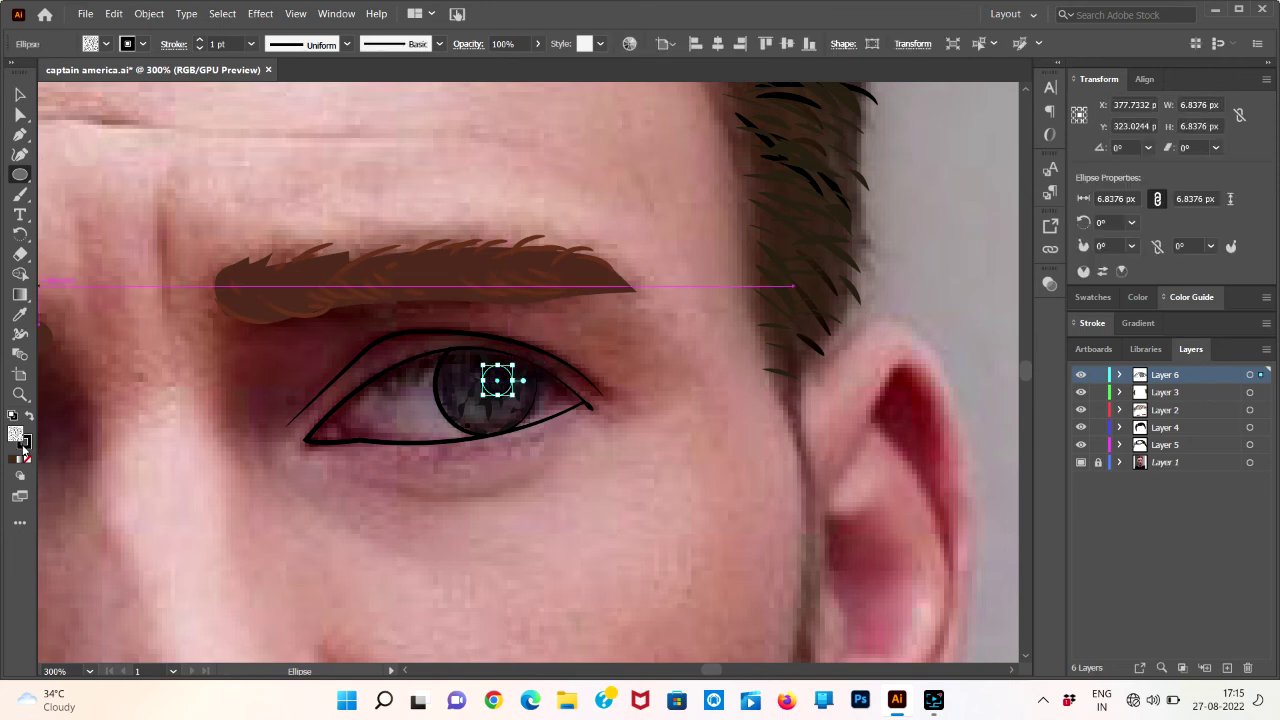
pyautogui.click(28, 415)
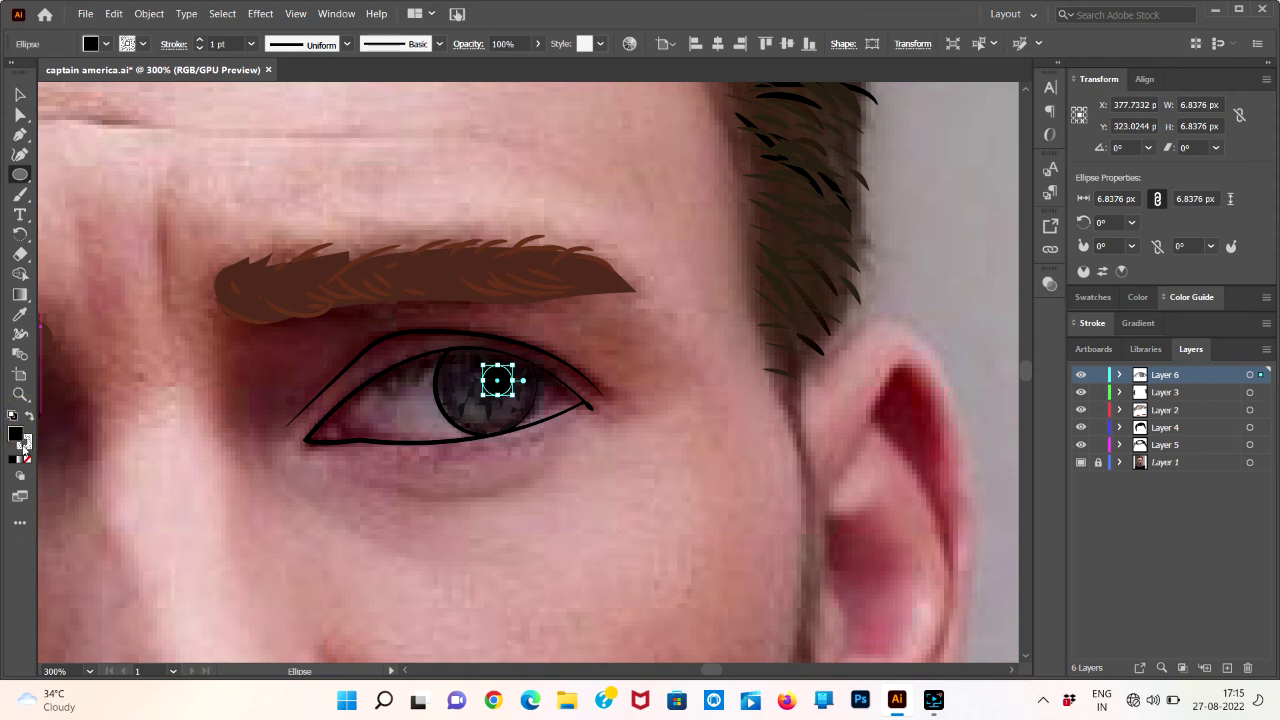
pyautogui.click(25, 442)
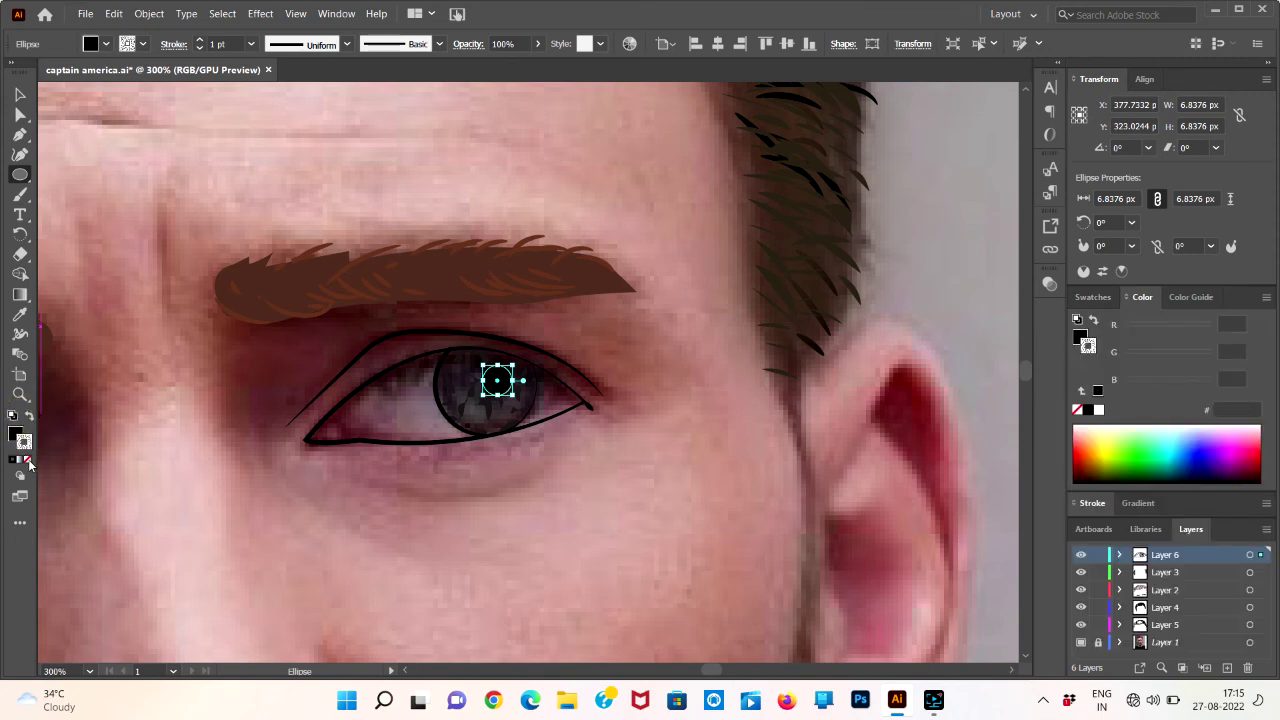
pyautogui.click(27, 460)
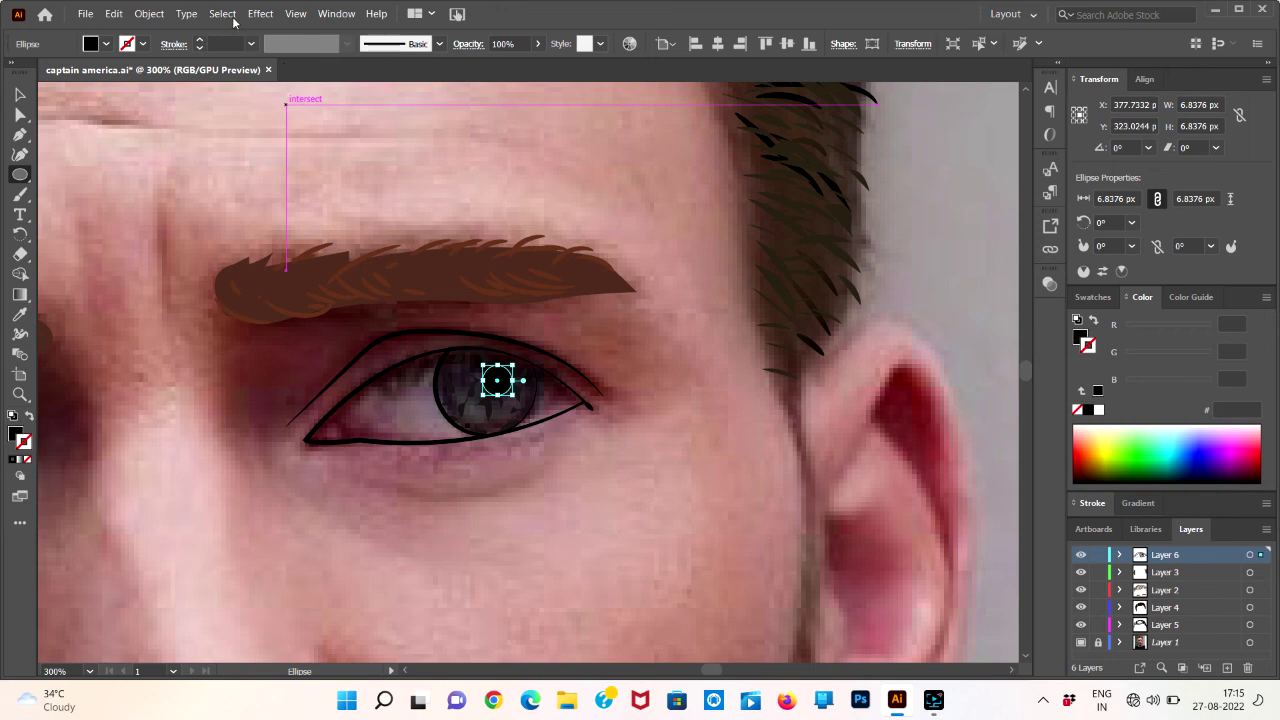
# - Apply a Gaussian Blur with a 9.0847-pixel radius to the circle
pyautogui.click(260, 13)
pyautogui.moveTo(275, 335)
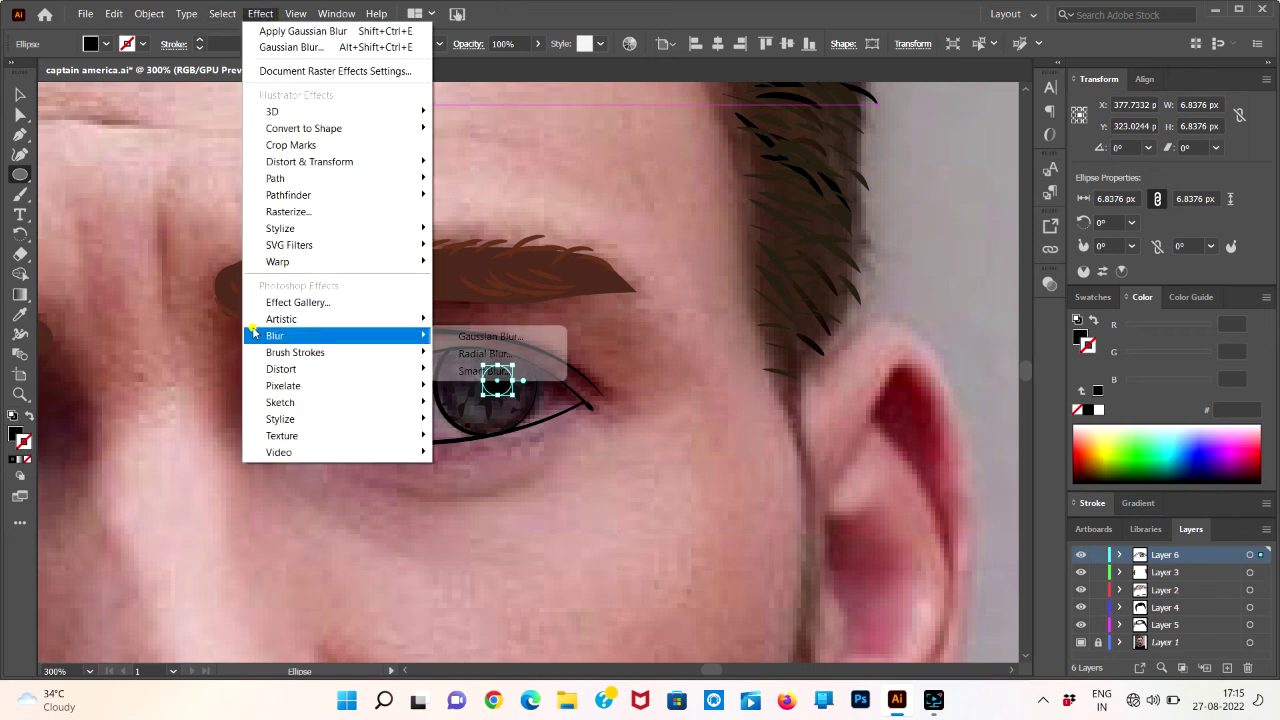
pyautogui.click(475, 337)
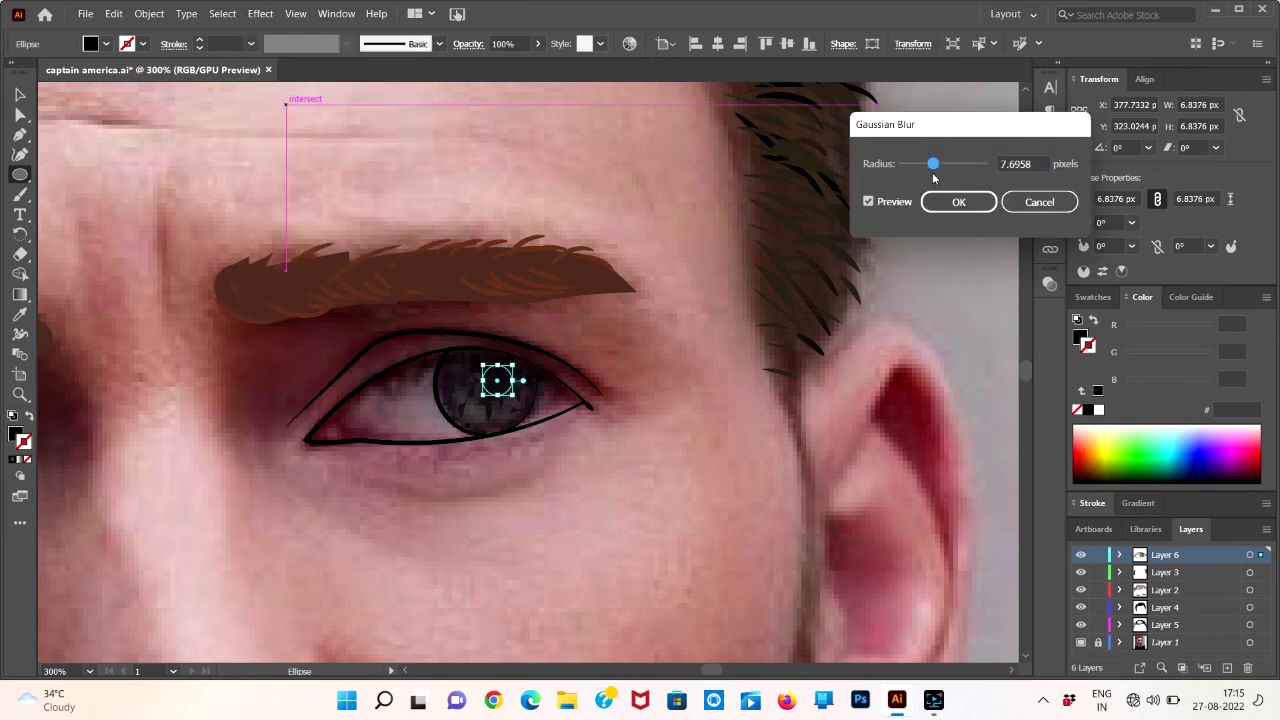
pyautogui.moveTo(933, 165); pyautogui.dragTo(948, 163)
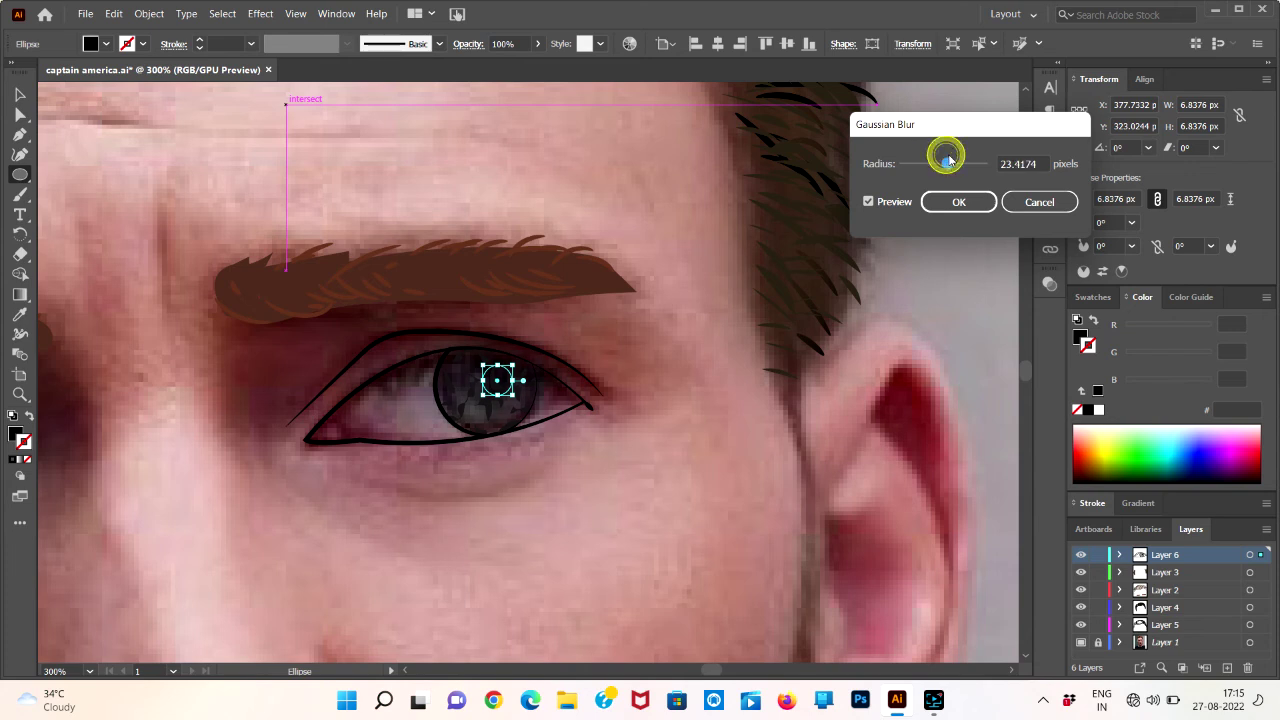
pyautogui.moveTo(948, 163)
pyautogui.mouseDown()
pyautogui.moveTo(921, 166)
pyautogui.moveTo(937, 164)
pyautogui.mouseUp()
pyautogui.click(951, 203)
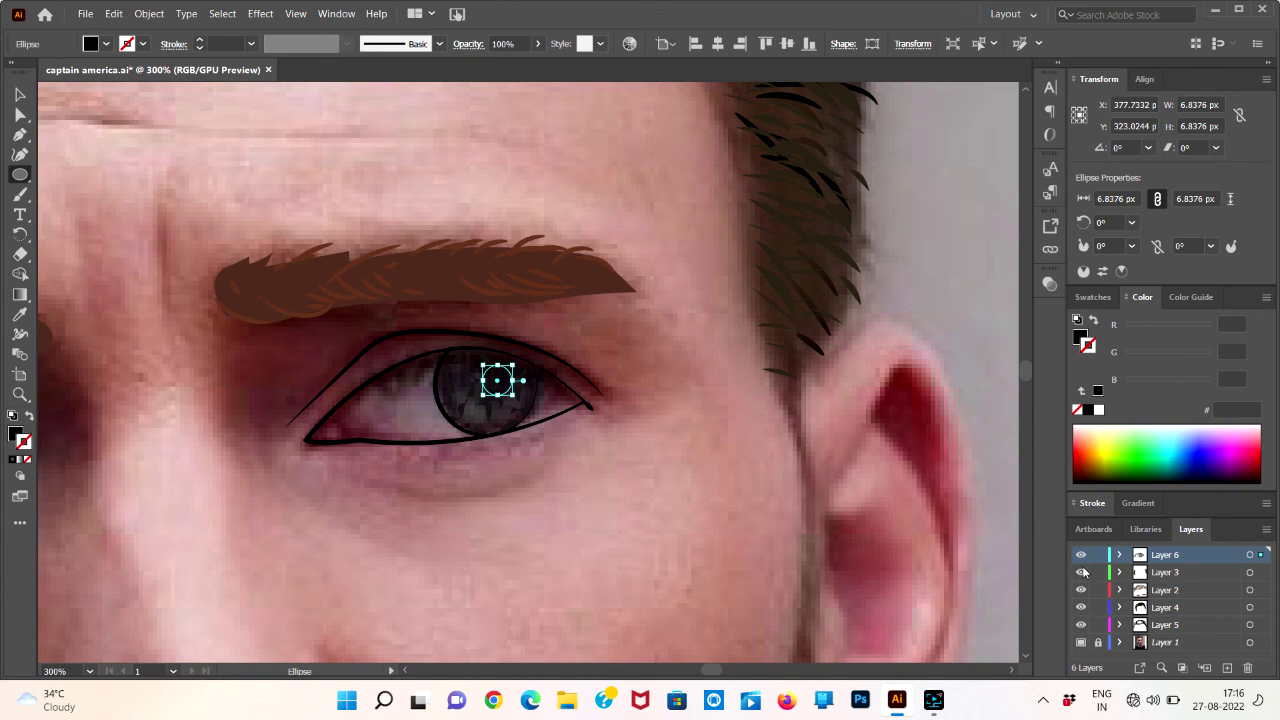
# - Toggle the reference photo's visibility to check the blurred circle
pyautogui.click(1080, 643)
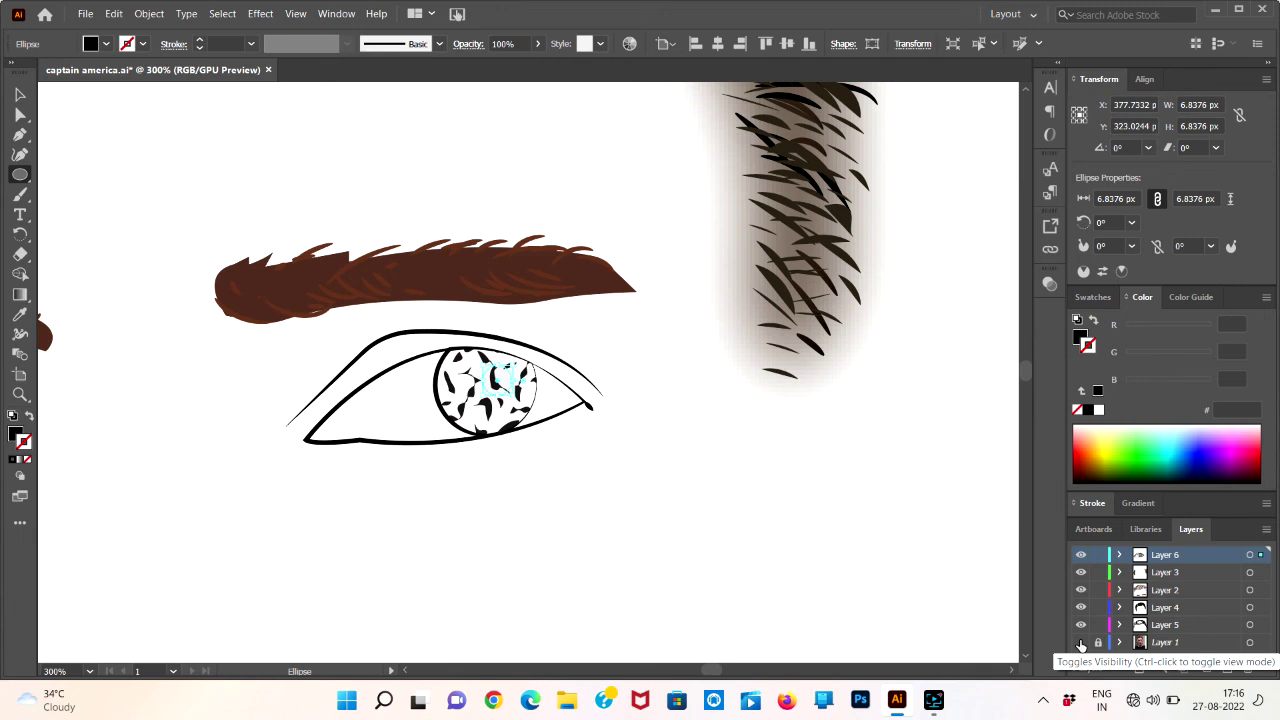
pyautogui.click(1080, 643)
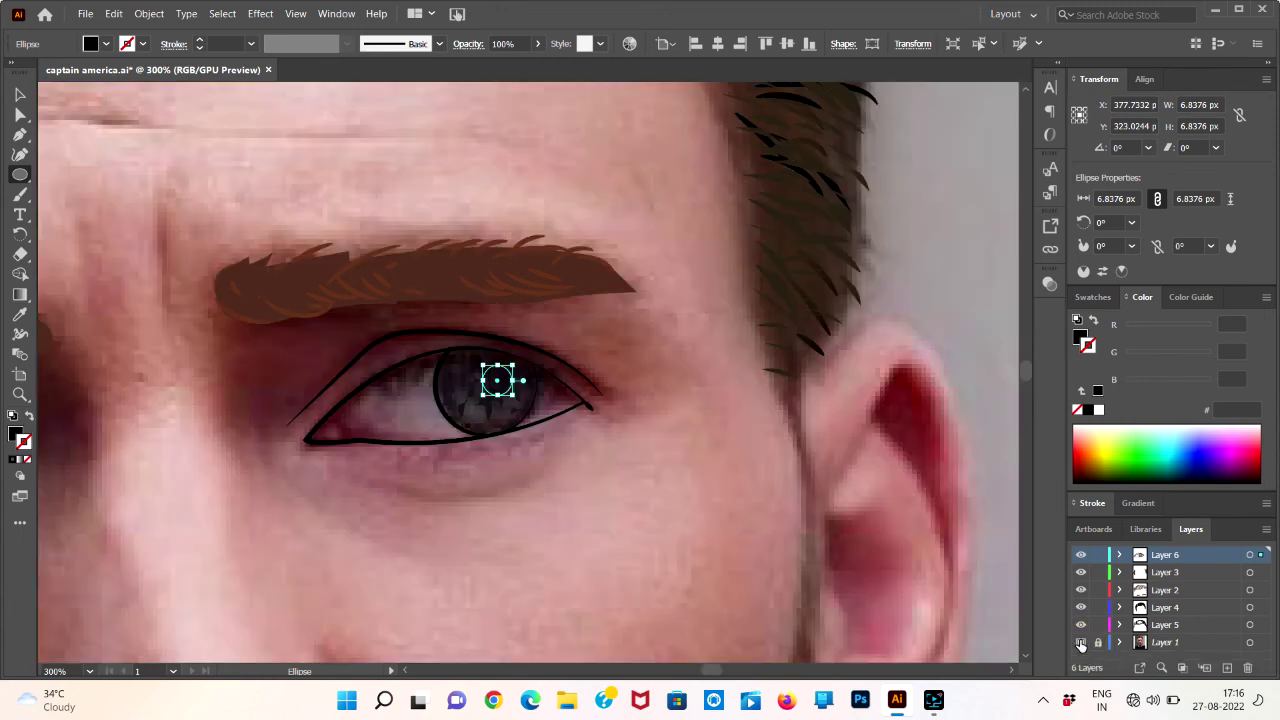
pyautogui.click(1080, 643)
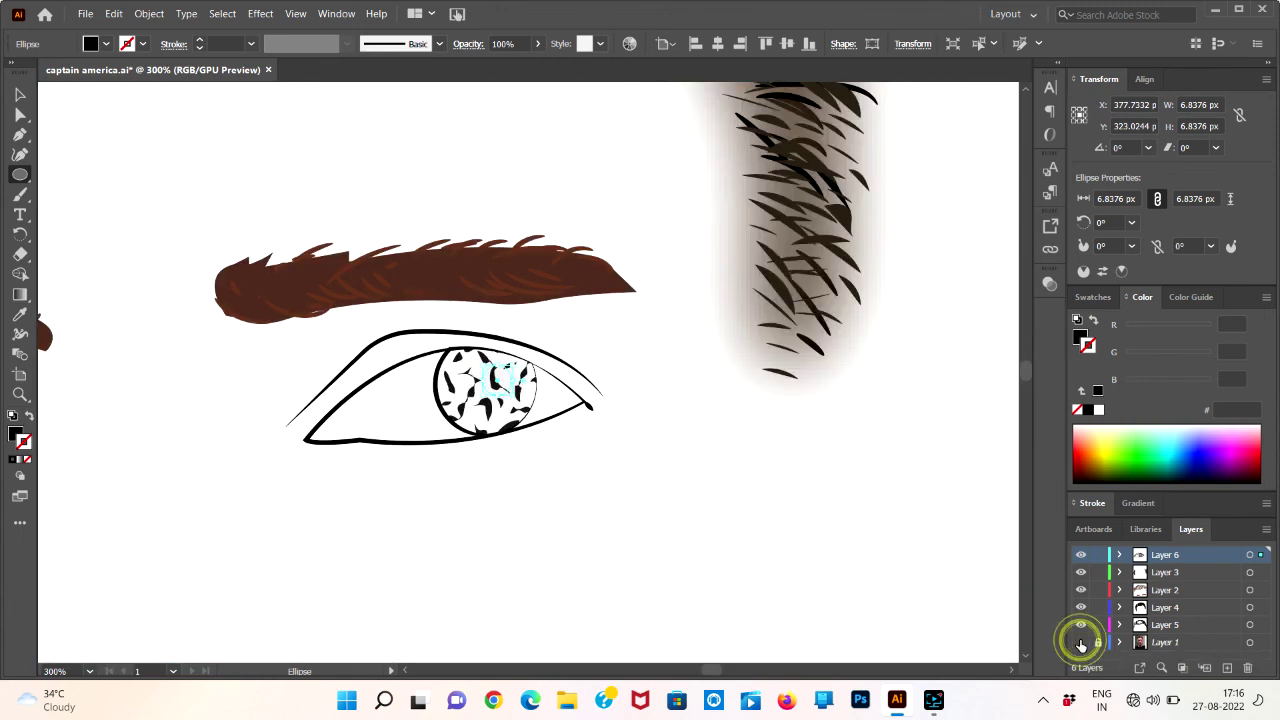
pyautogui.click(1078, 643)
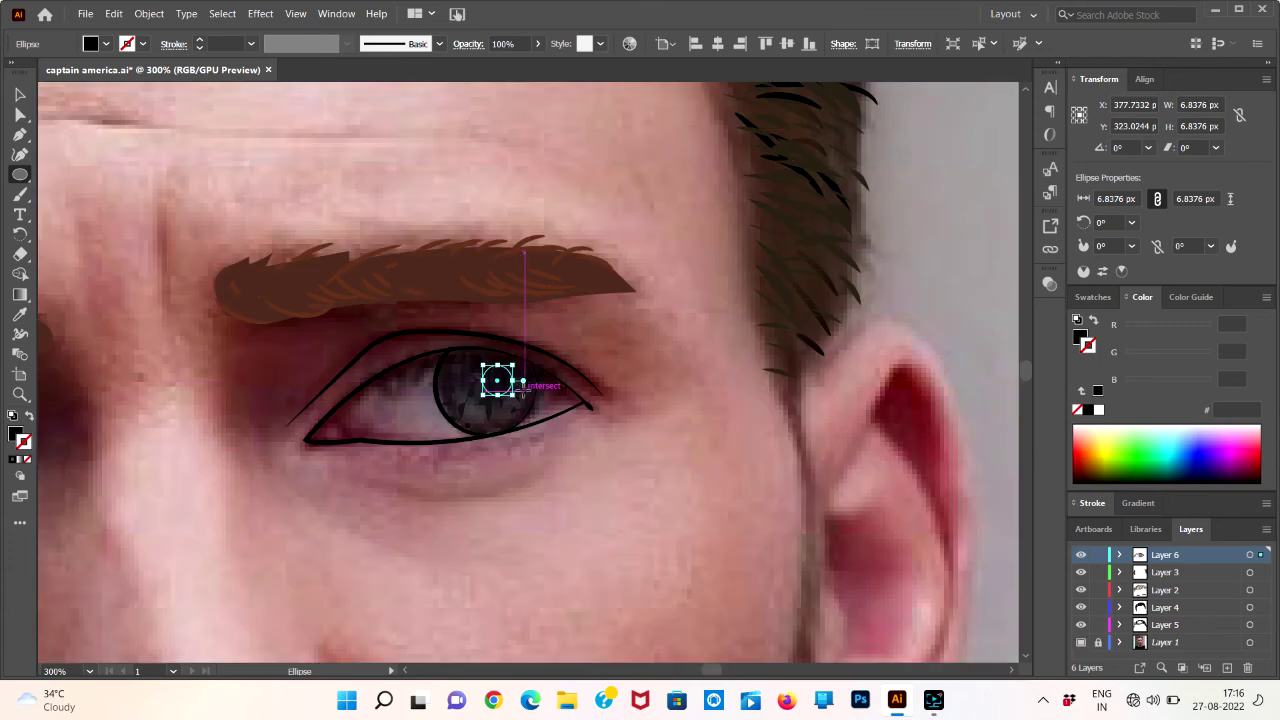
# - Reset the stroke colour to black with the Selection tool active
pyautogui.press('v')
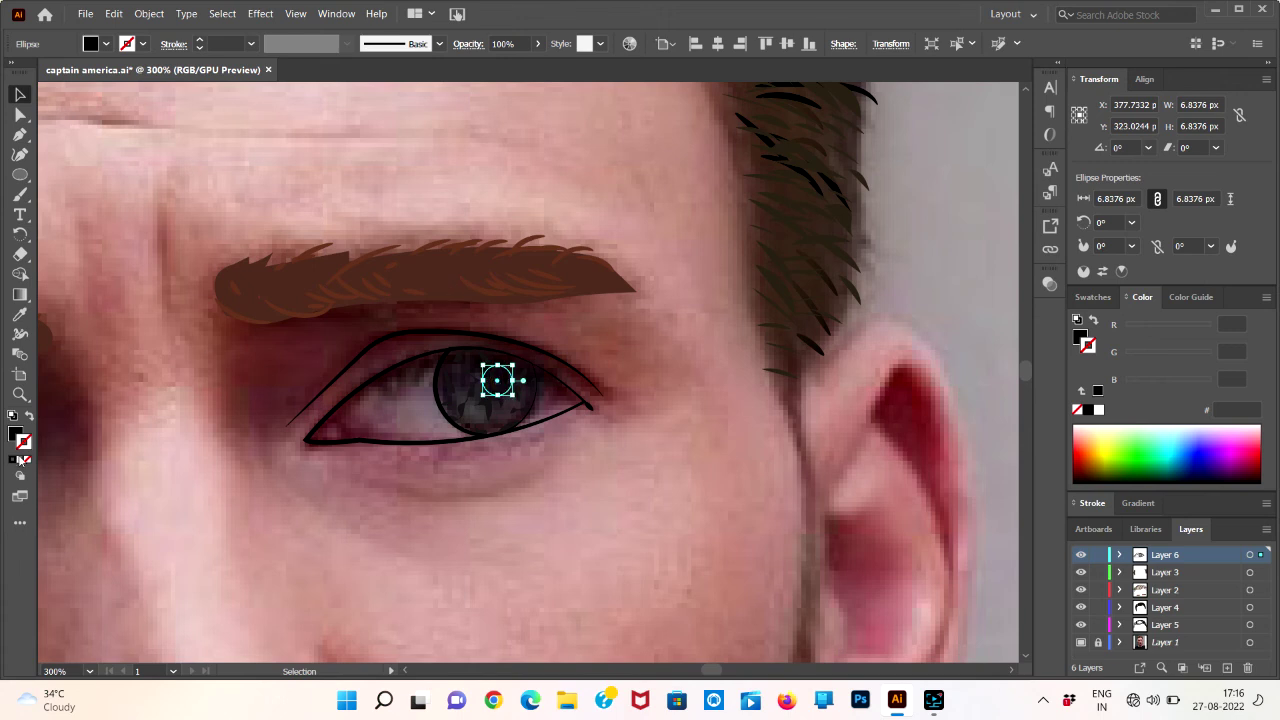
pyautogui.click(29, 415)
pyautogui.click(30, 414)
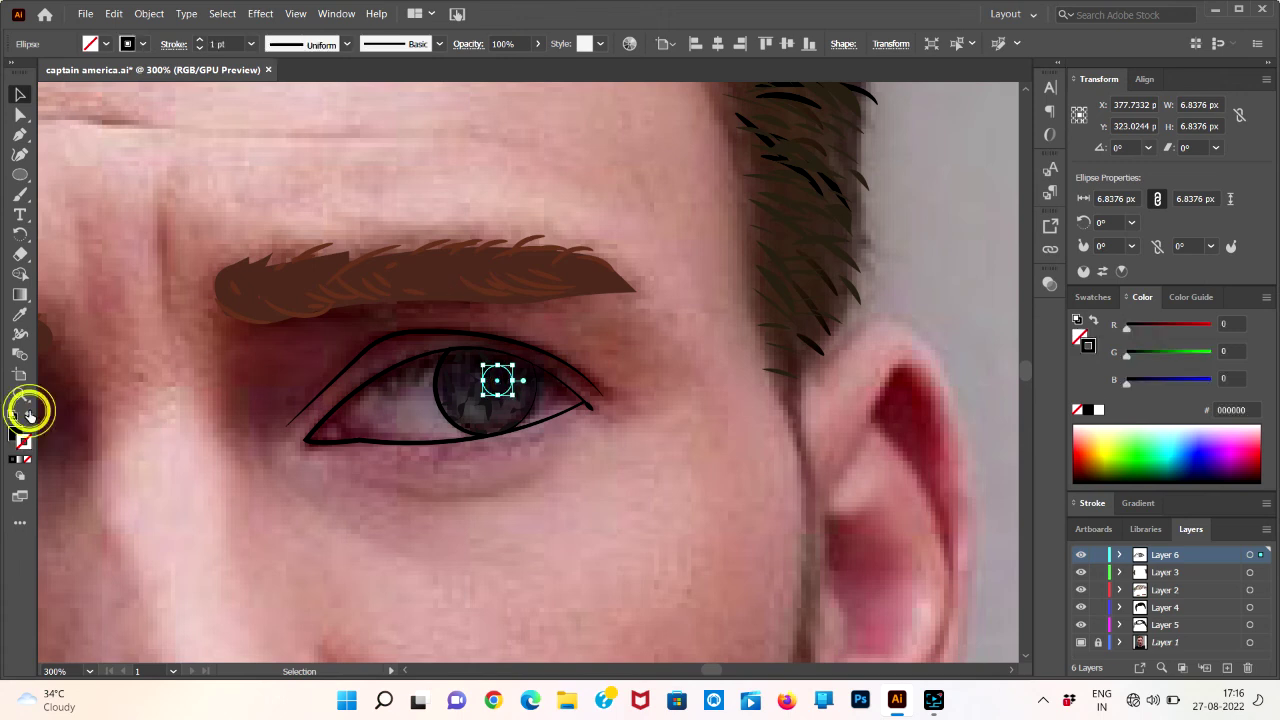
pyautogui.click(12, 459)
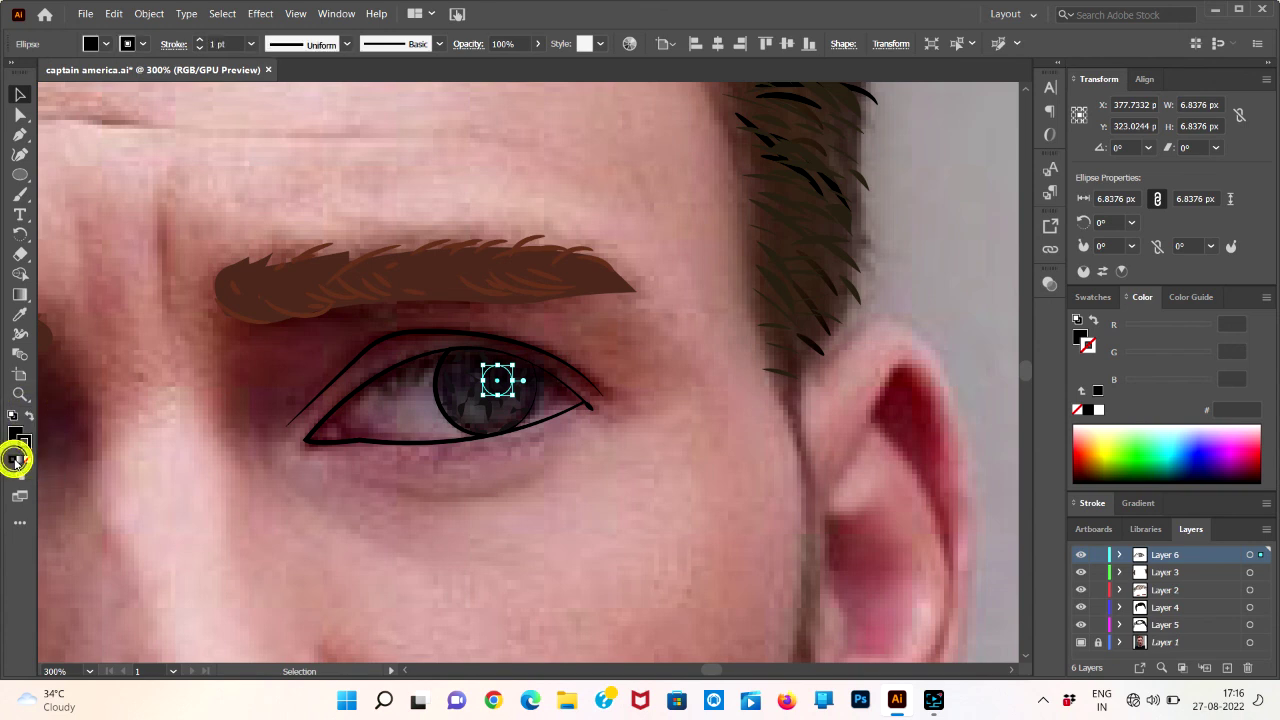
# - Select the small highlight ellipse on the iris, then clear the selection
pyautogui.click(383, 523)
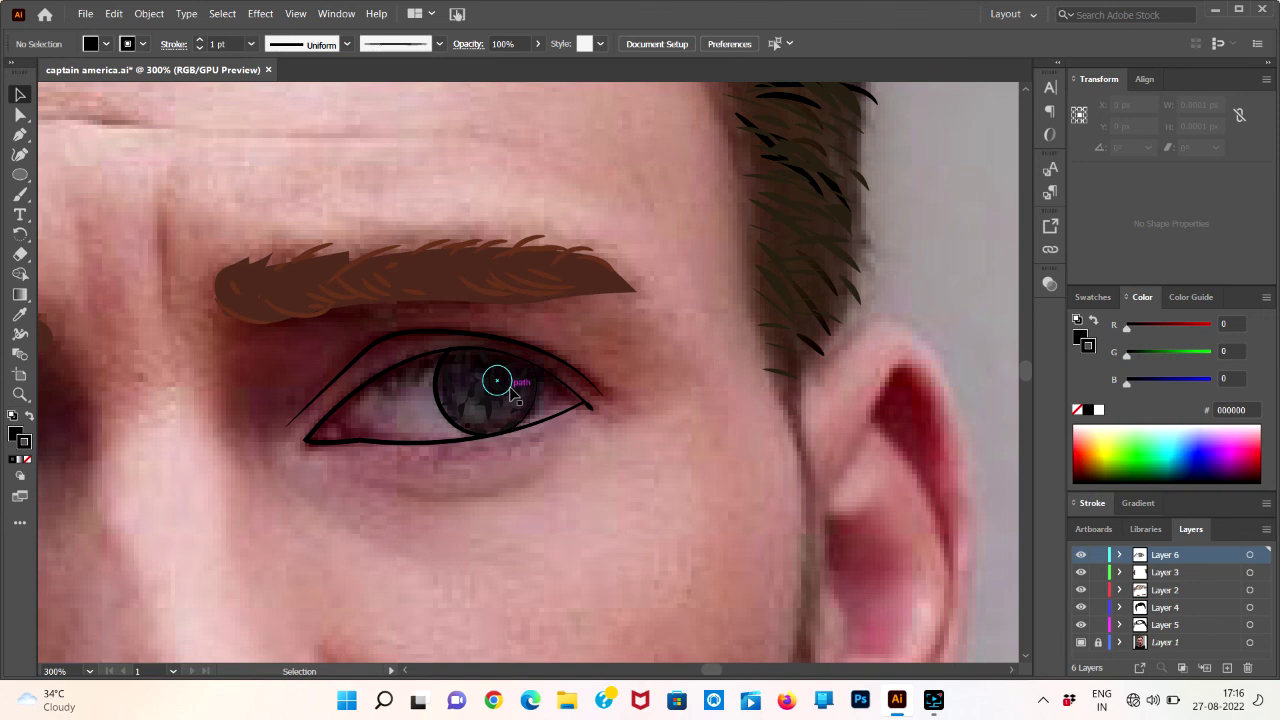
pyautogui.press('a')
pyautogui.press('v')
pyautogui.click(508, 388)
pyautogui.press('a')
pyautogui.hotkey('ctrl', 'shift', 'a')
pyautogui.press('v')
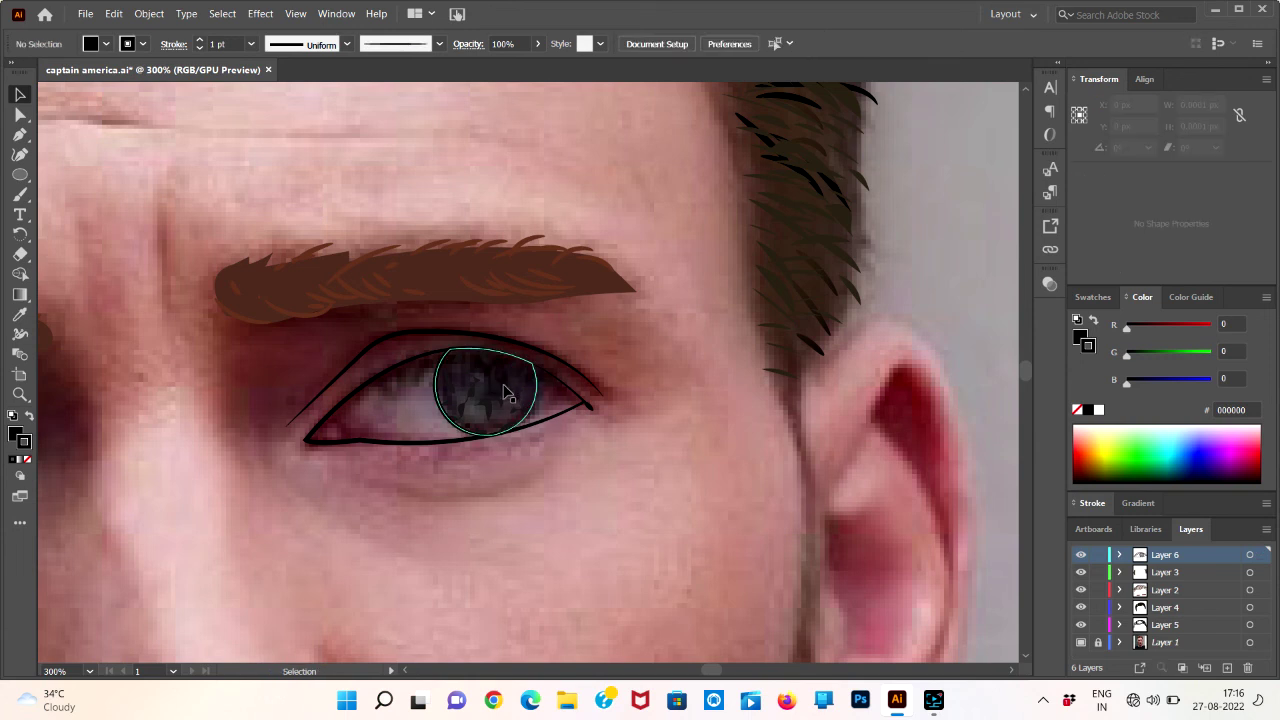
# - Draw a small circle below the eye and give it a roughly 1.6-pixel Gaussian Blur
pyautogui.click(19, 175)
pyautogui.moveTo(503, 482); pyautogui.dragTo(529, 453)
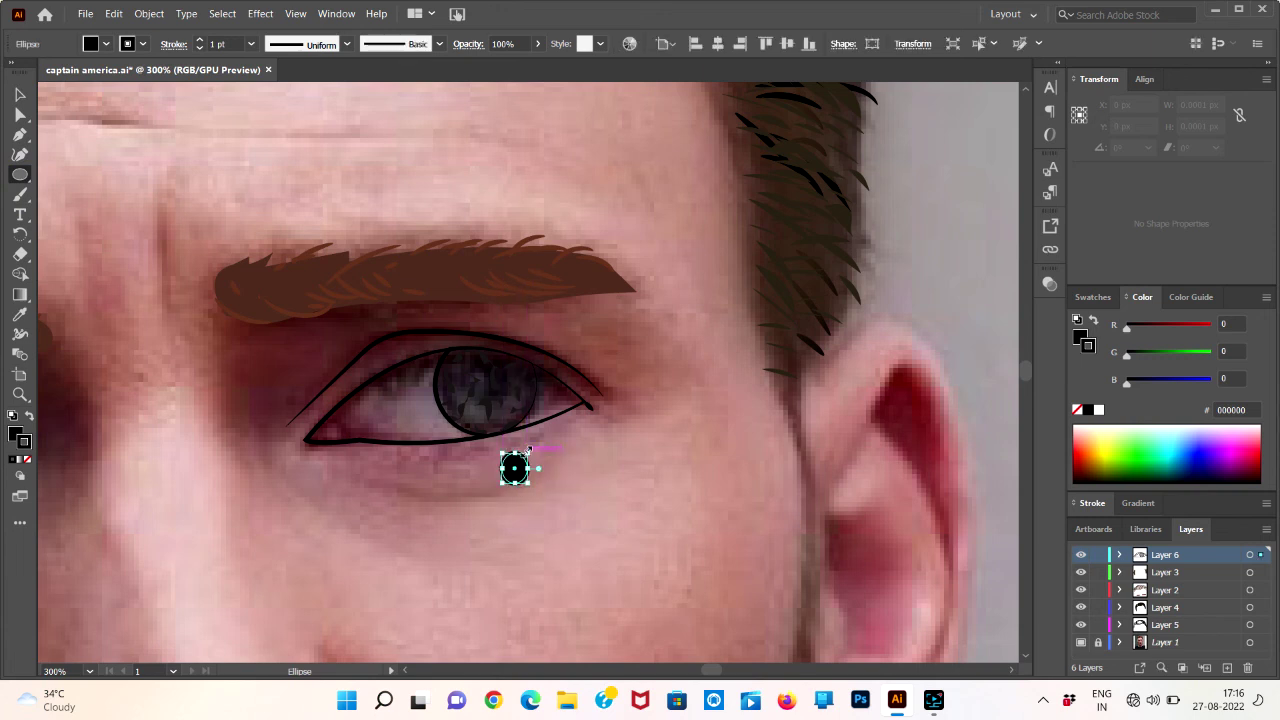
pyautogui.click(256, 13)
pyautogui.moveTo(330, 336)
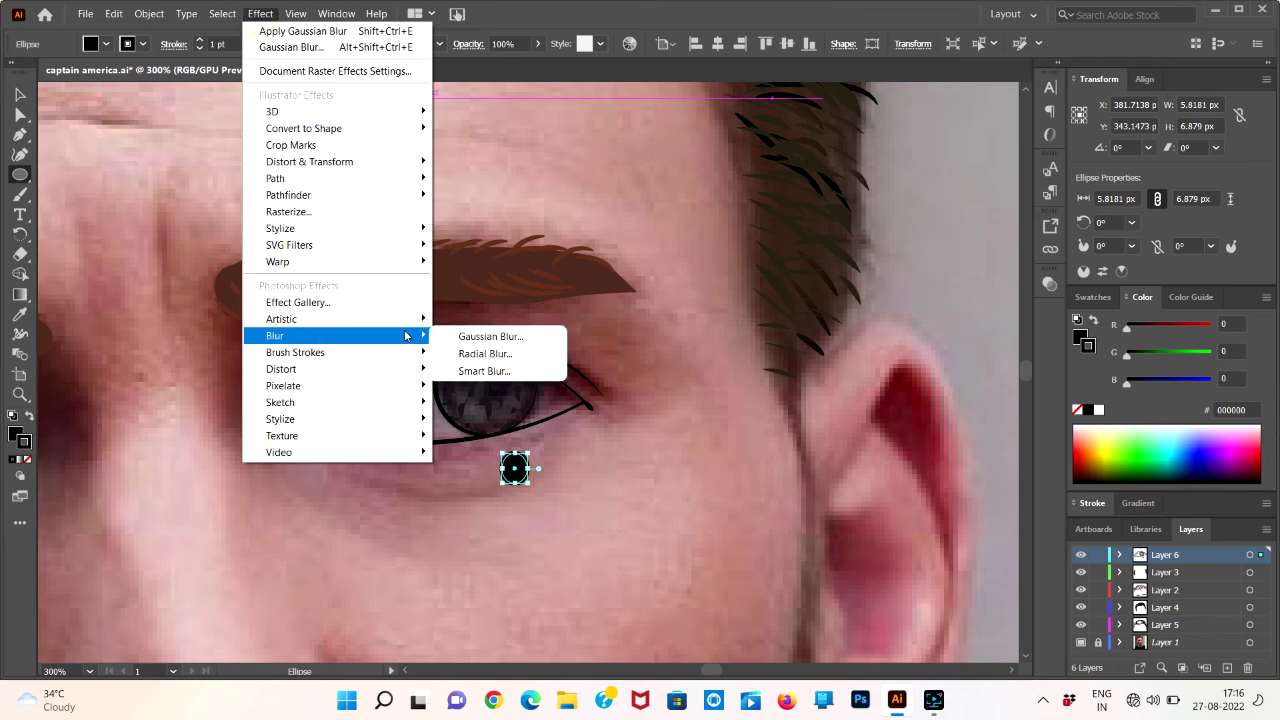
pyautogui.click(490, 337)
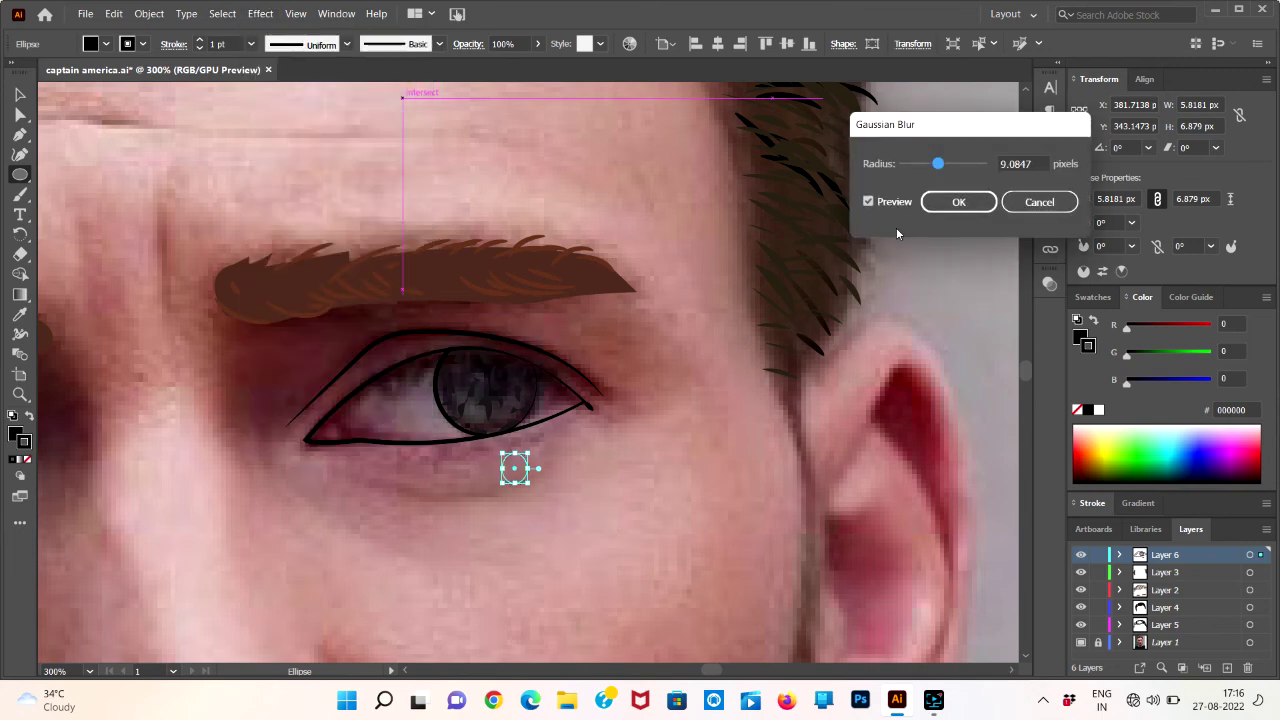
pyautogui.moveTo(936, 167); pyautogui.dragTo(950, 168)
pyautogui.moveTo(928, 170); pyautogui.dragTo(910, 172)
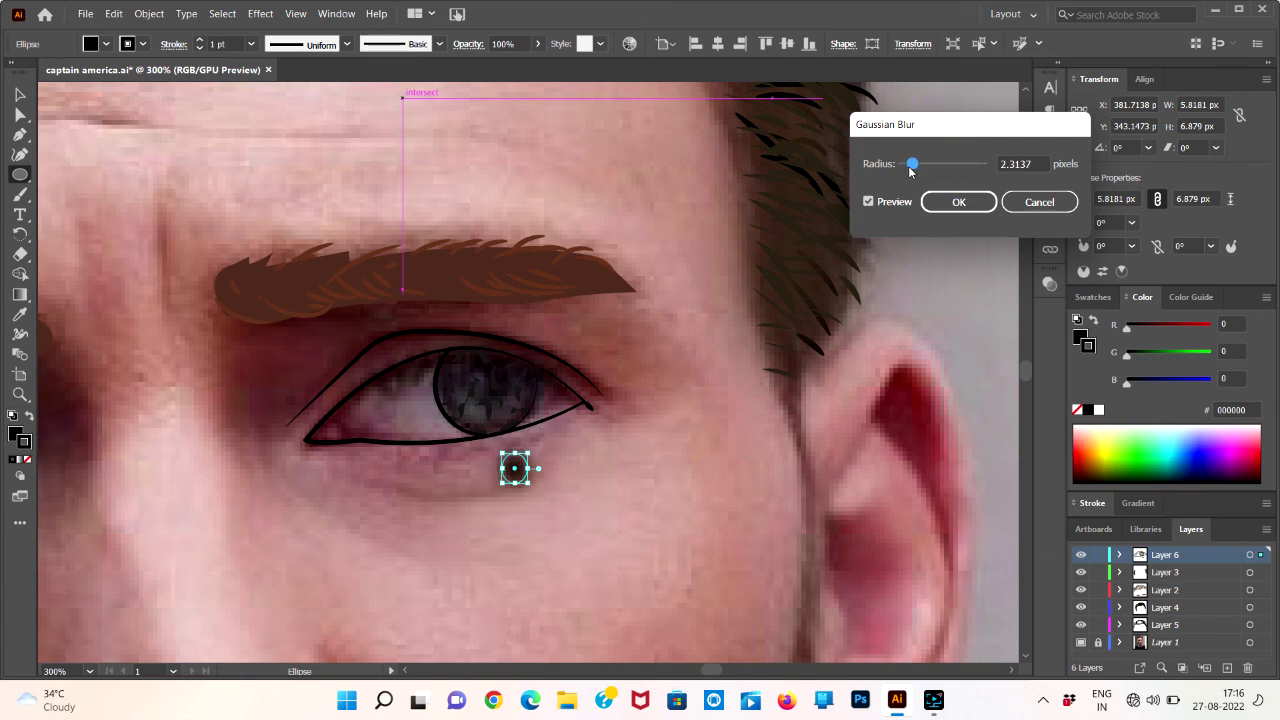
pyautogui.moveTo(910, 170); pyautogui.dragTo(906, 172)
pyautogui.moveTo(908, 164); pyautogui.dragTo(910, 164)
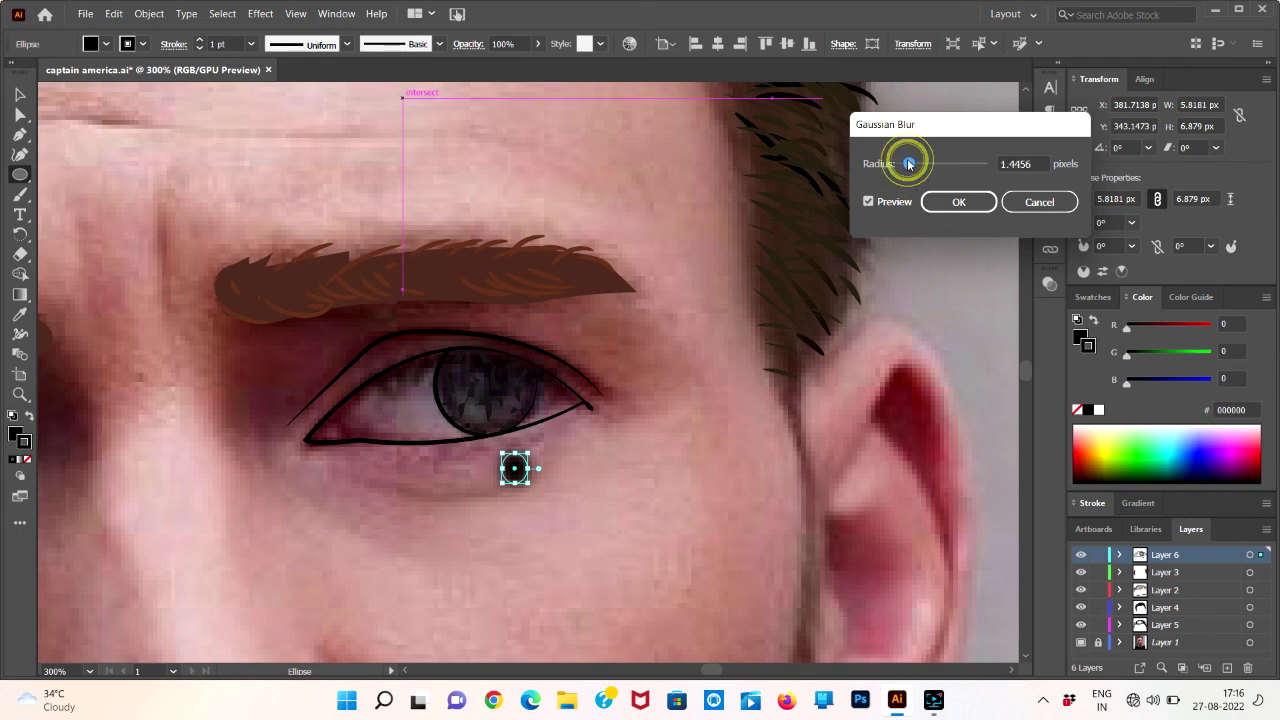
pyautogui.click(940, 202)
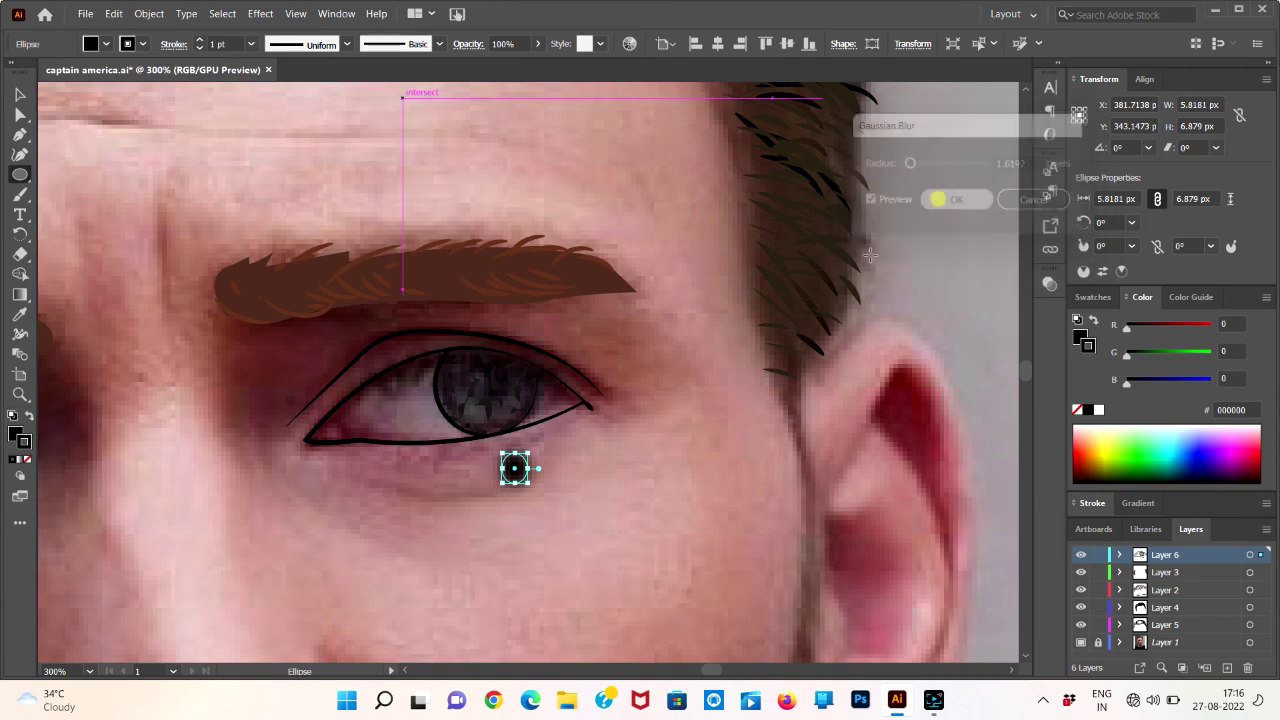
# - Move the blurred ellipse up onto the pupil and enlarge it slightly
pyautogui.press('v')
pyautogui.click(495, 521)
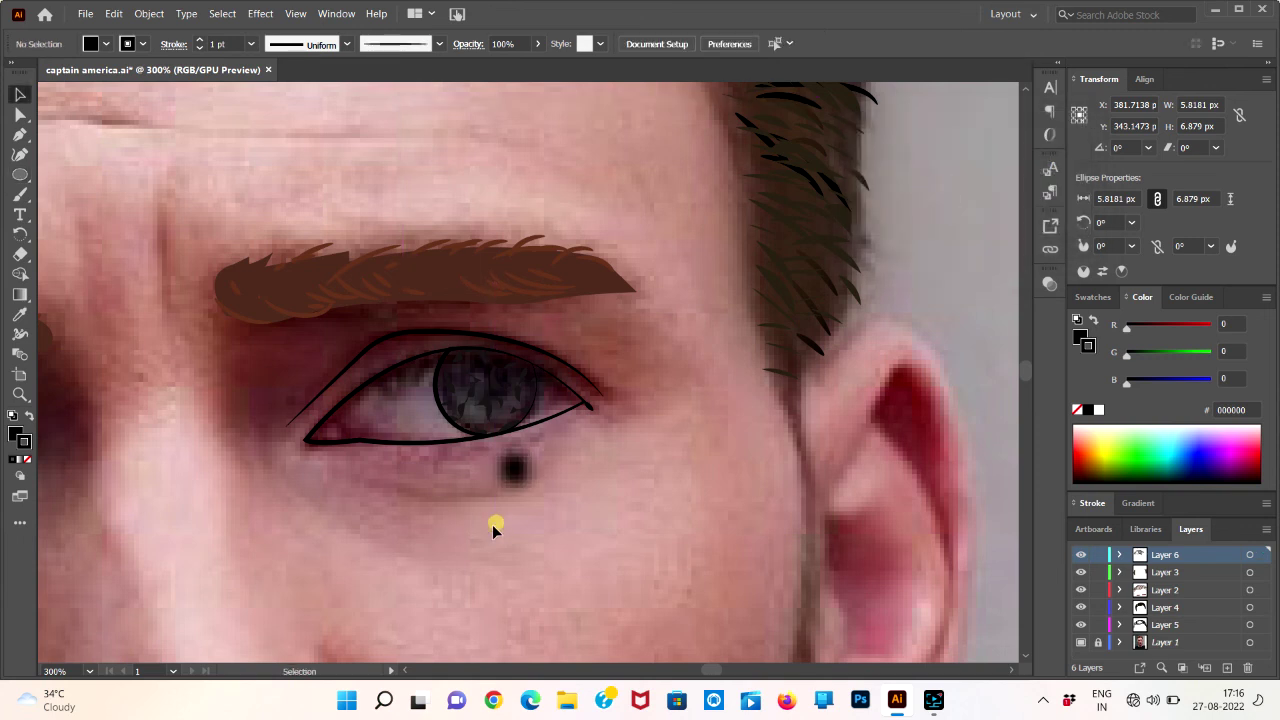
pyautogui.click(512, 470)
pyautogui.moveTo(515, 468); pyautogui.dragTo(501, 384)
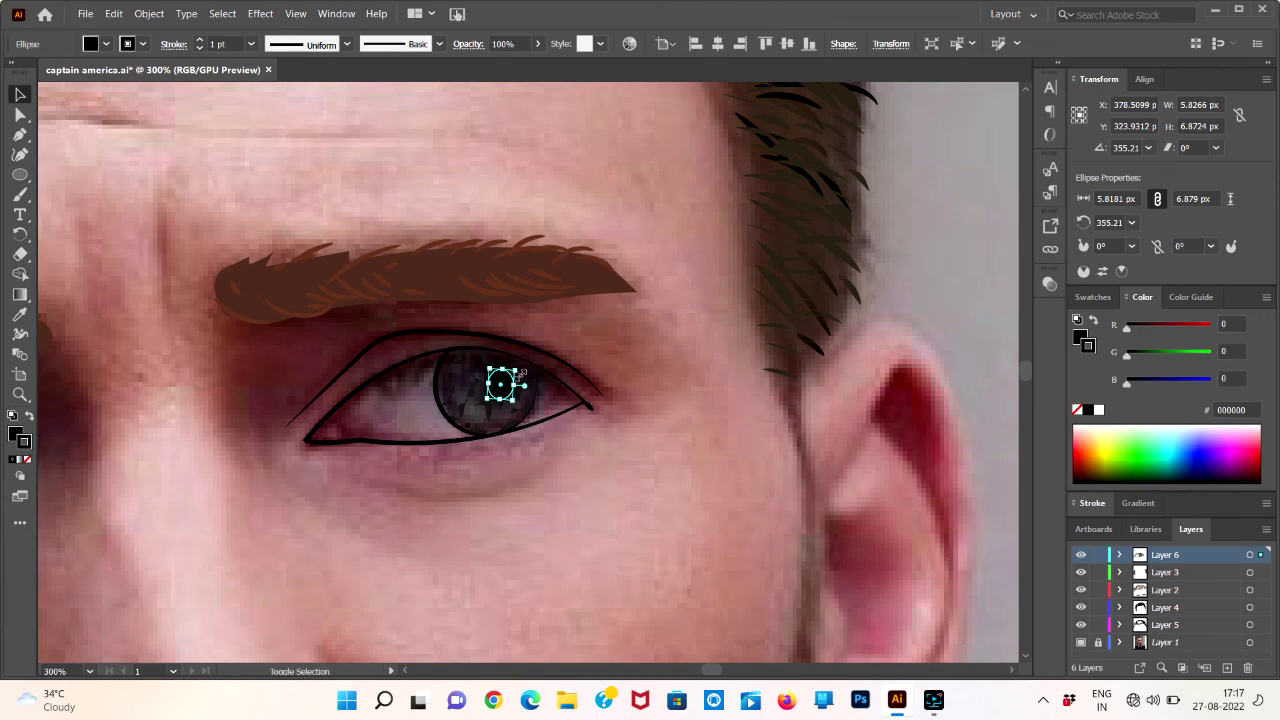
pyautogui.moveTo(516, 370); pyautogui.dragTo(522, 365)
pyautogui.click(637, 333)
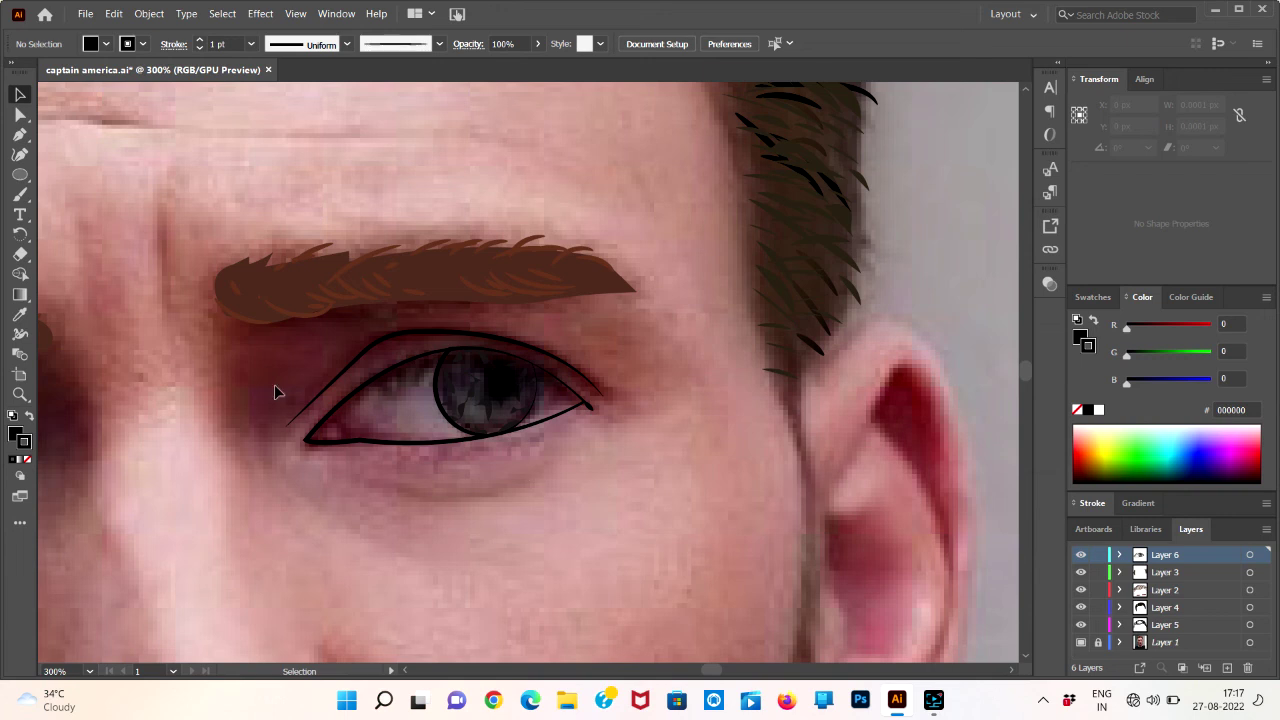
# - Select all eye paths and try sampling the pupil colour, undoing the black fill
pyautogui.hotkey('ctrl', 'a')
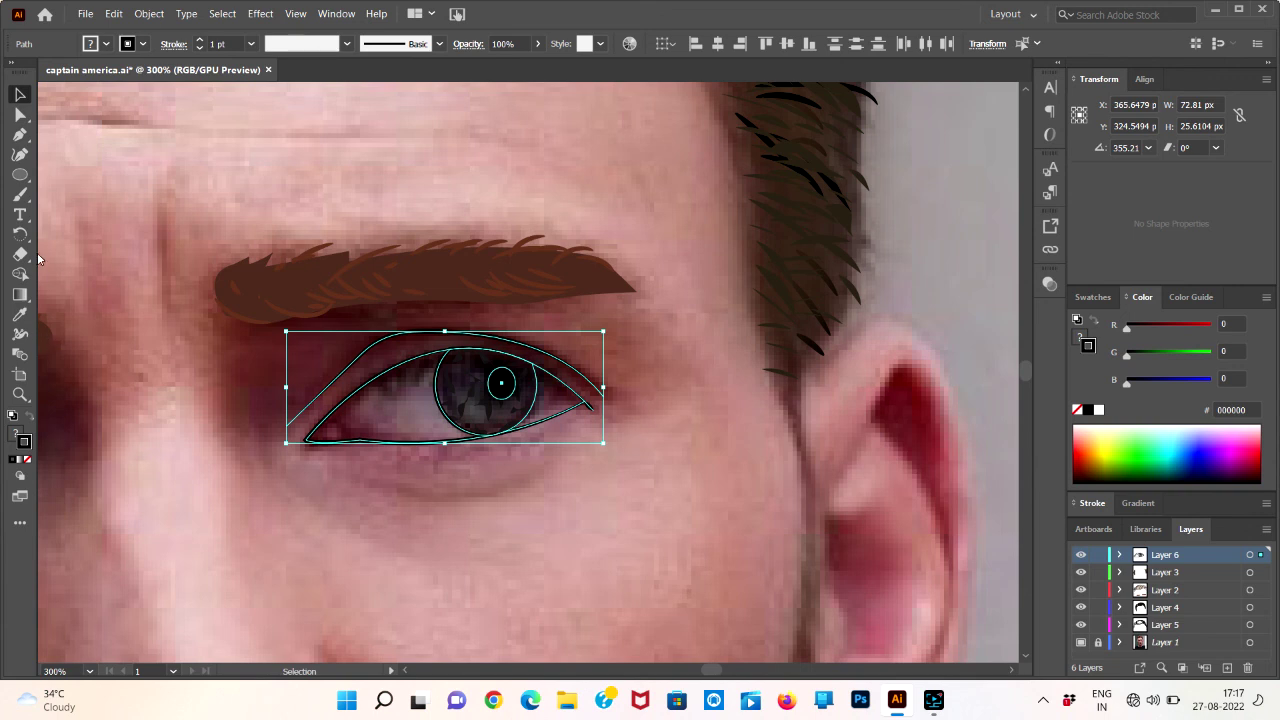
pyautogui.click(19, 314)
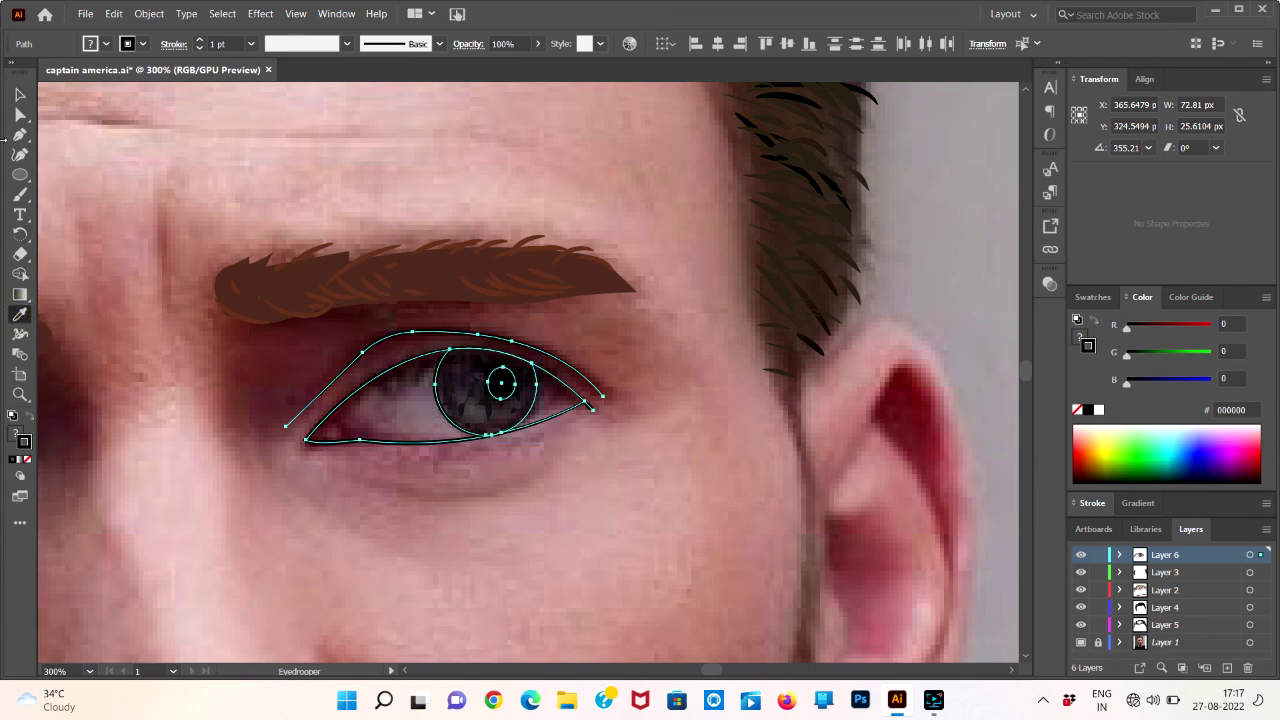
pyautogui.click(20, 265)
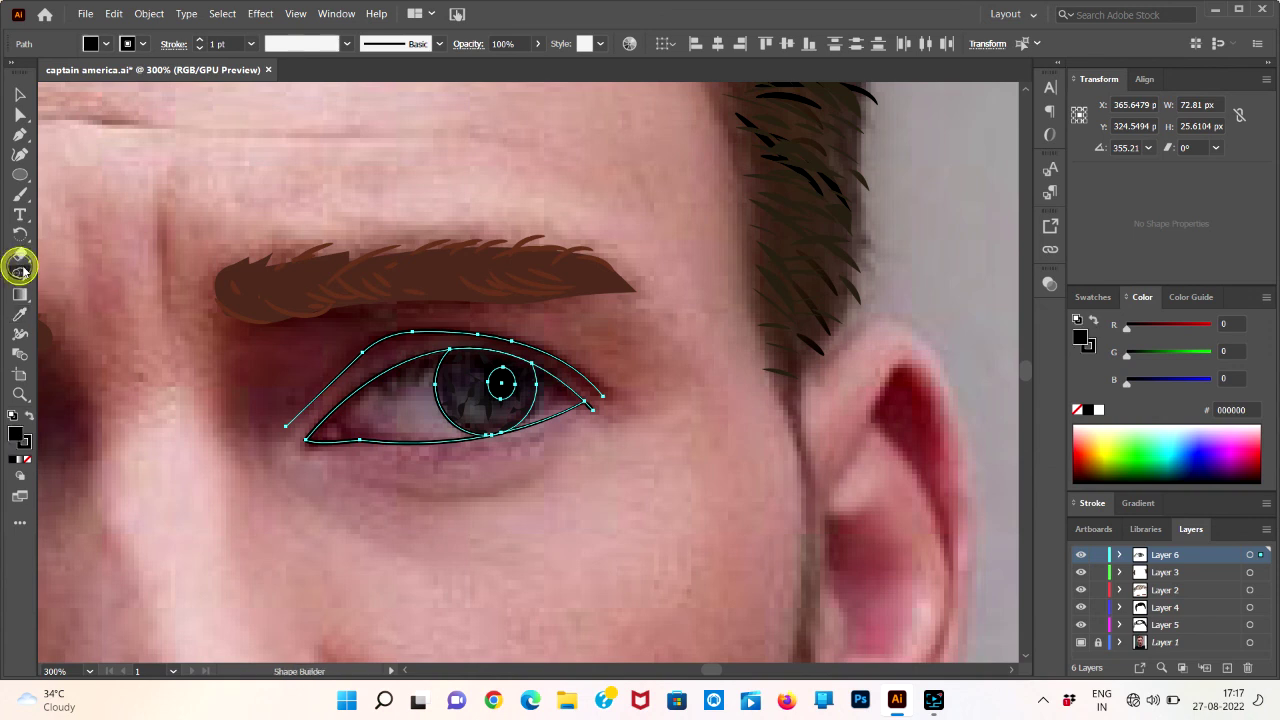
pyautogui.click(1190, 298)
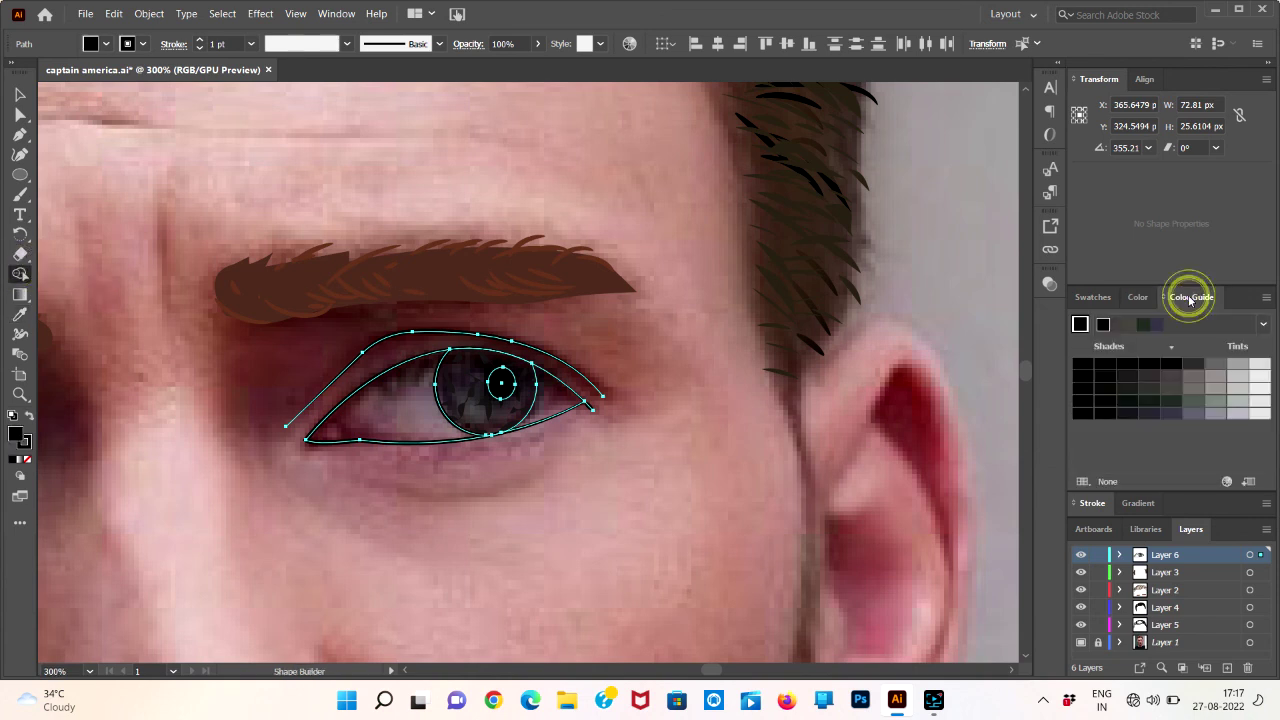
pyautogui.click(20, 314)
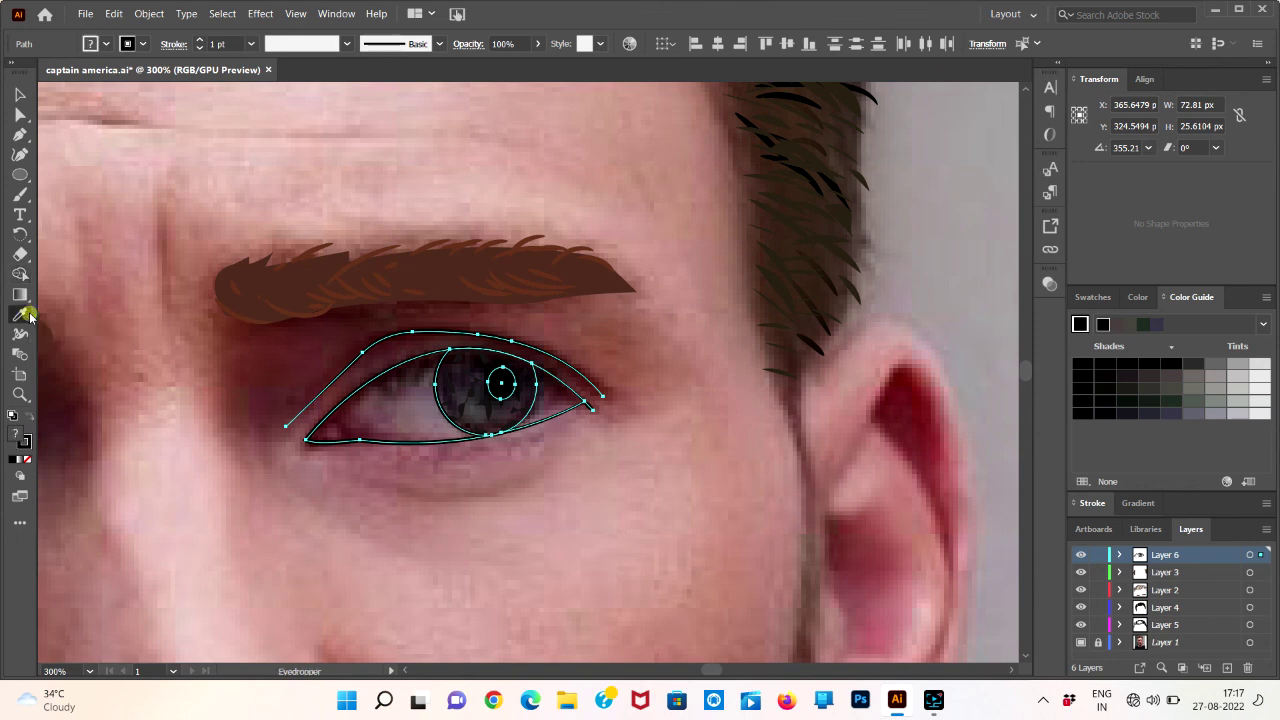
pyautogui.click(476, 403)
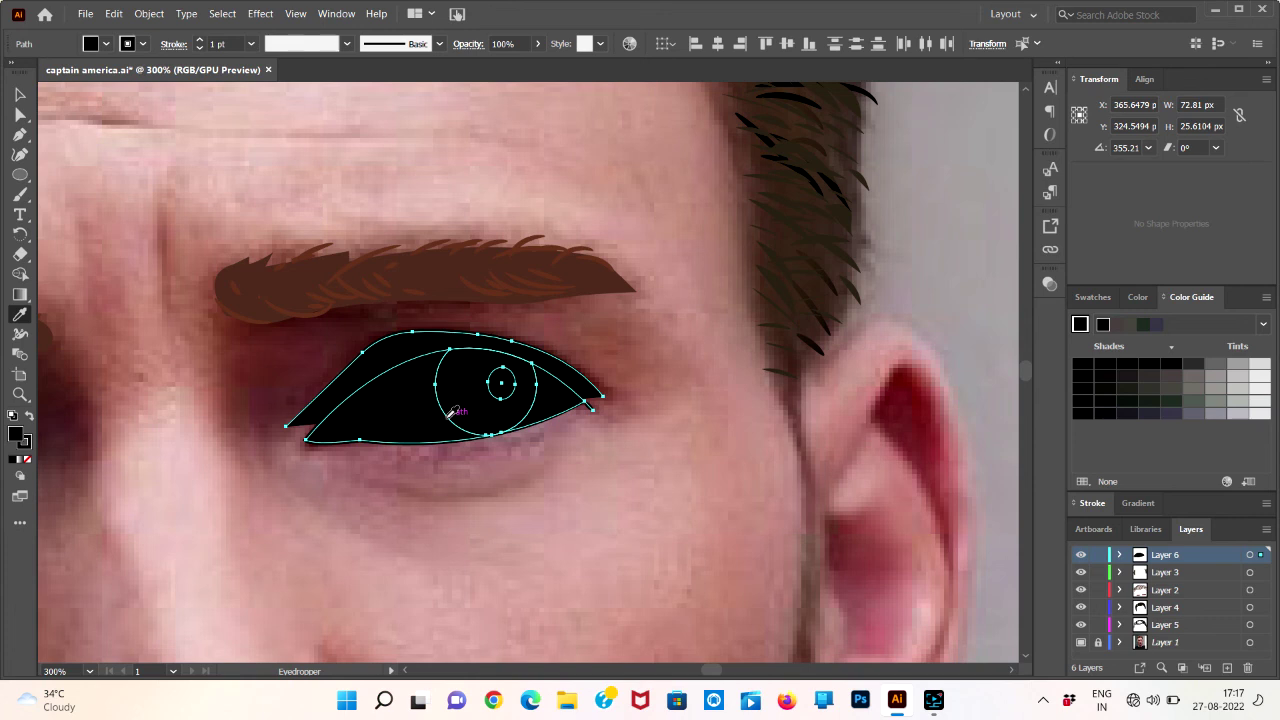
pyautogui.hotkey('ctrl', 'z')
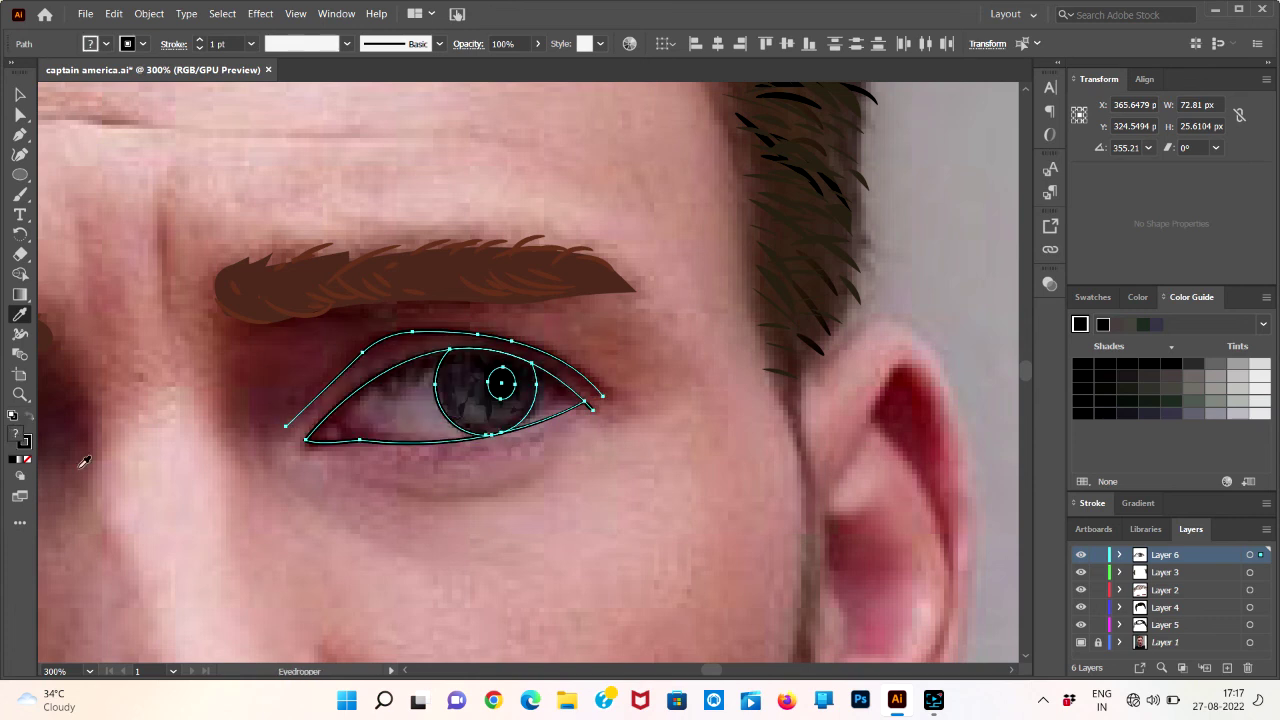
# - Choose the High Contrast 2 harmony and fill the iris region with its blue
pyautogui.click(21, 275)
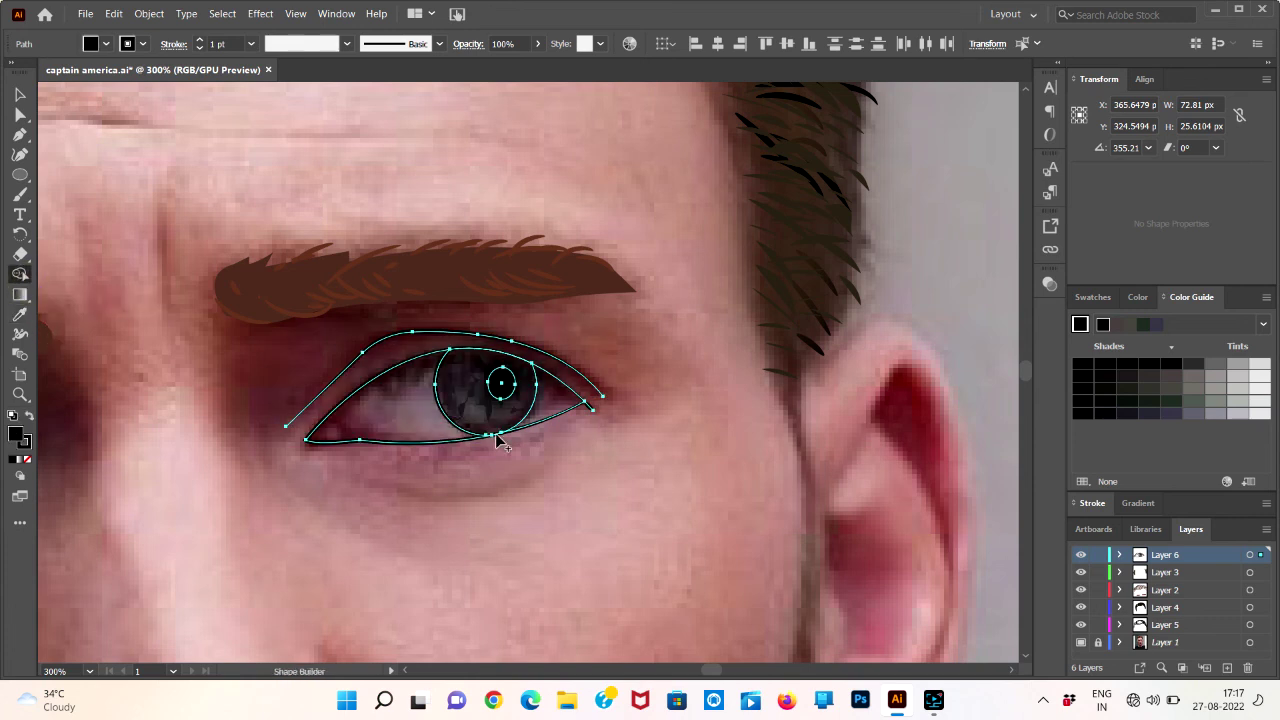
pyautogui.click(1263, 324)
pyautogui.click(1192, 535)
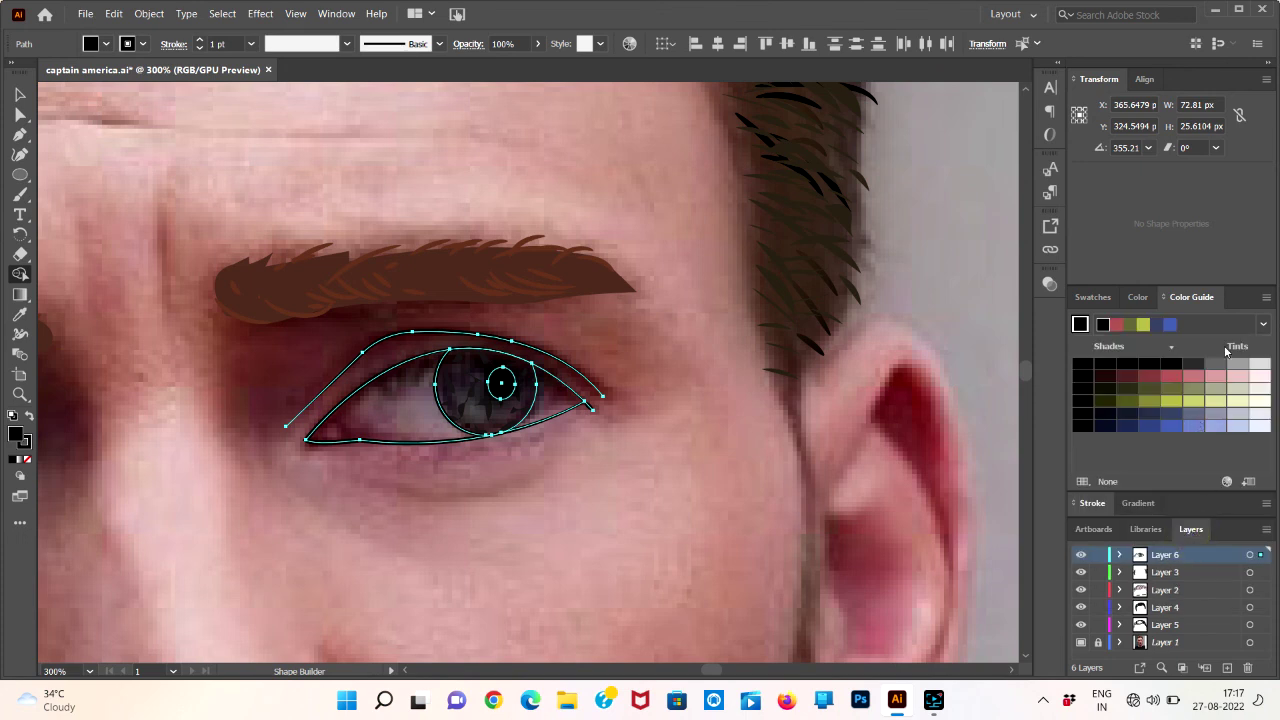
pyautogui.click(1263, 324)
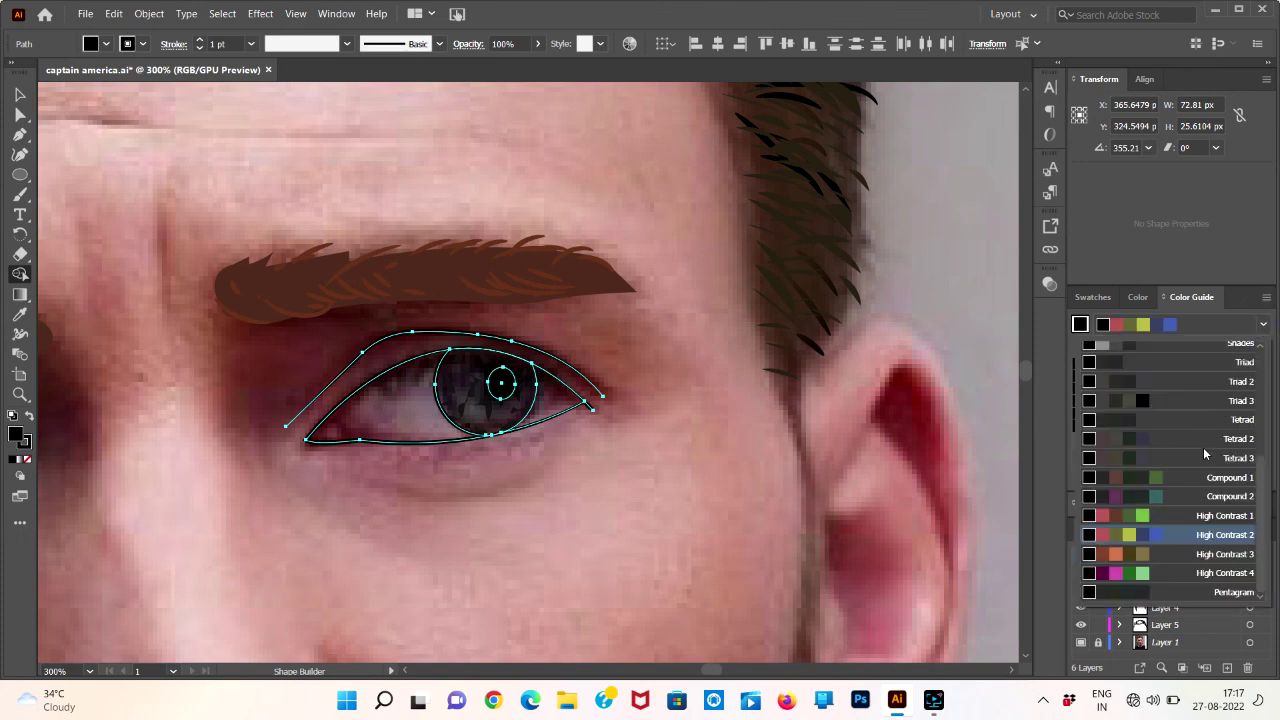
pyautogui.scroll(3, 1202, 456)
pyautogui.scroll(3, 1202, 456)
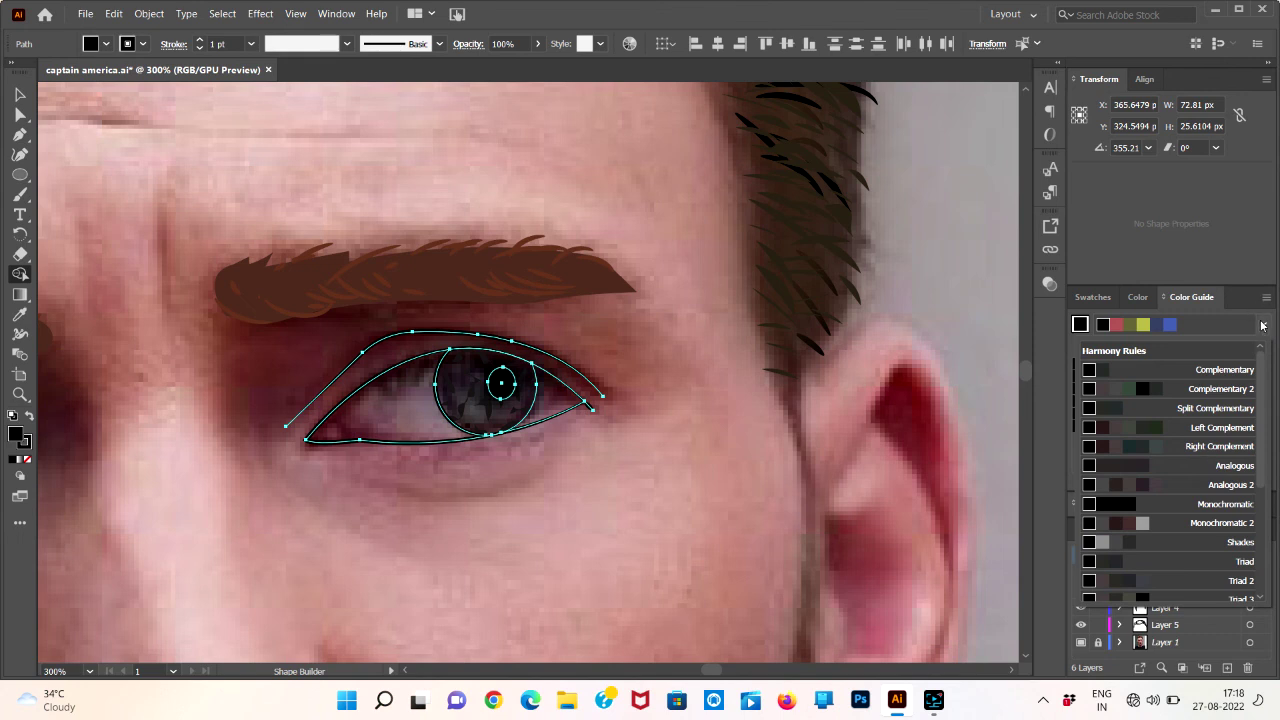
pyautogui.click(1262, 324)
pyautogui.click(1168, 428)
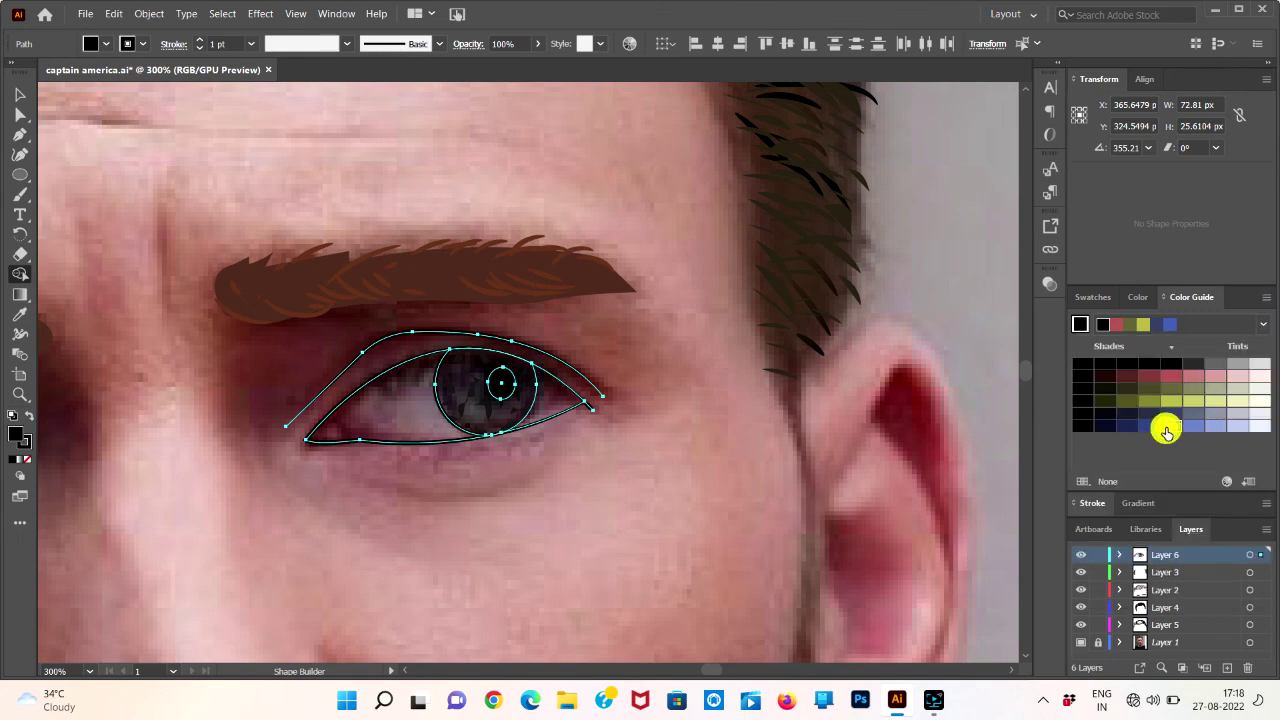
pyautogui.click(471, 420)
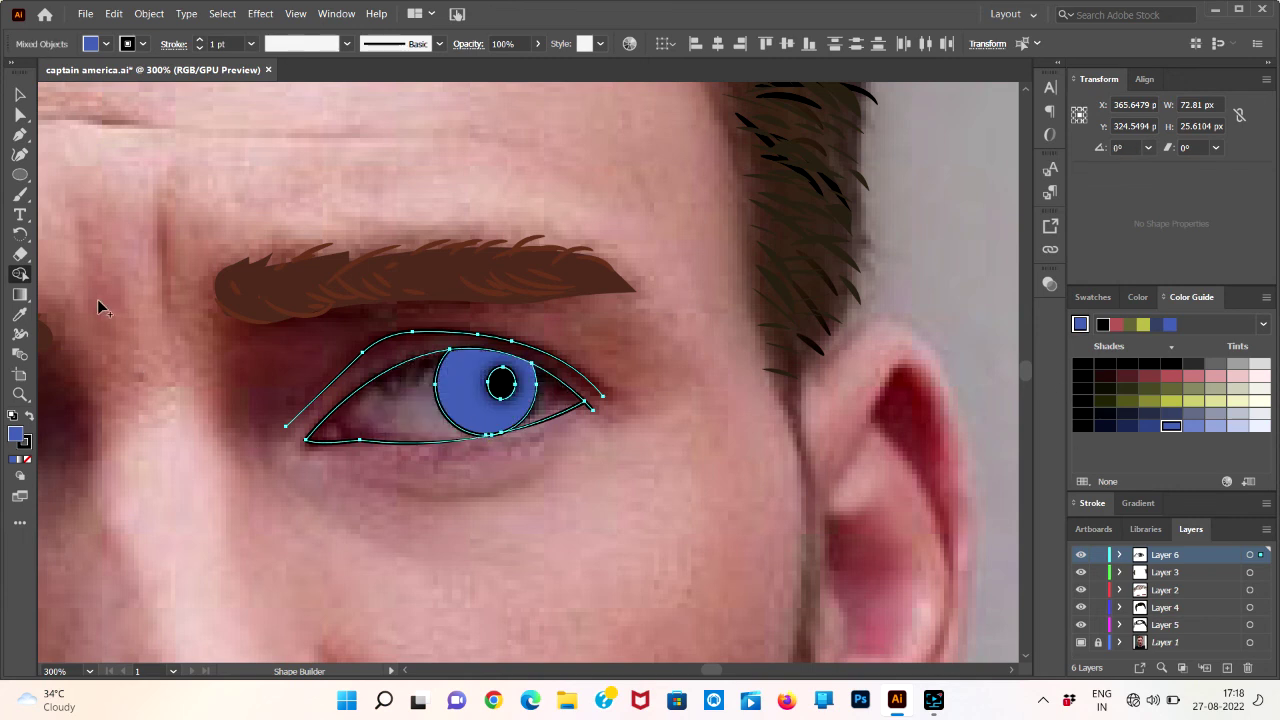
pyautogui.click(19, 94)
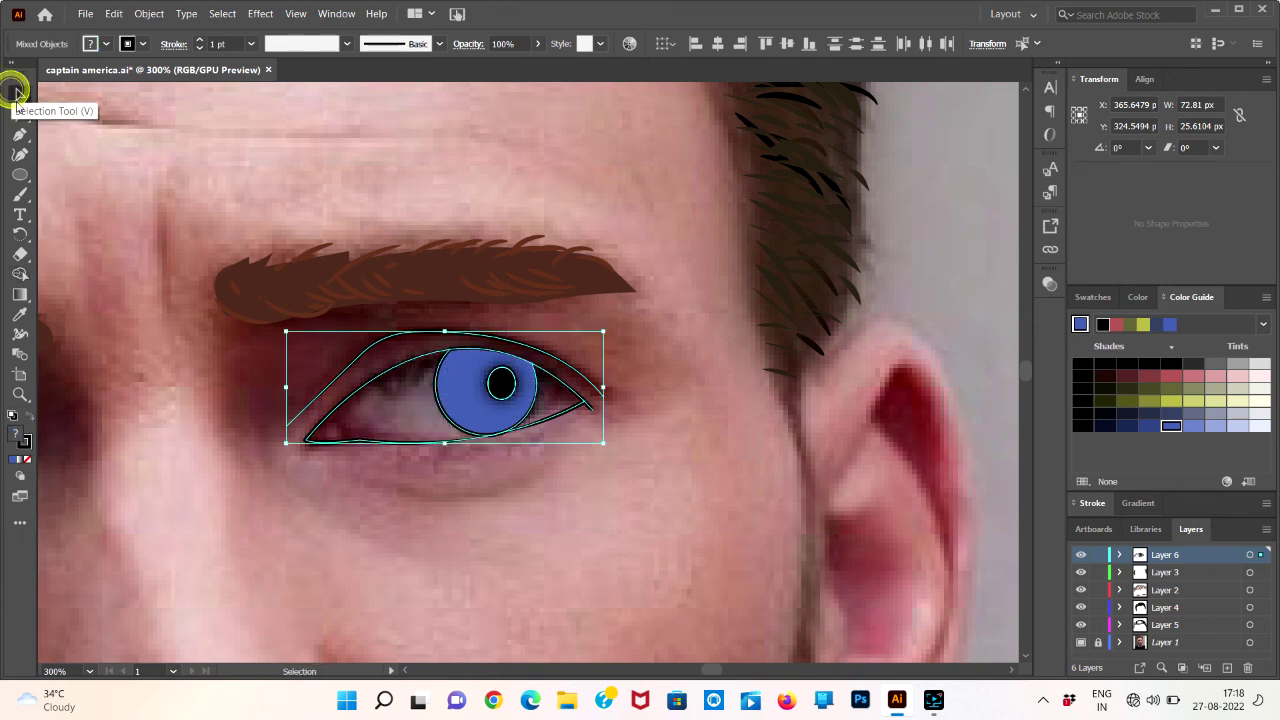
pyautogui.click(166, 340)
pyautogui.click(498, 392)
pyautogui.click(655, 480)
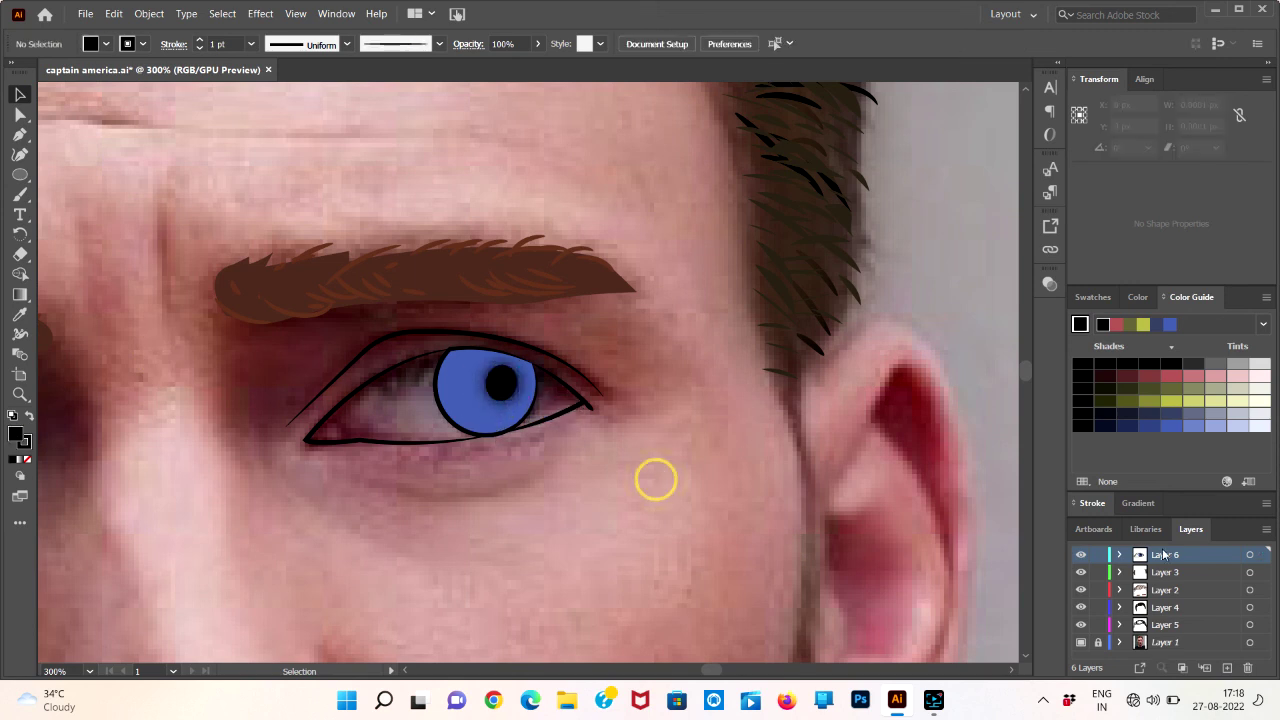
pyautogui.click(1121, 556)
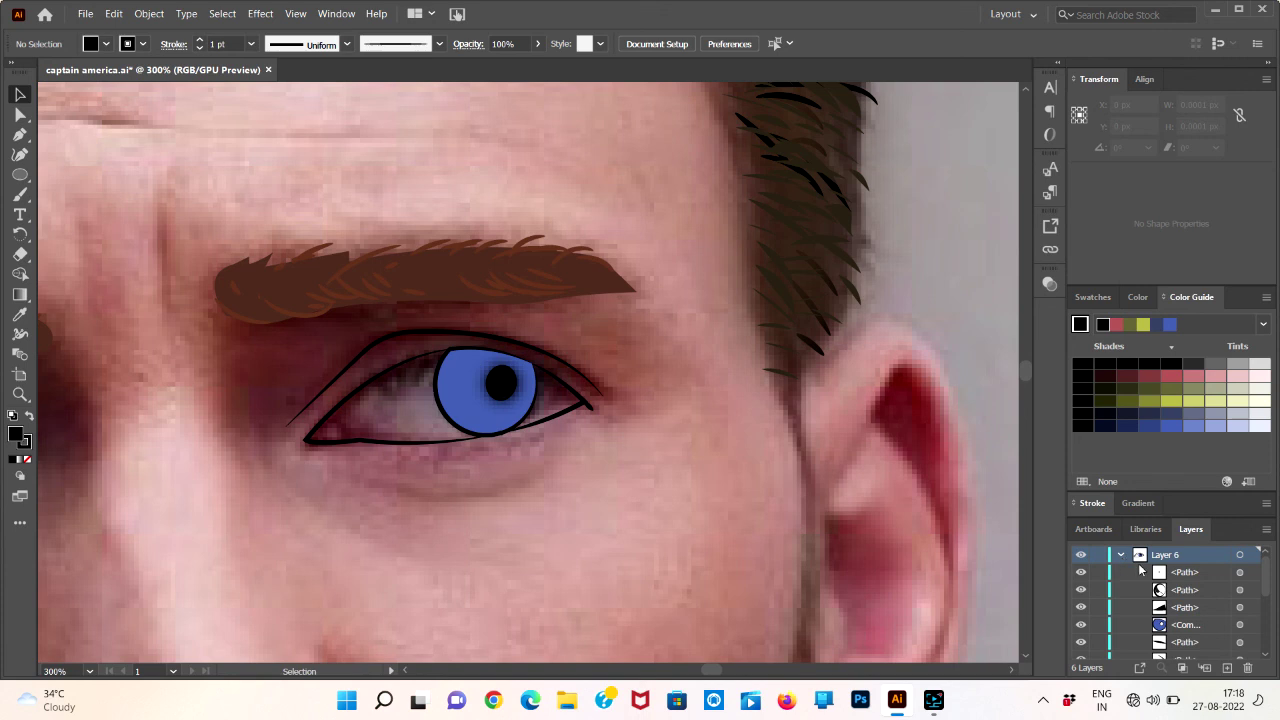
pyautogui.click(1175, 625)
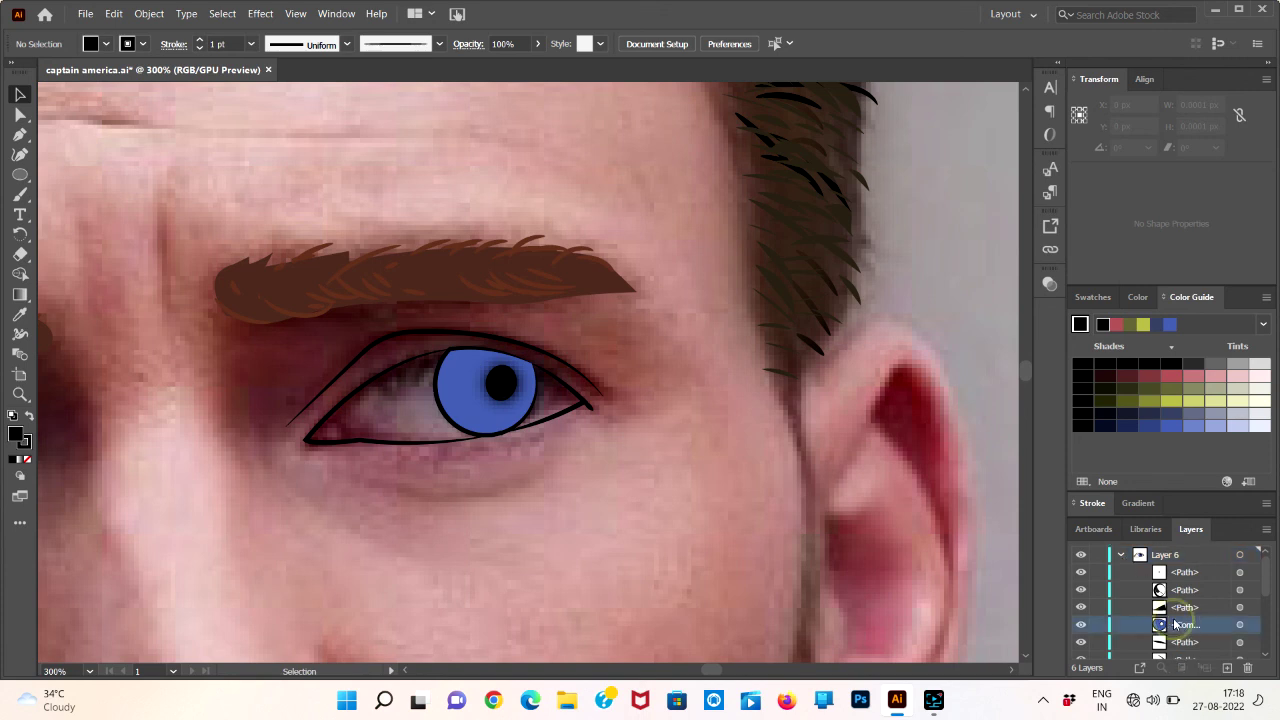
pyautogui.click(1166, 624)
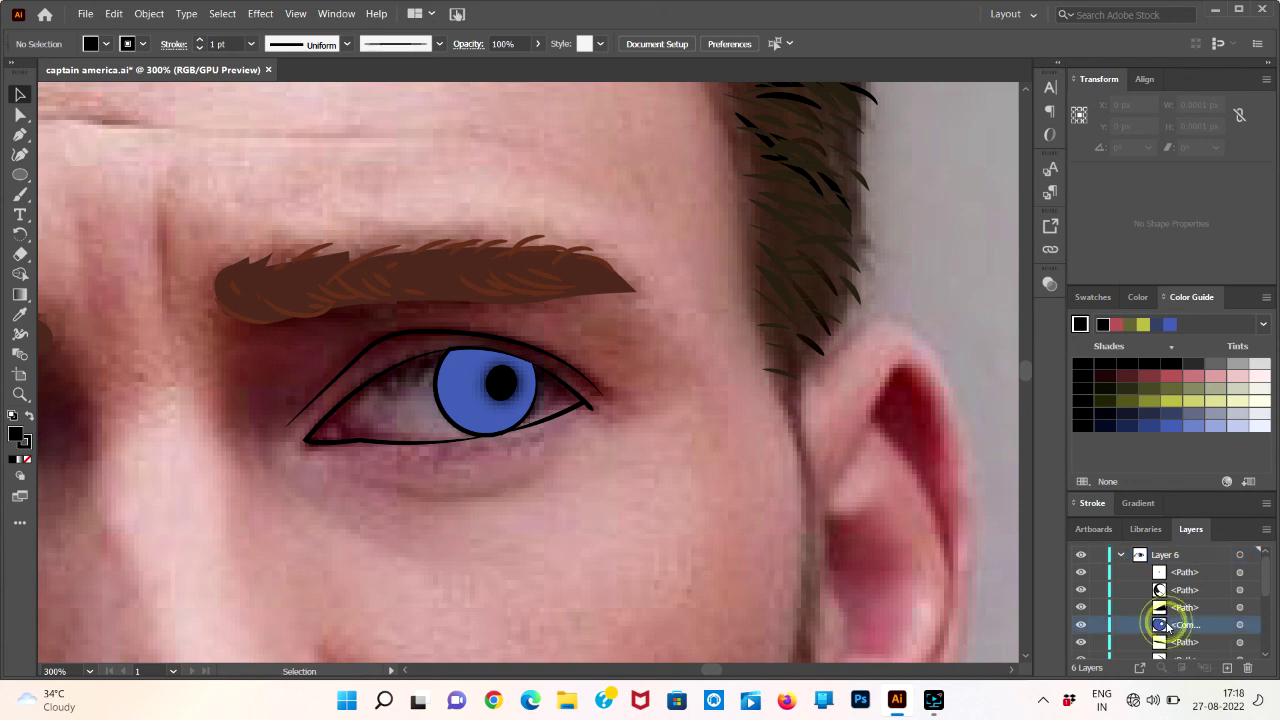
pyautogui.moveTo(1167, 628)
pyautogui.mouseDown()
pyautogui.moveTo(1167, 651)
pyautogui.moveTo(1184, 590)
pyautogui.mouseUp()
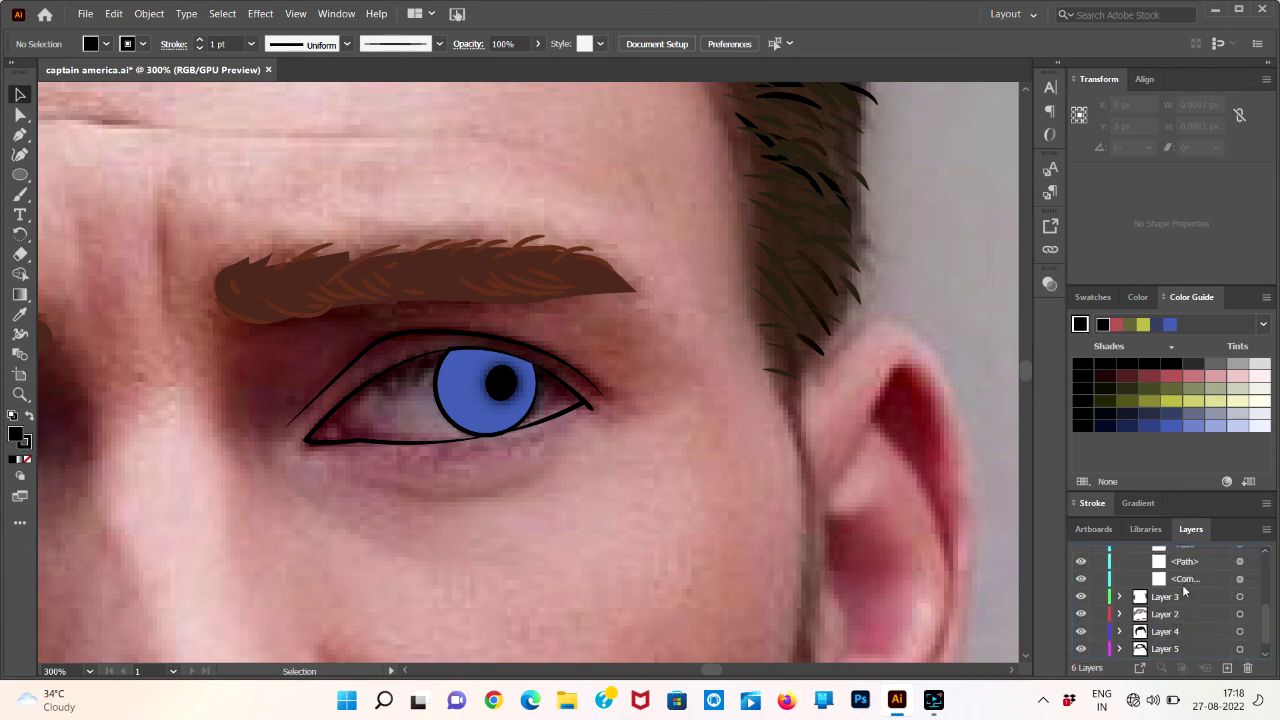
pyautogui.click(723, 530)
pyautogui.click(500, 383)
pyautogui.click(603, 468)
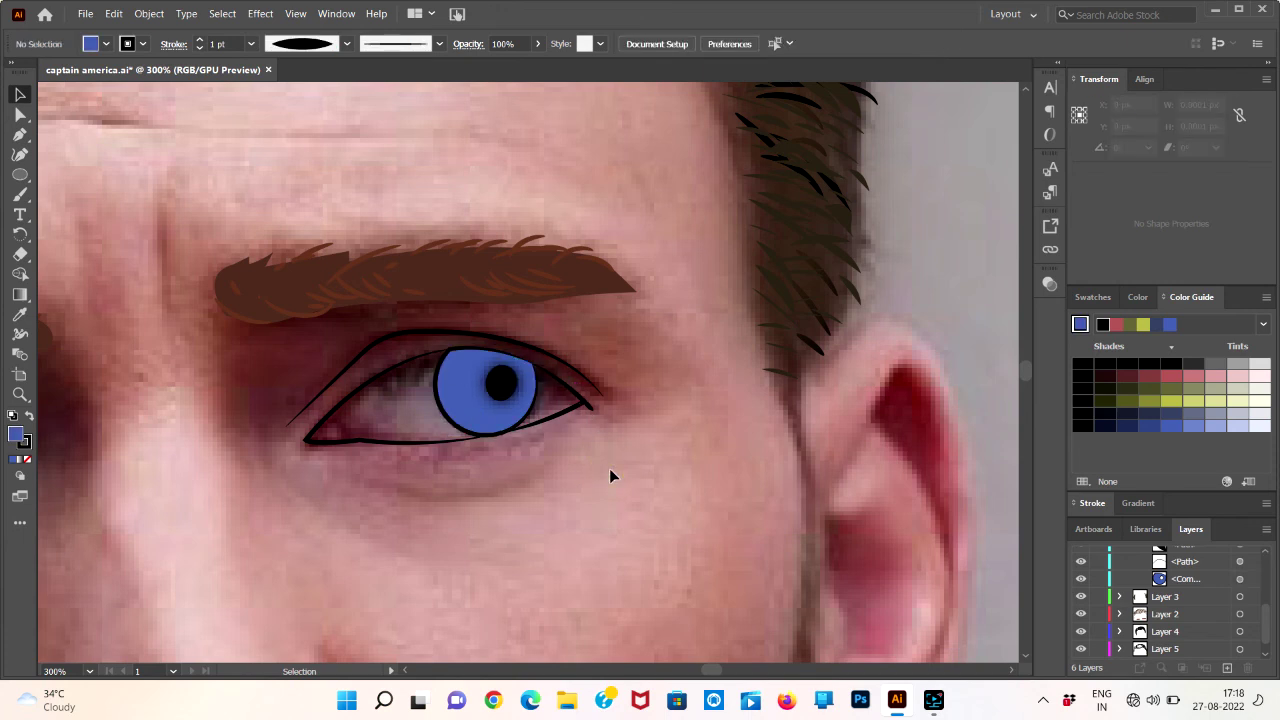
pyautogui.rightClick(481, 437)
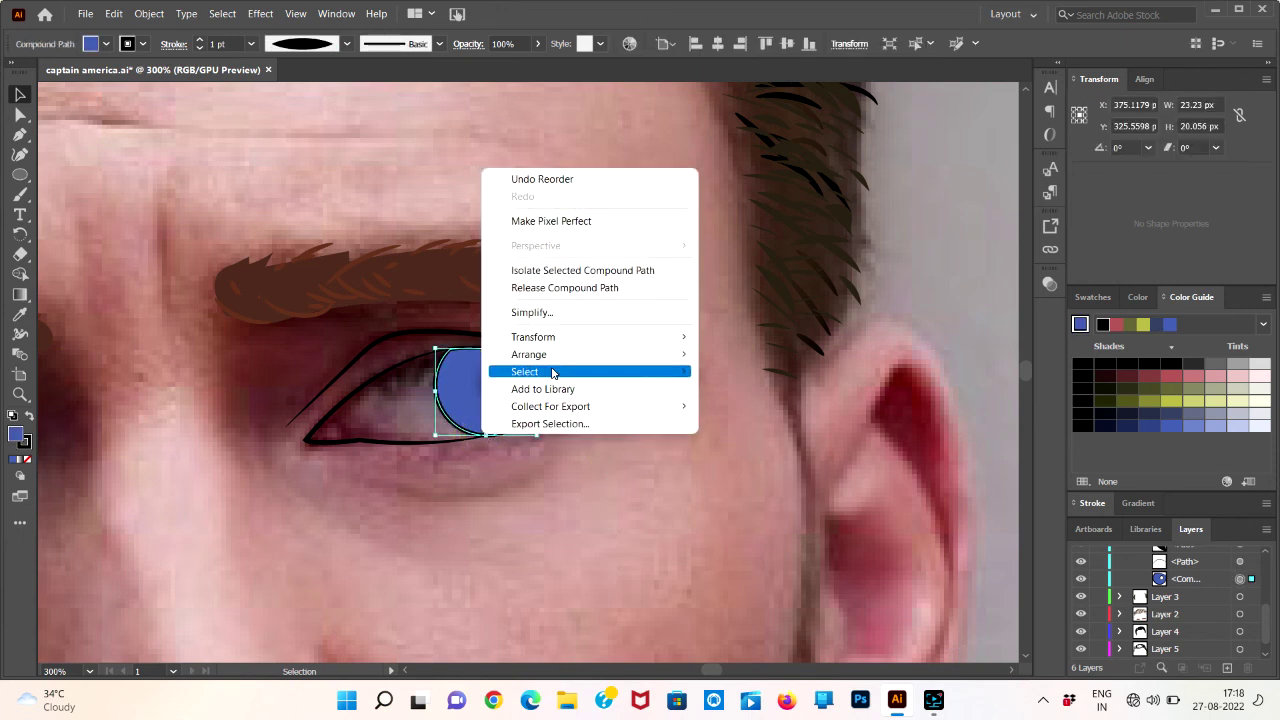
pyautogui.moveTo(588, 371)
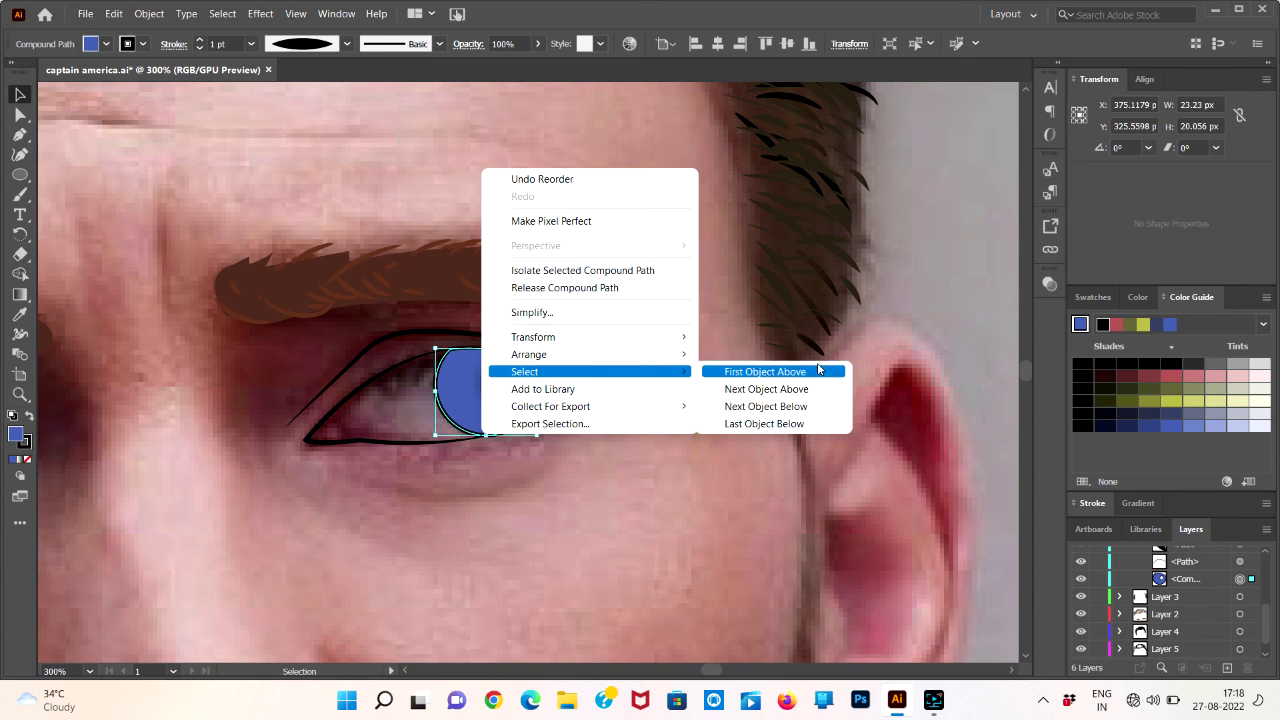
pyautogui.click(818, 369)
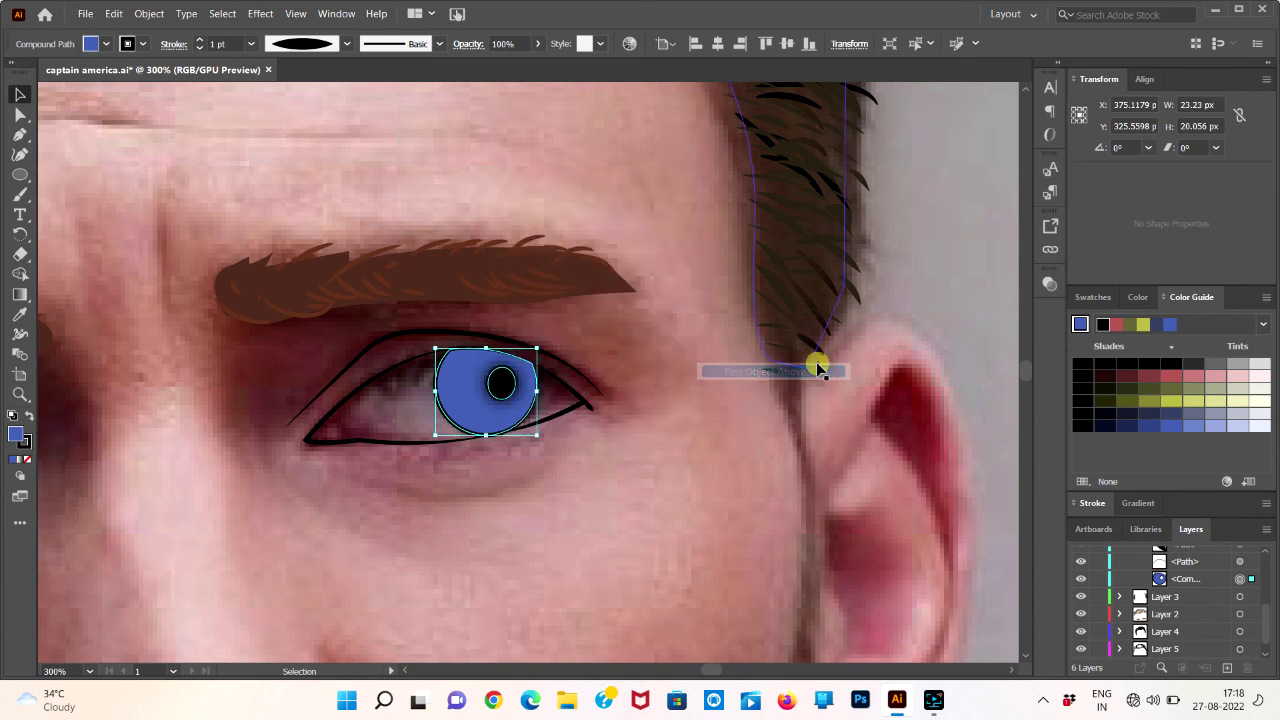
pyautogui.click(675, 438)
pyautogui.press('a')
pyautogui.hotkey('ctrl', 'z')
pyautogui.click(676, 444)
pyautogui.press('v')
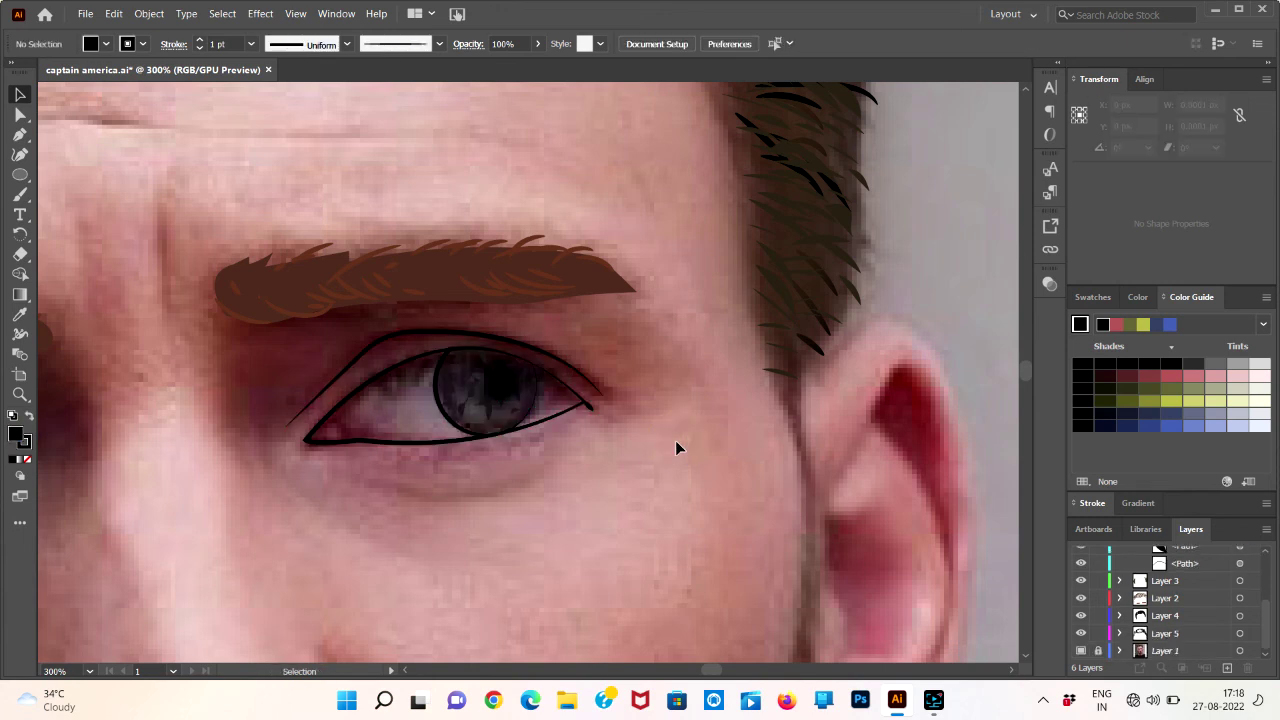
pyautogui.click(495, 432)
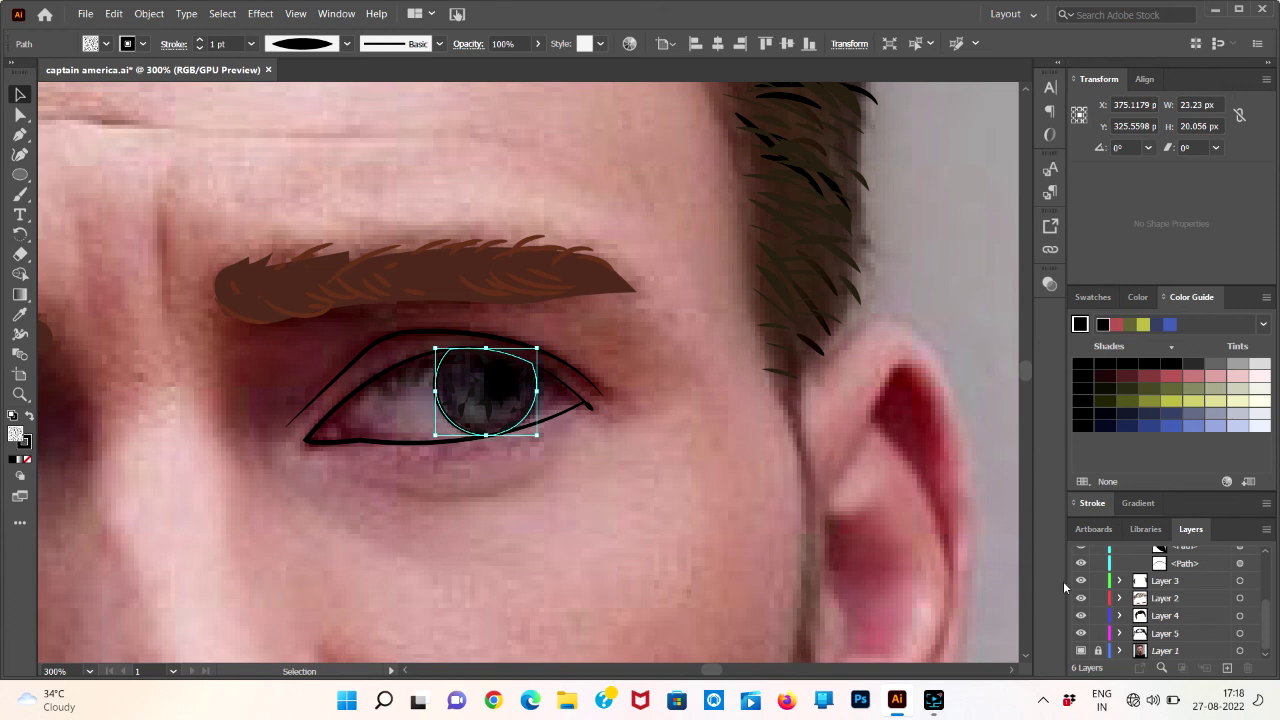
pyautogui.scroll(5, 1116, 590)
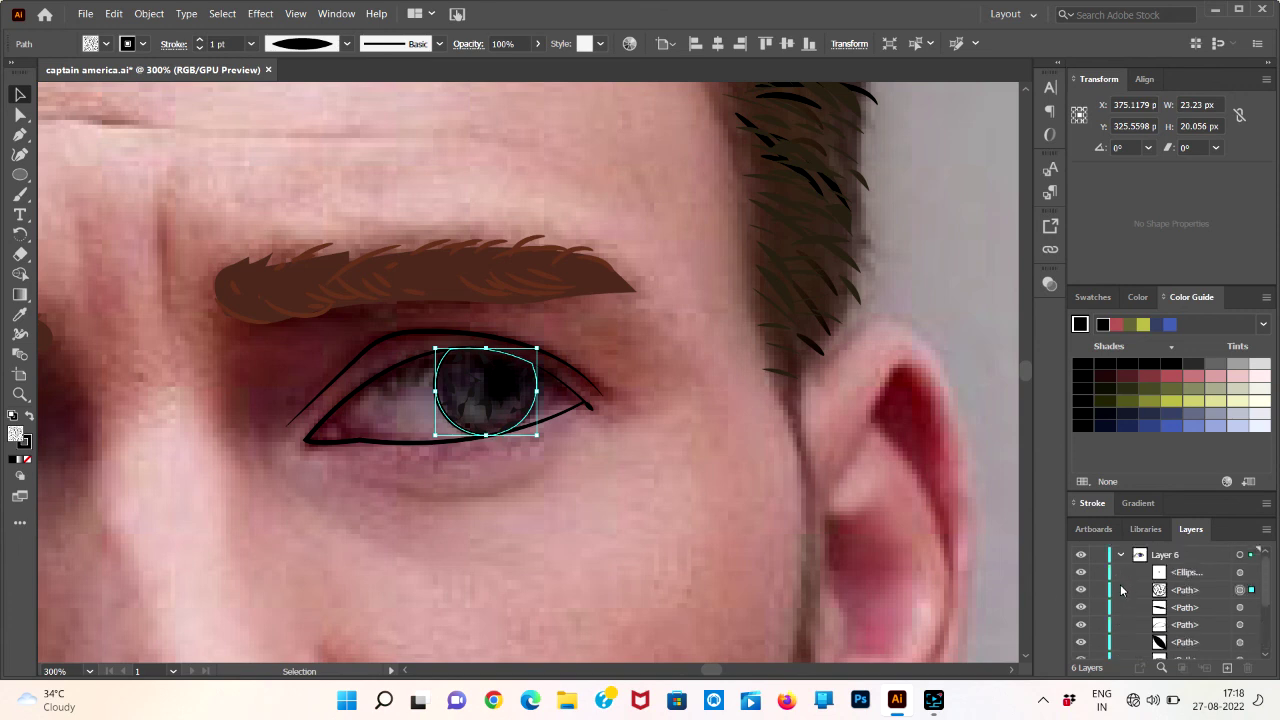
# - Fill the iris ring region with medium blue using Shape Builder
pyautogui.click(743, 514)
pyautogui.moveTo(283, 379); pyautogui.dragTo(596, 399)
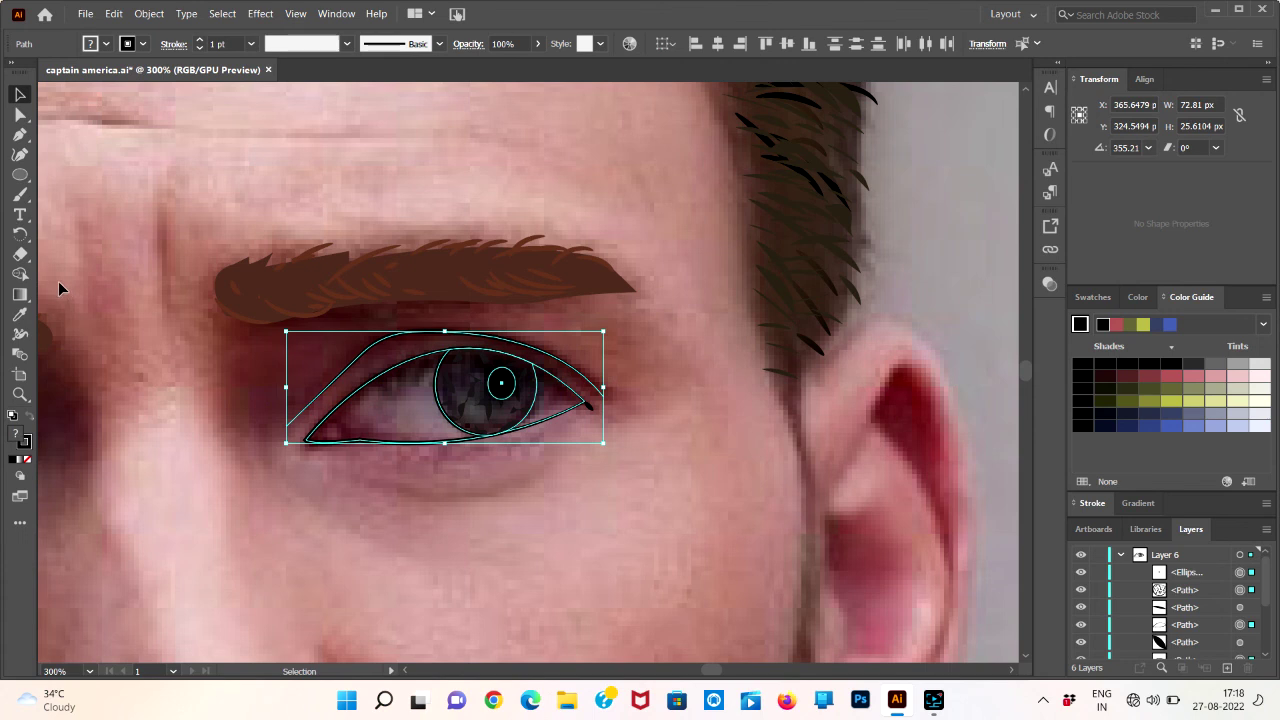
pyautogui.click(20, 273)
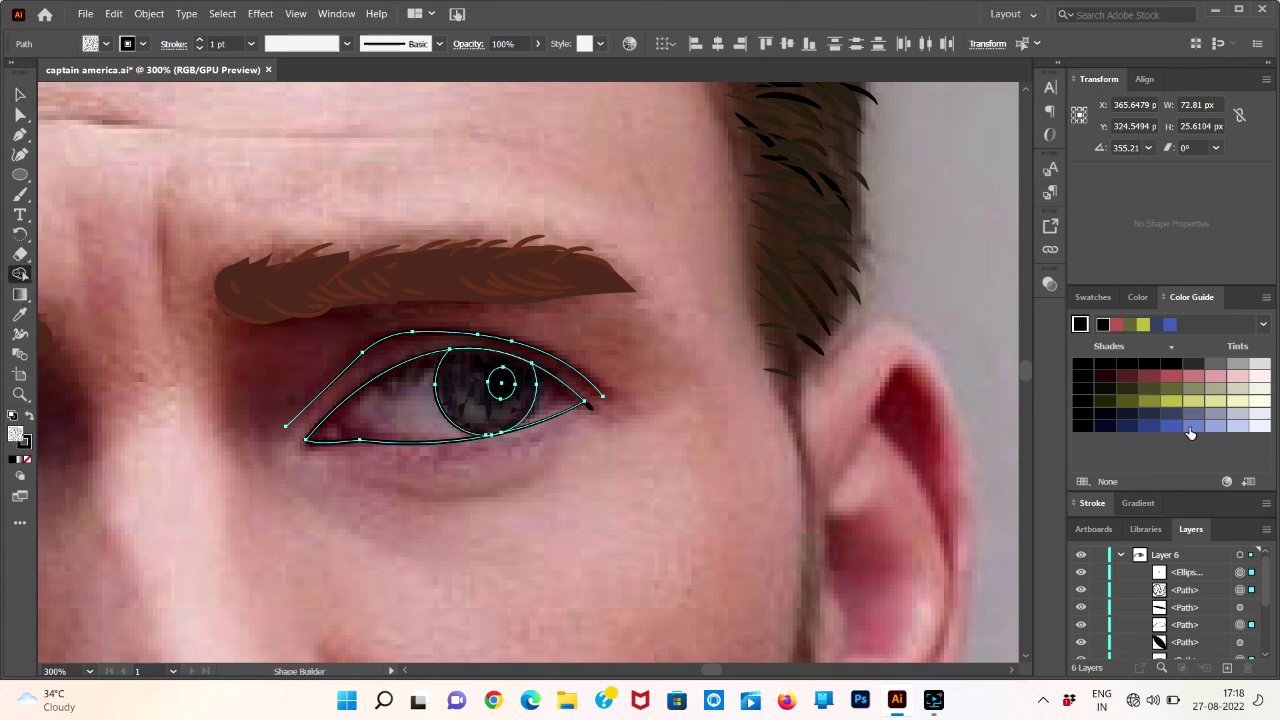
pyautogui.click(1174, 426)
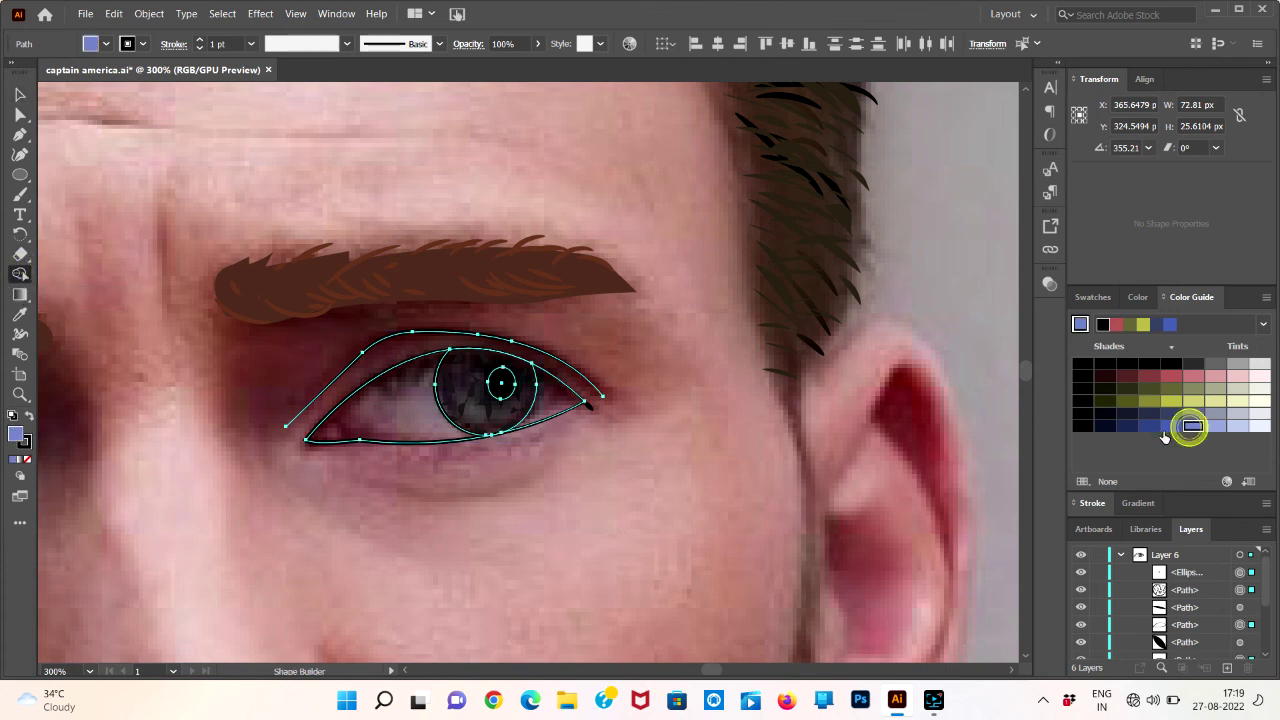
pyautogui.click(497, 412)
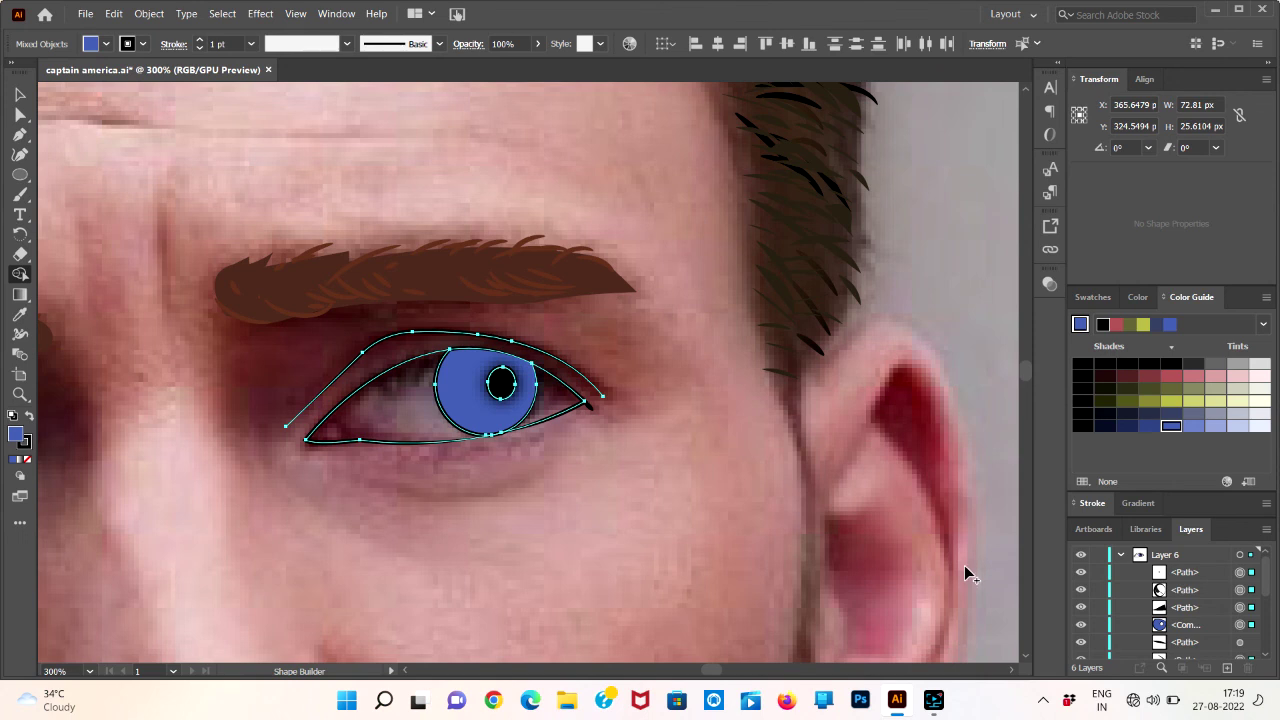
# - Stack the blue iris beneath the other eye paths in Layers and reselect it
pyautogui.press('v')
pyautogui.click(743, 526)
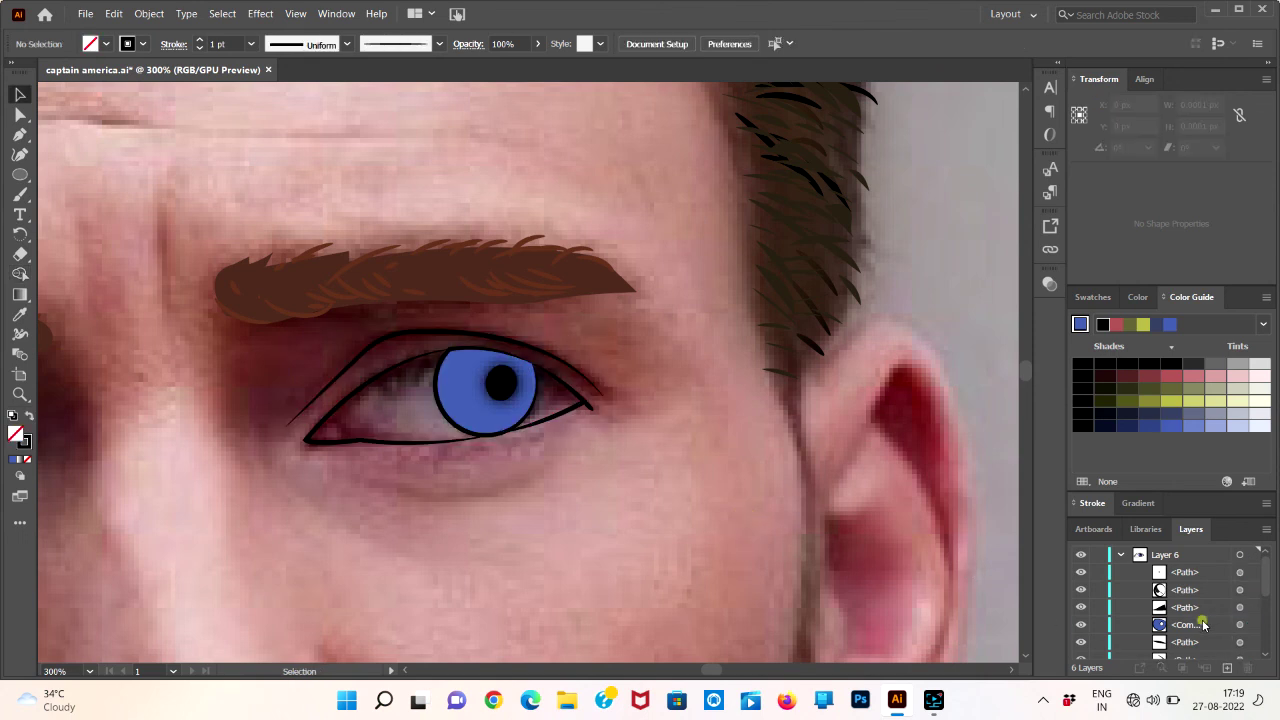
pyautogui.moveTo(1203, 624)
pyautogui.mouseDown()
pyautogui.moveTo(1199, 572)
pyautogui.moveTo(1192, 620)
pyautogui.mouseUp()
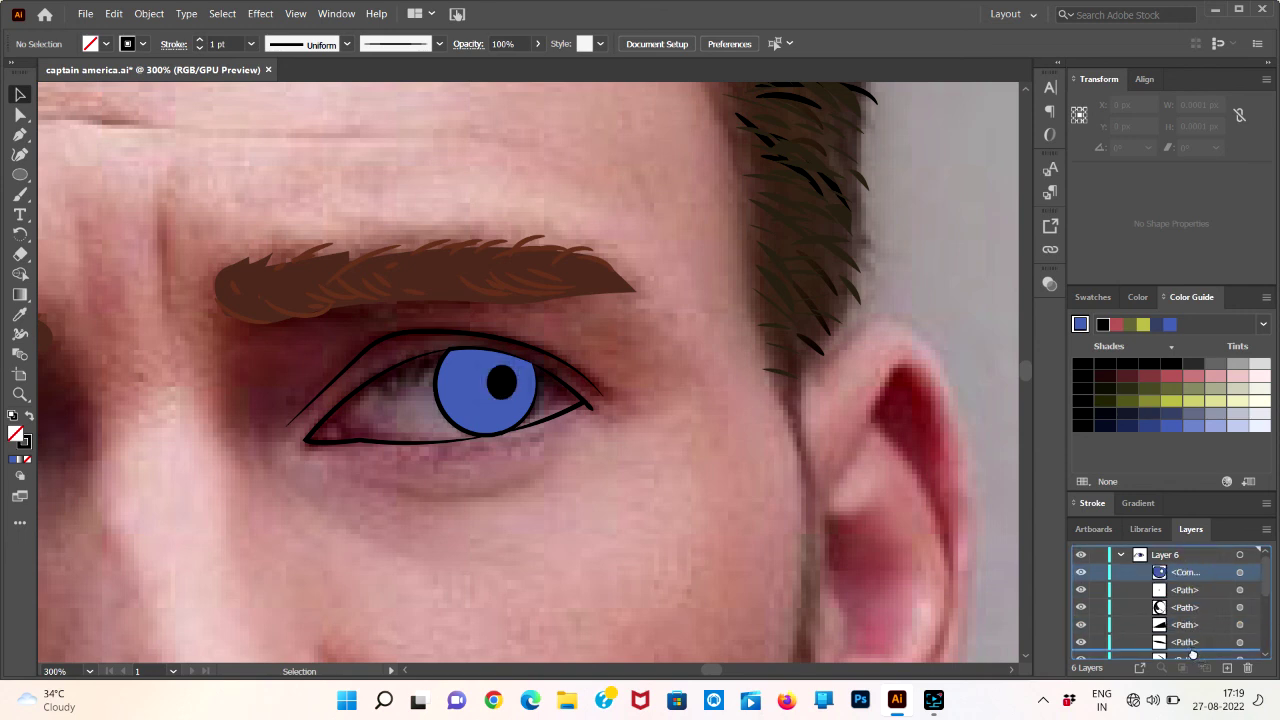
pyautogui.moveTo(1192, 620); pyautogui.dragTo(1194, 625)
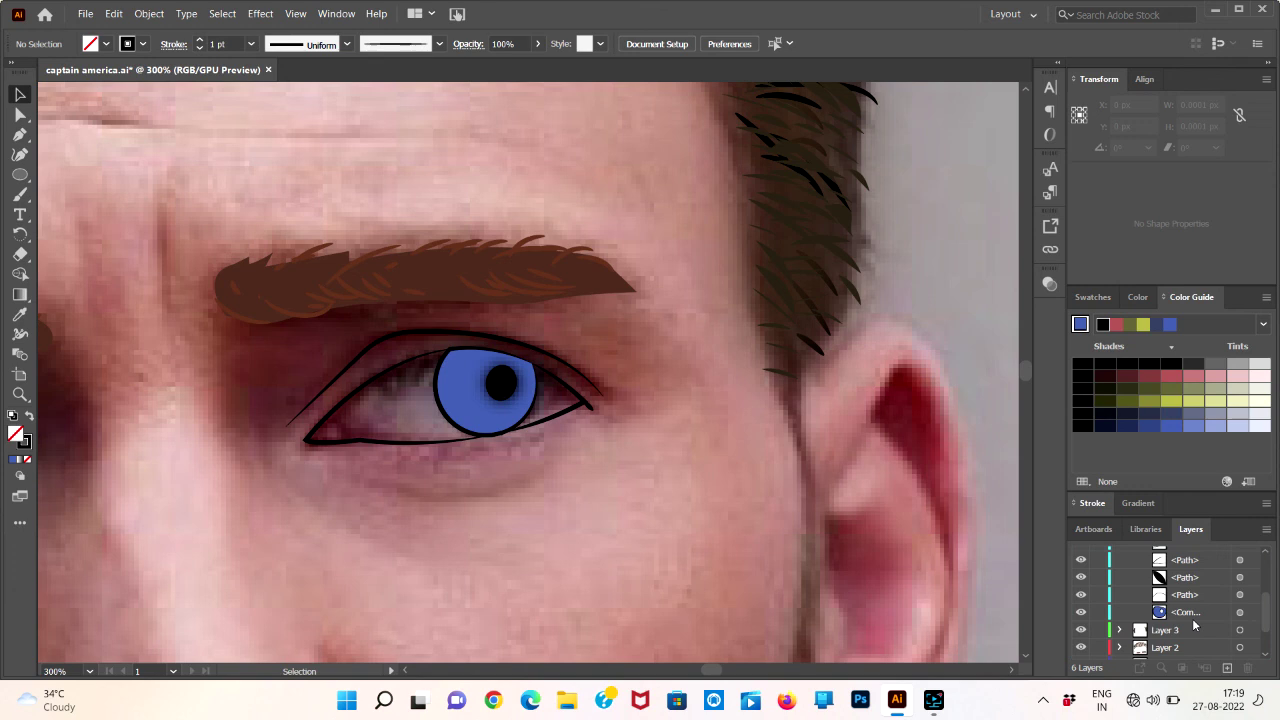
pyautogui.click(591, 500)
pyautogui.click(462, 428)
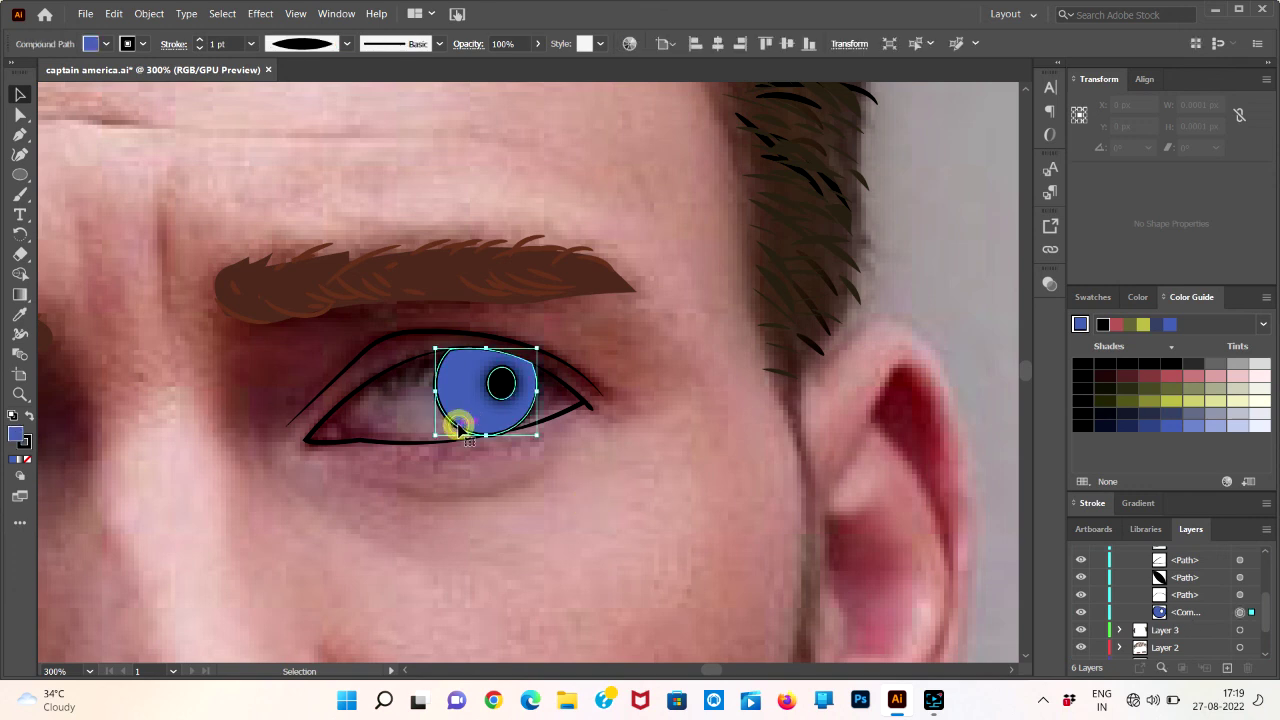
pyautogui.click(336, 13)
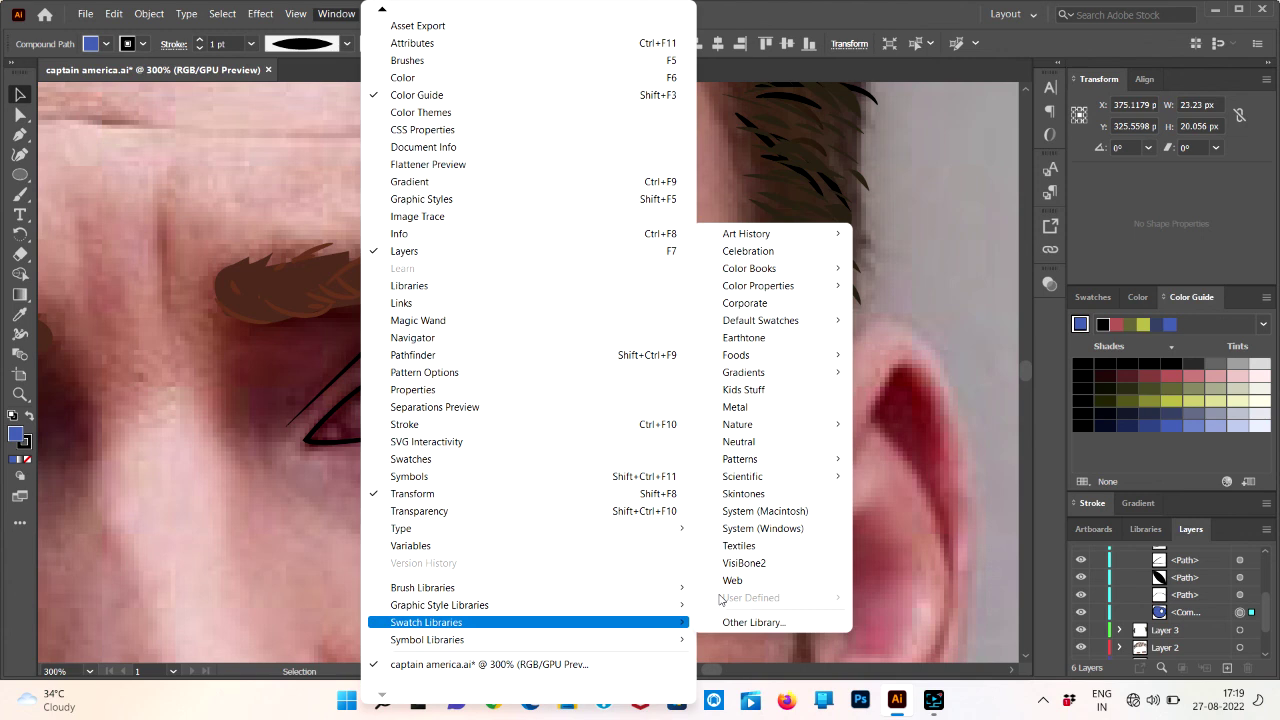
pyautogui.moveTo(426, 622)
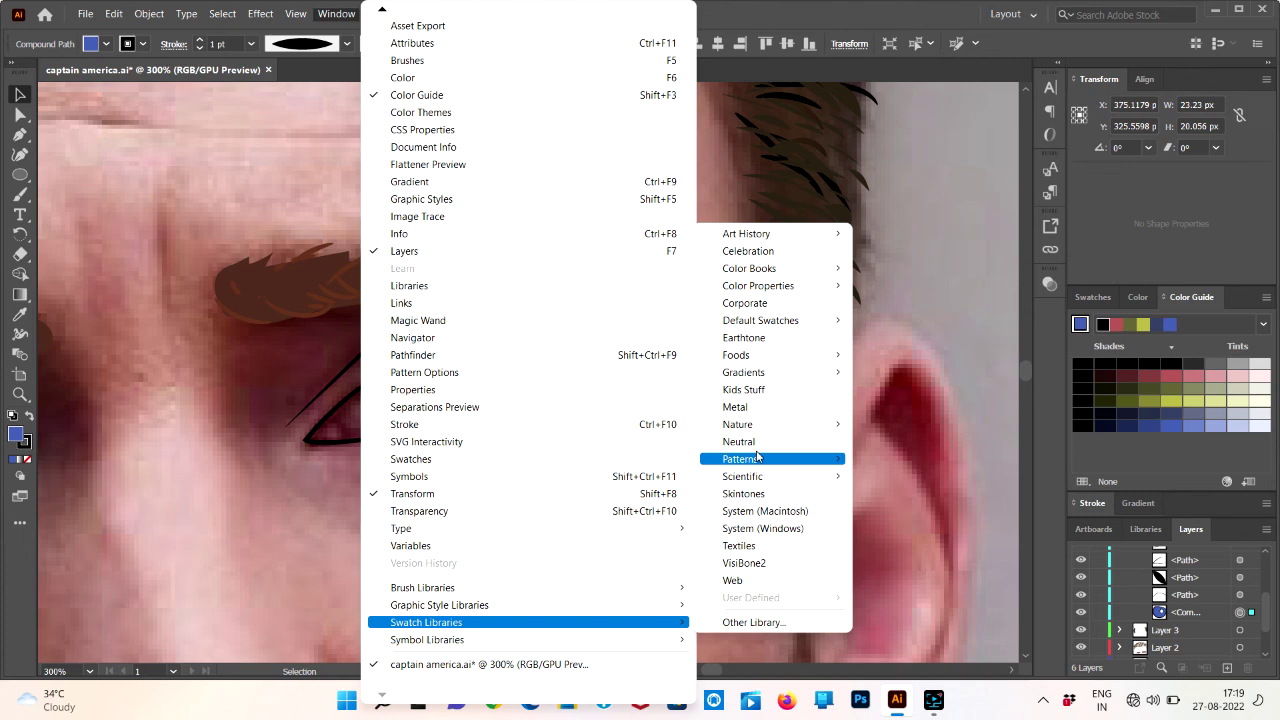
pyautogui.moveTo(910, 459)
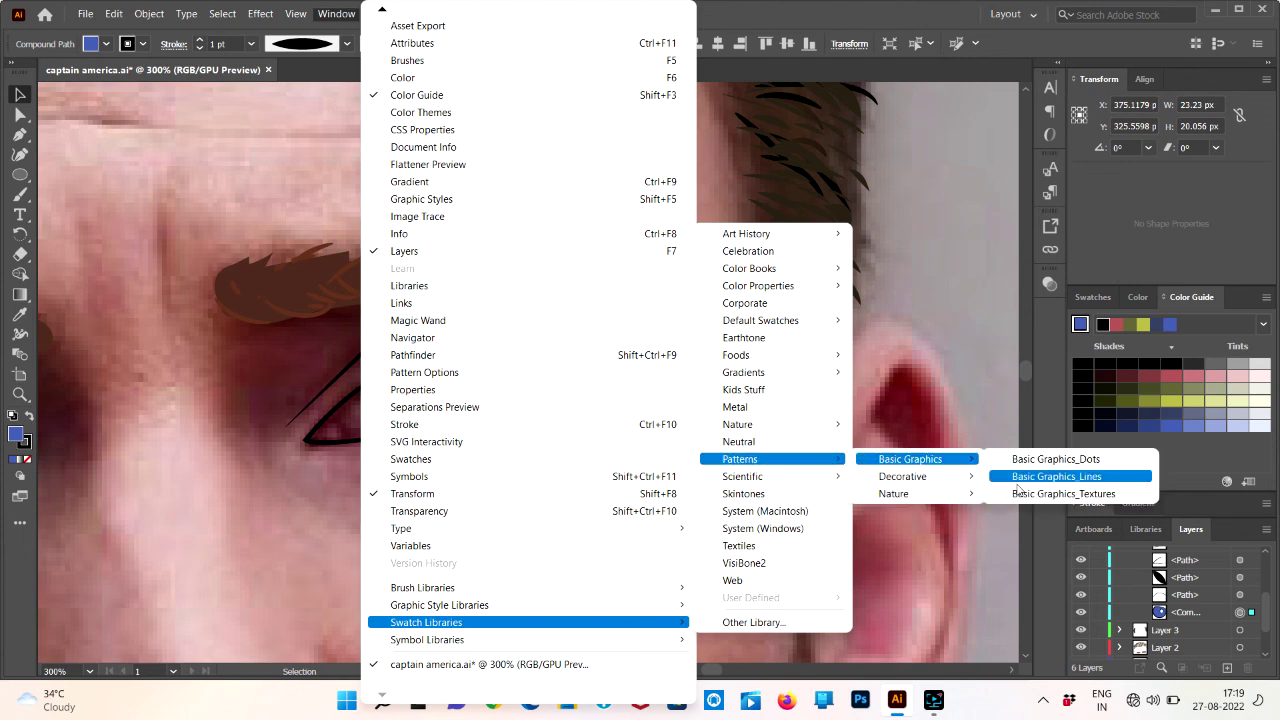
# - Fill the iris with the USGS 21 Intricate Surface texture and move it below the eye
pyautogui.click(1033, 496)
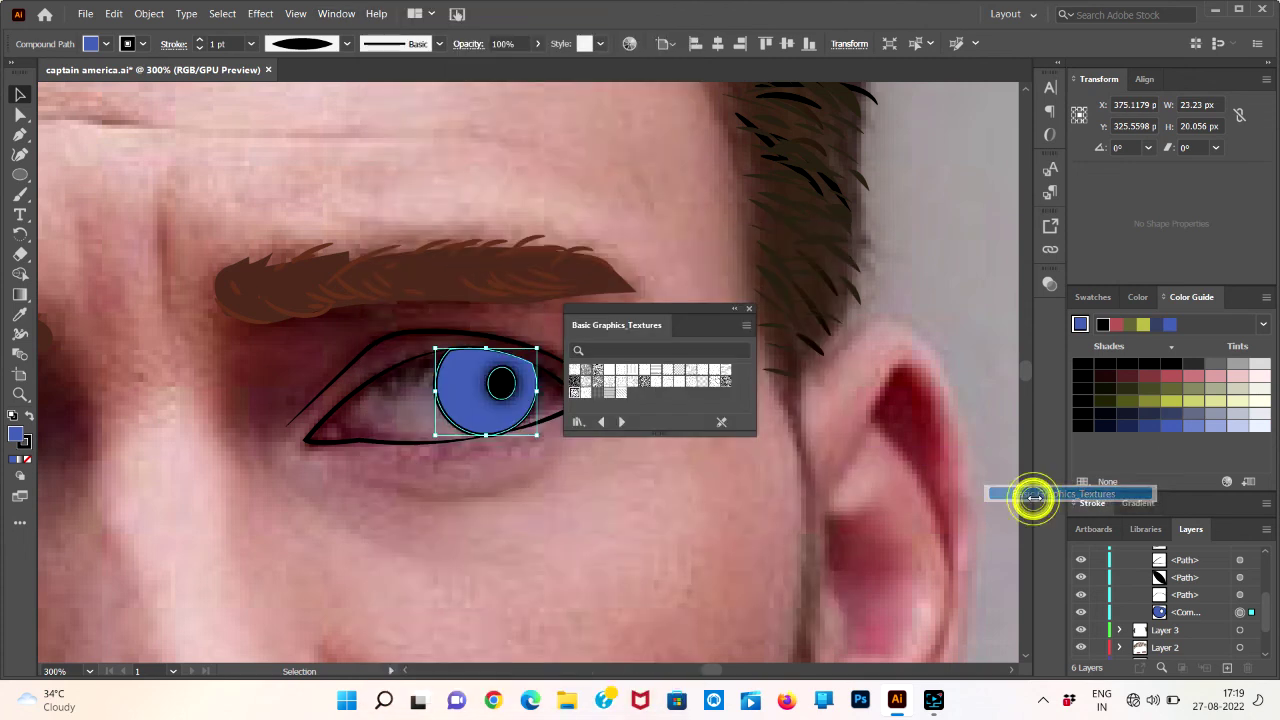
pyautogui.click(575, 394)
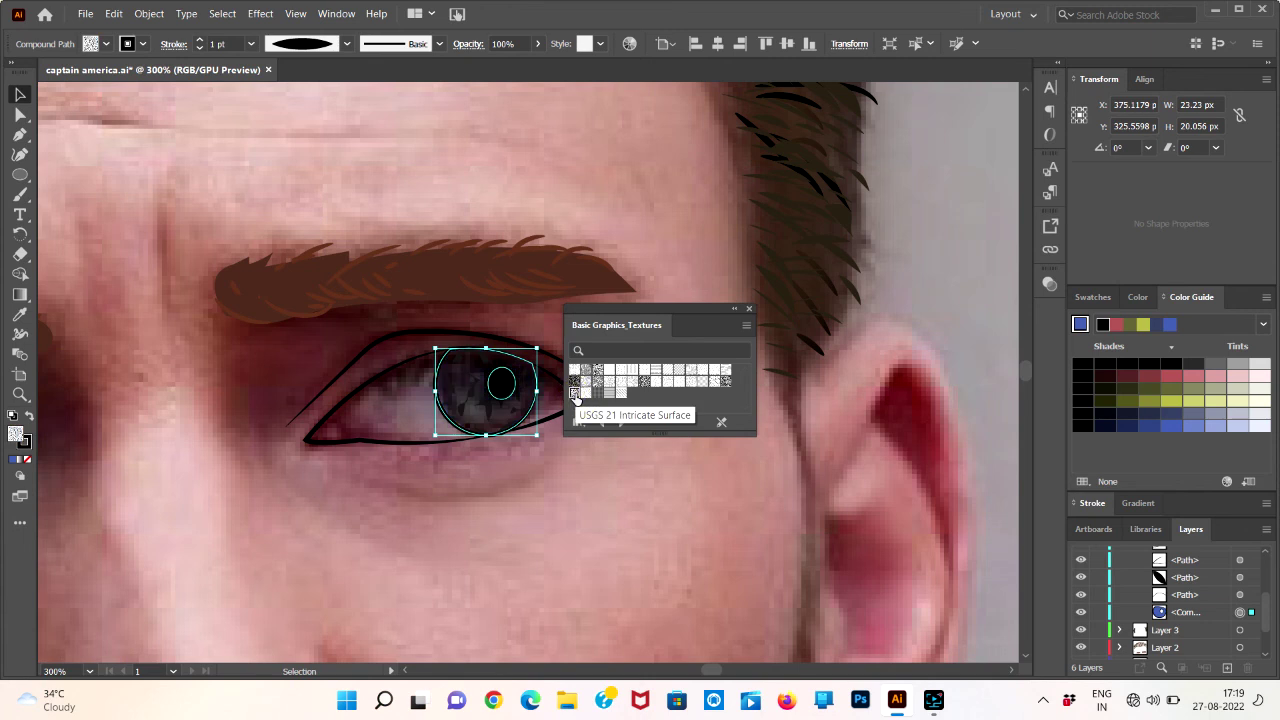
pyautogui.click(749, 309)
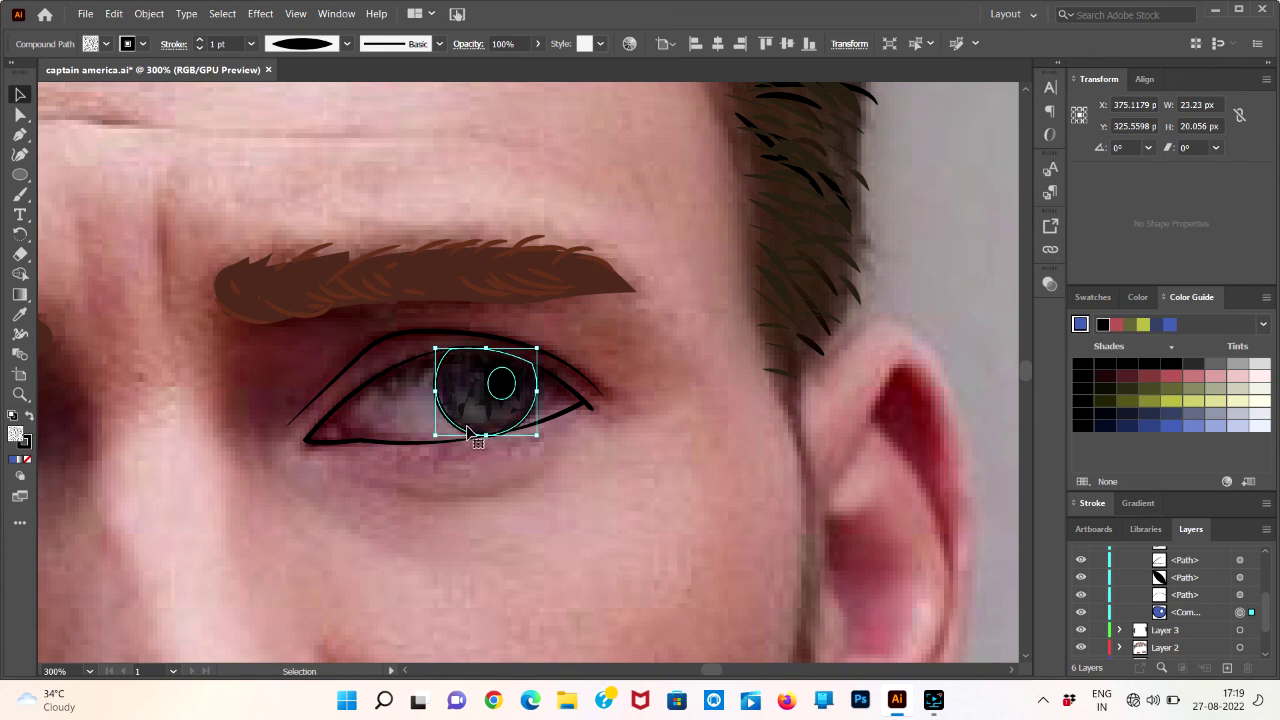
pyautogui.moveTo(468, 428); pyautogui.dragTo(471, 545)
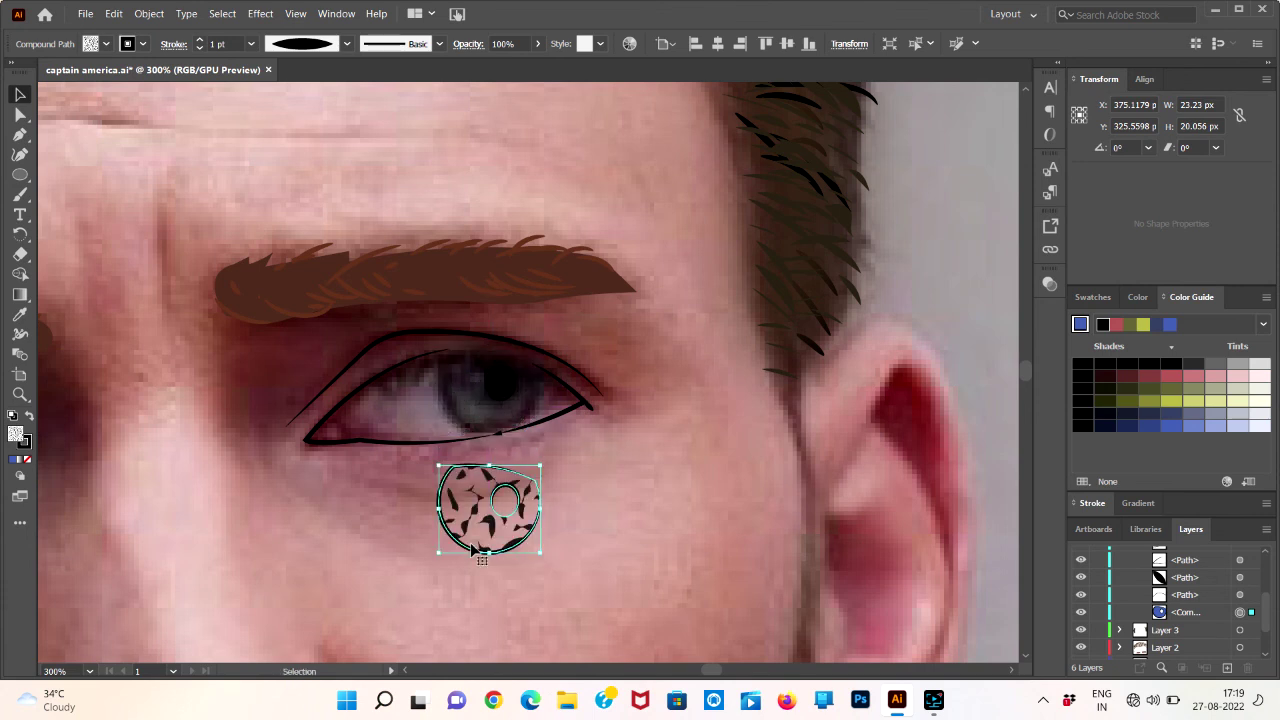
pyautogui.click(566, 557)
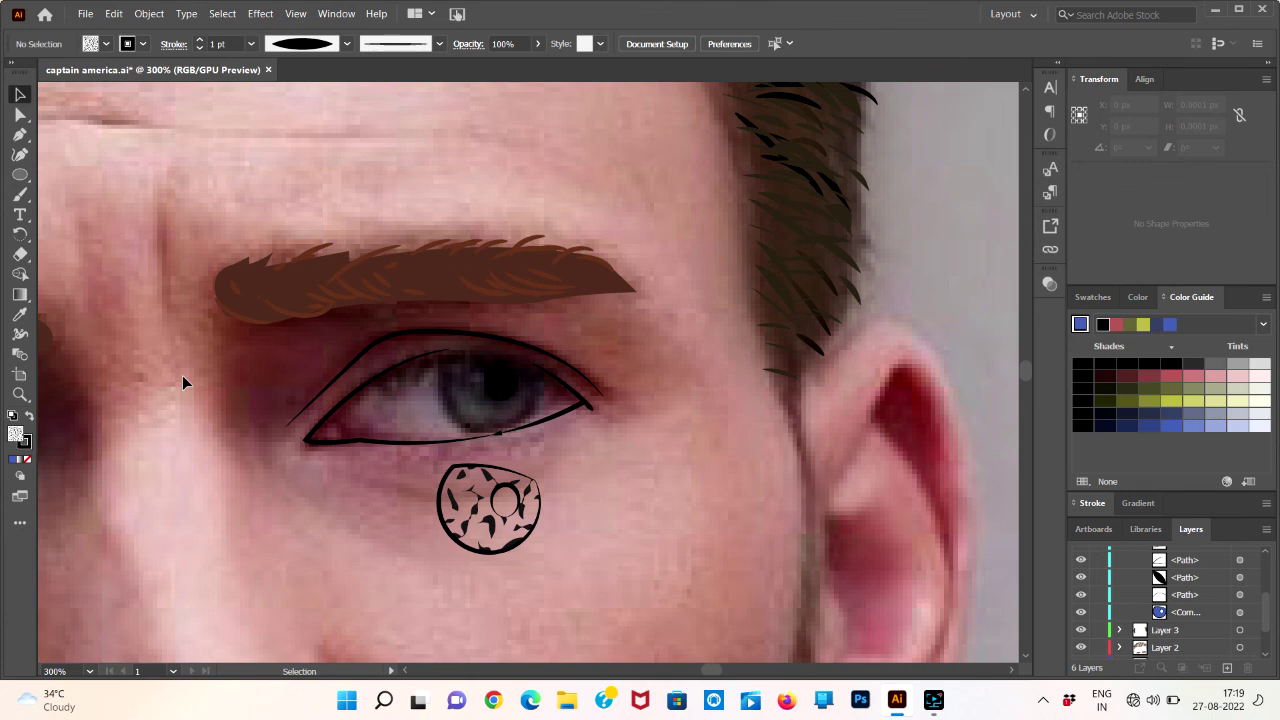
# - Move the small circle onto the textured iris and group the two
pyautogui.click(509, 387)
pyautogui.moveTo(509, 387); pyautogui.dragTo(516, 510)
pyautogui.click(577, 500)
pyautogui.moveTo(403, 486); pyautogui.dragTo(569, 534)
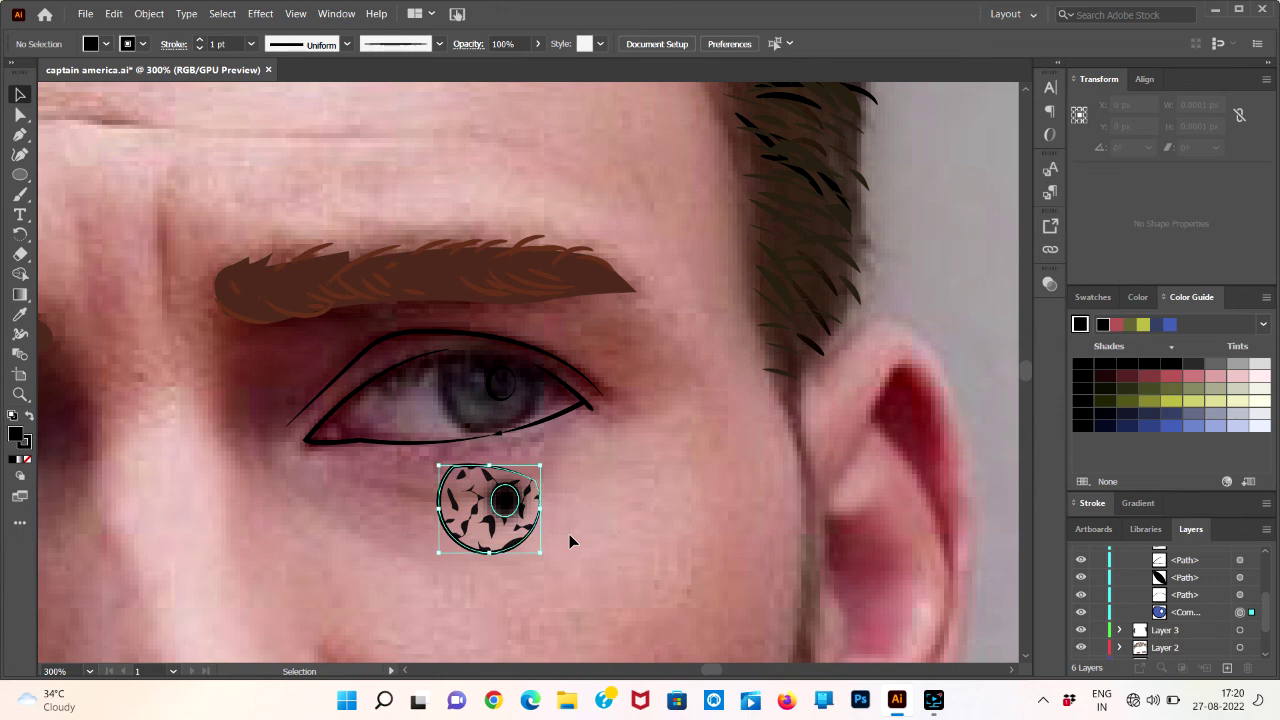
pyautogui.click(149, 13)
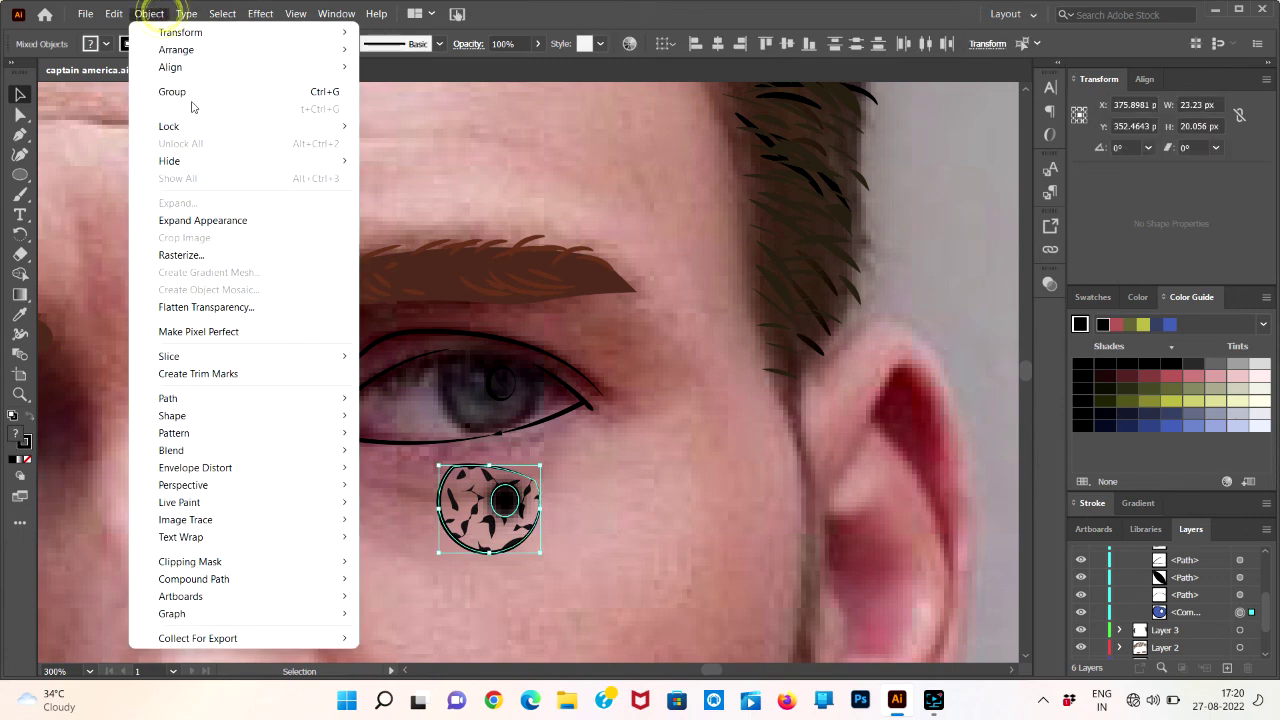
pyautogui.click(191, 93)
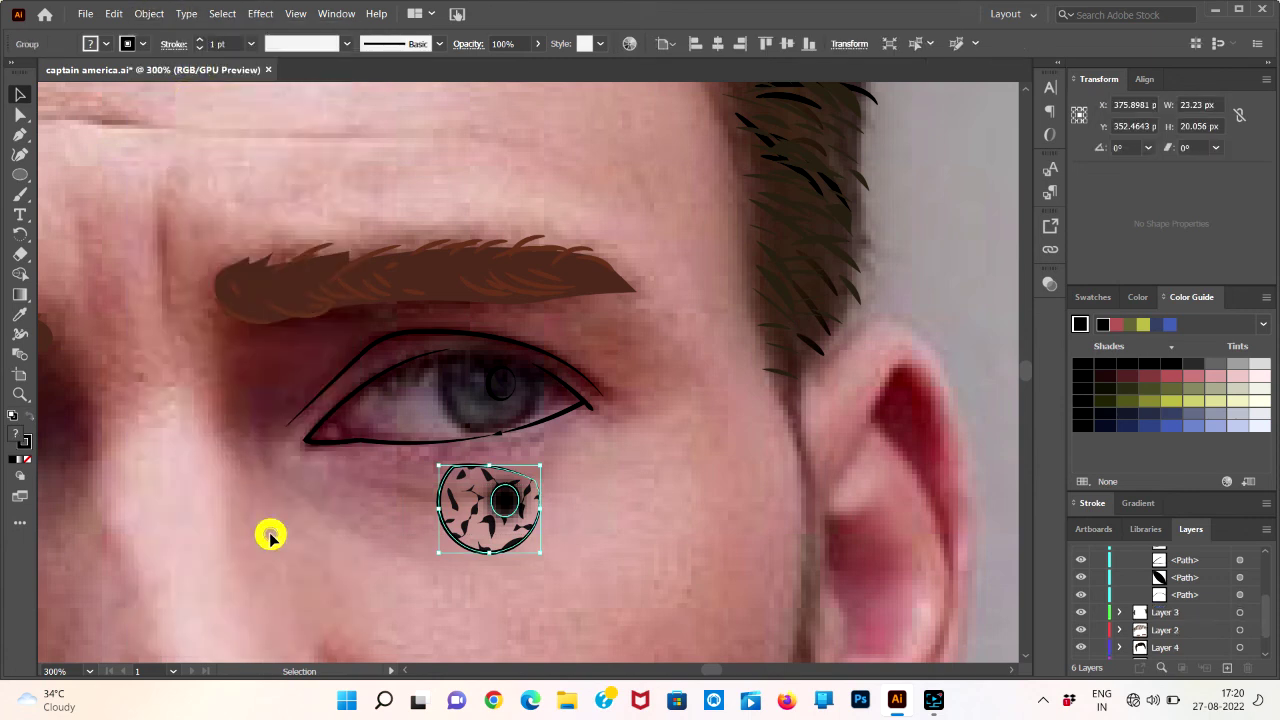
pyautogui.click(270, 537)
# - Reposition the small circle on the iris again and regroup it with the iris
pyautogui.moveTo(507, 408); pyautogui.dragTo(508, 518)
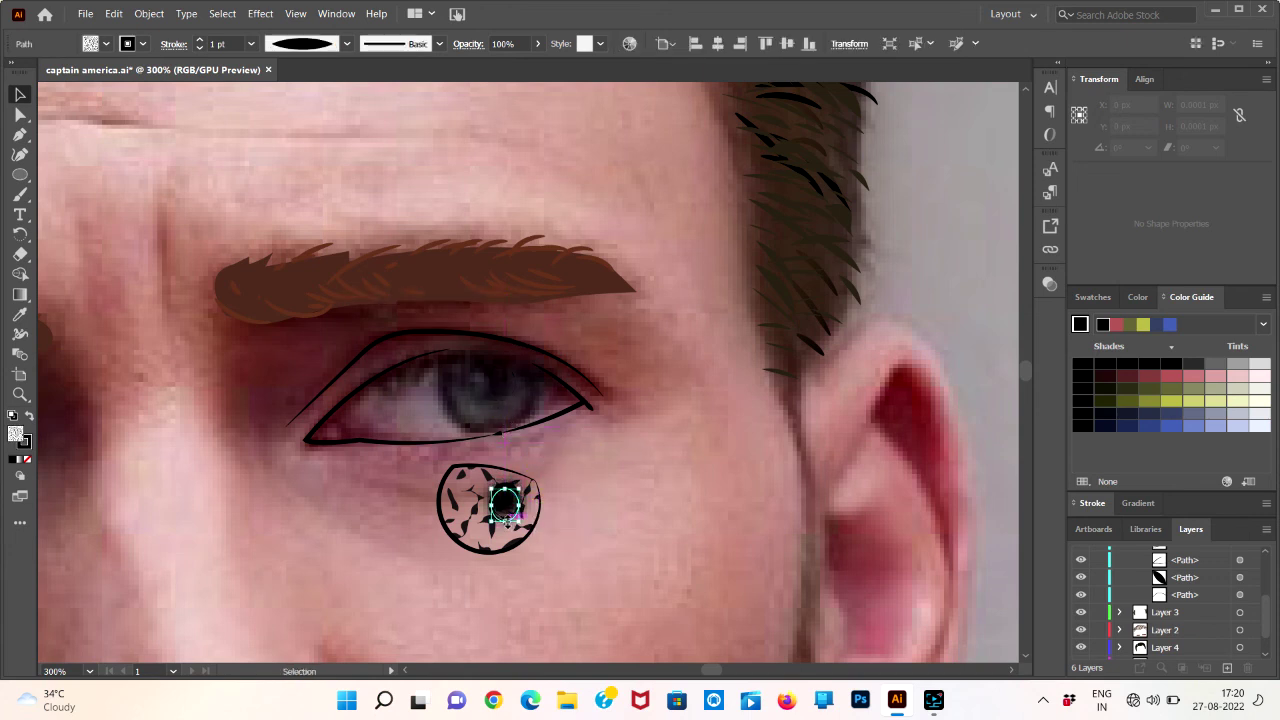
pyautogui.click(549, 494)
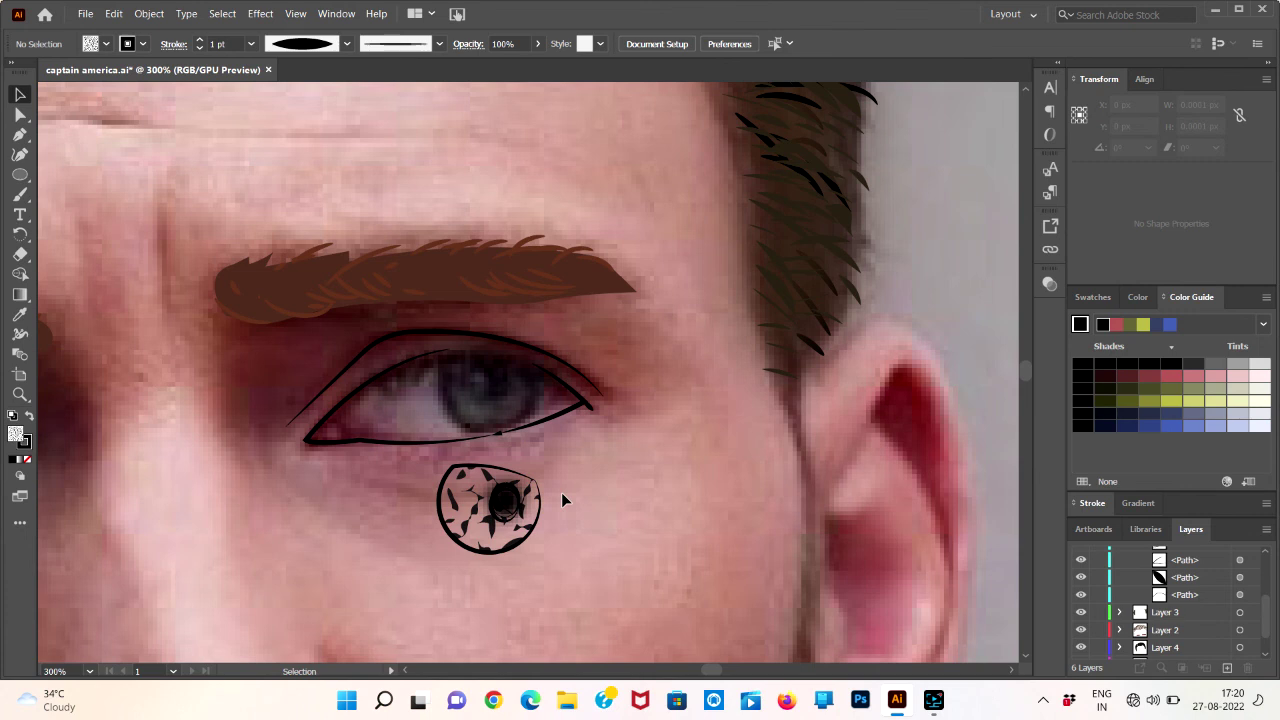
pyautogui.hotkey('ctrl', 'z')
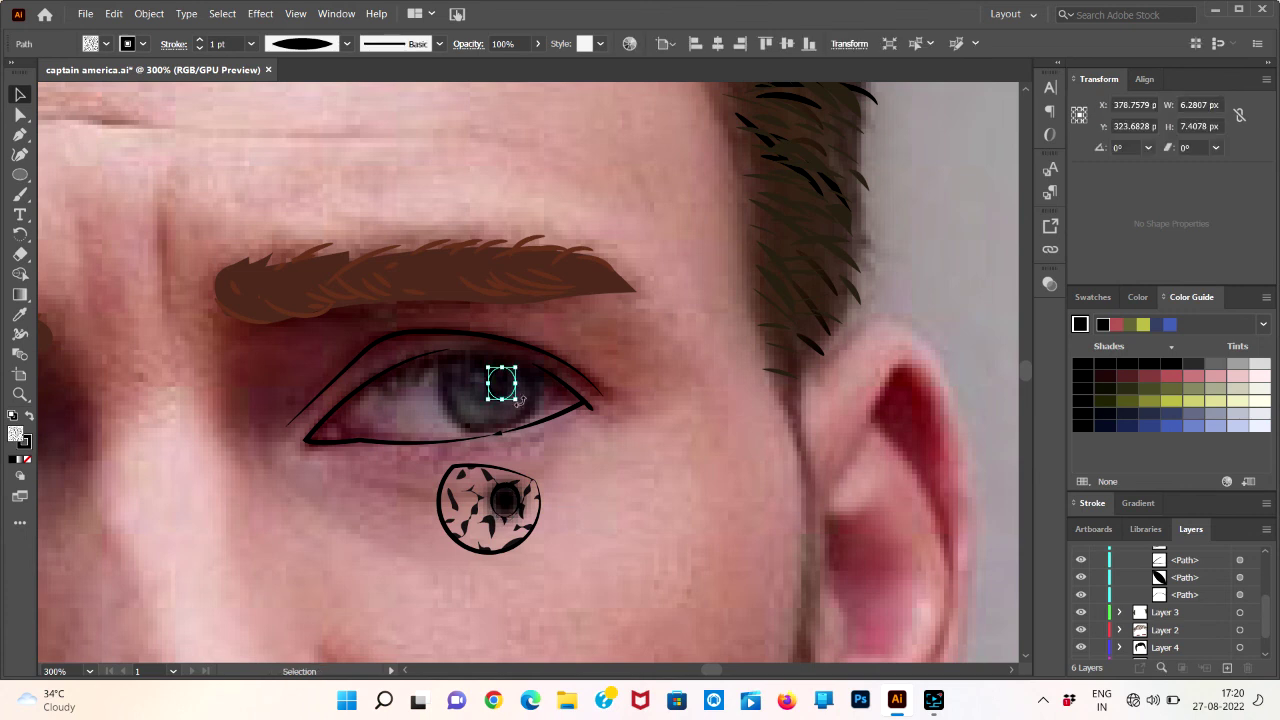
pyautogui.moveTo(511, 396); pyautogui.dragTo(514, 506)
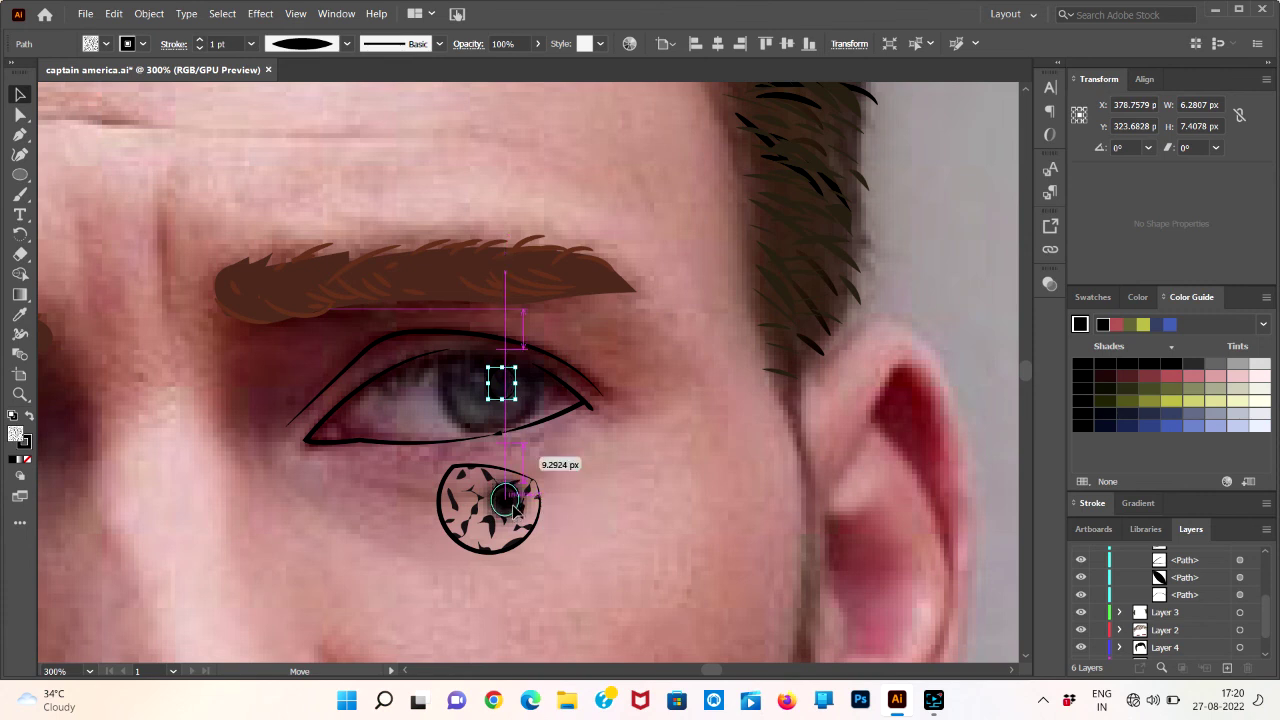
pyautogui.click(570, 510)
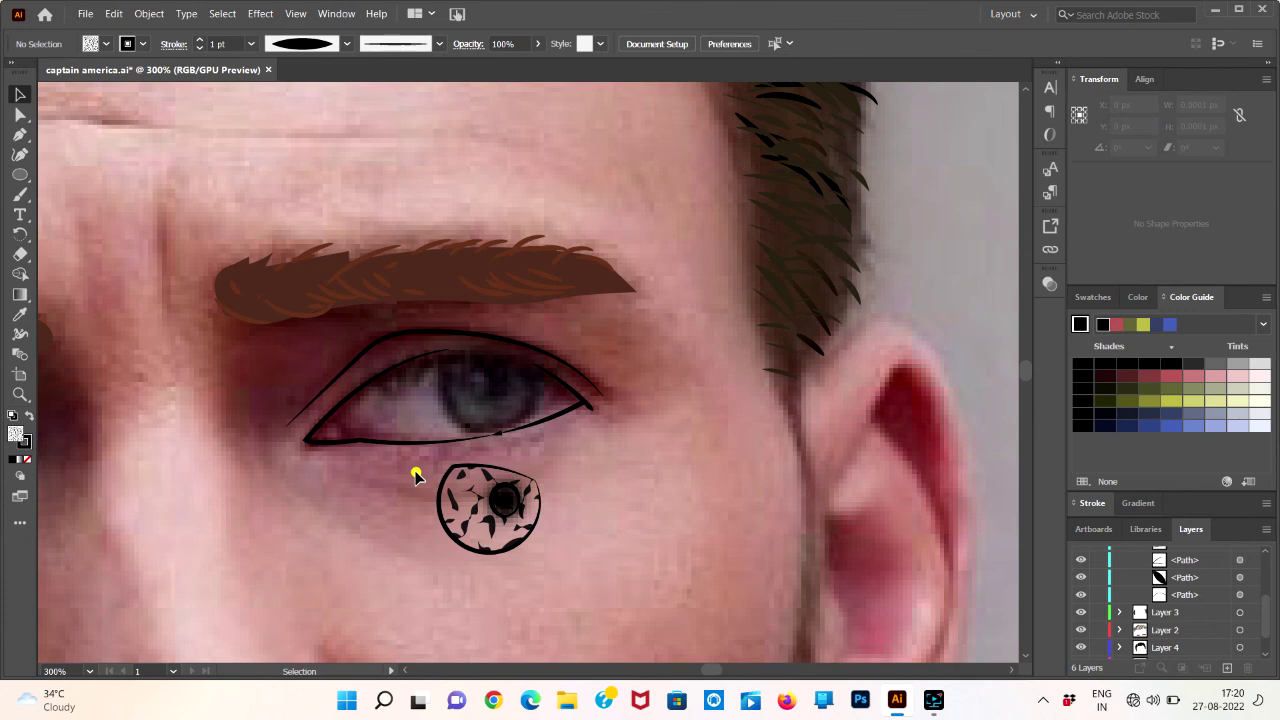
pyautogui.moveTo(416, 476); pyautogui.dragTo(584, 523)
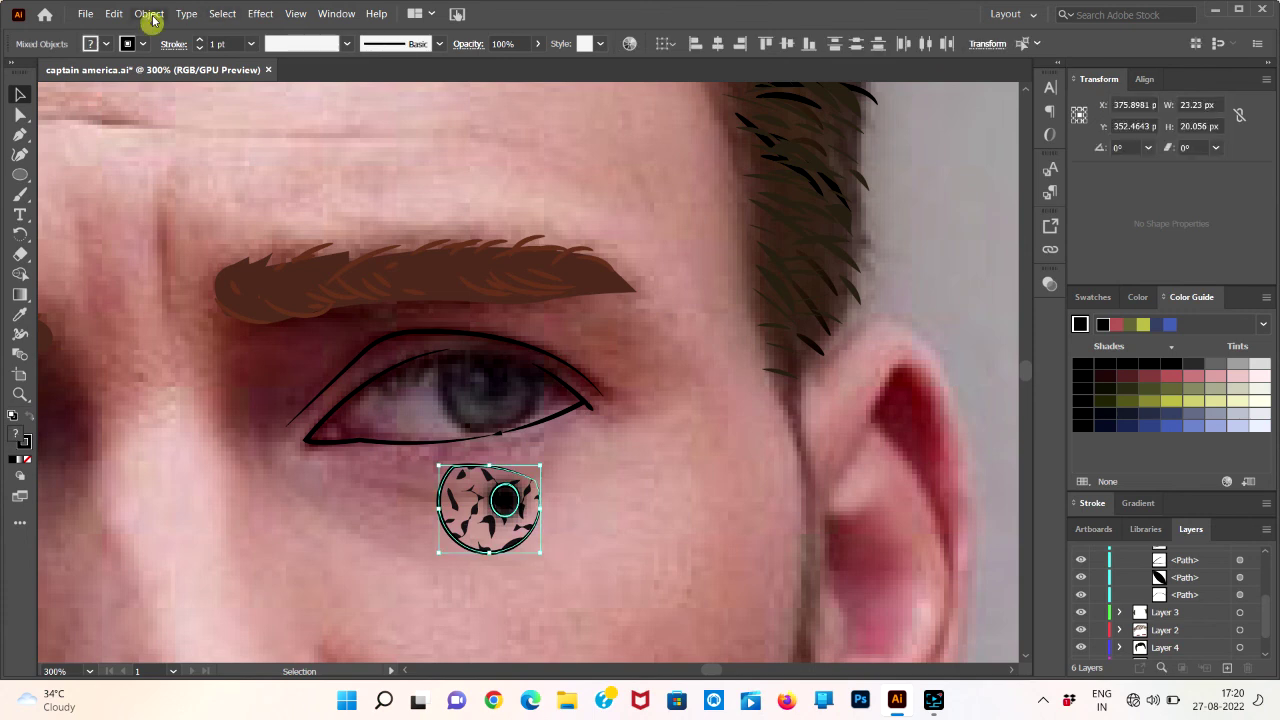
pyautogui.click(149, 14)
pyautogui.click(167, 90)
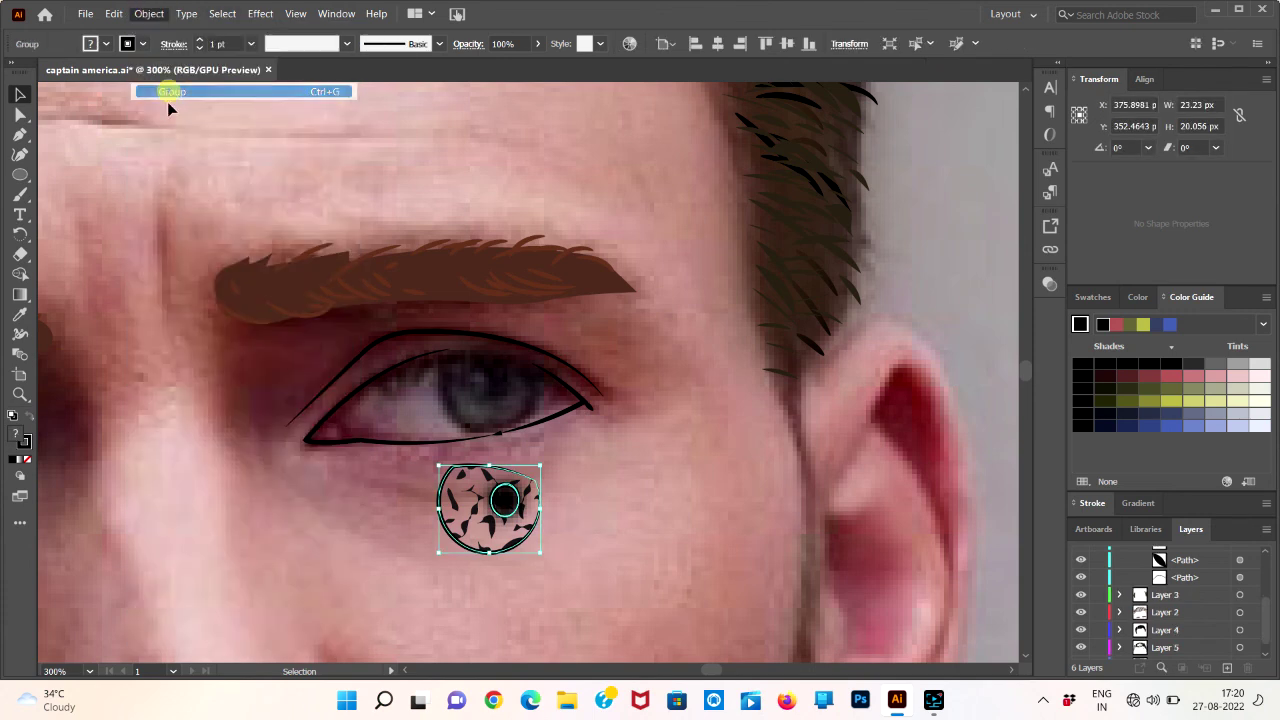
pyautogui.click(248, 477)
pyautogui.click(20, 174)
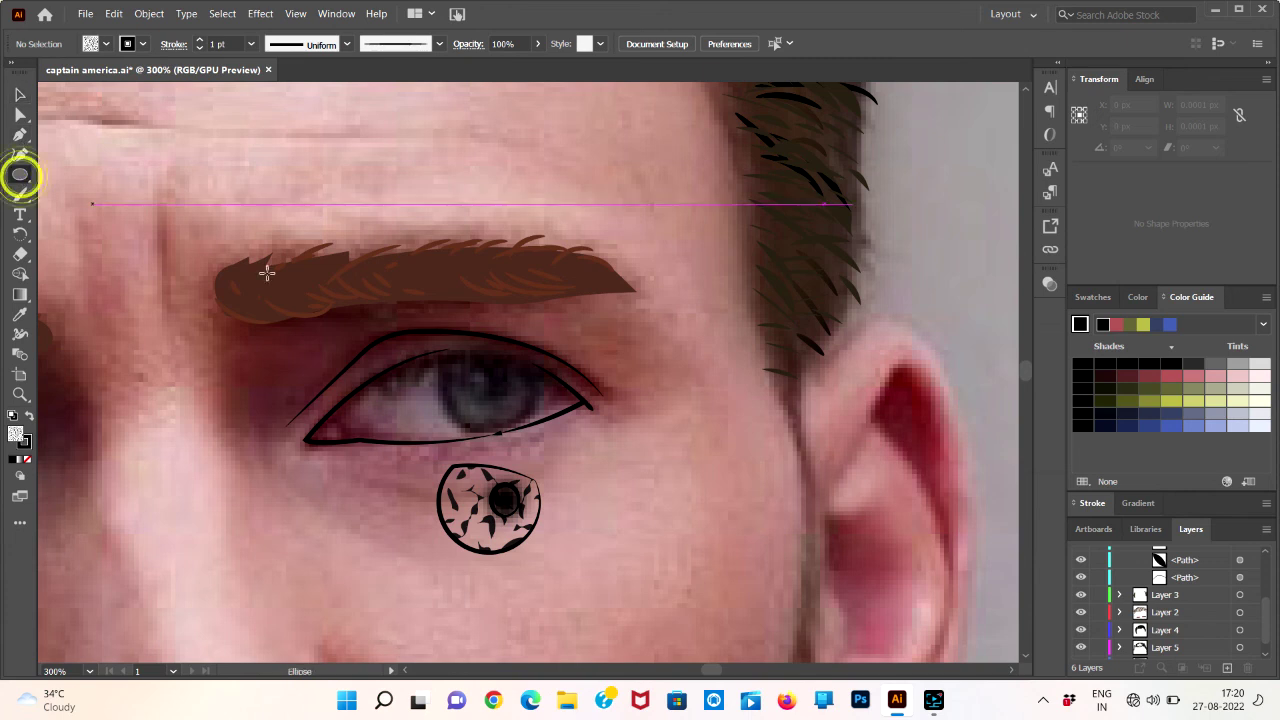
# - Draw a circle sized to the iris and remove its fill
pyautogui.moveTo(445, 358); pyautogui.dragTo(517, 413)
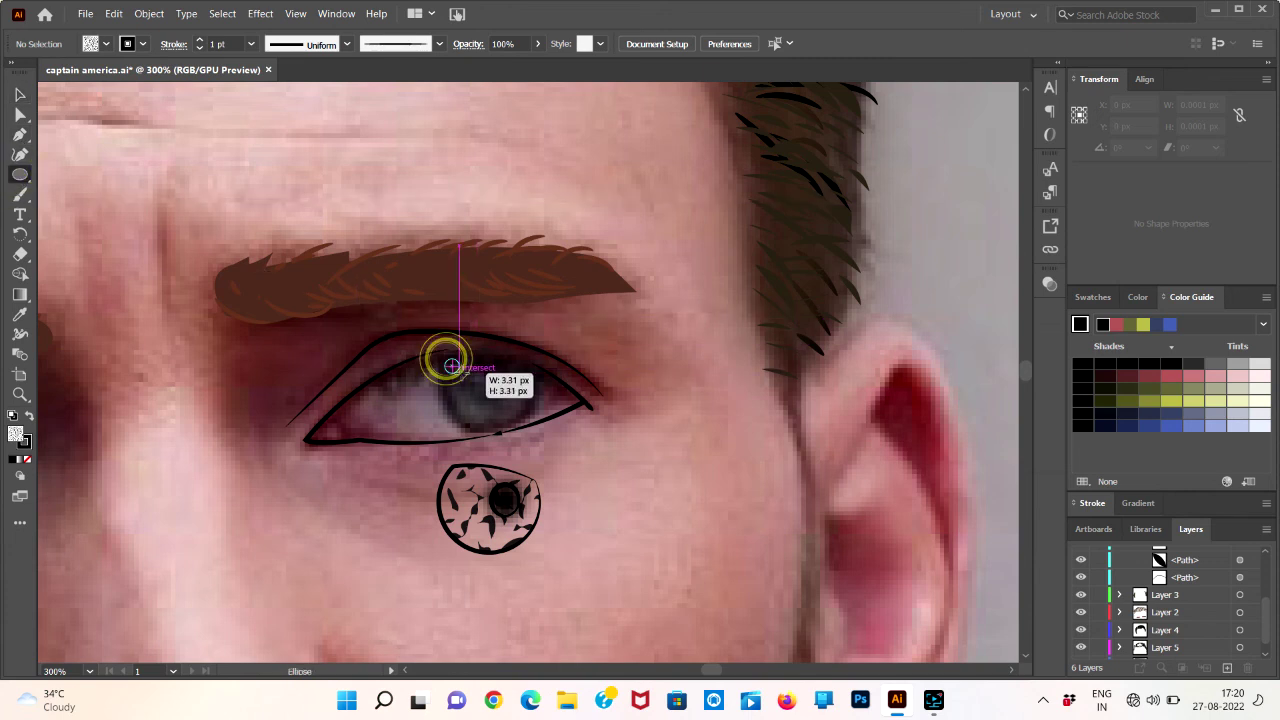
pyautogui.moveTo(517, 413); pyautogui.dragTo(545, 459)
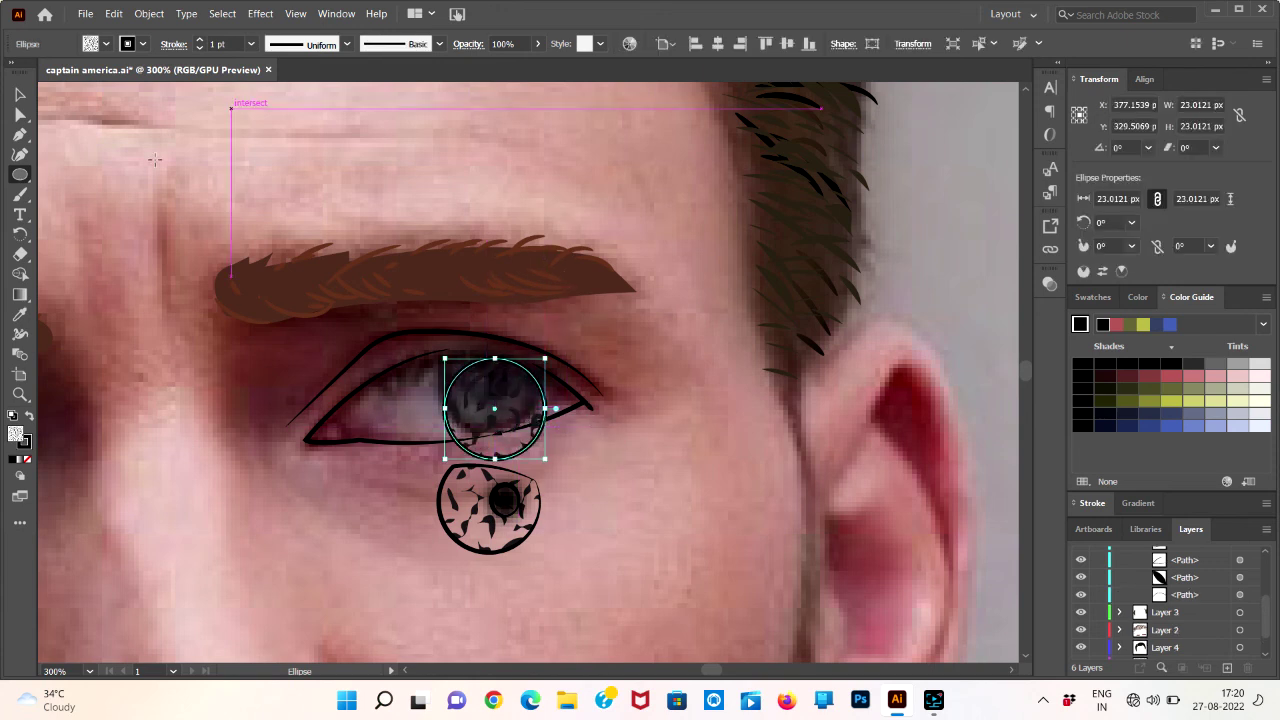
pyautogui.click(27, 459)
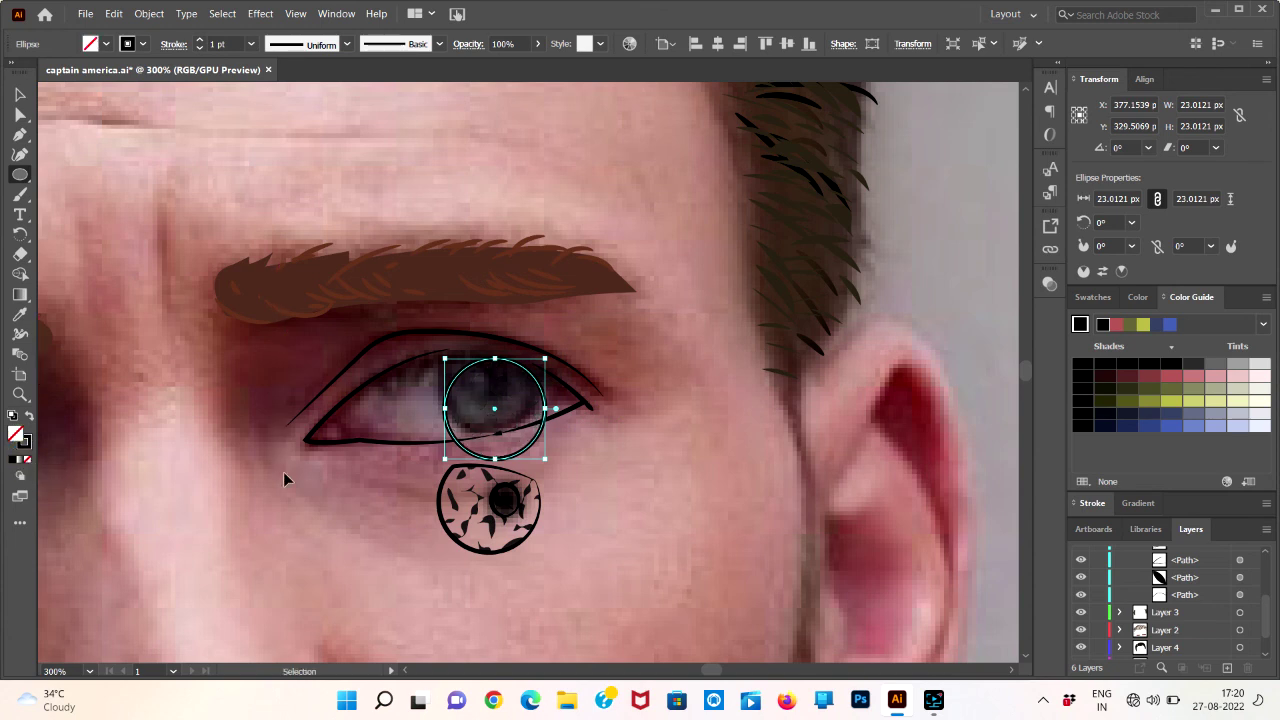
pyautogui.hotkey('ctrl', '-')
pyautogui.hotkey('ctrl', '+')
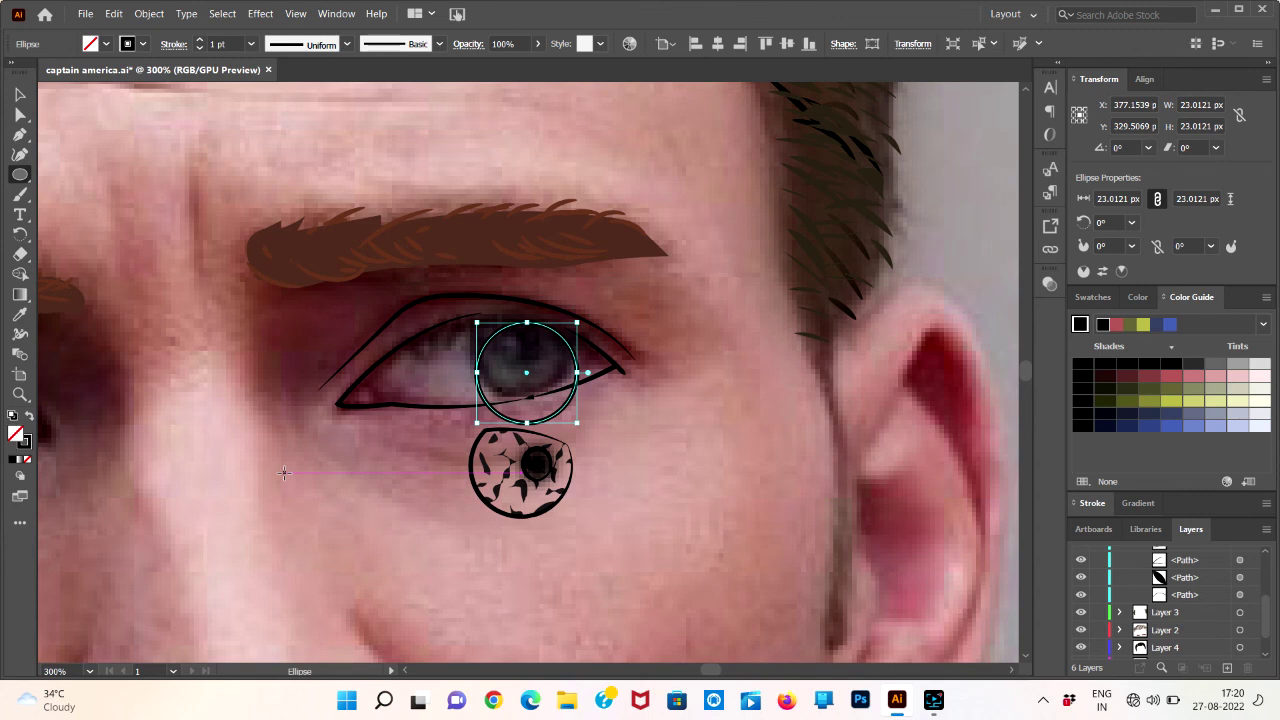
# - Nudge the outlined circle into alignment with the iris and reselect it
pyautogui.press('v')
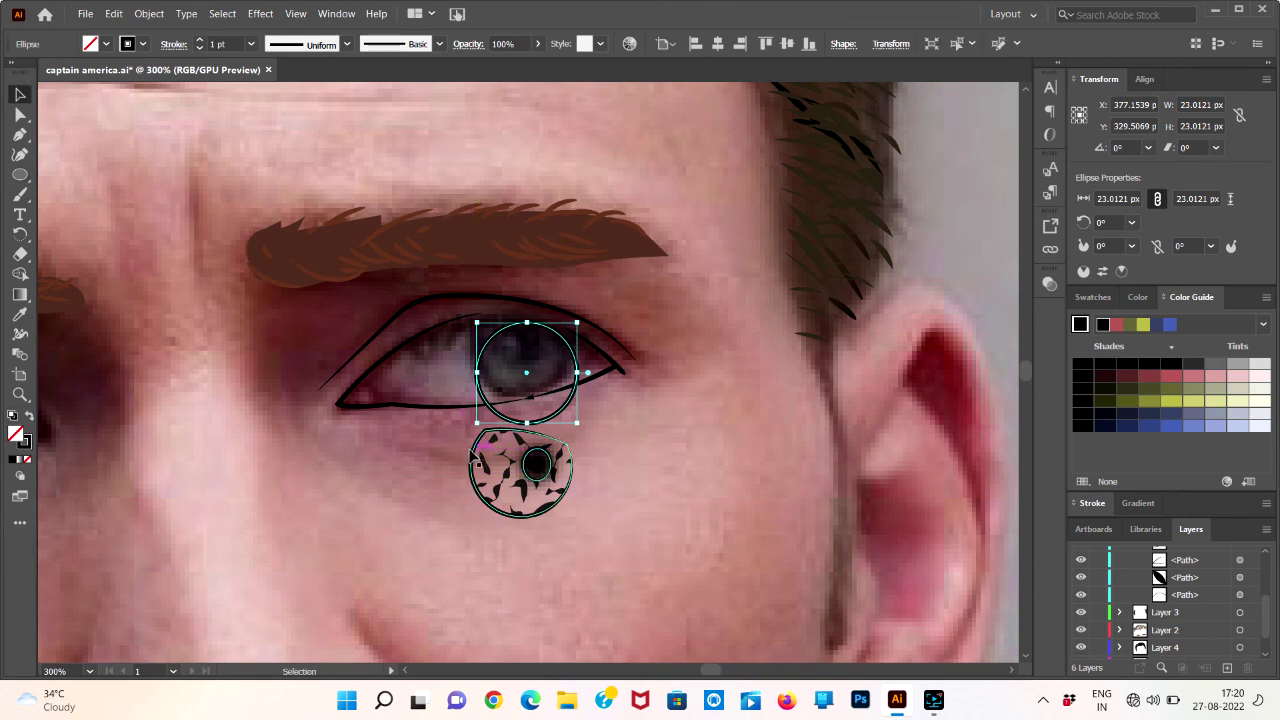
pyautogui.moveTo(526, 372); pyautogui.dragTo(519, 351)
pyautogui.click(709, 372)
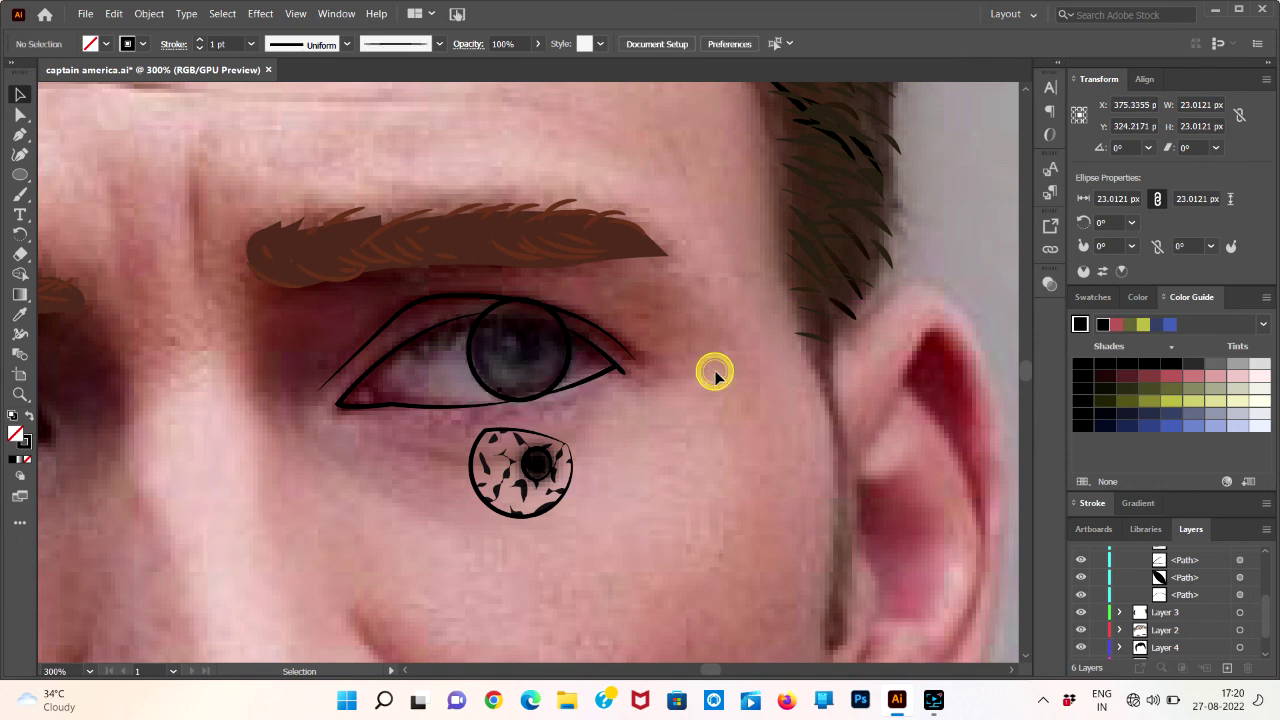
pyautogui.doubleClick(562, 379)
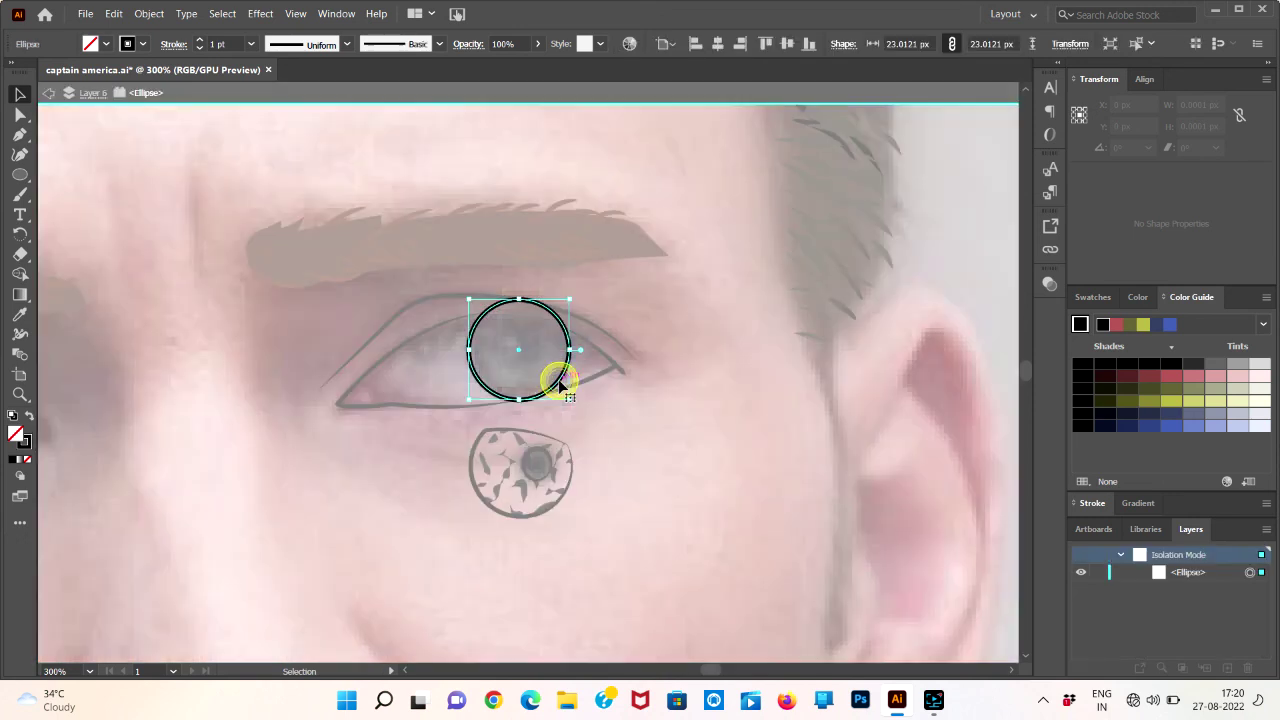
pyautogui.click(684, 434)
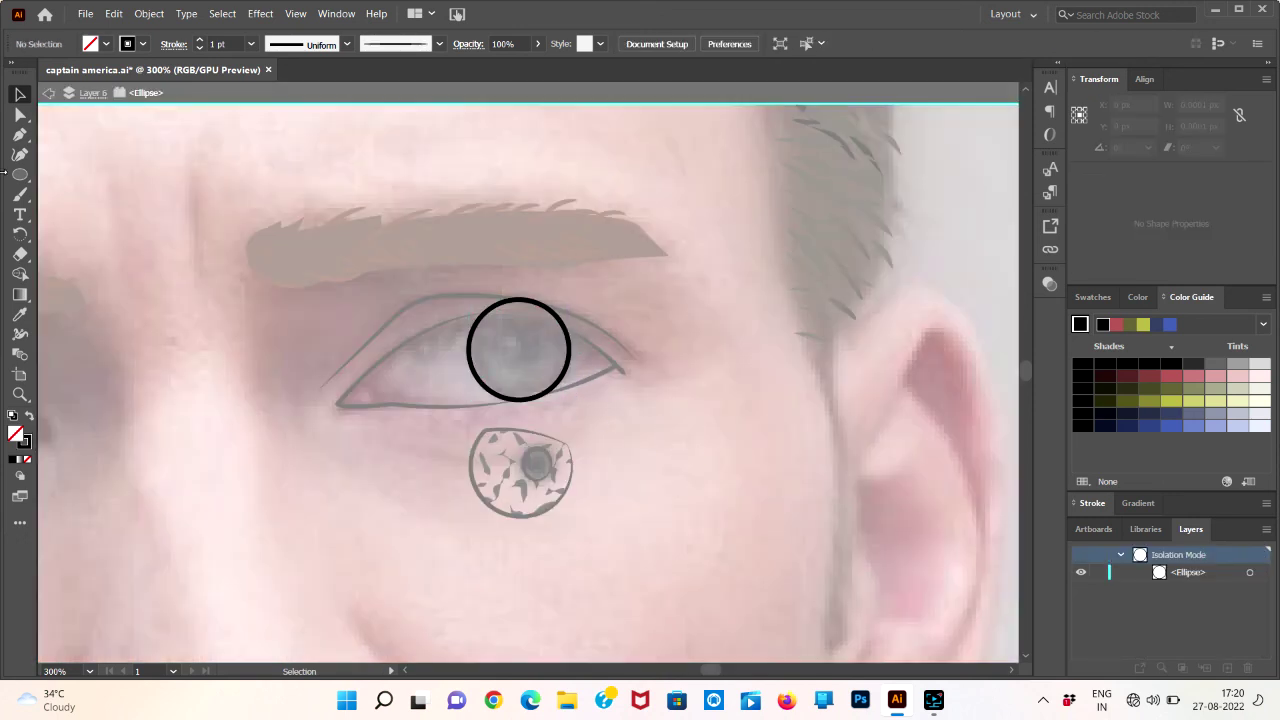
pyautogui.click(48, 92)
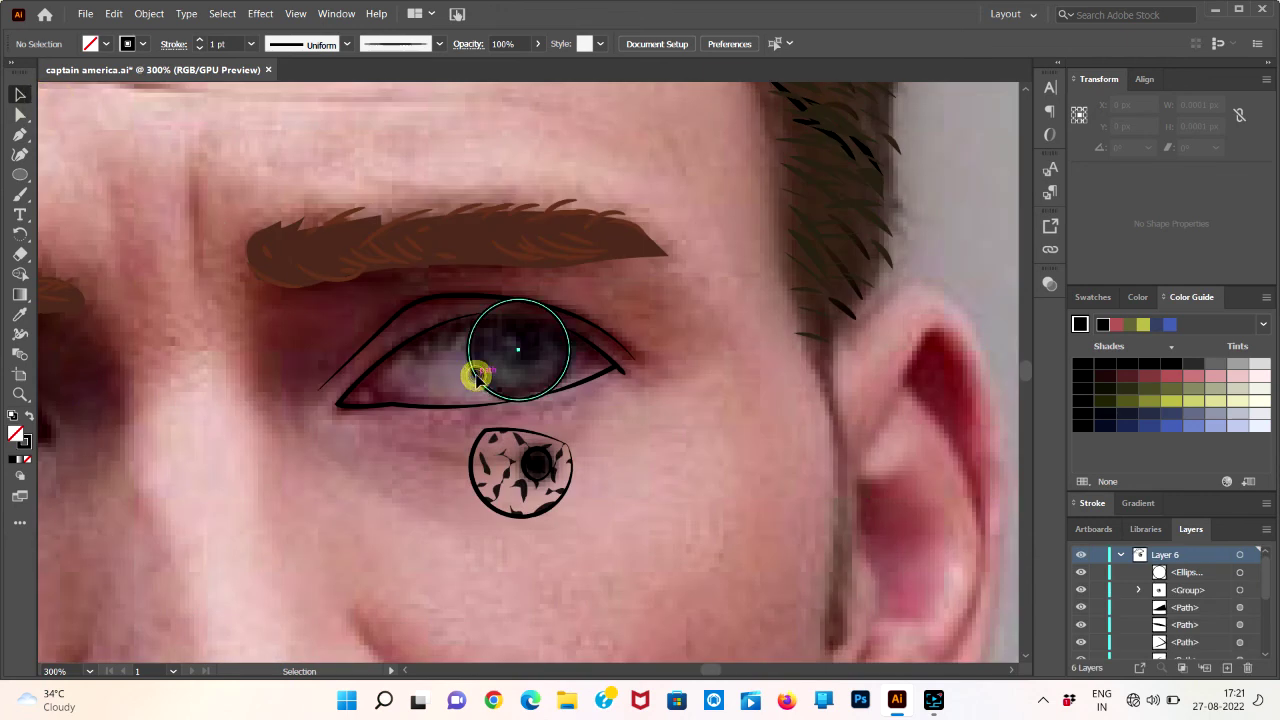
pyautogui.moveTo(475, 383); pyautogui.dragTo(481, 378)
pyautogui.click(640, 400)
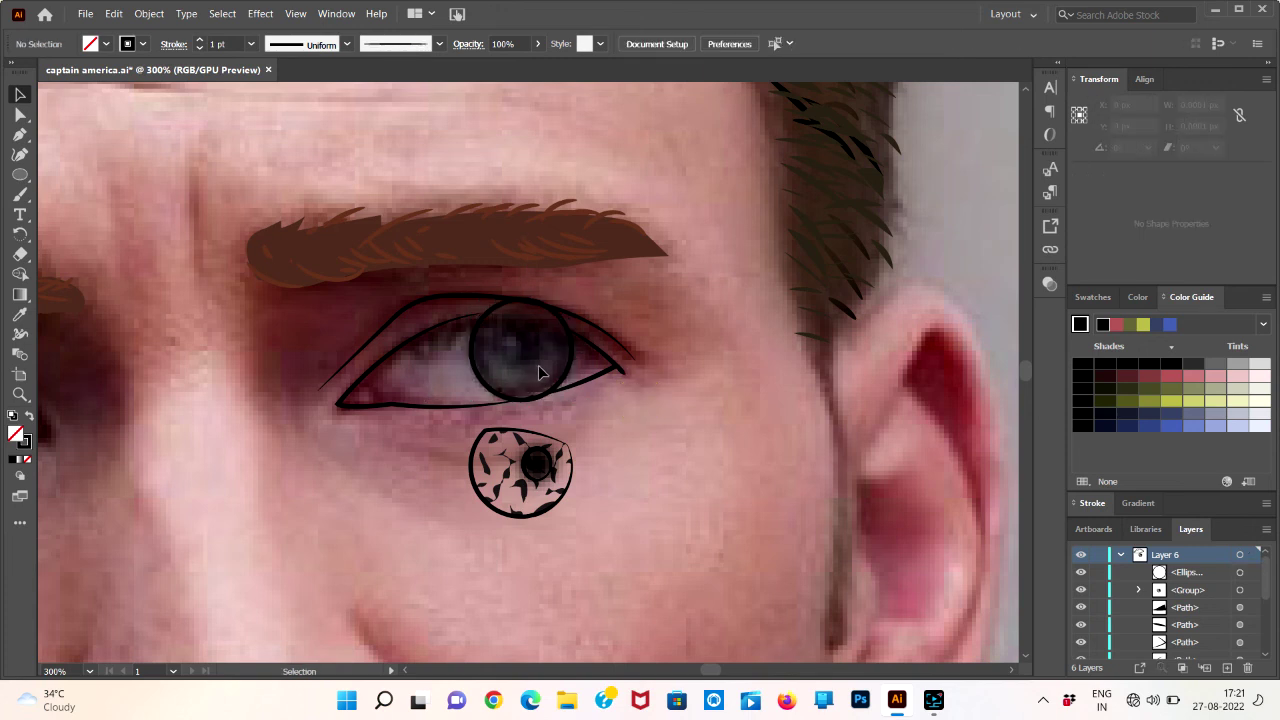
pyautogui.click(566, 383)
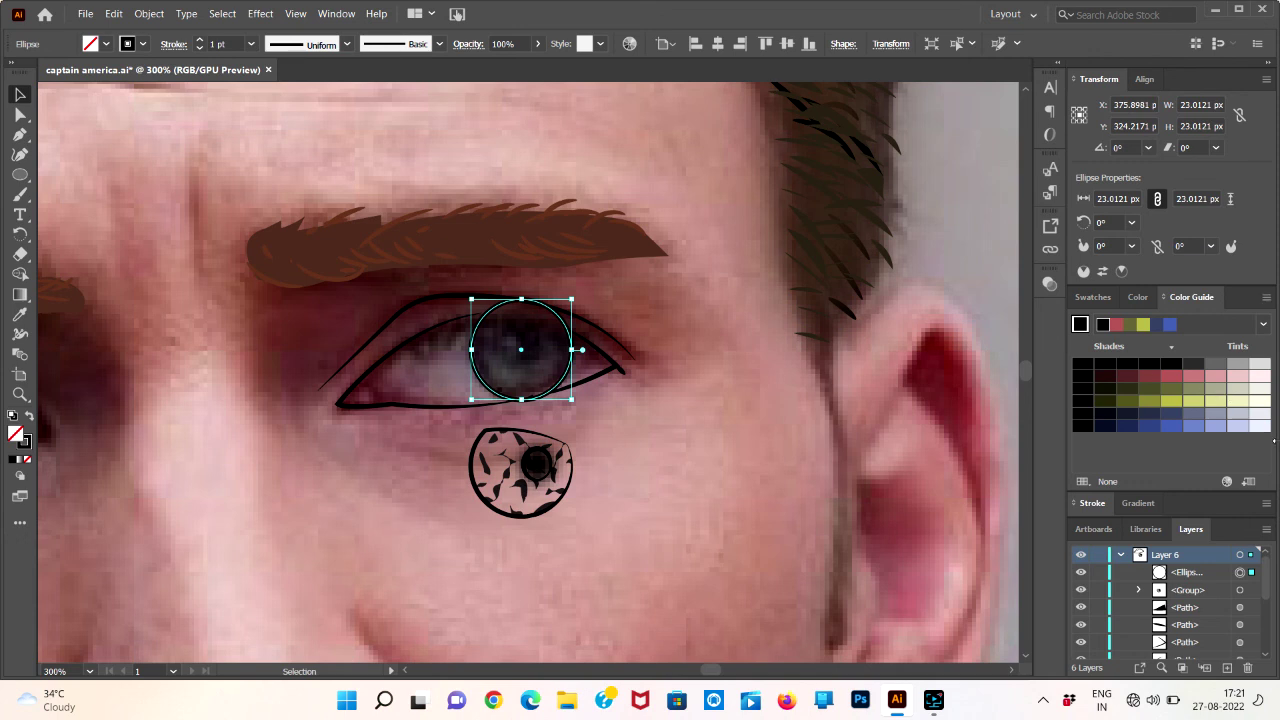
# - Fill the iris circle with blue and remove its black outline
pyautogui.click(1180, 426)
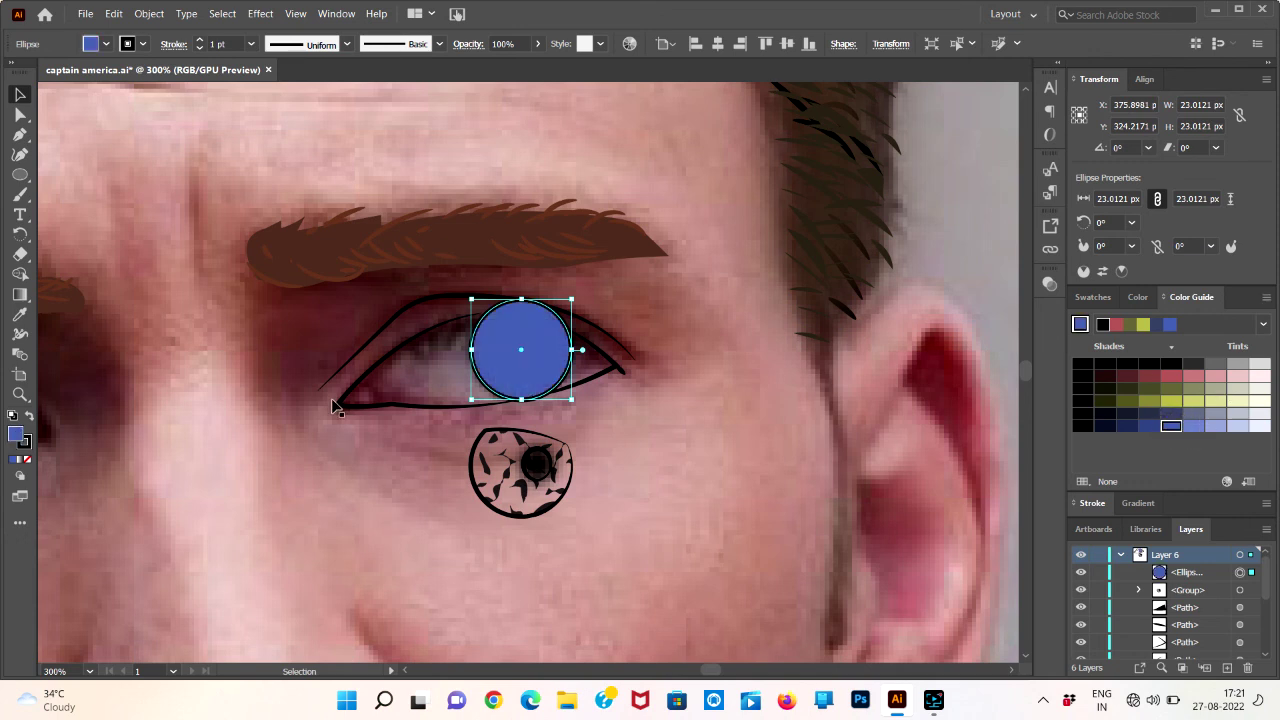
pyautogui.click(27, 444)
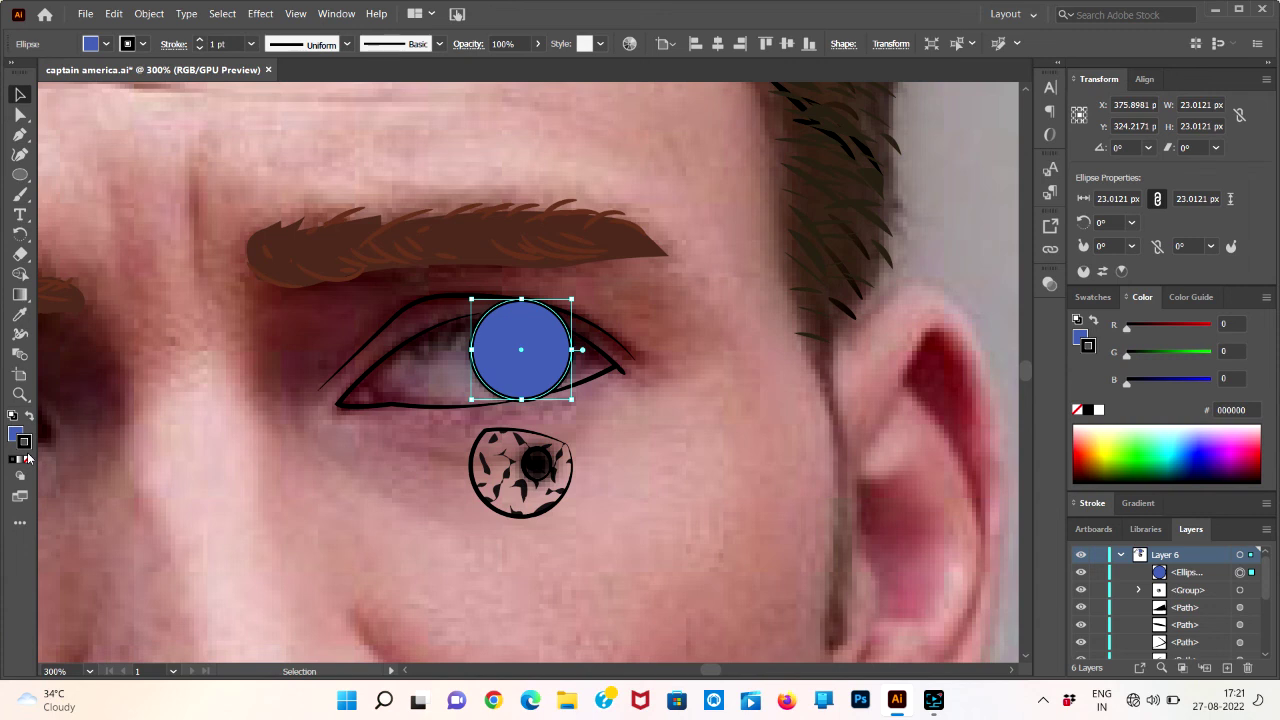
pyautogui.click(27, 459)
pyautogui.click(249, 477)
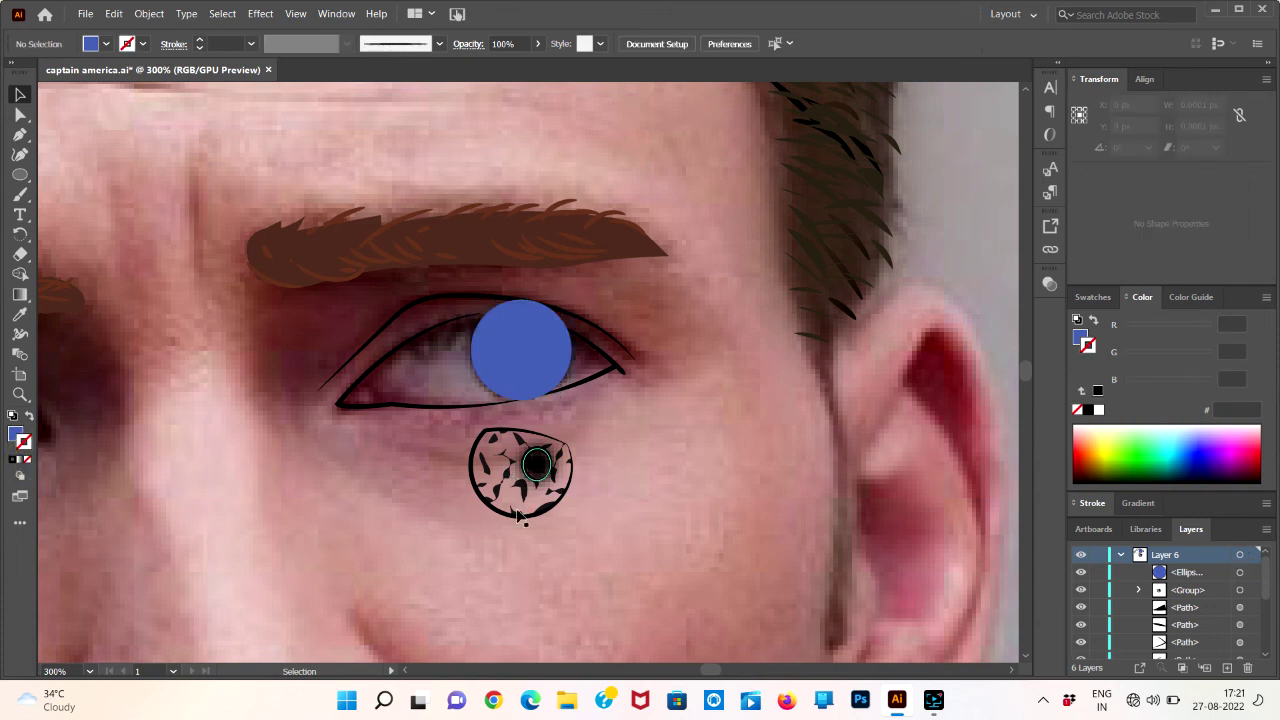
# - Centre the flecked pupil group on the blue circle and stack it above in Layers
pyautogui.moveTo(512, 519); pyautogui.dragTo(519, 410)
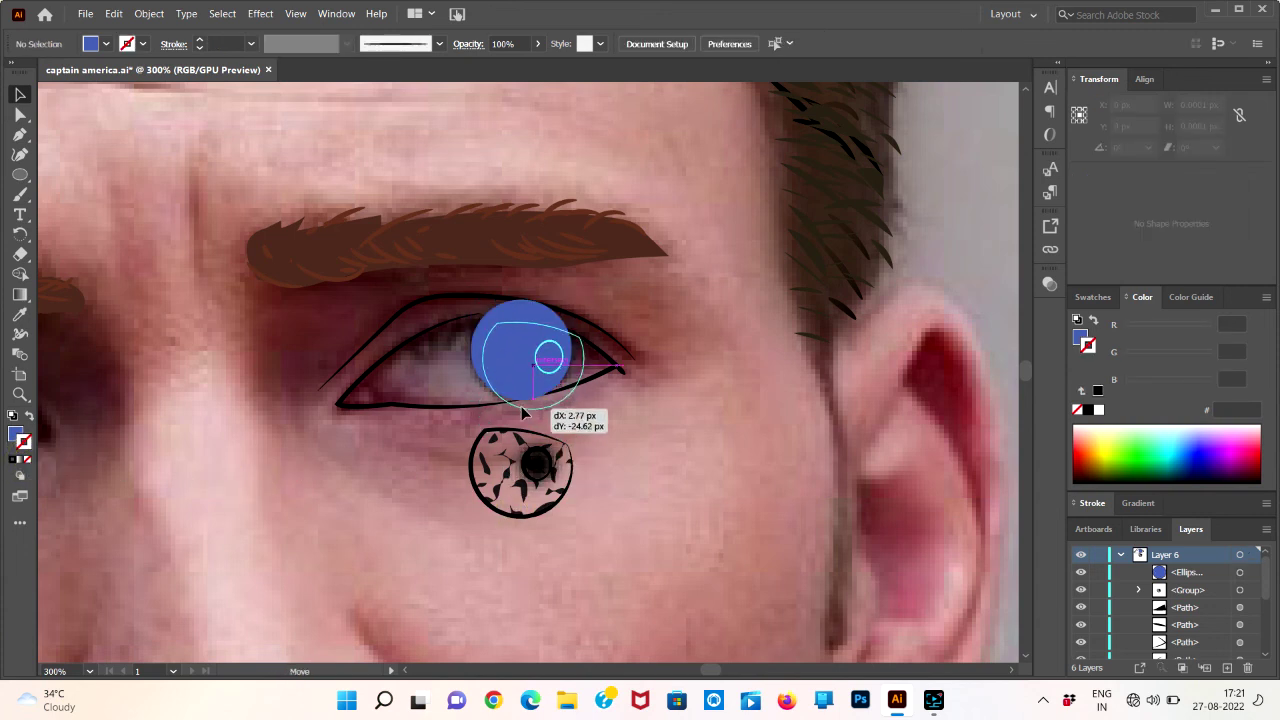
pyautogui.moveTo(519, 410); pyautogui.dragTo(511, 403)
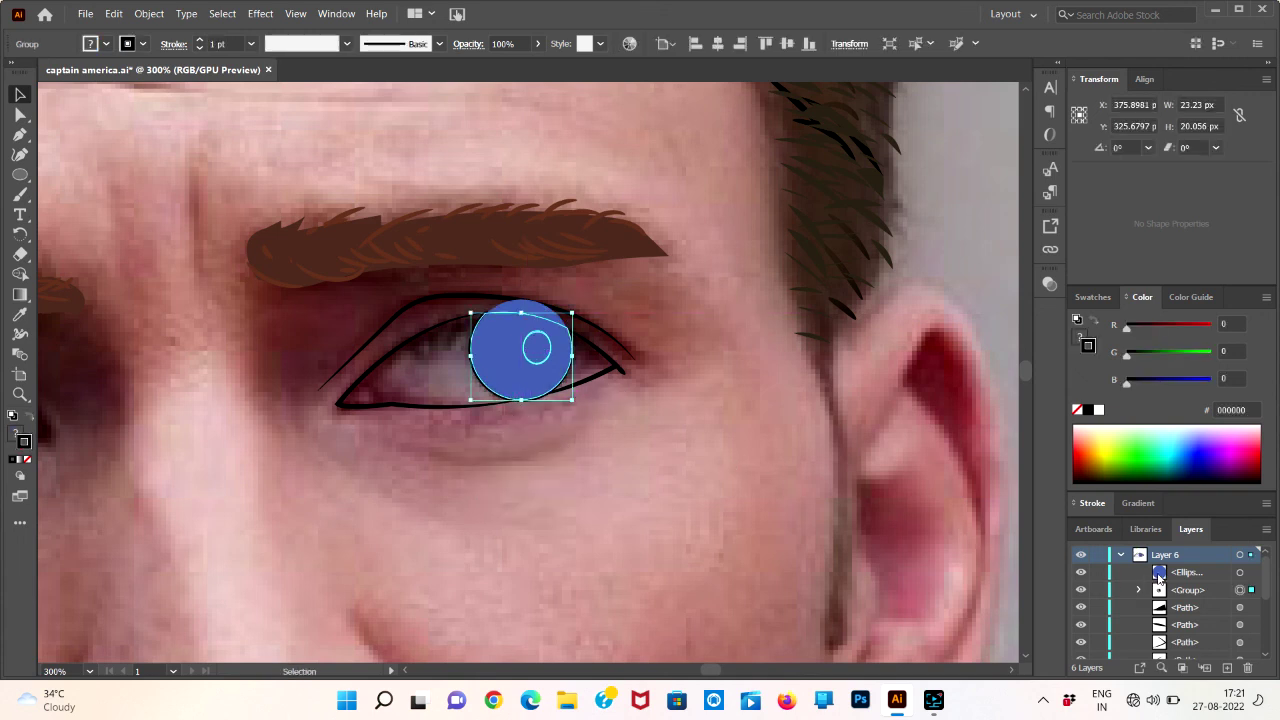
pyautogui.moveTo(1176, 597); pyautogui.dragTo(1180, 564)
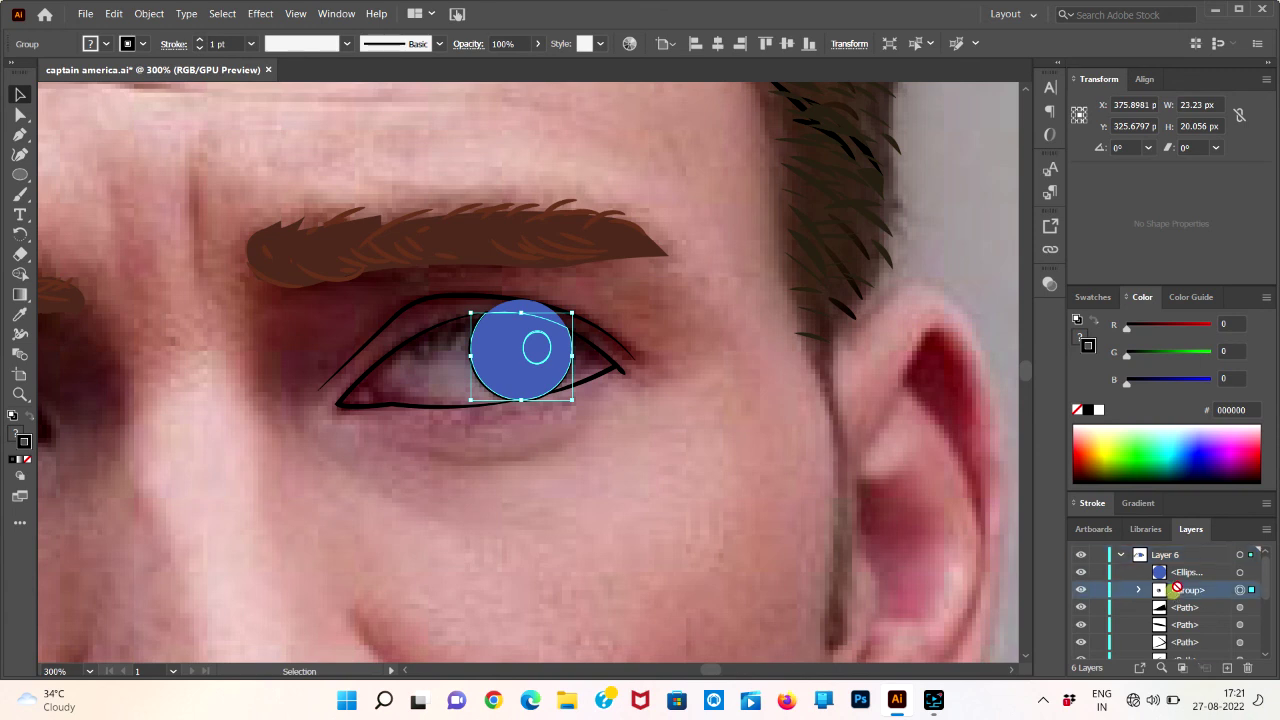
pyautogui.click(480, 561)
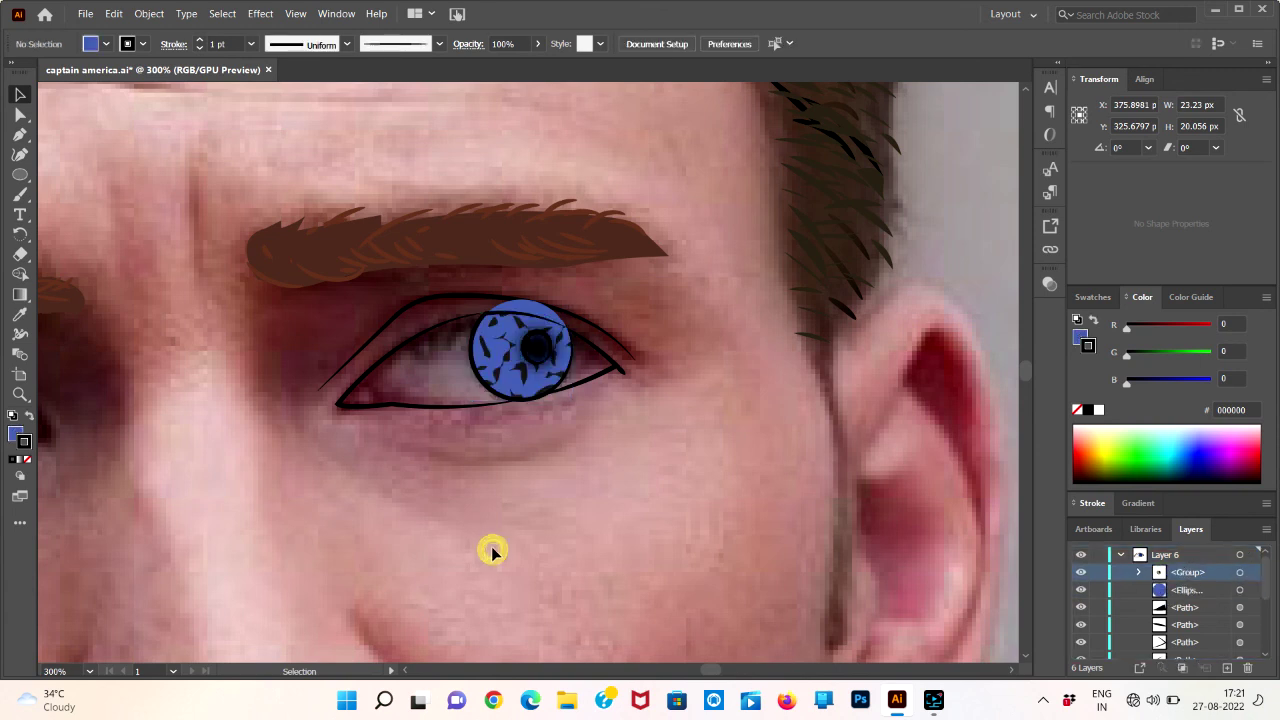
pyautogui.moveTo(325, 327); pyautogui.dragTo(671, 367)
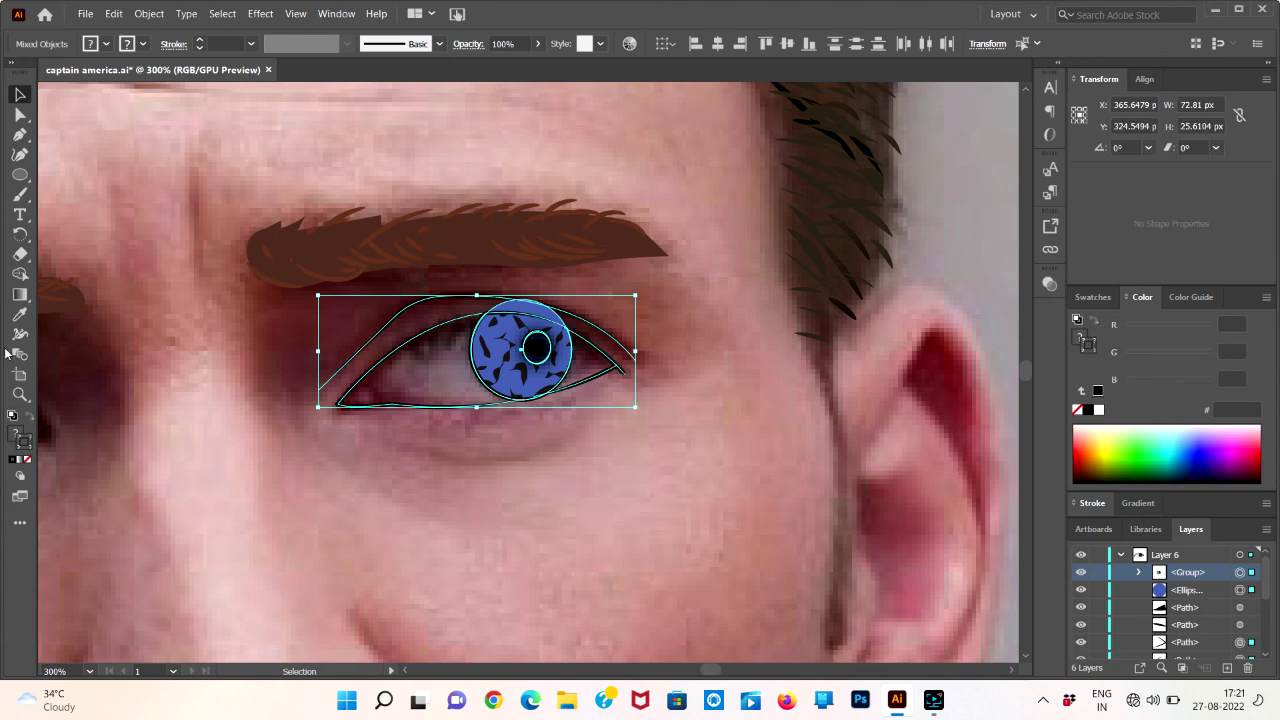
# - Delete the iris sliver above the upper eyelid with Shape Builder, then fit the artboard
pyautogui.click(20, 273)
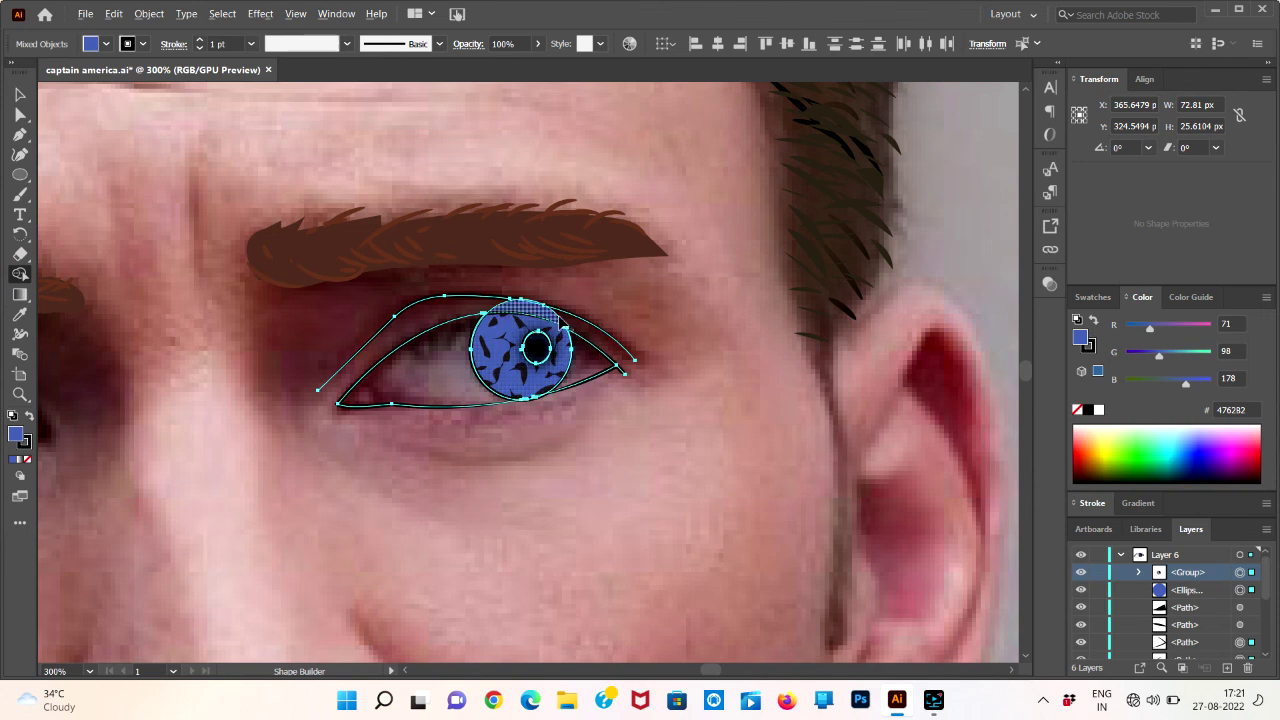
pyautogui.click(563, 325)
pyautogui.keyDown('alt'); pyautogui.click(510, 305); pyautogui.keyUp('alt')
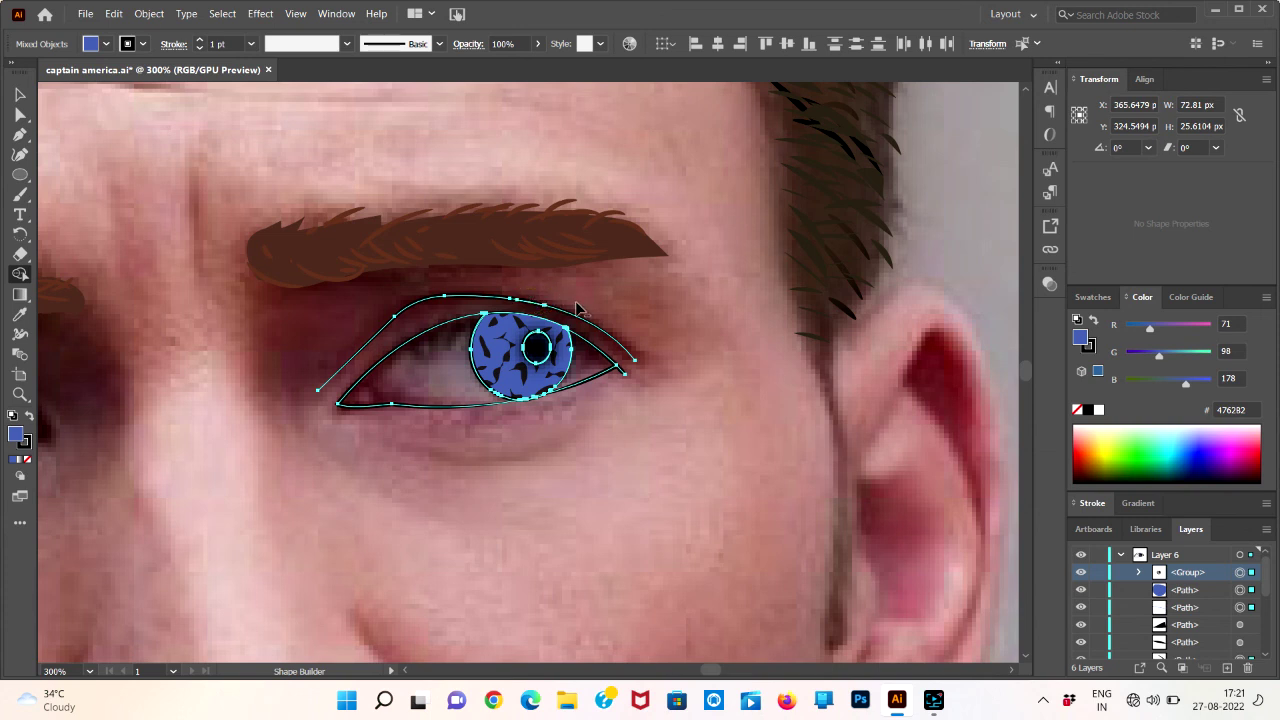
pyautogui.press('v')
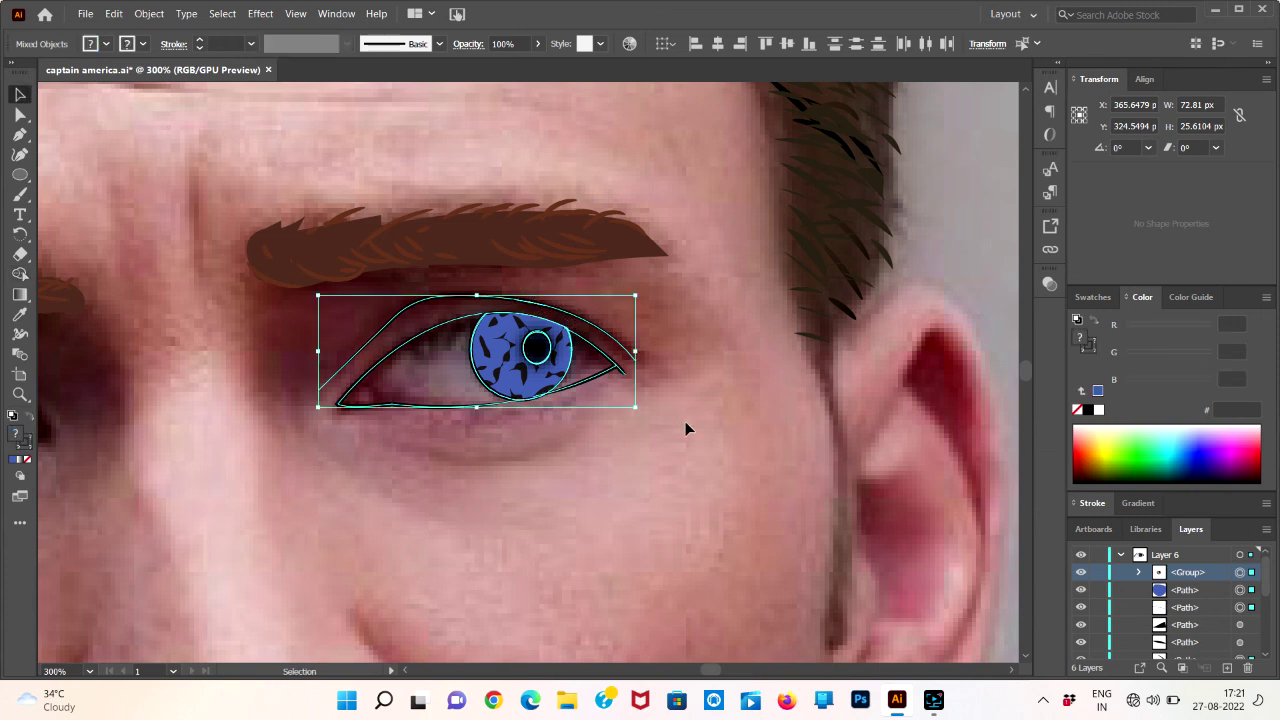
pyautogui.click(696, 437)
pyautogui.press('a')
pyautogui.hotkey('ctrl', '0')
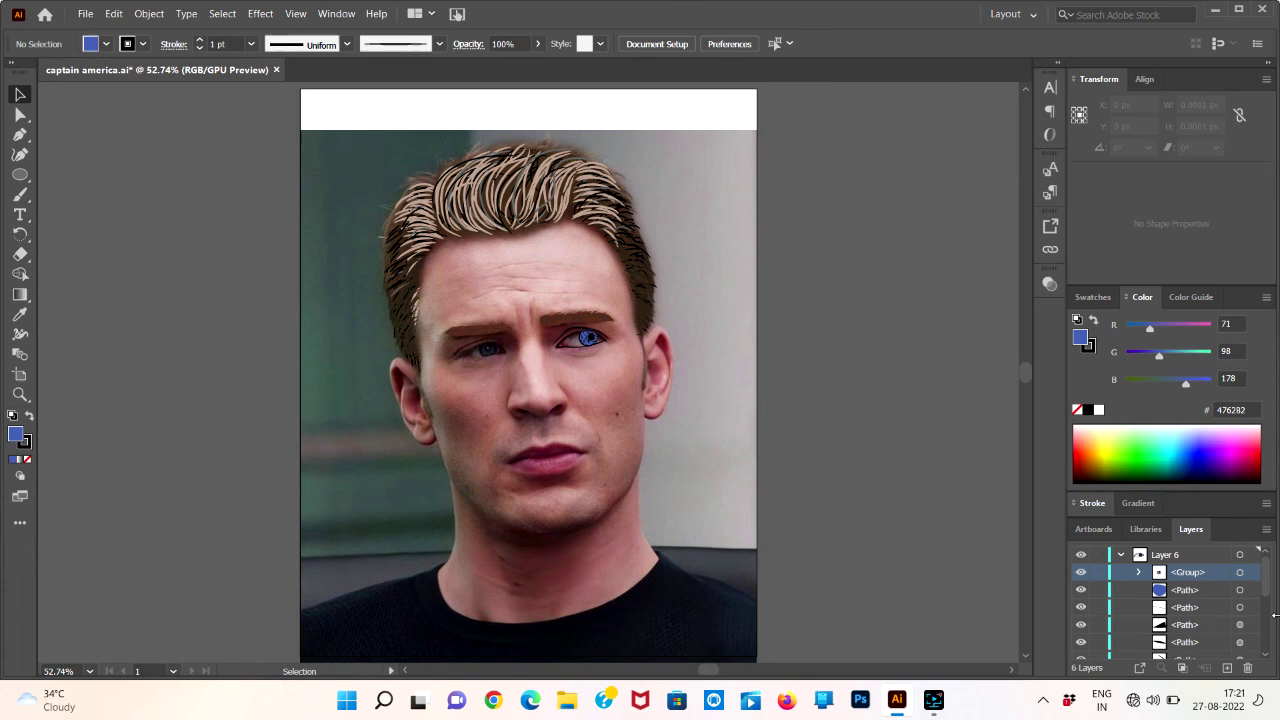
pyautogui.scroll(-5, 1171, 613)
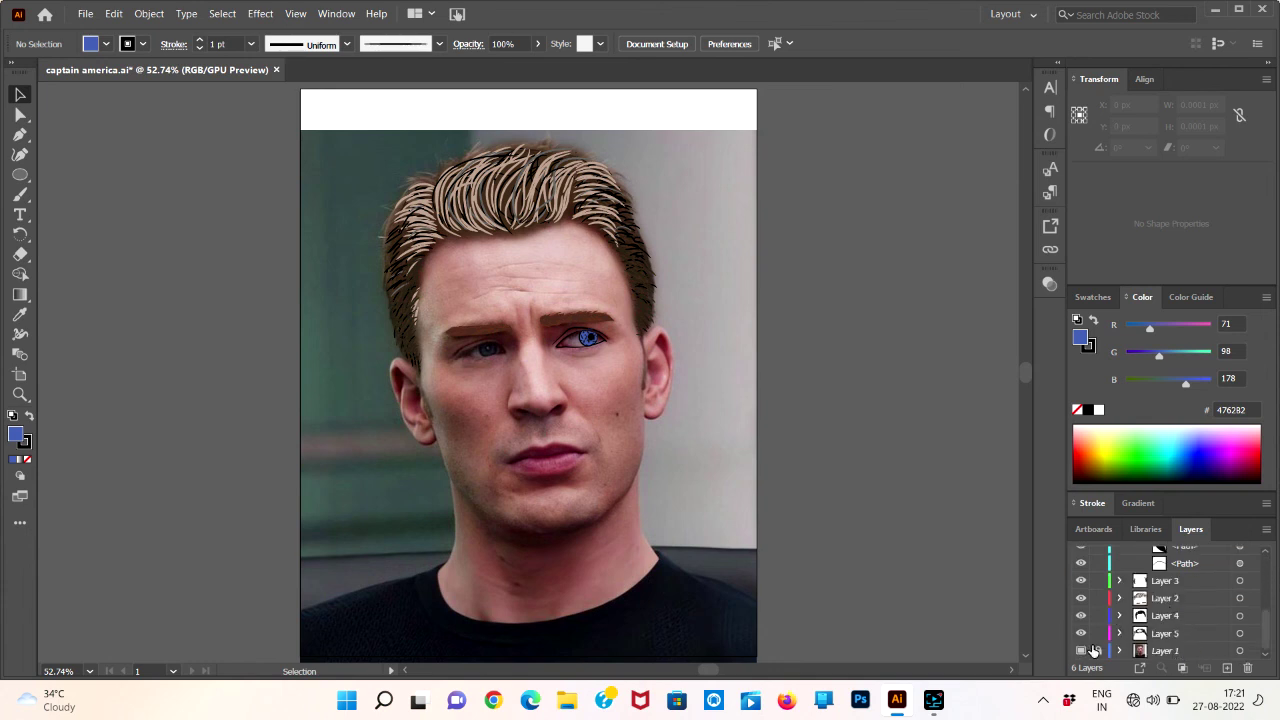
pyautogui.click(1081, 650)
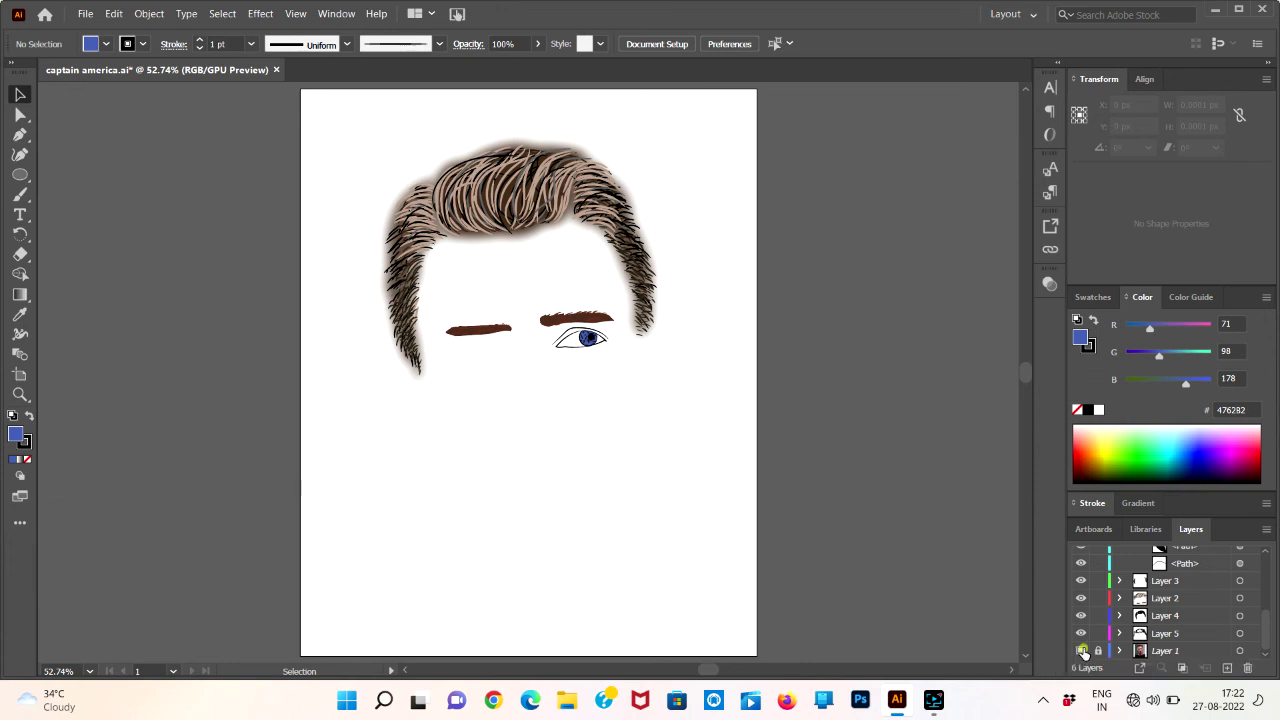
pyautogui.click(1081, 650)
pyautogui.scroll(5, 1201, 614)
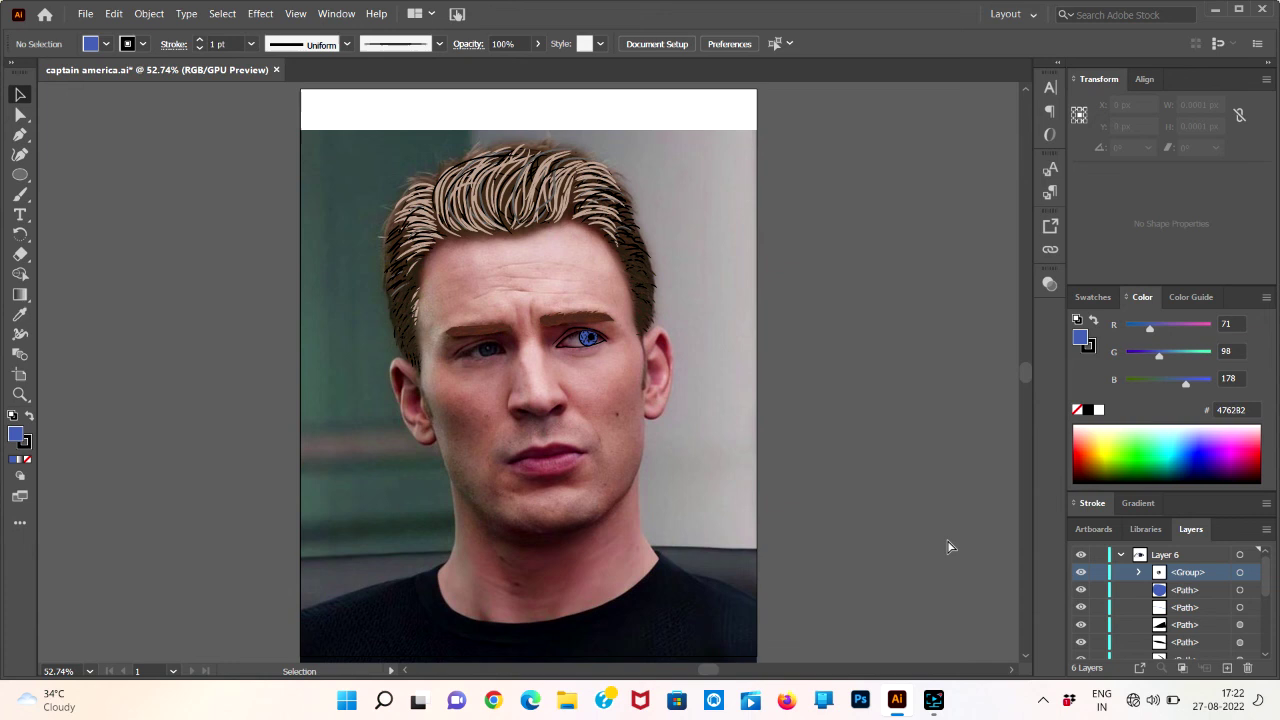
pyautogui.hotkey('ctrl', '+')
pyautogui.hotkey('ctrl', '+')
pyautogui.hotkey('ctrl', '+')
pyautogui.hotkey('ctrl', '+')
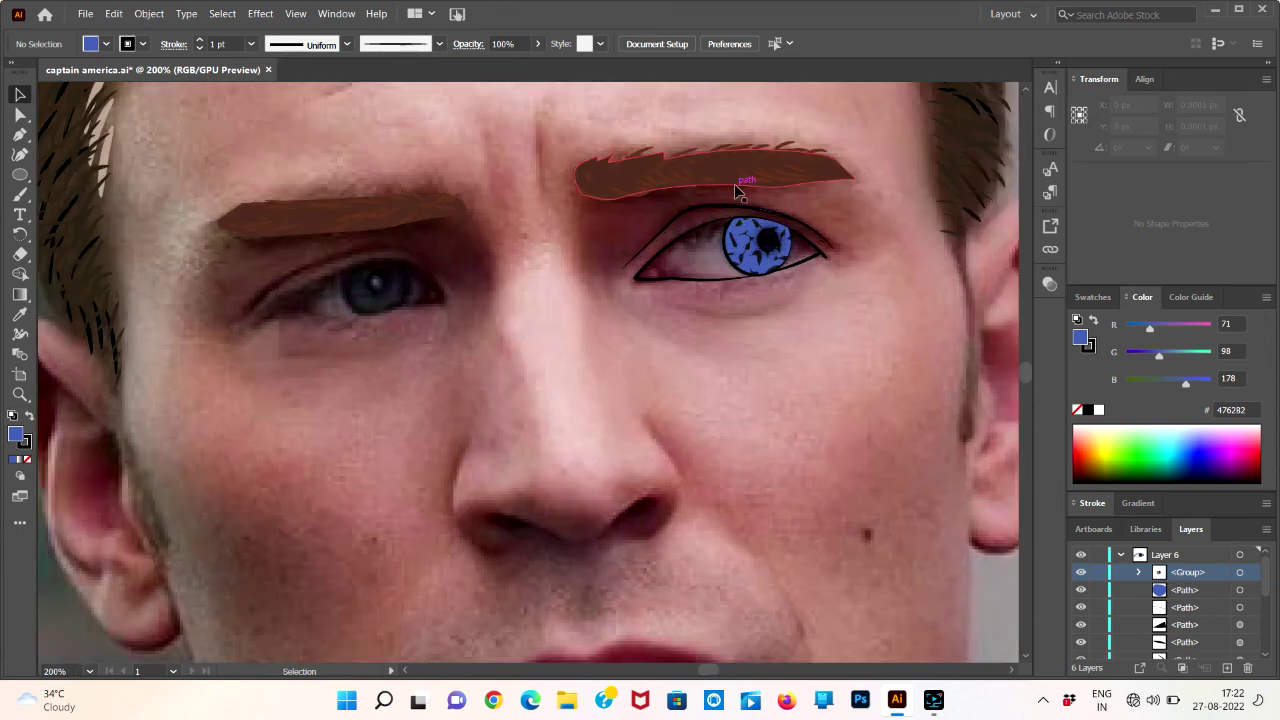
# - Scale the iris group down slightly and narrow the iris shape from its lower-left side
pyautogui.click(742, 272)
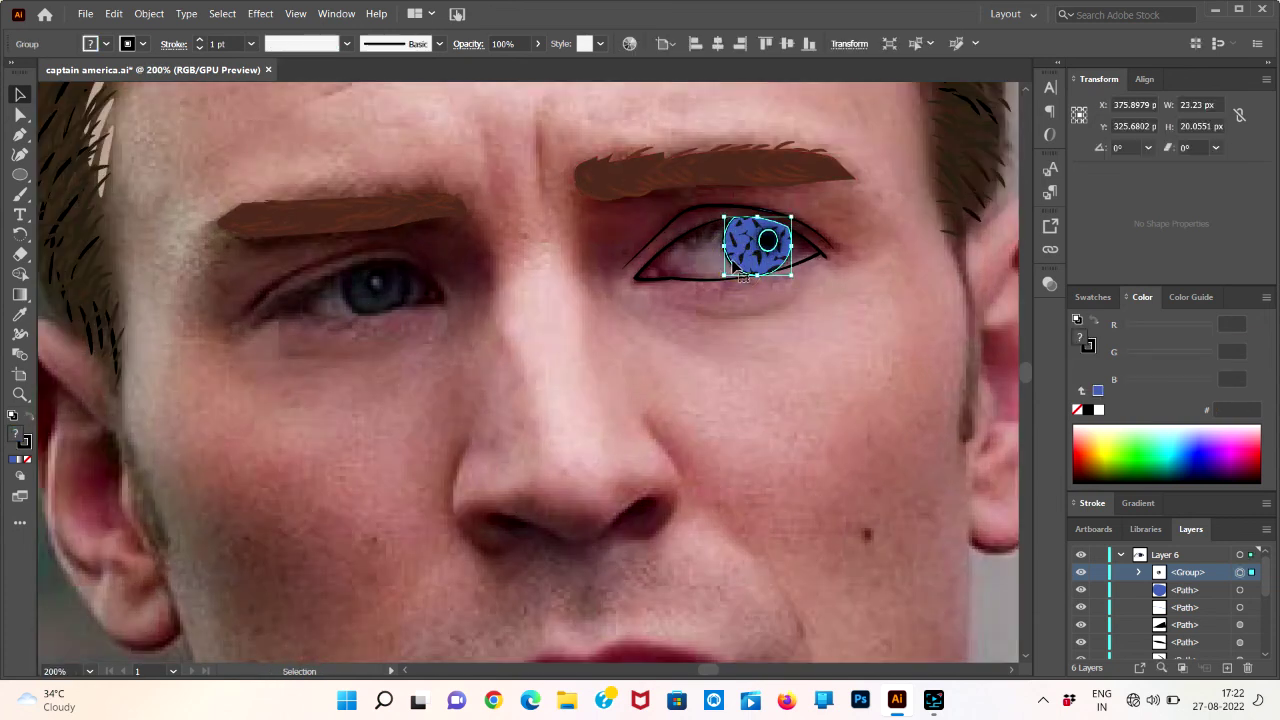
pyautogui.moveTo(727, 272); pyautogui.dragTo(726, 272)
pyautogui.click(729, 298)
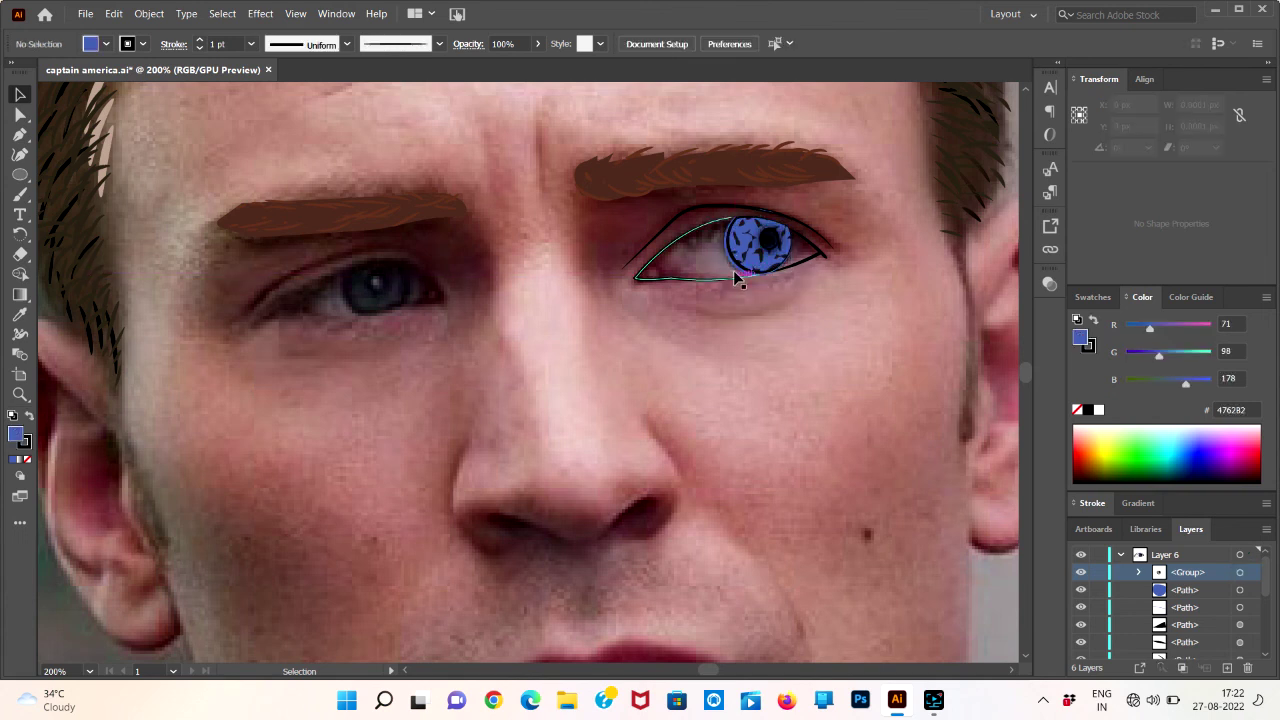
pyautogui.click(737, 268)
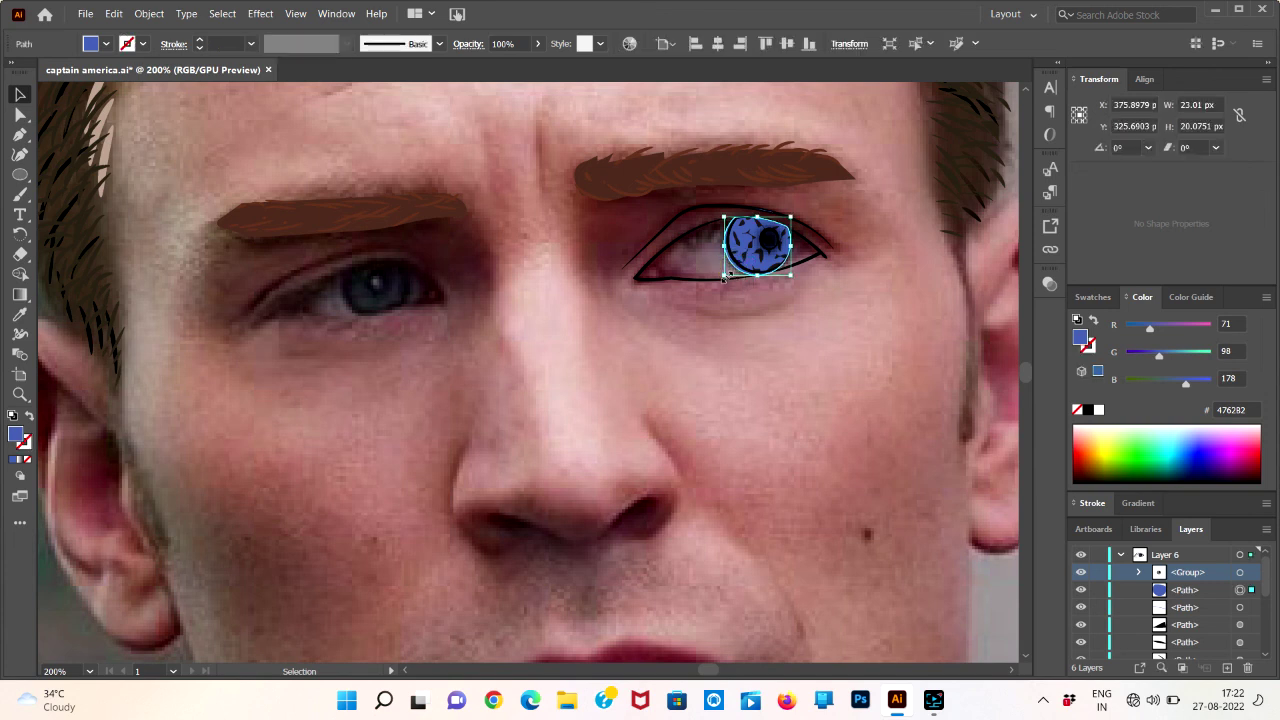
pyautogui.moveTo(724, 278); pyautogui.dragTo(731, 275)
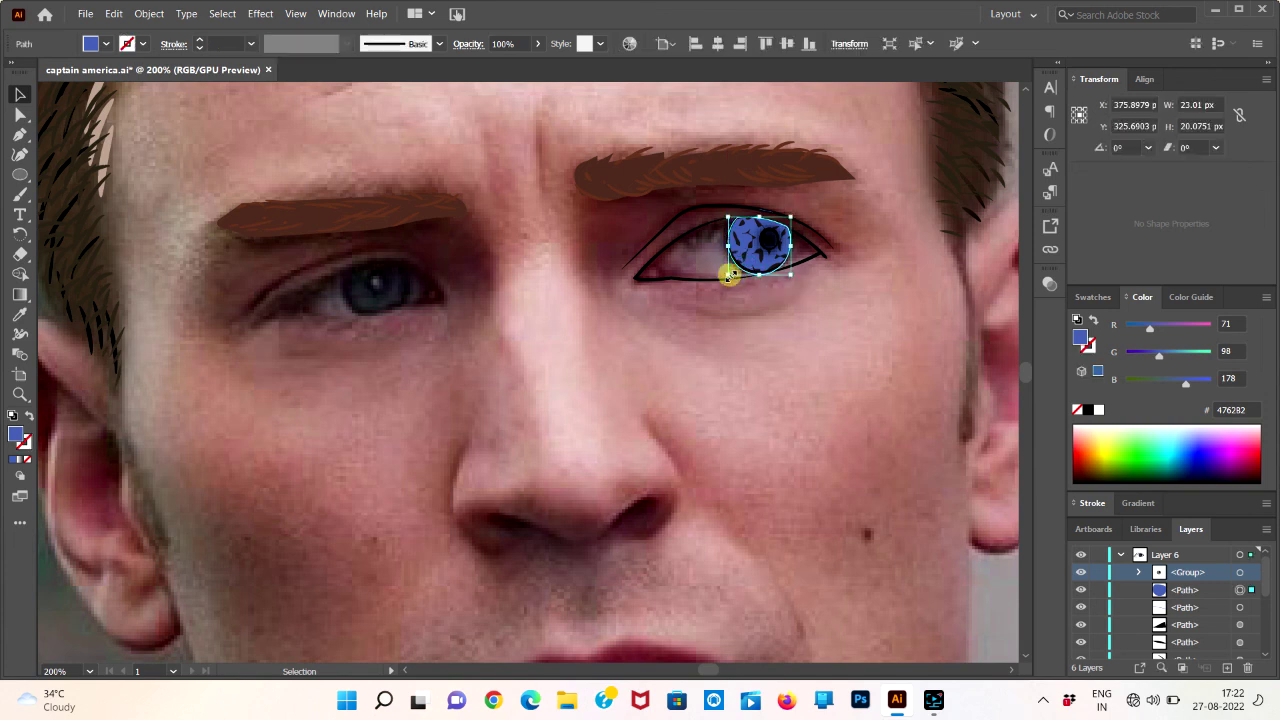
pyautogui.click(735, 313)
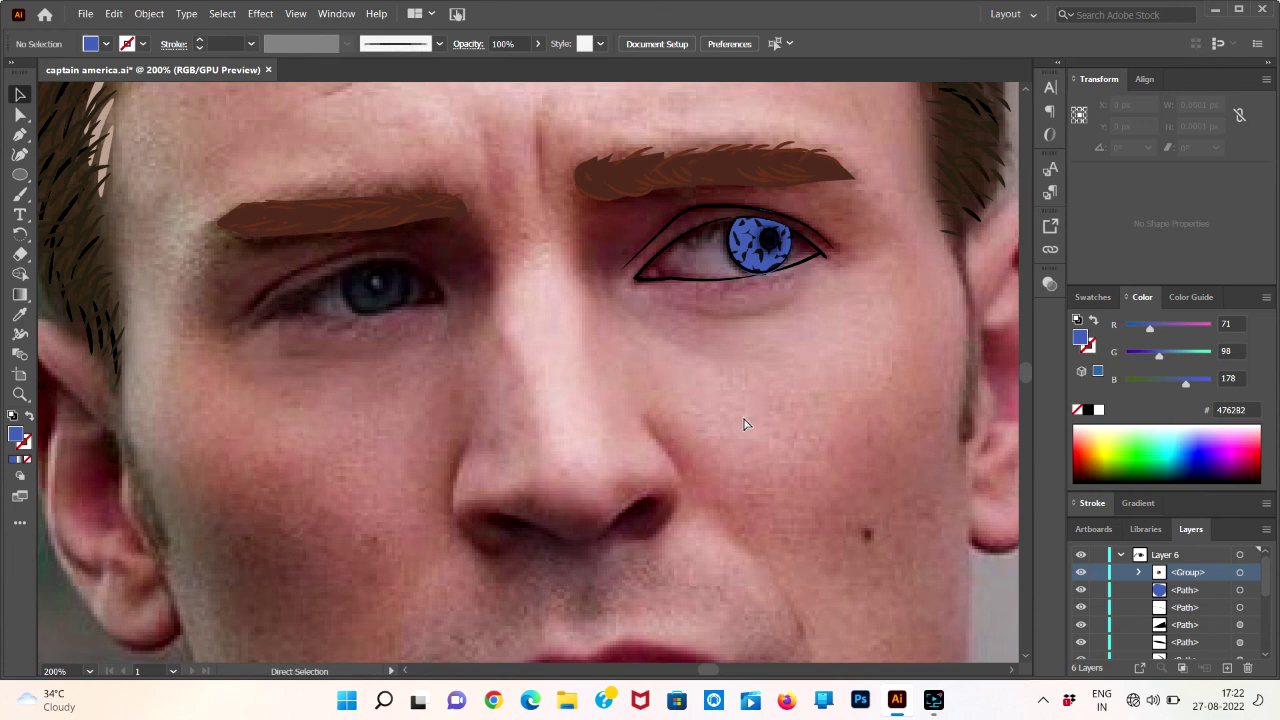
pyautogui.hotkey('ctrl', '+')
pyautogui.hscroll(5, 769, 355)
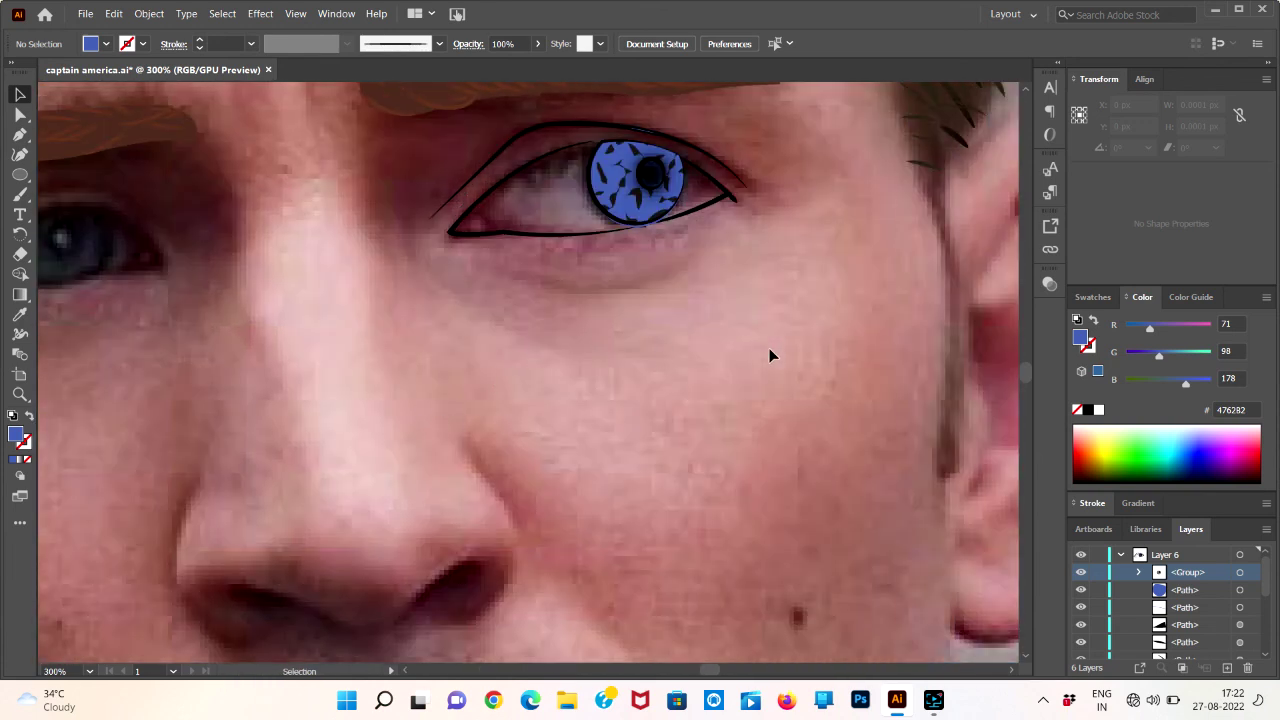
# - Draw a tiny white-filled circle on the pupil as a catchlight
pyautogui.click(20, 175)
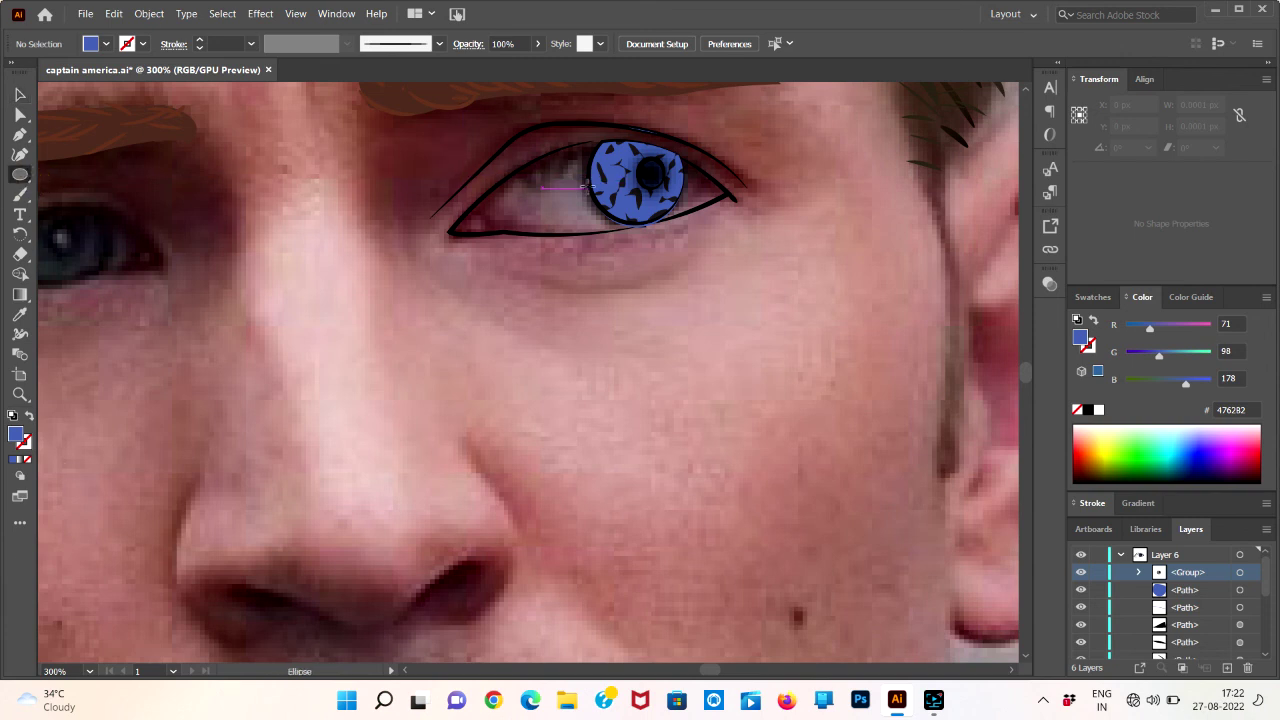
pyautogui.click(650, 172)
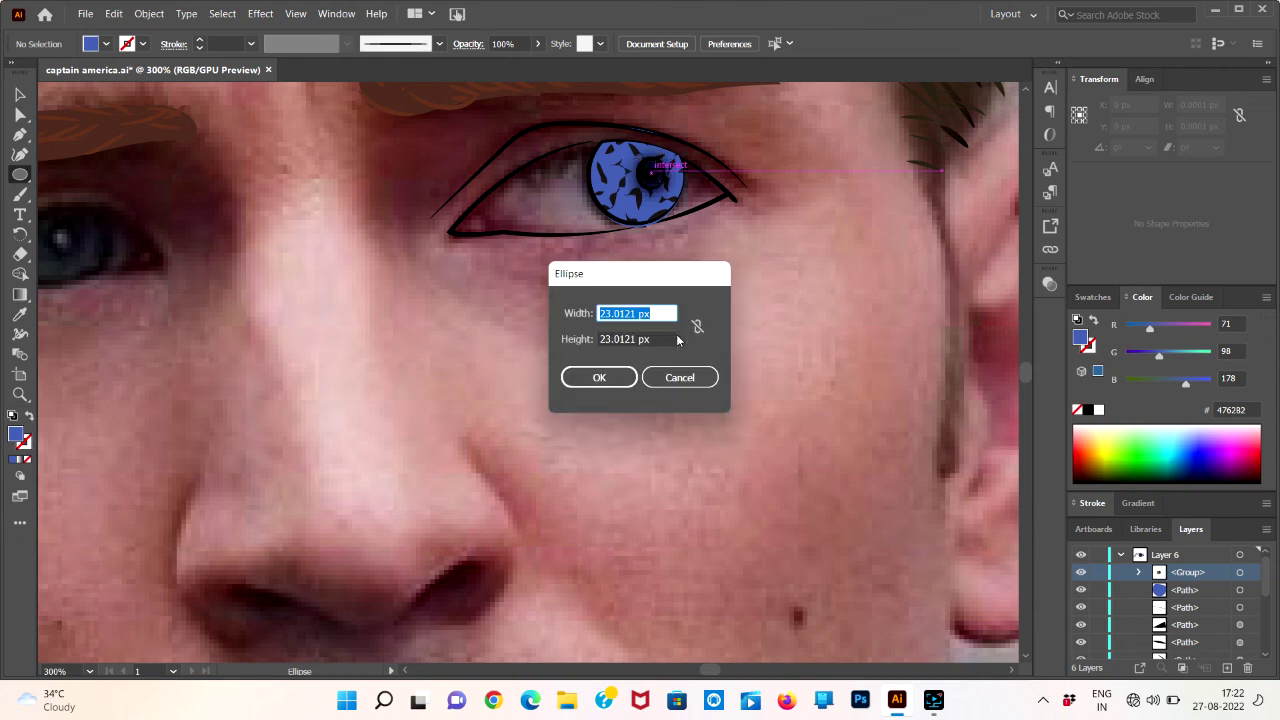
pyautogui.click(679, 377)
pyautogui.hotkey('ctrl', '+')
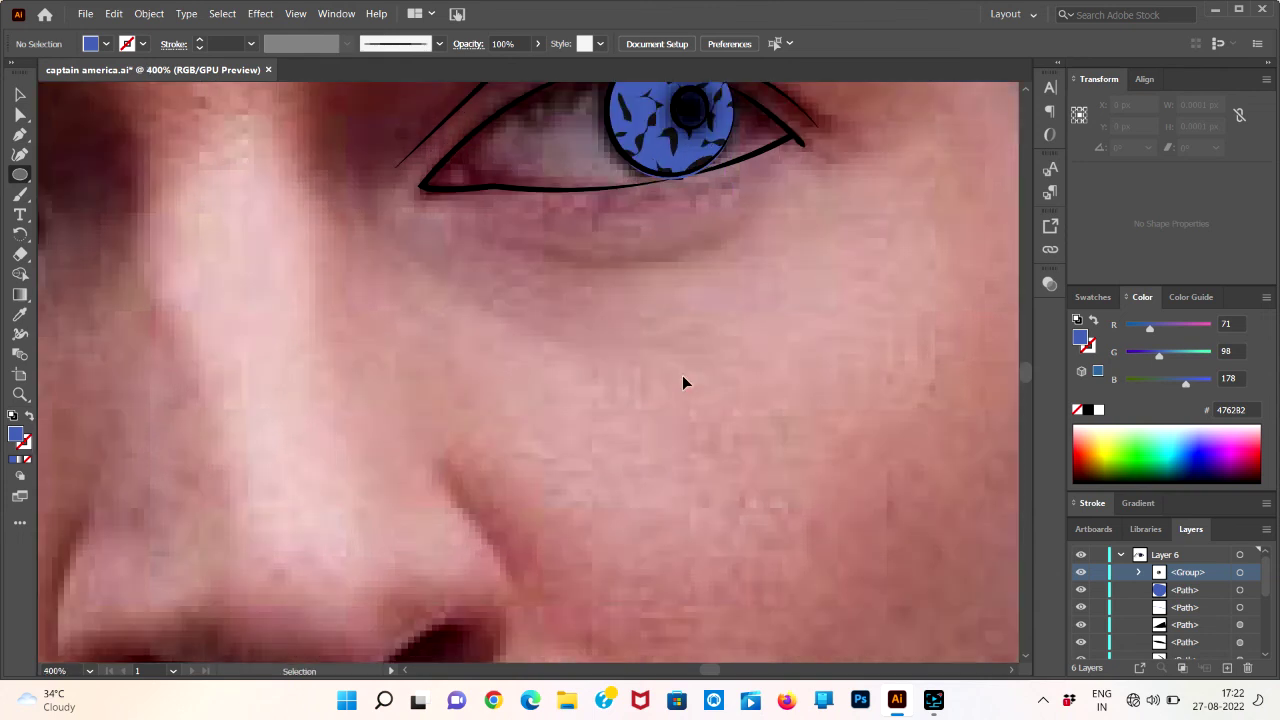
pyautogui.hotkey('ctrl', '+')
pyautogui.hotkey('ctrl', '+')
pyautogui.scroll(2, 775, 190)
pyautogui.scroll(3, 766, 216)
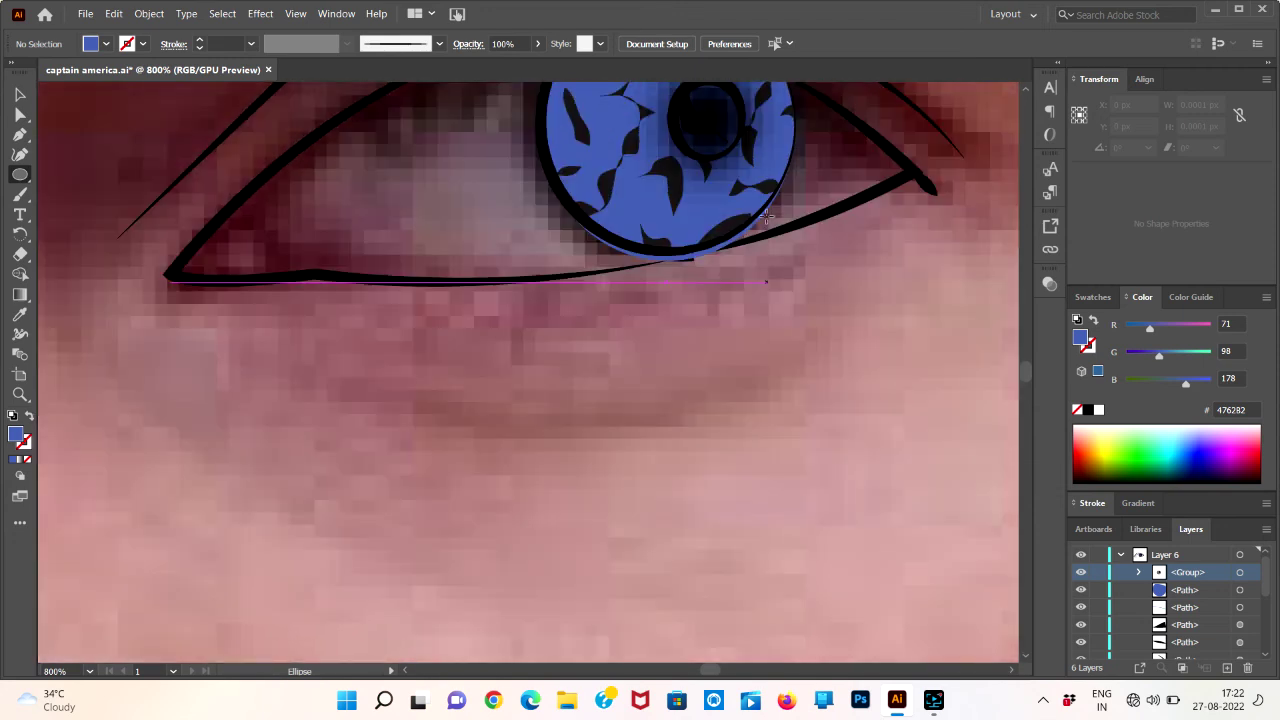
pyautogui.scroll(1, 766, 216)
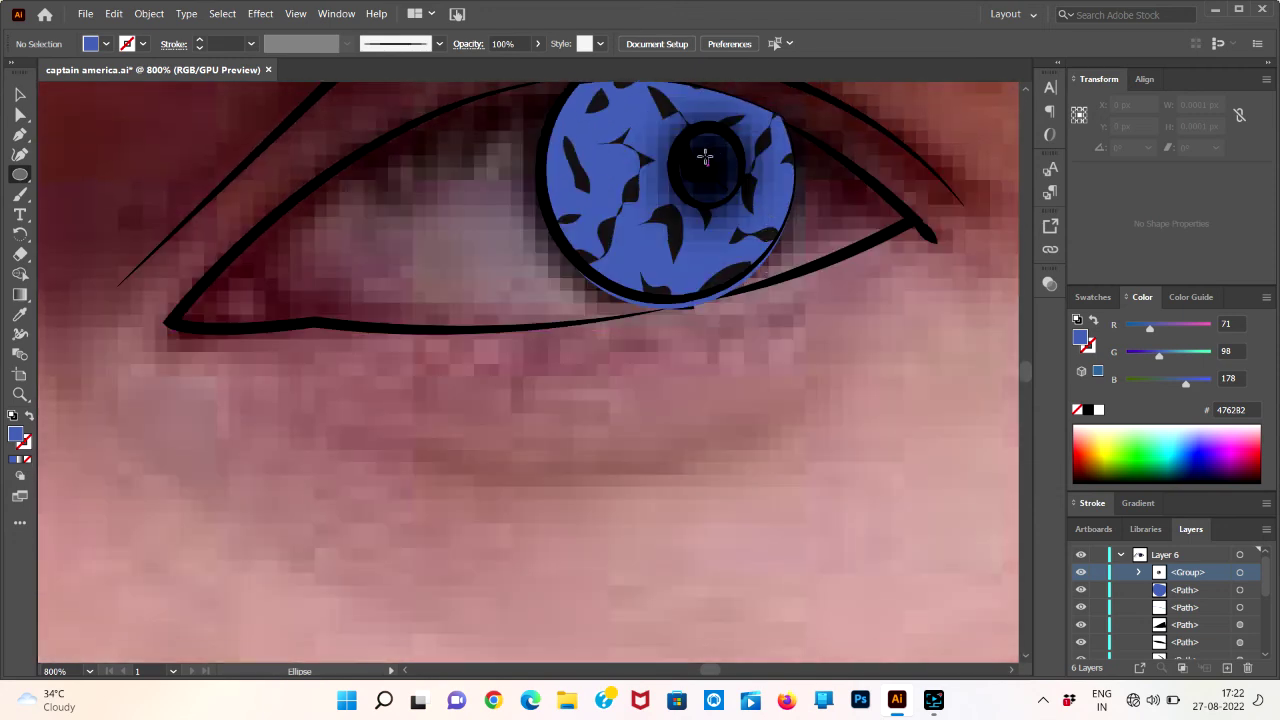
pyautogui.moveTo(705, 157); pyautogui.dragTo(715, 165)
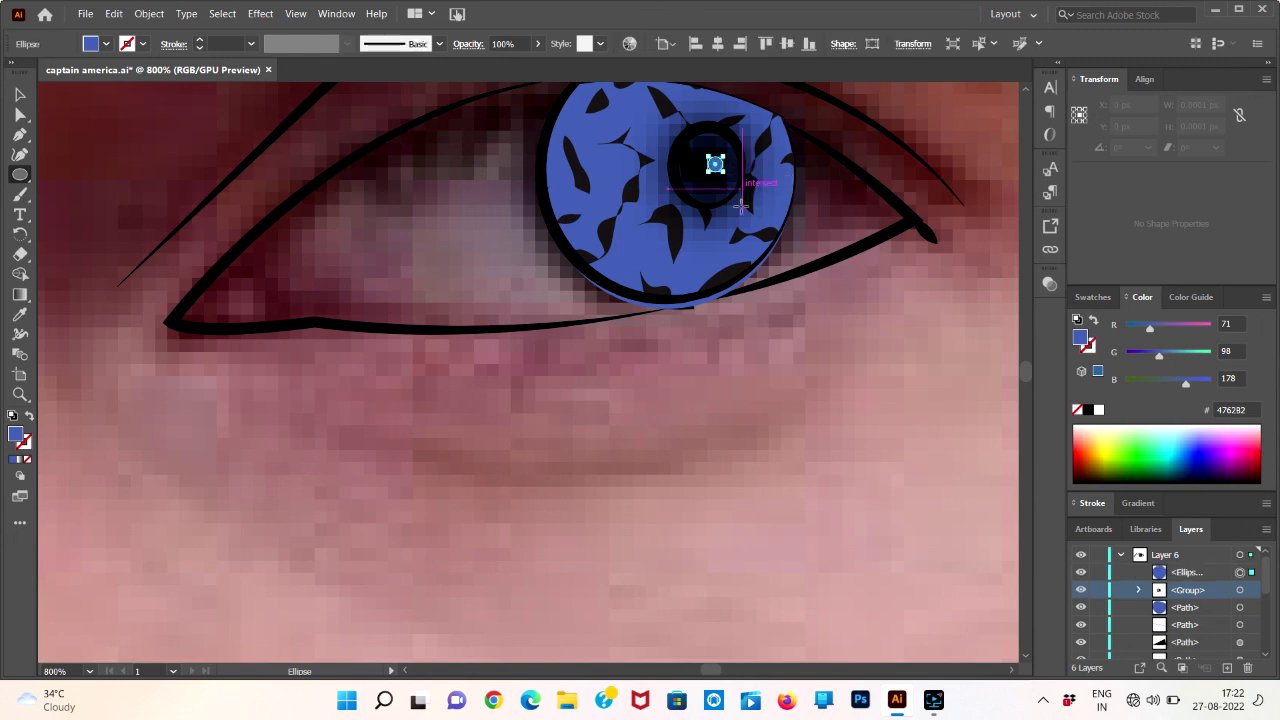
pyautogui.click(1099, 410)
pyautogui.click(1099, 410)
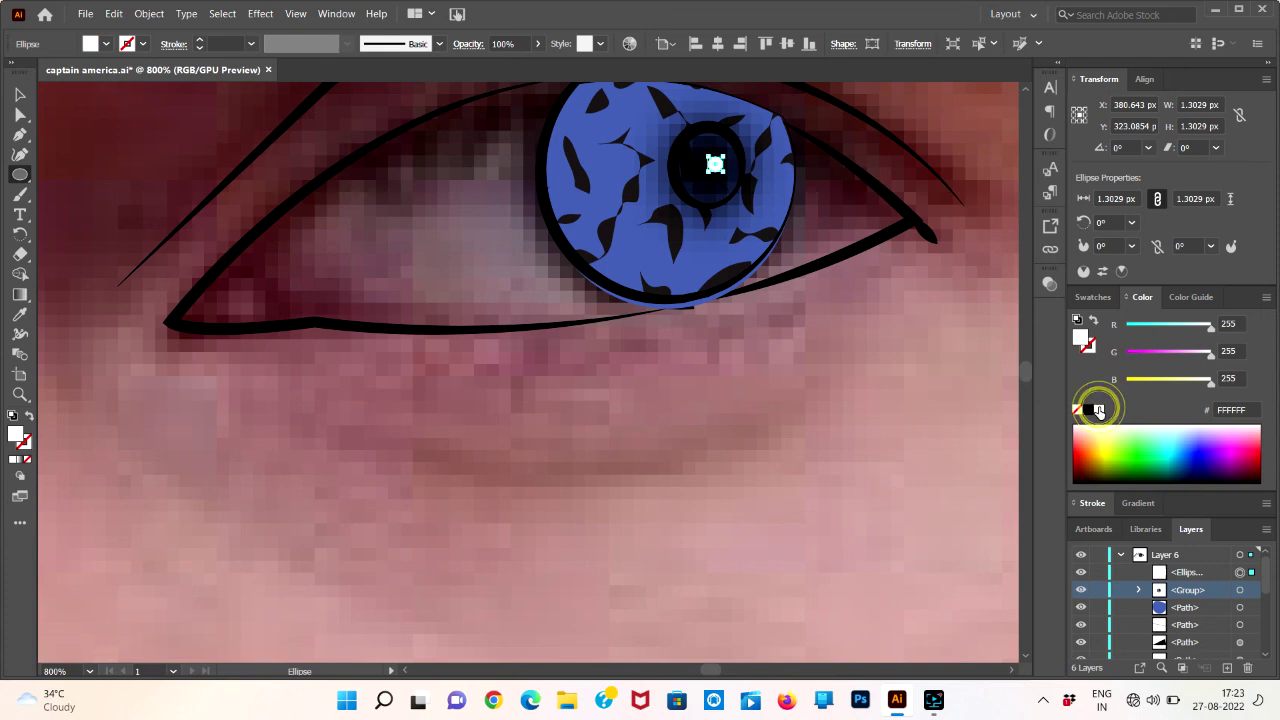
# - Raise the blue iris's bottom edge slightly so it sits inside the eye outline
pyautogui.press('v')
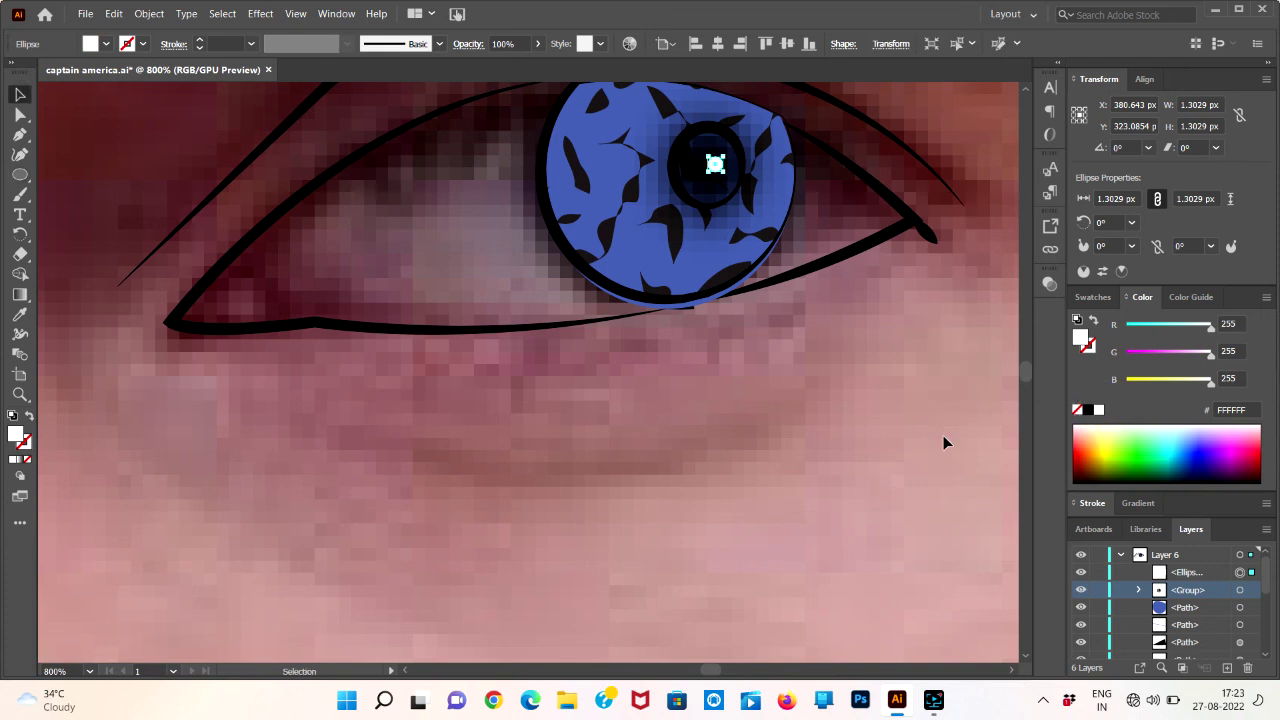
pyautogui.click(709, 304)
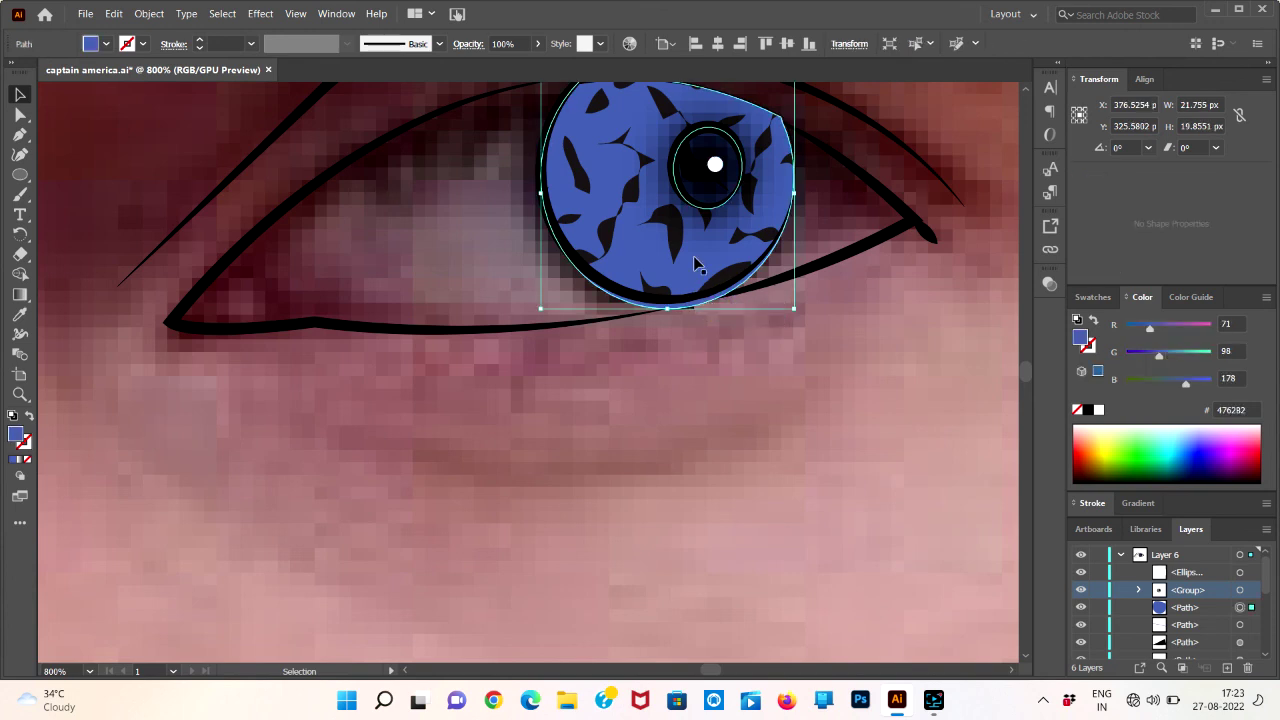
pyautogui.moveTo(797, 310); pyautogui.dragTo(796, 300)
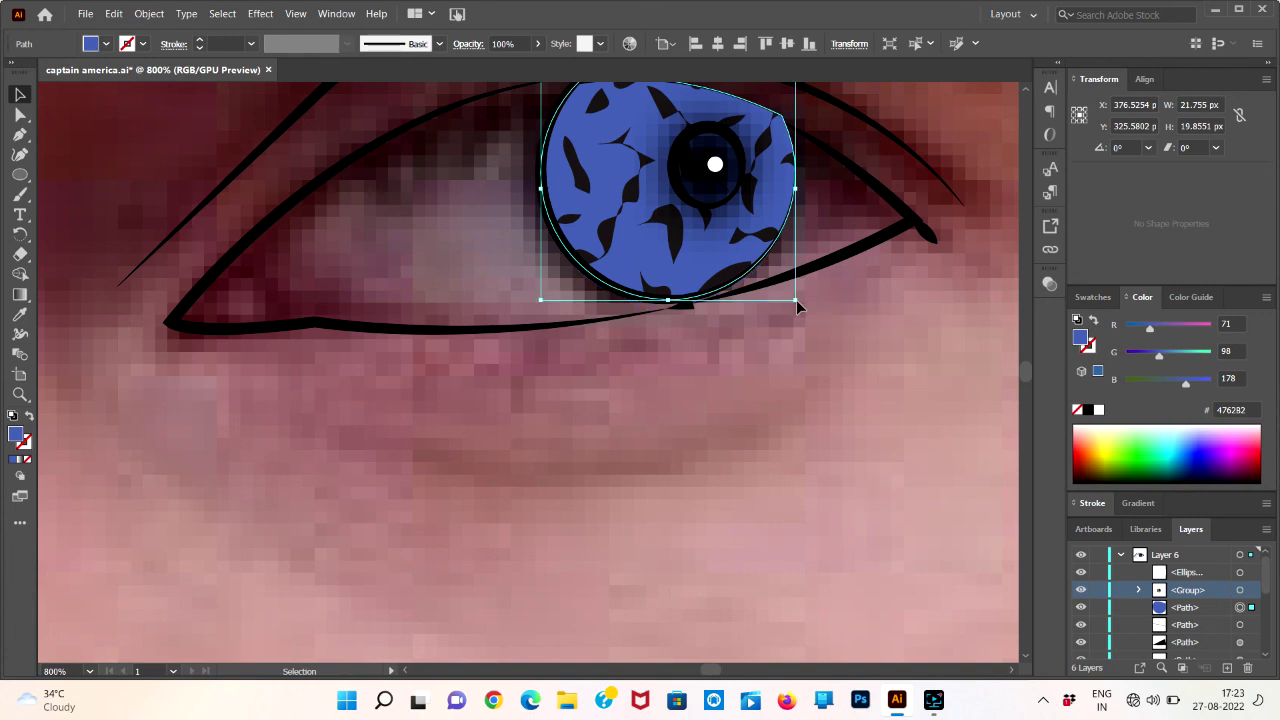
pyautogui.click(794, 349)
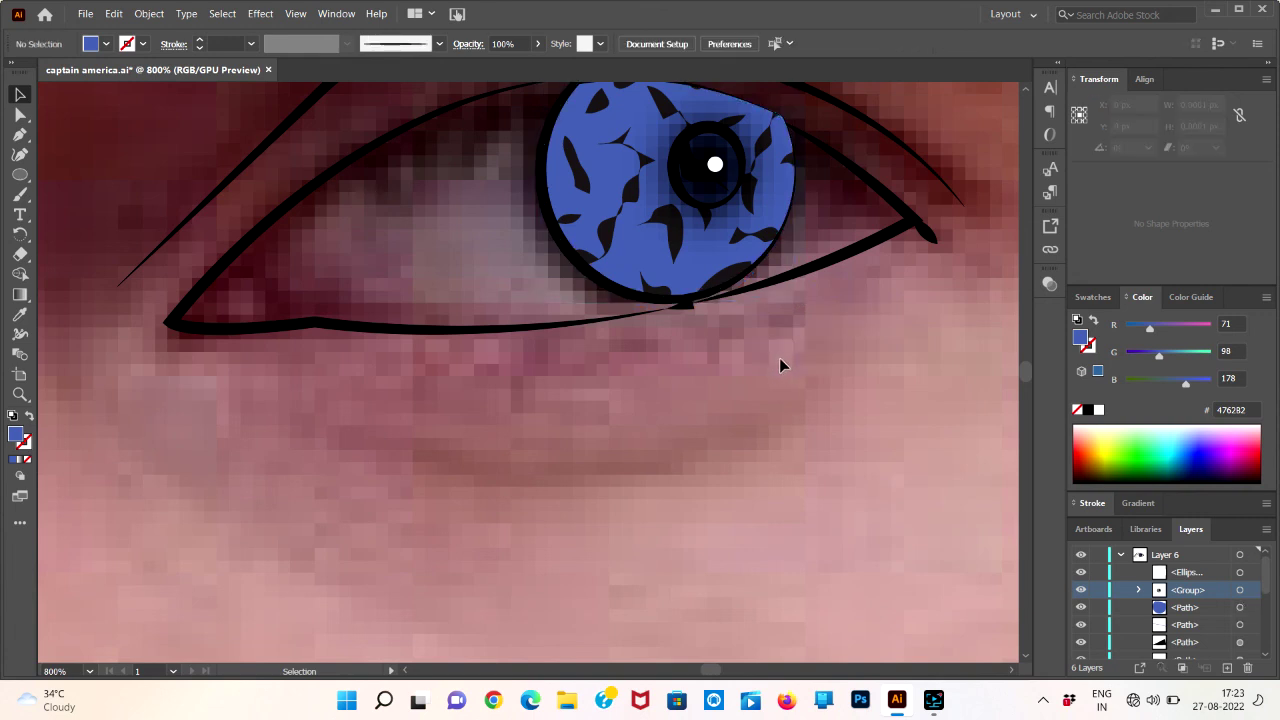
pyautogui.hotkey('ctrl', '-')
pyautogui.hotkey('ctrl', '-')
pyautogui.hotkey('ctrl', '-')
pyautogui.hotkey('ctrl', '-')
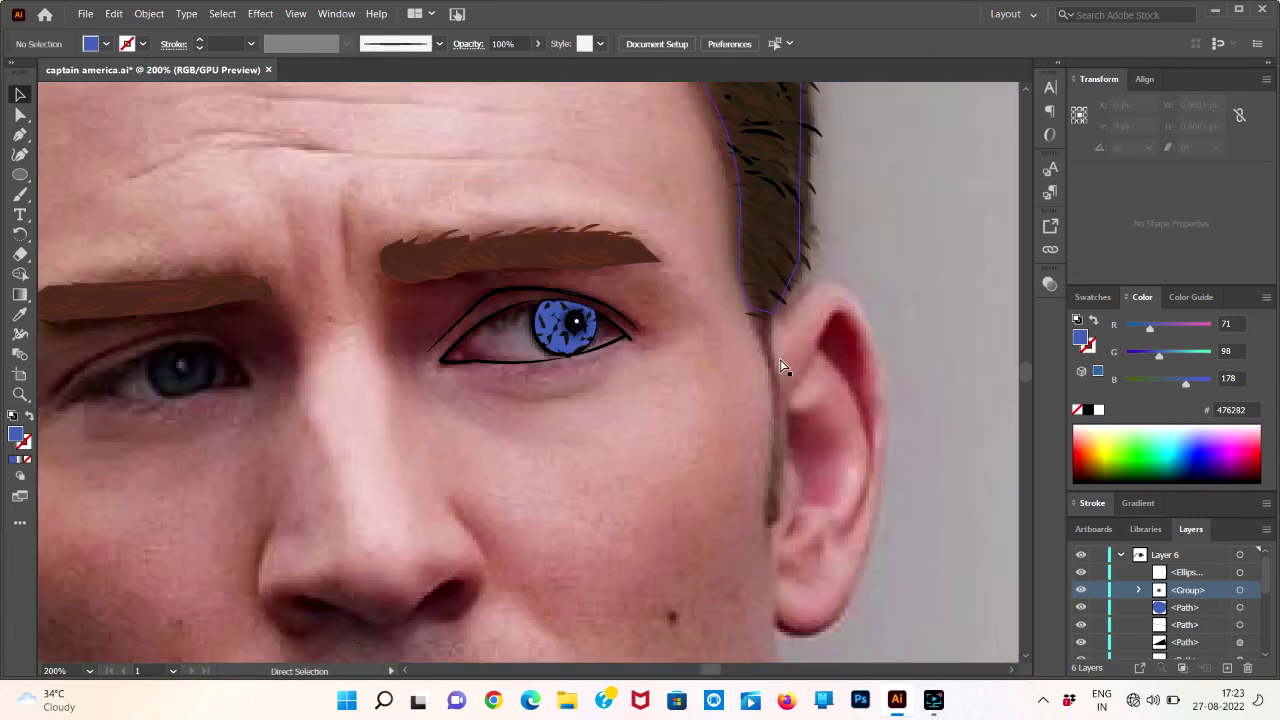
# - Pan across the traced face, then close captain america.ai to reach the save-changes prompt
pyautogui.hscroll(-3, 783, 367)
pyautogui.hscroll(-5, 783, 367)
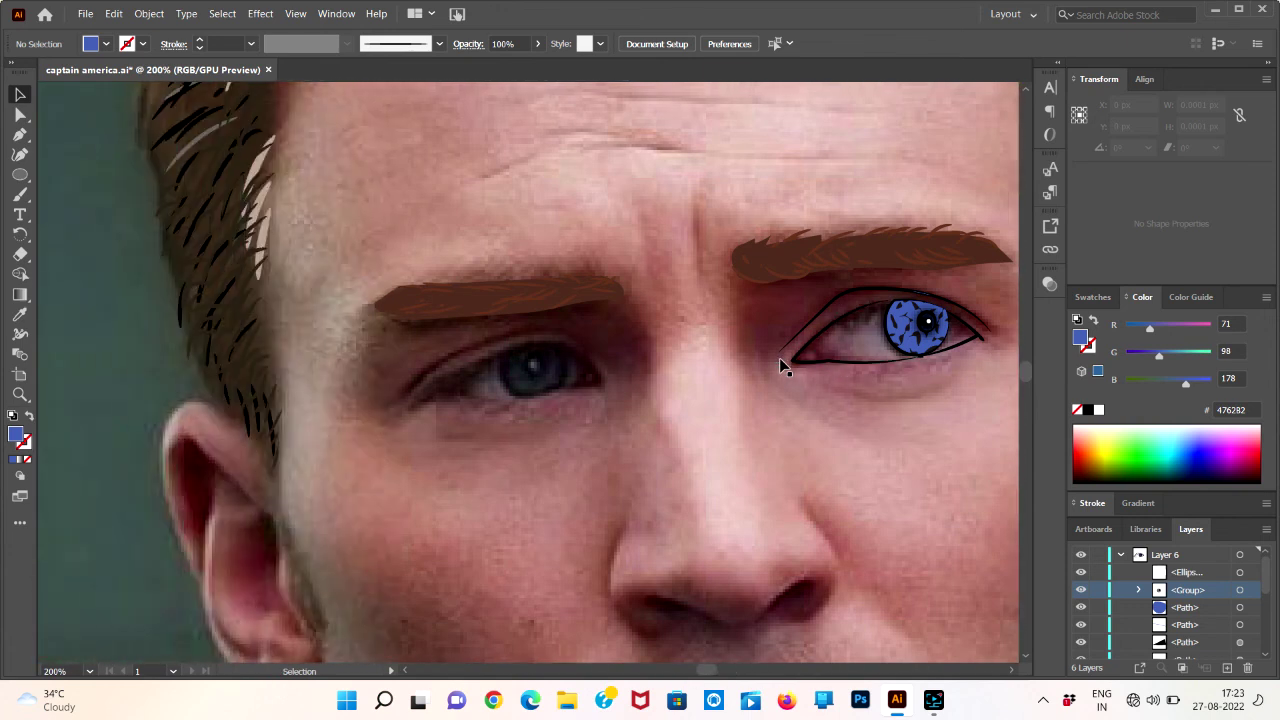
pyautogui.hscroll(3, 783, 367)
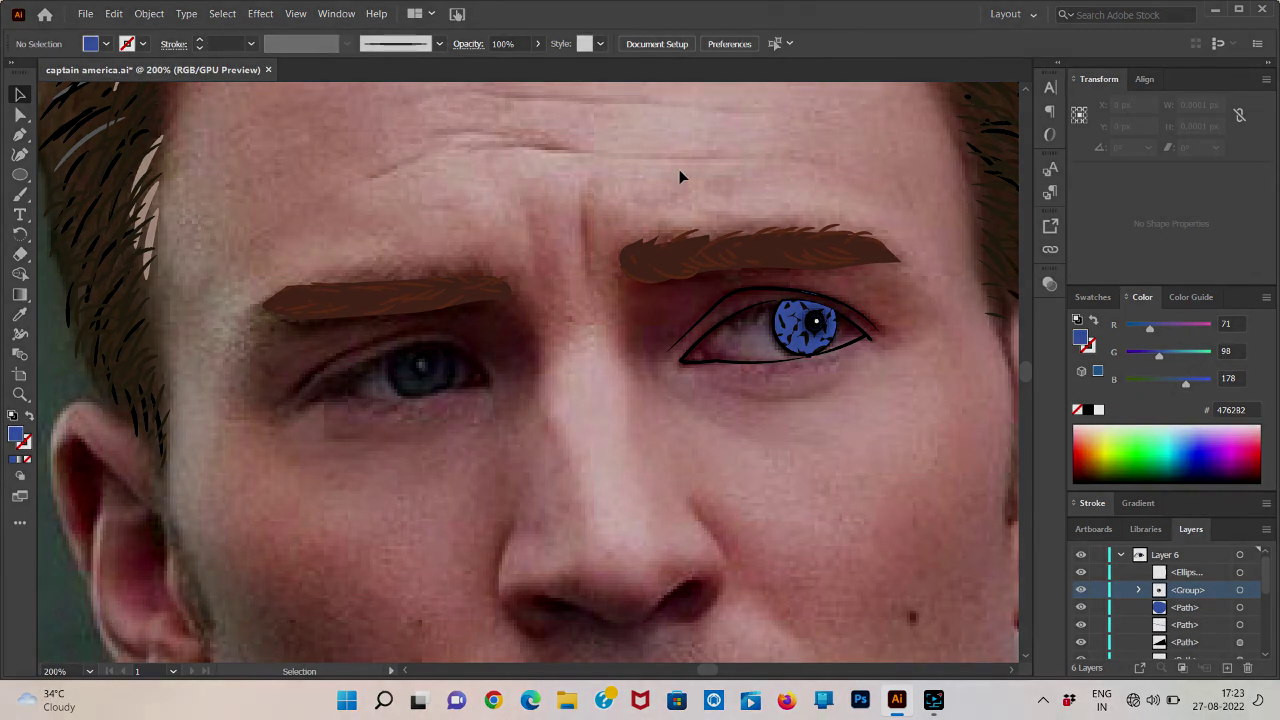
pyautogui.click(19, 135)
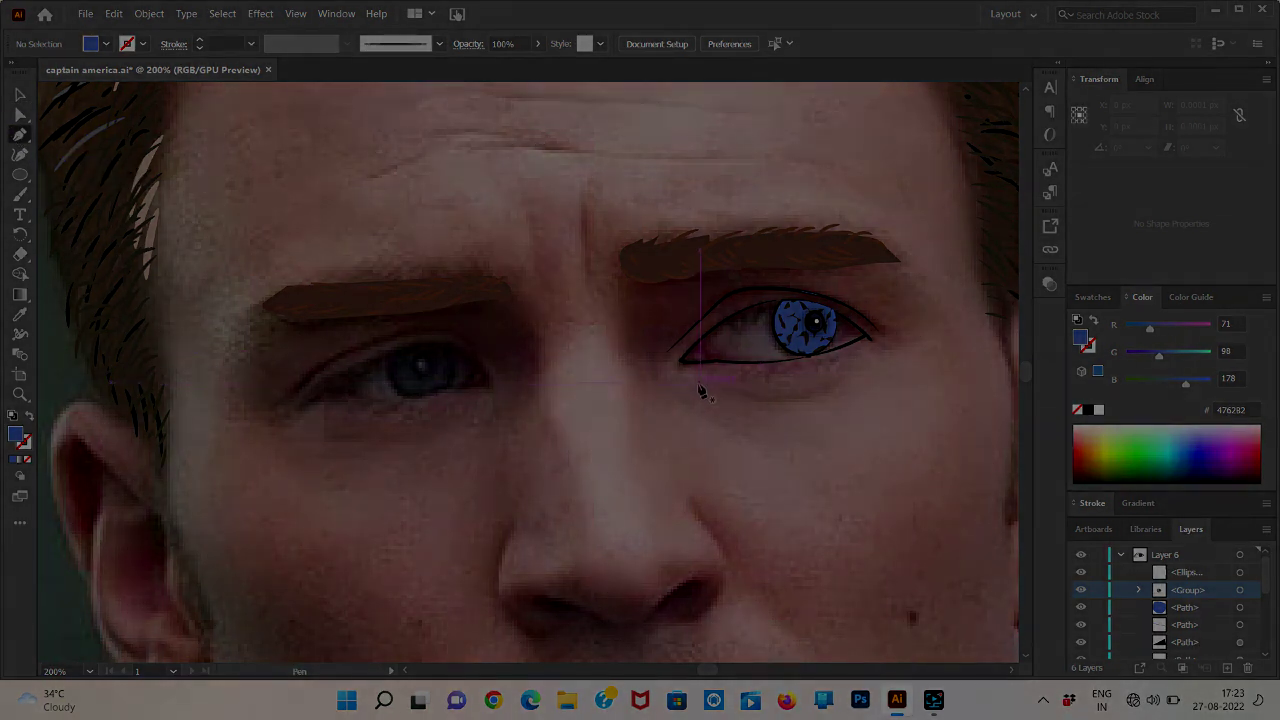
pyautogui.click(1261, 8)
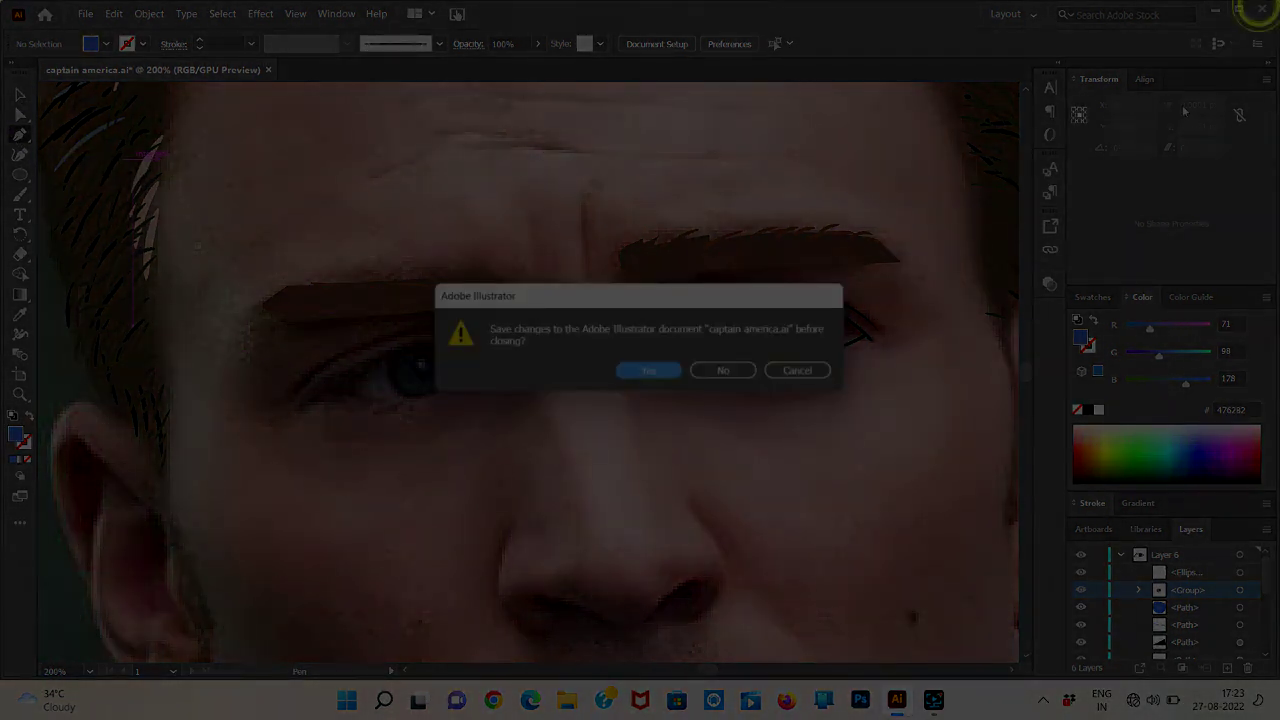